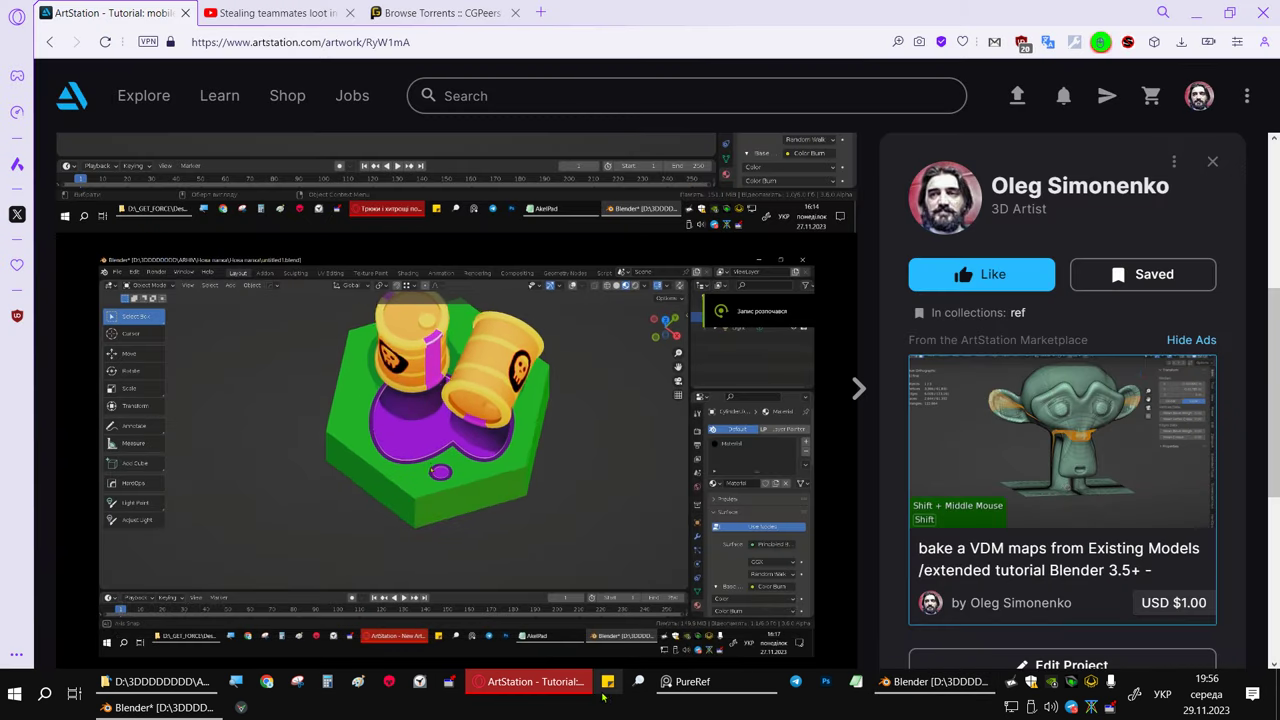
- Switch from the ArtStation tutorial to the Blender window with the barrel diorama
click(160, 707)
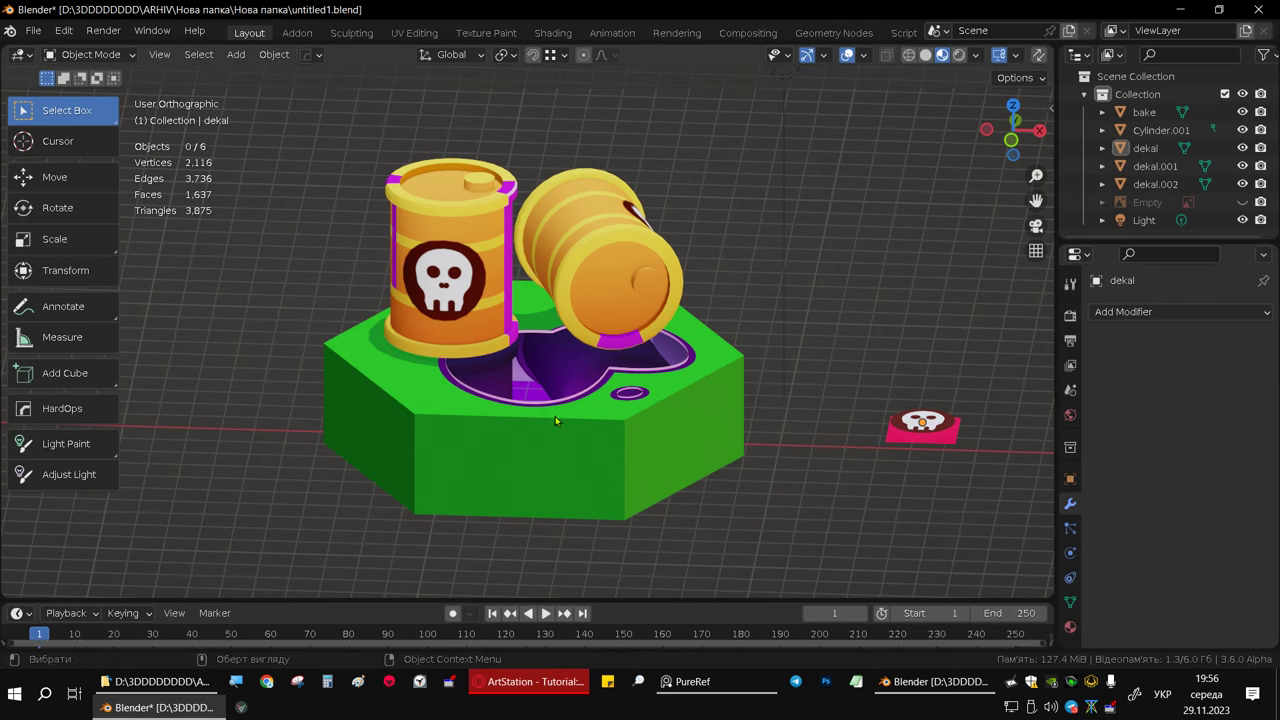
- Look at the scene from top view, framed so the hexagon diorama sits up-left
key(KP_7)
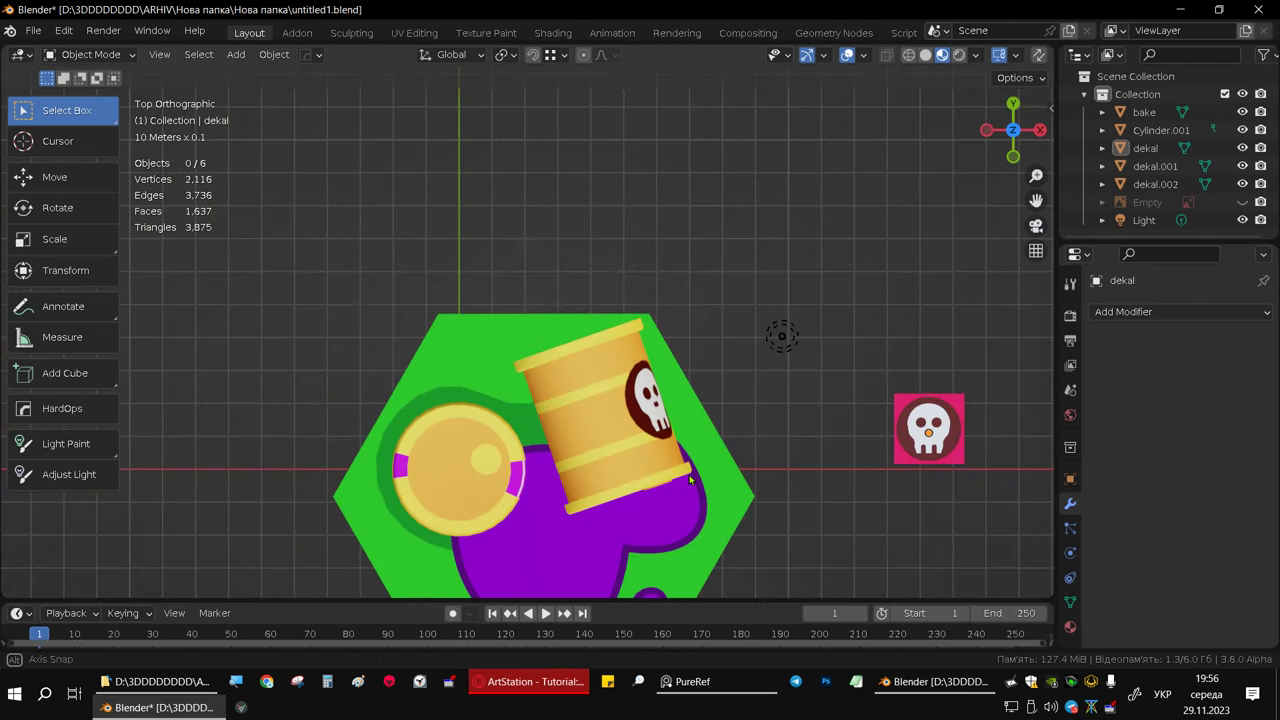
scroll(731, 371, up, 2)
scroll(731, 371, up, 2)
scroll(821, 357, down, 1)
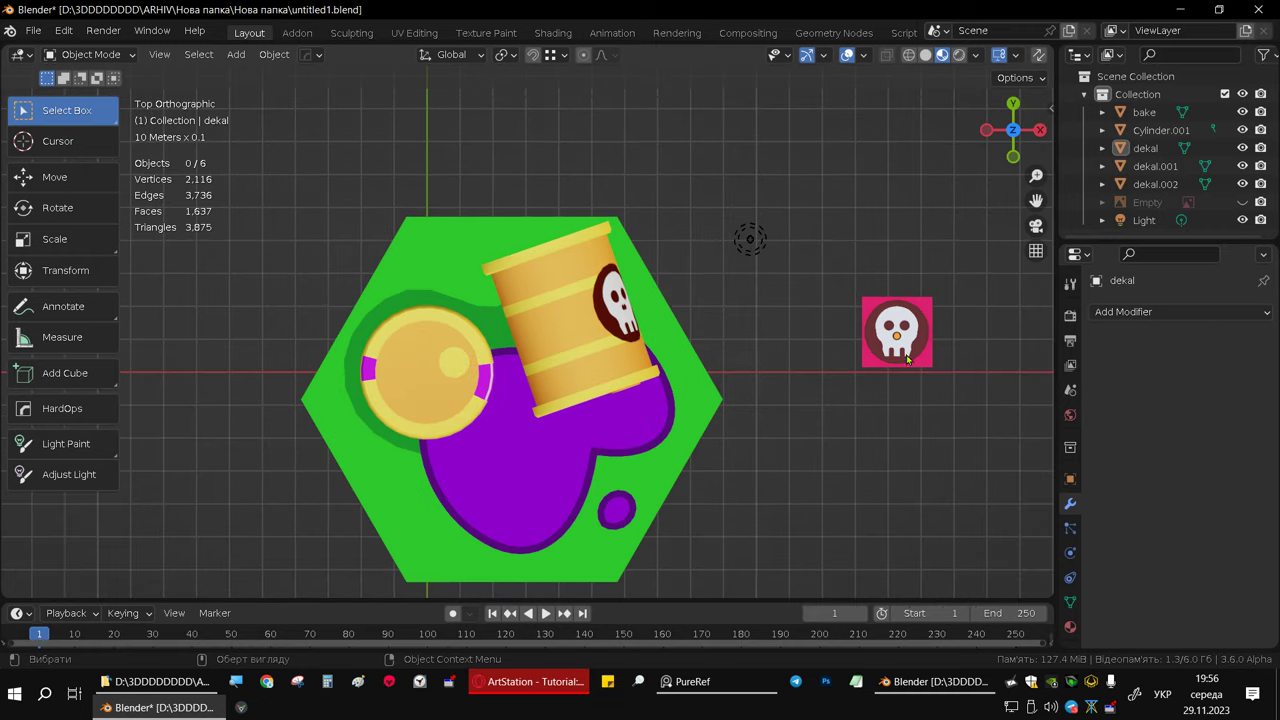
middle_drag(676, 399, 567, 261)
key(KP_7)
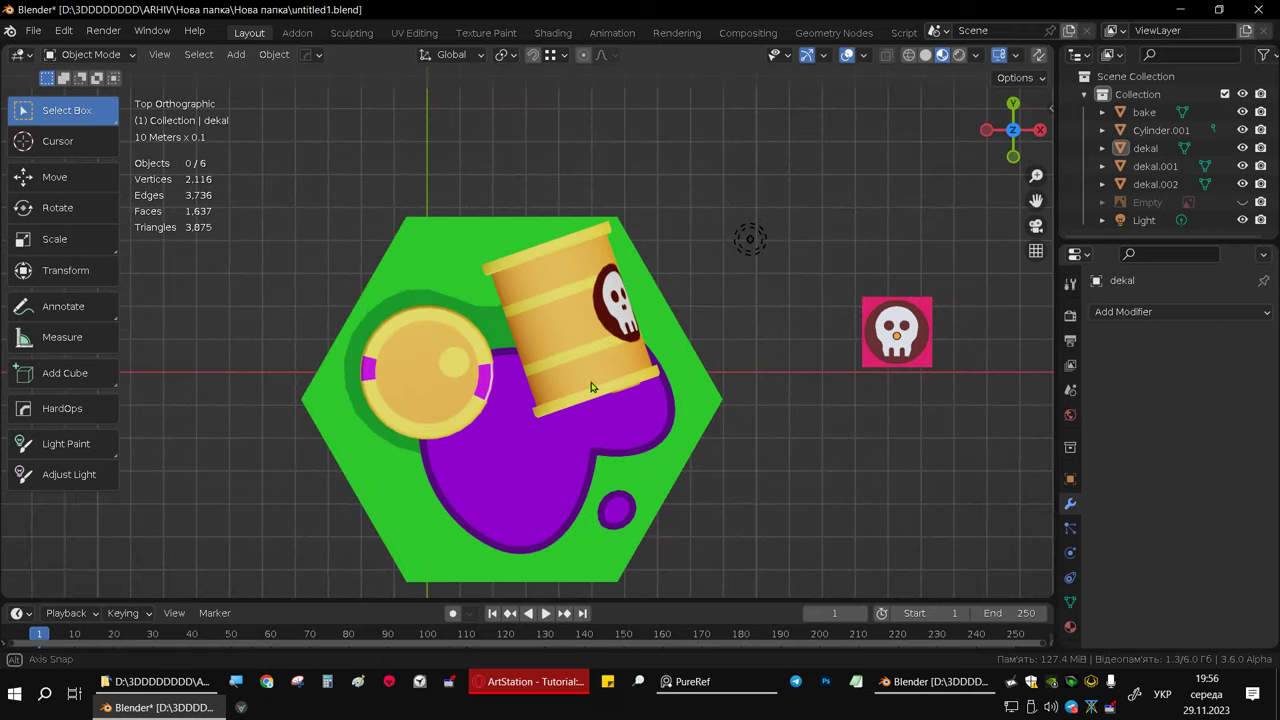
mouse_move(637, 401)
shift+middle_down()
mouse_move(515, 289)
mouse_move(522, 245)
mouse_move(513, 310)
mouse_move(527, 412)
shift+middle_up()
key(KP_7)
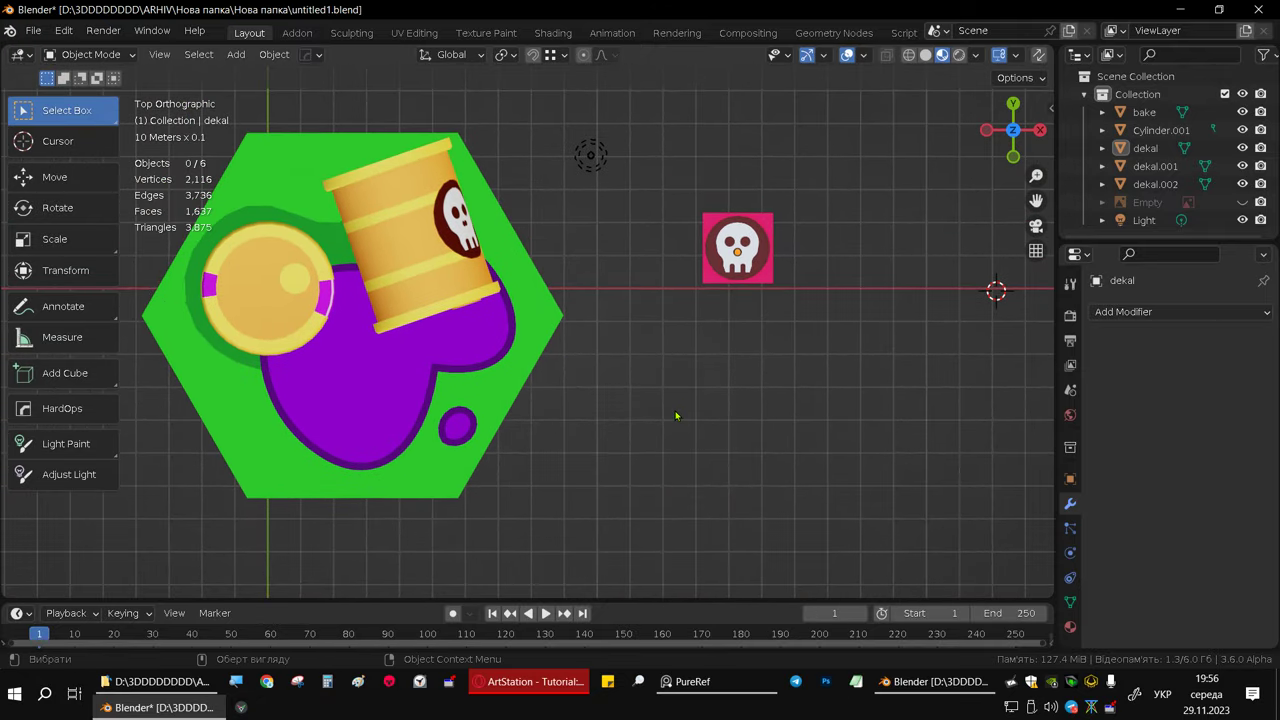
- Place the 3D cursor in empty space below the skull decal and bring up the Add menu
shift+right_click(731, 452)
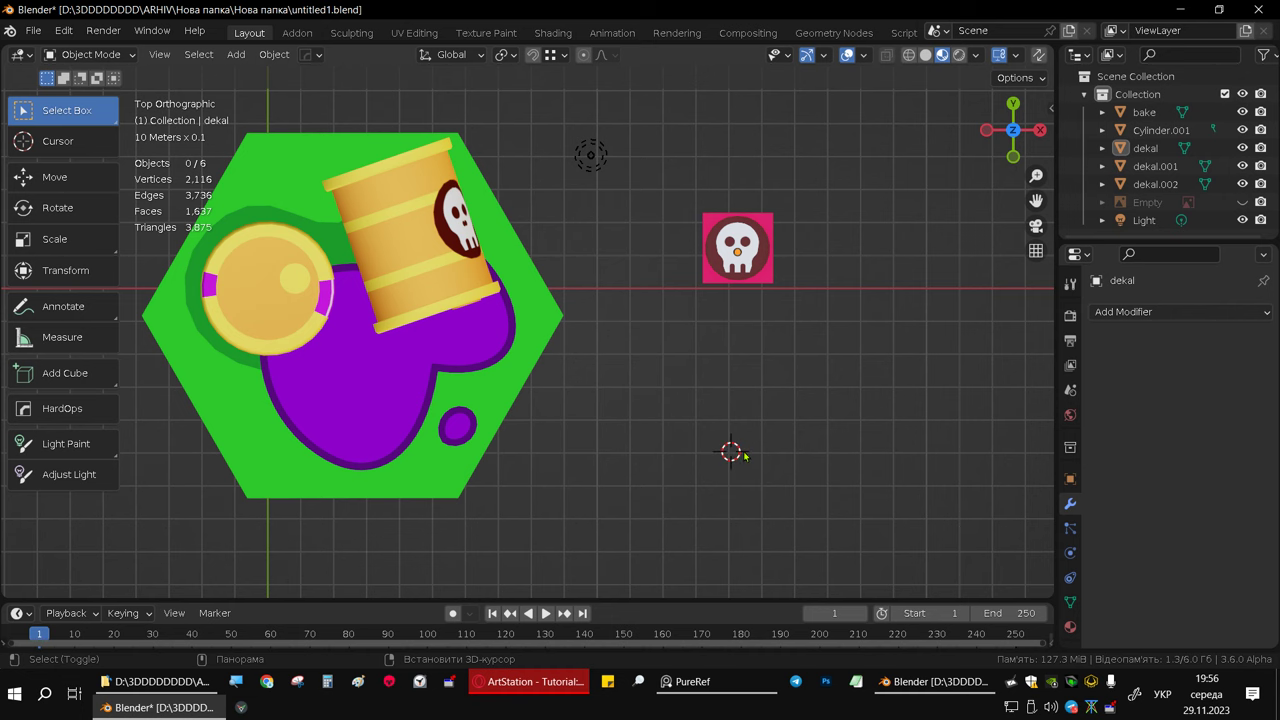
shift+middle_drag(648, 382, 614, 320)
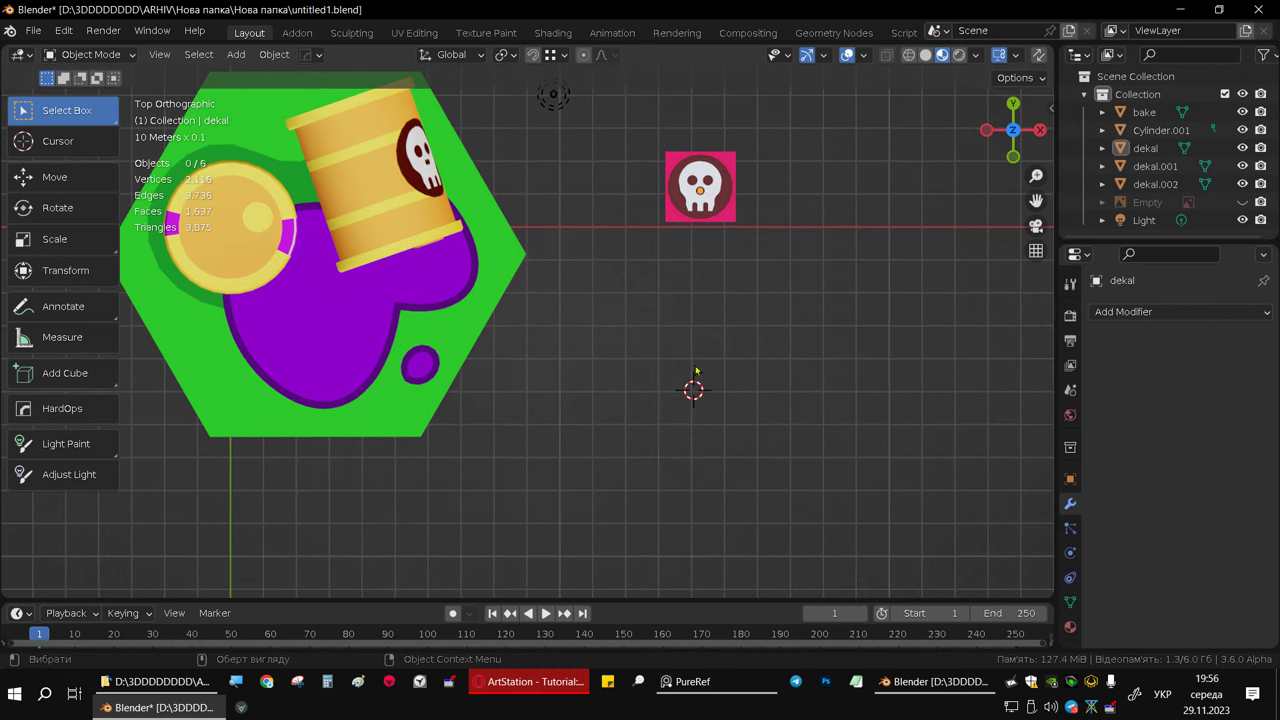
scroll(692, 390, up, 1)
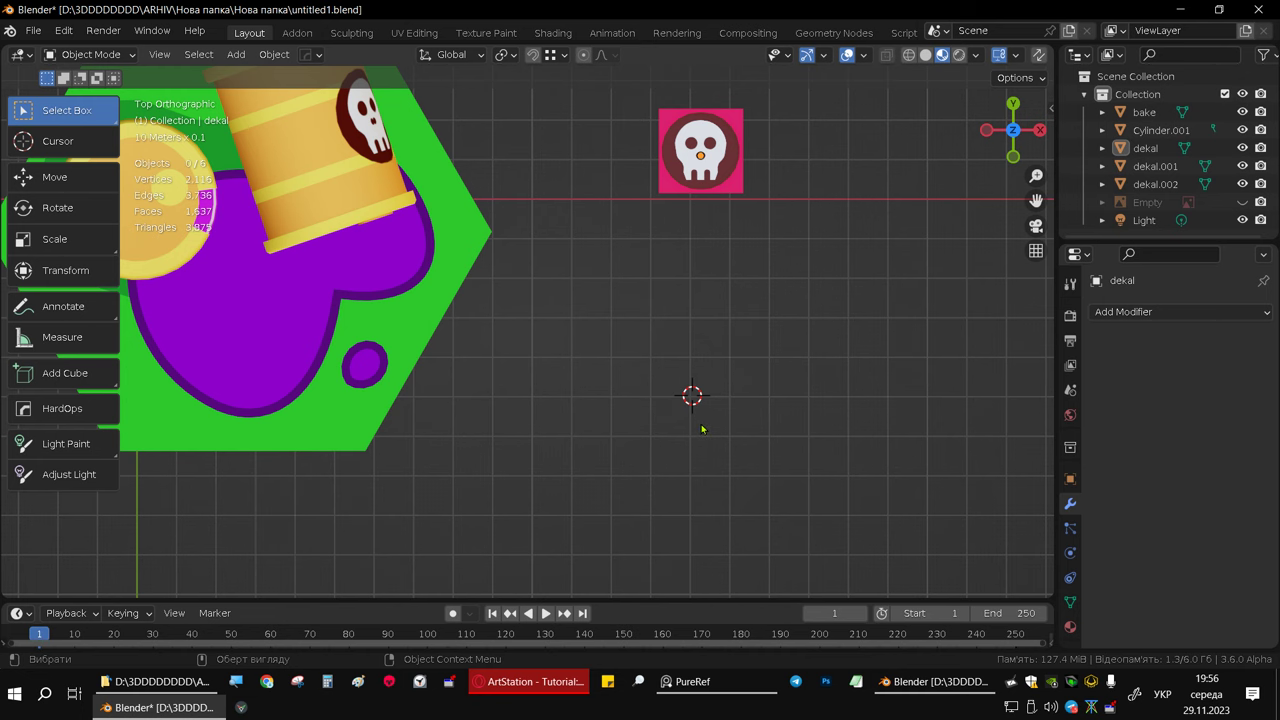
scroll(704, 432, down, 1)
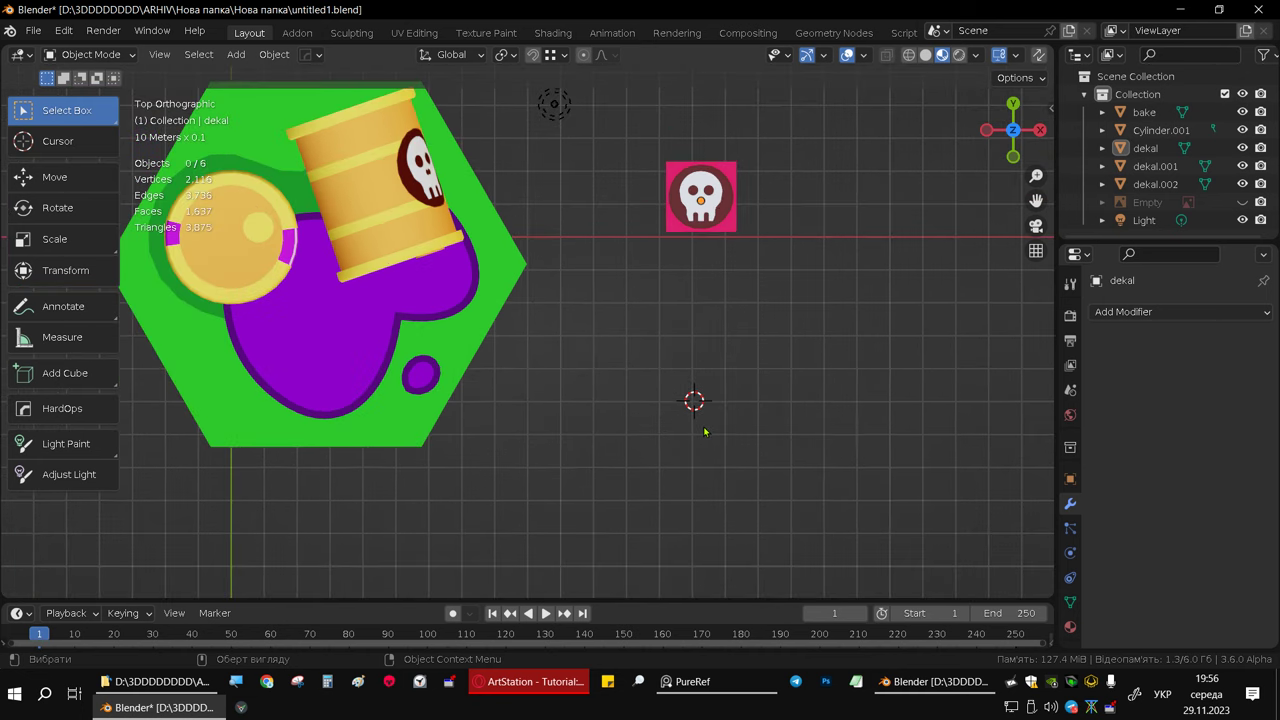
key(shift+a)
mouse_move(596, 232)
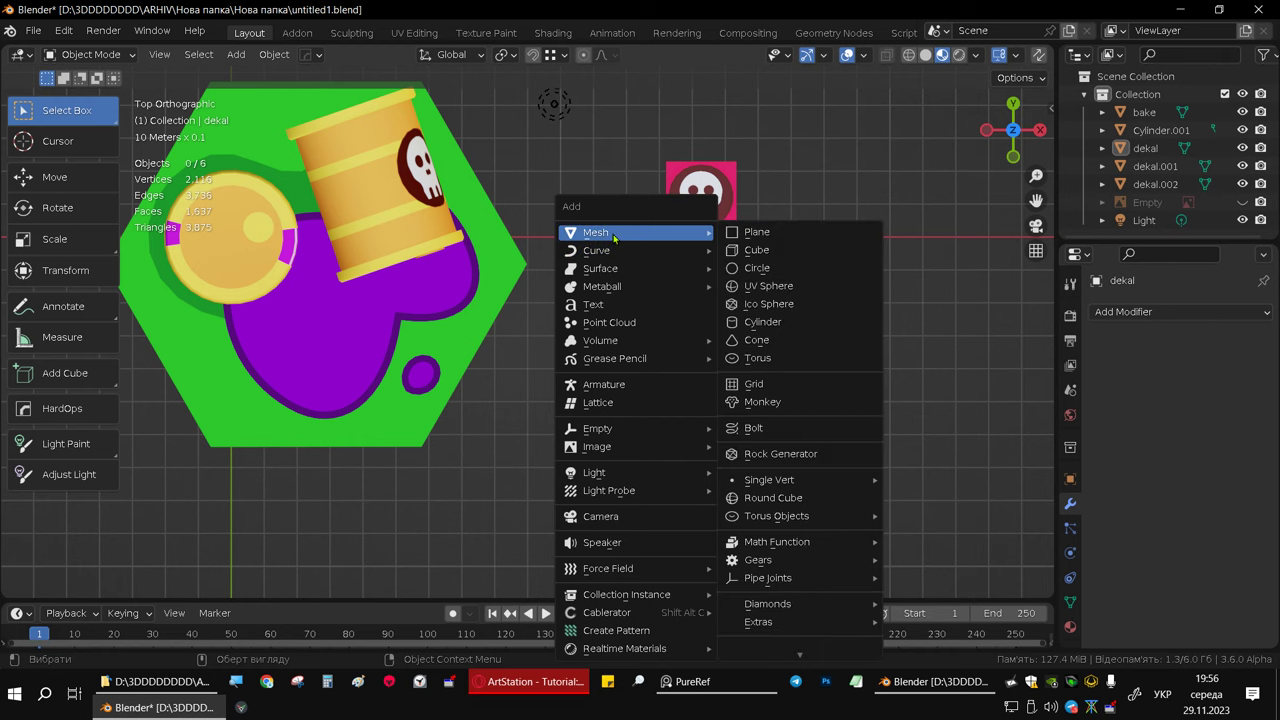
- Add a Mesh Plane at the 3D cursor with Size 2 m, then collapse its settings panel
click(756, 241)
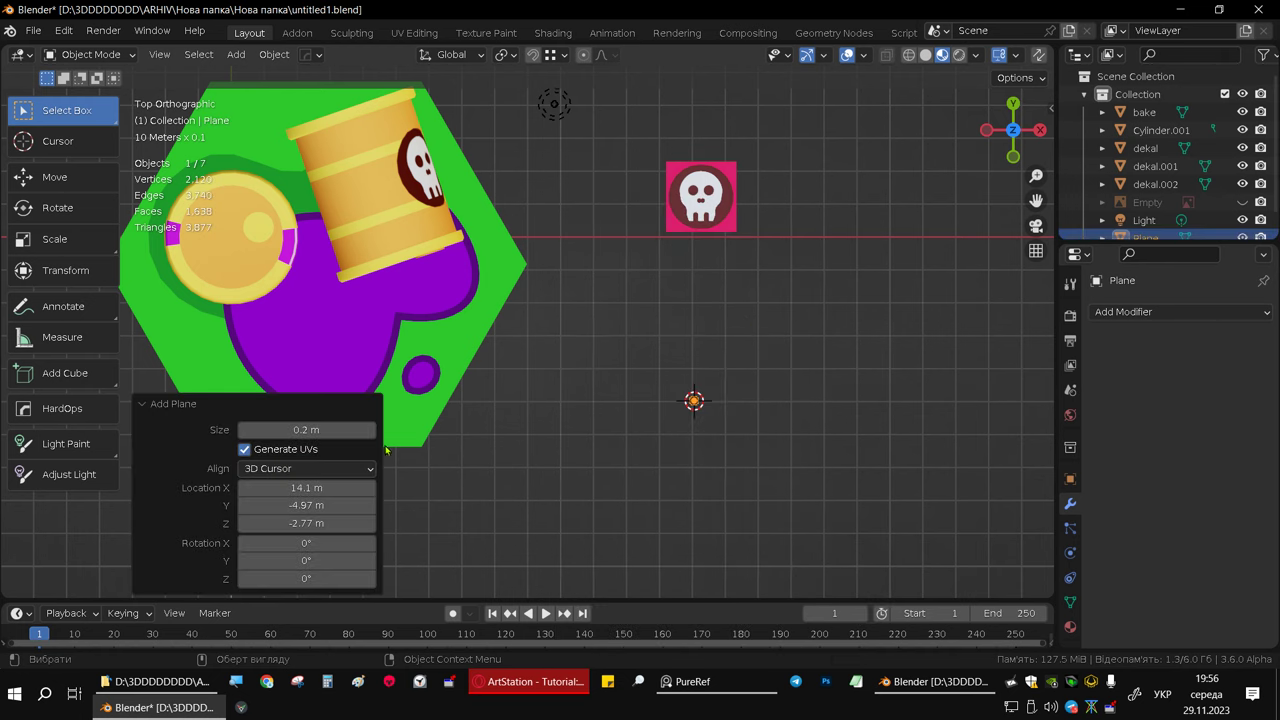
click(339, 427)
text(2)
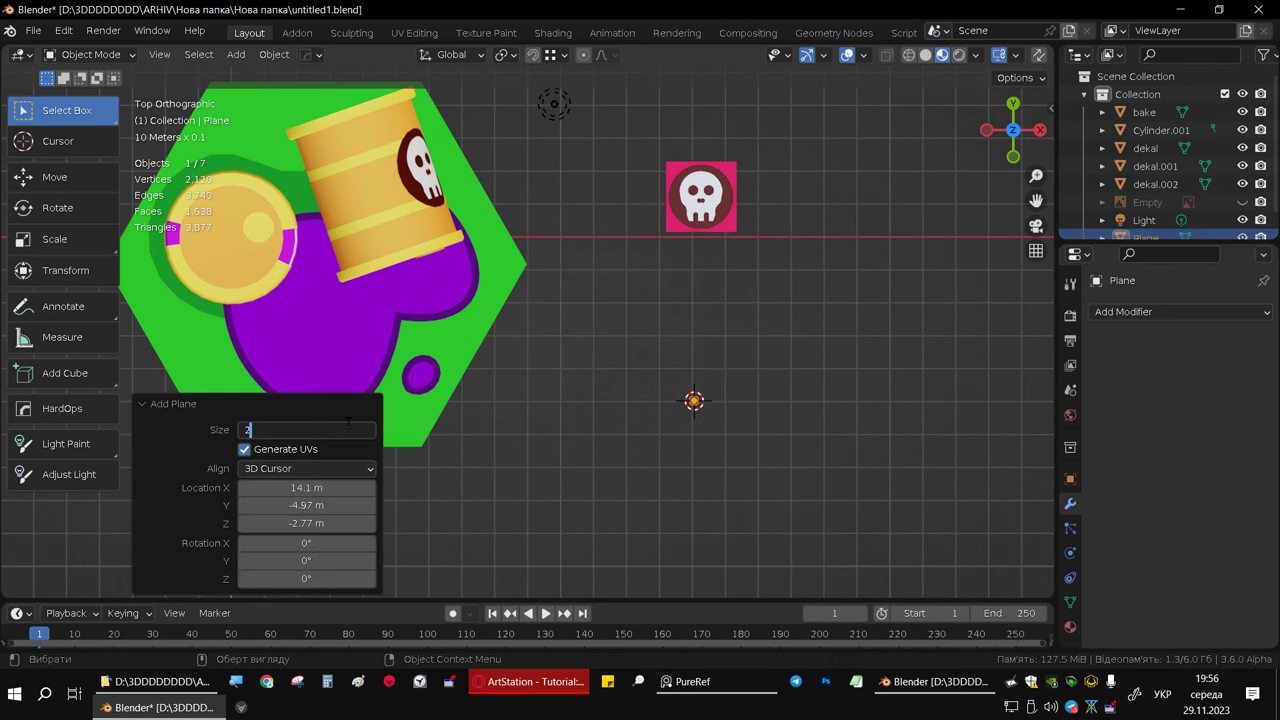
key(Return)
mouse_move(600, 540)
middle_down()
mouse_move(660, 456)
mouse_move(658, 474)
middle_up()
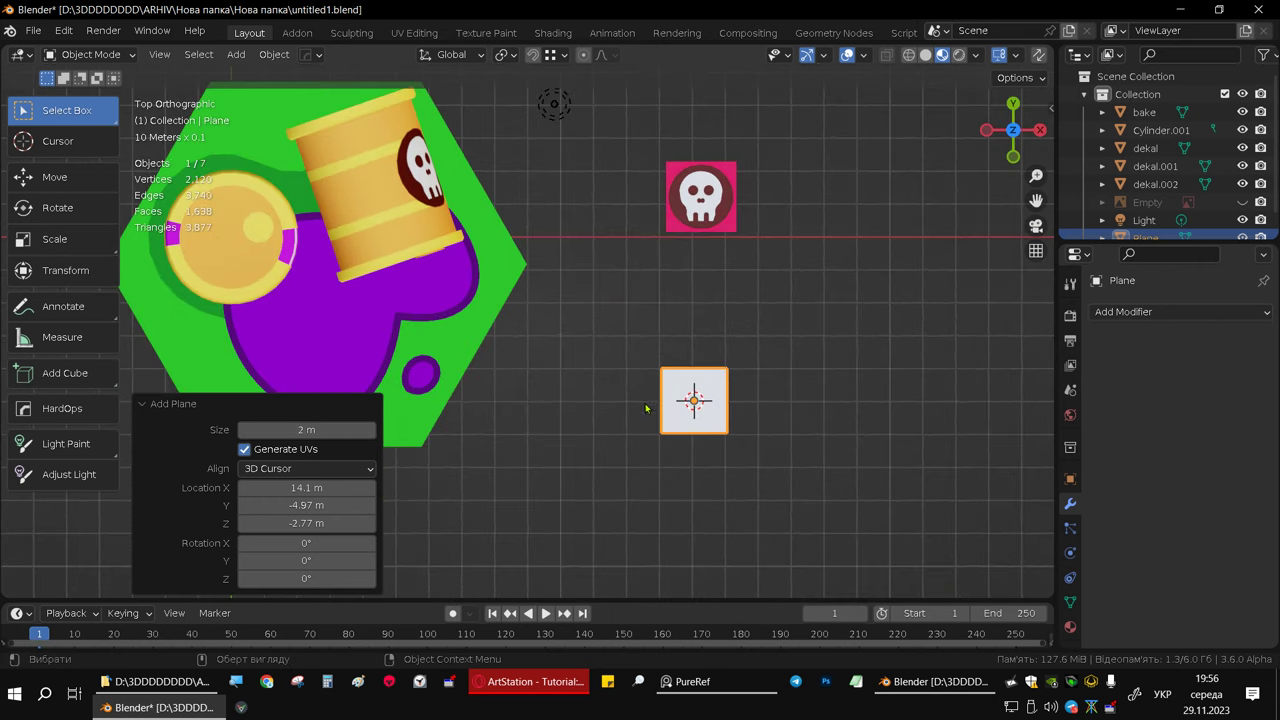
mouse_move(693, 400)
middle_down()
mouse_move(548, 347)
mouse_move(614, 308)
mouse_move(575, 352)
middle_up()
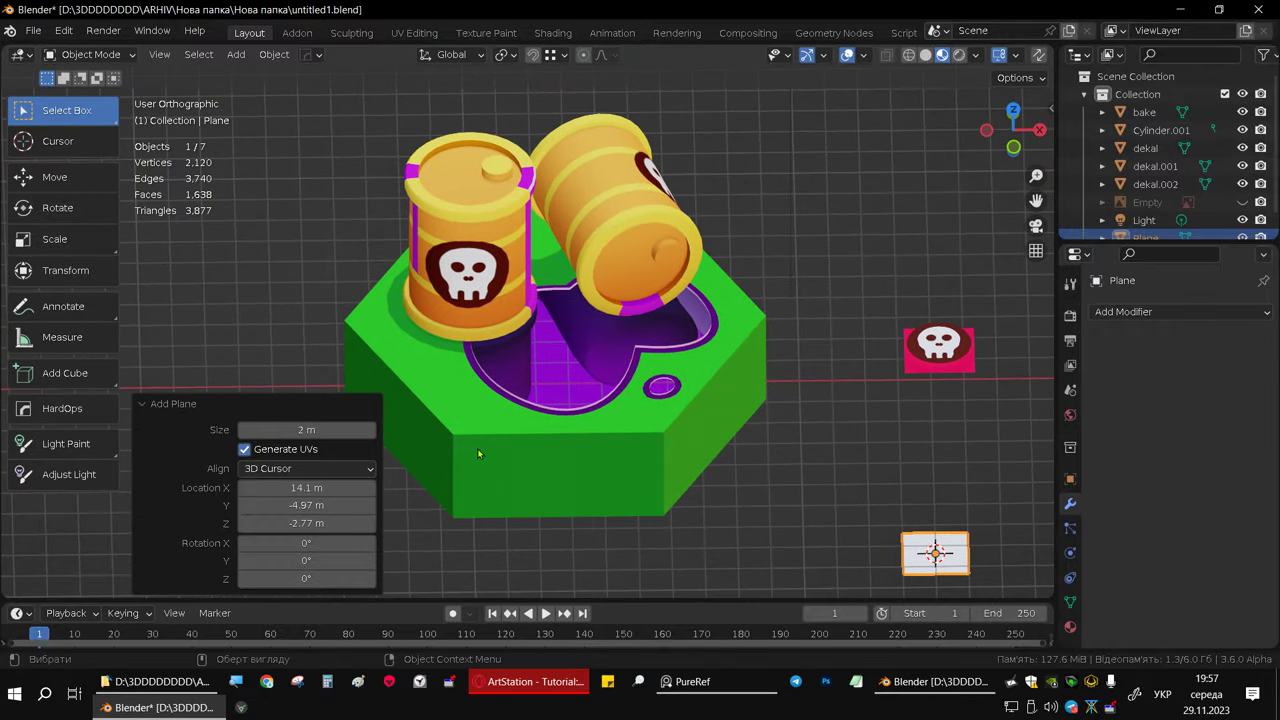
click(146, 406)
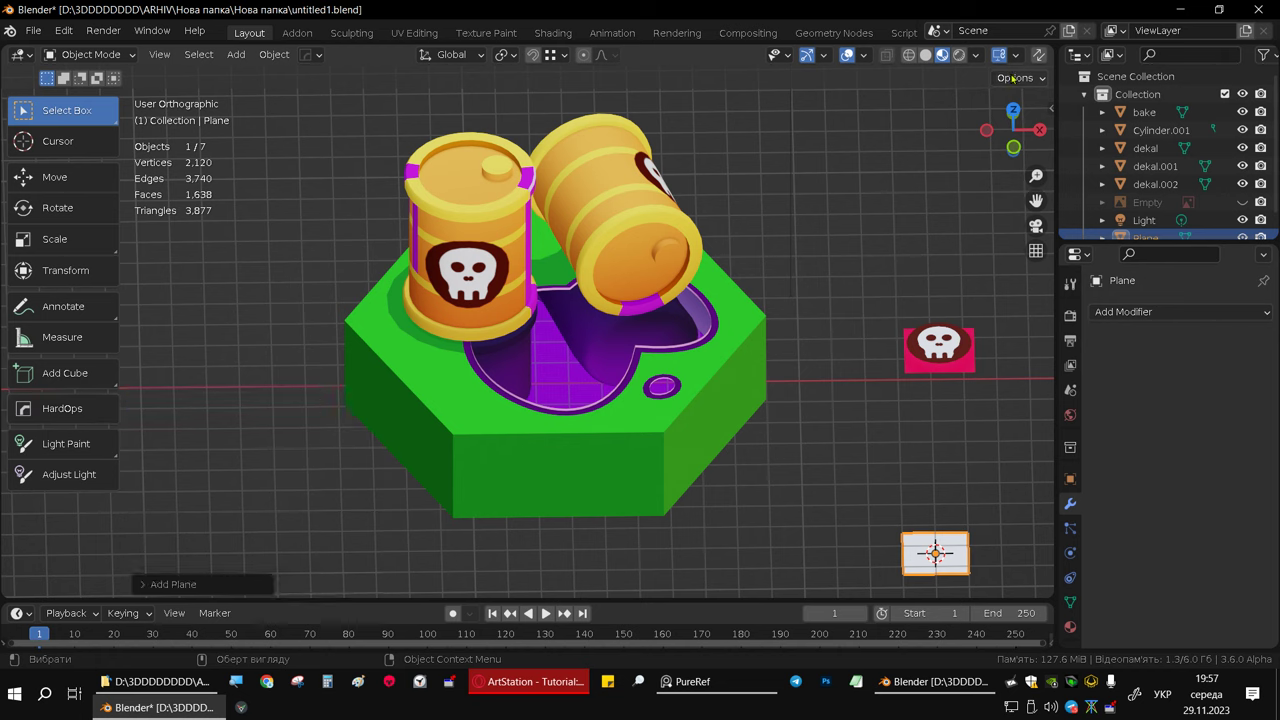
- Set viewport shading to Solid with Flat lighting, Attribute colour and Cavity turned off
click(974, 55)
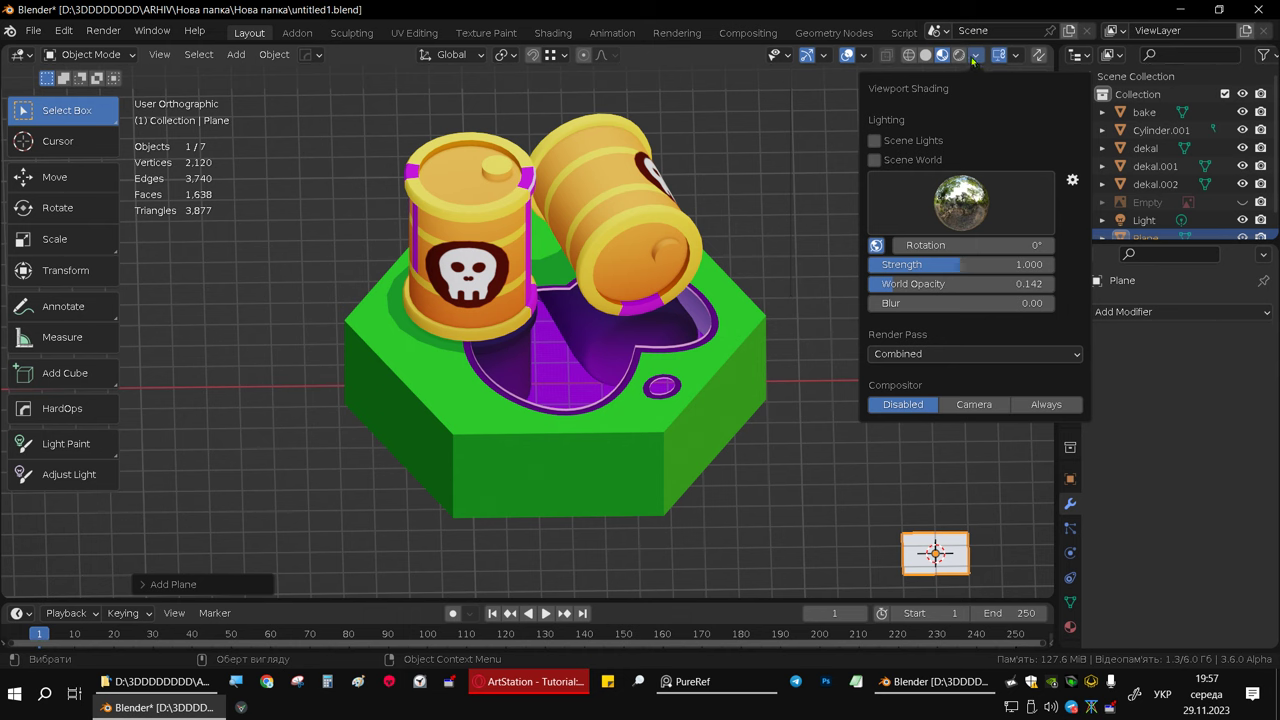
click(926, 58)
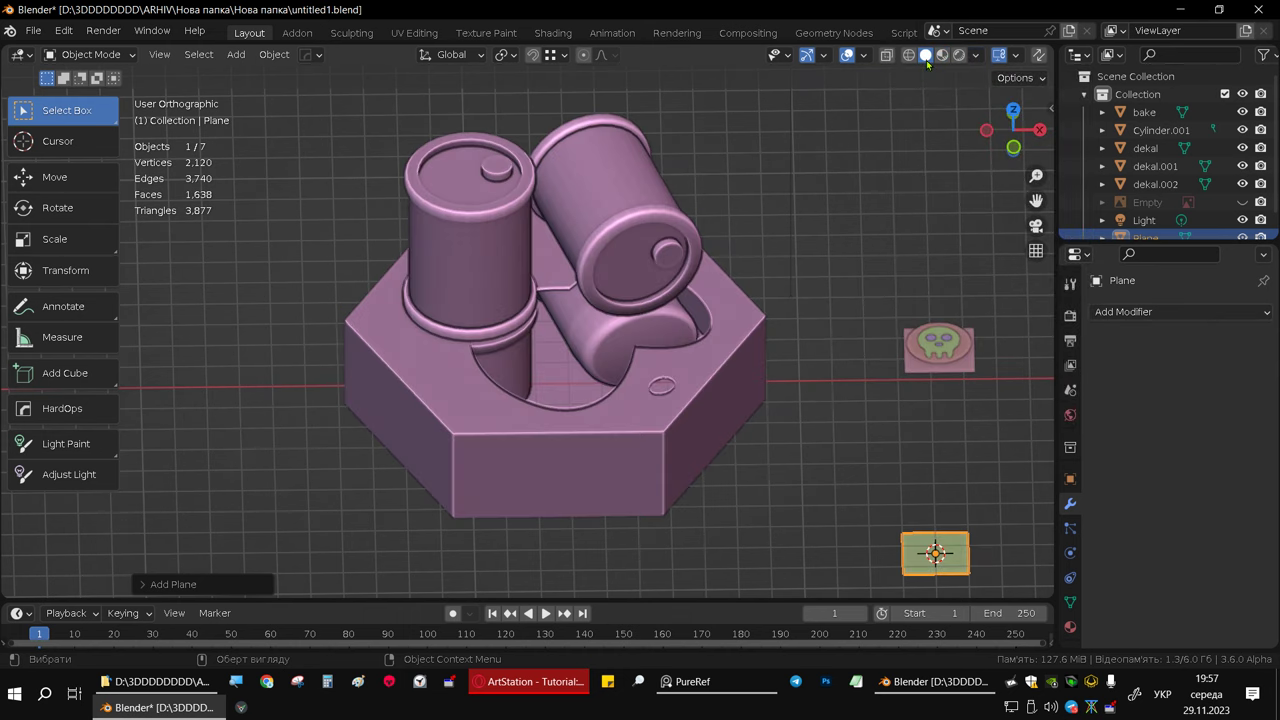
click(975, 56)
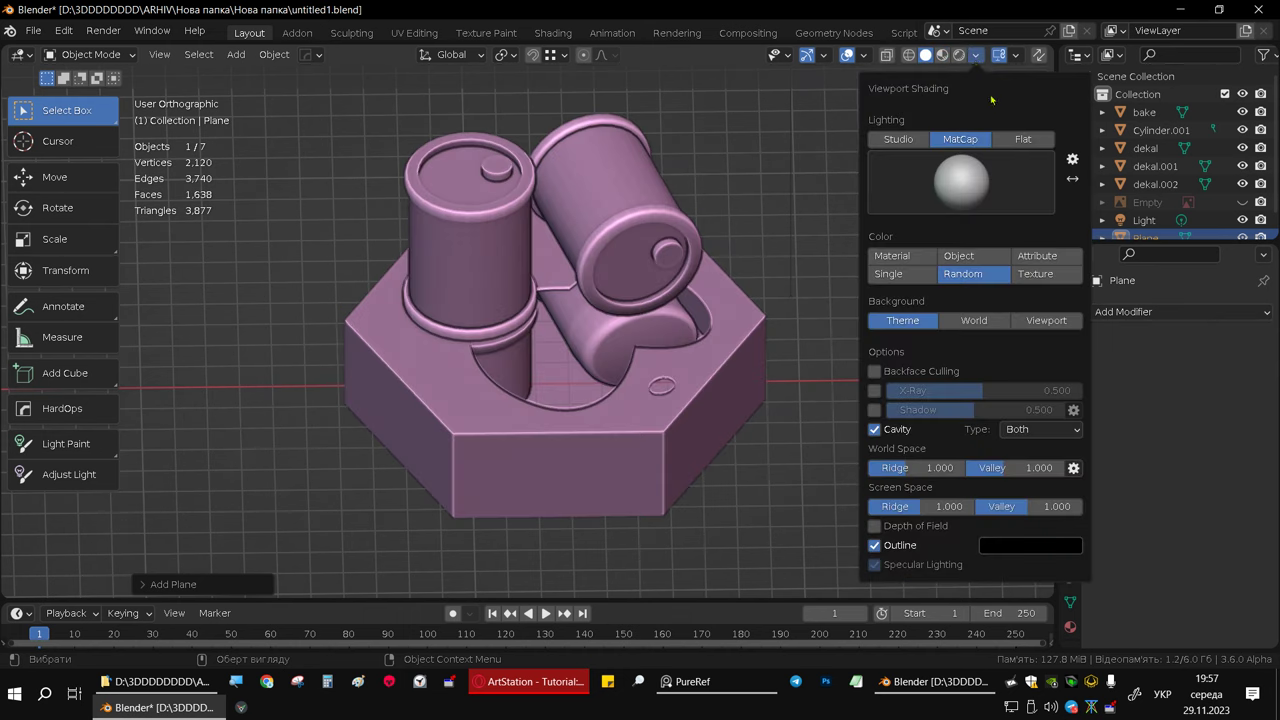
click(1020, 139)
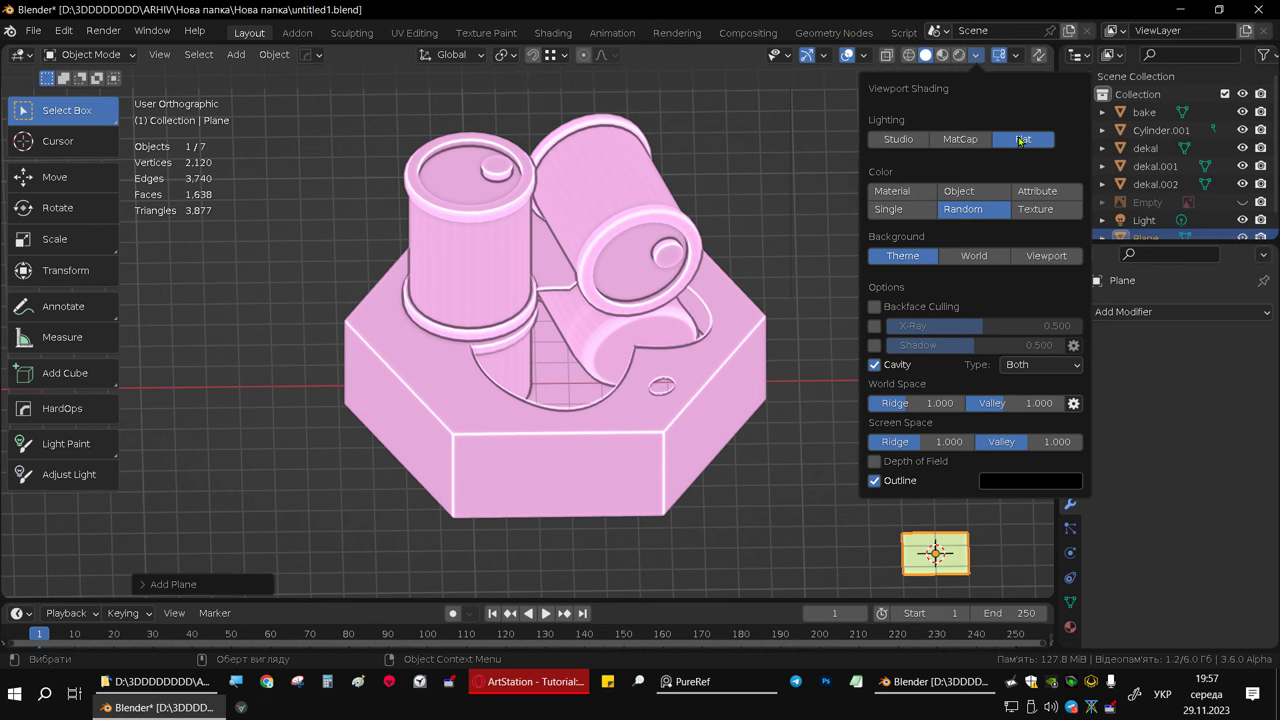
click(1043, 192)
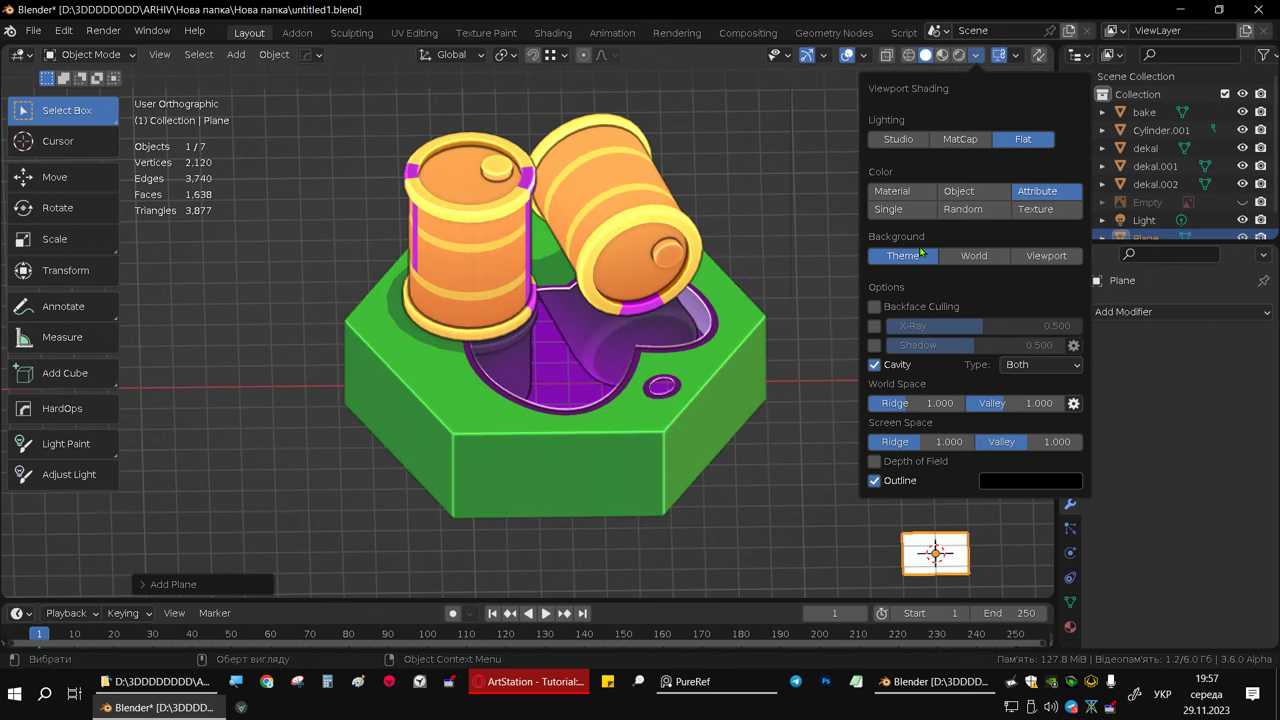
click(887, 366)
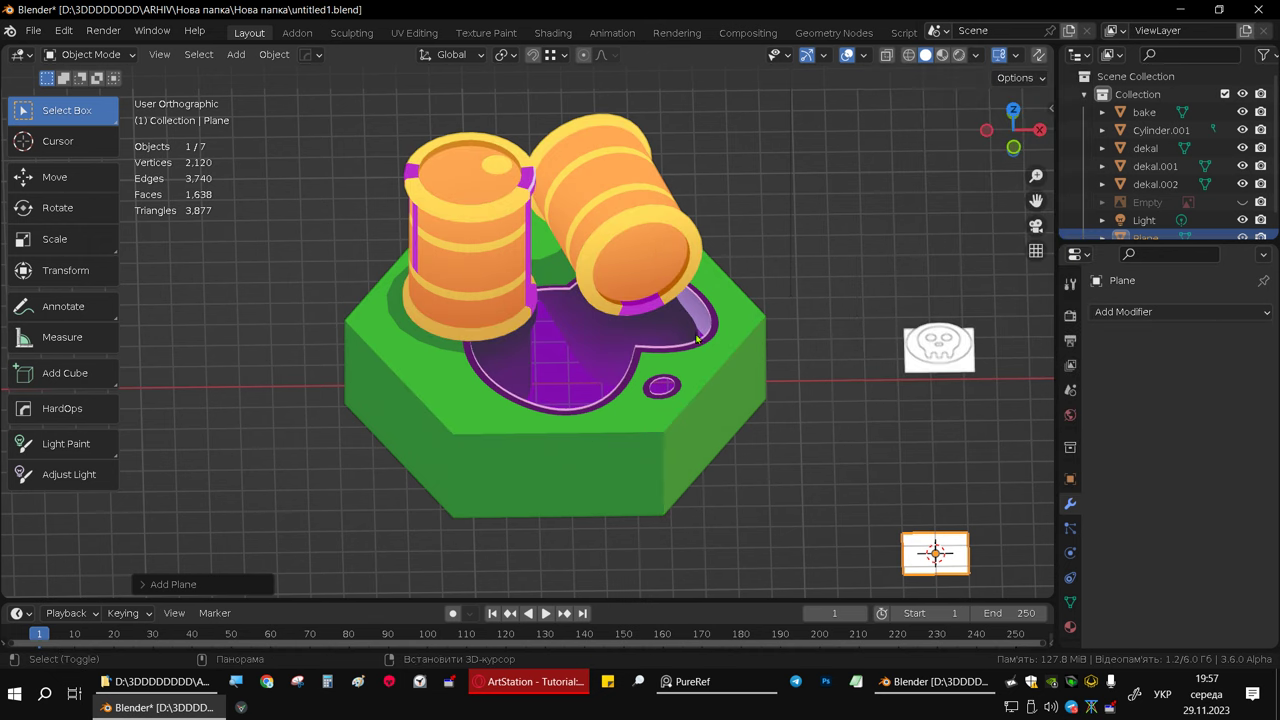
- Orbit around the vertex-coloured diorama from several angles, then switch to Material Preview shading
mouse_move(715, 370)
shift+middle_down()
mouse_move(622, 355)
mouse_move(616, 374)
shift+middle_up()
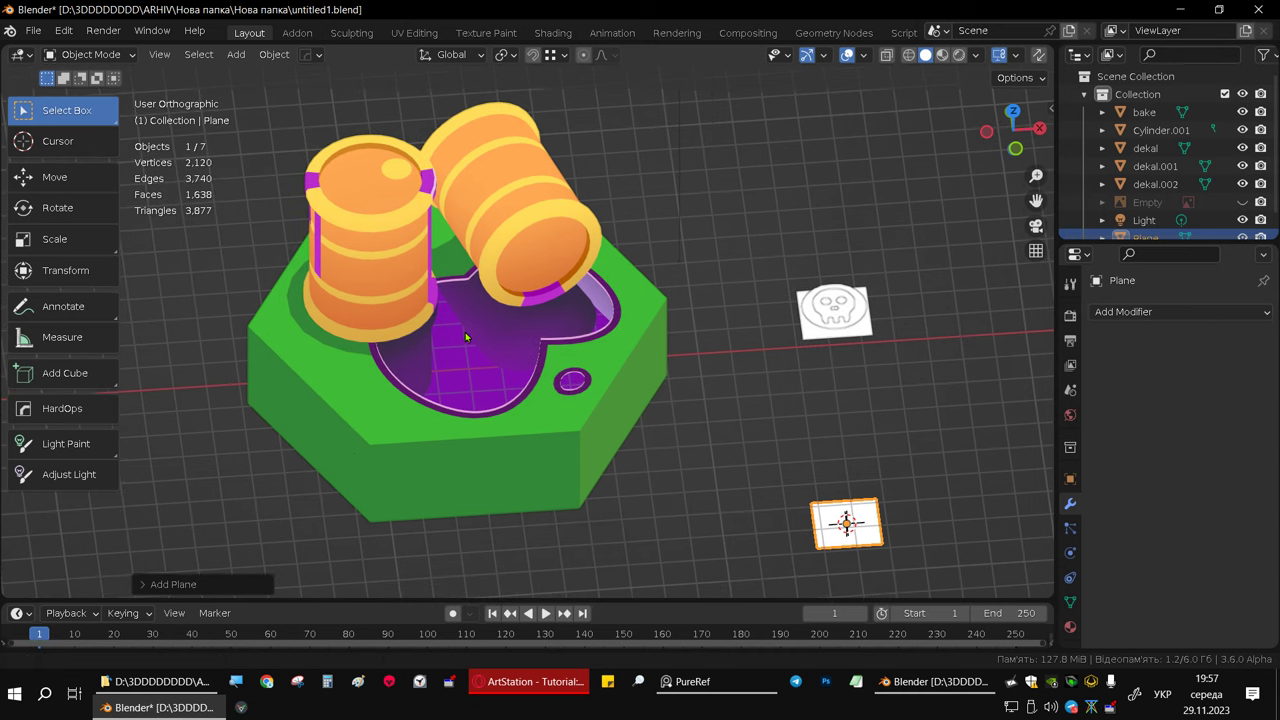
mouse_move(458, 304)
middle_down()
mouse_move(427, 298)
mouse_move(491, 337)
mouse_move(502, 303)
middle_up()
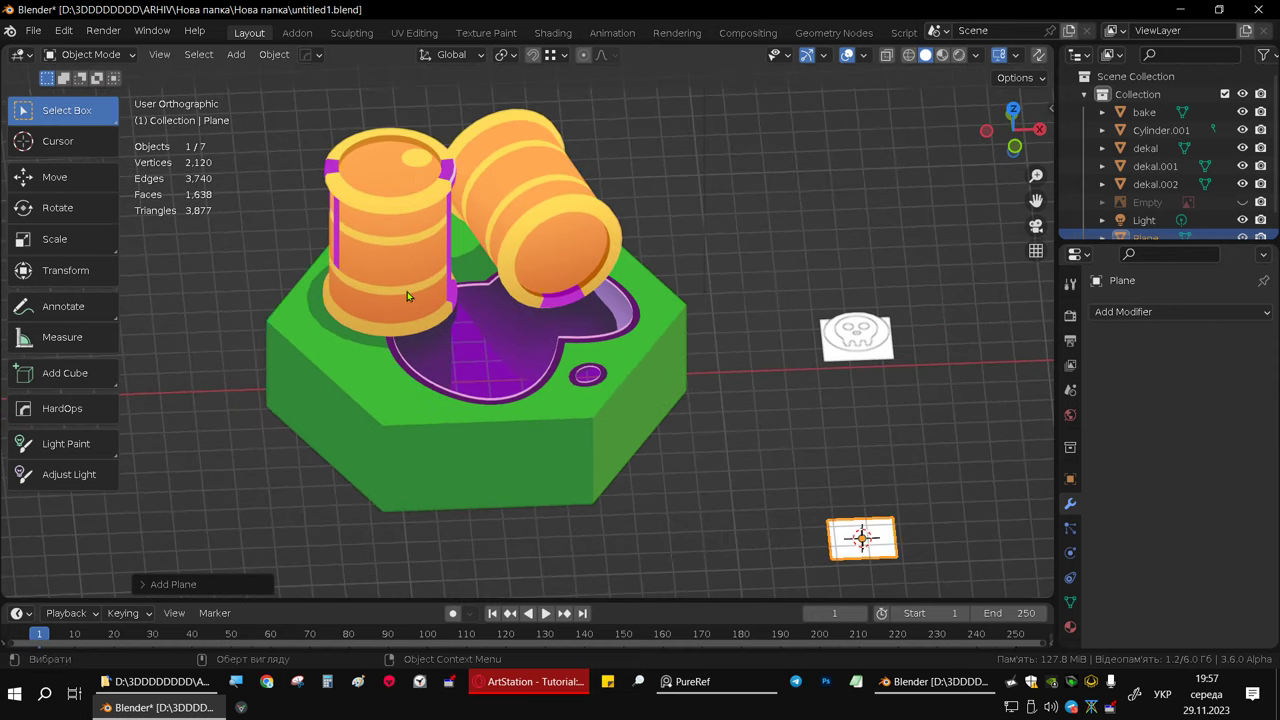
mouse_move(414, 216)
middle_down()
mouse_move(380, 300)
mouse_move(465, 328)
middle_up()
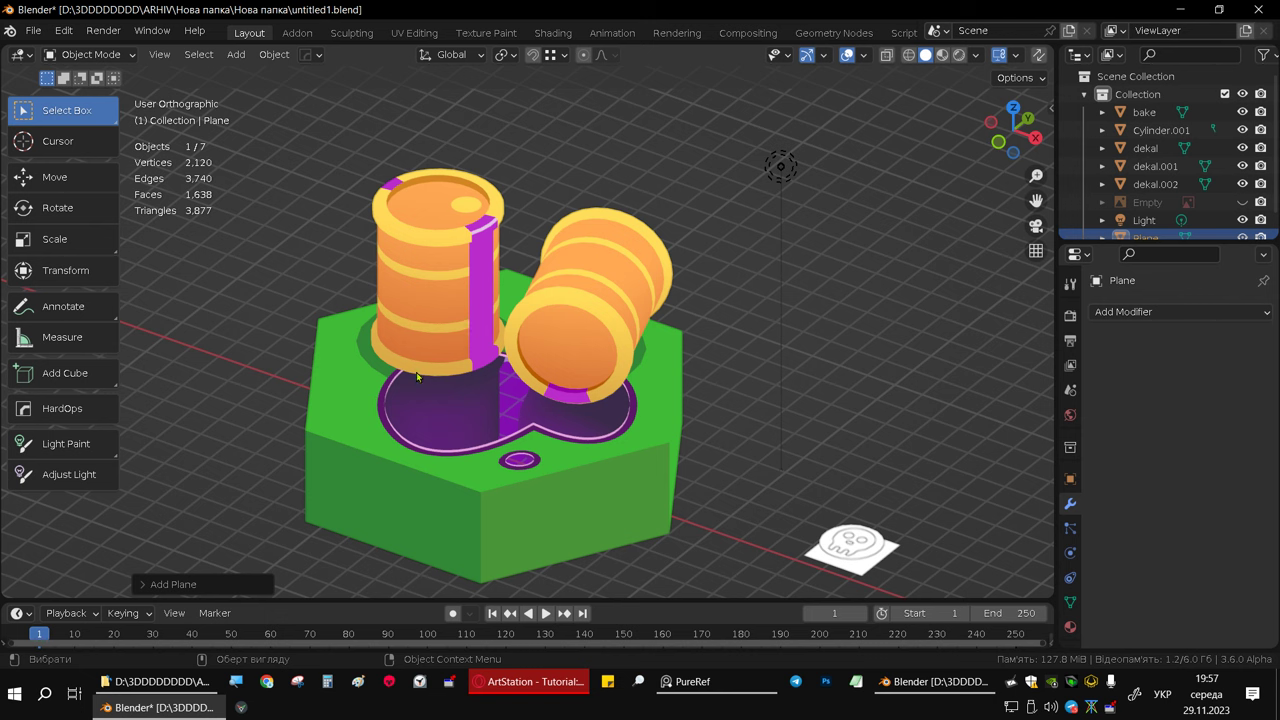
middle_drag(417, 376, 540, 404)
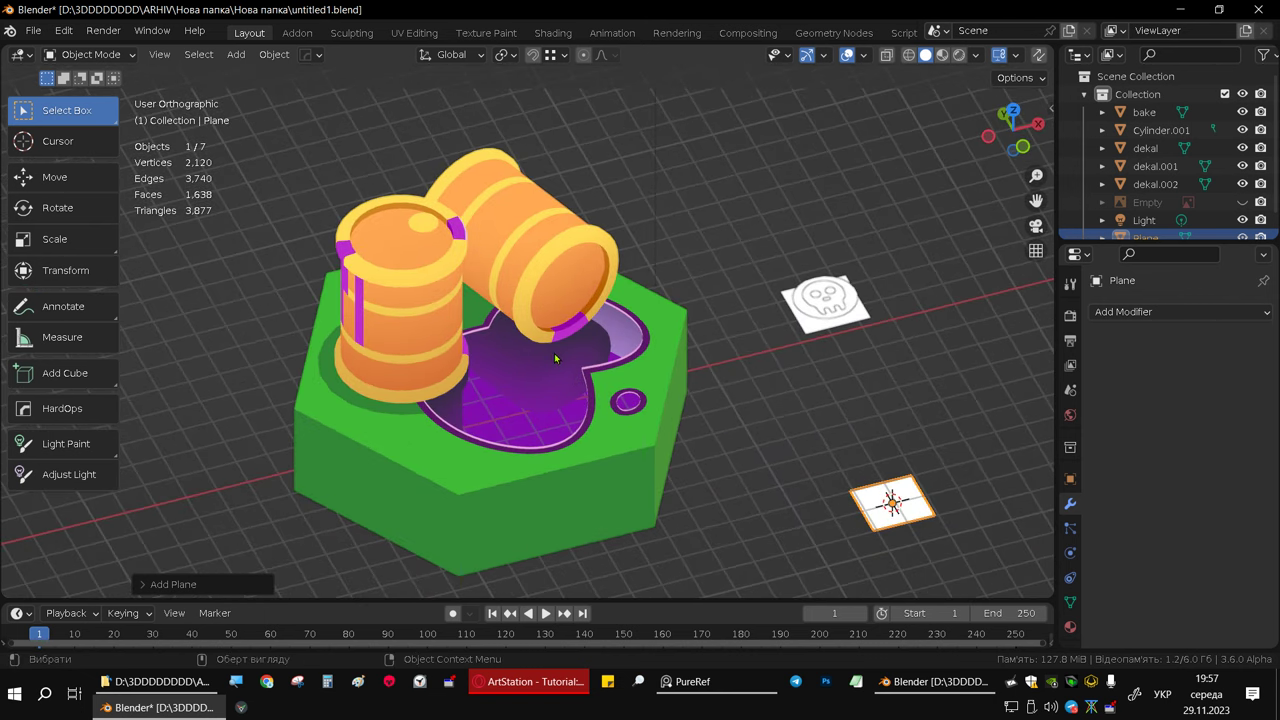
mouse_move(556, 358)
middle_down()
mouse_move(641, 311)
mouse_move(584, 378)
middle_up()
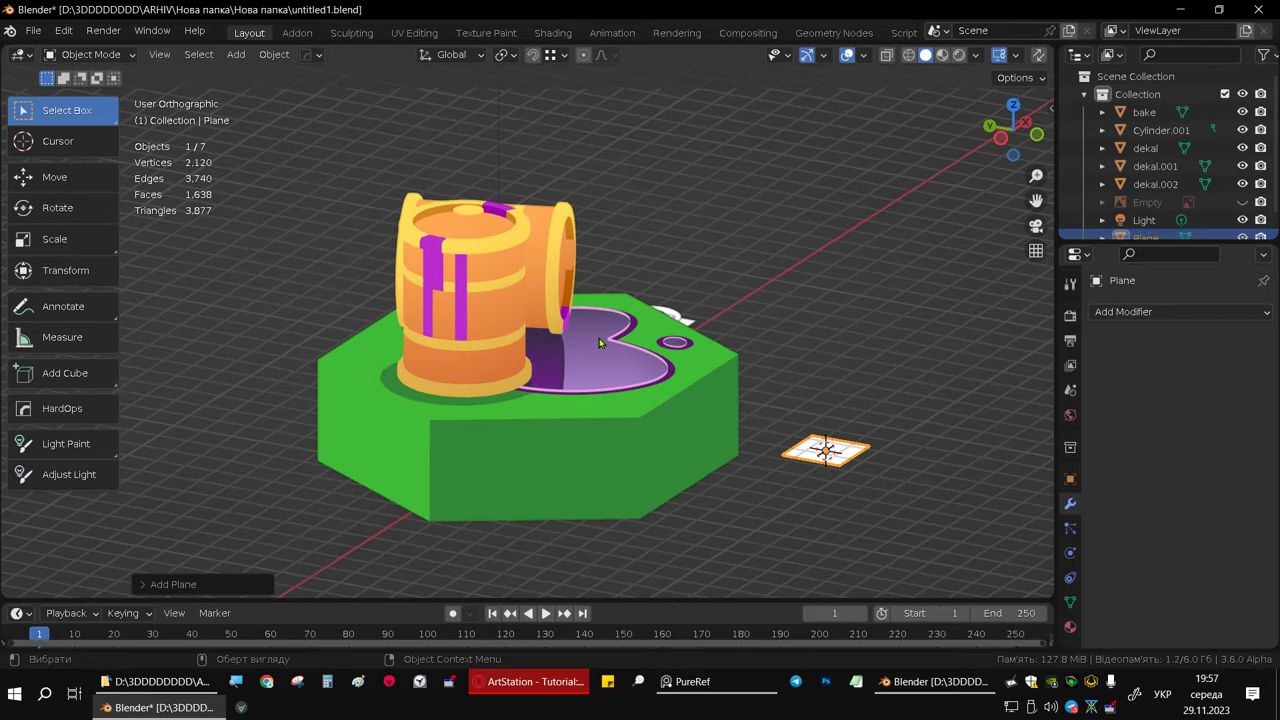
middle_drag(603, 335, 570, 314)
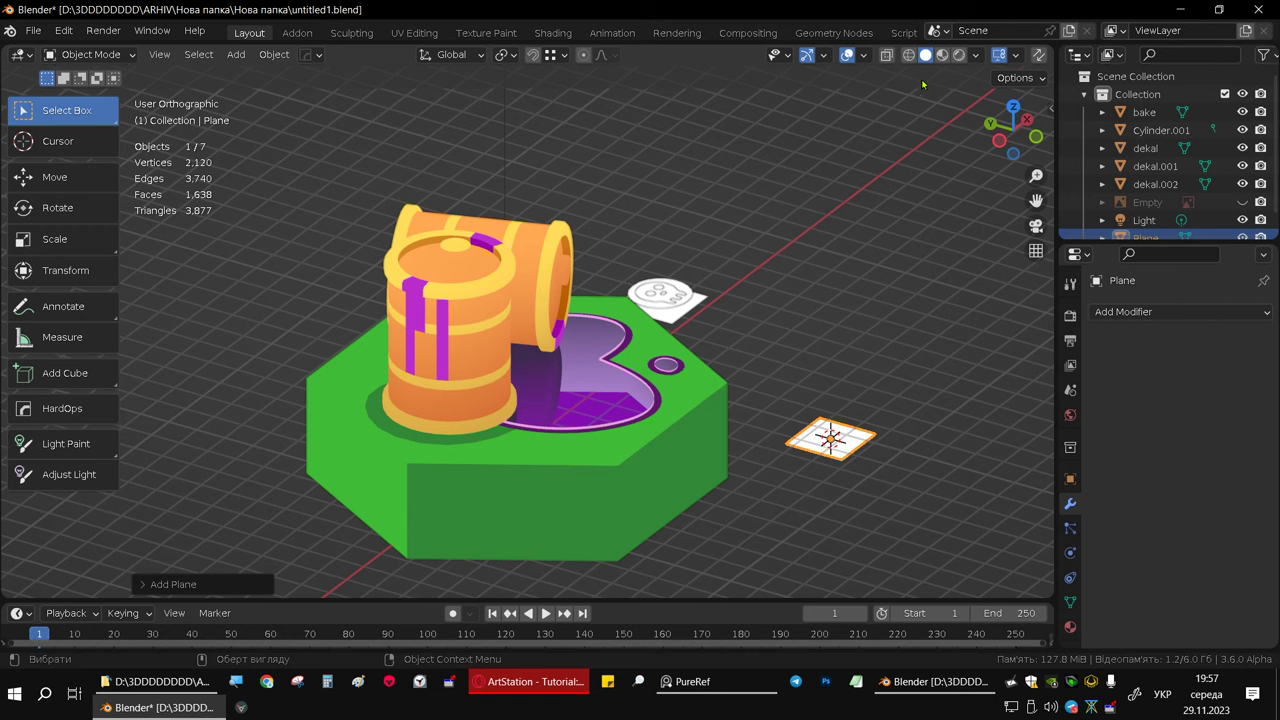
click(942, 56)
middle_drag(791, 148, 952, 74)
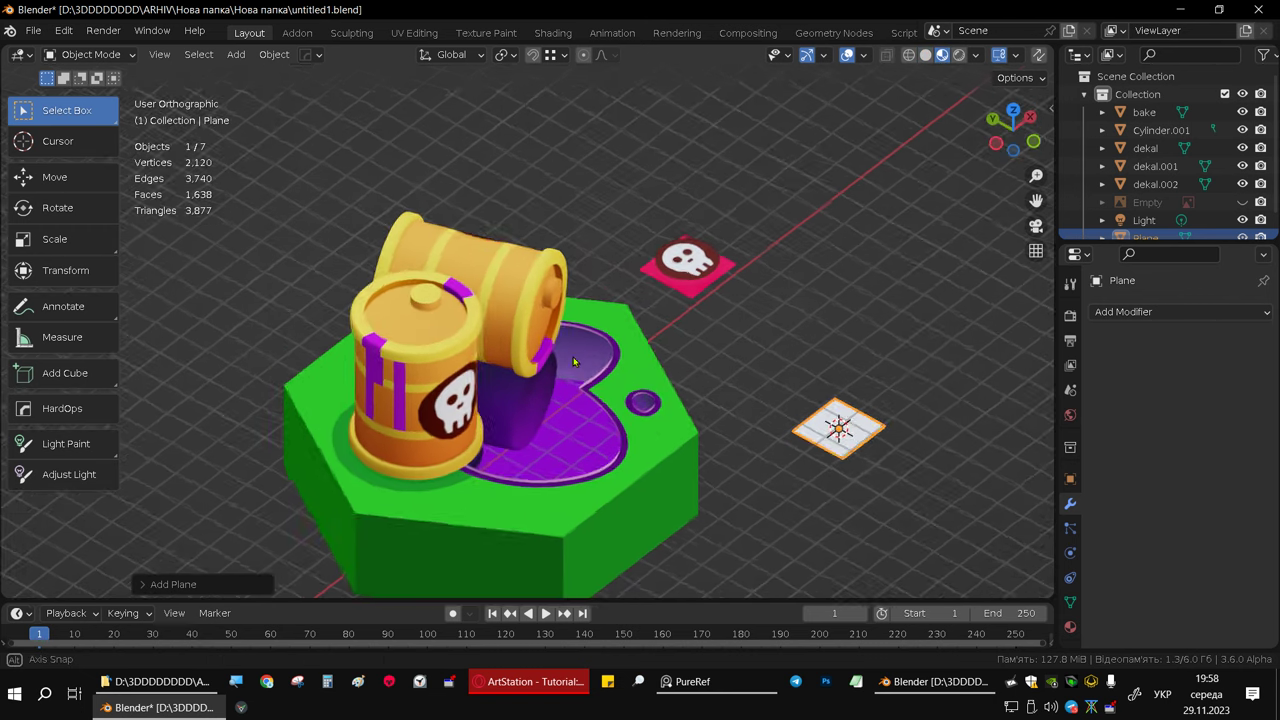
click(864, 55)
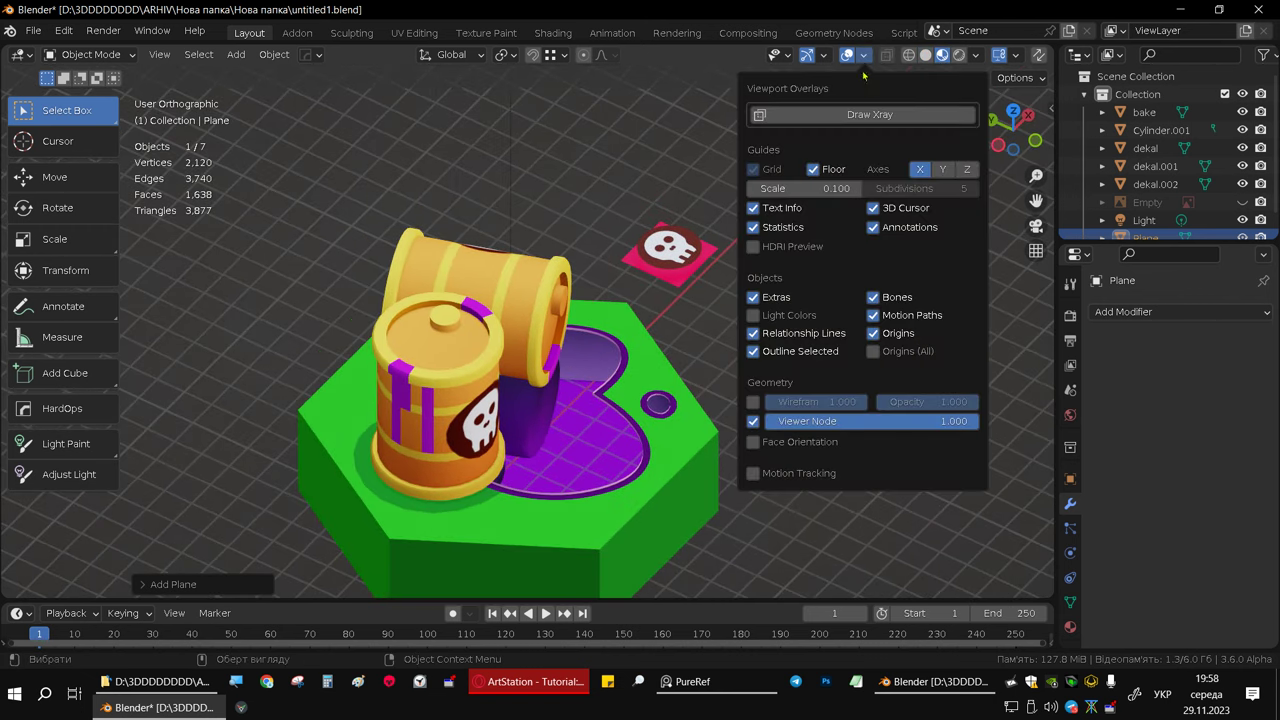
click(813, 169)
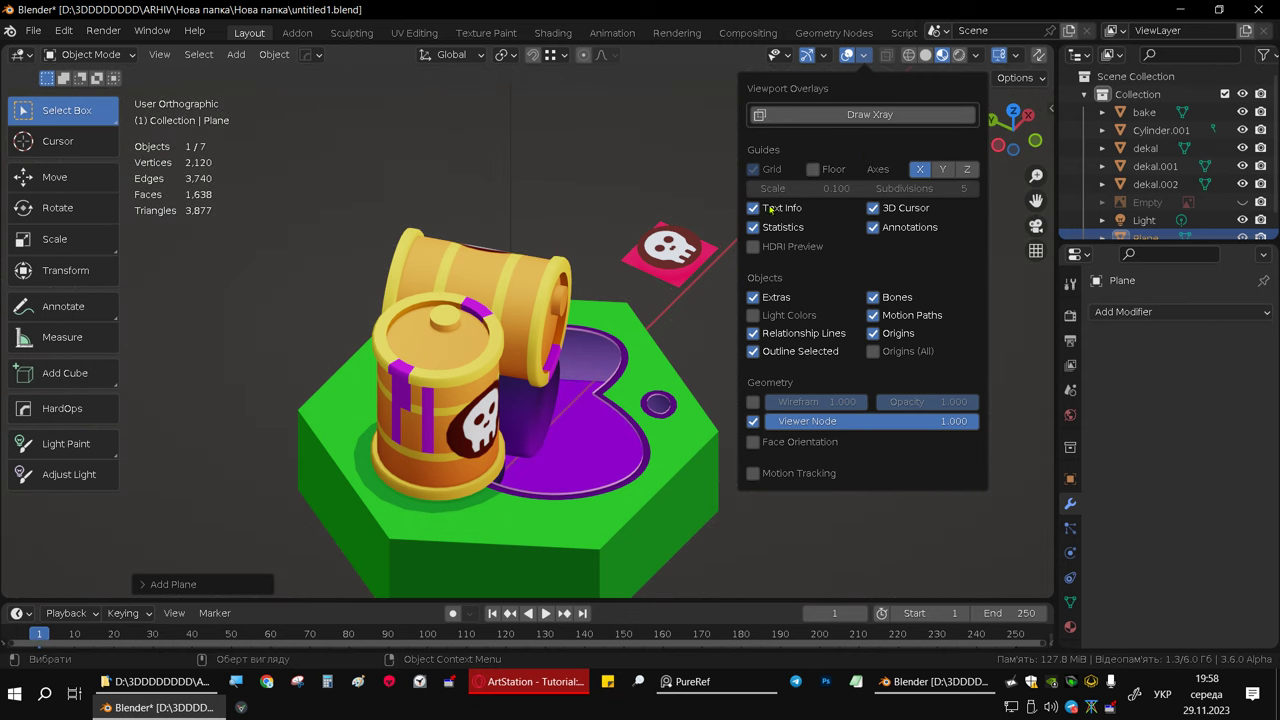
mouse_move(560, 290)
middle_down()
mouse_move(488, 353)
mouse_move(753, 282)
middle_up()
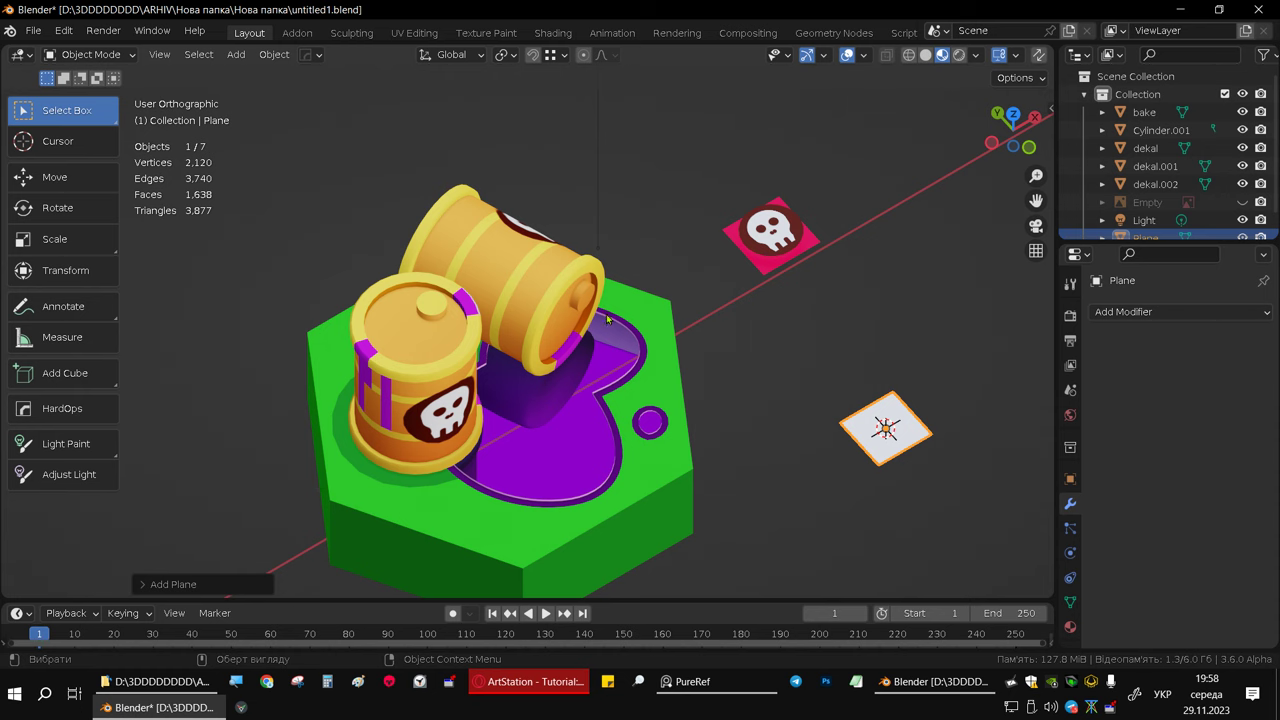
mouse_move(605, 357)
middle_down()
mouse_move(545, 357)
mouse_move(614, 366)
middle_up()
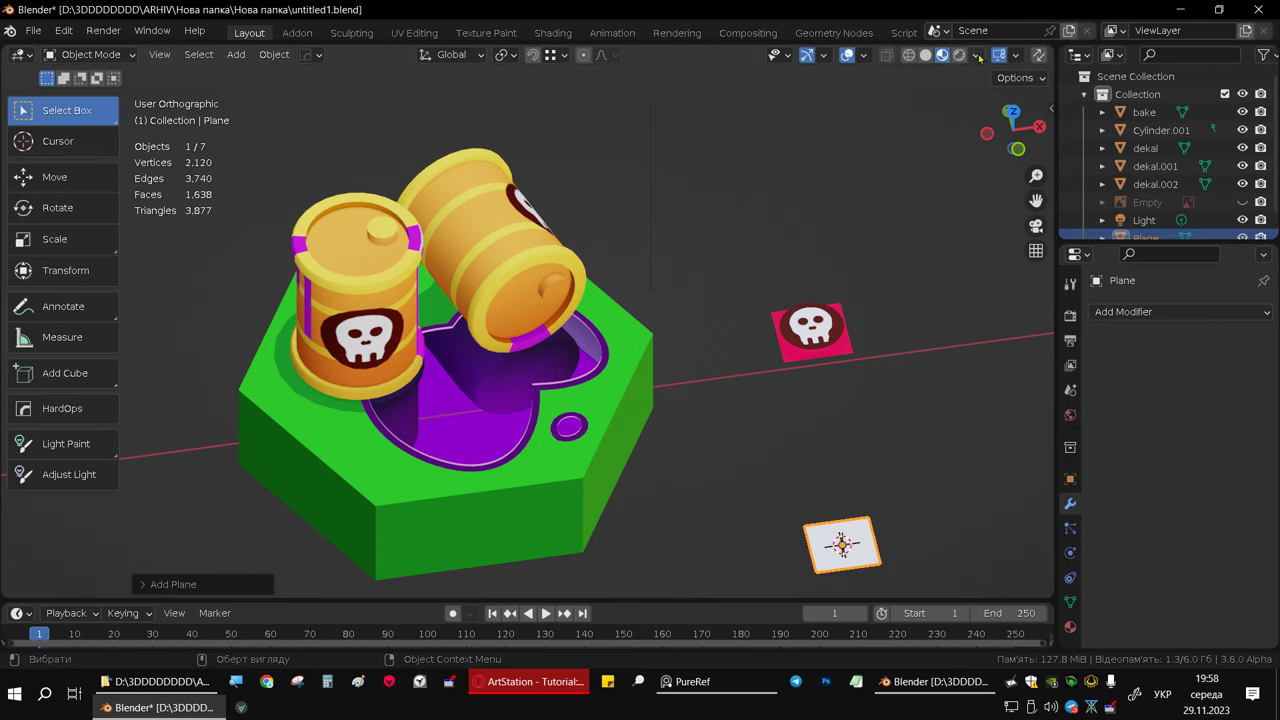
- Switch the viewport to Solid shading with Flat lighting
click(976, 56)
click(925, 55)
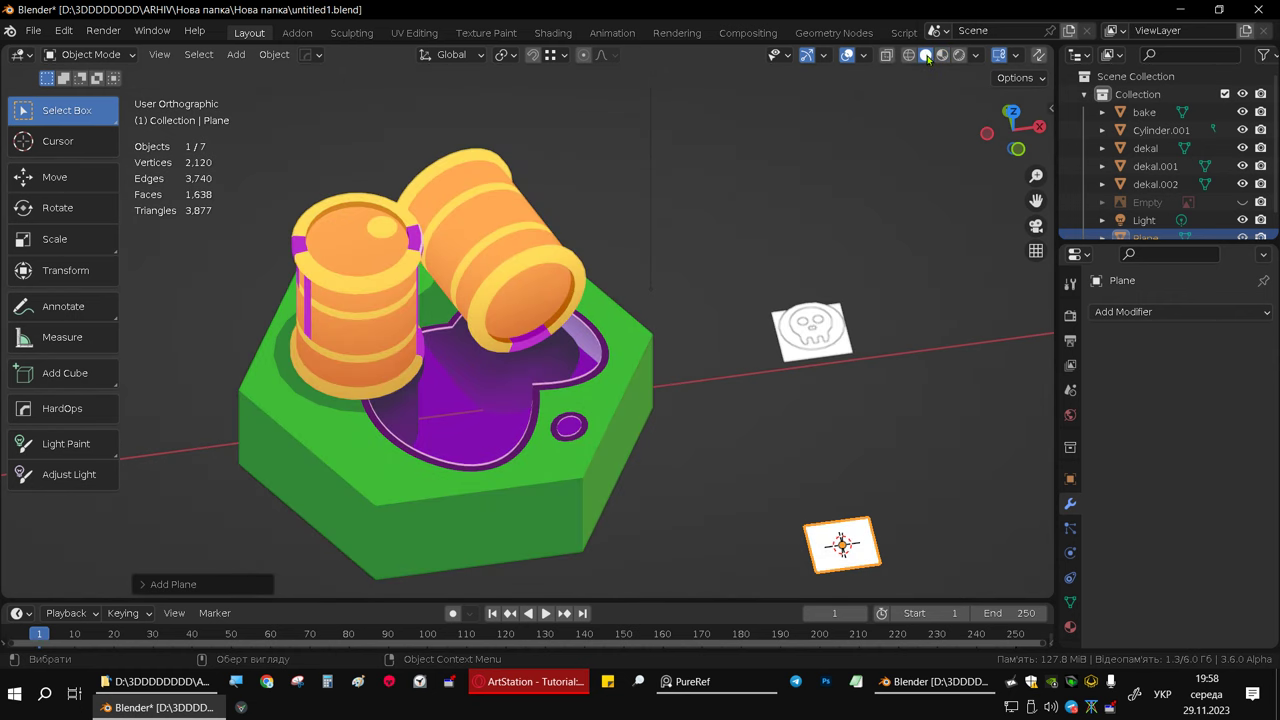
click(976, 55)
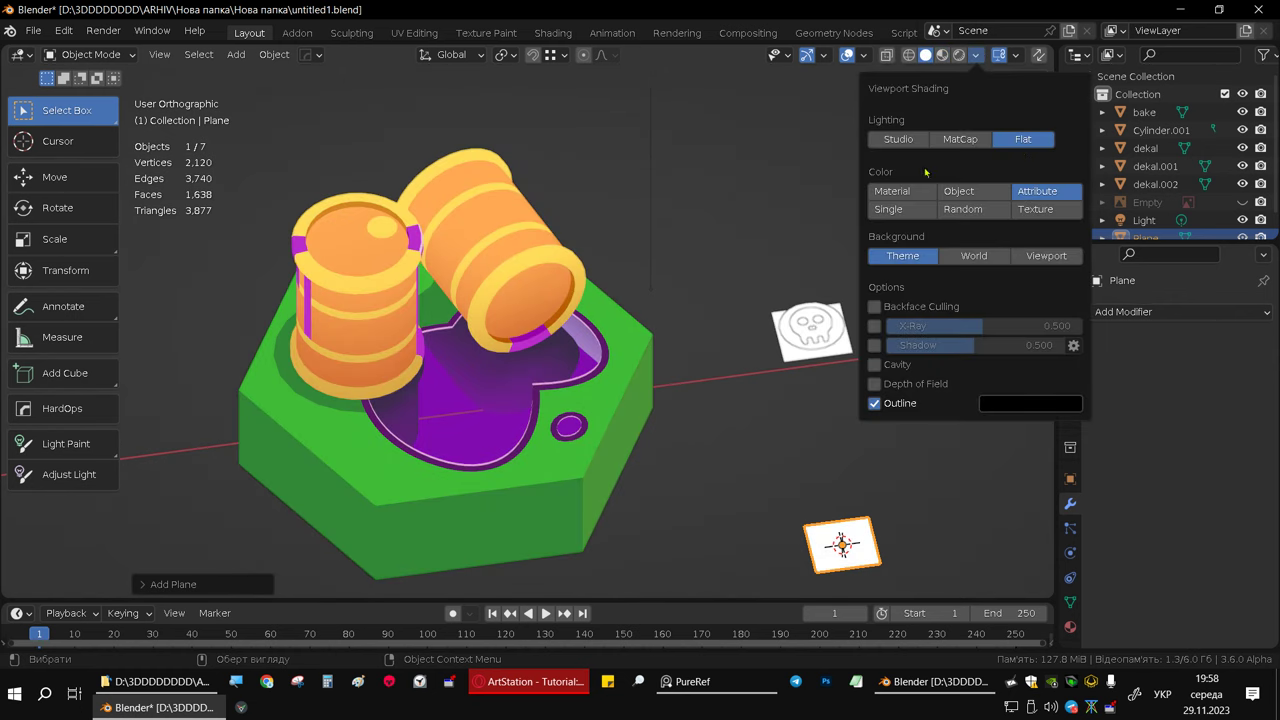
- Orbit and zoom around the model, ending with a top-down view of the small plane
middle_drag(925, 172, 525, 247)
scroll(525, 247, up, 3)
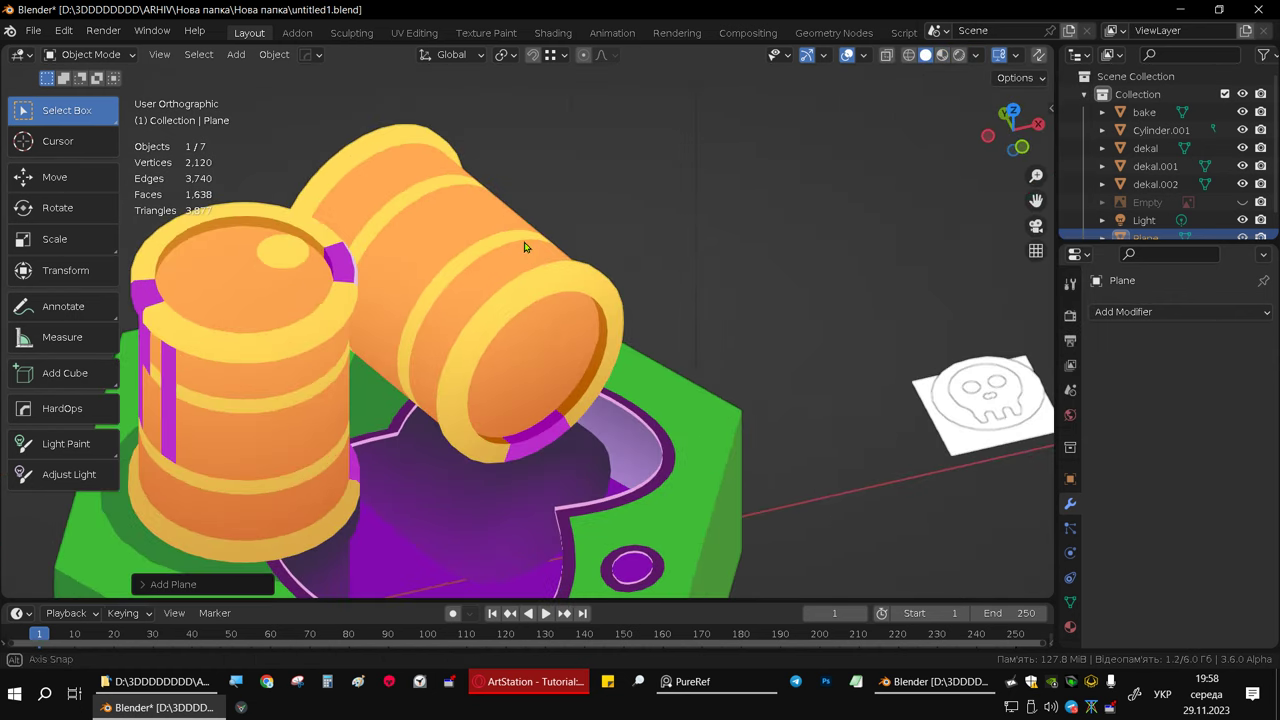
scroll(525, 247, down, 2)
scroll(490, 317, down, 2)
scroll(531, 360, down, 3)
mouse_move(531, 360)
shift+middle_down()
mouse_move(530, 320)
mouse_move(560, 335)
mouse_move(478, 249)
mouse_move(440, 322)
shift+middle_up()
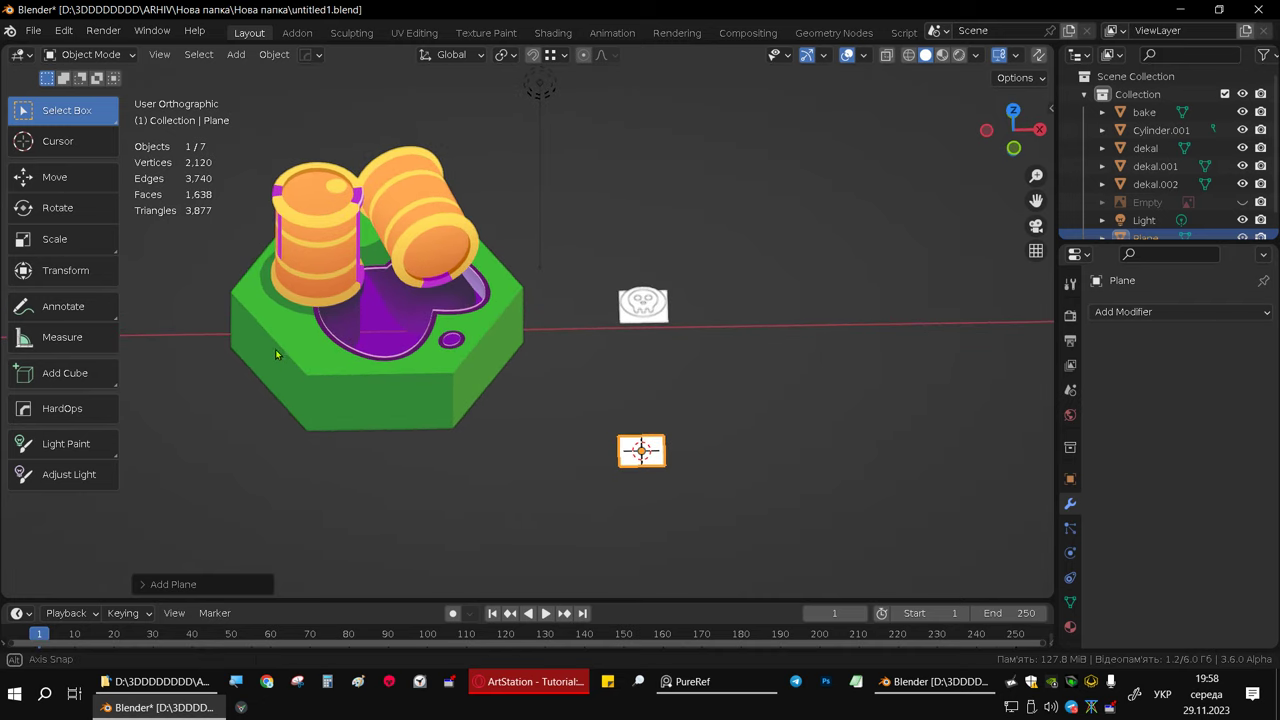
middle_drag(268, 356, 241, 345)
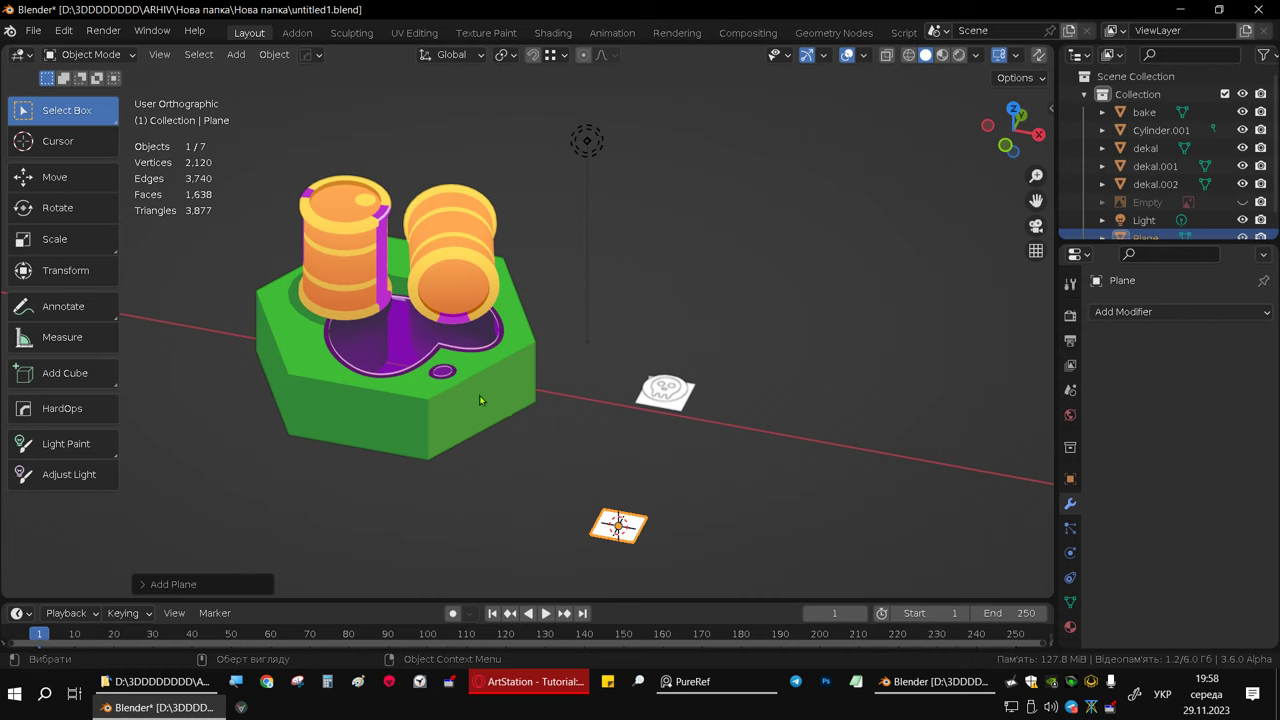
mouse_move(411, 379)
middle_down()
mouse_move(401, 424)
mouse_move(396, 345)
middle_up()
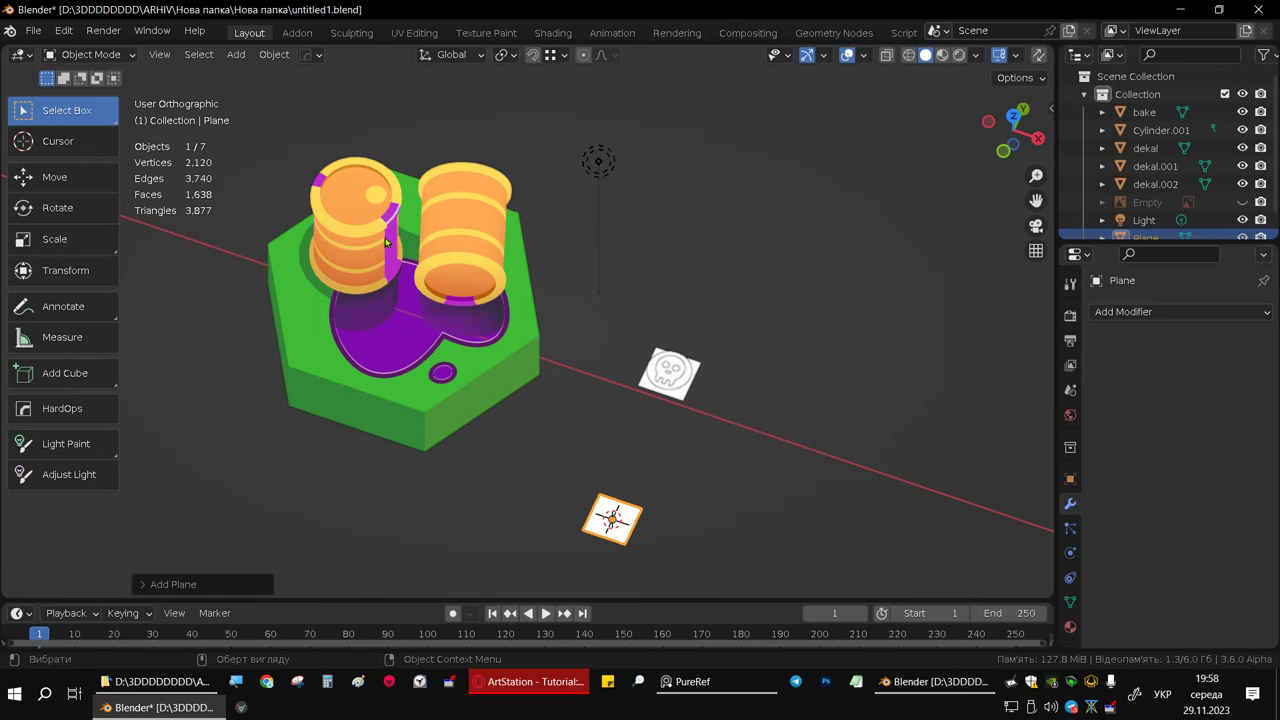
middle_drag(391, 212, 396, 218)
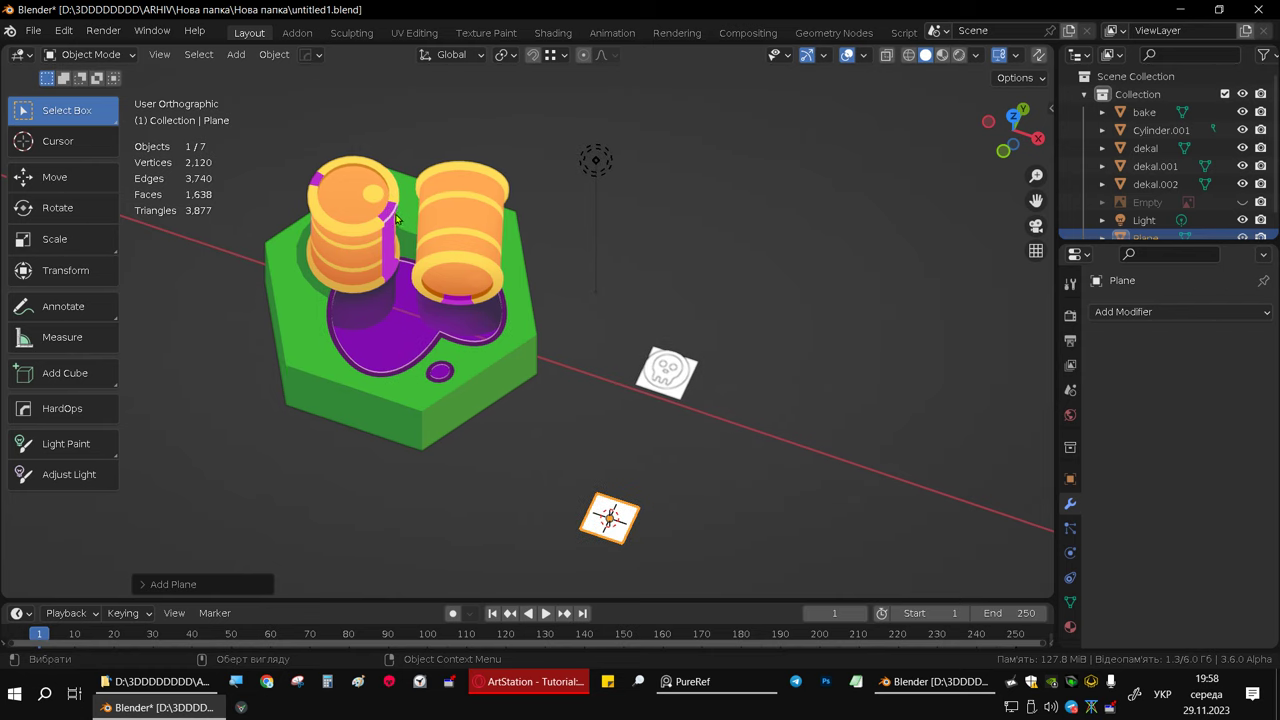
alt+middle_drag(471, 362, 595, 425)
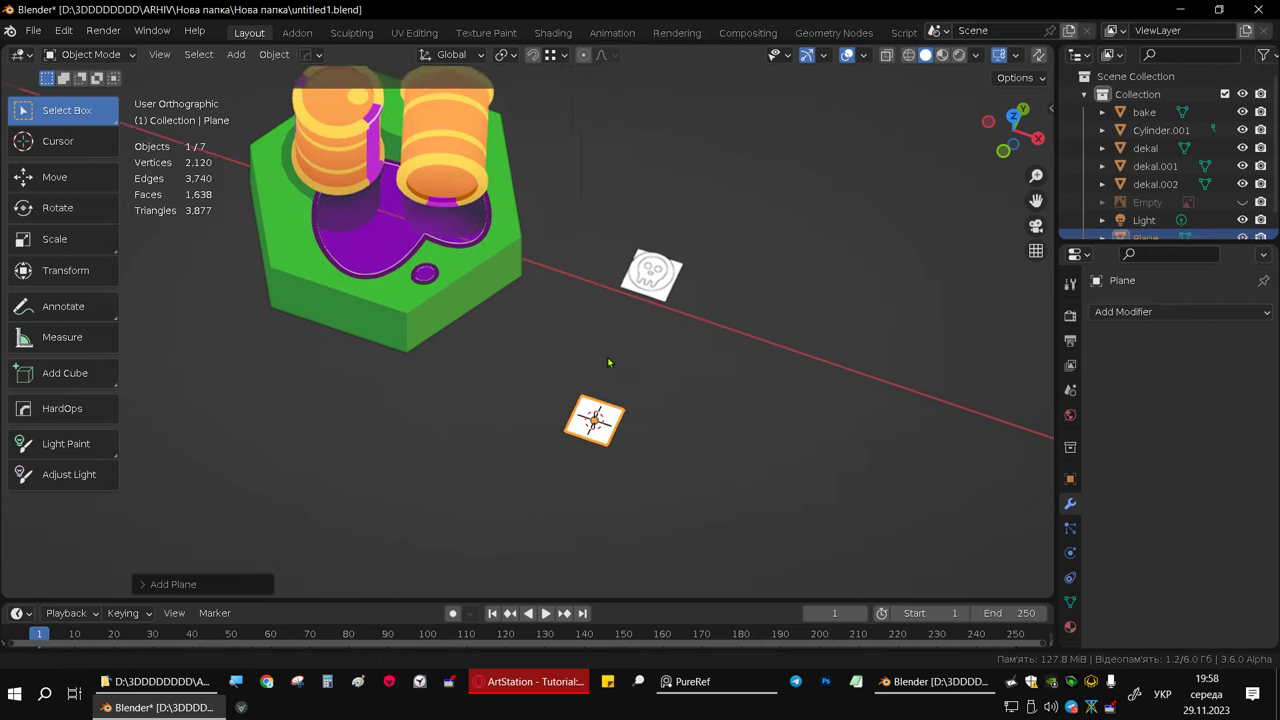
- In Edit Mode, cut 5 evenly spaced vertical edge loops across the plane
scroll(594, 425, up, 2)
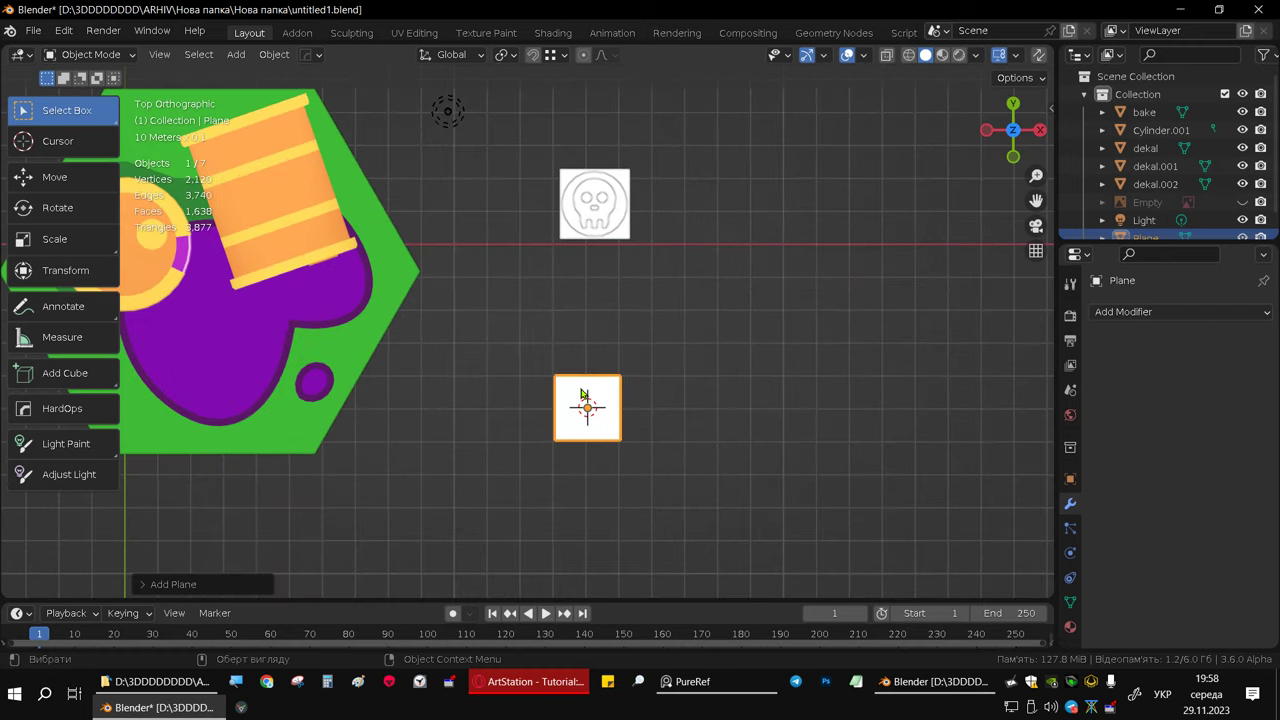
scroll(584, 396, up, 3)
mouse_move(586, 429)
shift+middle_down()
mouse_move(574, 369)
mouse_move(637, 340)
mouse_move(610, 330)
shift+middle_up()
scroll(574, 372, up, 3)
key(Tab)
scroll(891, 366, up, 1)
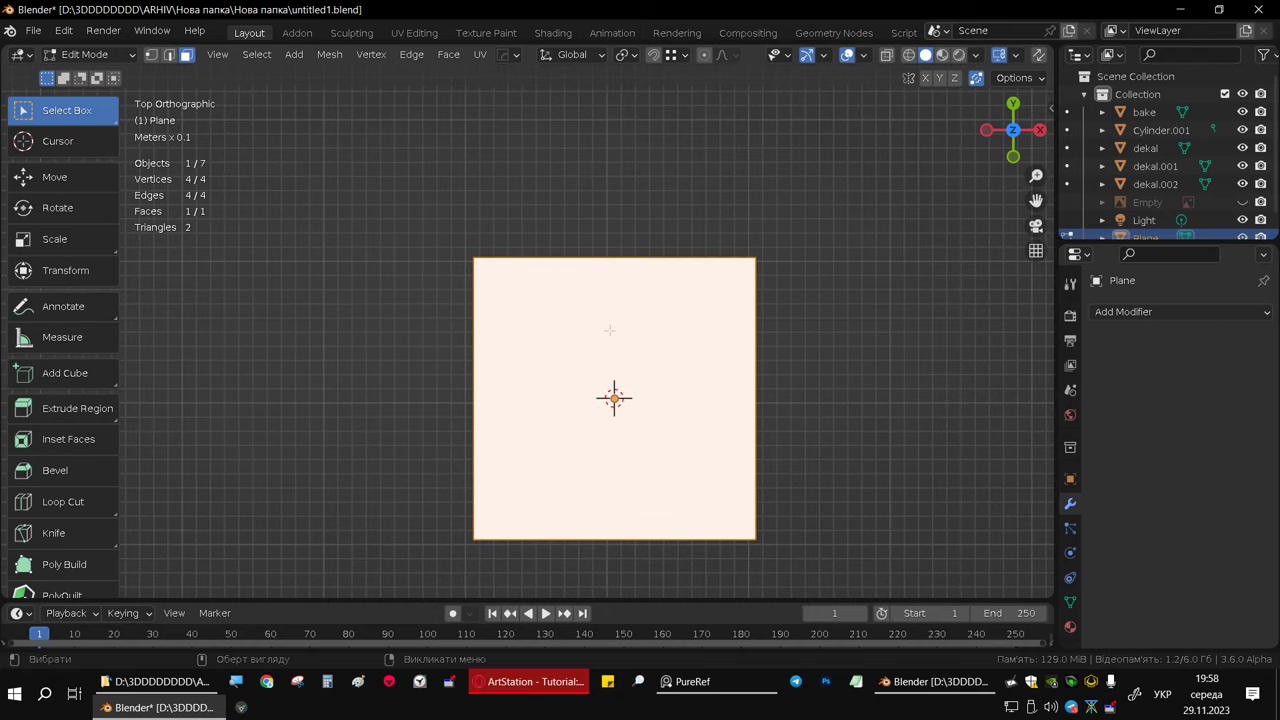
key(ctrl)
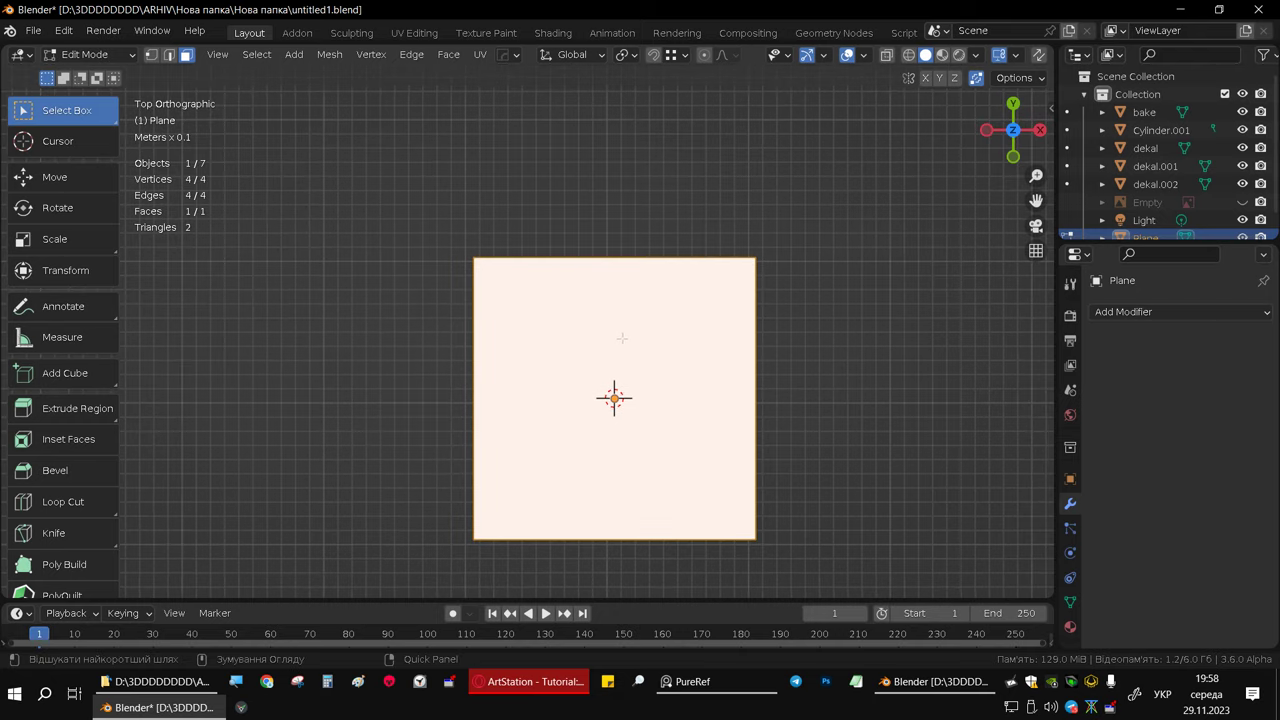
key(ctrl+r)
scroll(578, 250, up, 1)
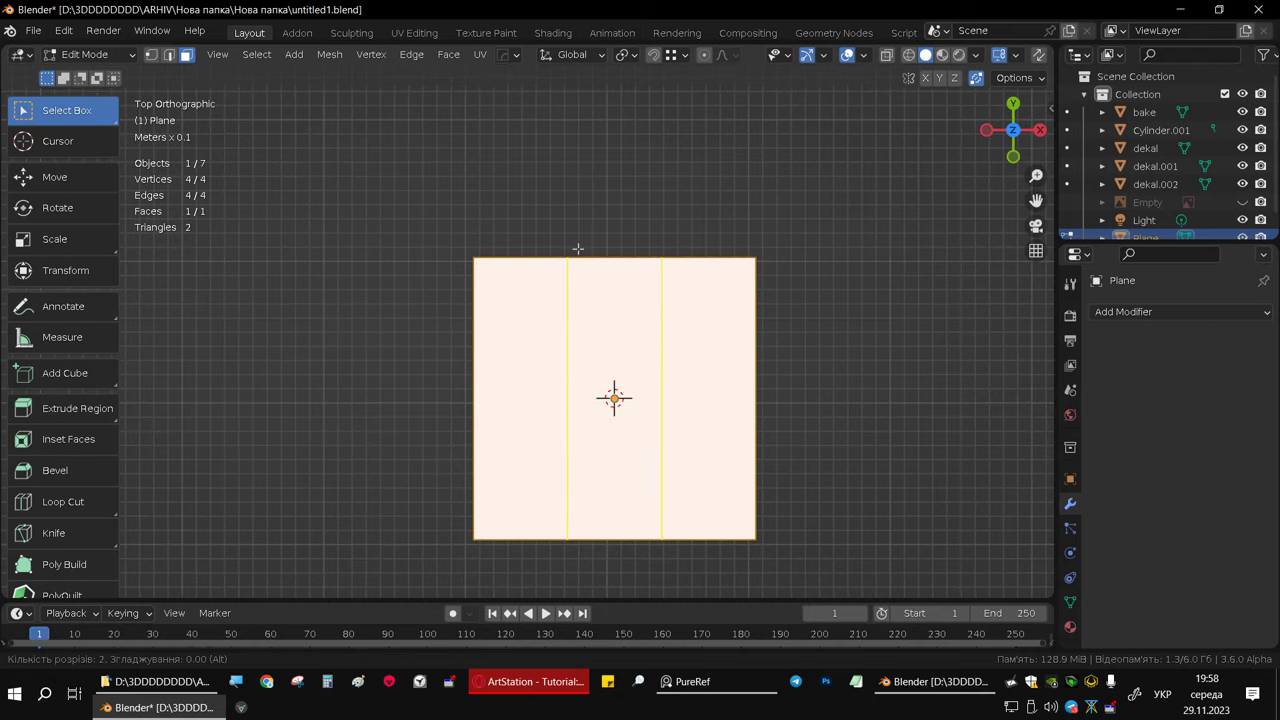
scroll(578, 249, up, 2)
scroll(578, 249, down, 3)
scroll(578, 249, up, 4)
scroll(578, 249, up, 3)
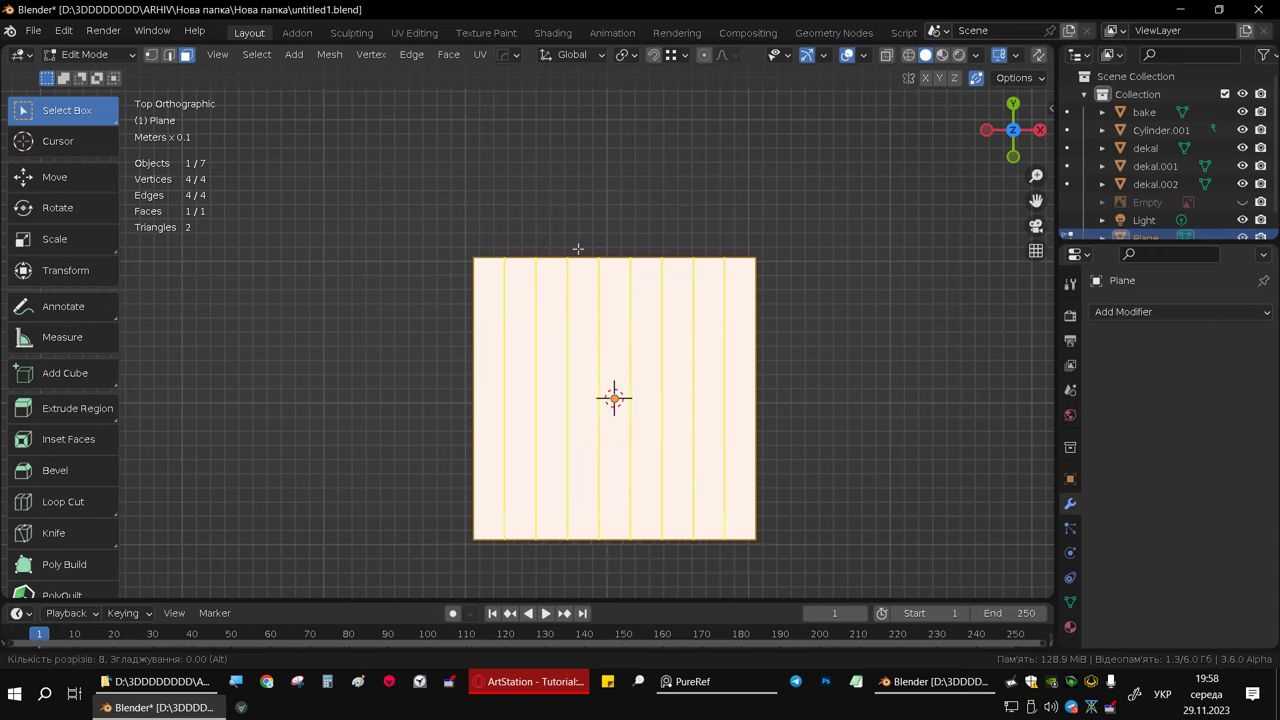
scroll(578, 249, down, 1)
scroll(578, 249, down, 2)
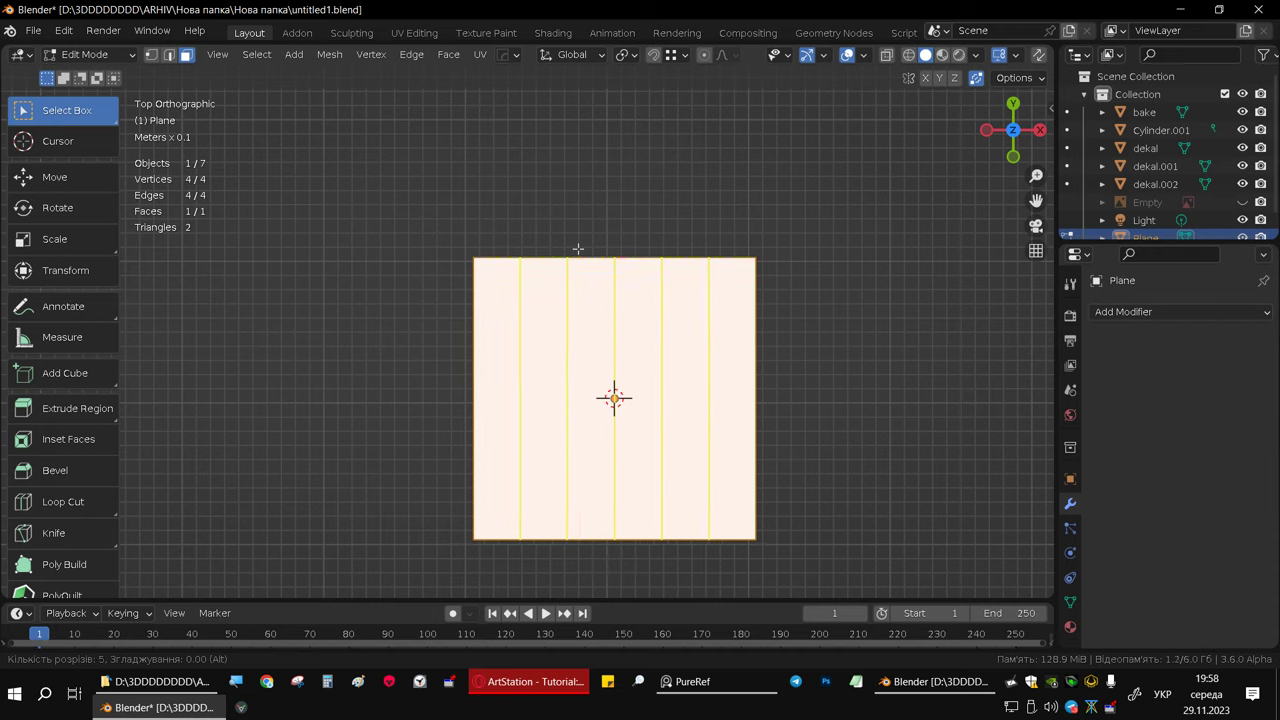
click(578, 249)
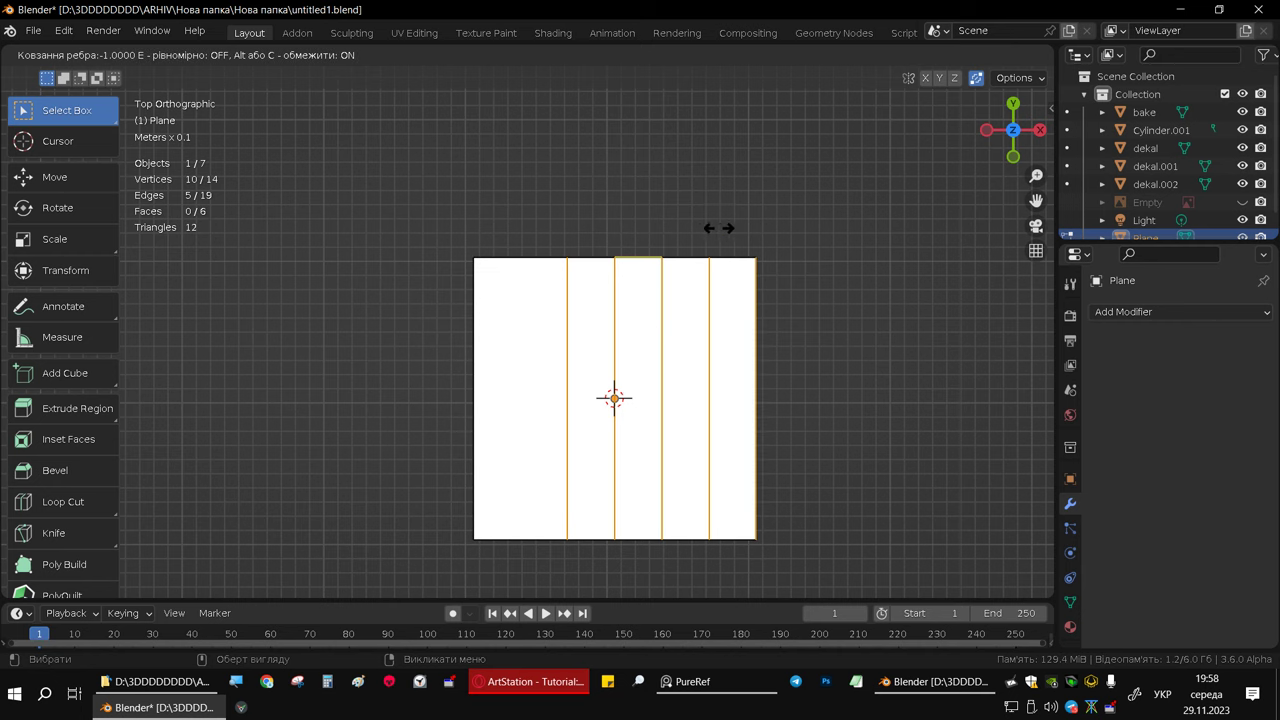
right_click(639, 229)
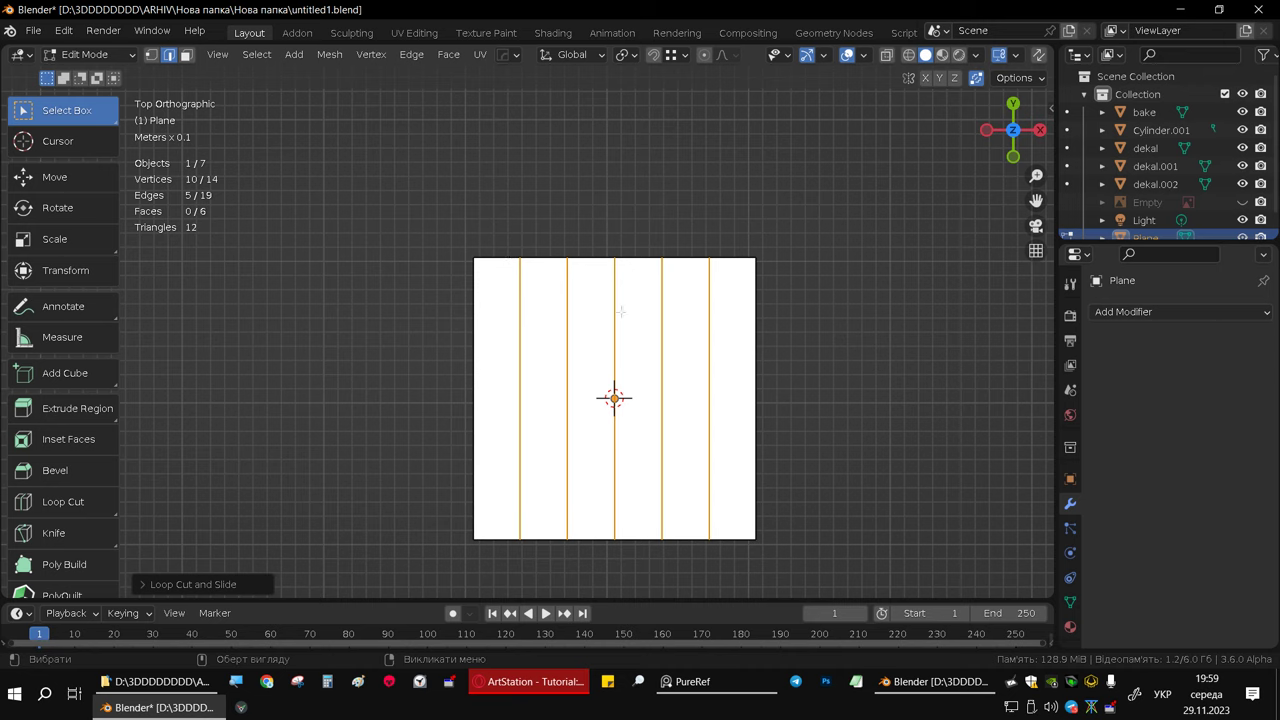
- Cut 5 evenly spaced horizontal edge loops, completing the 6×6 grid
key(ctrl+r)
scroll(621, 313, down, 2)
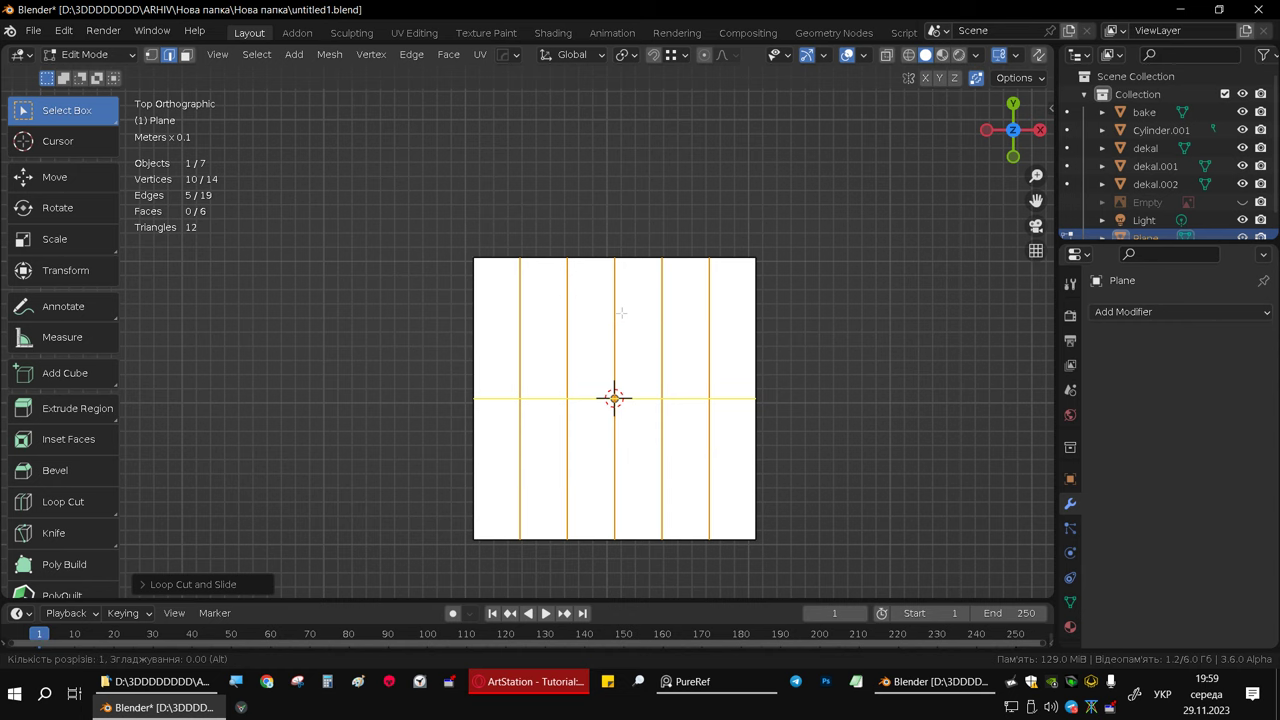
scroll(621, 313, up, 3)
scroll(621, 313, down, 2)
scroll(621, 313, up, 3)
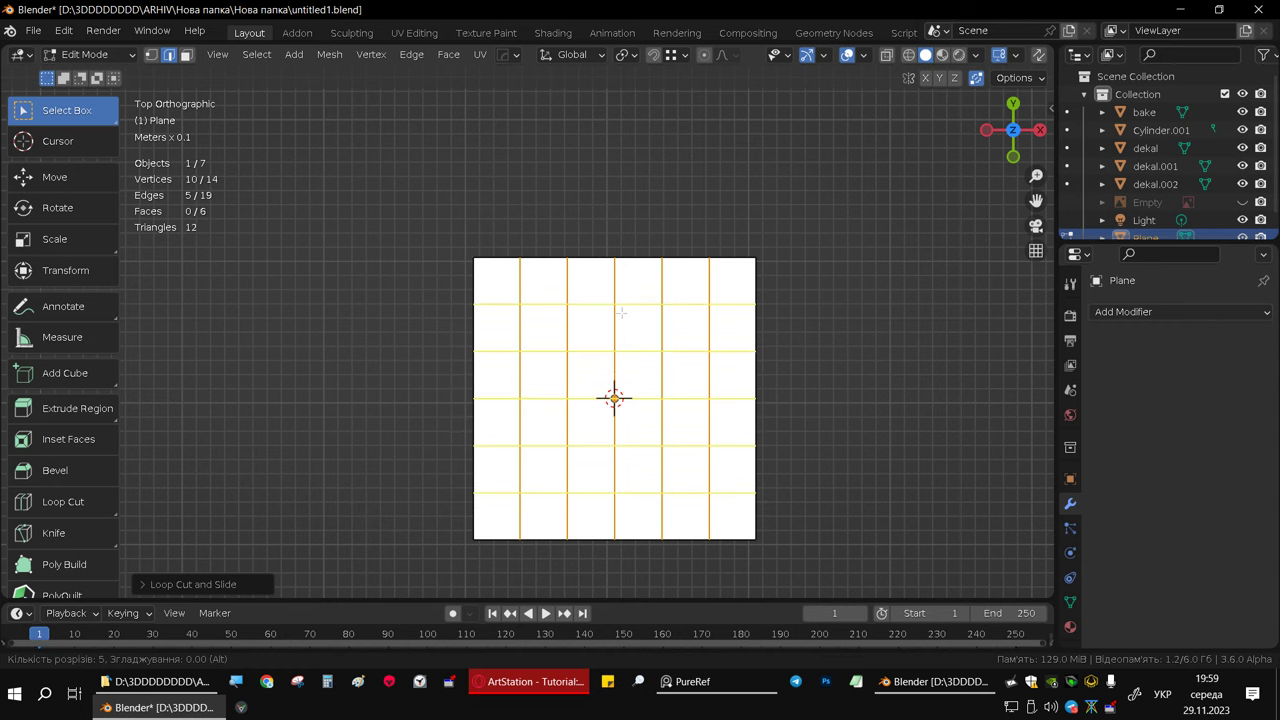
click(621, 313)
right_click(620, 309)
middle_drag(794, 366, 679, 299)
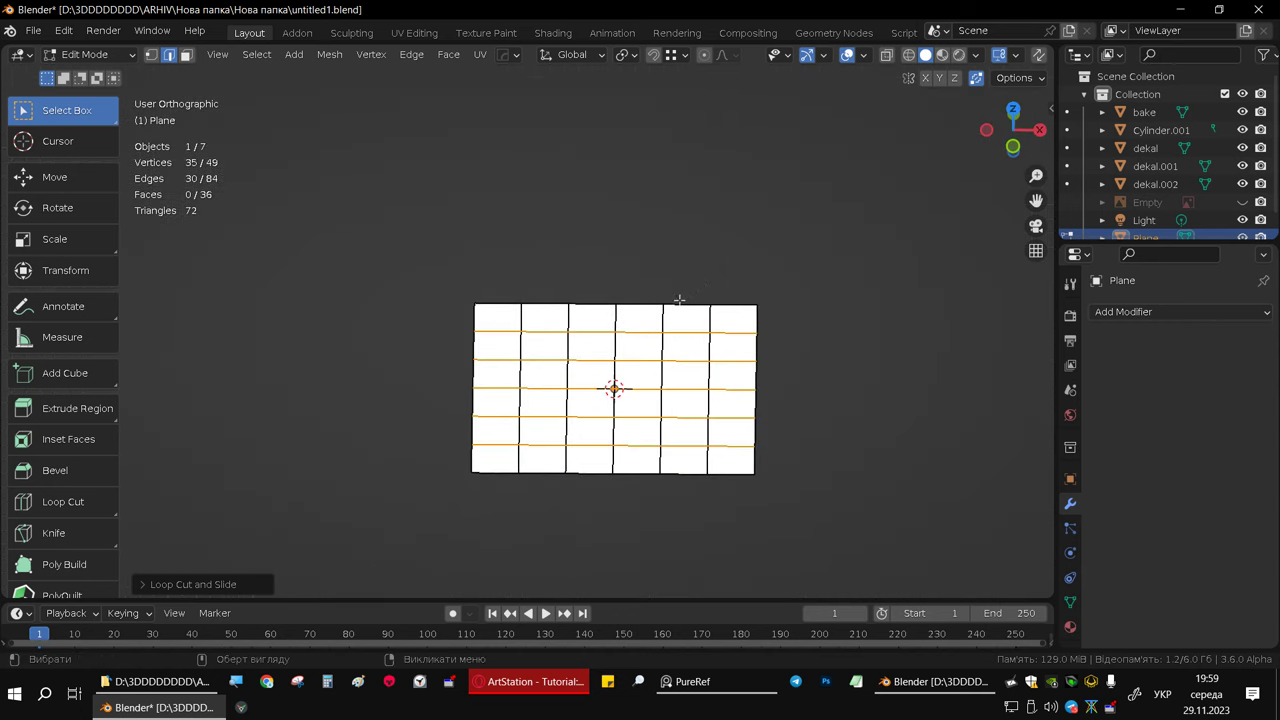
scroll(640, 310, down, 6)
scroll(636, 318, down, 2)
- Back in Object Mode, raise the plane about 2.8 m along Z from front view
key(Tab)
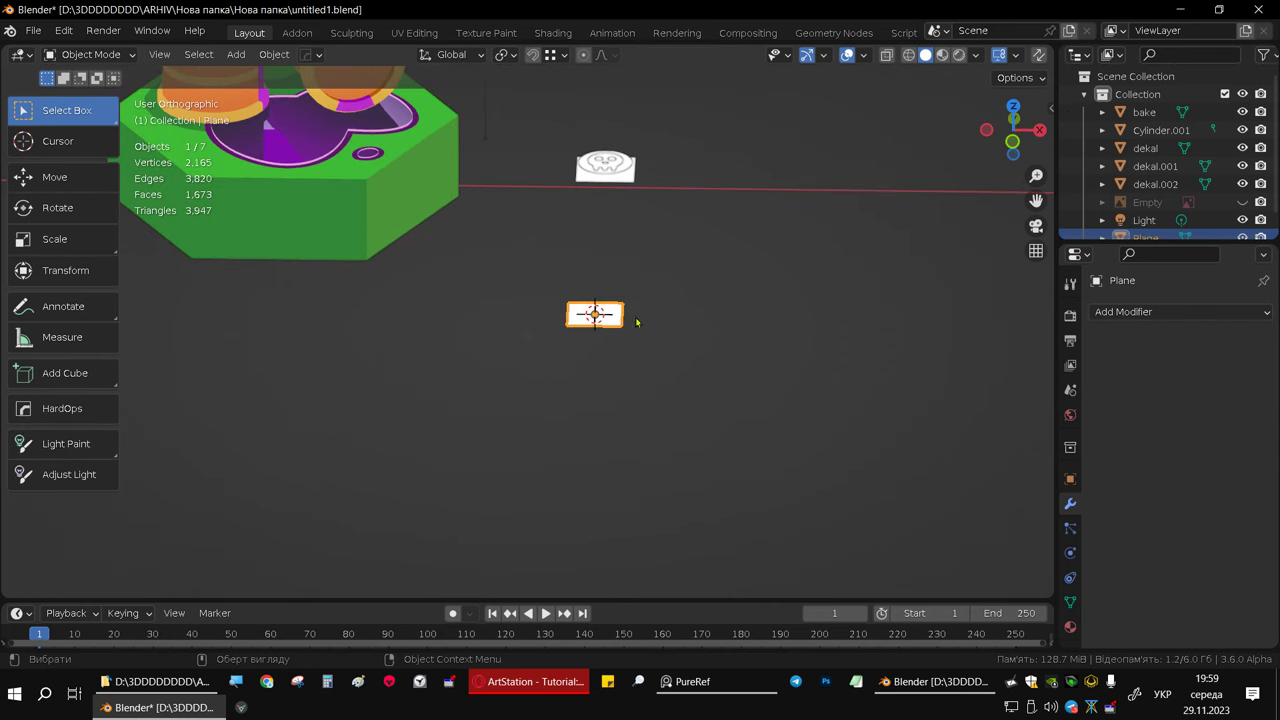
key(KP_1)
key(g)
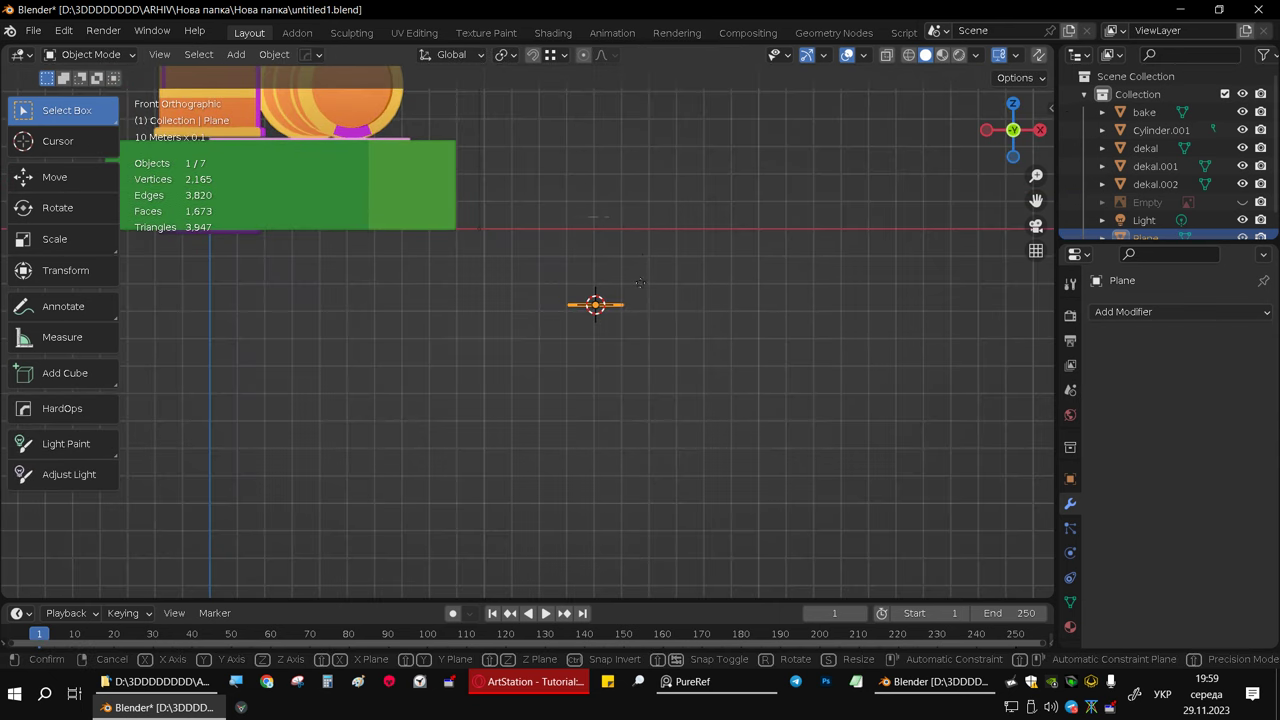
key(z)
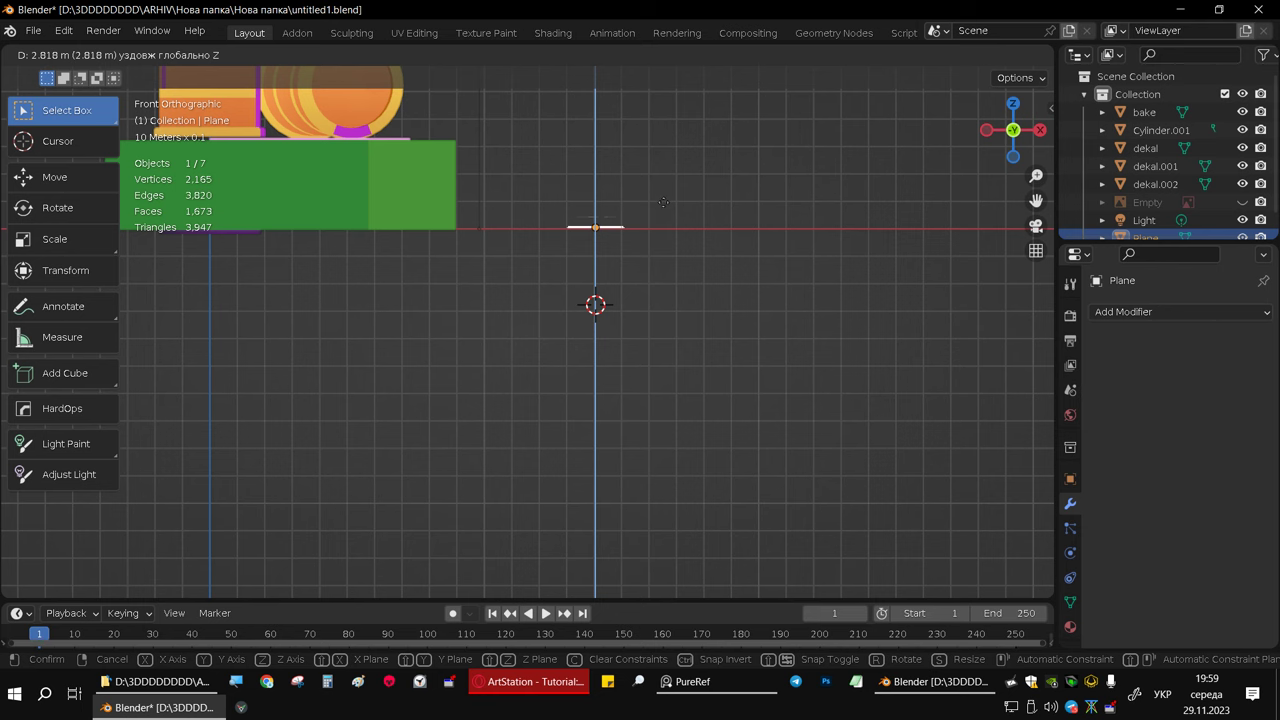
click(664, 202)
- Orbit to an angled view, show the sidebar and bring up the interaction mode menu
middle_drag(664, 202, 626, 389)
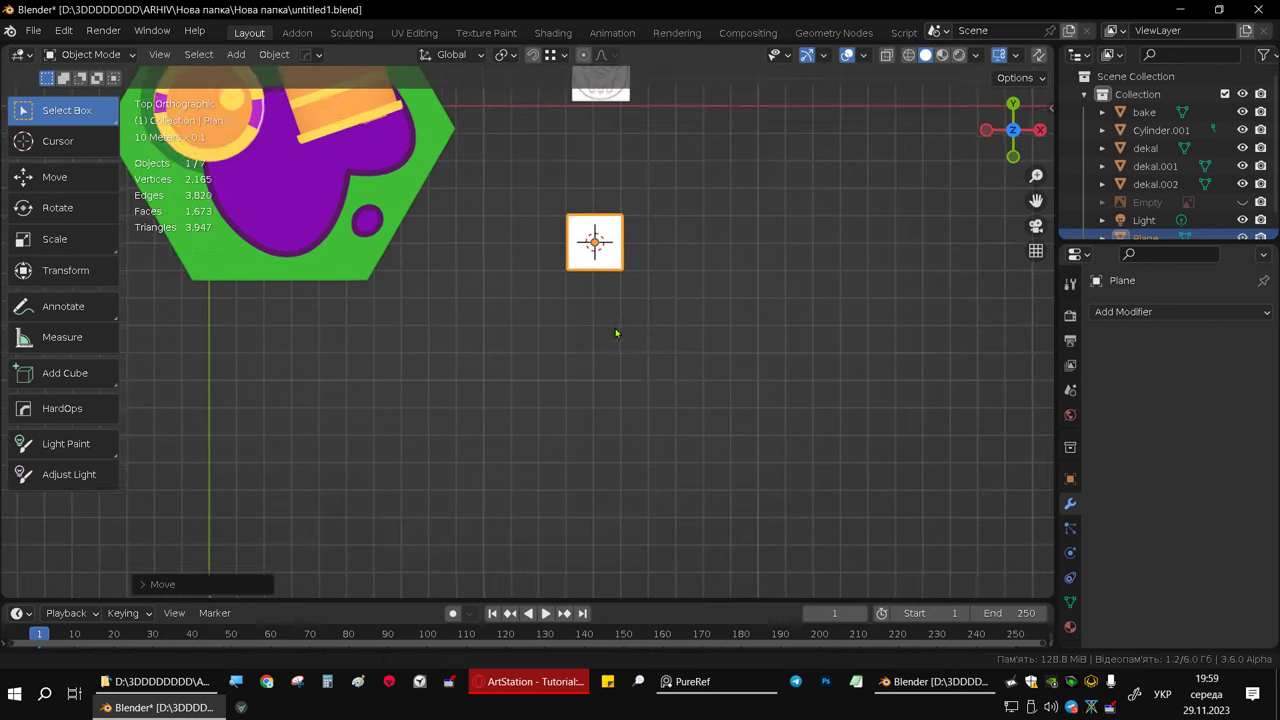
mouse_move(731, 406)
middle_down()
mouse_move(715, 275)
mouse_move(755, 315)
middle_up()
key(n)
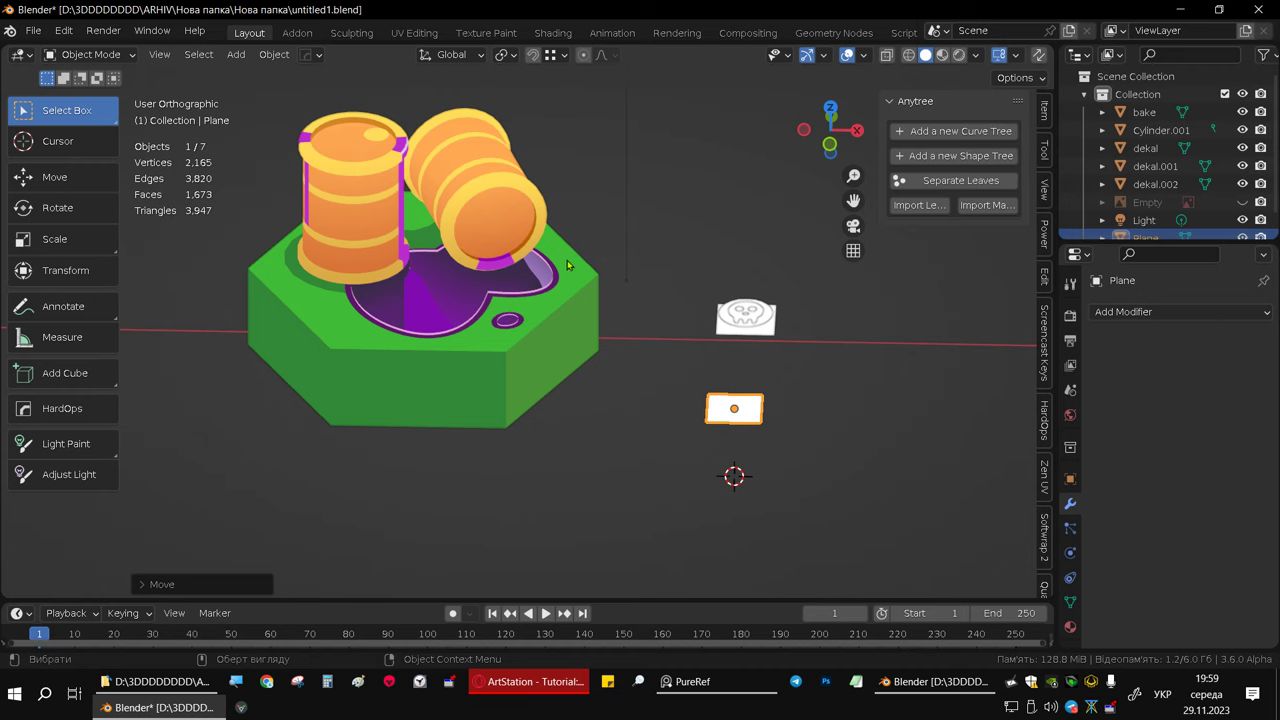
middle_drag(710, 366, 766, 415)
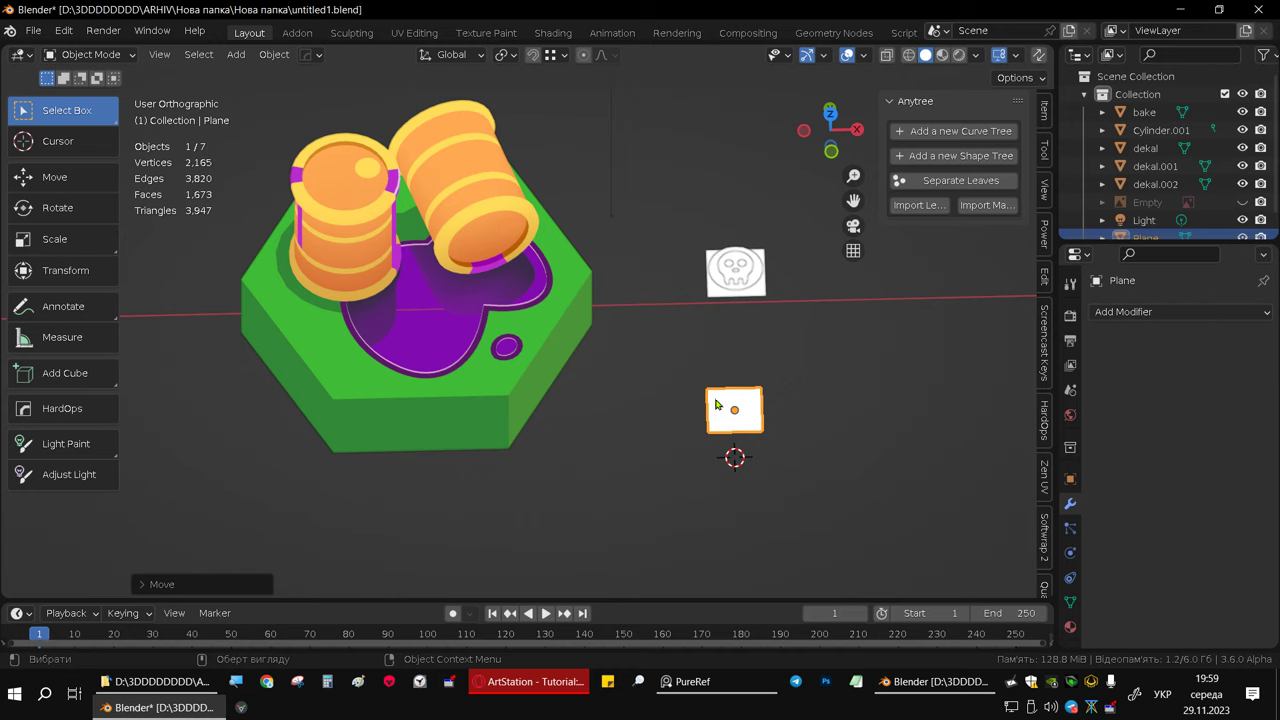
key(ctrl+Tab)
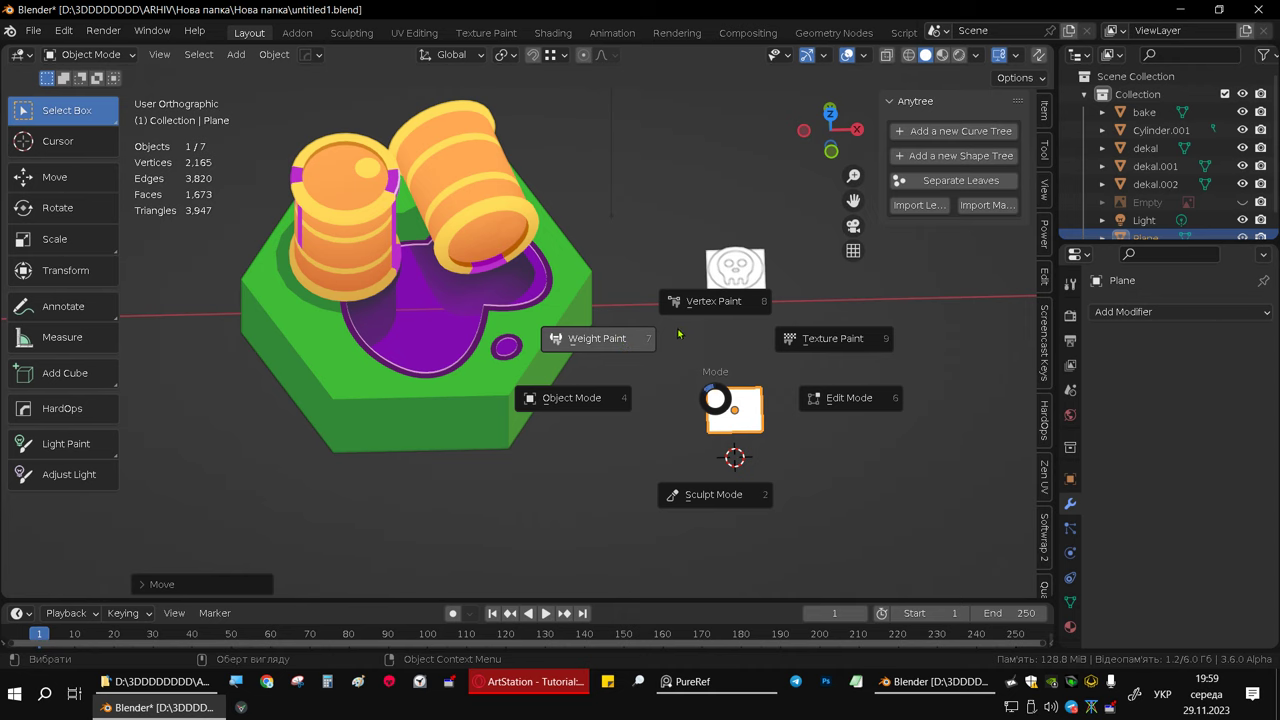
click(717, 300)
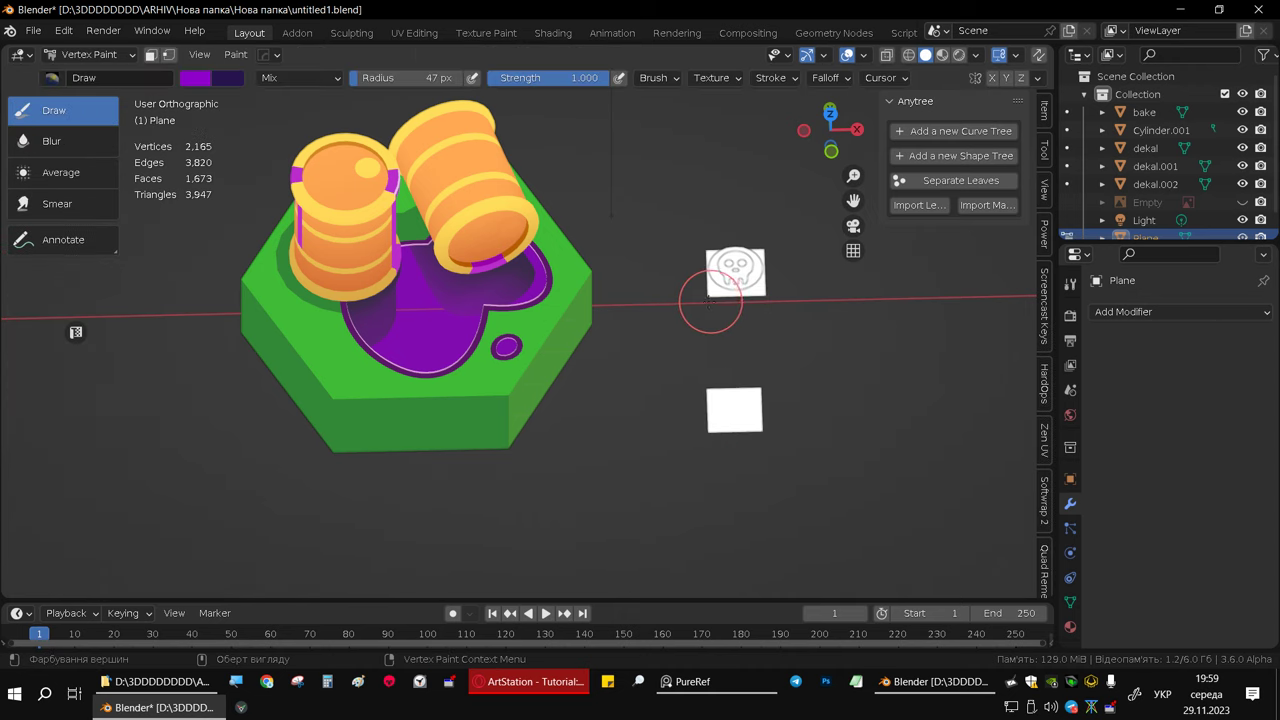
middle_drag(601, 273, 661, 292)
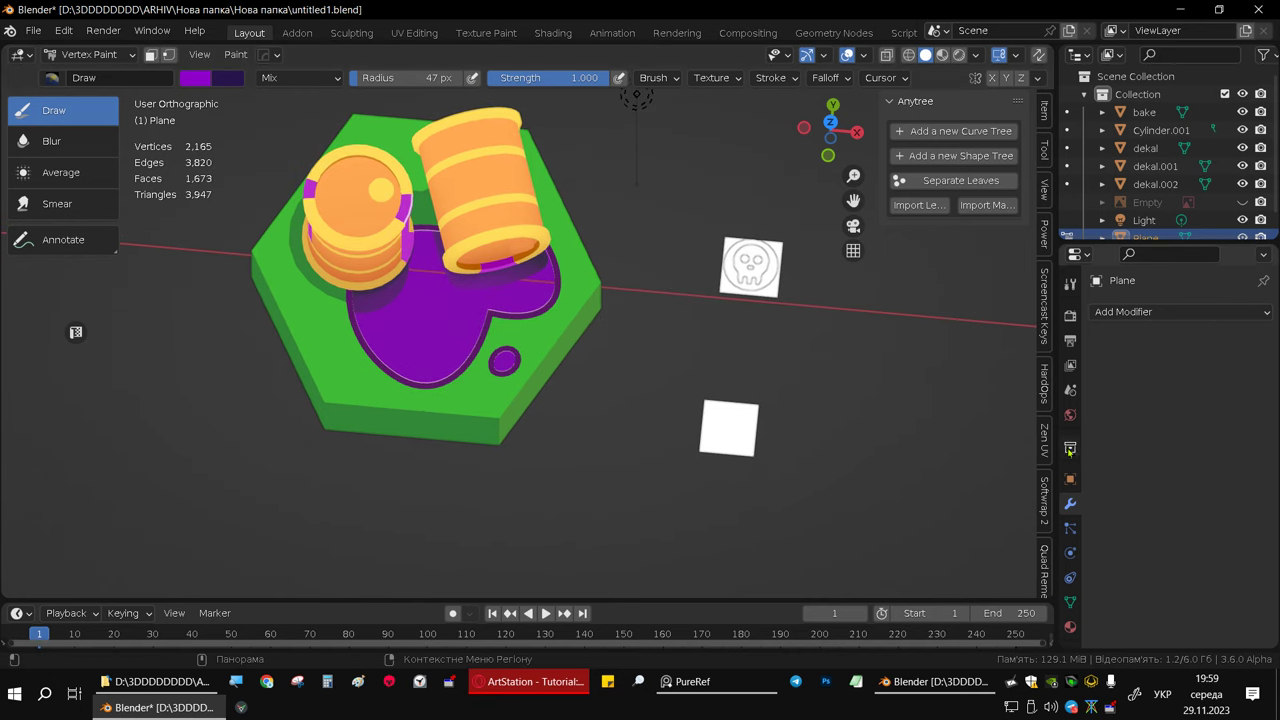
scroll(1043, 468, down, 3)
scroll(1043, 468, down, 3)
scroll(1043, 468, down, 3)
scroll(1043, 470, down, 3)
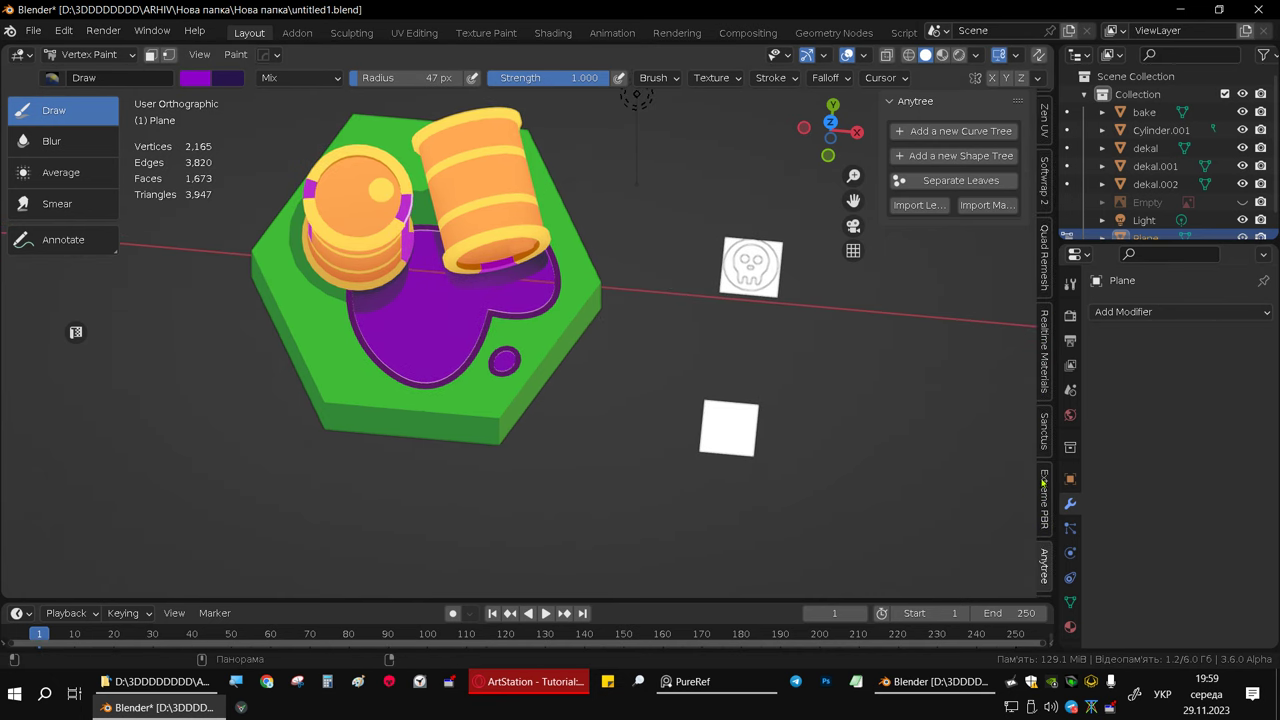
scroll(1043, 480, down, 3)
click(1043, 517)
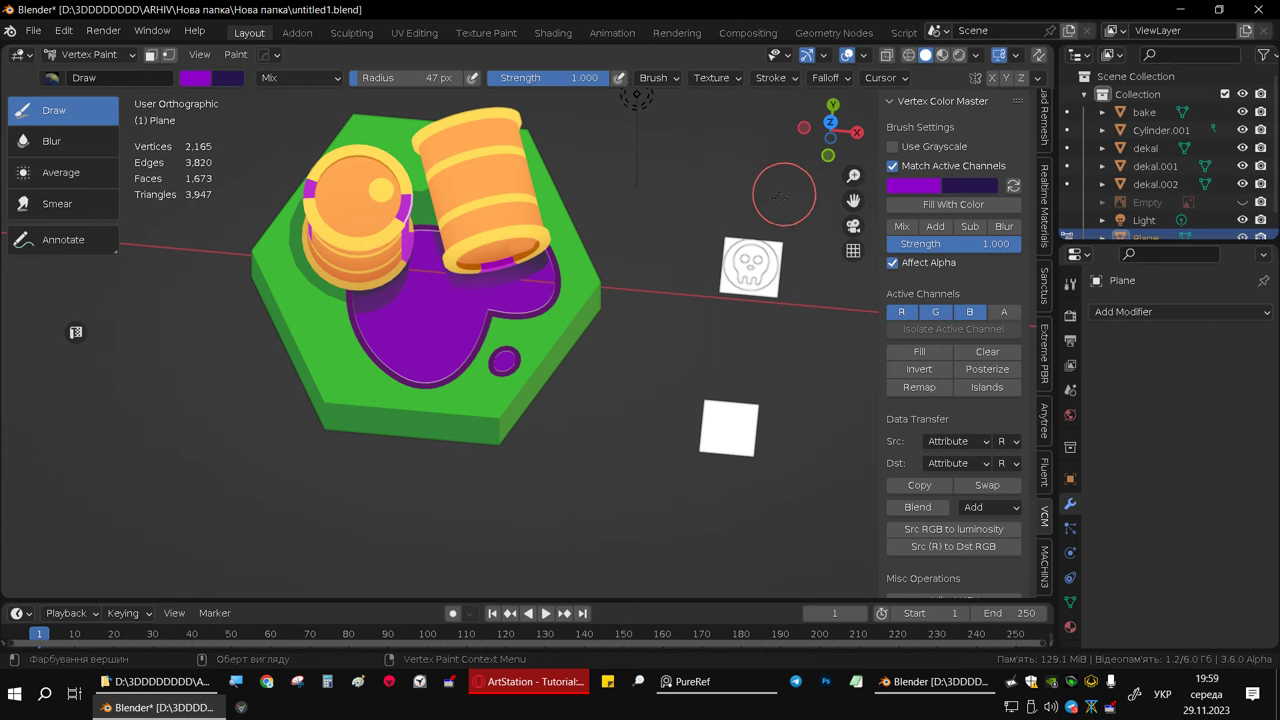
middle_drag(634, 266, 591, 340)
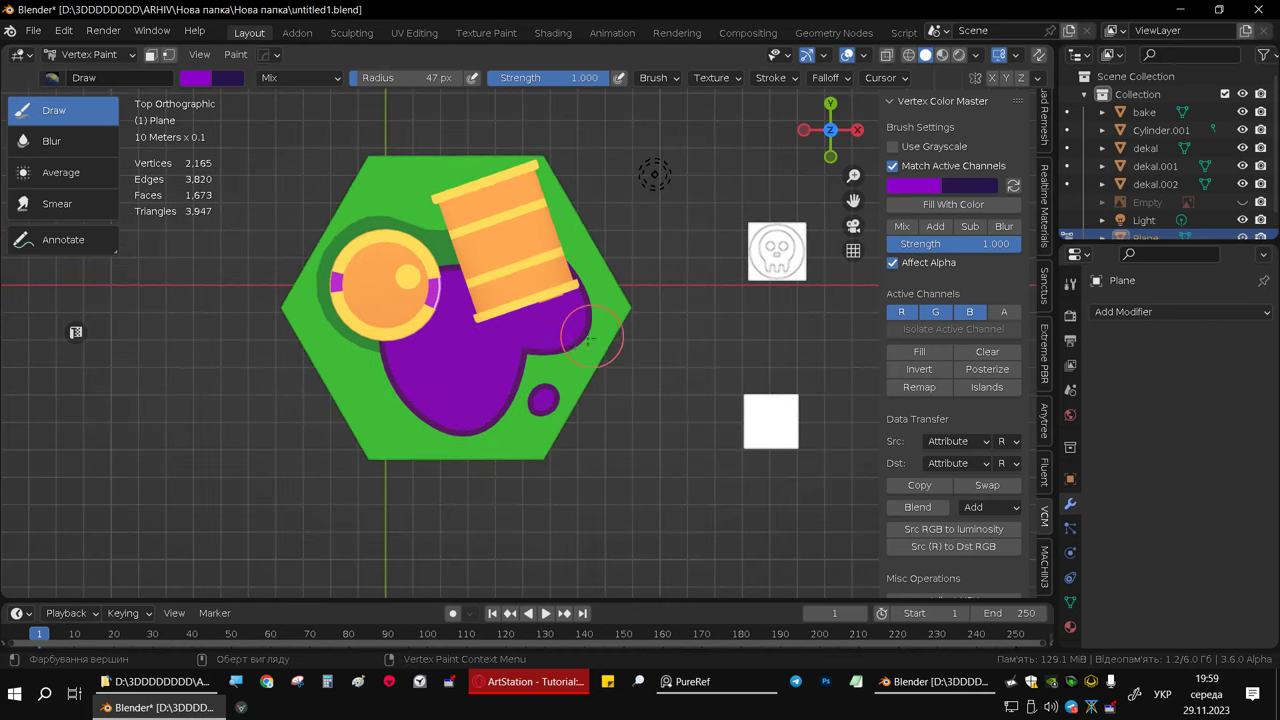
scroll(780, 418, up, 2)
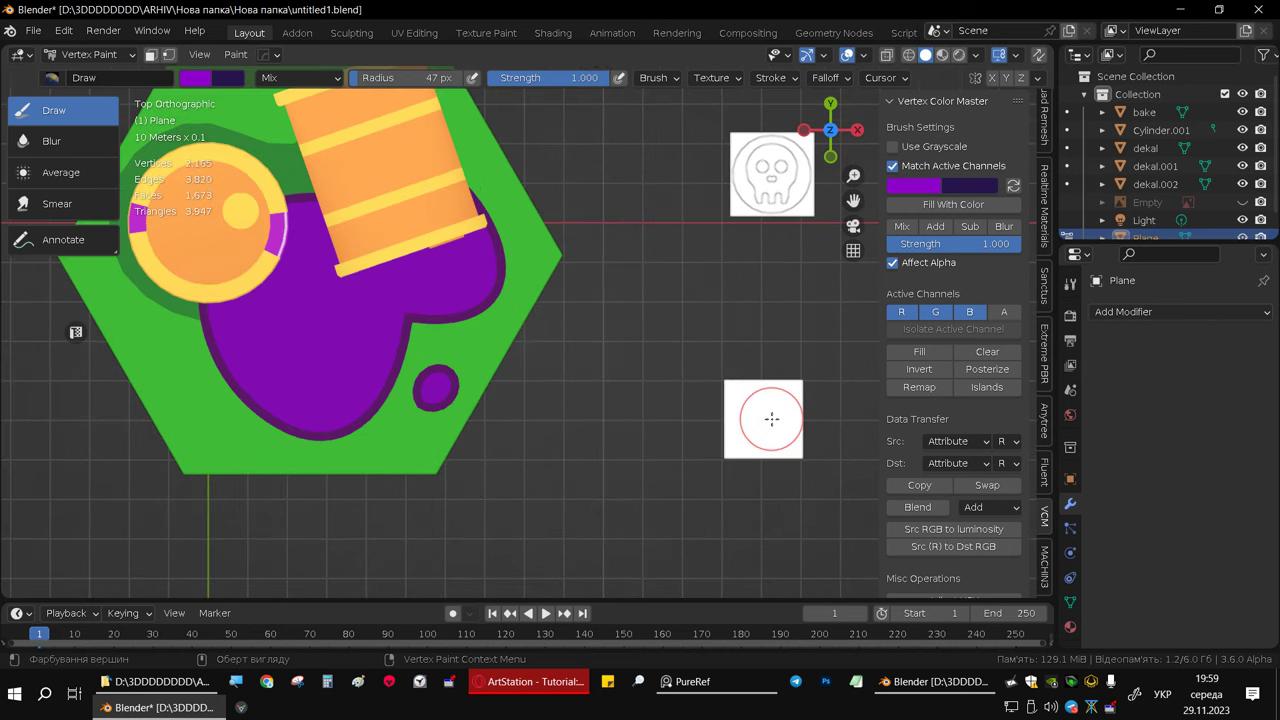
shift+middle_drag(497, 282, 600, 347)
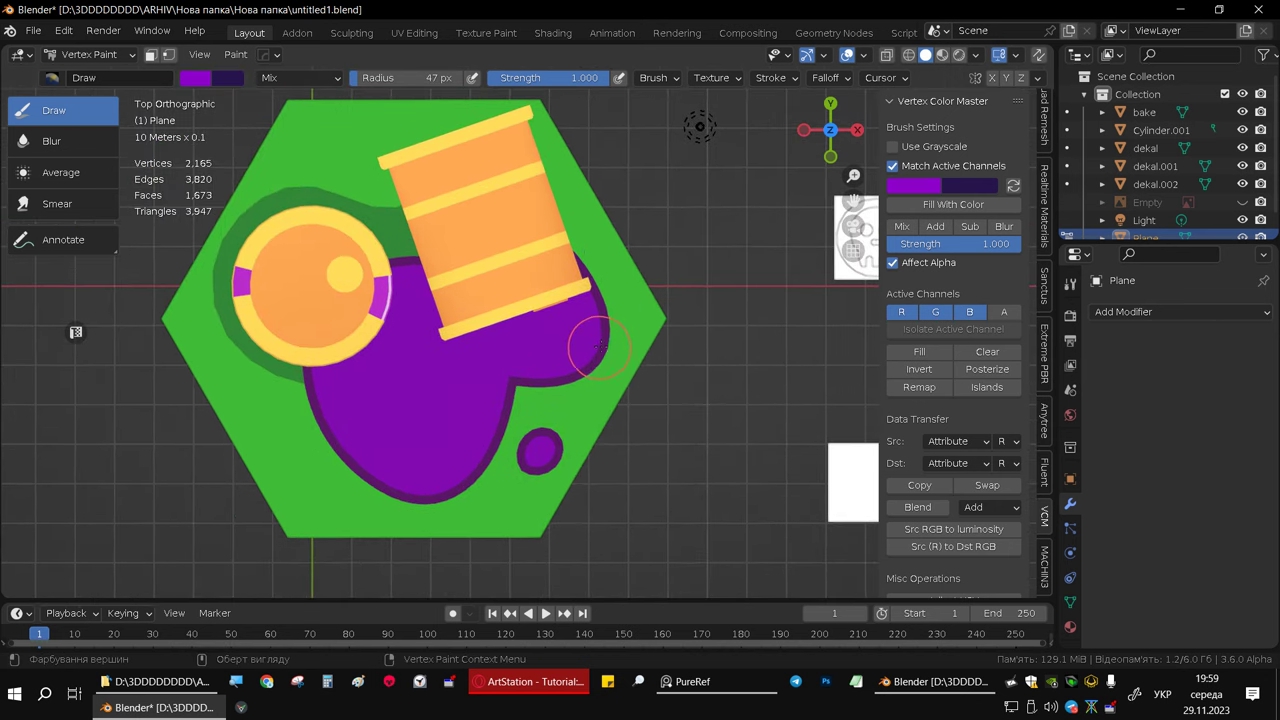
middle_drag(550, 282, 516, 112)
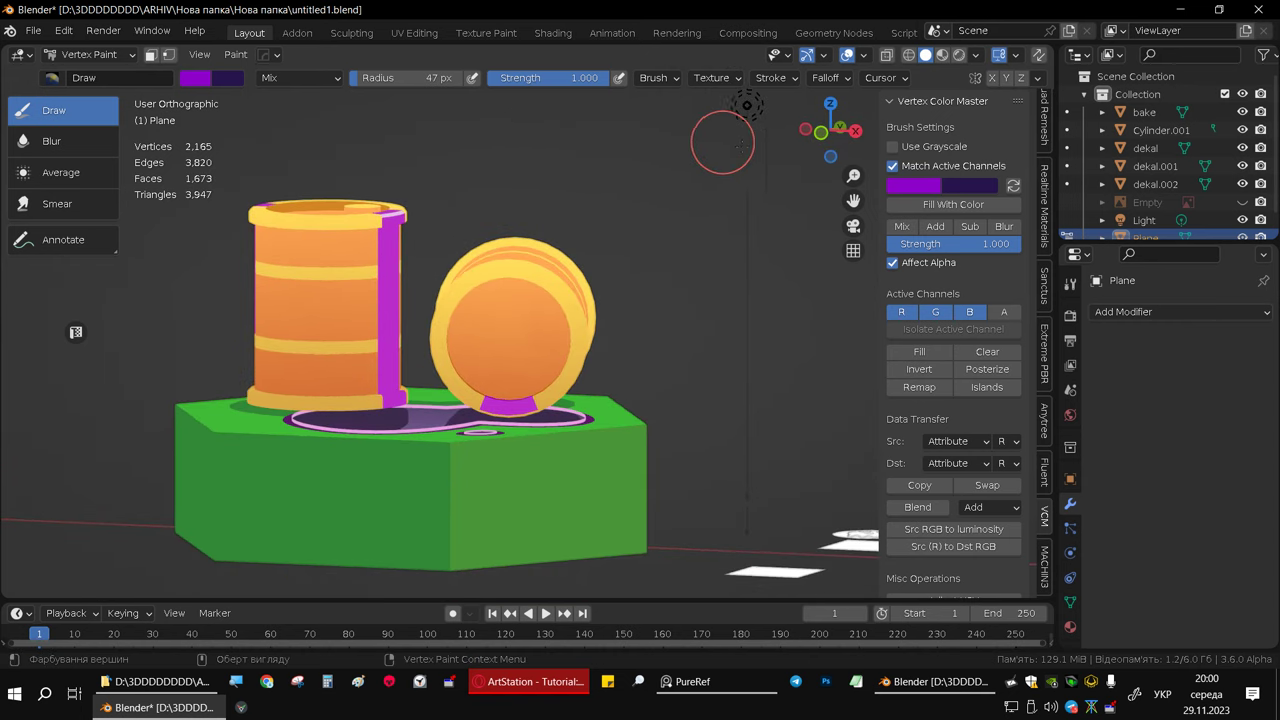
- Eyedrop the cylinder's orange as the primary brush colour
click(914, 187)
click(929, 190)
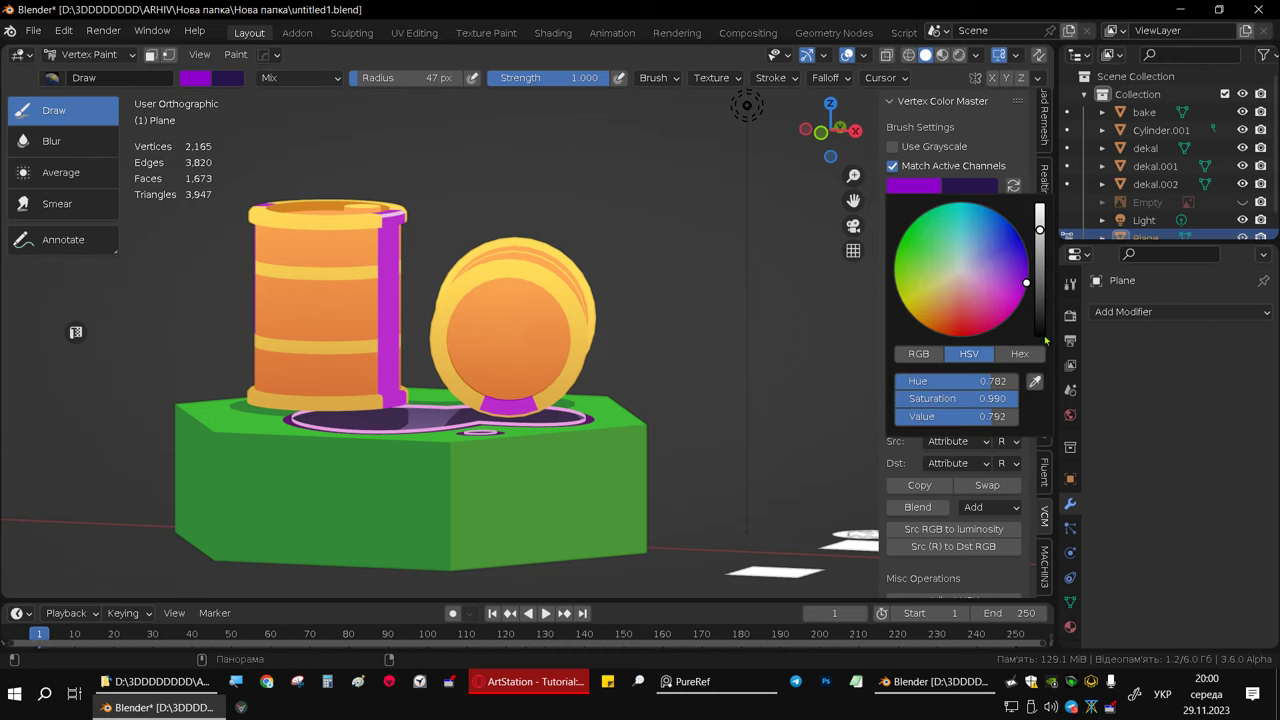
click(1035, 382)
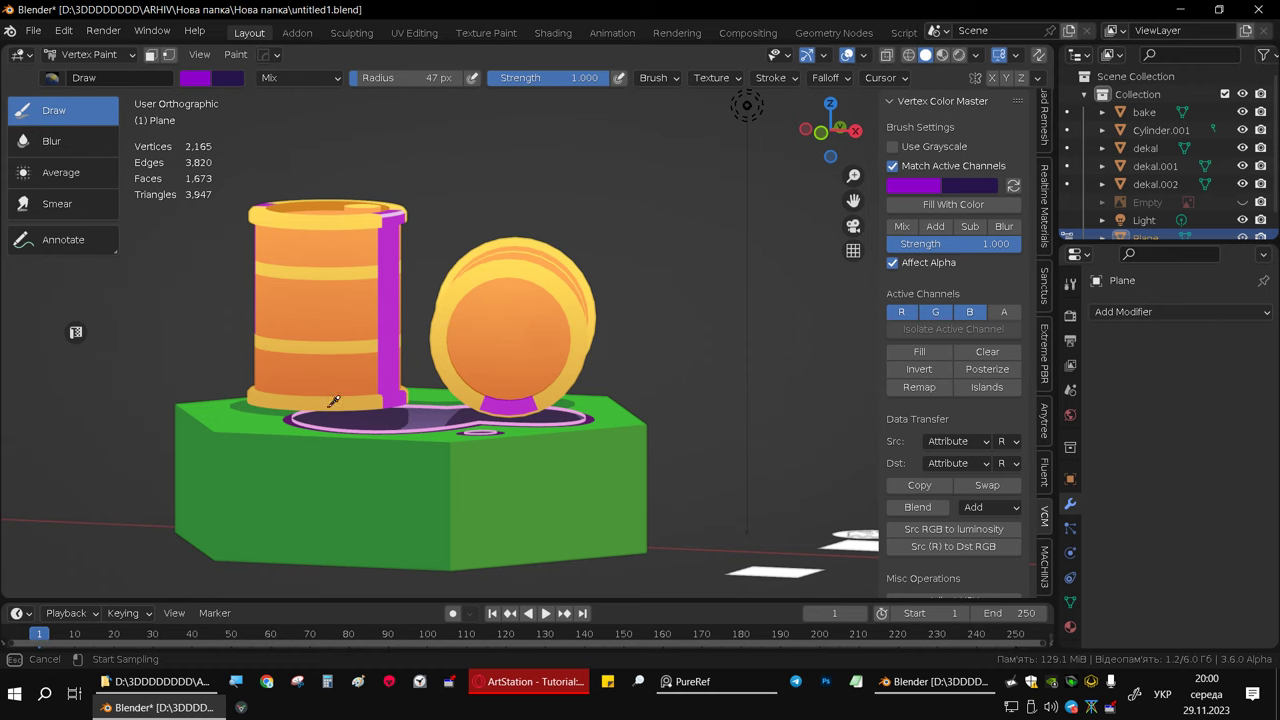
key(Escape)
scroll(345, 394, up, 2)
scroll(323, 400, up, 2)
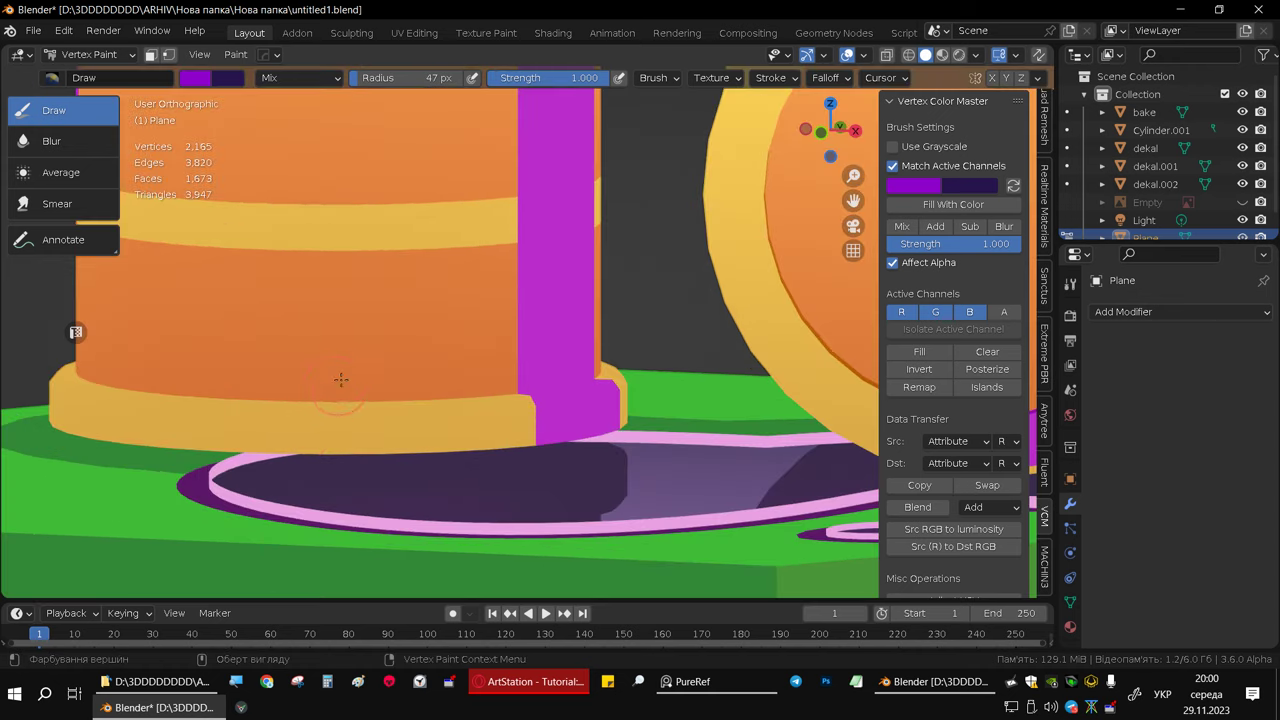
scroll(343, 380, up, 3)
shift+middle_drag(556, 370, 936, 172)
click(921, 190)
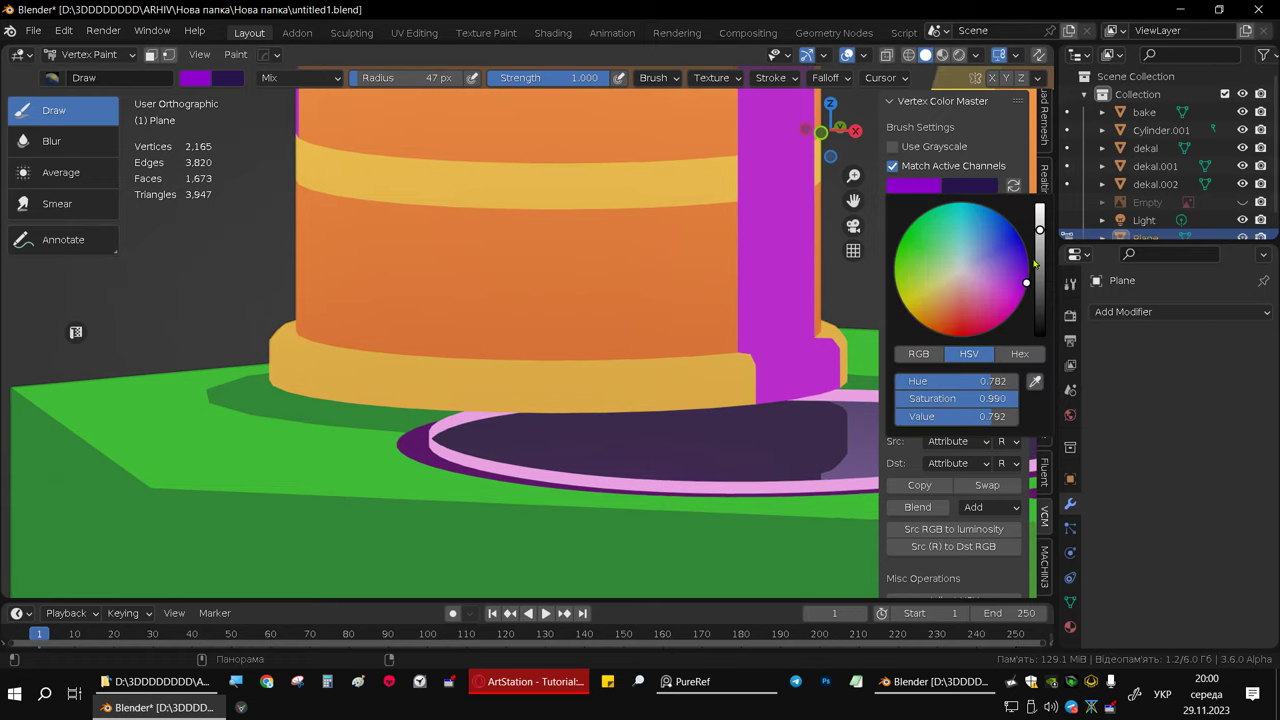
click(1036, 380)
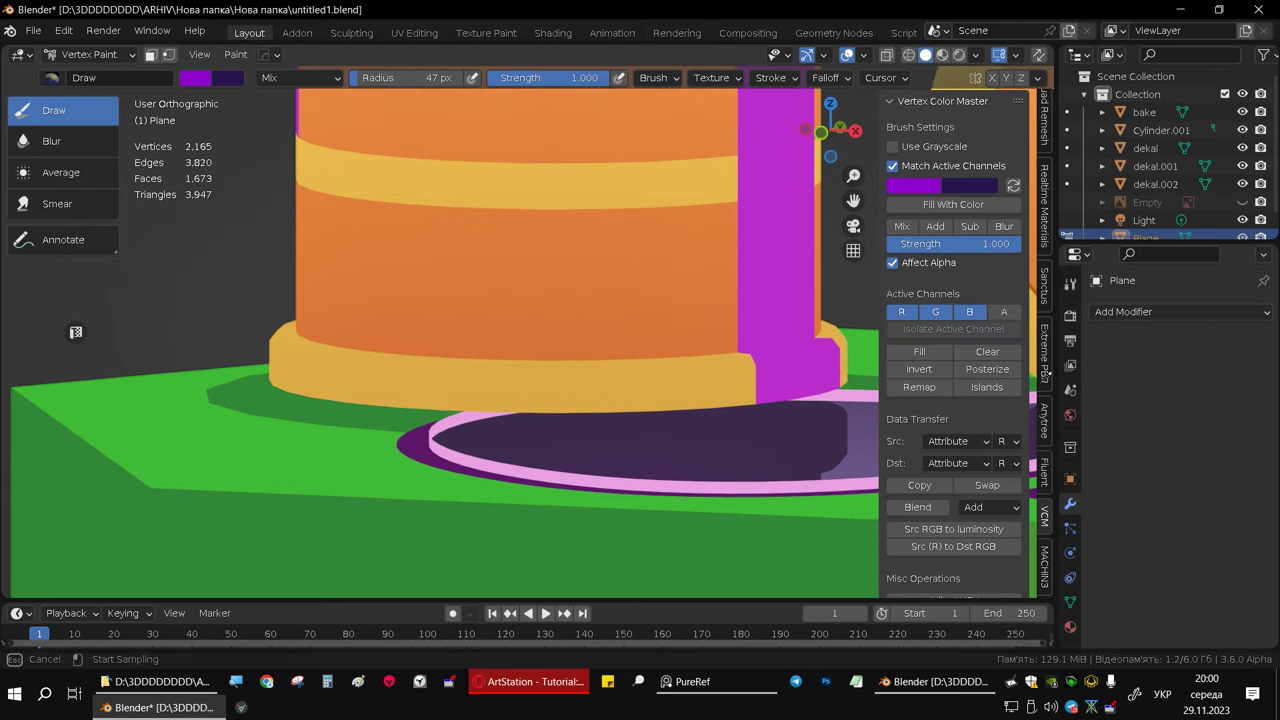
click(483, 349)
- Eyedrop the cylinder top's light orange as the secondary brush colour
scroll(509, 289, down, 3)
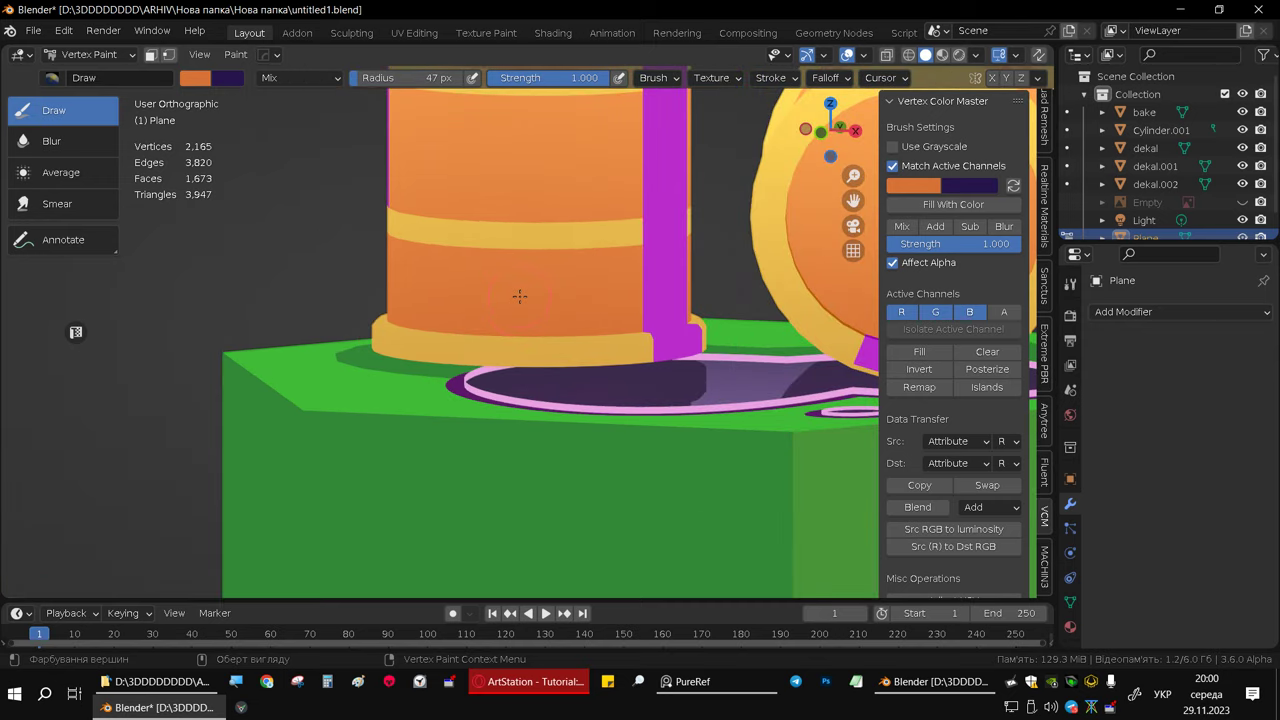
scroll(517, 294, down, 3)
mouse_move(539, 186)
middle_down()
mouse_move(510, 300)
mouse_move(517, 280)
middle_up()
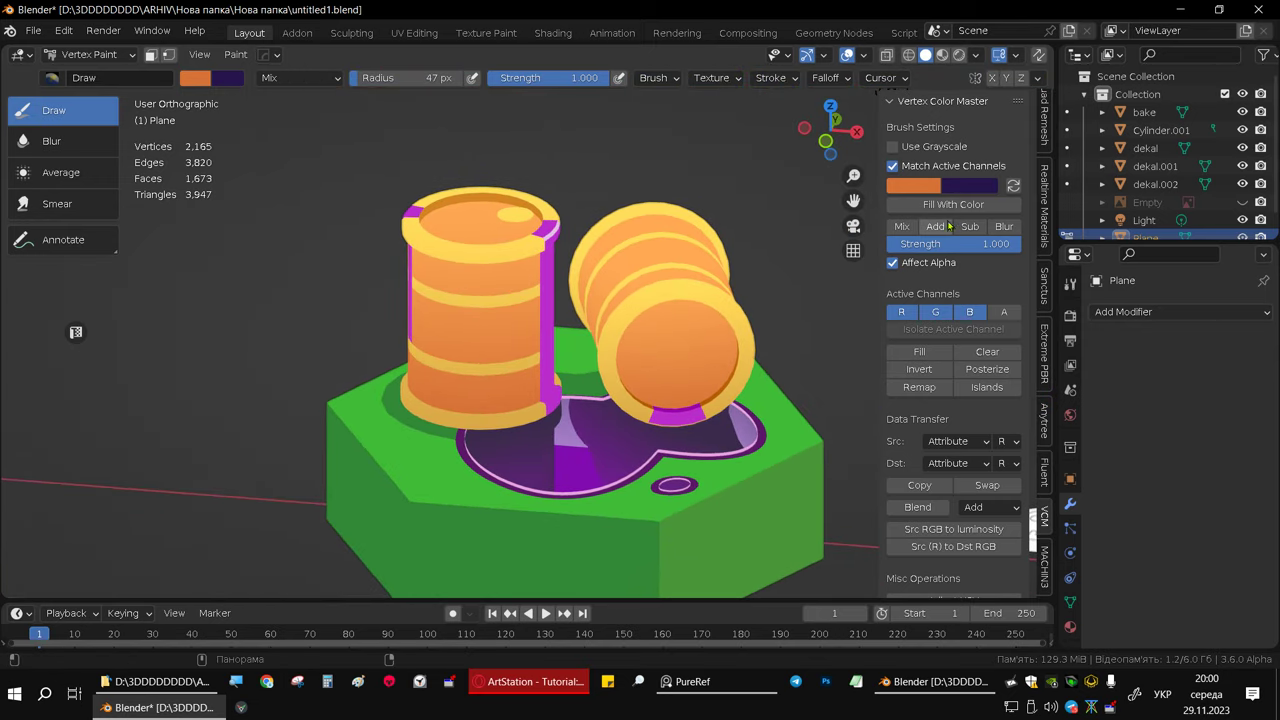
click(963, 188)
click(1090, 383)
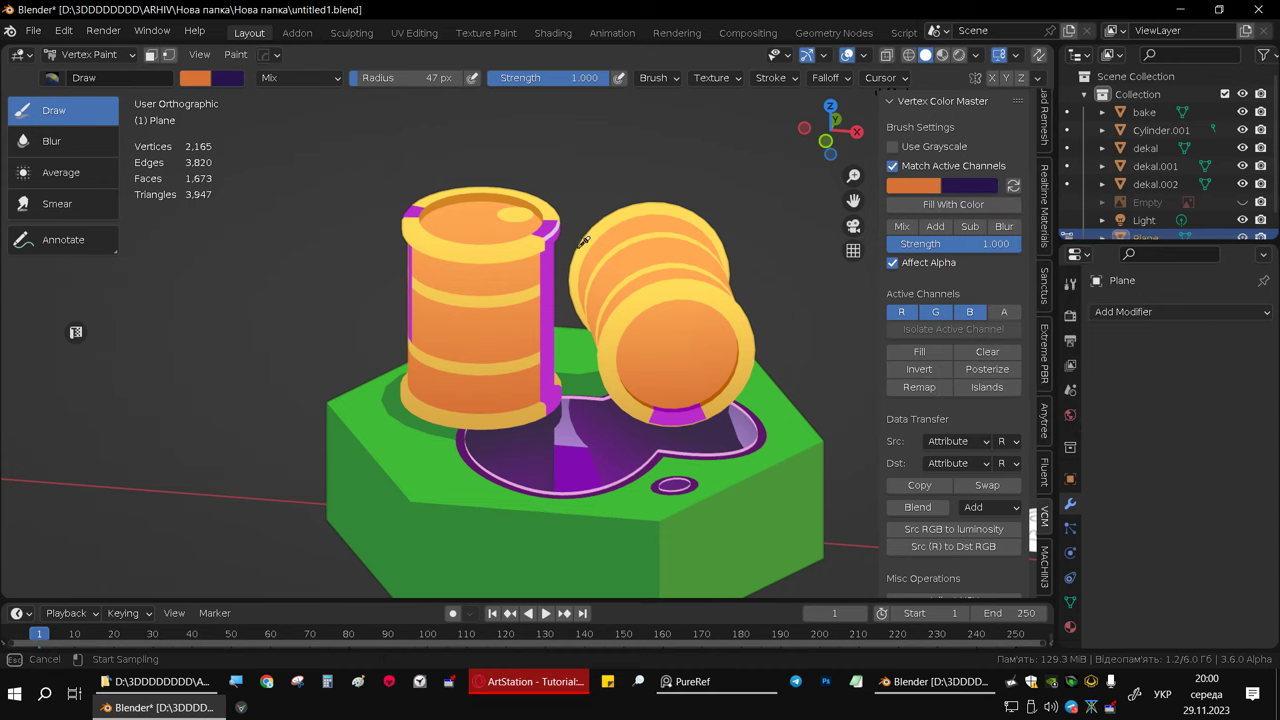
click(477, 225)
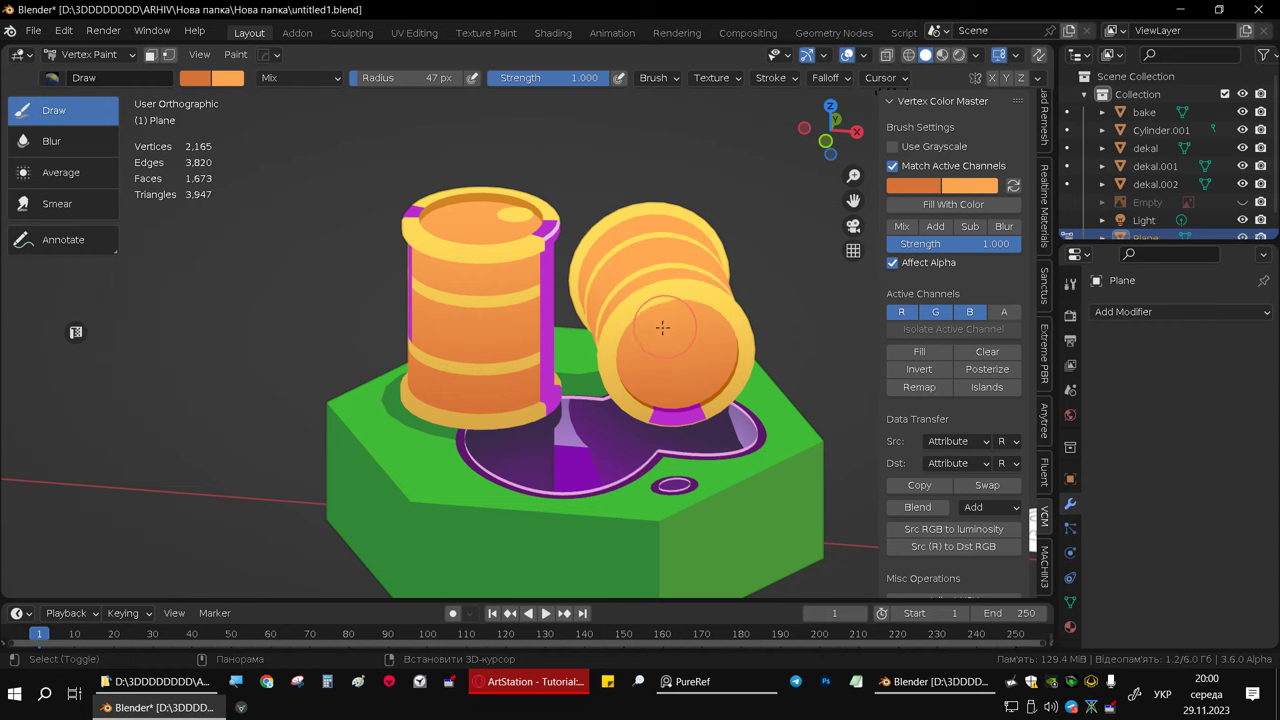
mouse_move(632, 331)
shift+middle_down()
mouse_move(542, 200)
mouse_move(571, 400)
shift+middle_up()
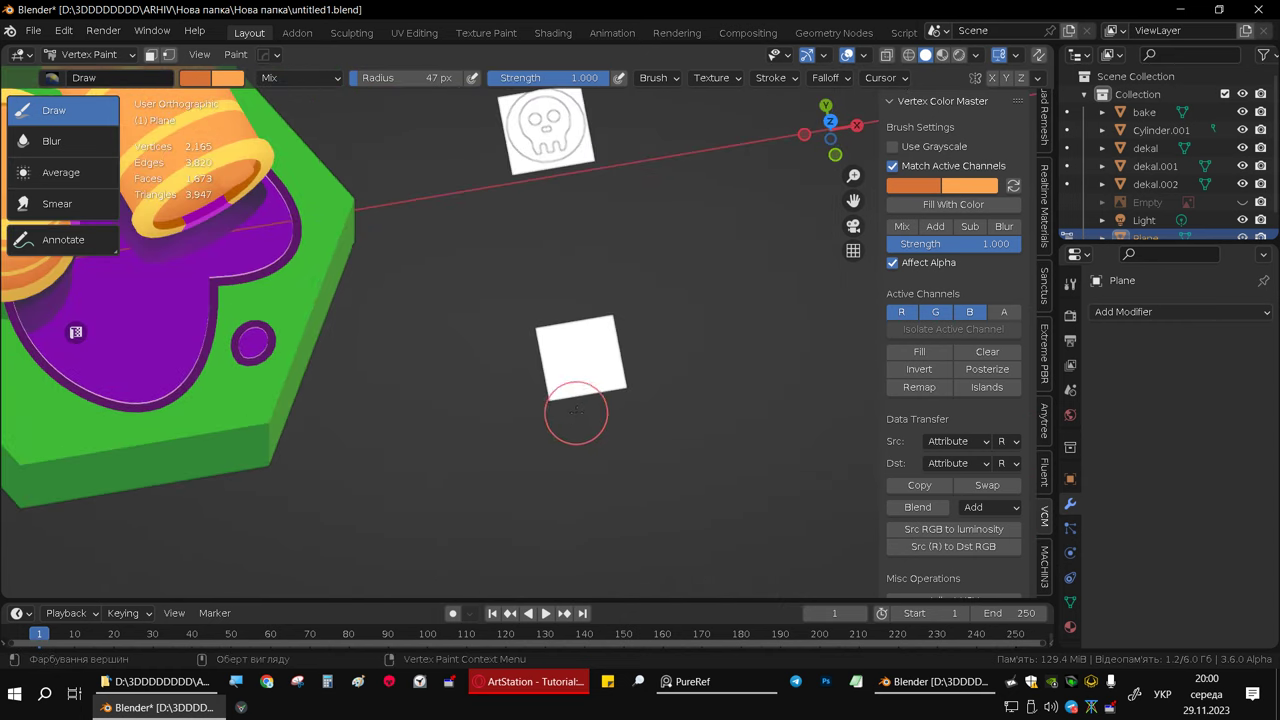
scroll(602, 351, up, 3)
- Select only the grid's top-left face, then enable face-selection masking in Vertex Paint, viewed from above
key(Tab)
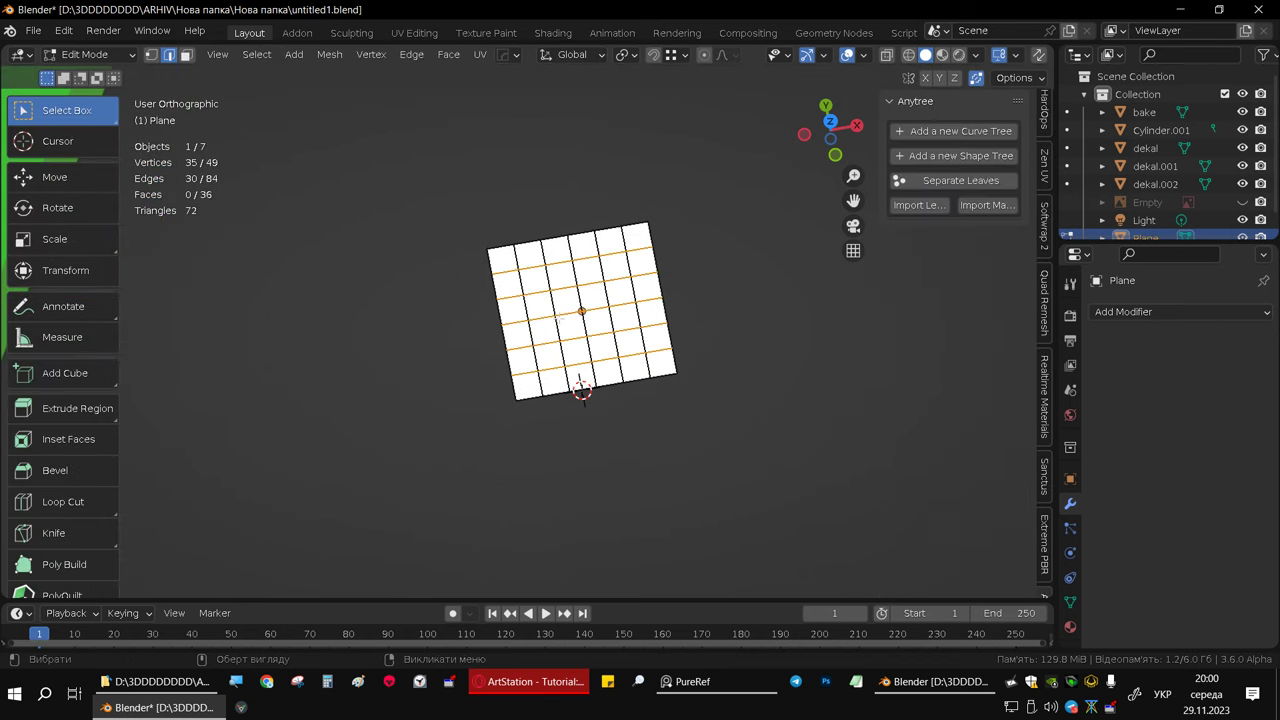
middle_drag(518, 275, 515, 262)
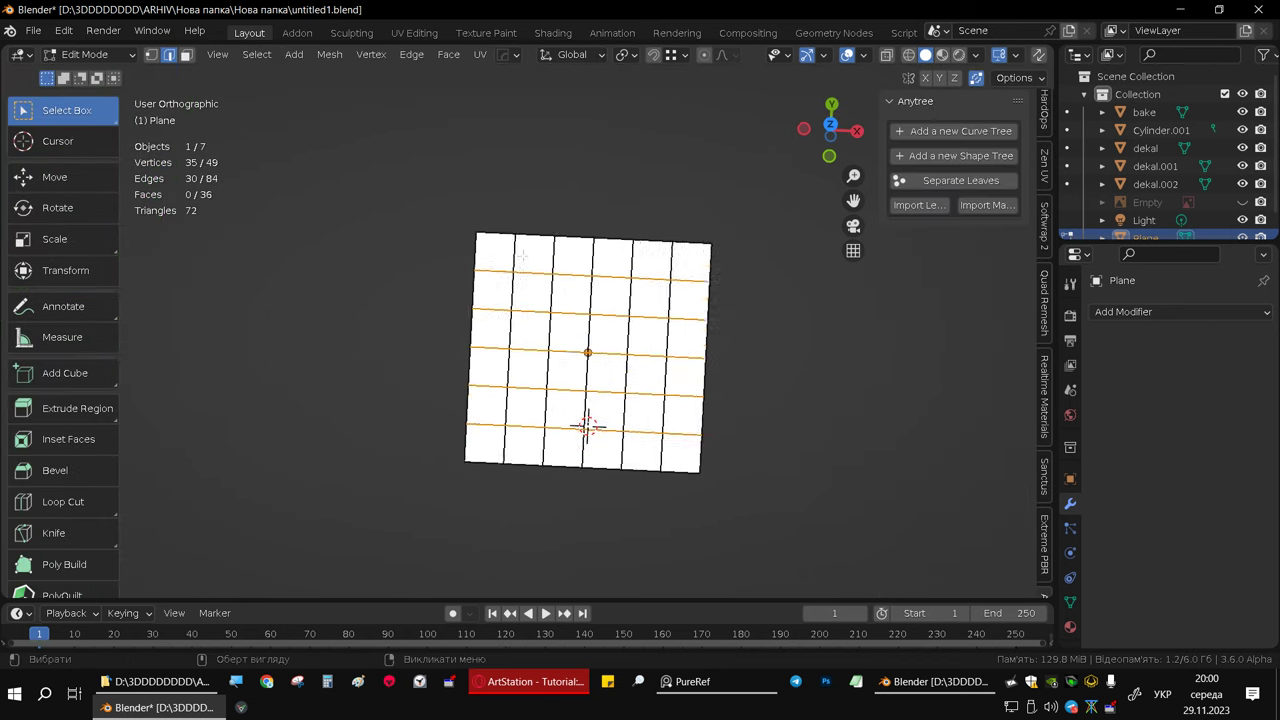
scroll(515, 258, up, 5)
key(3)
click(464, 234)
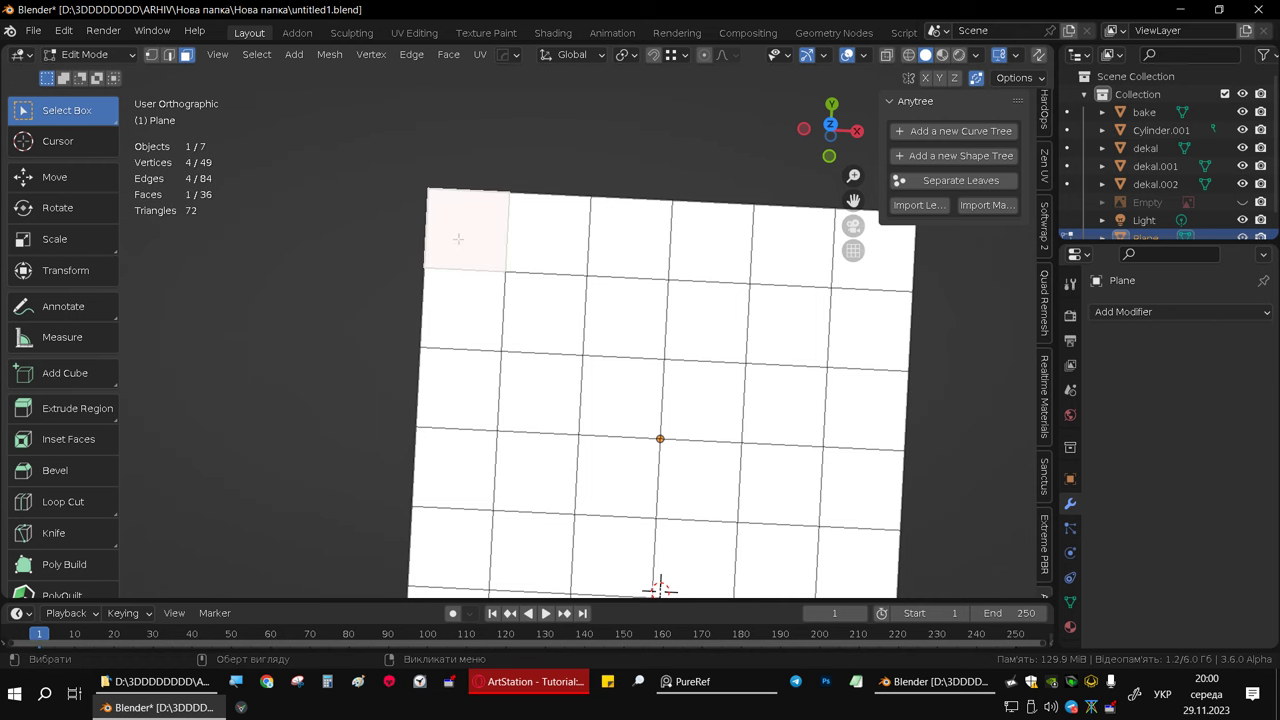
scroll(502, 236, down, 3)
key(Tab)
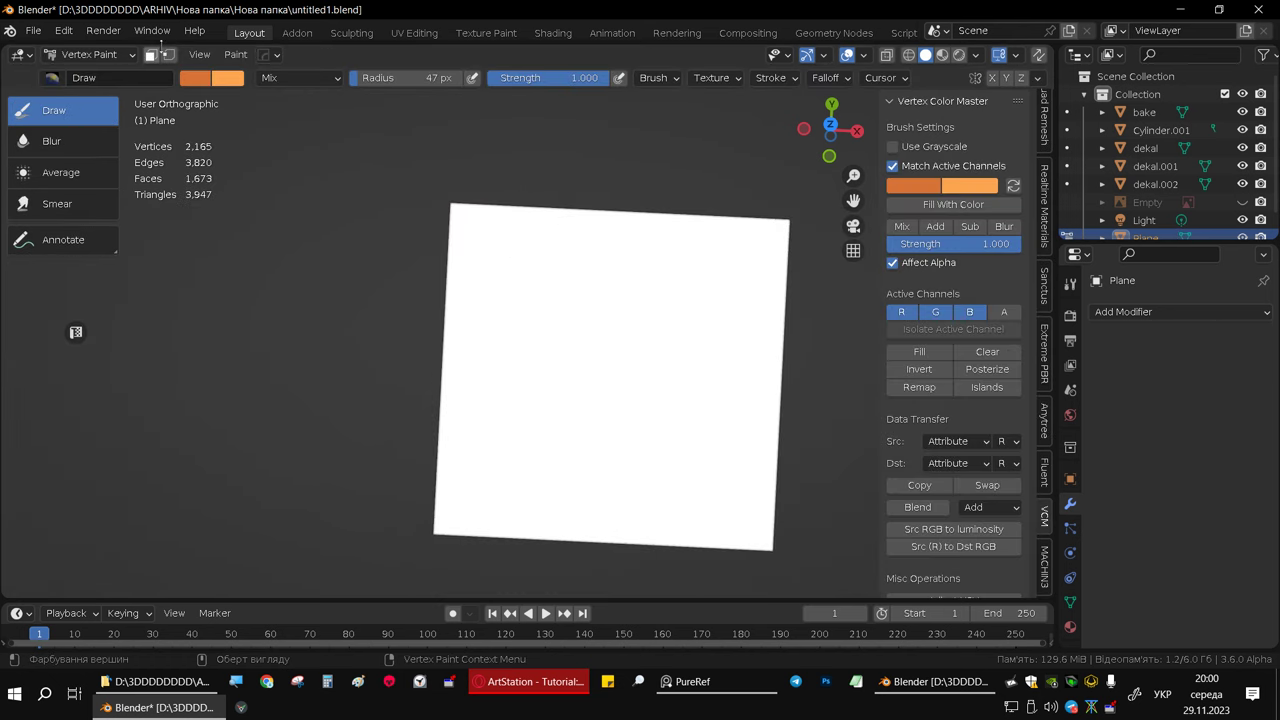
click(151, 54)
alt+middle_drag(591, 240, 640, 310)
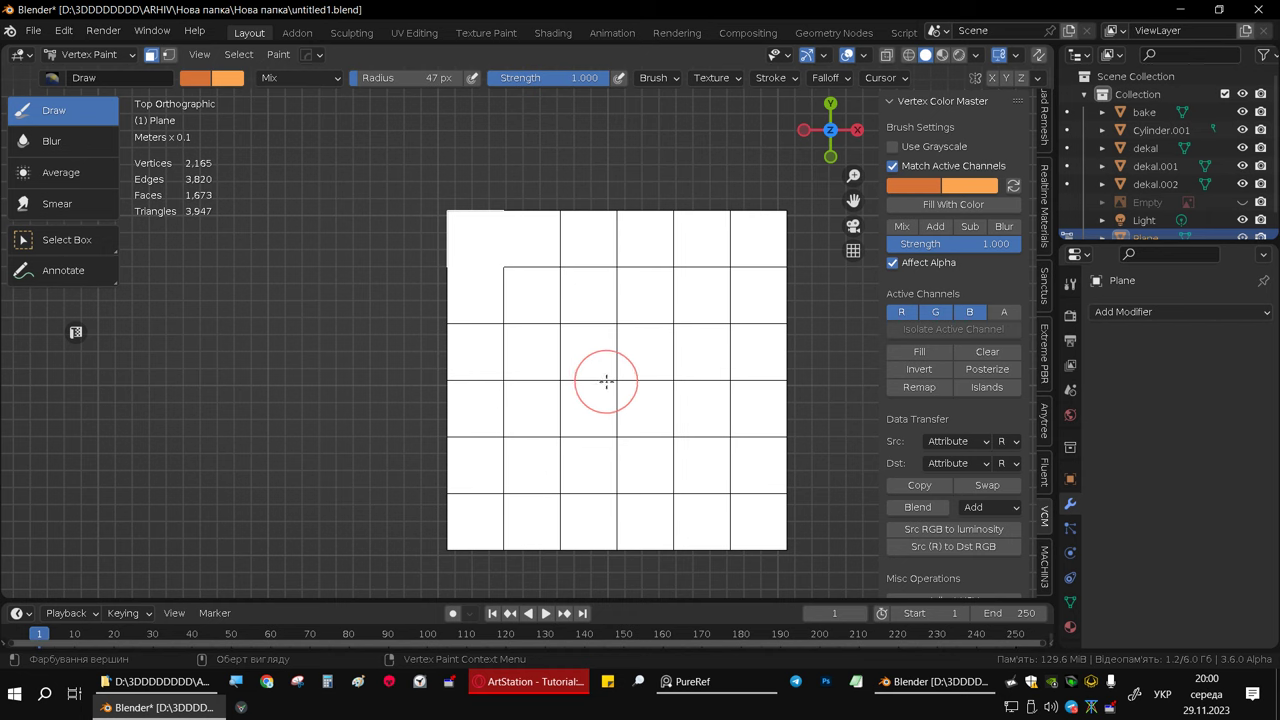
- Create material 'atlas' with Base Color set to Color Attribute, then centre the plane in view
click(1071, 627)
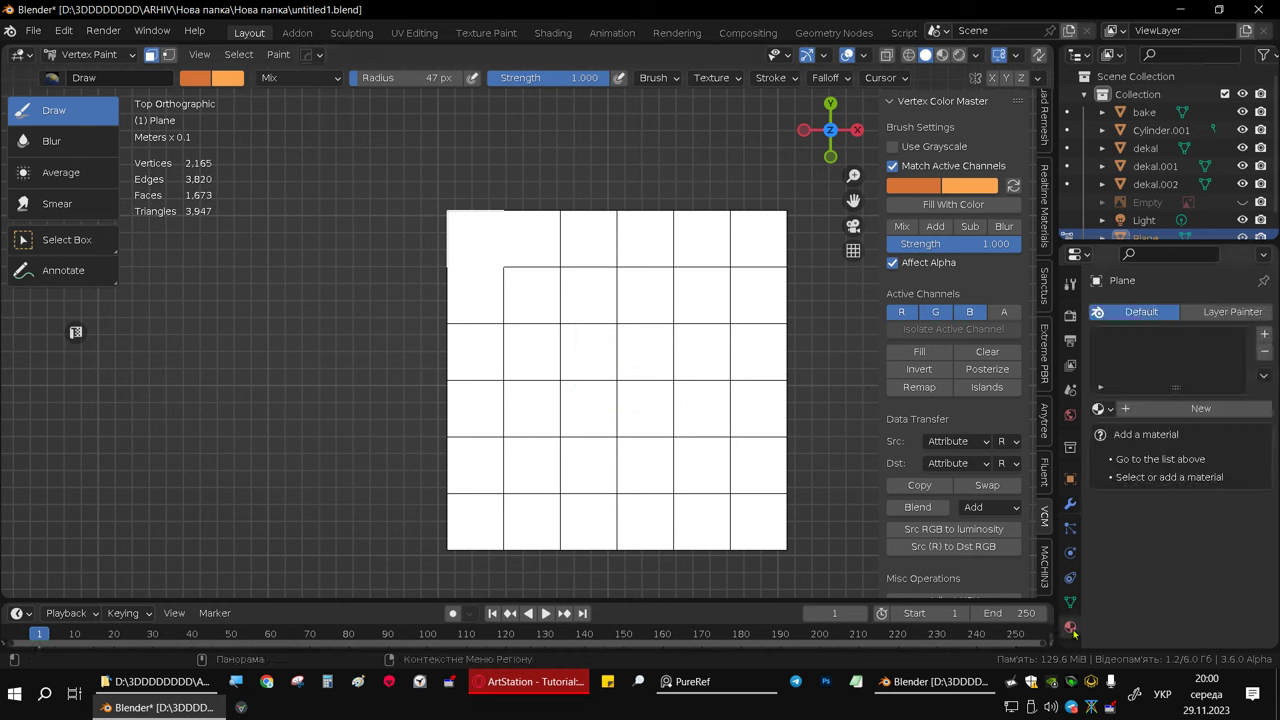
click(1172, 408)
text(atlas)
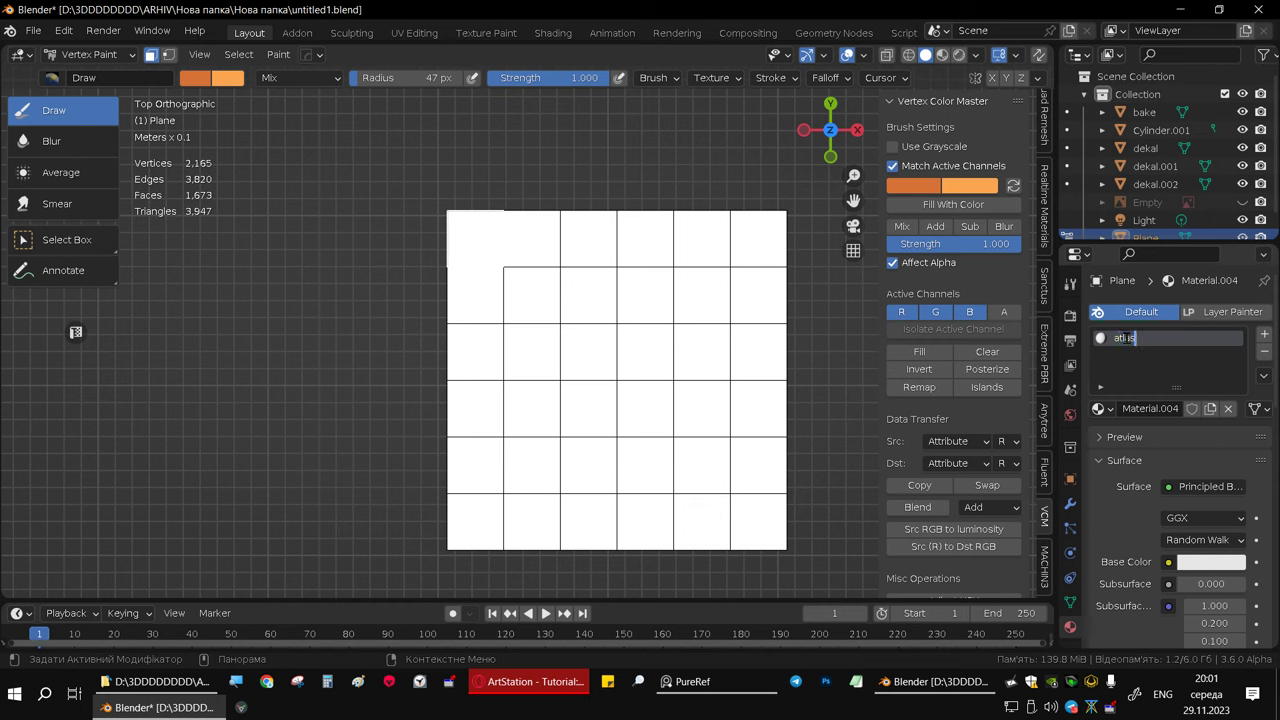
key(Return)
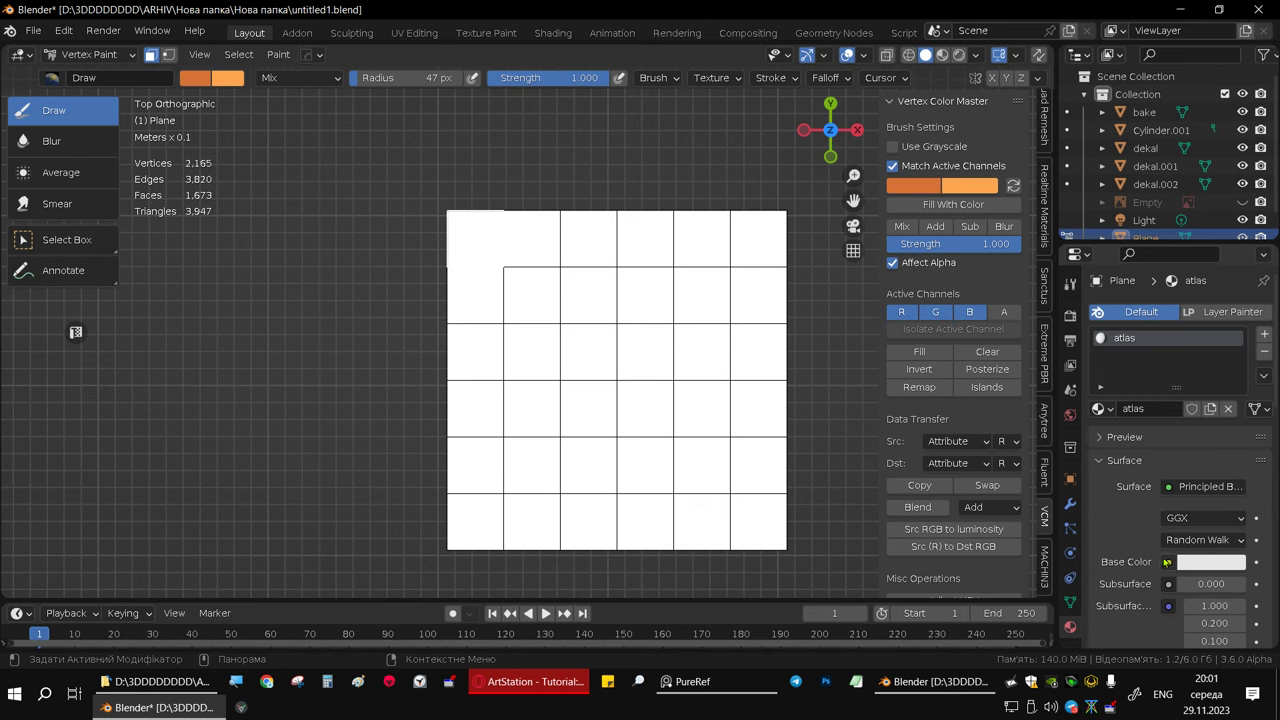
click(1168, 564)
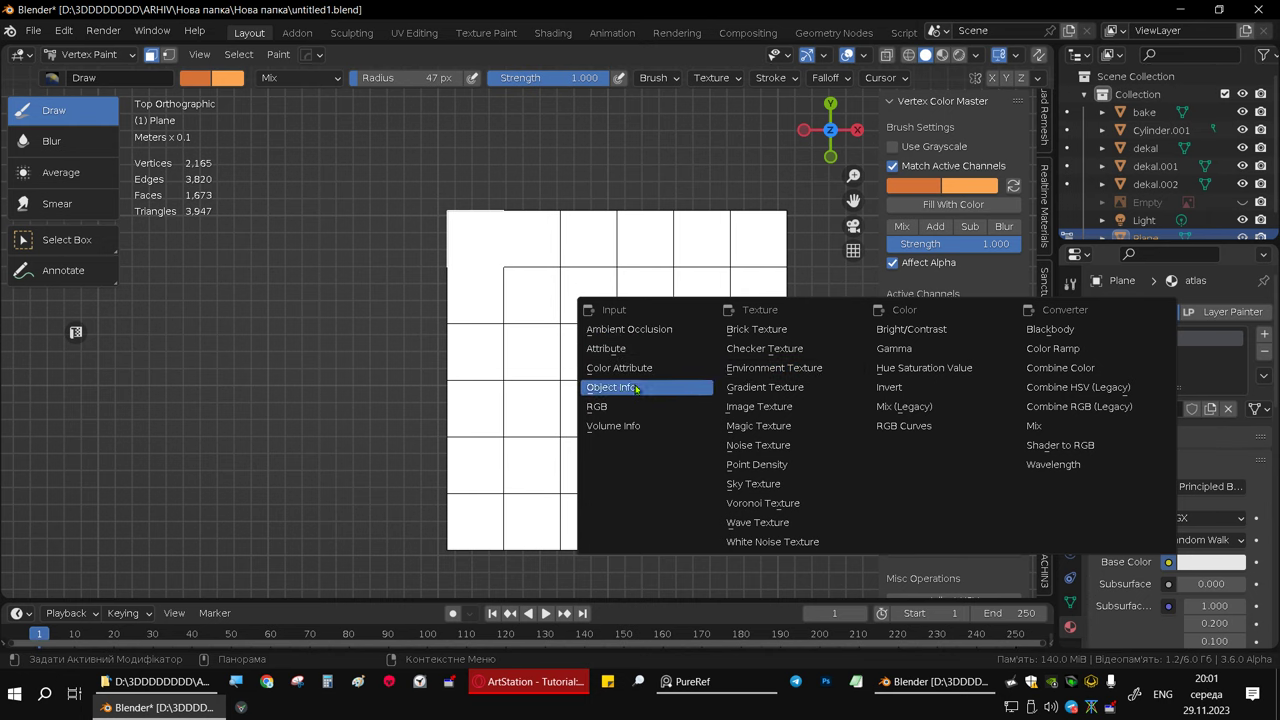
click(637, 368)
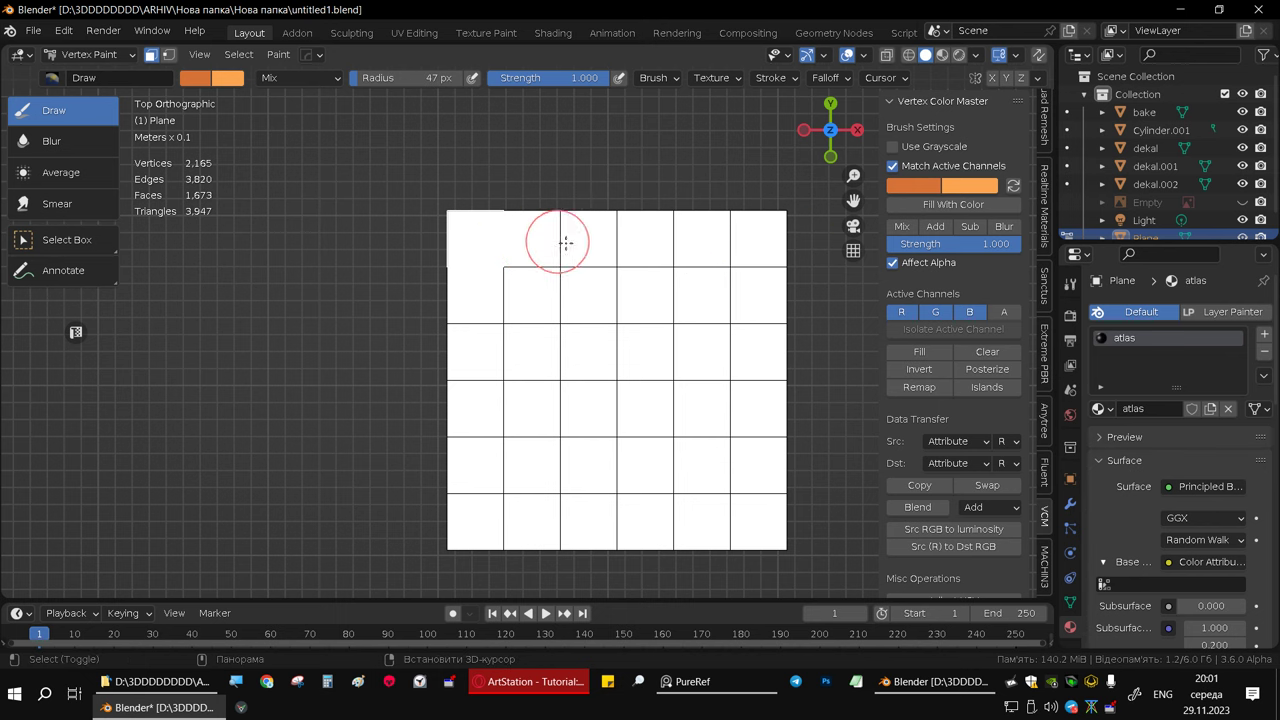
mouse_move(566, 243)
shift+middle_down()
mouse_move(611, 289)
mouse_move(565, 311)
shift+middle_up()
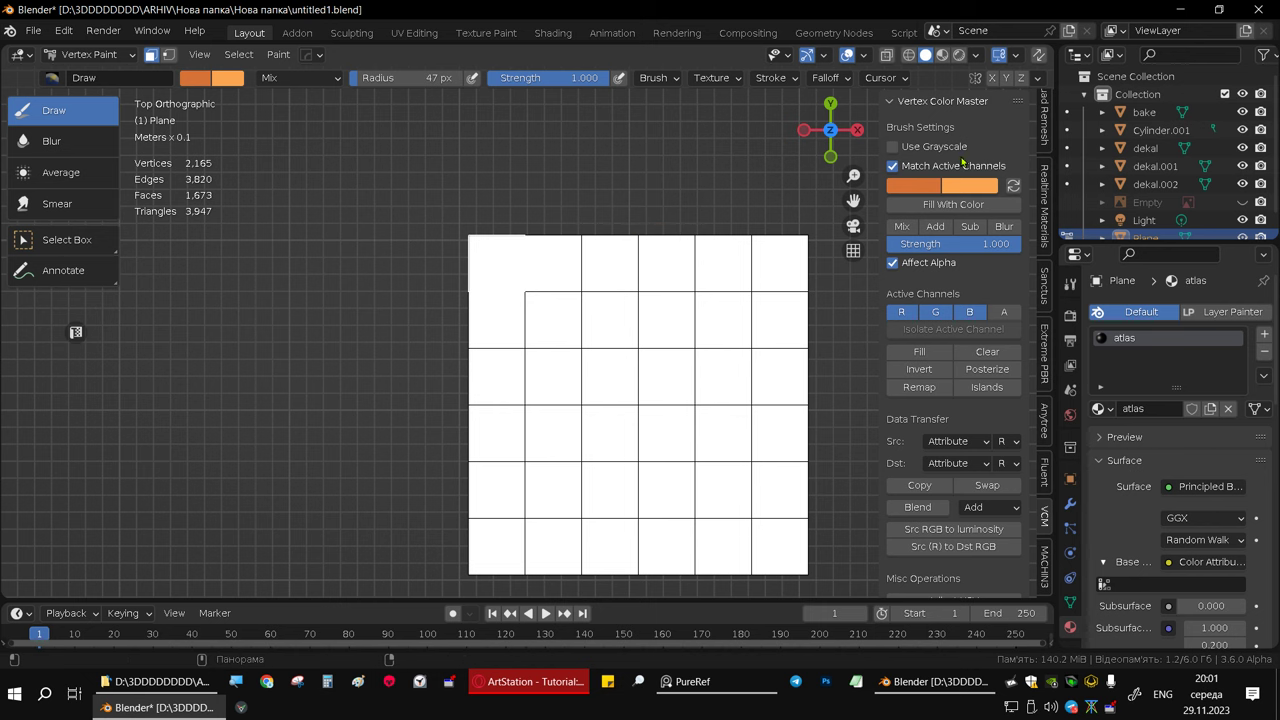
scroll(371, 271, down, 5)
scroll(294, 223, down, 5)
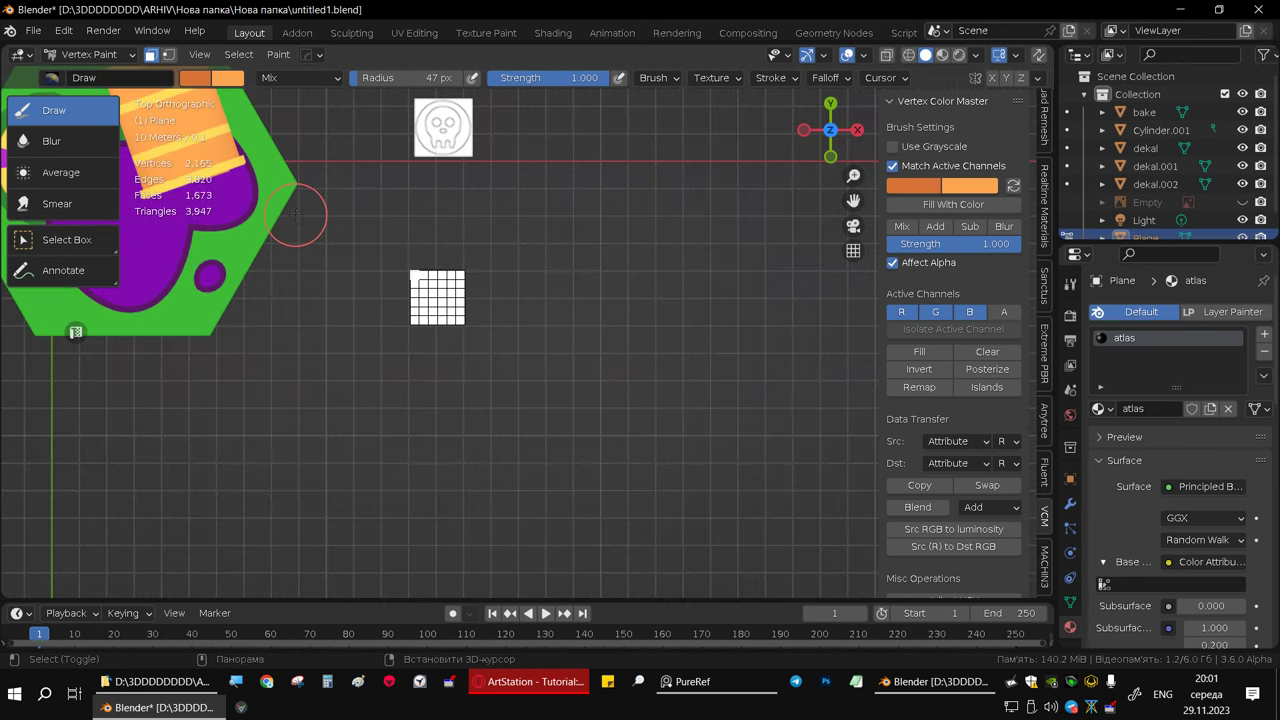
shift+middle_drag(294, 223, 471, 361)
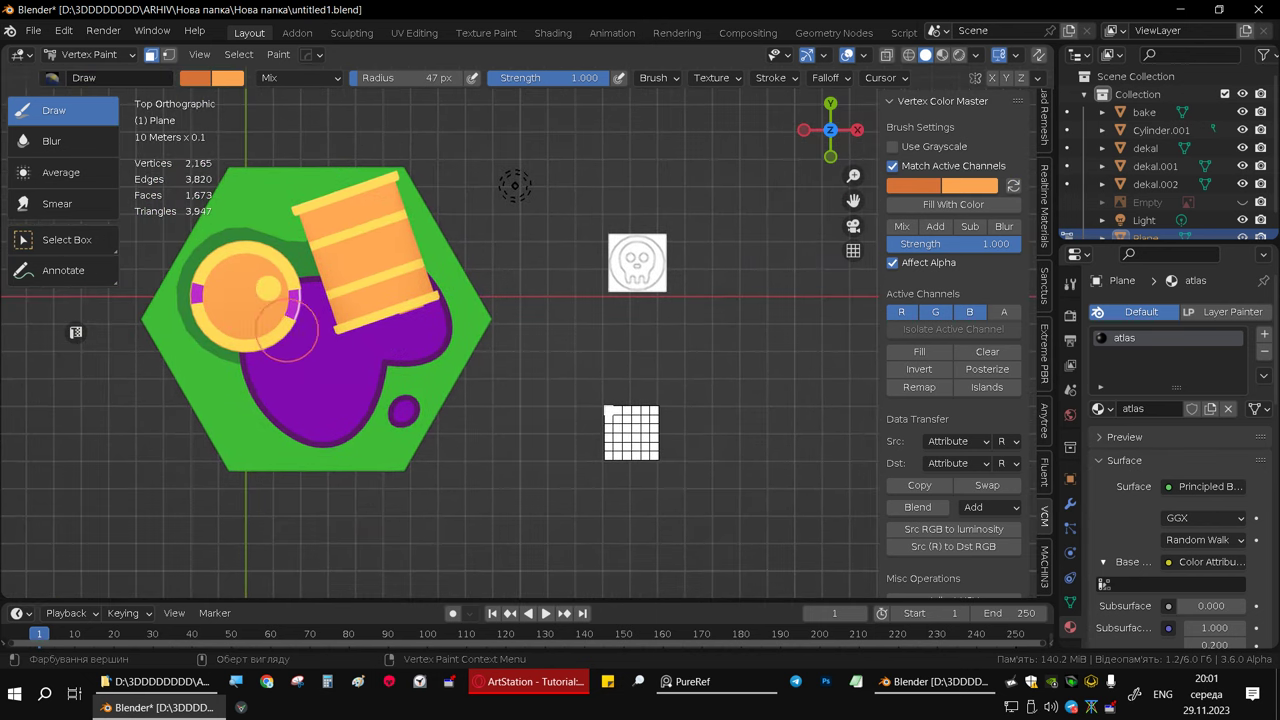
scroll(634, 323, up, 5)
shift+middle_drag(634, 323, 615, 231)
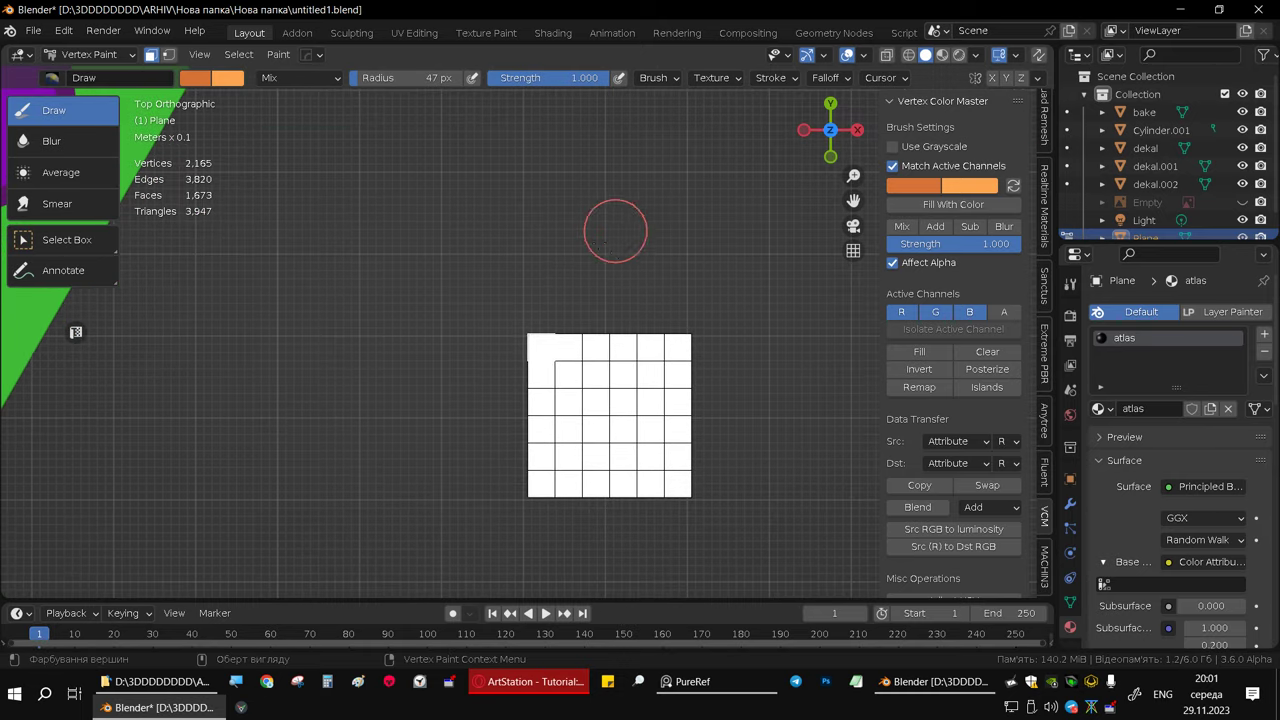
scroll(560, 362, up, 8)
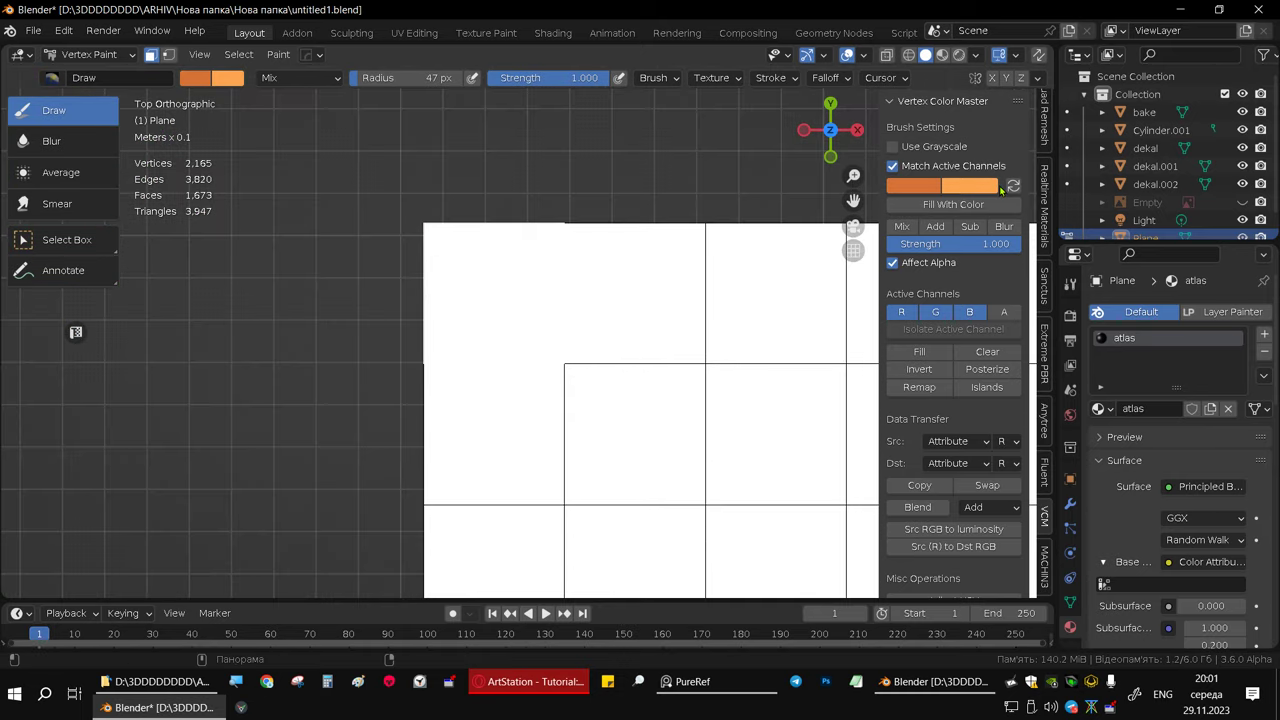
- Swap the brush colours, fill the top-left cell solid orange, and enter Edit Mode
click(1012, 188)
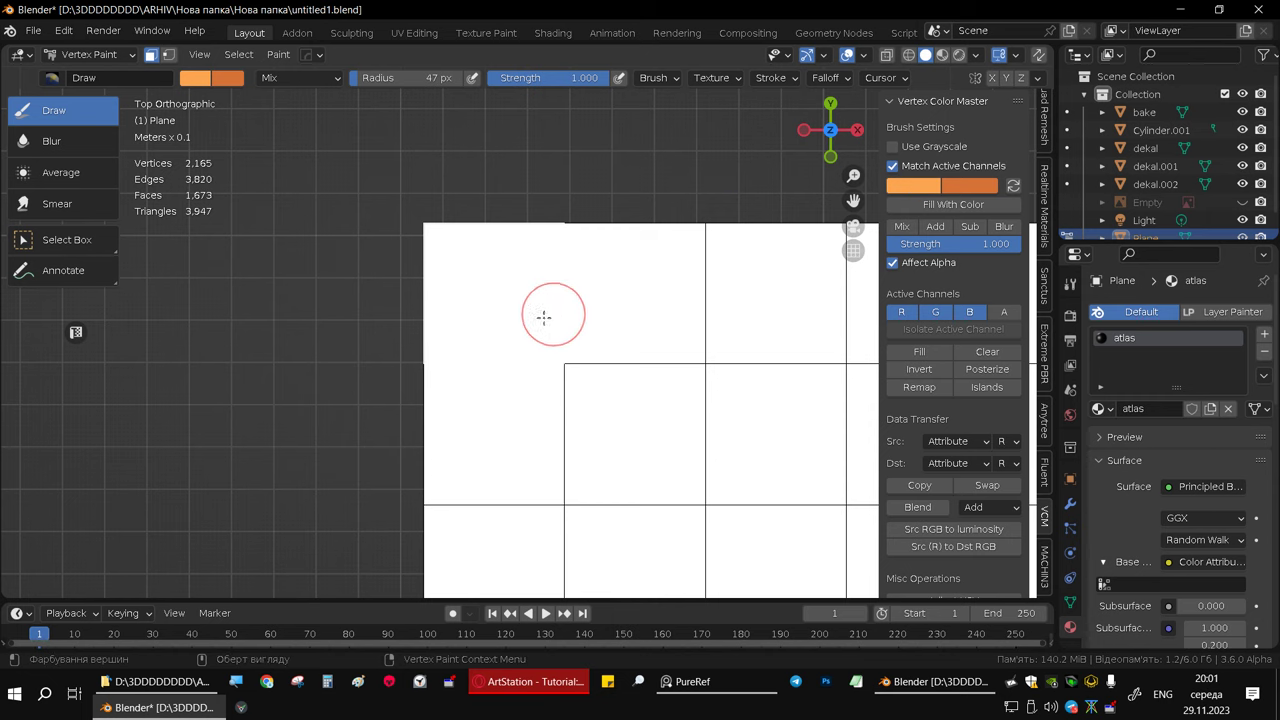
click(928, 206)
scroll(666, 320, down, 2)
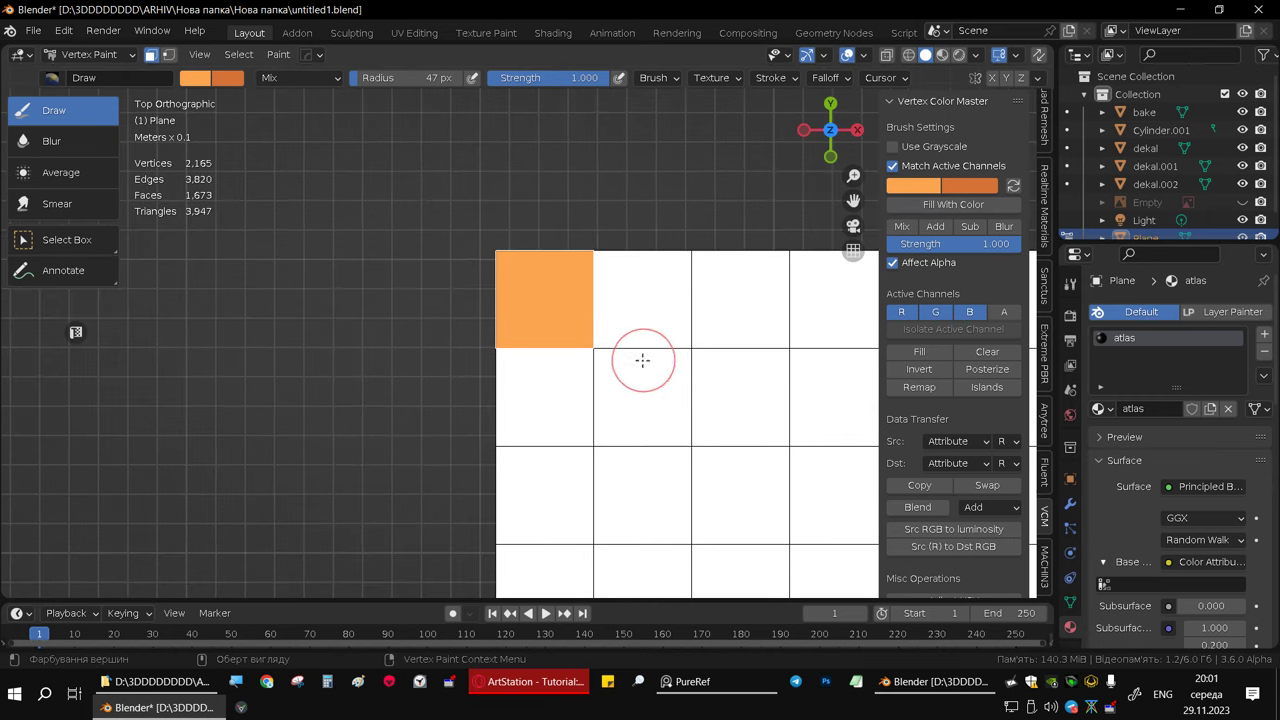
scroll(657, 335, down, 2)
shift+middle_drag(657, 335, 643, 283)
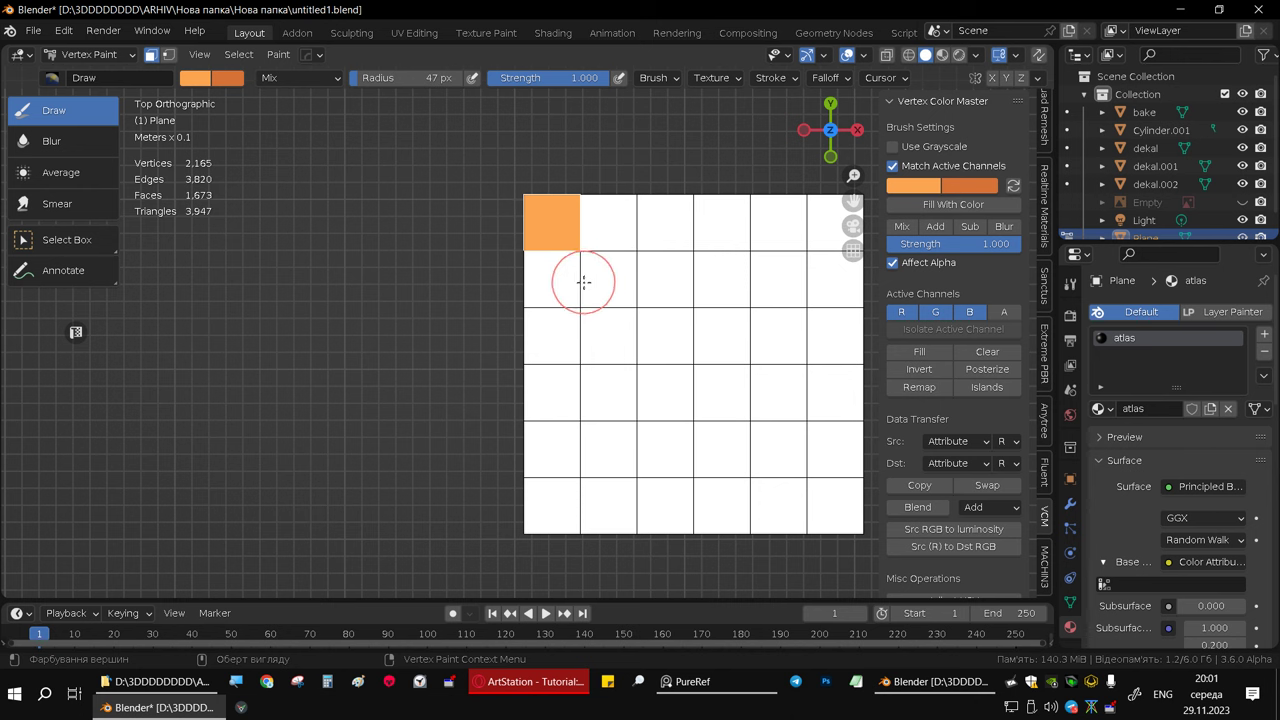
key(Tab)
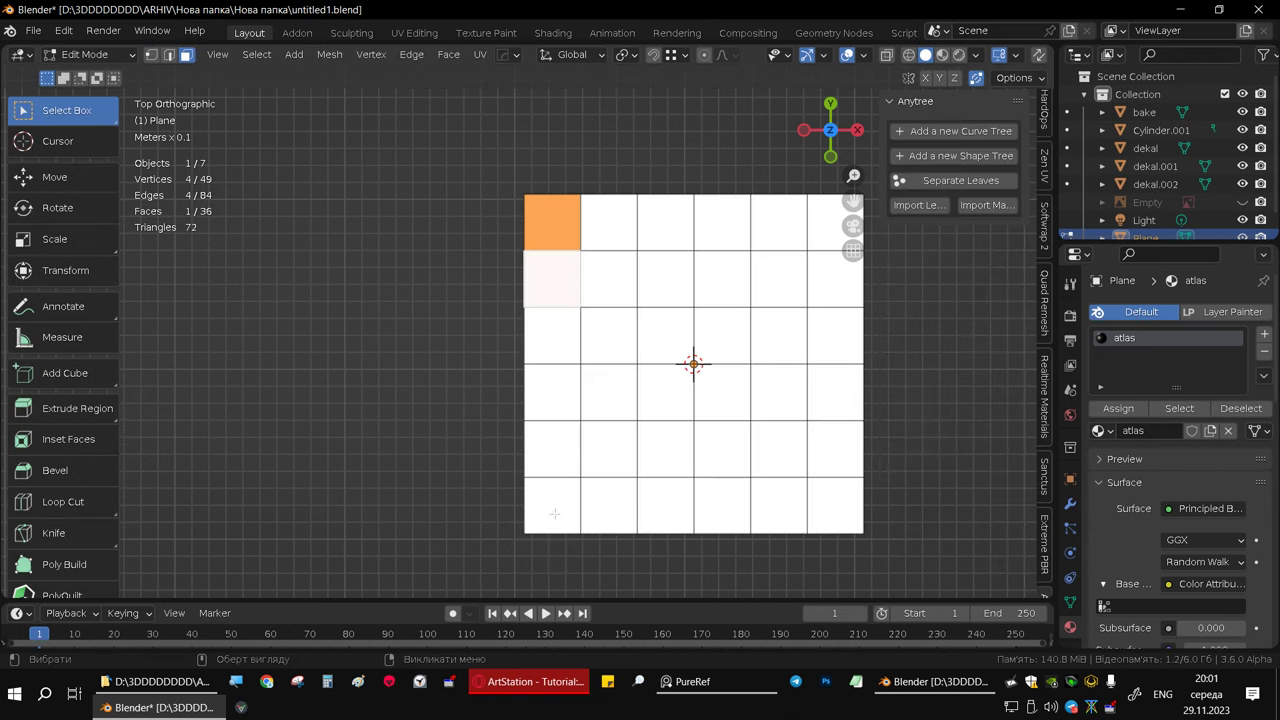
- Select the left column's cells and apply a light-to-dark orange linear gradient down them
ctrl+click(552, 448)
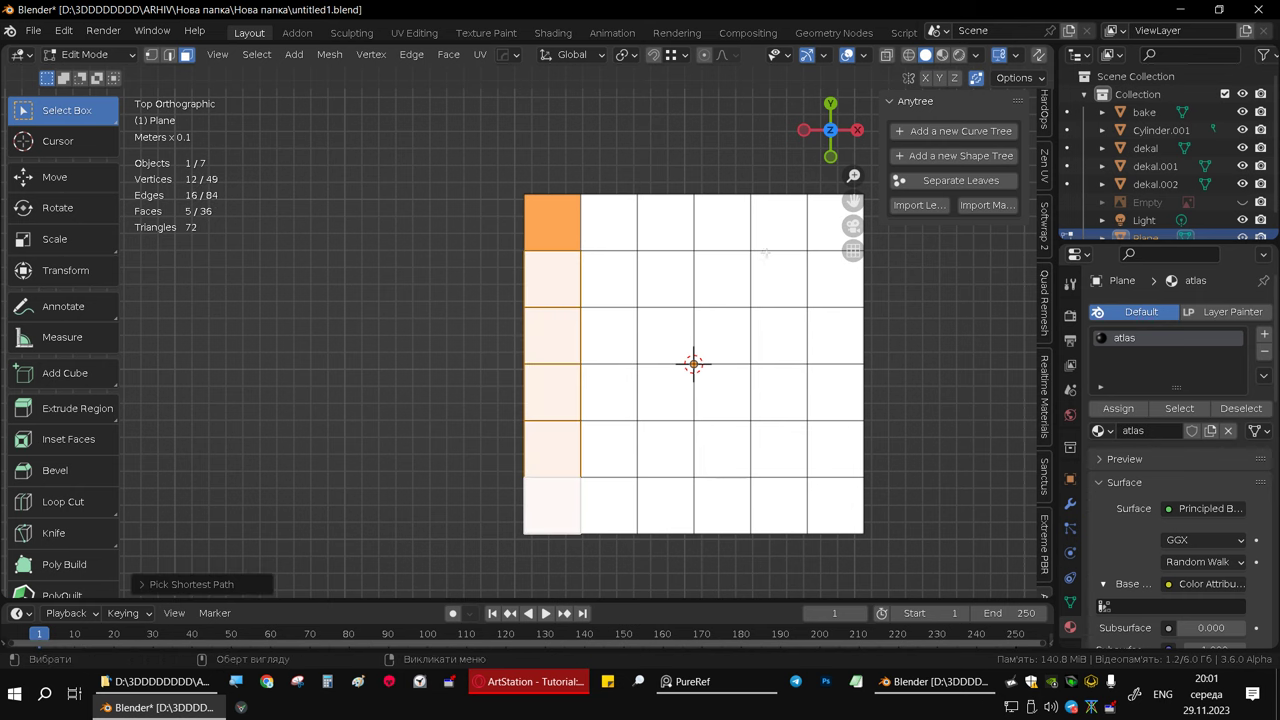
key(Tab)
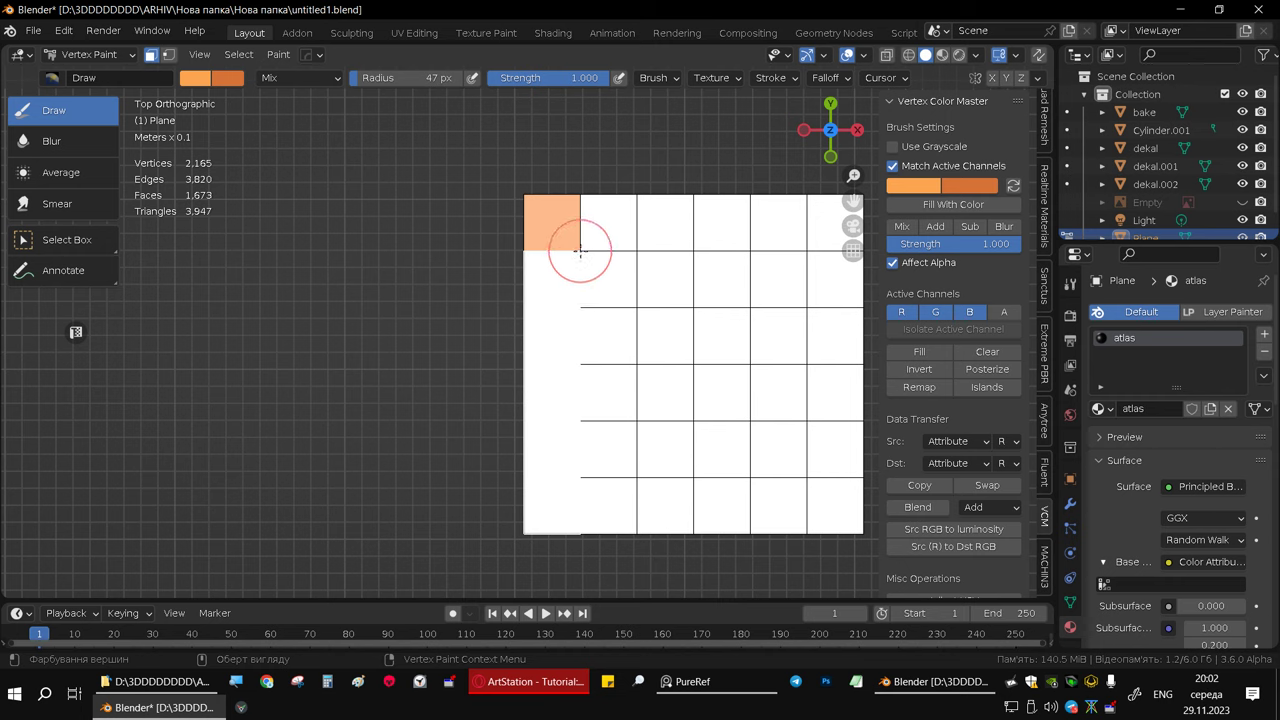
mouse_move(580, 250)
mouse_down()
mouse_move(577, 409)
mouse_move(600, 417)
mouse_up()
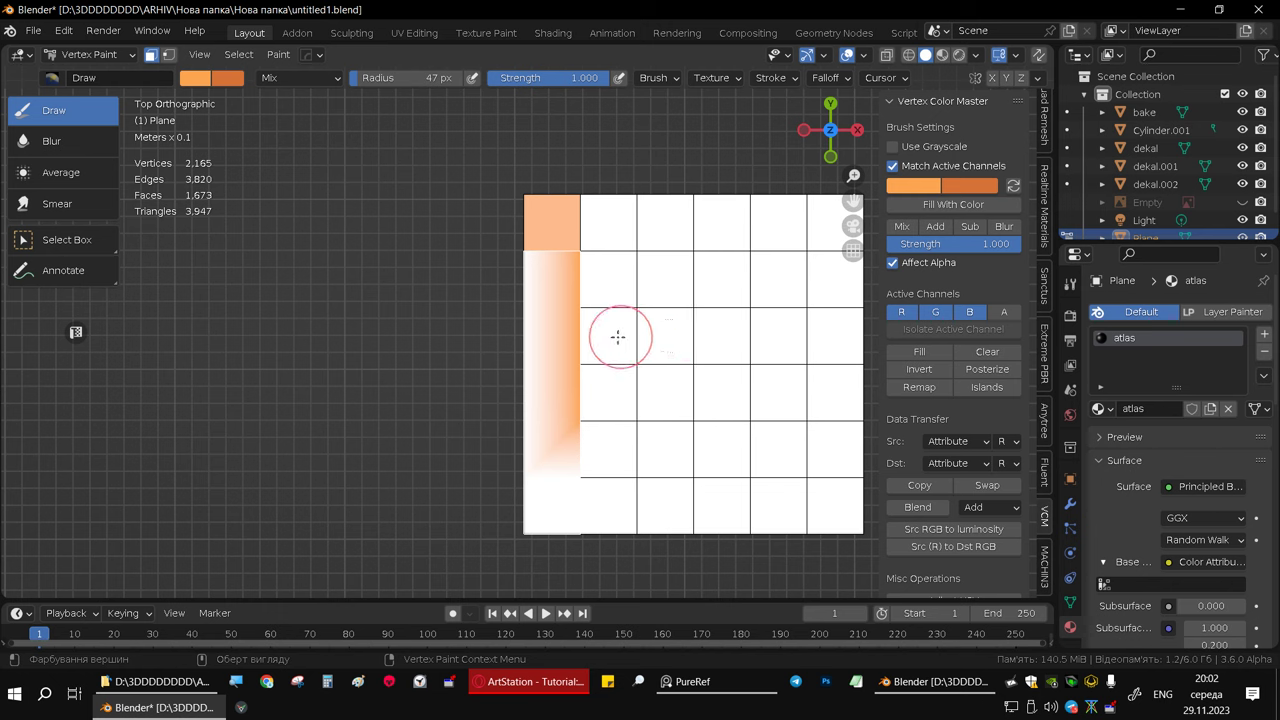
scroll(940, 392, down, 3)
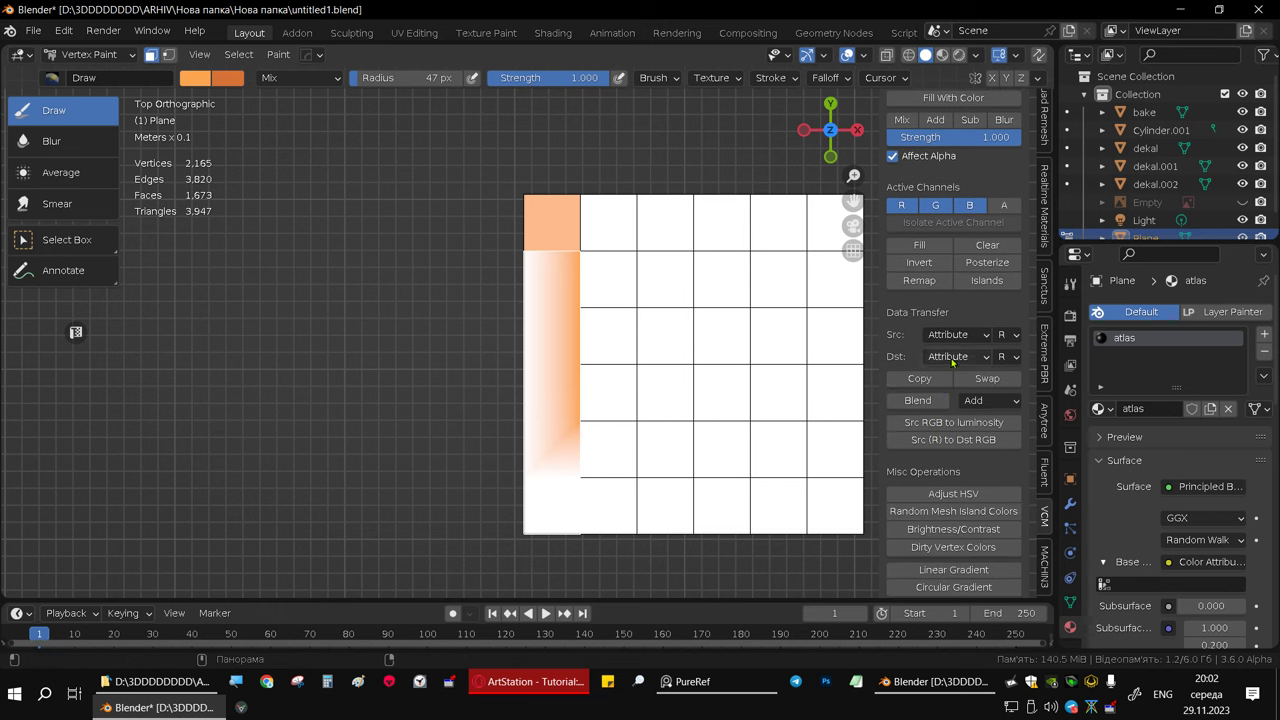
scroll(951, 363, down, 1)
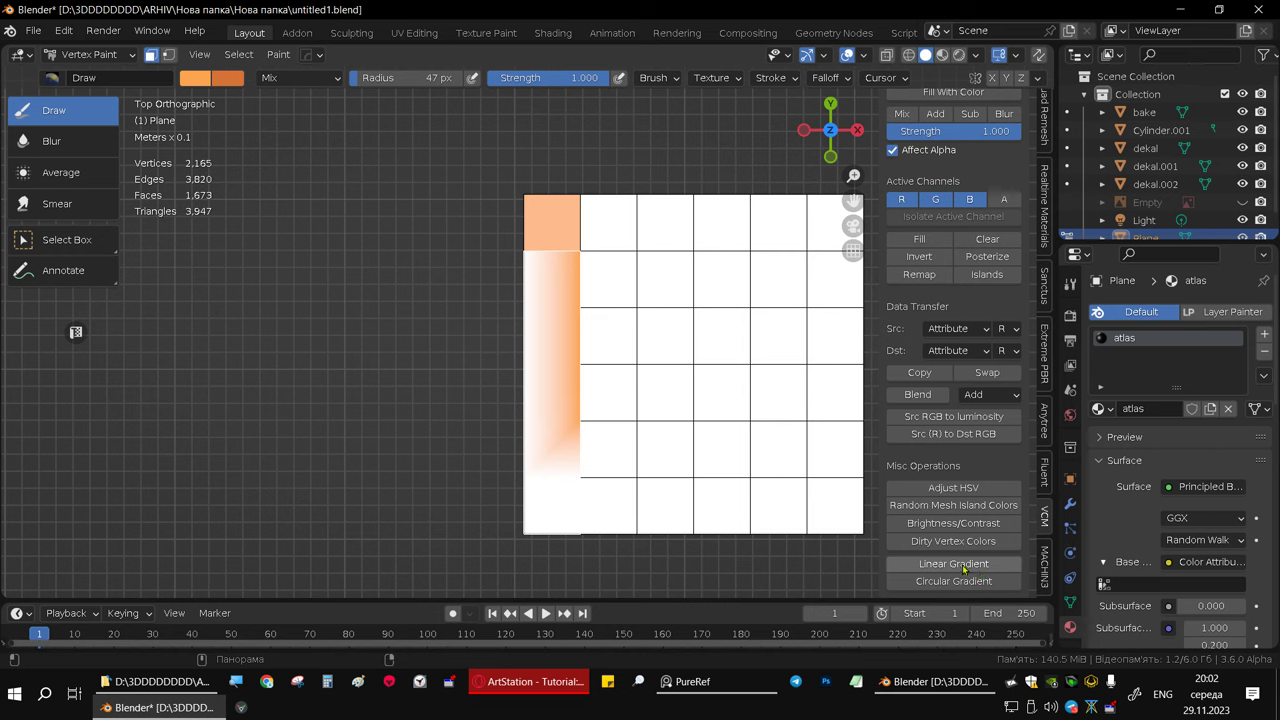
right_click(576, 334)
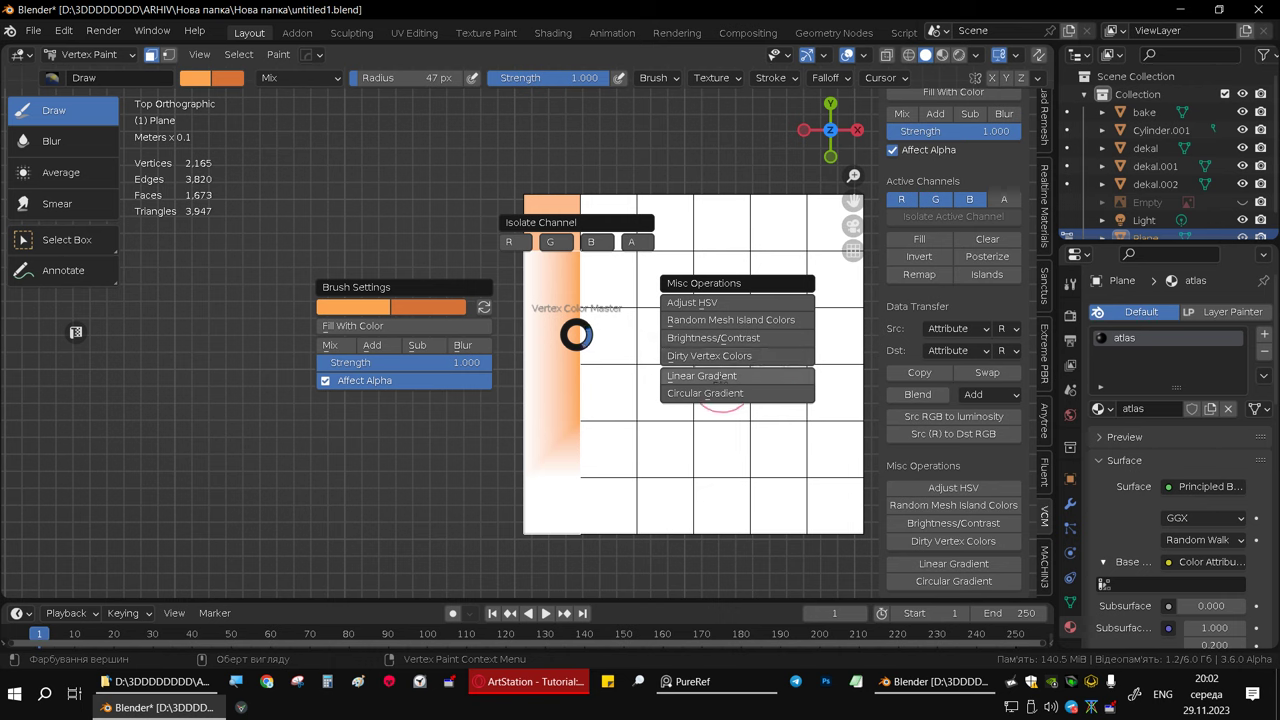
click(702, 375)
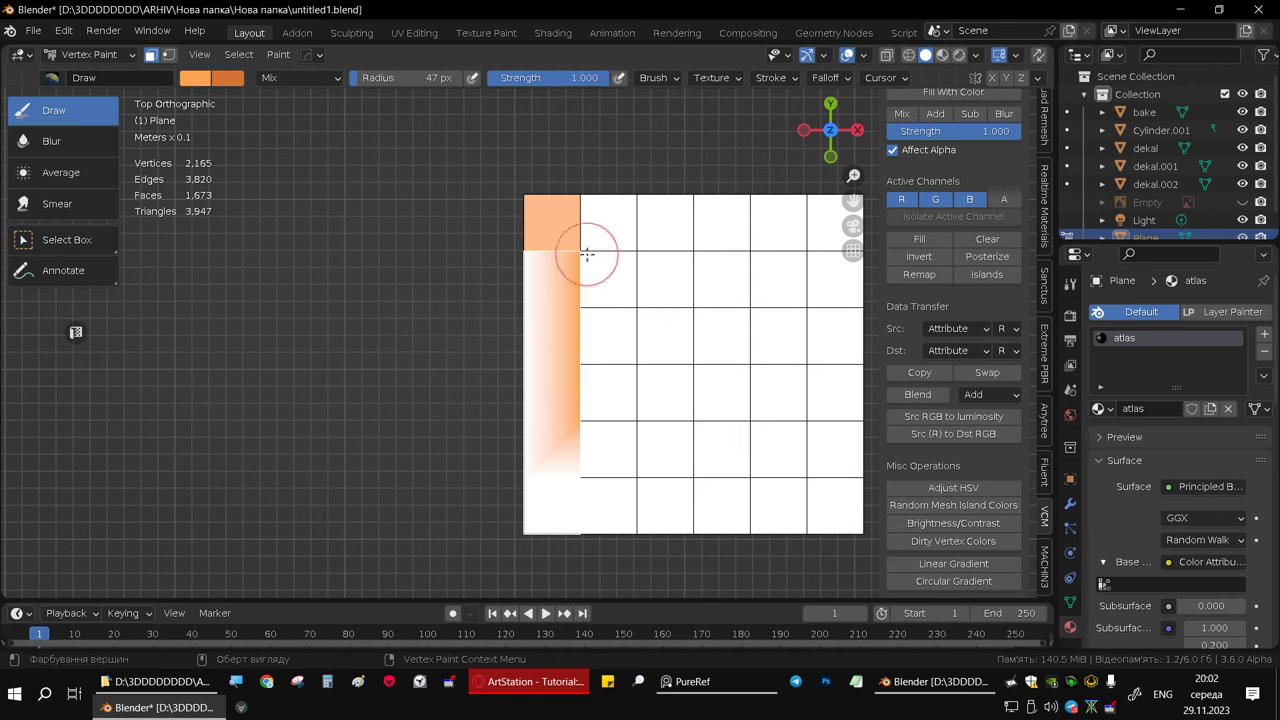
drag(578, 250, 577, 532)
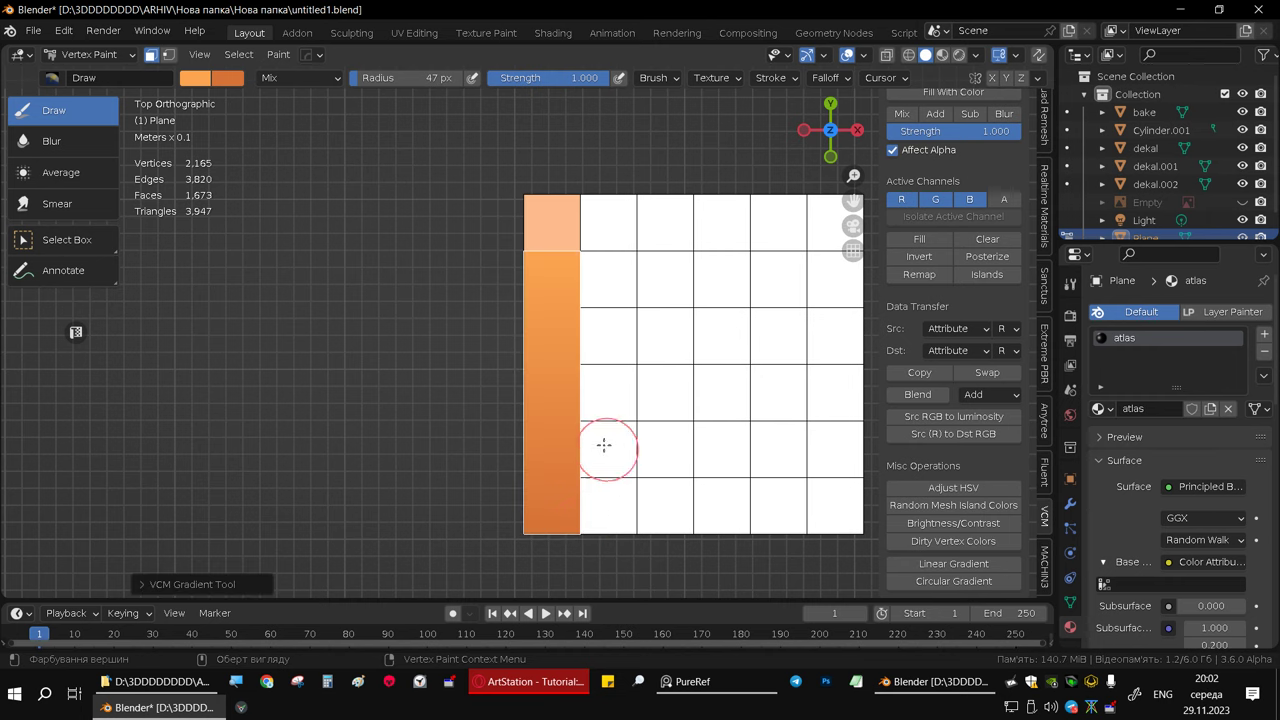
mouse_move(603, 446)
middle_down()
mouse_move(603, 371)
mouse_move(637, 330)
middle_up()
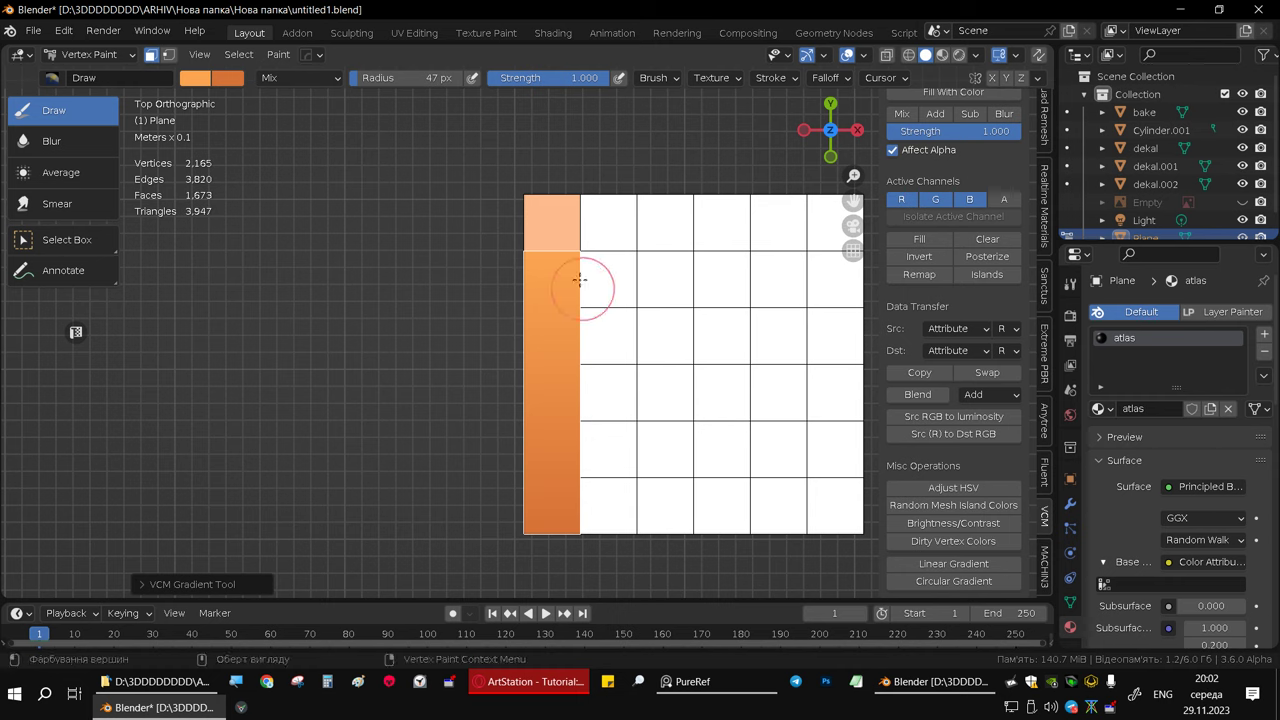
click(150, 55)
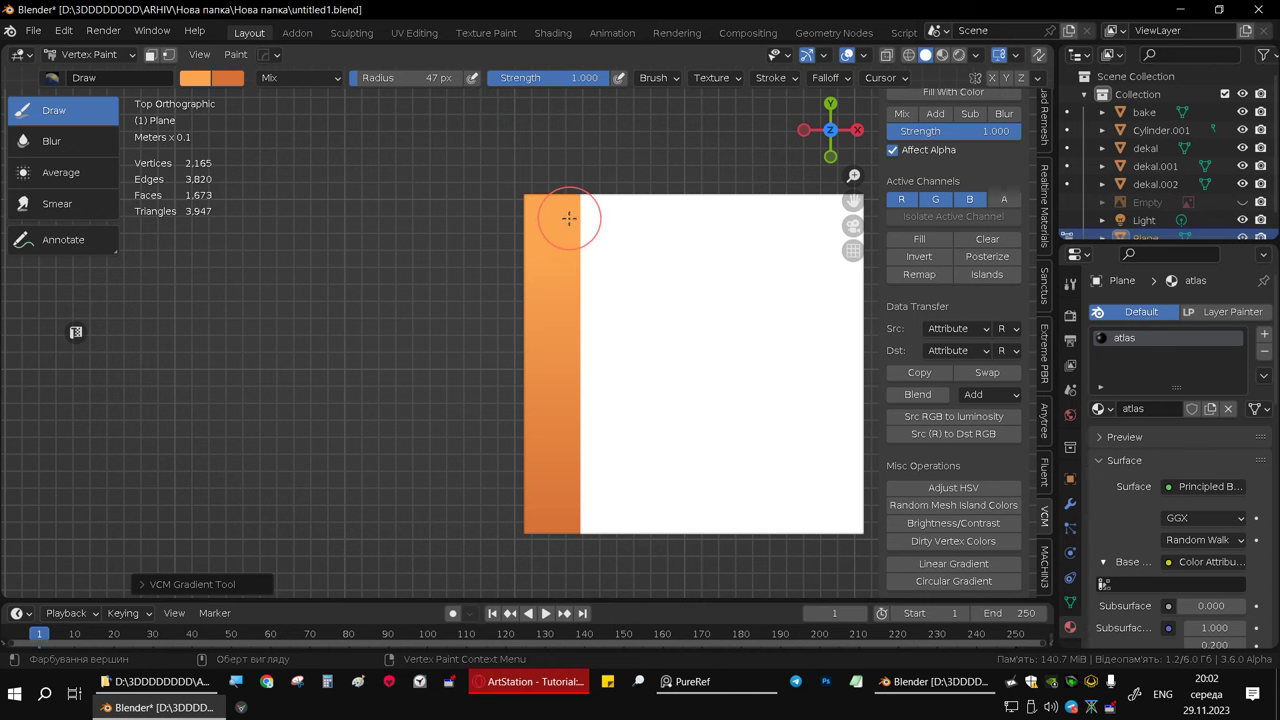
key(Tab)
key(Tab)
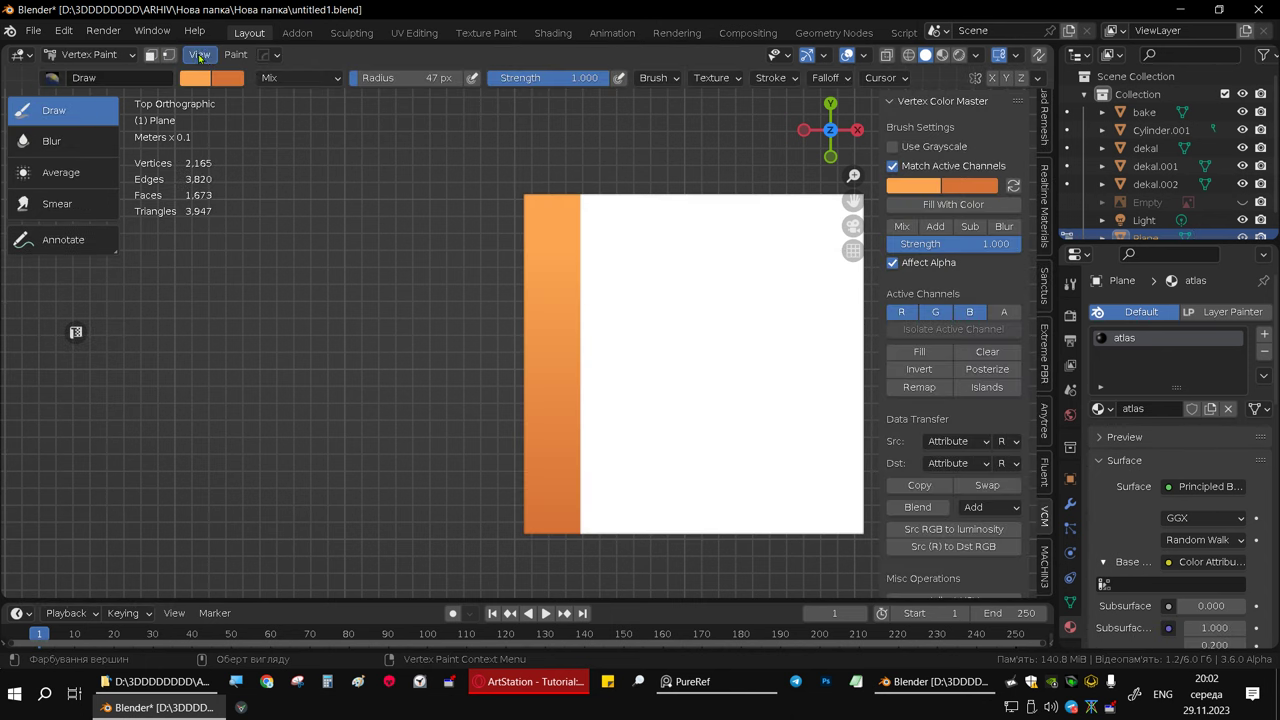
click(152, 55)
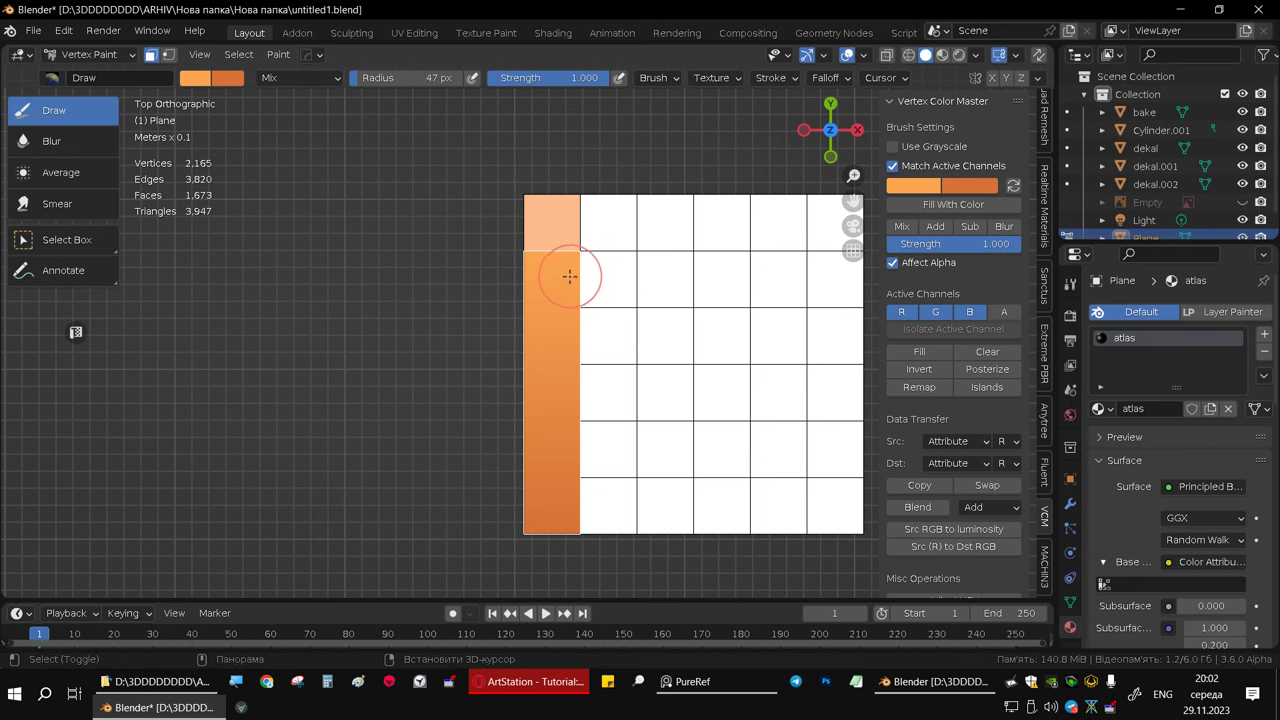
shift+middle_drag(563, 271, 522, 278)
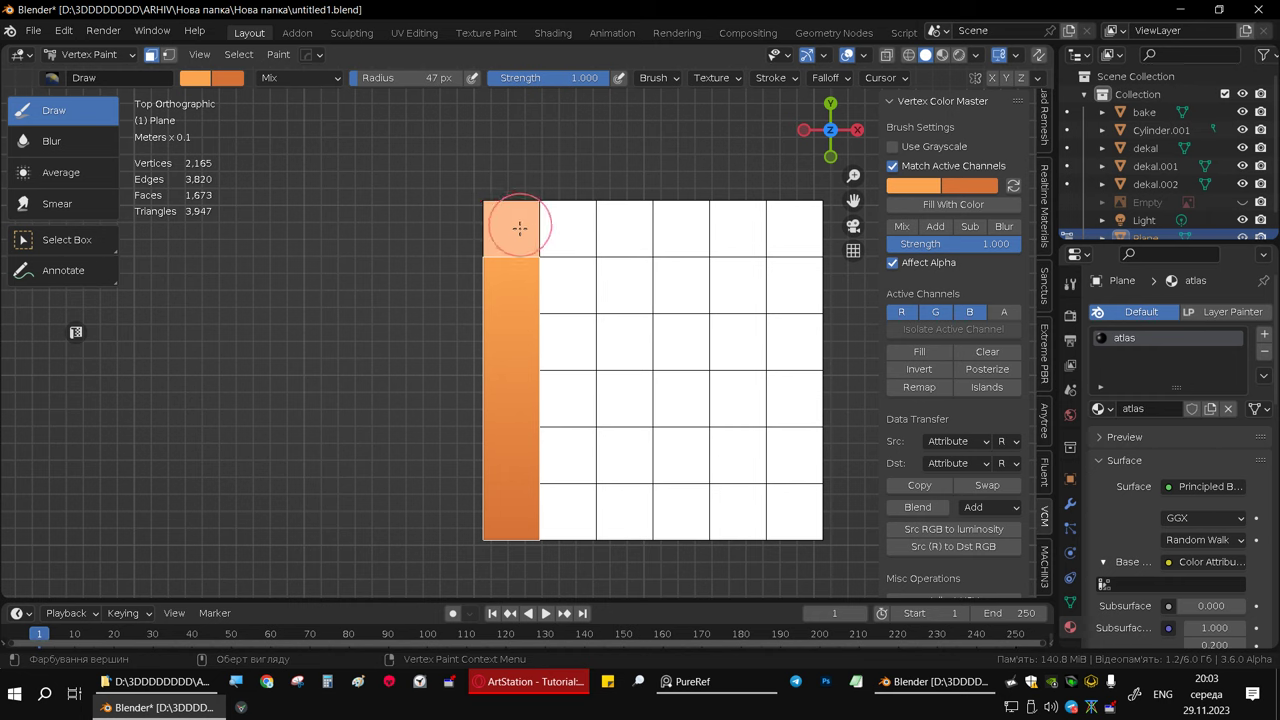
drag(519, 264, 521, 355)
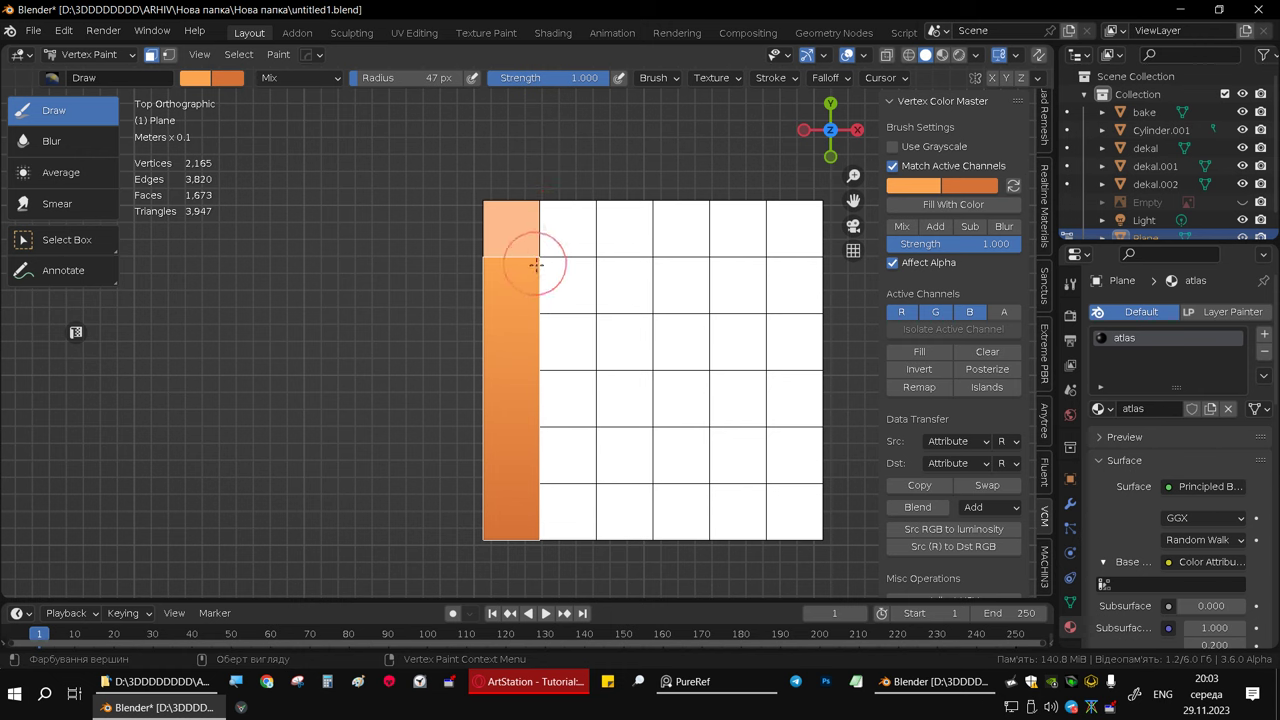
shift+middle_drag(574, 289, 597, 293)
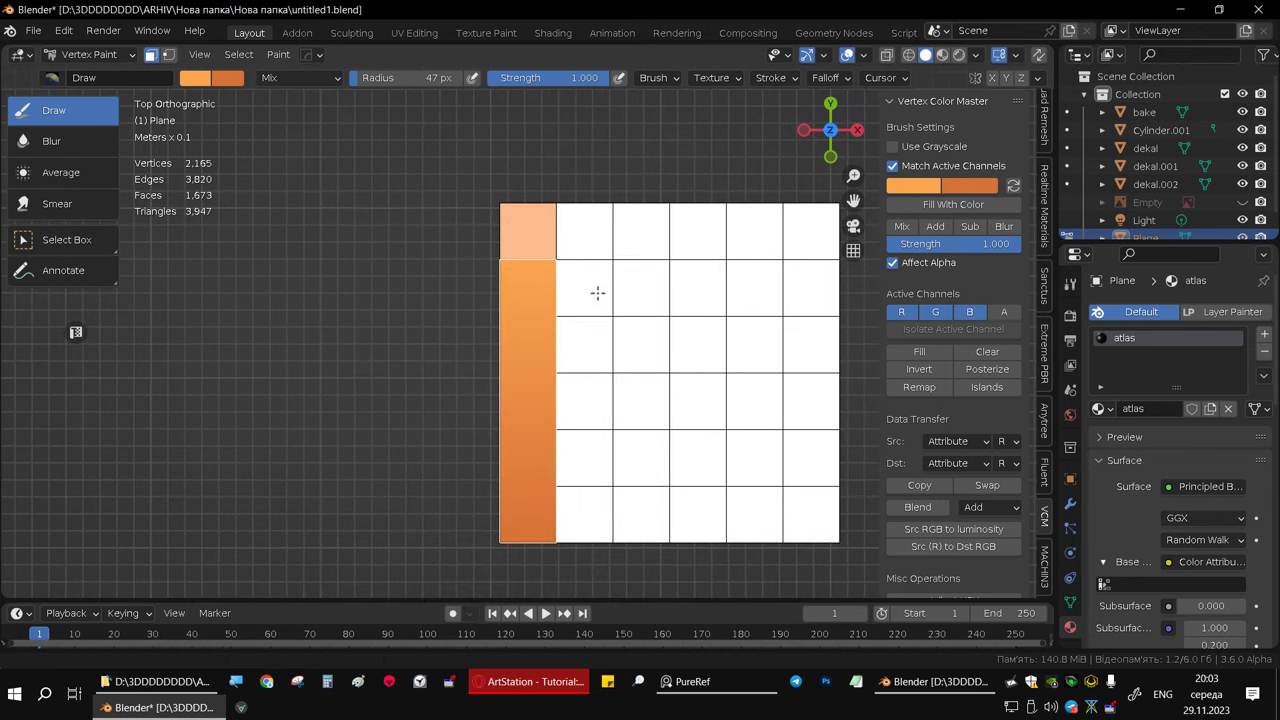
- Zoom out and orbit to view the hexagon model from the side
scroll(430, 237, down, 5)
scroll(391, 237, down, 2)
shift+middle_drag(391, 237, 651, 345)
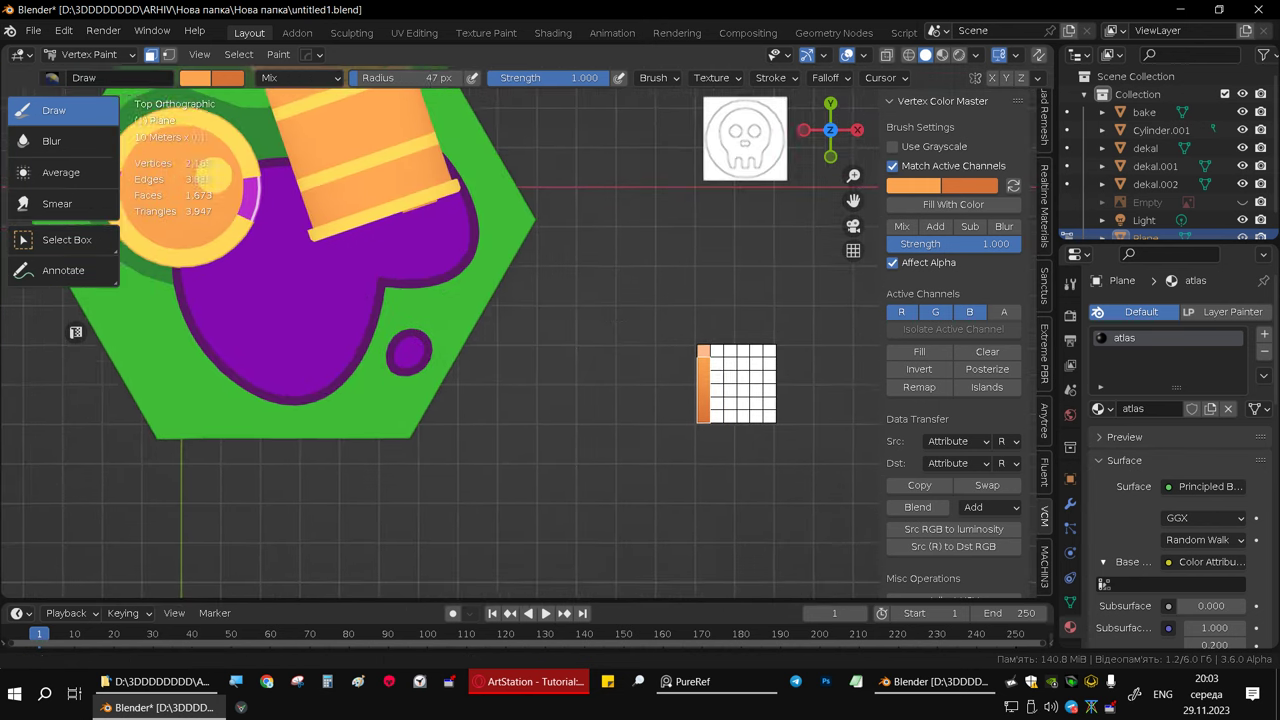
shift+middle_drag(557, 318, 677, 429)
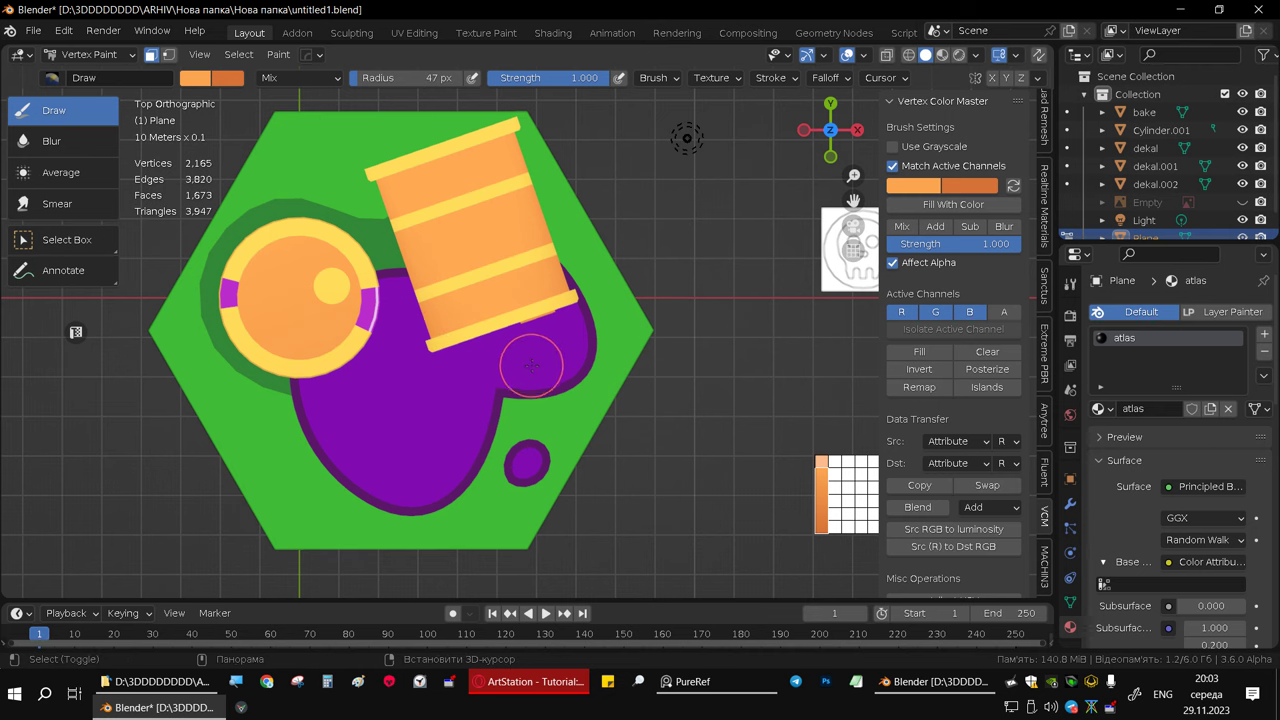
mouse_move(488, 365)
middle_down()
mouse_move(441, 256)
mouse_move(409, 280)
middle_up()
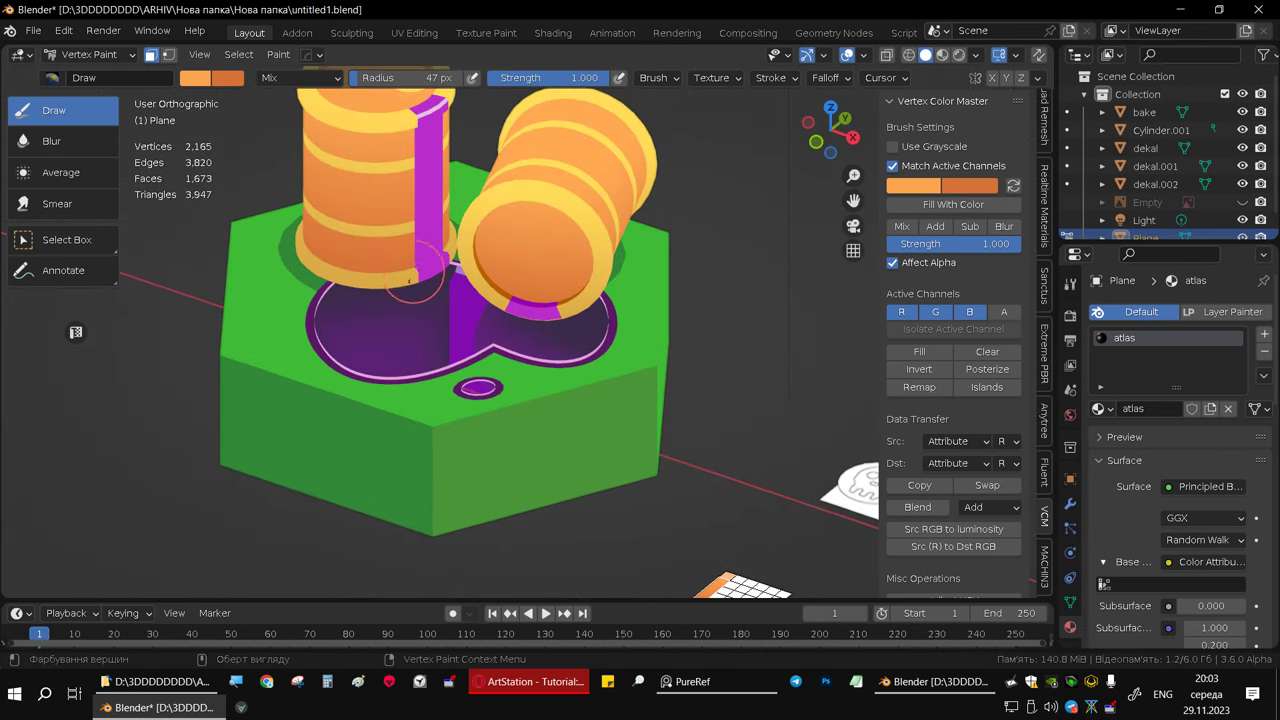
mouse_move(443, 334)
middle_down()
mouse_move(586, 335)
mouse_move(661, 290)
middle_up()
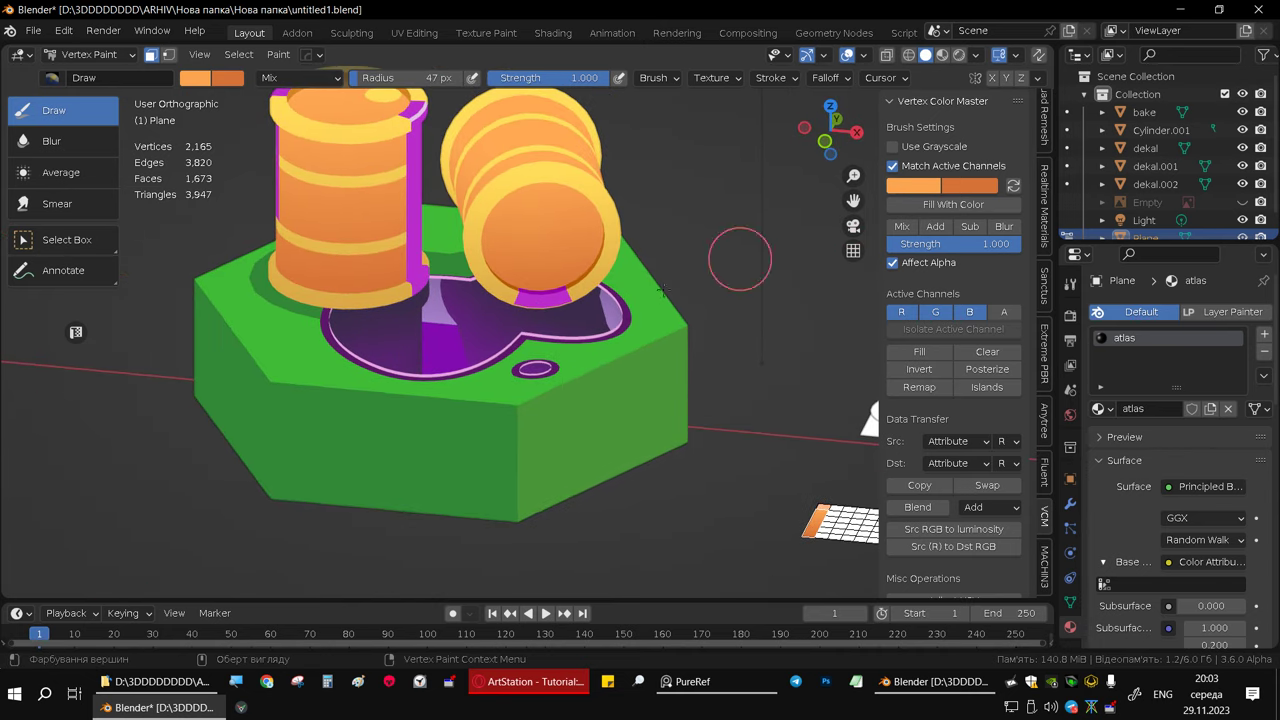
scroll(400, 330, up, 2)
scroll(400, 330, up, 2)
- Switch to Object Mode from the Ctrl+Tab pie and select Cylinder.001
key(Tab)
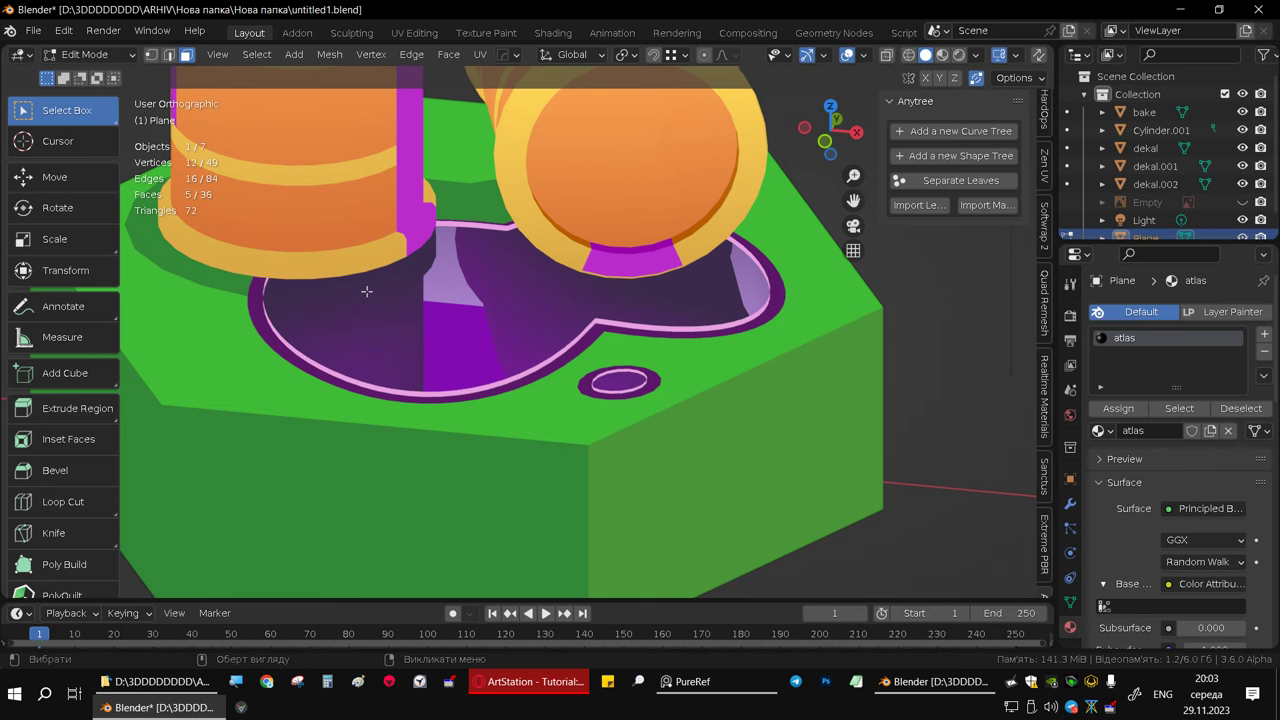
key(Tab)
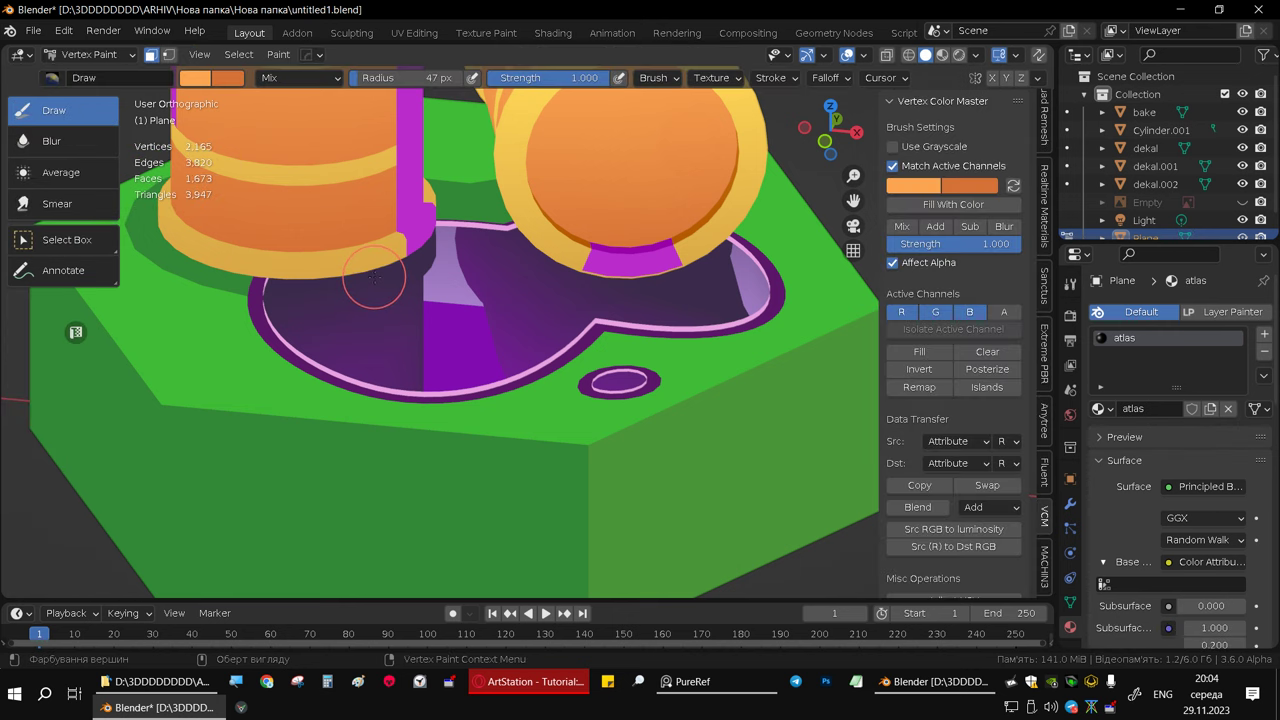
key(Tab)
key(Tab)
key(Tab)
key(Tab)
scroll(358, 267, down, 3)
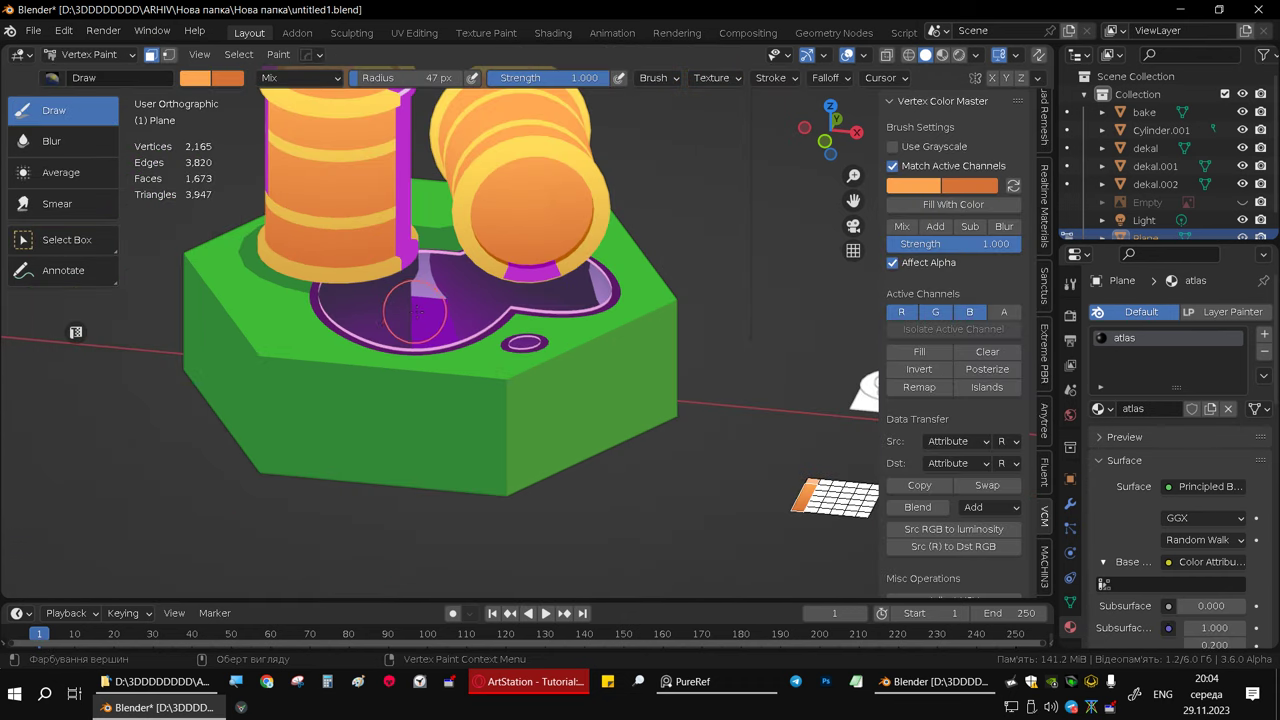
scroll(432, 319, down, 2)
middle_drag(440, 320, 457, 353)
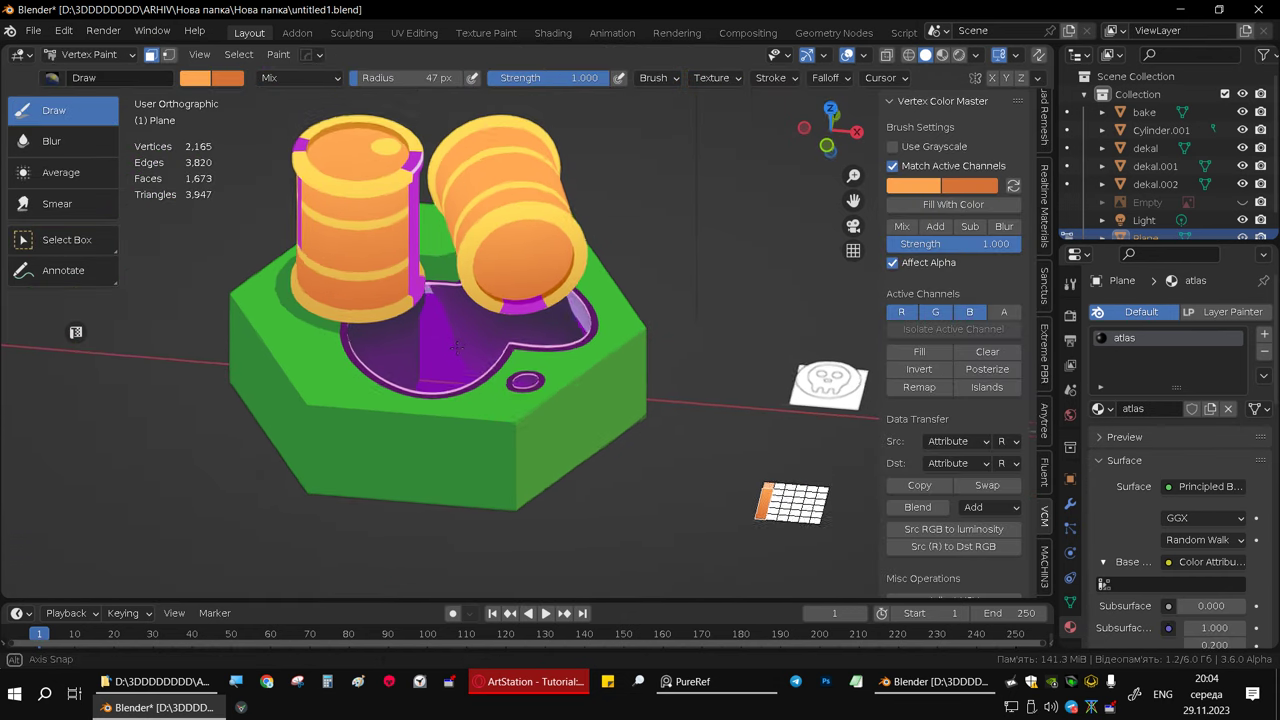
key(Tab)
key(Tab)
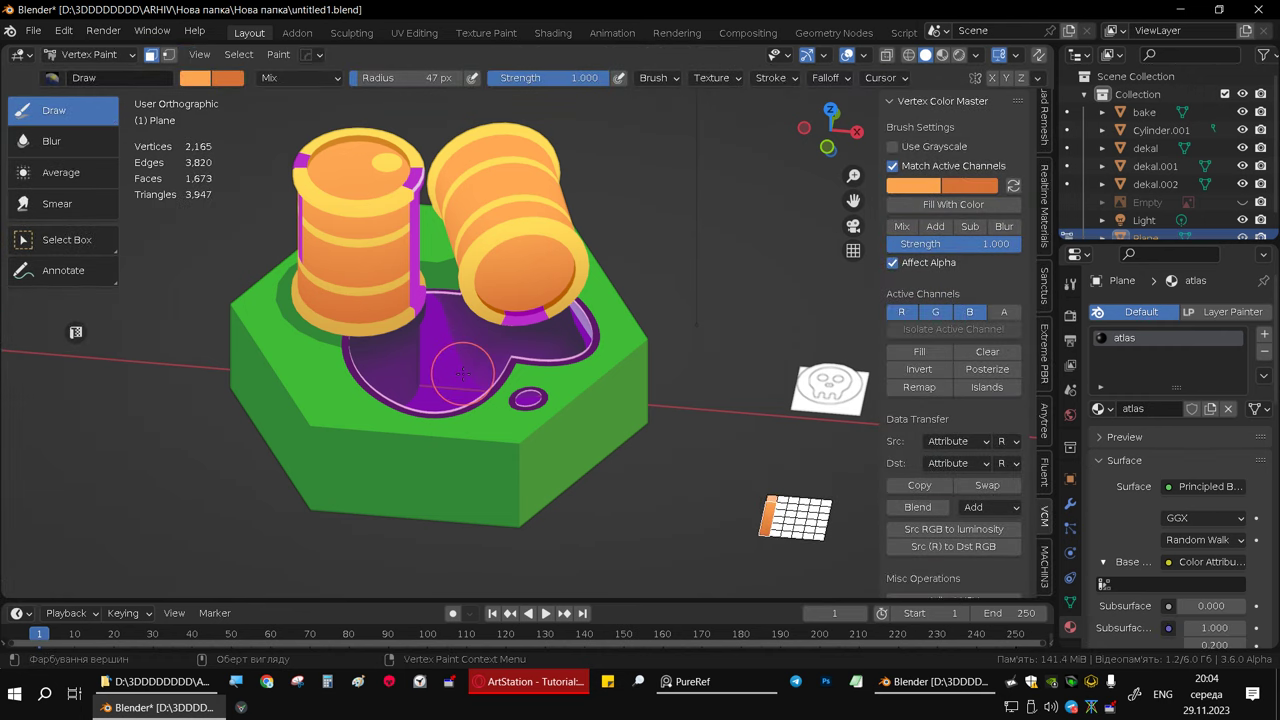
key(ctrl+Tab)
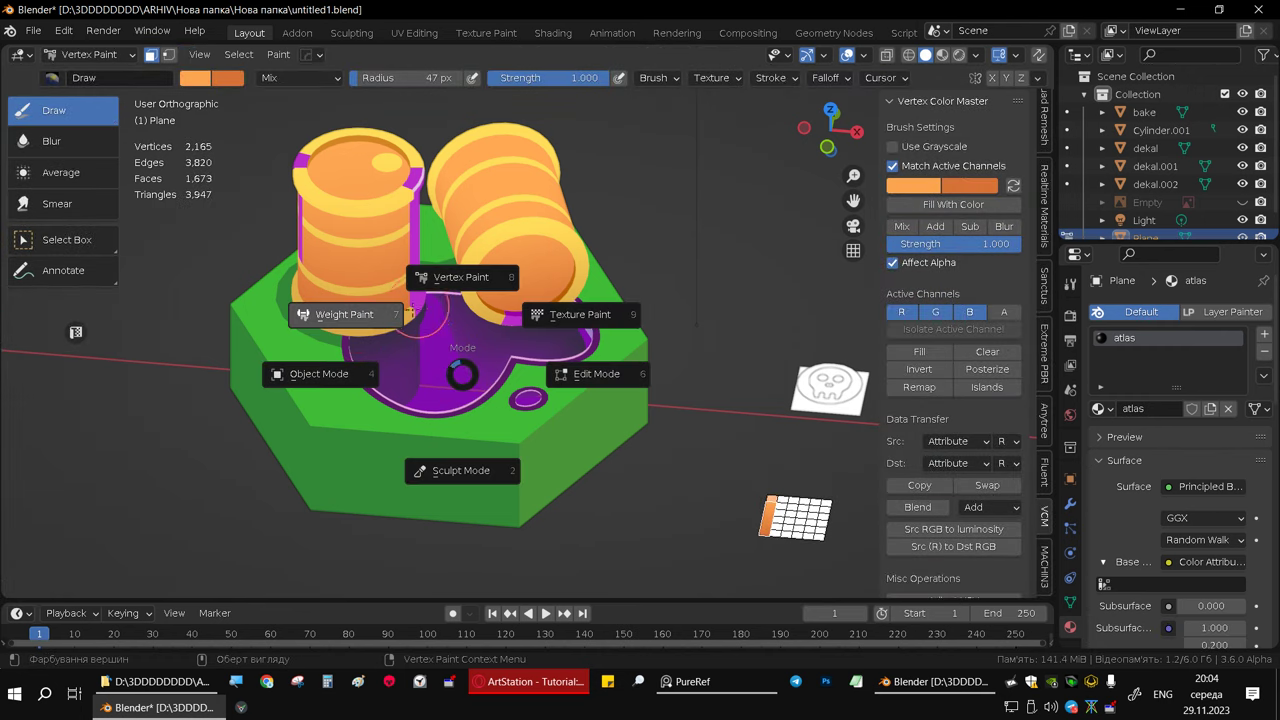
click(370, 348)
click(367, 279)
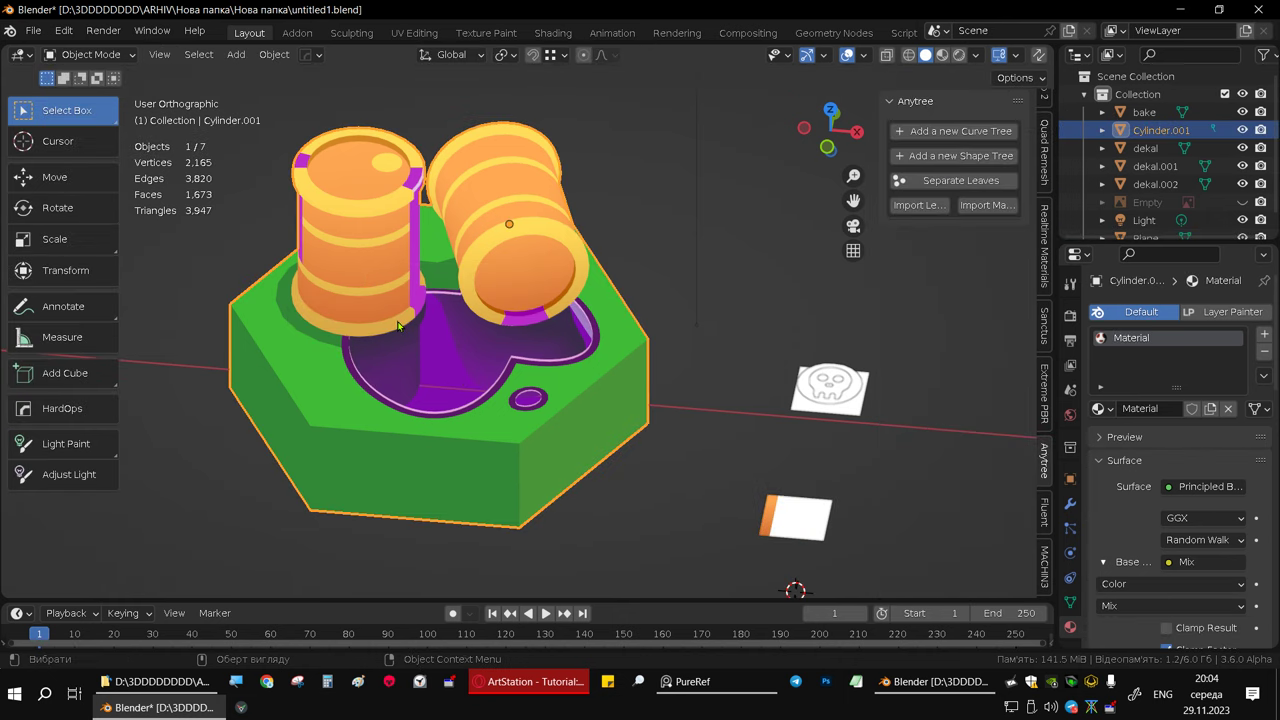
- Put Cylinder.001 into Vertex Paint mode and view the cylinders side-on
key(ctrl+Tab)
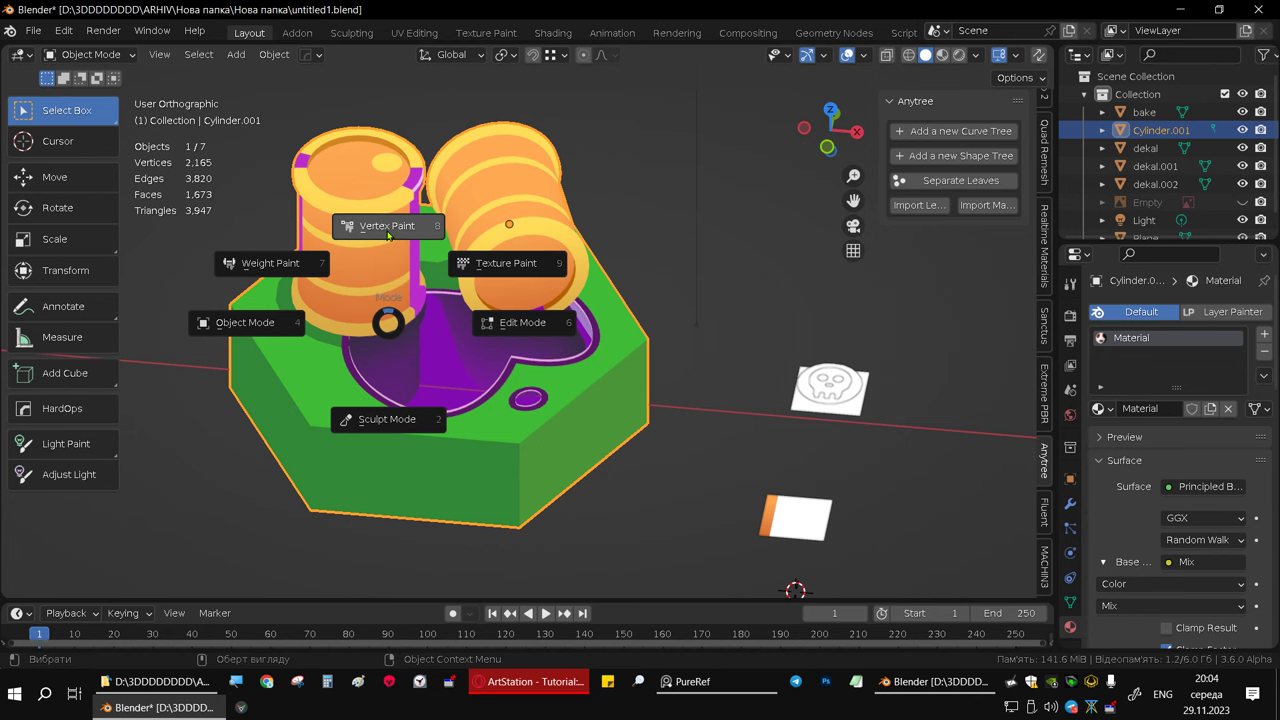
click(388, 236)
scroll(440, 235, up, 1)
scroll(440, 235, up, 2)
scroll(446, 233, up, 2)
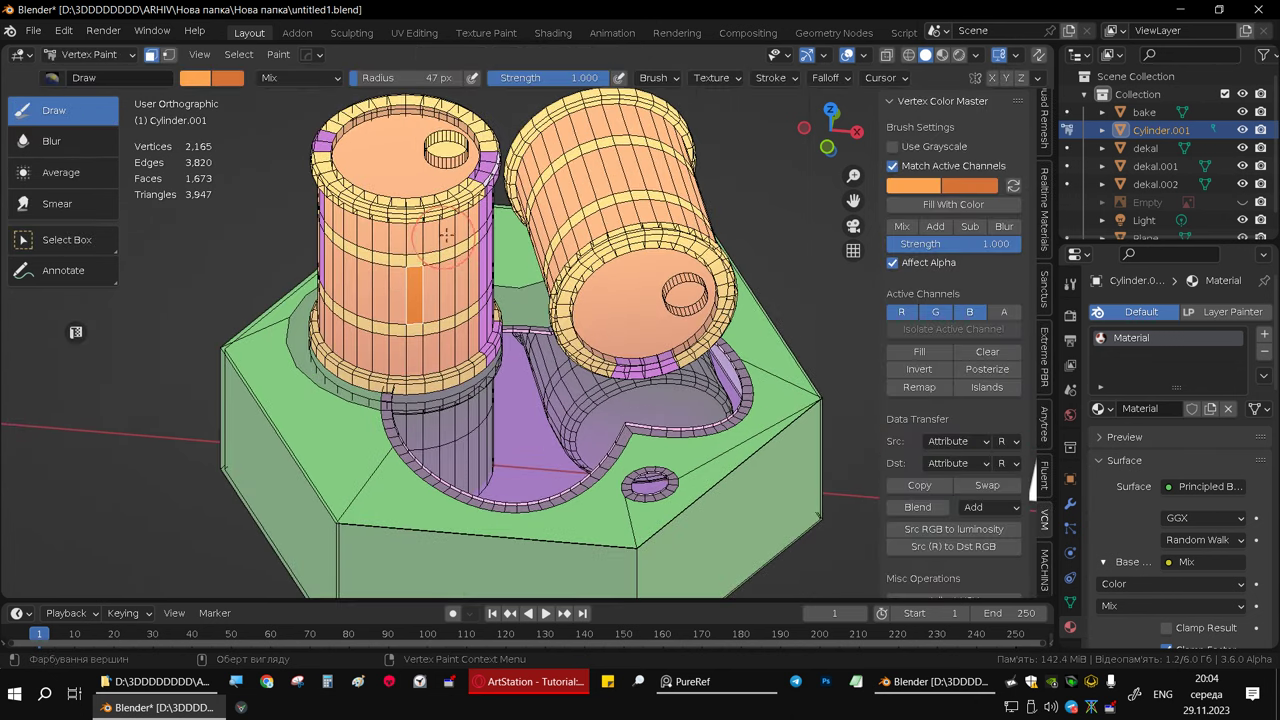
mouse_move(446, 233)
middle_down()
mouse_move(470, 170)
mouse_move(546, 400)
middle_up()
- Pass through Edit Mode back to Vertex Paint, then return the cylinder to Object Mode
key(Tab)
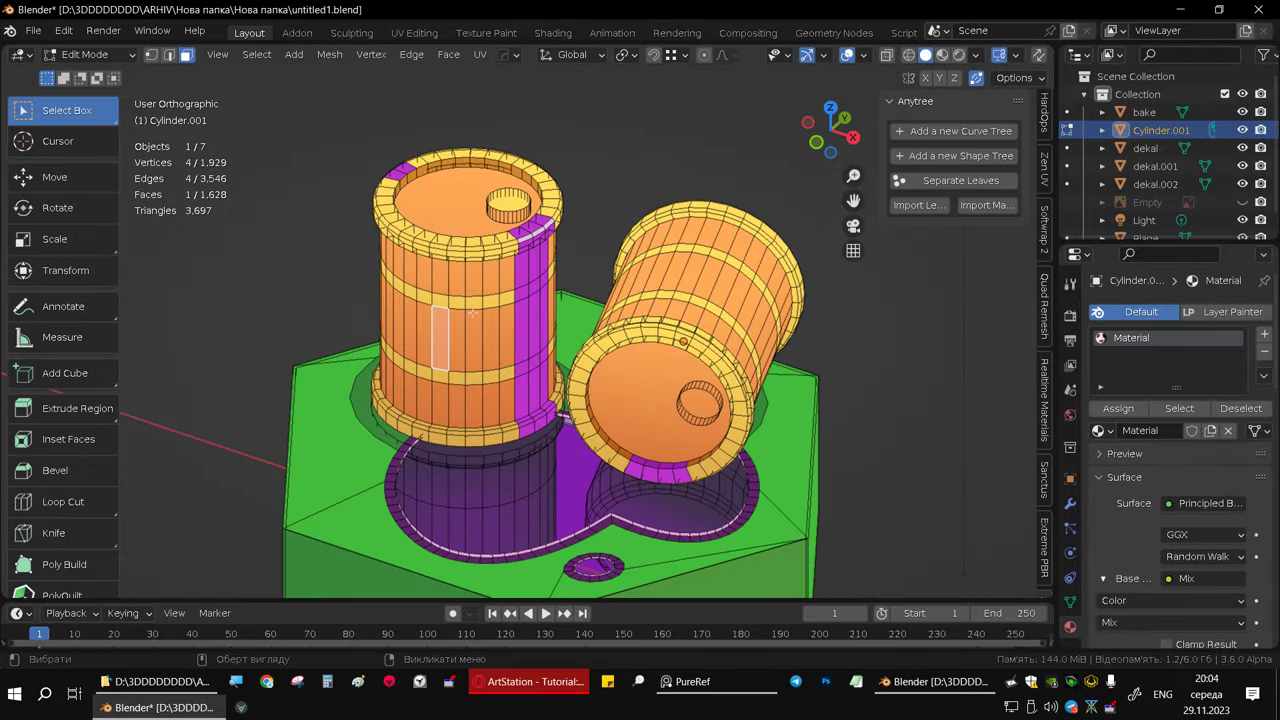
scroll(540, 395, down, 2)
scroll(520, 380, down, 2)
scroll(490, 350, down, 1)
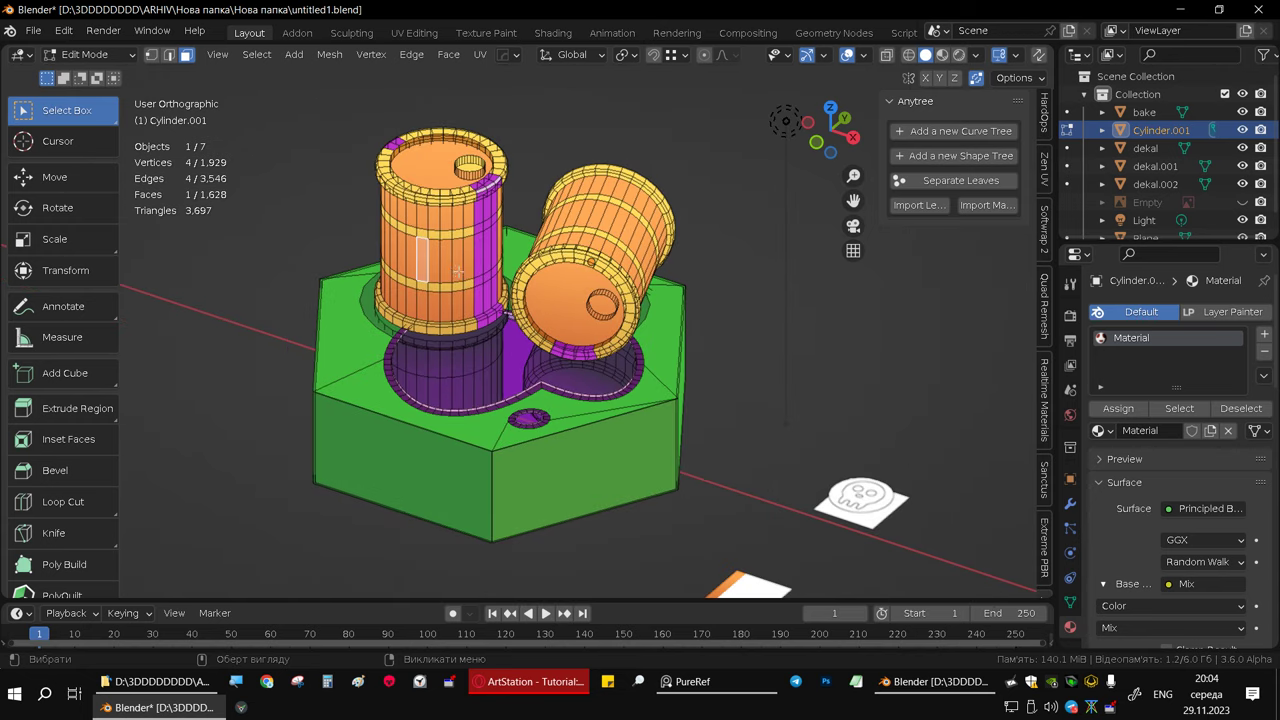
key(Tab)
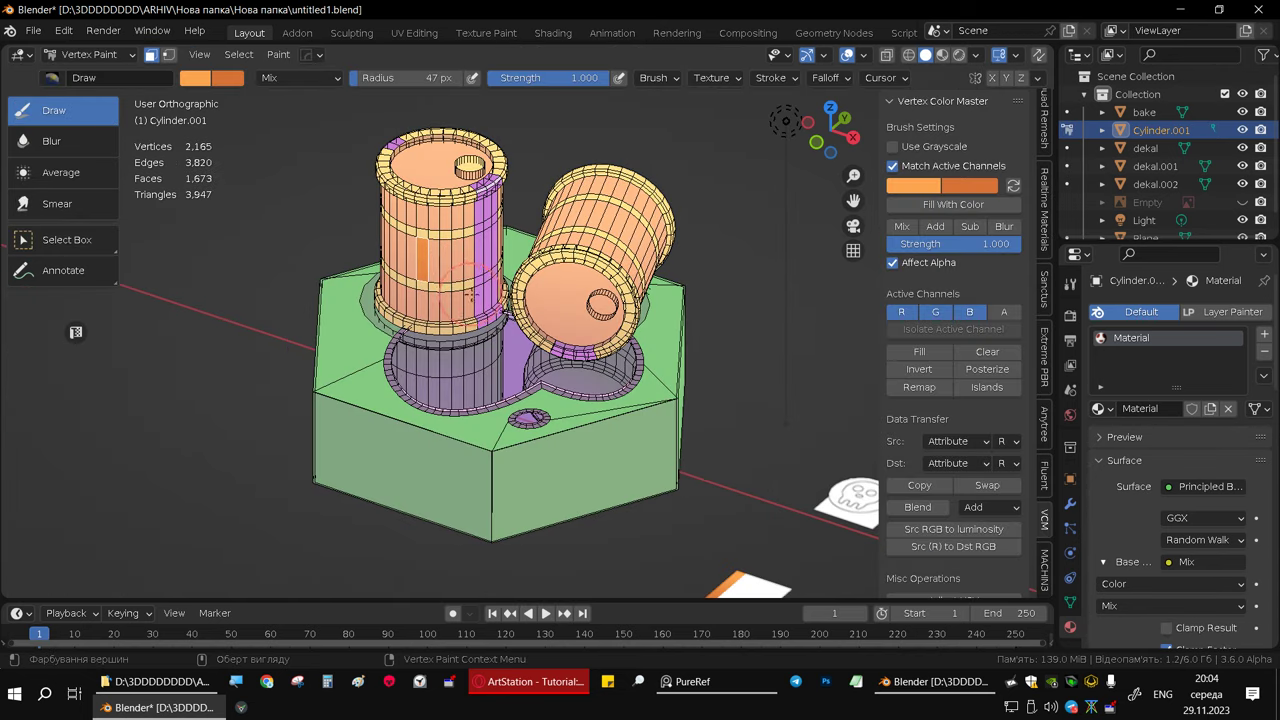
key(ctrl+Tab)
click(444, 293)
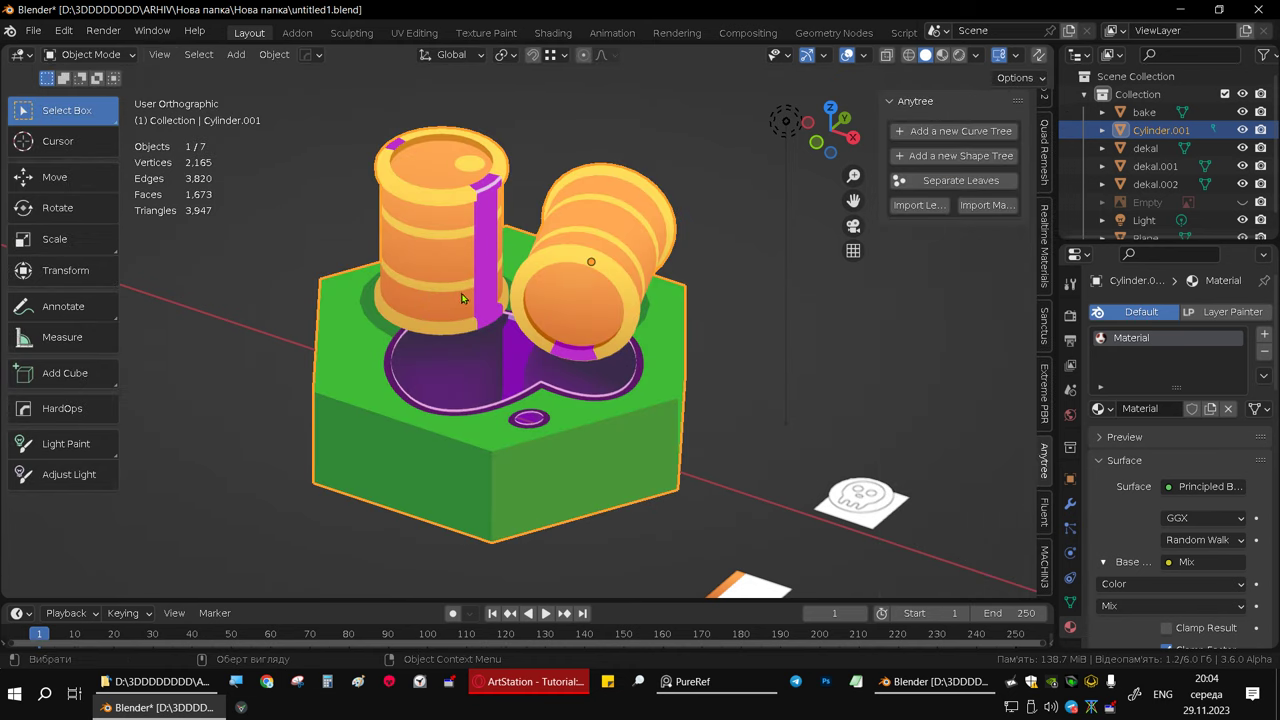
mouse_move(694, 458)
middle_down()
mouse_move(736, 415)
mouse_move(770, 525)
middle_up()
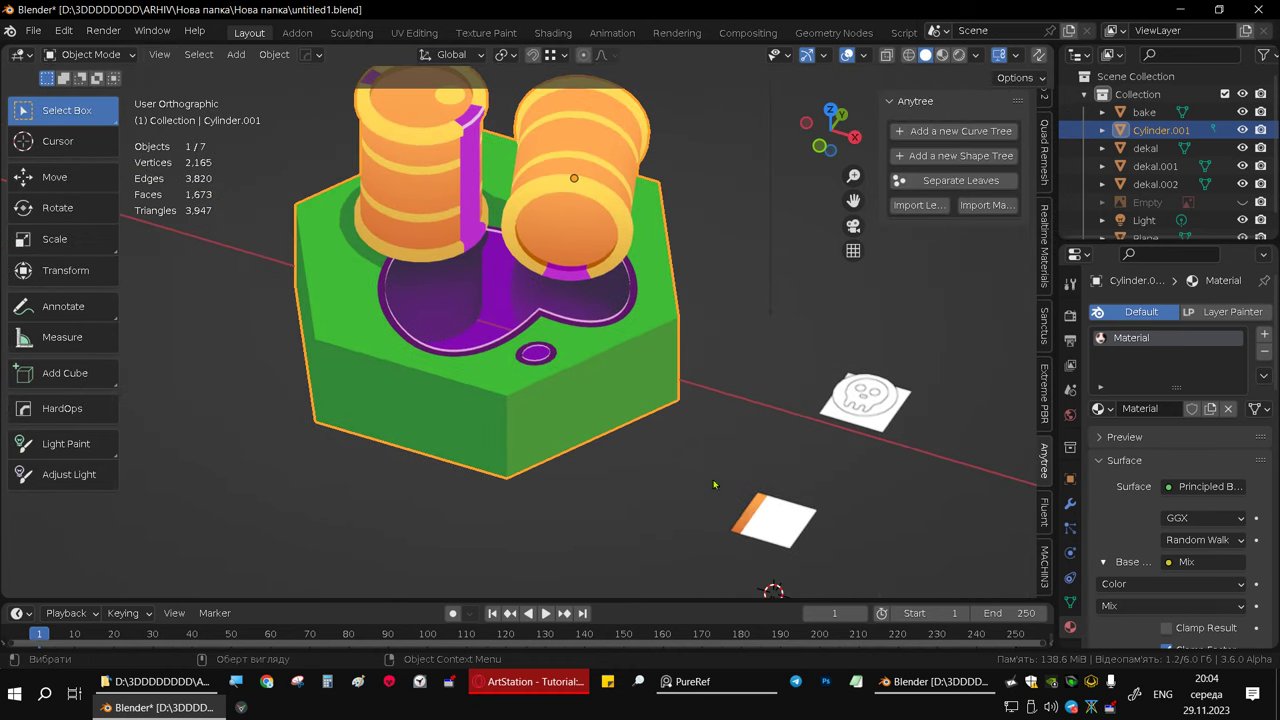
- Select the small atlas Plane and switch it to Vertex Paint mode
click(775, 528)
middle_drag(559, 281, 679, 438)
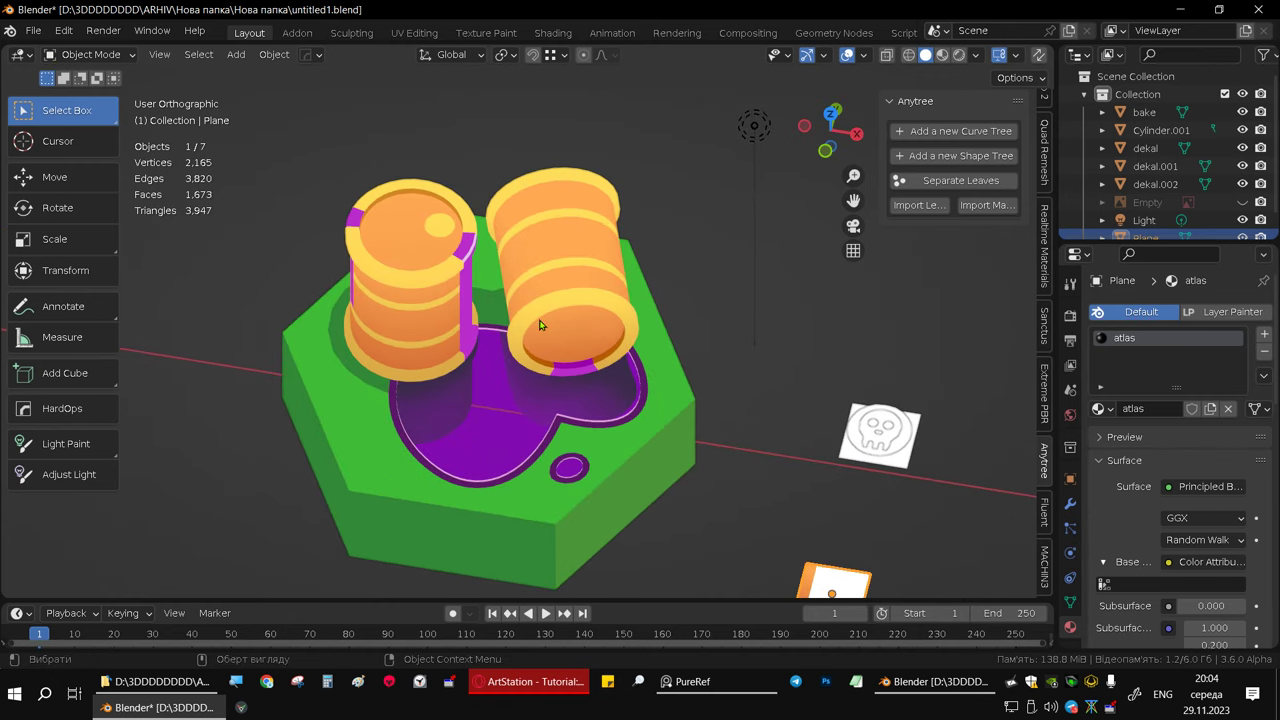
key(ctrl+Tab)
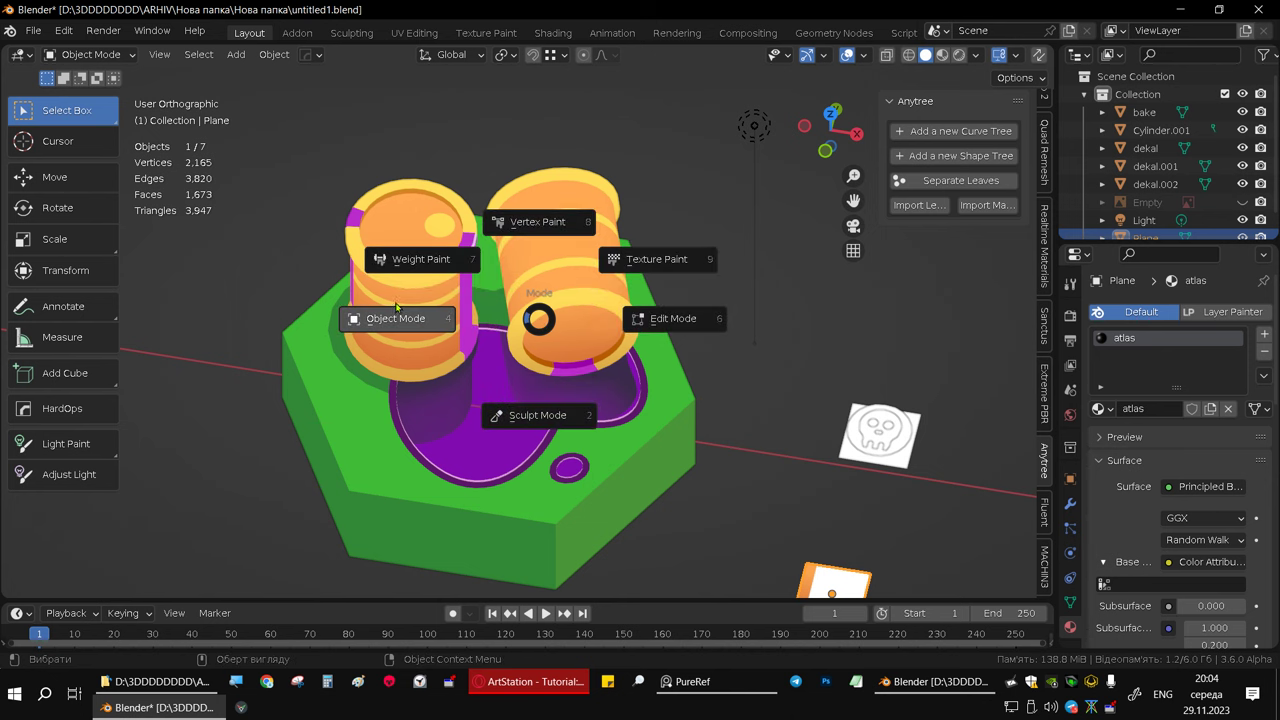
click(543, 224)
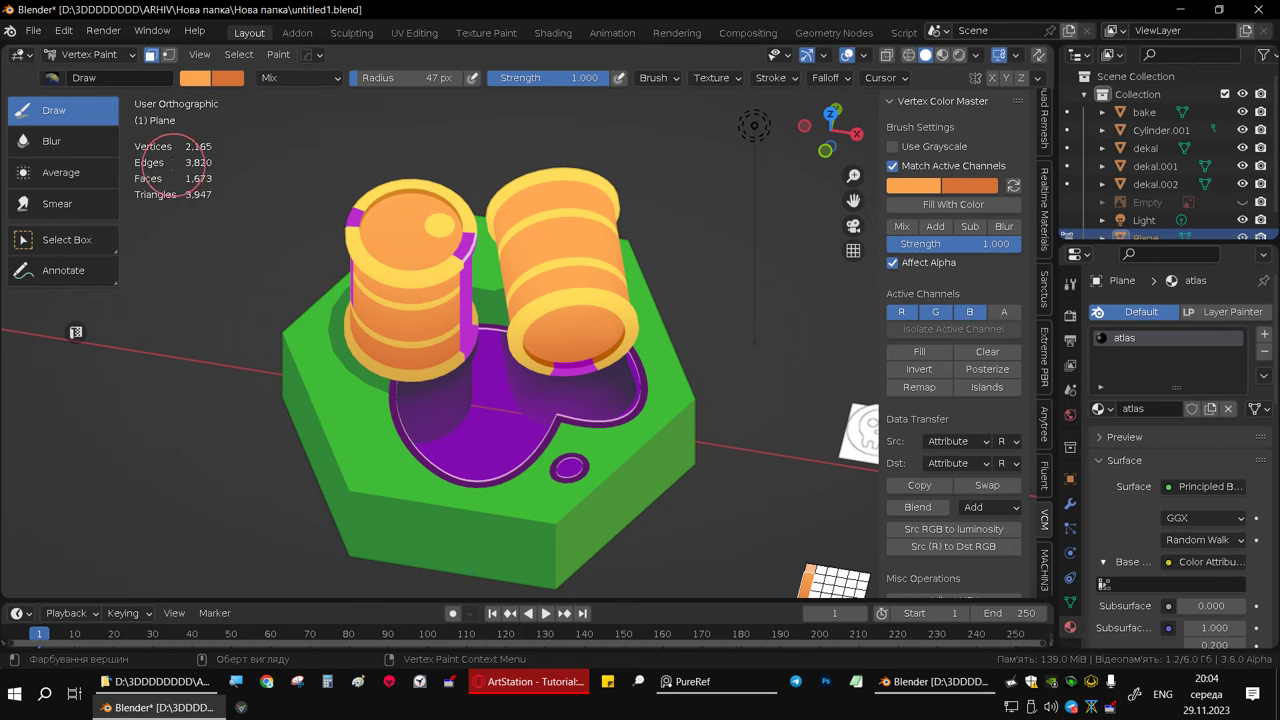
- Use box selection on the plane's faces and turn face-selection masking back on
click(90, 248)
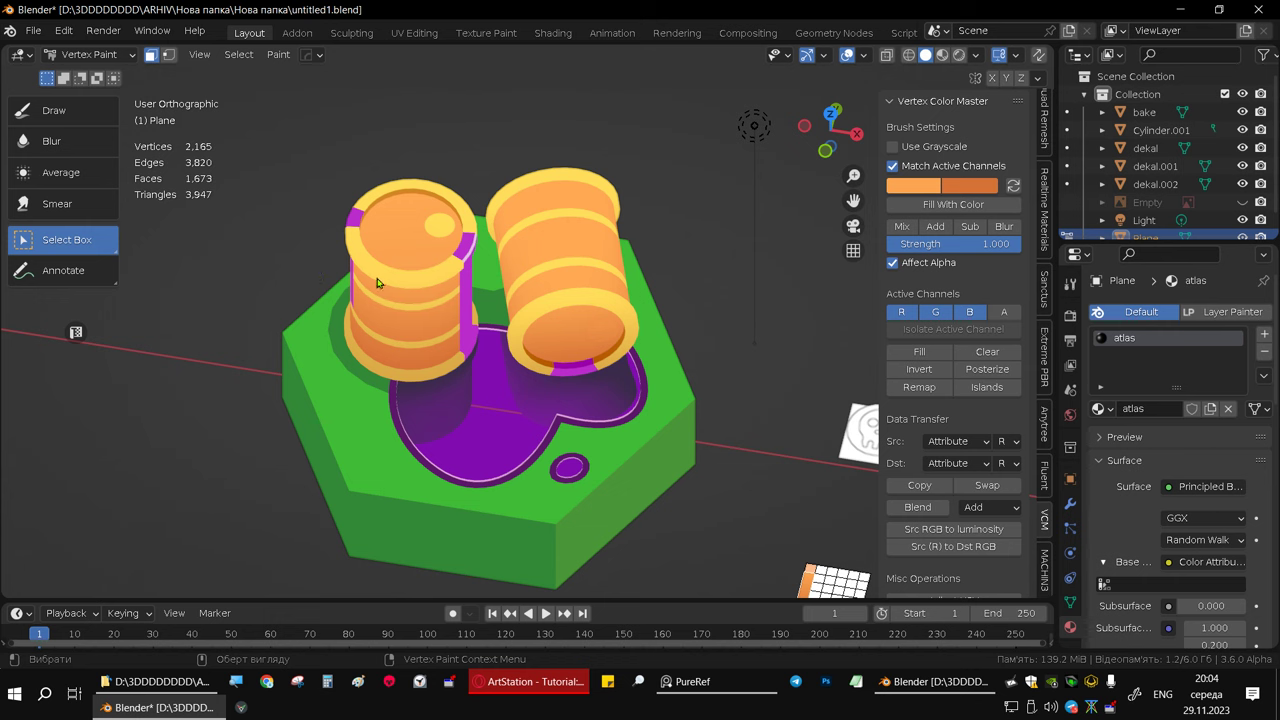
shift+middle_drag(527, 312, 487, 254)
key(Tab)
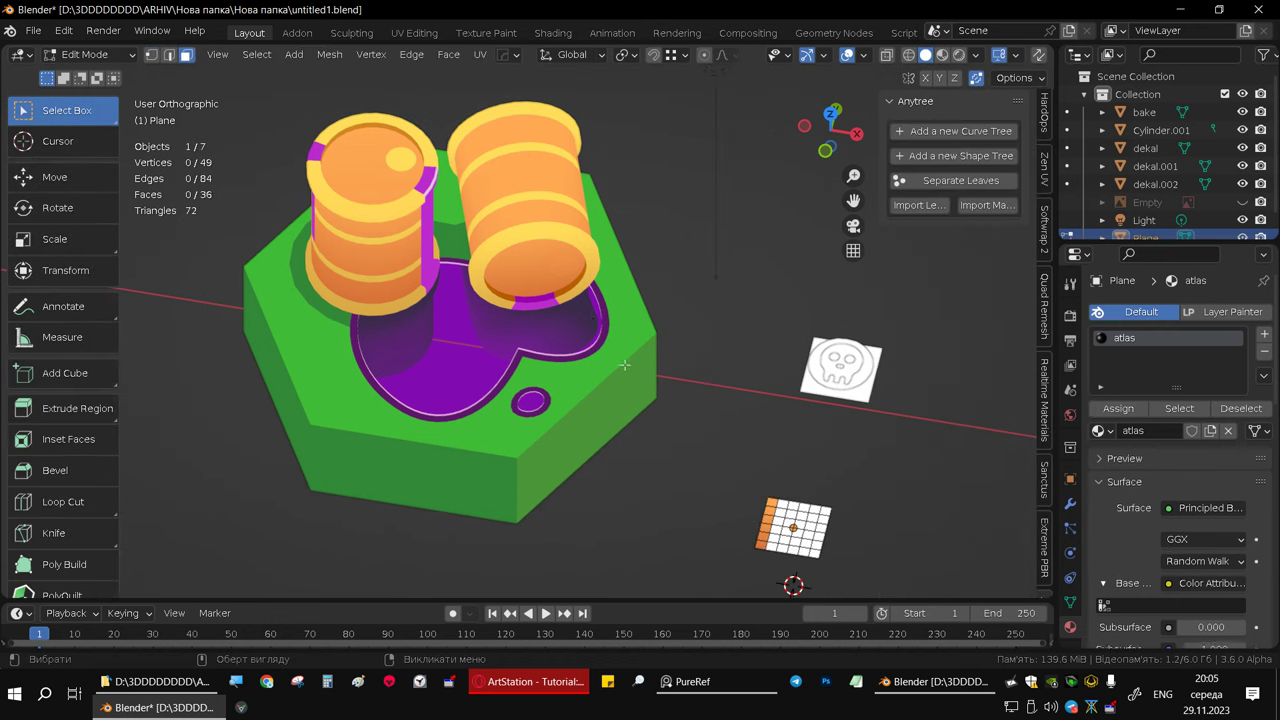
key(Tab)
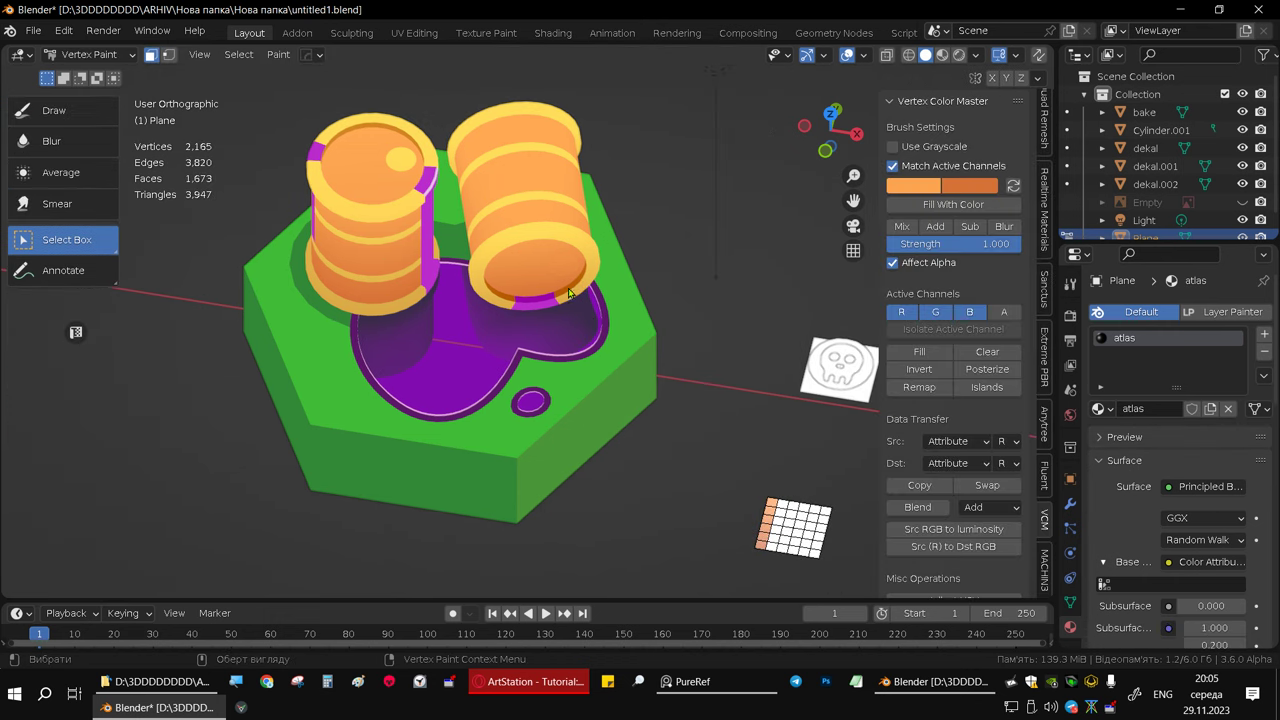
drag(575, 420, 352, 262)
drag(772, 494, 822, 537)
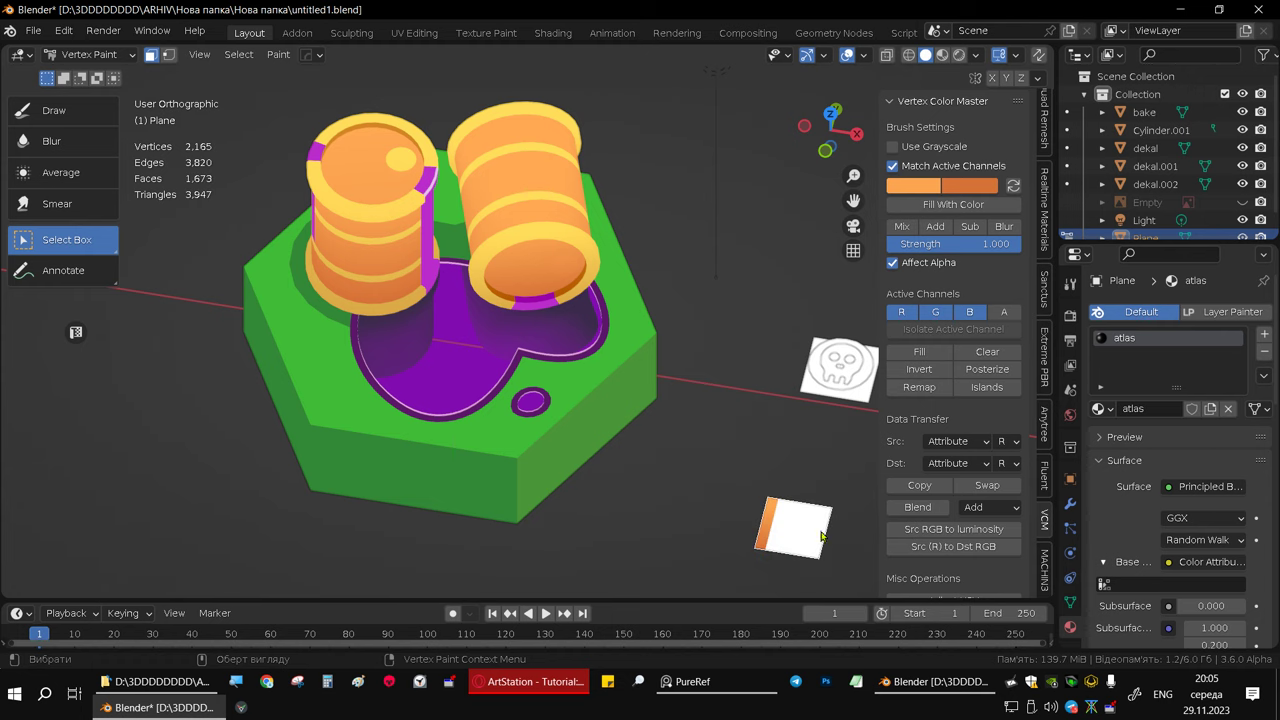
click(152, 55)
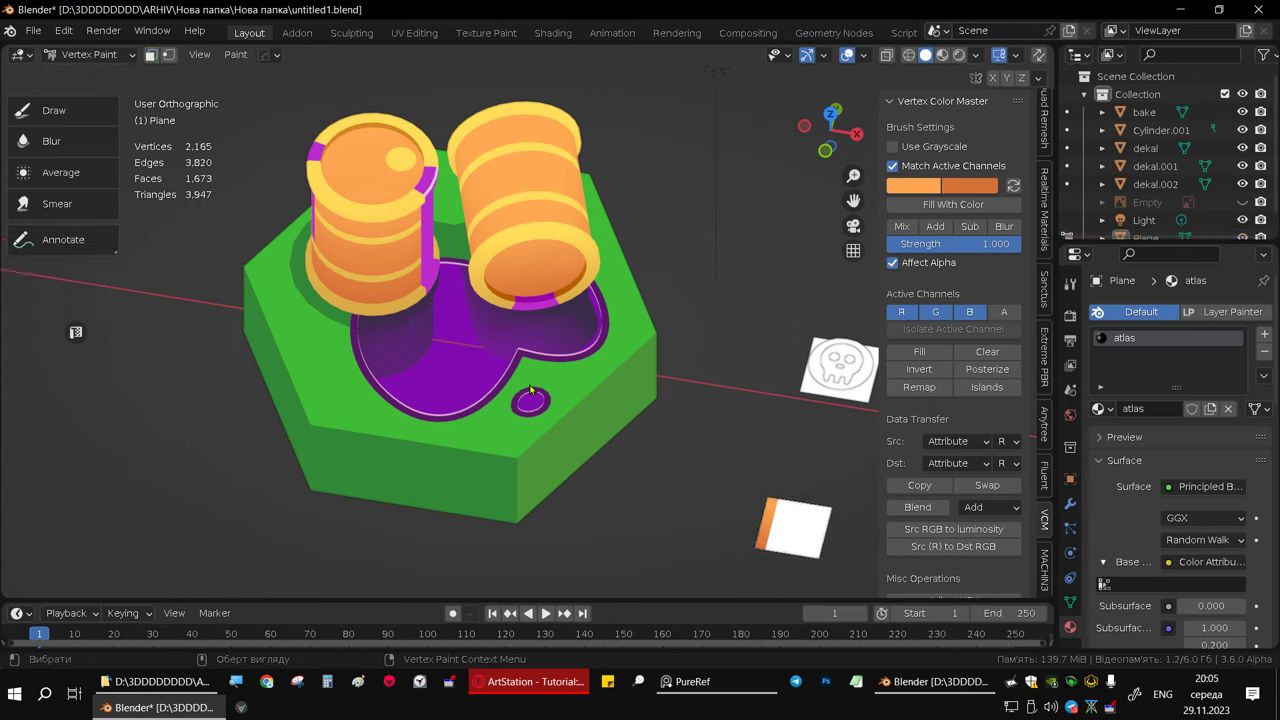
key(Tab)
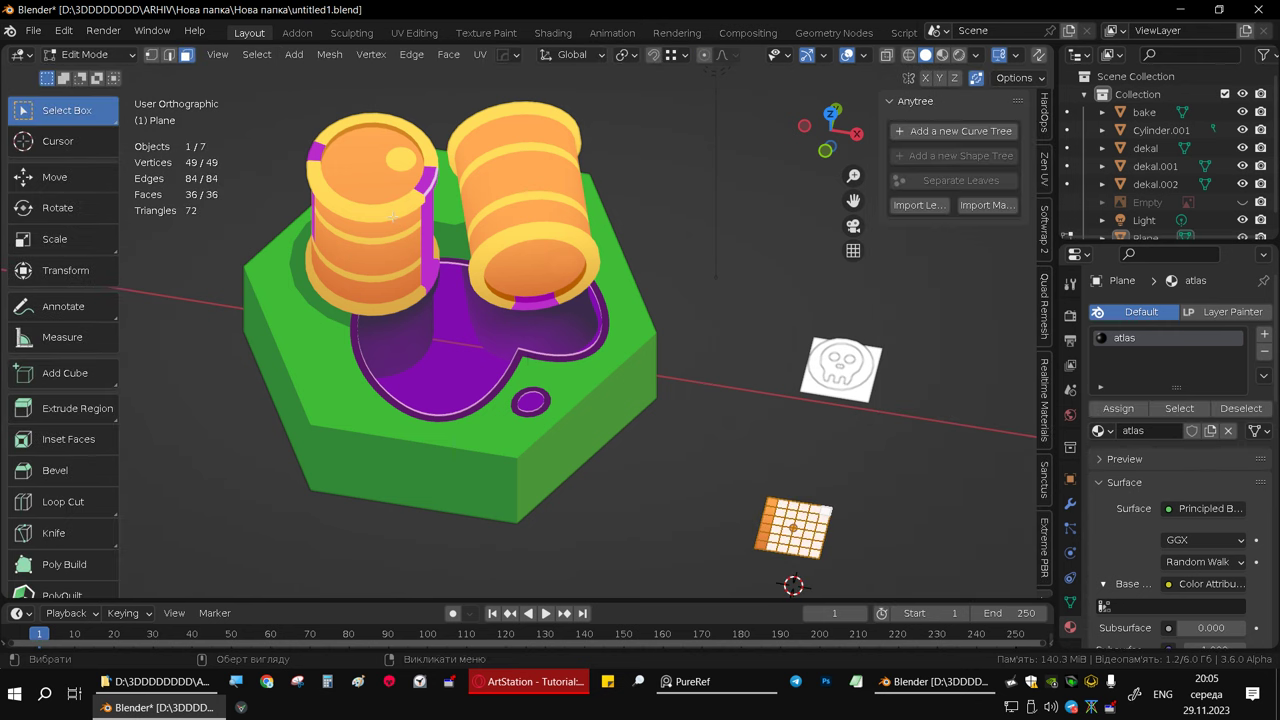
key(Tab)
key(Tab)
key(Tab)
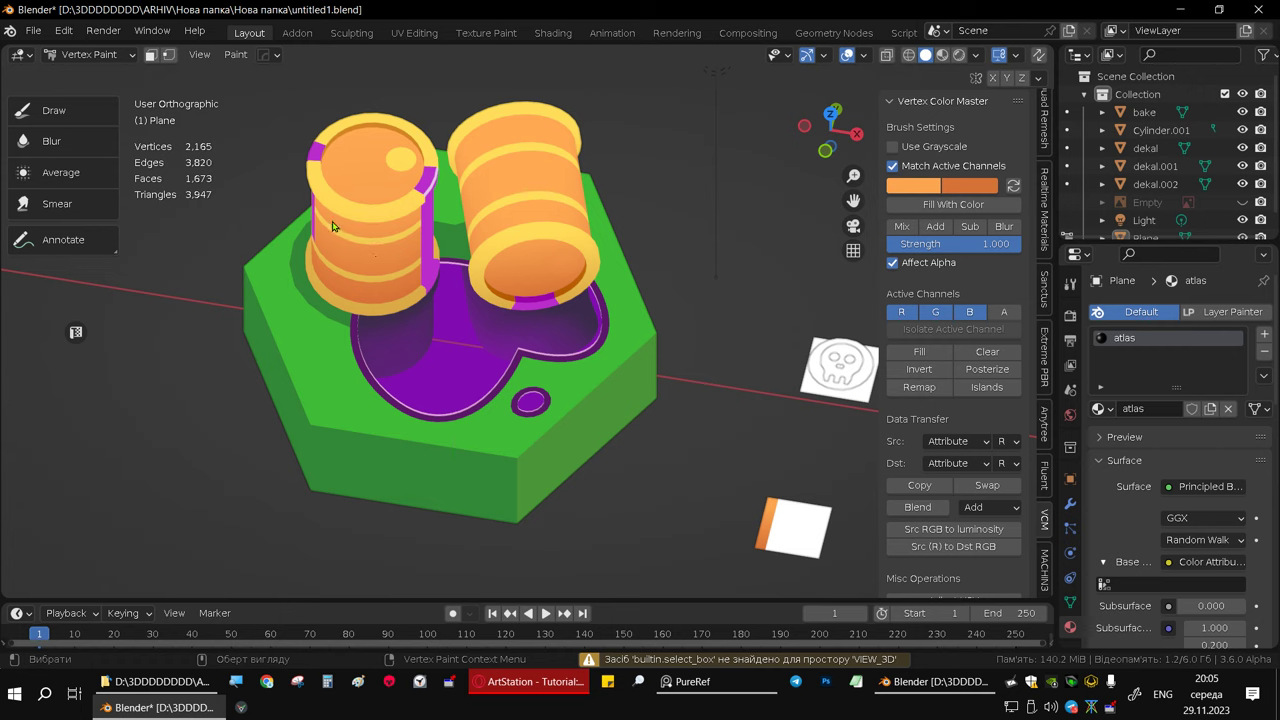
click(149, 55)
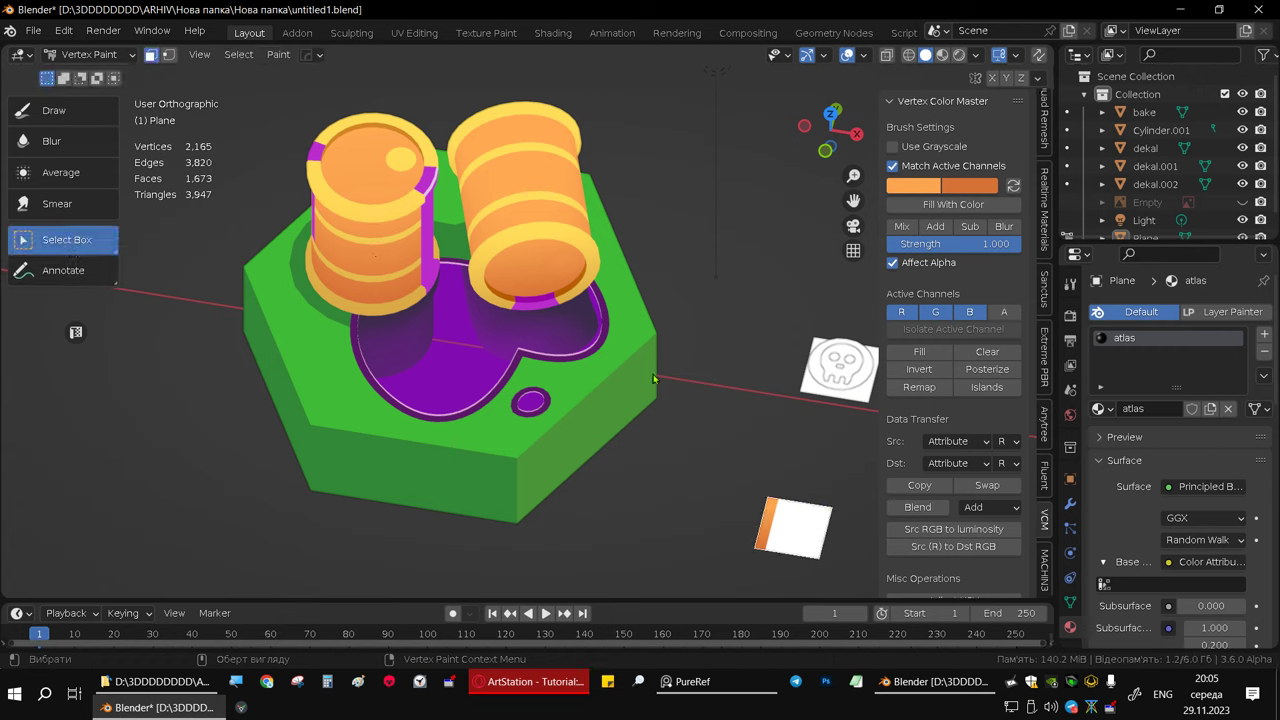
- Toggle through Edit Mode back to Vertex Paint and reframe the plane
middle_drag(437, 205, 578, 393)
key(Tab)
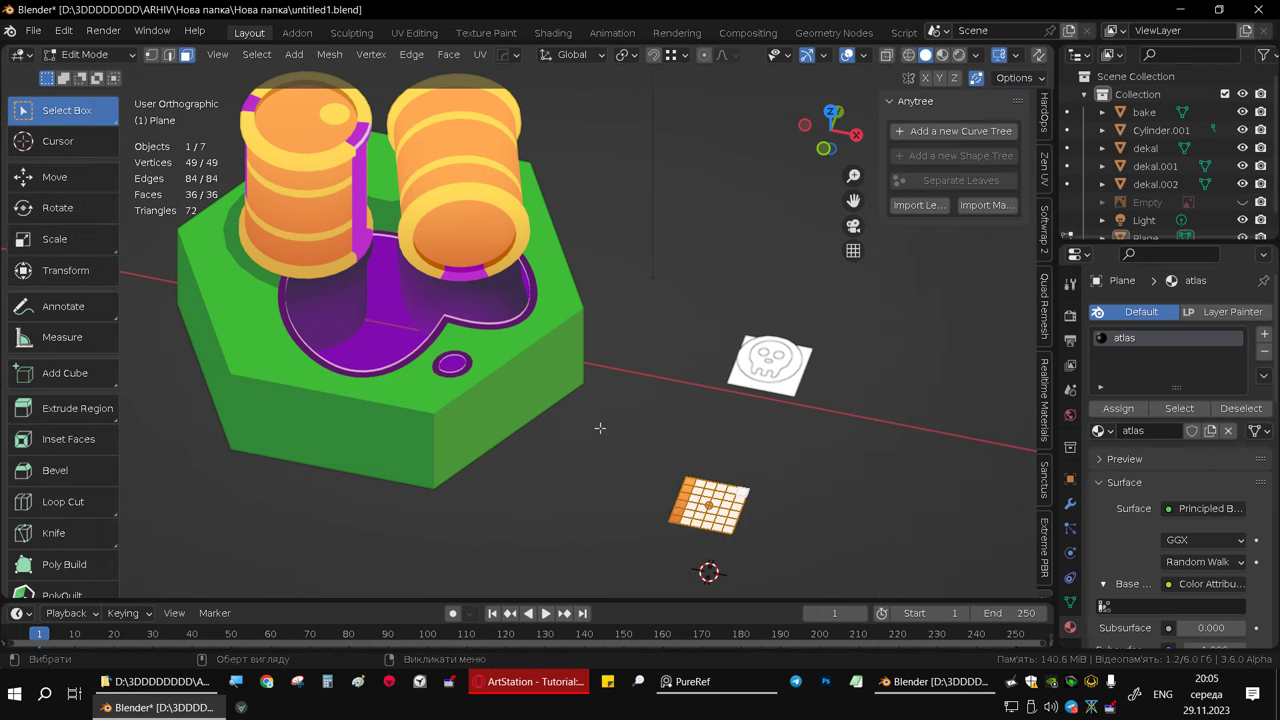
key(Tab)
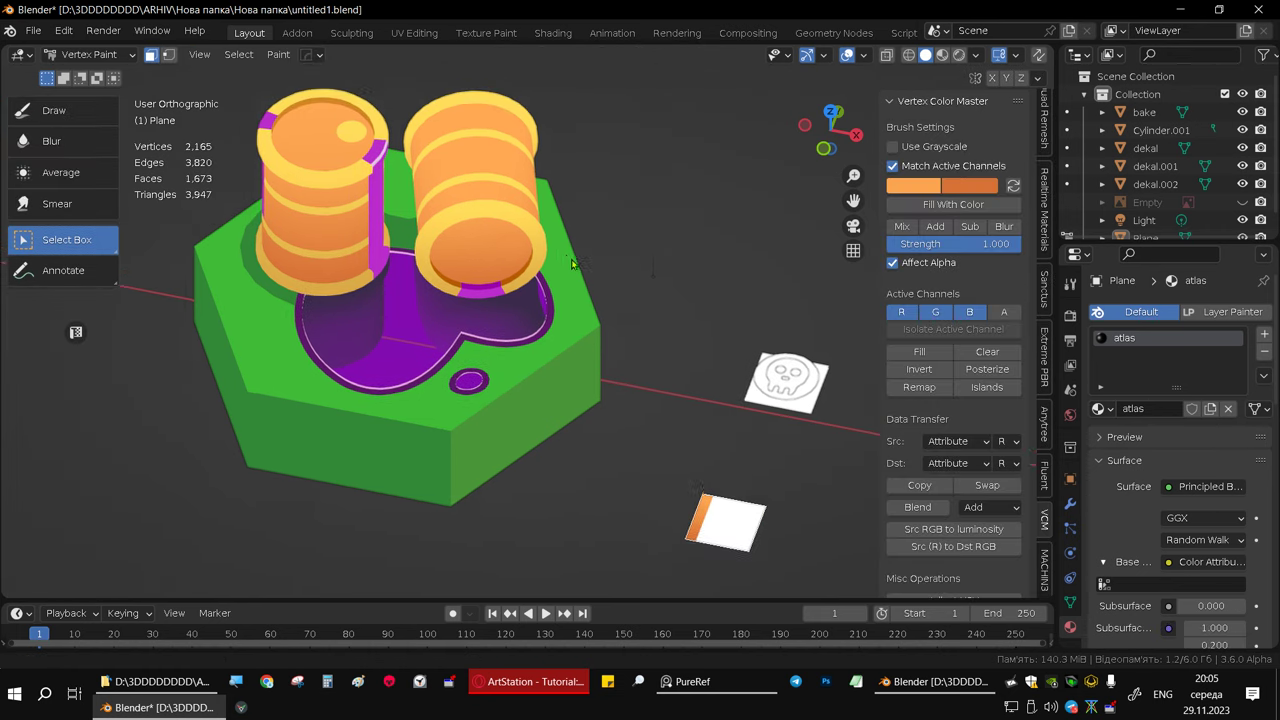
middle_drag(540, 201, 700, 240)
mouse_move(511, 303)
middle_down()
mouse_move(534, 289)
mouse_move(520, 297)
mouse_move(440, 258)
mouse_move(540, 357)
mouse_move(489, 284)
middle_up()
scroll(491, 306, up, 1)
scroll(491, 306, up, 2)
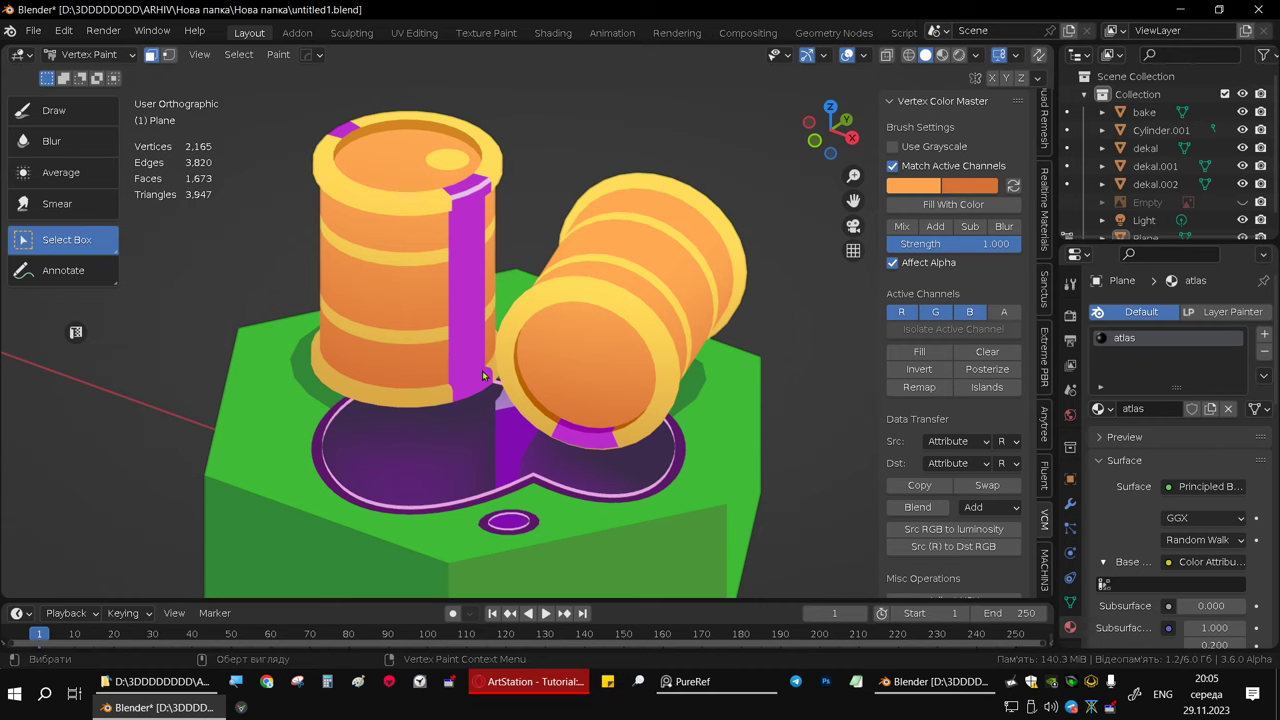
- Eyedrop magenta as the primary colour and purple as secondary, darkening its Value to about 0.635
click(914, 188)
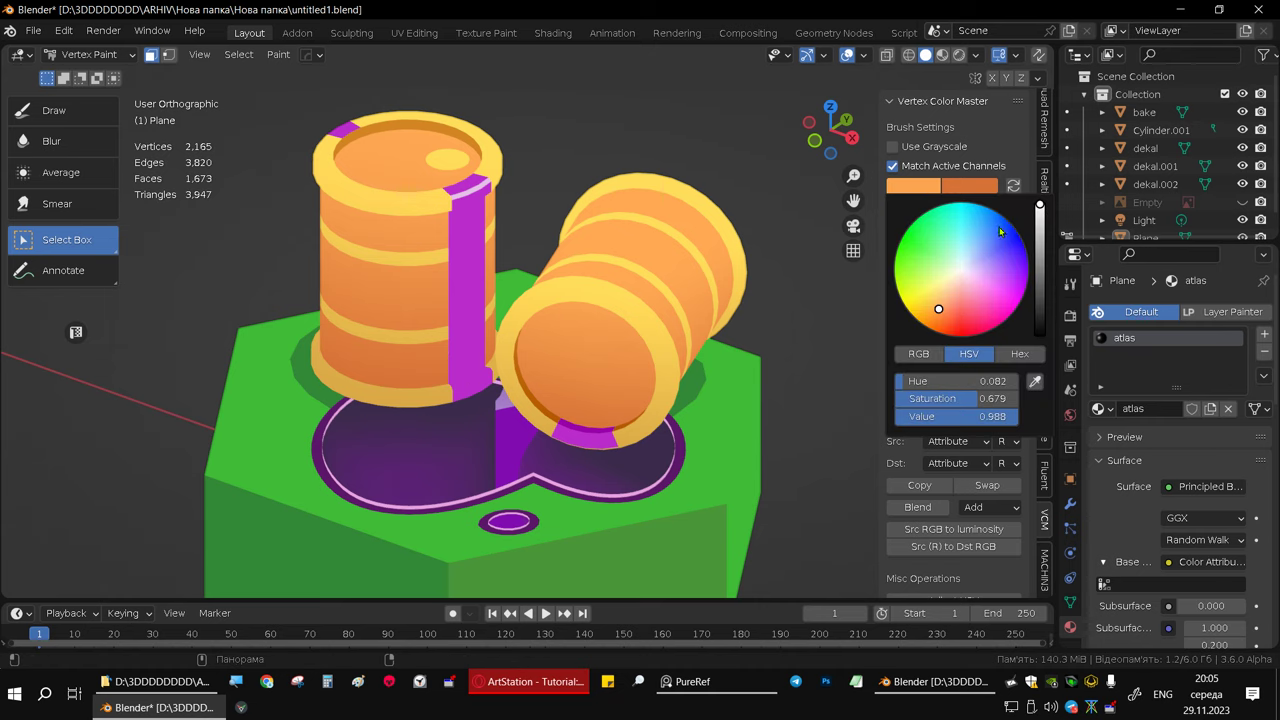
click(1035, 382)
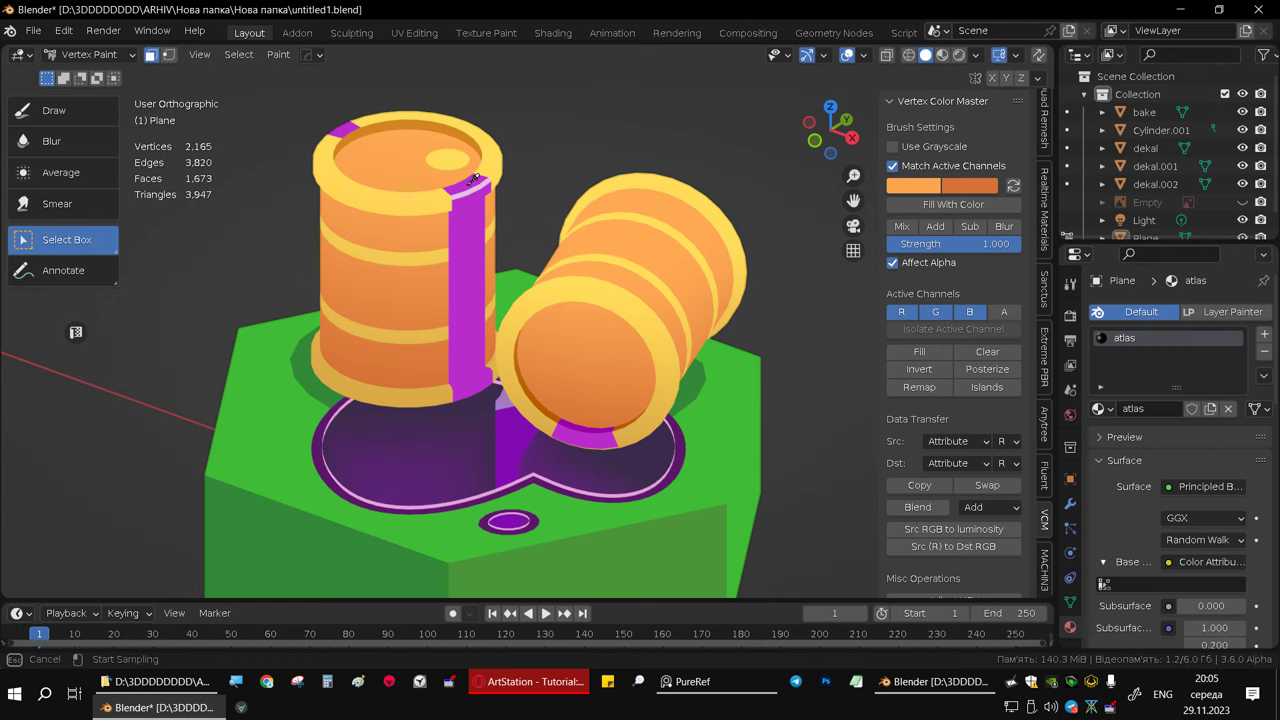
click(475, 179)
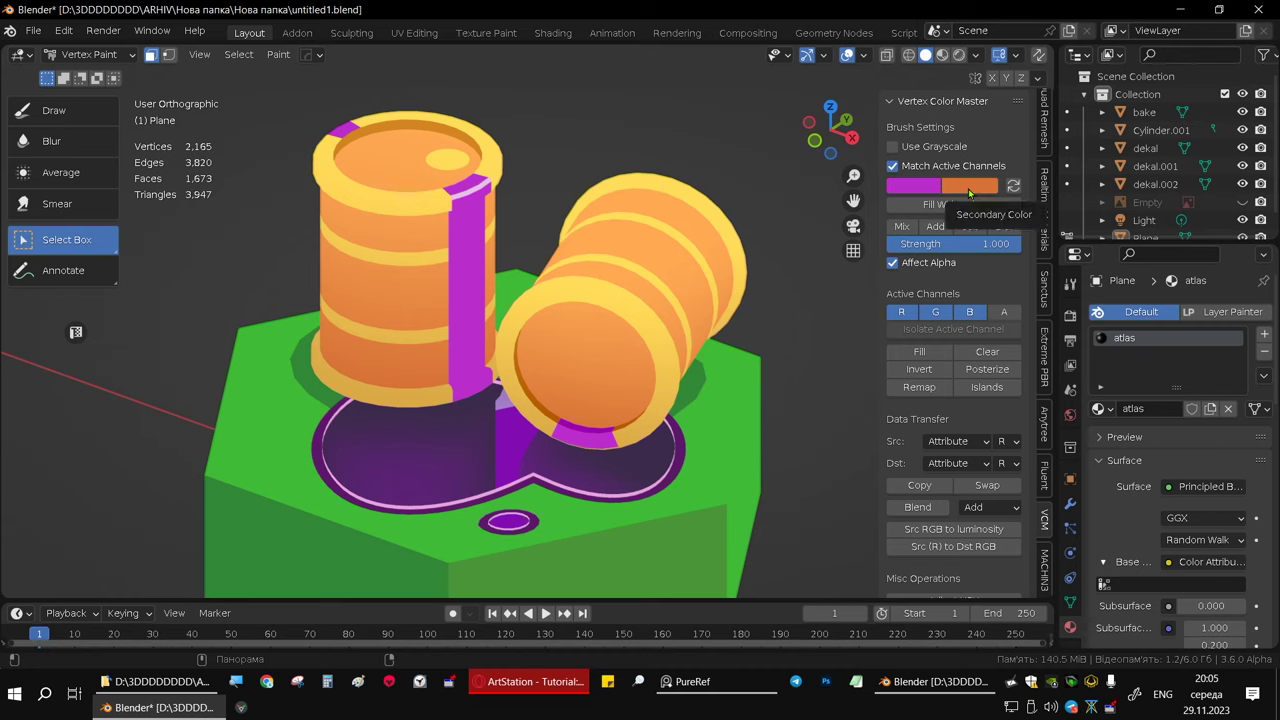
click(968, 188)
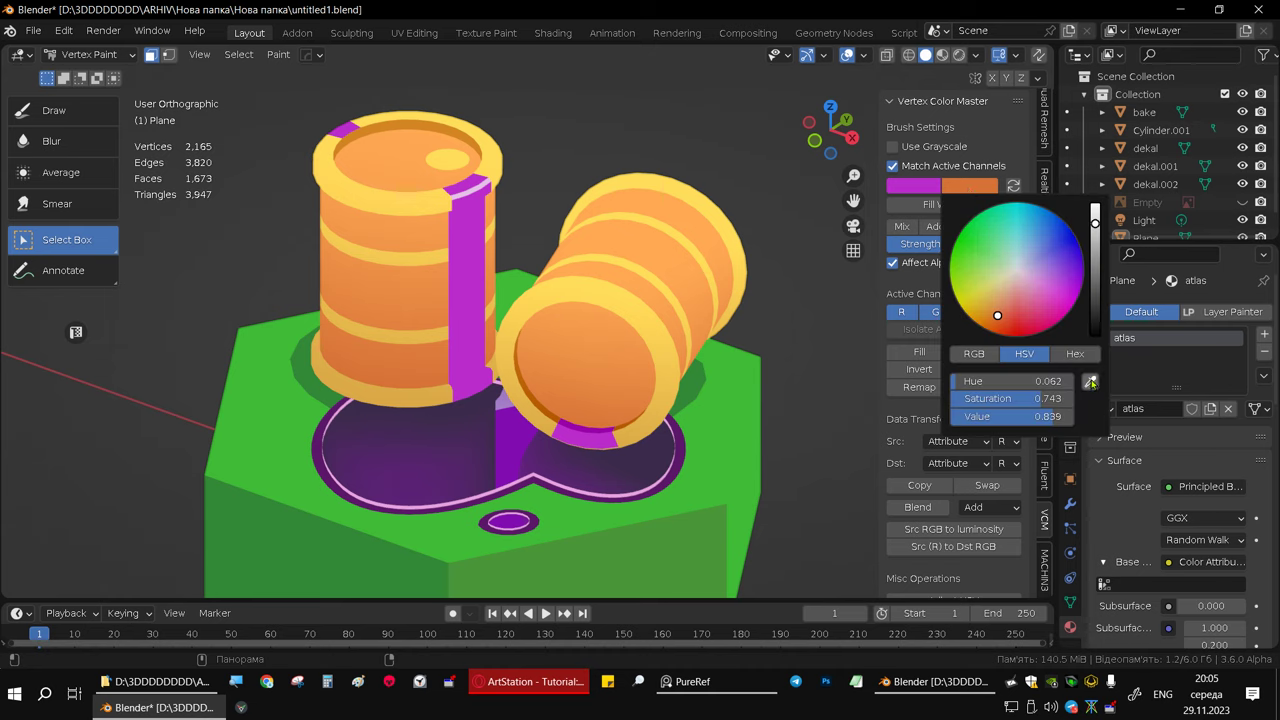
click(1090, 381)
click(477, 177)
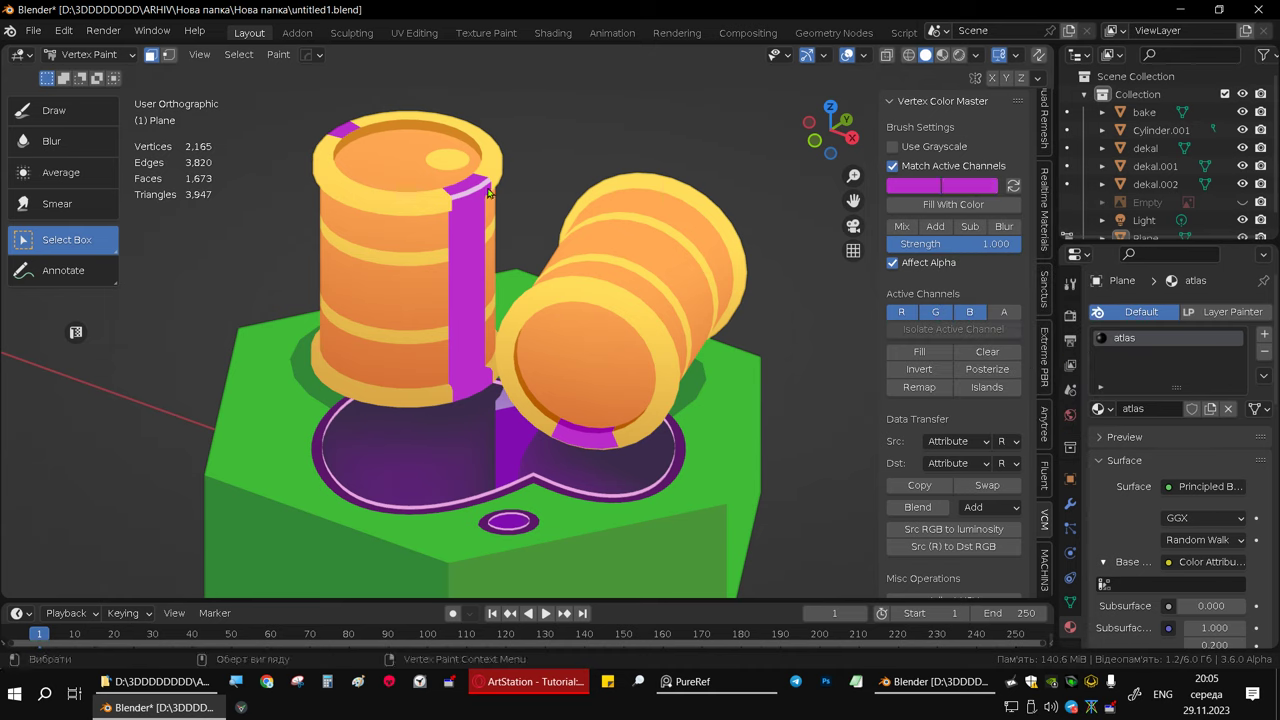
click(969, 188)
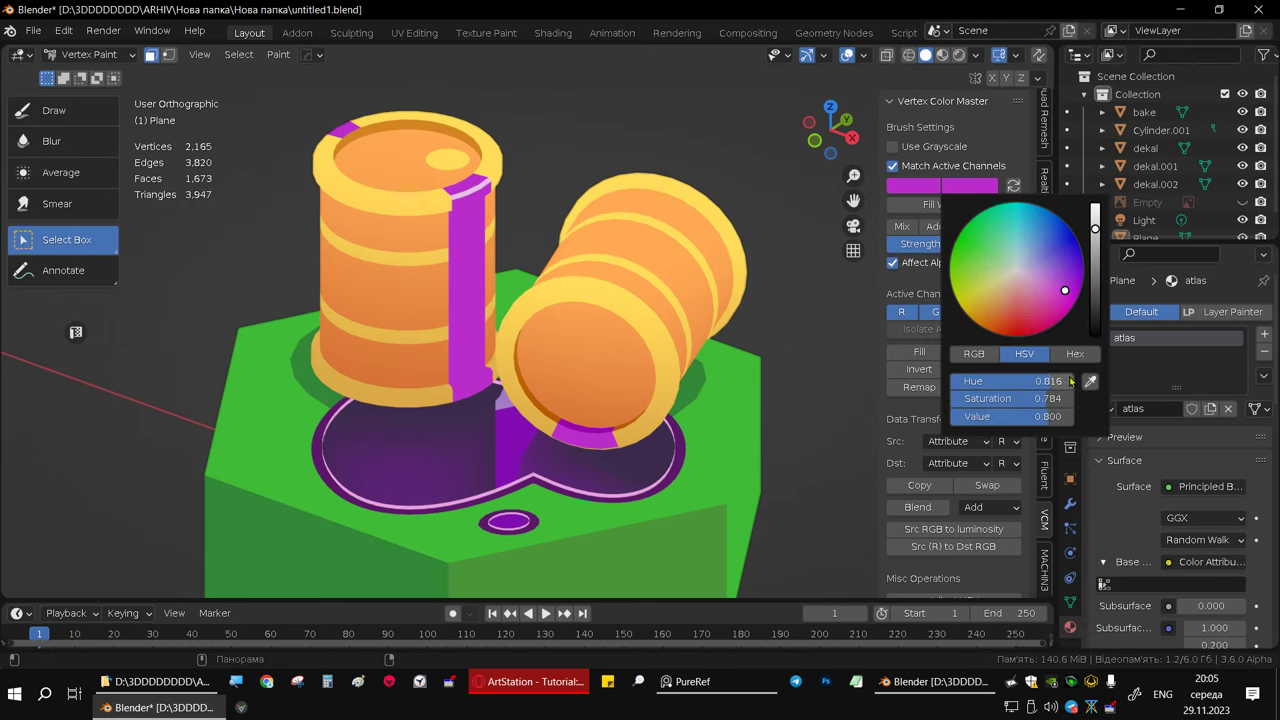
drag(1032, 419, 1012, 419)
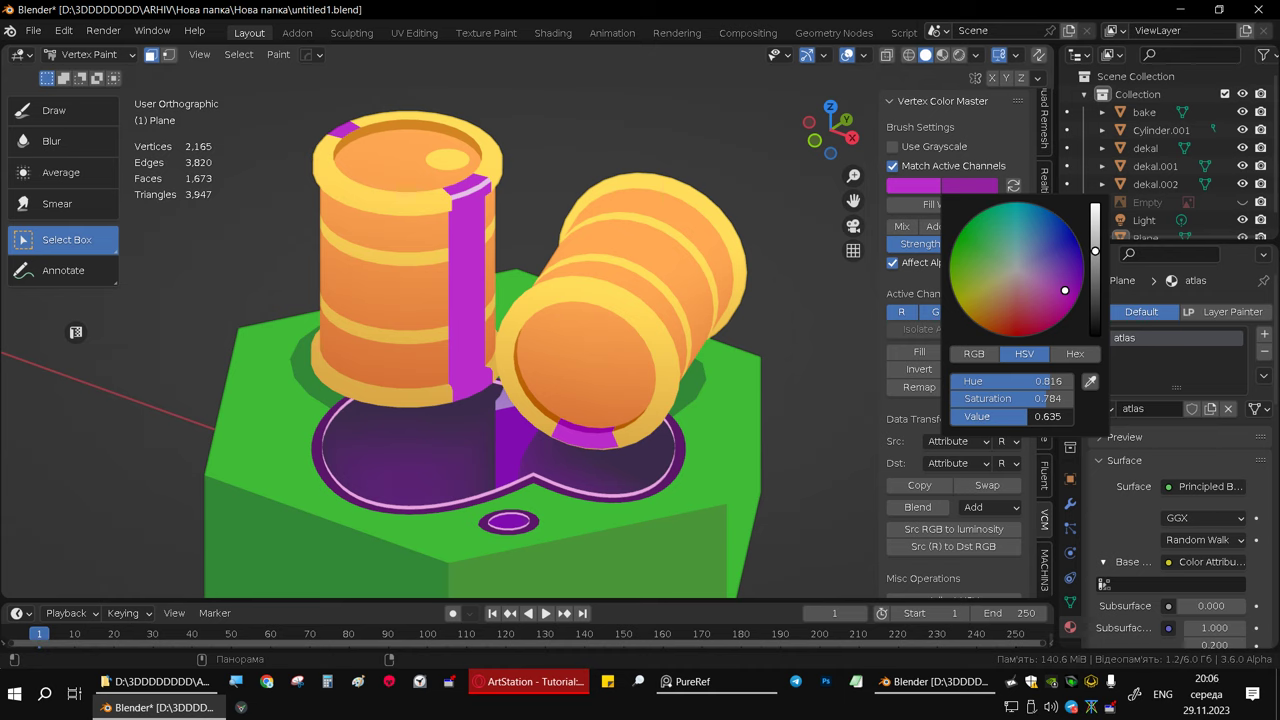
drag(1027, 416, 1025, 416)
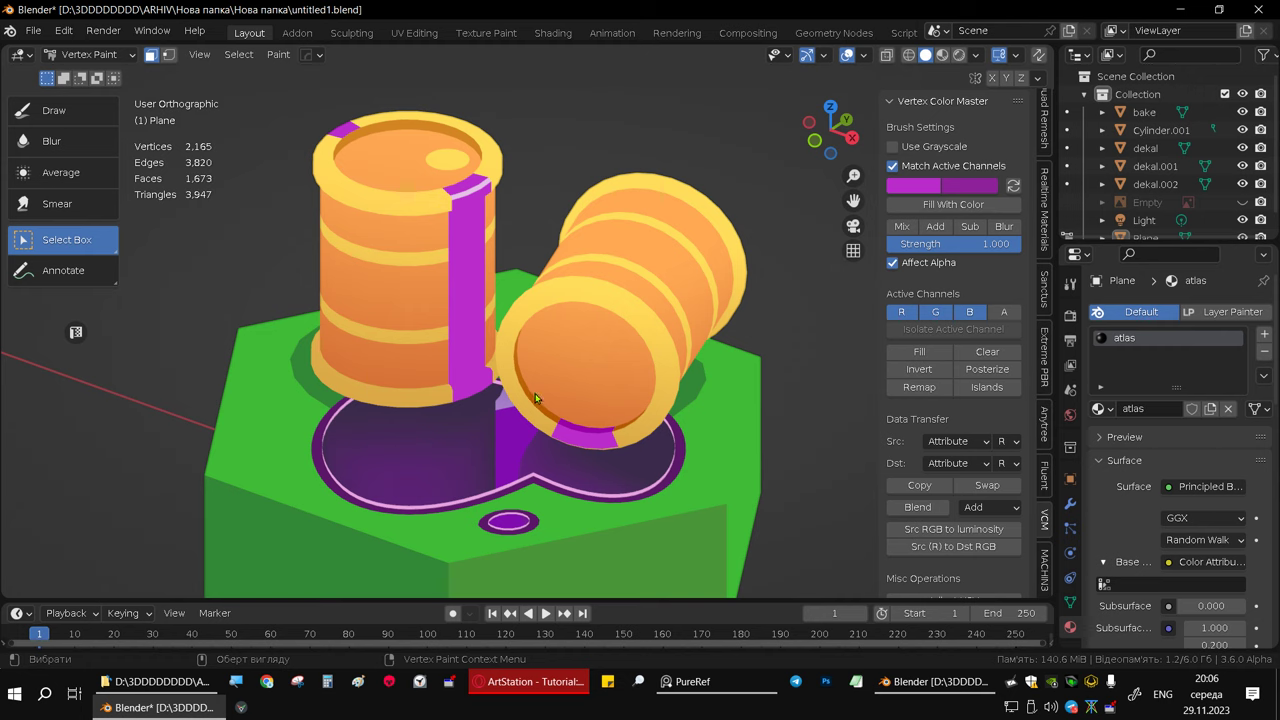
- Resample the secondary brush colour from the model's painted purple
scroll(535, 398, up, 1)
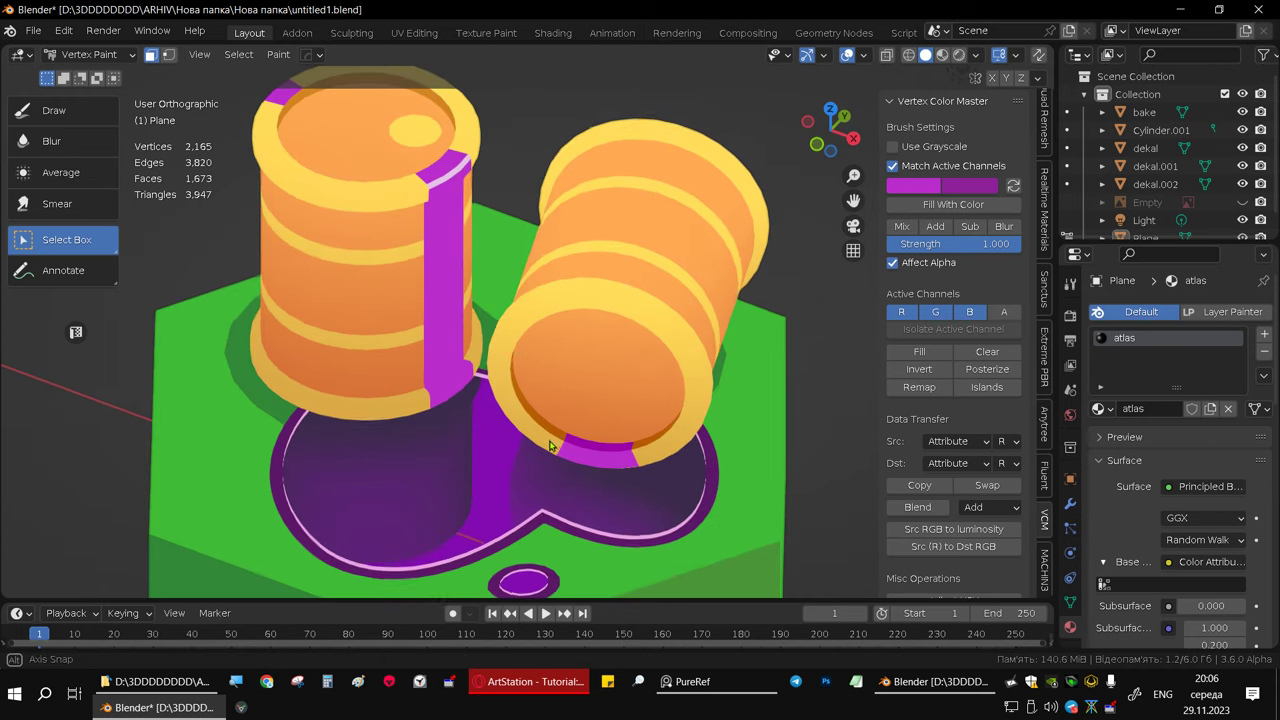
middle_drag(535, 398, 544, 453)
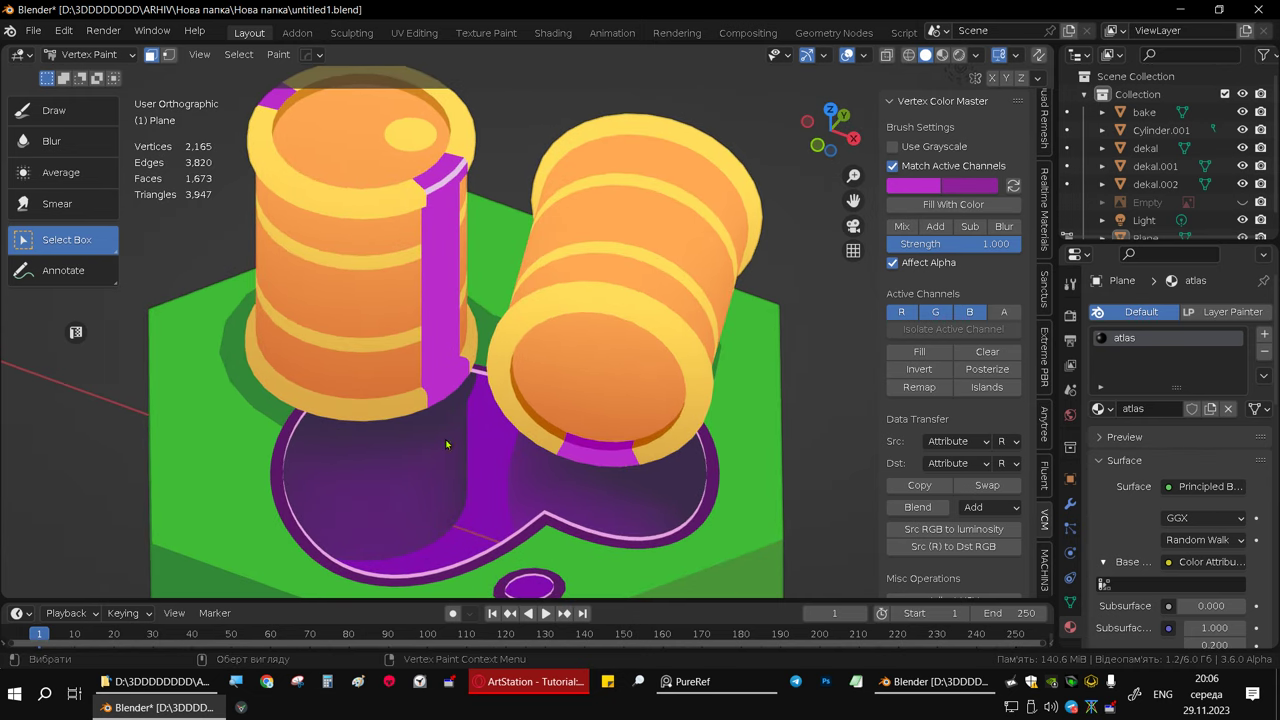
click(966, 187)
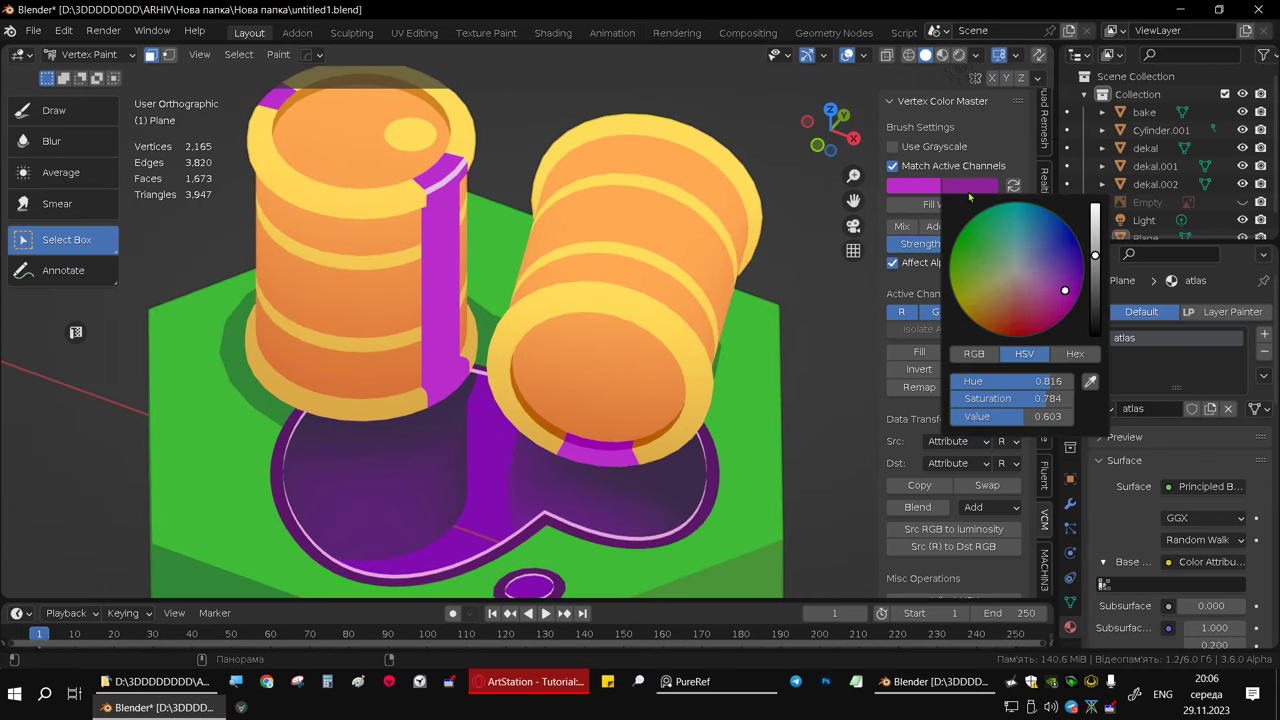
click(1089, 383)
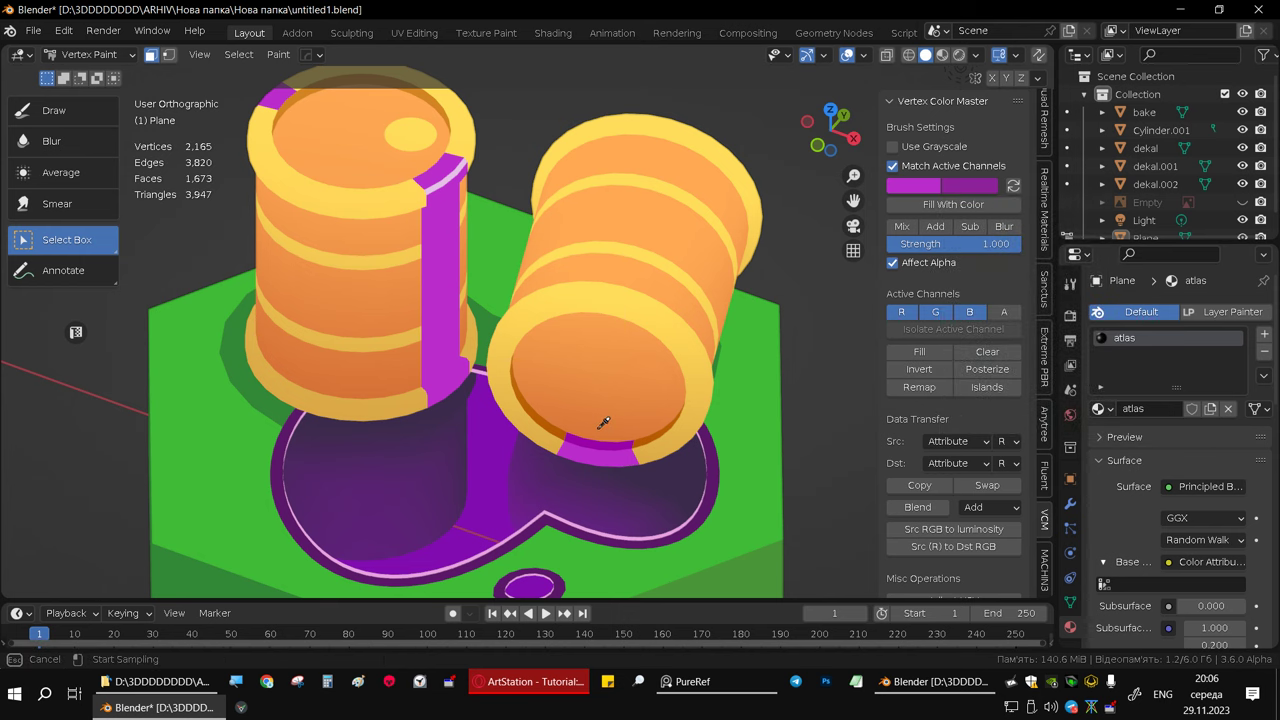
click(488, 434)
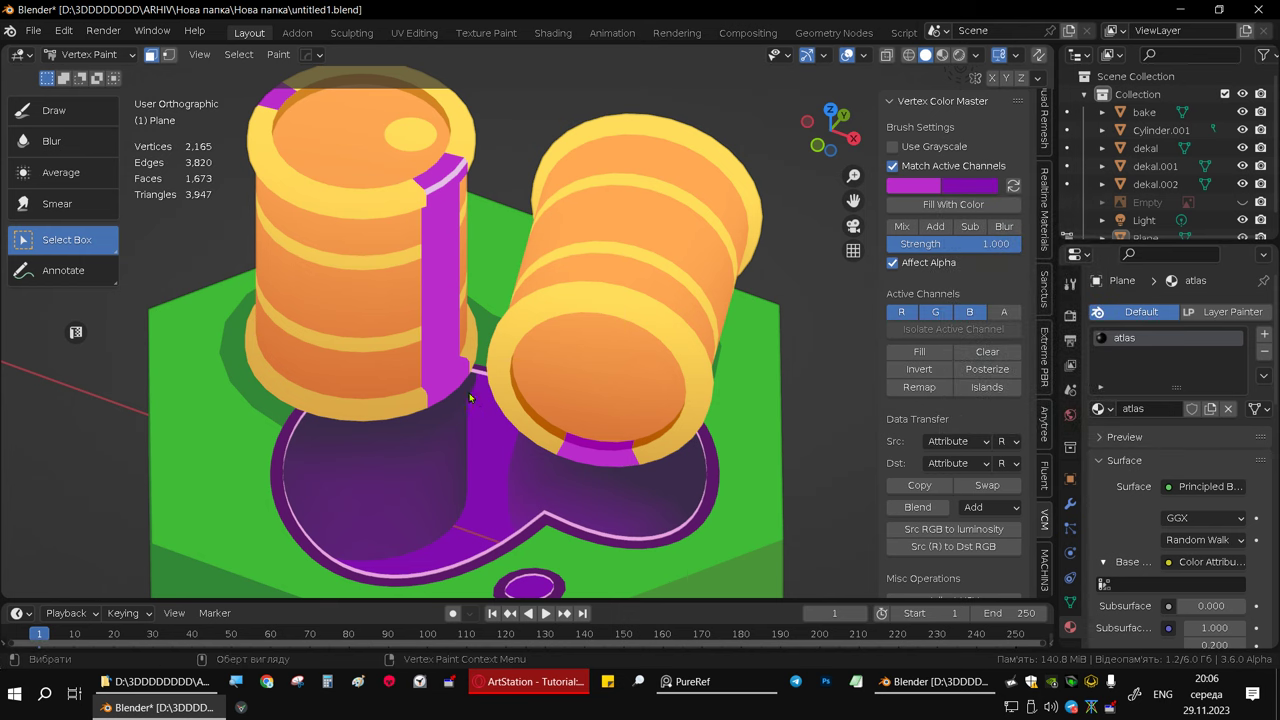
mouse_move(470, 398)
middle_down()
mouse_move(451, 346)
mouse_move(480, 517)
mouse_move(487, 425)
mouse_move(496, 435)
middle_up()
- Zoom onto the grid plane, show its cell edges, and select the top second-column face
scroll(572, 298, down, 3)
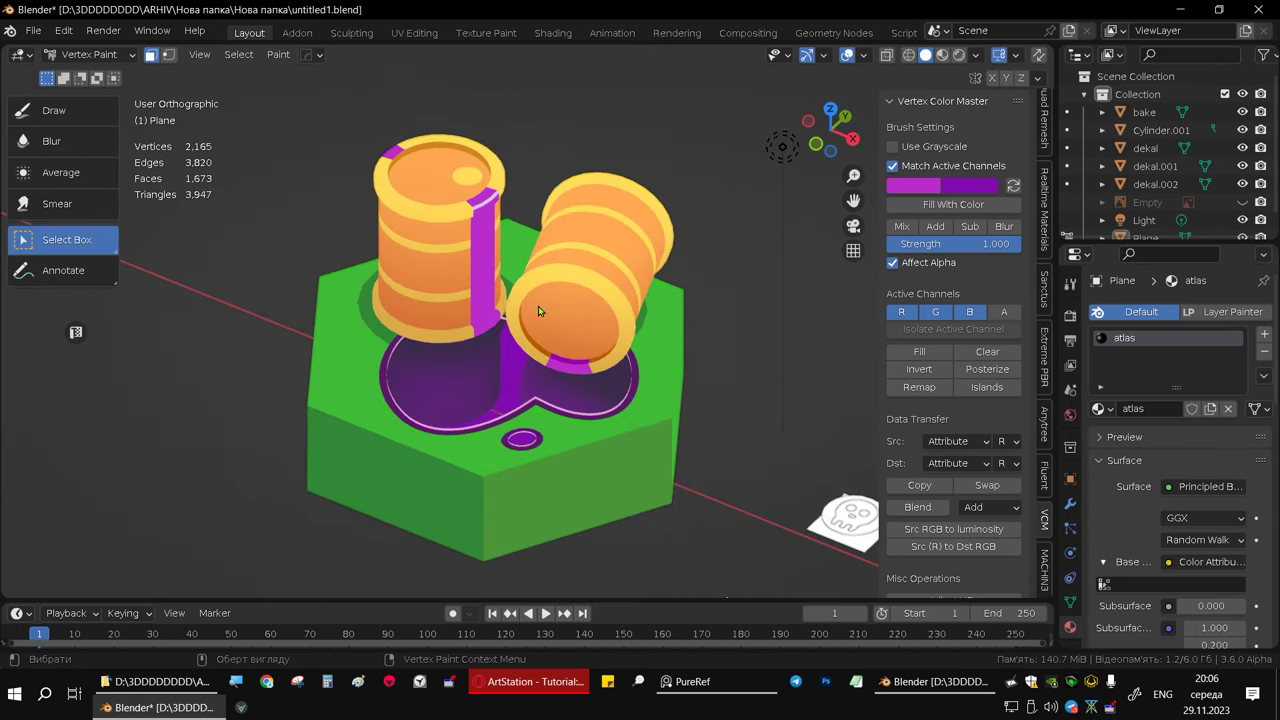
shift+middle_drag(537, 306, 583, 495)
key(super)
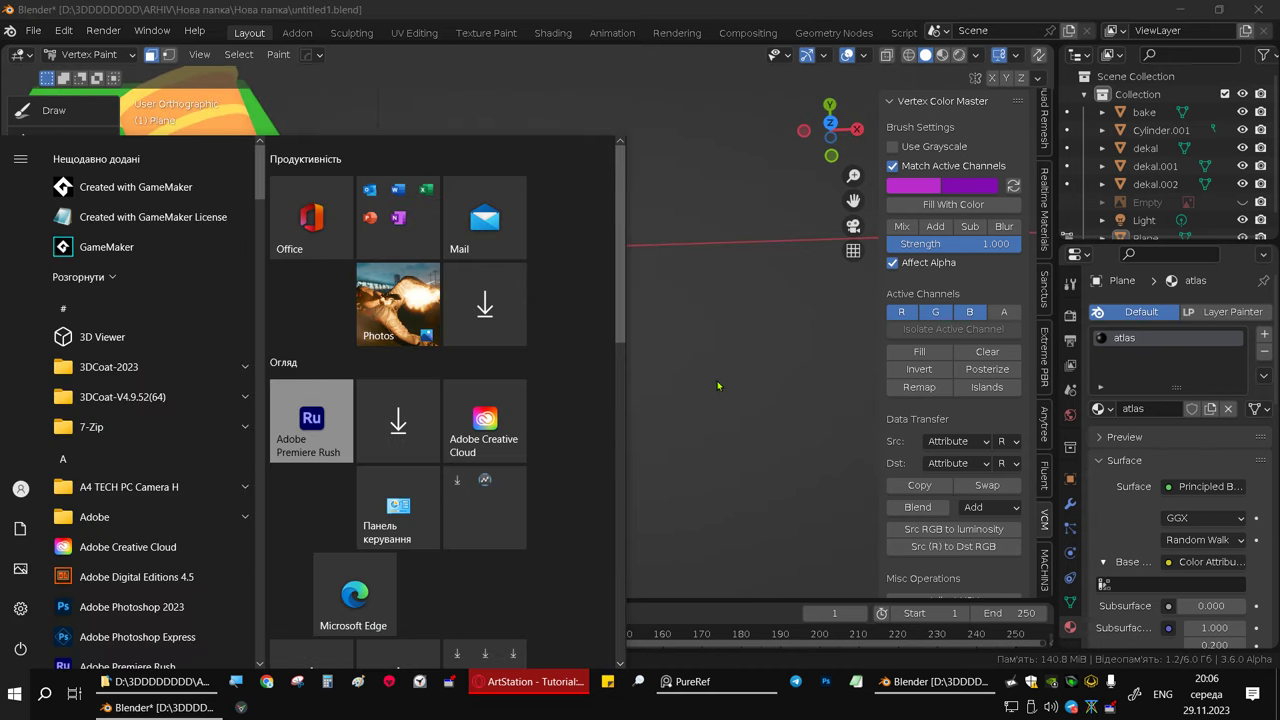
click(776, 247)
scroll(520, 390, up, 7)
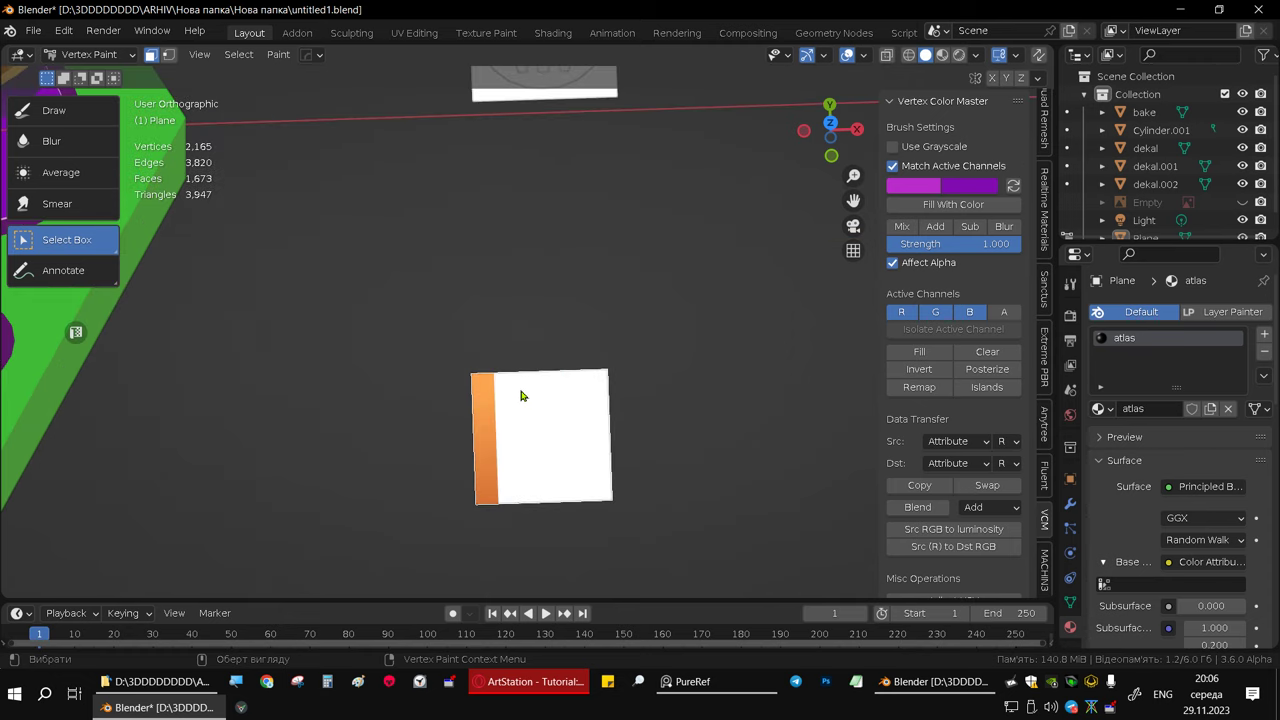
scroll(524, 429, up, 4)
key(a)
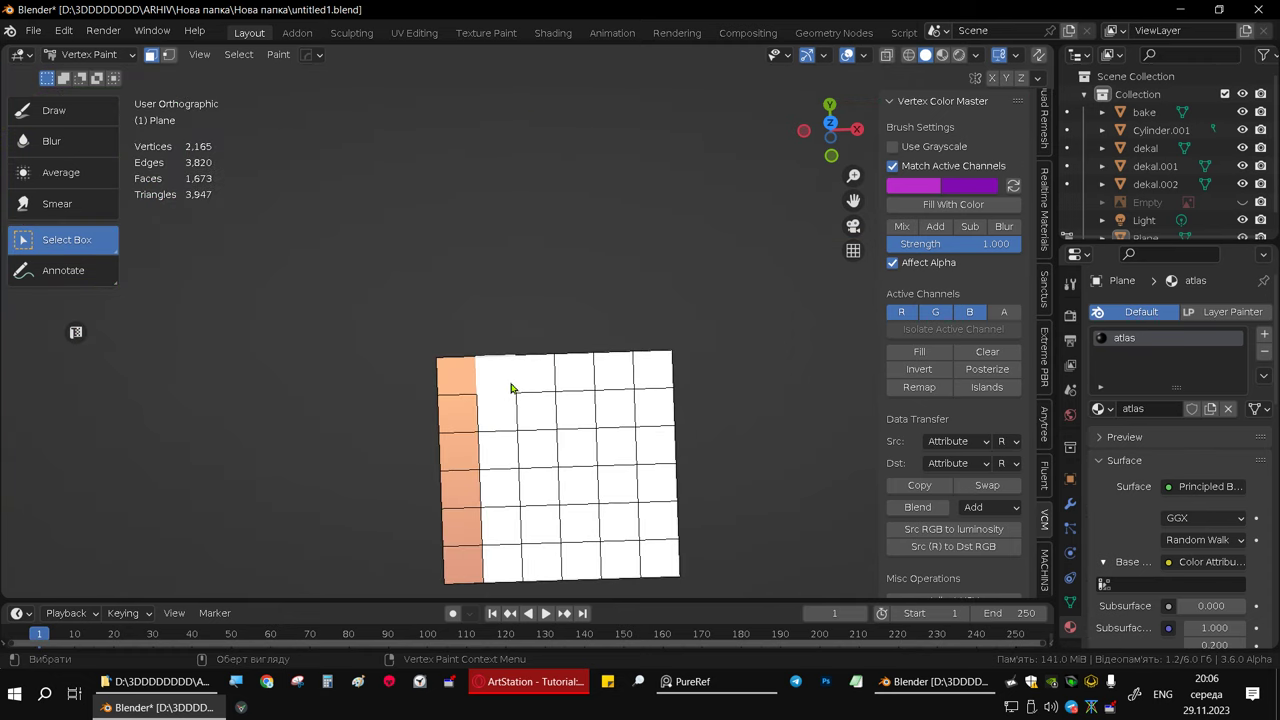
shift+middle_drag(520, 398, 551, 346)
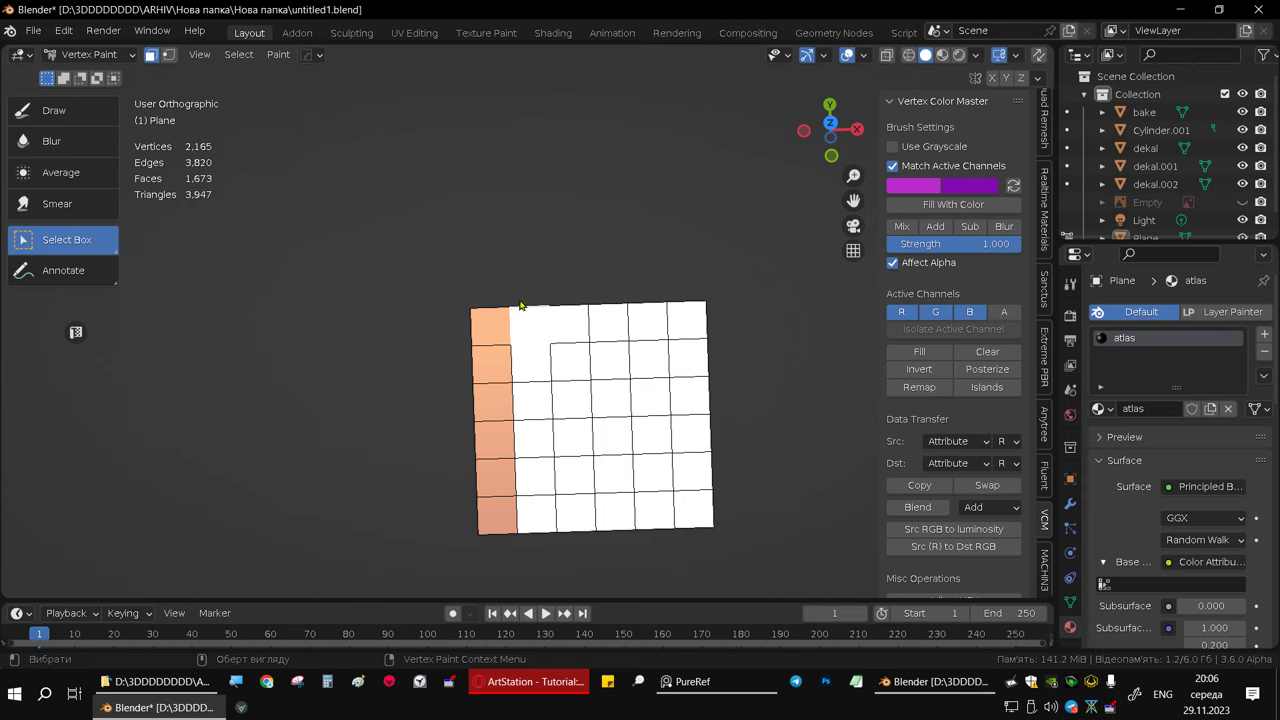
key(Tab)
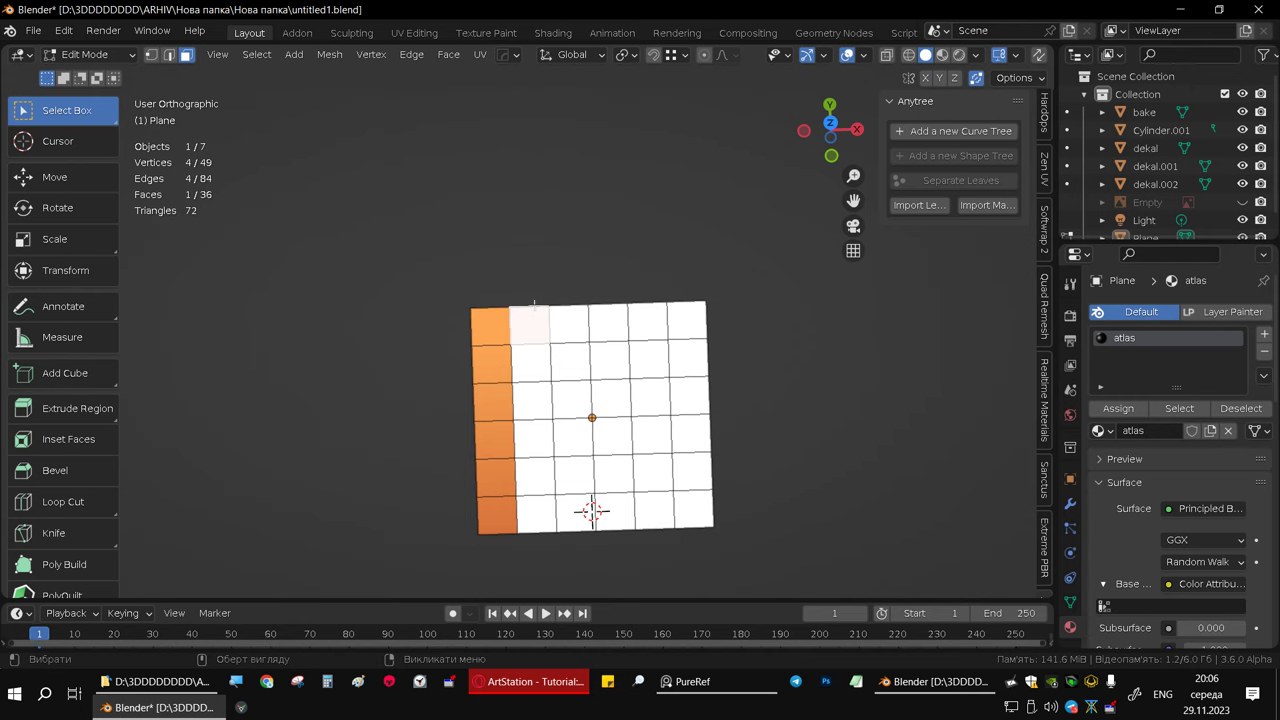
key(Tab)
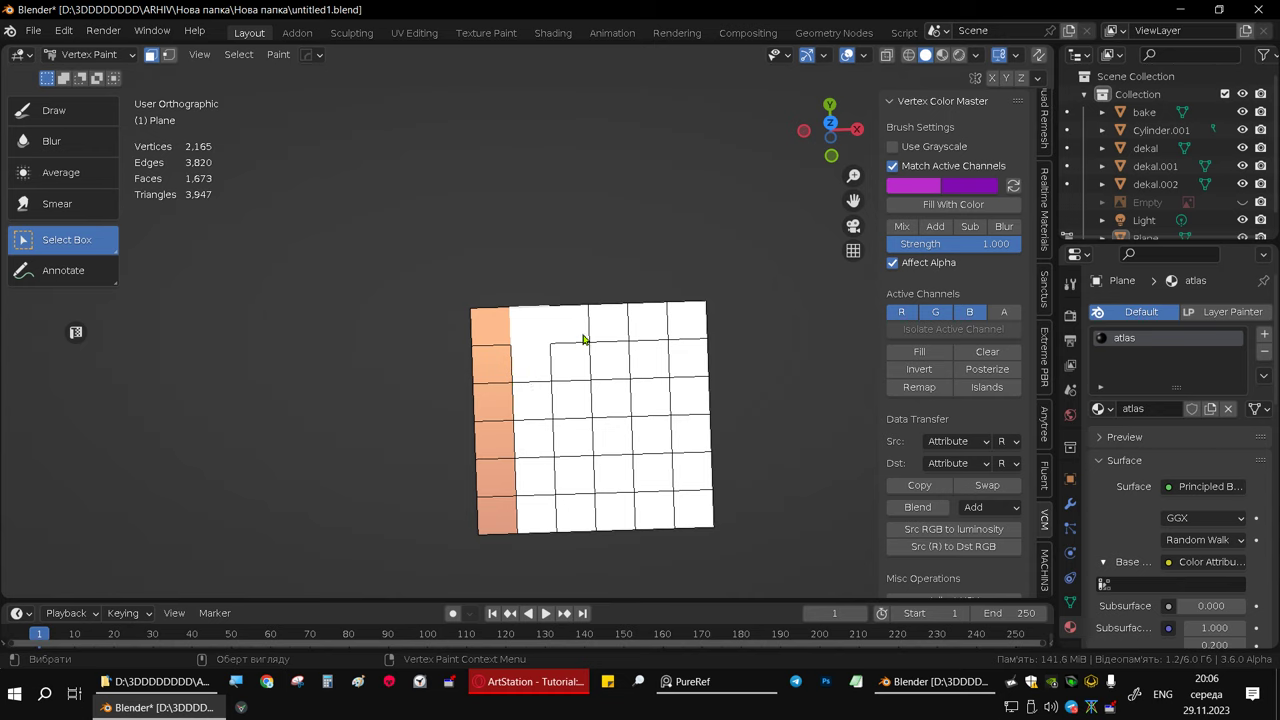
- Fill the top second-column cell magenta and select the remaining cells below it
click(943, 207)
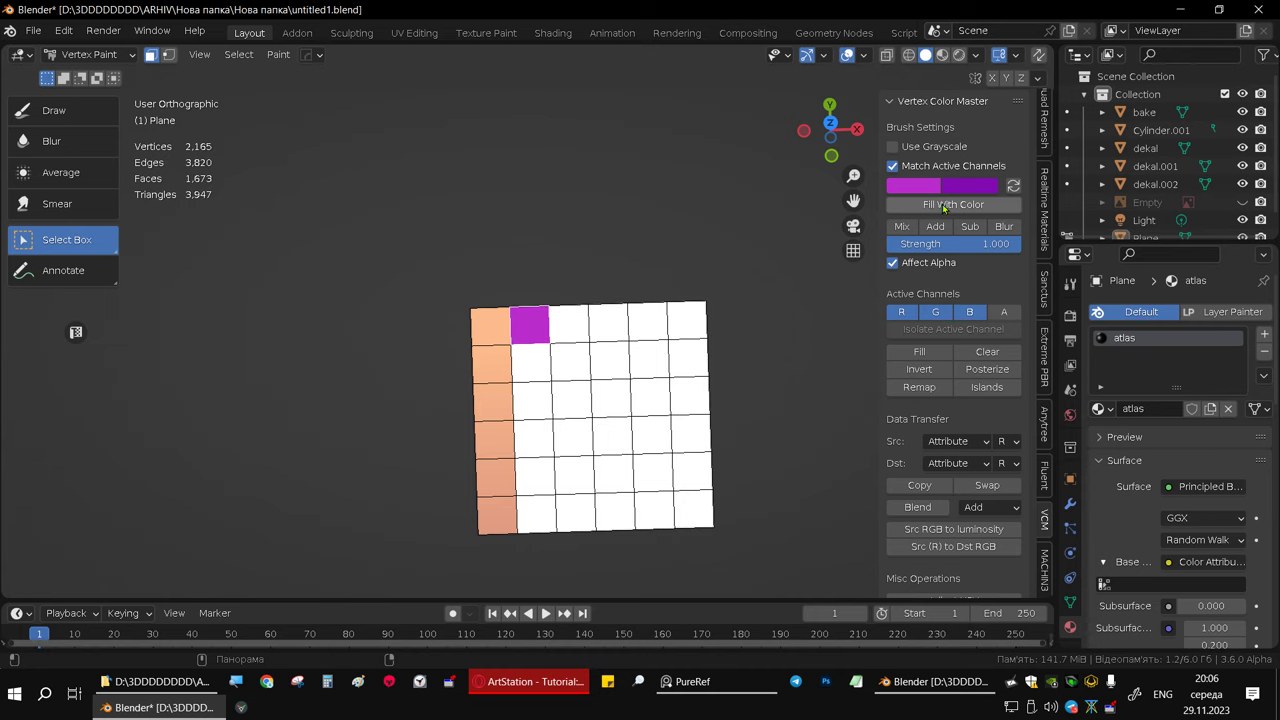
click(528, 366)
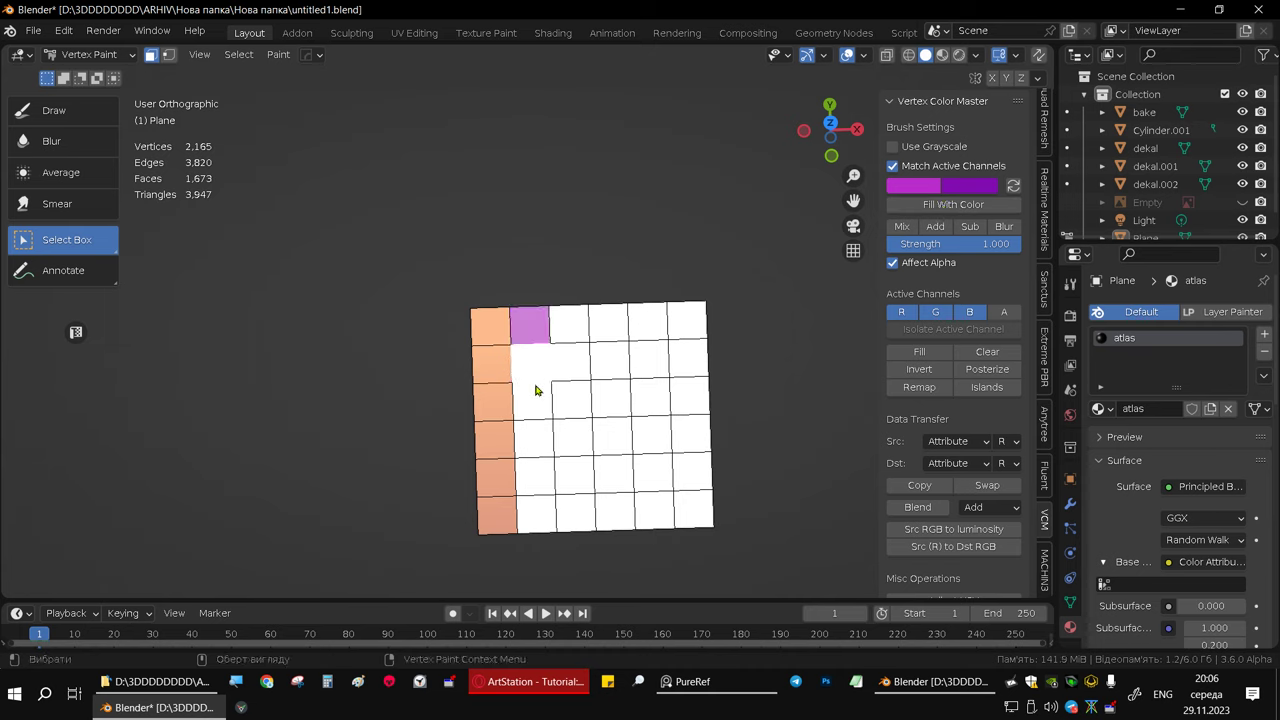
shift+click(540, 523)
shift+click(541, 482)
shift+click(538, 440)
shift+click(543, 405)
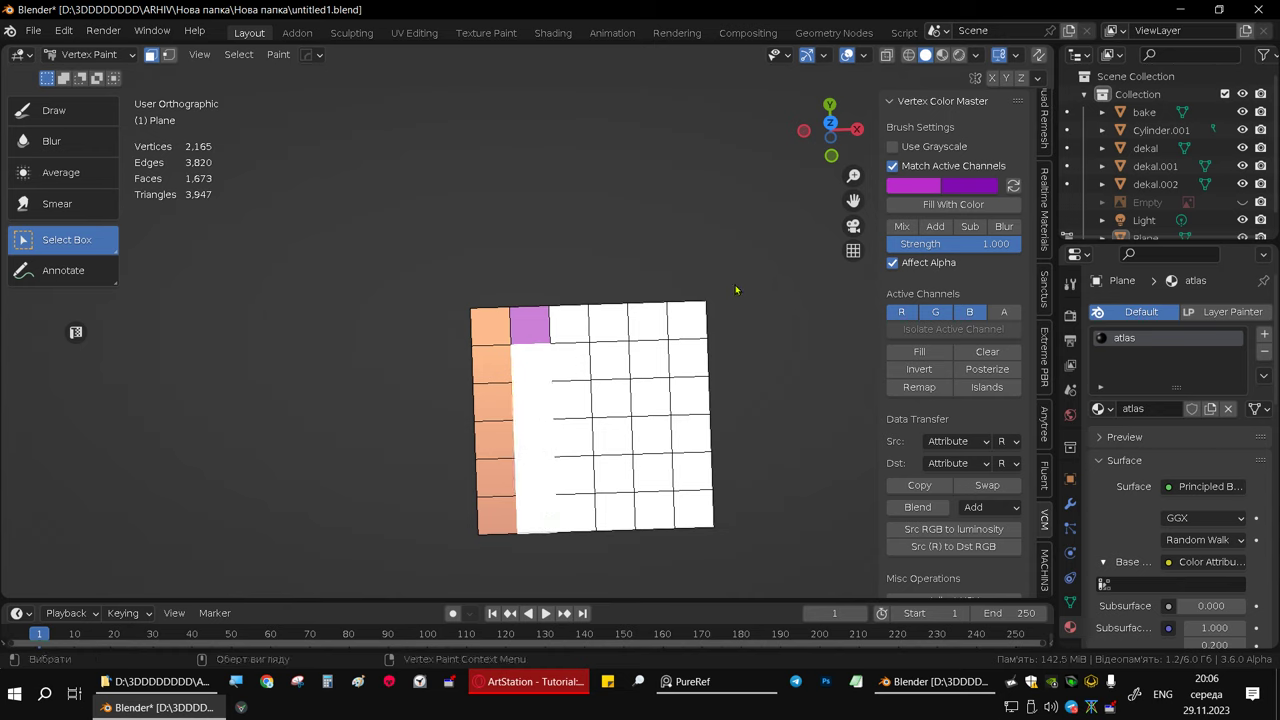
- Apply a magenta-to-purple linear gradient down the selected column cells
key(v)
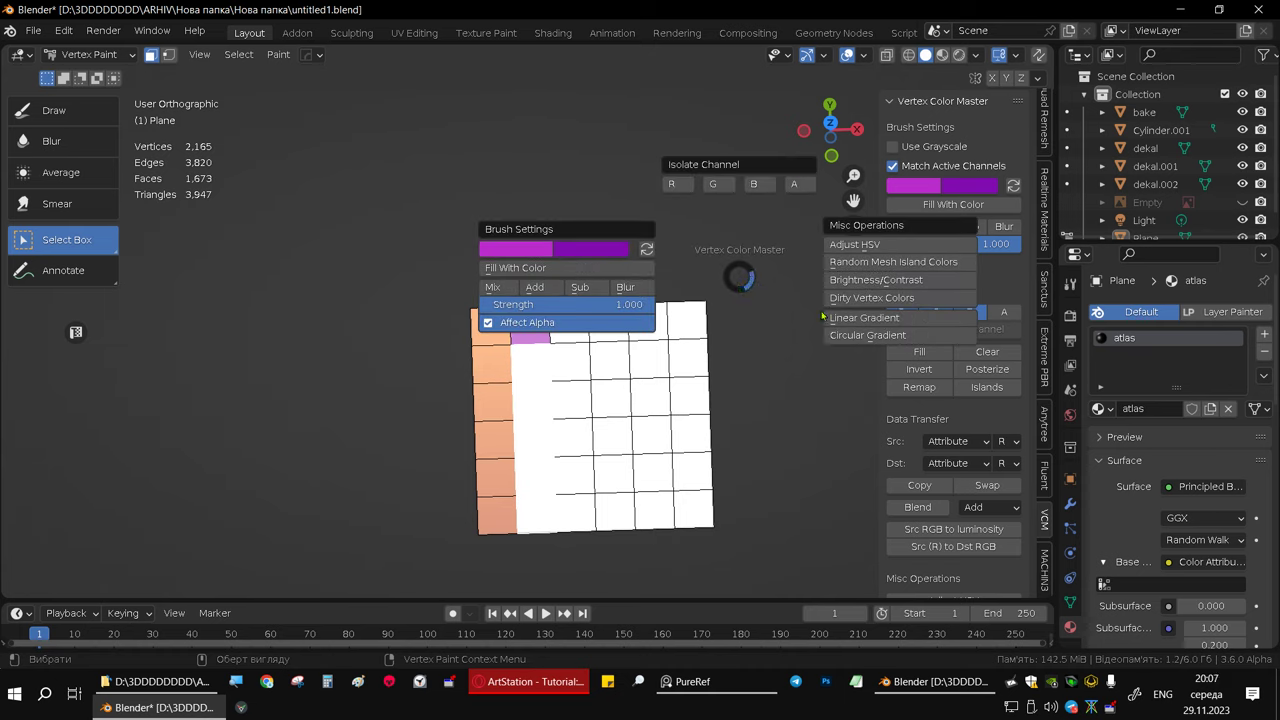
click(850, 325)
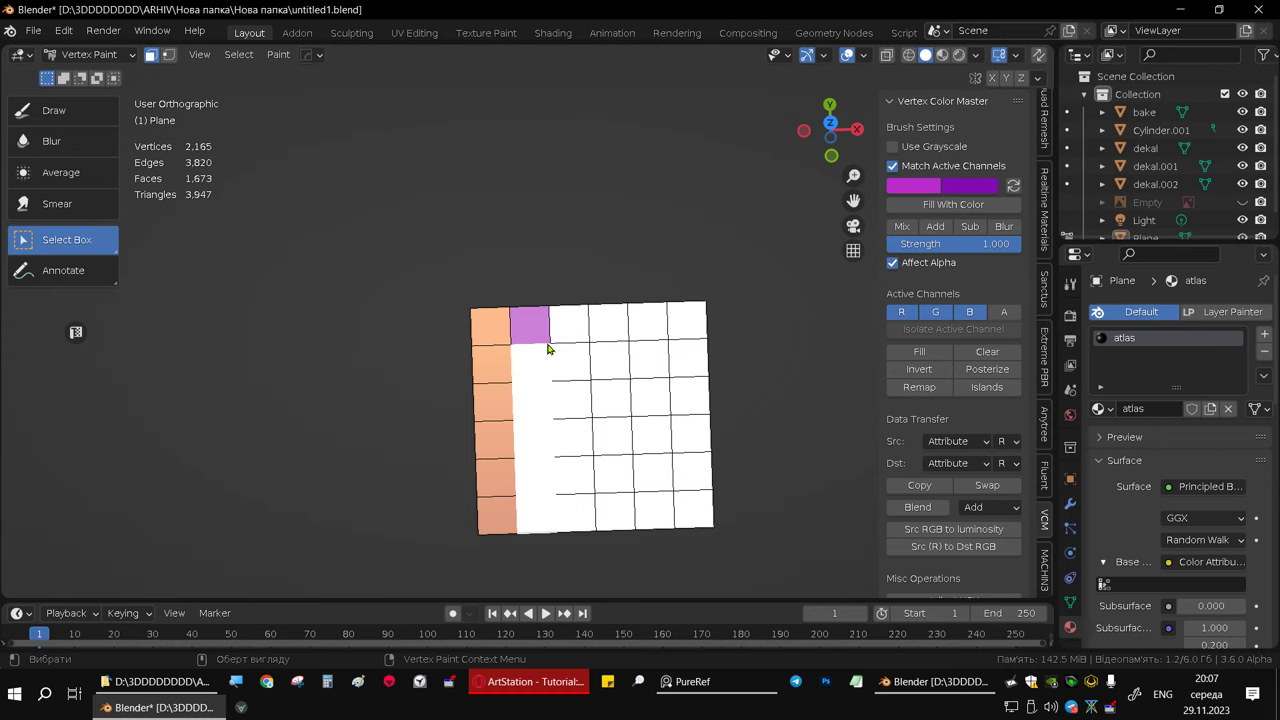
drag(548, 348, 555, 537)
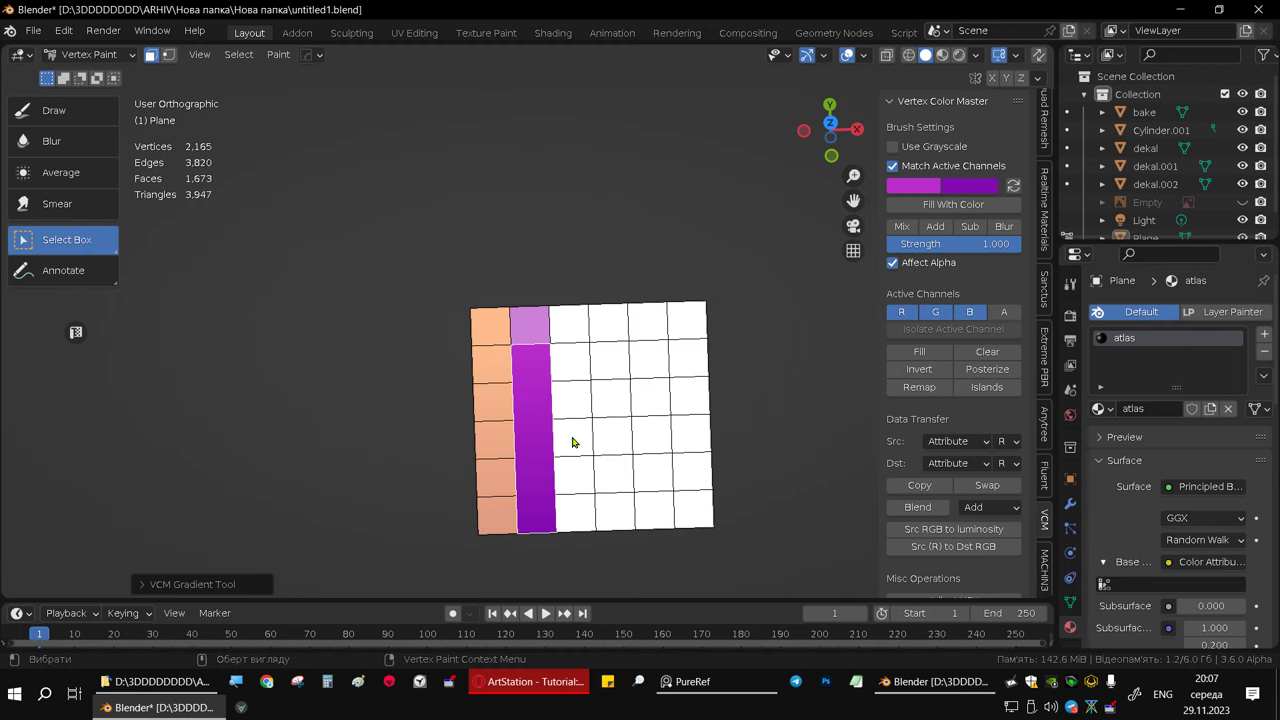
key(KP_Divide)
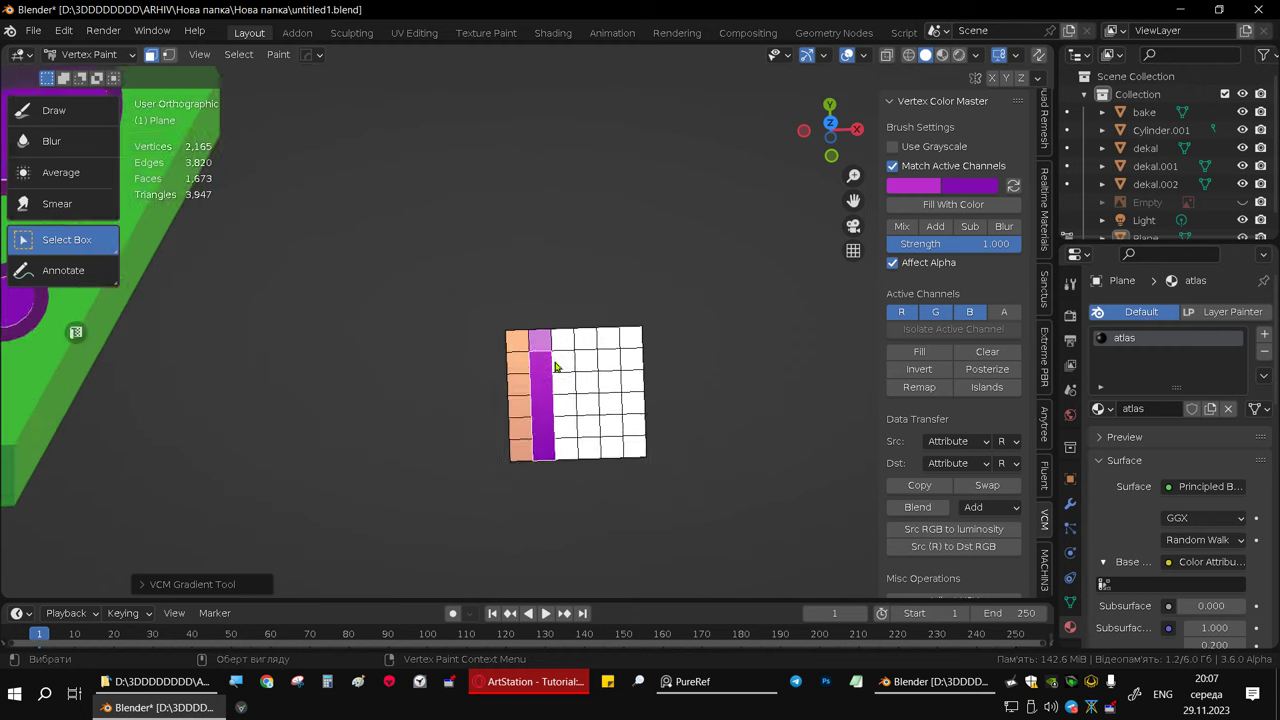
mouse_move(585, 314)
middle_down()
mouse_move(709, 287)
mouse_move(529, 298)
mouse_move(545, 283)
middle_up()
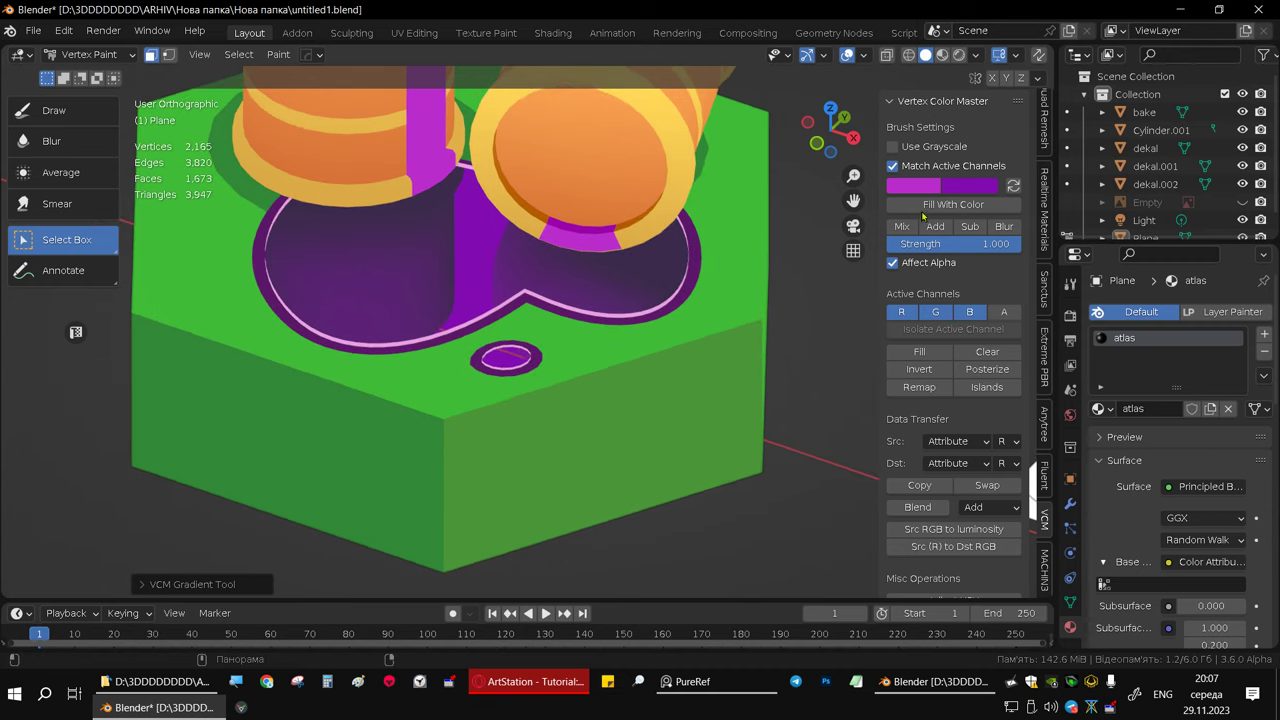
- Sample the basin floor's dark purple as the brush colour
mouse_move(617, 217)
middle_down()
mouse_move(457, 297)
mouse_move(449, 286)
mouse_move(453, 322)
mouse_move(447, 307)
middle_up()
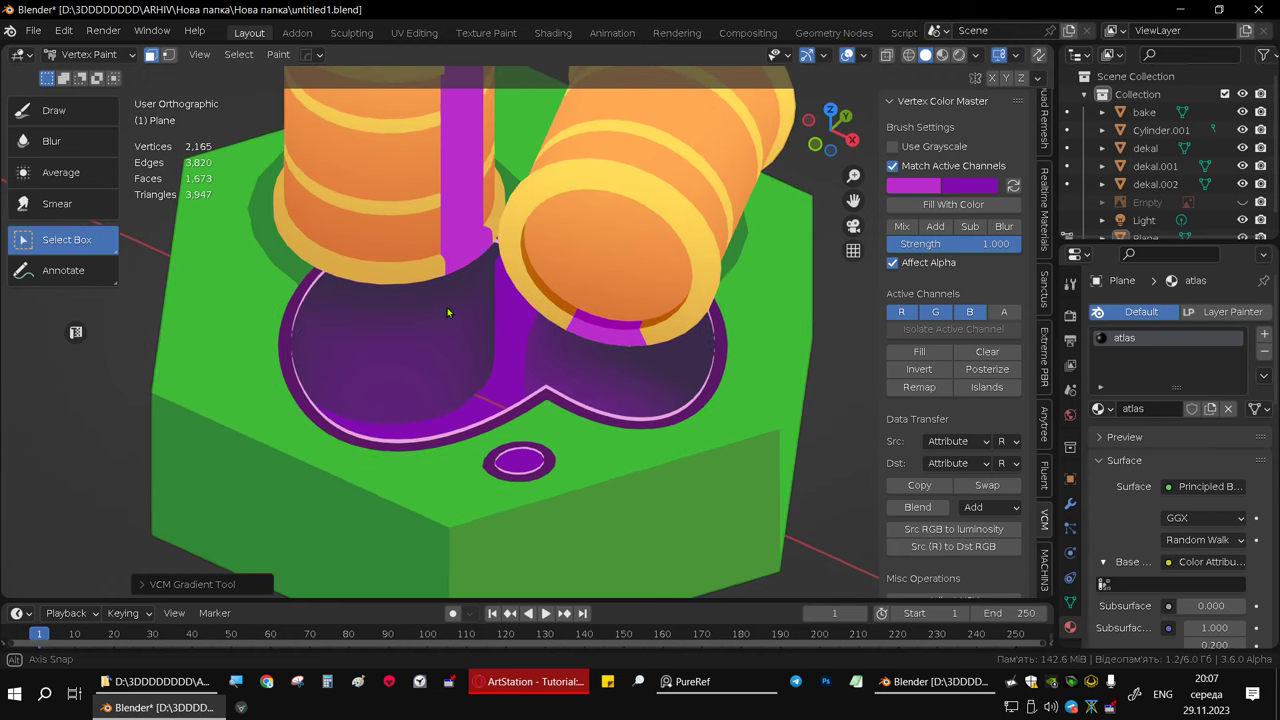
click(917, 198)
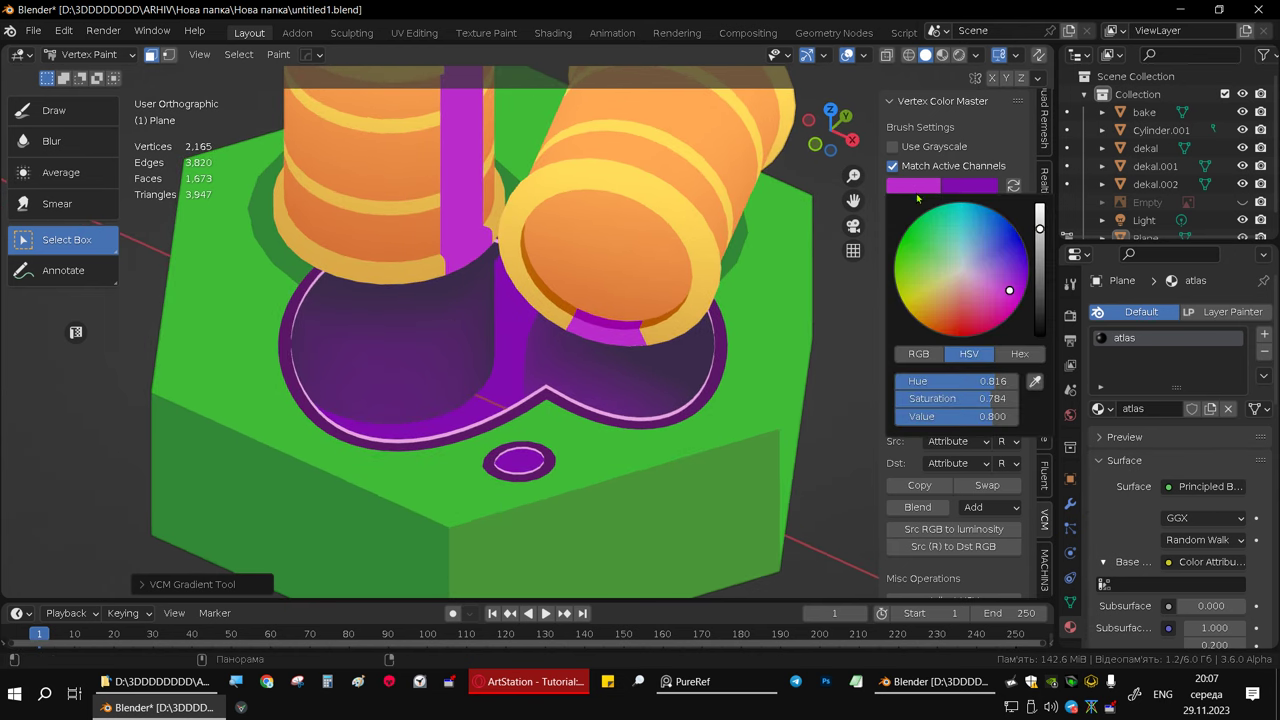
click(1035, 381)
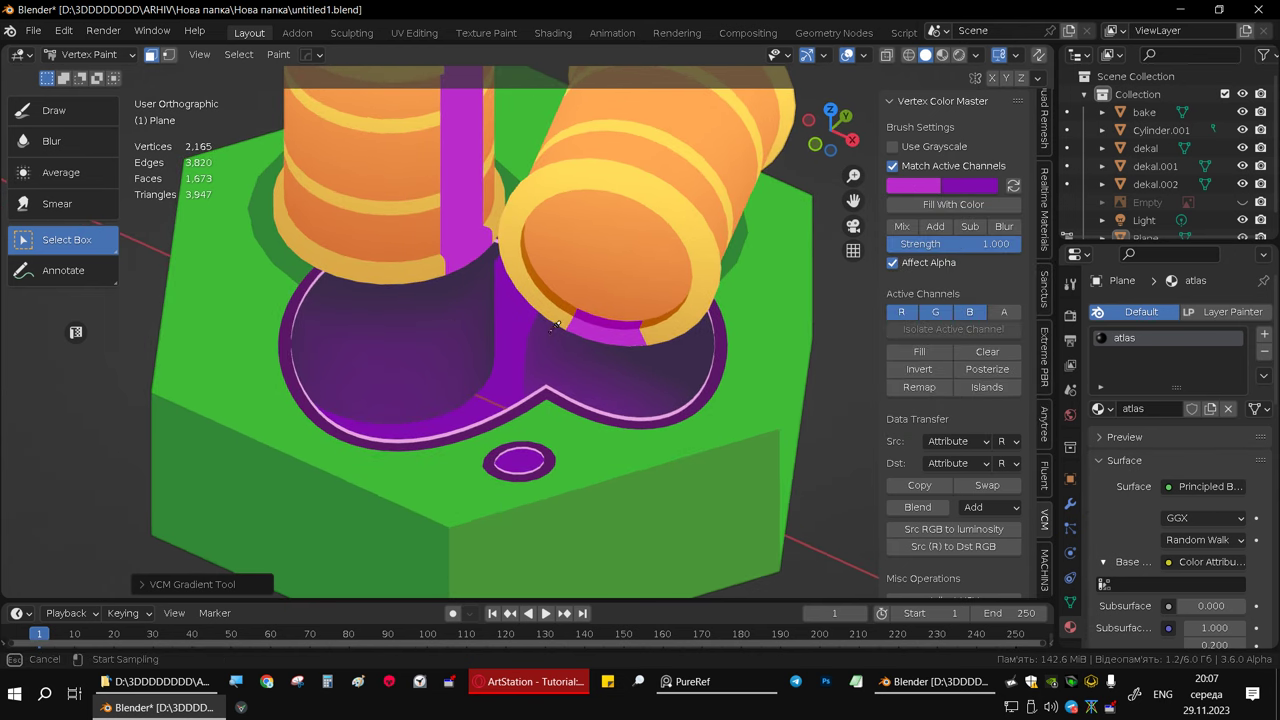
click(487, 253)
click(965, 188)
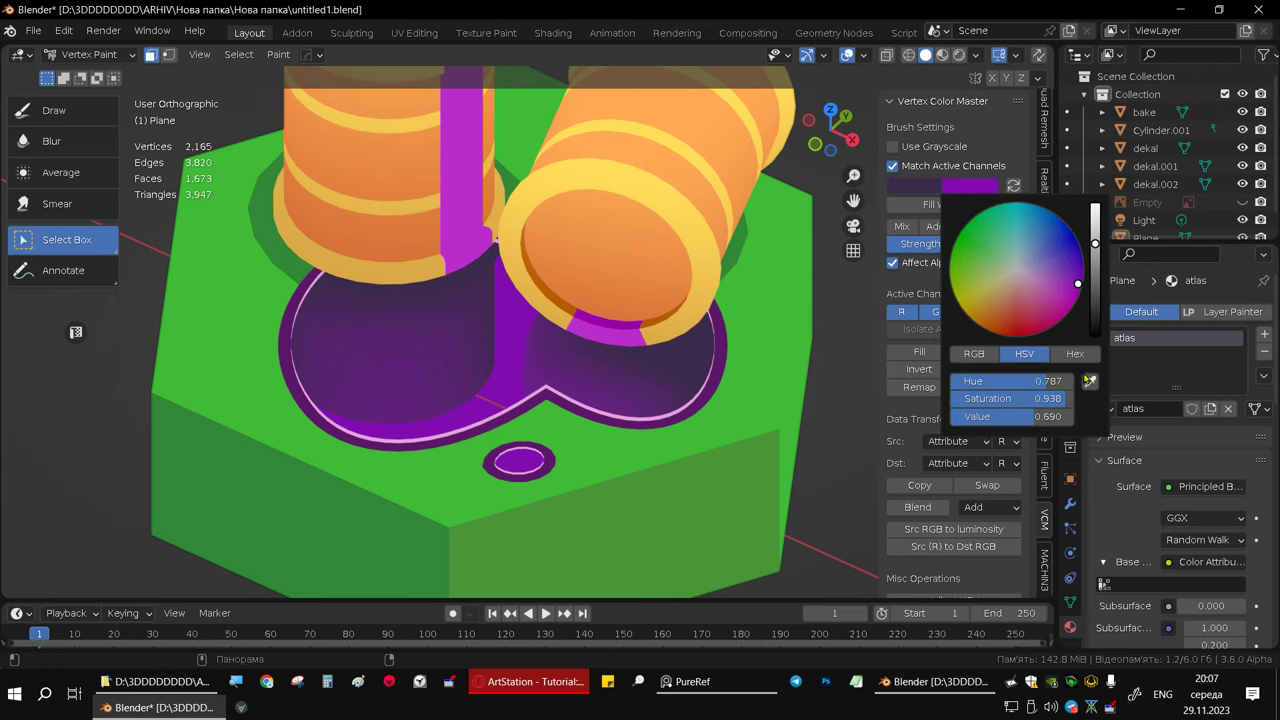
click(1089, 380)
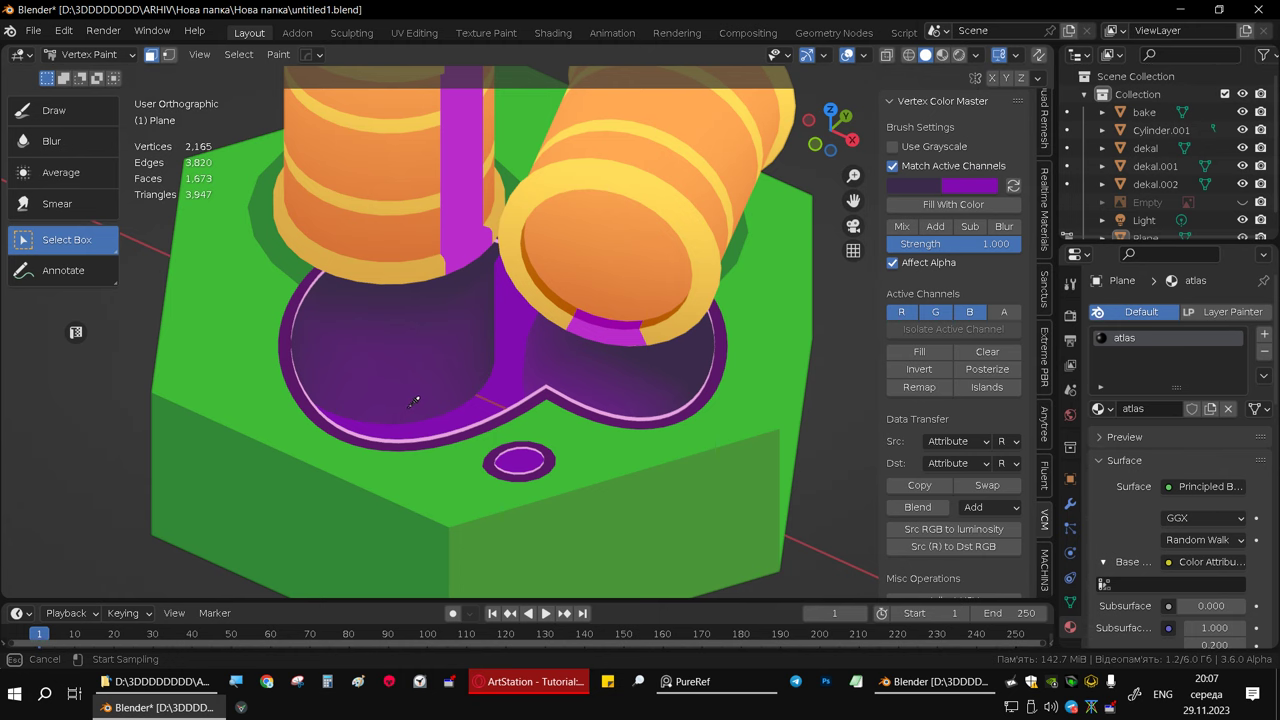
click(413, 401)
middle_drag(443, 380, 773, 305)
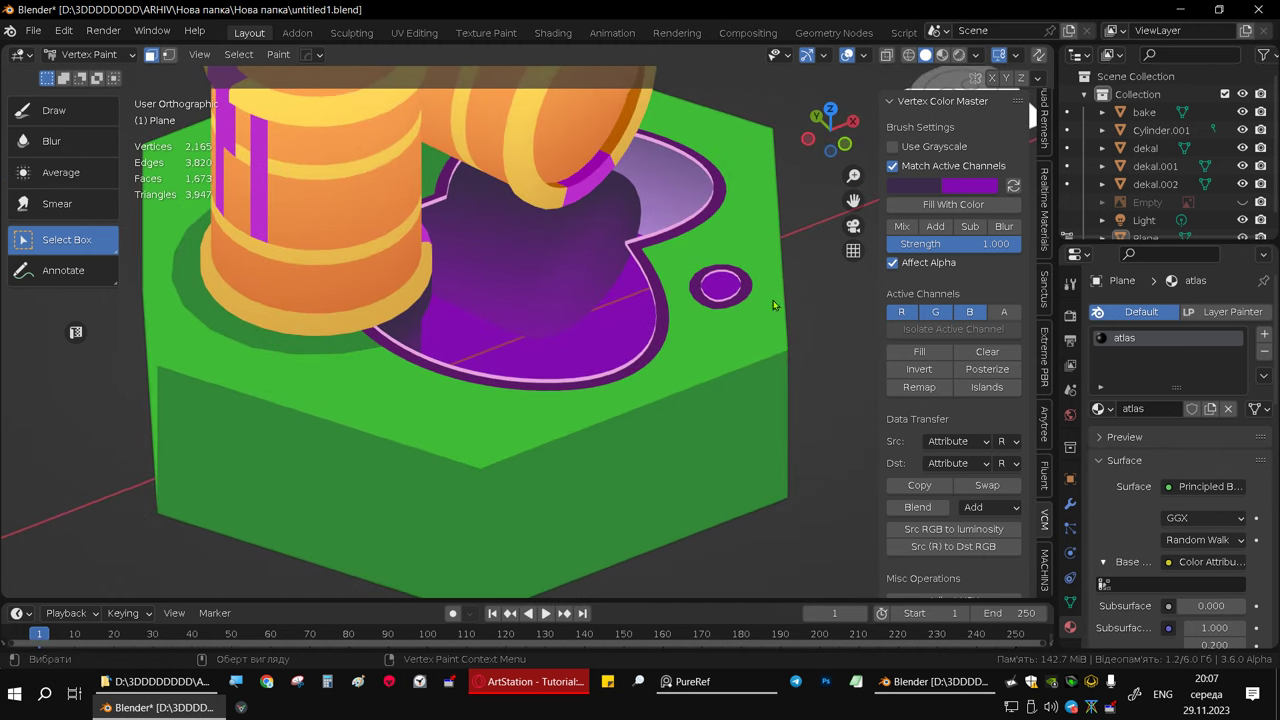
click(985, 188)
click(1089, 380)
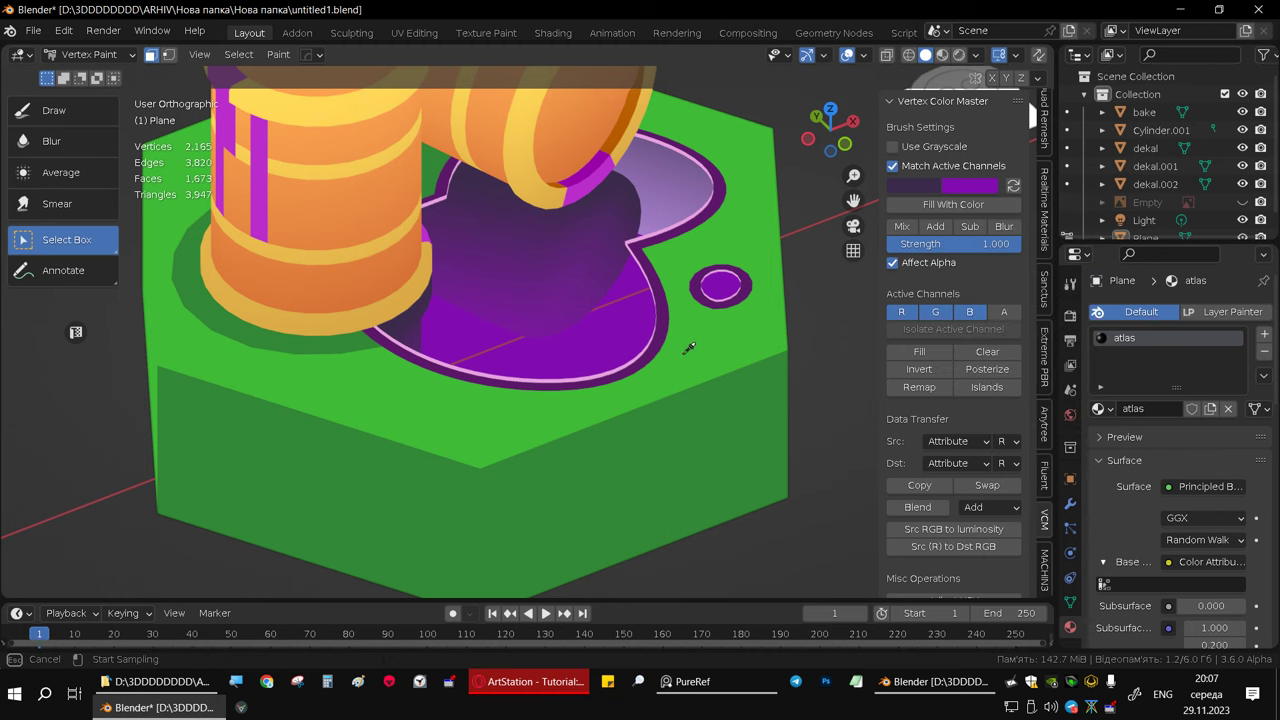
click(563, 323)
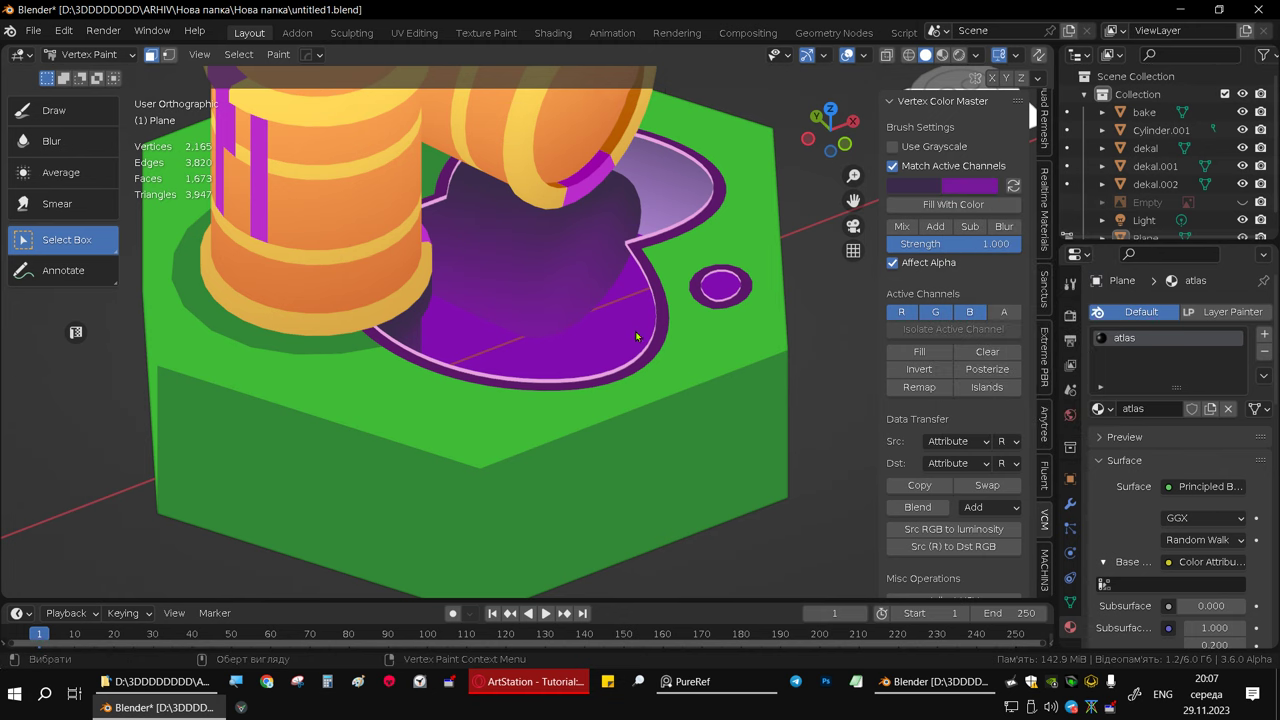
- Return to a top-down view of the grid and select all third-column cells
scroll(634, 349, down, 3)
scroll(694, 390, down, 3)
middle_drag(694, 390, 519, 369)
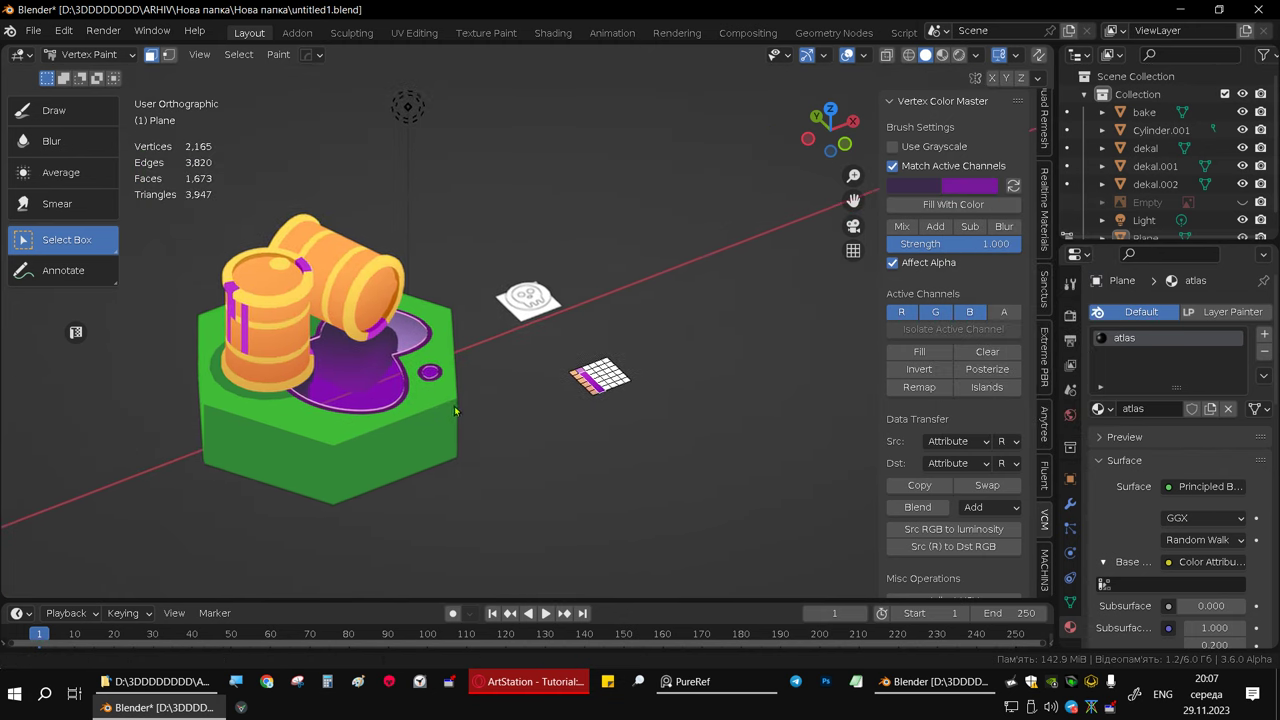
scroll(650, 370, up, 3)
scroll(650, 368, up, 2)
scroll(650, 366, up, 3)
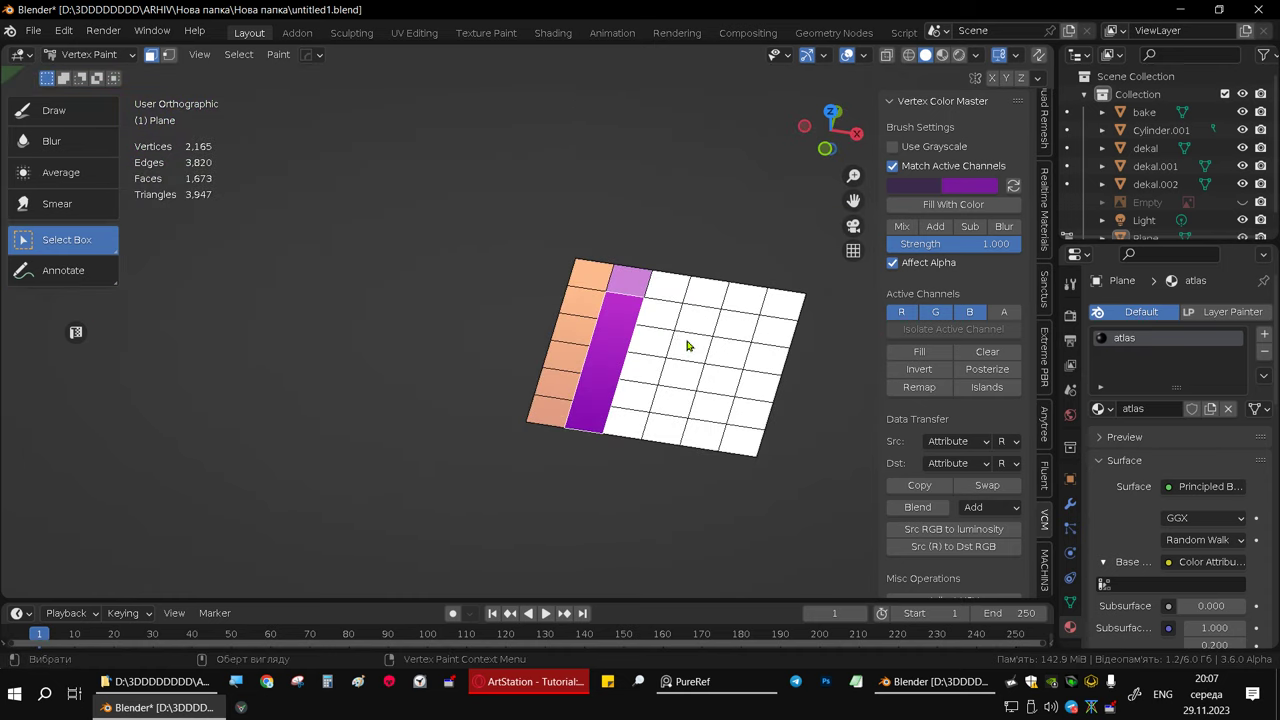
scroll(650, 365, up, 2)
alt+middle_drag(650, 366, 683, 400)
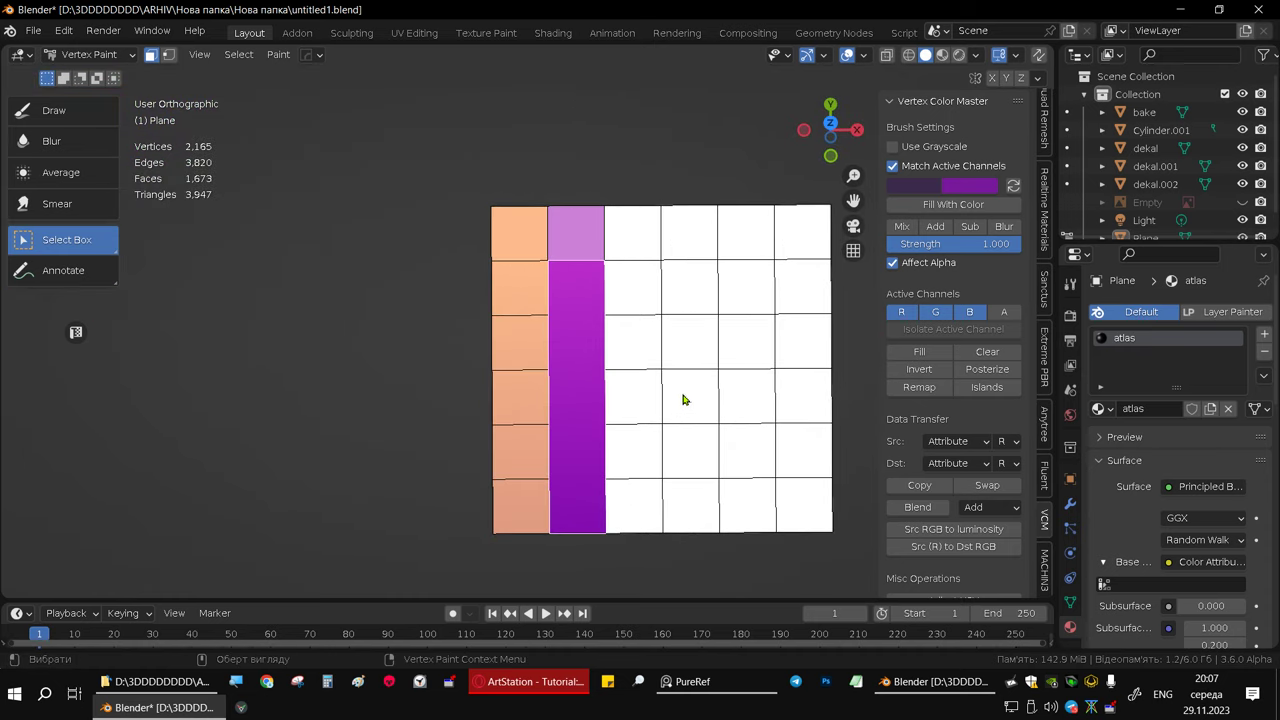
click(637, 297)
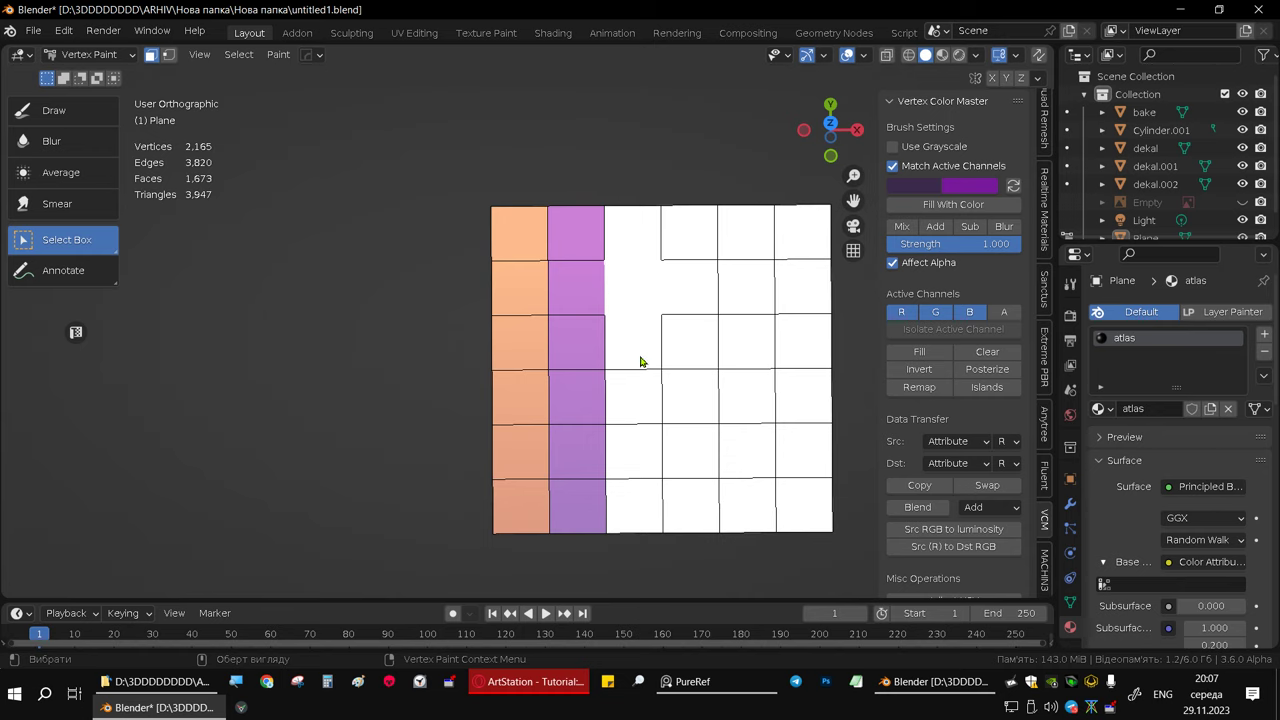
drag(641, 362, 643, 514)
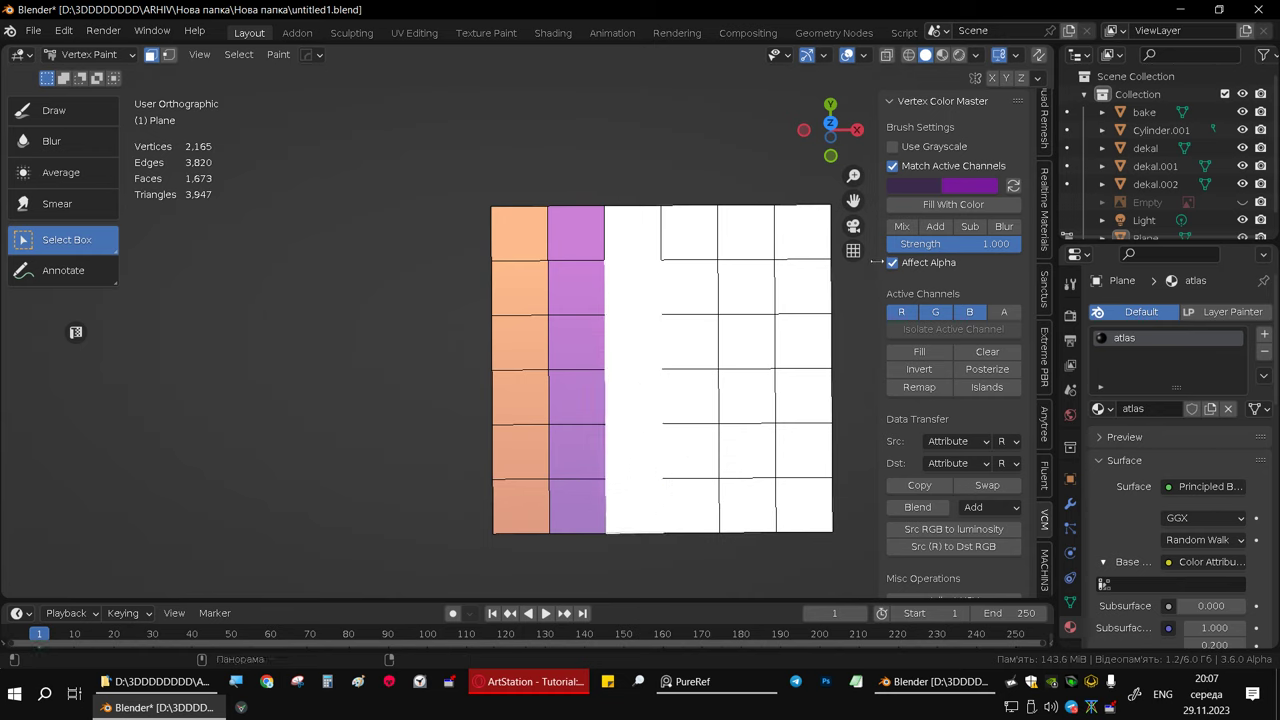
- Drag a purple gradient down the third grid column, dark at the top and bright at the bottom
key(v)
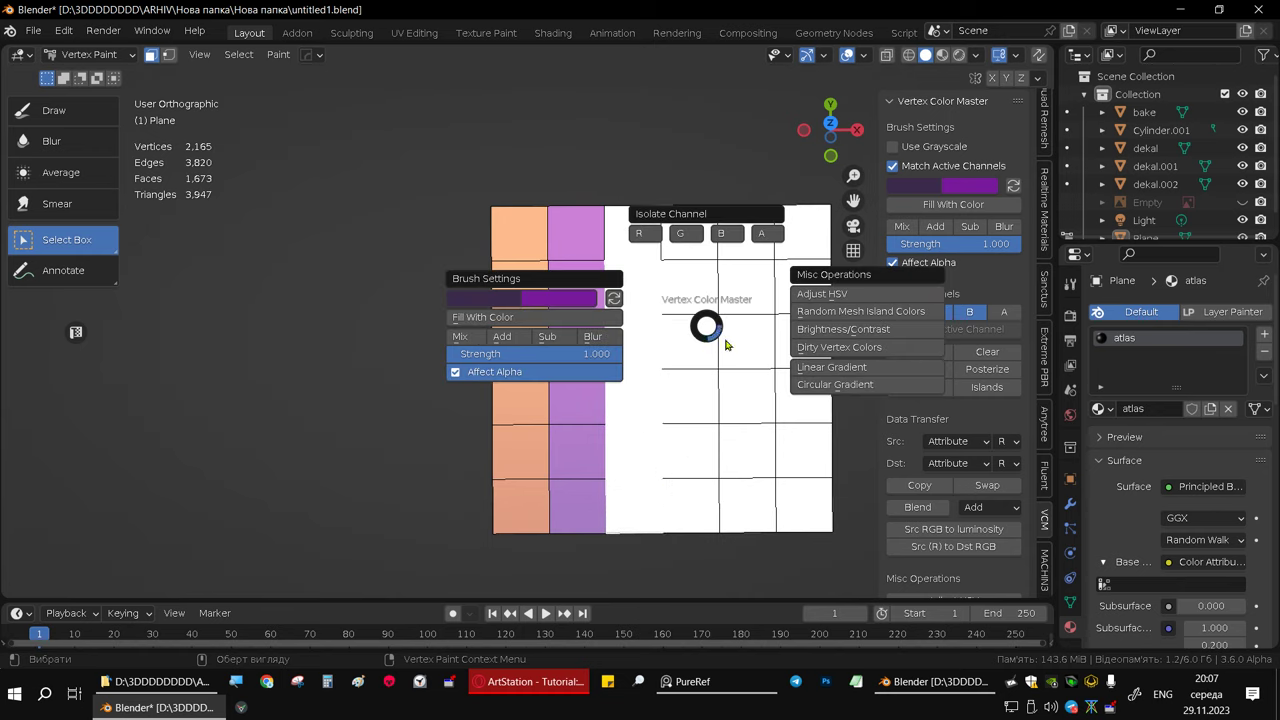
click(705, 325)
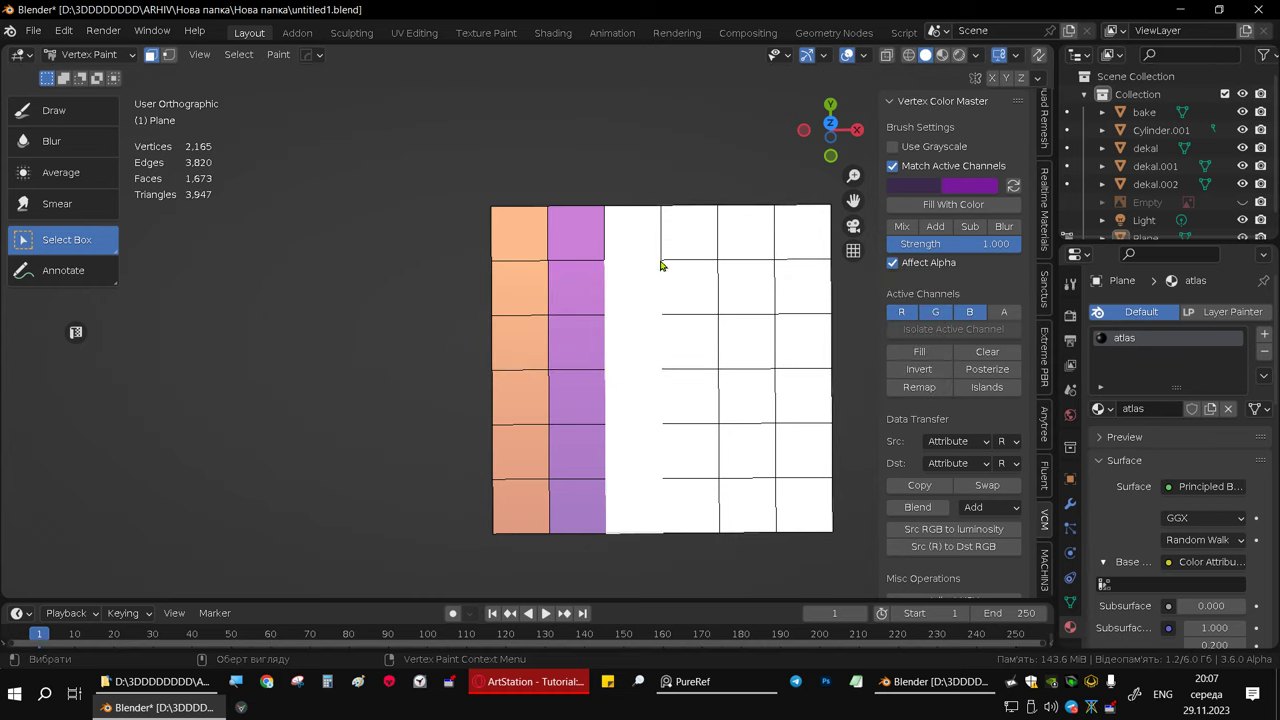
drag(660, 265, 663, 531)
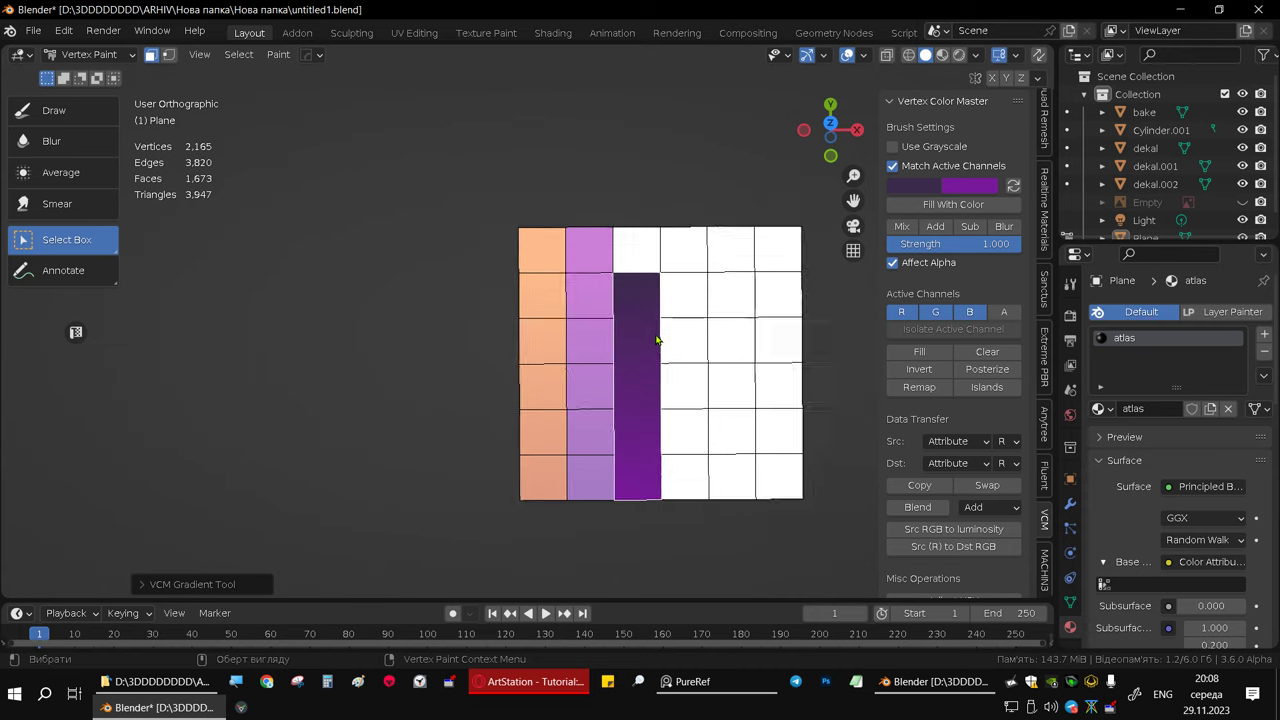
scroll(693, 349, down, 3)
mouse_move(693, 349)
middle_down()
mouse_move(423, 264)
mouse_move(579, 217)
mouse_move(449, 253)
middle_up()
scroll(423, 259, down, 5)
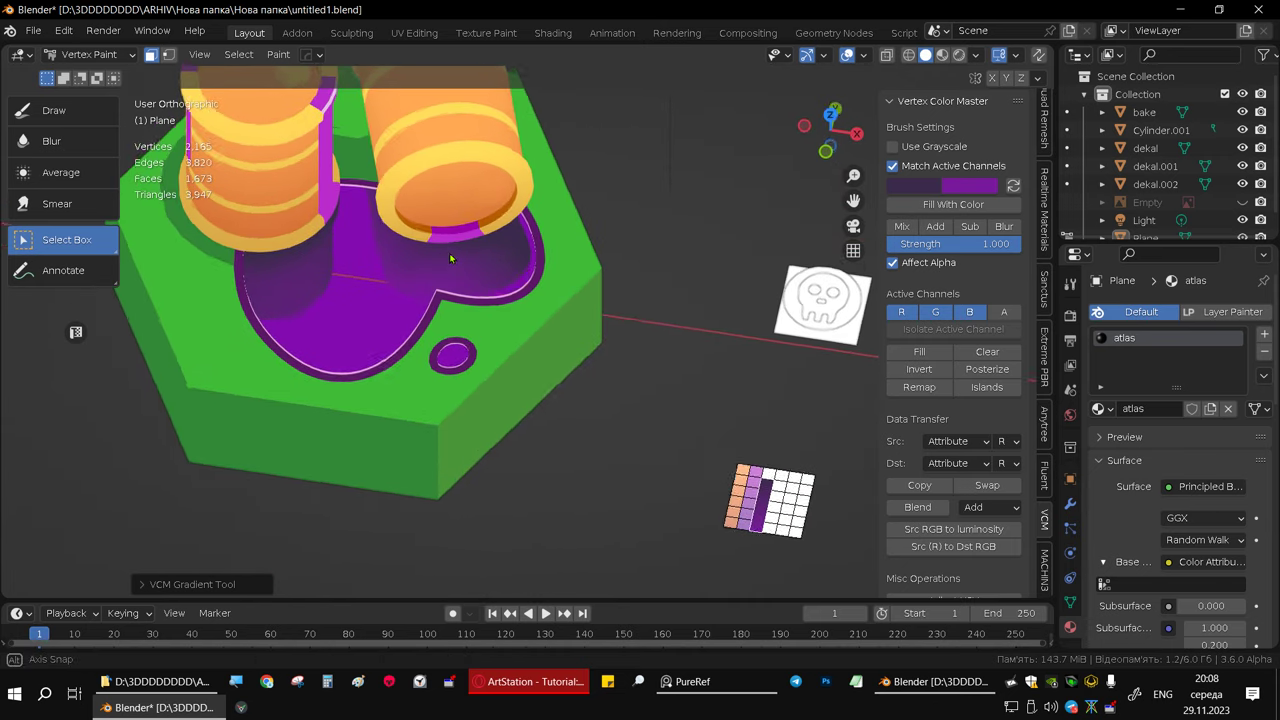
- Eyedrop the purple from the slab's recess and fill a white grid cell dark purple
scroll(449, 253, up, 3)
scroll(450, 305, up, 2)
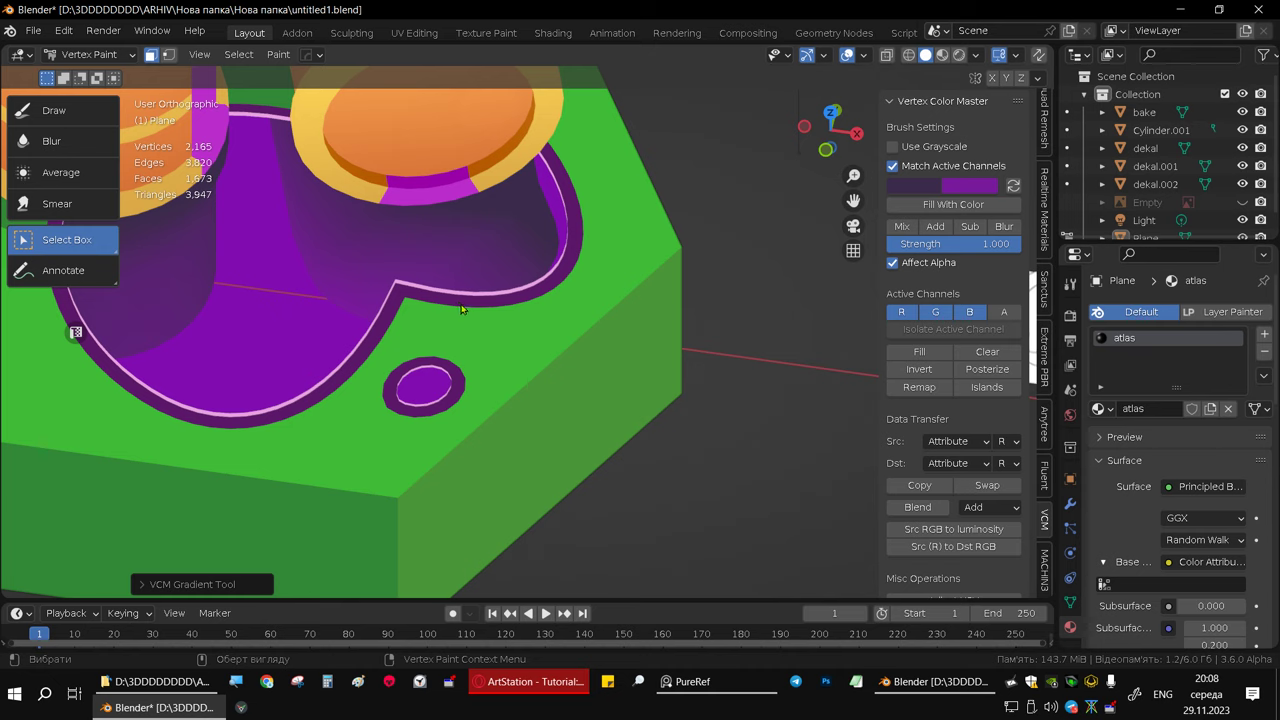
click(909, 187)
click(1035, 384)
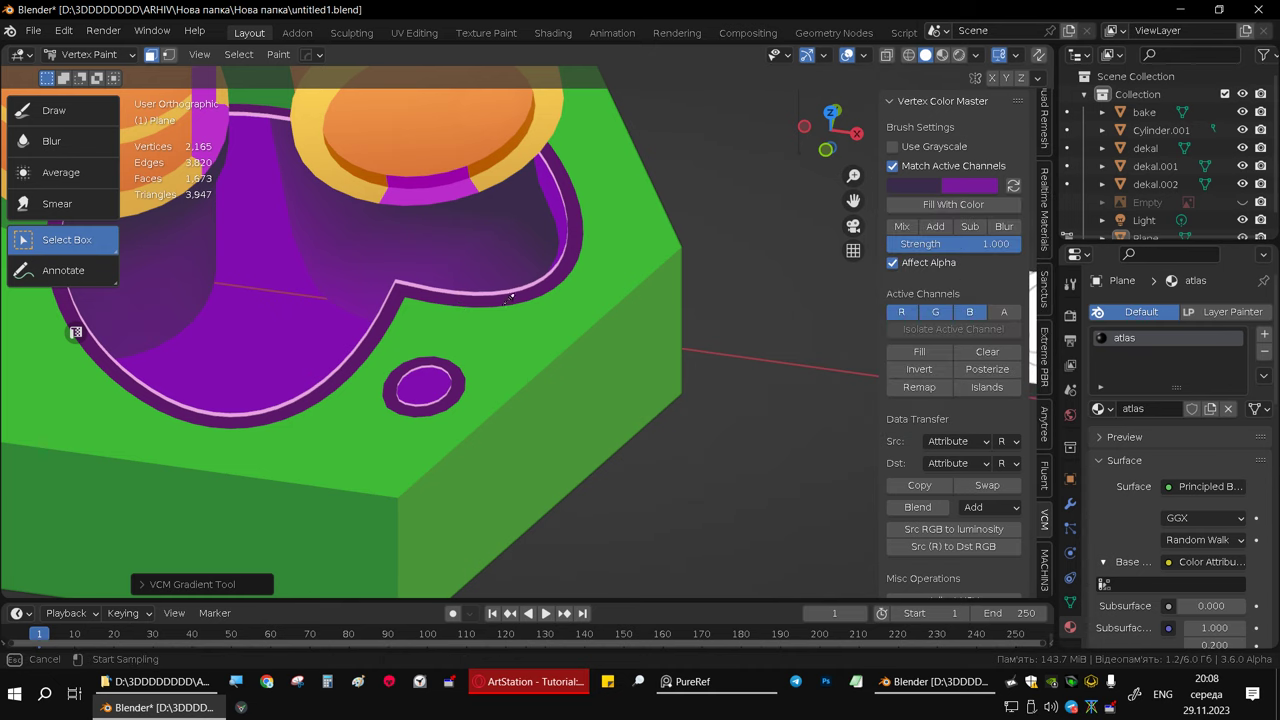
click(550, 279)
scroll(568, 294, down, 4)
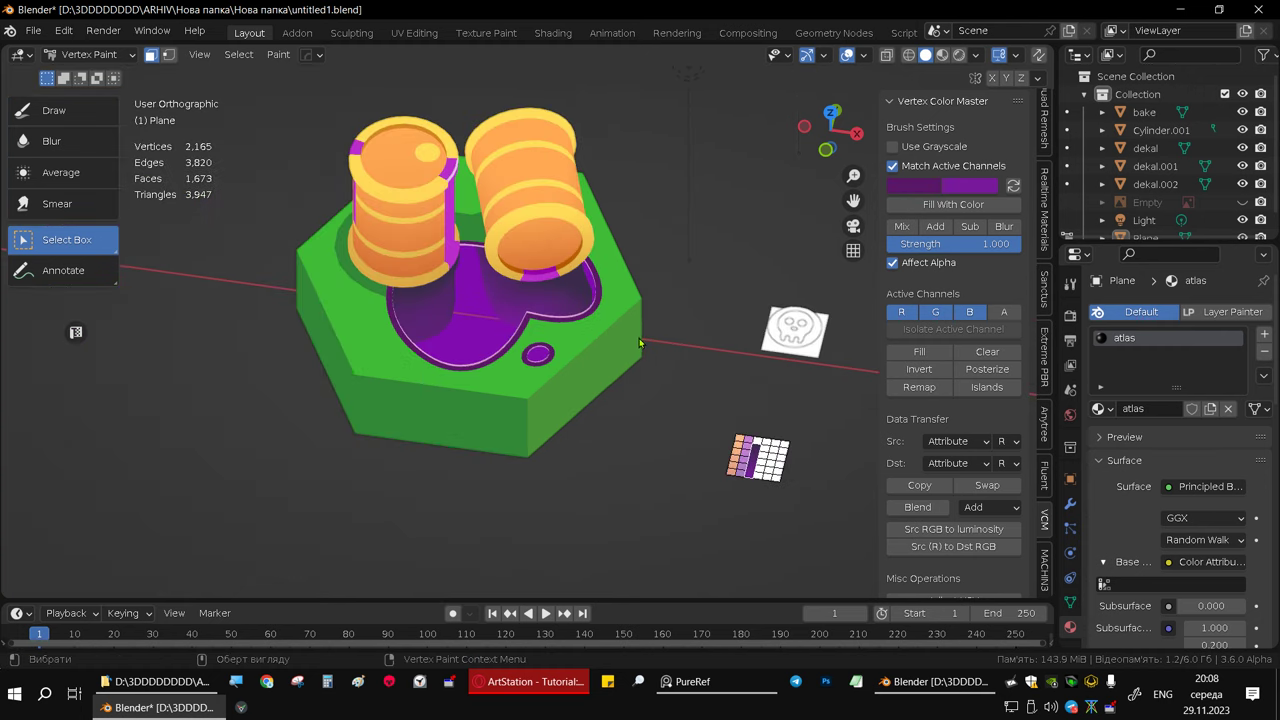
scroll(600, 340, down, 2)
scroll(630, 356, up, 2)
scroll(652, 365, up, 3)
scroll(652, 365, up, 4)
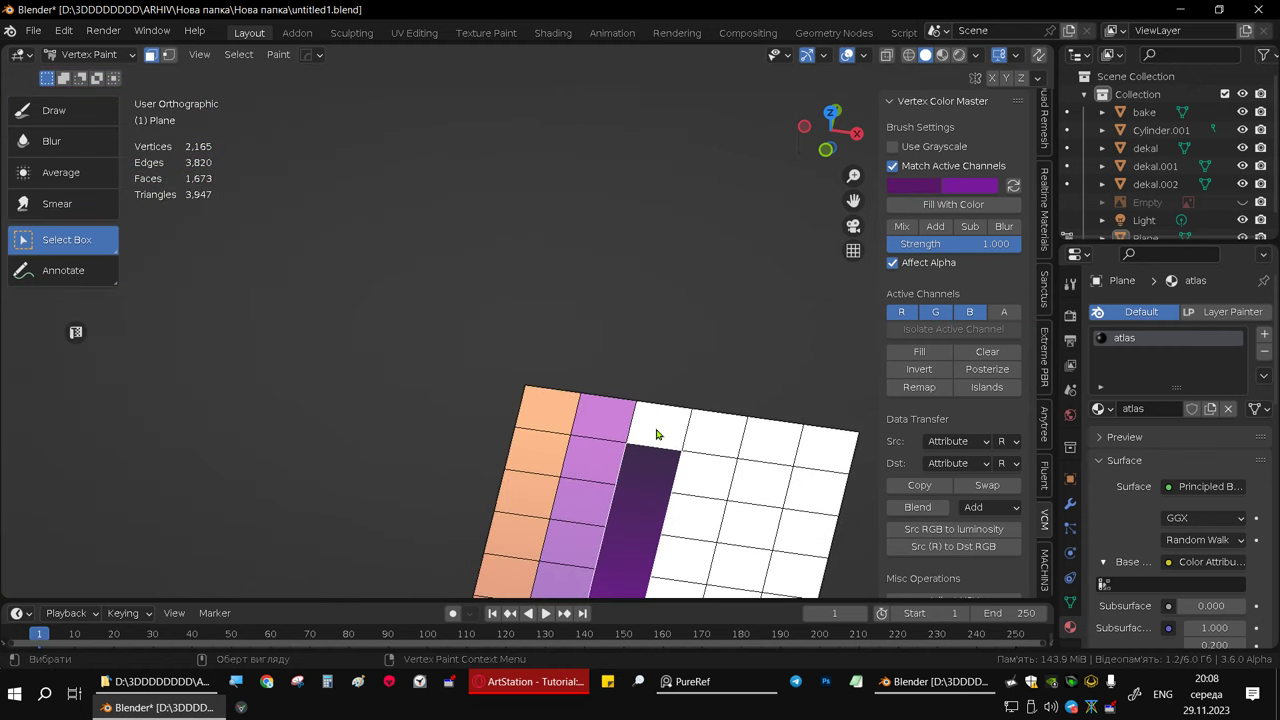
click(914, 206)
- Sample the recess's light purple and dark purple as the first and second brush colours
scroll(604, 410, down, 6)
scroll(521, 292, up, 2)
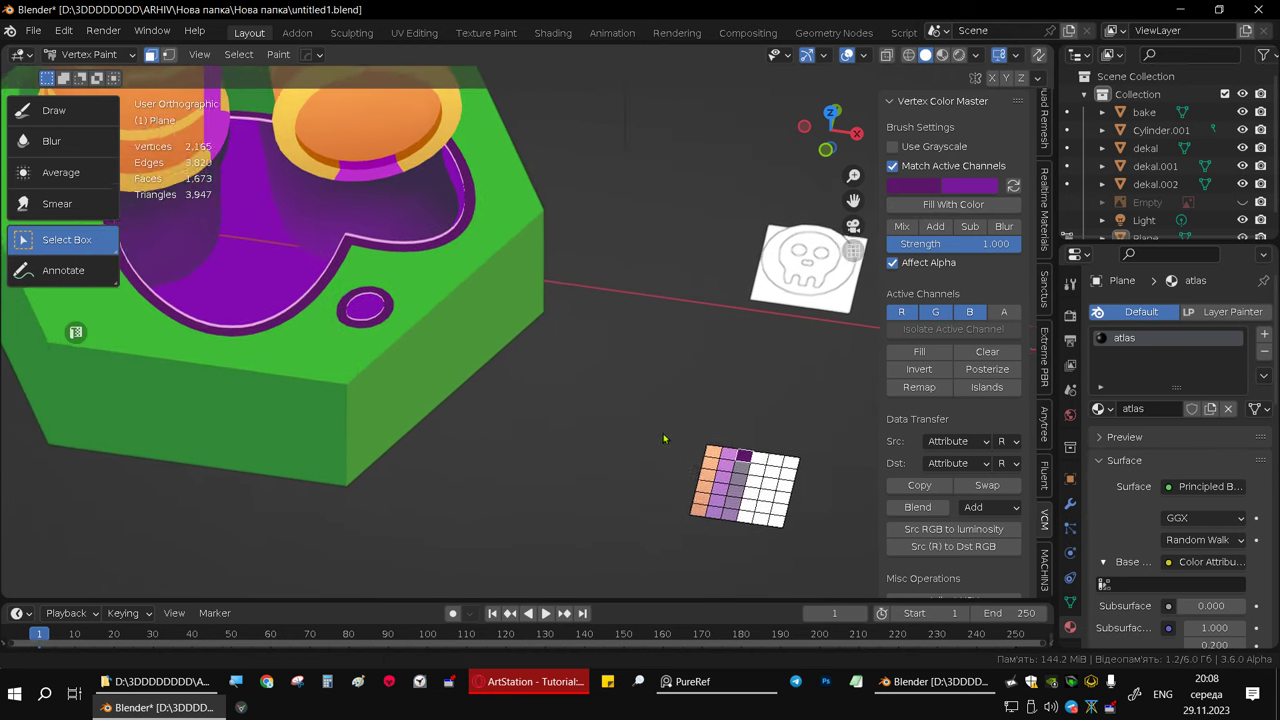
scroll(521, 292, up, 2)
scroll(521, 292, up, 2)
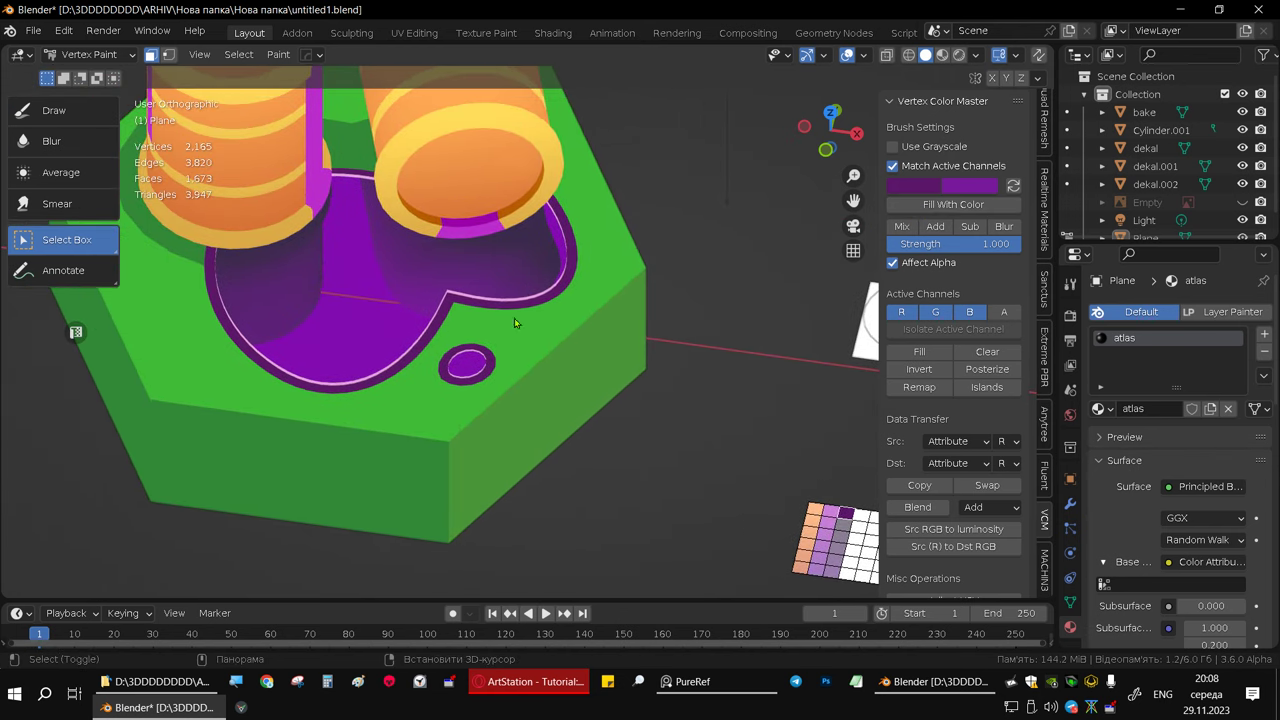
scroll(533, 358, up, 2)
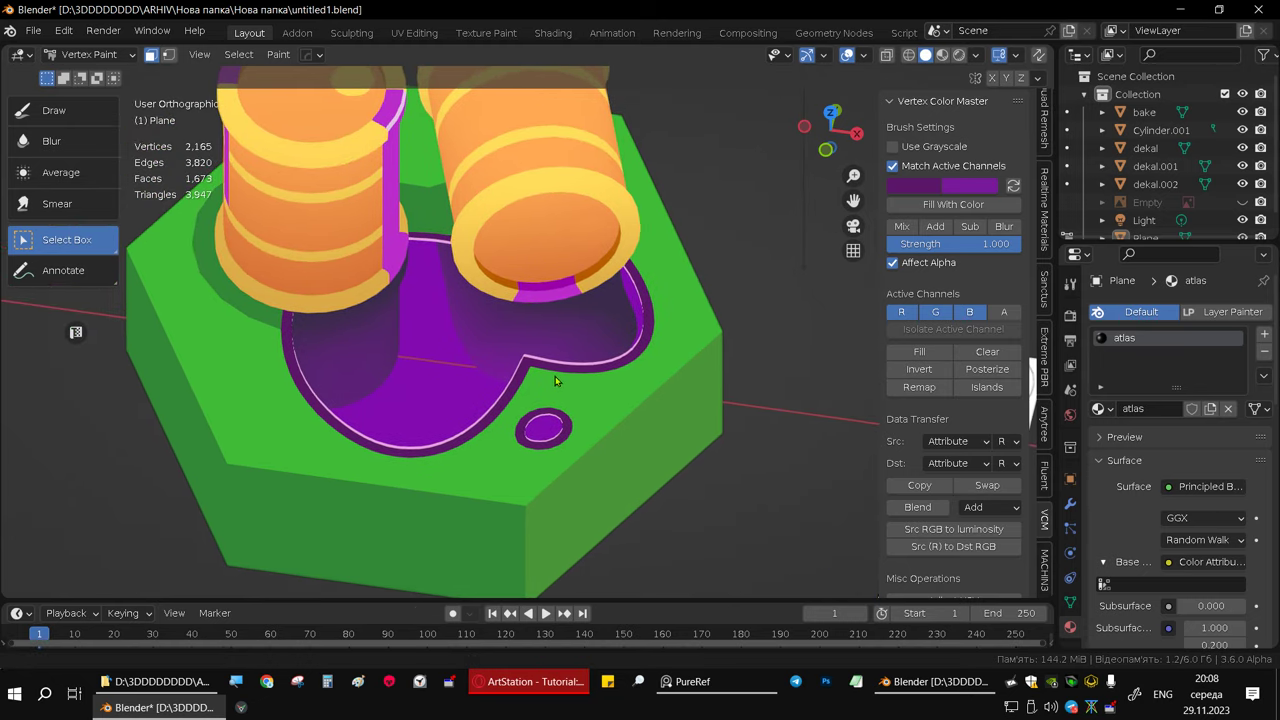
mouse_move(555, 376)
shift+middle_down()
mouse_move(408, 268)
mouse_move(504, 295)
mouse_move(520, 361)
mouse_move(411, 284)
mouse_move(480, 320)
mouse_move(484, 337)
mouse_move(419, 287)
mouse_move(589, 225)
mouse_move(535, 318)
mouse_move(600, 265)
shift+middle_up()
click(940, 190)
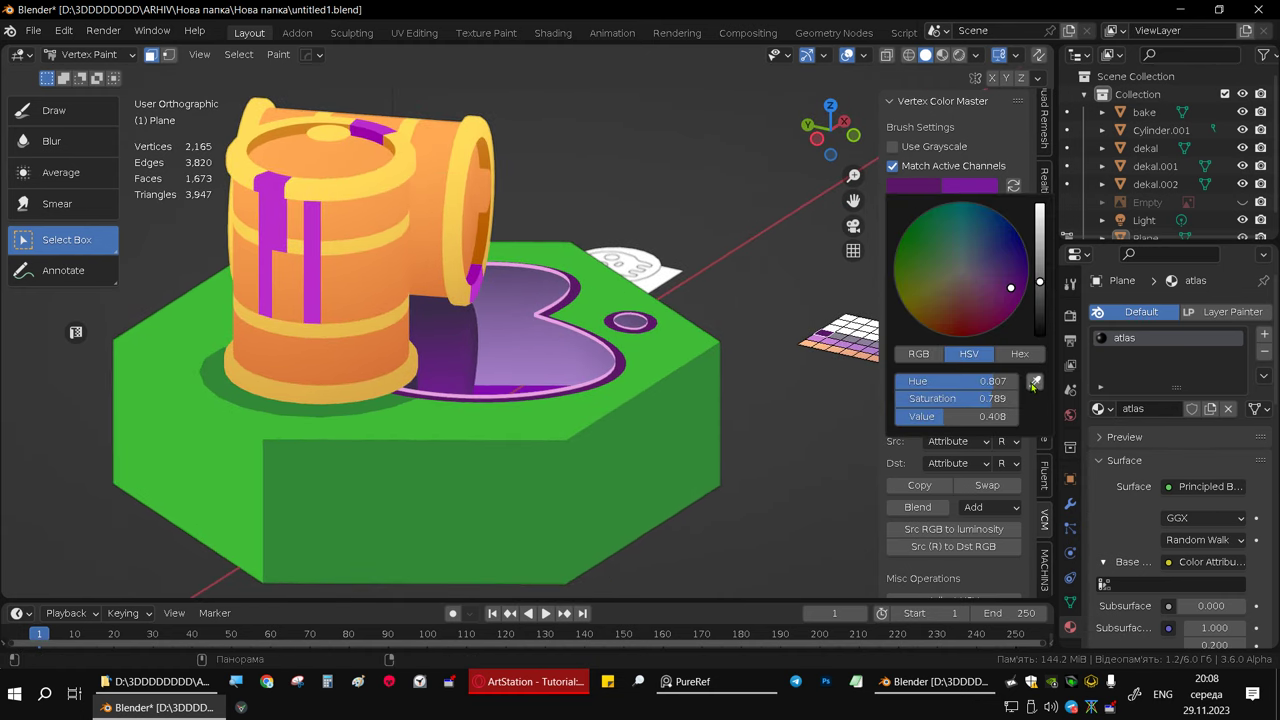
click(1034, 384)
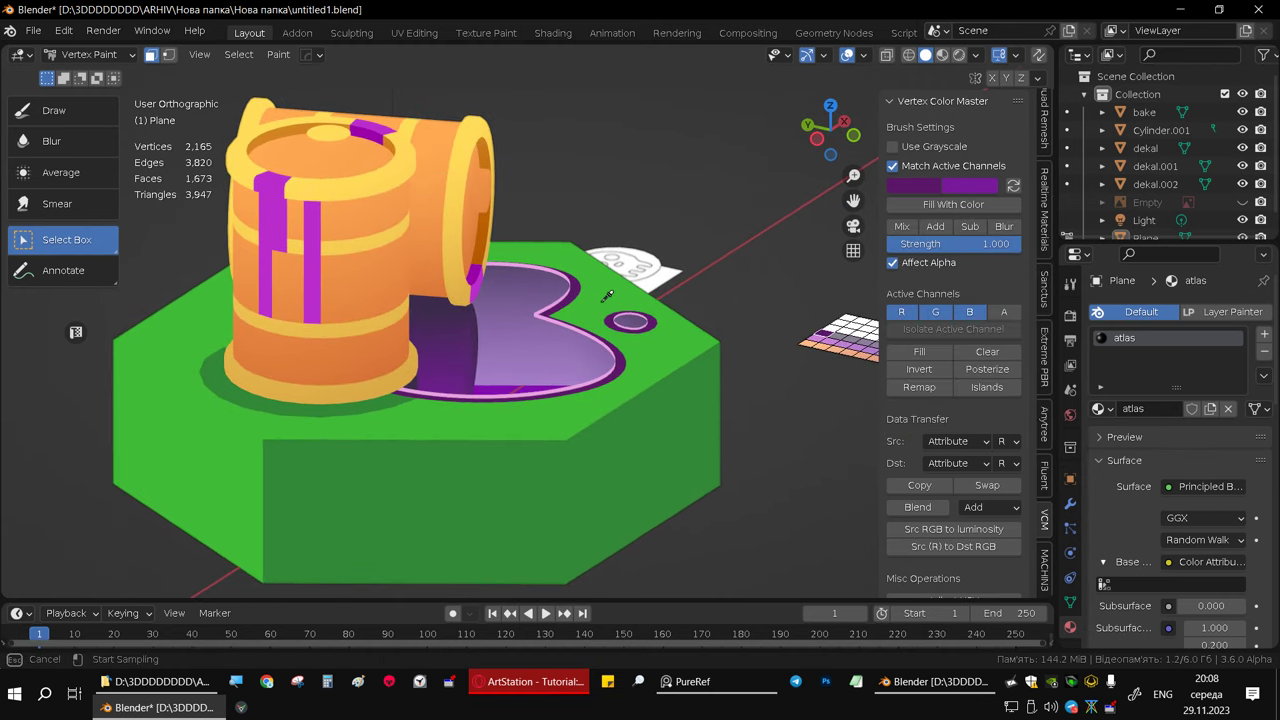
click(510, 375)
middle_drag(522, 376, 567, 313)
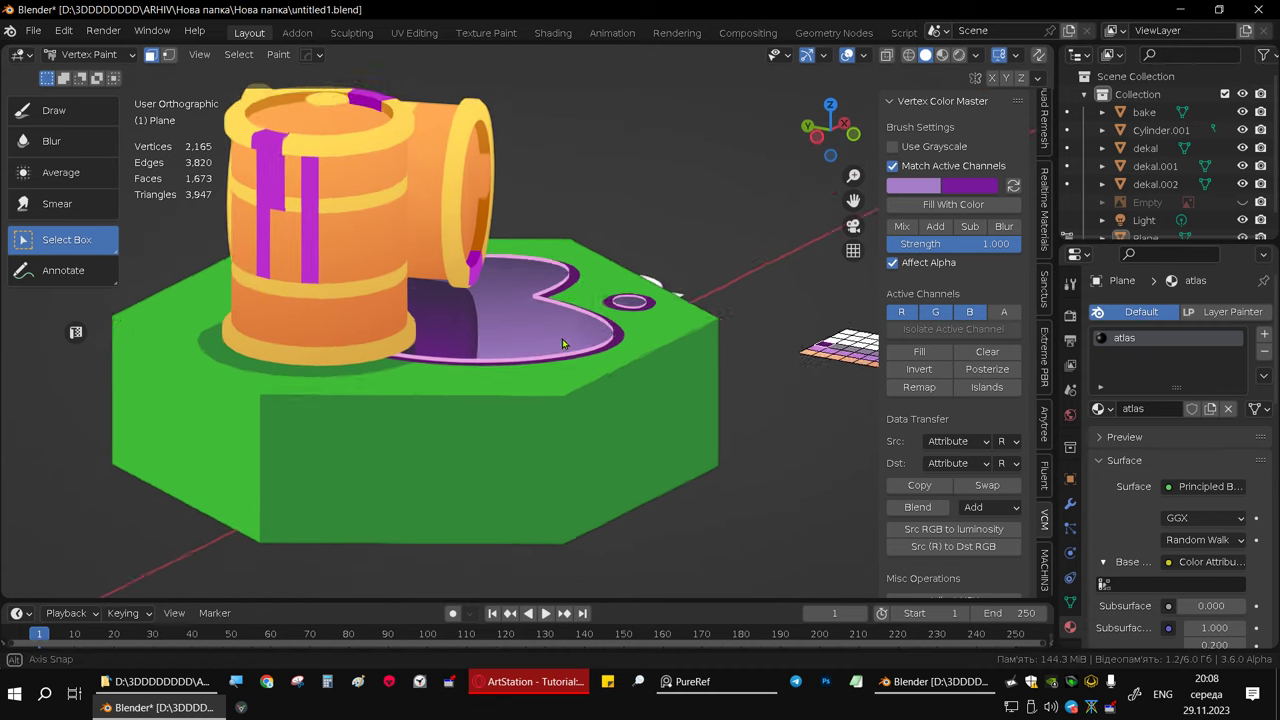
click(970, 184)
click(1090, 381)
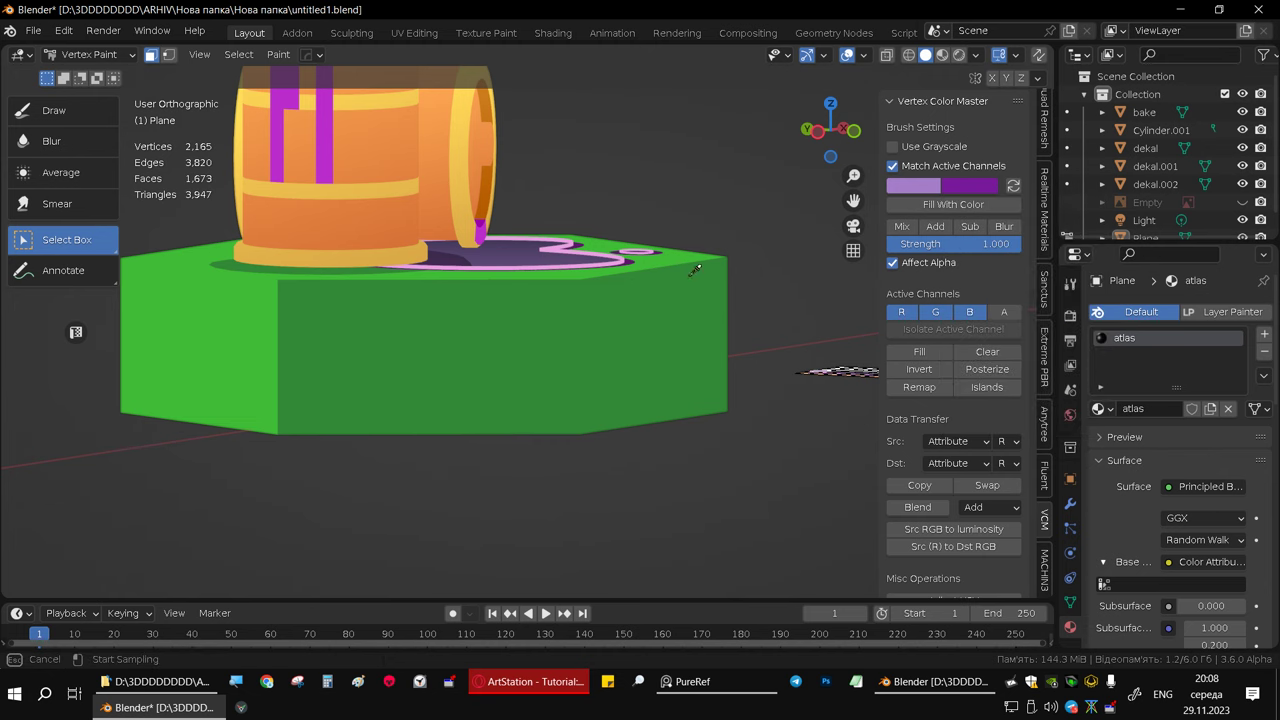
click(527, 238)
mouse_move(527, 238)
middle_down()
mouse_move(456, 293)
mouse_move(506, 222)
middle_up()
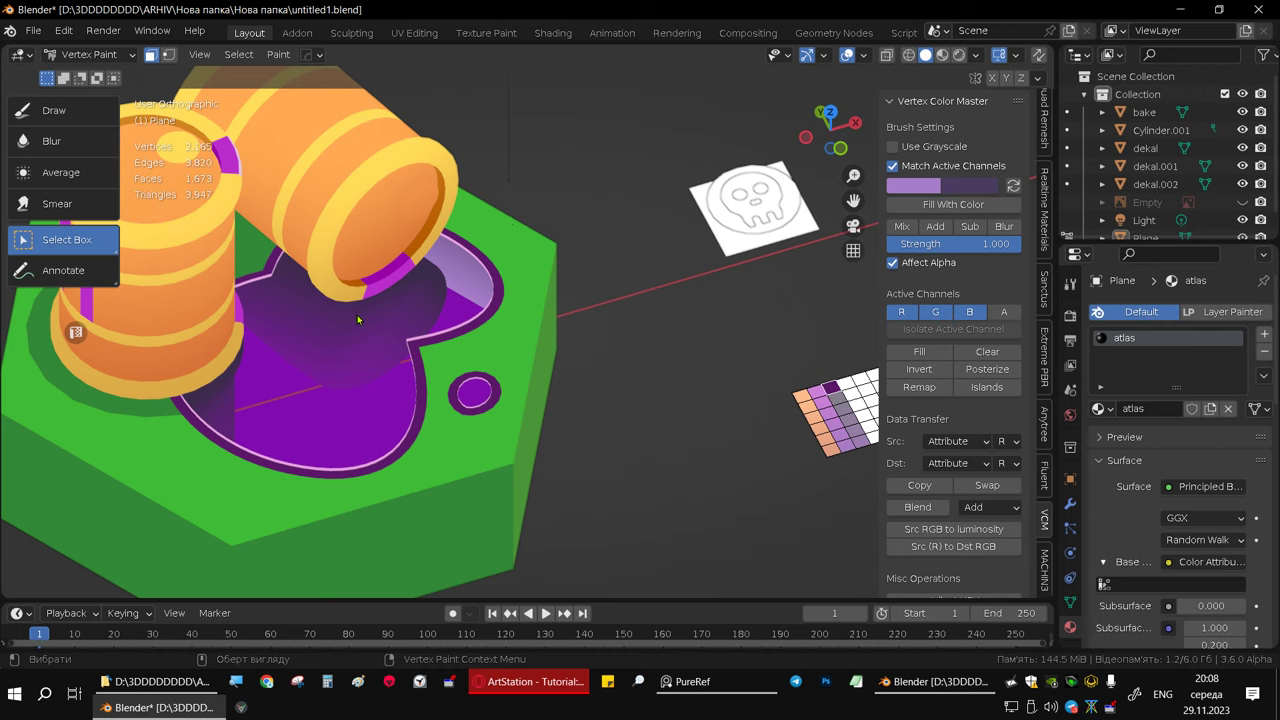
click(976, 57)
middle_drag(627, 335, 482, 364)
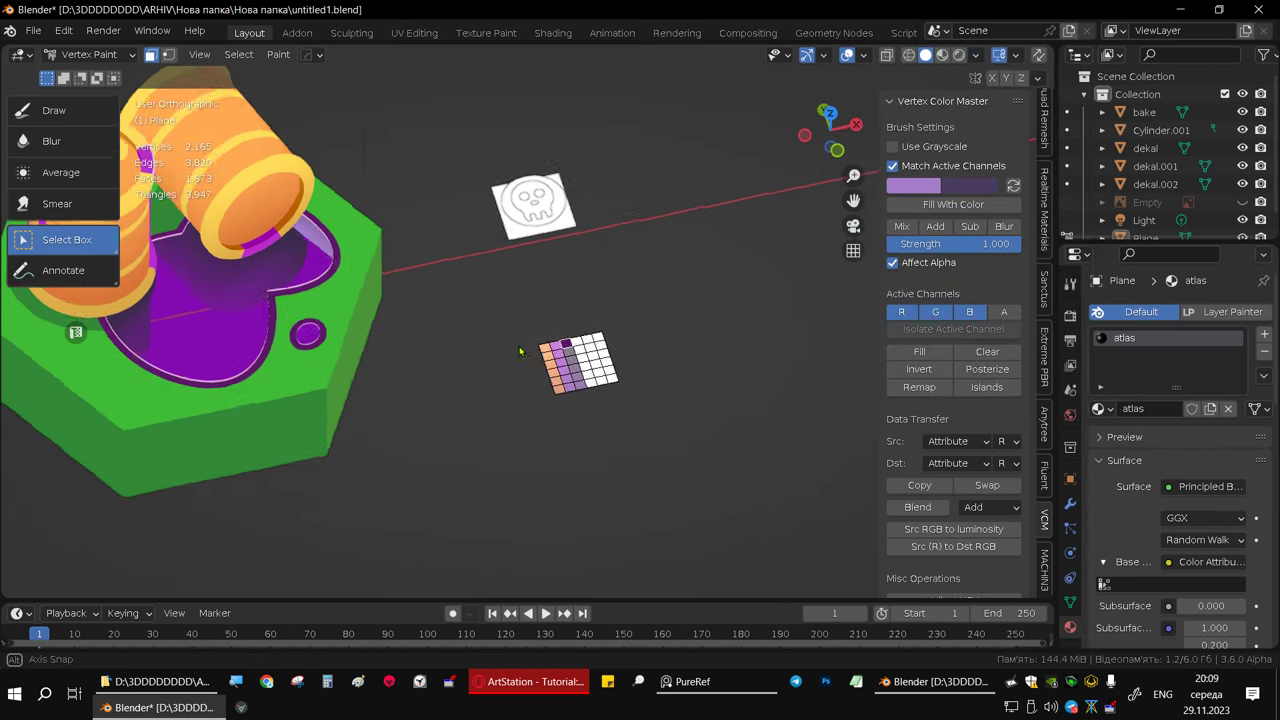
key(KP_Decimal)
- In top view, select the fourth column's cells and apply a light-to-dark purple linear gradient
key(KP_7)
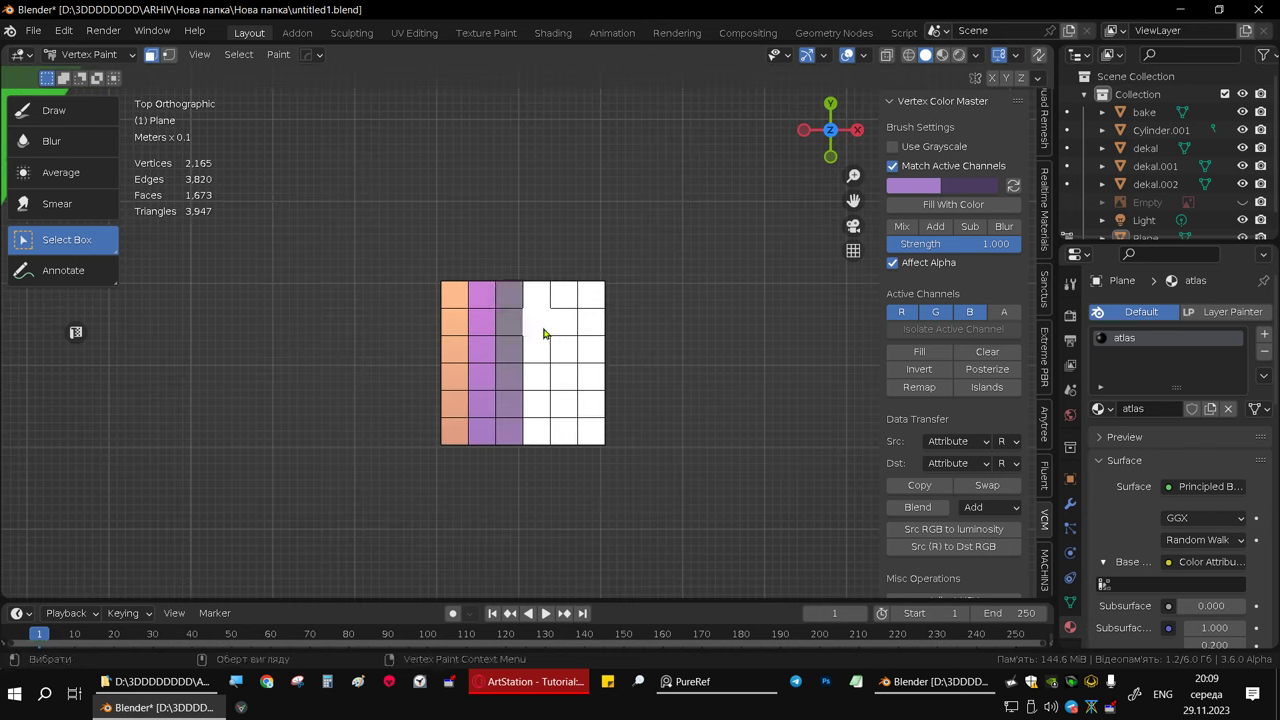
shift+click(541, 438)
key(v)
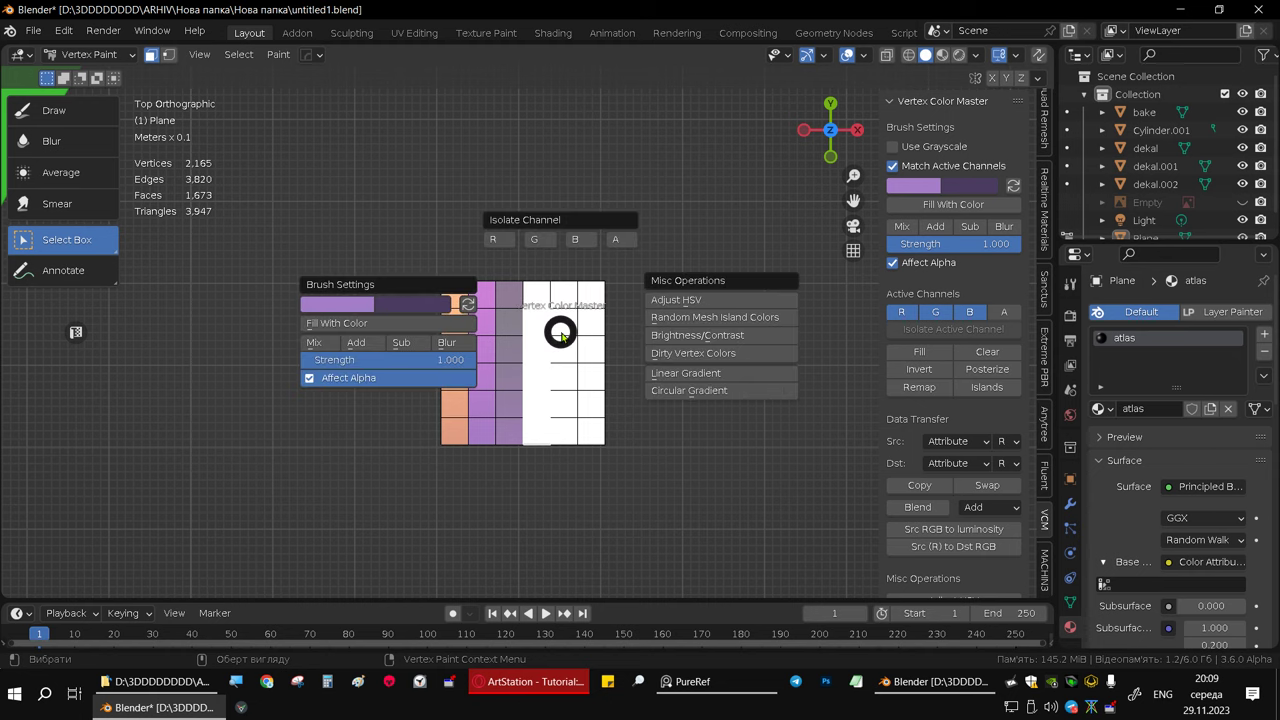
click(689, 378)
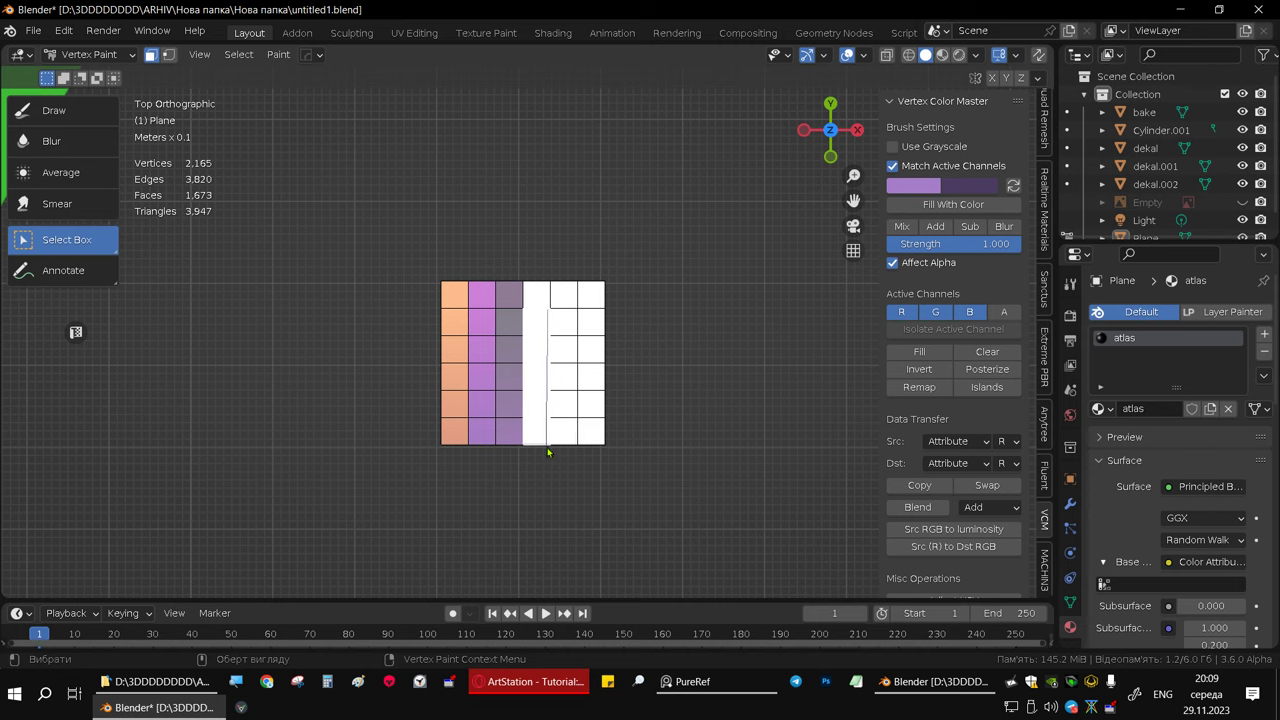
drag(548, 447, 548, 445)
mouse_move(551, 346)
middle_down()
mouse_move(665, 342)
mouse_move(410, 299)
mouse_move(442, 335)
mouse_move(355, 284)
middle_up()
scroll(665, 342, down, 3)
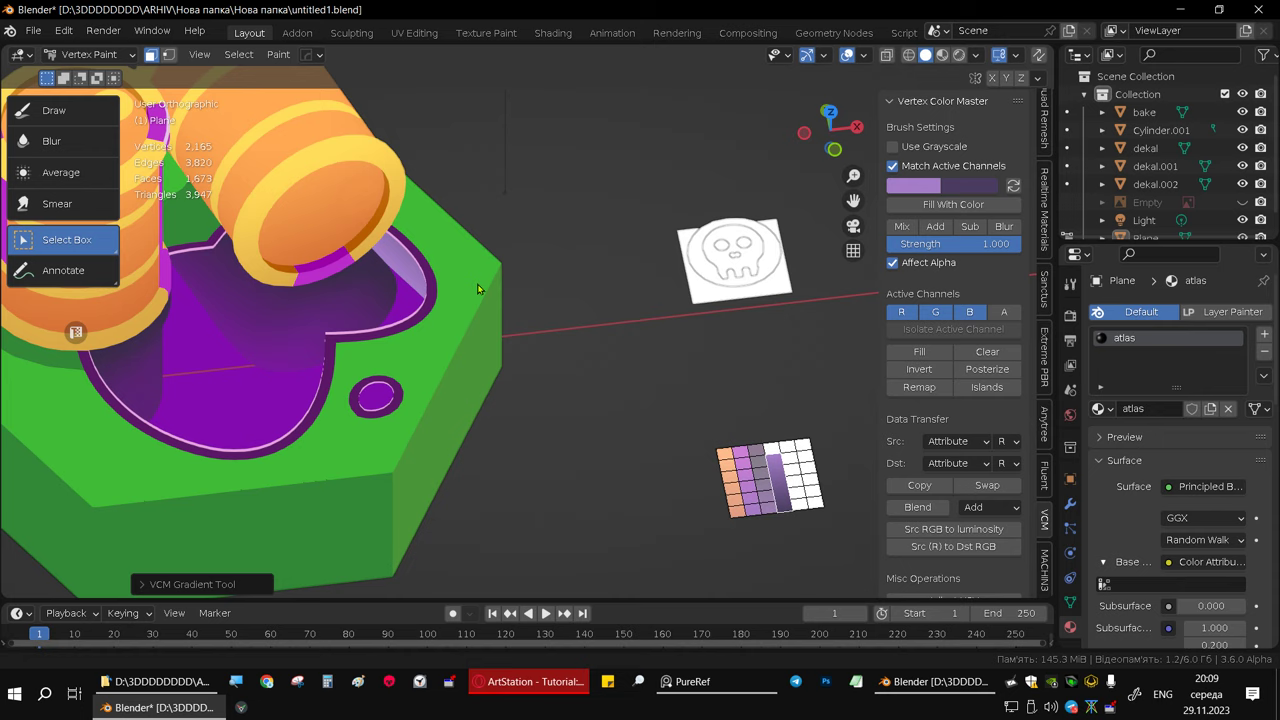
mouse_move(824, 292)
middle_down()
mouse_move(643, 285)
mouse_move(656, 283)
mouse_move(607, 270)
mouse_move(520, 320)
mouse_move(511, 365)
middle_up()
scroll(643, 285, up, 3)
scroll(500, 329, down, 4)
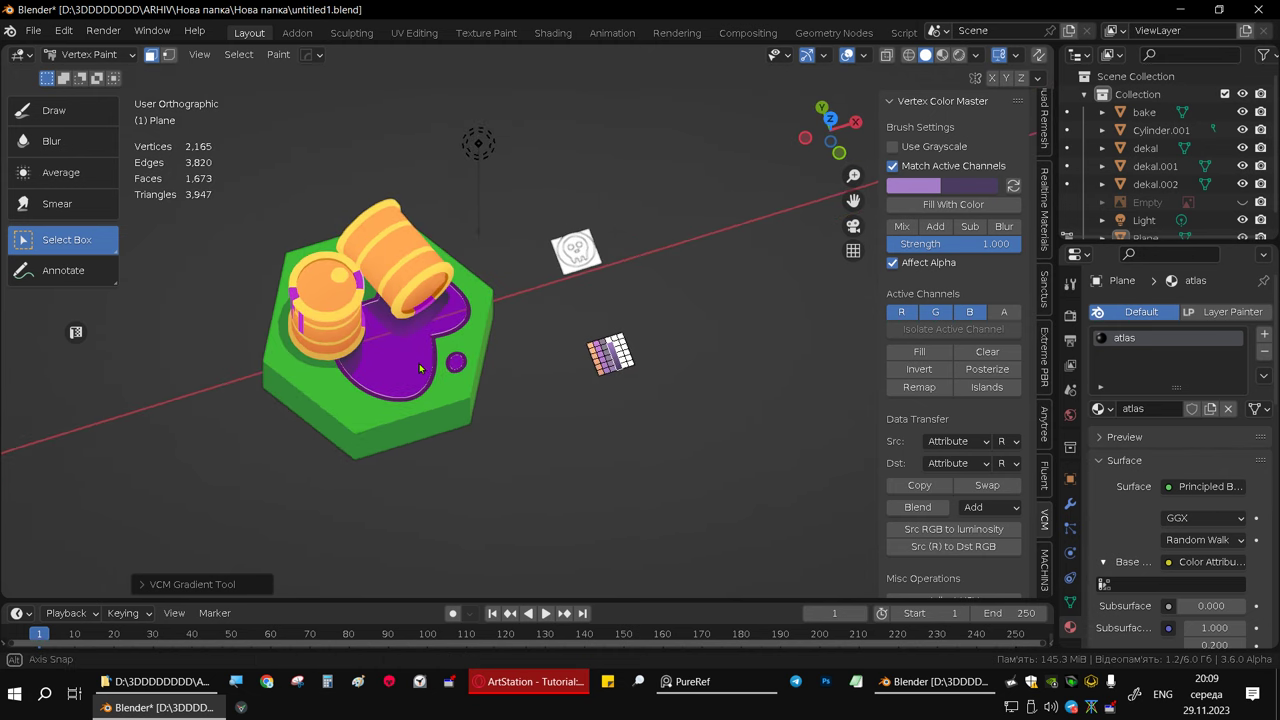
scroll(628, 370, up, 5)
scroll(628, 370, up, 1)
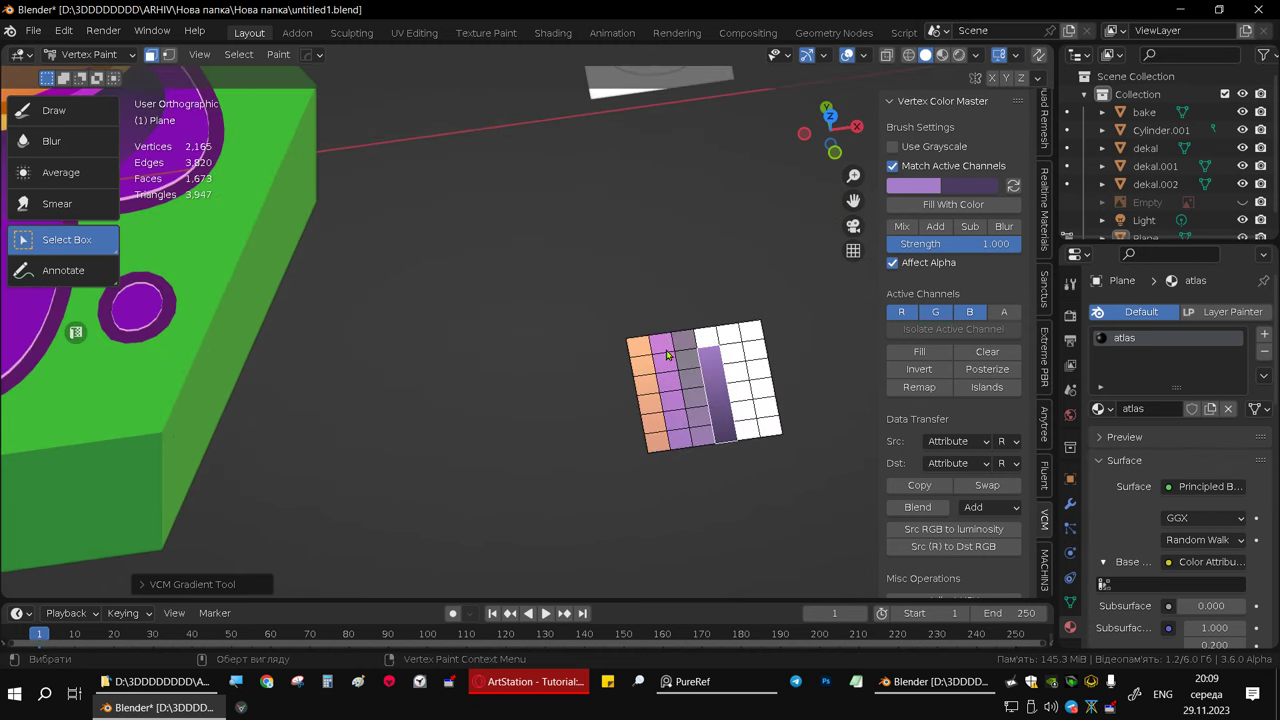
- Eyedrop the barrels' pink rim colour into the main brush colour
mouse_move(667, 355)
middle_down()
mouse_move(766, 369)
mouse_move(643, 374)
mouse_move(630, 358)
mouse_move(685, 366)
mouse_move(677, 311)
mouse_move(694, 340)
mouse_move(694, 317)
mouse_move(682, 327)
mouse_move(683, 314)
mouse_move(590, 278)
middle_up()
scroll(551, 357, down, 2)
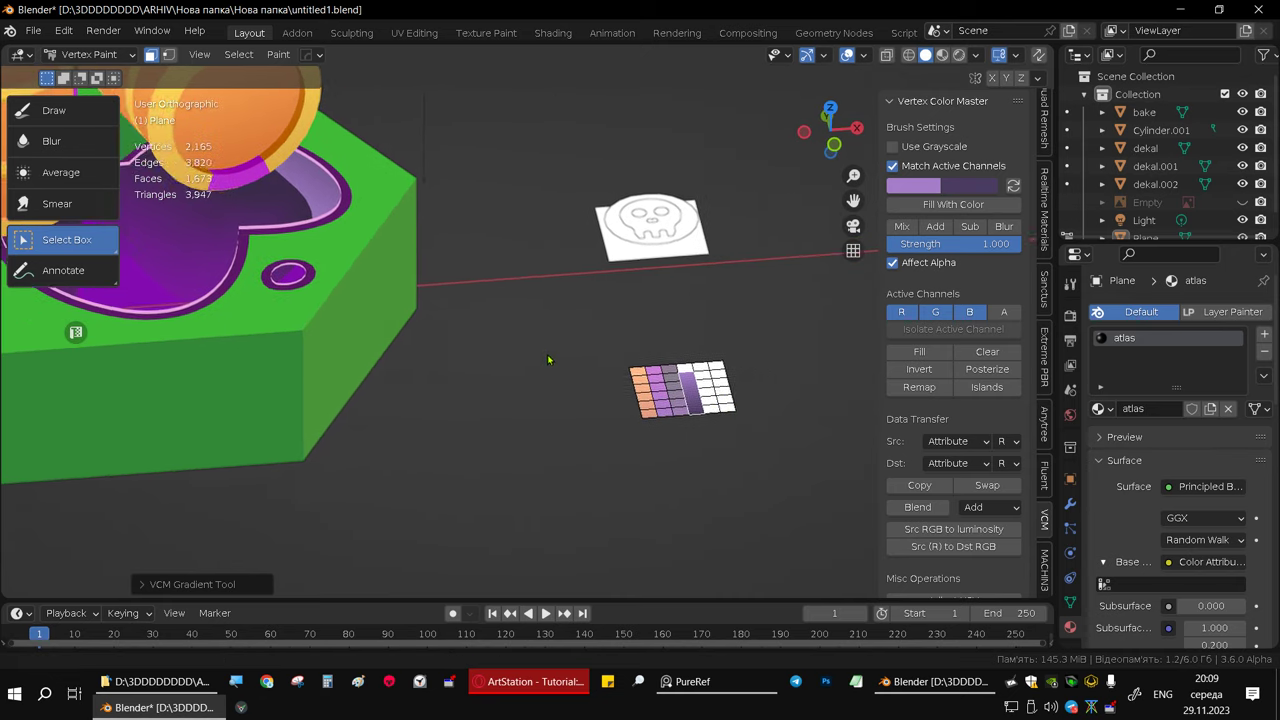
scroll(590, 370, down, 1)
scroll(594, 372, up, 2)
scroll(594, 372, down, 2)
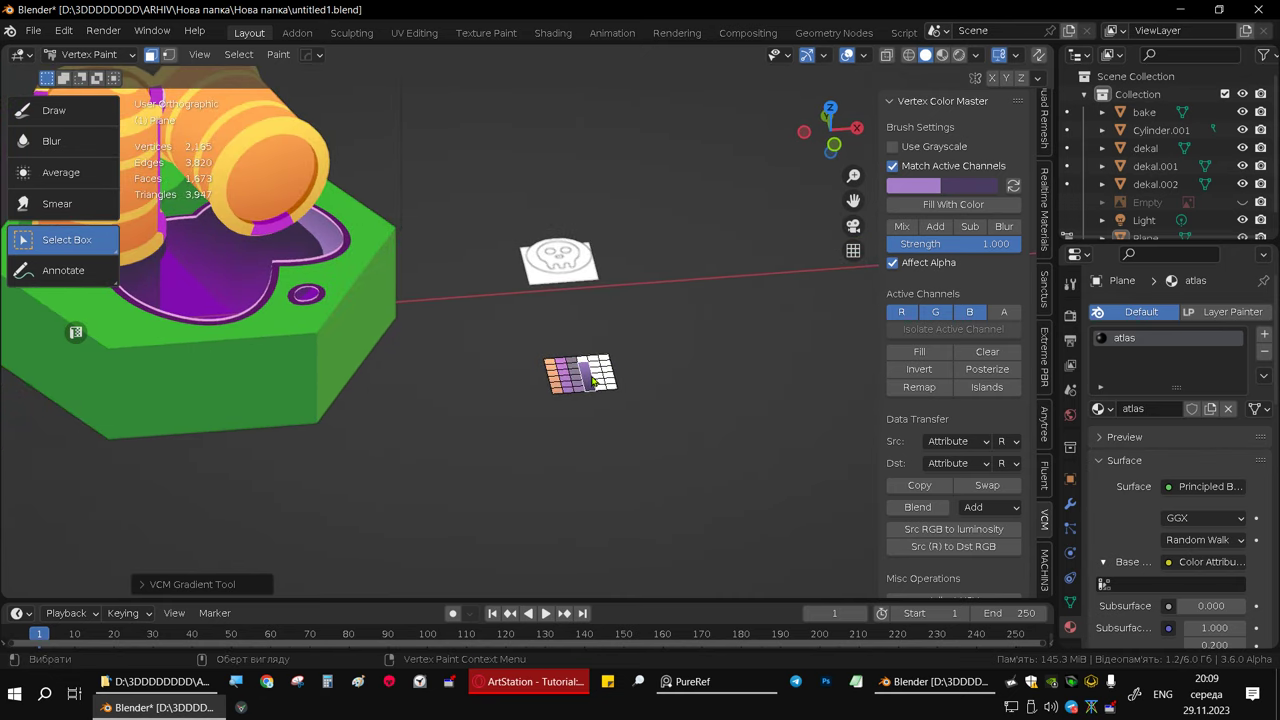
scroll(593, 371, up, 3)
scroll(560, 274, down, 5)
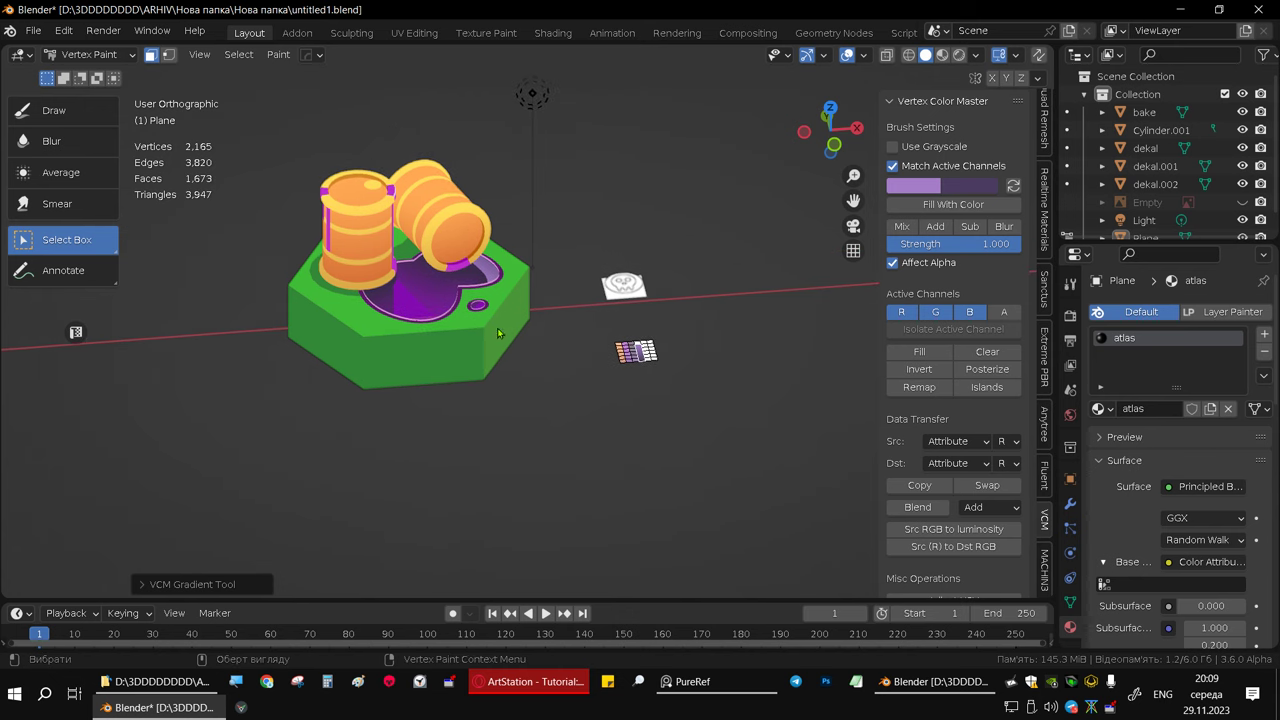
scroll(385, 195, up, 5)
scroll(380, 230, up, 2)
scroll(369, 277, up, 2)
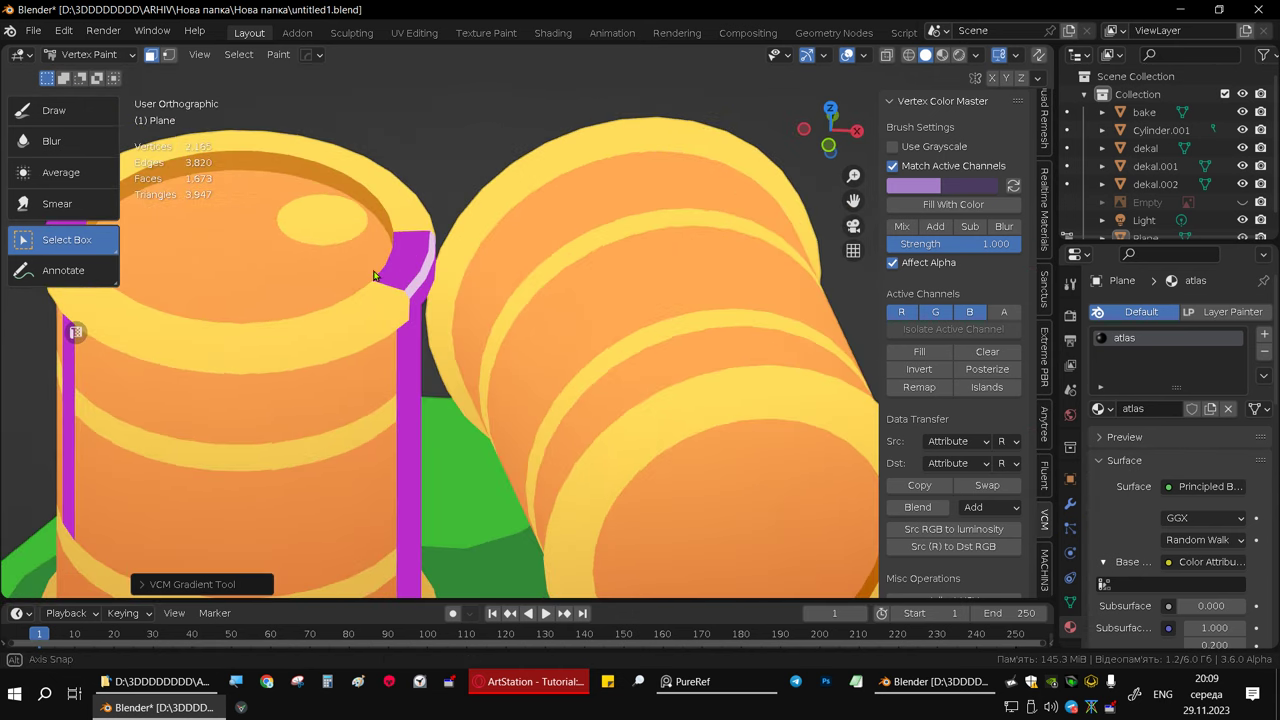
scroll(366, 272, up, 1)
middle_drag(517, 447, 507, 688)
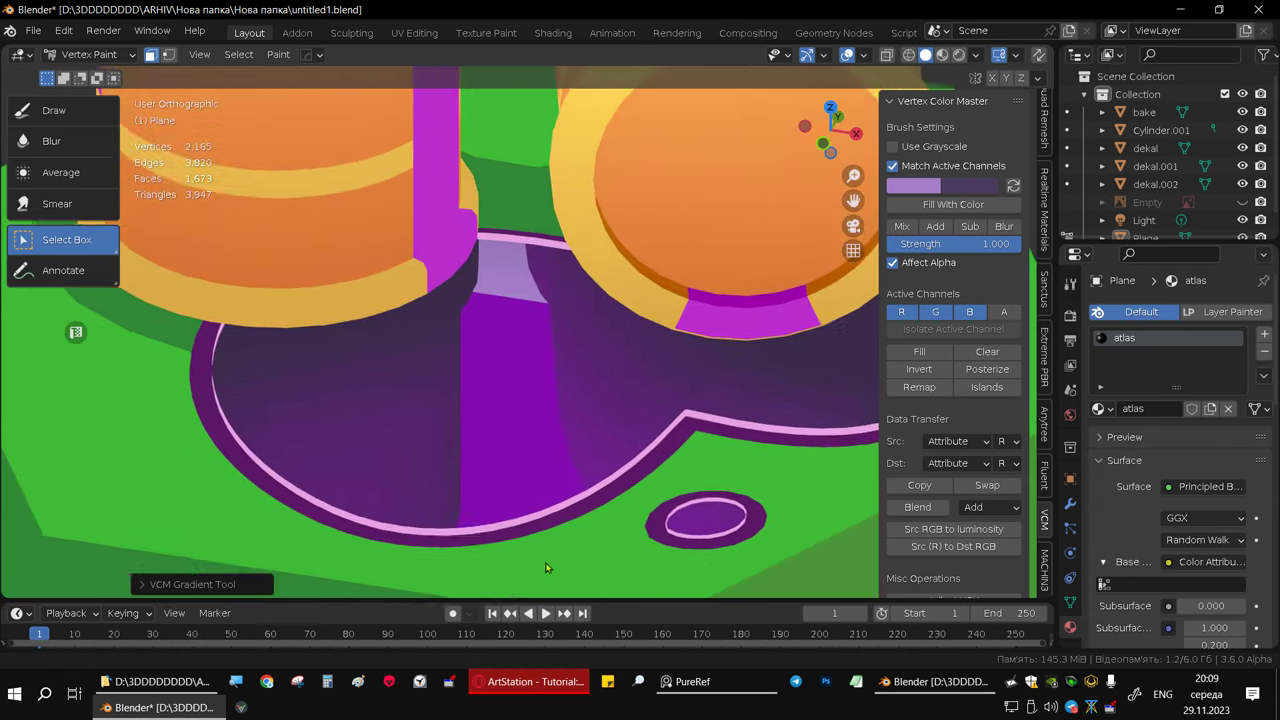
middle_drag(565, 491, 580, 463)
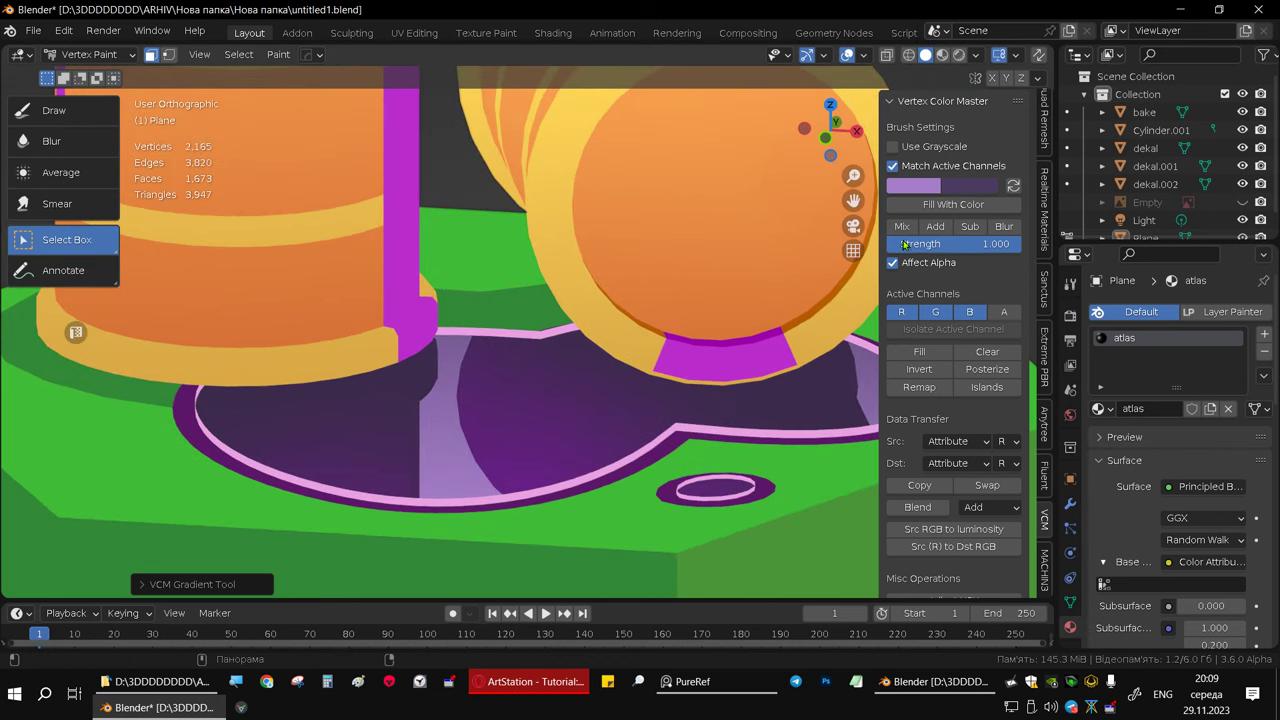
click(913, 185)
click(1035, 381)
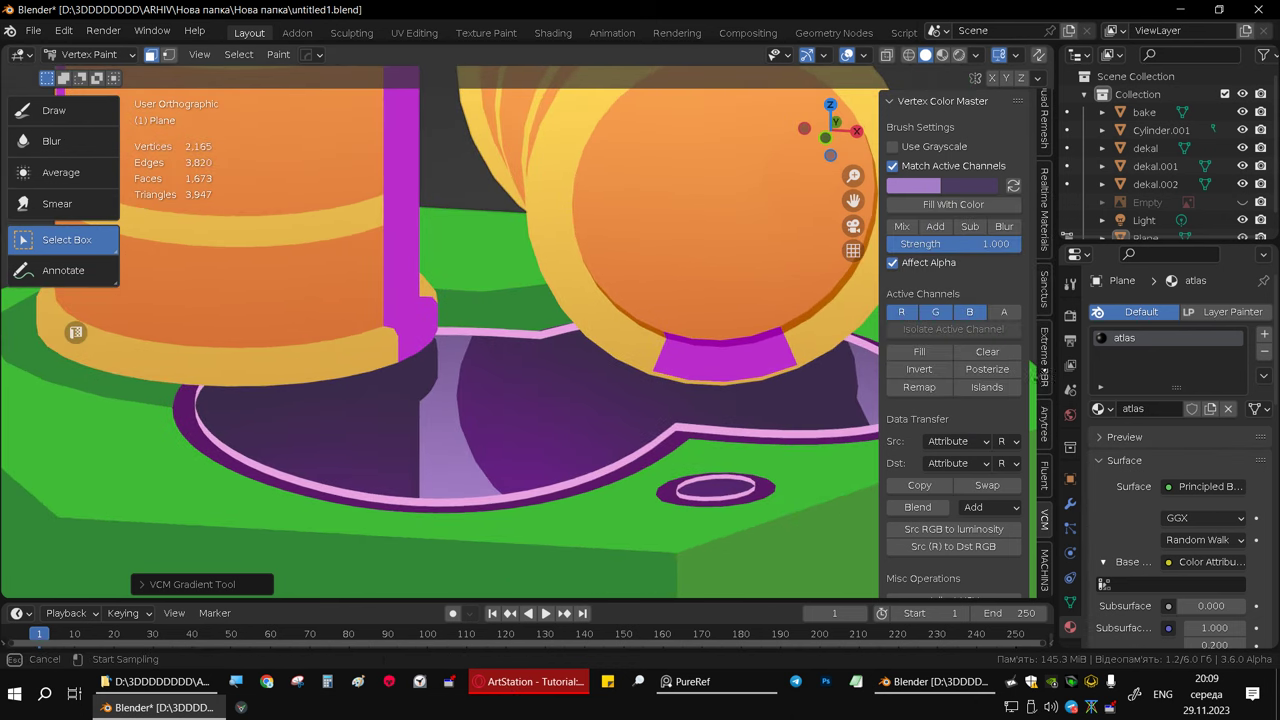
click(620, 460)
- Fill the selected top cell of the fourth column with the pink
scroll(616, 467, down, 1)
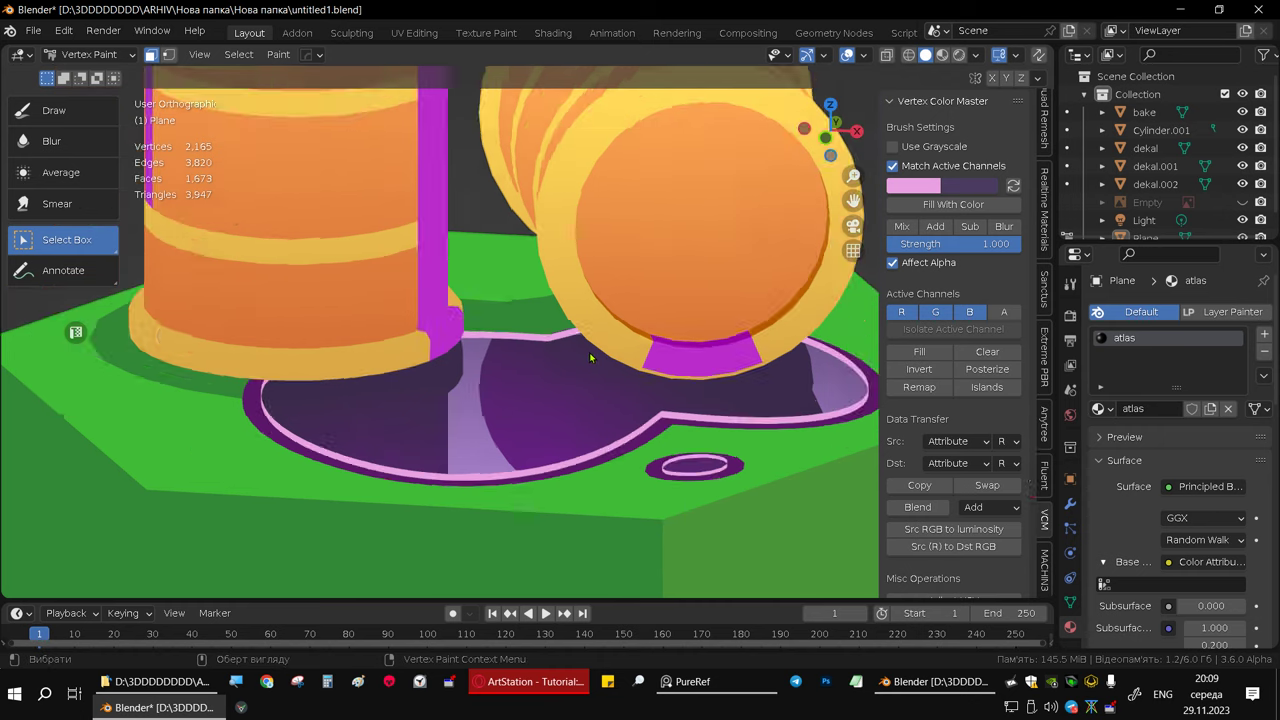
scroll(589, 352, down, 4)
scroll(624, 404, down, 2)
middle_drag(623, 440, 628, 420)
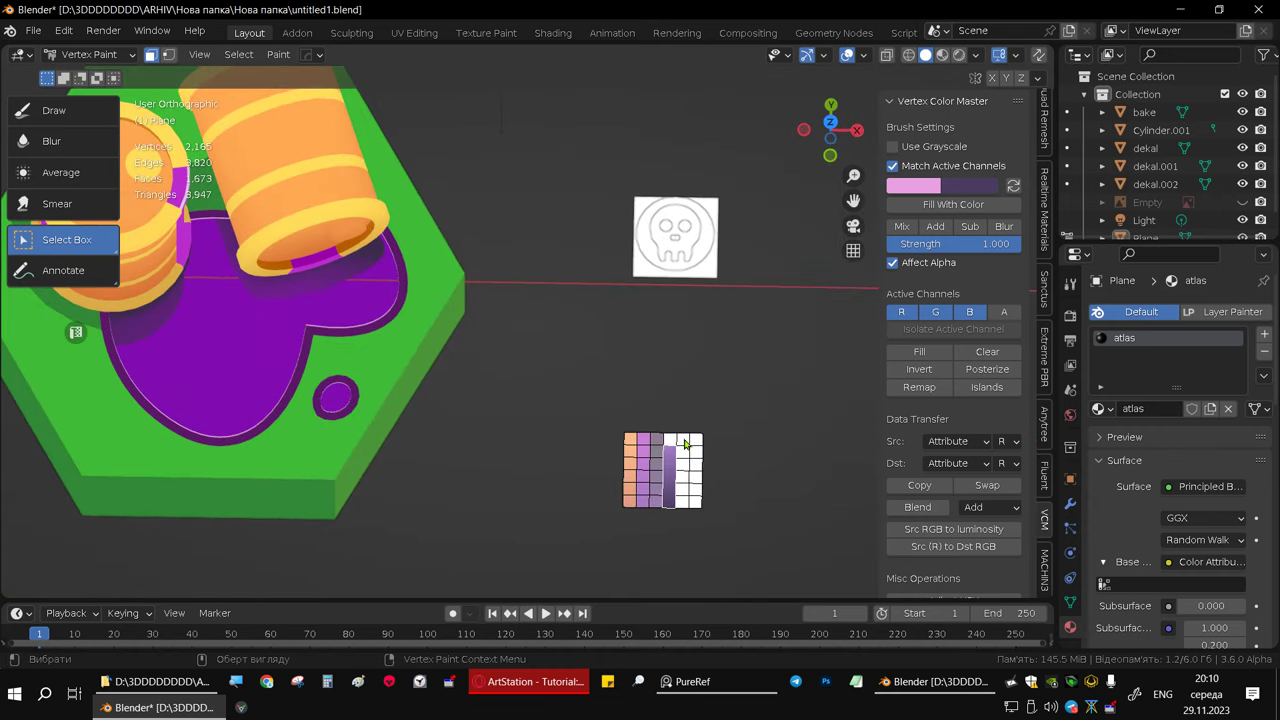
scroll(630, 400, up, 3)
scroll(633, 368, up, 2)
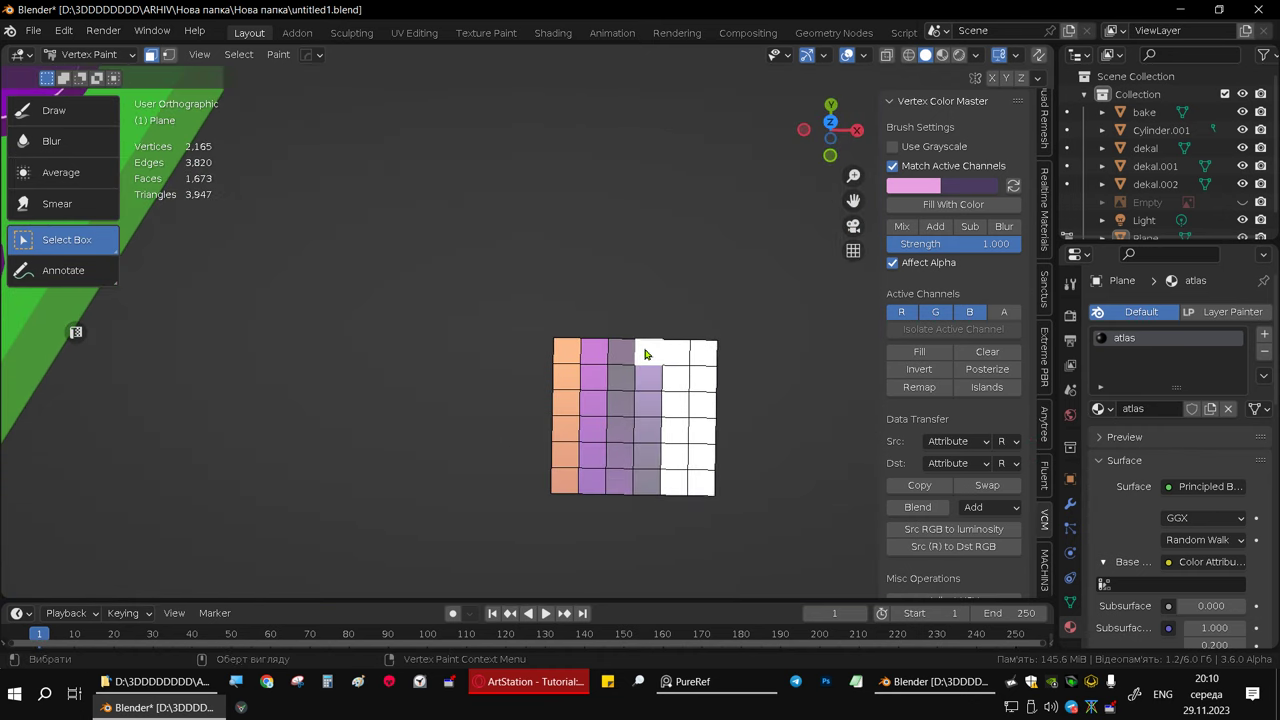
click(926, 207)
mouse_move(667, 399)
middle_down()
mouse_move(686, 386)
mouse_move(640, 354)
mouse_move(586, 343)
mouse_move(620, 343)
middle_up()
- Sample the barrel top's yellow as the main colour and the barrel's orange as the second colour
scroll(620, 343, down, 5)
scroll(457, 309, down, 2)
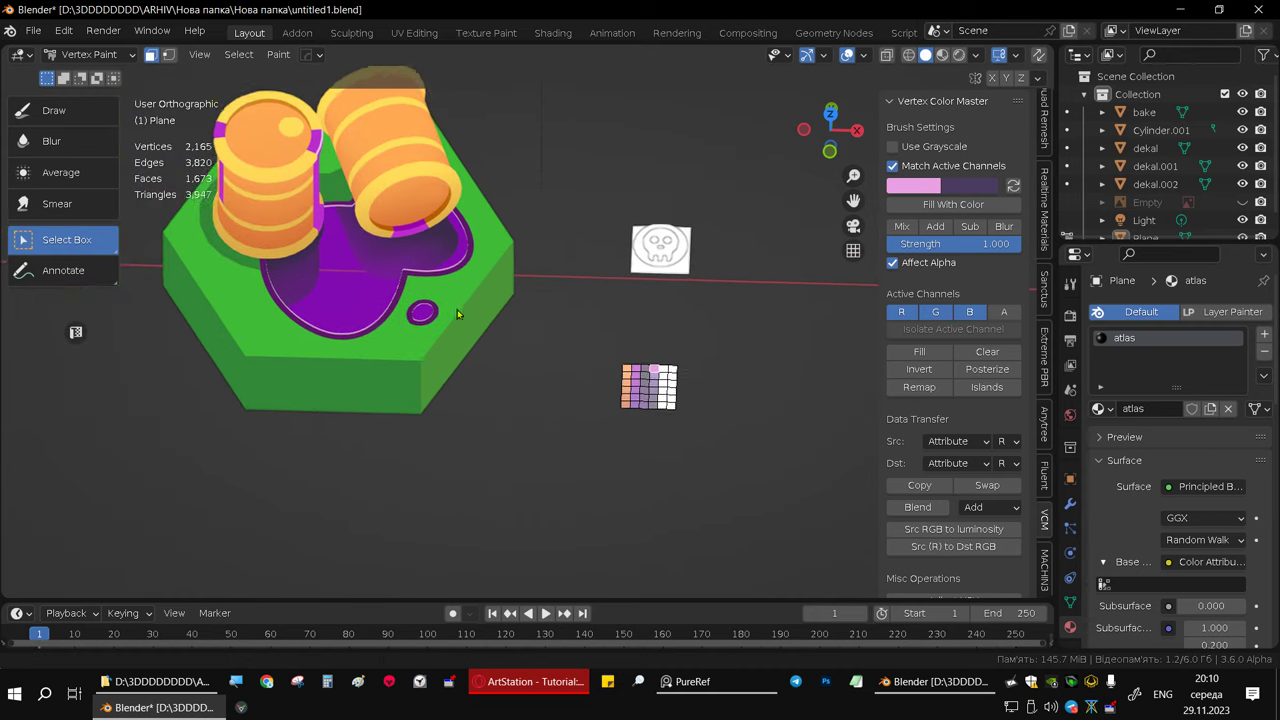
scroll(391, 234, up, 2)
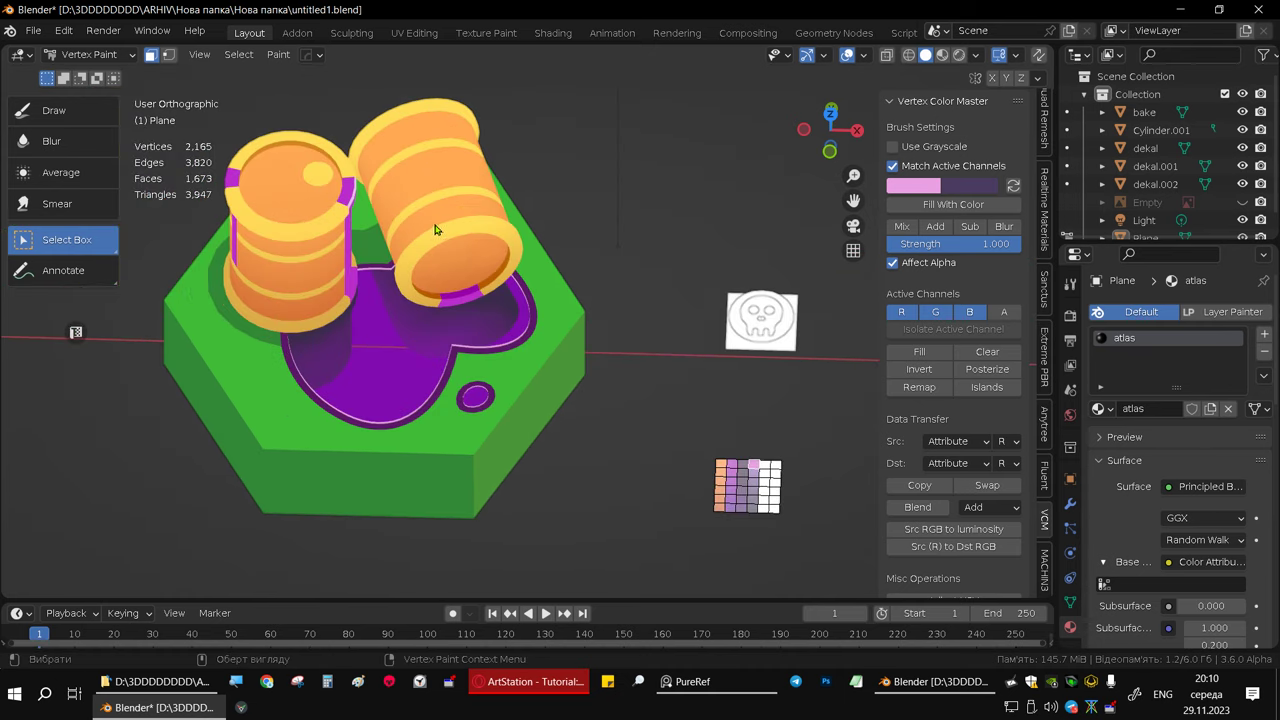
shift+middle_drag(443, 240, 492, 291)
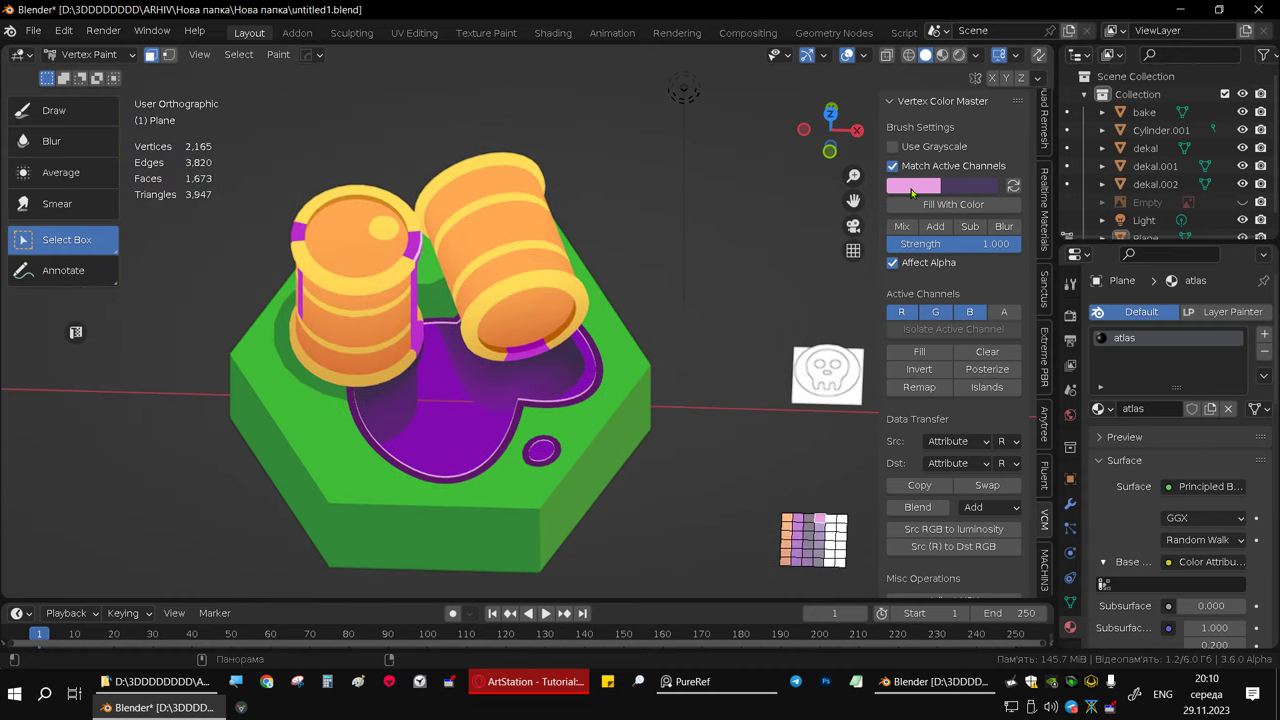
scroll(351, 254, up, 3)
mouse_move(351, 254)
middle_down()
mouse_move(354, 305)
mouse_move(350, 258)
middle_up()
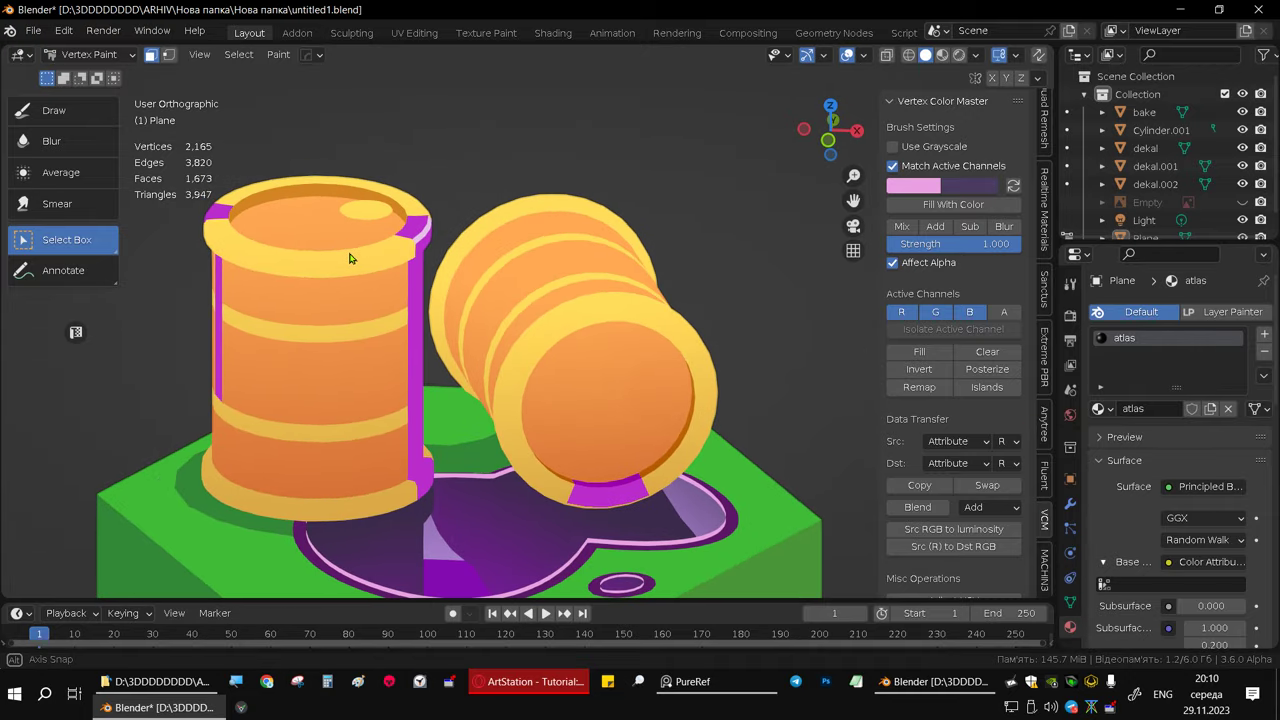
click(912, 188)
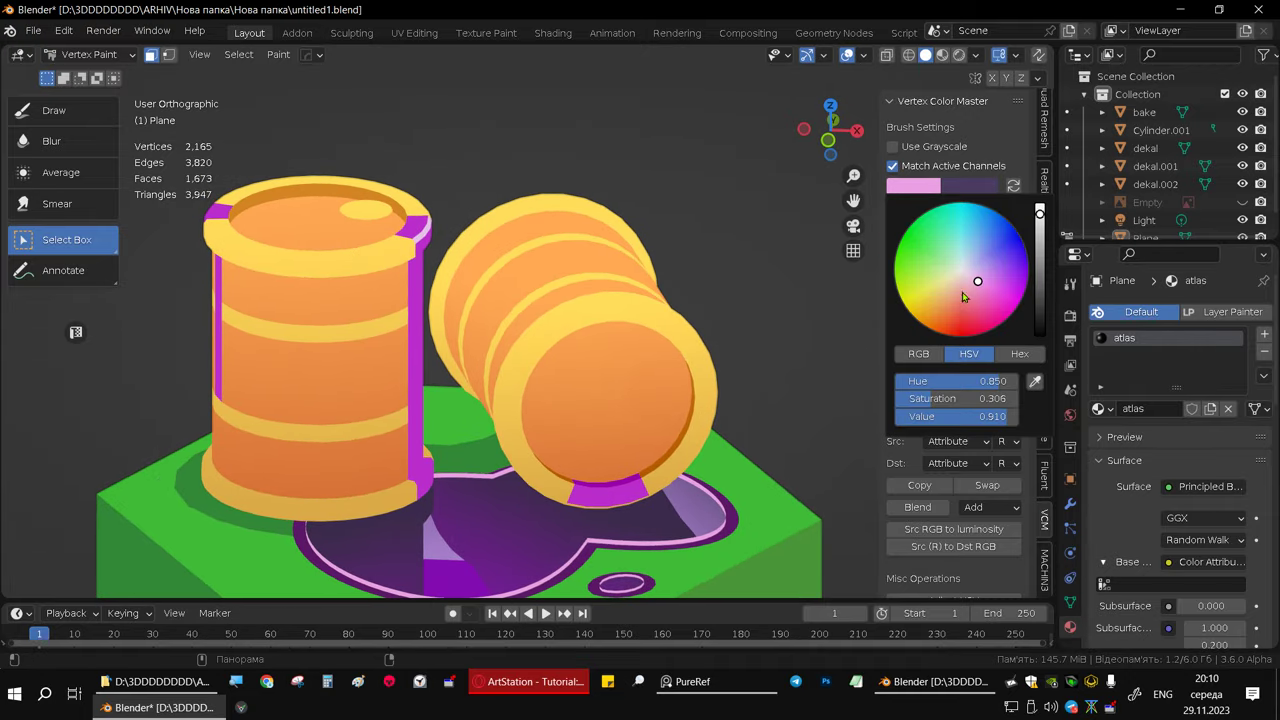
click(1035, 384)
click(367, 207)
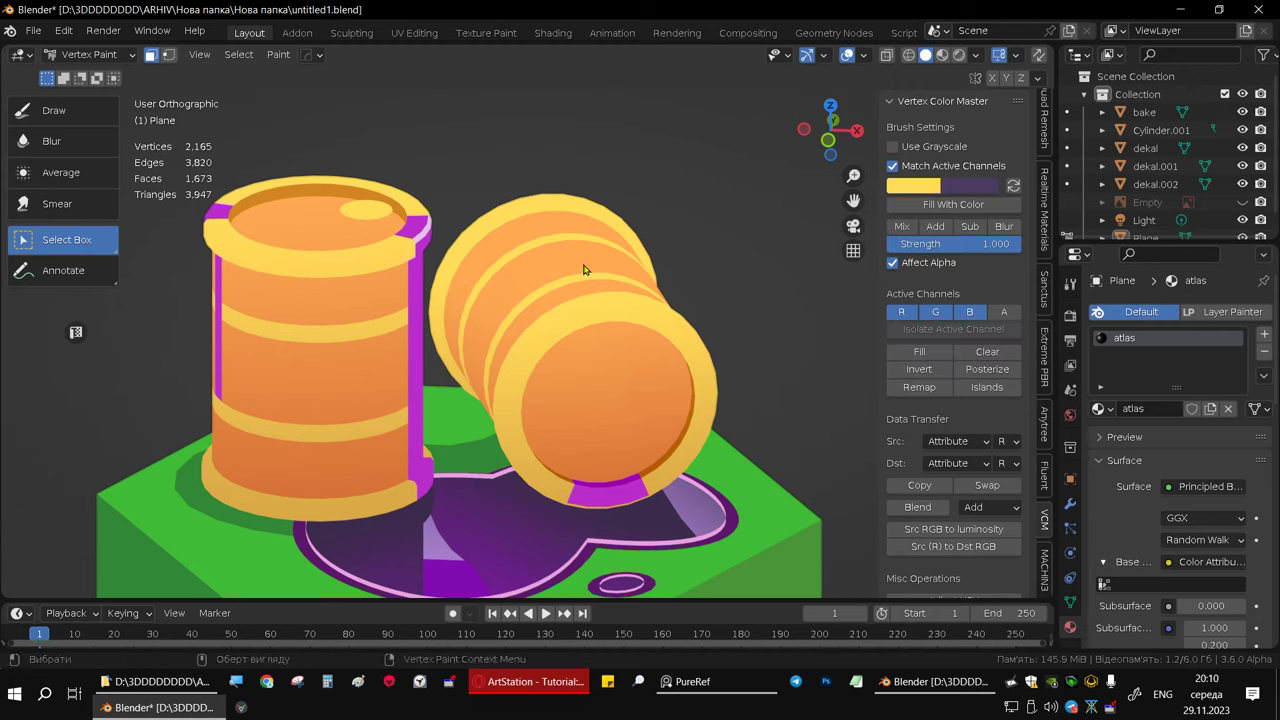
click(968, 187)
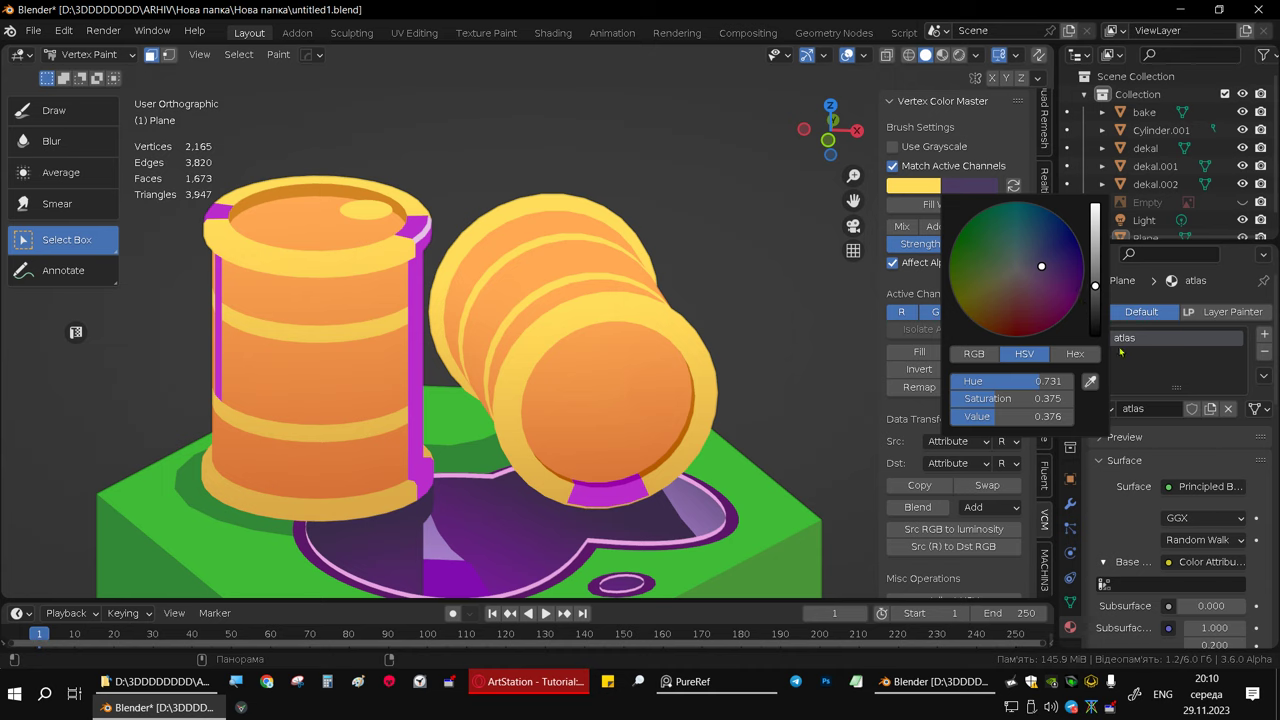
click(1090, 382)
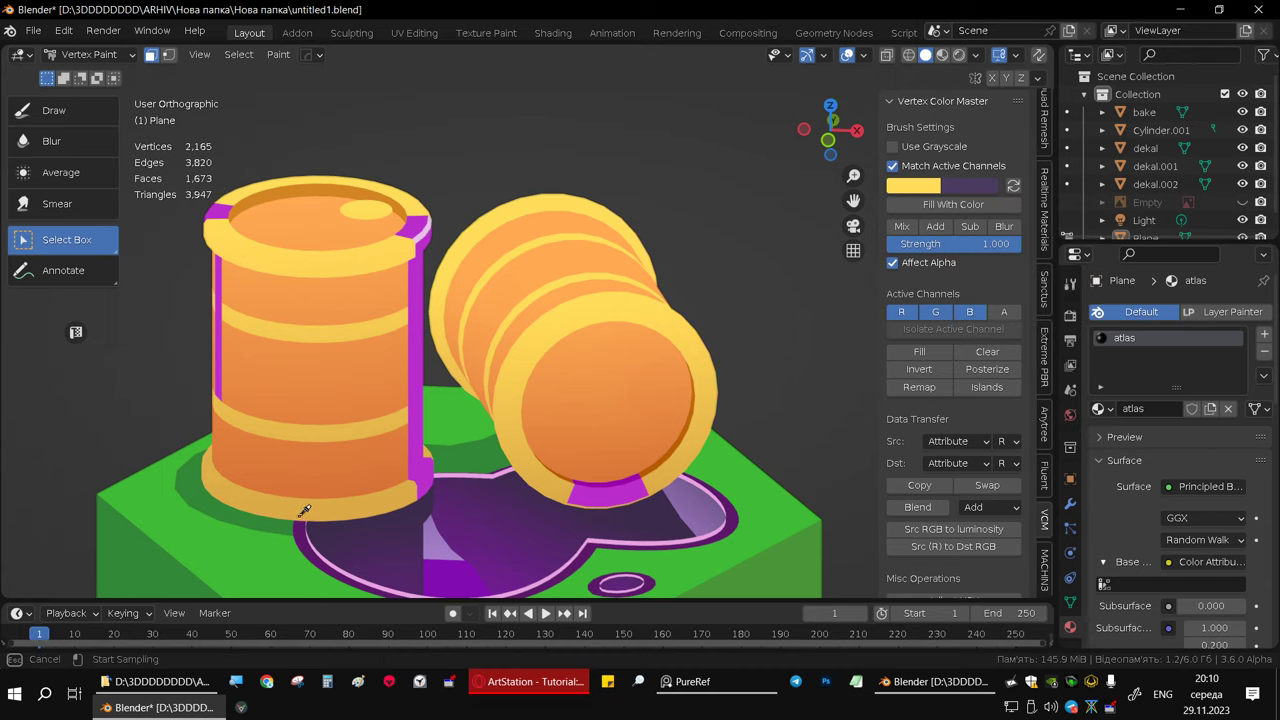
click(301, 519)
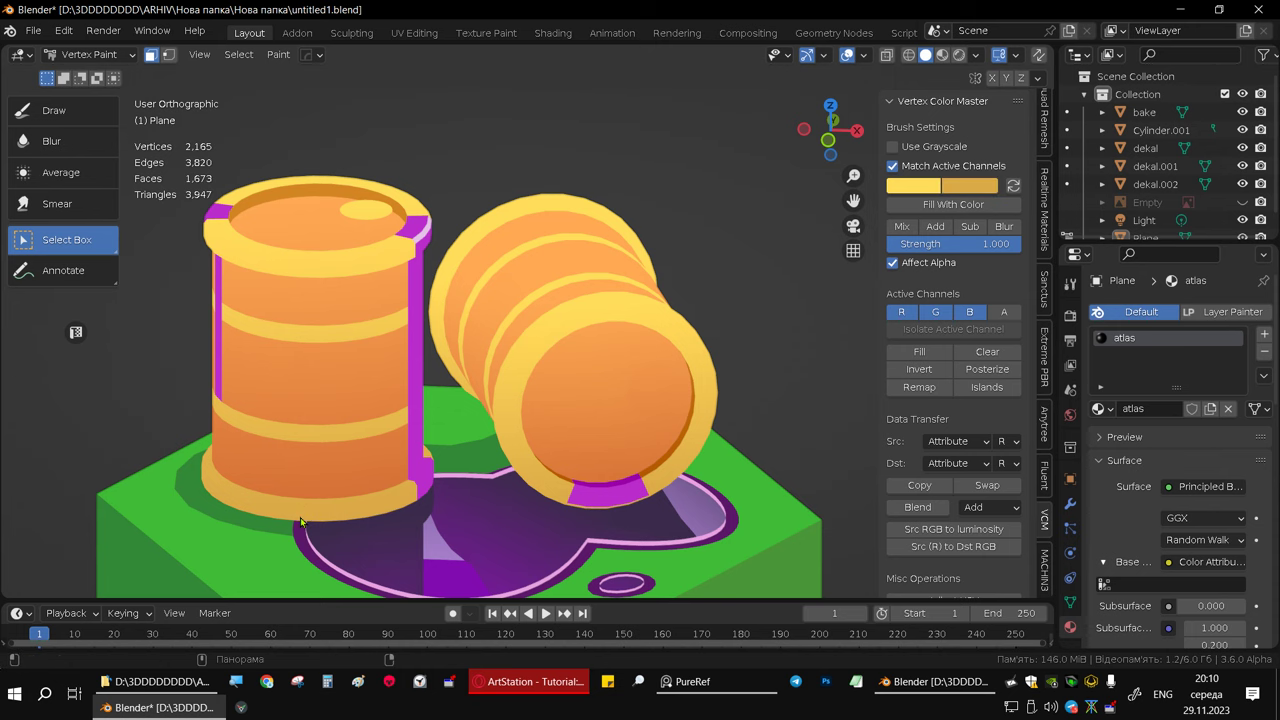
- Bring the colour grid back into a square top-down view
shift+middle_drag(780, 366, 416, 60)
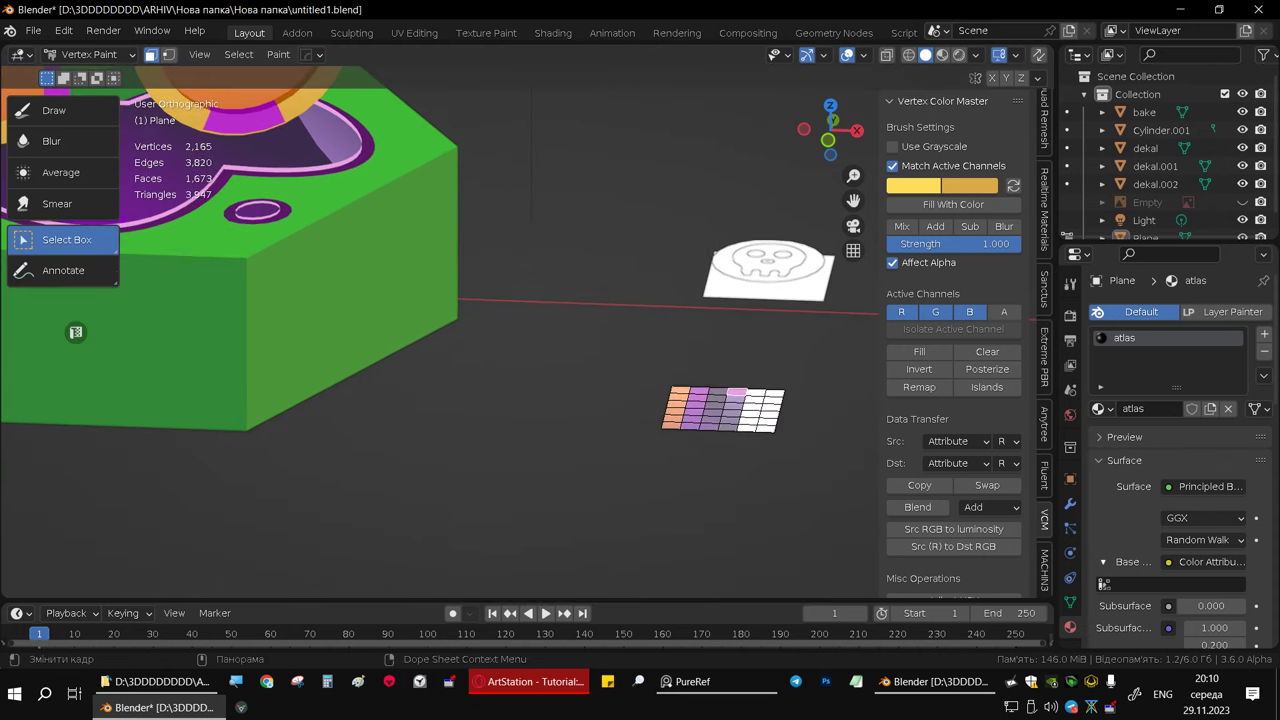
key(KP_7)
scroll(757, 428, up, 2)
scroll(728, 391, up, 2)
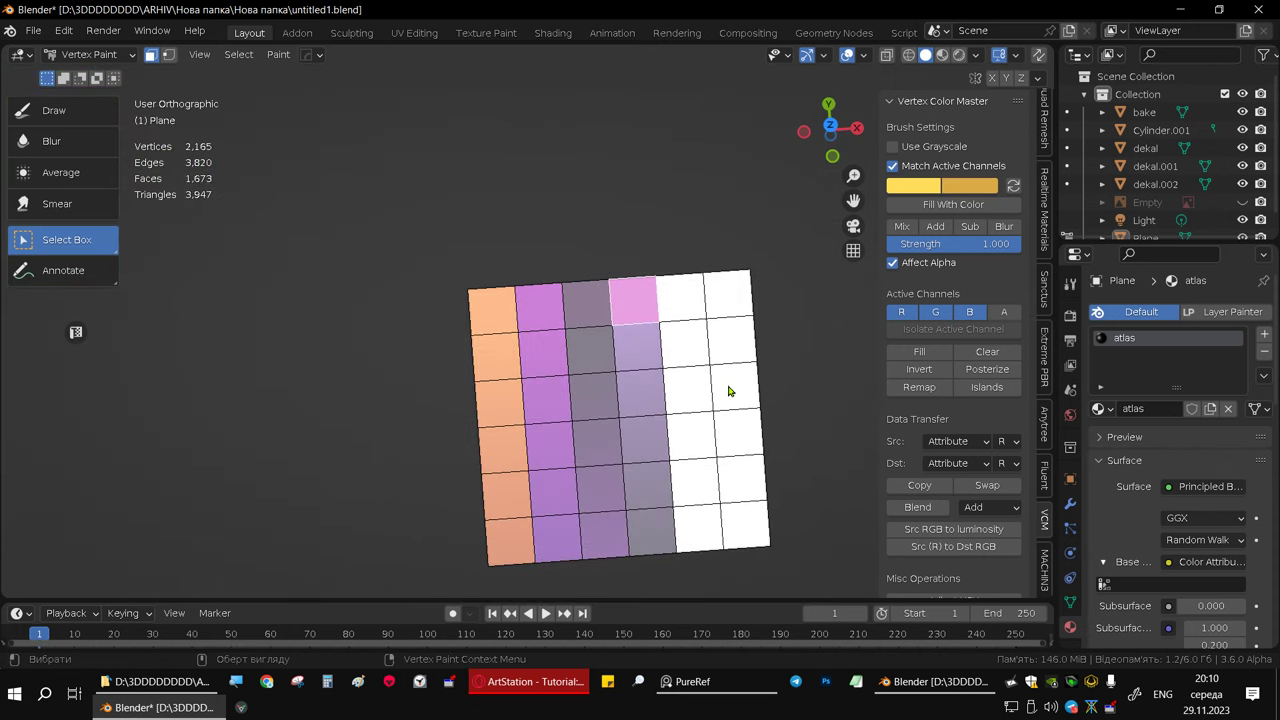
scroll(679, 291, up, 2)
middle_drag(671, 326, 620, 231)
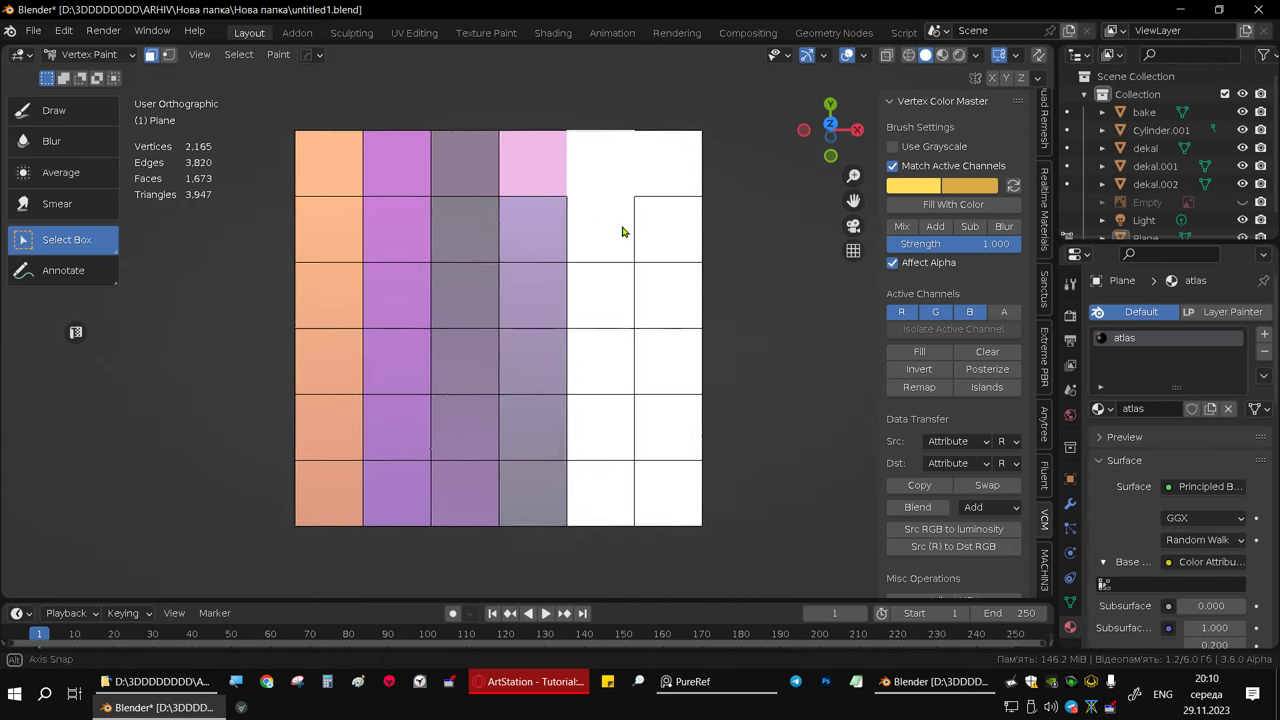
- Fill the fifth column's top cell yellow and select the column's cells below it
click(930, 206)
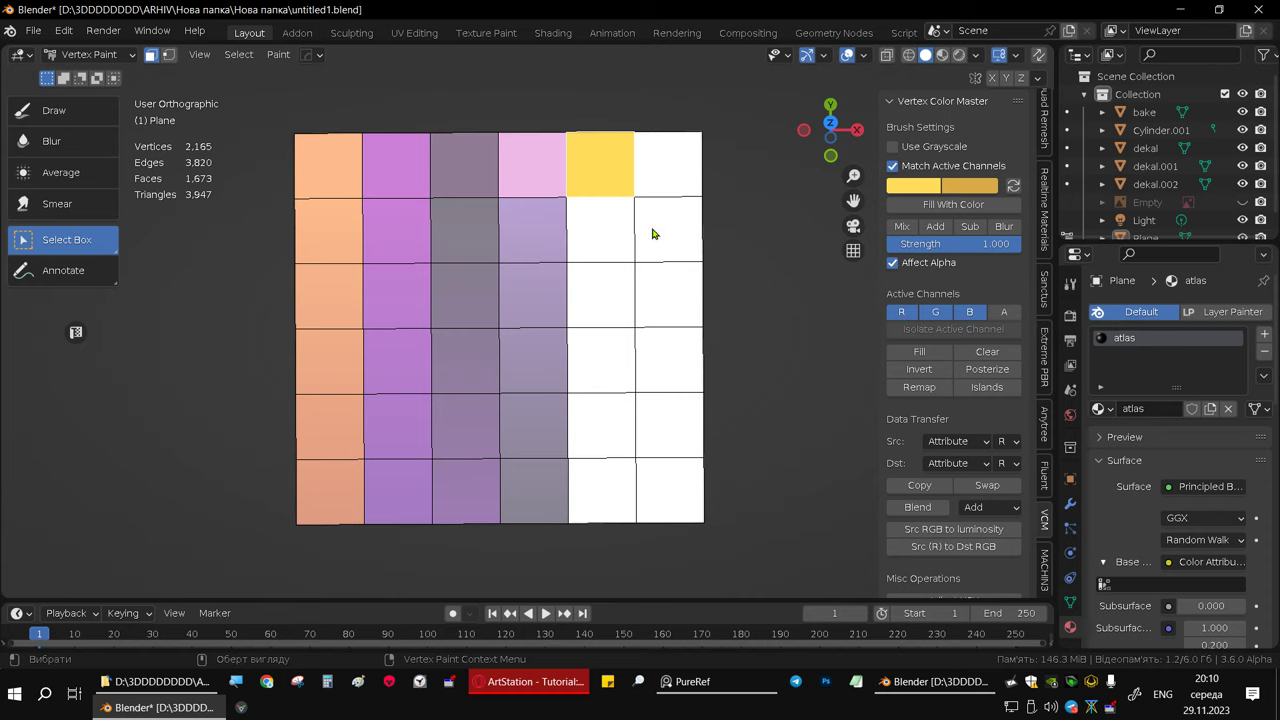
click(610, 232)
shift+click(607, 300)
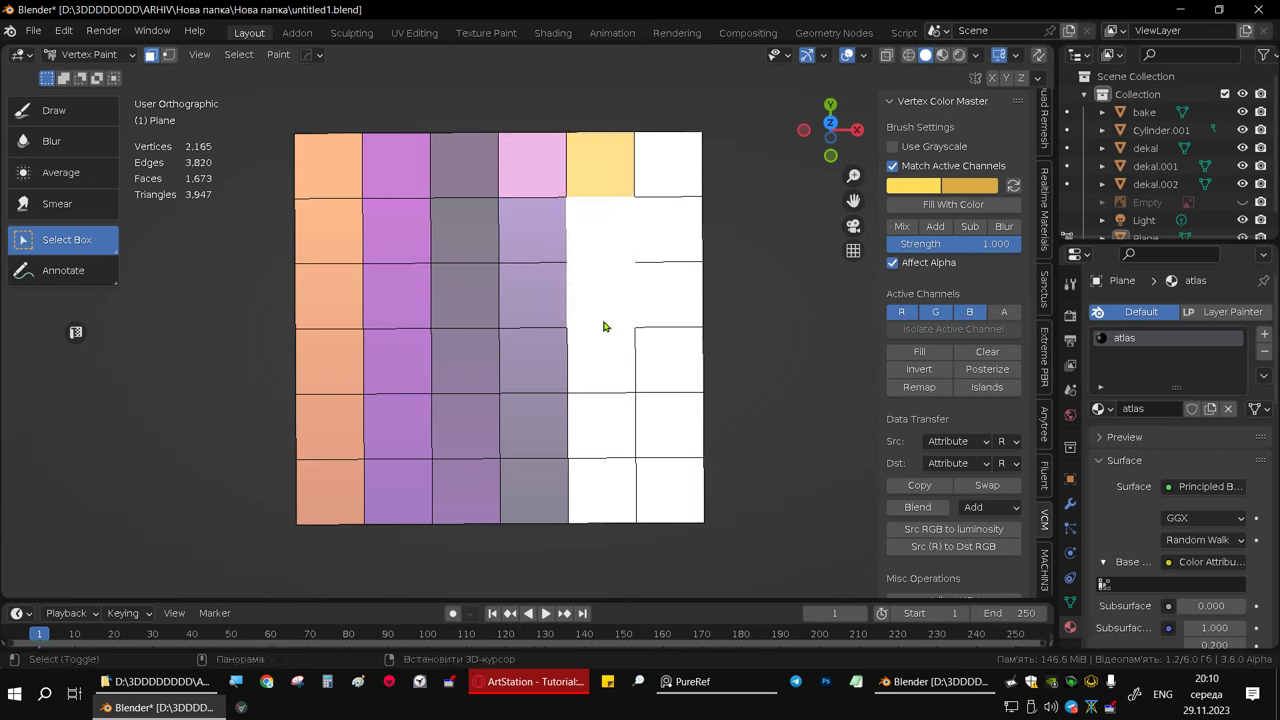
shift+click(604, 509)
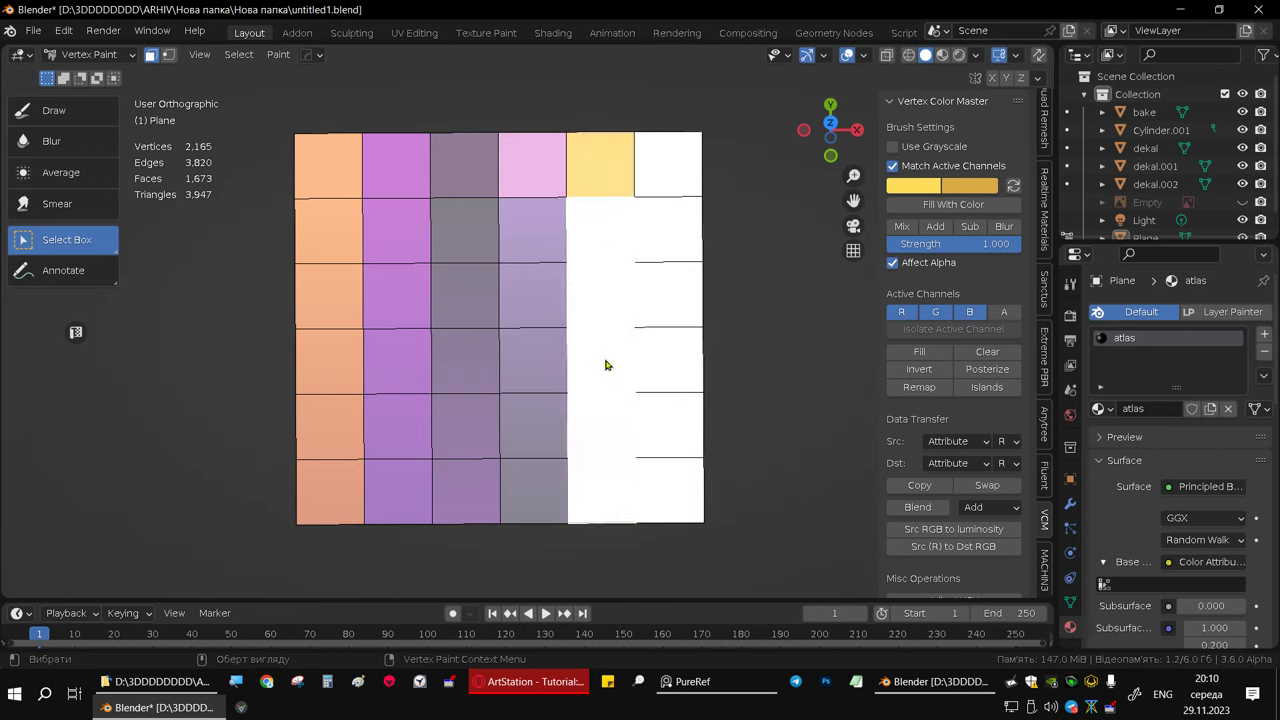
- Apply a yellow-to-orange linear gradient down the fifth column
key(v)
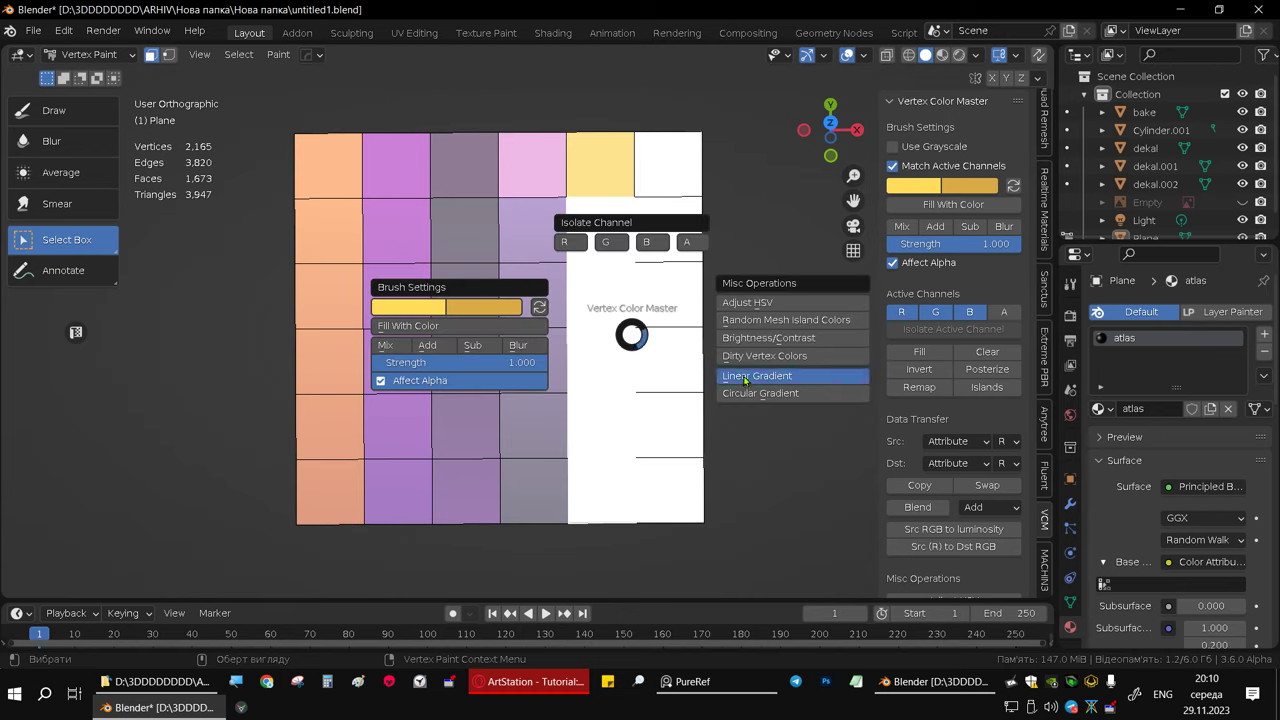
click(745, 377)
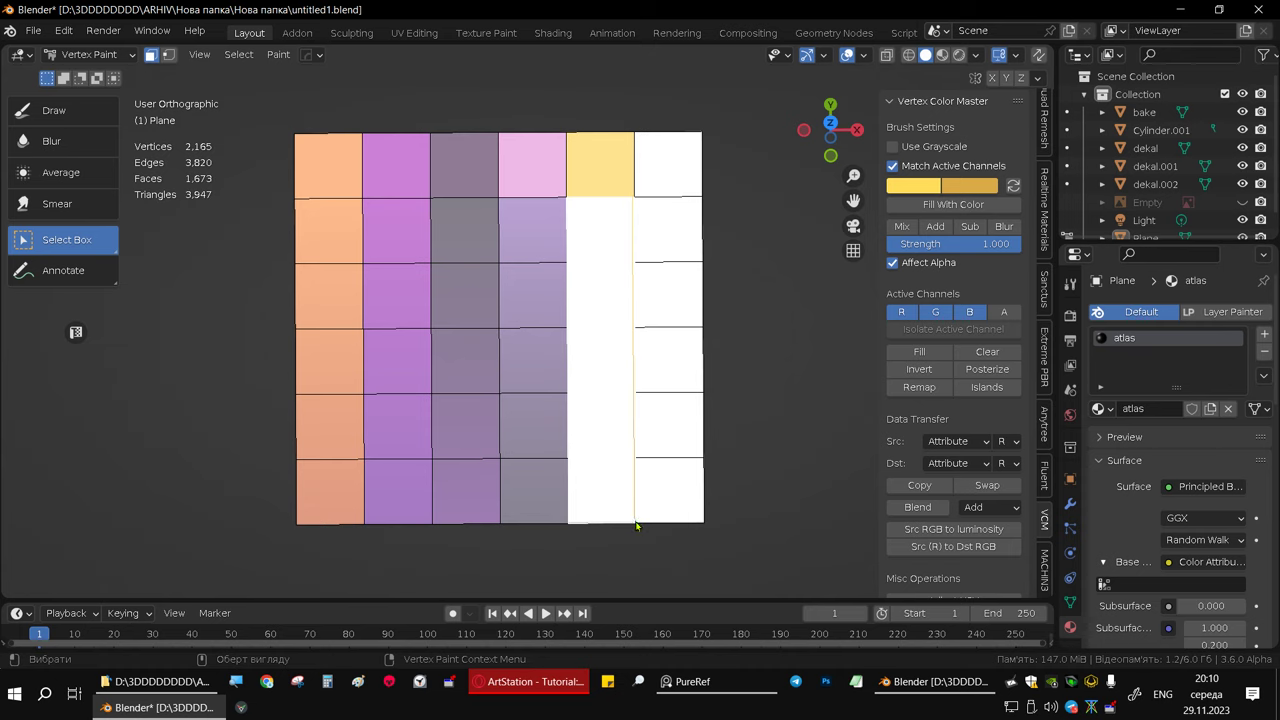
drag(636, 527, 636, 527)
scroll(620, 409, down, 2)
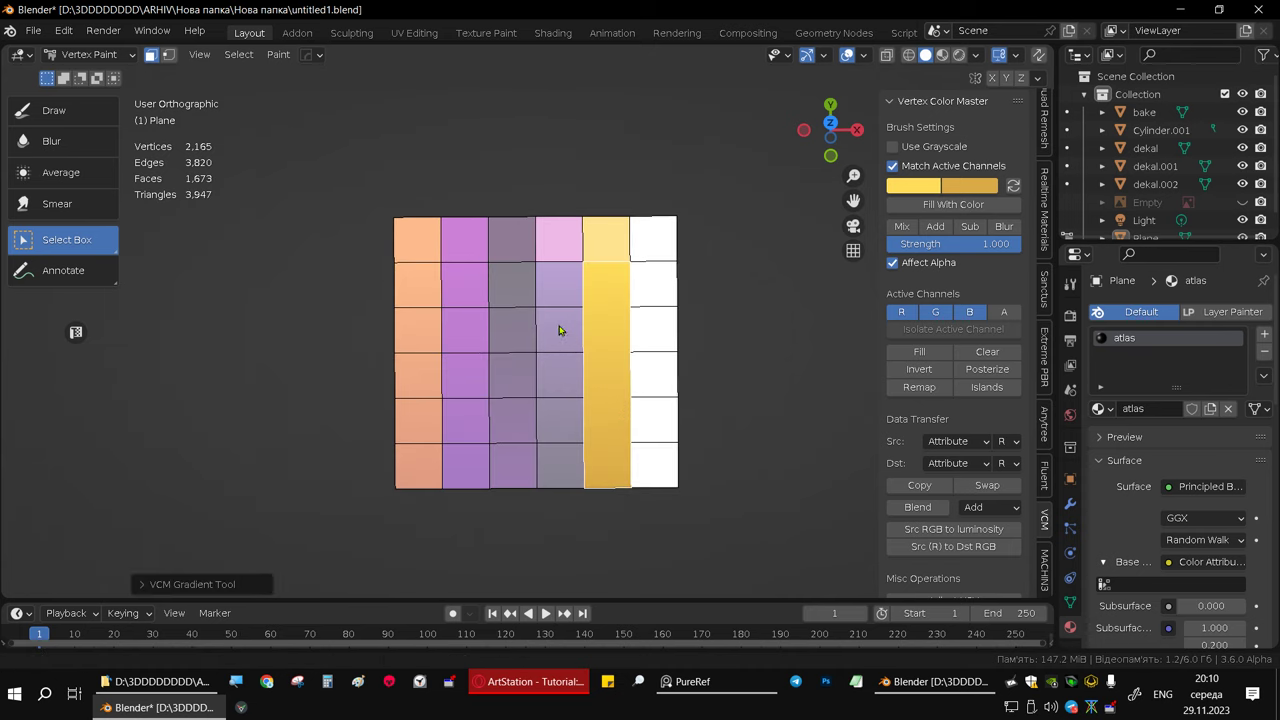
shift+middle_drag(563, 331, 607, 354)
scroll(607, 354, down, 3)
mouse_move(340, 300)
shift+middle_down()
mouse_move(524, 343)
mouse_move(504, 257)
shift+middle_up()
scroll(489, 327, down, 2)
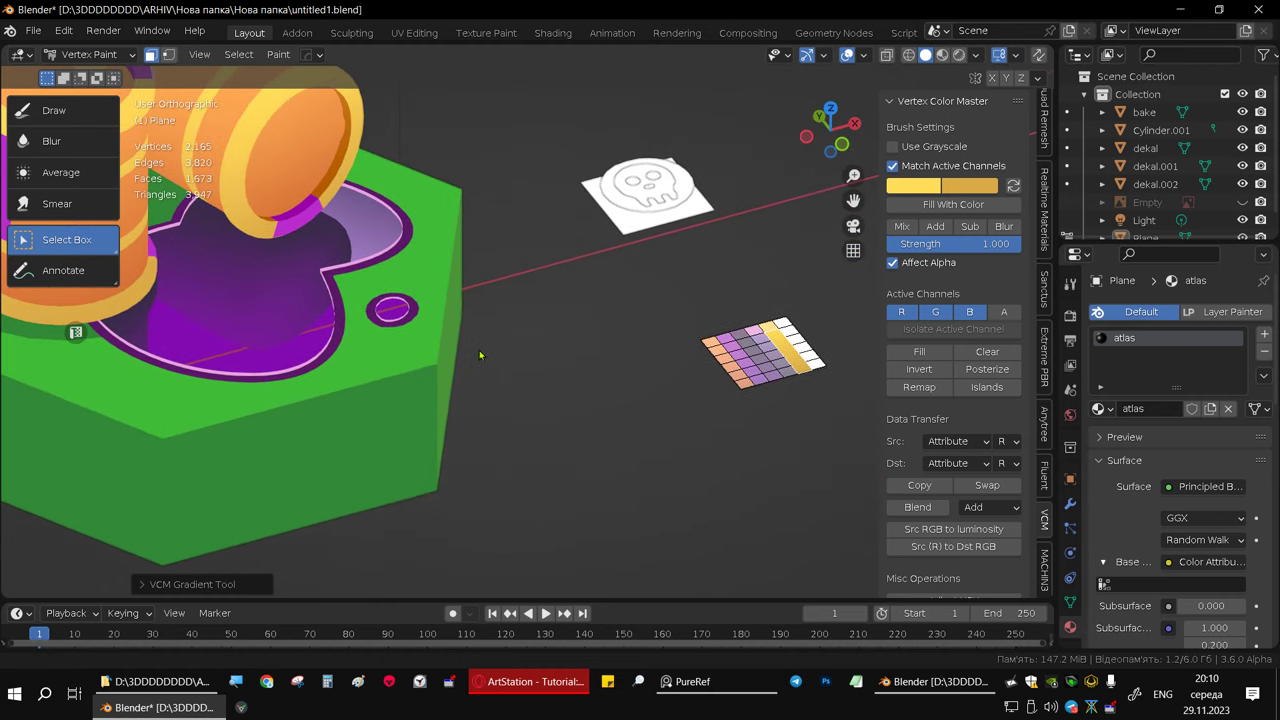
- Eyedrop the purple of the base's puddle into the main brush colour
mouse_move(504, 257)
middle_down()
mouse_move(551, 352)
mouse_move(275, 358)
middle_up()
mouse_move(376, 431)
middle_down()
mouse_move(529, 342)
mouse_move(407, 355)
mouse_move(387, 297)
mouse_move(346, 286)
mouse_move(366, 294)
mouse_move(380, 349)
mouse_move(374, 318)
mouse_move(480, 366)
mouse_move(423, 323)
mouse_move(500, 323)
mouse_move(523, 309)
mouse_move(232, 294)
mouse_move(405, 345)
mouse_move(274, 248)
middle_up()
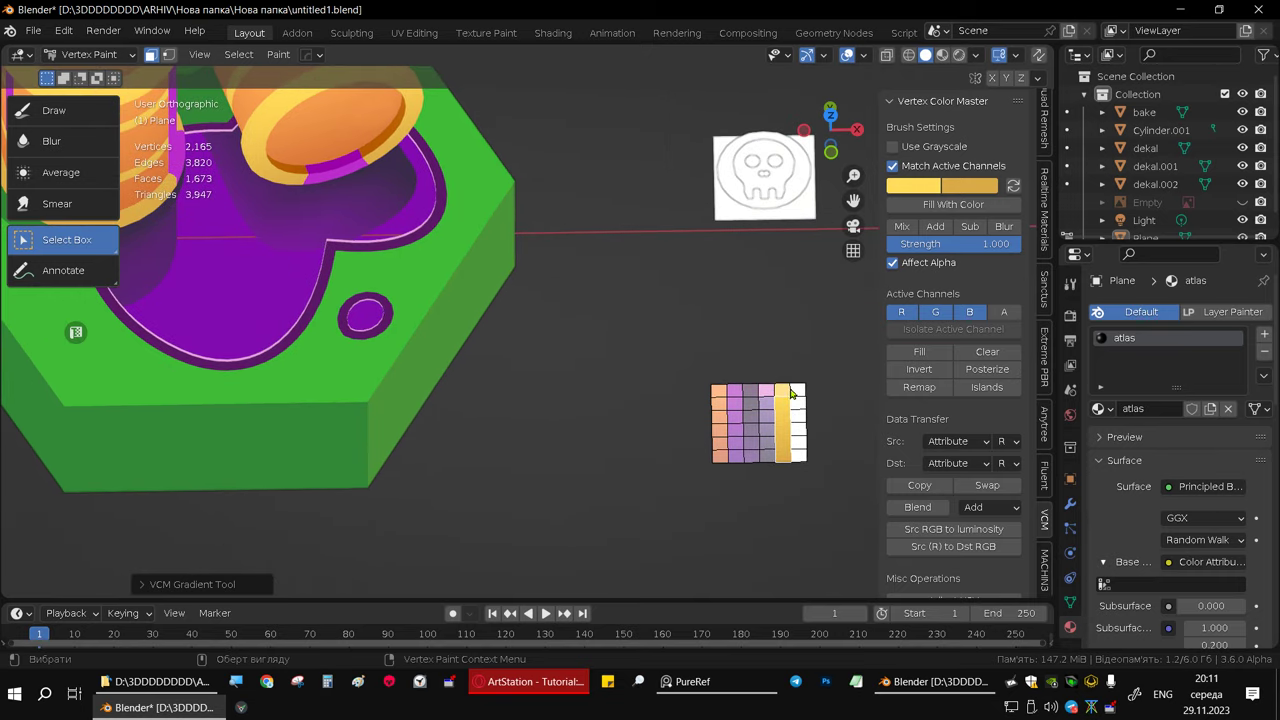
click(925, 187)
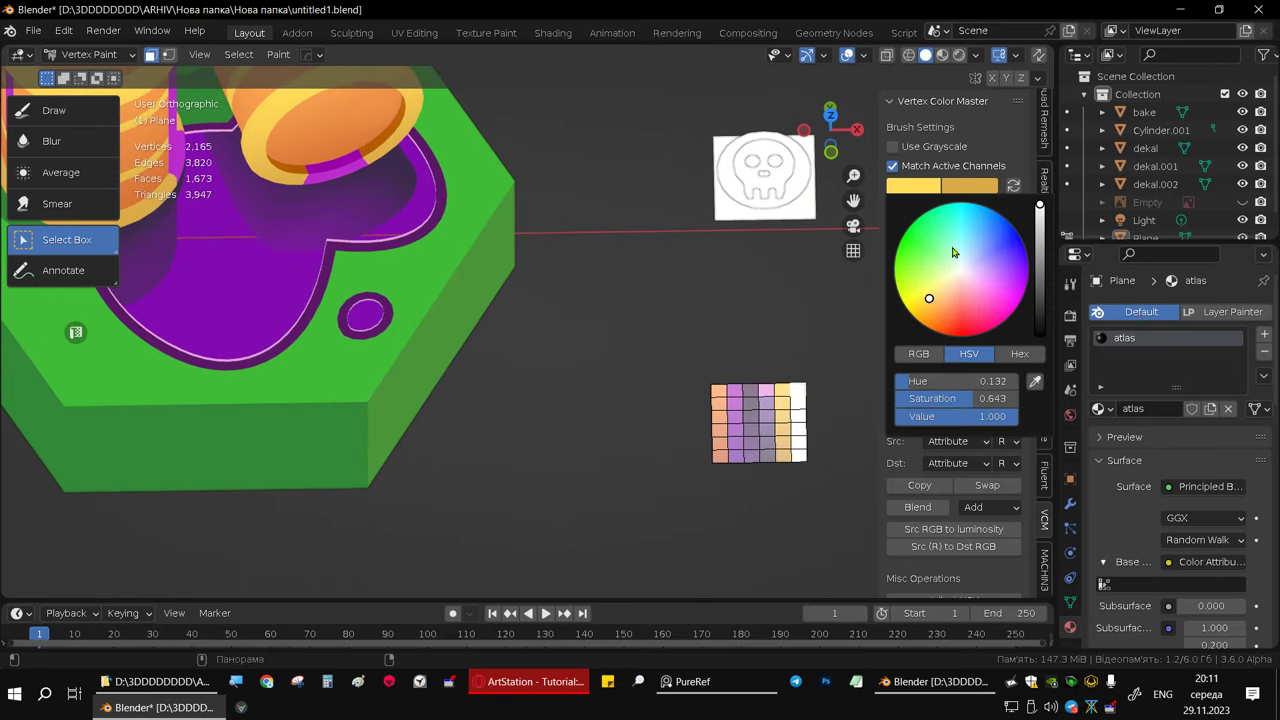
click(1035, 383)
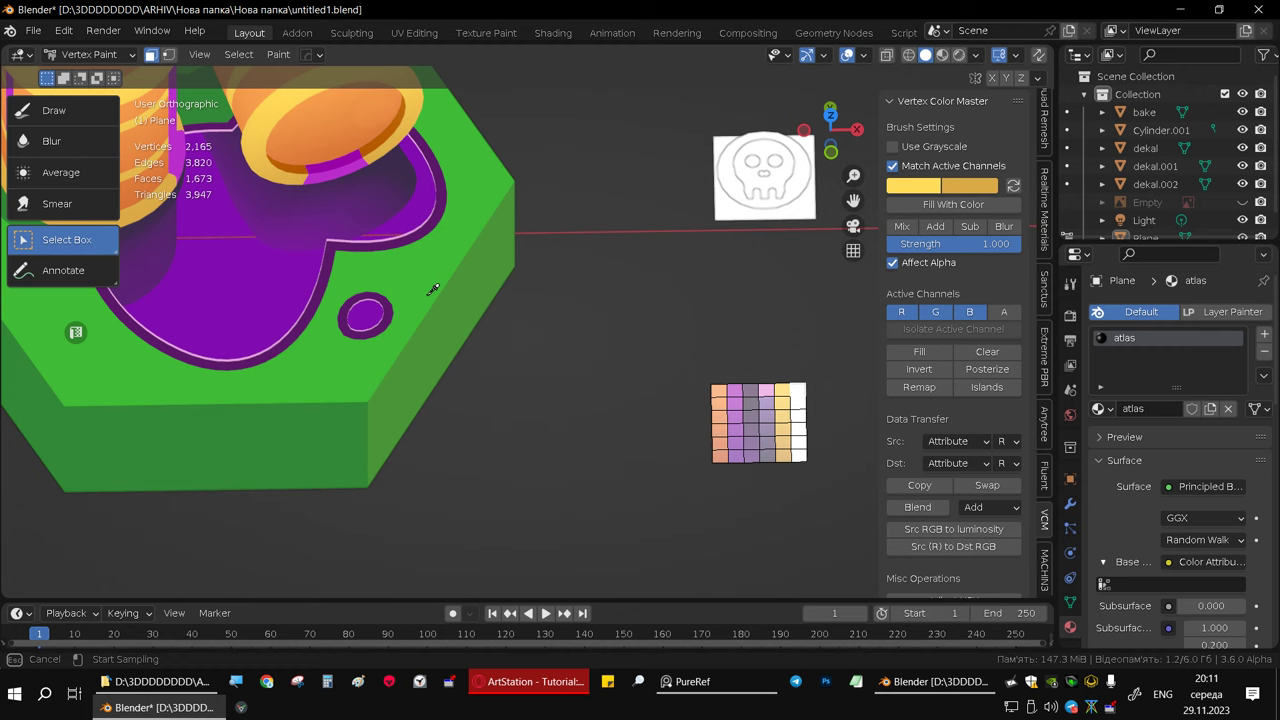
click(241, 268)
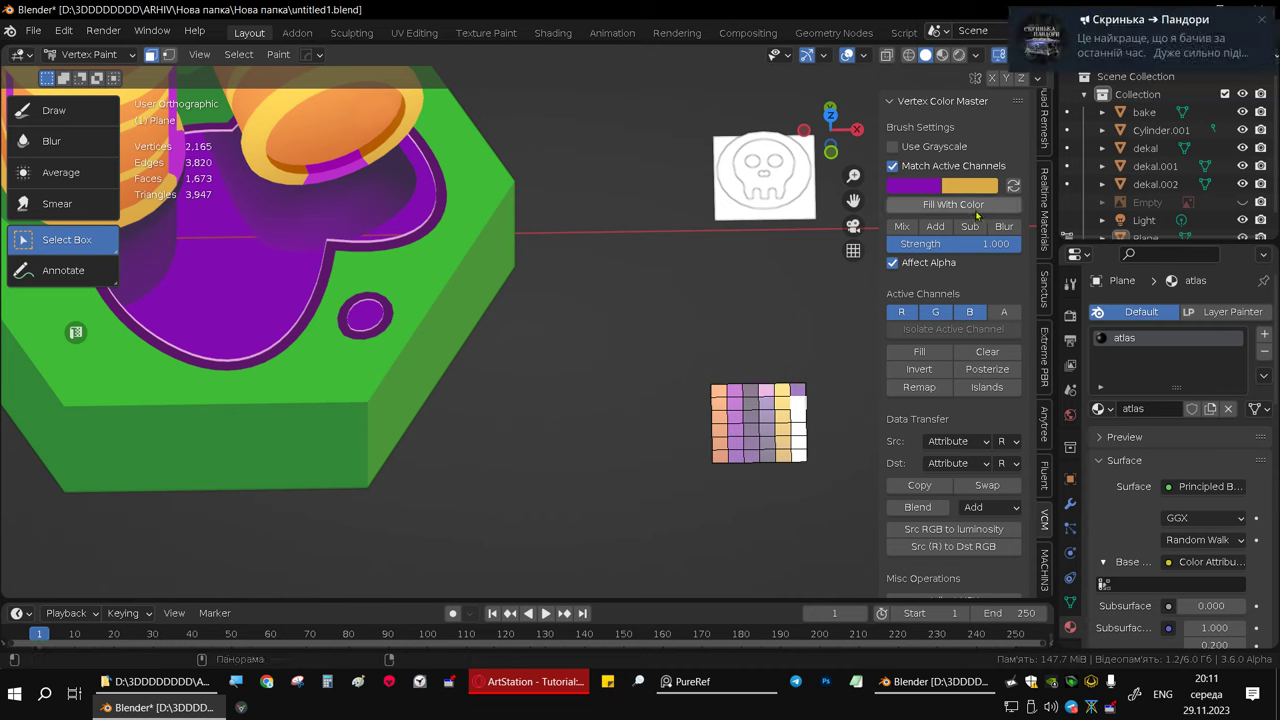
- Sample the hexagon base's green and fill the selected sixth-column cell with it
click(920, 194)
click(1034, 381)
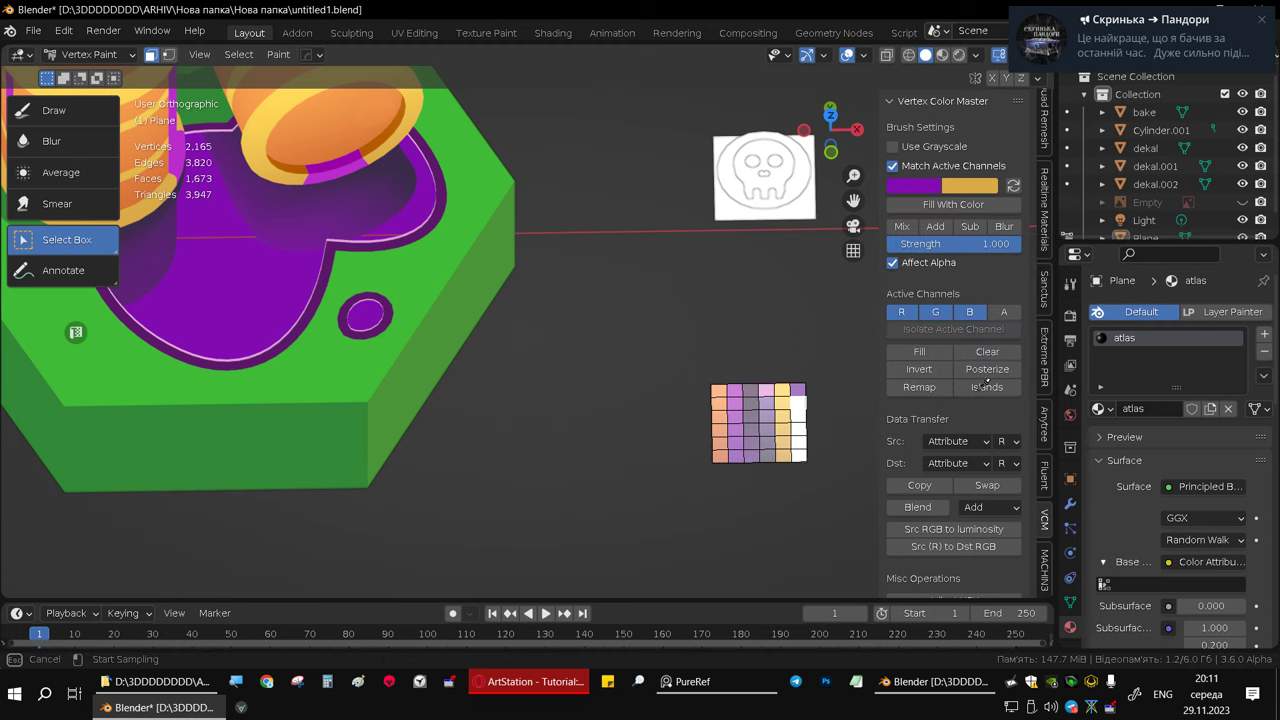
click(420, 372)
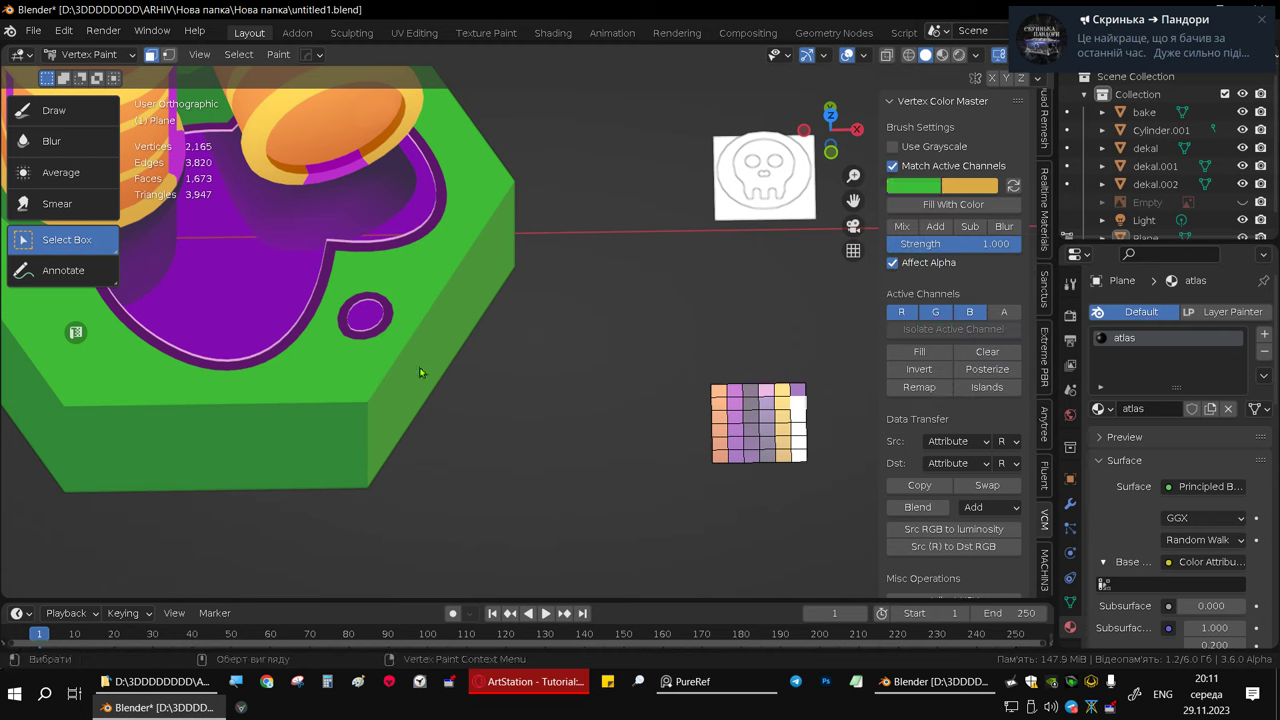
click(916, 210)
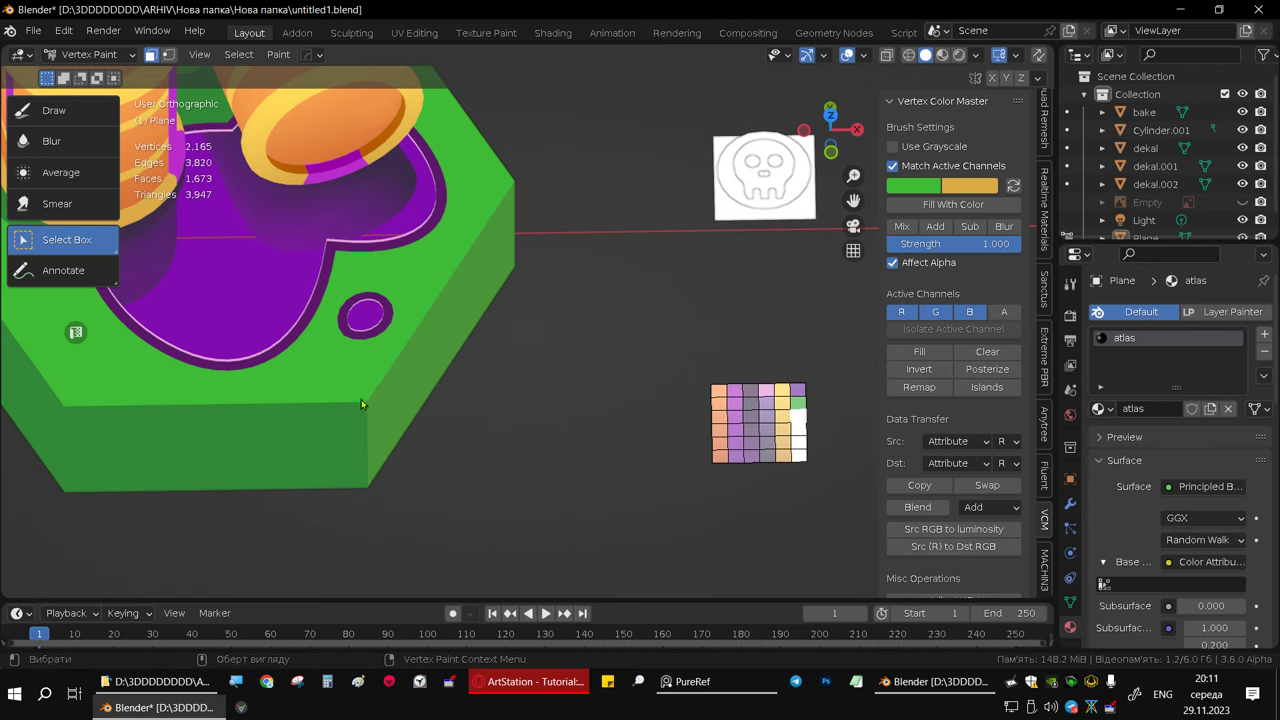
scroll(329, 403, up, 1)
scroll(312, 392, down, 3)
mouse_move(296, 389)
middle_down()
mouse_move(226, 386)
mouse_move(128, 306)
middle_up()
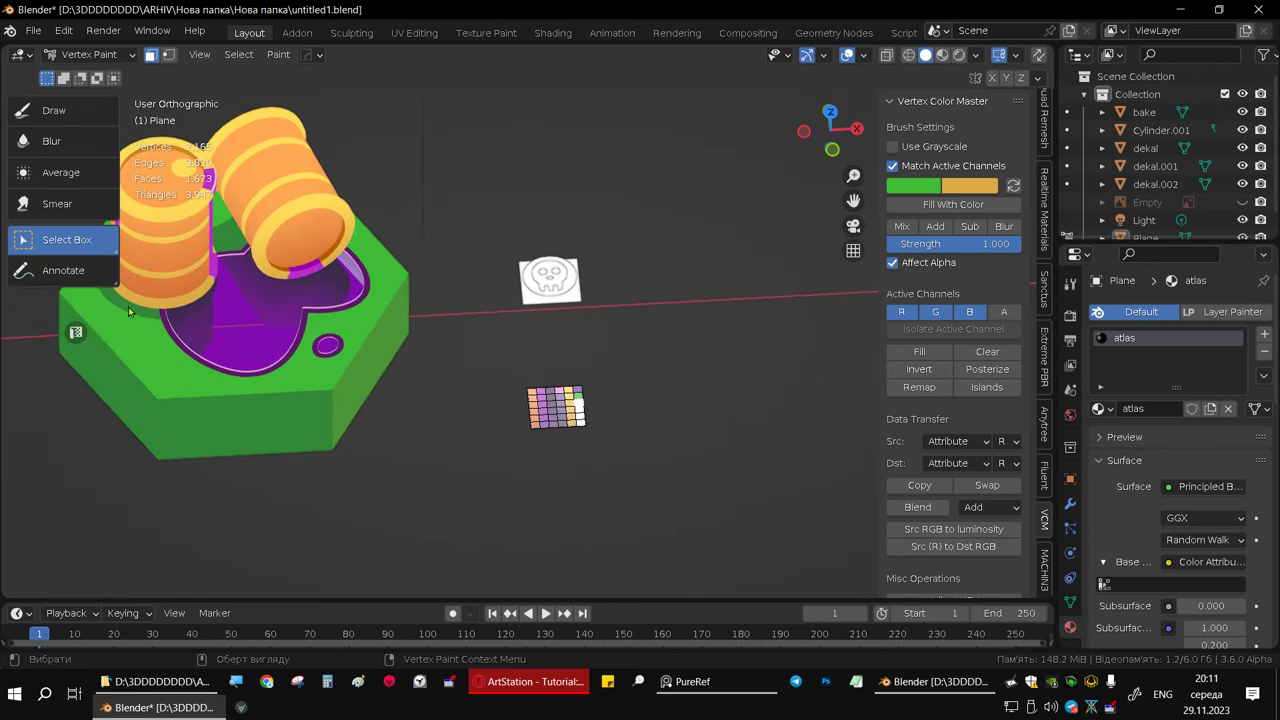
- Sample the darker green from the base's side and fill a palette cell with it
click(903, 185)
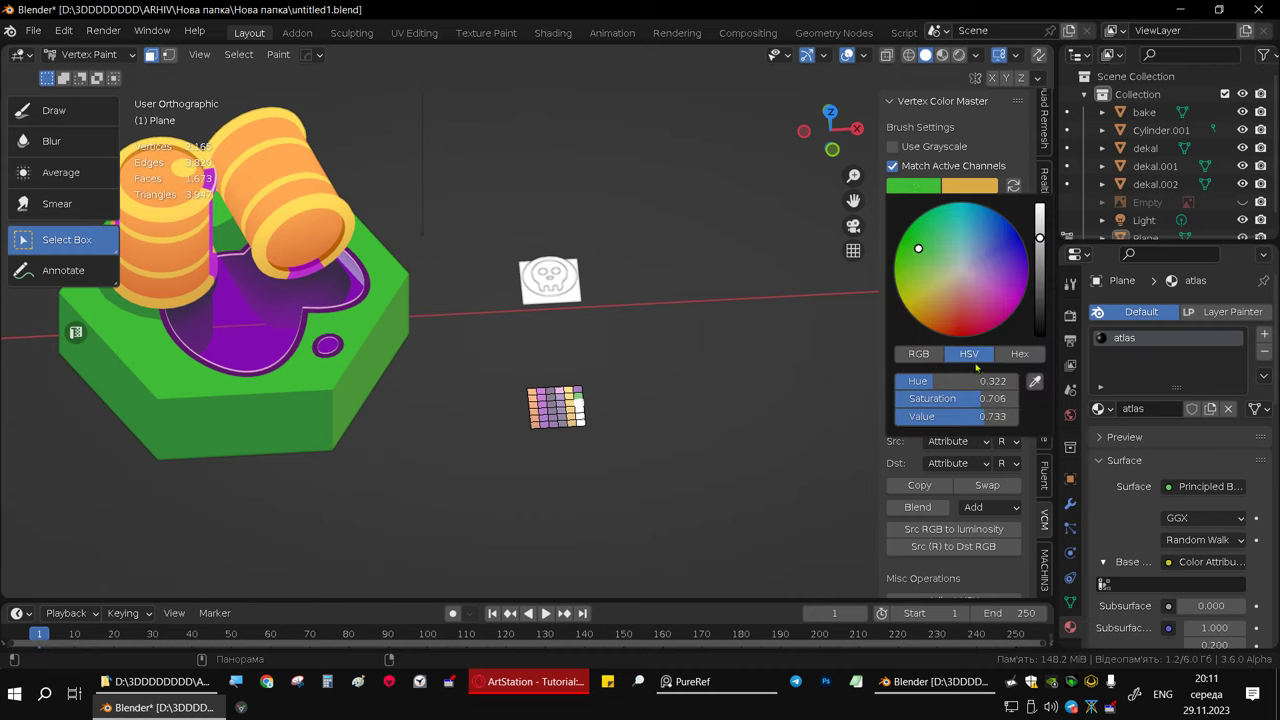
click(1036, 382)
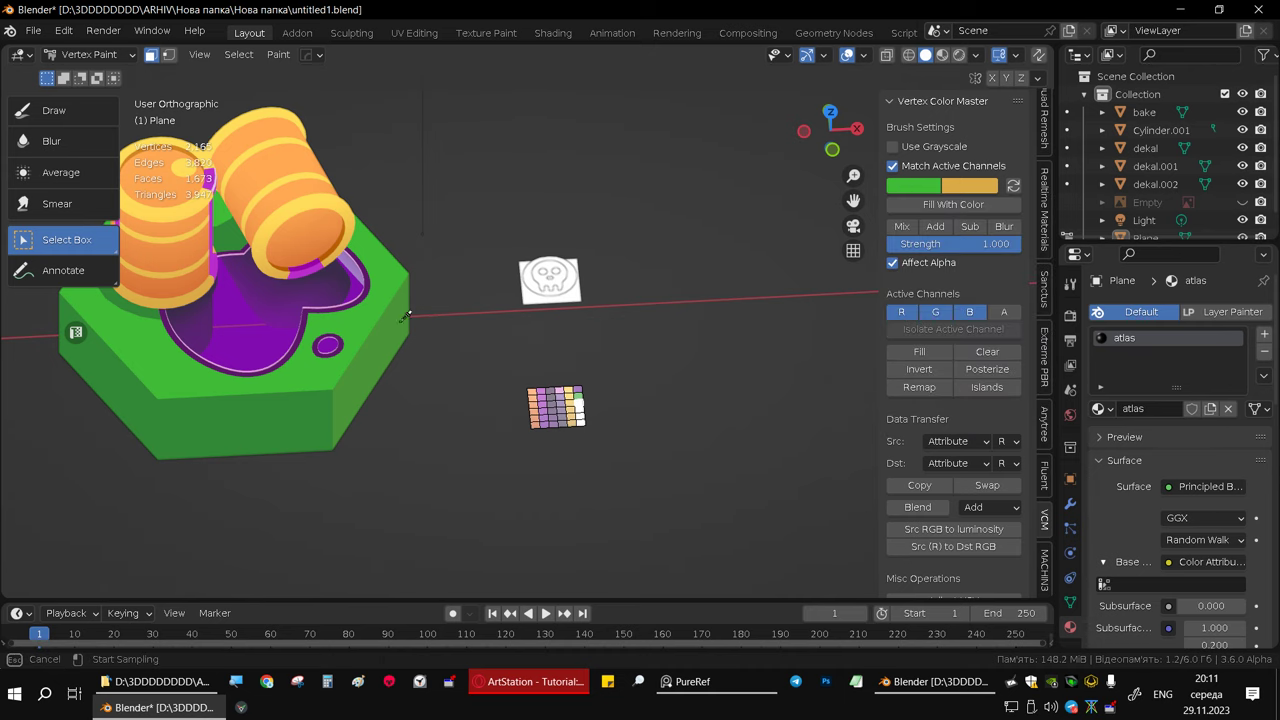
click(228, 237)
key(KP_Decimal)
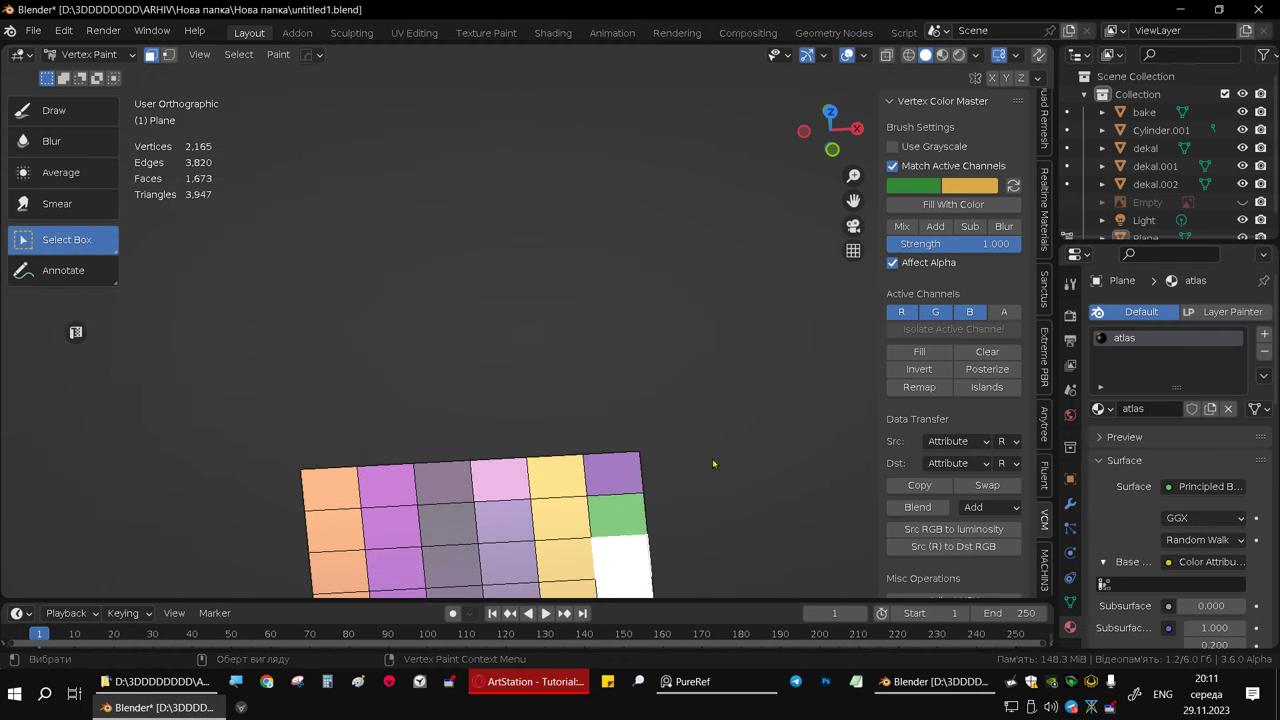
click(924, 207)
scroll(352, 355, down, 5)
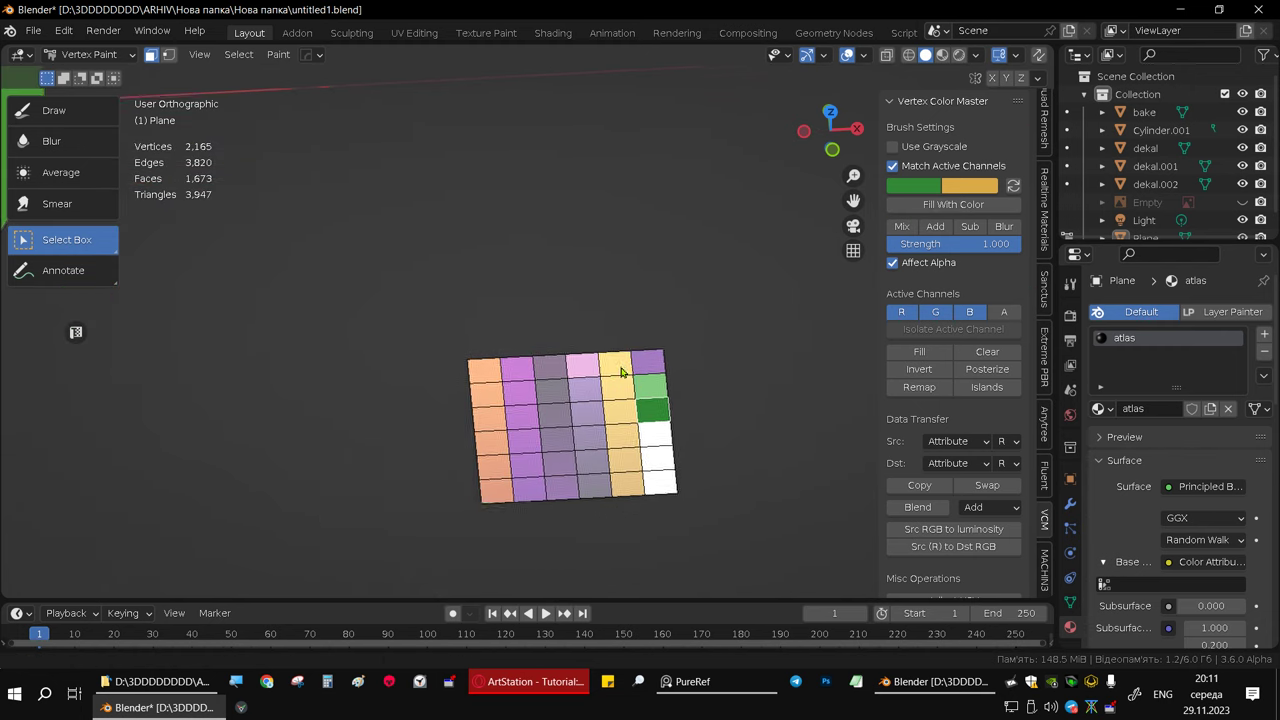
scroll(352, 355, down, 4)
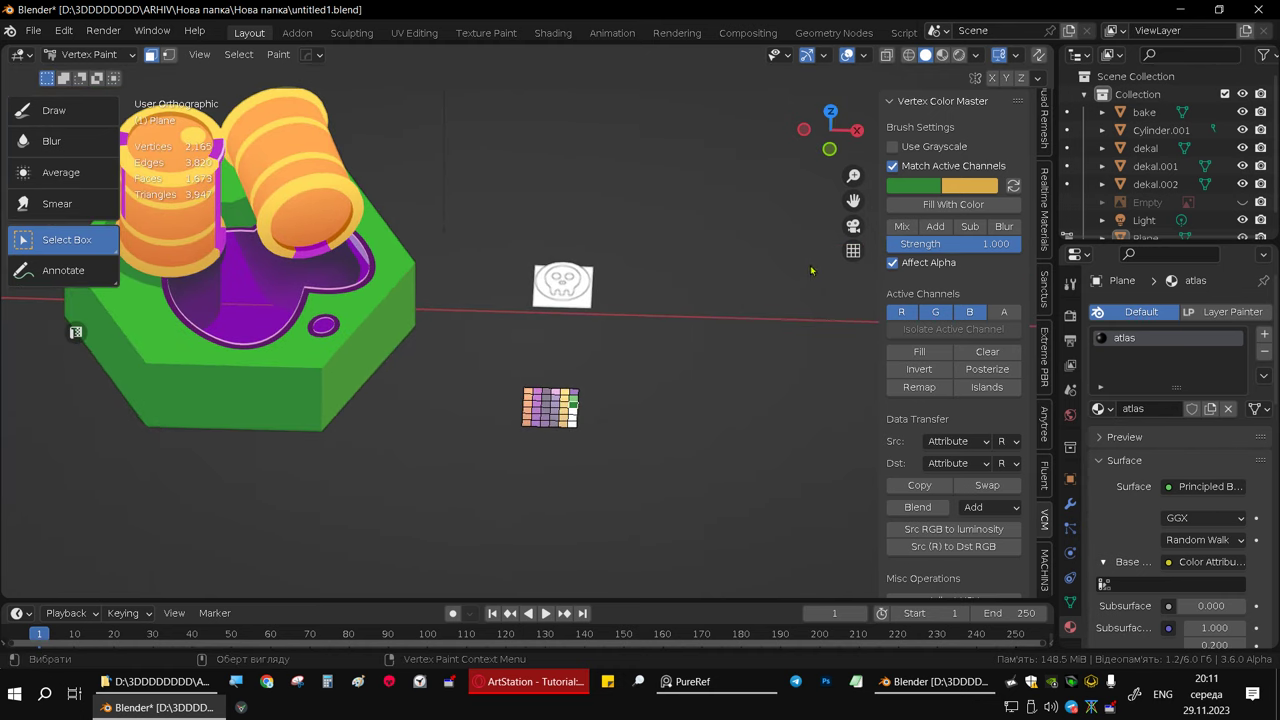
- Eyedrop a new green from the scene as the paint colour and frame the whole scene
click(910, 186)
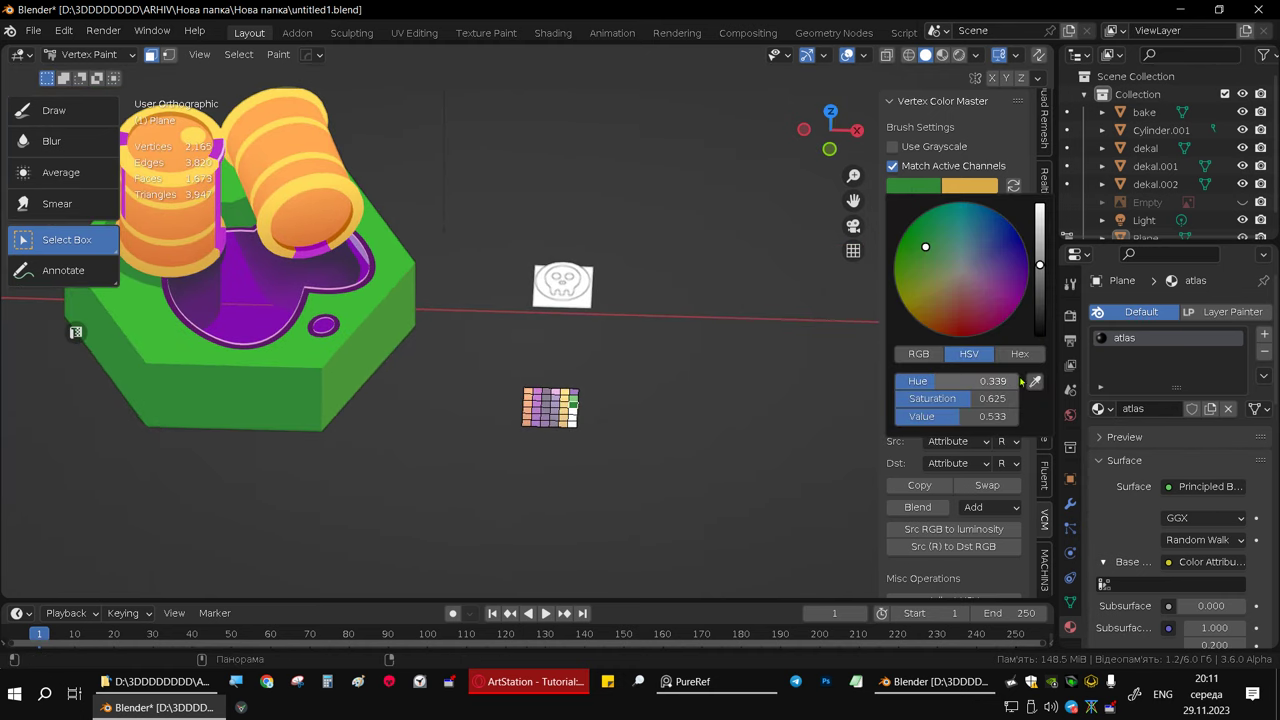
key(e)
click(371, 353)
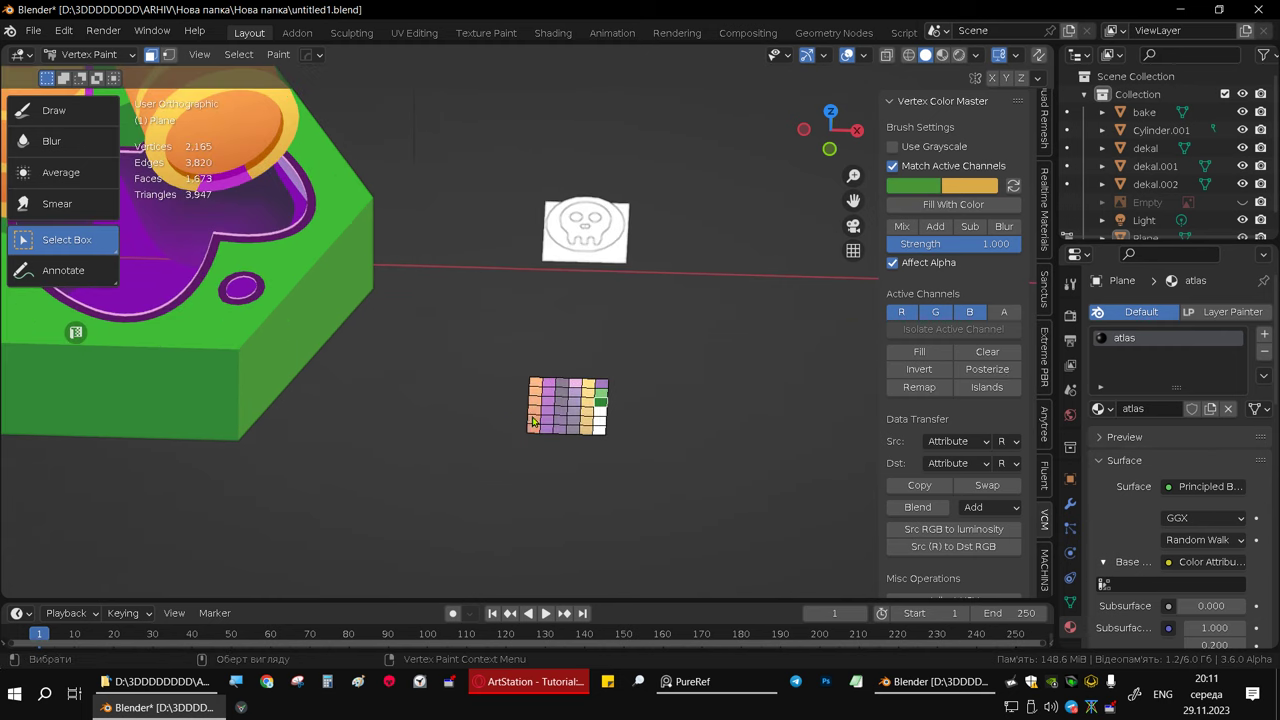
scroll(500, 410, up, 4)
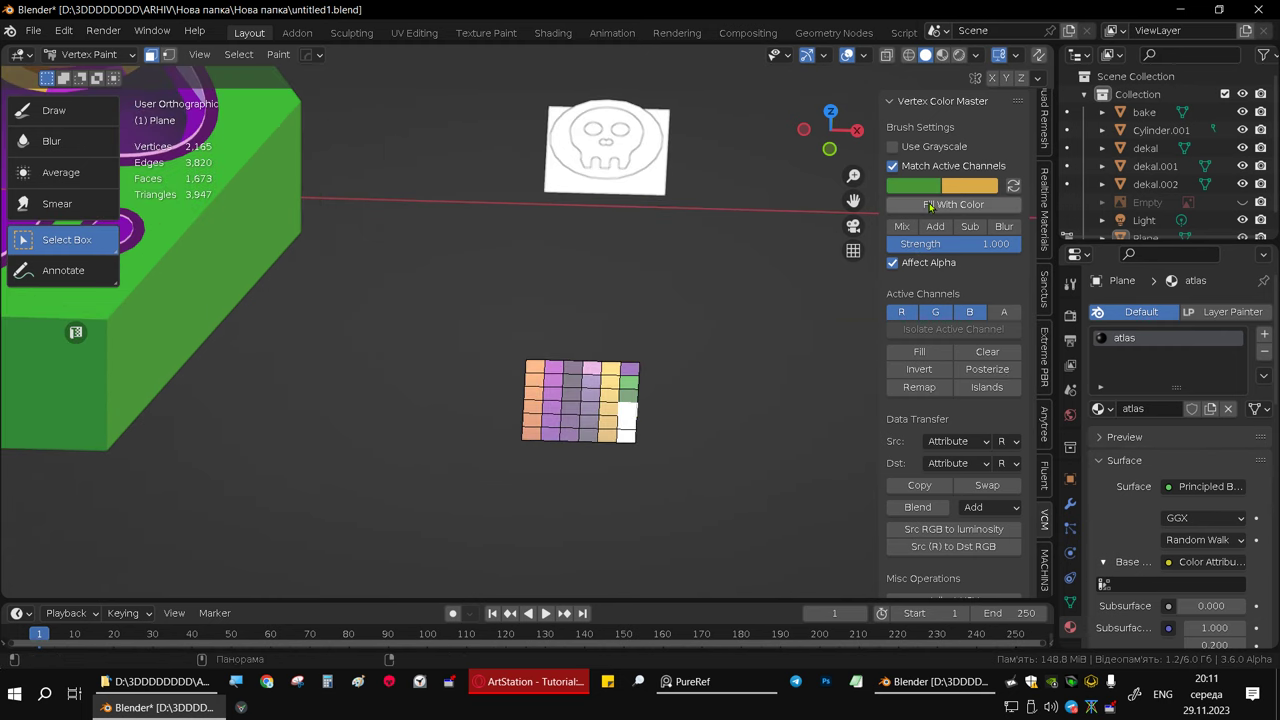
scroll(475, 377, down, 3)
key(Home)
mouse_move(476, 377)
middle_down()
mouse_move(568, 284)
mouse_move(568, 317)
mouse_move(537, 289)
middle_up()
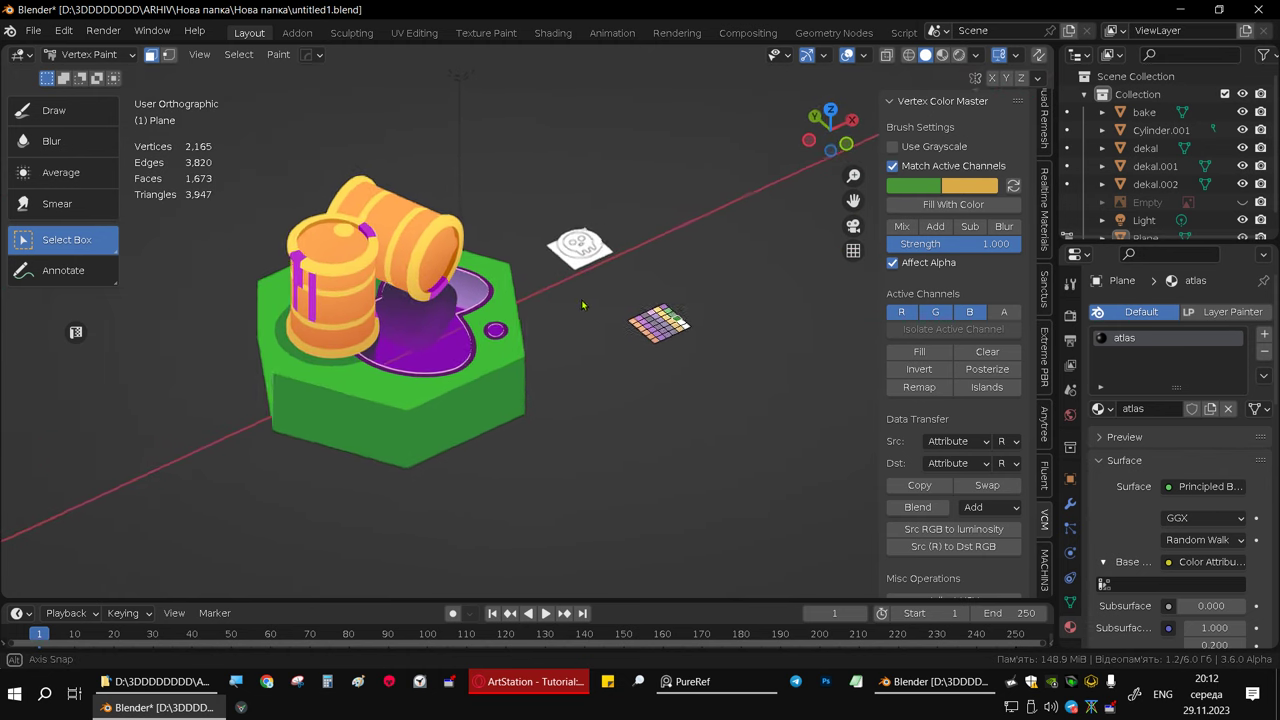
- Sample the barrel rim's dark orange as the vertex paint colour with the eyedropper
scroll(455, 247, up, 5)
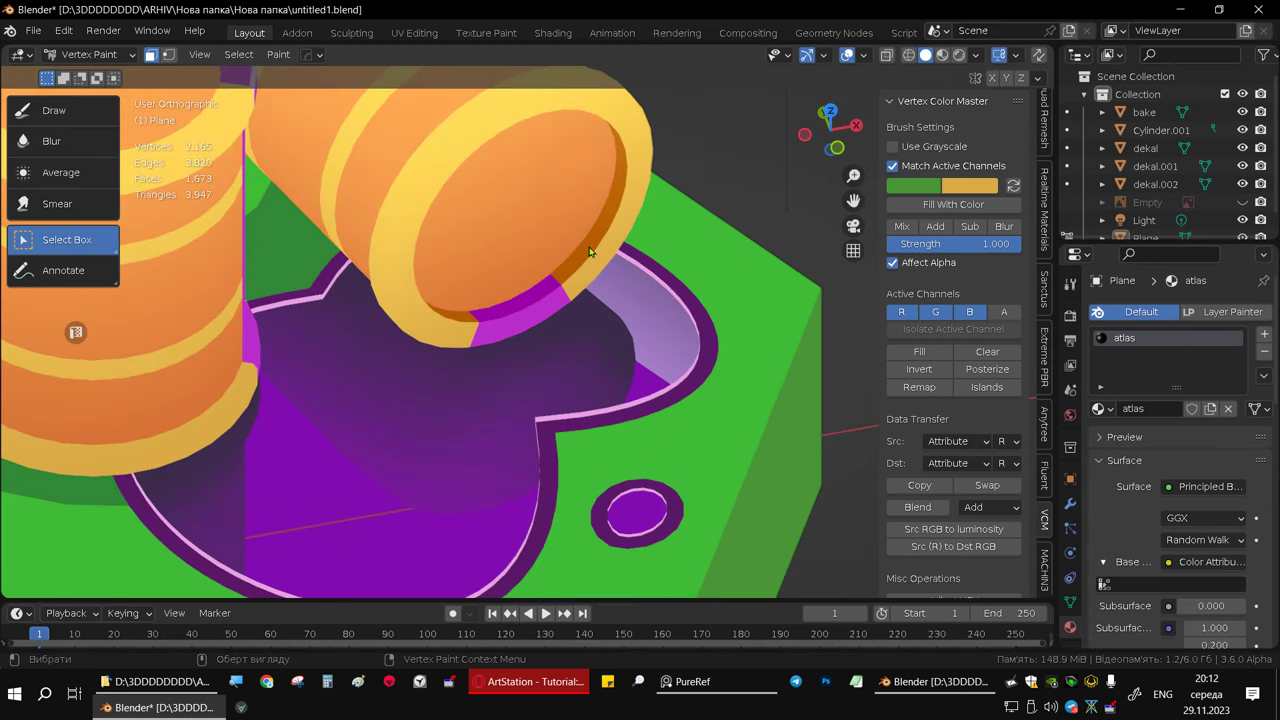
mouse_move(590, 252)
middle_down()
mouse_move(643, 243)
mouse_move(592, 234)
middle_up()
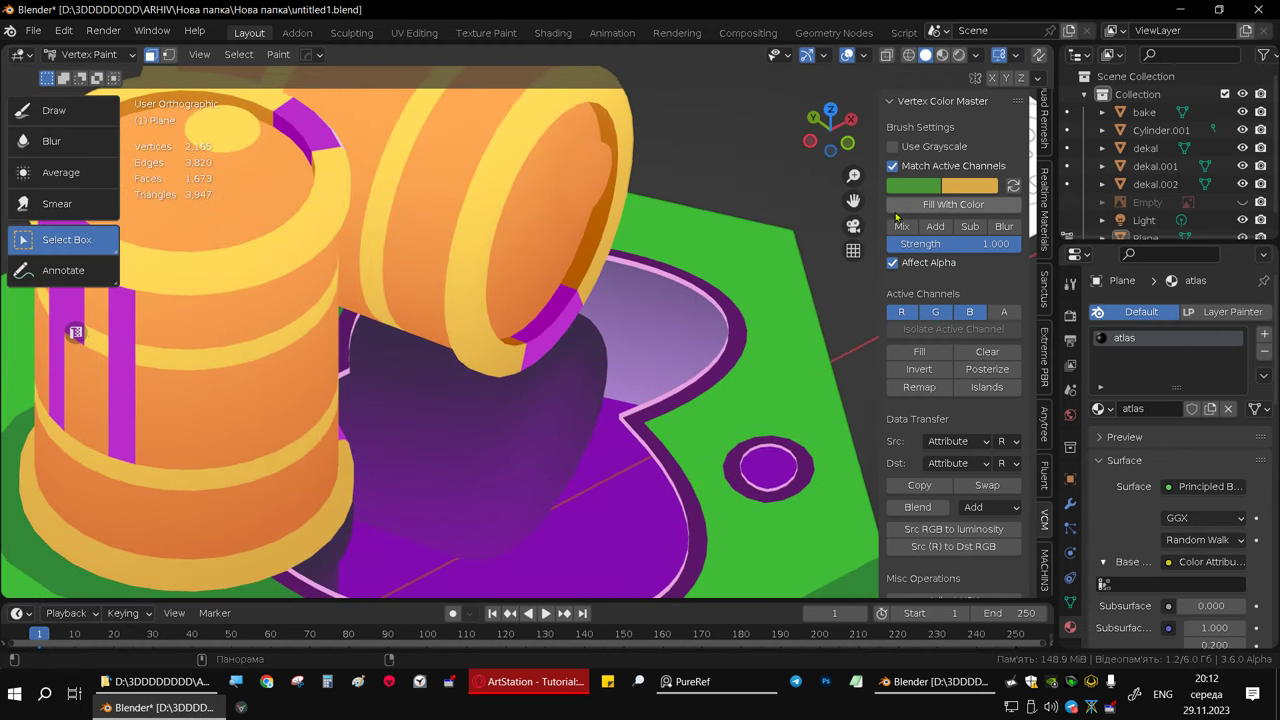
click(911, 187)
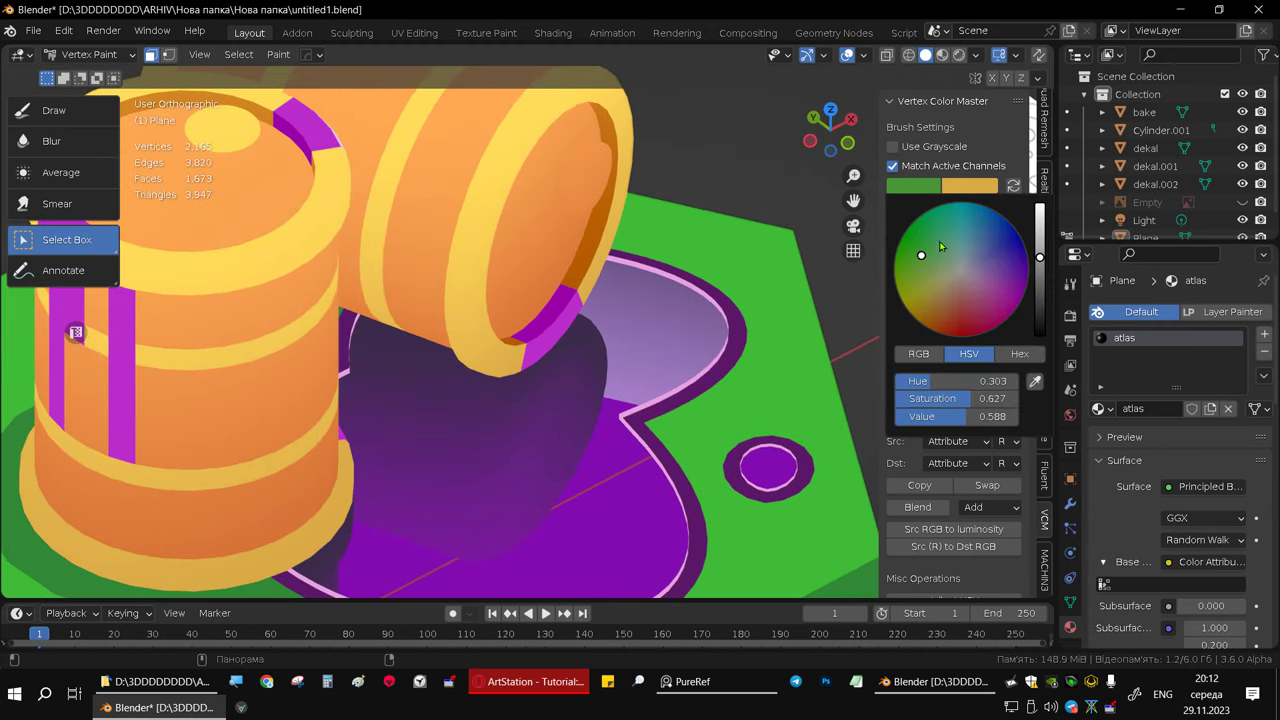
click(1036, 382)
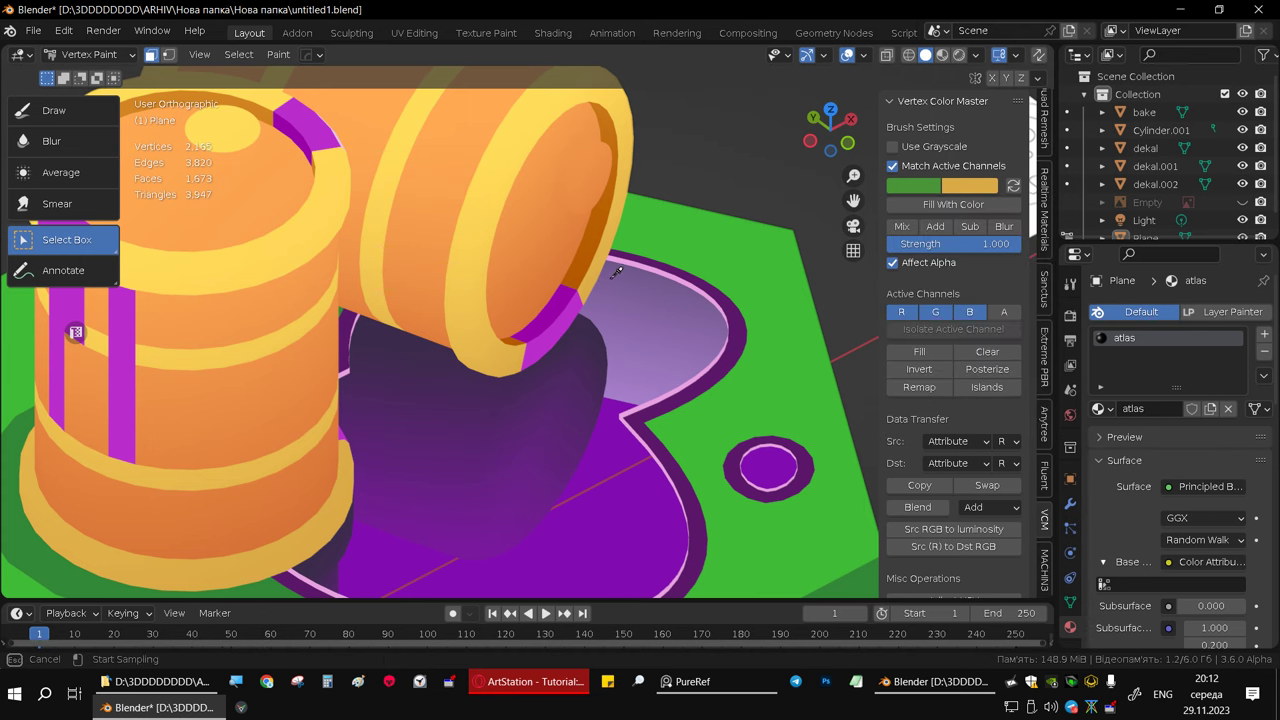
click(589, 252)
- Fill the upper white cell of the atlas grid's last column with dark orange
scroll(470, 279, down, 3)
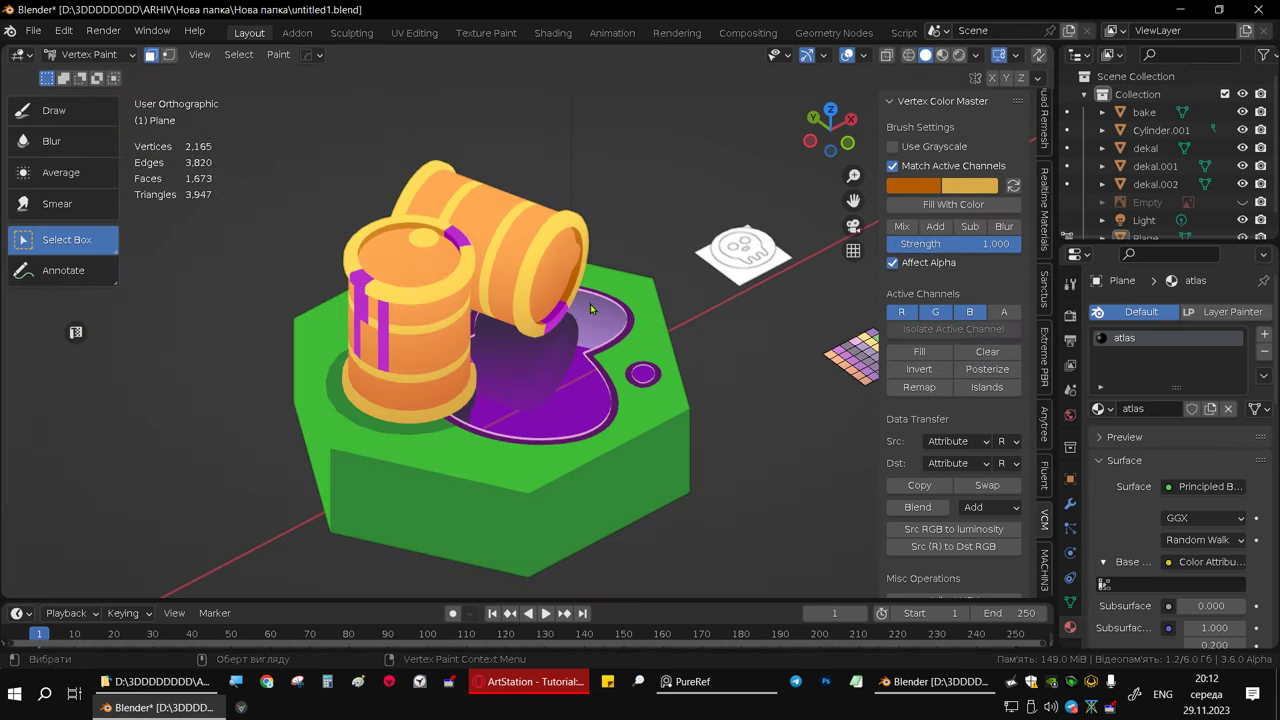
scroll(470, 279, down, 2)
scroll(470, 279, down, 1)
scroll(470, 279, up, 4)
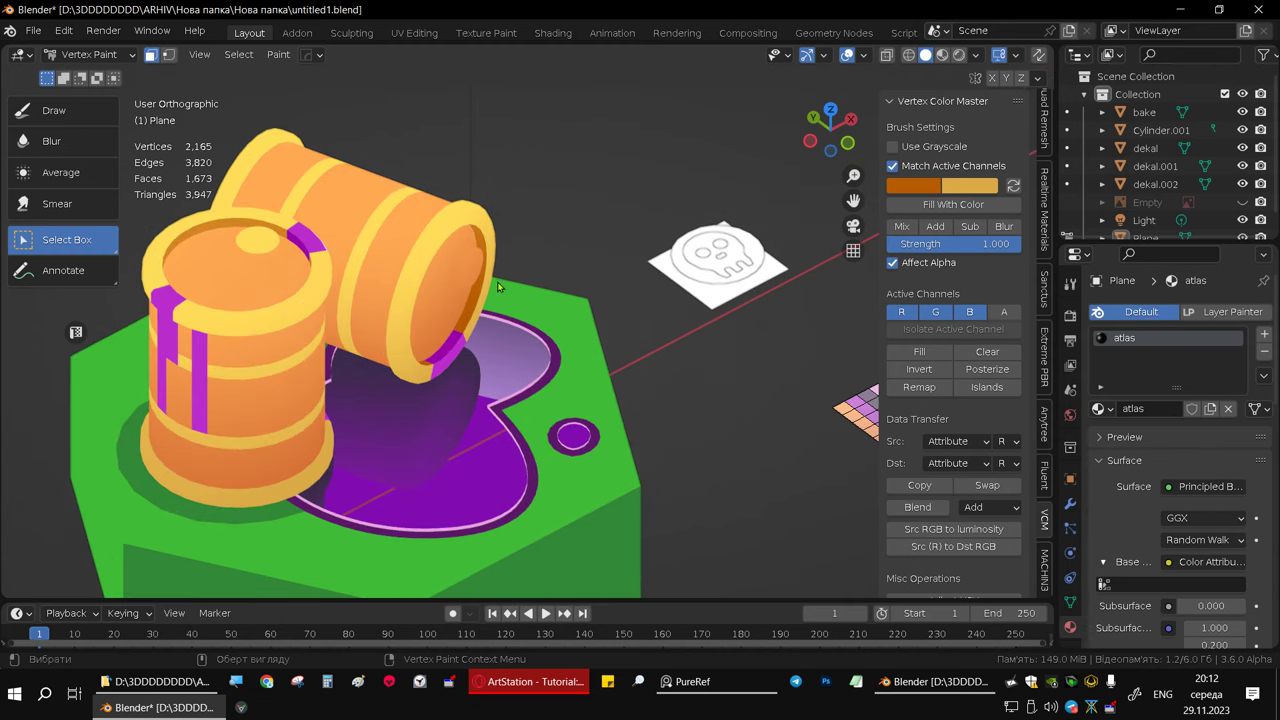
scroll(498, 287, down, 1)
scroll(480, 268, down, 2)
scroll(460, 248, down, 2)
mouse_move(512, 258)
middle_down()
mouse_move(497, 301)
mouse_move(475, 236)
mouse_move(430, 283)
mouse_move(532, 313)
middle_up()
key(KP_Decimal)
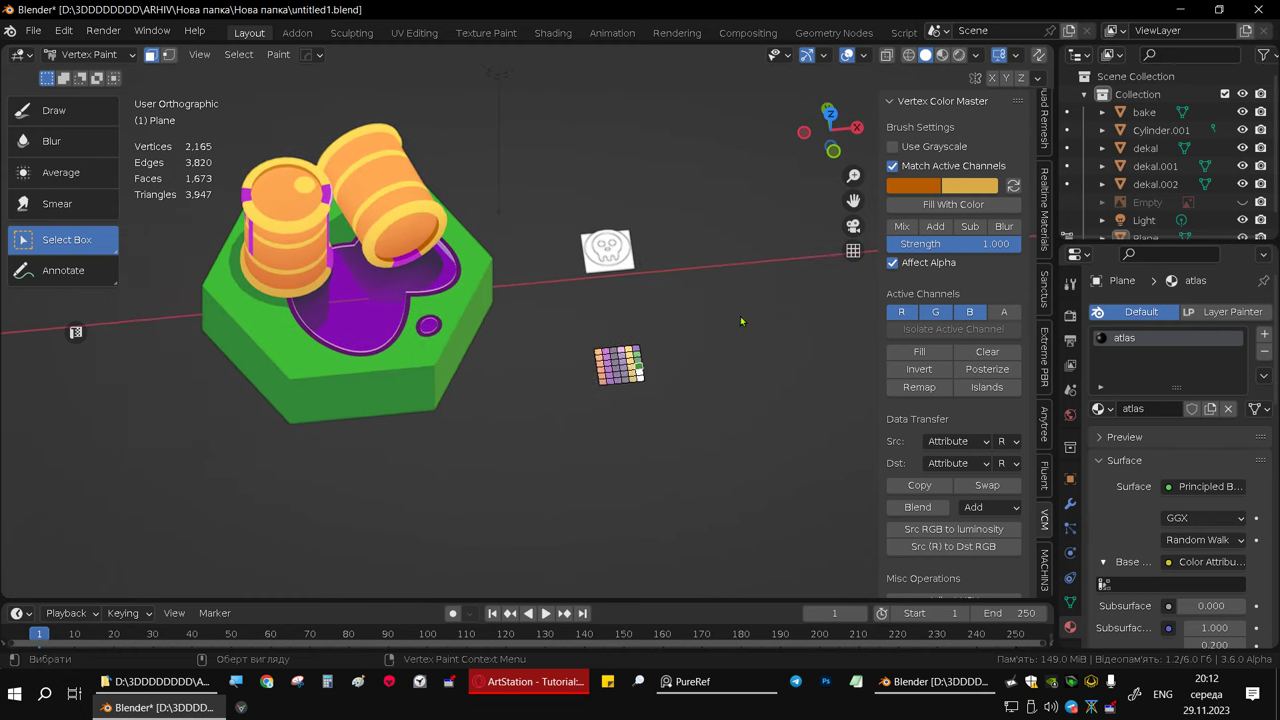
click(677, 437)
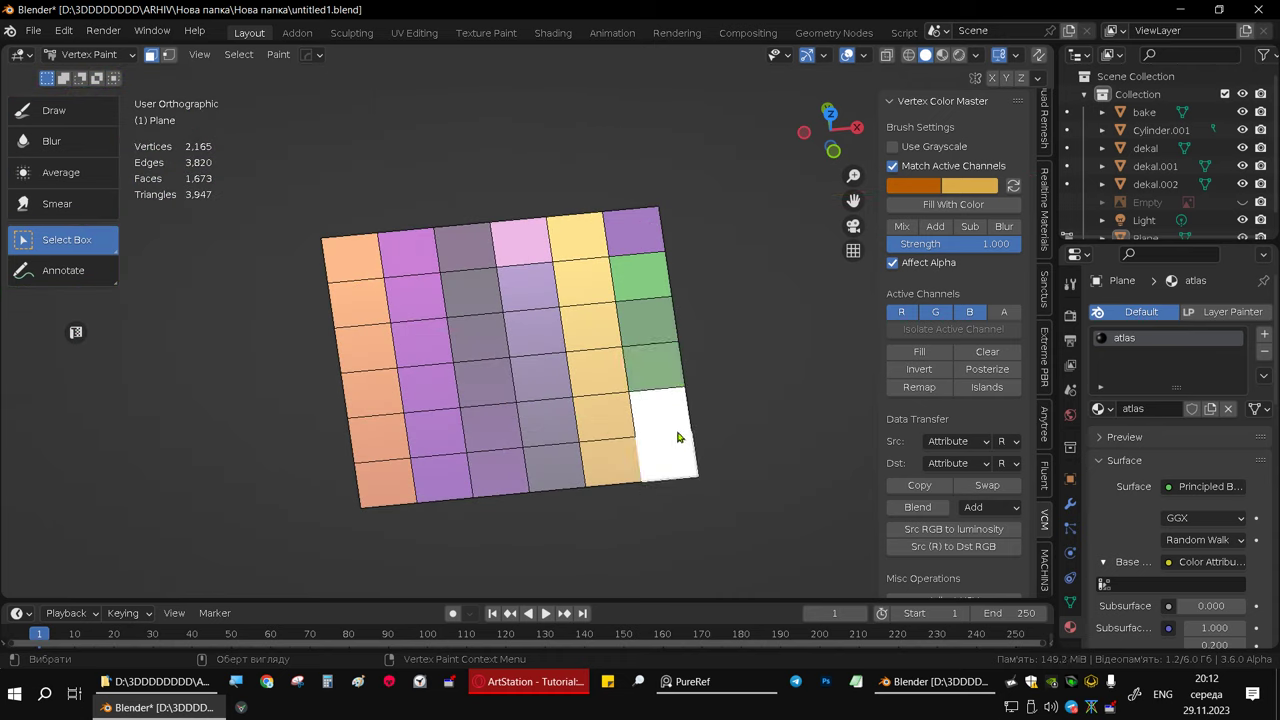
click(953, 204)
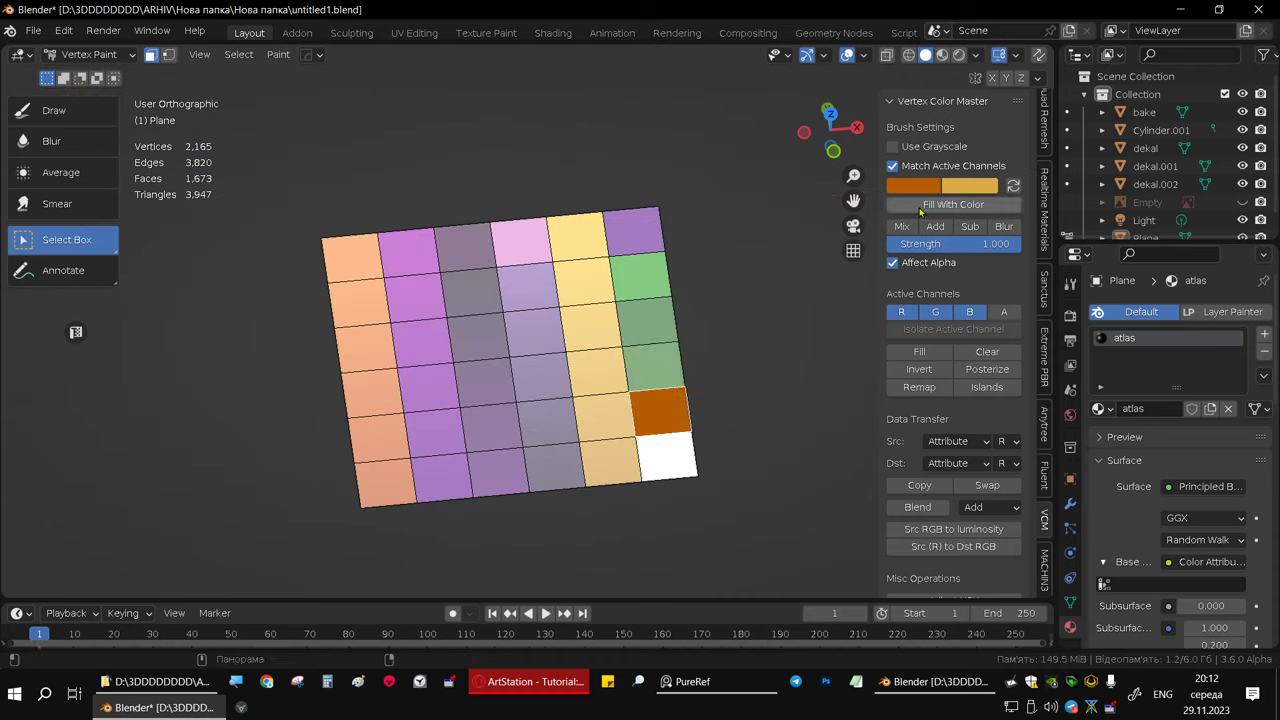
scroll(592, 362, down, 3)
scroll(592, 362, down, 3)
shift+middle_drag(612, 352, 658, 380)
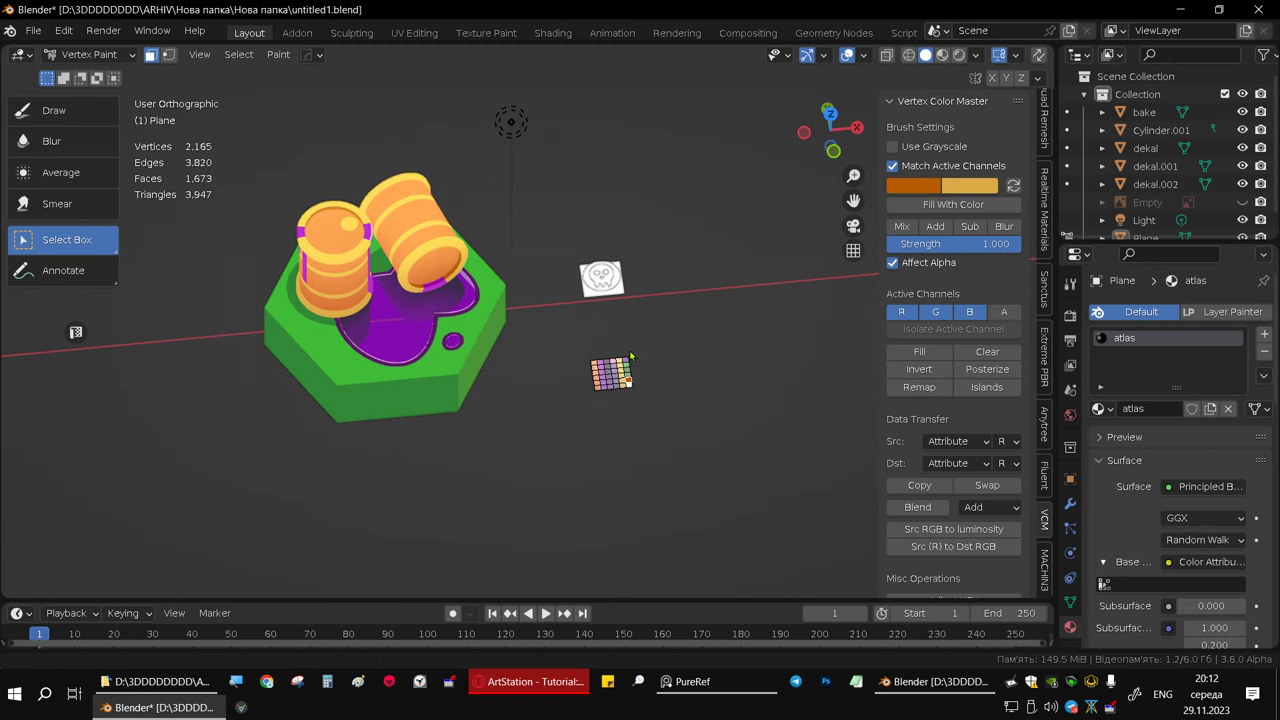
middle_drag(487, 257, 479, 256)
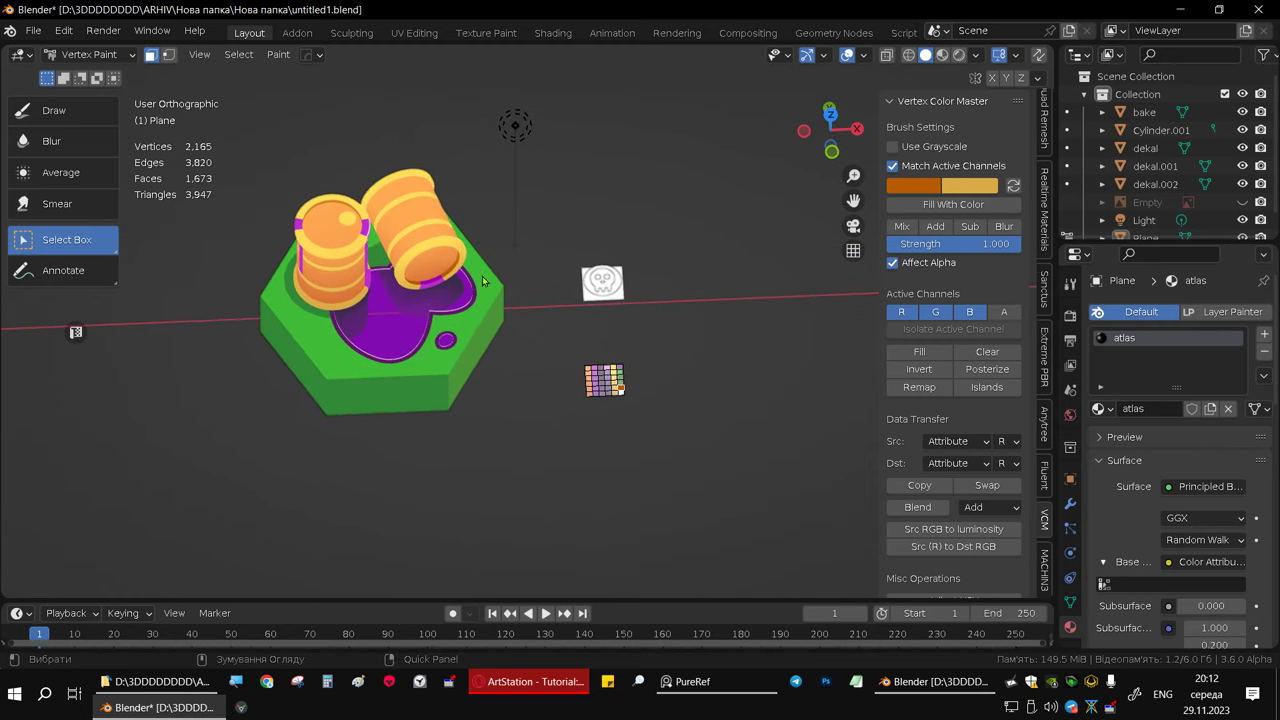
- Return to Object Mode, select the colour-grid plane from a top view, and open UV Editing
key(ctrl+Tab)
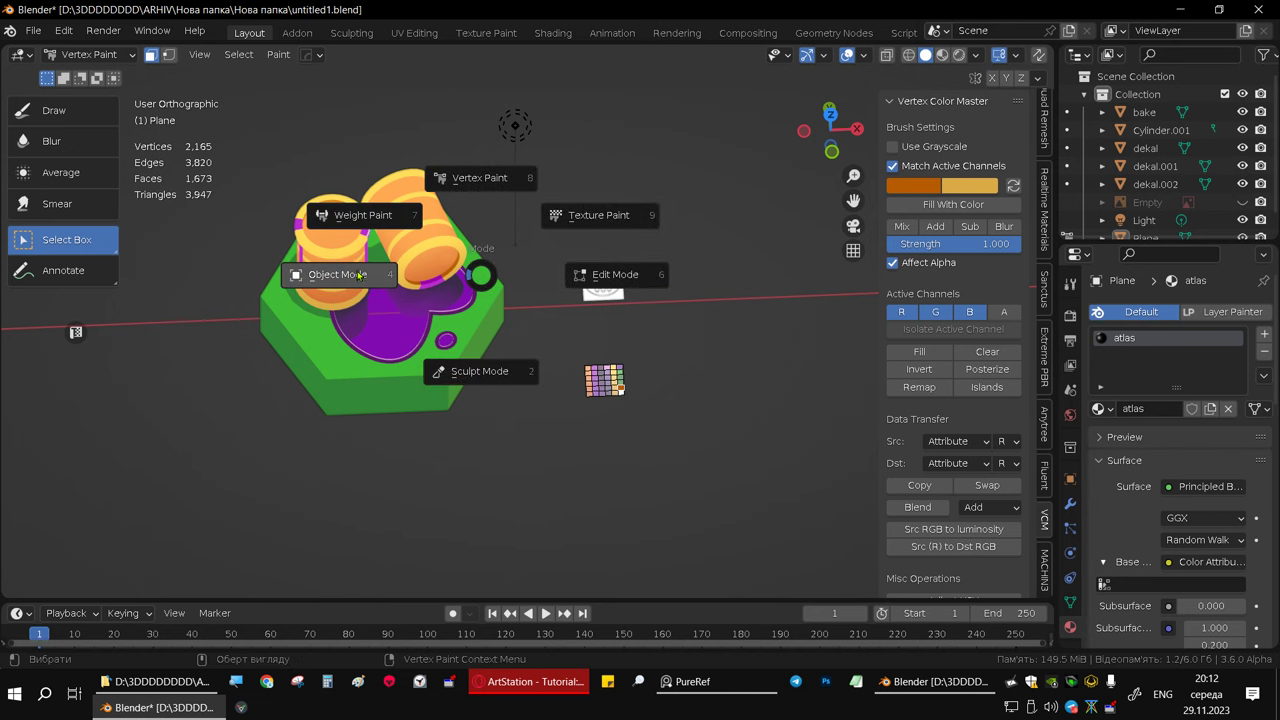
mouse_move(500, 300)
middle_down()
mouse_move(679, 407)
mouse_move(647, 384)
middle_up()
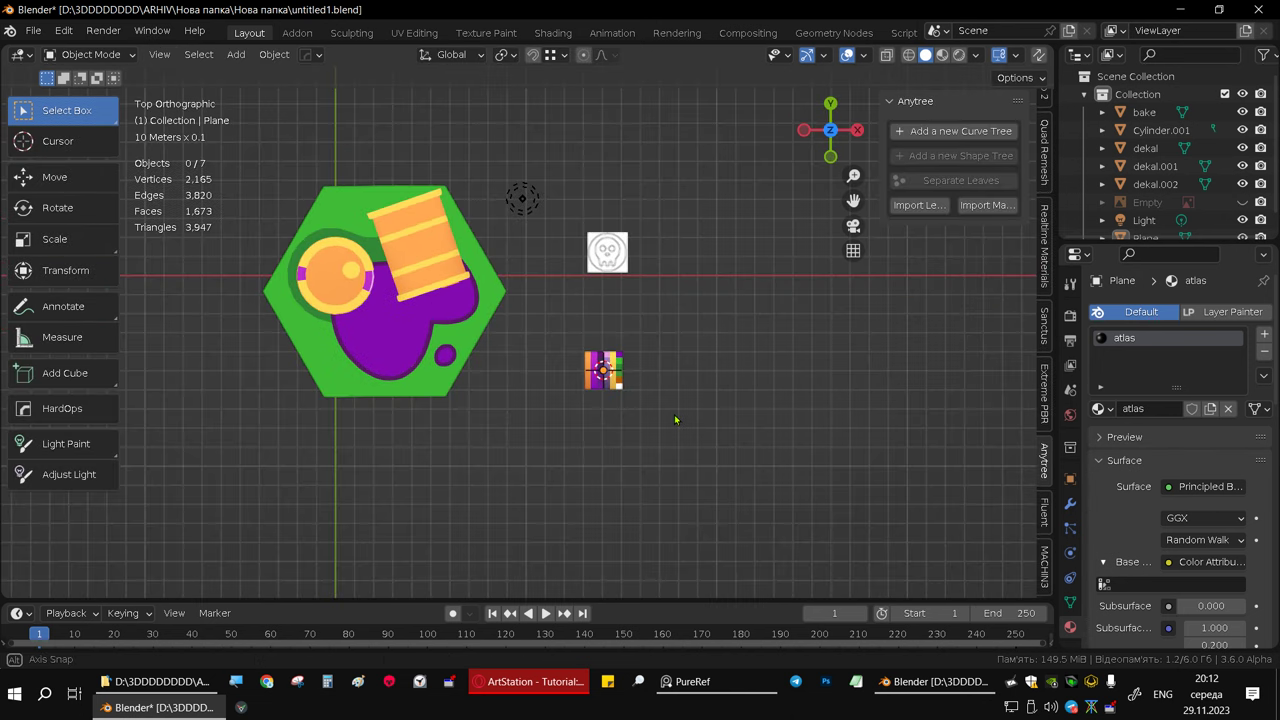
scroll(590, 372, up, 5)
scroll(575, 370, up, 5)
shift+middle_drag(571, 371, 643, 349)
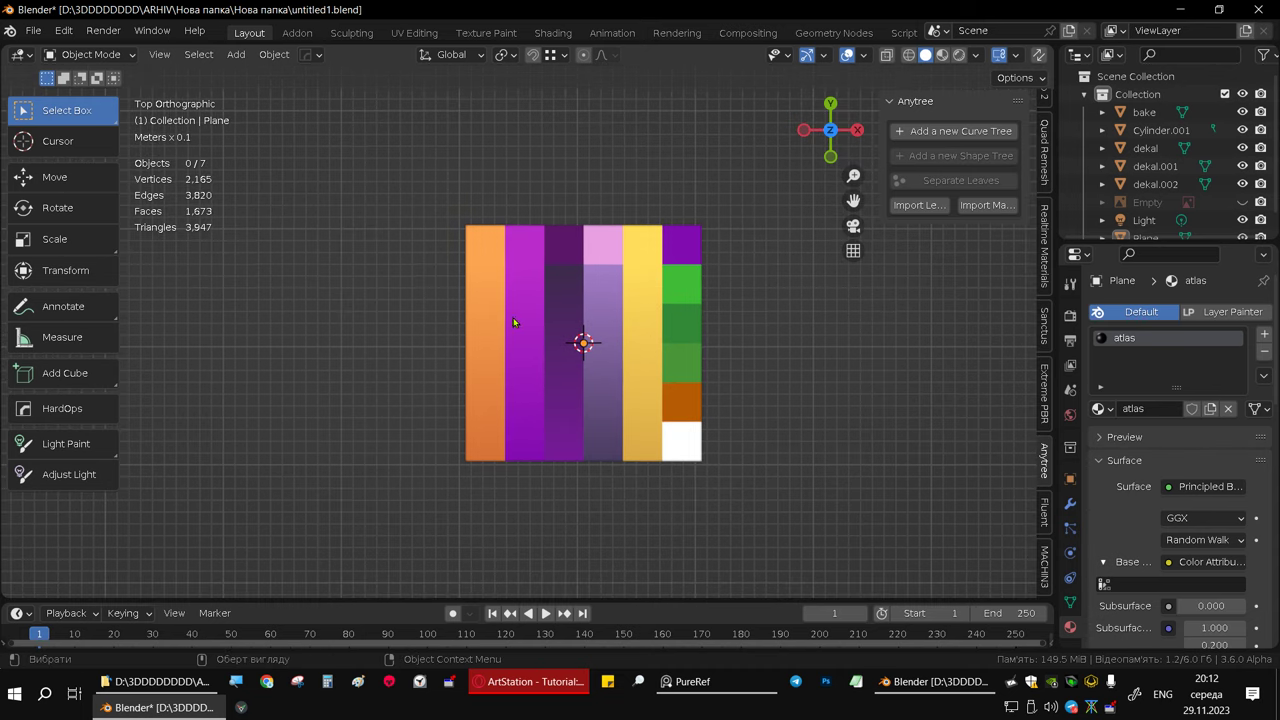
click(550, 290)
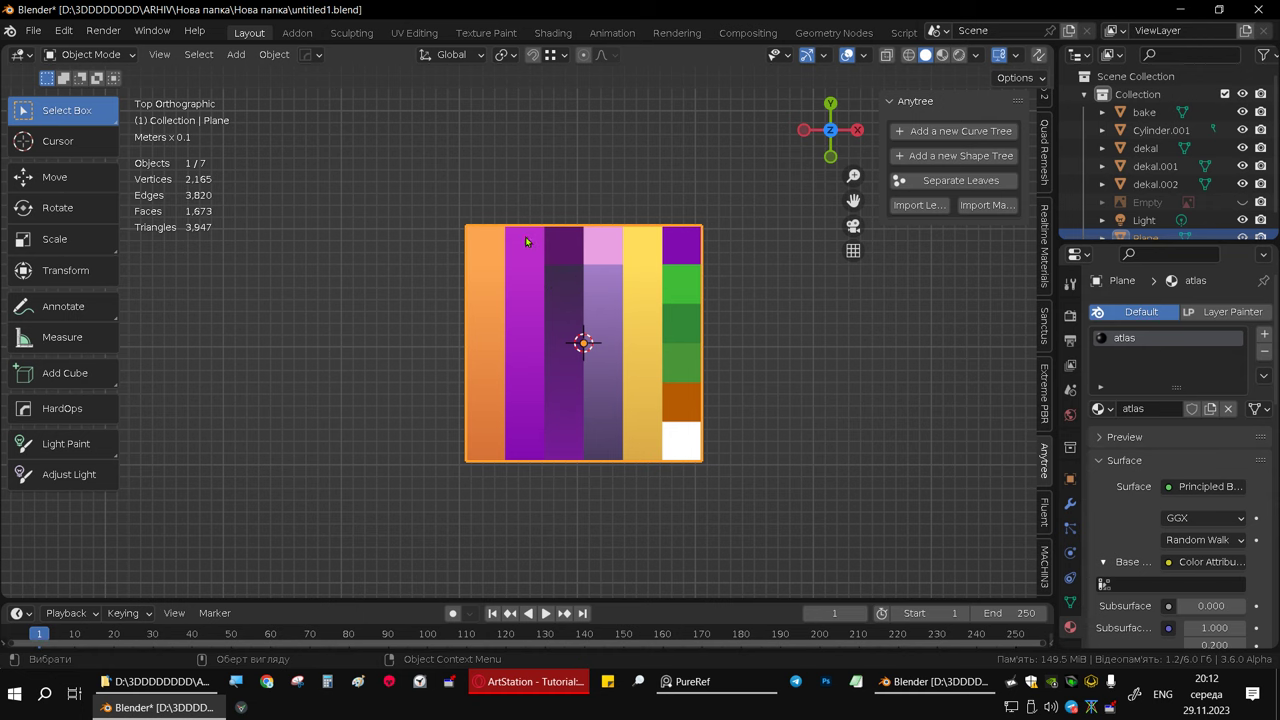
click(414, 33)
- Select all faces of the atlas plane and switch to the Shading workspace
key(a)
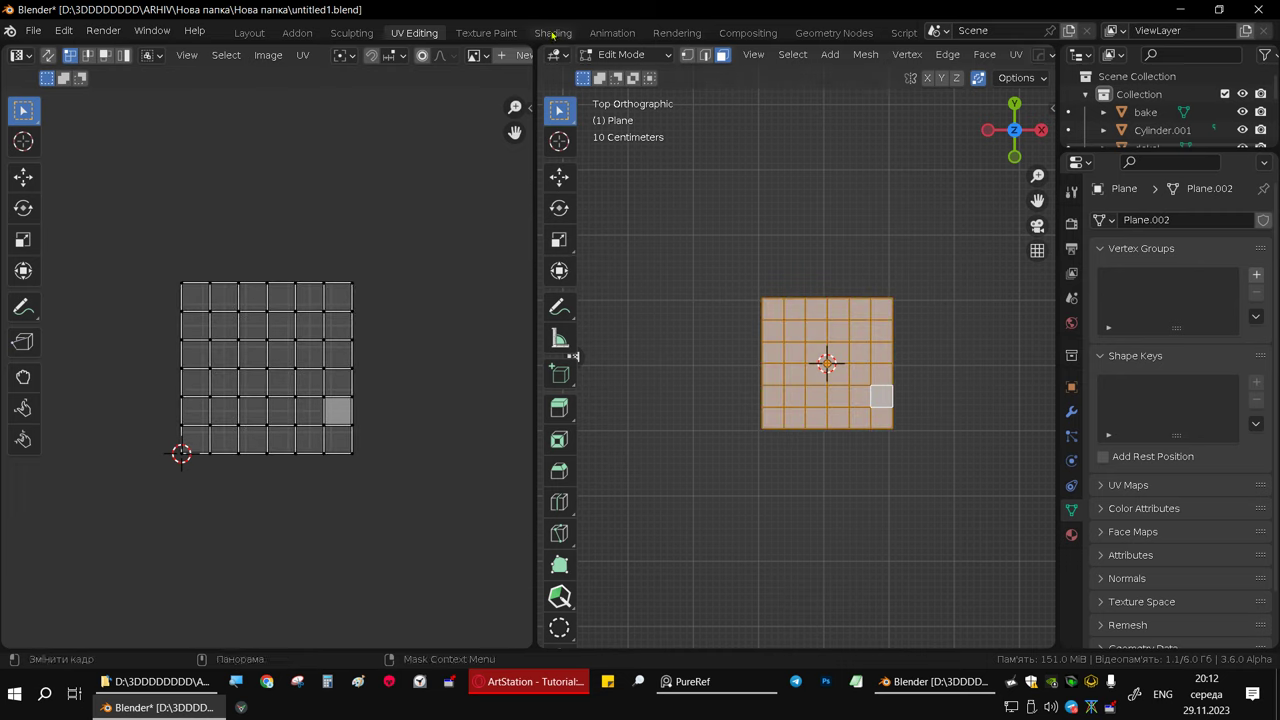
click(553, 33)
shift+scroll(480, 265, left, 2)
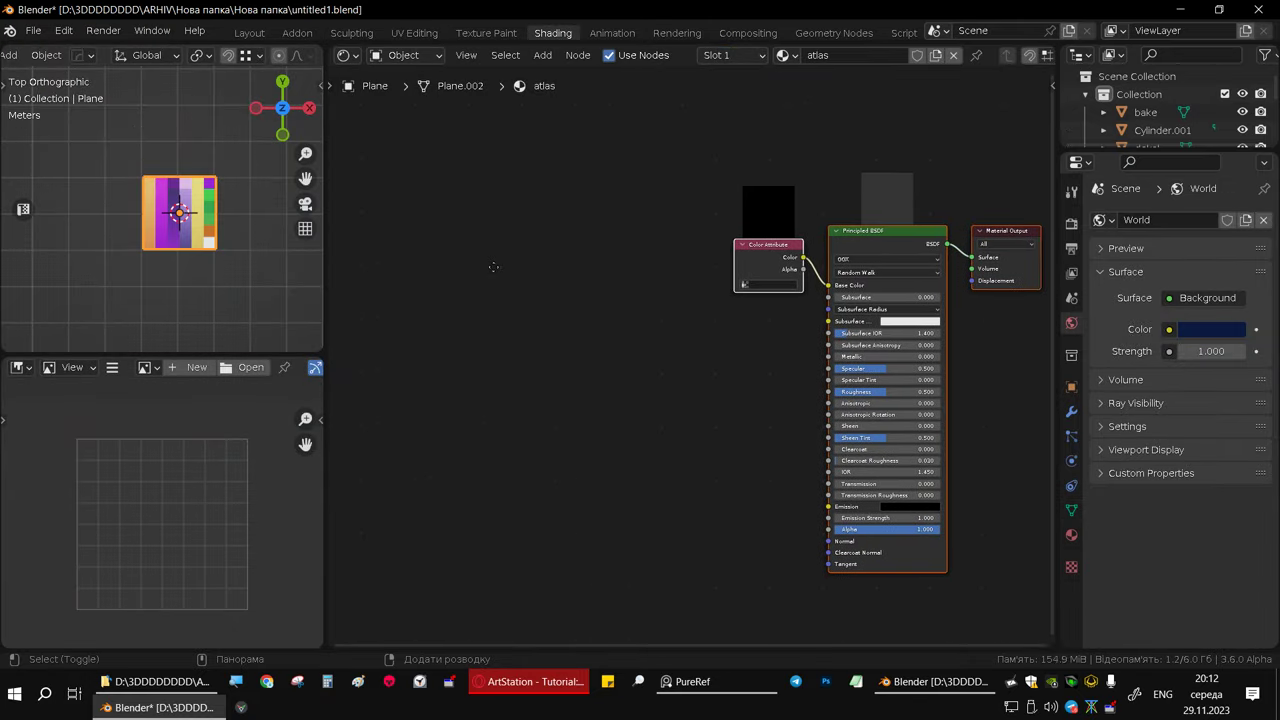
shift+scroll(617, 314, left, 1)
shift+scroll(623, 347, right, 2)
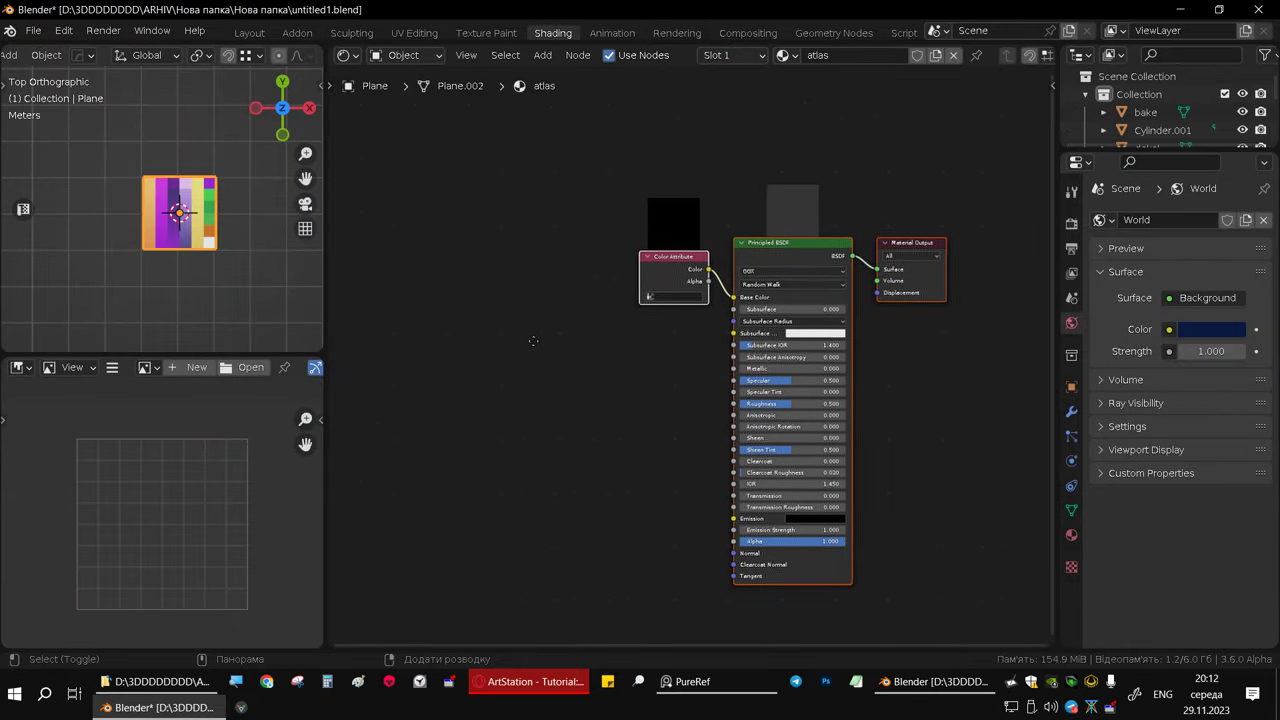
shift+scroll(540, 355, right, 2)
- Add an Image Texture node beside the shader and start a new 1024×1024 image
key(shift+a)
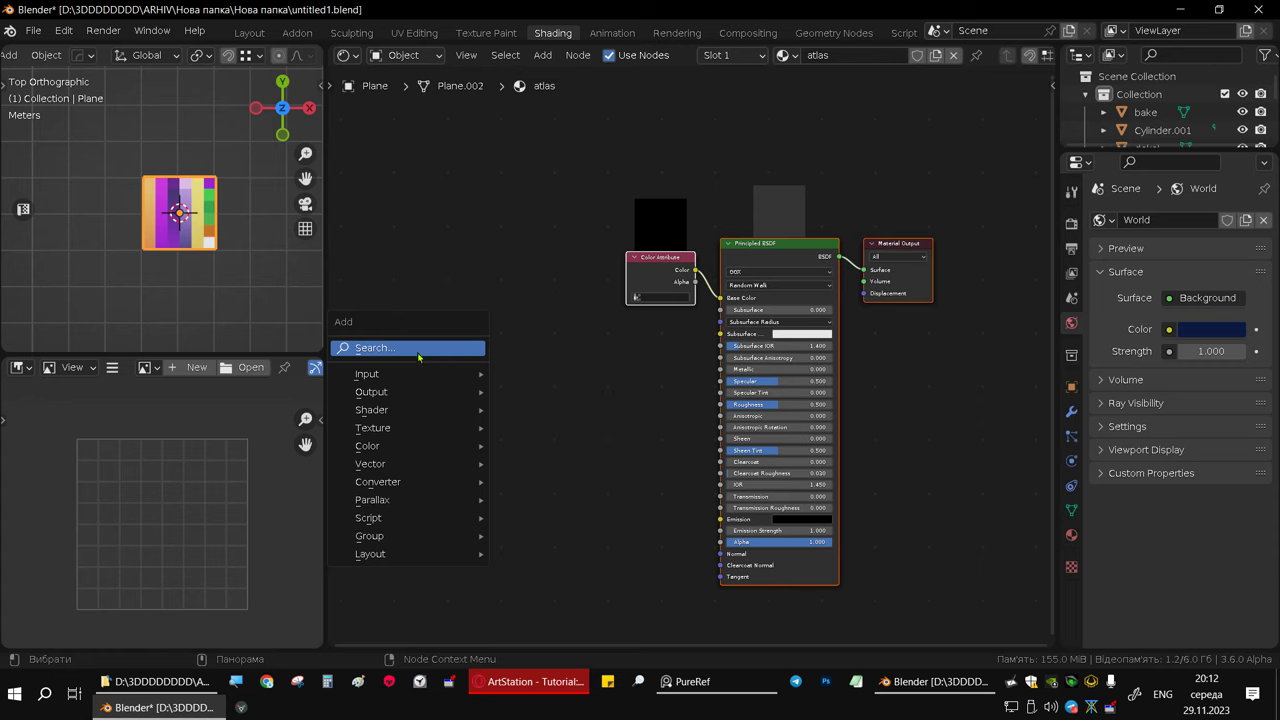
mouse_move(408, 428)
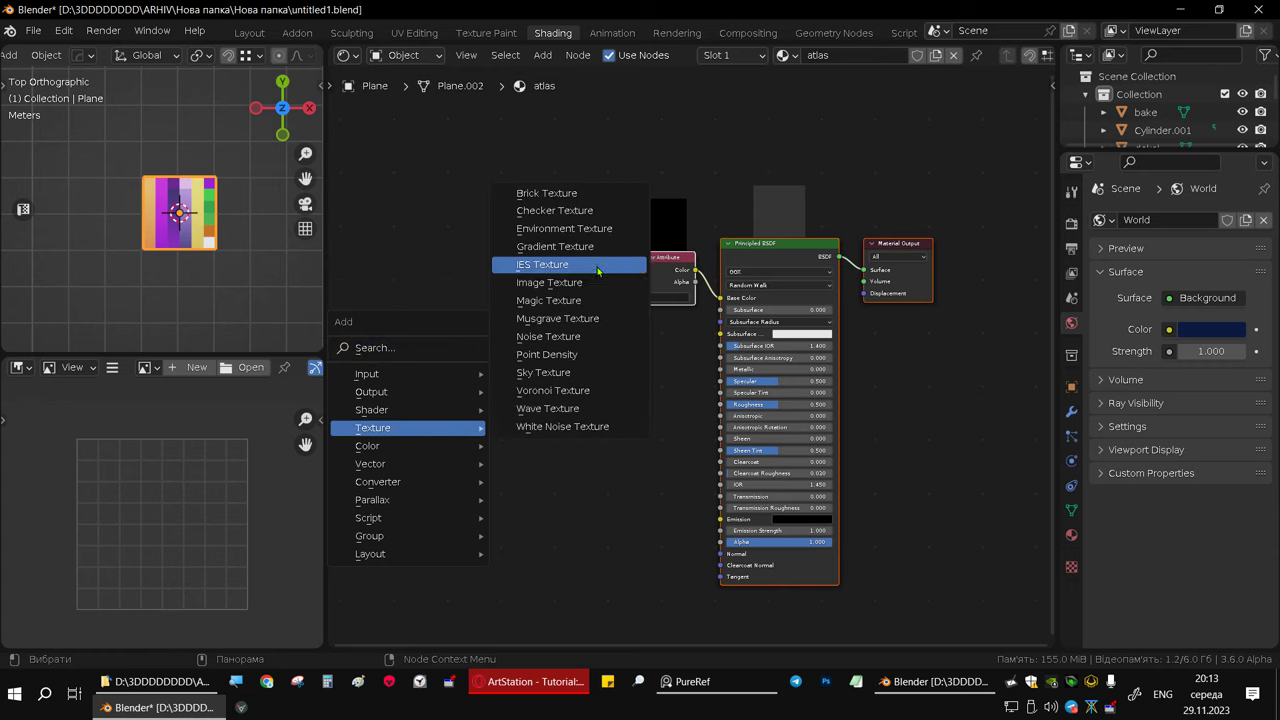
click(577, 282)
click(520, 325)
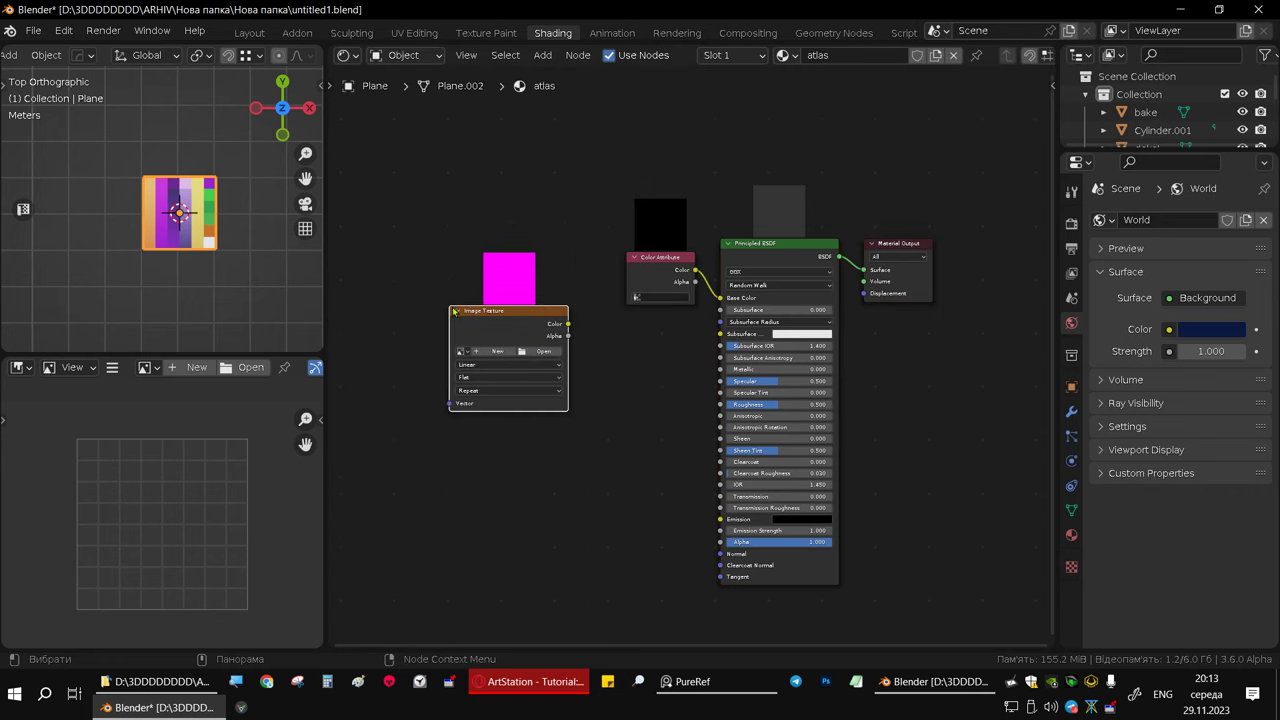
scroll(500, 345, up, 2)
scroll(478, 360, up, 2)
click(528, 350)
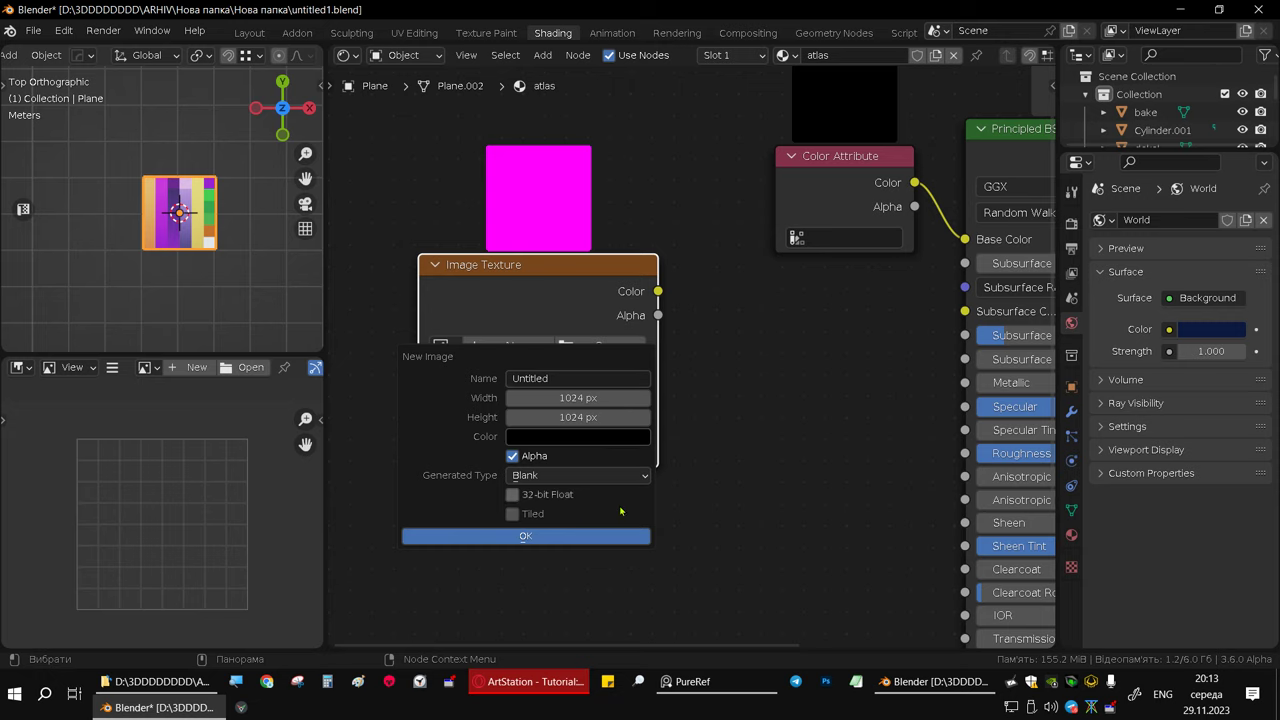
- Create the blank 1024 px image Untitled.001 in the image texture node
click(586, 539)
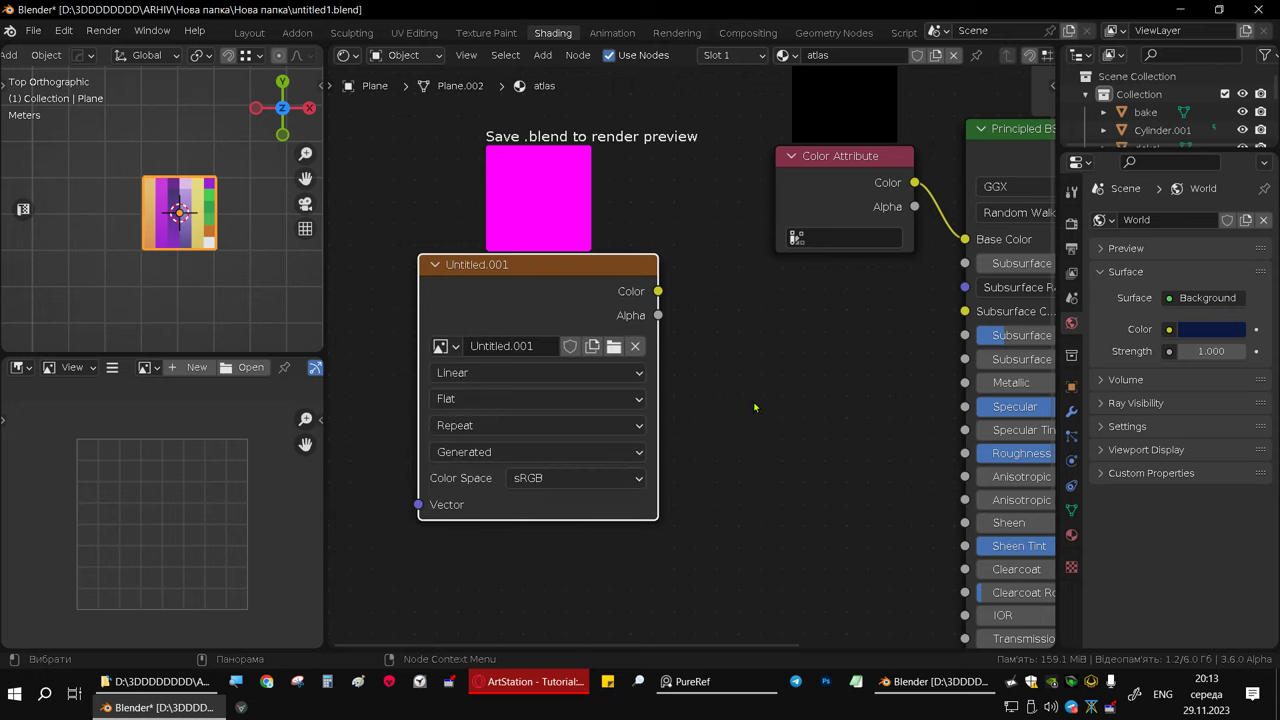
scroll(755, 407, down, 2)
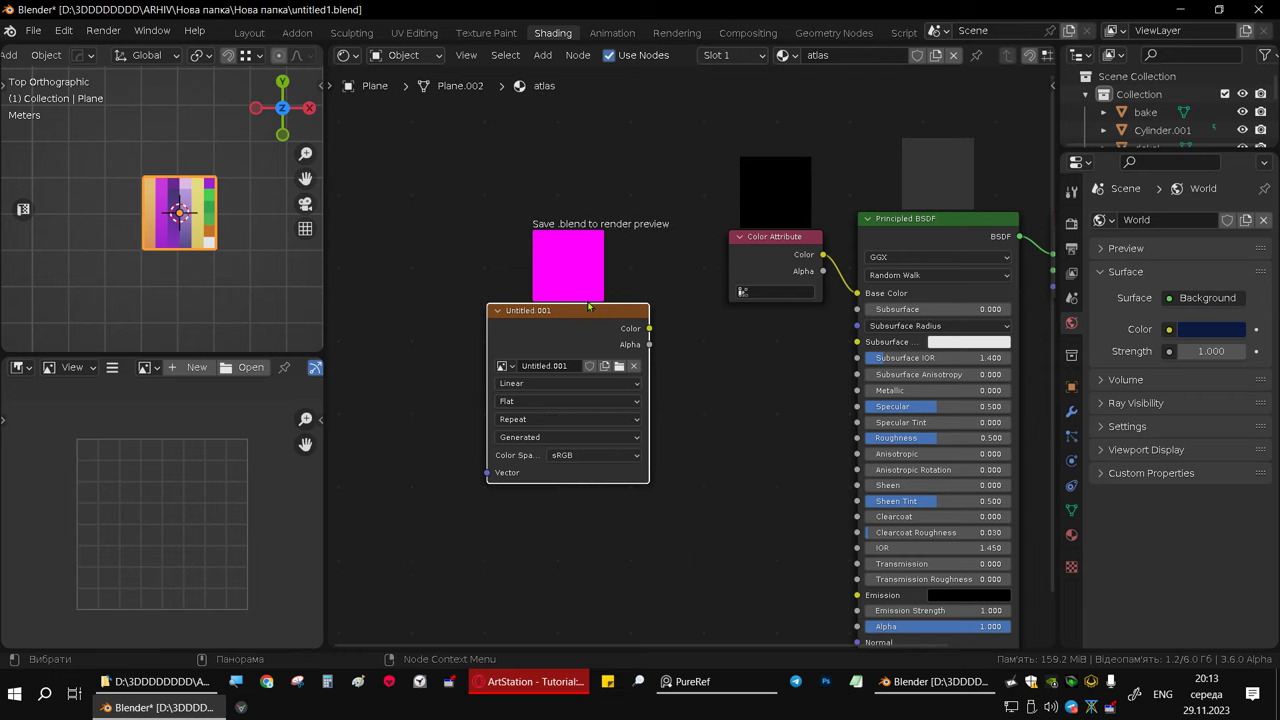
scroll(588, 306, down, 1)
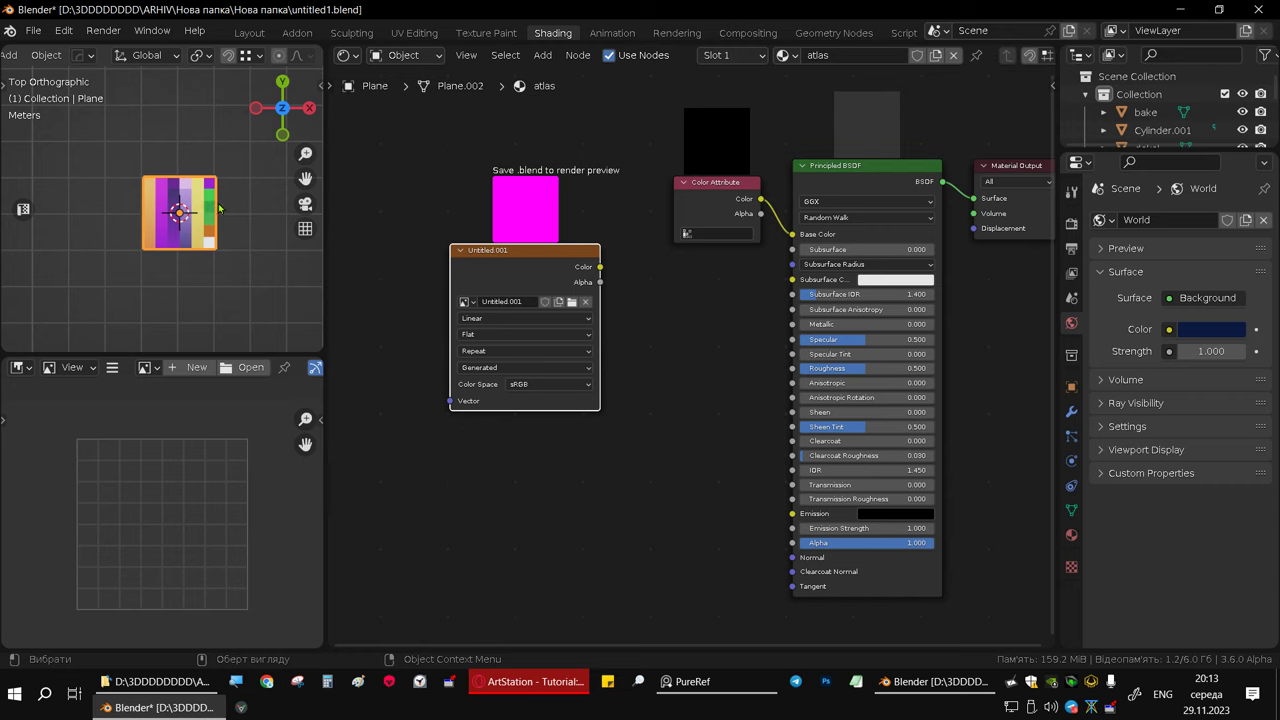
- Bring up the Bake panel in Render Properties
click(1071, 191)
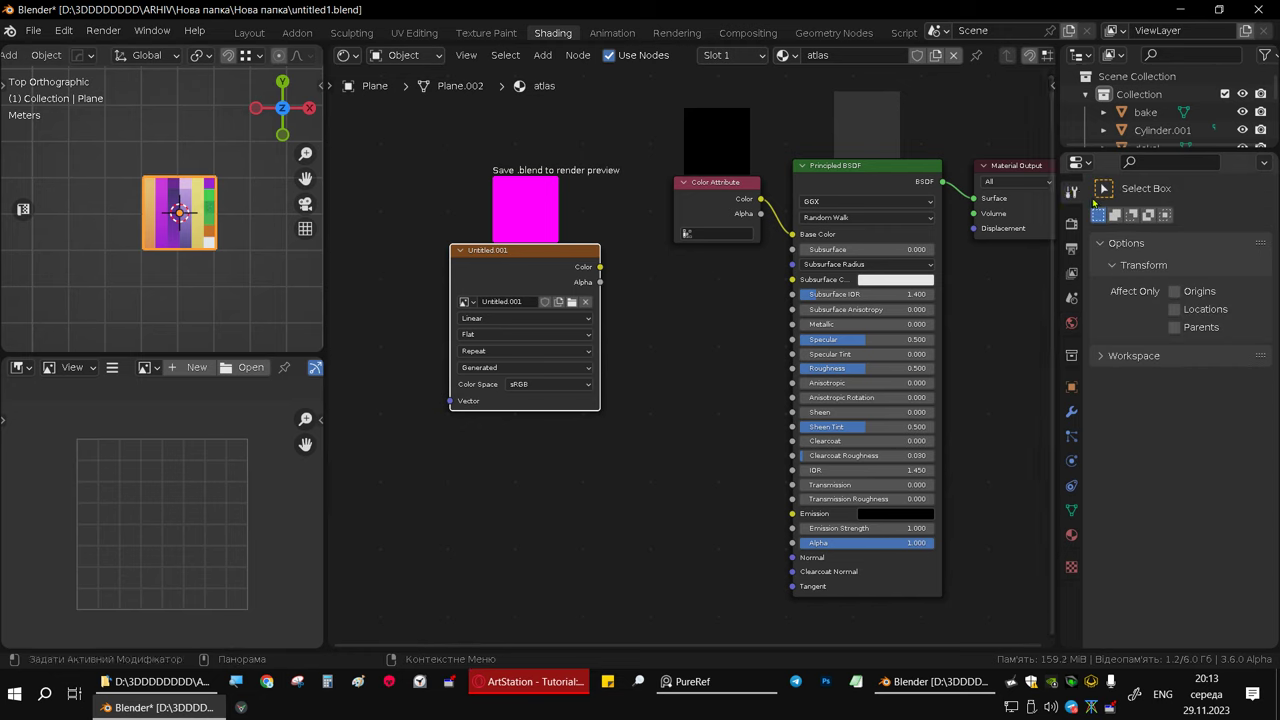
click(1071, 223)
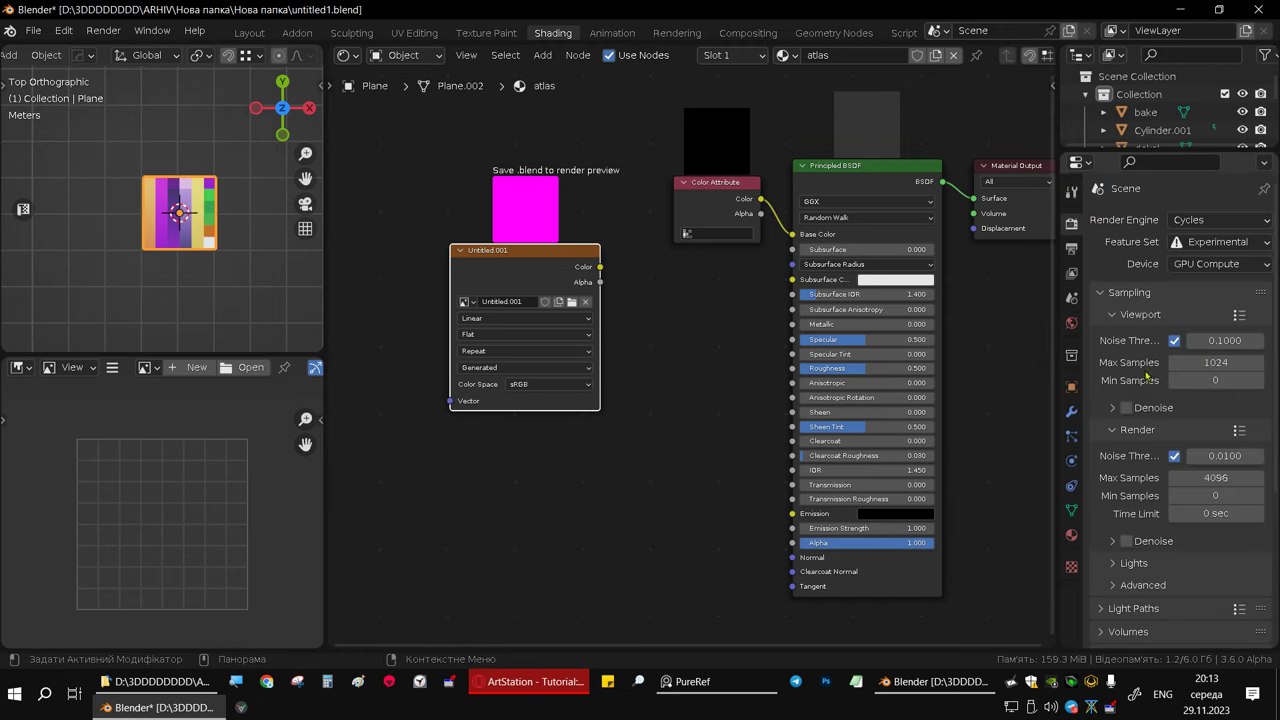
scroll(1160, 385, down, 3)
scroll(1175, 395, down, 1)
scroll(1194, 403, down, 1)
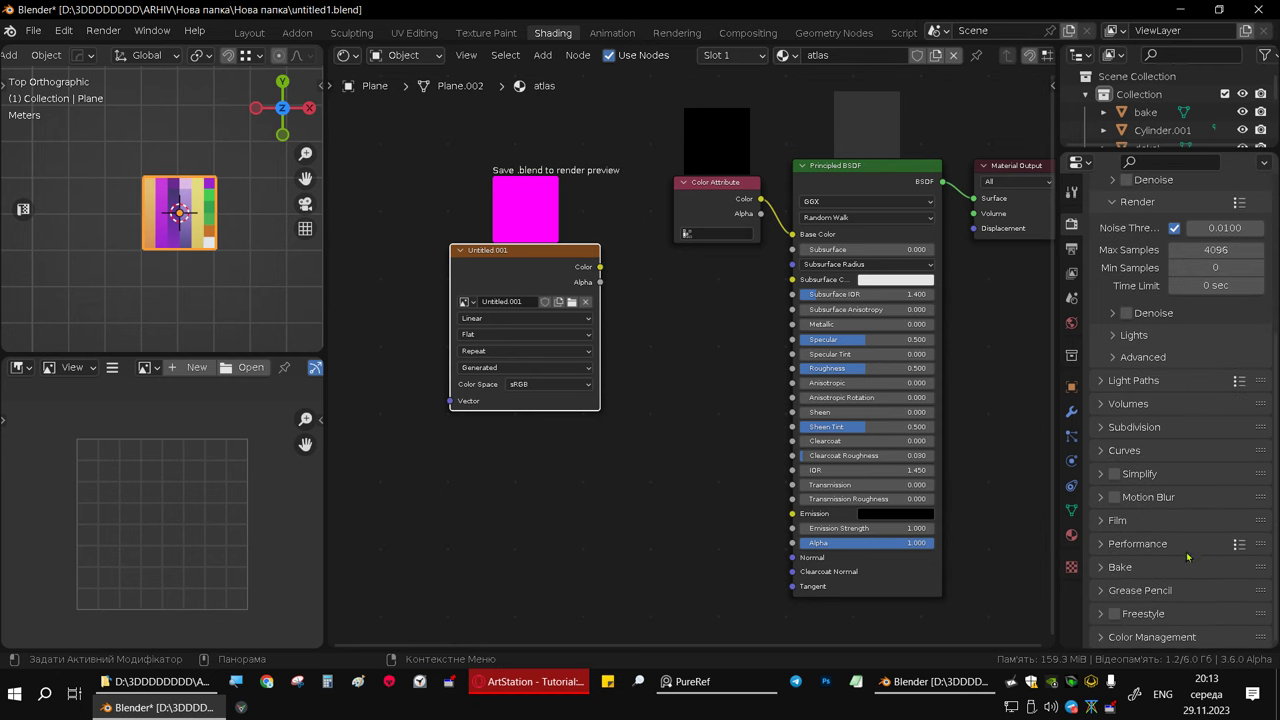
click(1108, 570)
- Keep Diffuse as the bake type and review the Selected to Active options
scroll(1184, 502, down, 1)
scroll(1186, 490, down, 1)
scroll(1183, 485, down, 2)
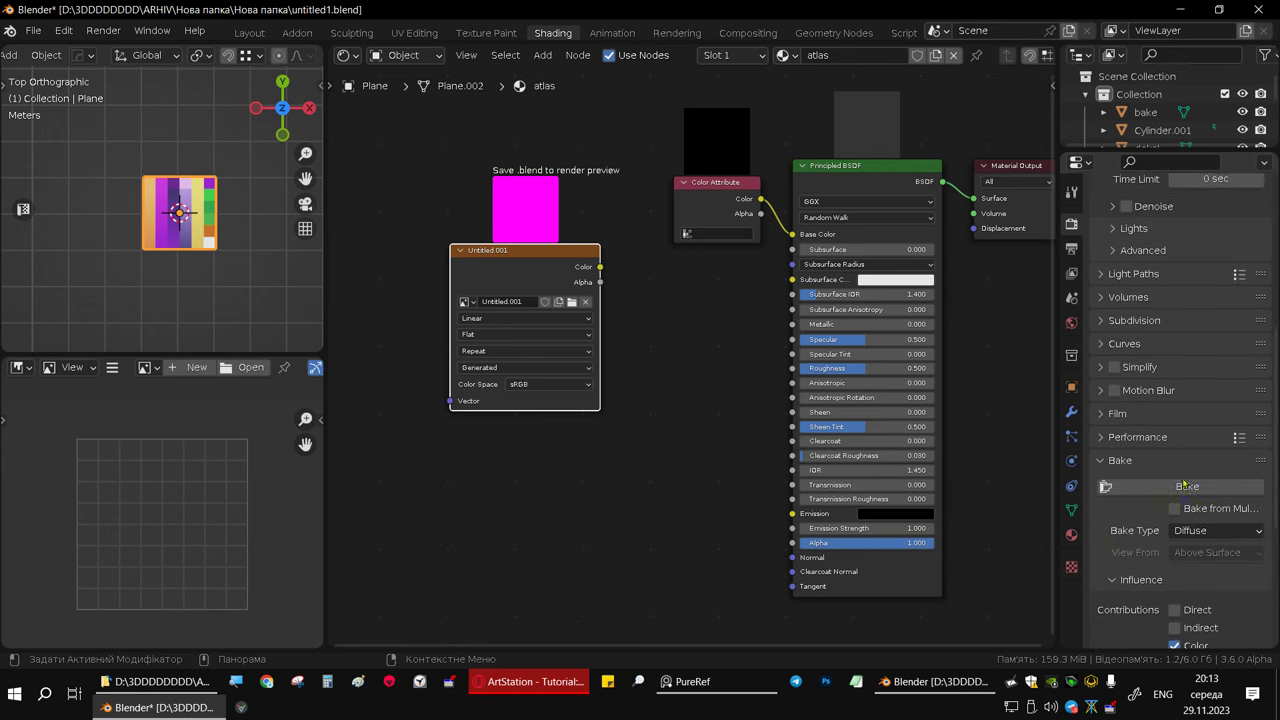
scroll(1195, 440, down, 3)
scroll(1216, 372, down, 1)
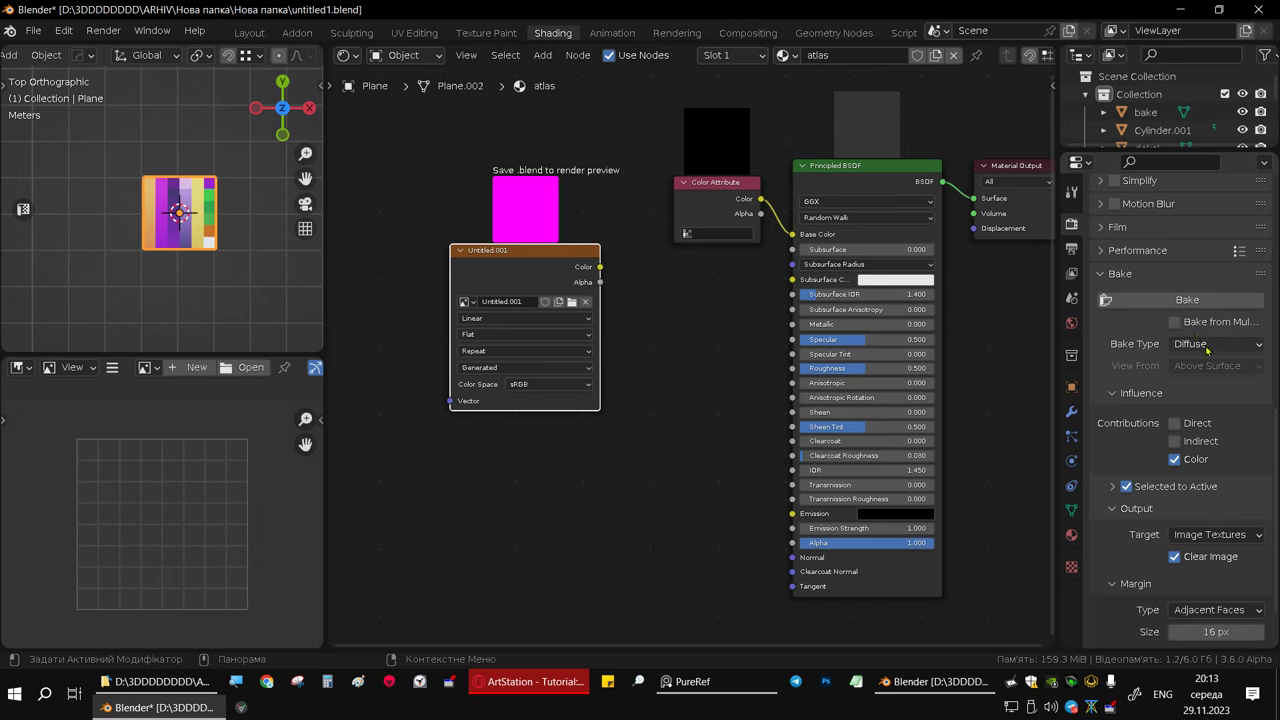
click(1207, 346)
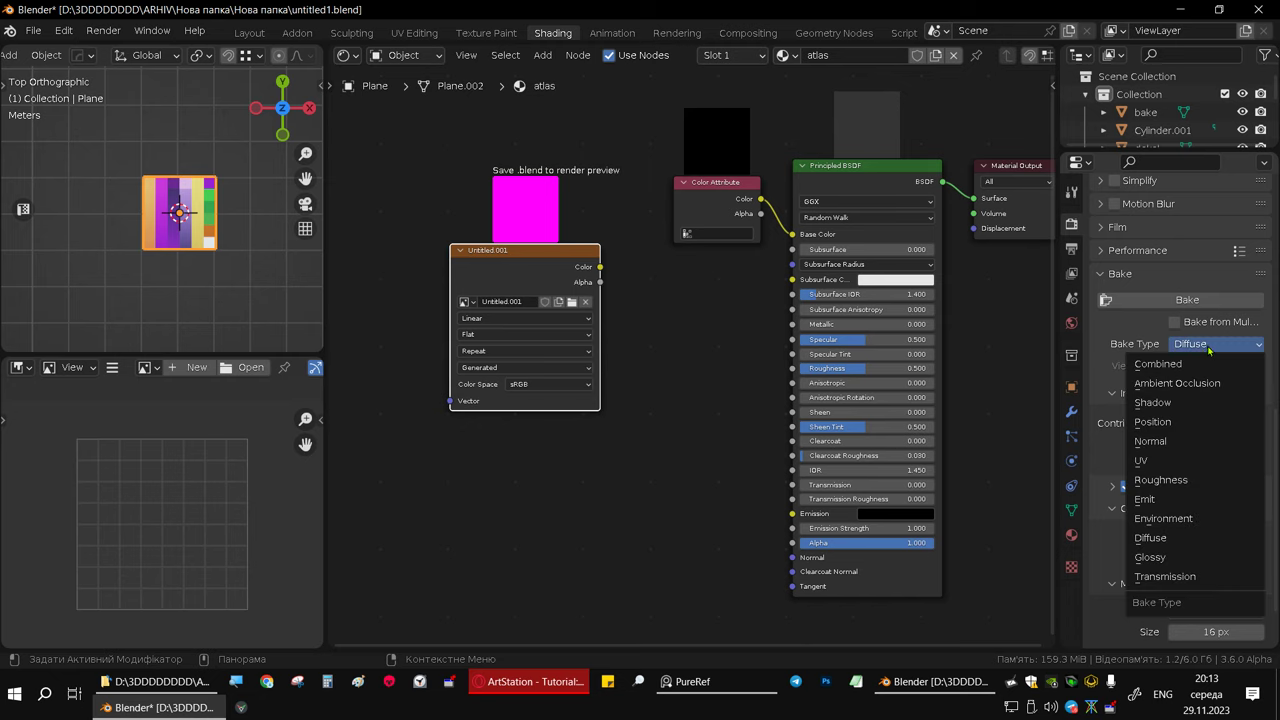
click(1165, 537)
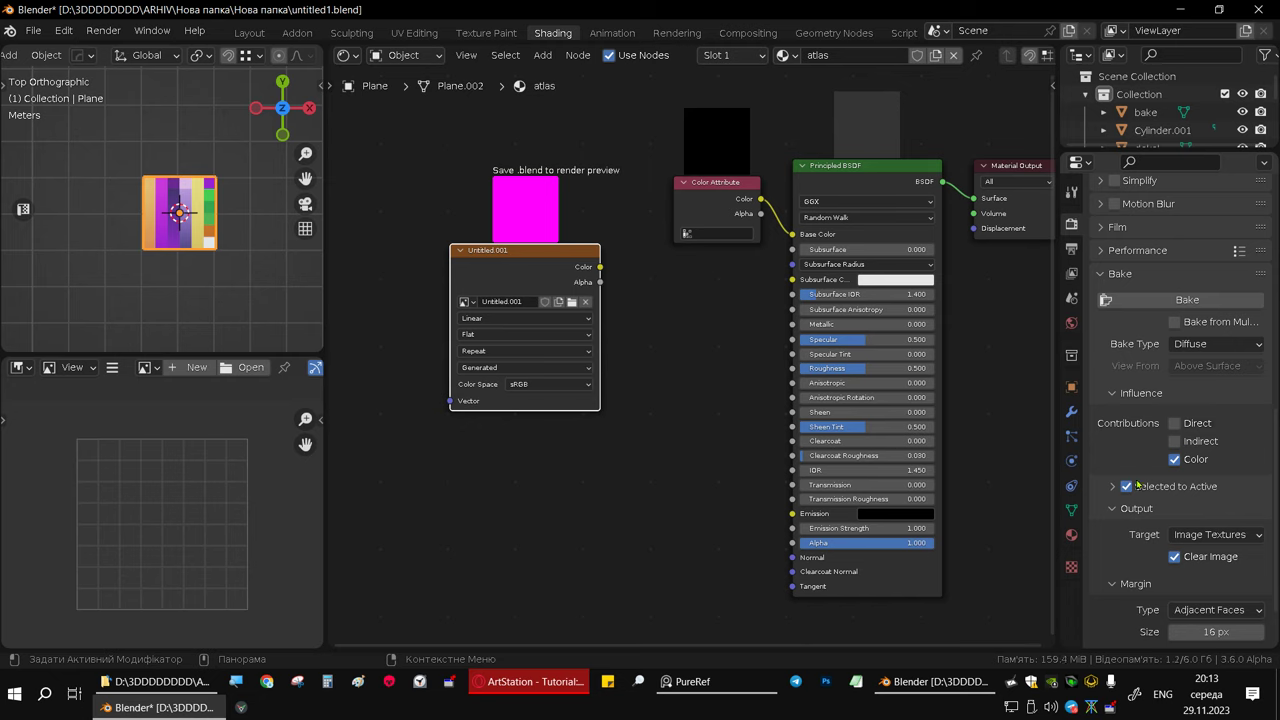
click(1112, 488)
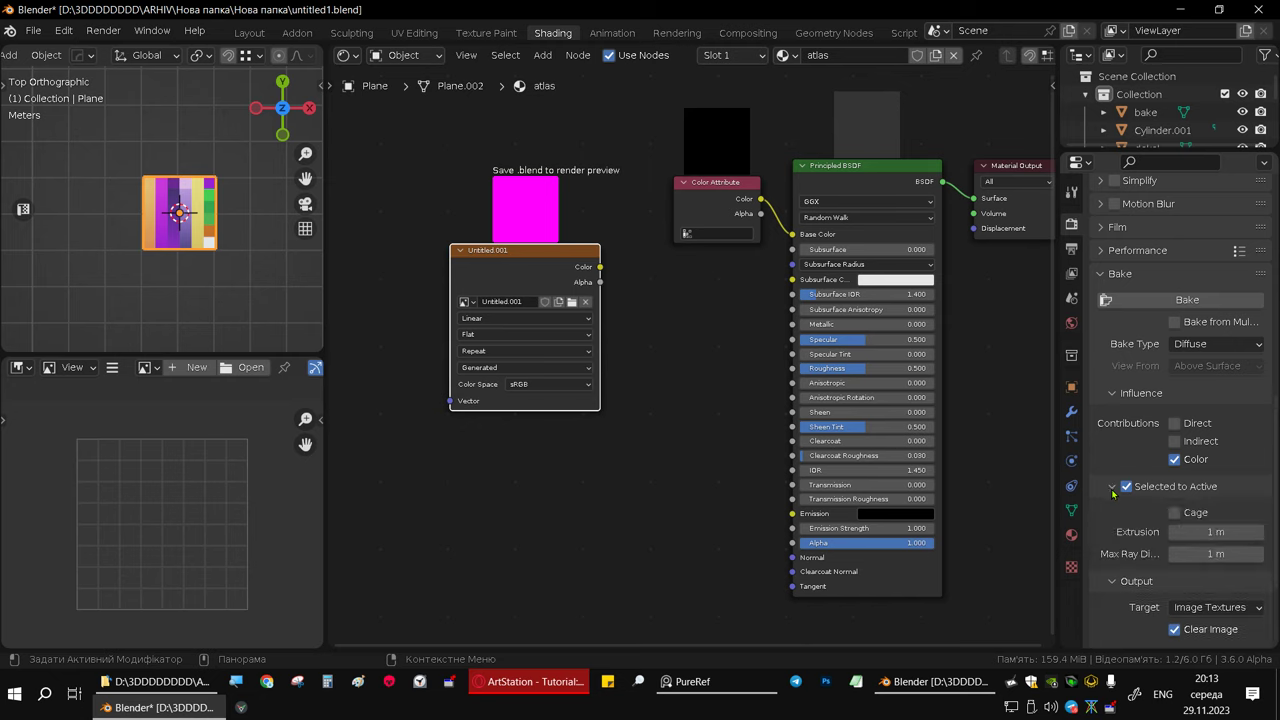
click(1113, 490)
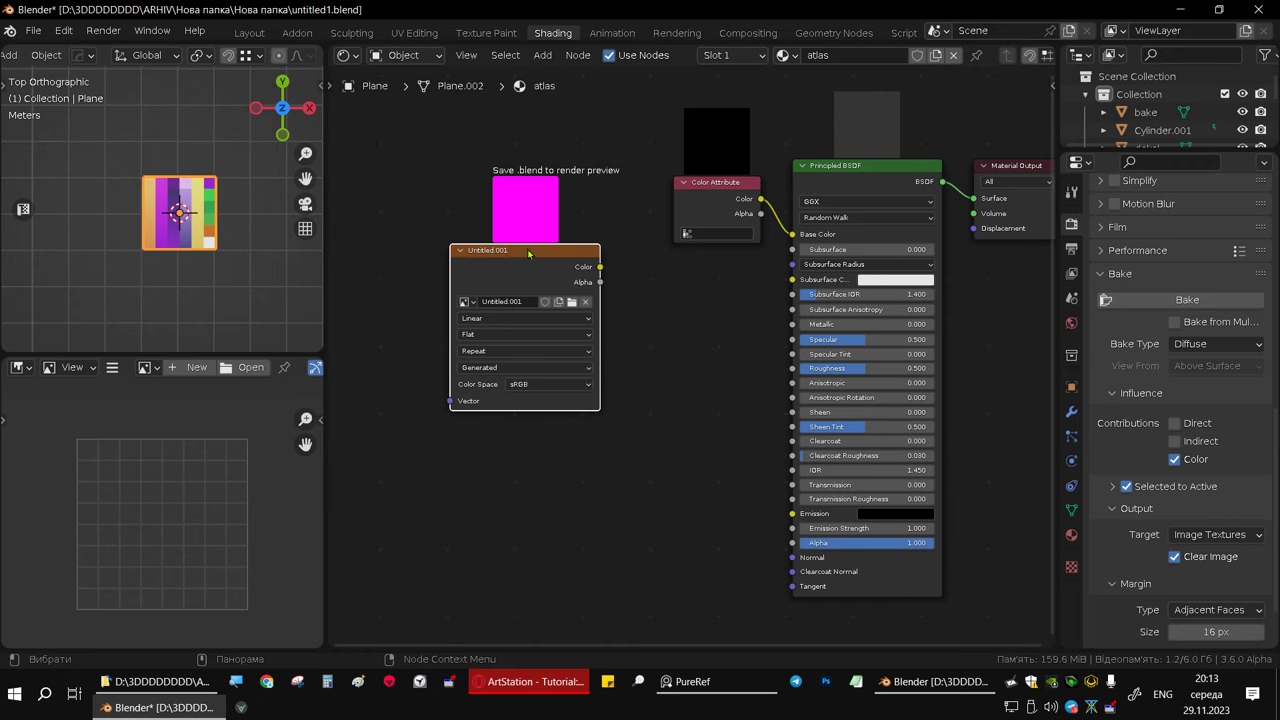
drag(528, 254, 527, 264)
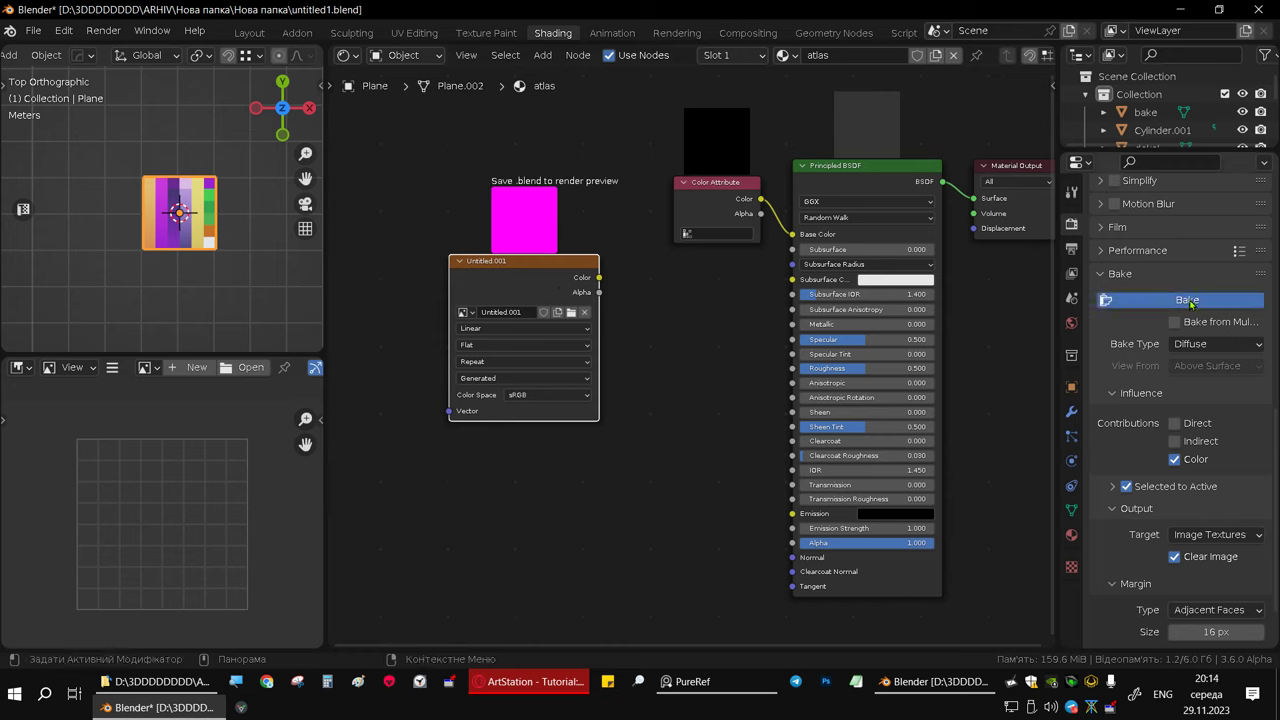
- After the failed bake, disable Selected to Active and bake the plane's colours into Untitled.001
click(1190, 303)
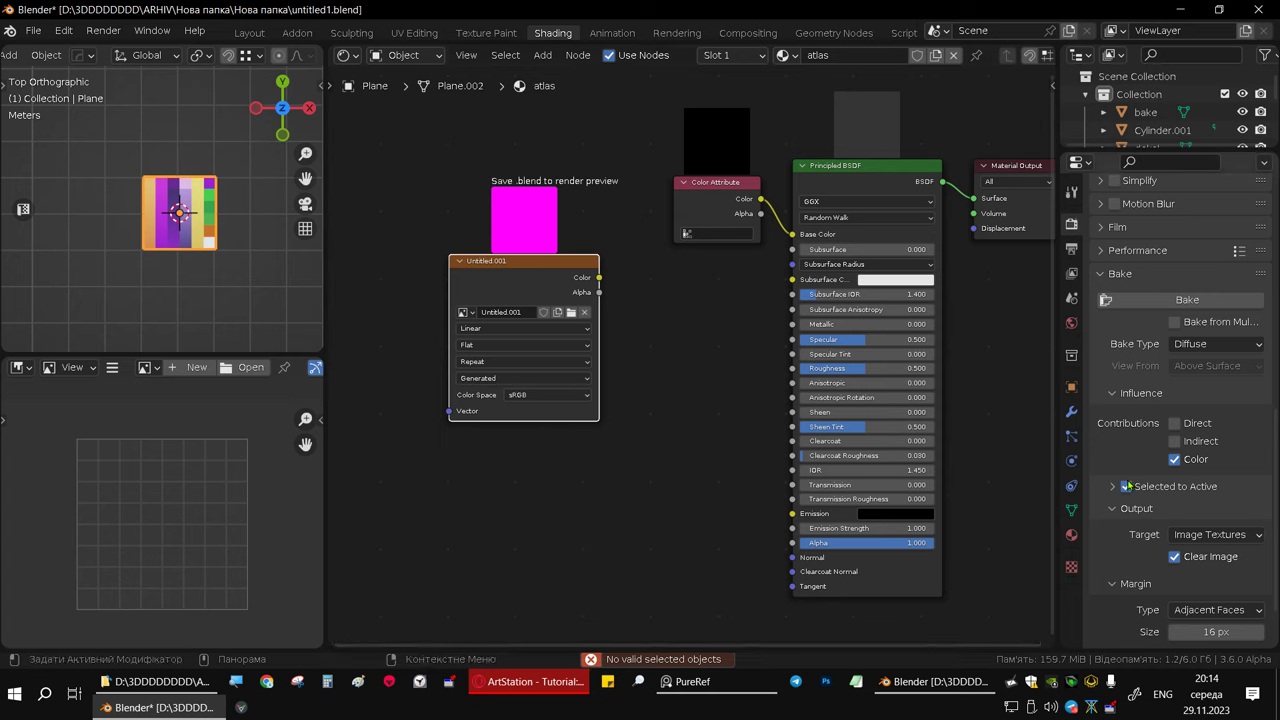
click(1127, 487)
click(1113, 487)
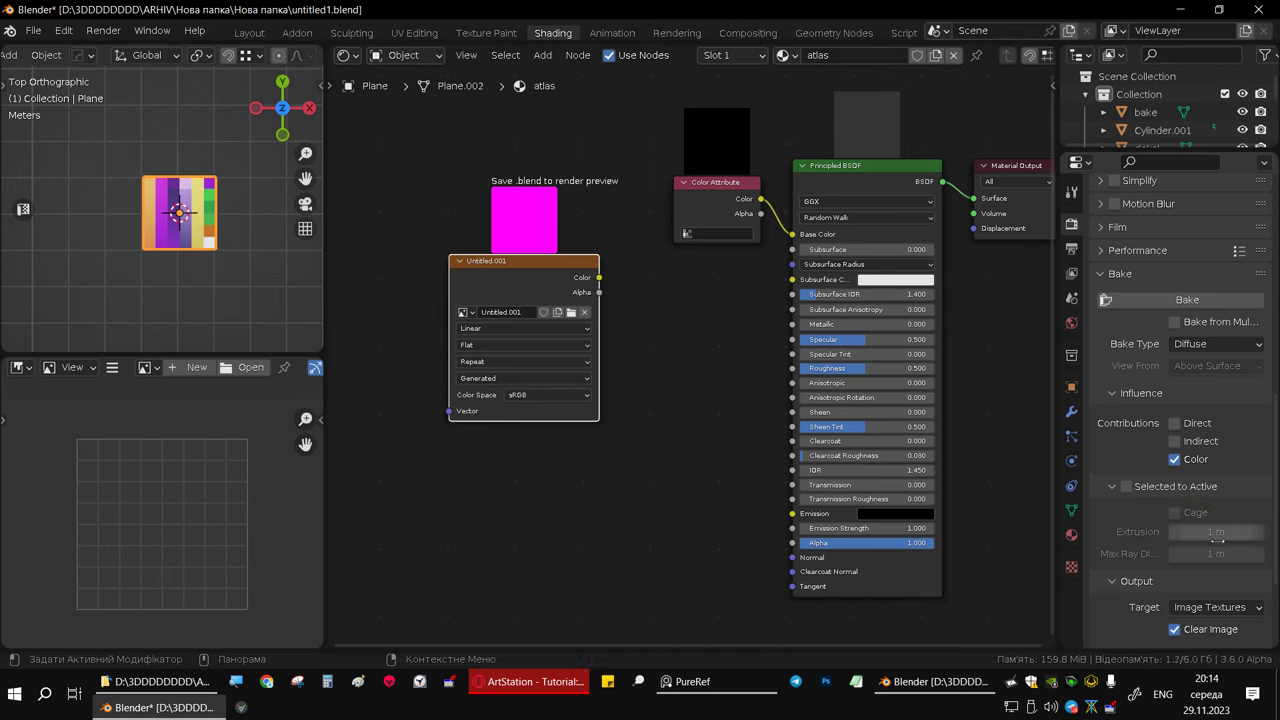
click(1112, 487)
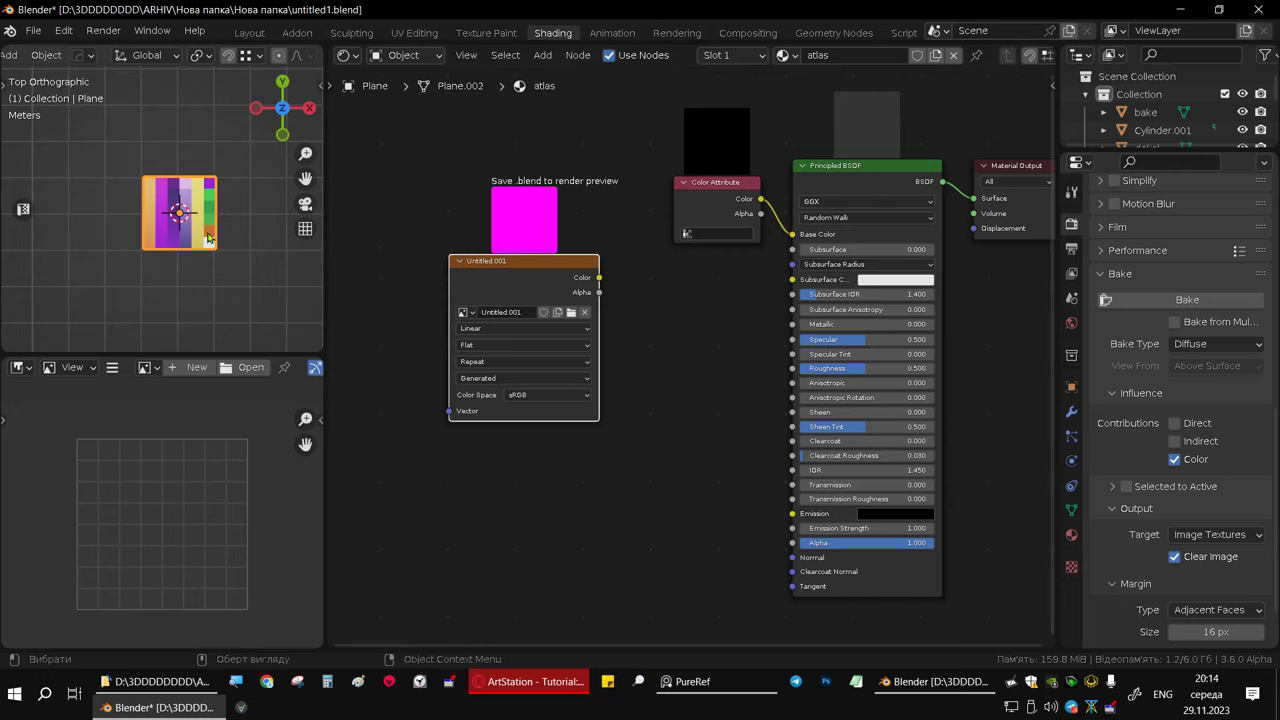
alt+middle_drag(178, 211, 168, 208)
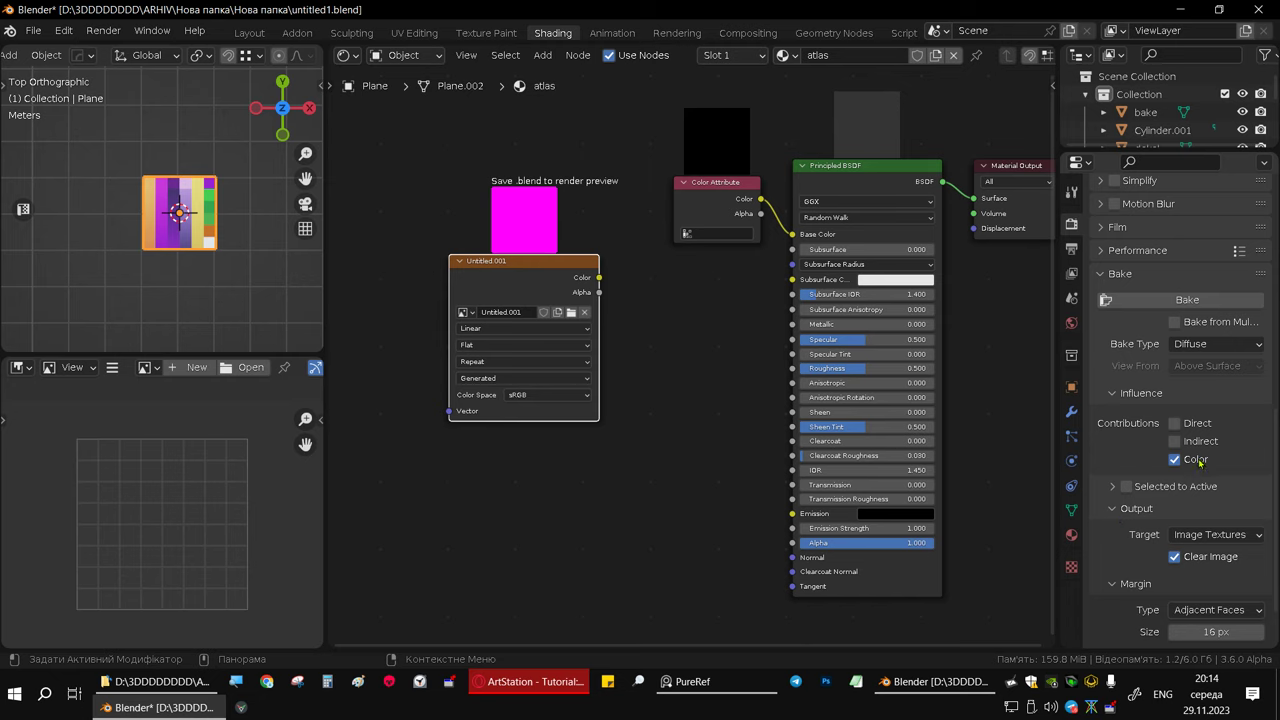
click(1145, 300)
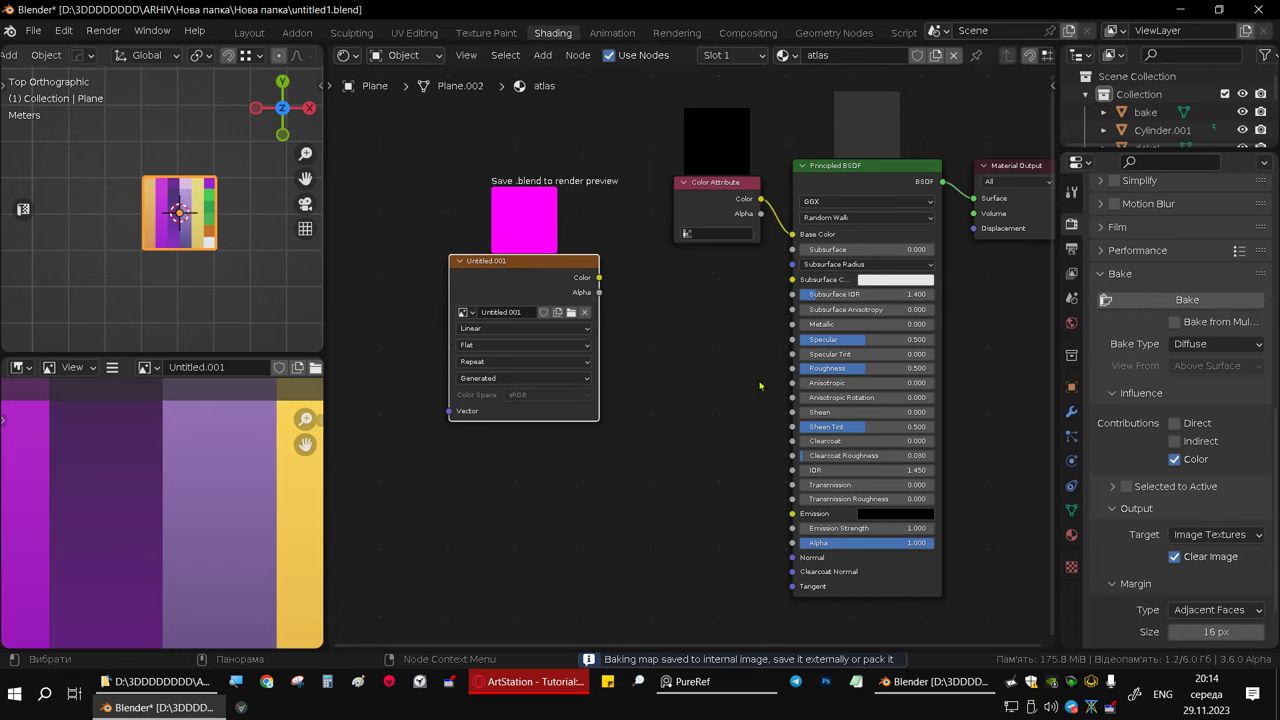
- Bring the baked texture into full view and start Image > Save As
scroll(137, 508, down, 4)
scroll(144, 514, down, 1)
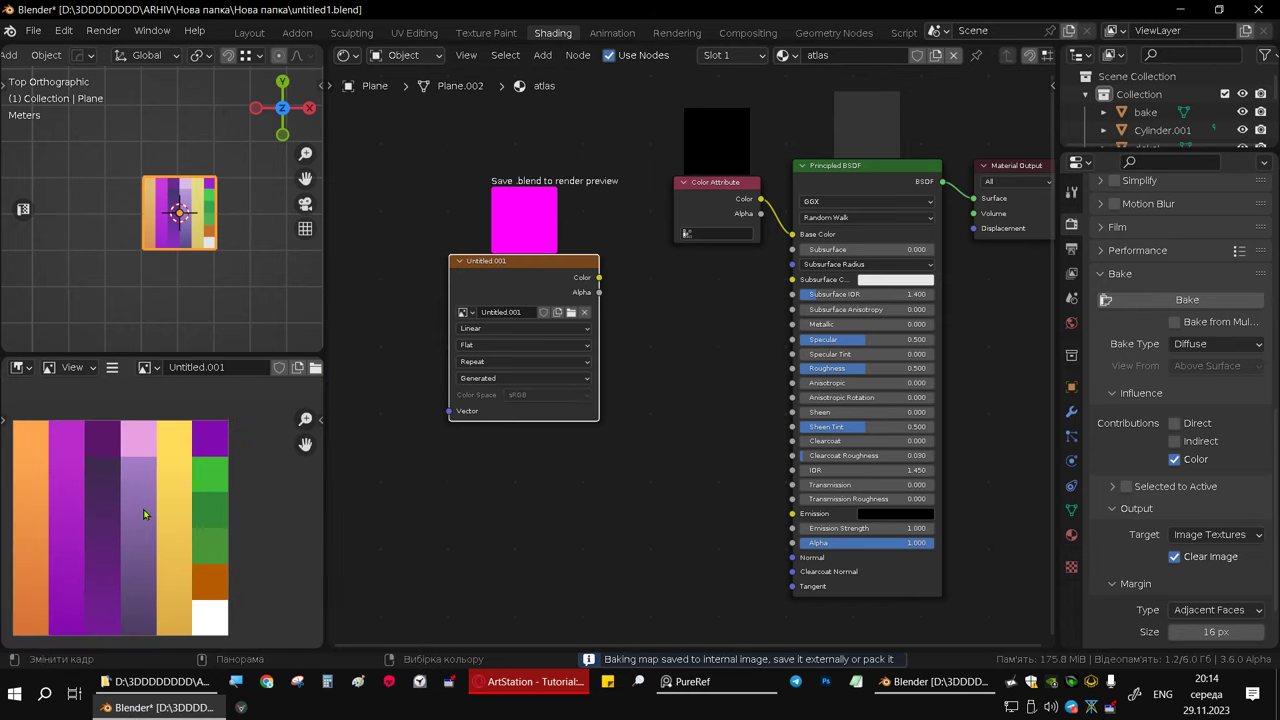
middle_drag(144, 514, 196, 494)
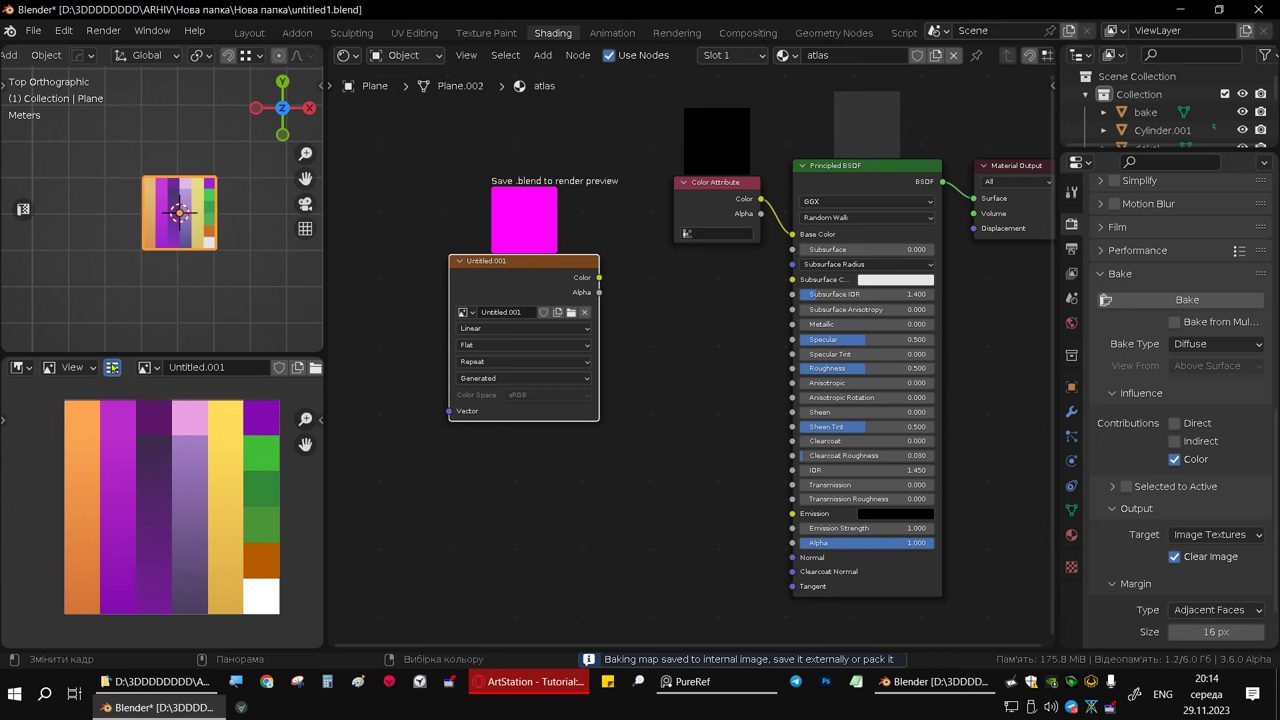
click(112, 367)
mouse_move(185, 405)
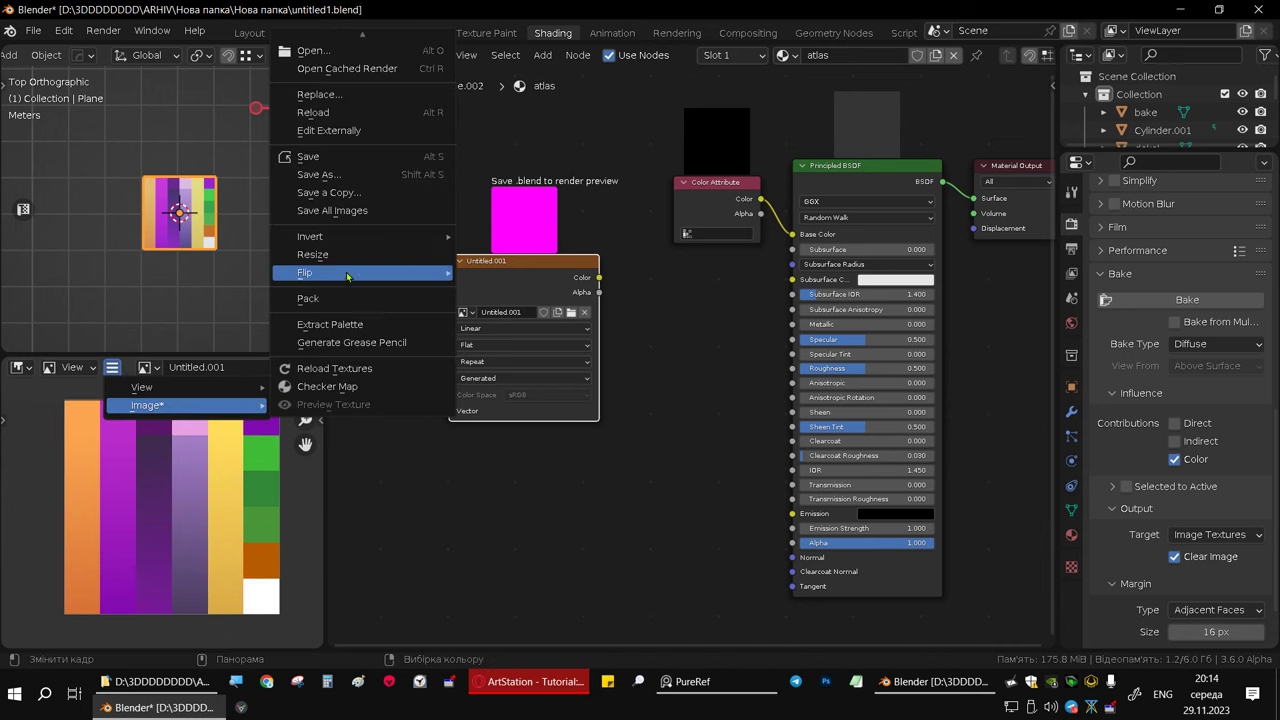
click(352, 175)
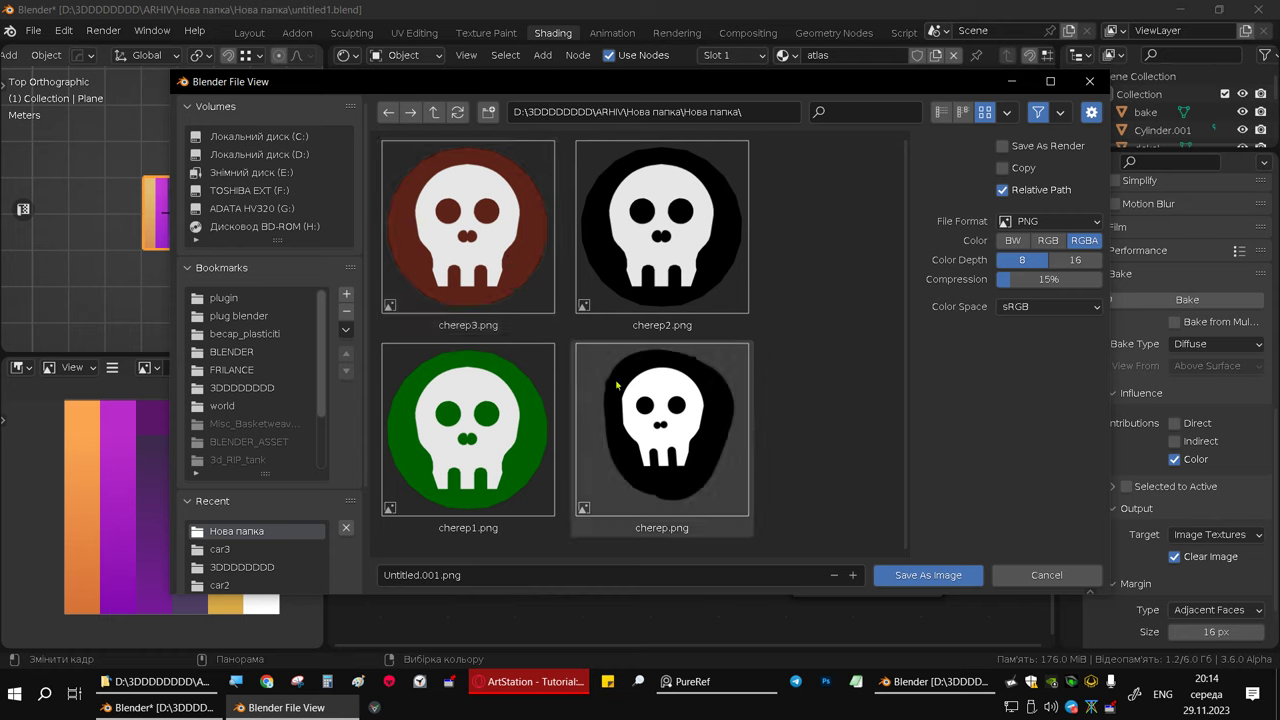
- Rename the file to atlas.png and save the baked image
click(424, 576)
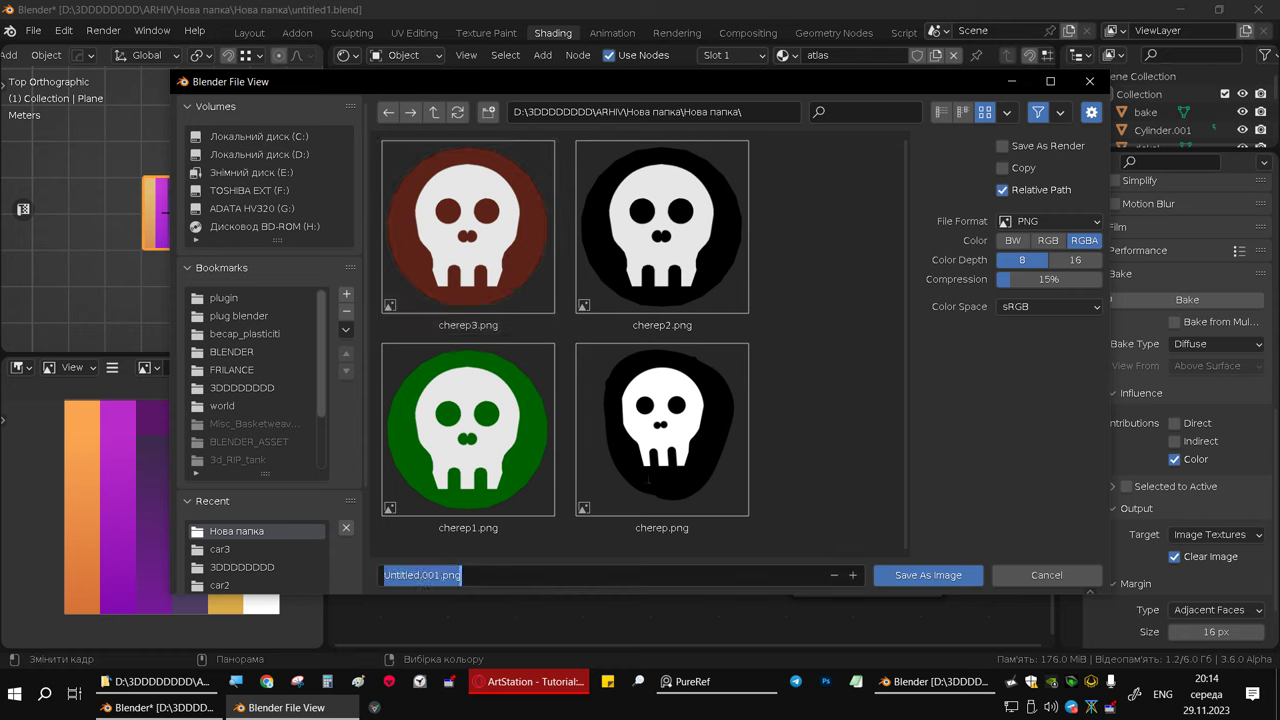
key(Home)
key(ctrl+shift+Right)
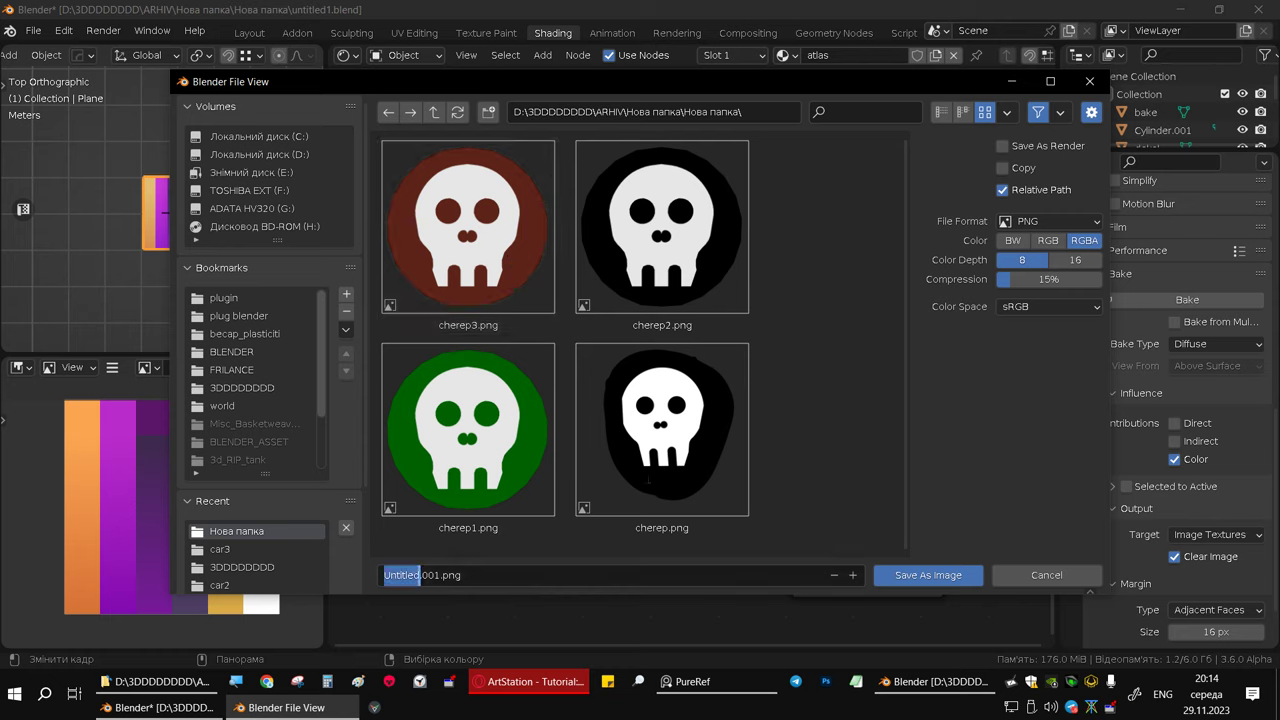
key(ctrl+shift+Right)
key(shift+Left)
key(shift+Right)
key(shift+Left)
key(shift+Right)
key(BackSpace)
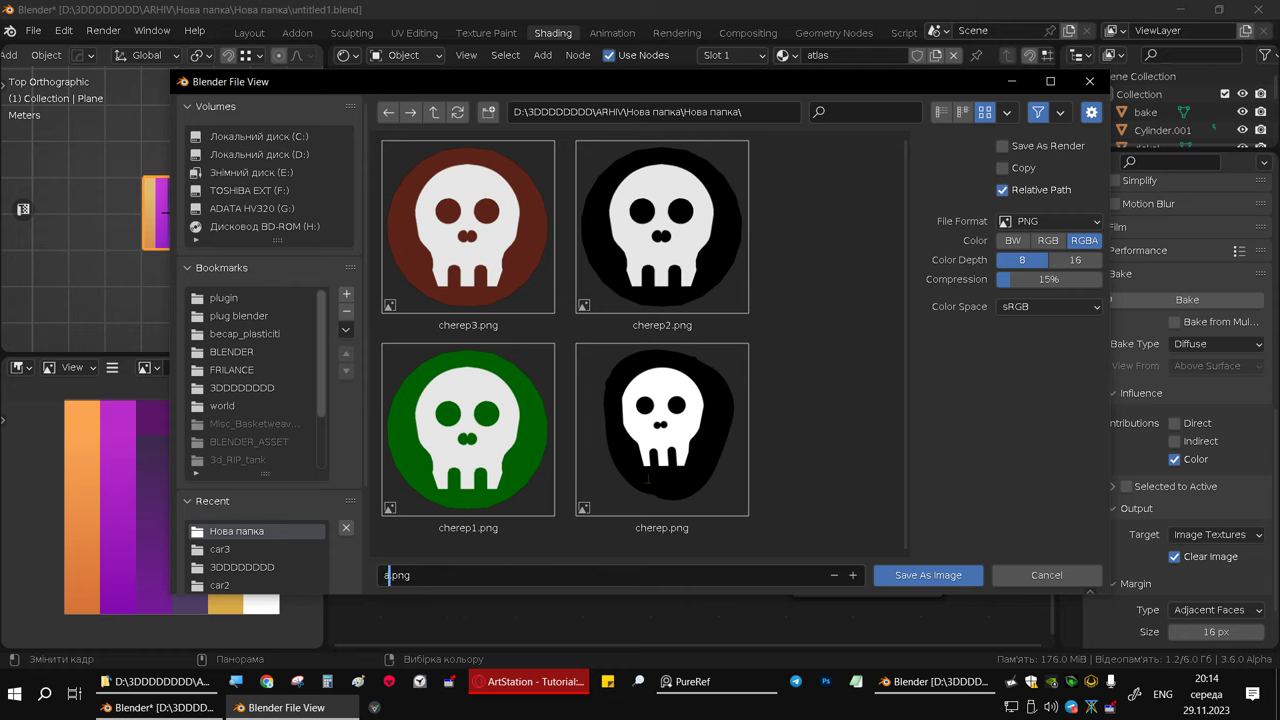
text(atlas)
key(Return)
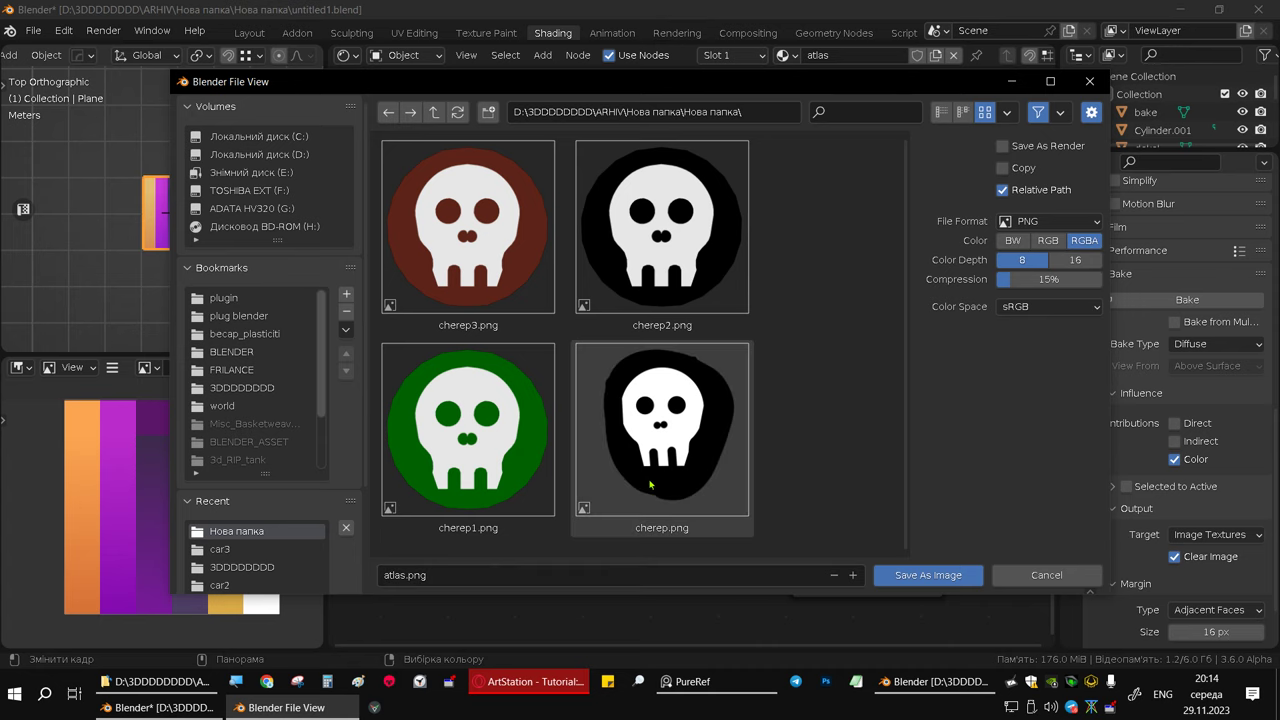
click(928, 575)
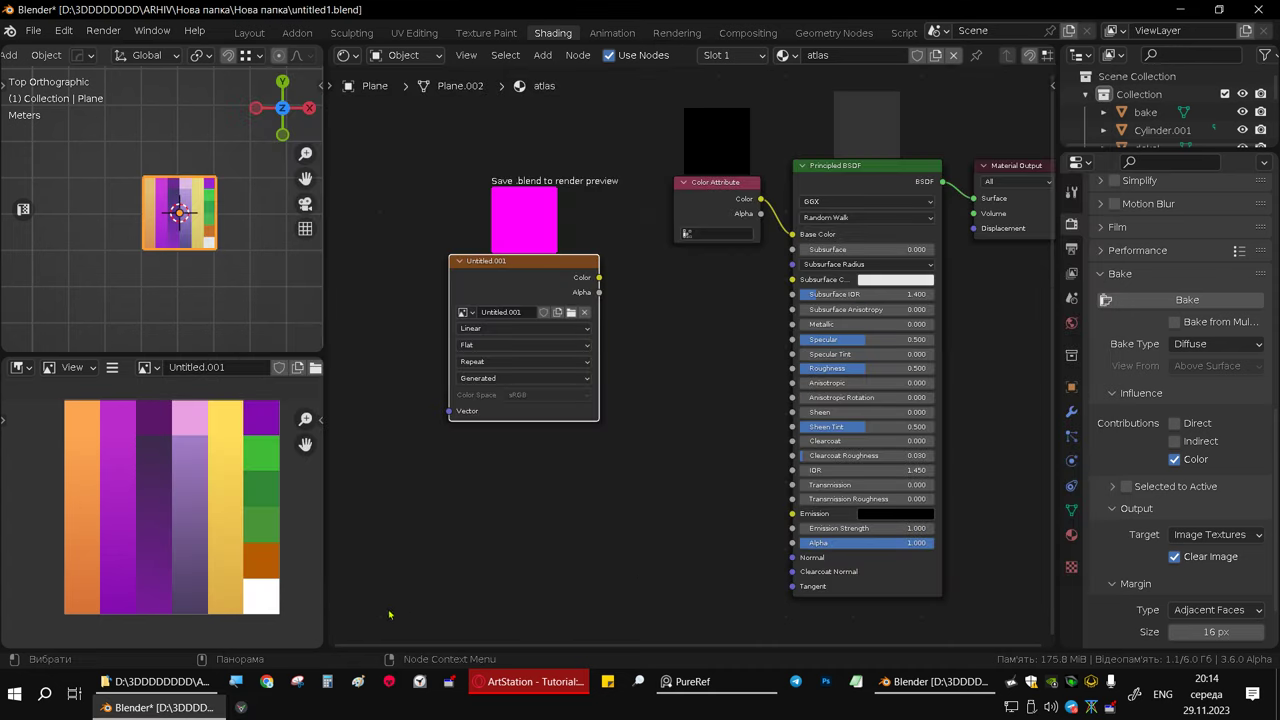
- Confirm in File Explorer that atlas.png is in the Нова папка folder, then return to Blender
click(166, 677)
click(81, 272)
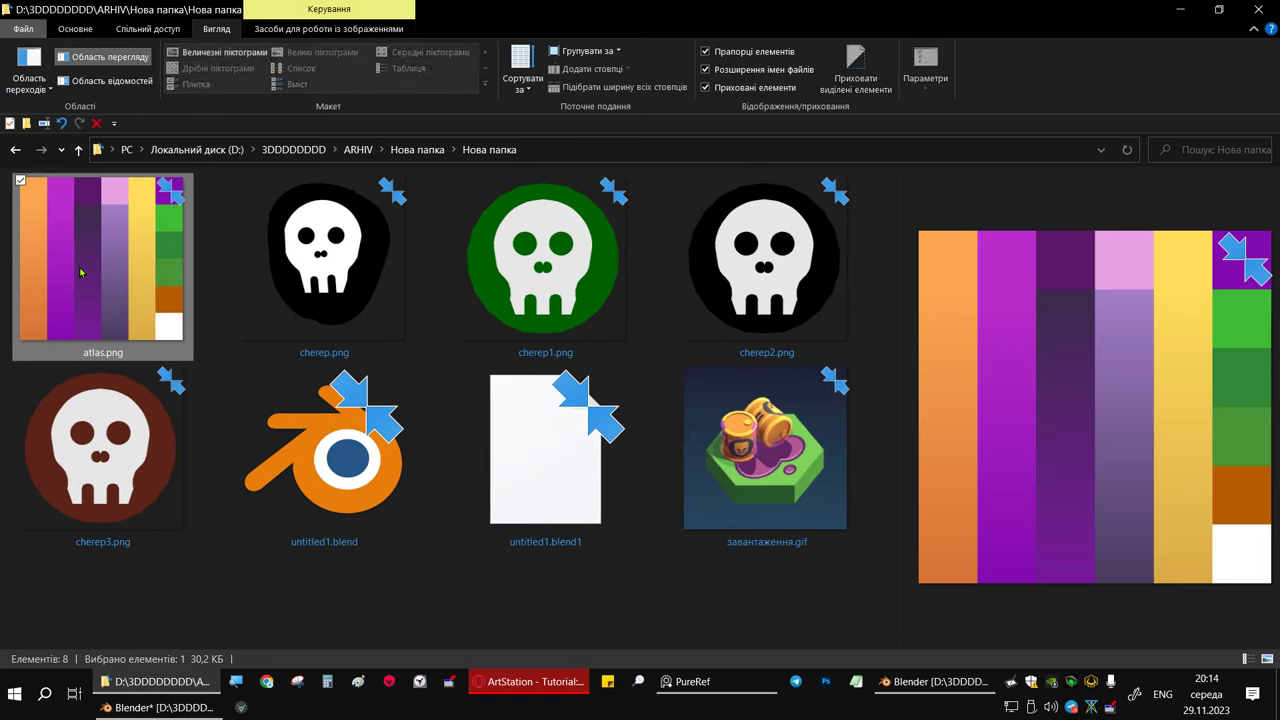
click(970, 680)
mouse_move(155, 707)
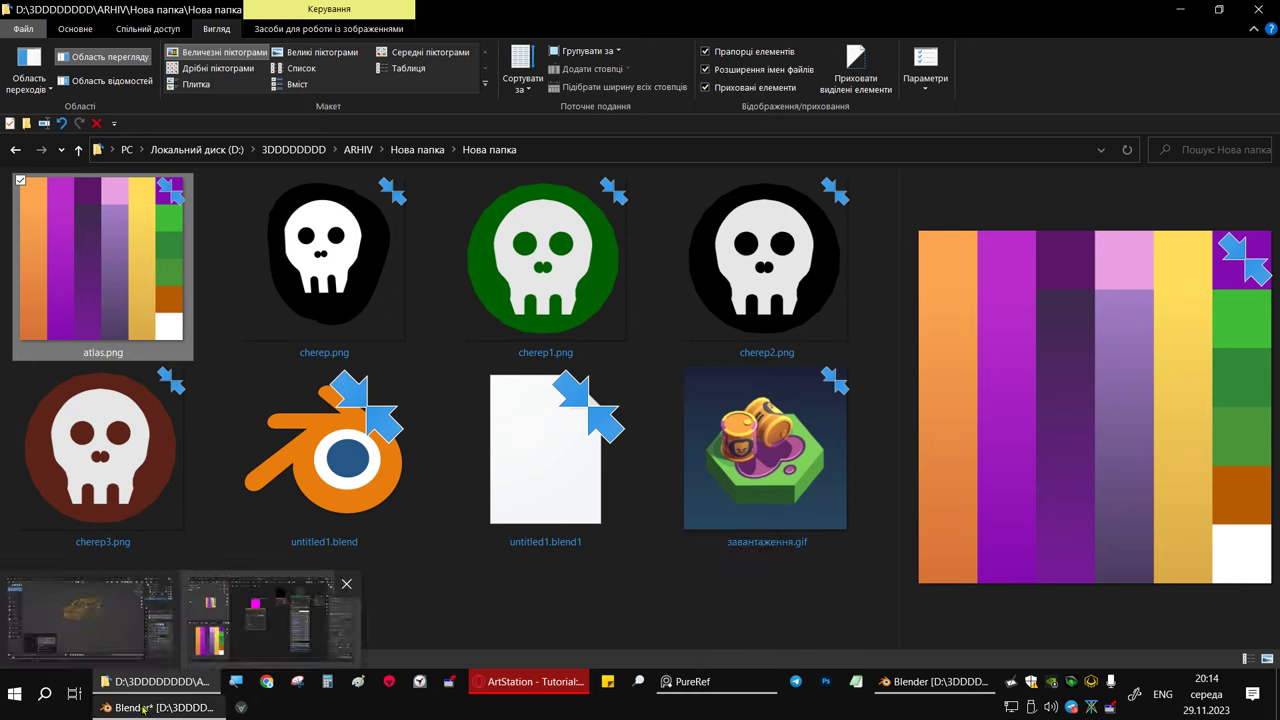
click(153, 708)
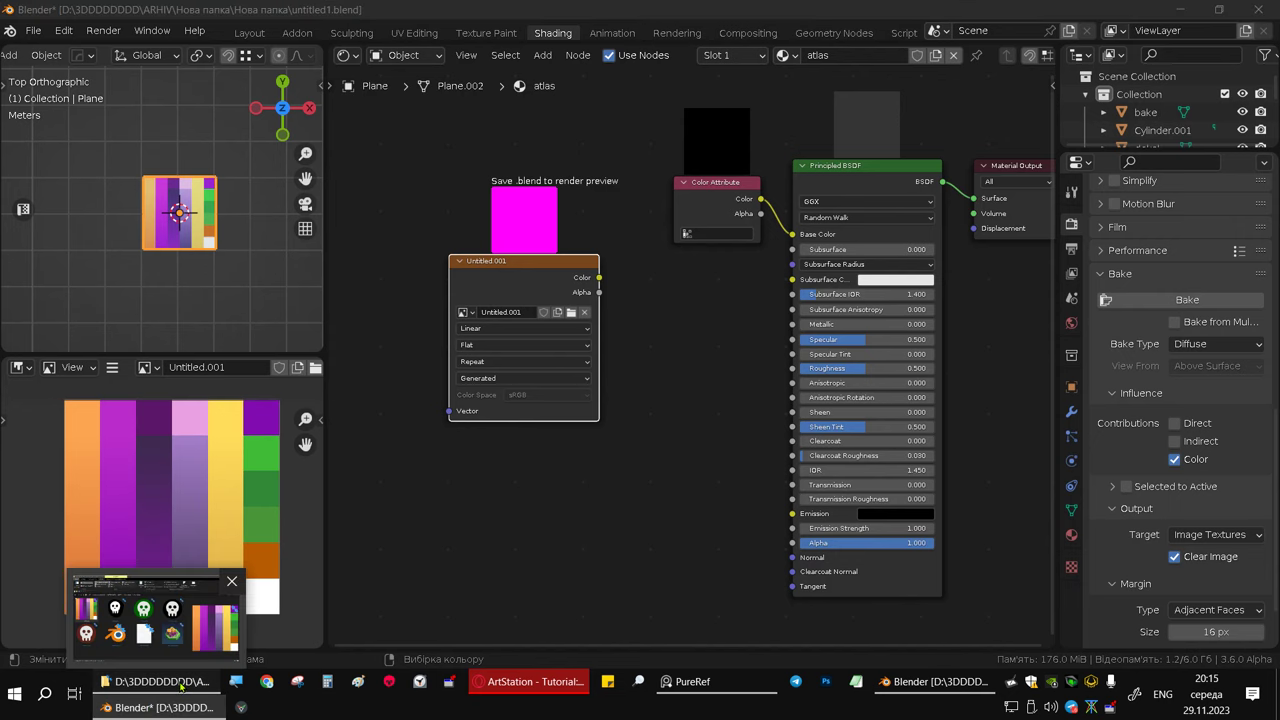
- Drop atlas.png into the Shader Editor, delete the duplicate node, and link its Color to Base Color
click(155, 681)
mouse_move(84, 272)
mouse_down()
mouse_move(514, 584)
mouse_move(532, 504)
mouse_up()
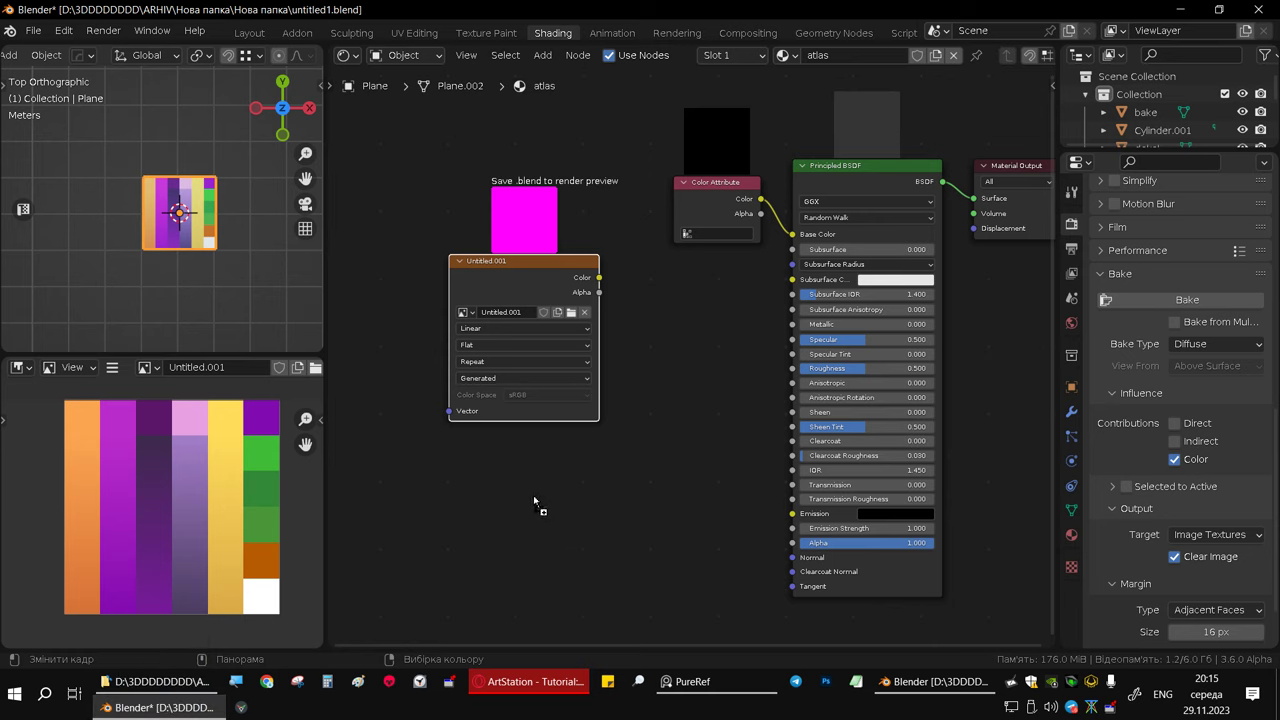
drag(533, 495, 533, 495)
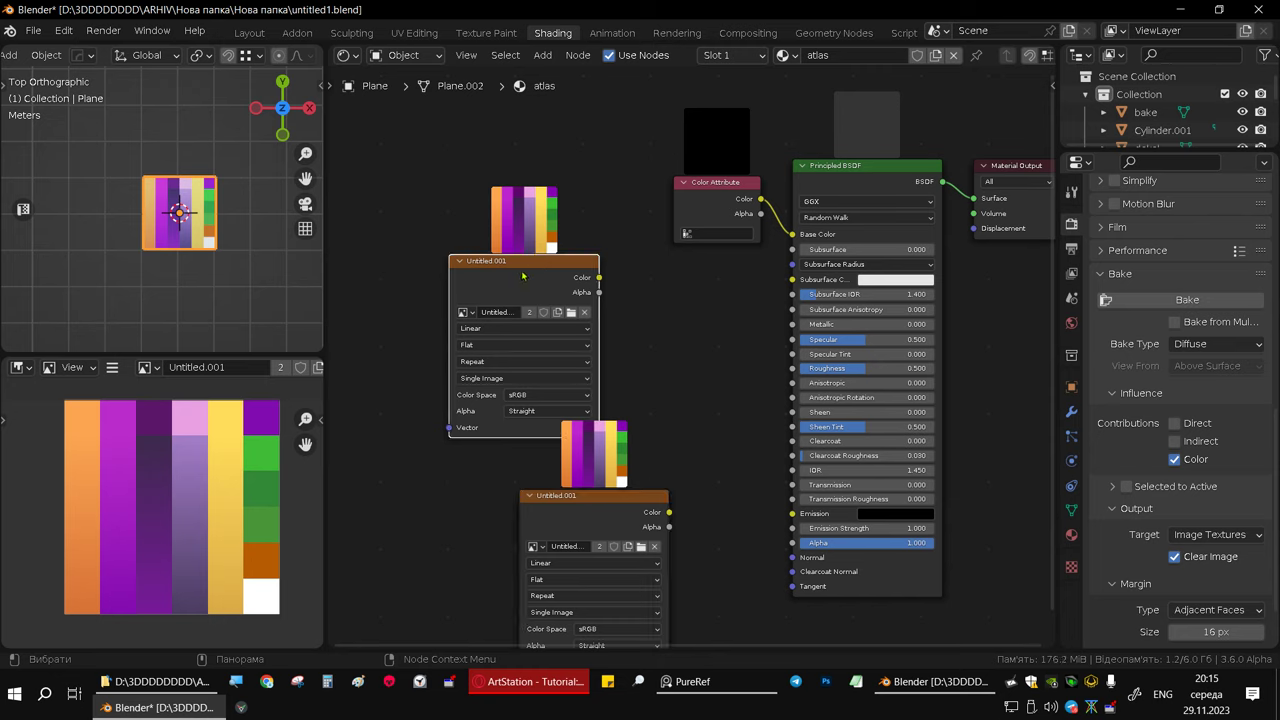
key(x)
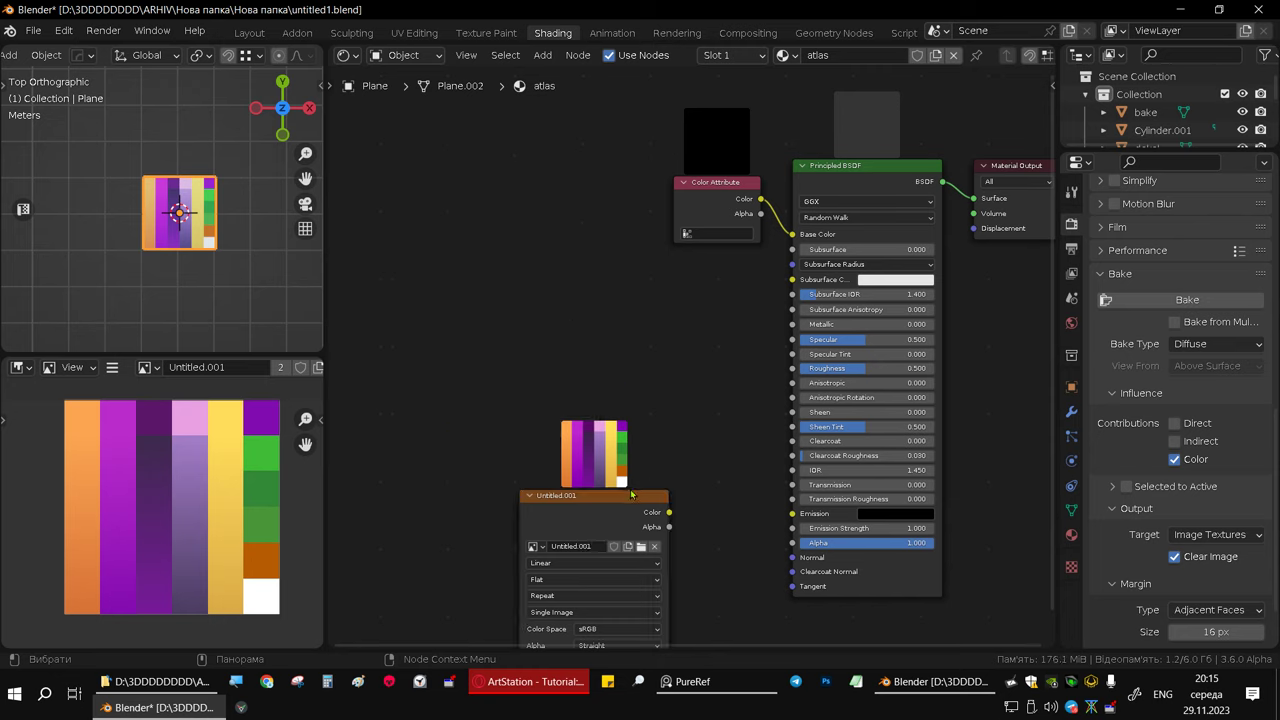
drag(631, 494, 561, 274)
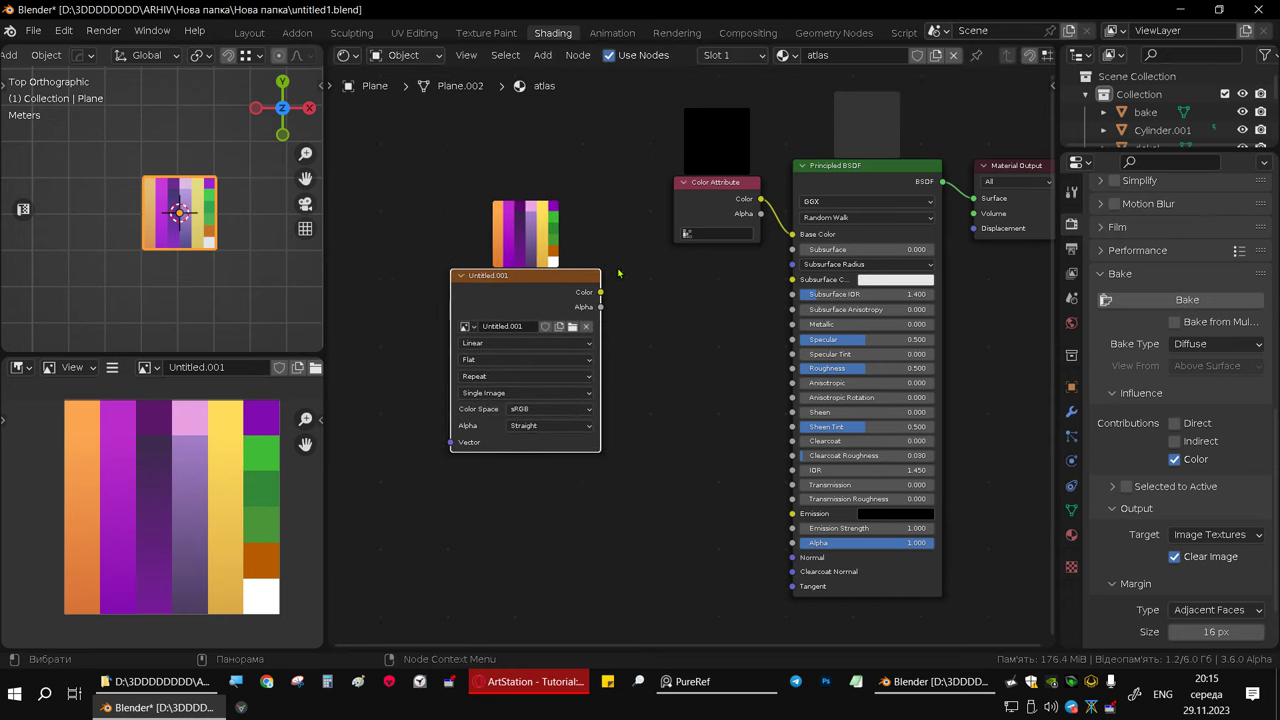
scroll(643, 265, up, 3)
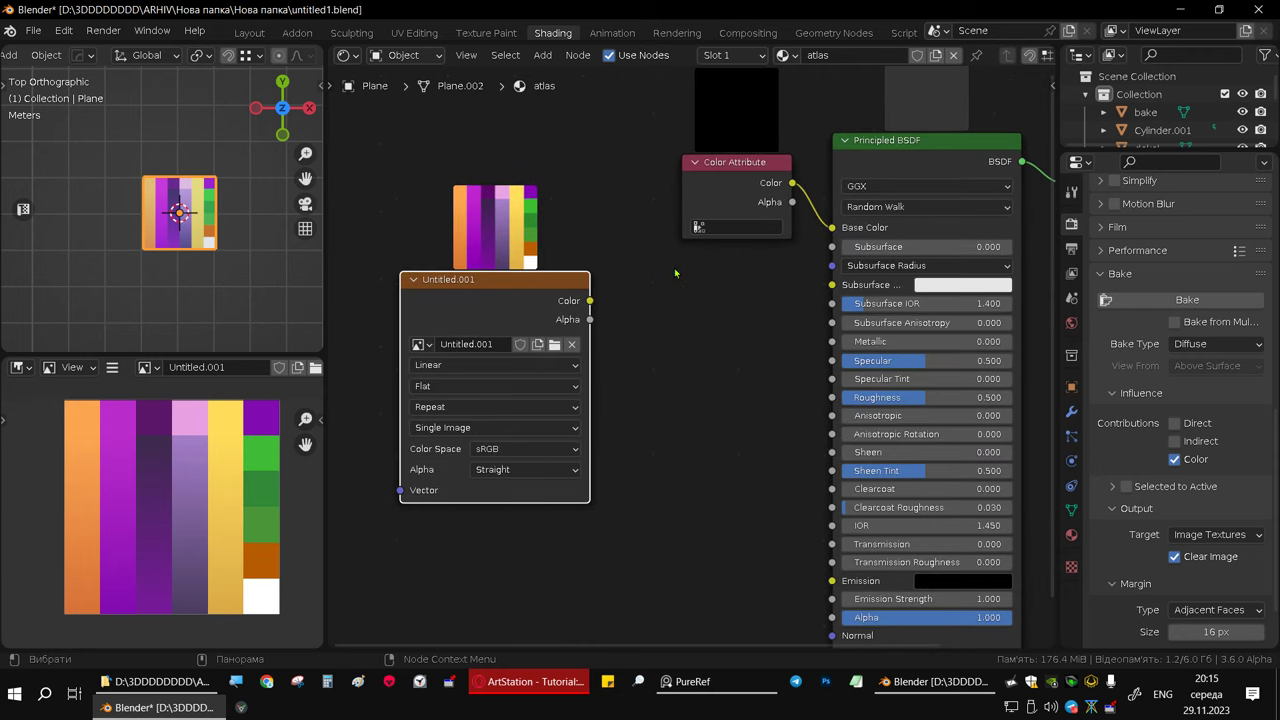
mouse_move(591, 301)
mouse_down()
mouse_move(845, 240)
mouse_move(840, 230)
mouse_up()
drag(735, 162, 624, 139)
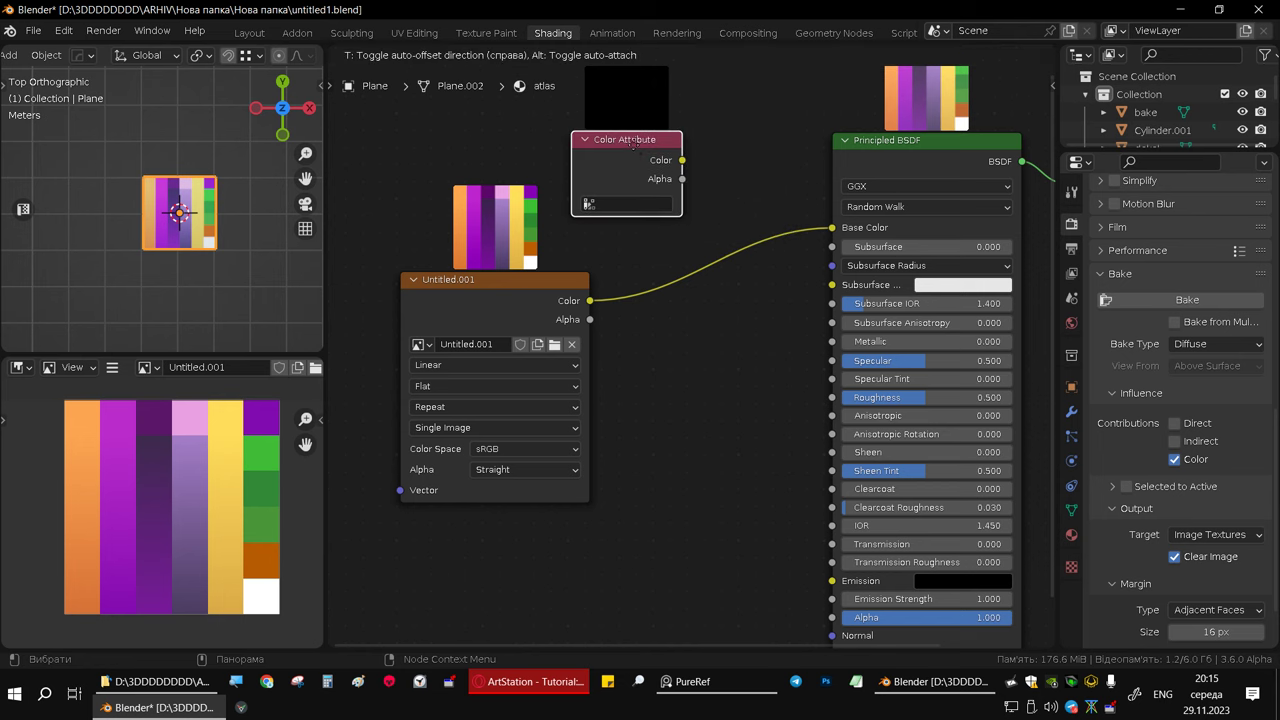
- In the Layout workspace, orbit the scene and select the island model Cylinder.001
click(248, 32)
scroll(354, 104, up, 2)
scroll(434, 229, down, 3)
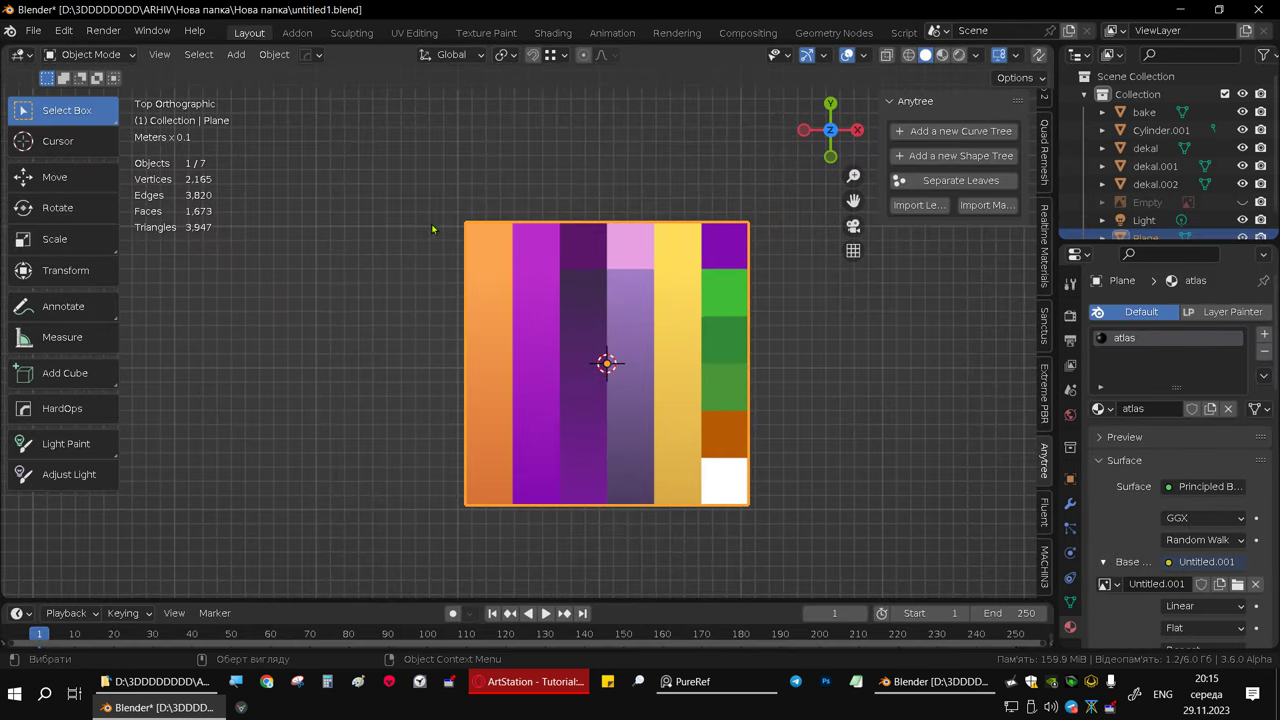
scroll(400, 270, down, 5)
mouse_move(393, 294)
middle_down()
mouse_move(525, 344)
mouse_move(573, 332)
mouse_move(597, 393)
middle_up()
scroll(525, 344, up, 2)
scroll(525, 344, up, 1)
scroll(525, 344, up, 1)
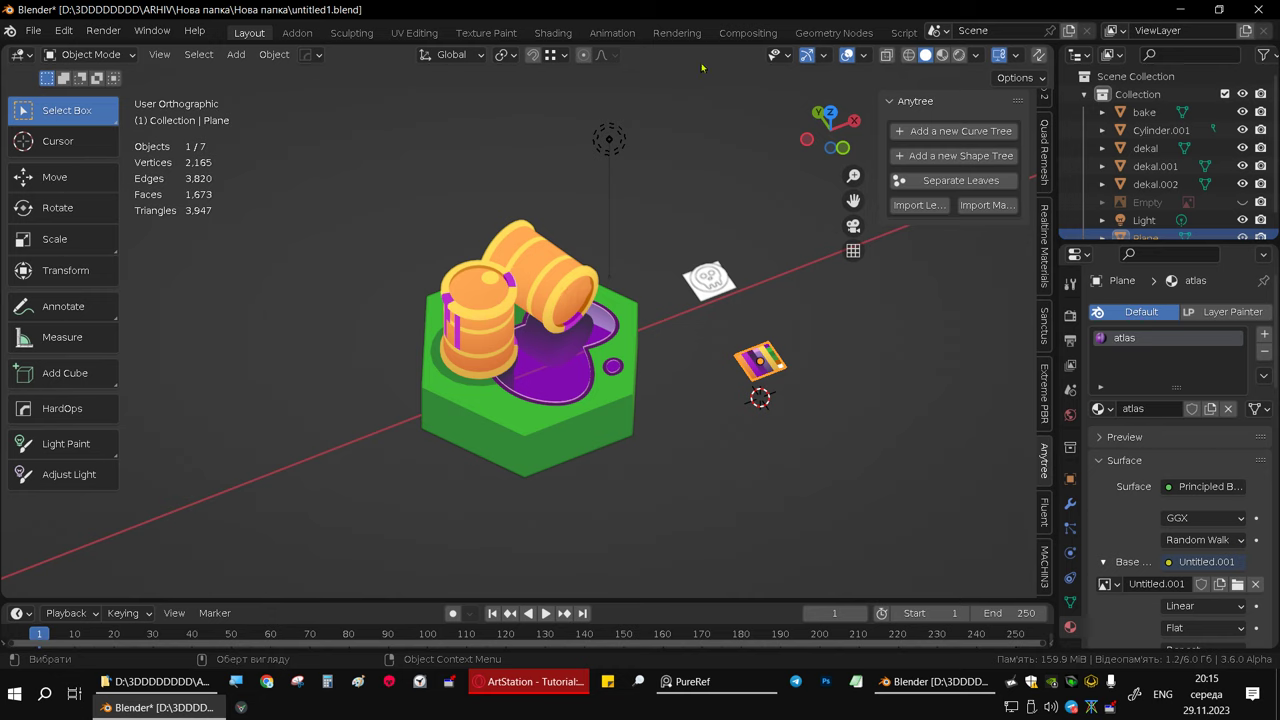
click(565, 411)
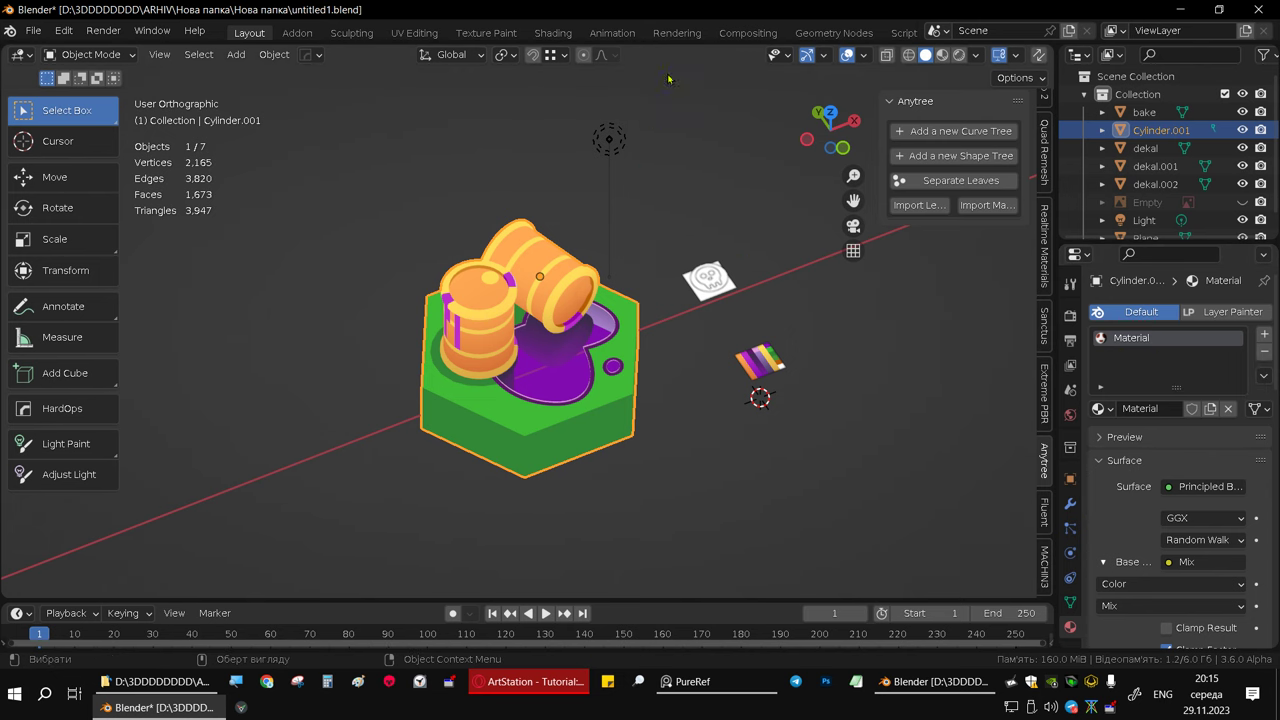
- Show Cylinder.001's material nodes in Shading and move the Color Attribute node aside
click(550, 33)
middle_drag(506, 227, 622, 320)
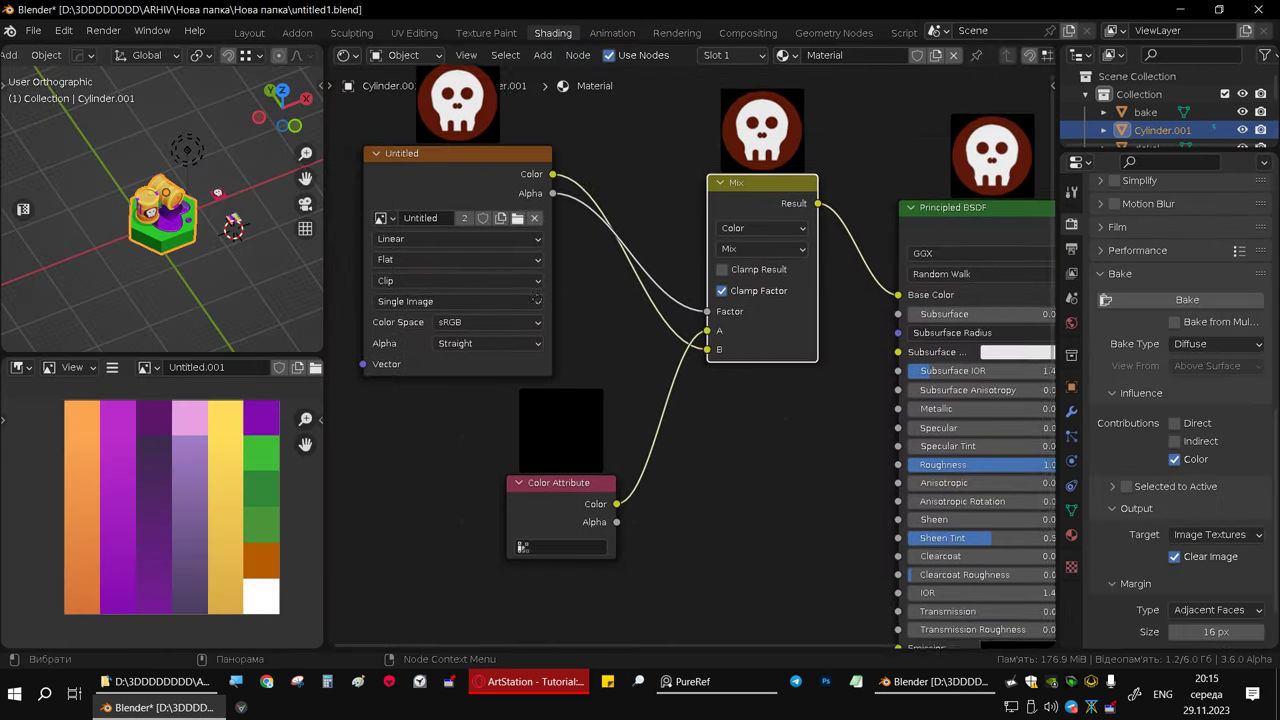
scroll(698, 338, down, 2)
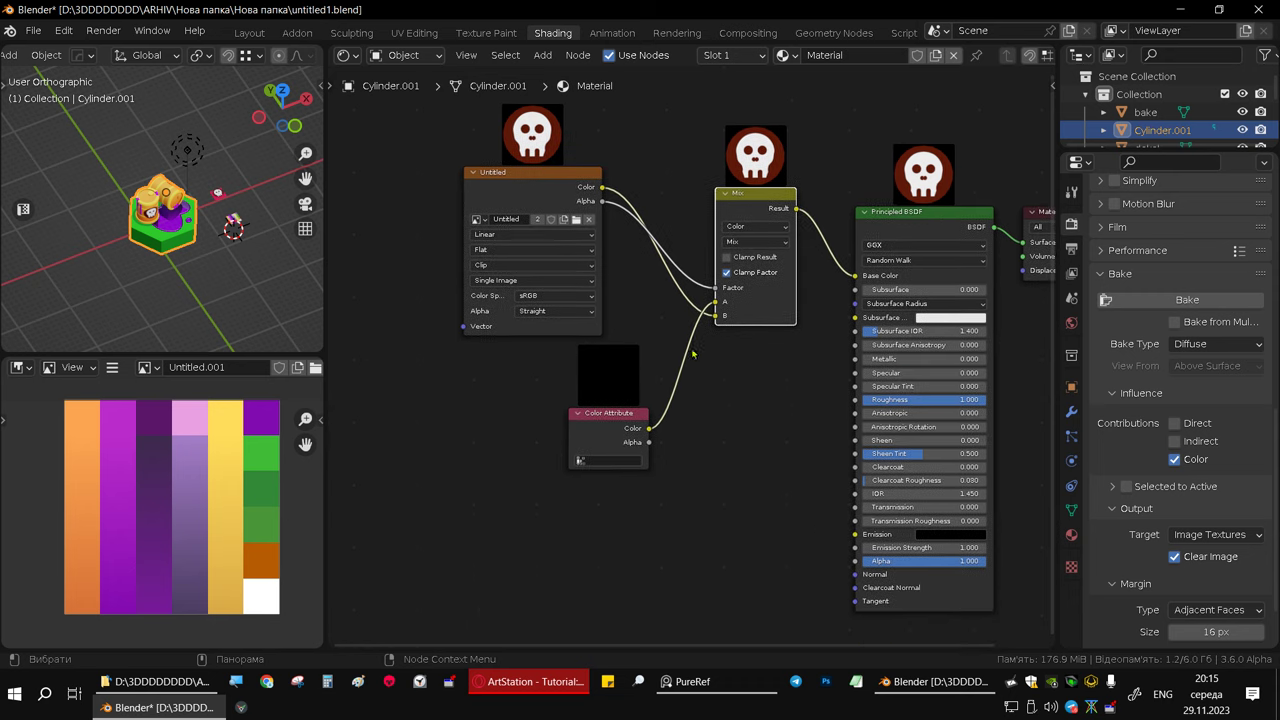
mouse_move(611, 418)
mouse_down()
mouse_move(640, 474)
mouse_move(448, 404)
mouse_up()
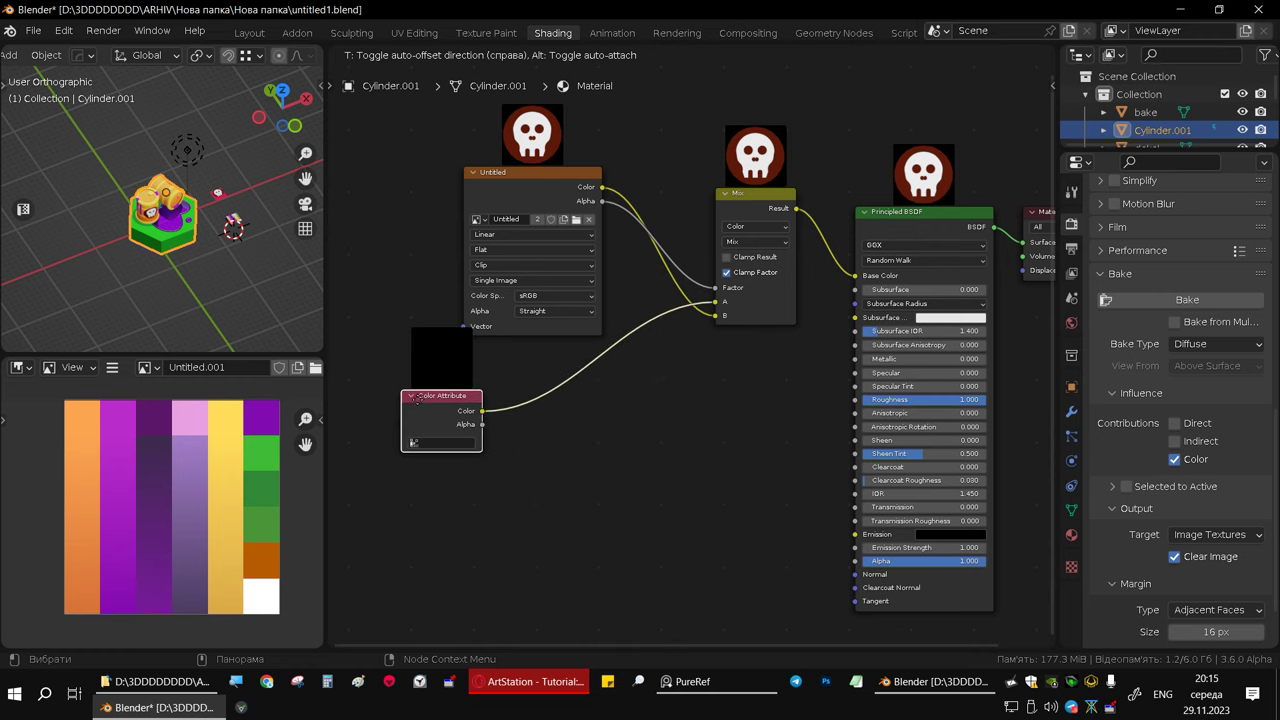
mouse_move(448, 404)
mouse_down()
mouse_move(404, 395)
mouse_move(428, 437)
mouse_up()
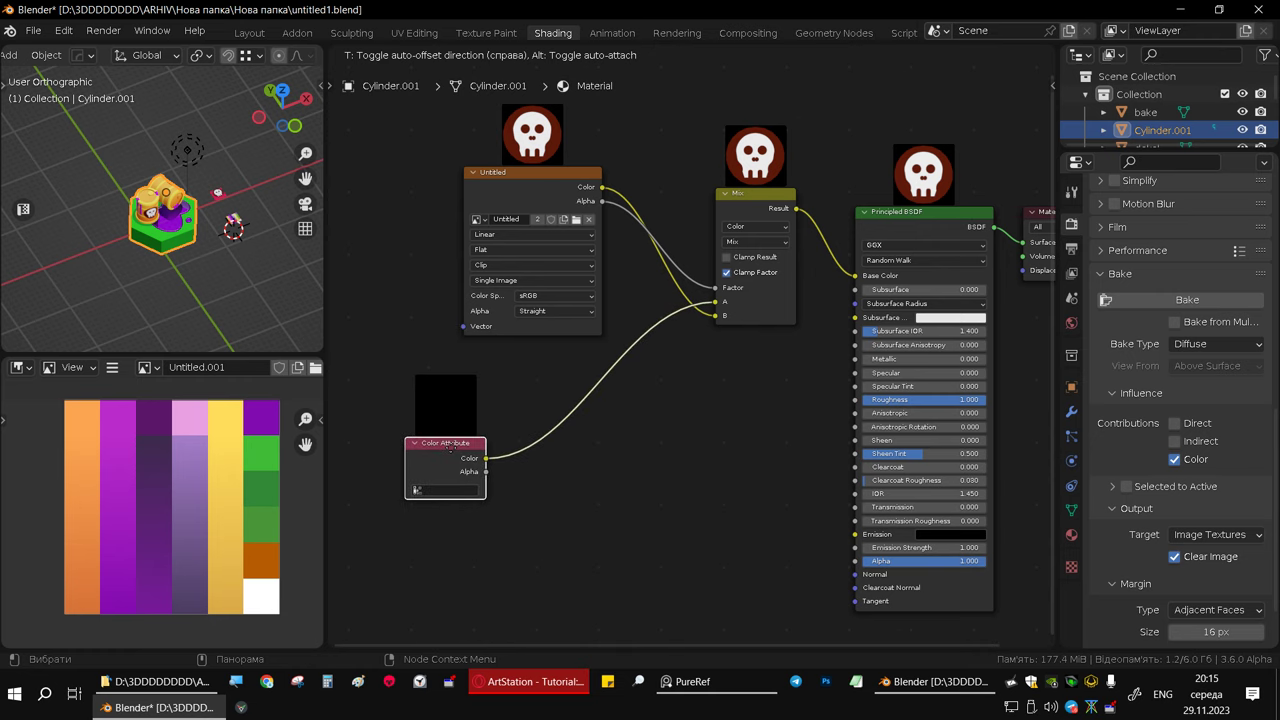
- Drag atlas.png in and connect its Color to the Mix node's B input
click(135, 690)
mouse_move(122, 303)
mouse_down()
mouse_move(373, 625)
mouse_move(594, 493)
mouse_up()
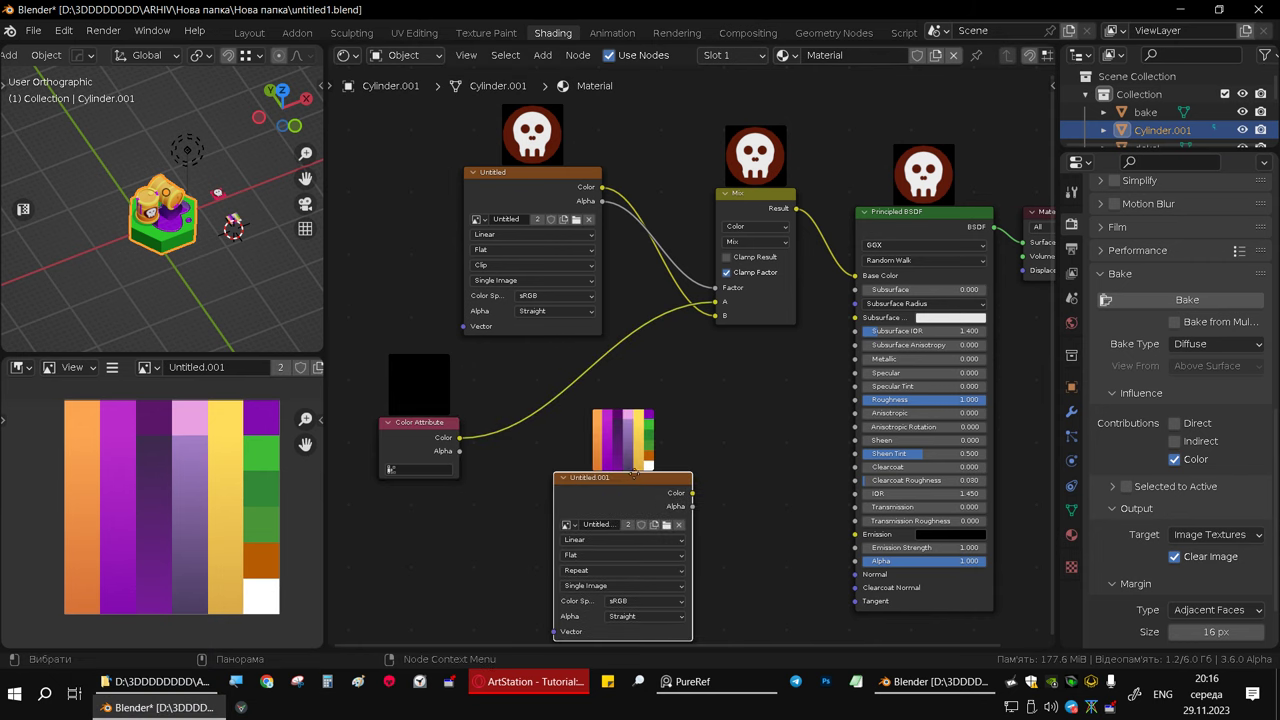
click(679, 453)
drag(702, 471, 716, 315)
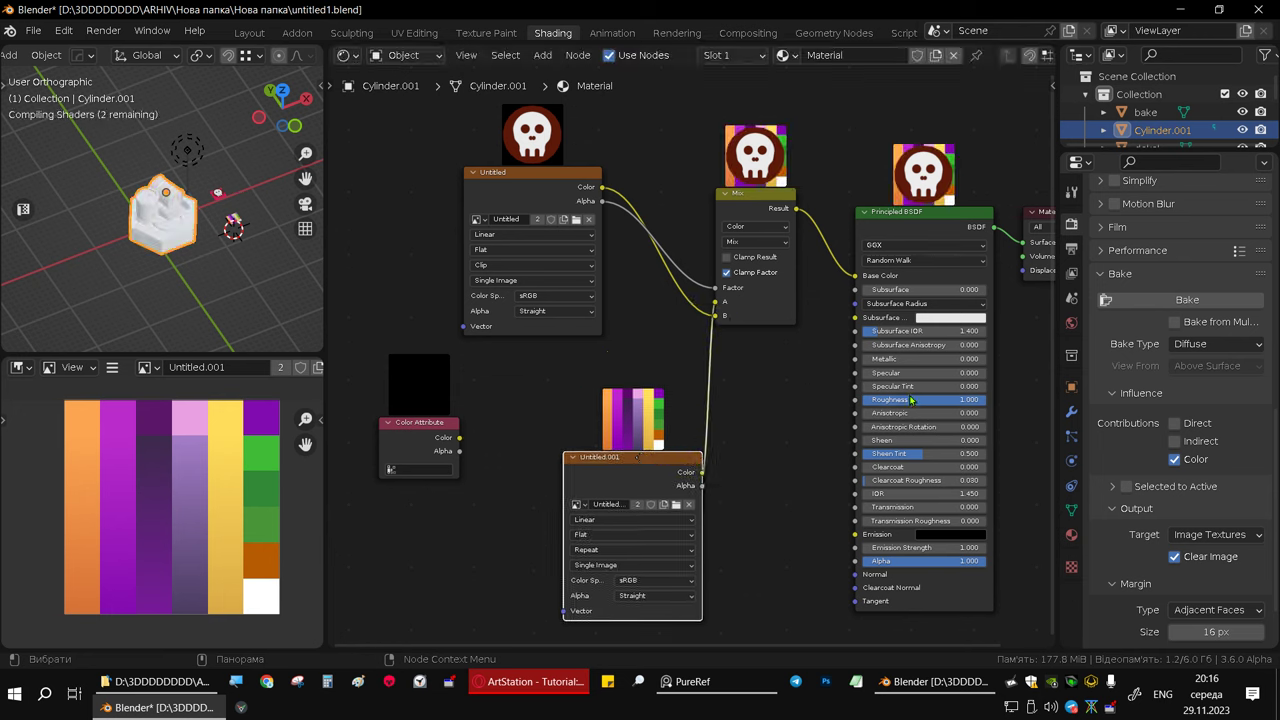
drag(543, 177, 570, 162)
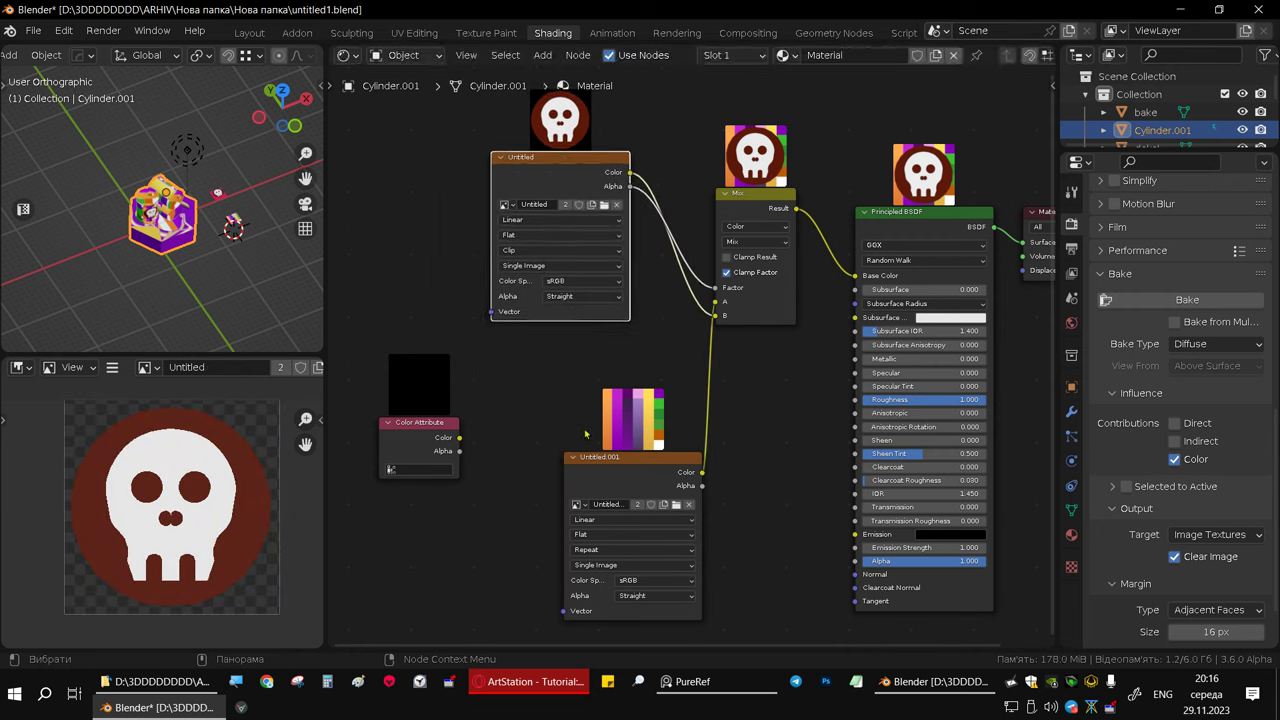
drag(636, 463, 591, 424)
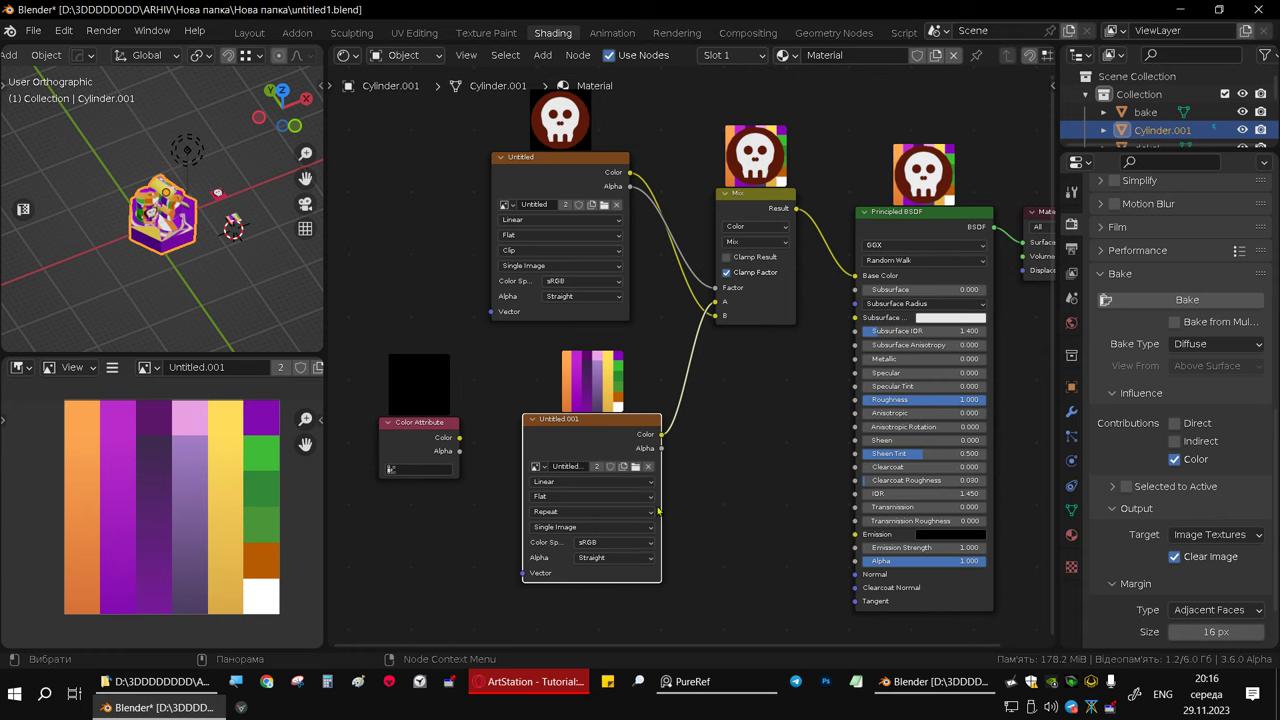
- Set the atlas image node's extension to Clip and inspect the island
click(582, 513)
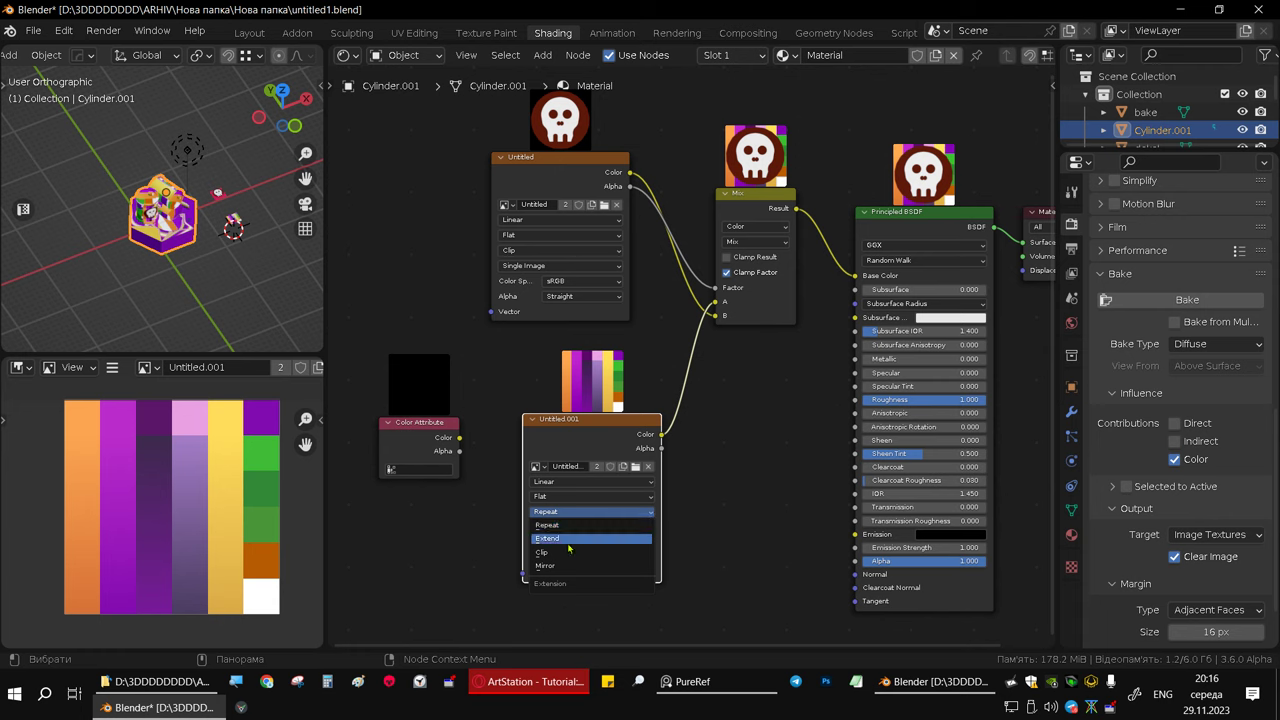
click(574, 552)
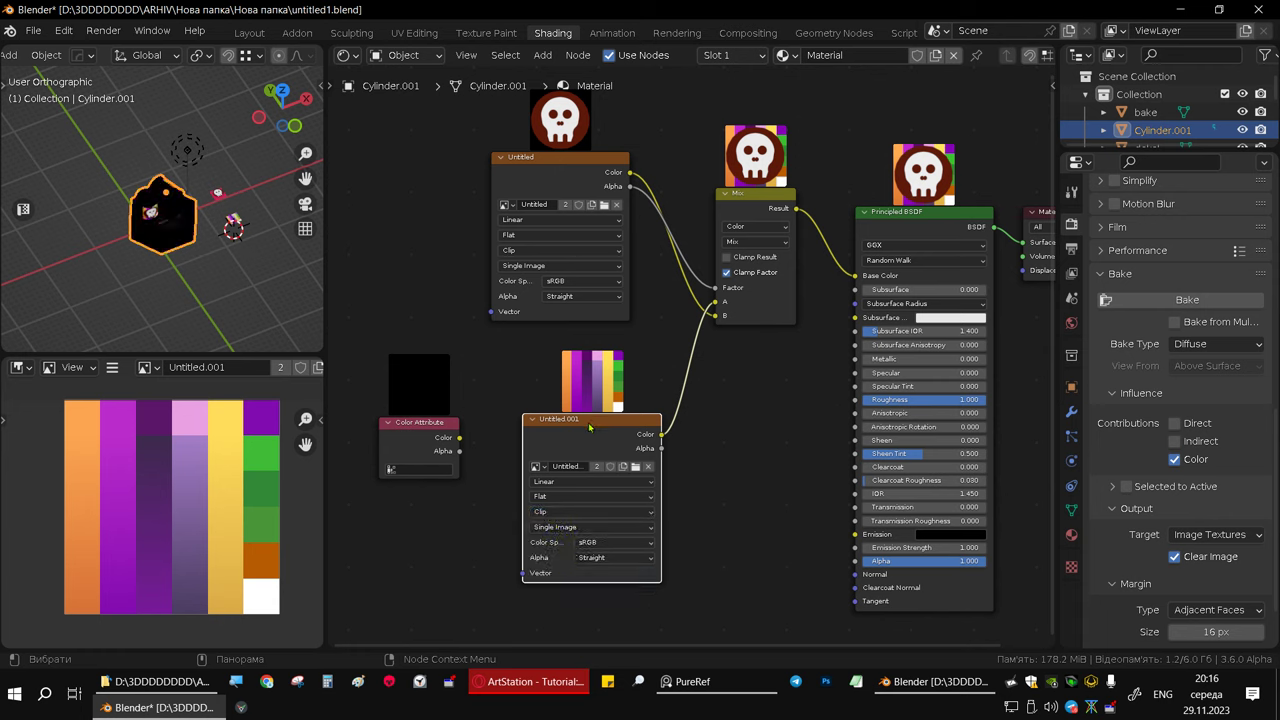
drag(591, 428, 578, 414)
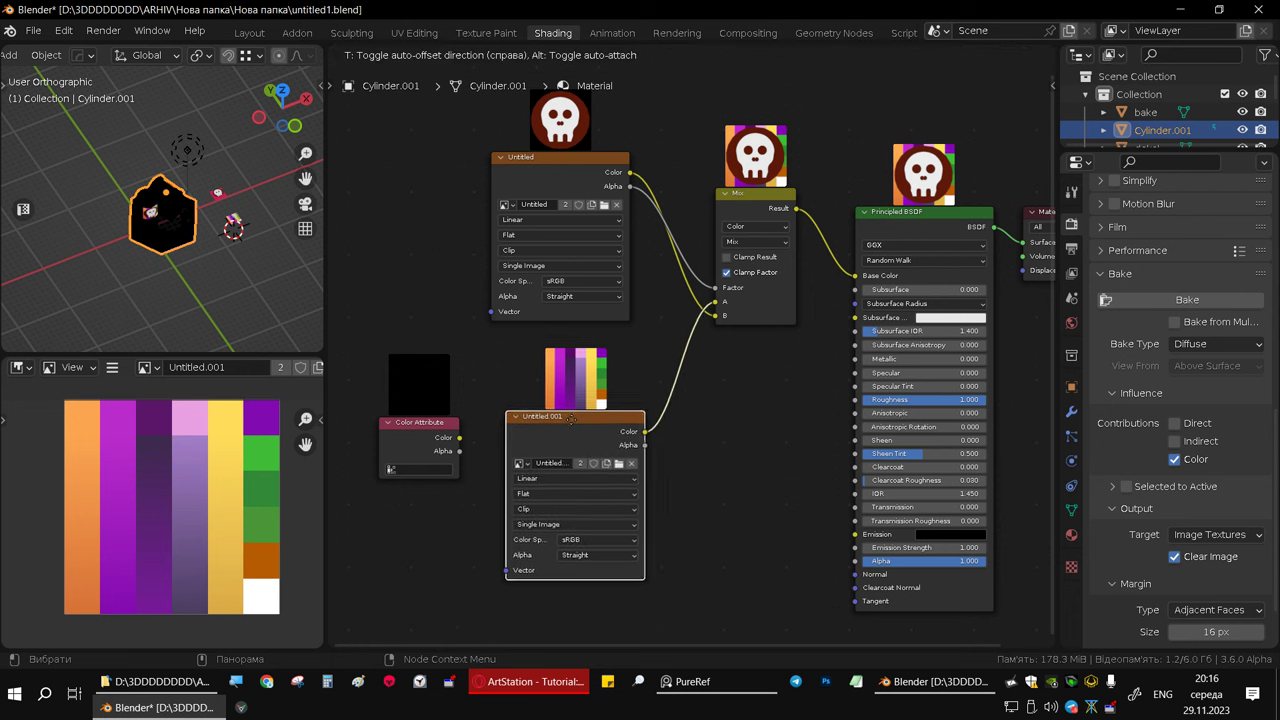
scroll(200, 230, up, 2)
scroll(216, 238, up, 3)
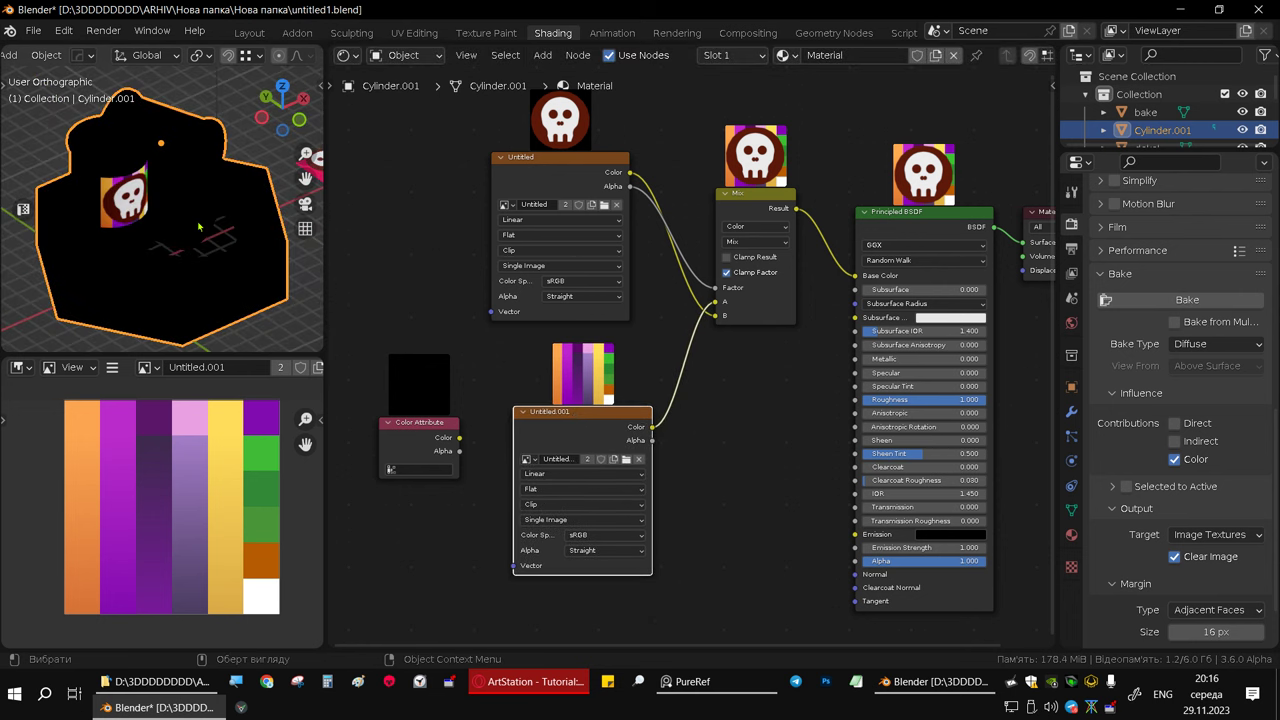
middle_drag(216, 238, 225, 231)
middle_drag(166, 279, 188, 239)
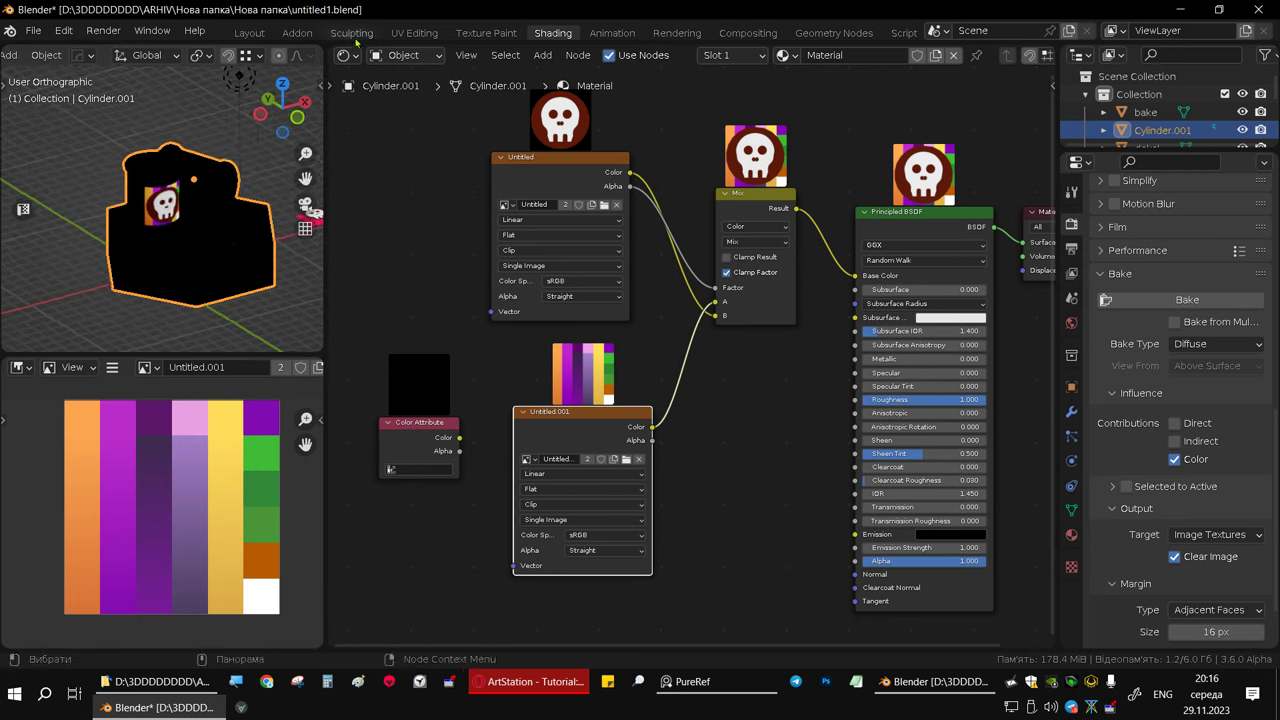
- Inspect the barrels up close in Layout, then switch to the UV Editing workspace
click(250, 33)
scroll(587, 210, down, 3)
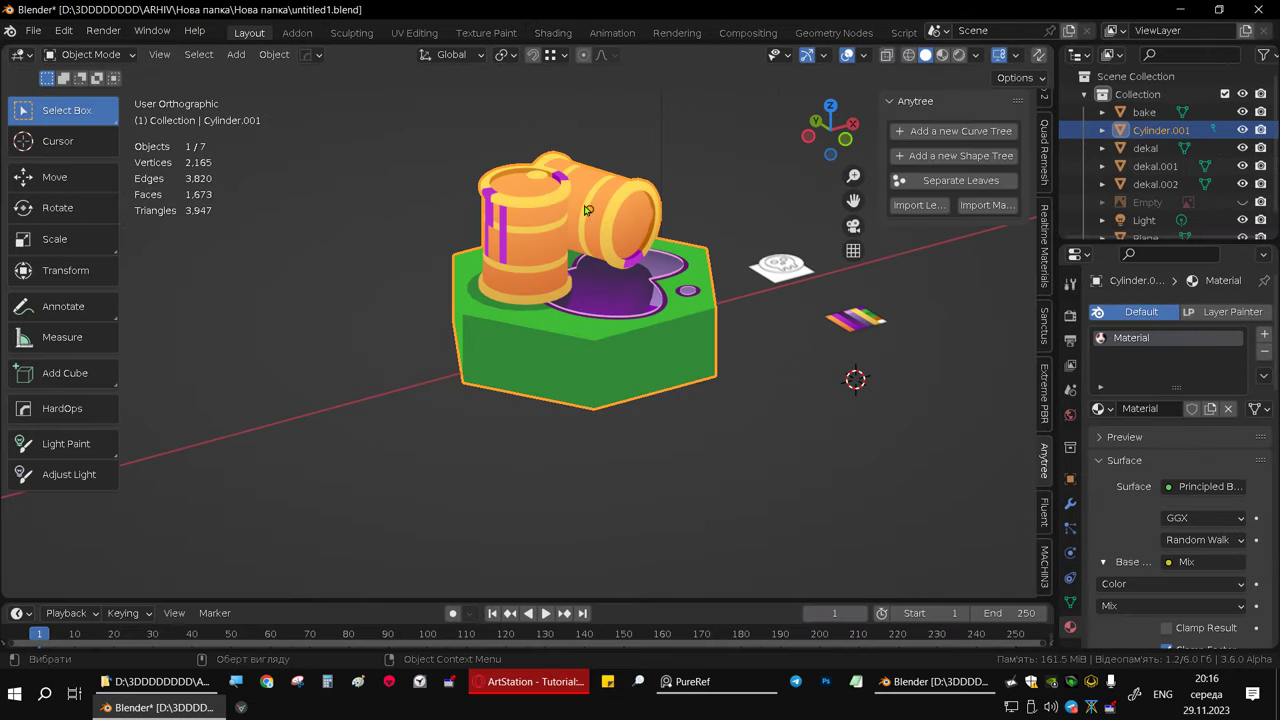
click(943, 56)
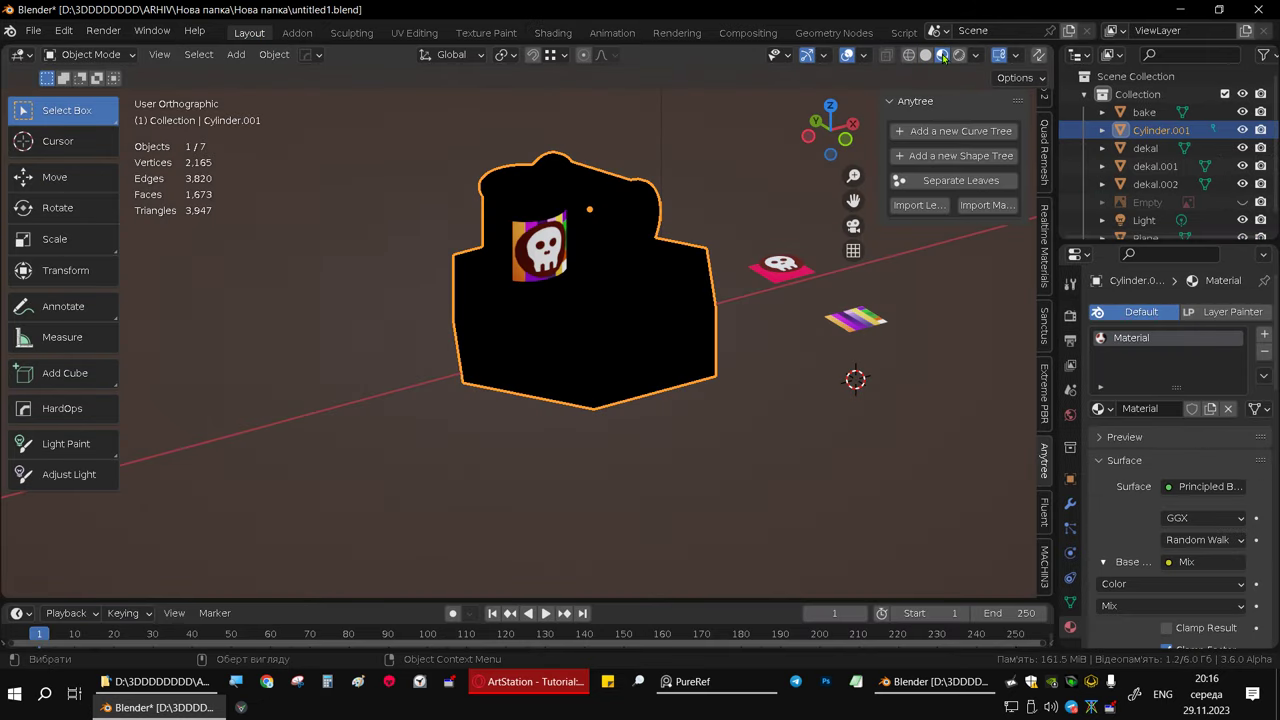
mouse_move(631, 252)
middle_down()
mouse_move(569, 271)
mouse_move(403, 280)
mouse_move(577, 320)
middle_up()
mouse_move(502, 296)
middle_down()
mouse_move(557, 363)
mouse_move(592, 312)
middle_up()
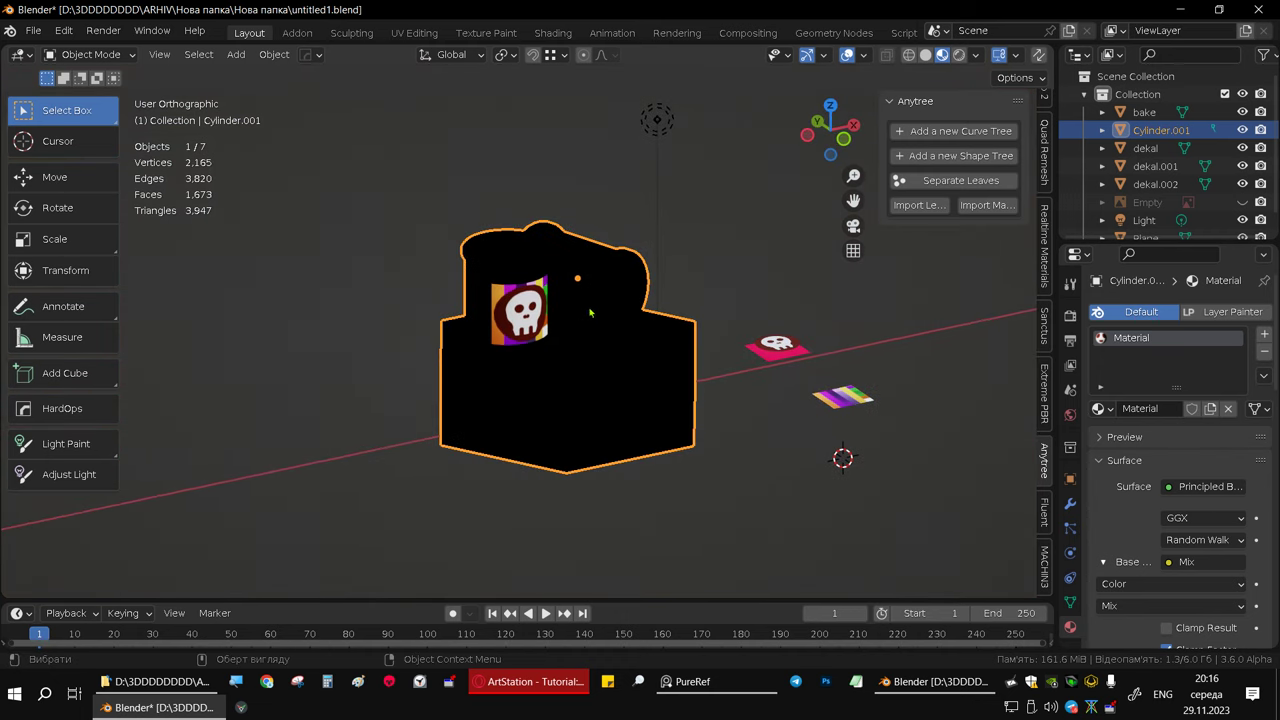
click(926, 55)
middle_drag(498, 301, 506, 285)
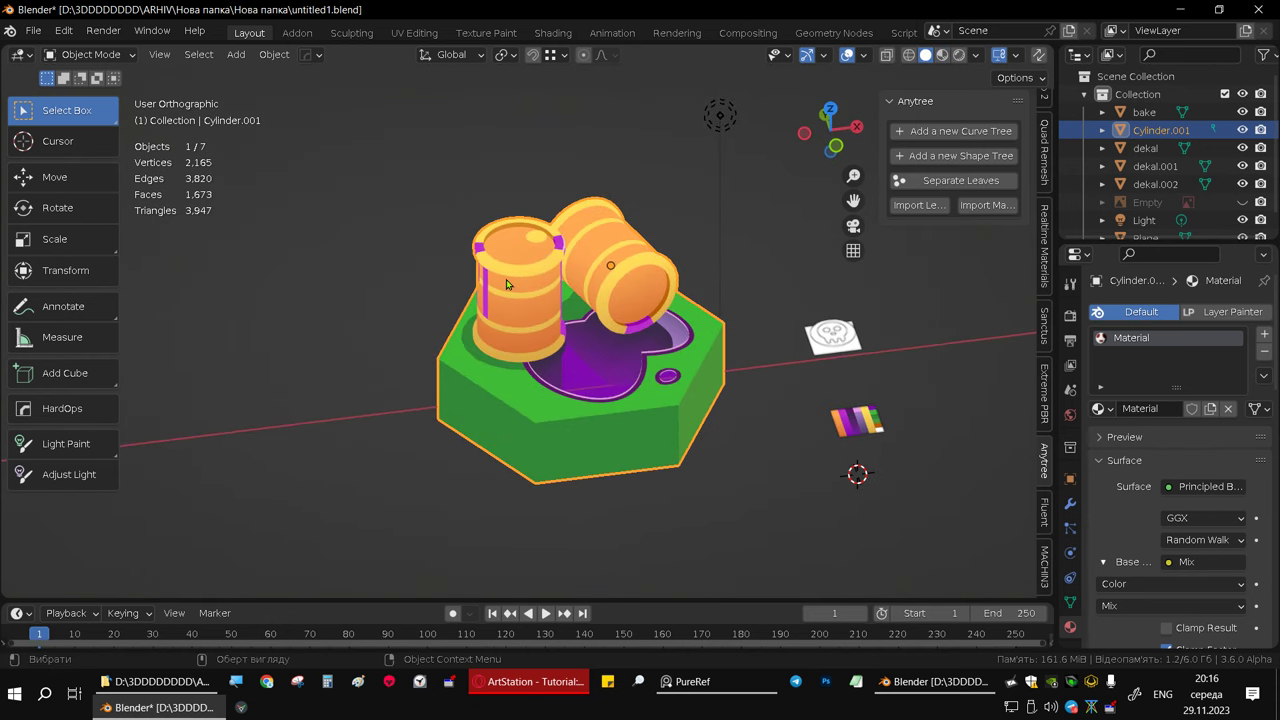
scroll(518, 281, up, 3)
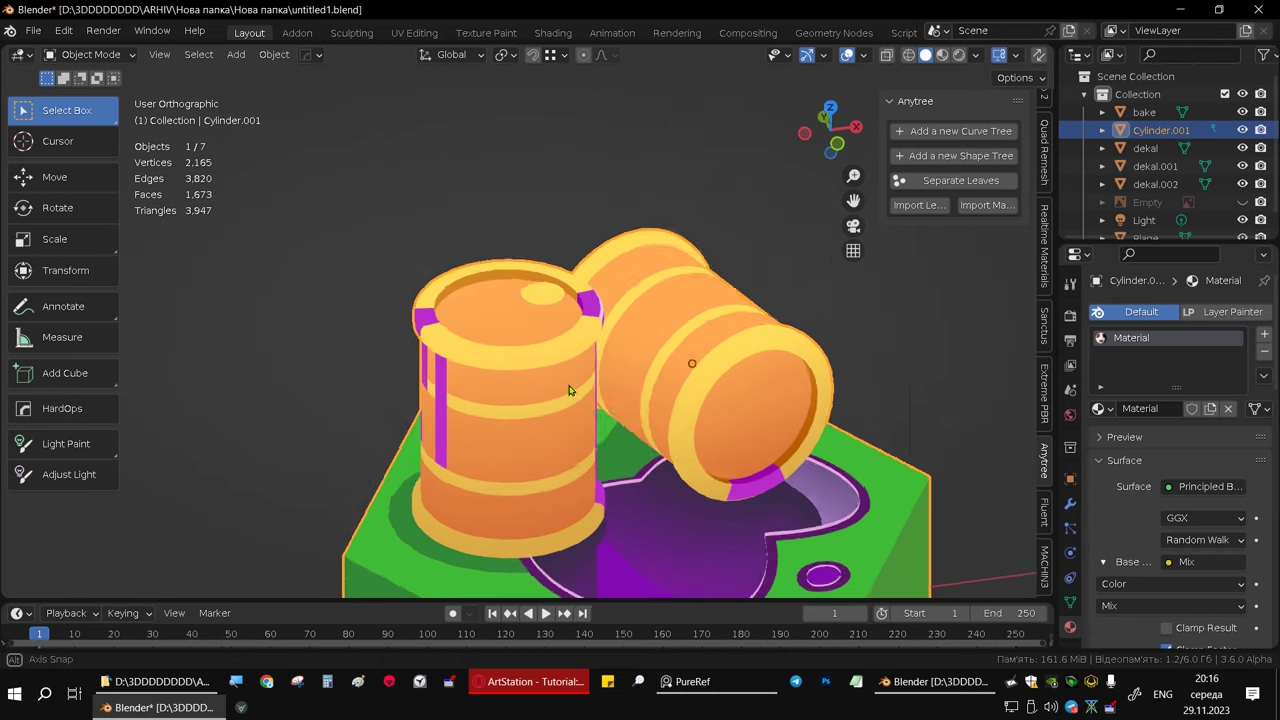
alt+middle_drag(571, 386, 696, 334)
mouse_move(603, 366)
shift+middle_down()
mouse_move(591, 217)
mouse_move(571, 257)
mouse_move(577, 298)
shift+middle_up()
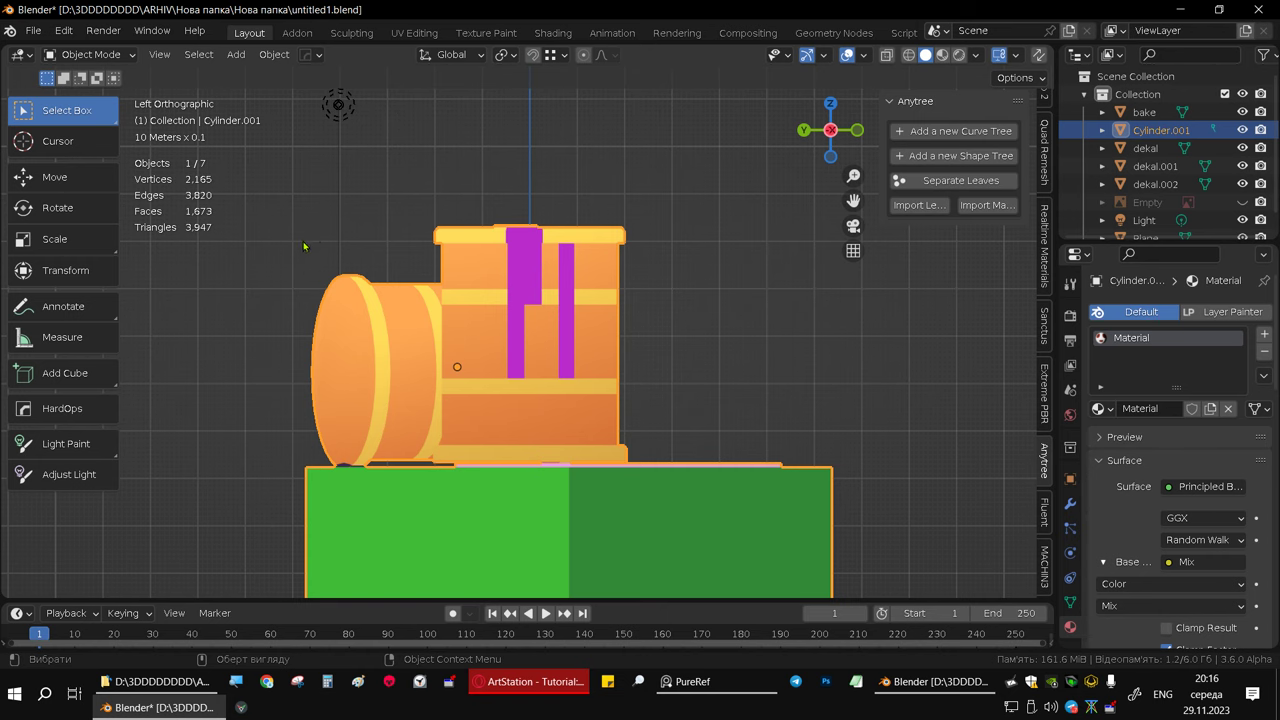
click(420, 33)
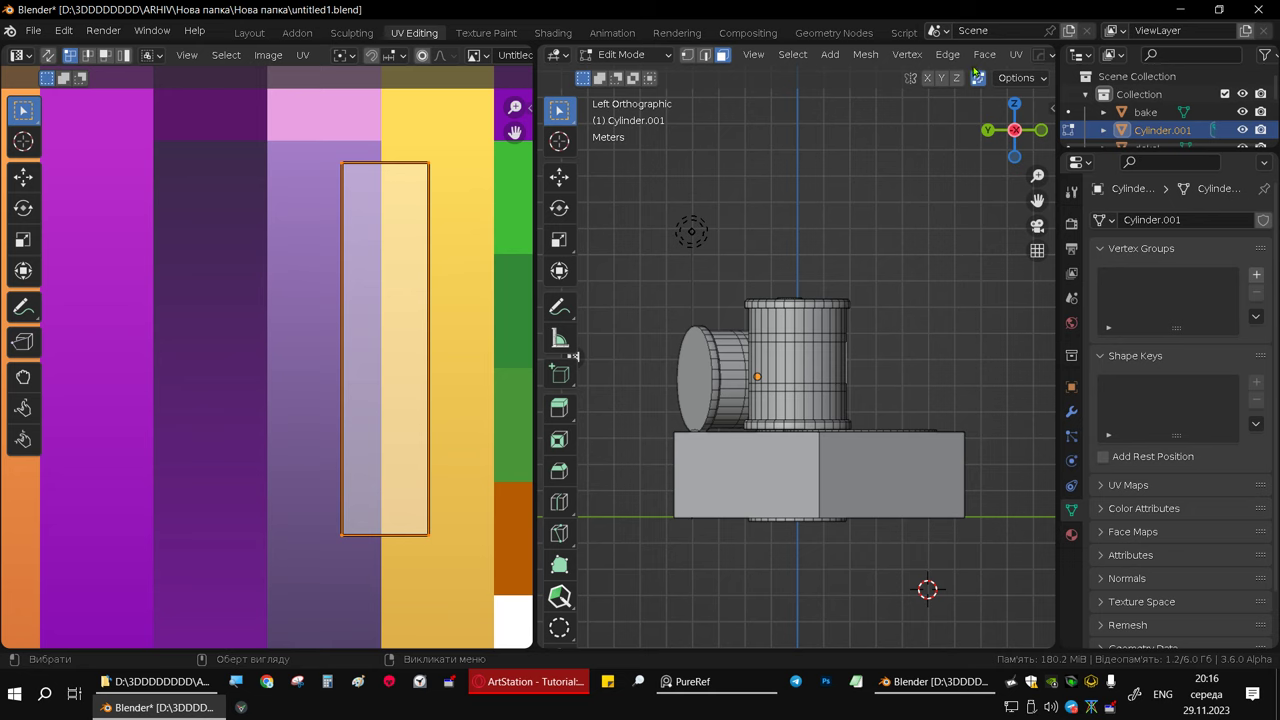
- Show the barrel in Material Preview and turn the view to its left side
scroll(975, 60, down, 3)
scroll(978, 62, down, 3)
scroll(978, 62, down, 2)
scroll(980, 61, down, 2)
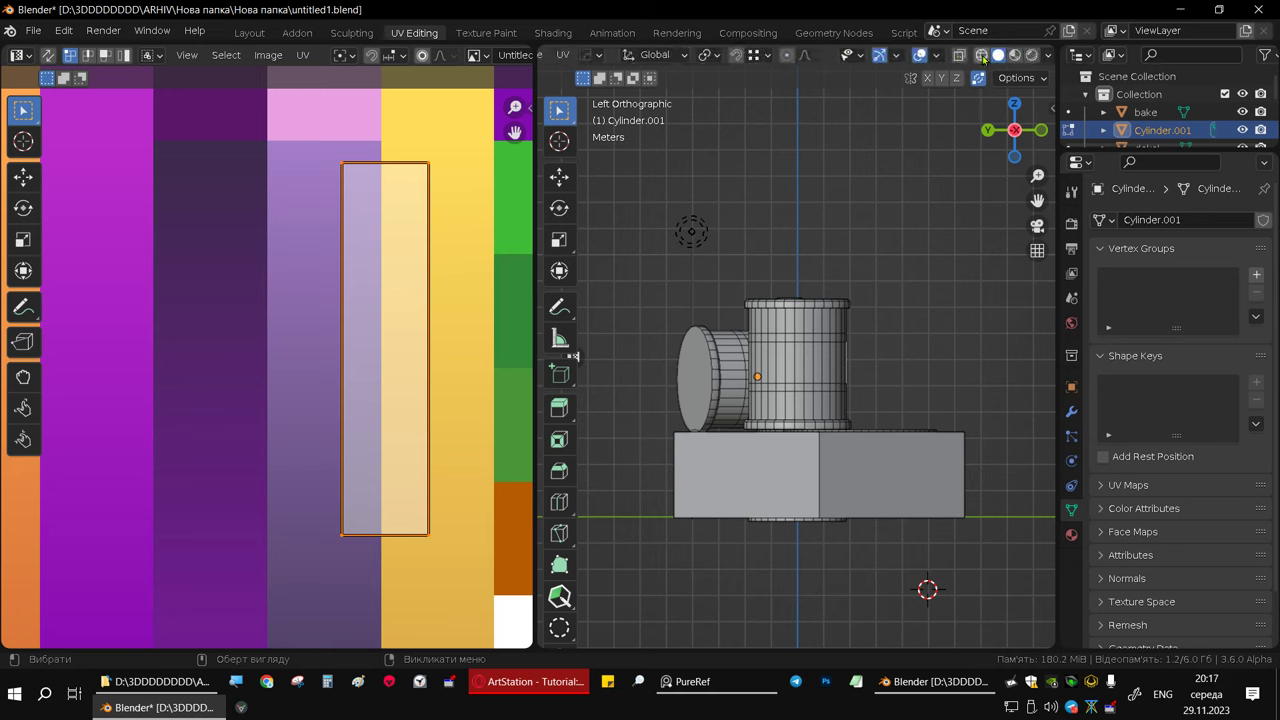
scroll(984, 60, down, 2)
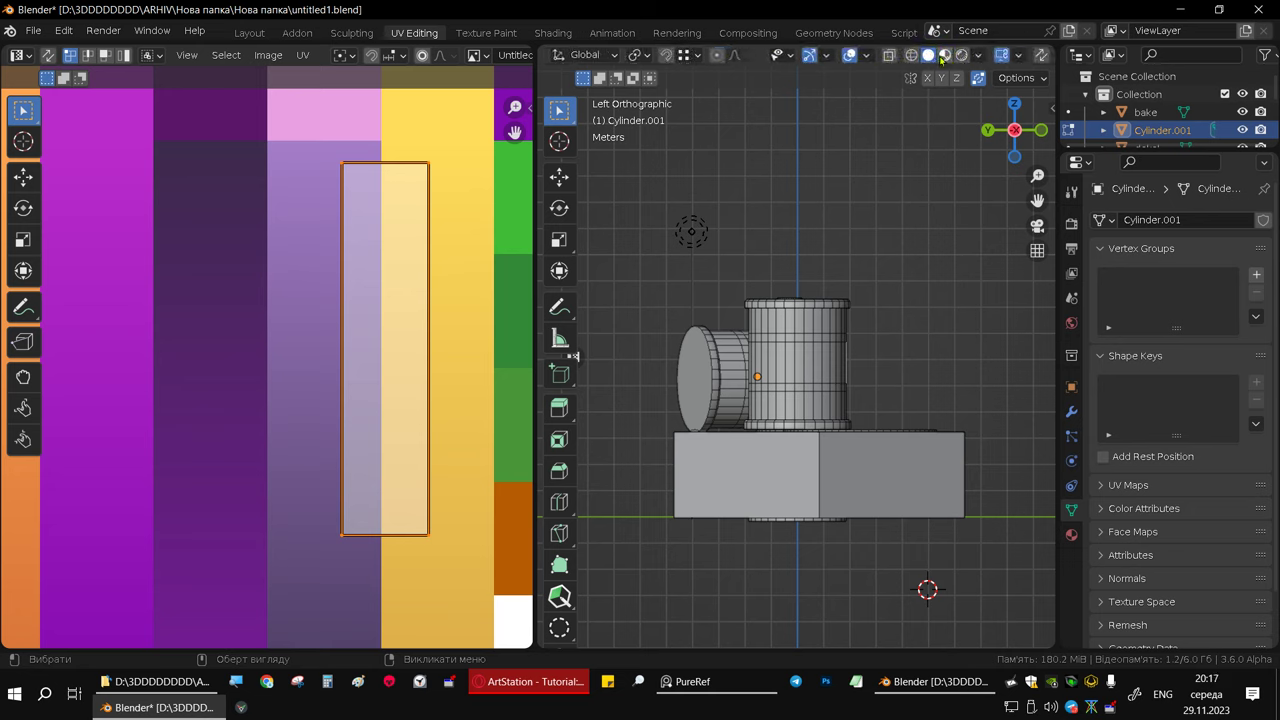
click(944, 56)
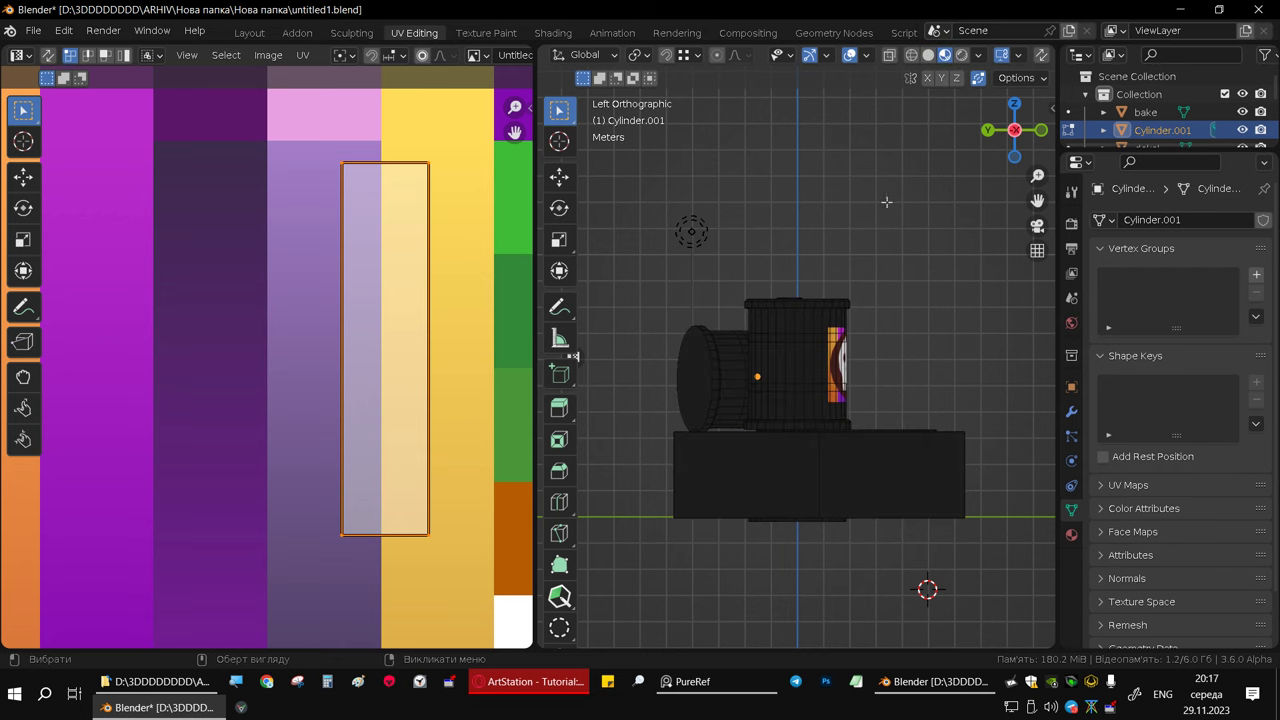
mouse_move(886, 202)
alt+middle_down()
mouse_move(1037, 251)
mouse_move(928, 228)
alt+middle_up()
click(911, 55)
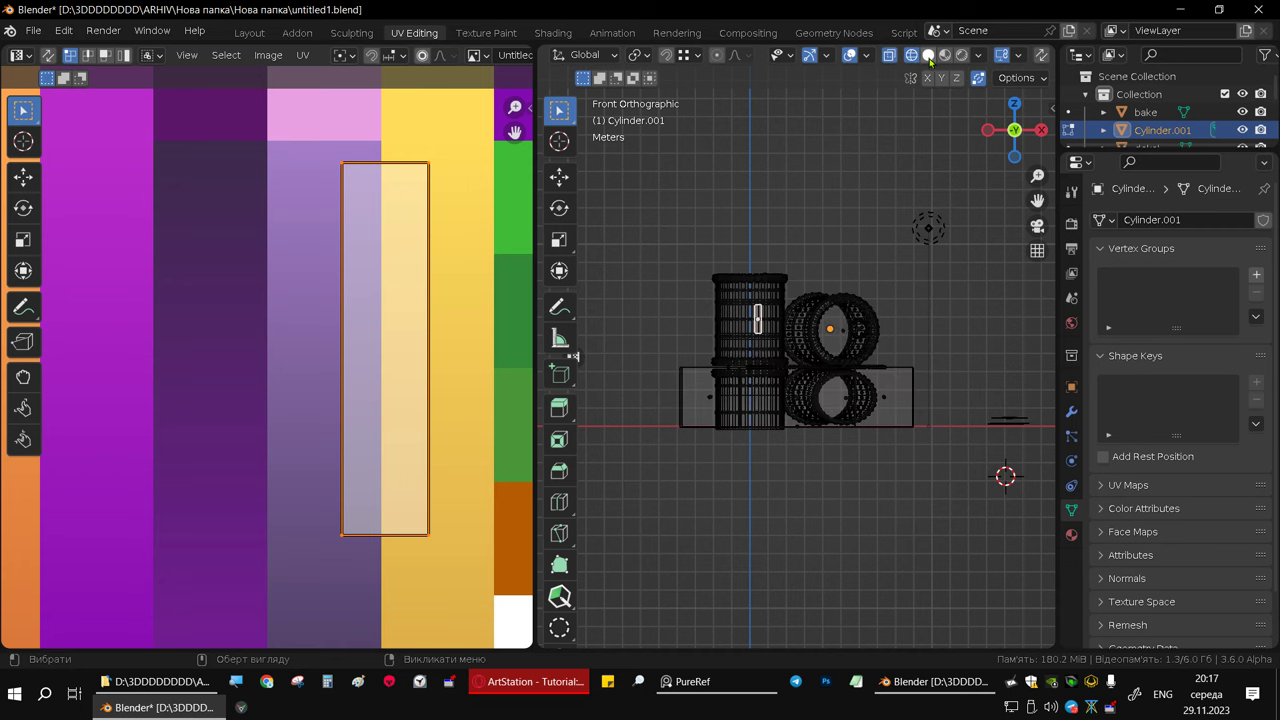
click(929, 55)
middle_drag(773, 214, 939, 118)
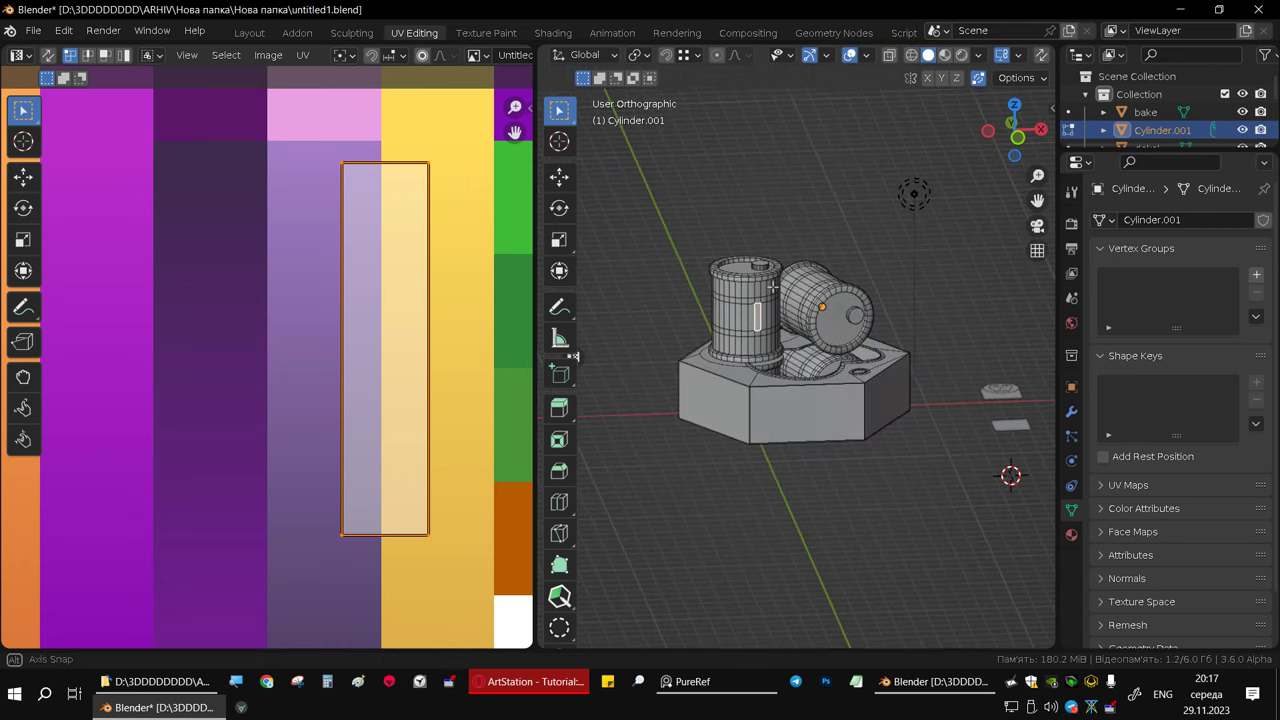
click(944, 56)
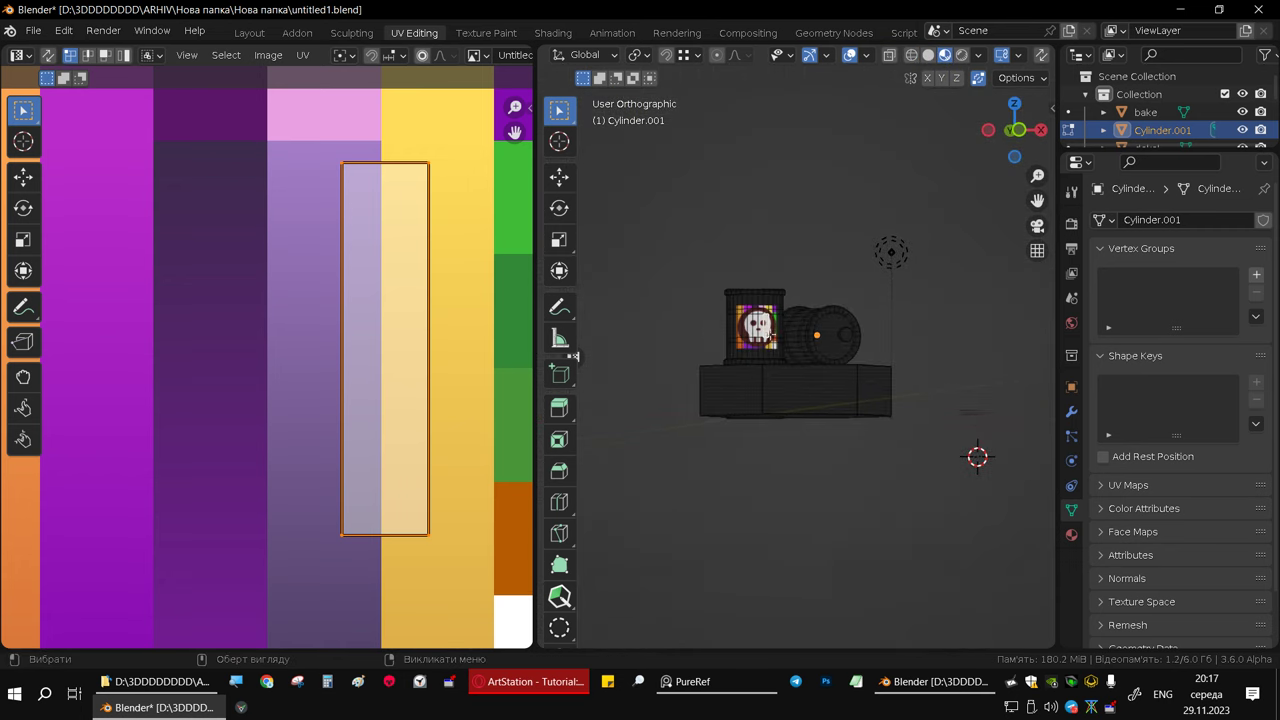
scroll(821, 386, up, 4)
middle_drag(574, 356, 900, 354)
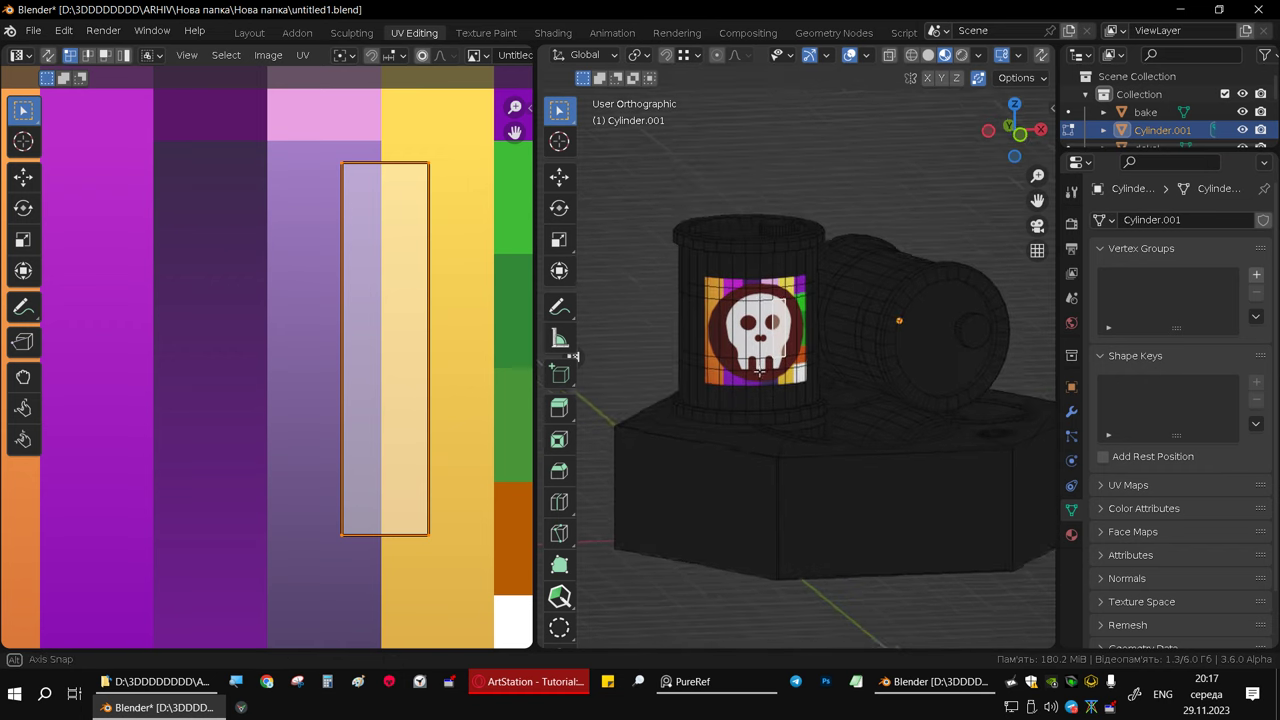
shift+middle_drag(706, 310, 816, 330)
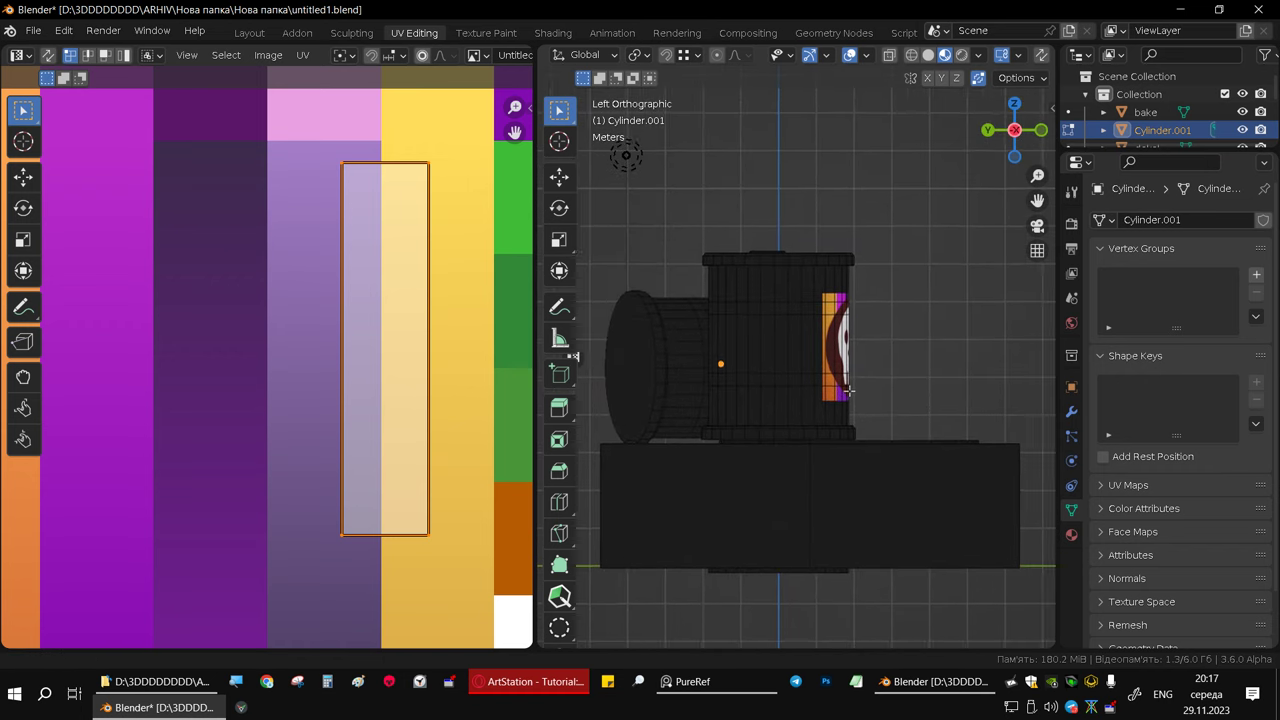
- Select the ring of upper-band faces on the barrel and return to left view
click(807, 294)
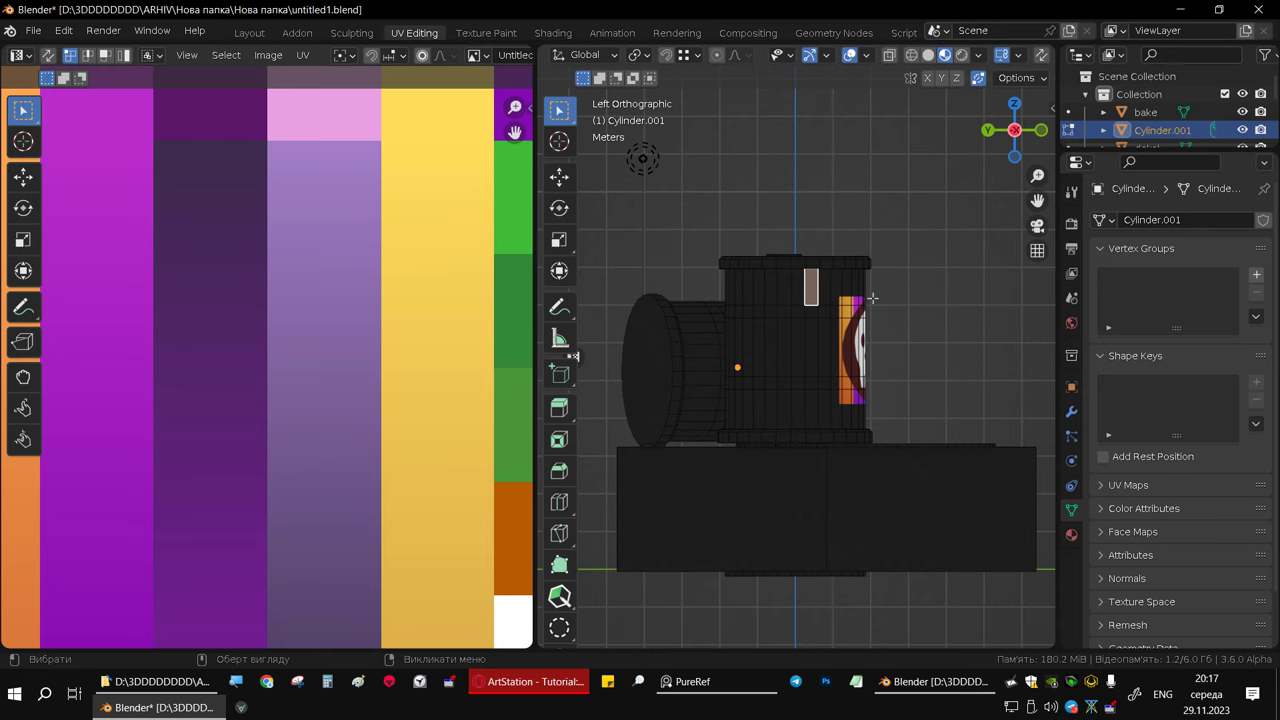
alt+click(810, 284)
middle_drag(810, 284, 760, 330)
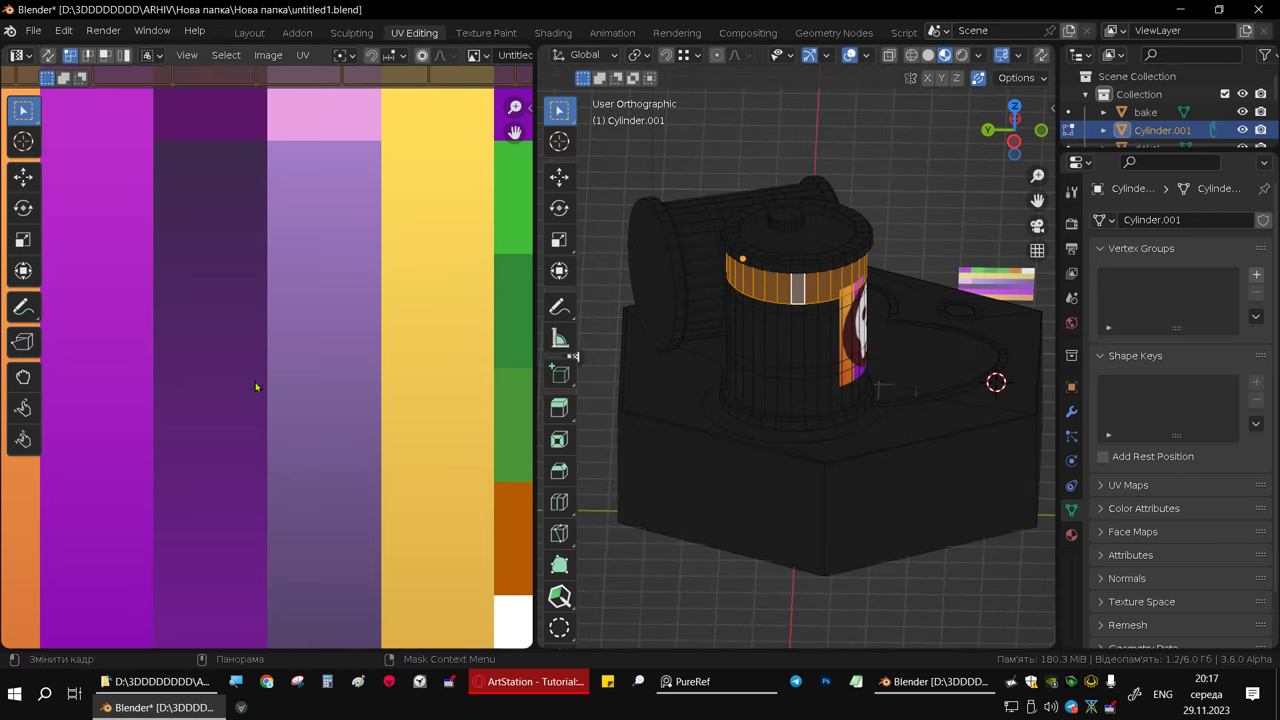
scroll(301, 386, down, 2)
scroll(301, 386, down, 4)
scroll(340, 355, up, 4)
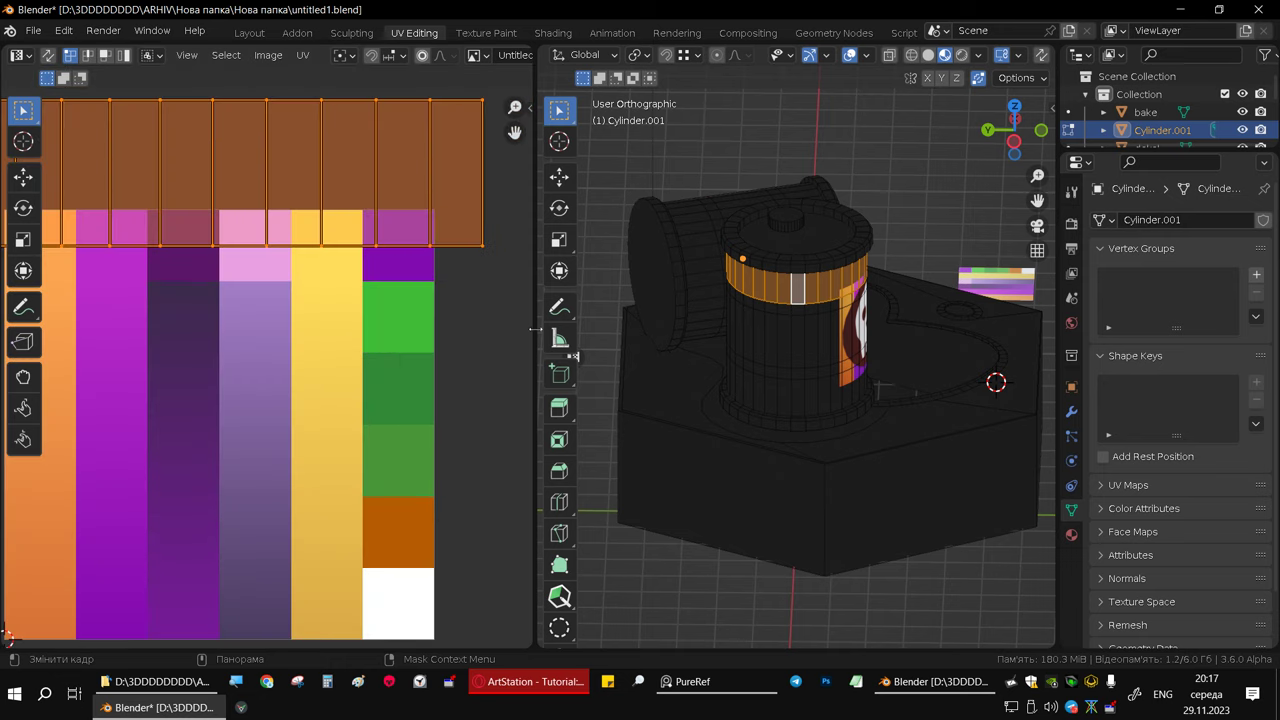
scroll(560, 335, down, 2)
key(ctrl+KP_3)
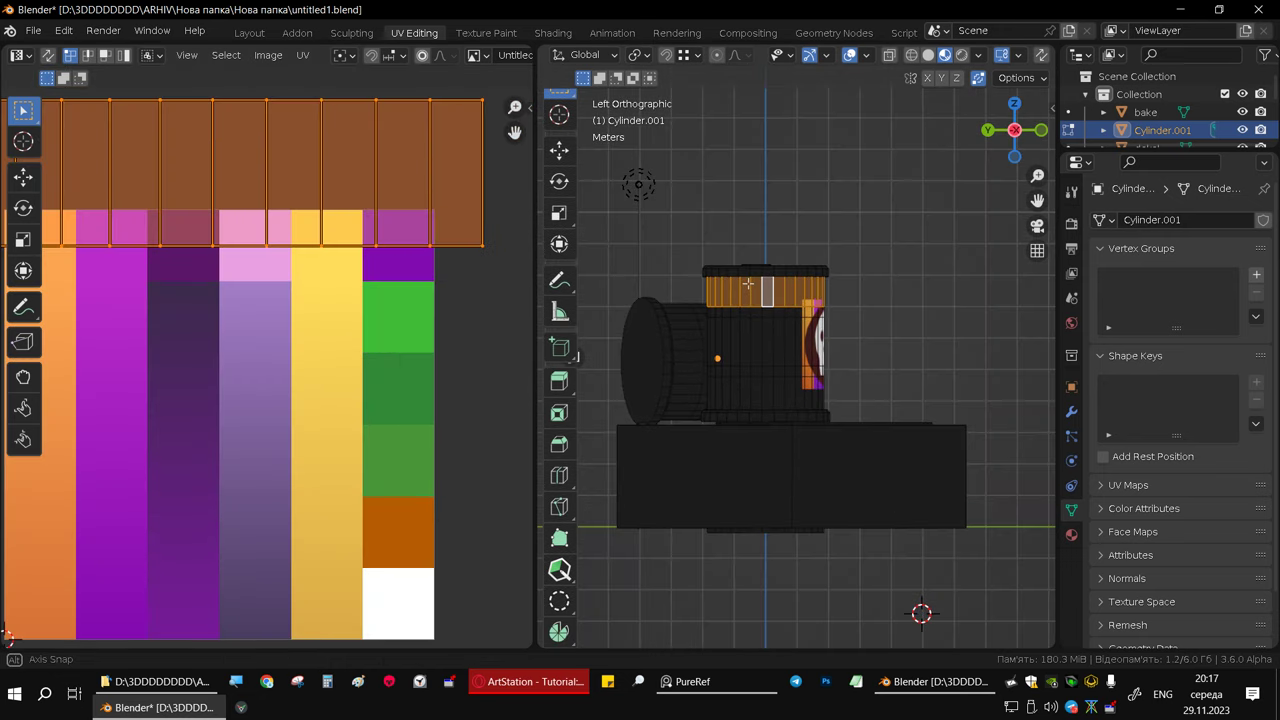
- Select the whole connected base block mesh with Ctrl+L
middle_drag(783, 381, 737, 440)
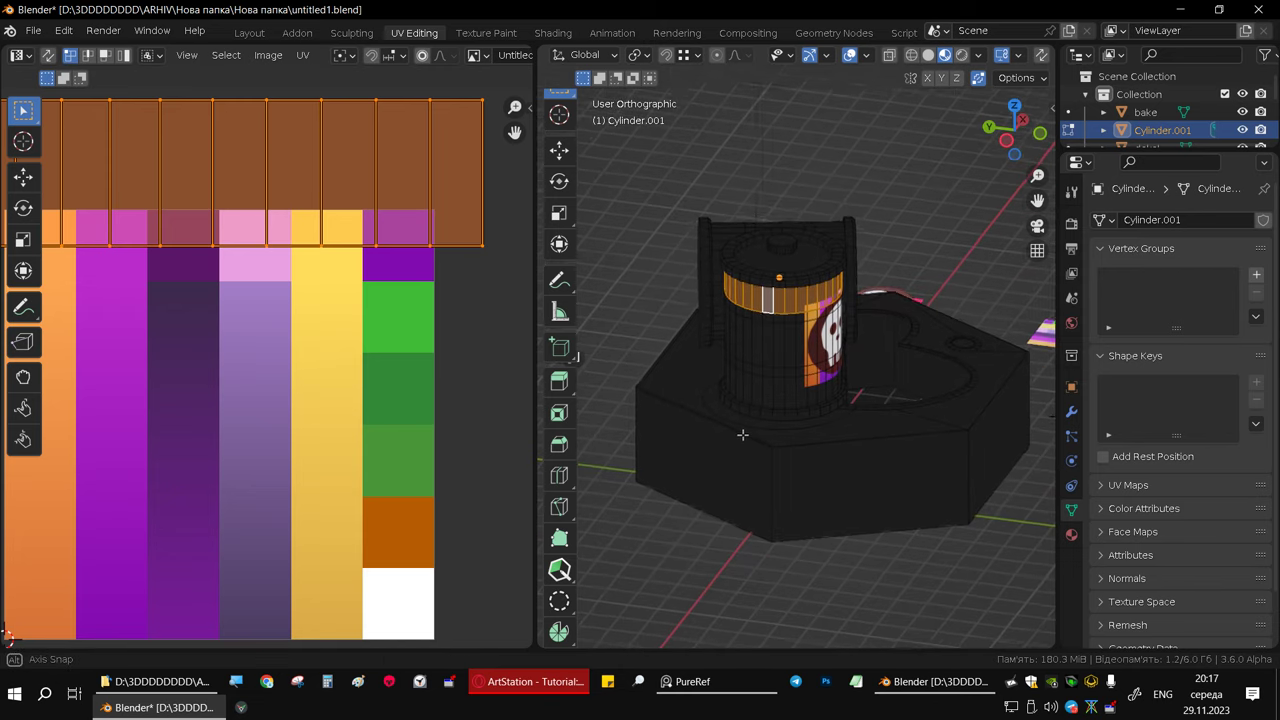
click(707, 467)
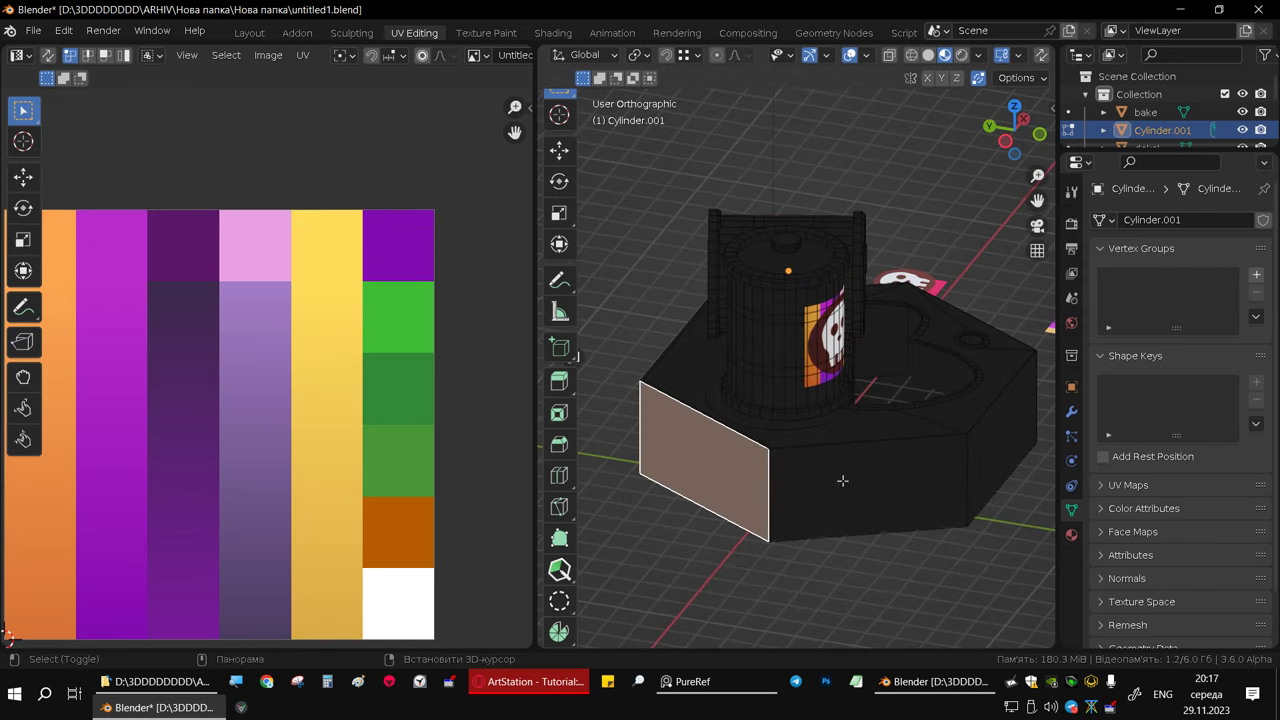
shift+click(848, 456)
mouse_move(858, 439)
middle_down()
mouse_move(876, 420)
mouse_move(884, 440)
middle_up()
click(876, 420)
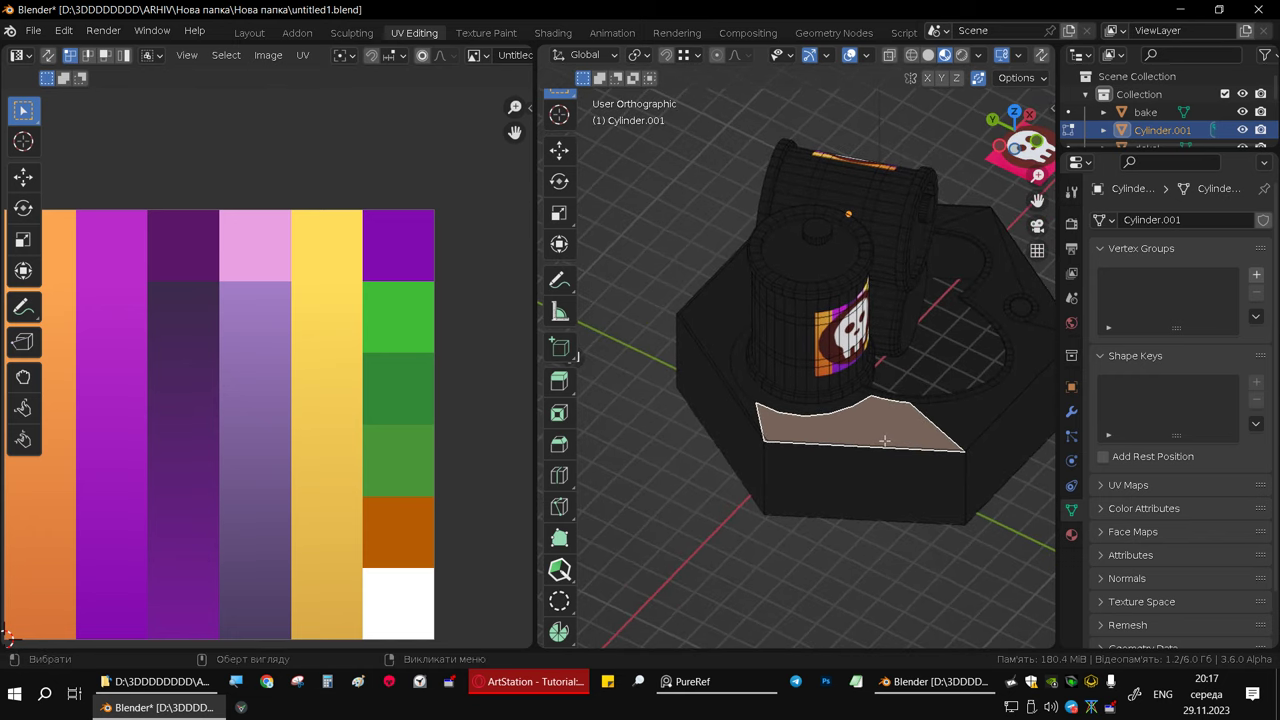
key(ctrl+l)
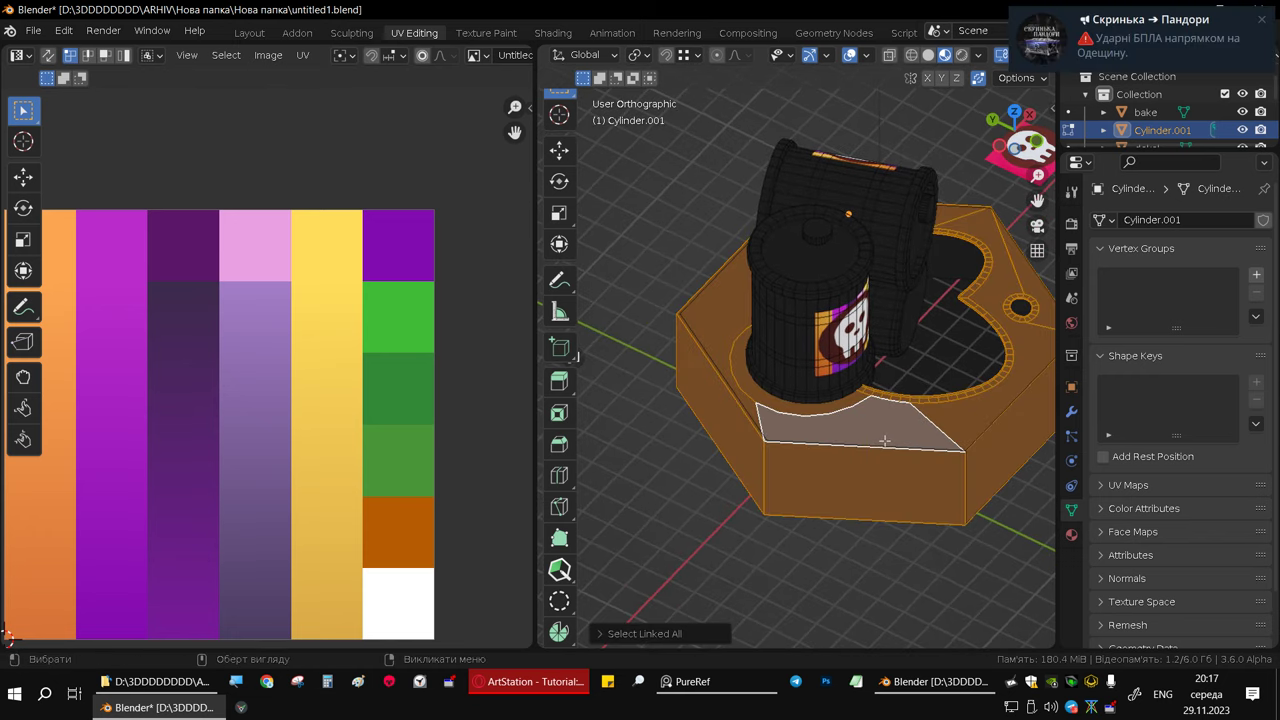
- Select the base block's front and left side faces, viewed from the left
mouse_move(987, 416)
middle_down()
mouse_move(876, 454)
mouse_move(865, 404)
mouse_move(768, 416)
middle_up()
scroll(882, 422, down, 2)
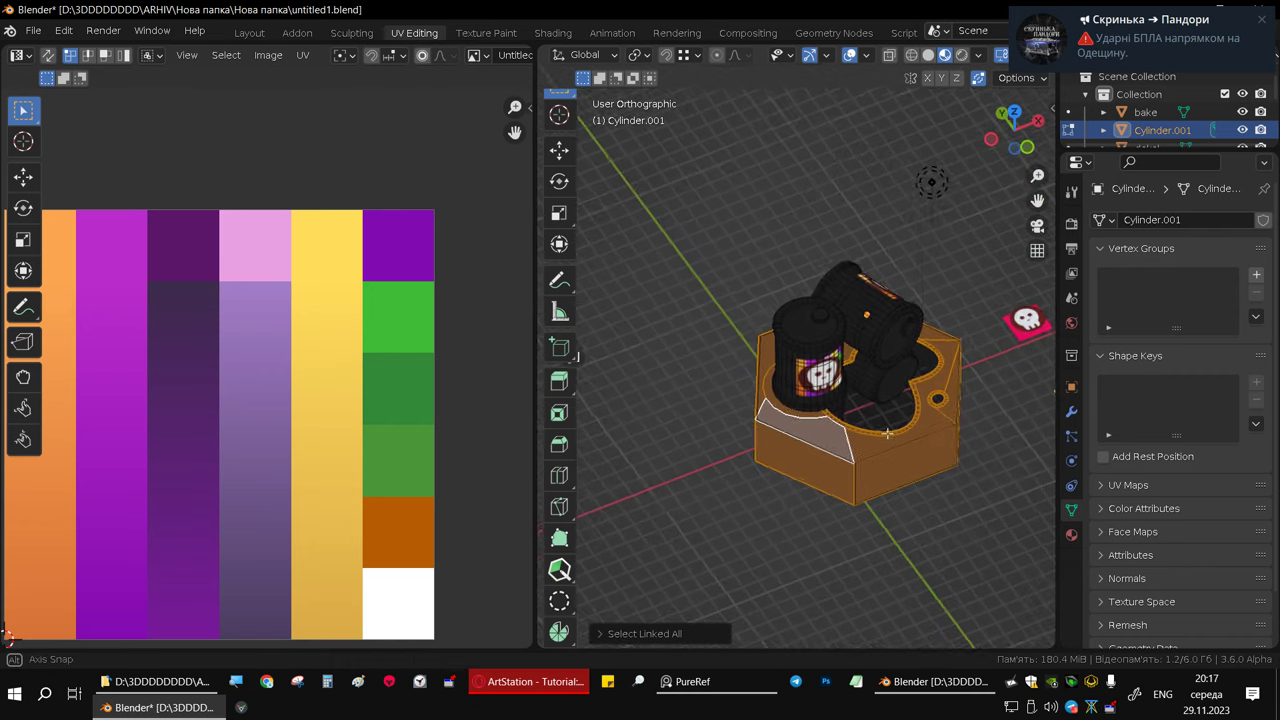
scroll(470, 380, down, 1)
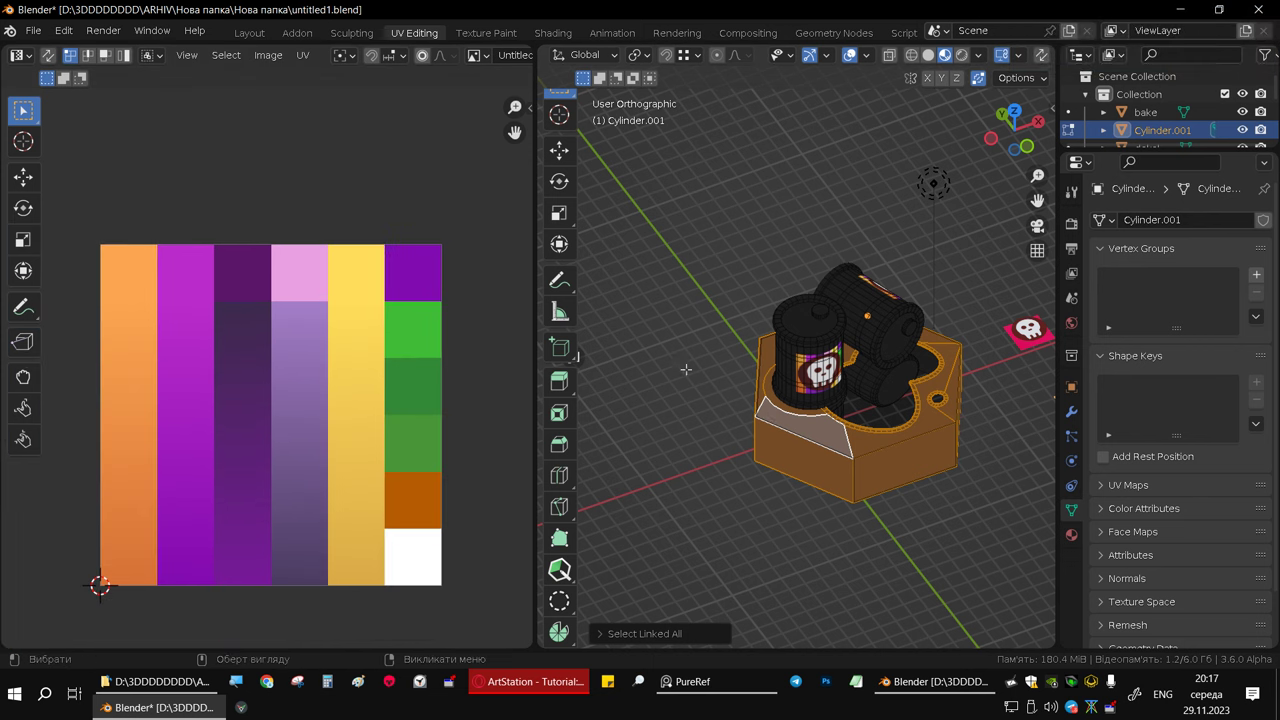
mouse_move(804, 439)
middle_down()
mouse_move(872, 438)
mouse_move(849, 507)
mouse_move(790, 500)
mouse_move(800, 424)
middle_up()
click(790, 500)
shift+click(731, 487)
shift+middle_drag(781, 466, 795, 416)
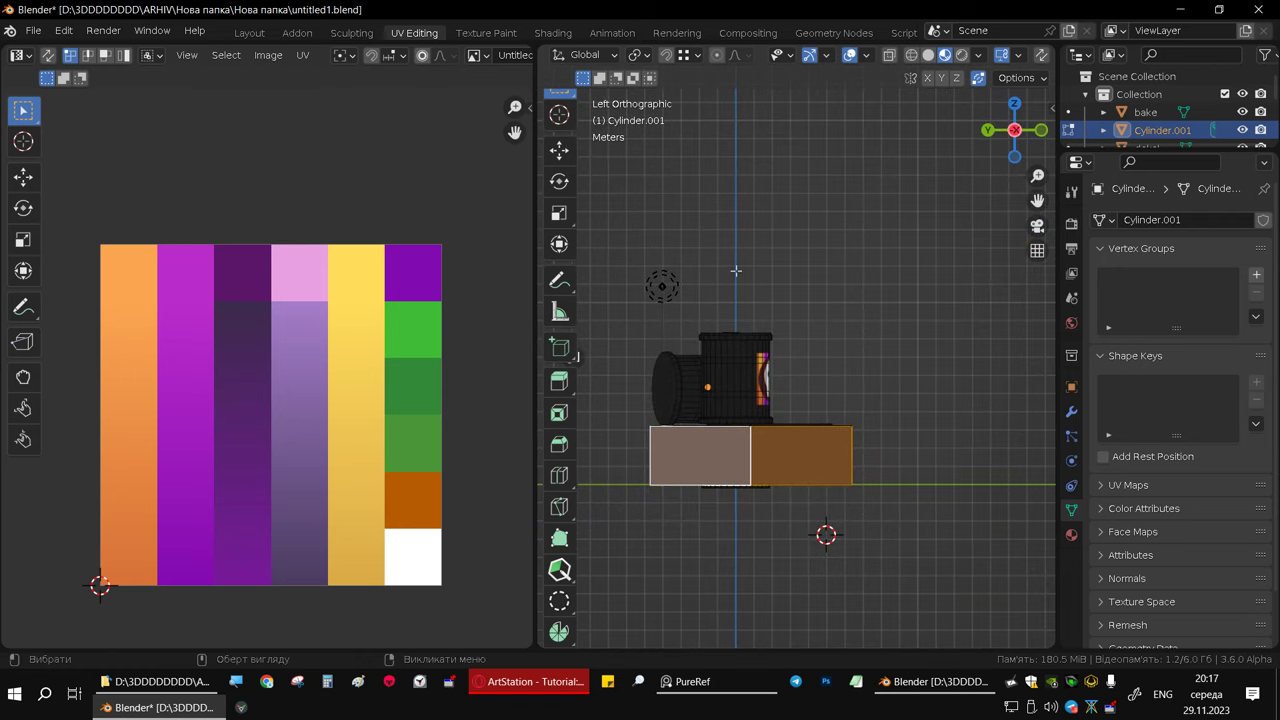
- Unwrap the selected base faces twice and move the resulting UVs in the atlas
key(u)
click(662, 67)
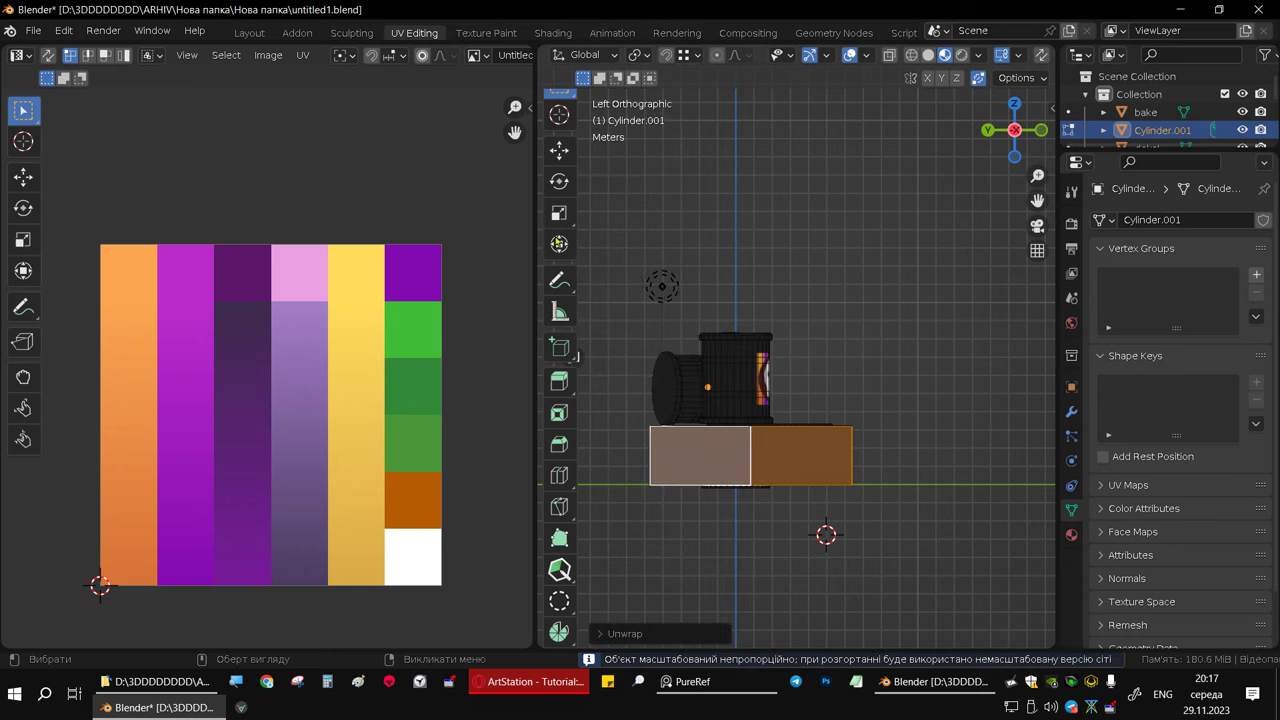
key(u)
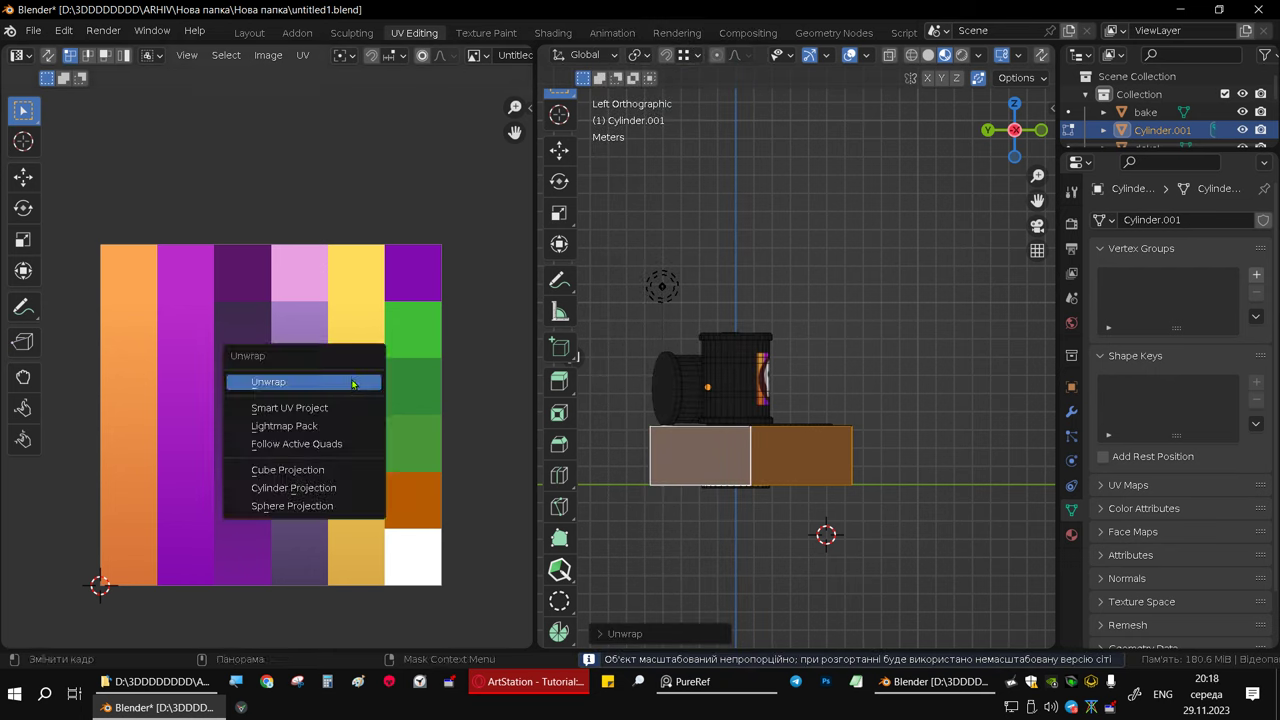
click(312, 390)
scroll(346, 408, down, 3)
scroll(345, 413, down, 4)
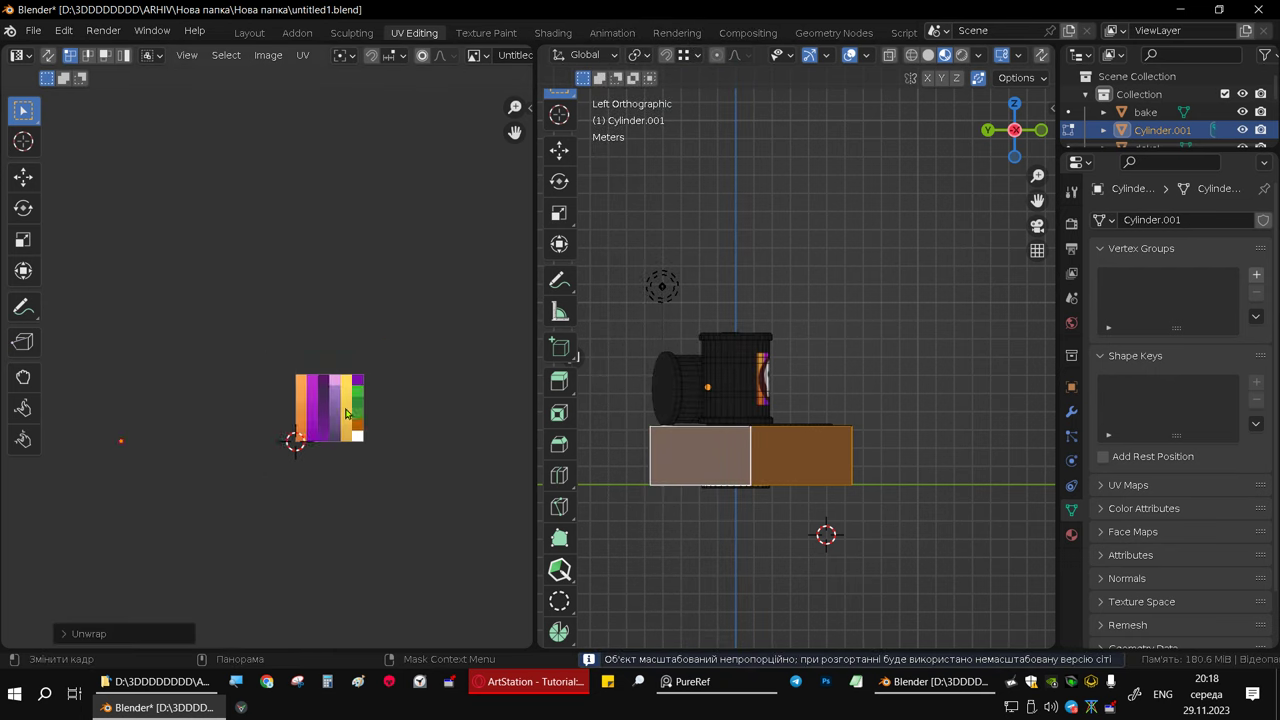
scroll(298, 441, up, 1)
scroll(297, 442, up, 2)
scroll(300, 440, down, 3)
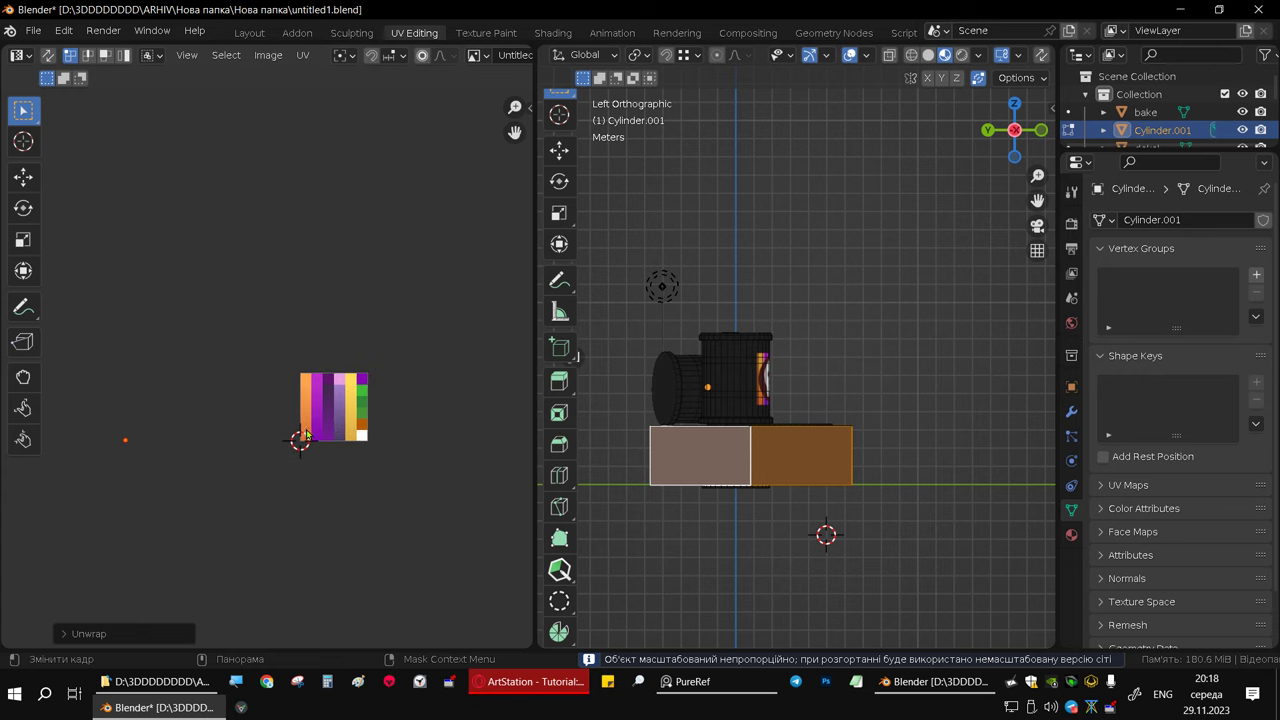
key(g)
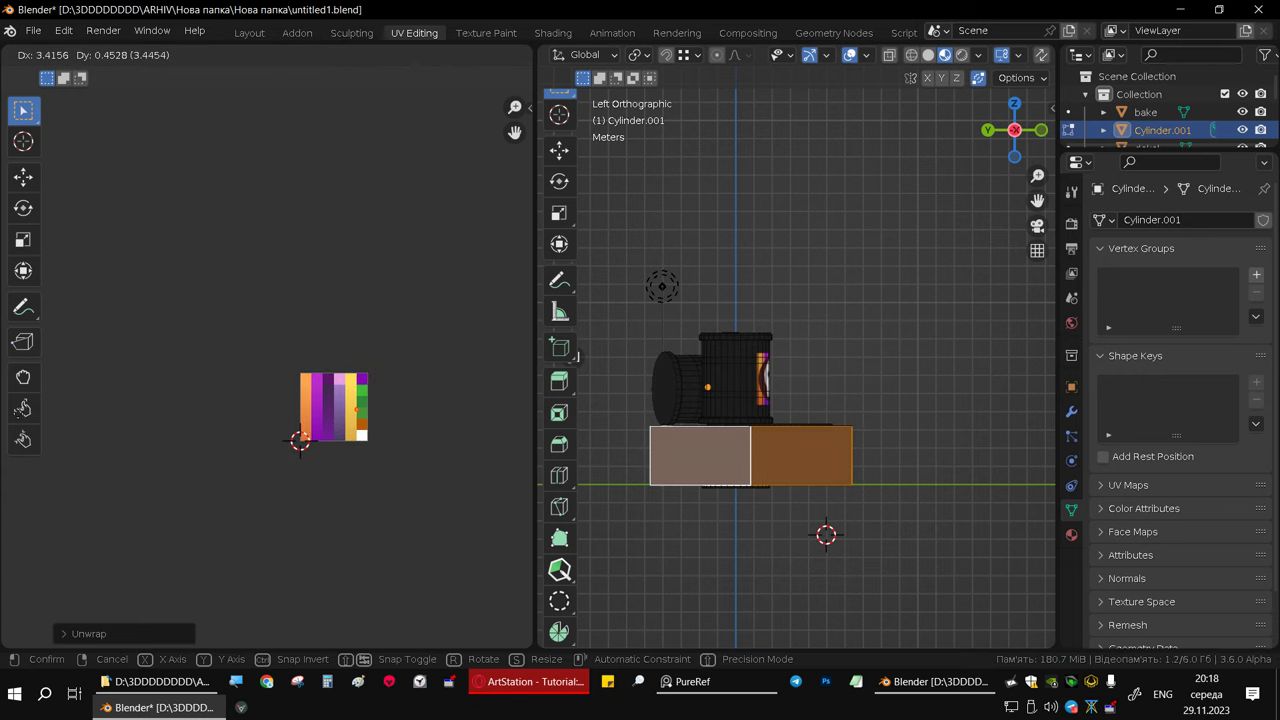
click(300, 440)
scroll(282, 436, up, 4)
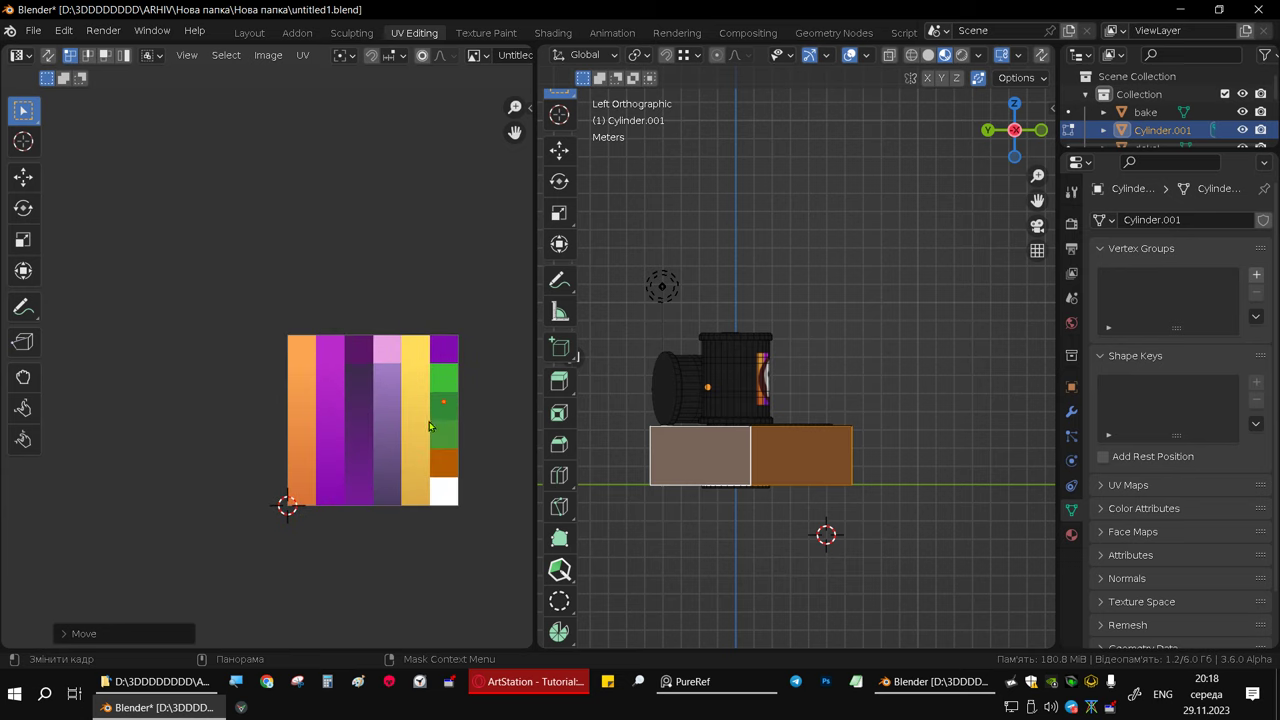
scroll(150, 580, up, 3)
scroll(415, 445, up, 4)
scroll(417, 445, down, 2)
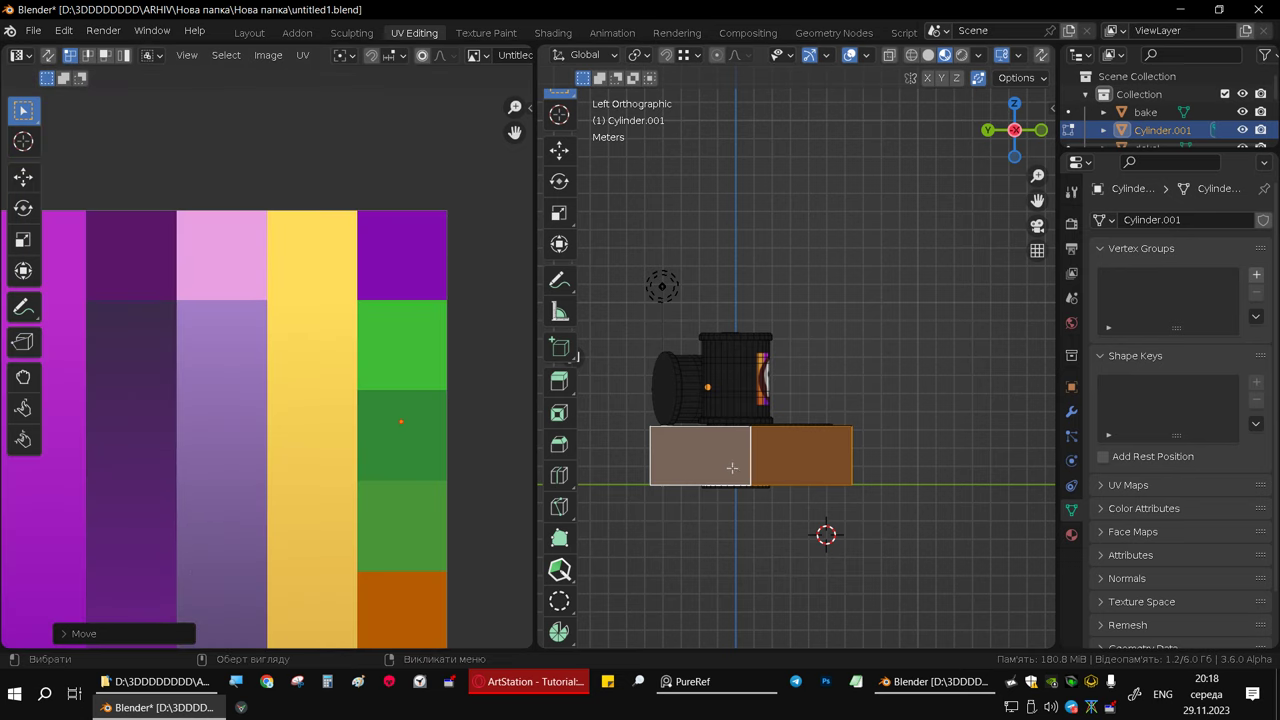
- Project the base side face from view, then shrink and fit its island onto the dark green strip
key(u)
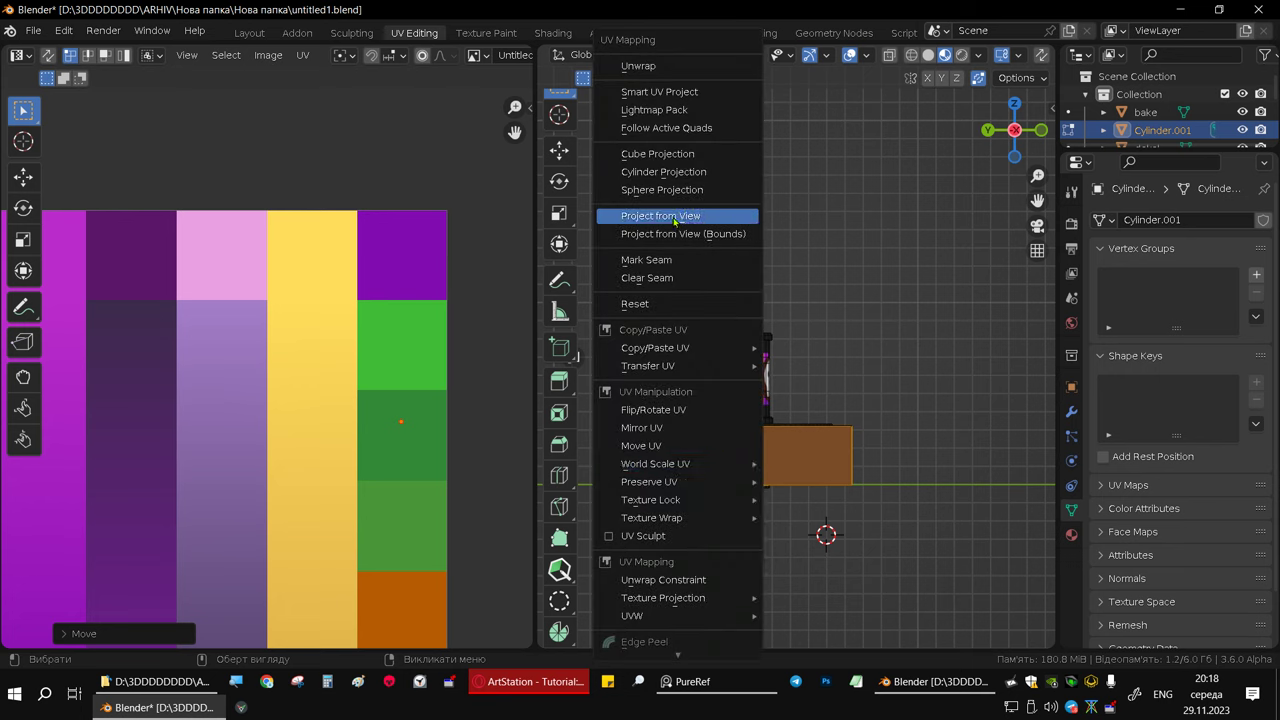
click(672, 215)
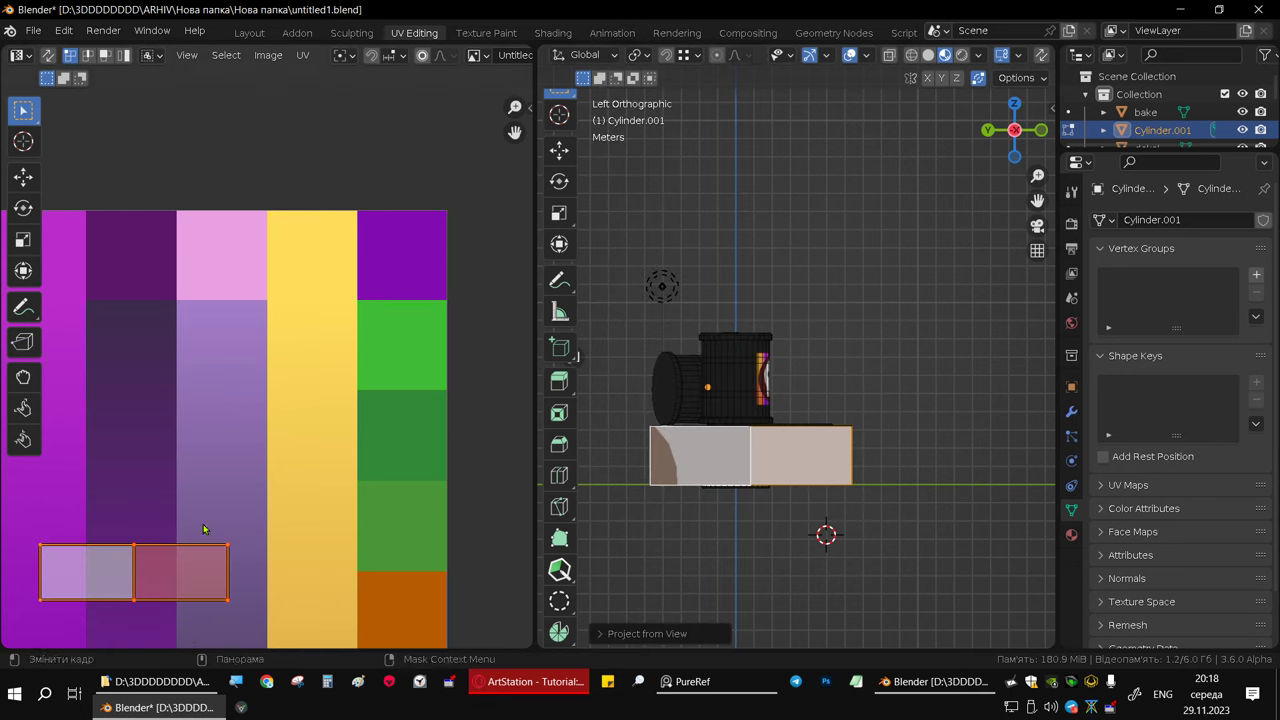
key(g)
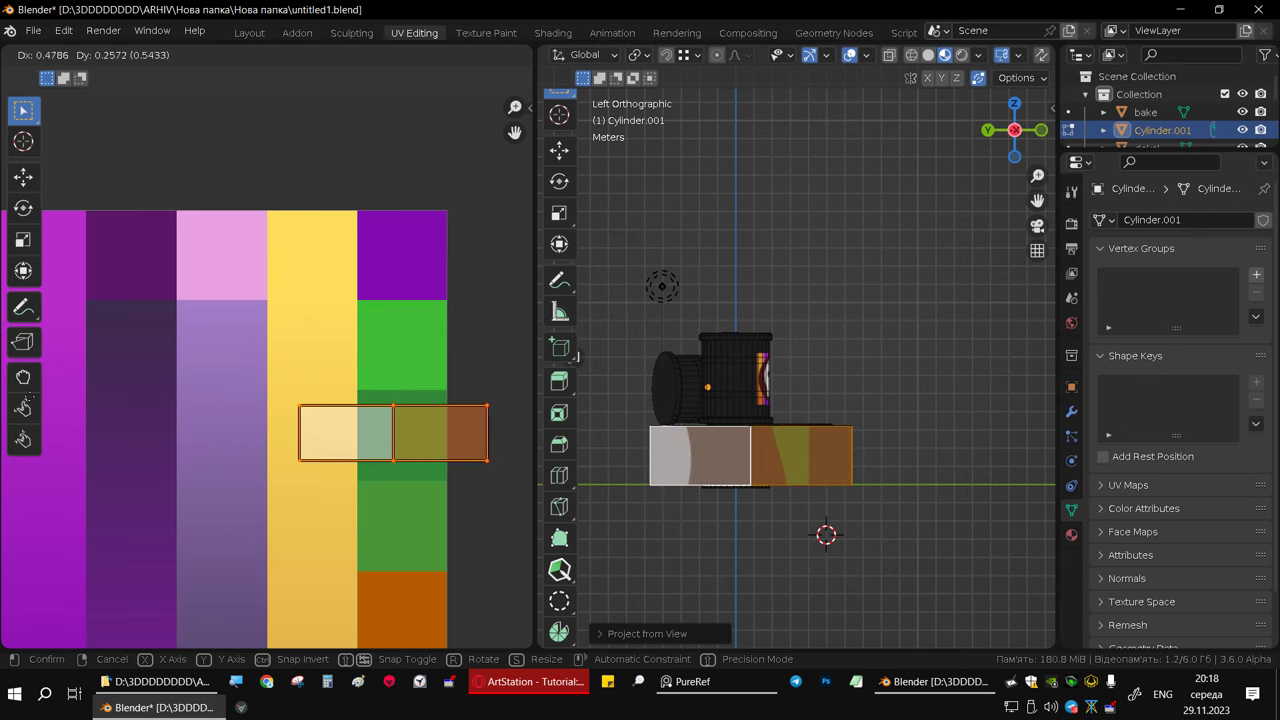
click(71, 517)
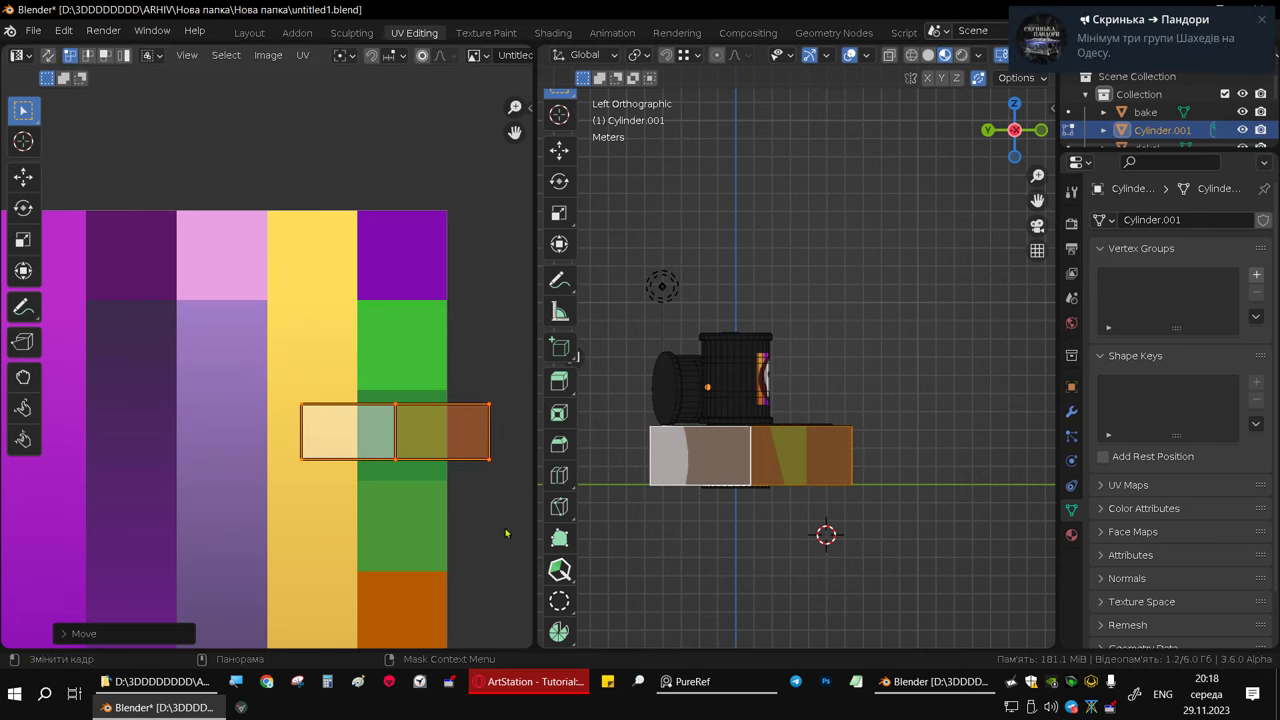
key(s)
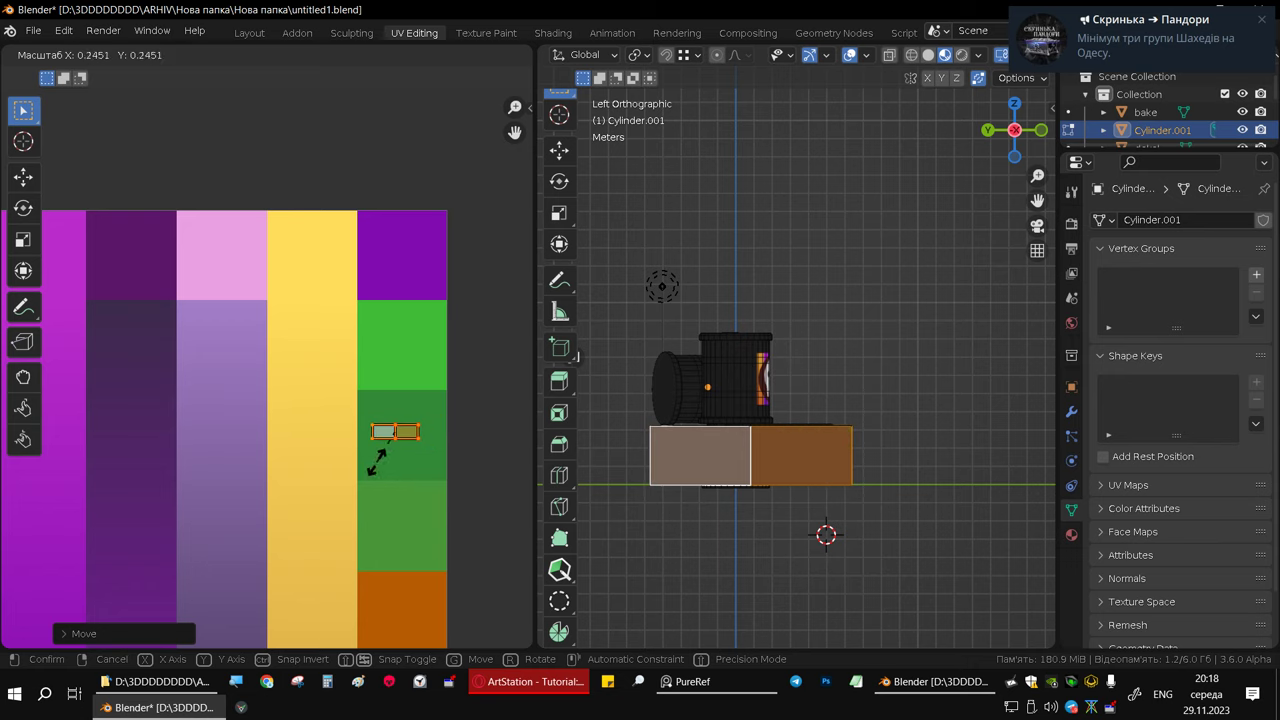
click(377, 461)
key(g)
click(424, 479)
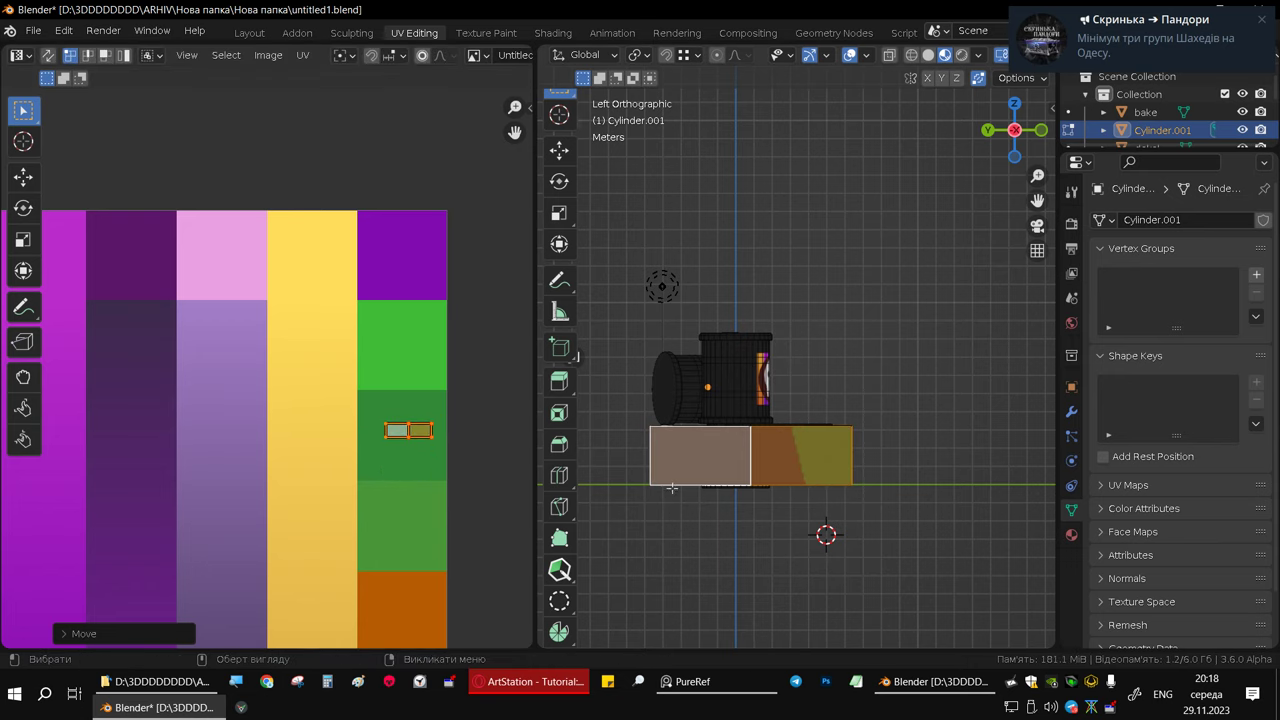
- Deselect the faces and return to object mode to check the green side
middle_drag(437, 461, 470, 421)
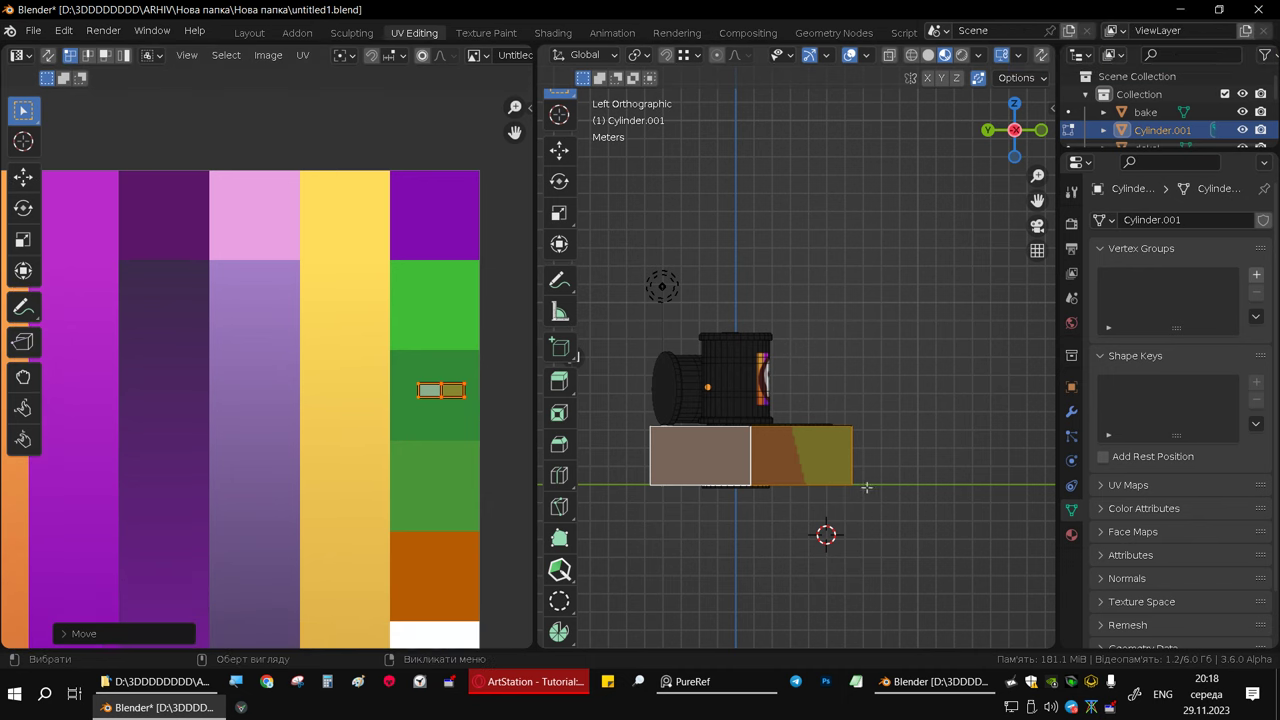
mouse_move(867, 485)
middle_down()
mouse_move(809, 570)
mouse_move(774, 526)
mouse_move(851, 517)
middle_up()
click(851, 517)
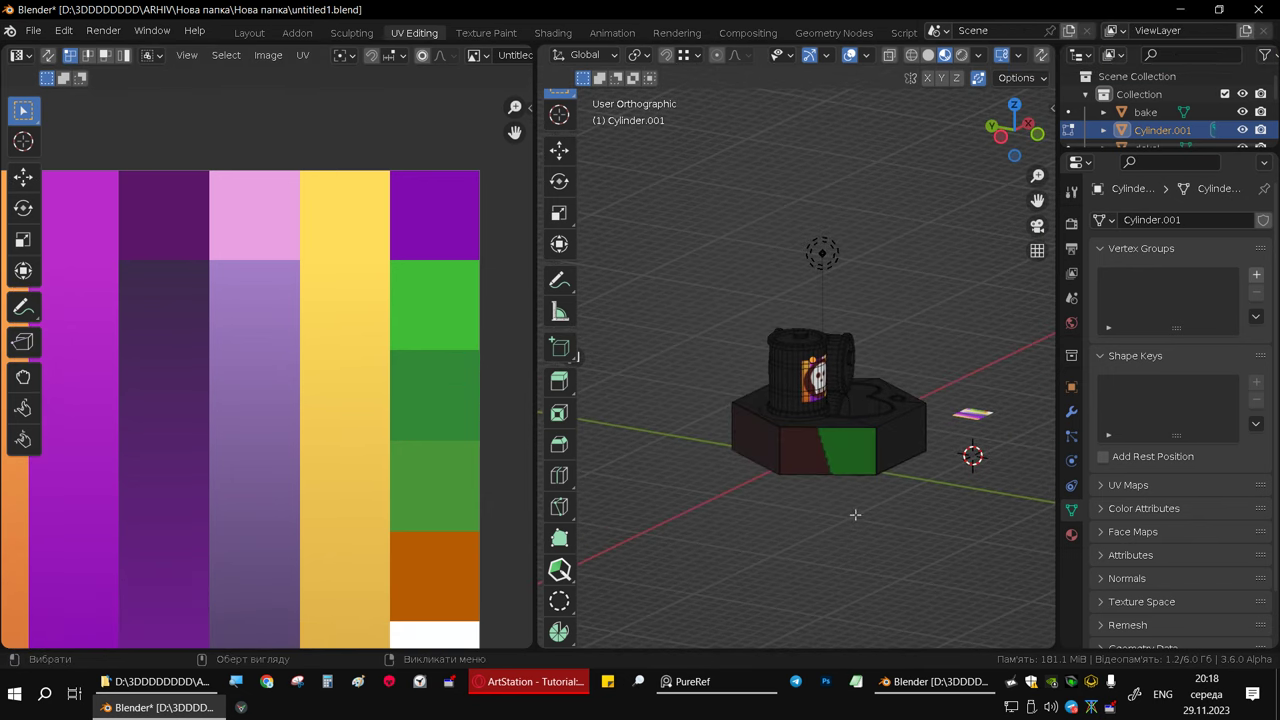
key(Tab)
mouse_move(860, 443)
middle_down()
mouse_move(870, 459)
mouse_move(827, 460)
mouse_move(849, 455)
middle_up()
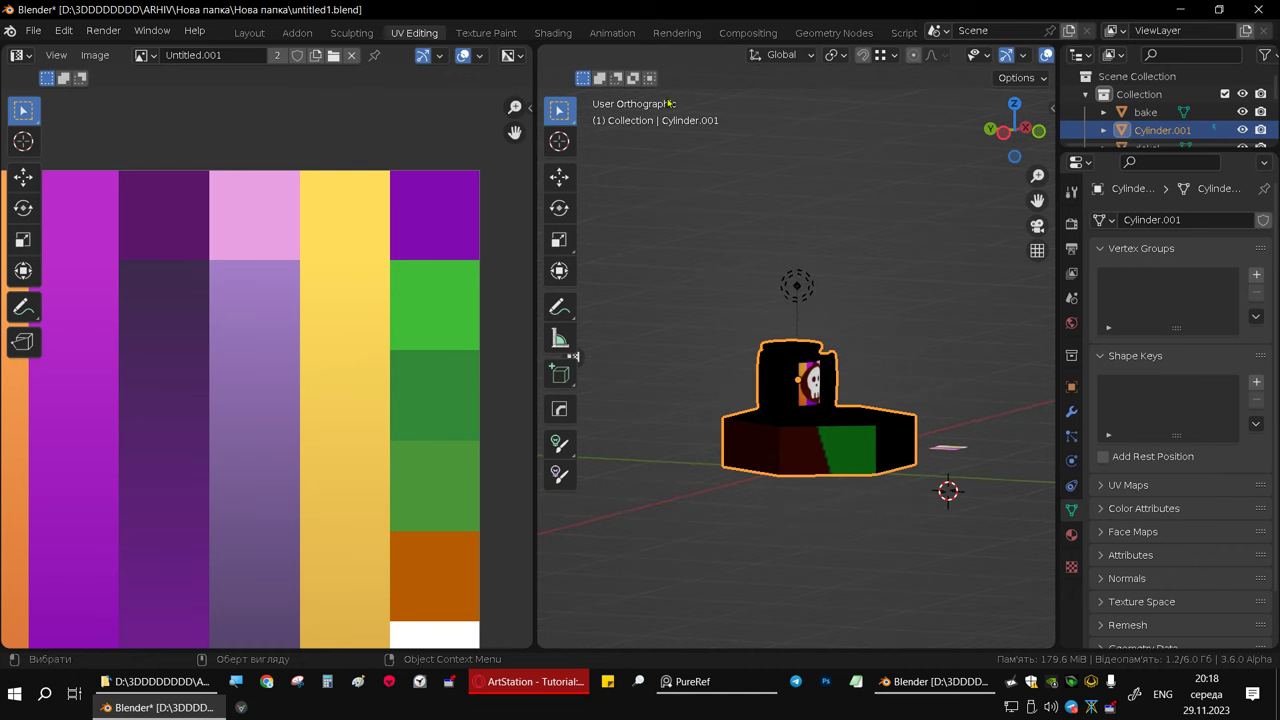
- Wire the Untitled.001 atlas image directly into Base Color, bypassing the Mix node, then return to UV Editing
click(548, 33)
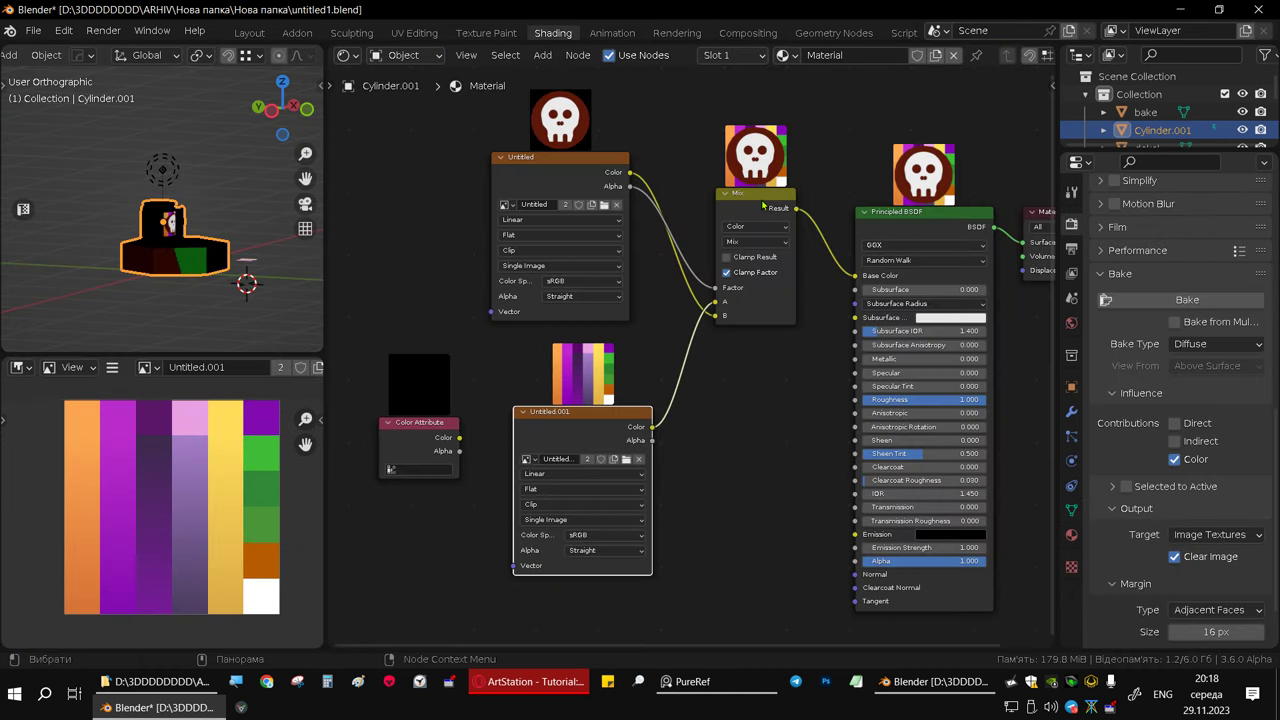
drag(716, 303, 855, 275)
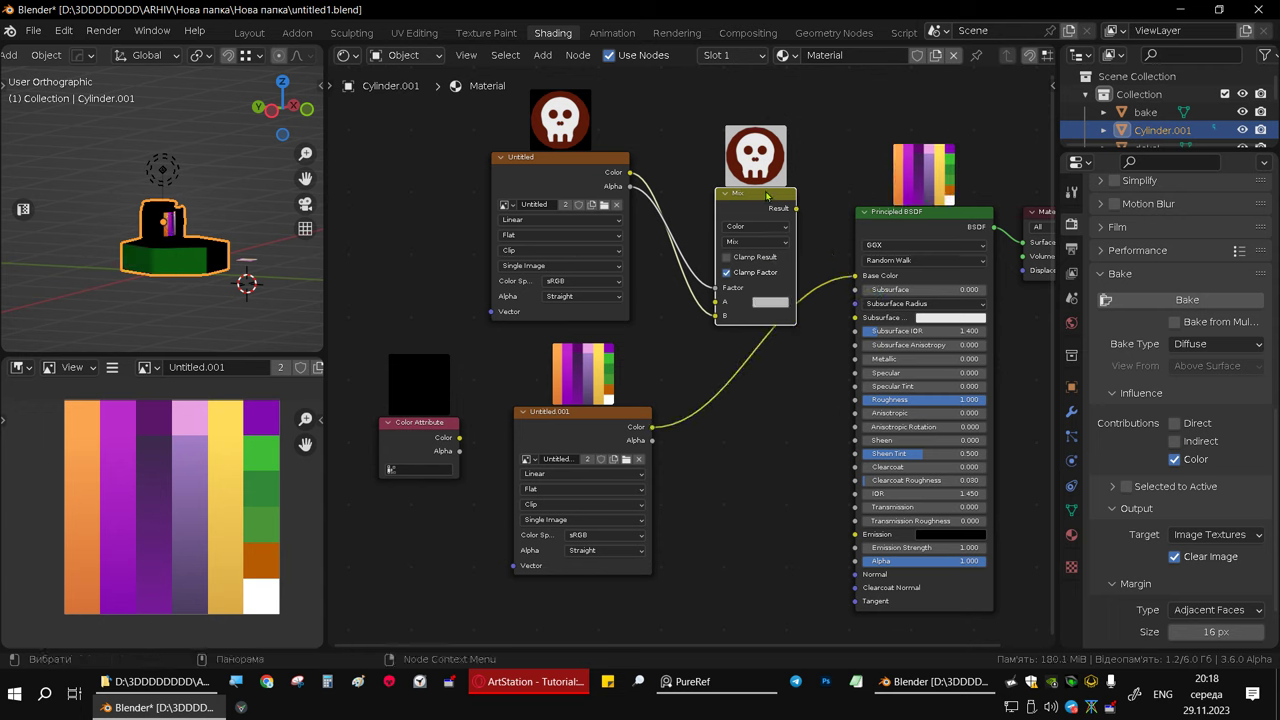
drag(780, 262, 748, 205)
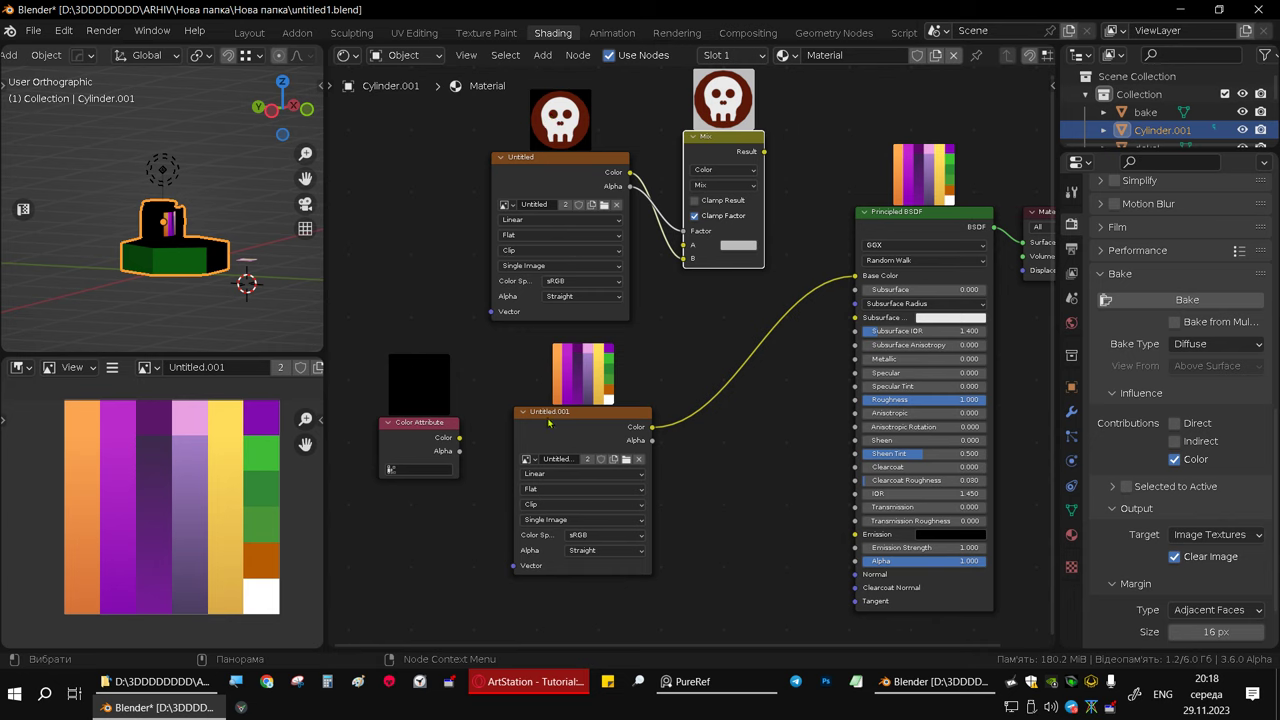
drag(548, 423, 567, 438)
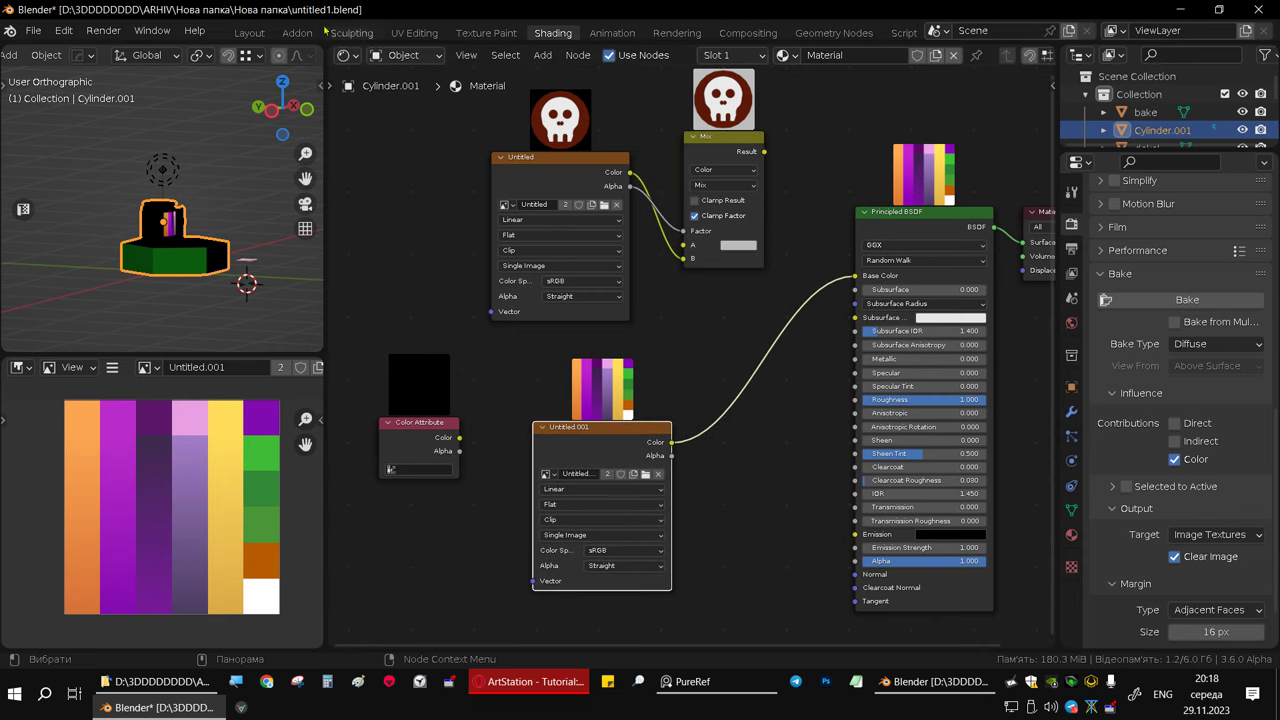
click(403, 35)
mouse_move(818, 392)
middle_down()
mouse_move(697, 410)
mouse_move(857, 448)
middle_up()
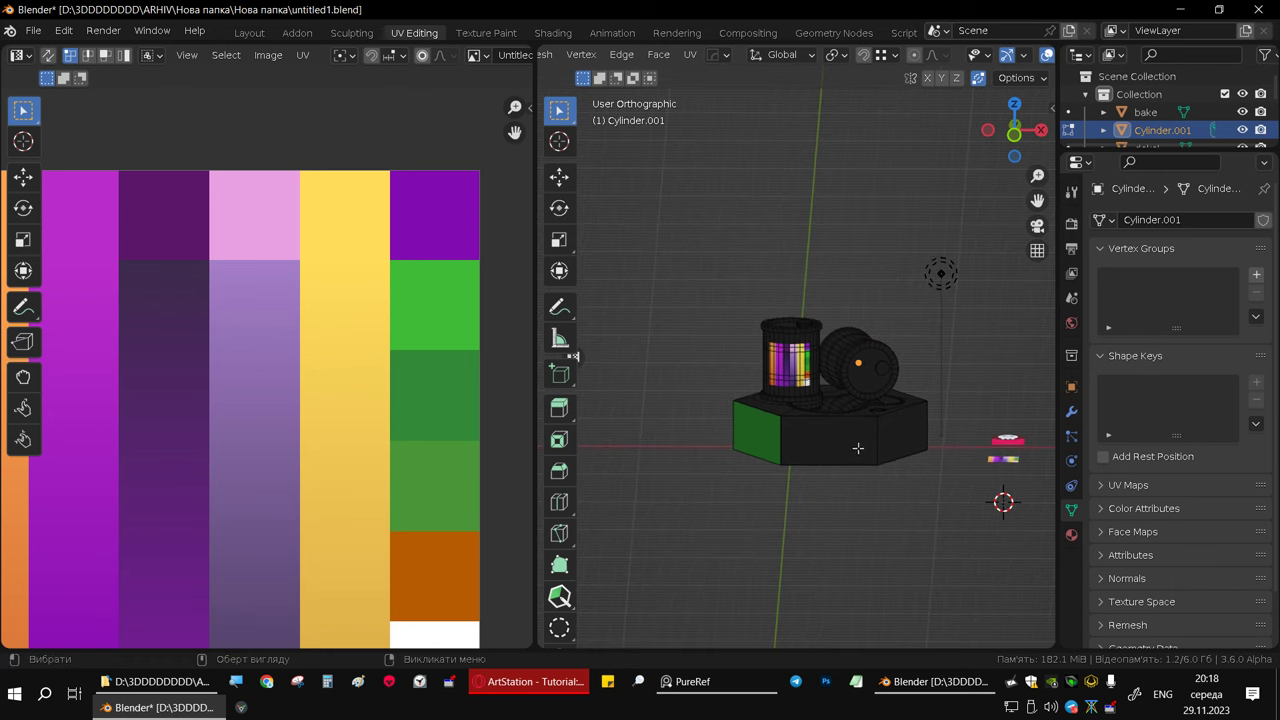
- Project the base block's front face from front view and shrink its island onto the mid-green strip
click(838, 437)
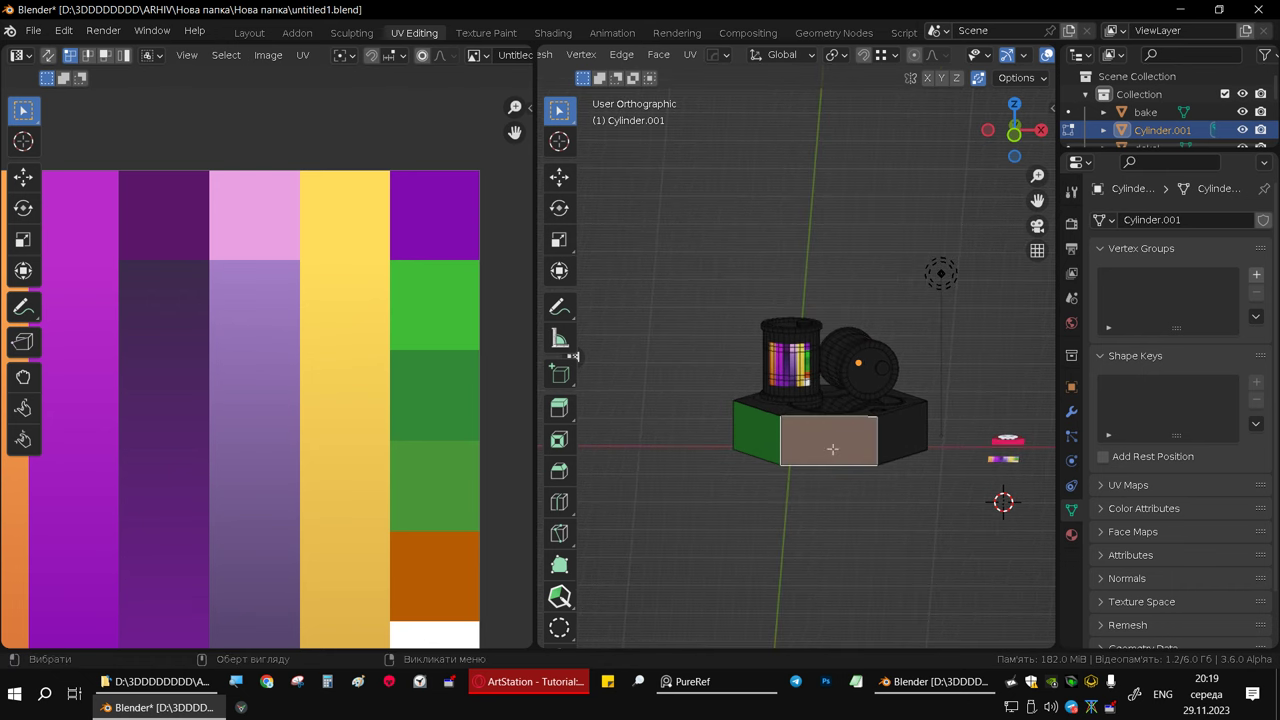
key(KP_1)
shift+middle_drag(823, 443, 779, 422)
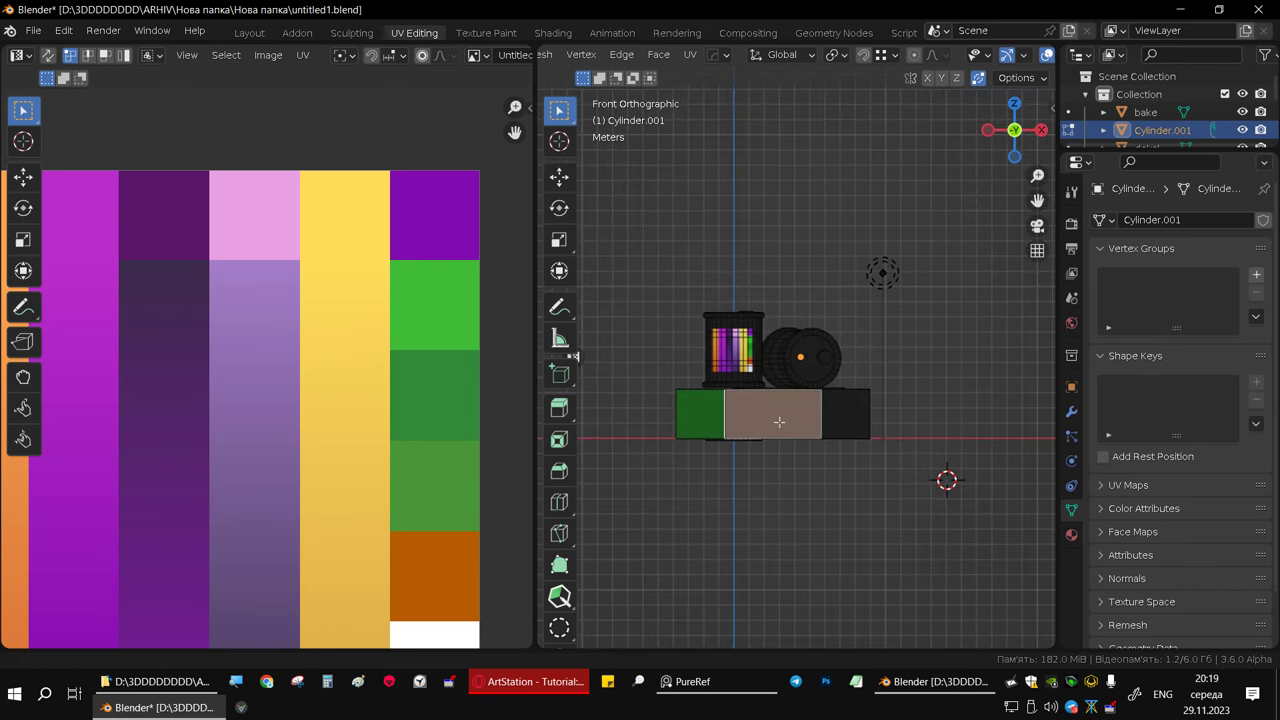
key(u)
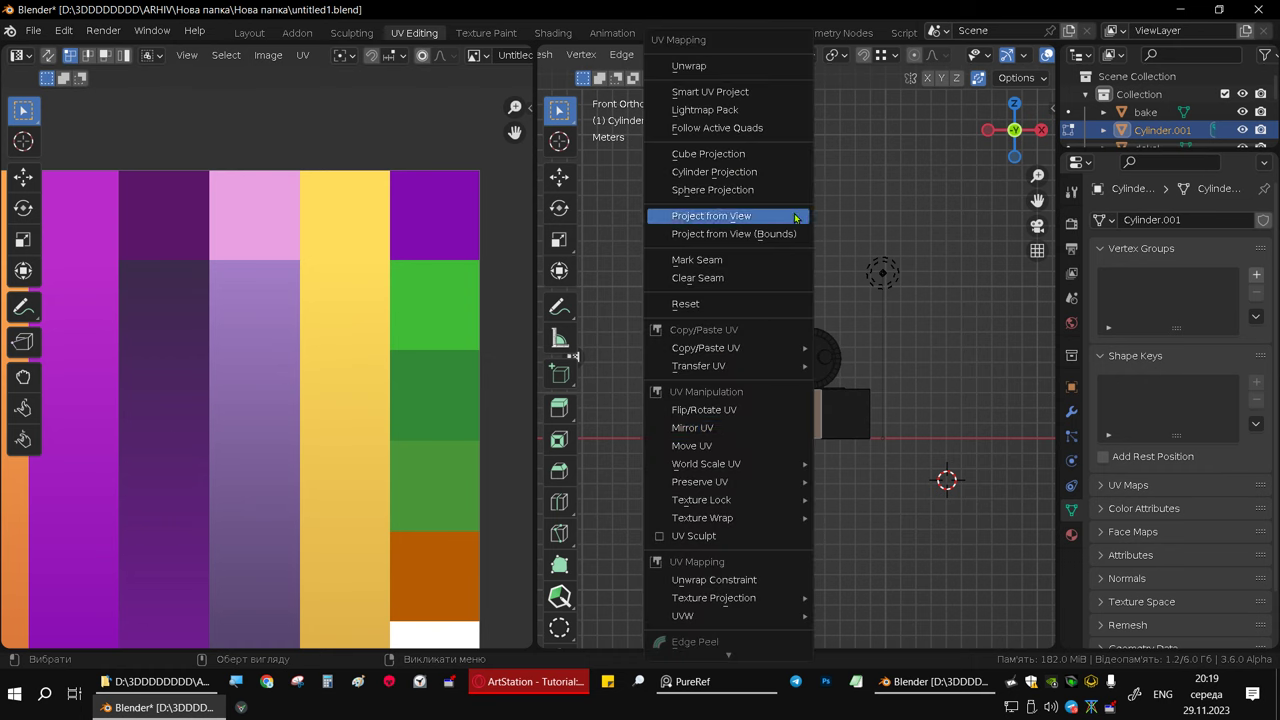
click(710, 219)
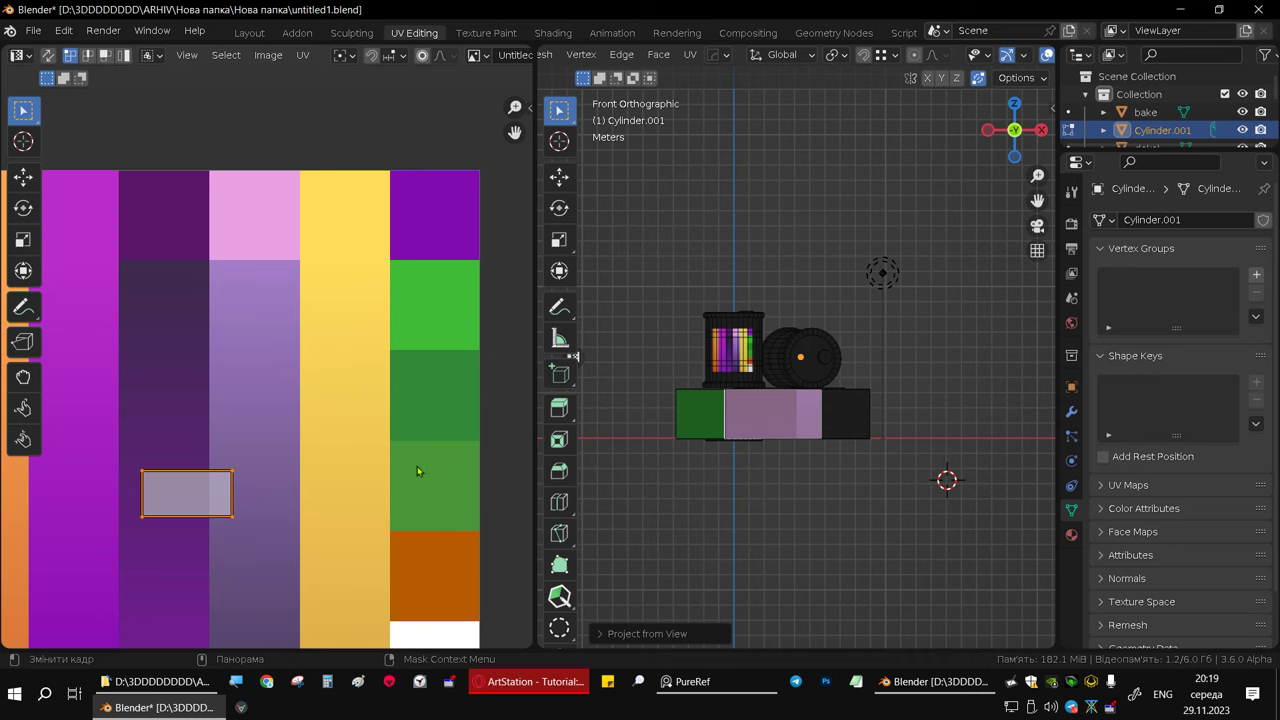
key(g)
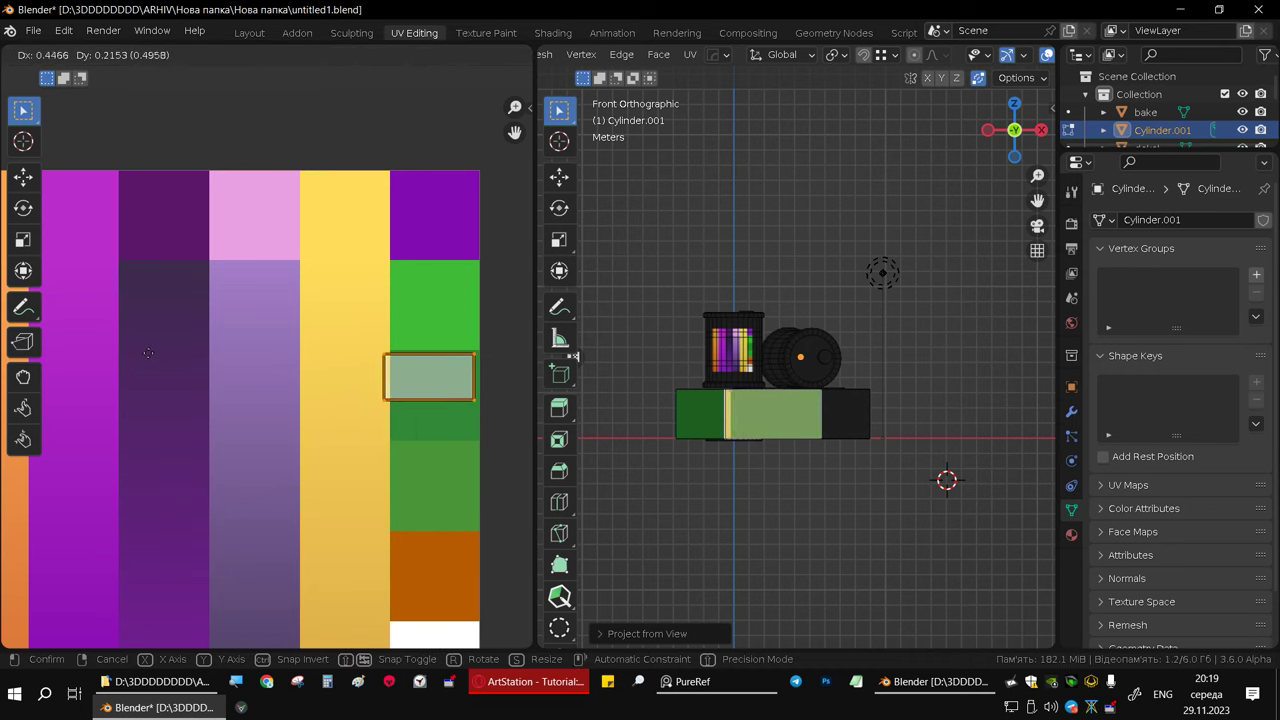
click(156, 465)
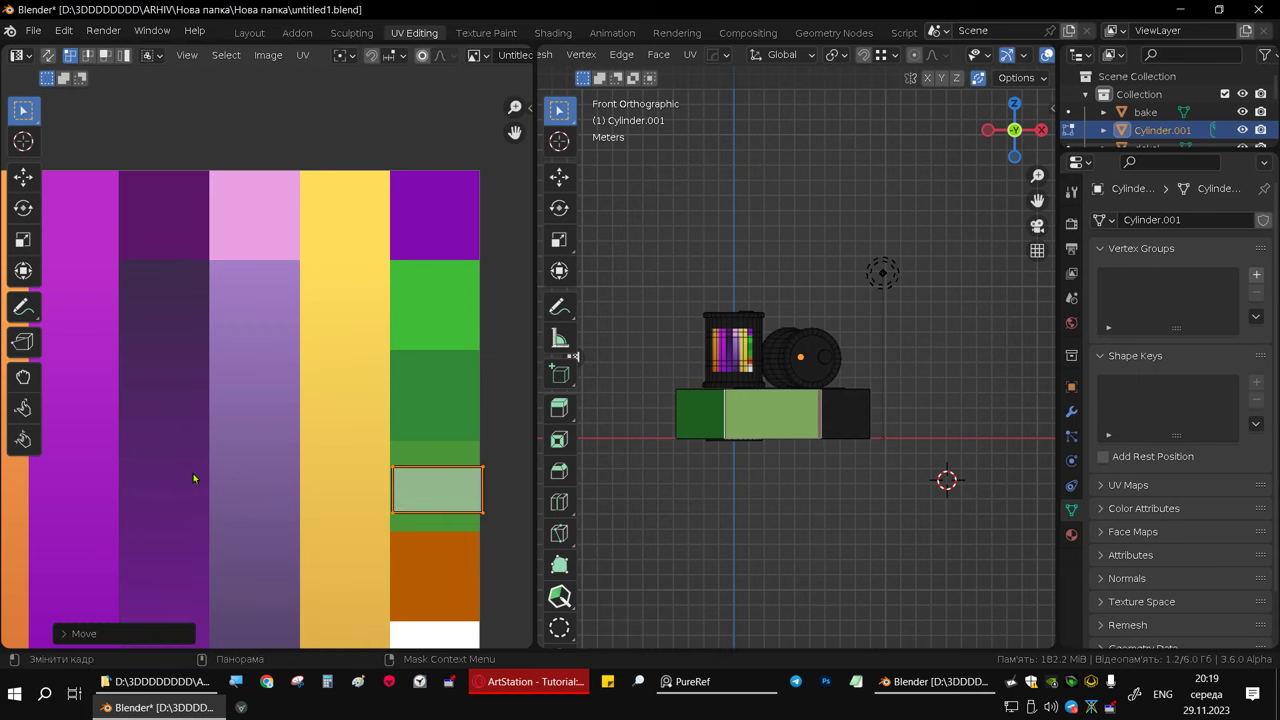
key(s)
click(393, 518)
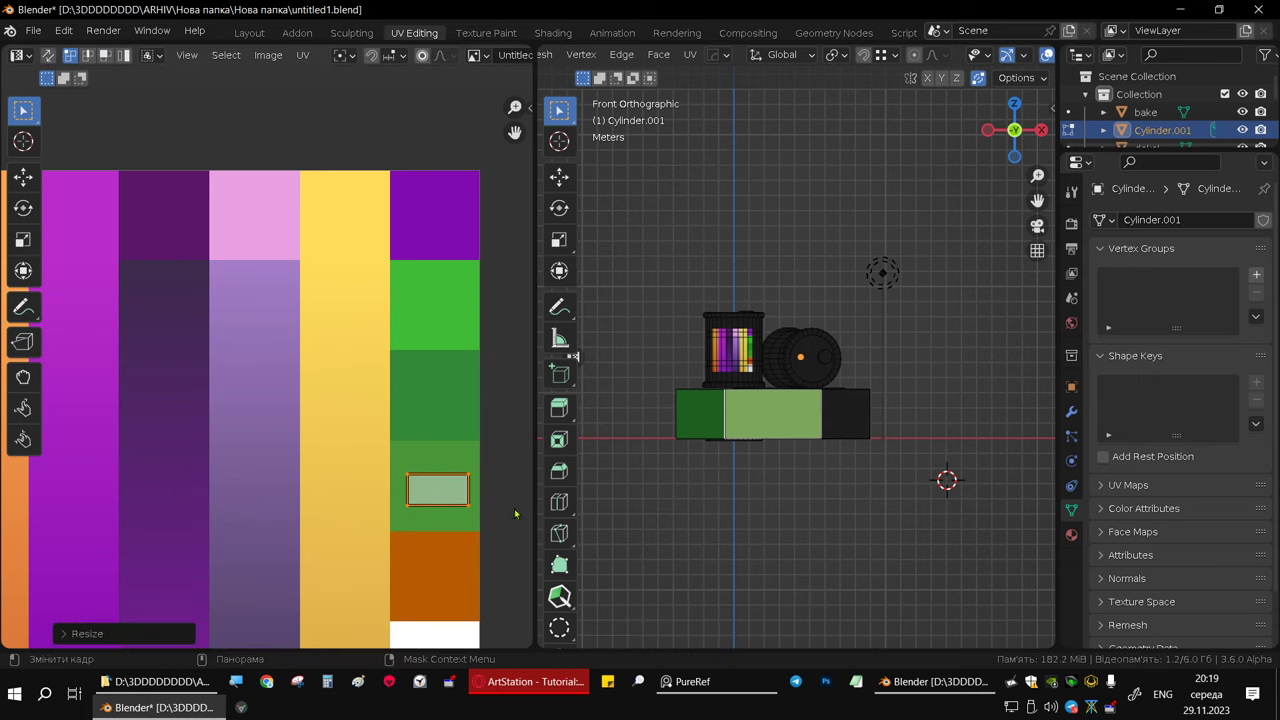
mouse_move(650, 420)
middle_down()
mouse_move(897, 420)
mouse_move(730, 405)
mouse_move(771, 471)
mouse_move(838, 425)
middle_up()
scroll(771, 471, up, 3)
scroll(735, 438, down, 5)
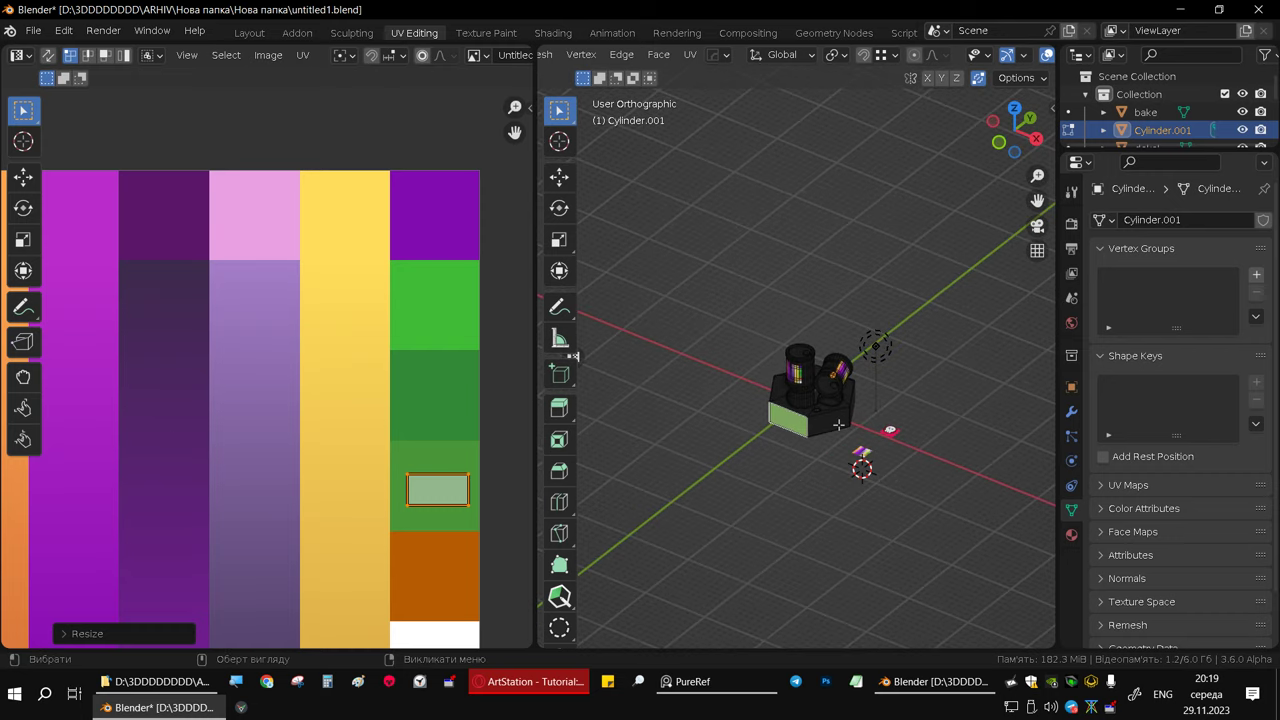
- Select the base's top surface, project it from above, and shrink it onto the bright green strip
scroll(838, 425, up, 5)
scroll(839, 425, up, 4)
click(828, 525)
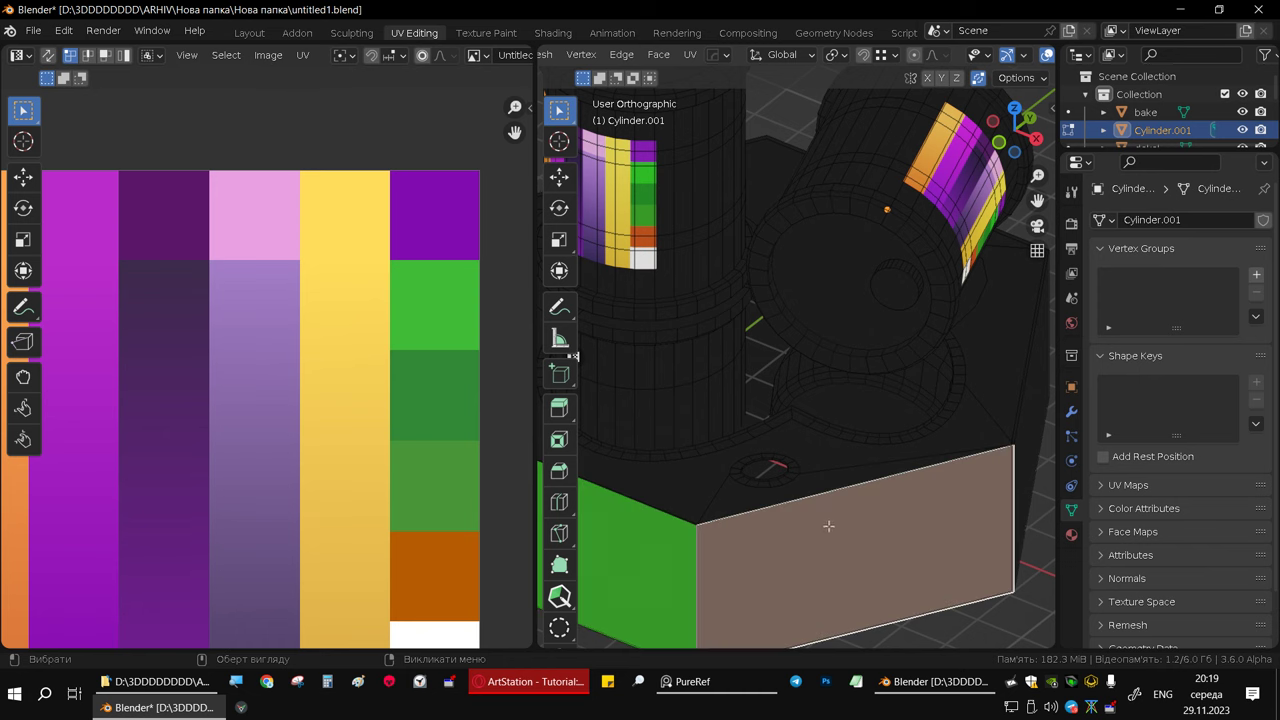
middle_drag(1006, 441, 752, 413)
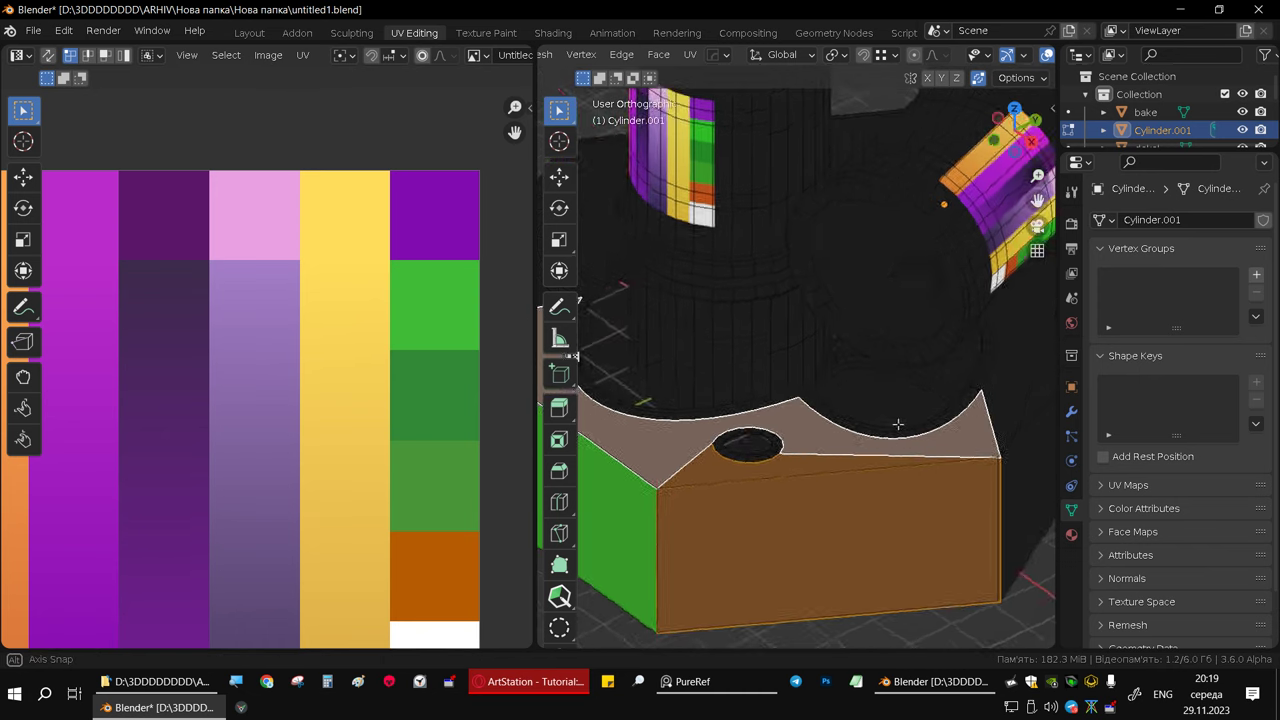
middle_drag(795, 462, 852, 409)
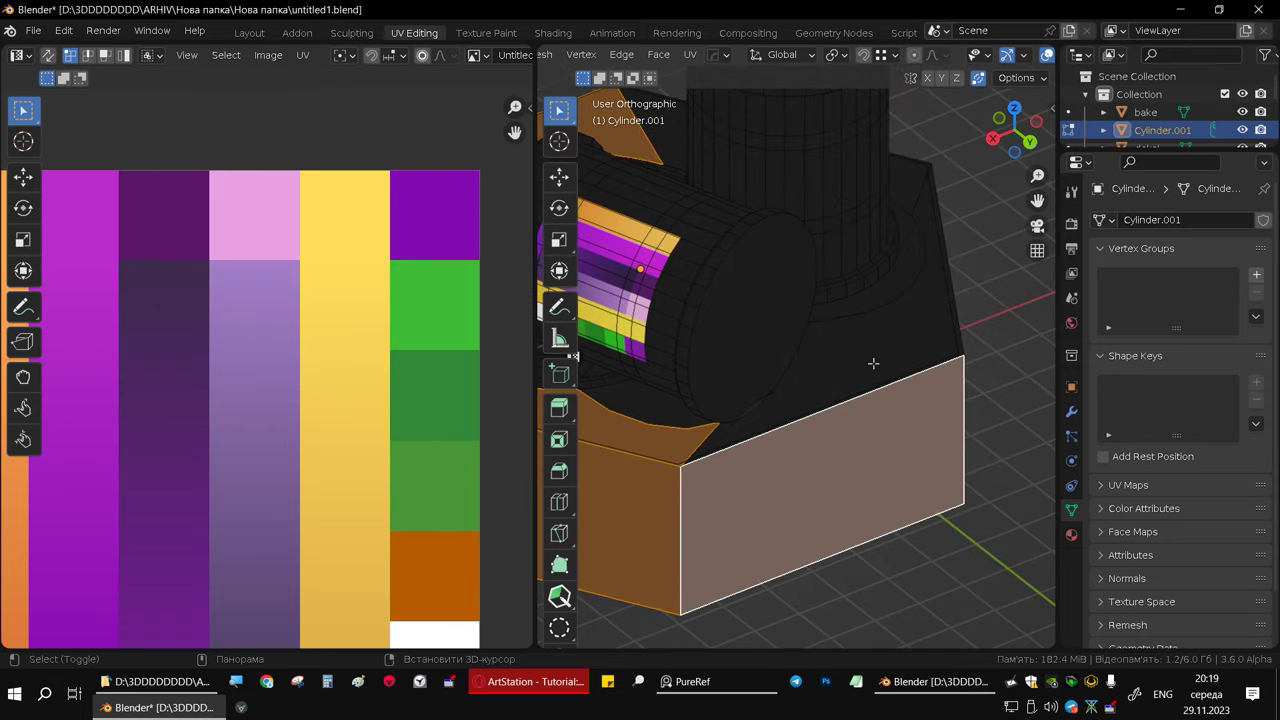
mouse_move(888, 373)
middle_down()
mouse_move(846, 473)
mouse_move(720, 446)
mouse_move(814, 466)
mouse_move(814, 491)
mouse_move(931, 499)
mouse_move(745, 437)
mouse_move(810, 450)
mouse_move(838, 433)
mouse_move(905, 303)
mouse_move(831, 428)
mouse_move(855, 406)
middle_up()
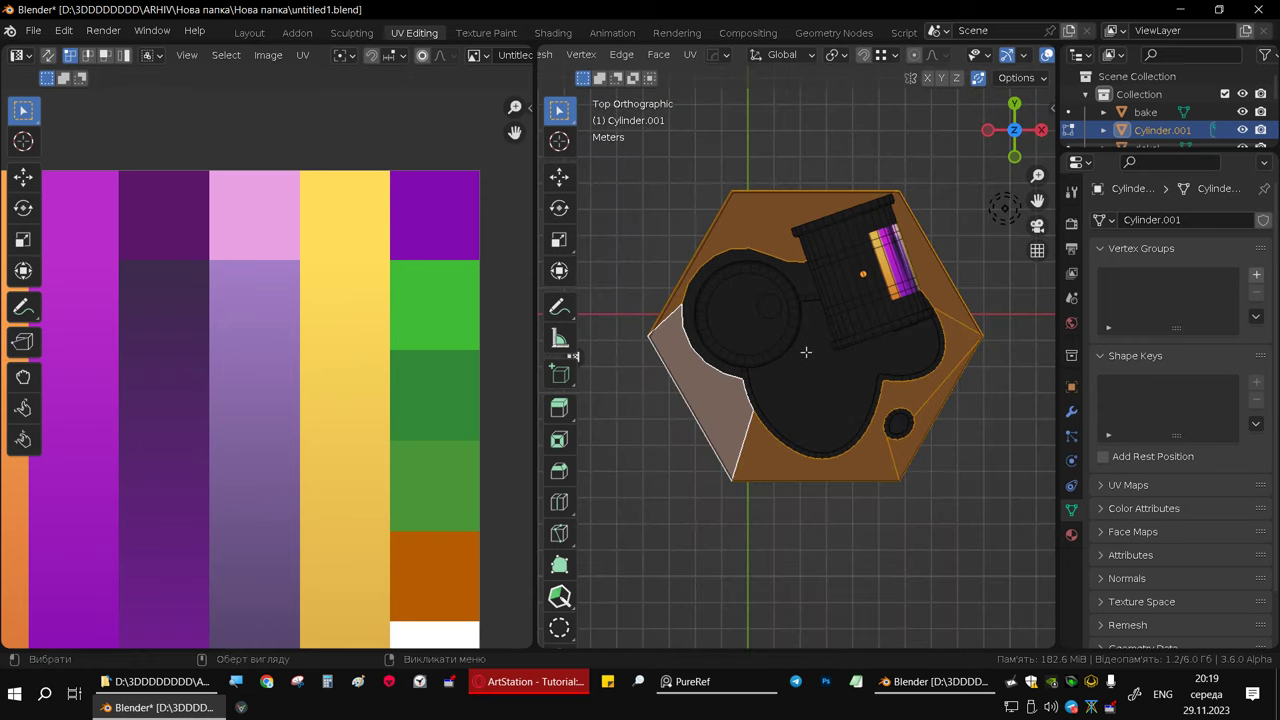
key(u)
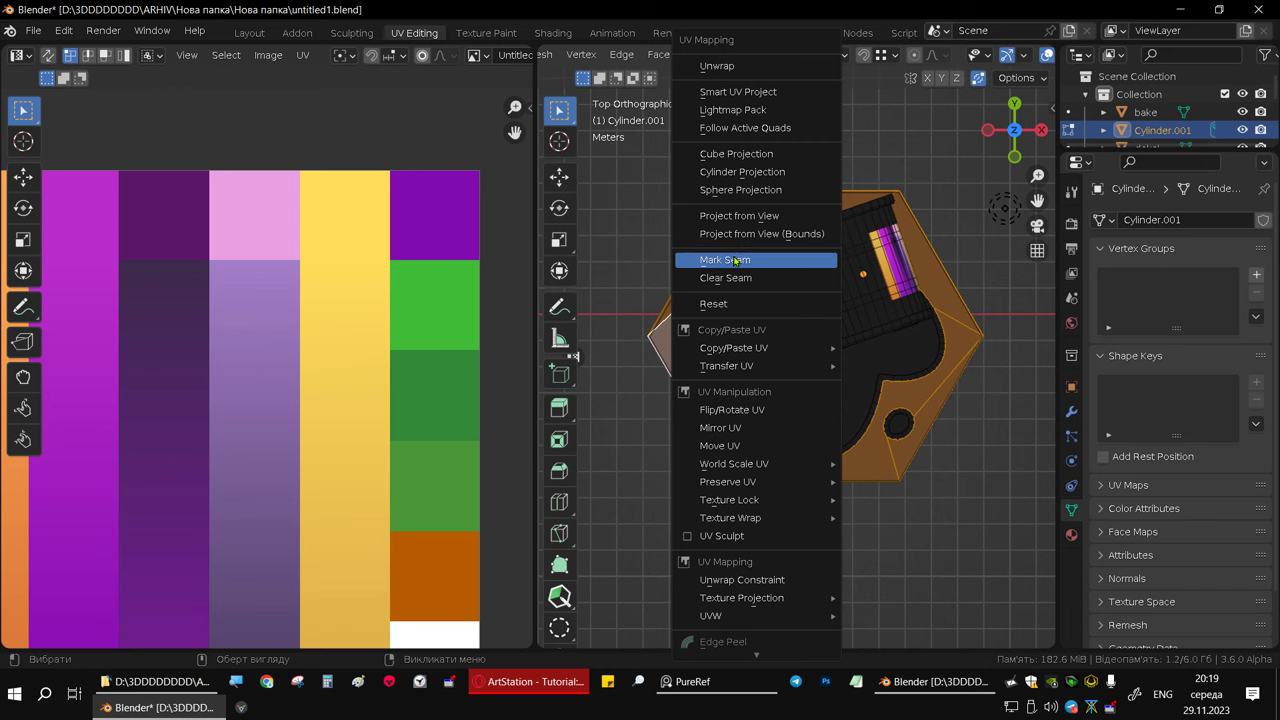
click(750, 217)
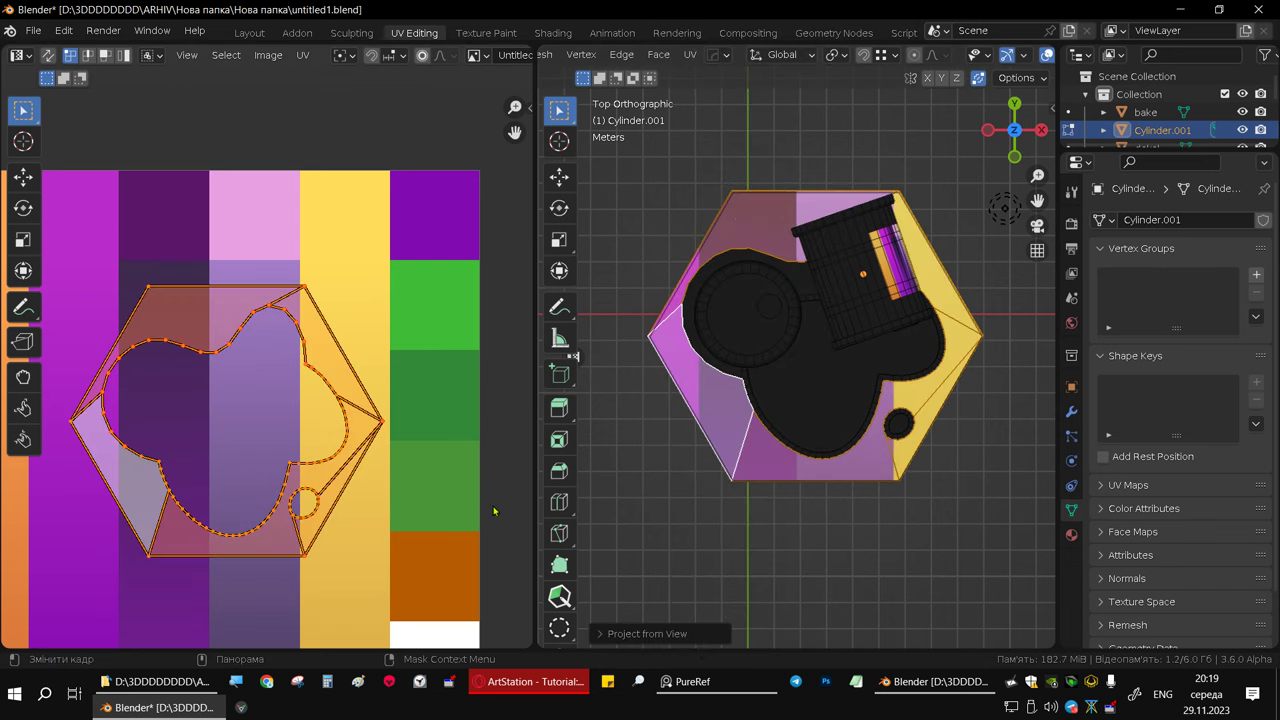
key(s)
click(250, 432)
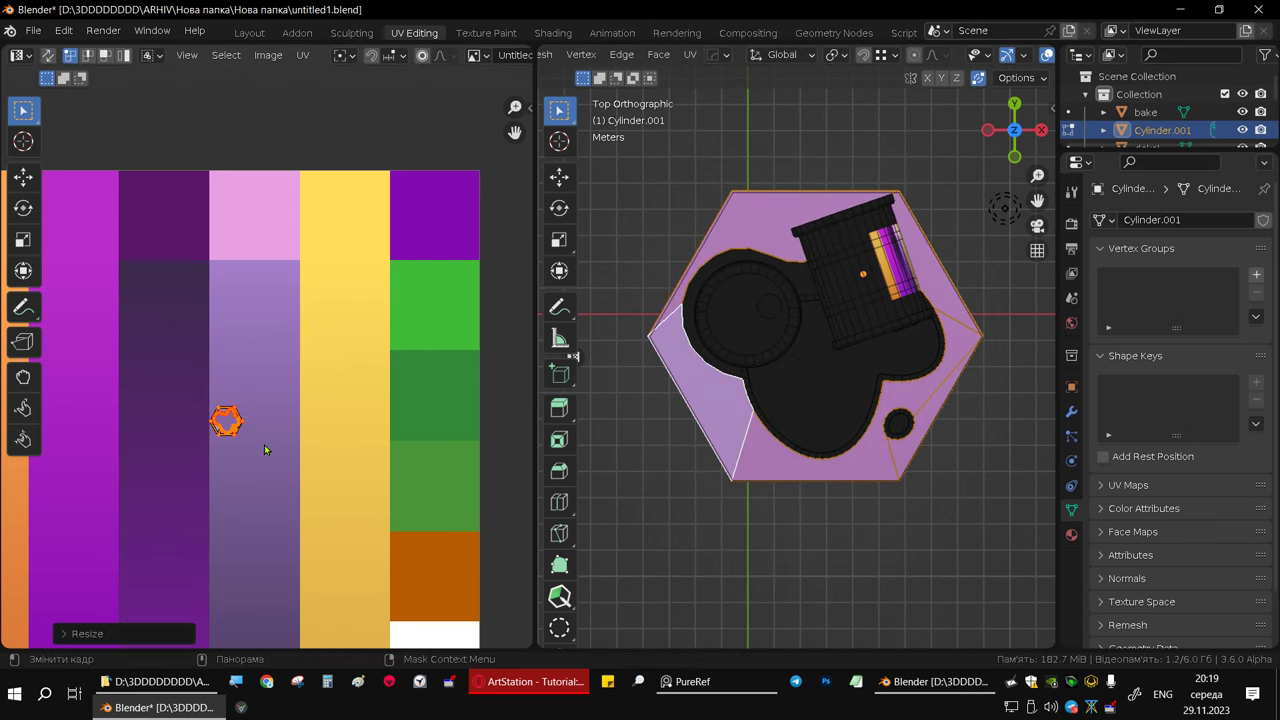
key(g)
click(493, 338)
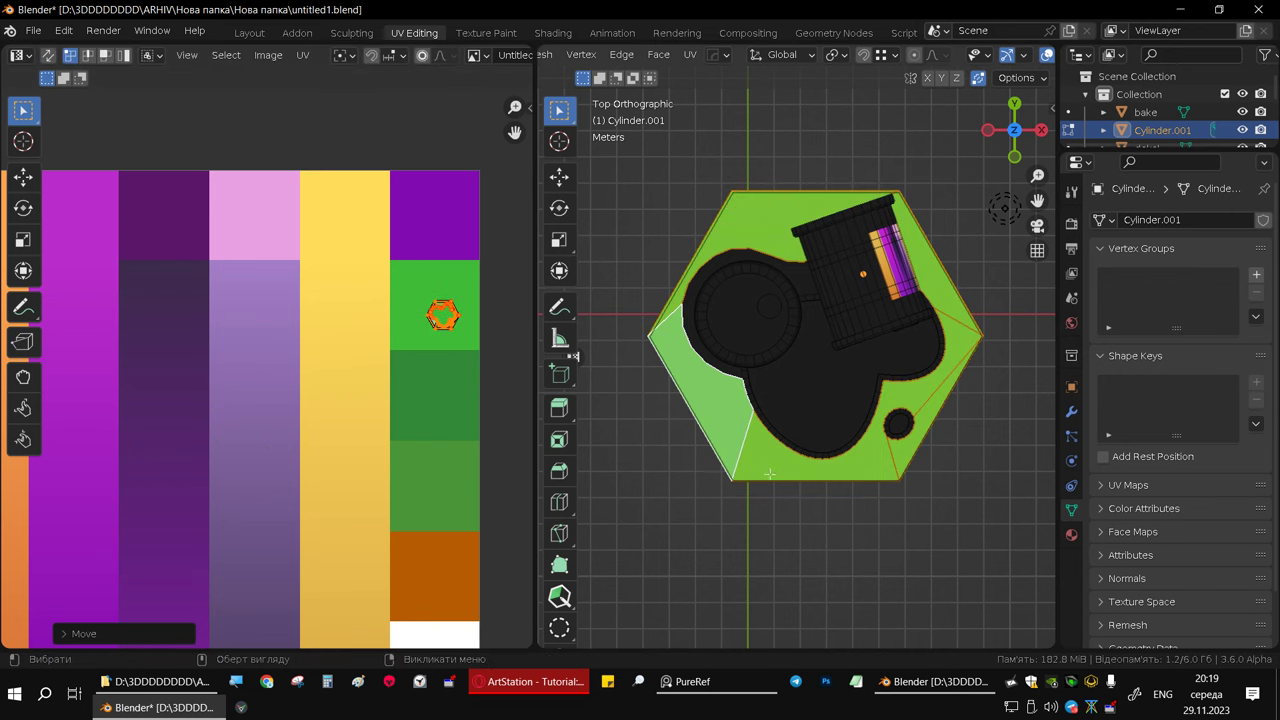
- Orbit and zoom round to a top-down view of the green base
mouse_move(760, 420)
middle_down()
mouse_move(810, 422)
mouse_move(857, 286)
middle_up()
scroll(693, 333, up, 5)
scroll(693, 333, down, 2)
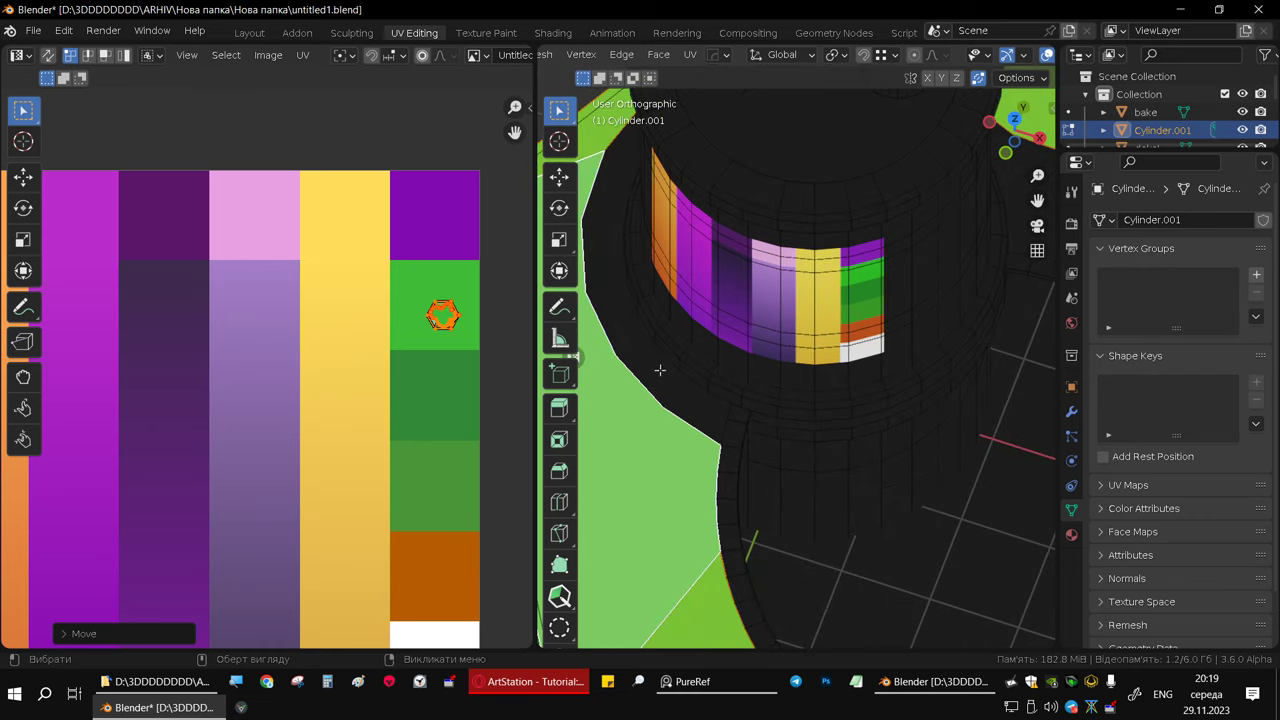
scroll(660, 370, down, 2)
scroll(660, 370, down, 3)
mouse_move(690, 366)
middle_down()
mouse_move(886, 299)
mouse_move(903, 420)
mouse_move(929, 470)
middle_up()
scroll(880, 430, down, 3)
mouse_move(818, 472)
middle_down()
mouse_move(820, 527)
mouse_move(836, 532)
middle_up()
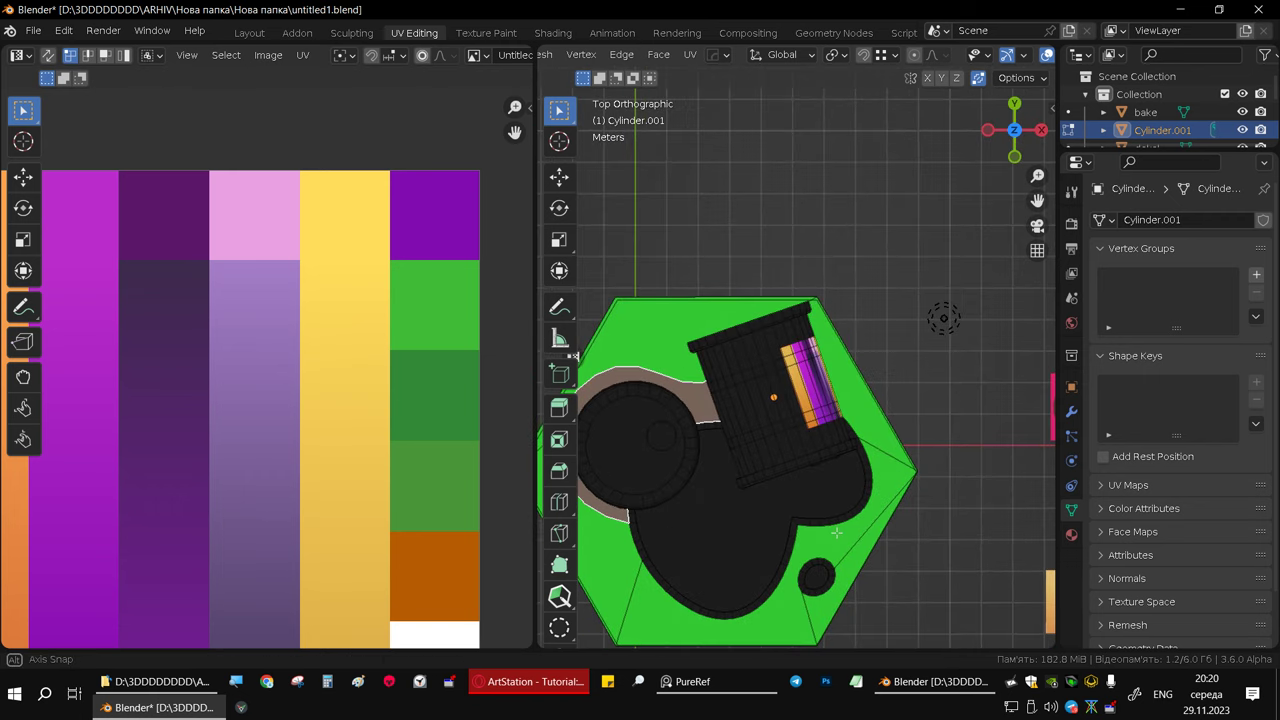
- Project the ledge faces from view, then shrink and move their island onto a green strip
shift+middle_drag(710, 482, 712, 466)
key(u)
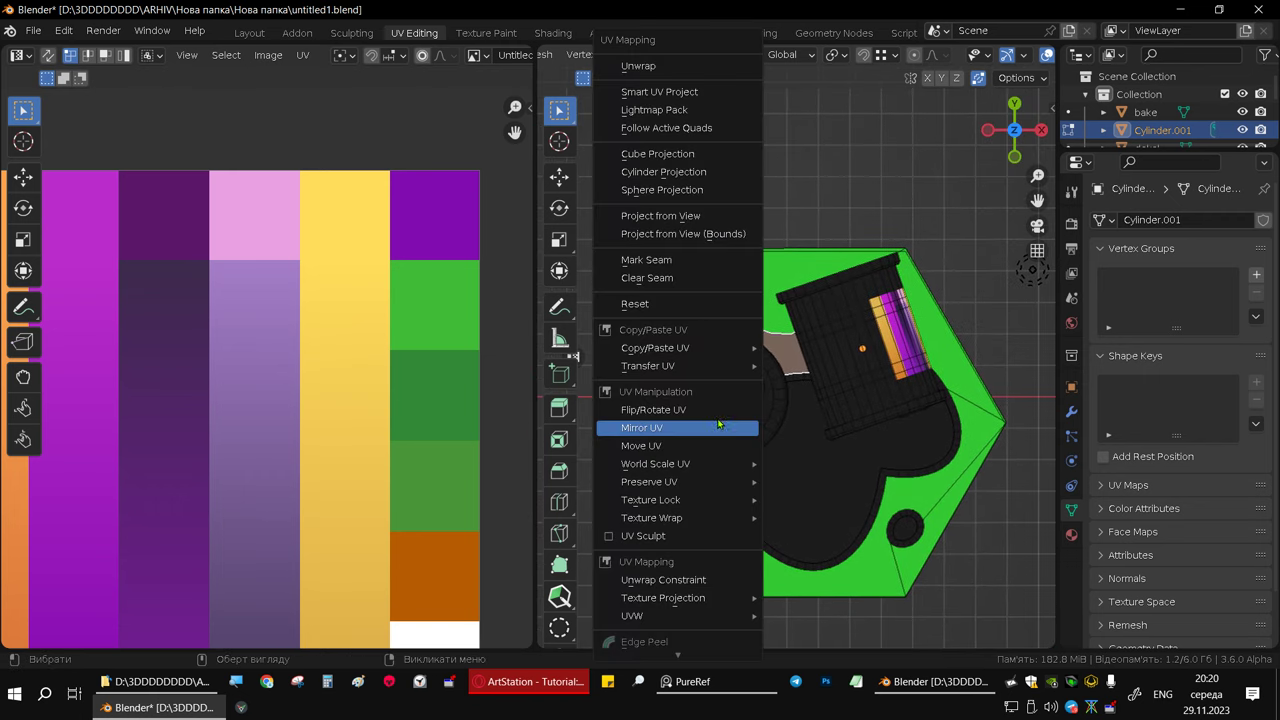
click(656, 222)
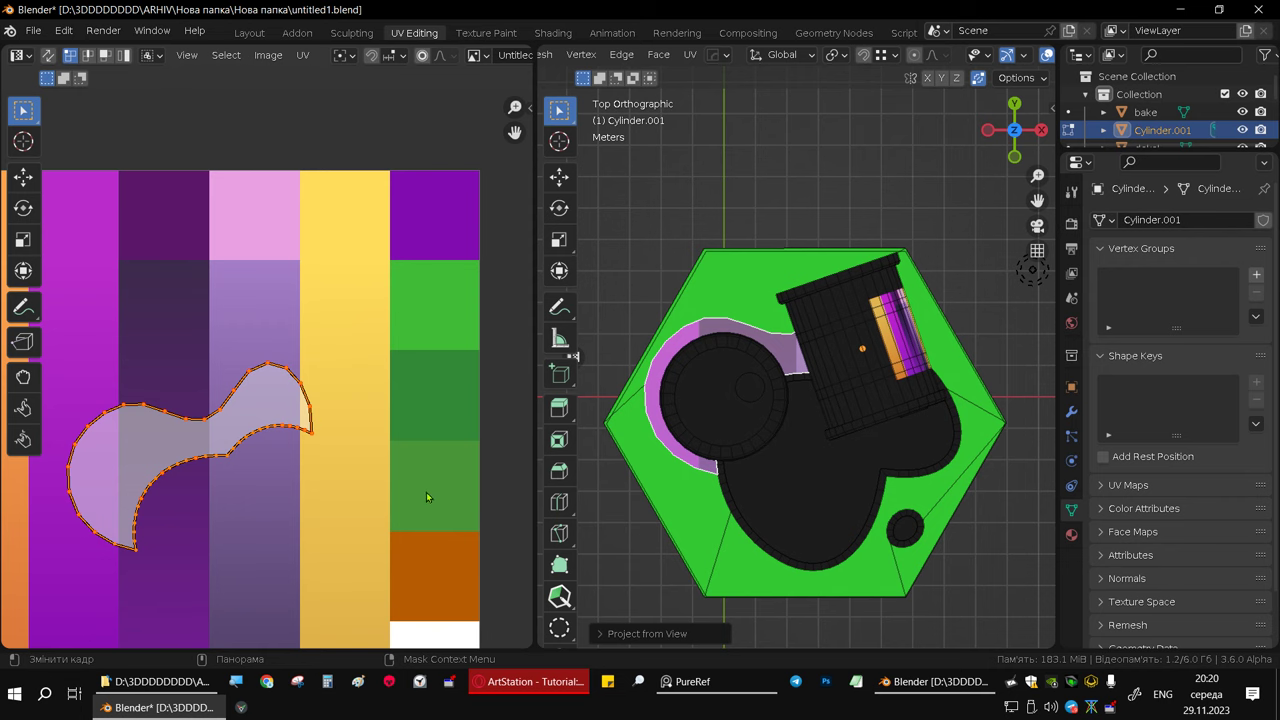
key(s)
click(196, 495)
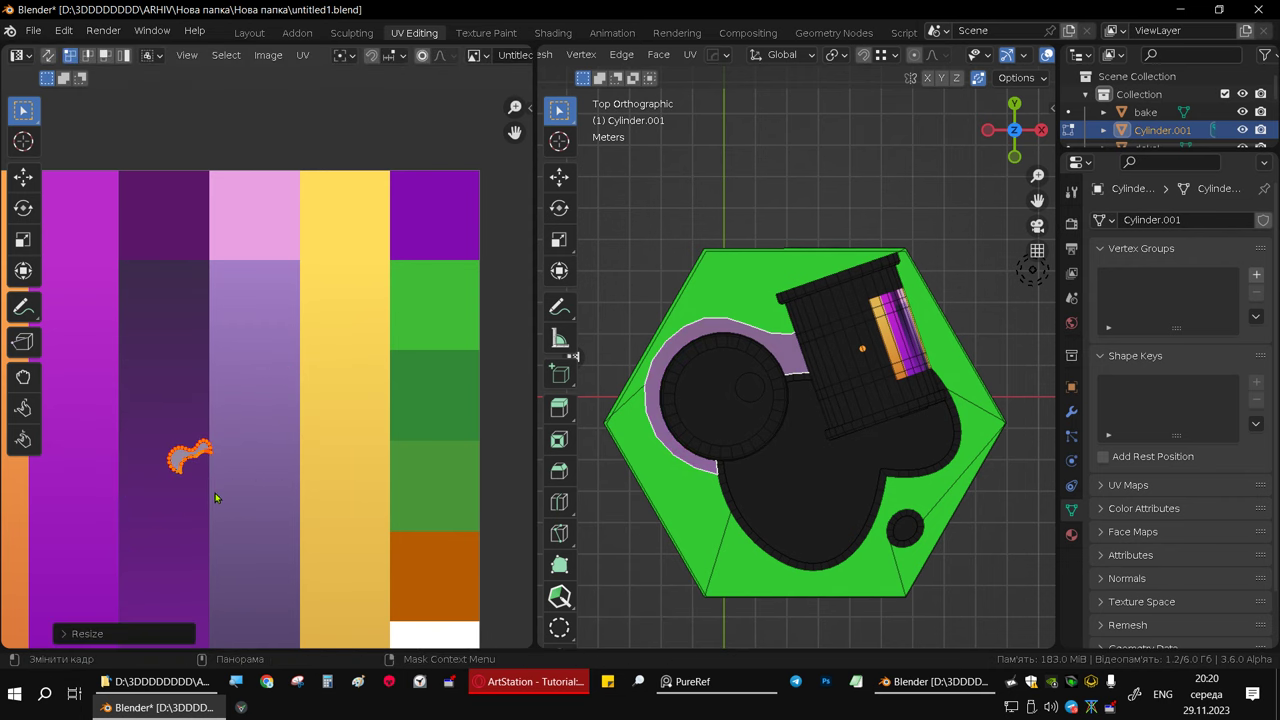
key(g)
click(459, 430)
- Orbit and zoom around the model and atlas to check the ledge's new green colour
mouse_move(780, 540)
middle_down()
mouse_move(801, 458)
mouse_move(761, 412)
middle_up()
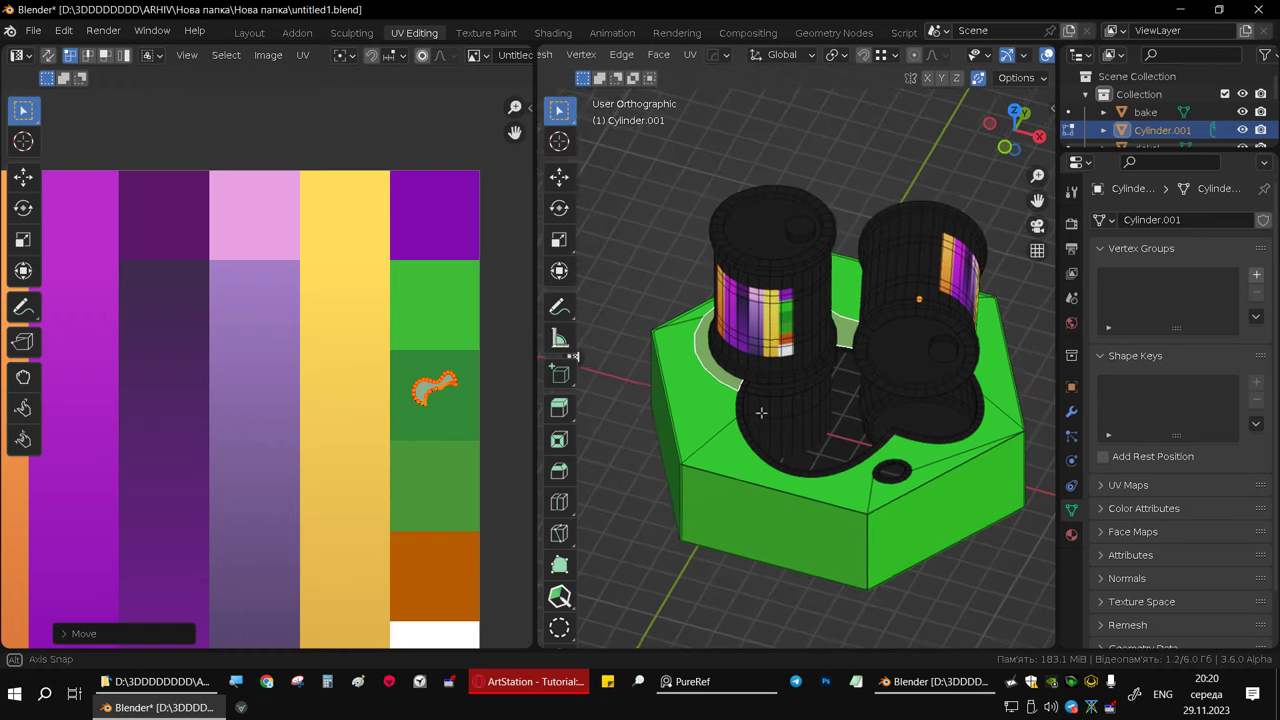
scroll(222, 412, down, 5)
middle_drag(229, 434, 286, 409)
scroll(325, 405, down, 1)
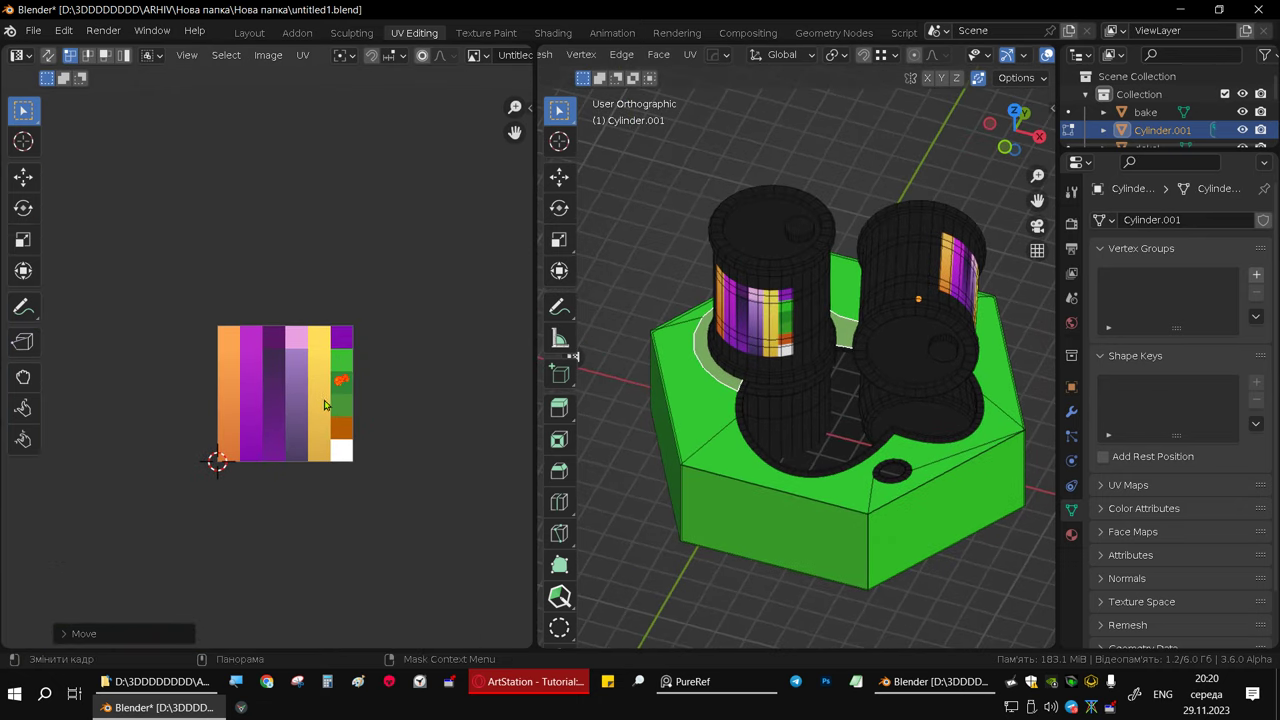
scroll(325, 405, down, 4)
scroll(325, 405, up, 4)
scroll(330, 402, up, 2)
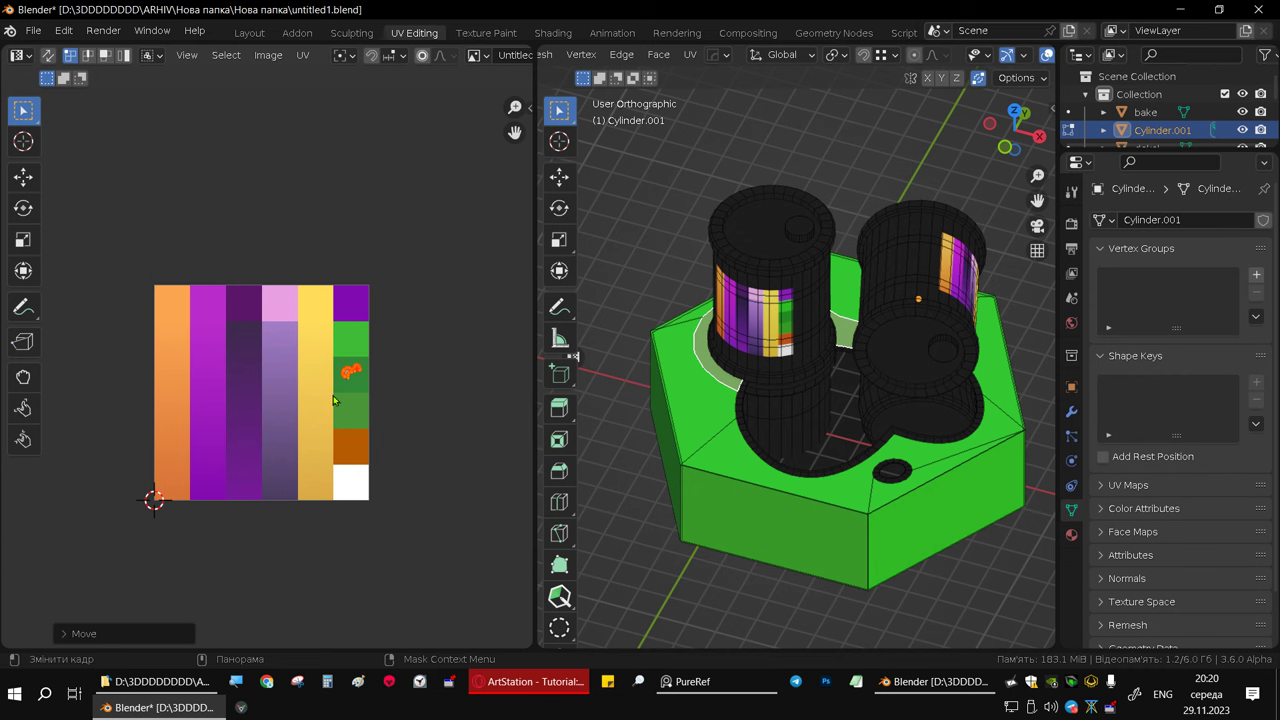
scroll(334, 400, up, 1)
mouse_move(740, 370)
middle_down()
mouse_move(816, 378)
mouse_move(808, 400)
middle_up()
scroll(837, 304, up, 1)
scroll(825, 330, up, 1)
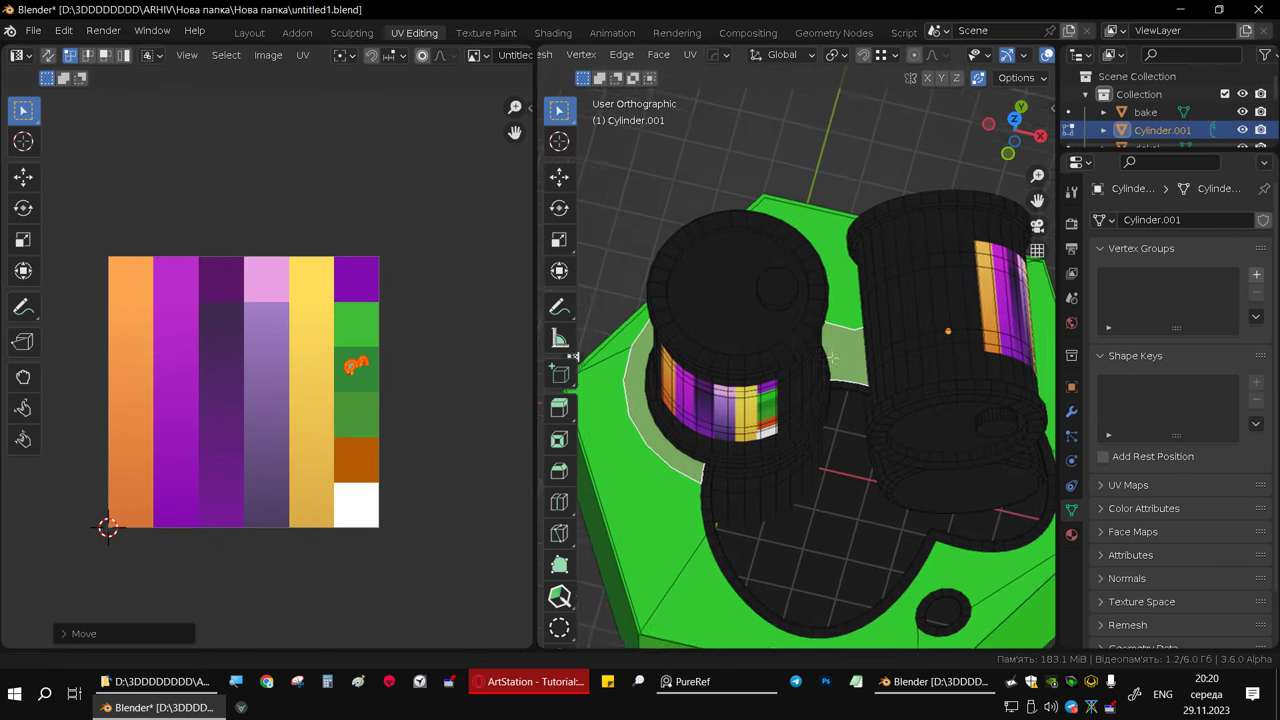
scroll(815, 357, up, 1)
- Reselect just the left barrel's top rim face loop together with the lid knob
key(alt+a)
key(c)
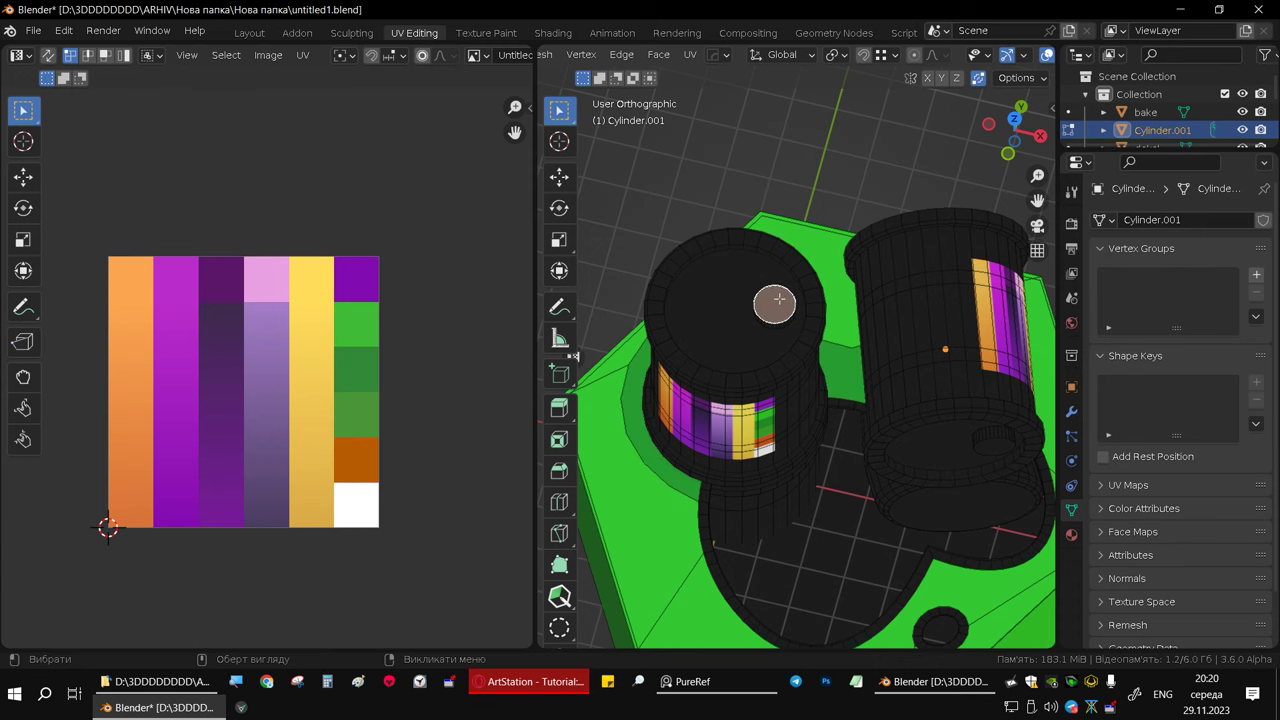
mouse_move(785, 309)
middle_down()
mouse_move(805, 251)
mouse_move(797, 340)
middle_up()
scroll(797, 397, up, 5)
scroll(788, 355, down, 2)
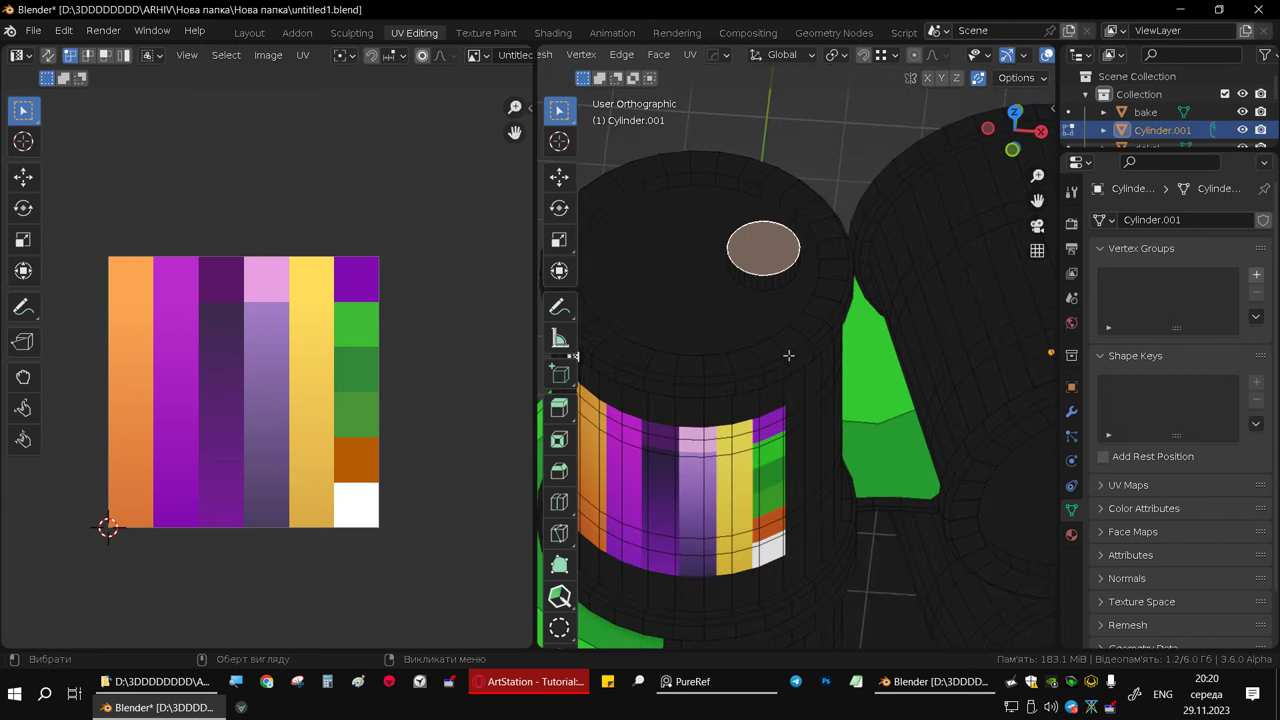
alt+shift+click(786, 344)
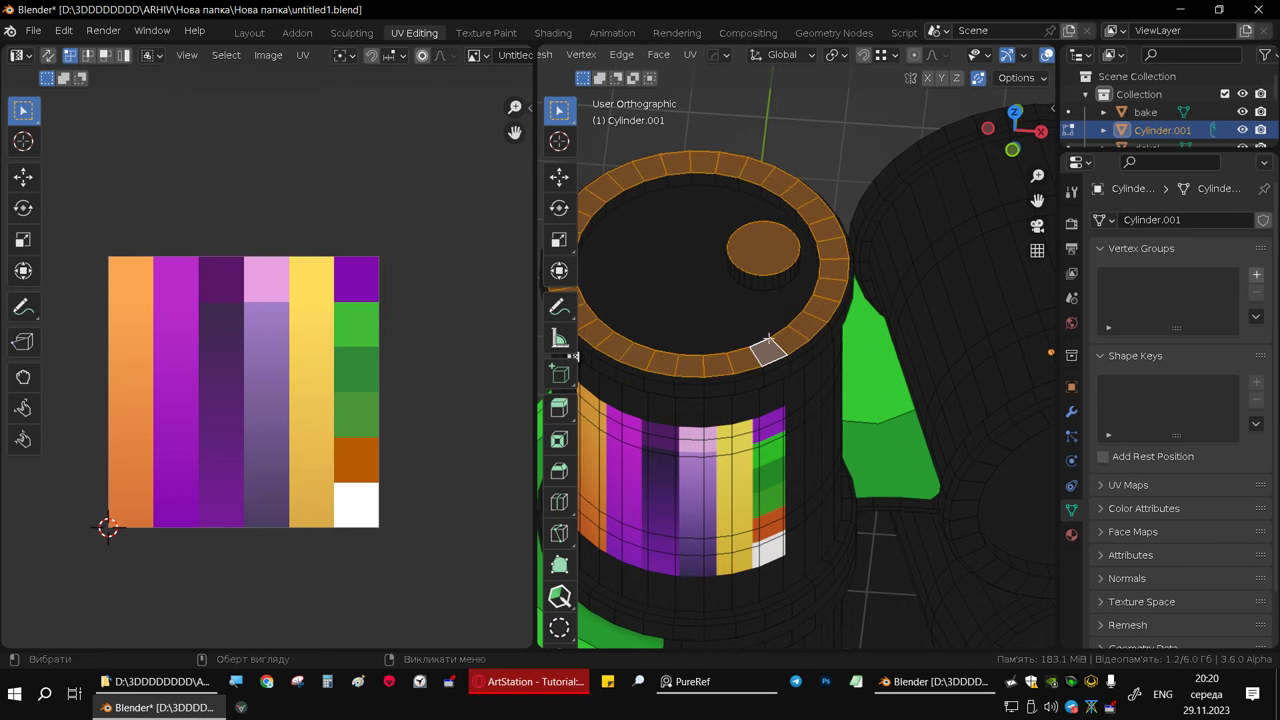
mouse_move(768, 340)
middle_down()
mouse_move(727, 262)
mouse_move(804, 420)
middle_up()
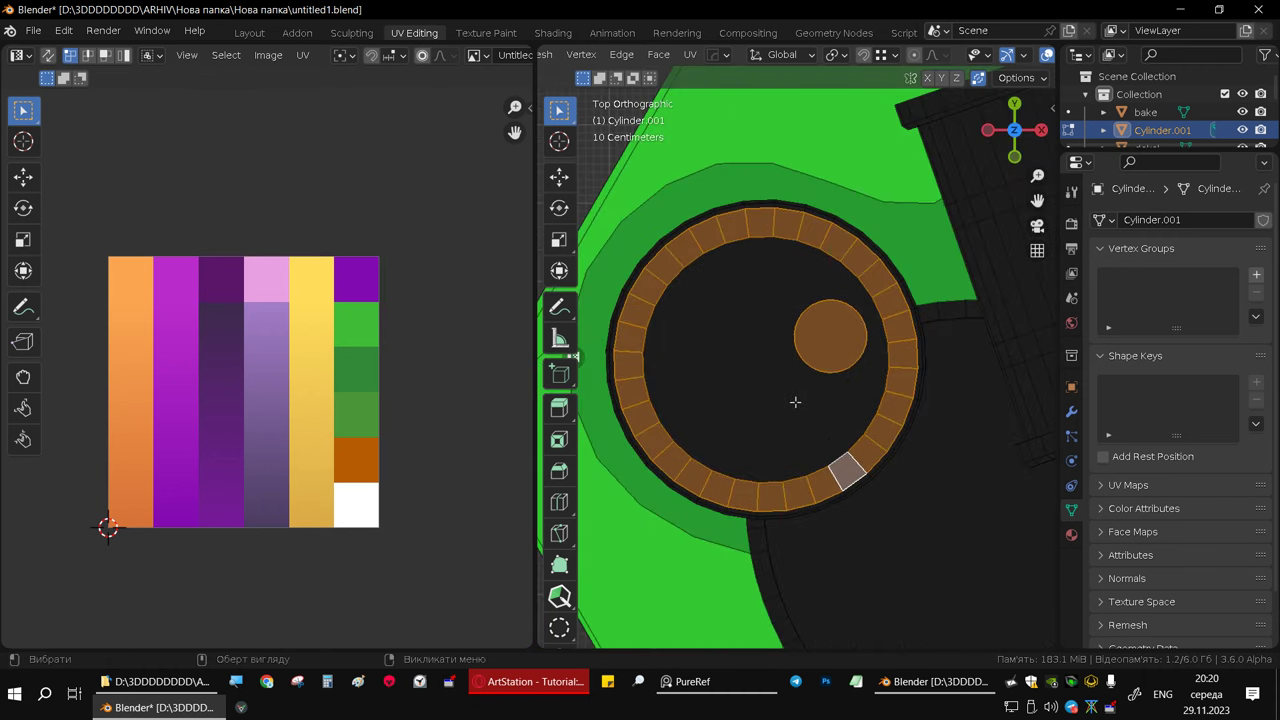
- Project the rim and knob from the top view and shrink their island onto the yellow strip
key(u)
click(727, 223)
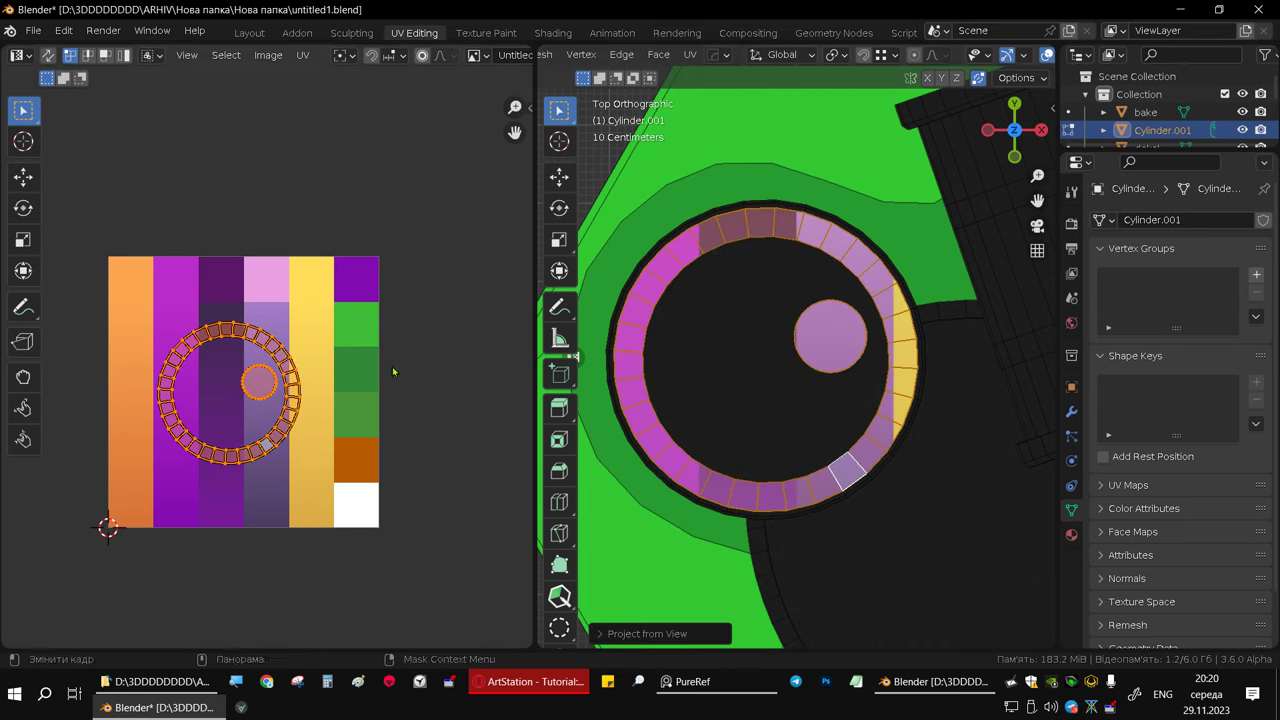
key(s)
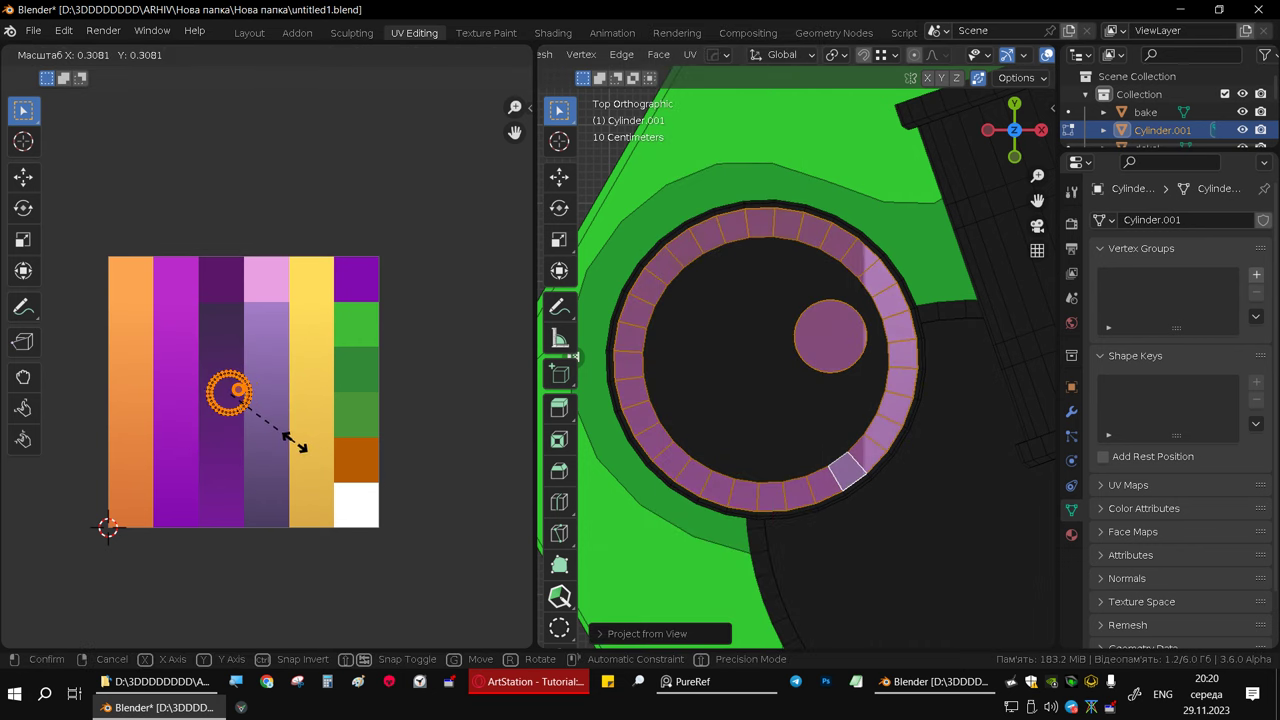
click(276, 436)
key(g)
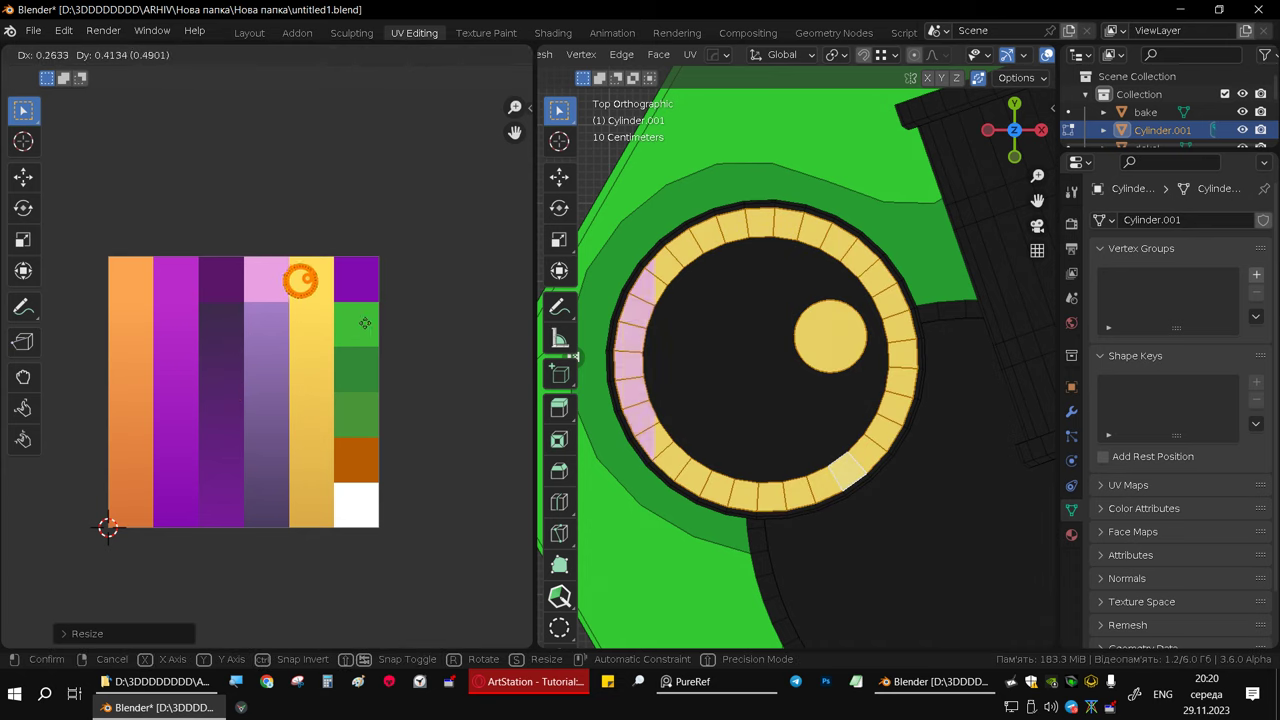
click(380, 330)
scroll(764, 418, down, 5)
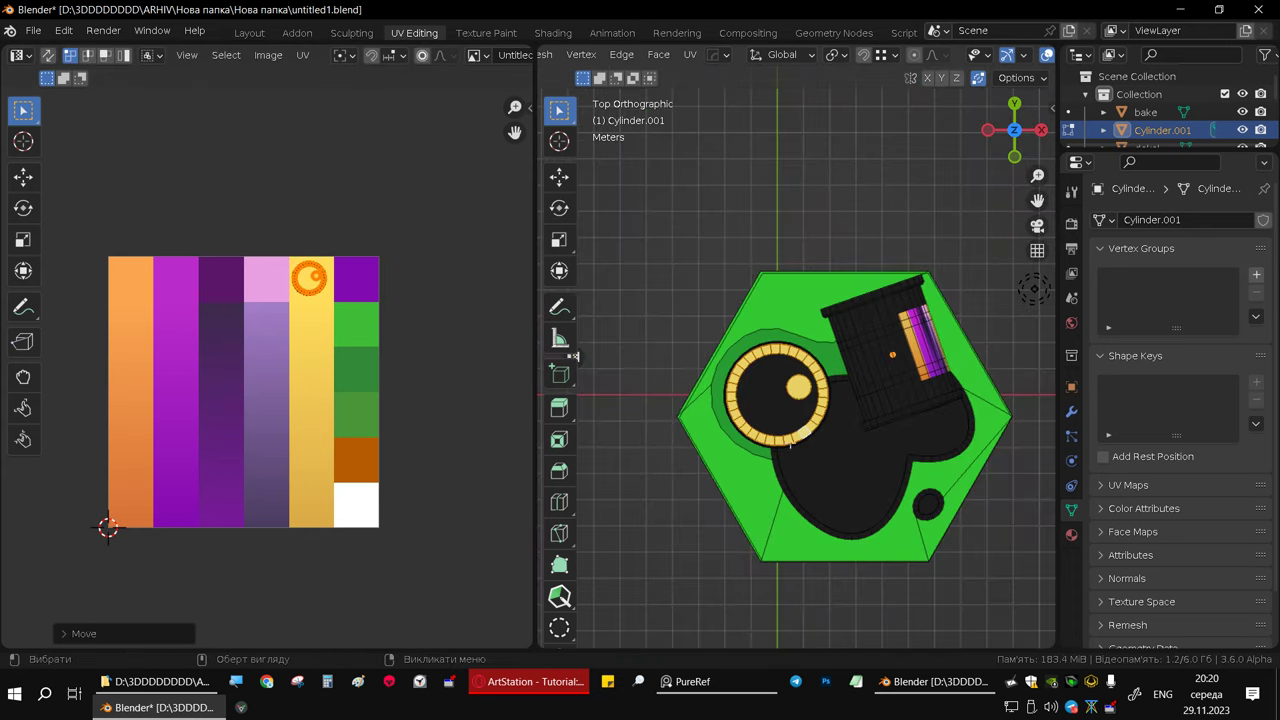
mouse_move(764, 418)
middle_down()
mouse_move(800, 340)
mouse_move(766, 369)
mouse_move(793, 430)
middle_up()
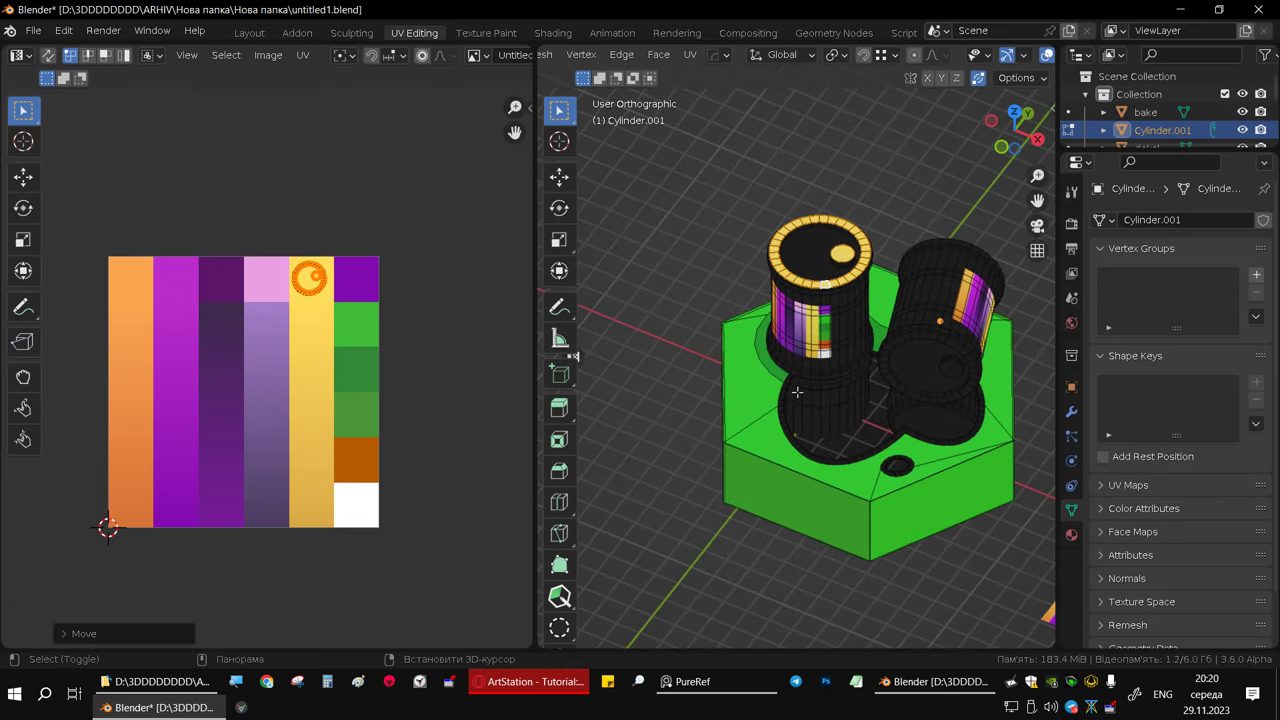
mouse_move(804, 363)
middle_down()
mouse_move(846, 416)
mouse_move(787, 454)
mouse_move(794, 513)
mouse_move(762, 461)
mouse_move(771, 510)
middle_up()
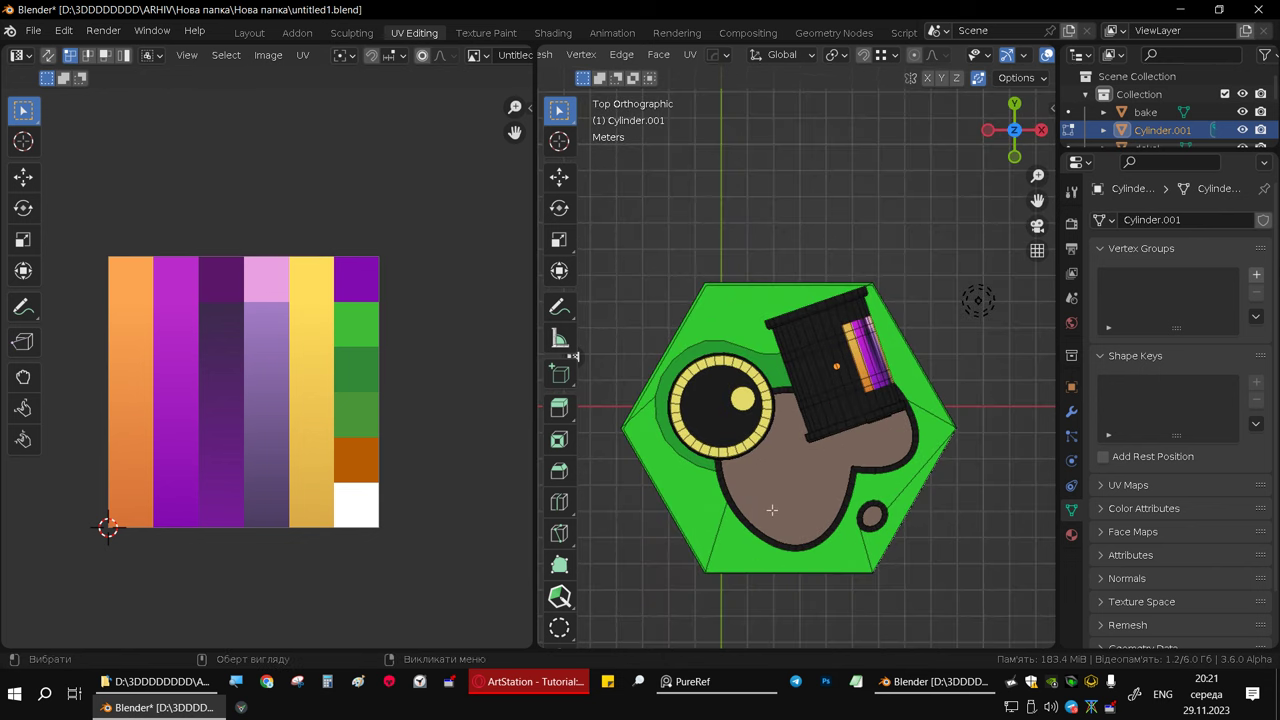
- Project the floor faces from the top, shrink the hexagon island and drop it on the purple cell
key(u)
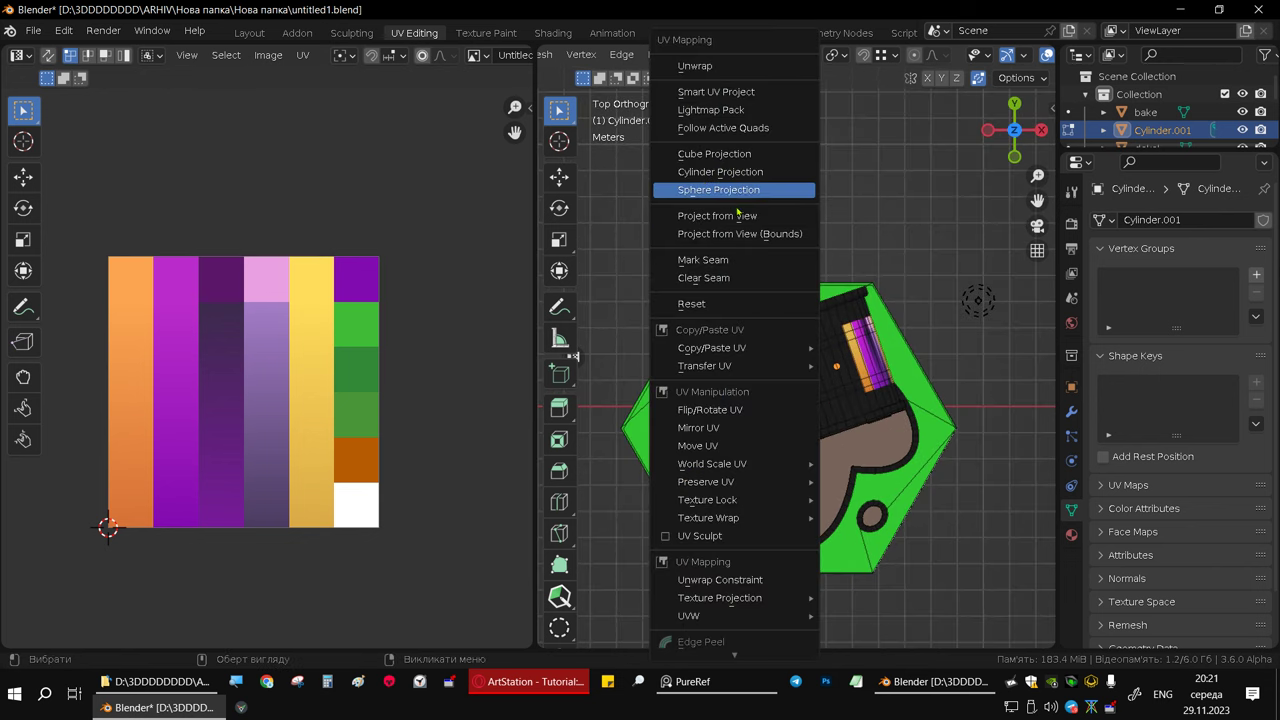
click(737, 216)
key(s)
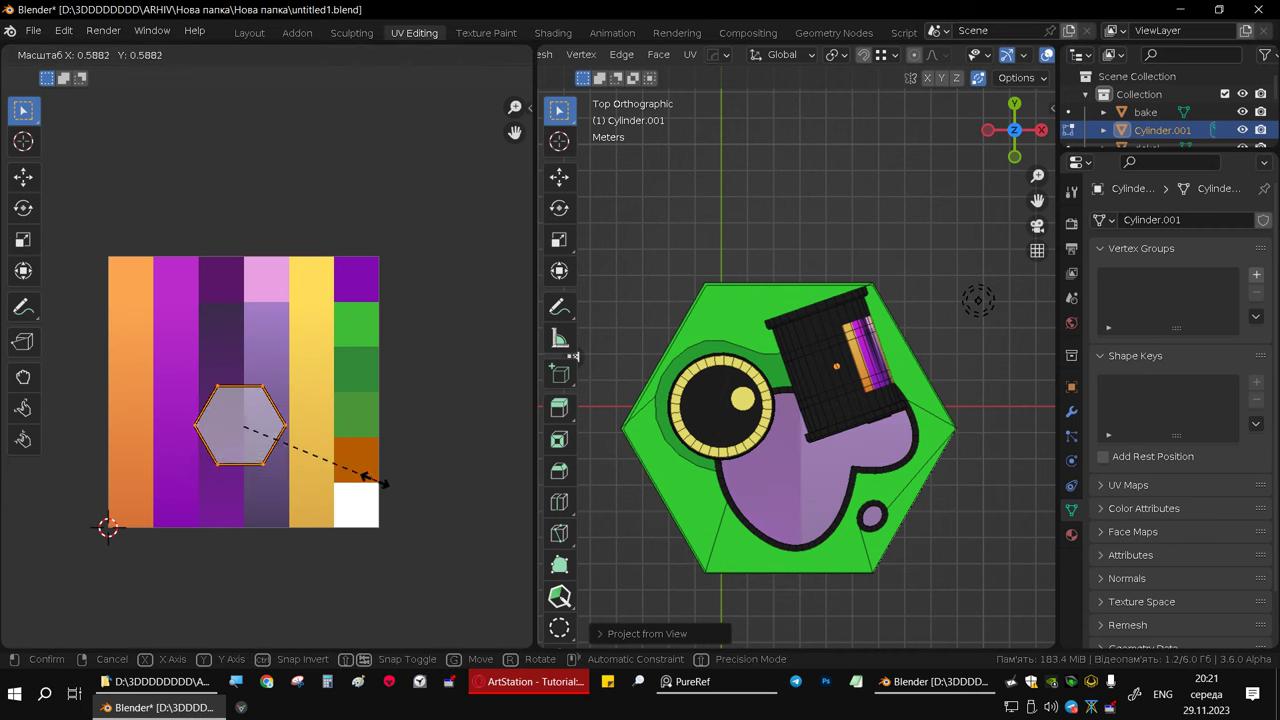
click(284, 457)
key(g)
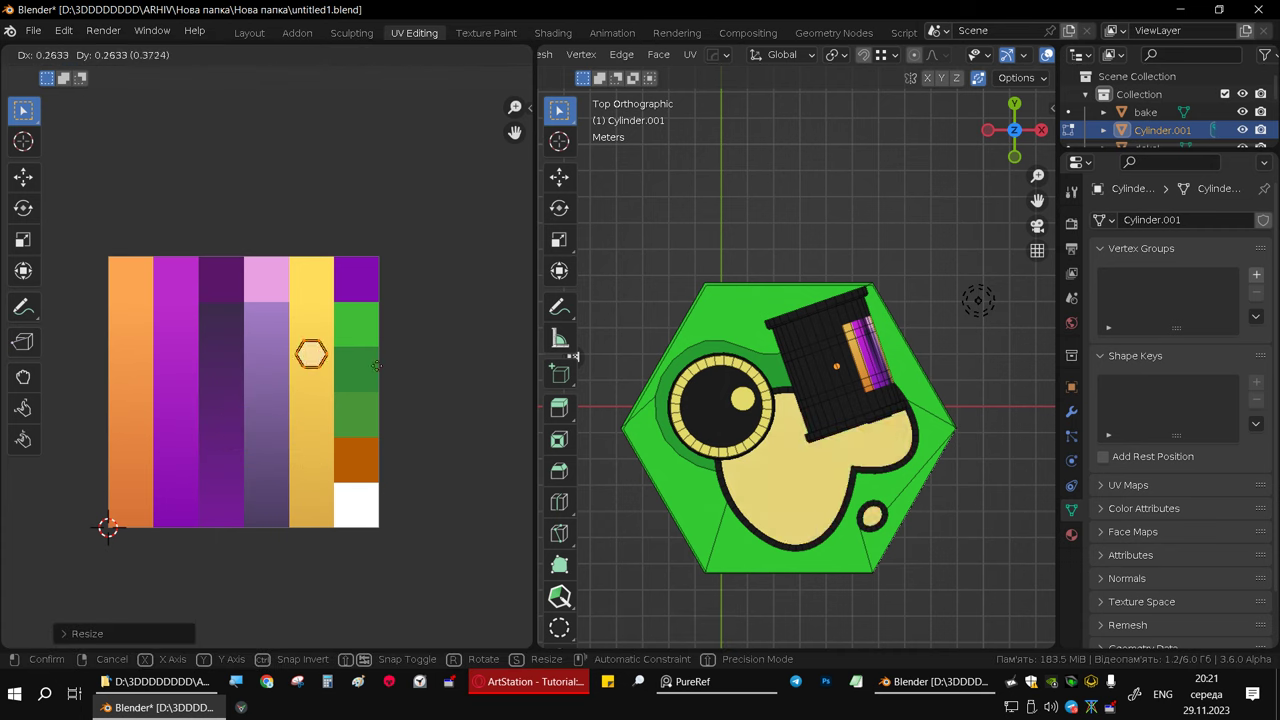
click(410, 301)
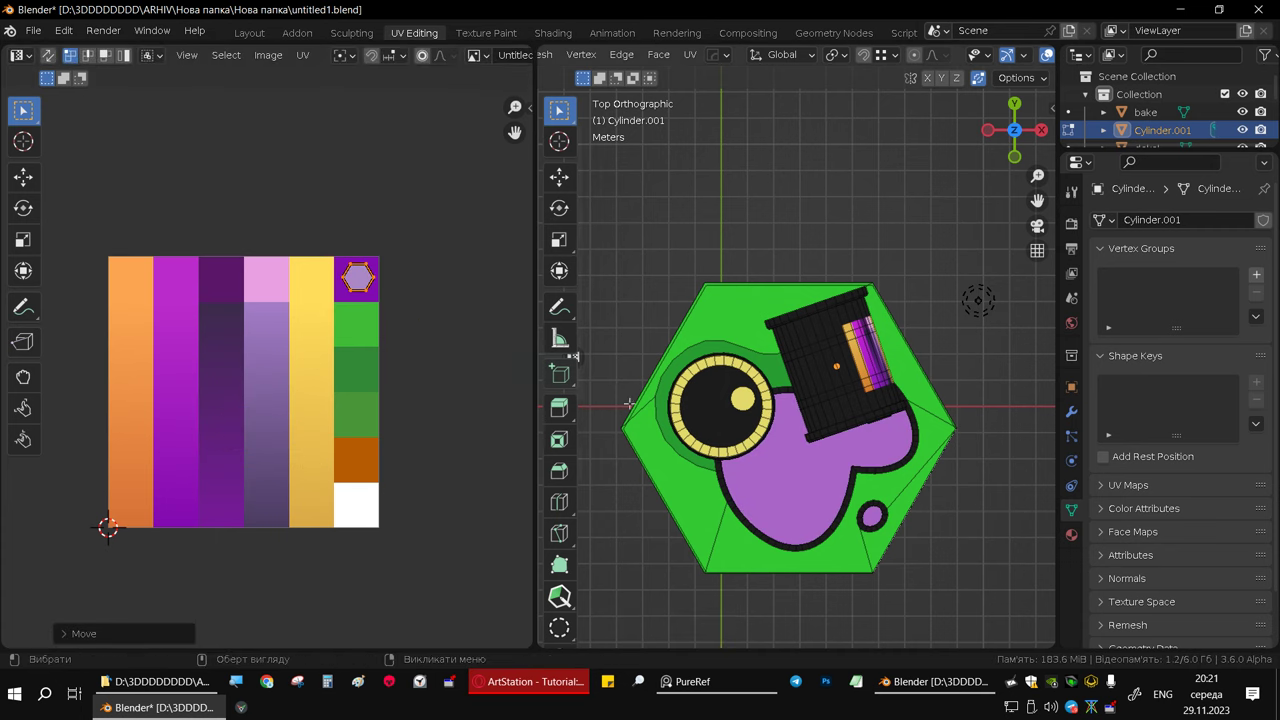
mouse_move(800, 420)
middle_down()
mouse_move(840, 436)
mouse_move(984, 311)
middle_up()
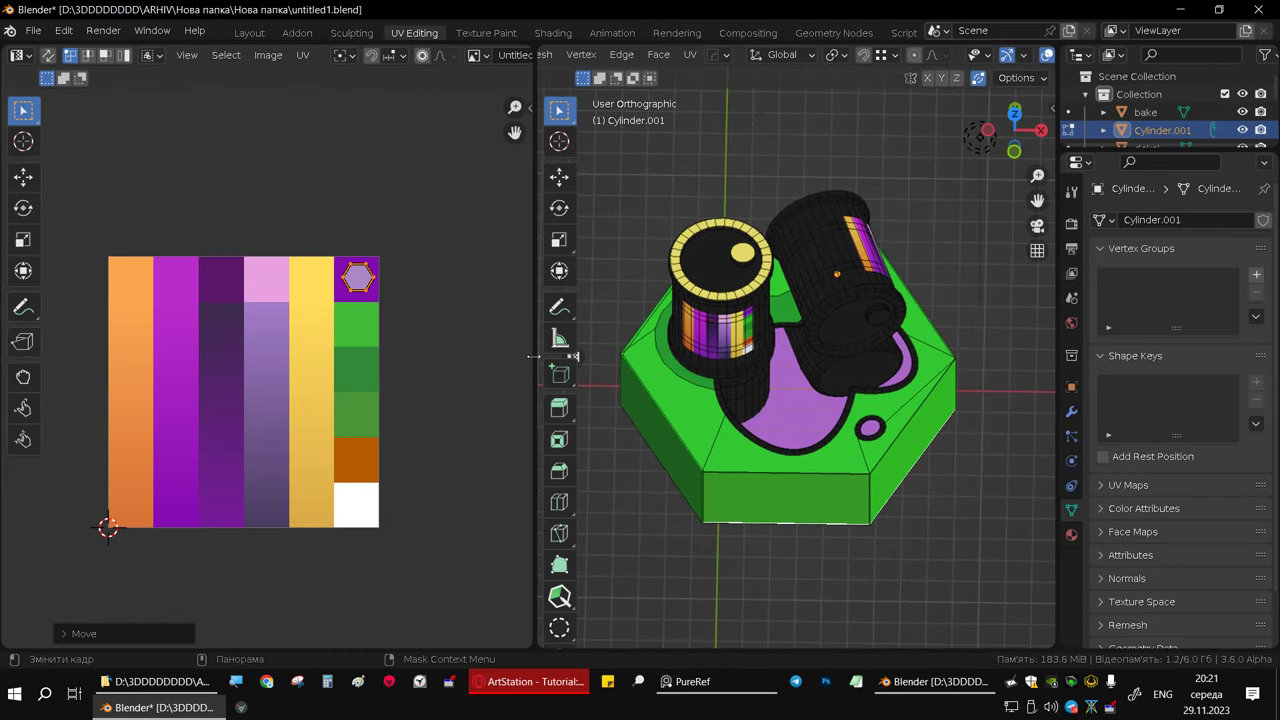
drag(522, 354, 484, 353)
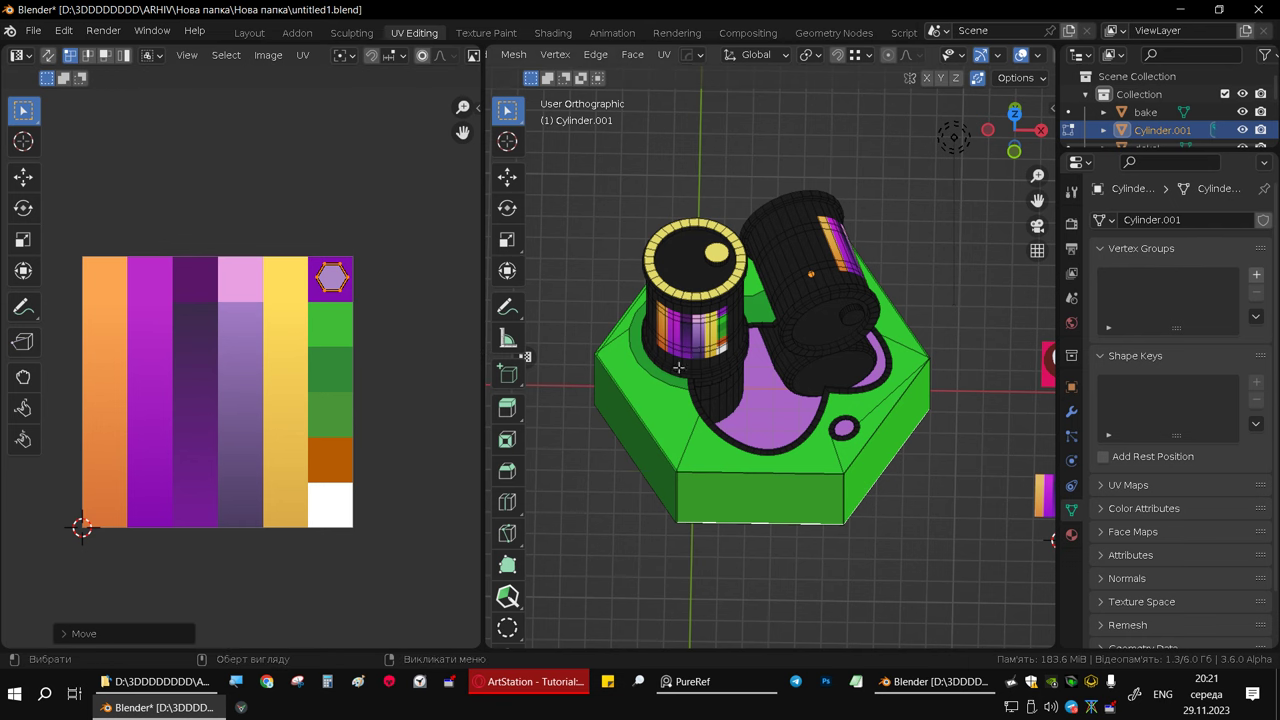
mouse_move(731, 374)
middle_down()
mouse_move(782, 308)
mouse_move(750, 210)
mouse_move(680, 326)
middle_up()
- Select three horizontal face loops along the barrel's side, then zoom out
scroll(680, 326, up, 4)
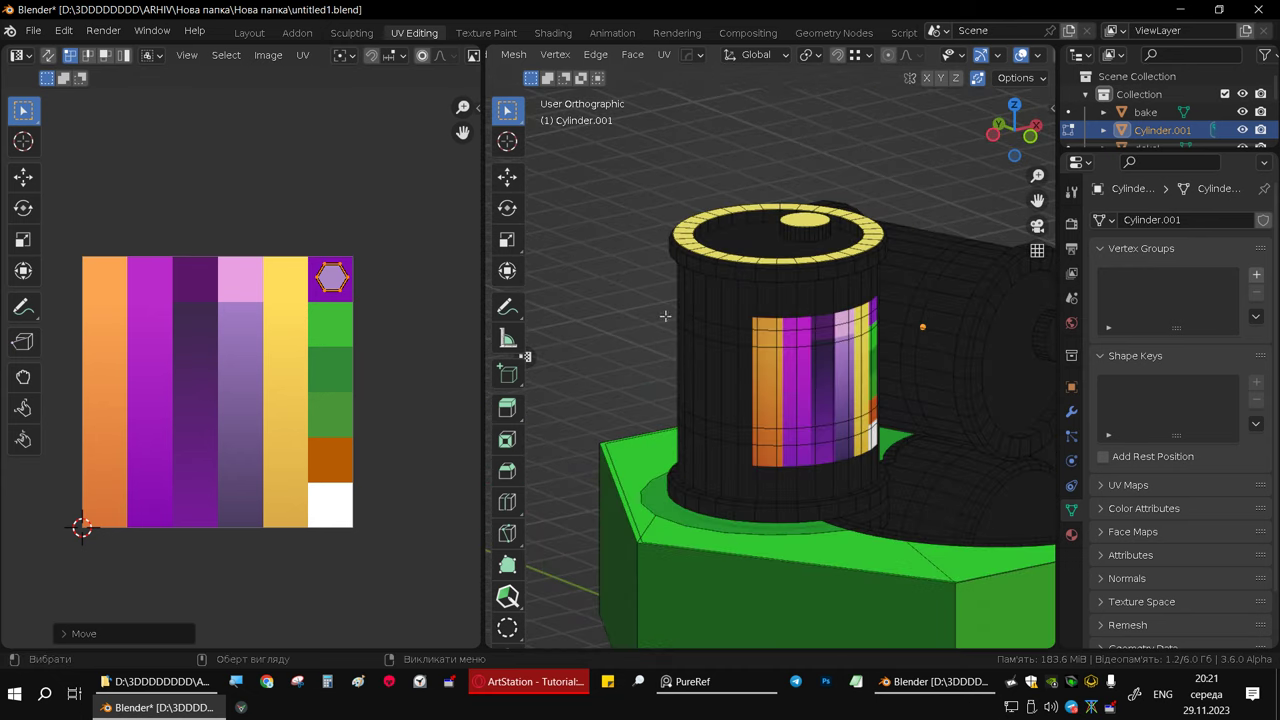
scroll(680, 326, up, 2)
scroll(700, 314, up, 2)
mouse_move(700, 314)
middle_down()
mouse_move(699, 250)
mouse_move(686, 292)
middle_up()
alt+click(680, 295)
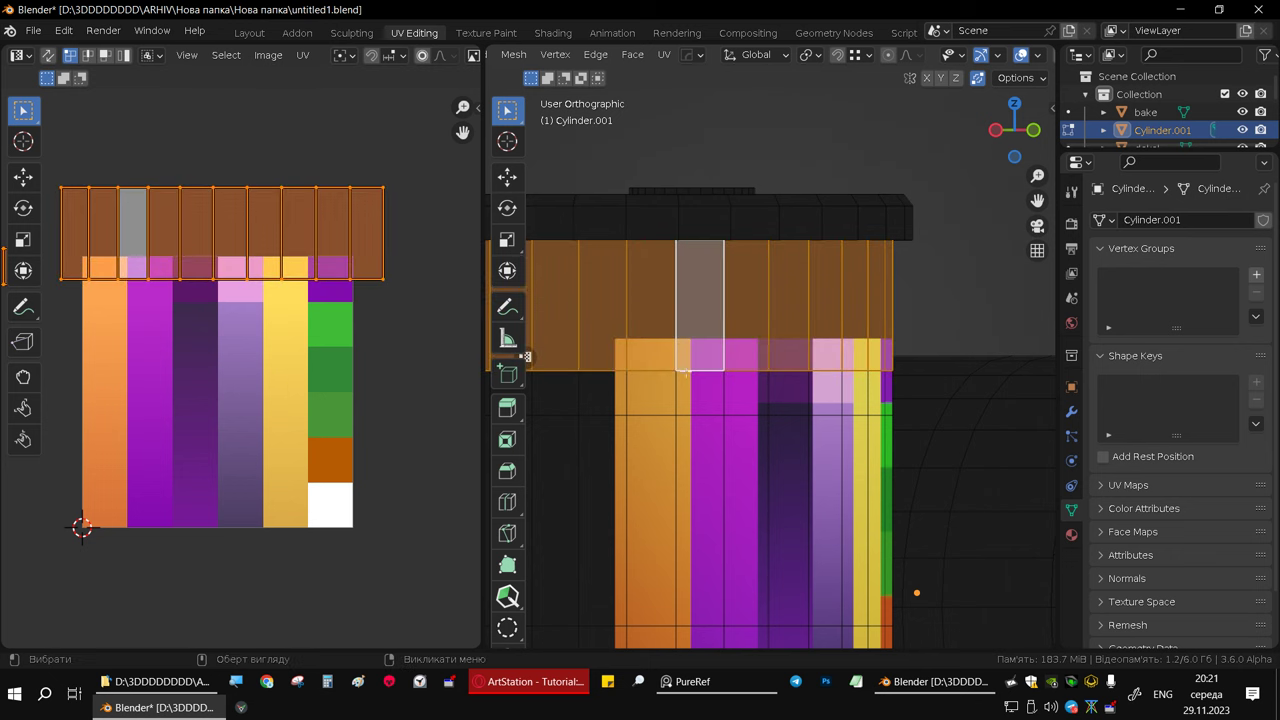
shift+middle_drag(649, 401, 785, 277)
alt+shift+click(766, 357)
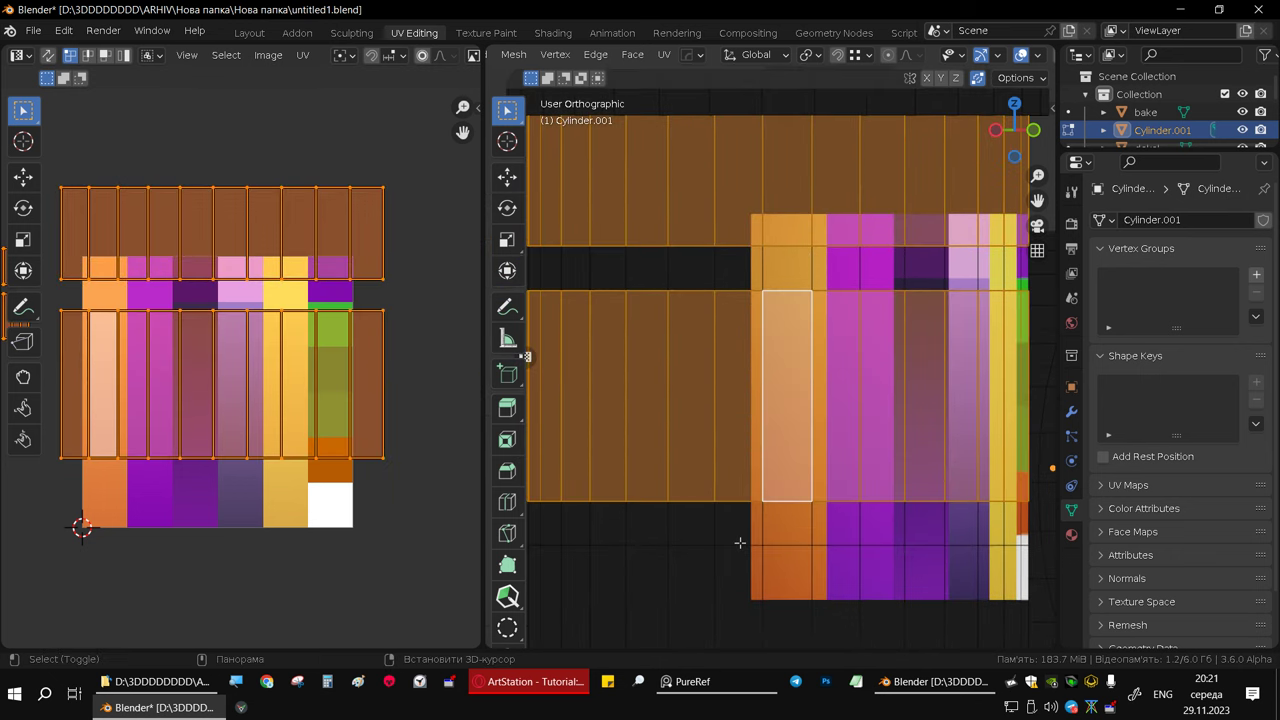
shift+middle_drag(740, 543, 722, 321)
alt+shift+click(701, 392)
mouse_move(726, 391)
middle_down()
mouse_move(714, 366)
mouse_move(894, 289)
mouse_move(680, 497)
mouse_move(737, 491)
mouse_move(714, 400)
mouse_move(730, 605)
mouse_move(697, 274)
mouse_move(697, 194)
mouse_move(728, 152)
mouse_move(723, 270)
mouse_move(737, 275)
mouse_move(741, 307)
middle_up()
scroll(723, 270, down, 3)
scroll(728, 268, down, 2)
scroll(733, 266, down, 1)
- Re-project the barrel's loops, first fitted to atlas bounds, then from the current view
key(u)
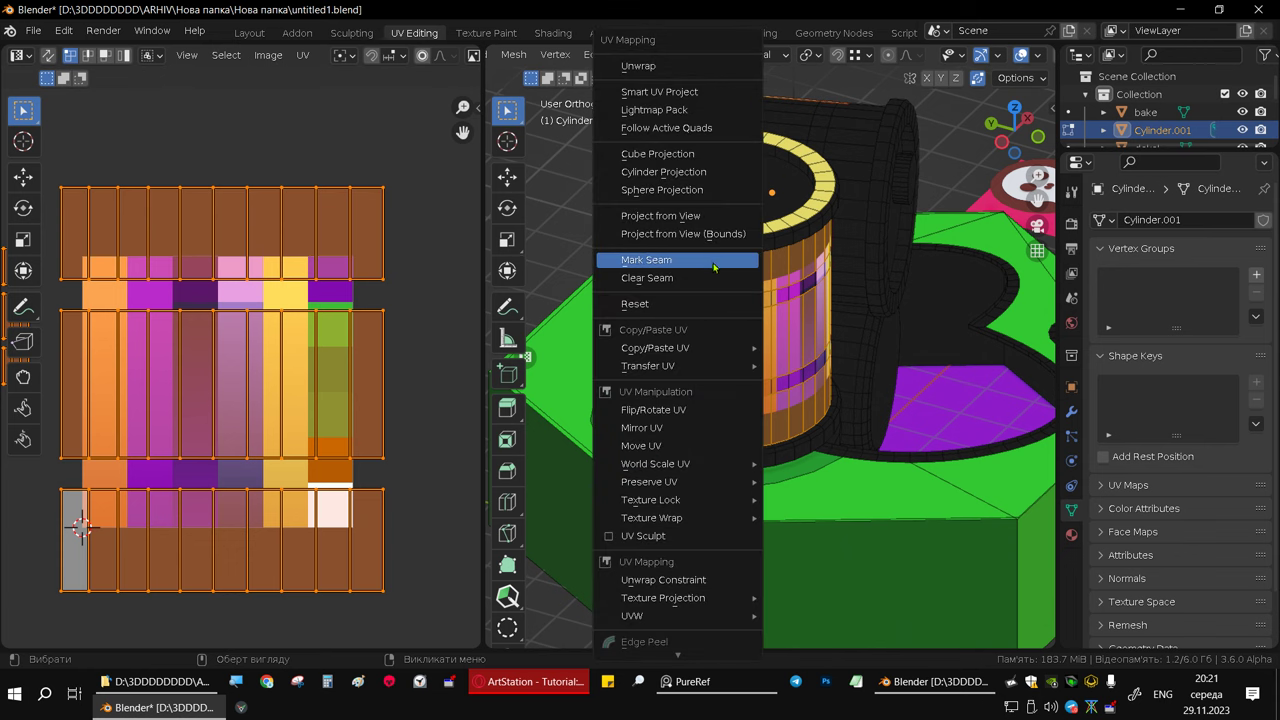
click(729, 243)
mouse_move(748, 321)
middle_down()
mouse_move(668, 281)
mouse_move(859, 350)
middle_up()
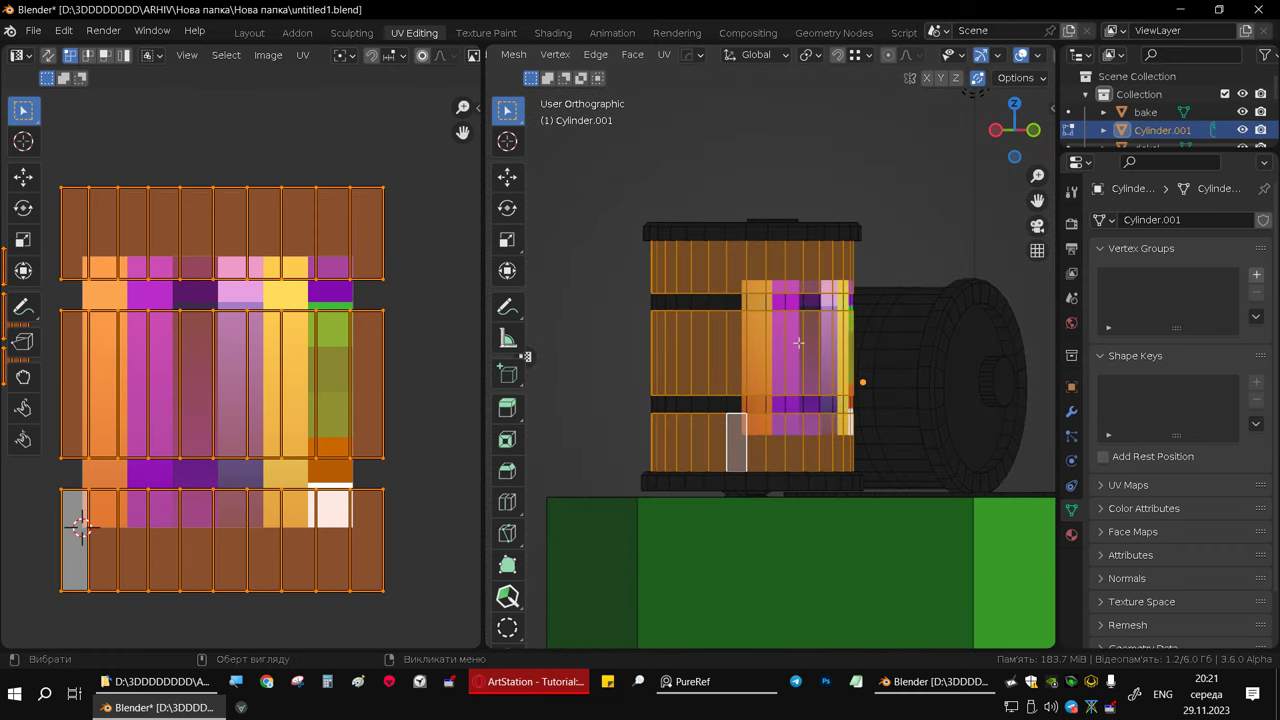
key(u)
click(702, 215)
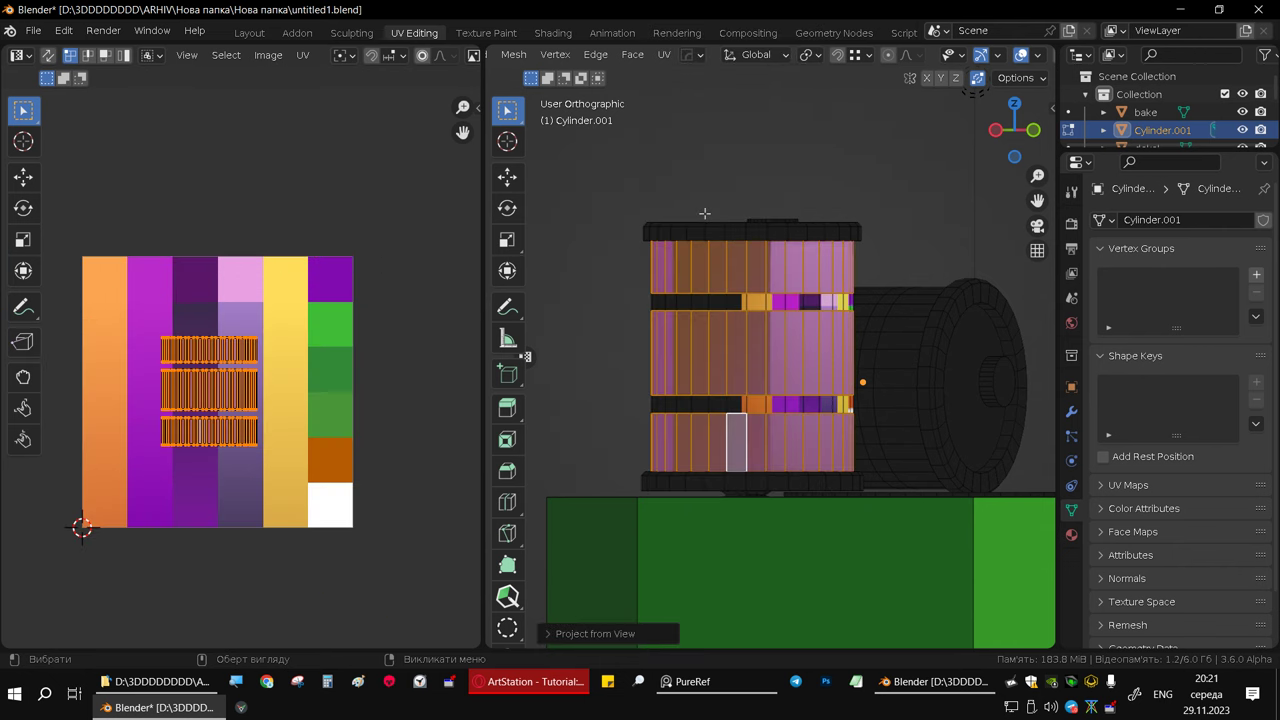
middle_drag(258, 390, 368, 362)
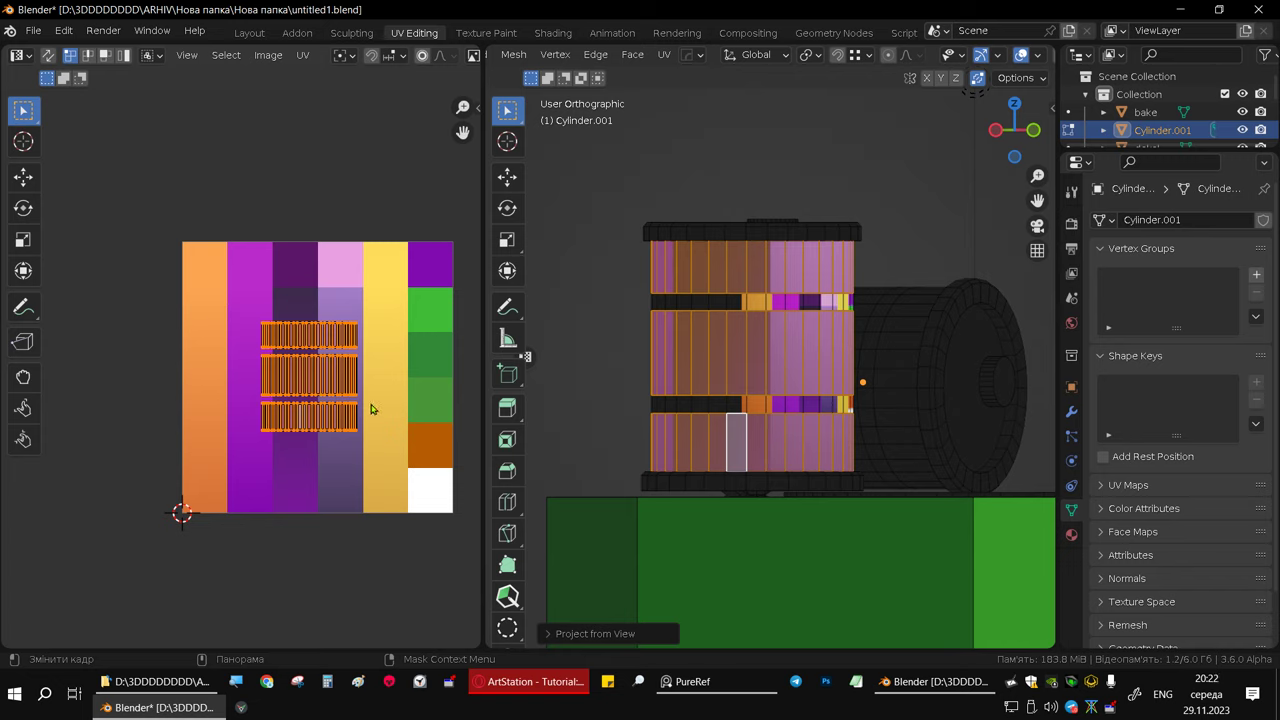
- Move and enlarge the stave islands across the orange, pink and purple left strips
key(g)
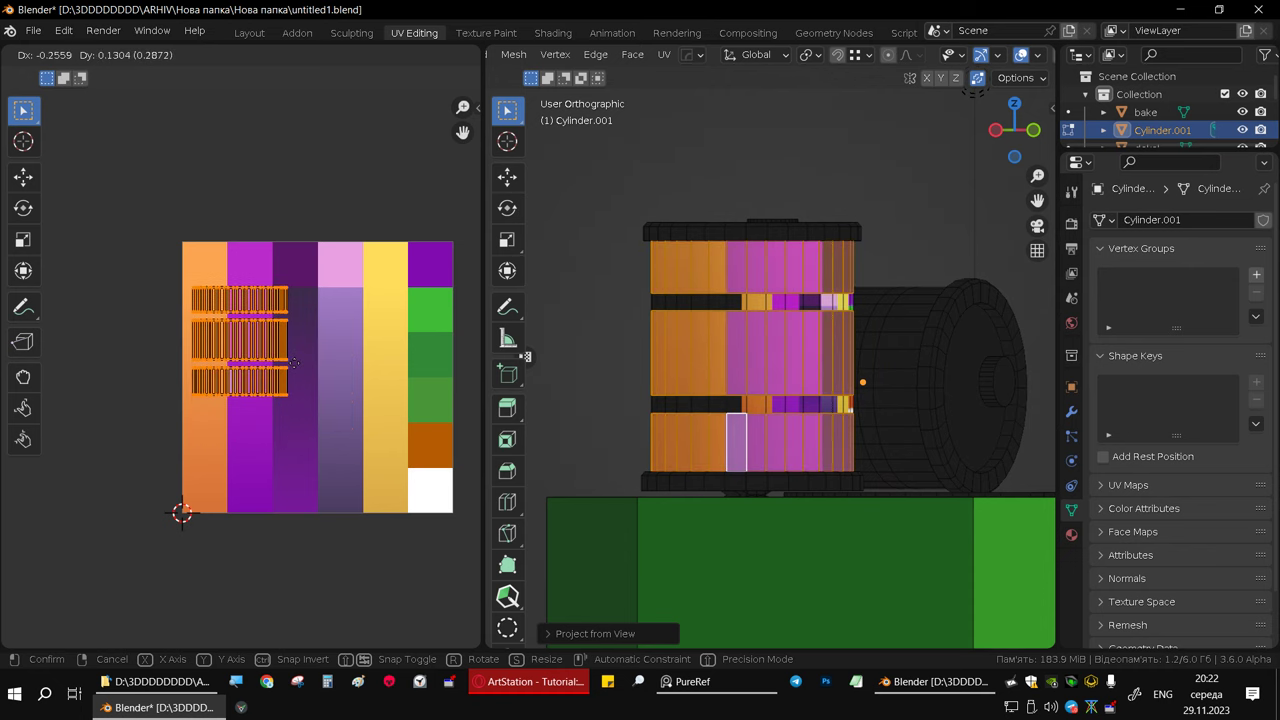
click(311, 421)
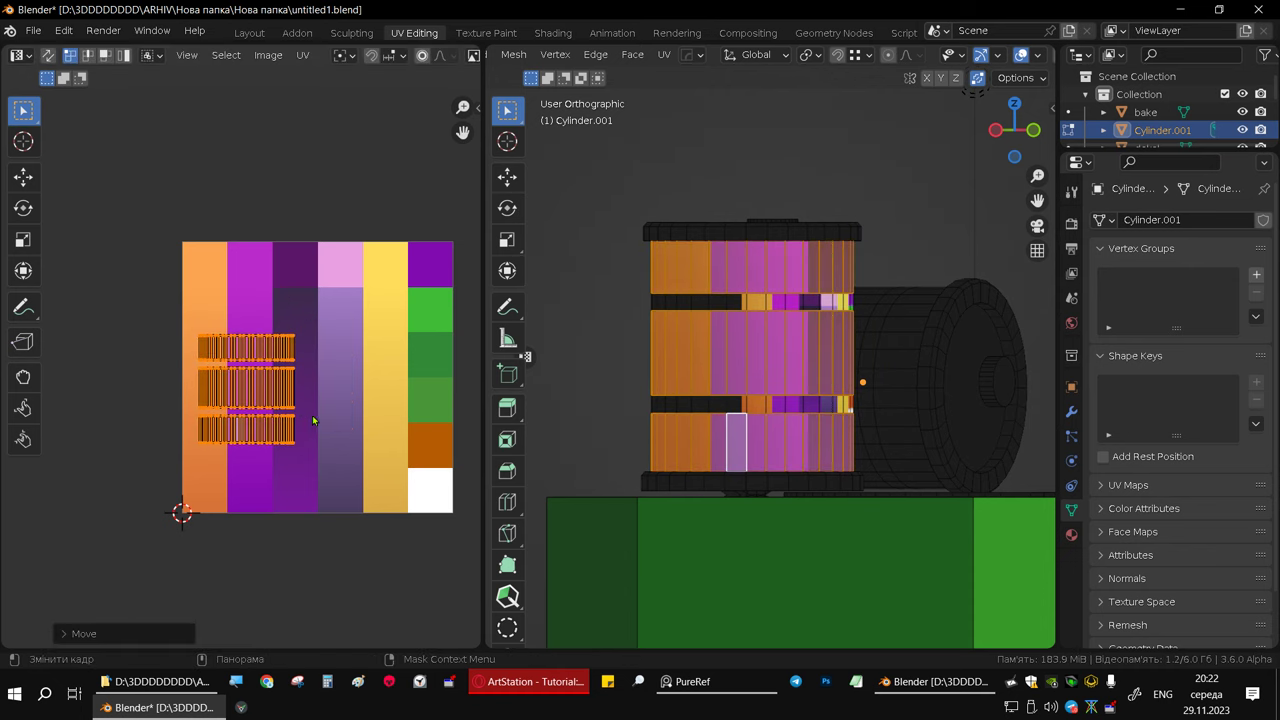
key(s)
click(403, 427)
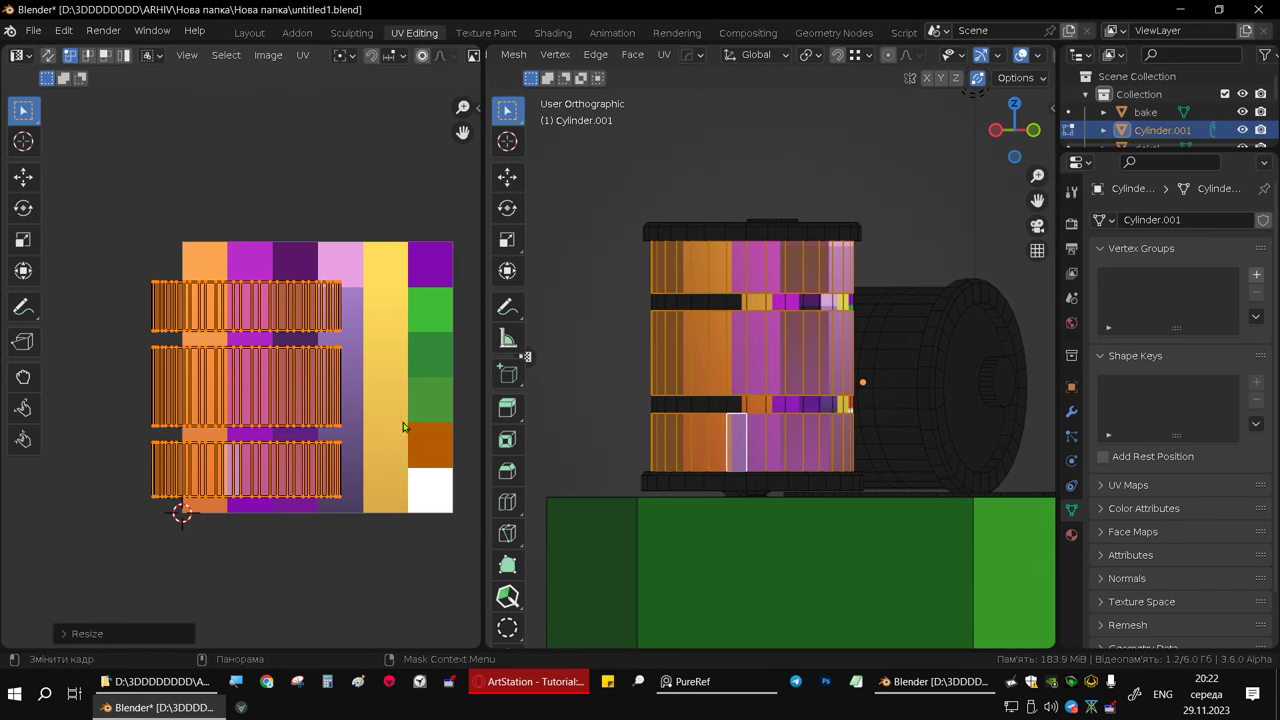
key(g)
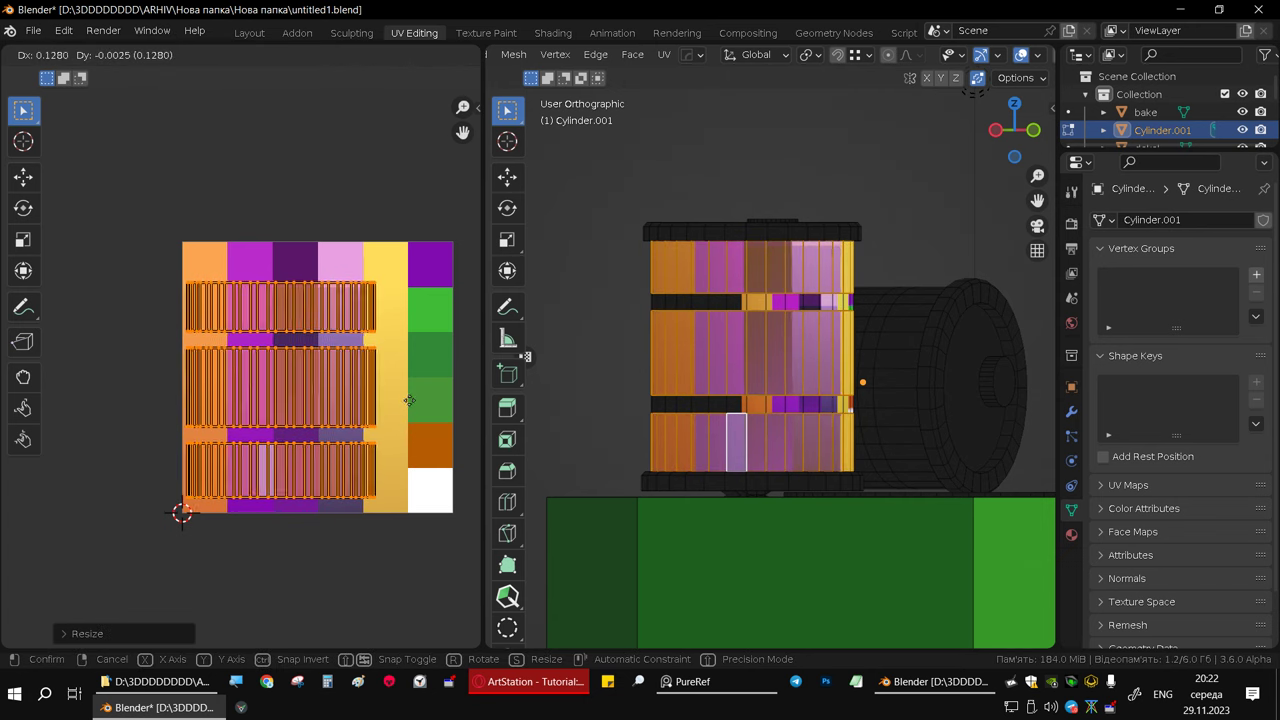
click(408, 405)
key(s)
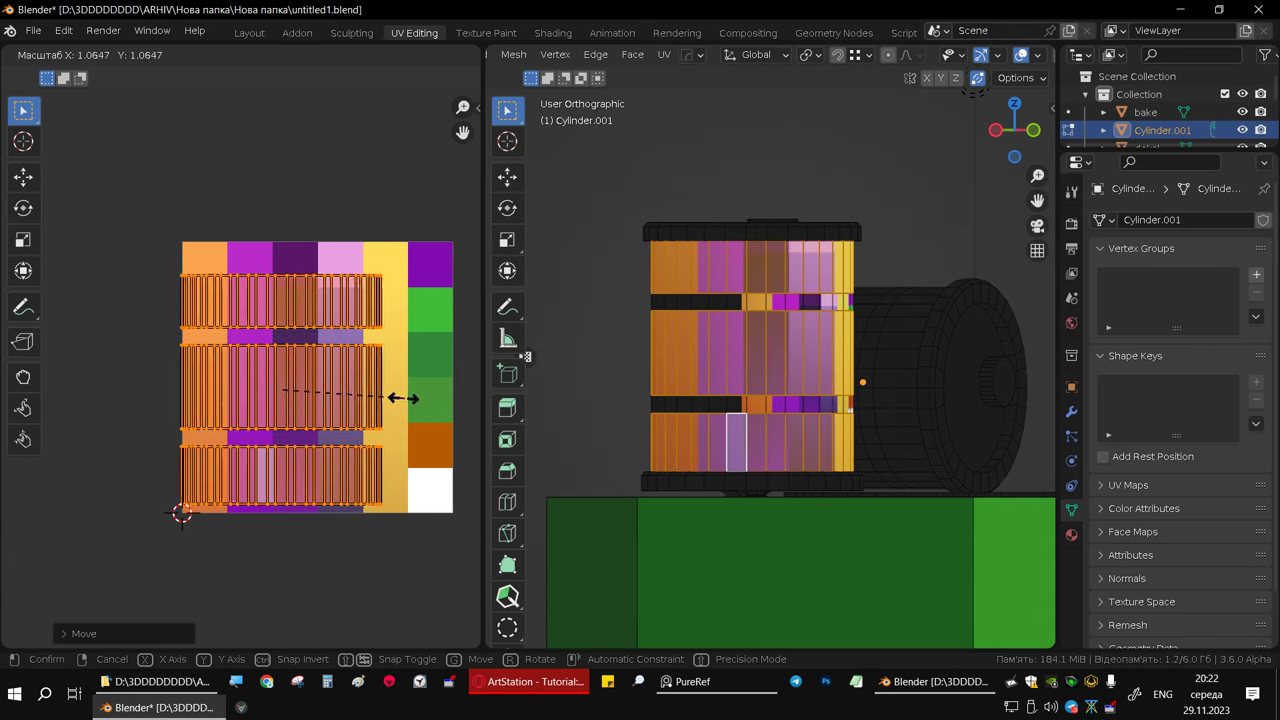
click(391, 398)
key(g)
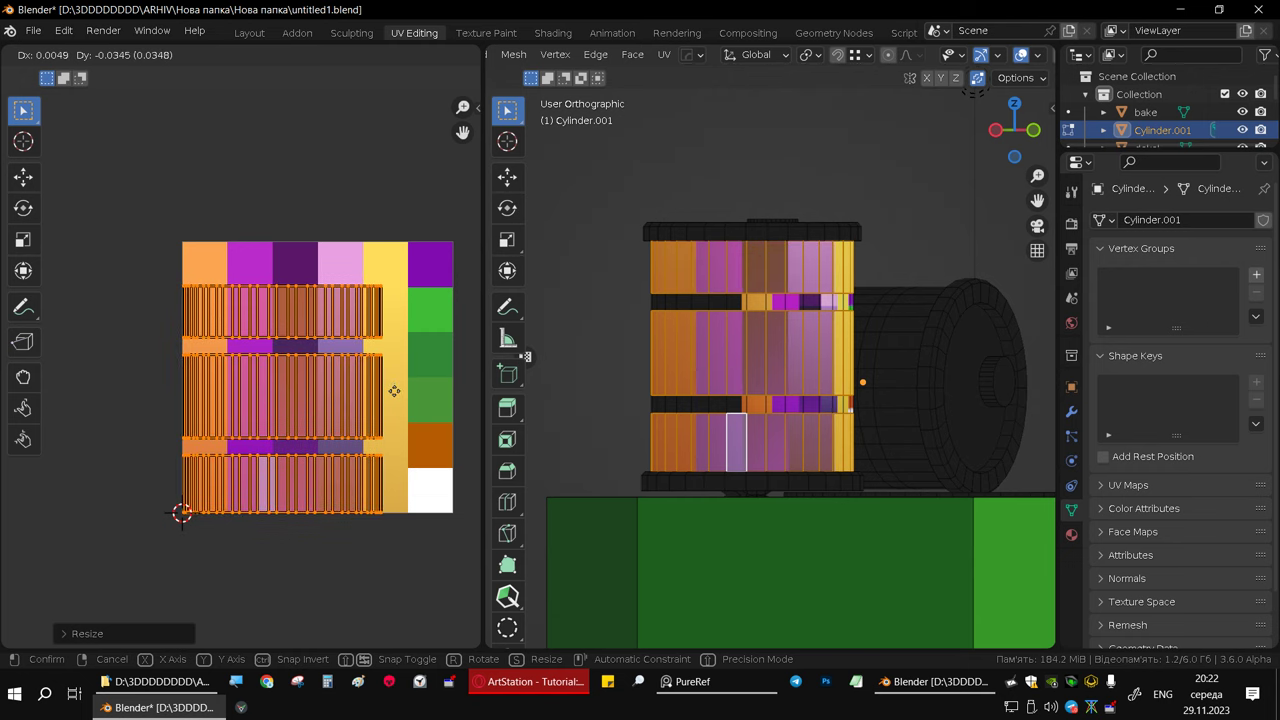
click(404, 389)
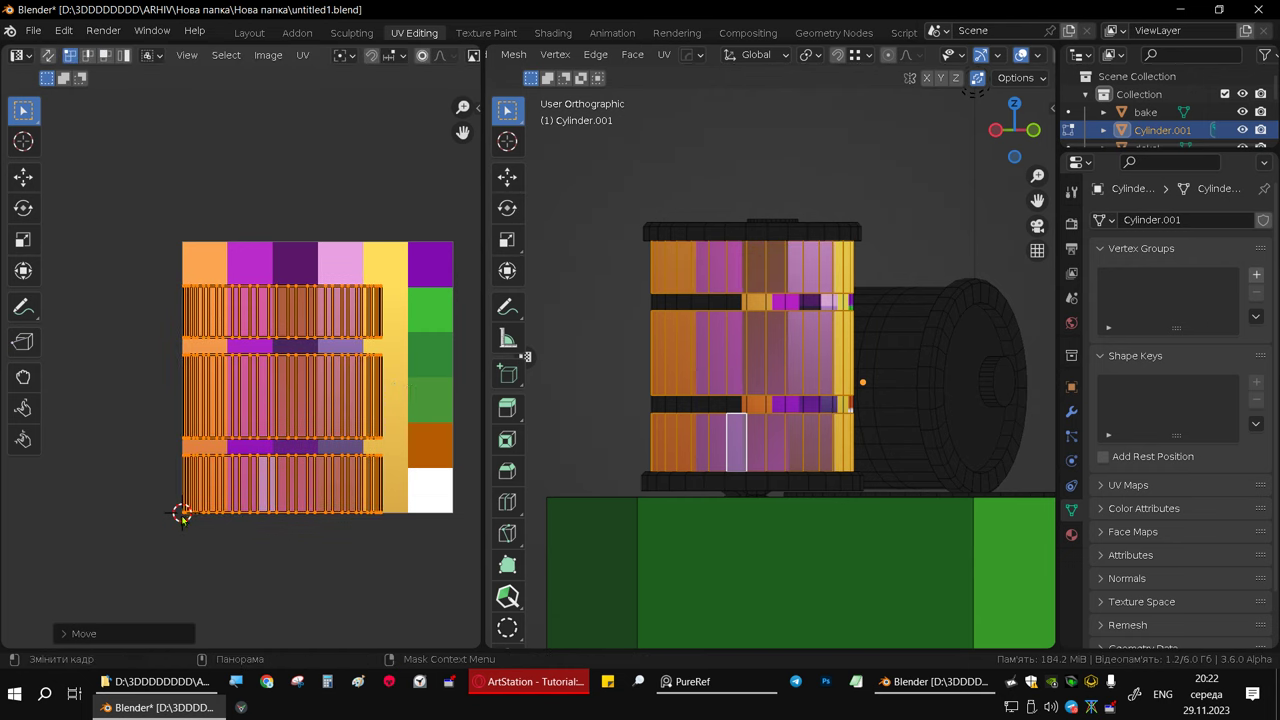
- Check the UV snapping and 2D Cursor pivot, then shrink the stave UVs slightly
click(399, 60)
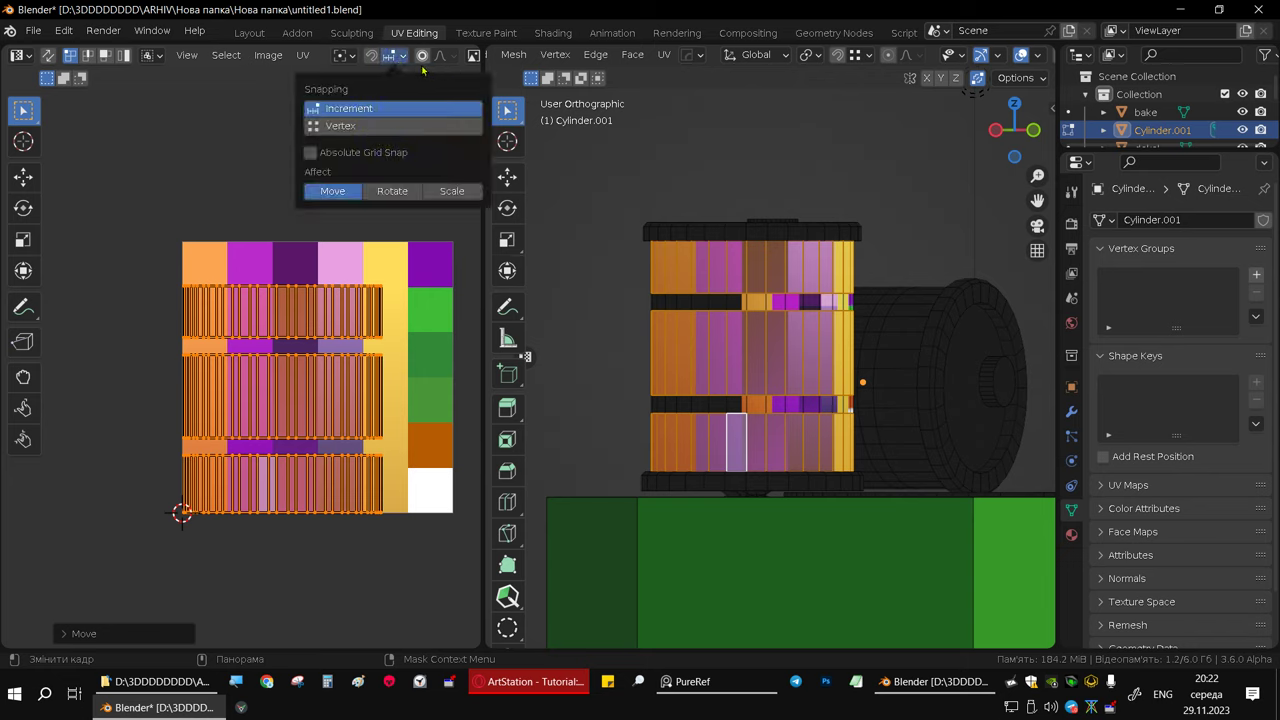
click(343, 55)
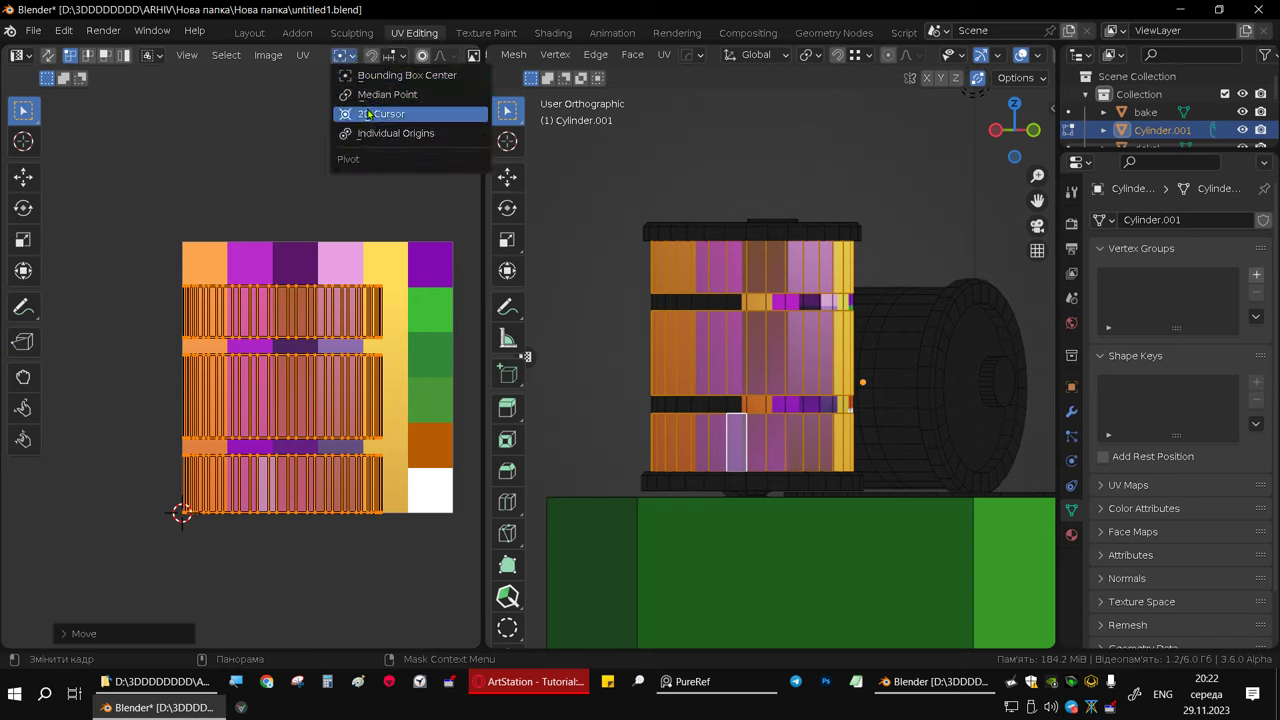
key(s)
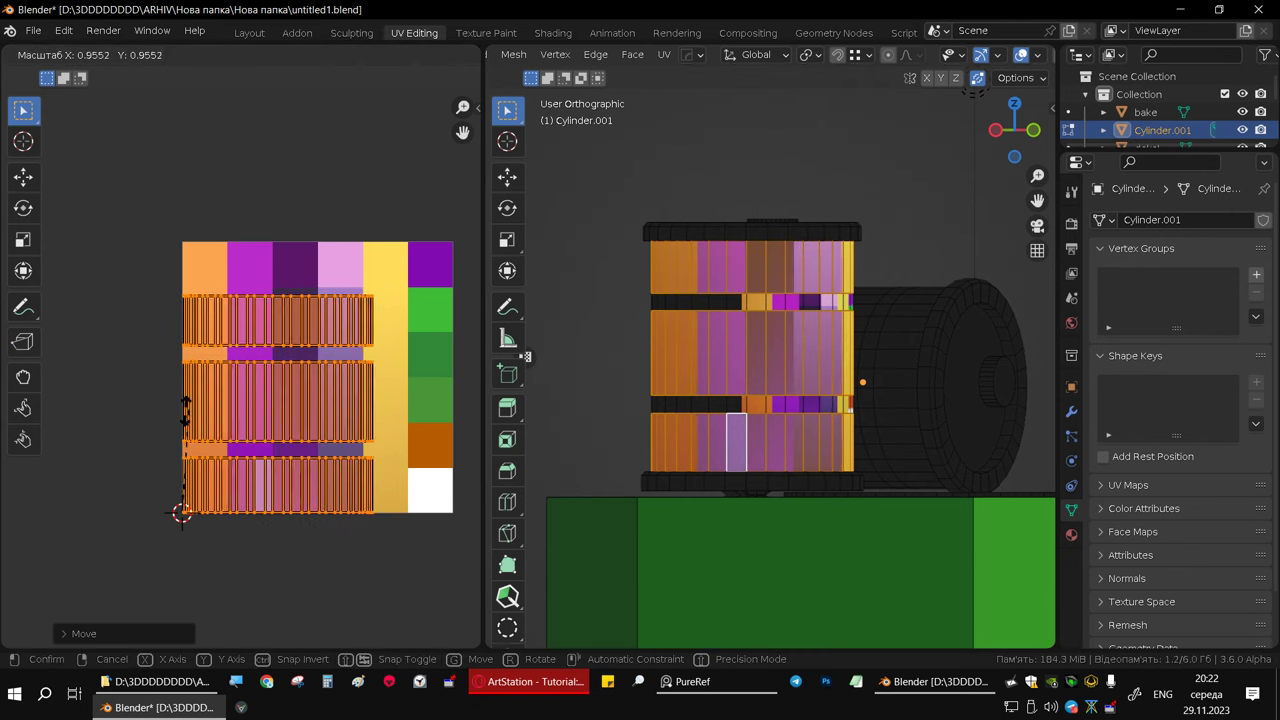
click(262, 372)
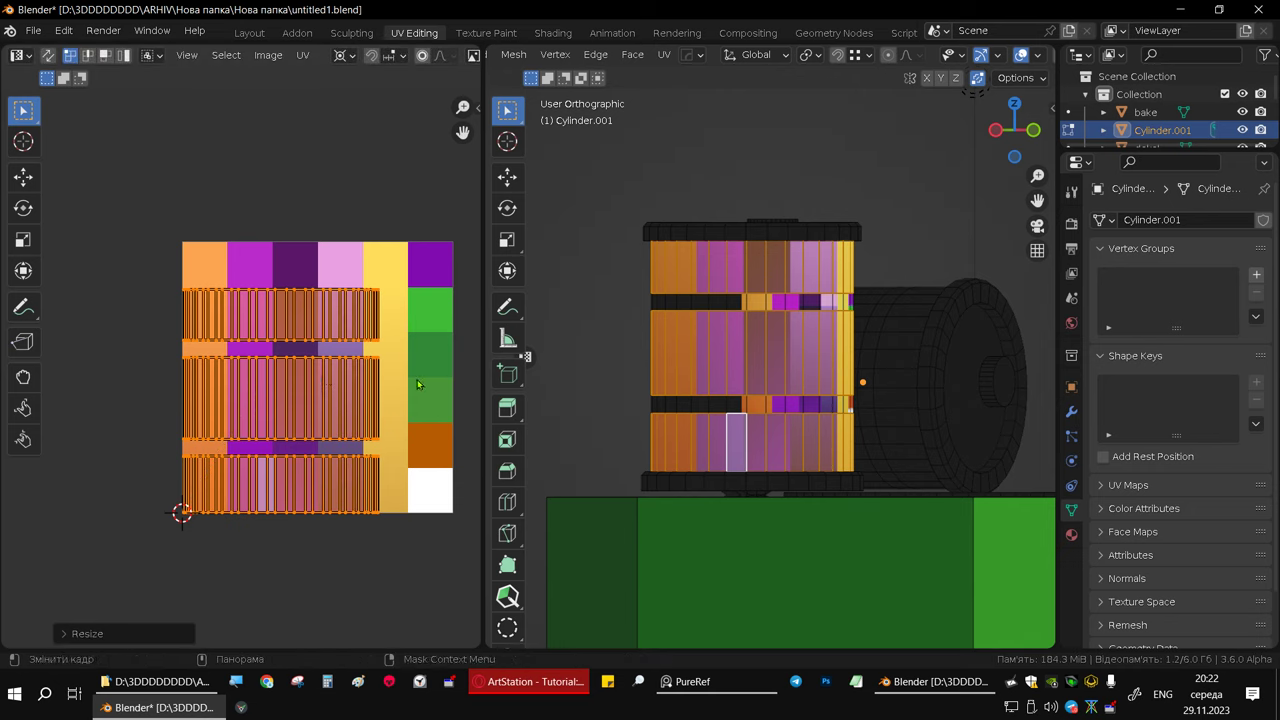
- Scale the stave UVs along X only so they fit inside the orange strip
key(s)
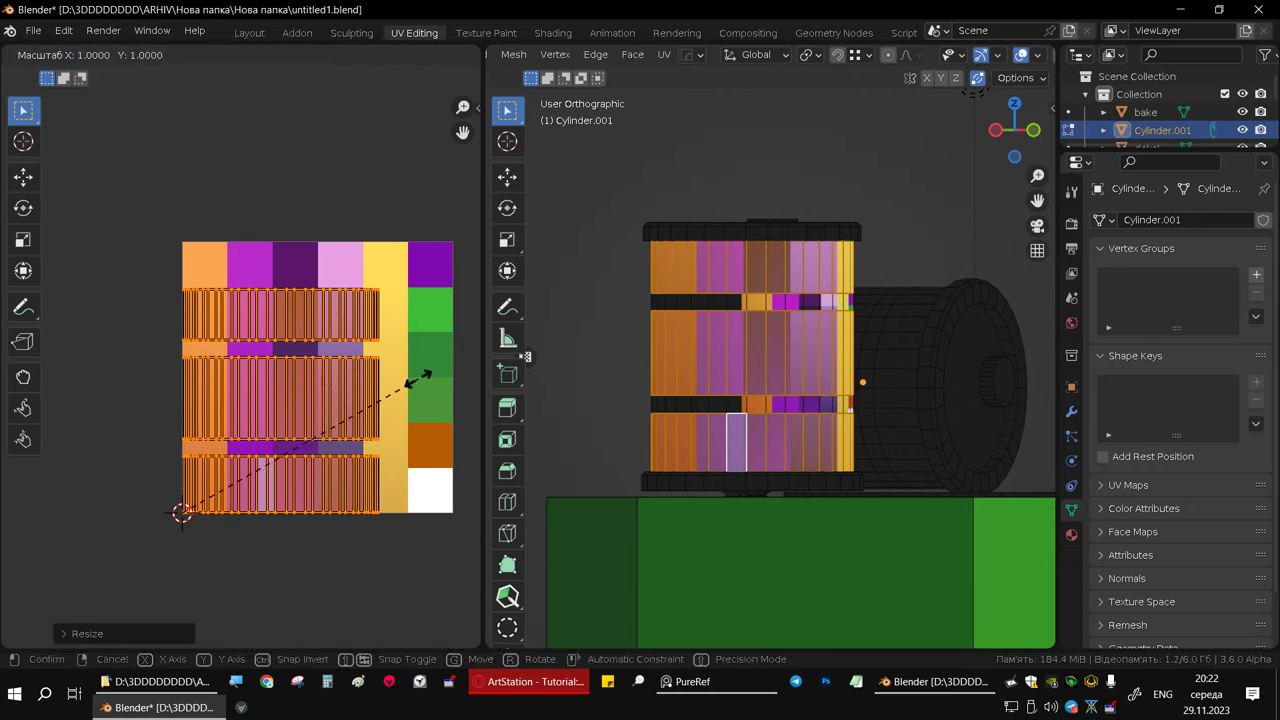
key(x)
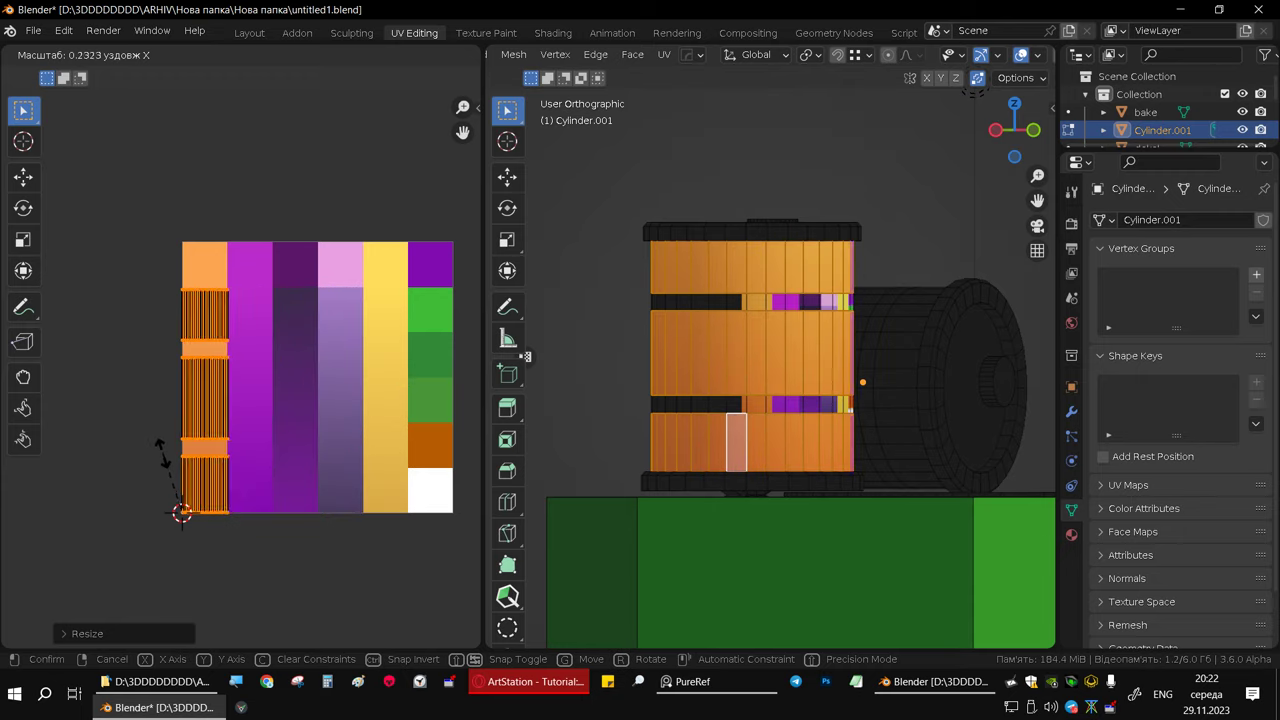
click(164, 463)
mouse_move(700, 366)
middle_down()
mouse_move(982, 353)
mouse_move(648, 354)
mouse_move(737, 373)
mouse_move(764, 348)
mouse_move(742, 274)
mouse_move(1015, 273)
mouse_move(929, 371)
mouse_move(843, 343)
mouse_move(839, 323)
mouse_move(686, 290)
middle_up()
key(Tab)
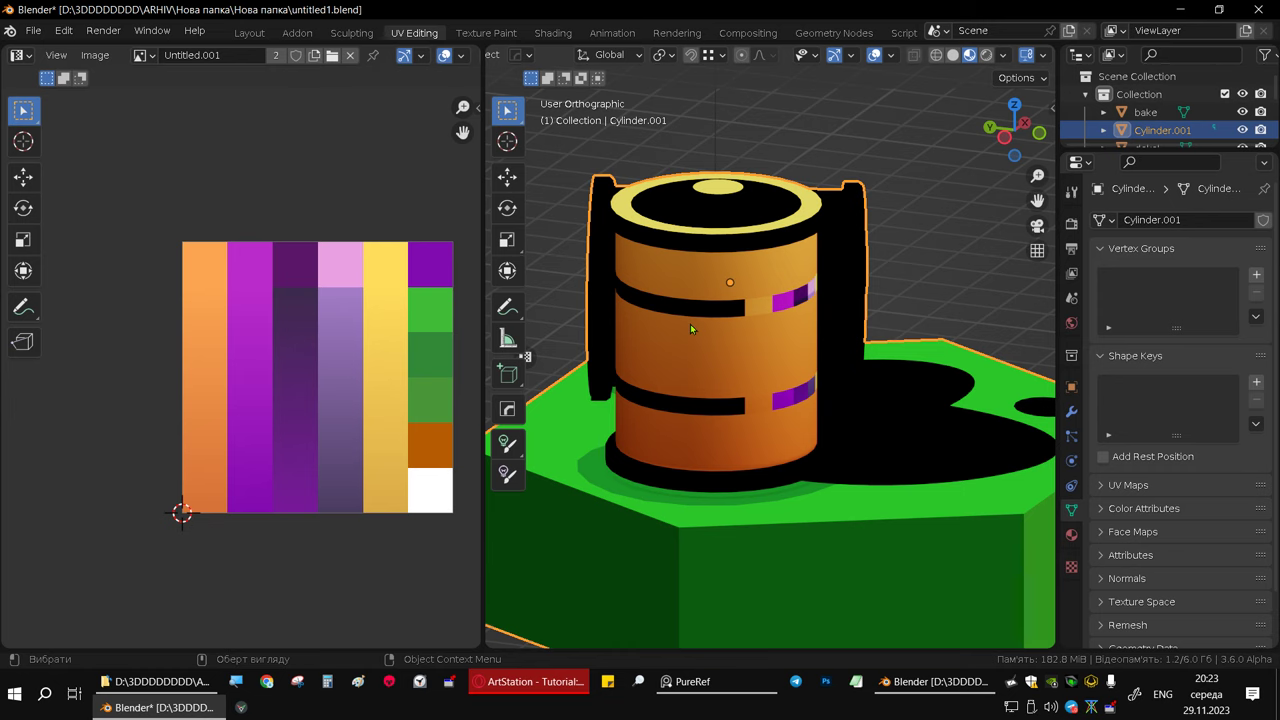
mouse_move(750, 314)
middle_down()
mouse_move(685, 281)
mouse_move(646, 311)
mouse_move(632, 289)
mouse_move(629, 355)
mouse_move(672, 330)
middle_up()
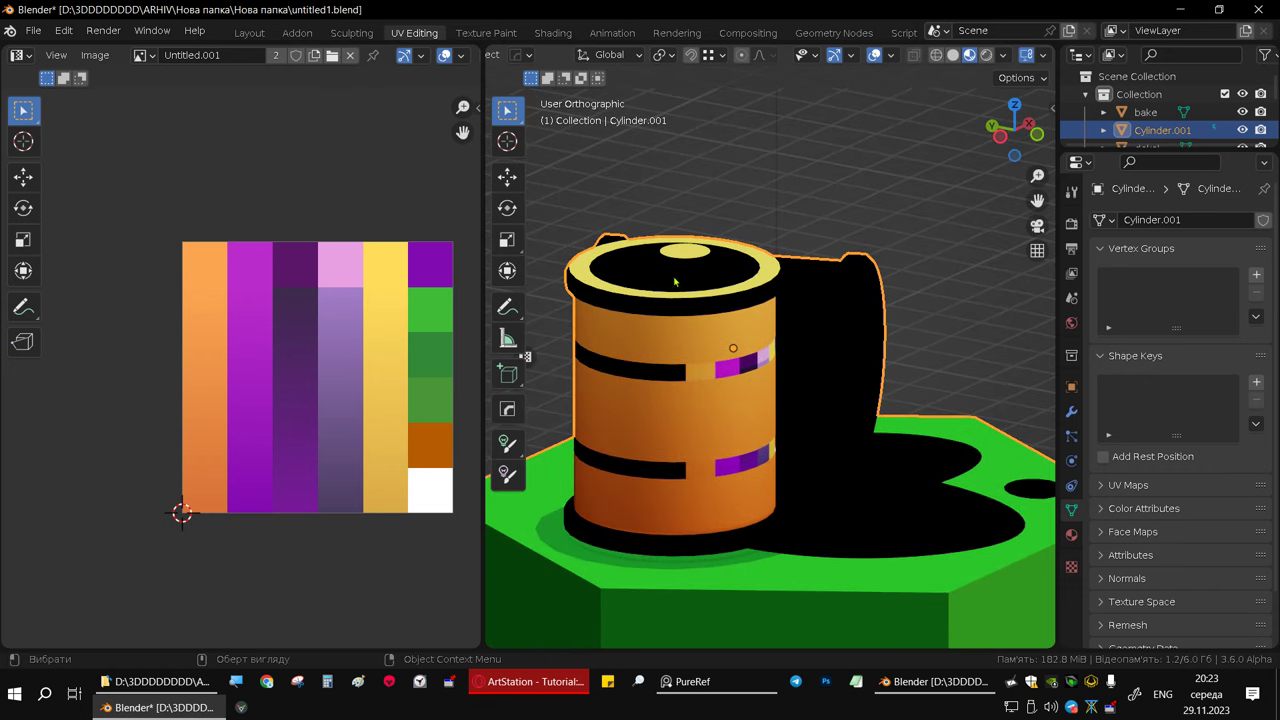
mouse_move(675, 283)
middle_down()
mouse_move(720, 300)
mouse_move(703, 317)
mouse_move(700, 260)
mouse_move(742, 315)
mouse_move(630, 373)
mouse_move(690, 300)
middle_up()
key(Tab)
scroll(681, 280, down, 3)
scroll(683, 277, up, 1)
scroll(683, 277, up, 3)
- Project the lid's inner top face from top view, then shrink its UV circle and move it to the top of the orange strip
click(703, 317)
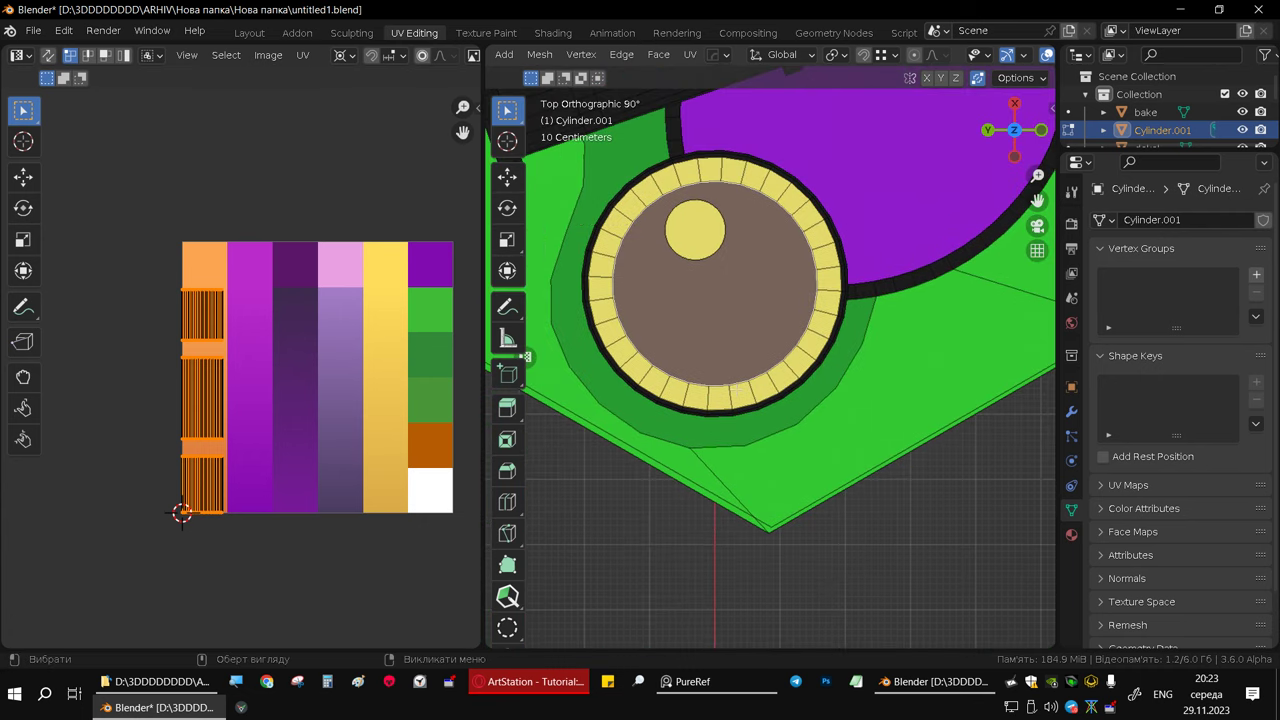
key(u)
click(663, 215)
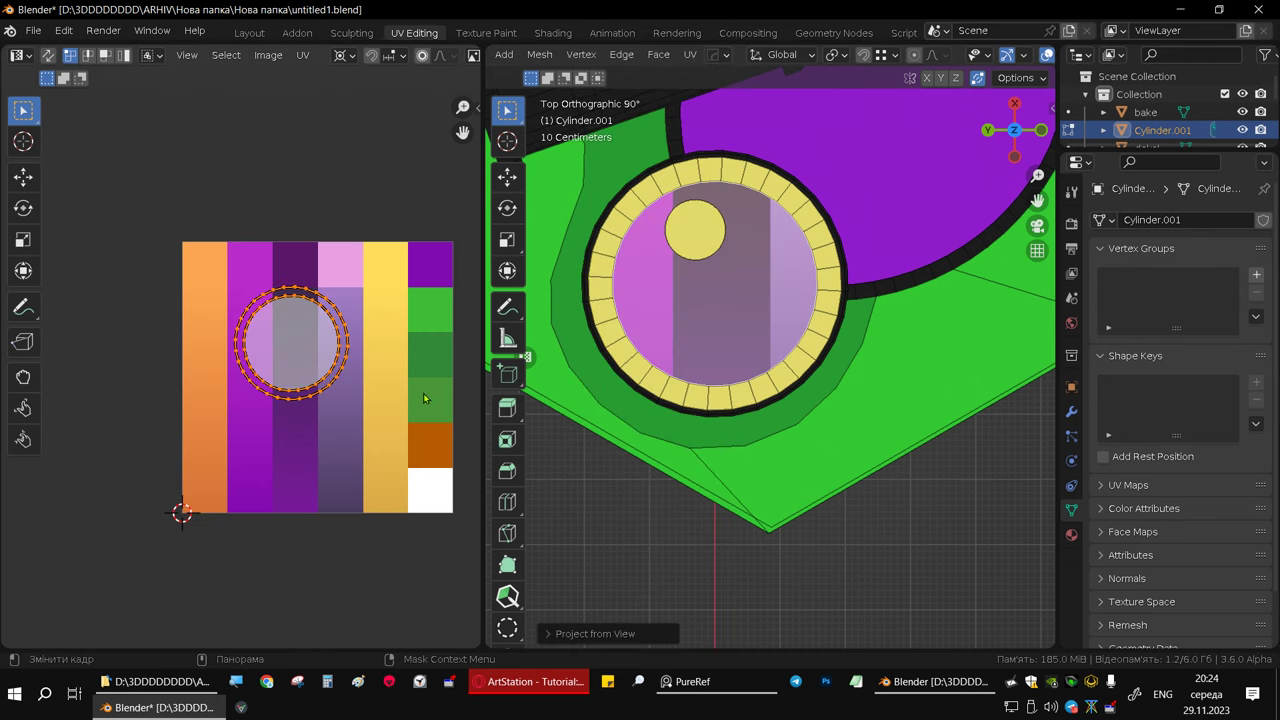
key(s)
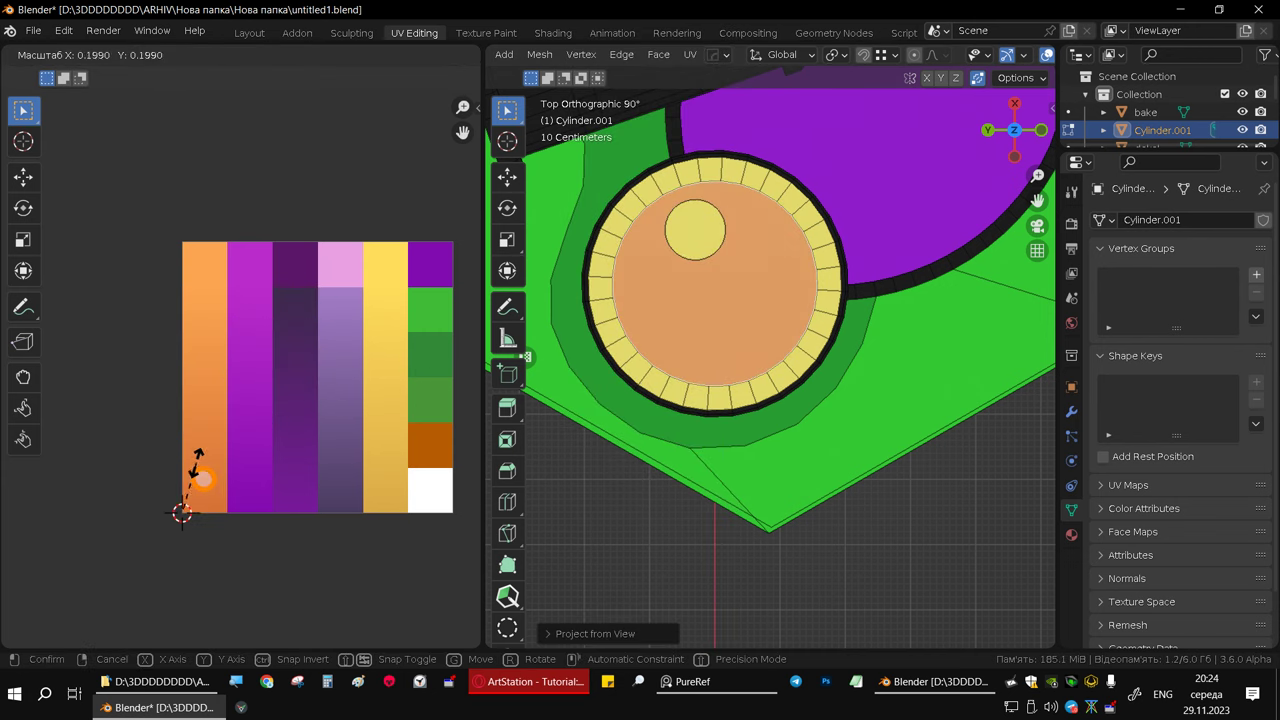
click(196, 465)
key(g)
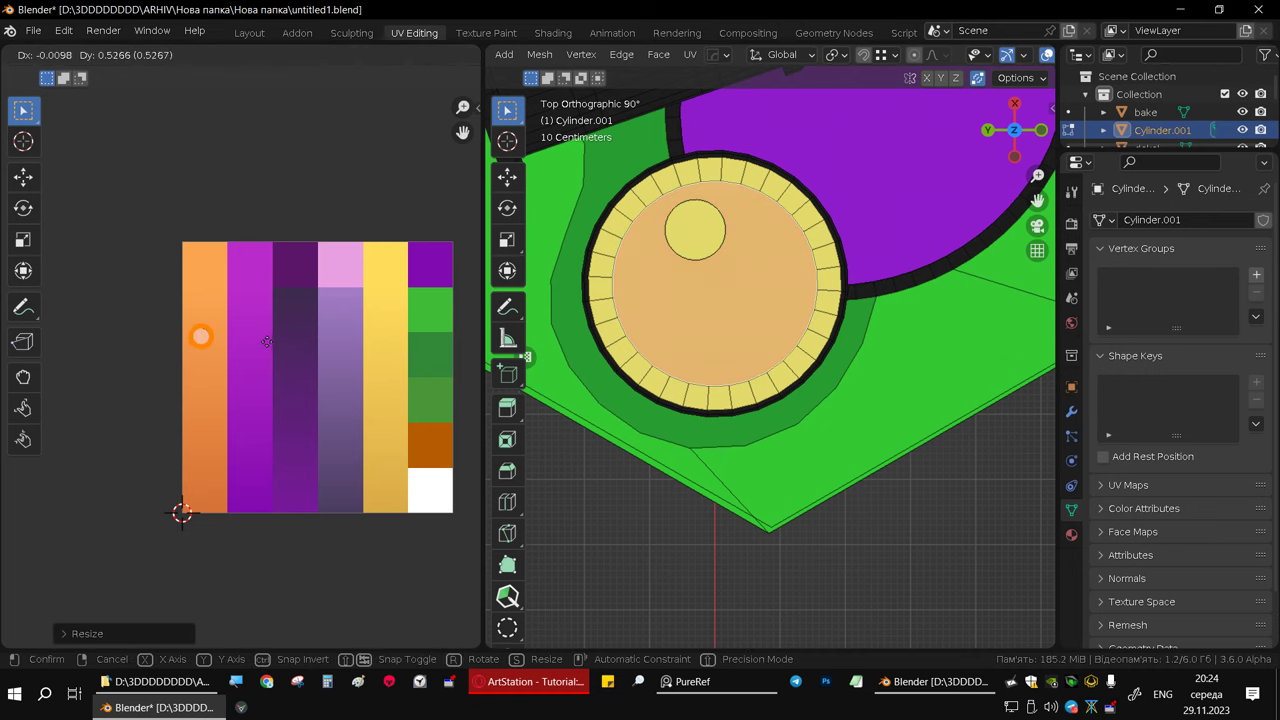
click(272, 275)
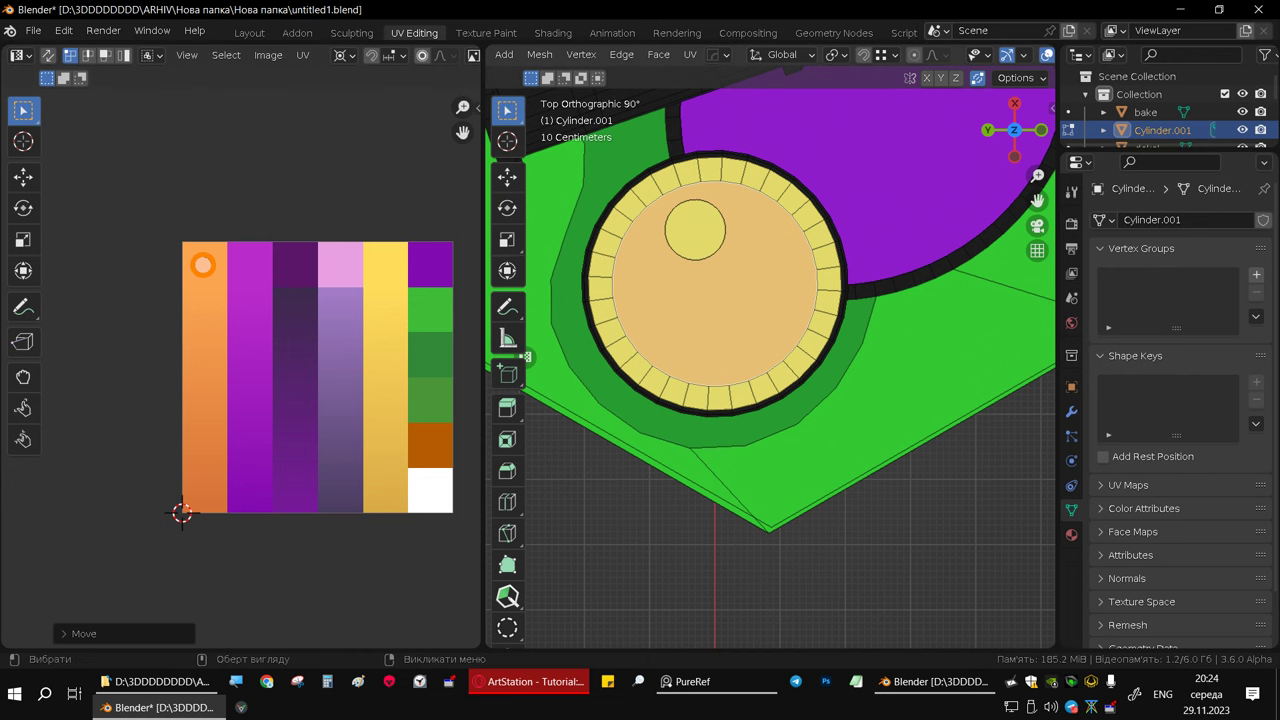
mouse_move(650, 420)
middle_down()
mouse_move(700, 380)
mouse_move(673, 235)
middle_up()
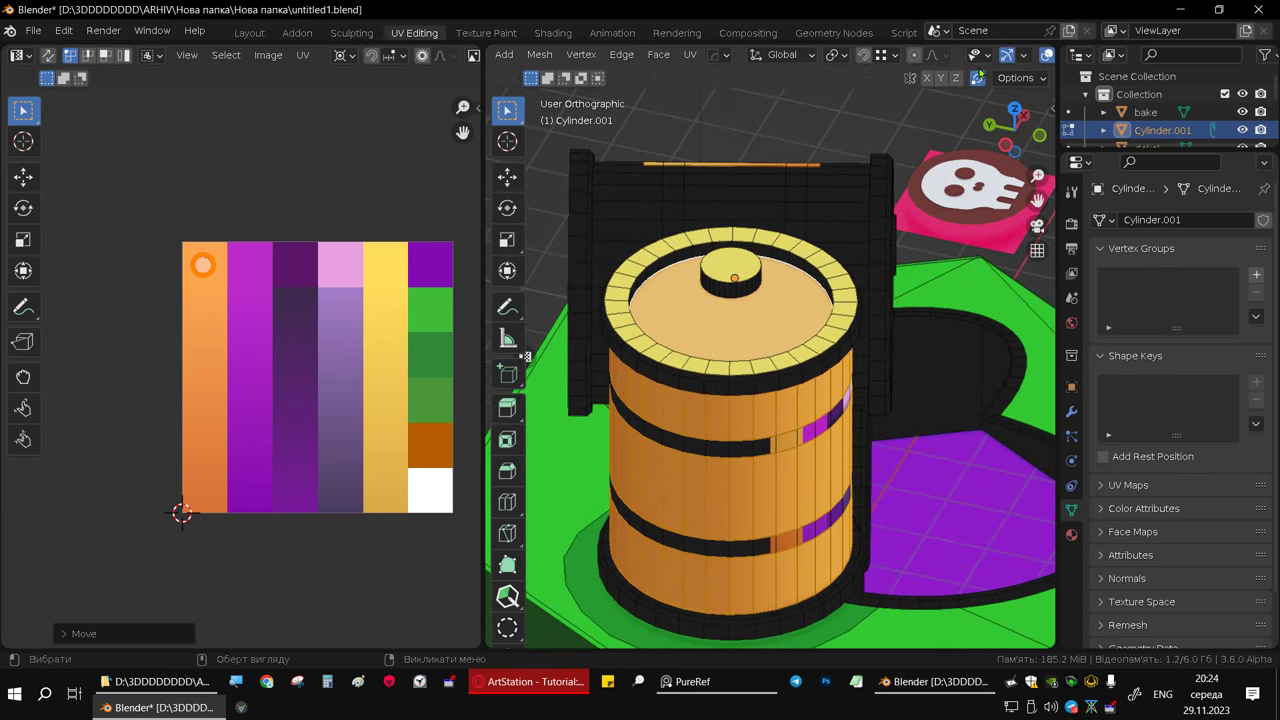
- Select the face loop on top of the rim and the band of faces just below it
click(787, 490)
mouse_move(806, 403)
middle_down()
mouse_move(751, 379)
mouse_move(740, 345)
mouse_move(738, 368)
middle_up()
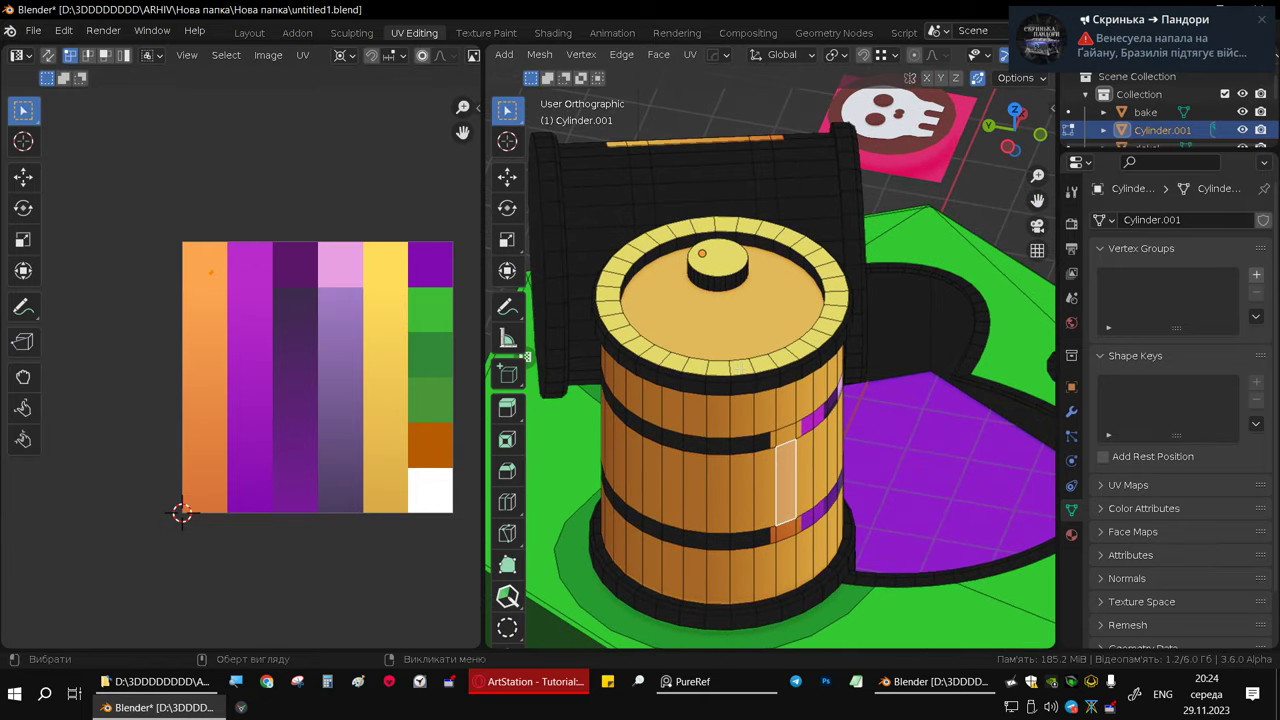
click(738, 366)
scroll(738, 366, up, 3)
scroll(736, 327, up, 2)
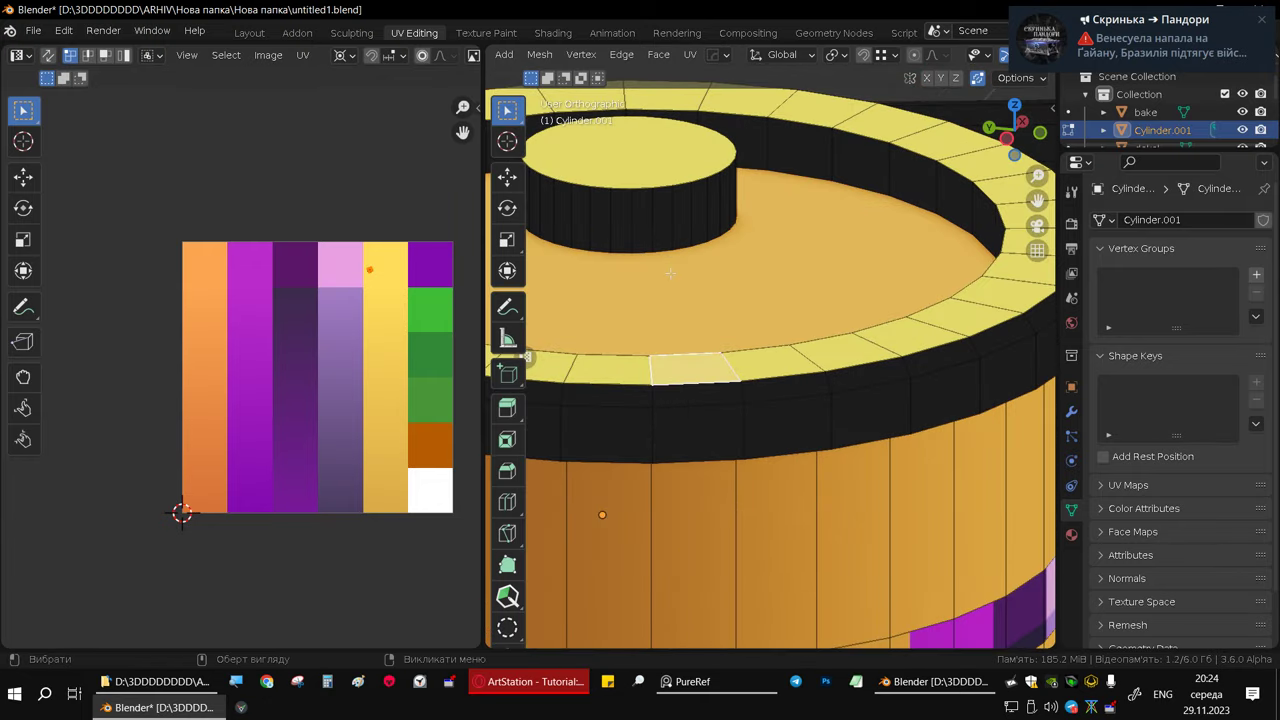
scroll(670, 272, down, 2)
mouse_move(670, 272)
middle_down()
mouse_move(725, 291)
mouse_move(738, 369)
middle_up()
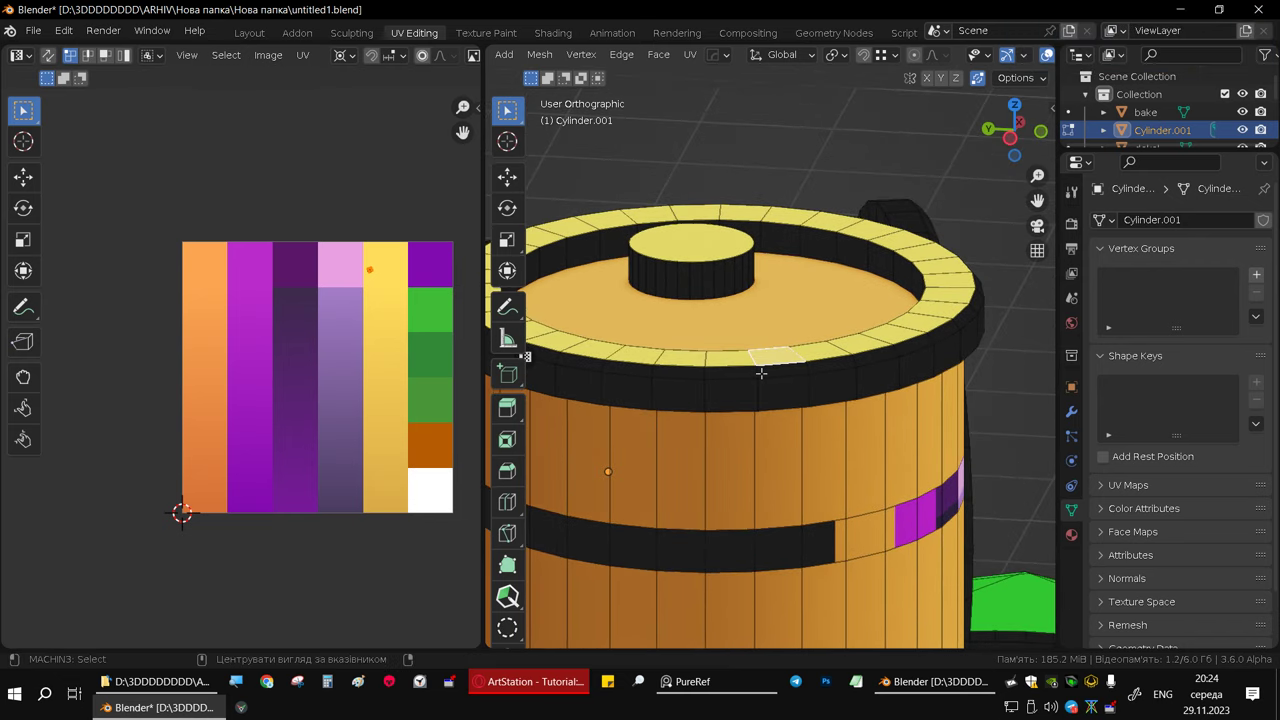
click(735, 392)
alt+click(762, 393)
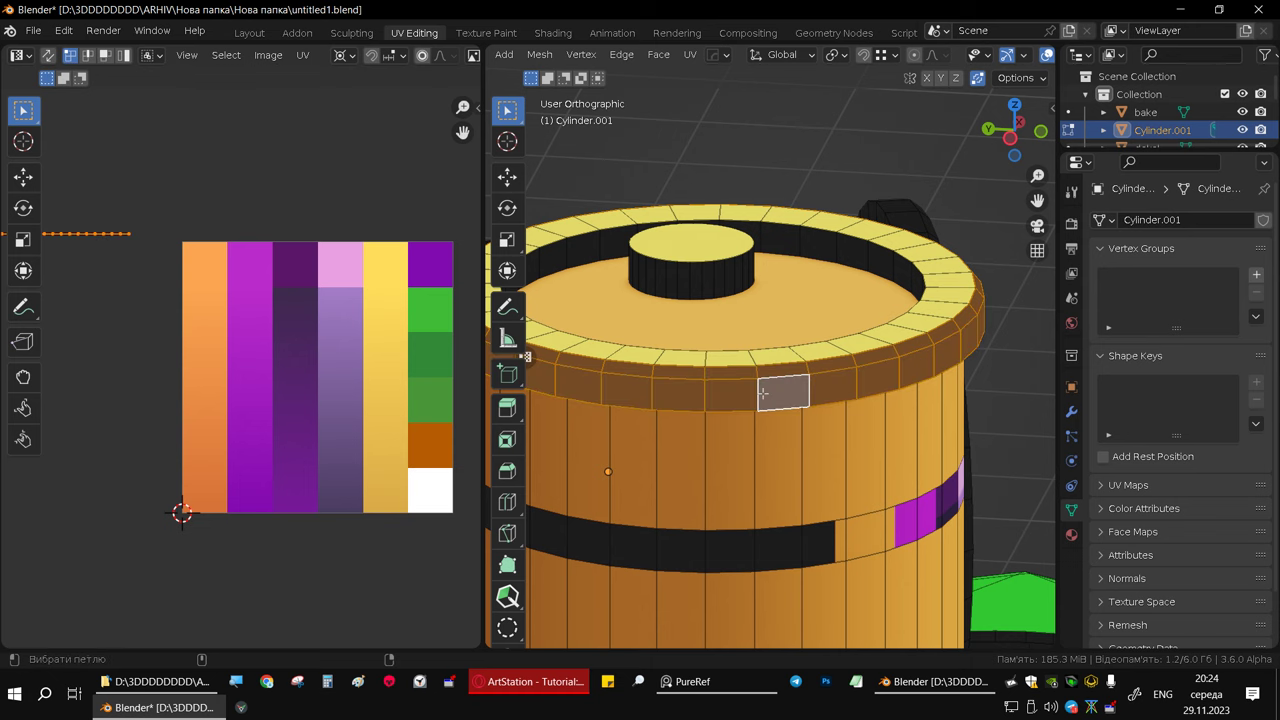
middle_drag(762, 393, 749, 416)
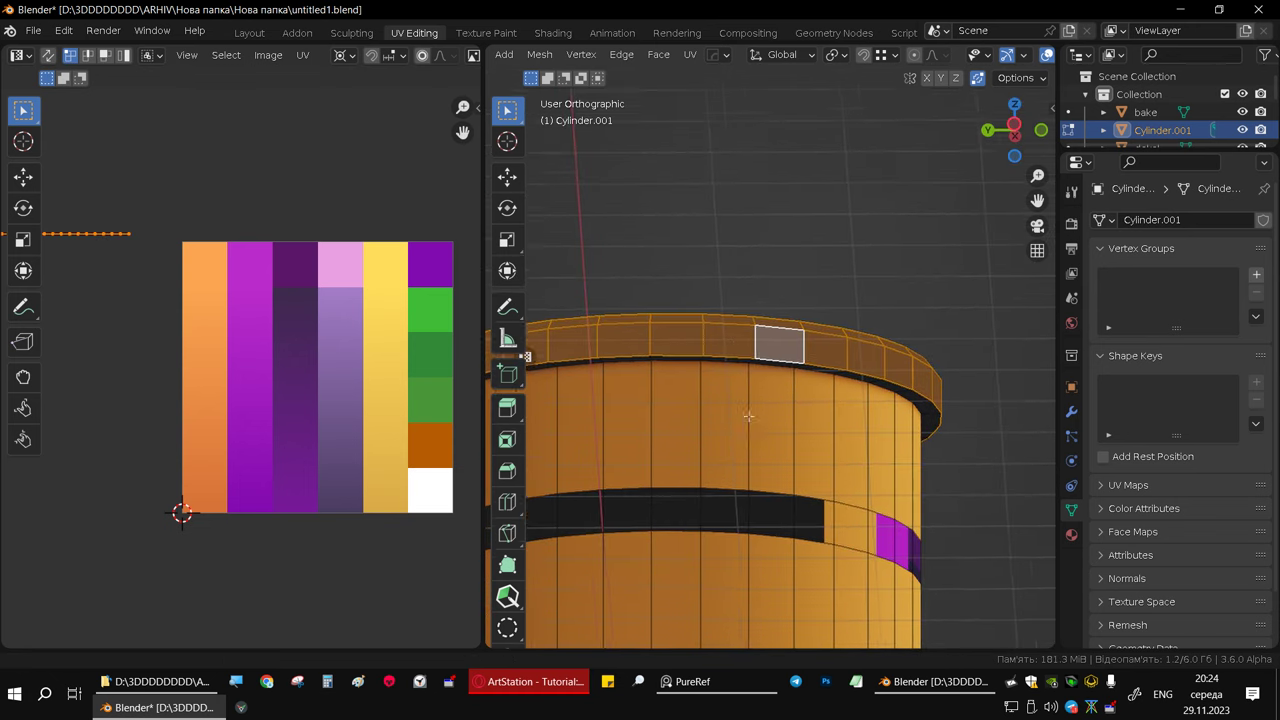
scroll(749, 416, up, 4)
- Add the middle band, lower band and bottom rim loops to the selection
alt+shift+click(768, 448)
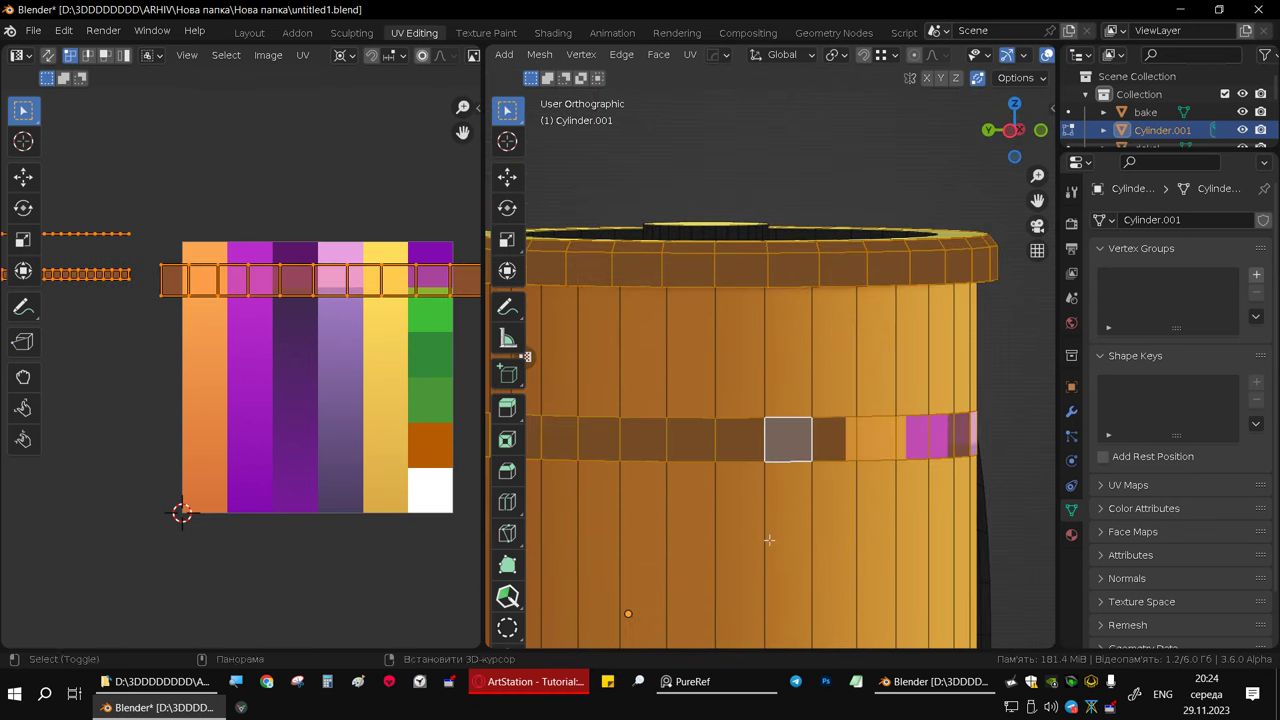
shift+middle_drag(769, 540, 754, 306)
alt+shift+click(757, 455)
scroll(747, 492, down, 3)
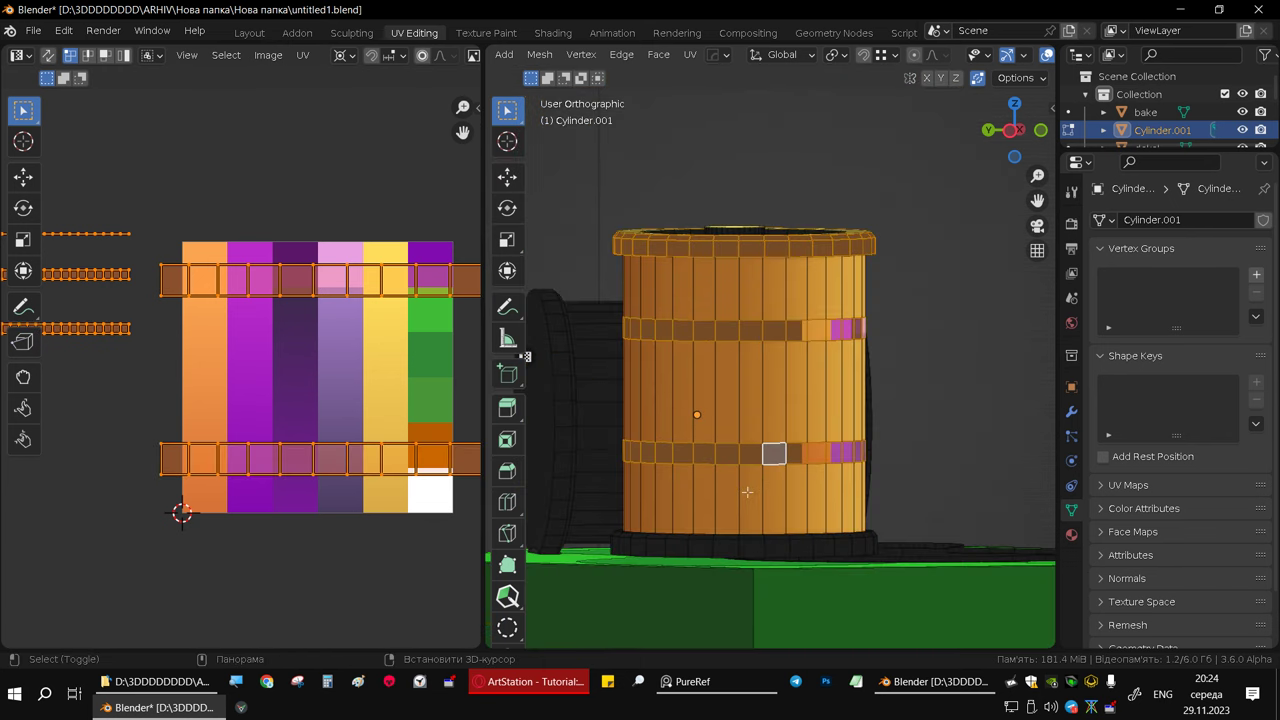
middle_drag(747, 492, 740, 458)
scroll(740, 458, up, 3)
scroll(757, 440, up, 2)
scroll(740, 442, up, 1)
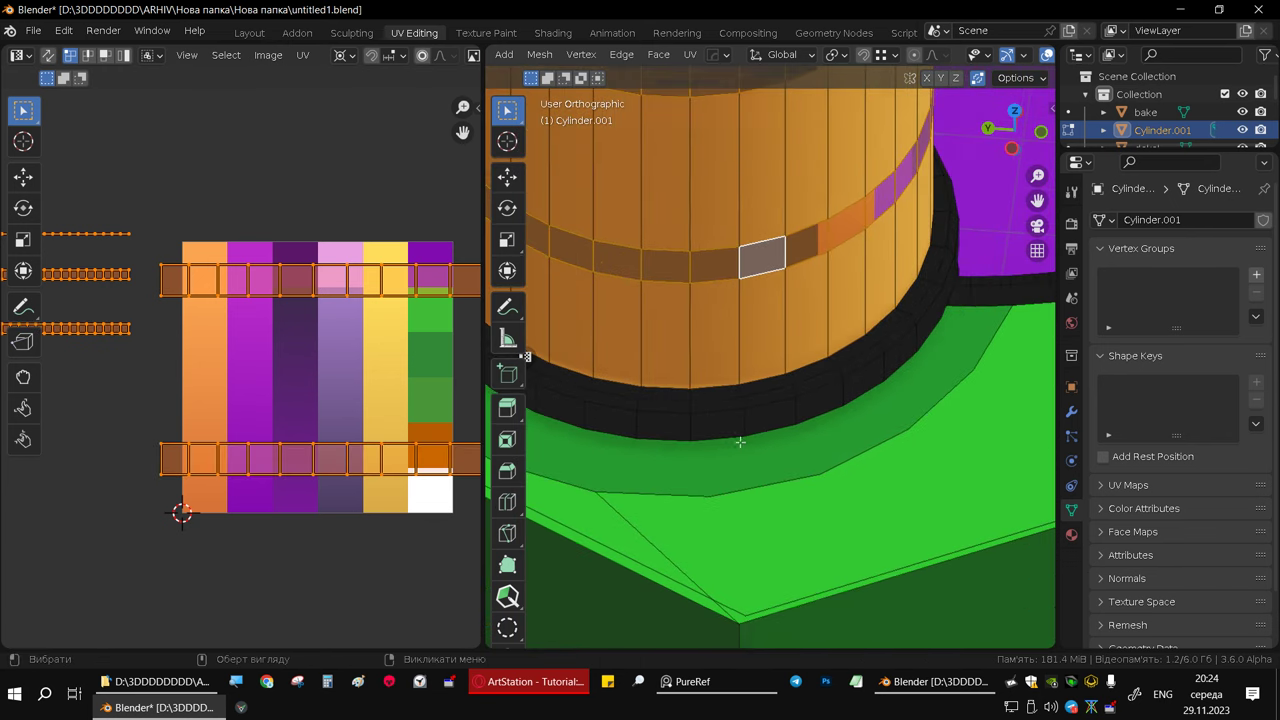
scroll(740, 442, up, 2)
alt+shift+click(756, 378)
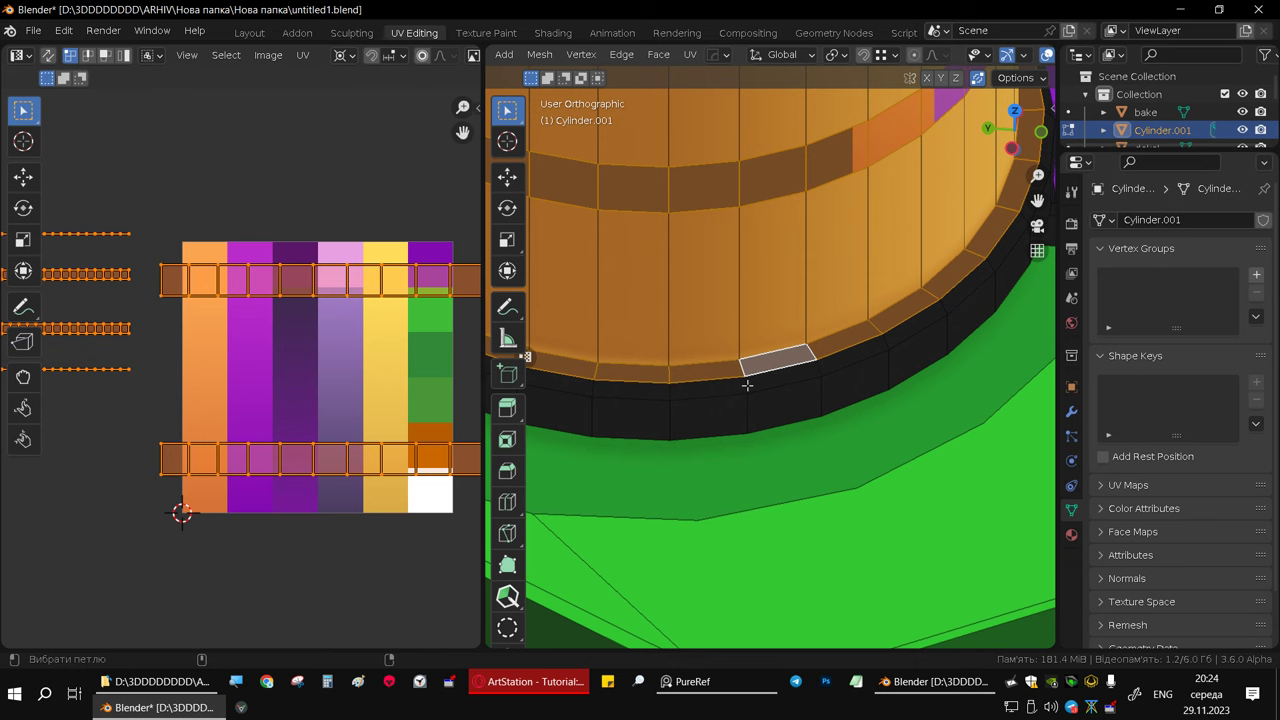
scroll(743, 403, down, 2)
middle_drag(726, 397, 695, 340)
scroll(679, 358, down, 1)
scroll(679, 358, down, 3)
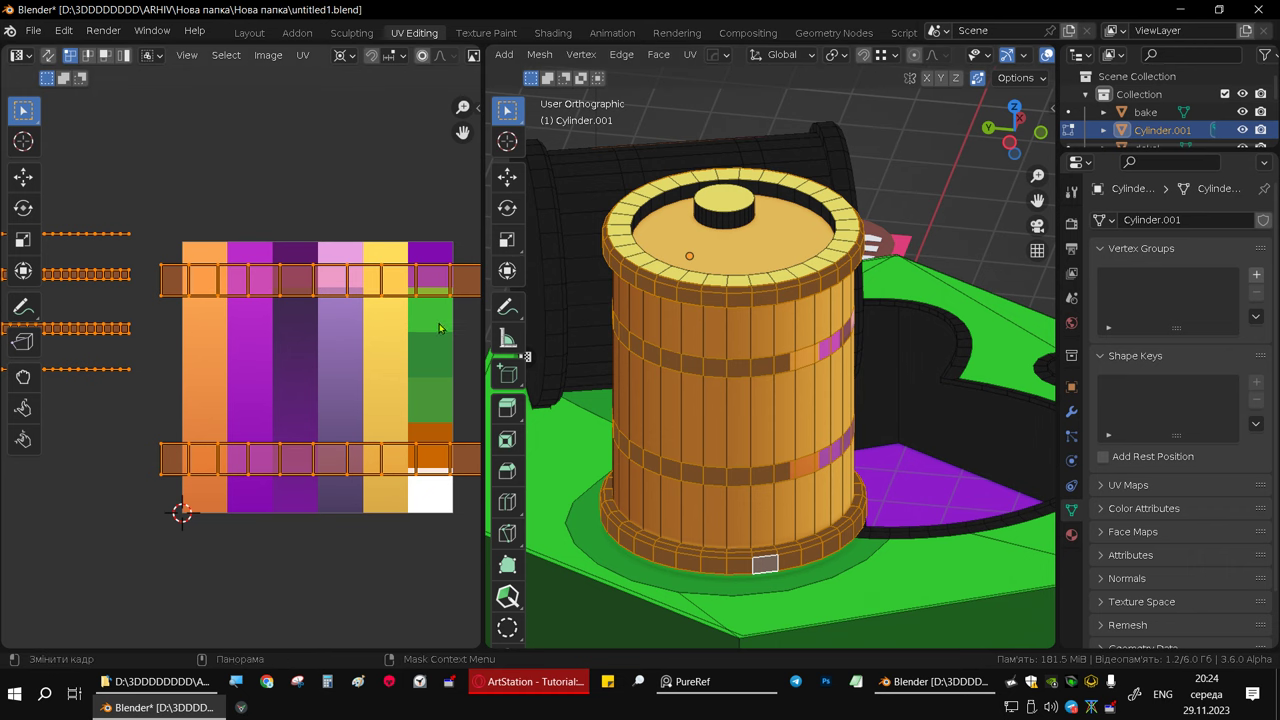
- Project the selected bands and rims from a straight side view, then move and enlarge the UV strips
alt+middle_drag(603, 314, 772, 321)
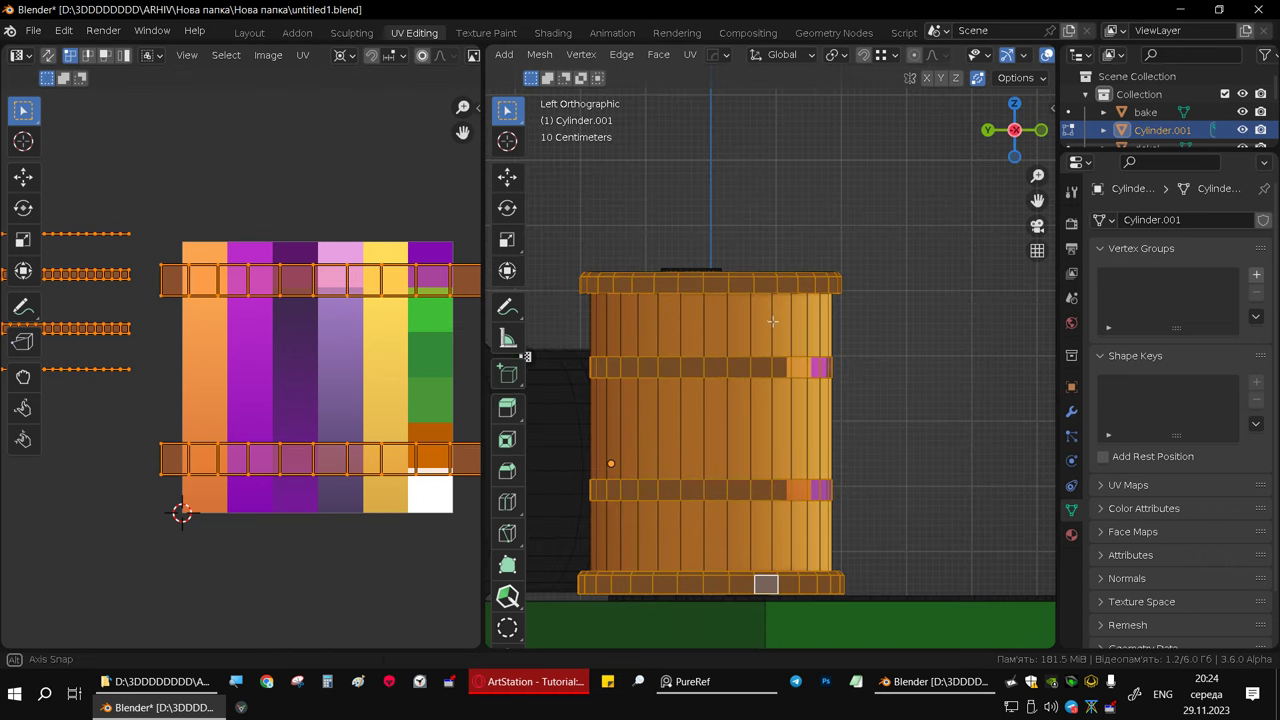
key(u)
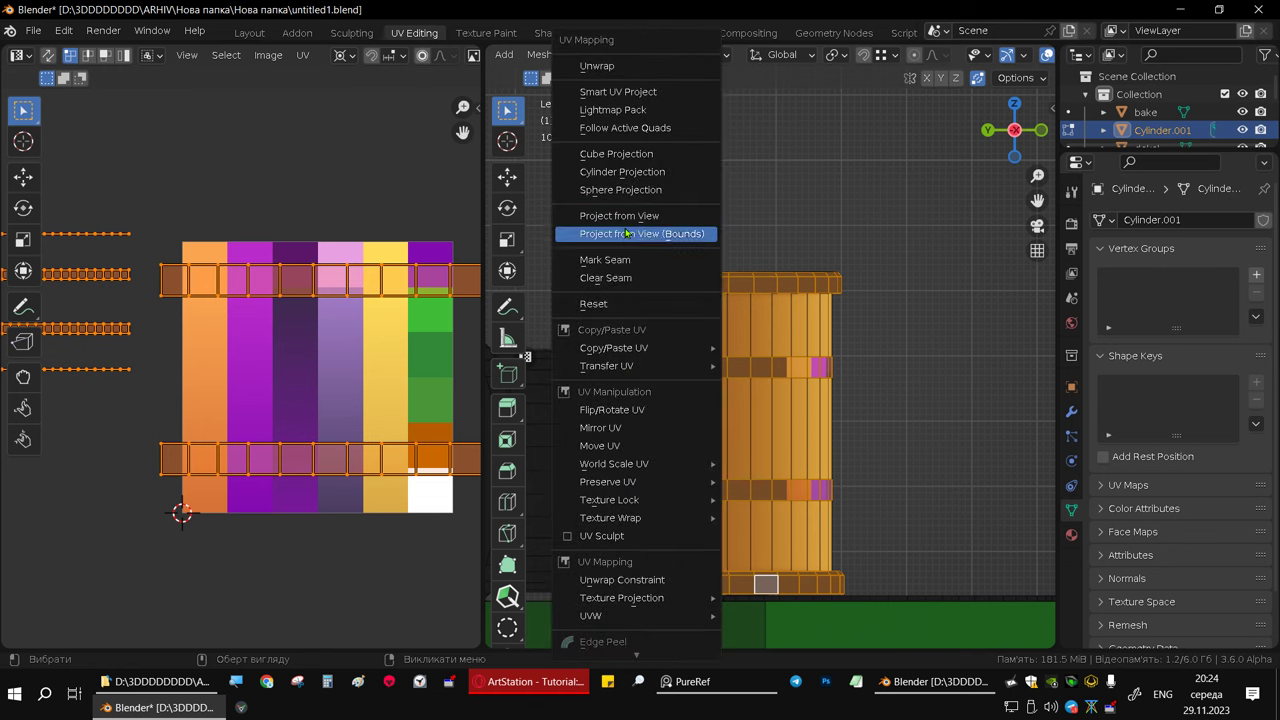
click(640, 216)
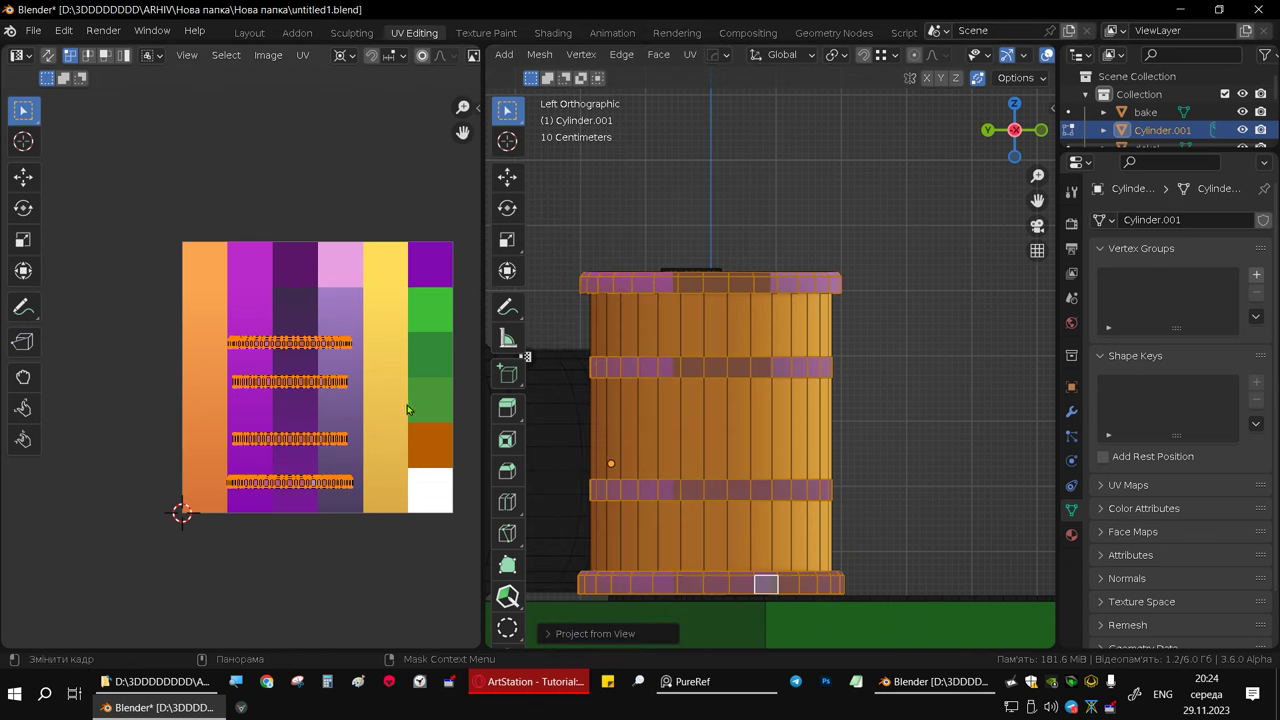
key(g)
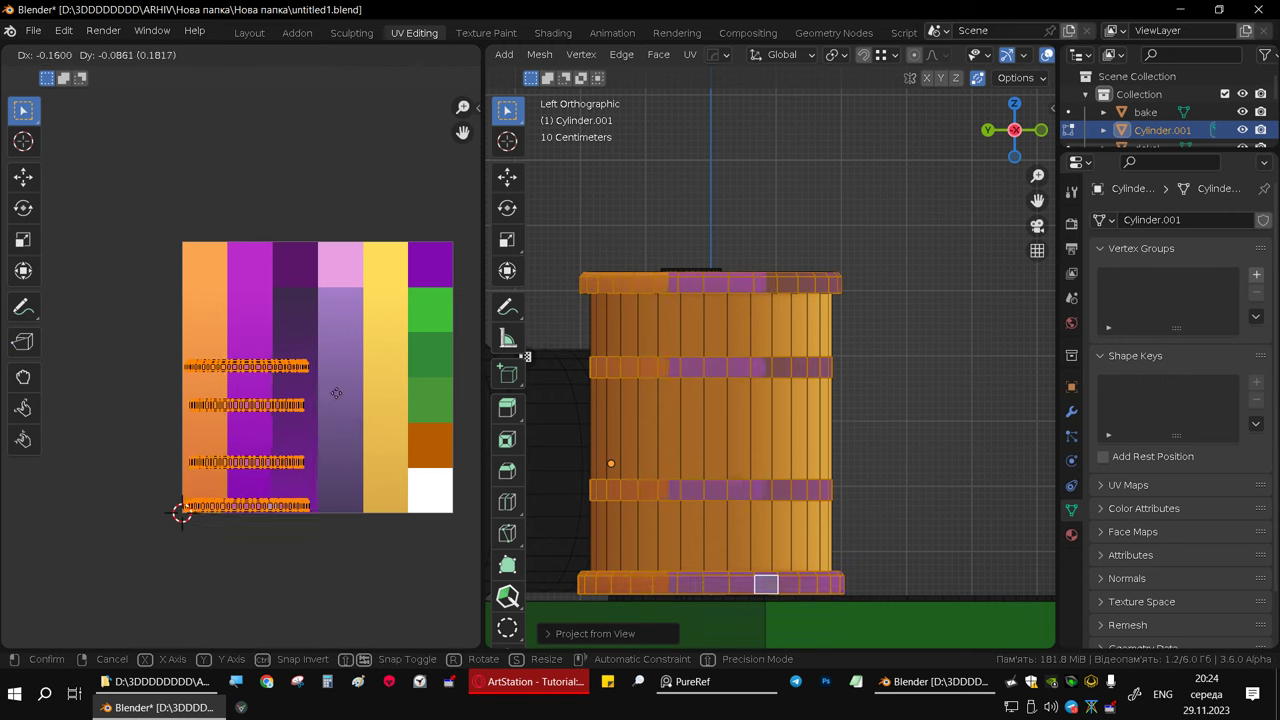
click(336, 394)
key(s)
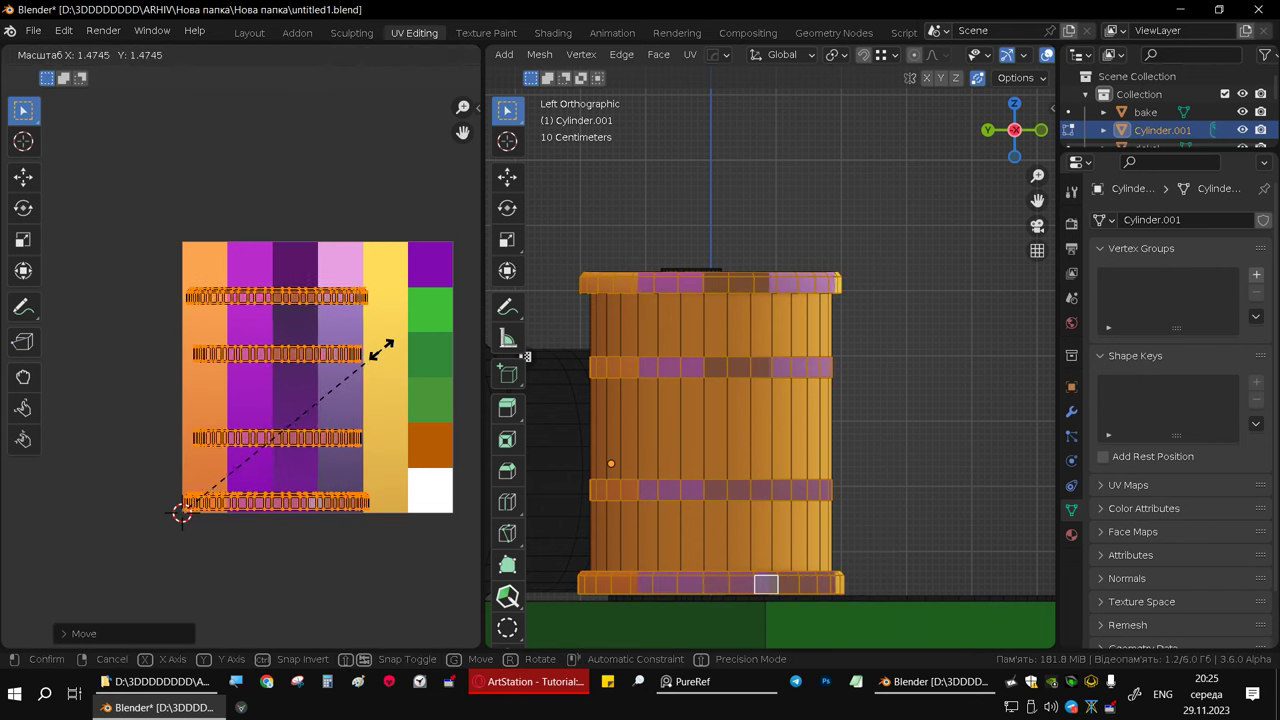
click(408, 333)
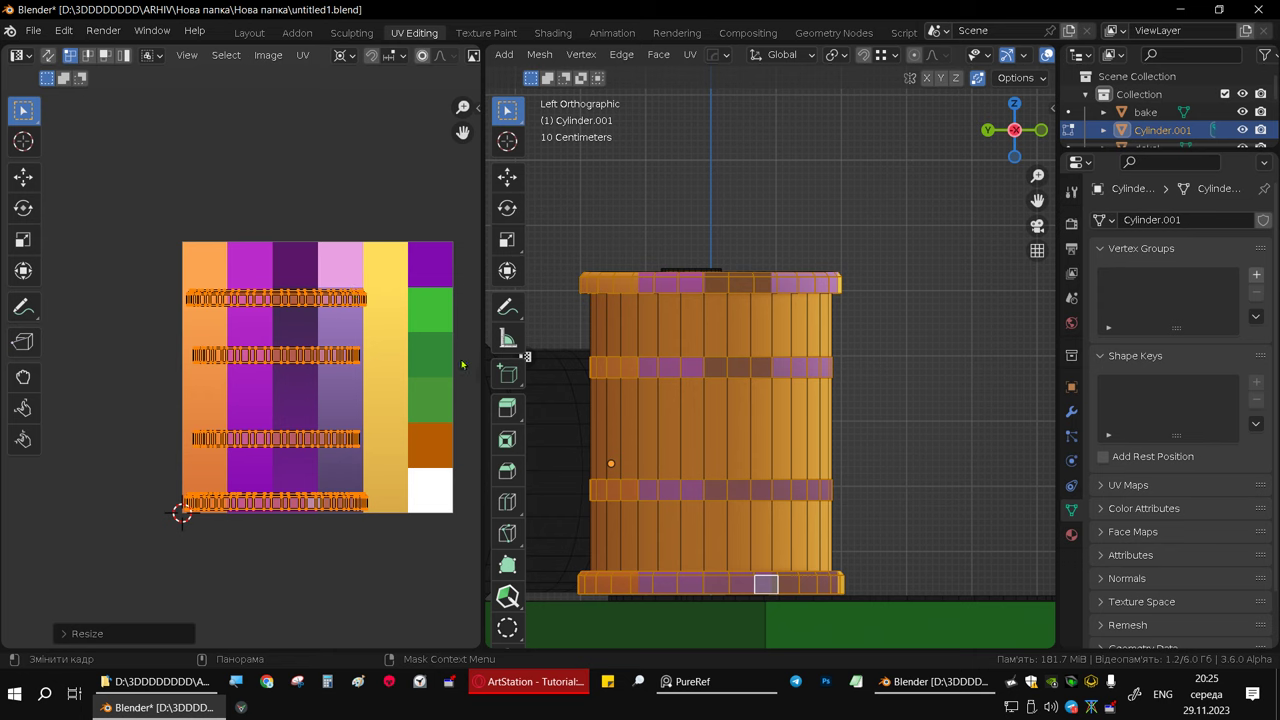
- Narrow the UV strips horizontally and slide them onto the yellow atlas column
key(s)
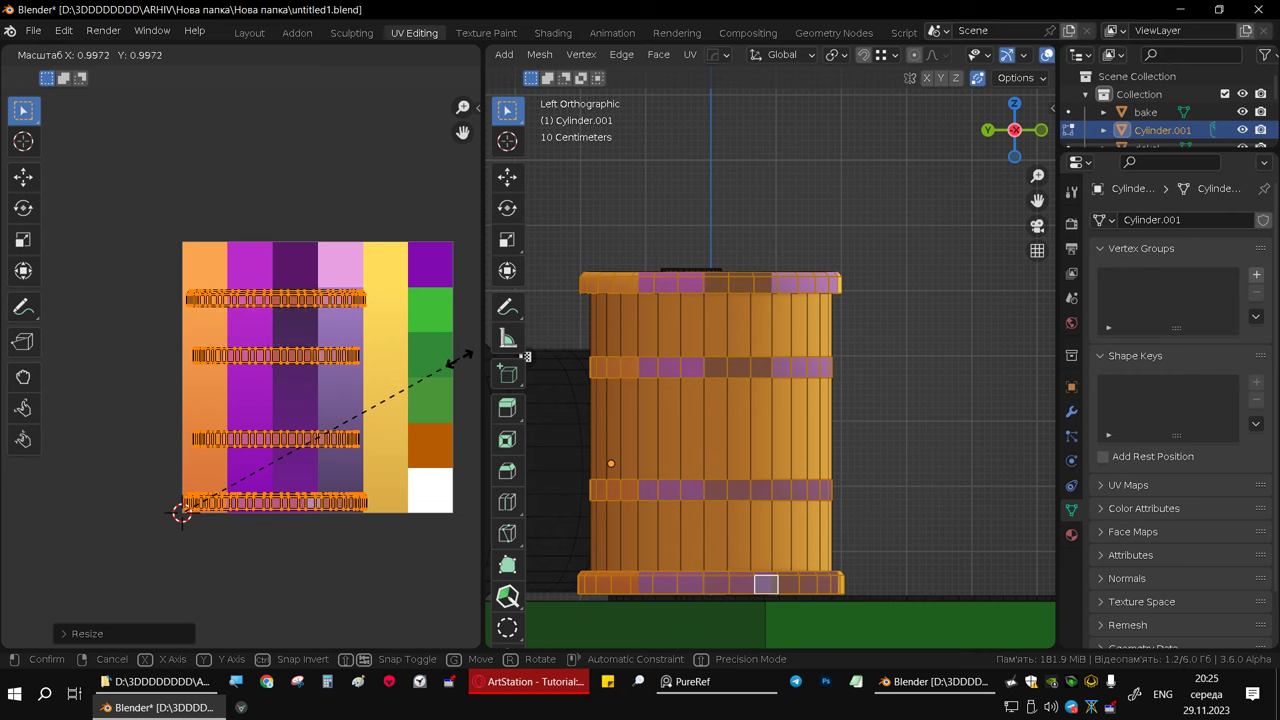
key(x)
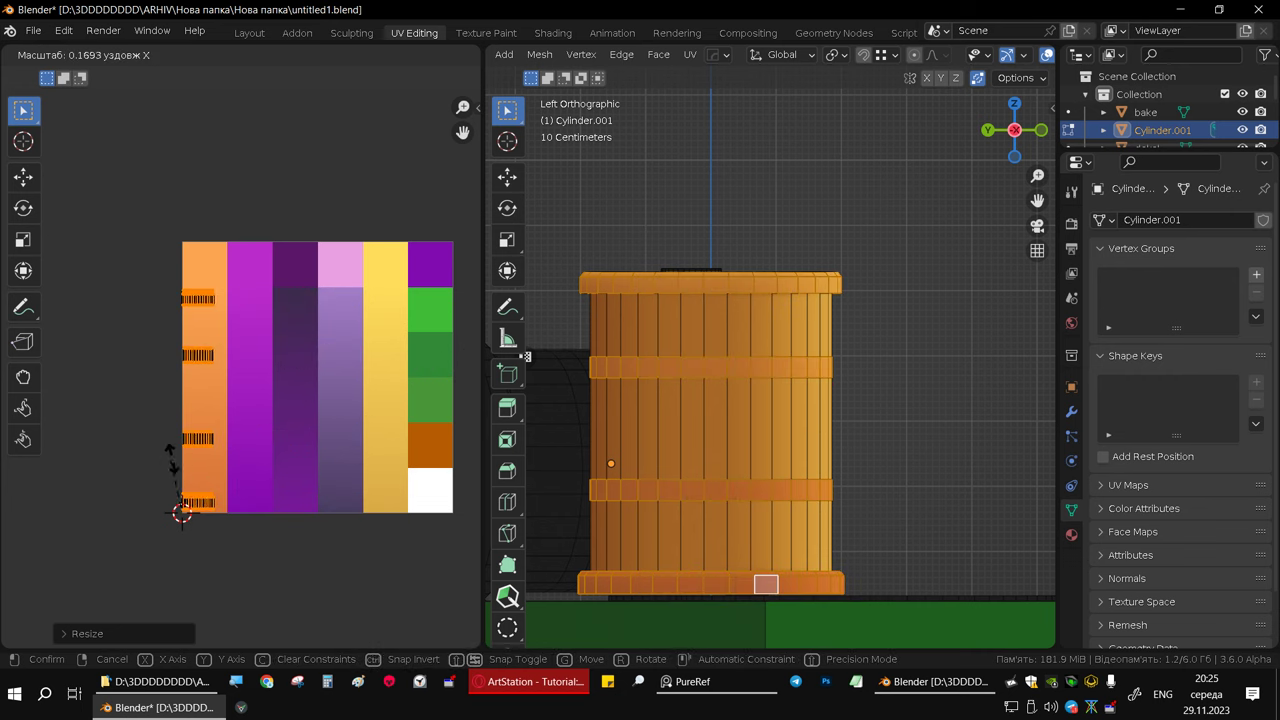
click(180, 445)
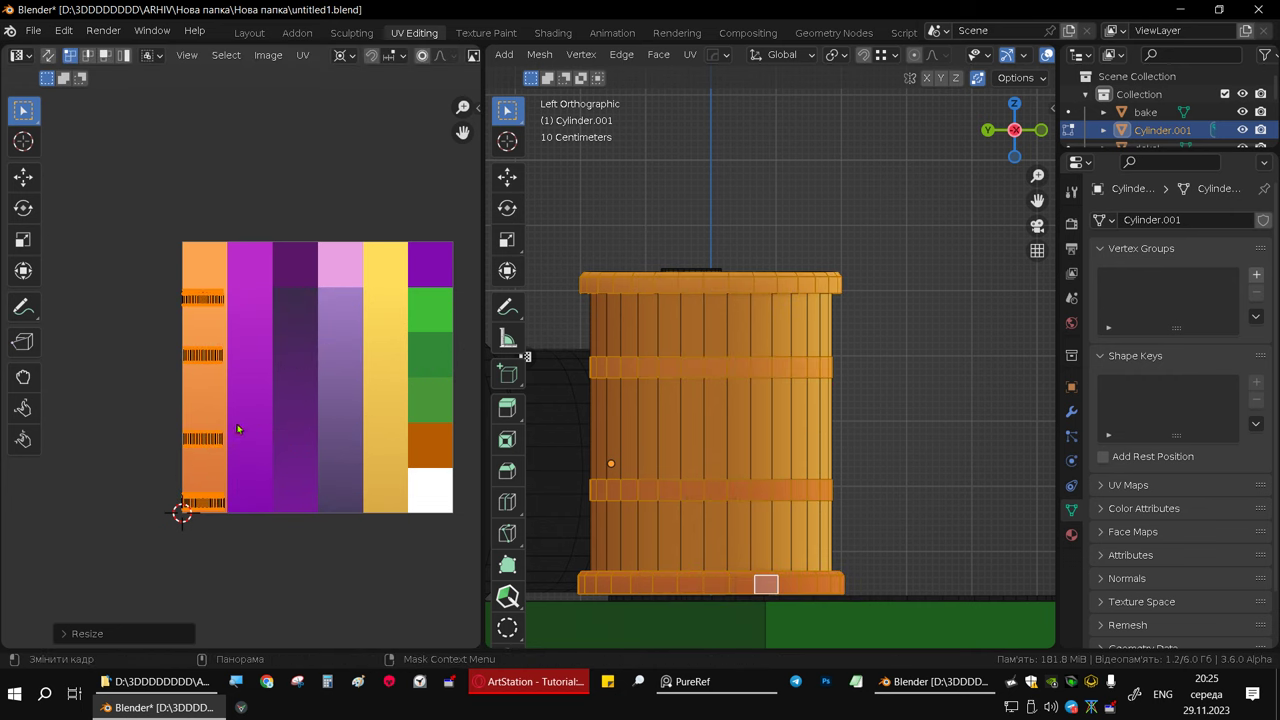
key(g)
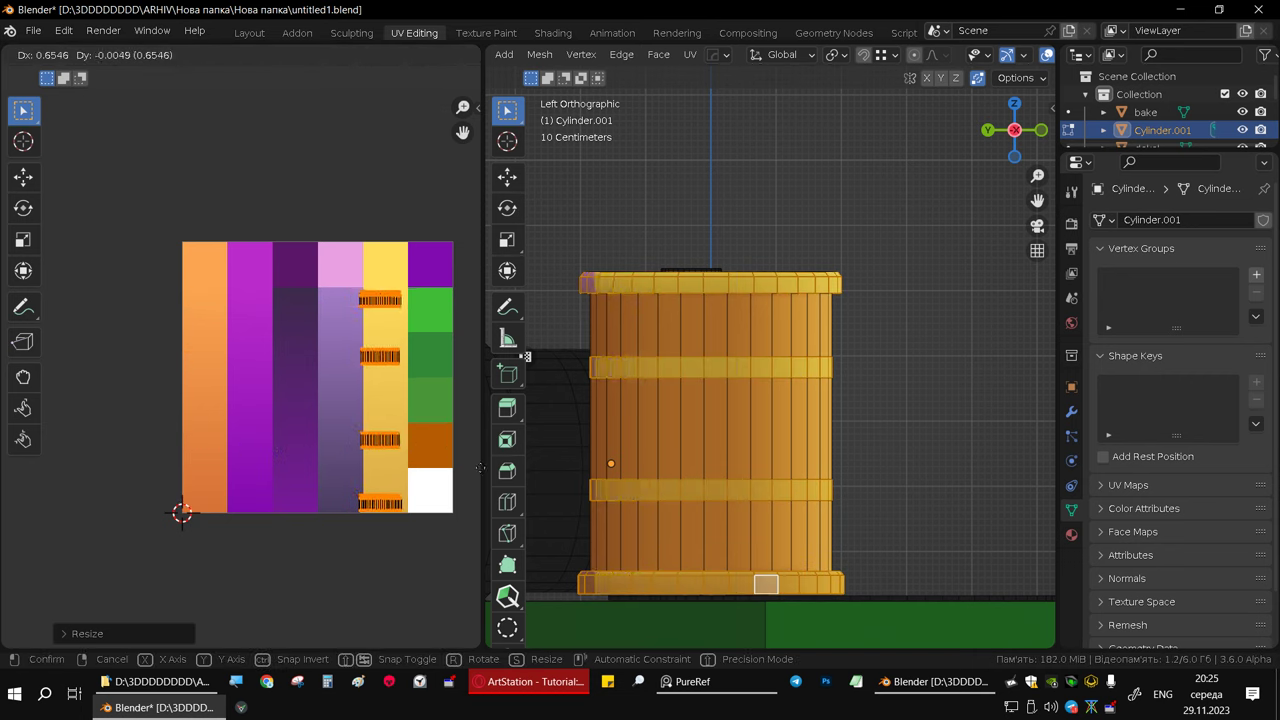
click(44, 470)
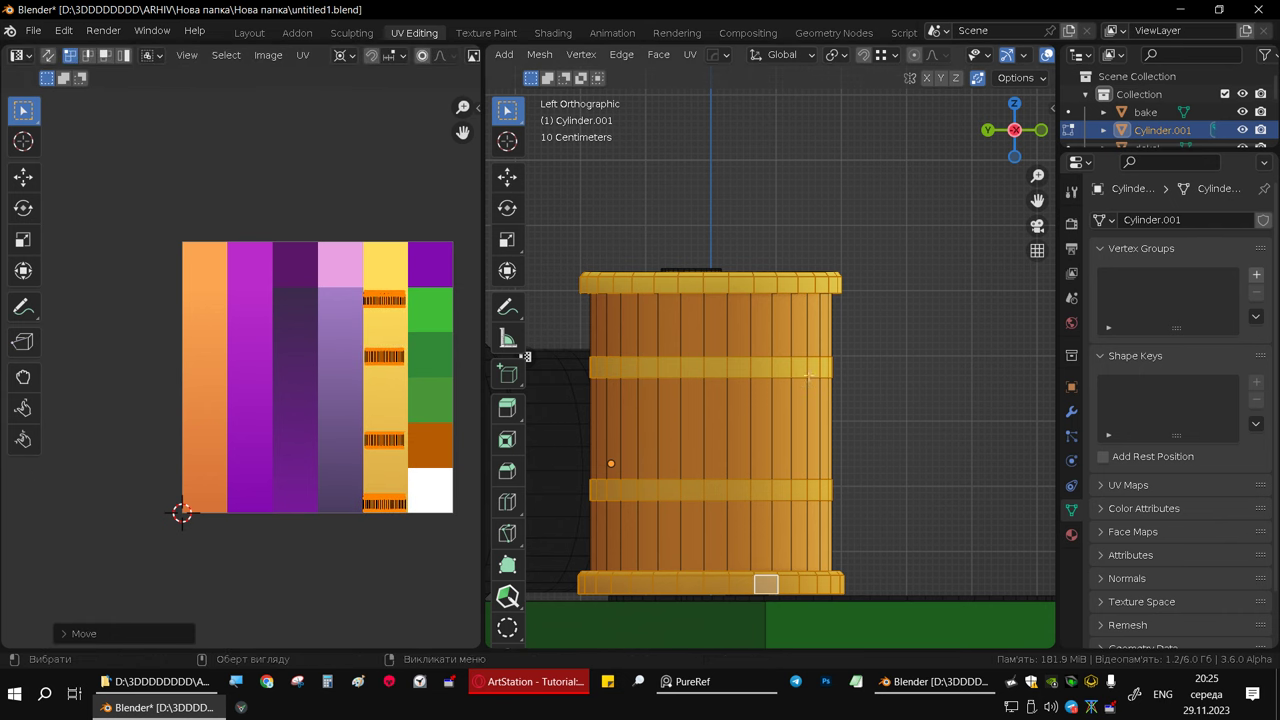
middle_drag(808, 376, 817, 333)
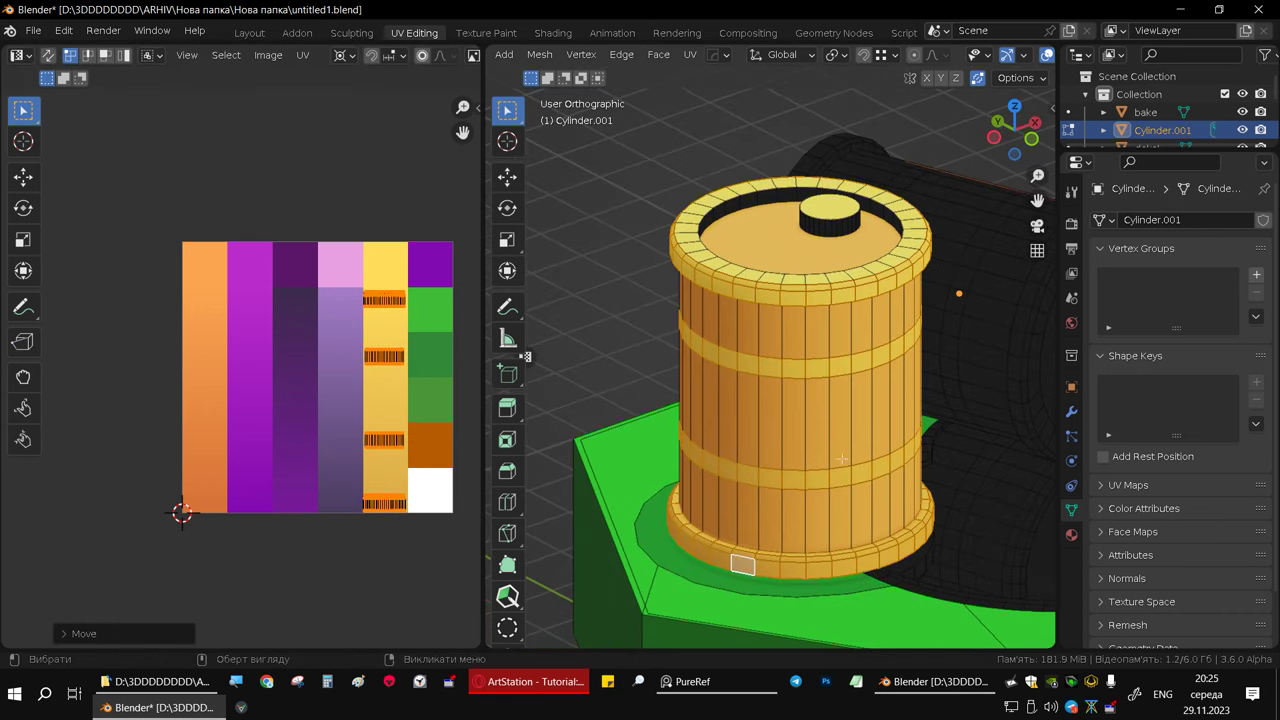
mouse_move(842, 459)
middle_down()
mouse_move(795, 366)
mouse_move(794, 397)
middle_up()
- Preview the barrel briefly in Object Mode, then return to Edit Mode
click(794, 397)
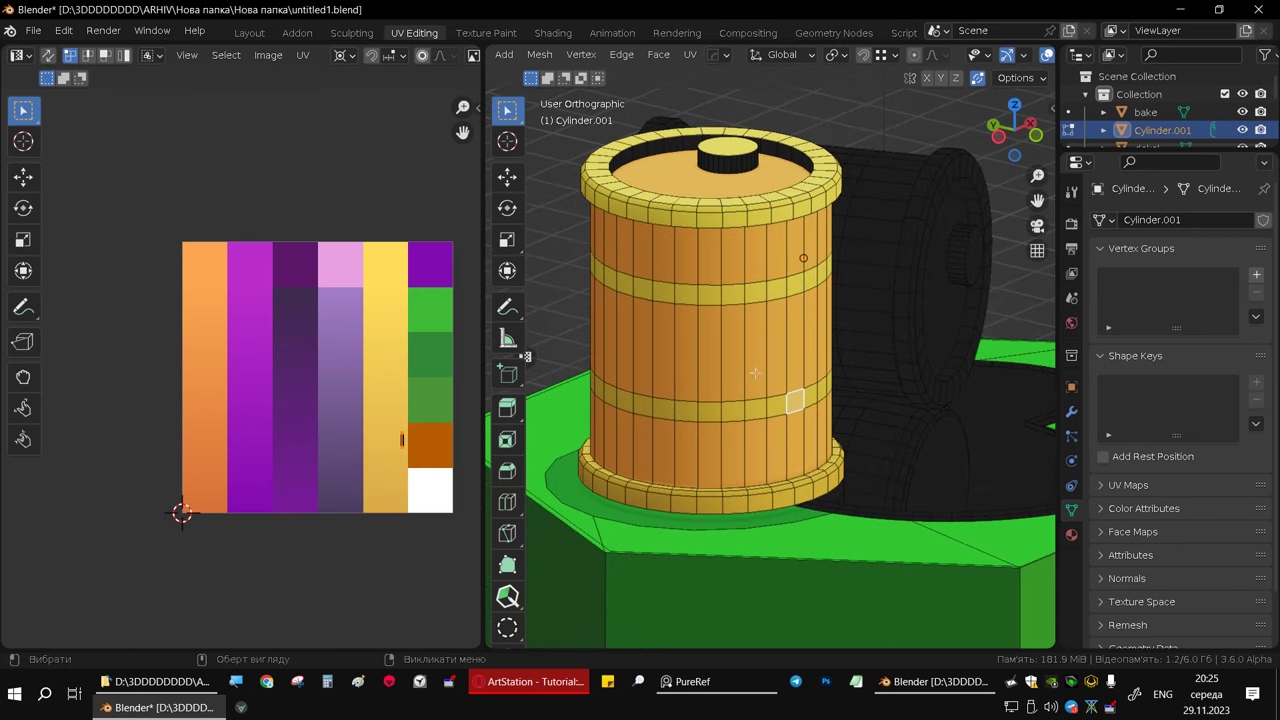
key(Tab)
mouse_move(764, 379)
middle_down()
mouse_move(805, 427)
mouse_move(686, 406)
mouse_move(735, 423)
mouse_move(769, 283)
mouse_move(700, 374)
mouse_move(727, 434)
middle_up()
key(Tab)
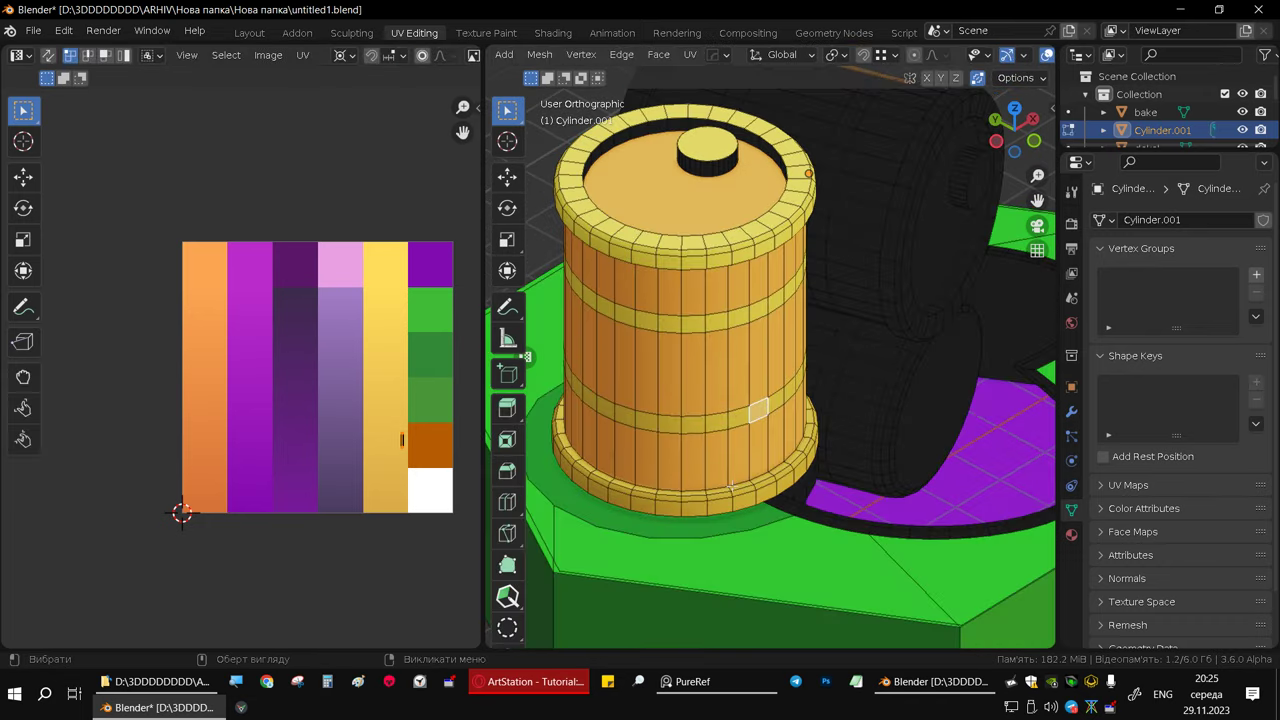
scroll(735, 507, up, 5)
- Project the bottom rim's top ledge from the side, then shrink its UVs and drop them onto the yellow column
click(736, 522)
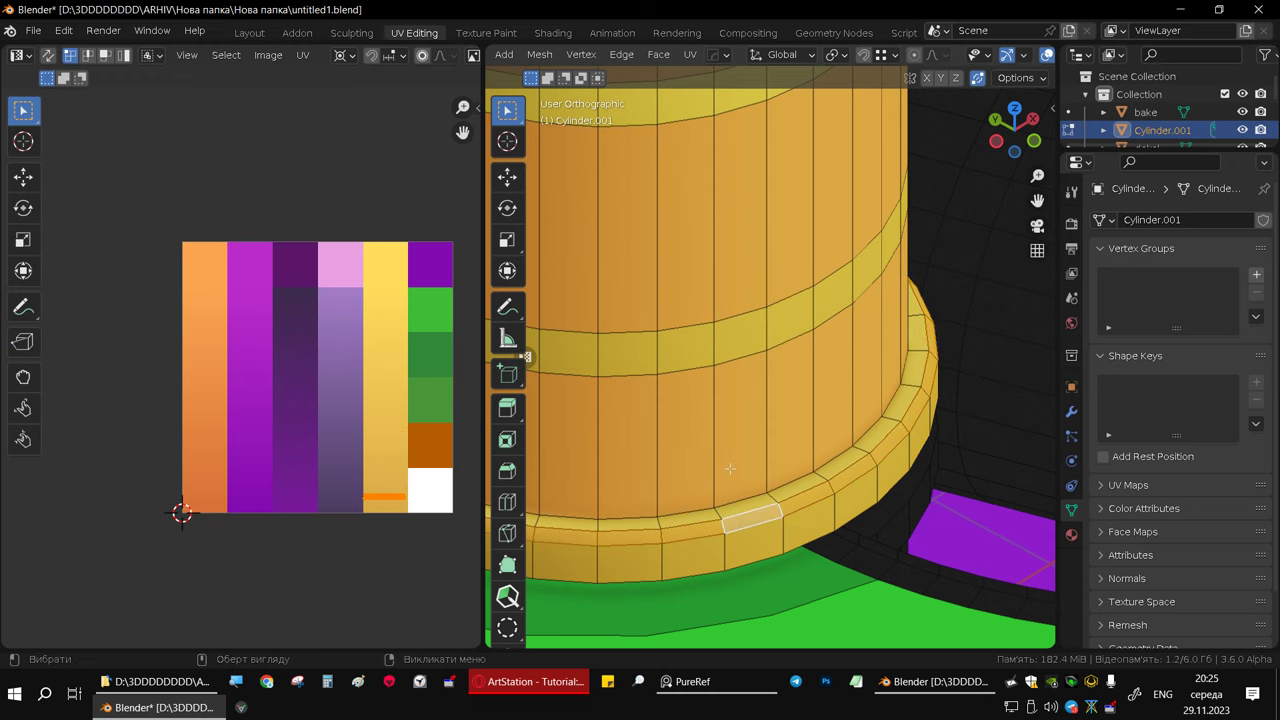
middle_drag(730, 468, 745, 431)
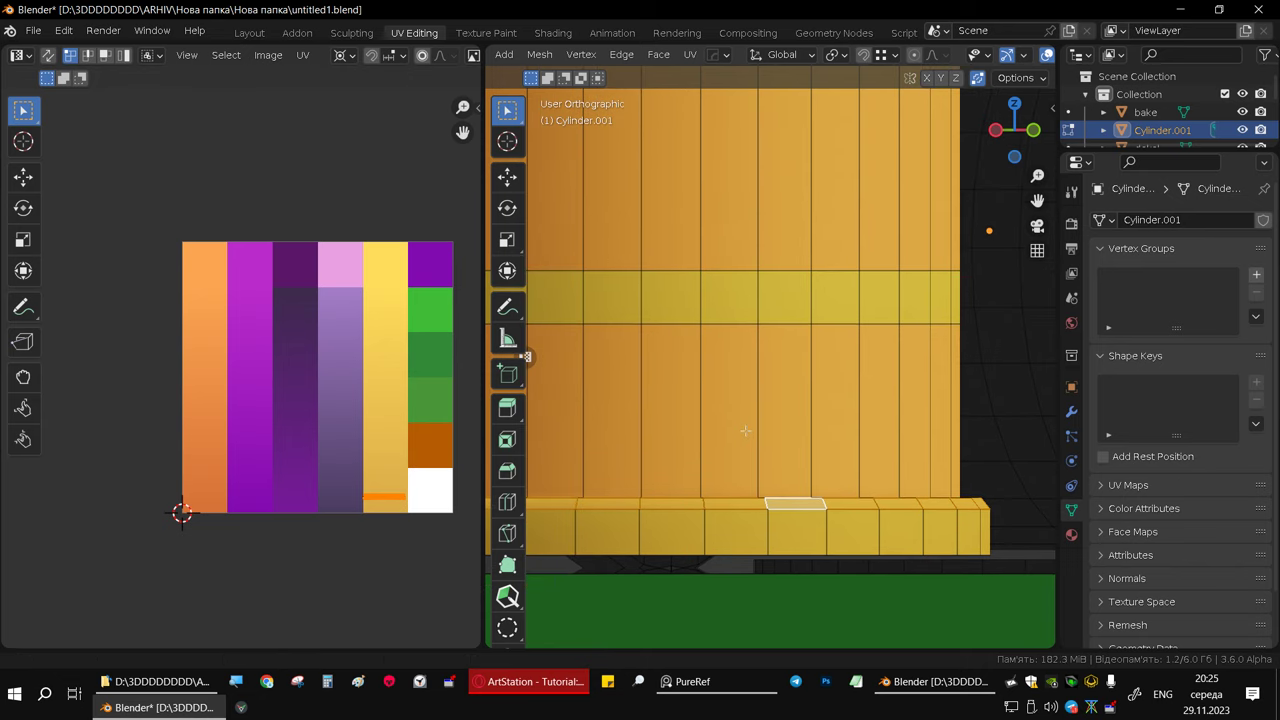
key(u)
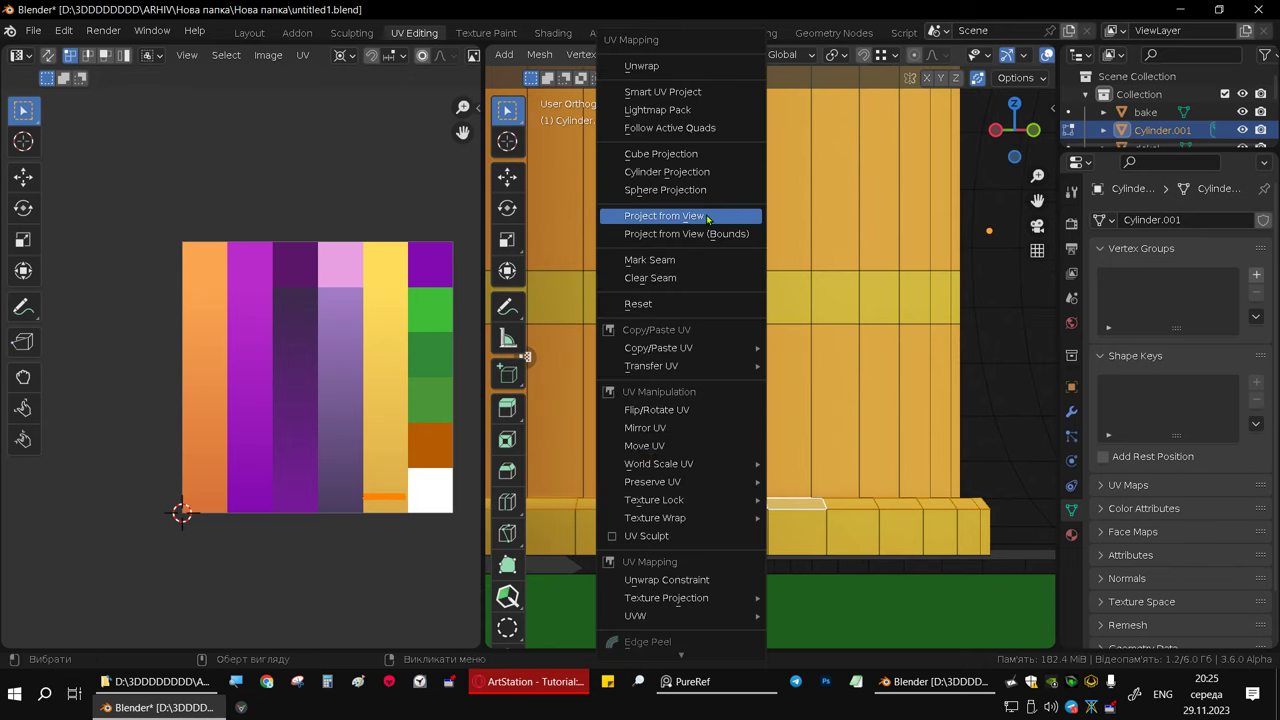
click(707, 218)
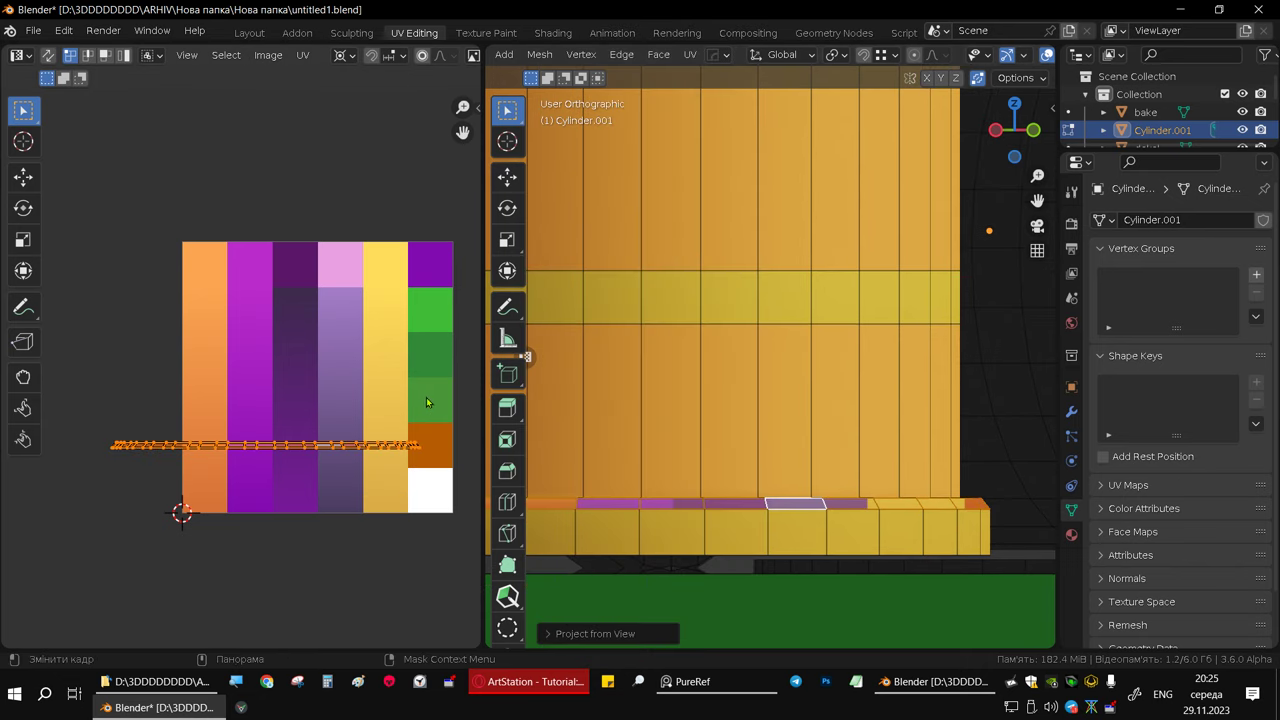
key(s)
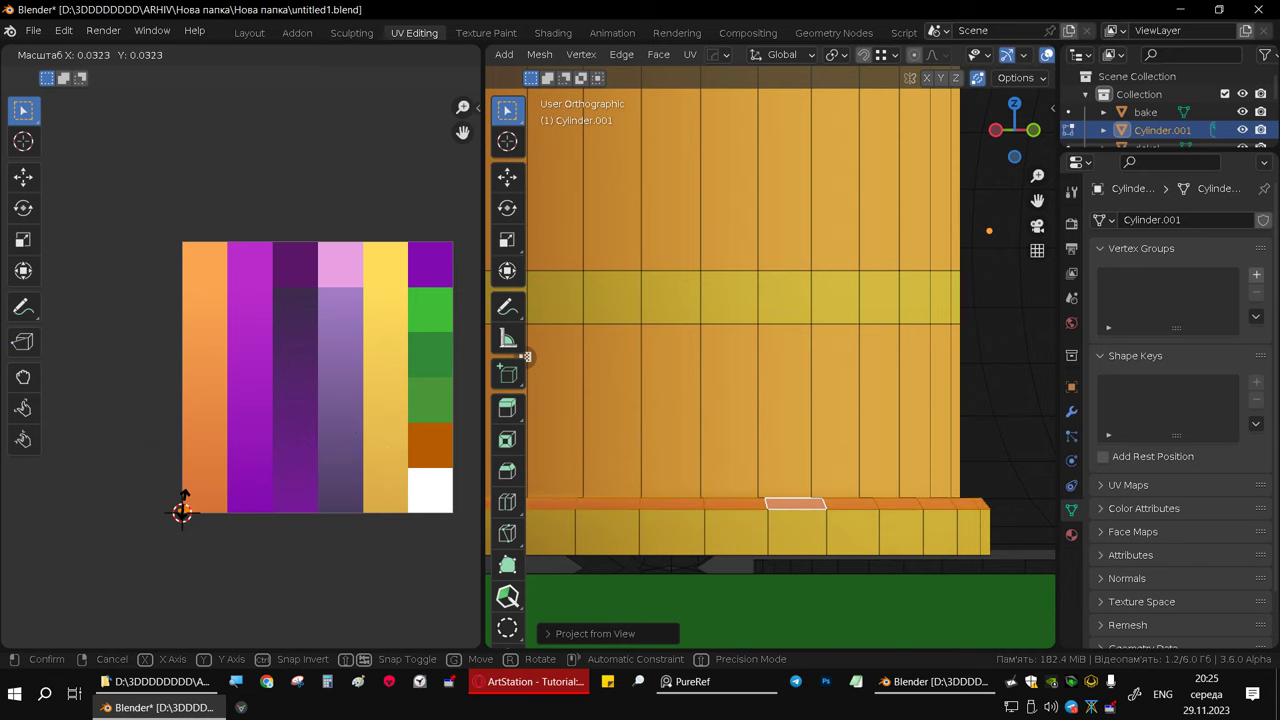
click(184, 497)
key(g)
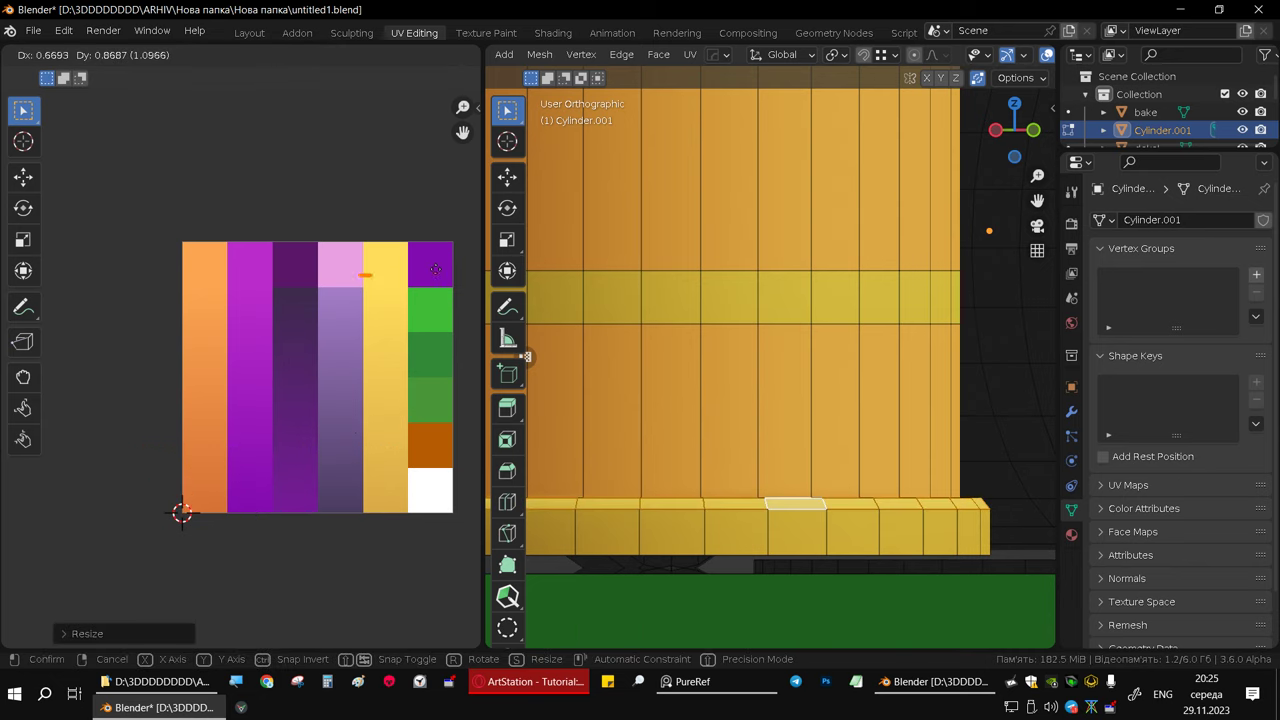
click(457, 264)
- Switch to Object Mode and orbit around the barrel to inspect its base and top rim
key(Tab)
mouse_move(720, 300)
middle_down()
mouse_move(615, 295)
mouse_move(714, 371)
middle_up()
scroll(730, 371, down, 4)
mouse_move(790, 280)
middle_down()
mouse_move(856, 316)
mouse_move(797, 282)
mouse_move(746, 351)
middle_up()
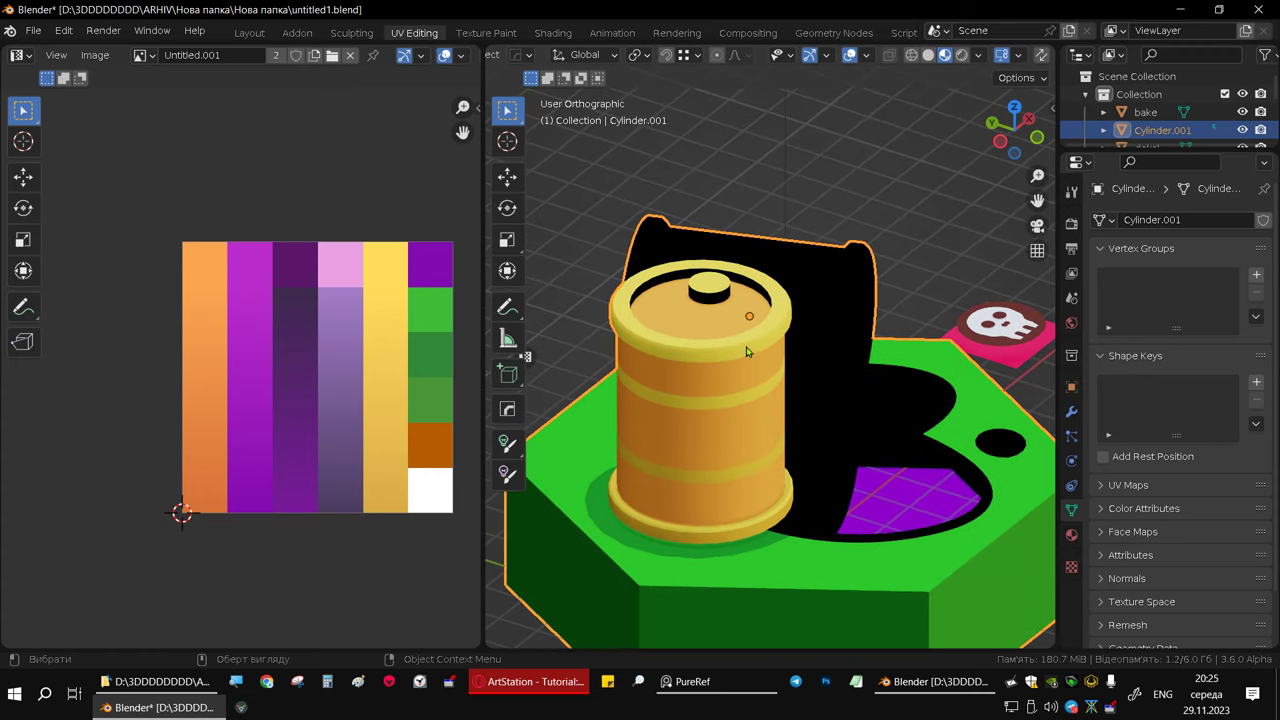
scroll(720, 310, up, 4)
mouse_move(720, 310)
middle_down()
mouse_move(709, 320)
mouse_move(644, 301)
mouse_move(809, 194)
middle_up()
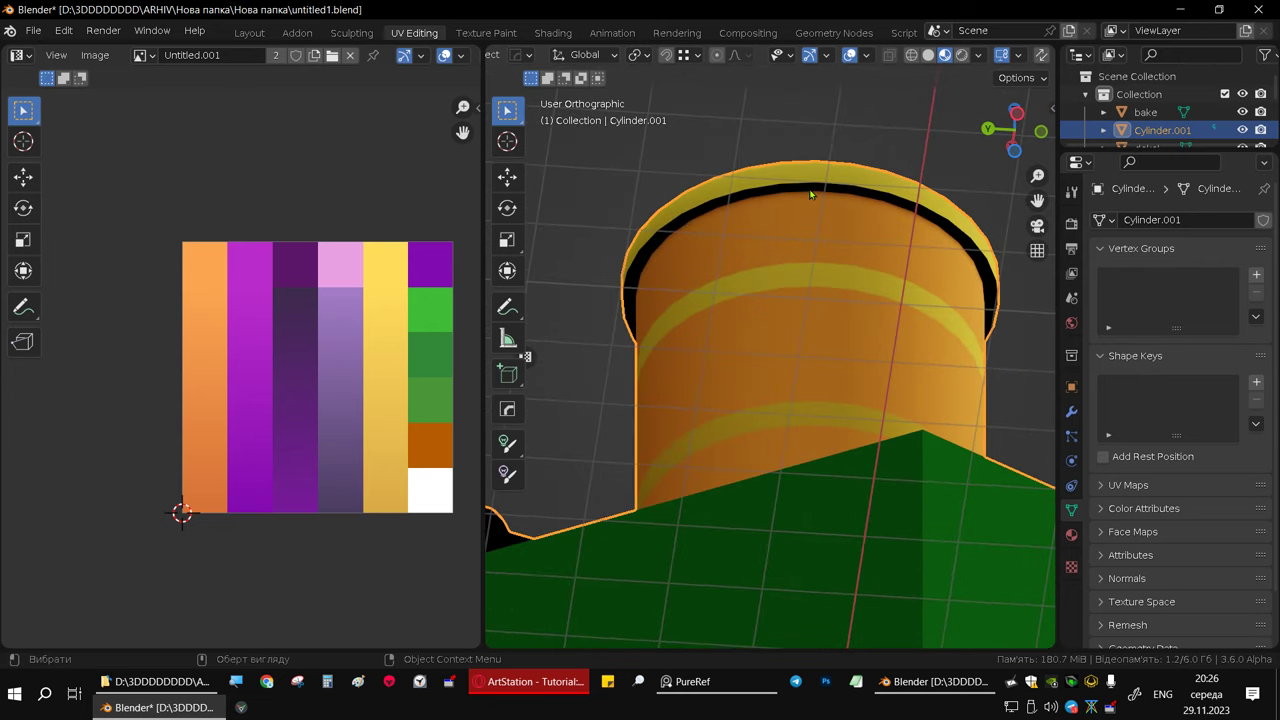
- Project the dark band below the top rim from Left view and shrink its UVs onto the dark brown swatch
key(Tab)
middle_drag(829, 189, 731, 401)
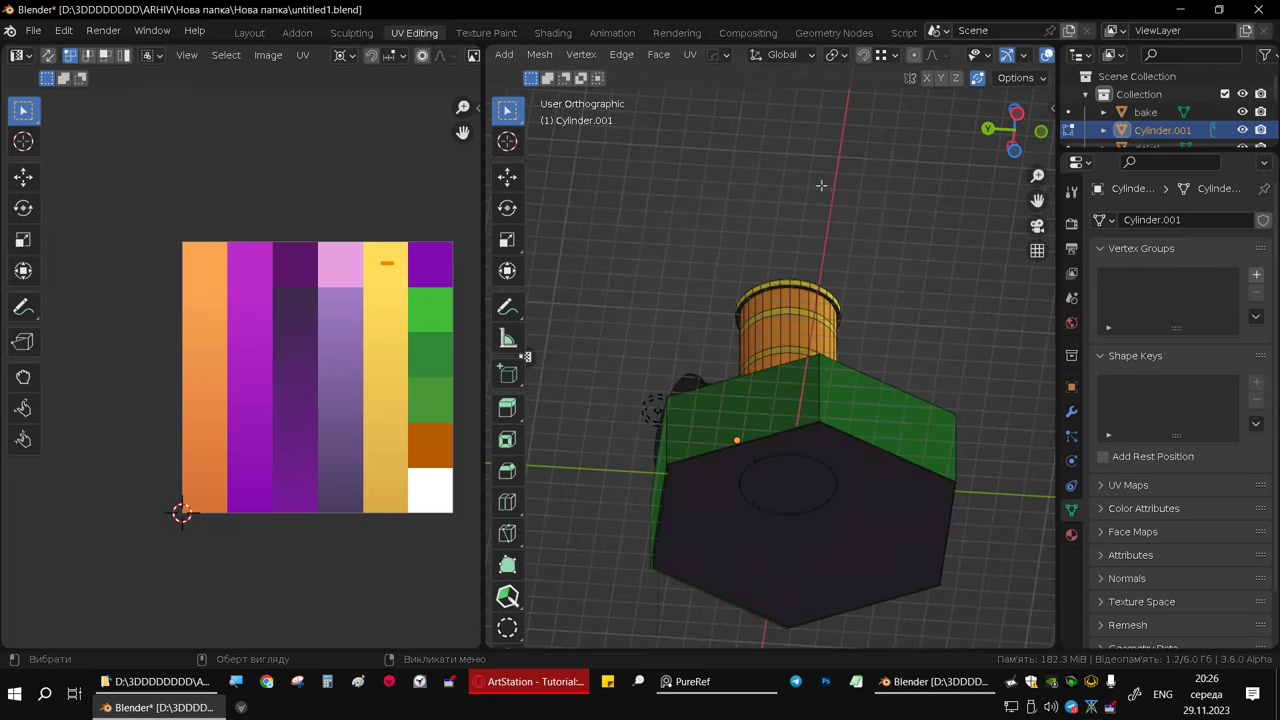
scroll(731, 401, down, 2)
scroll(731, 401, up, 3)
scroll(791, 375, up, 4)
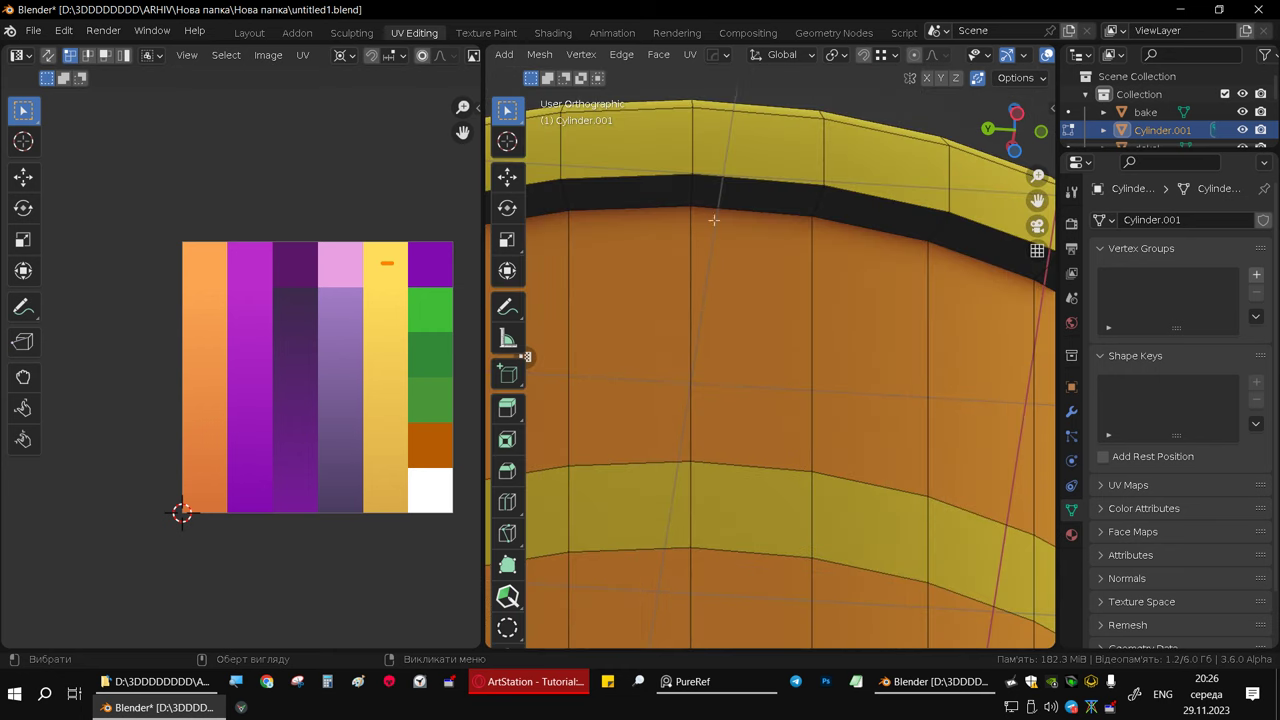
click(692, 195)
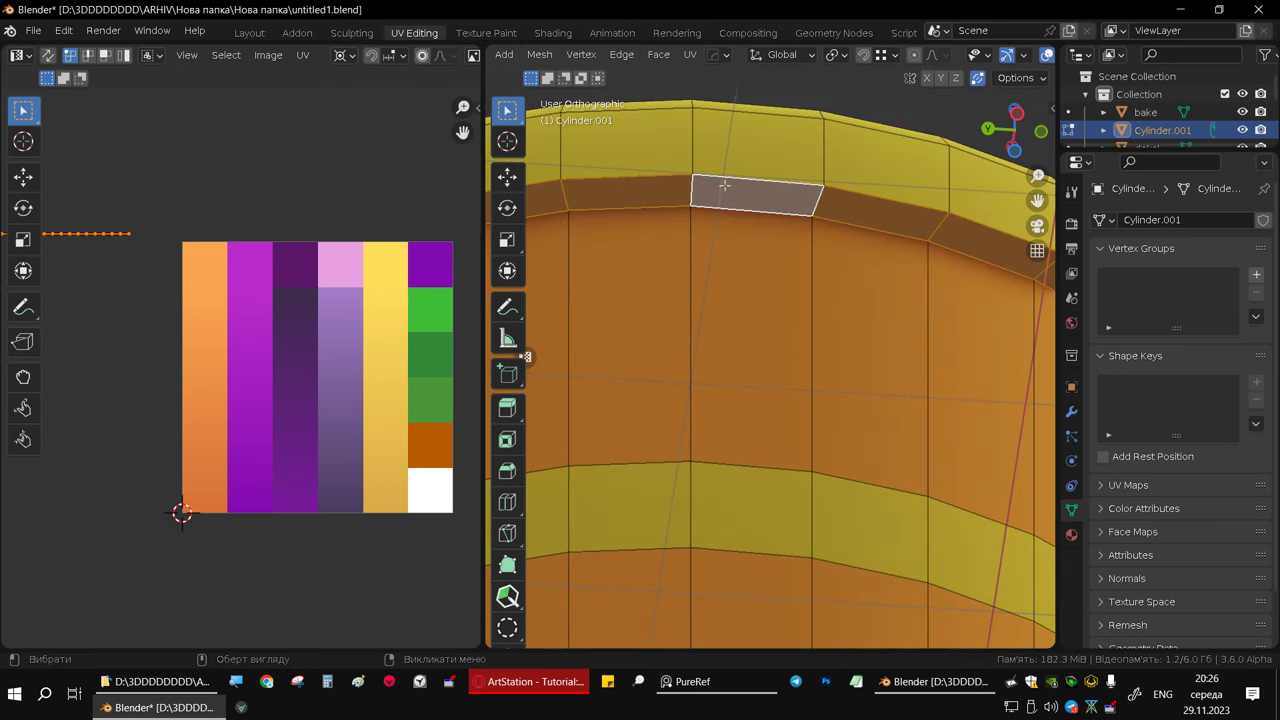
scroll(723, 183, down, 2)
key(ctrl+KP_3)
shift+middle_drag(711, 194, 729, 300)
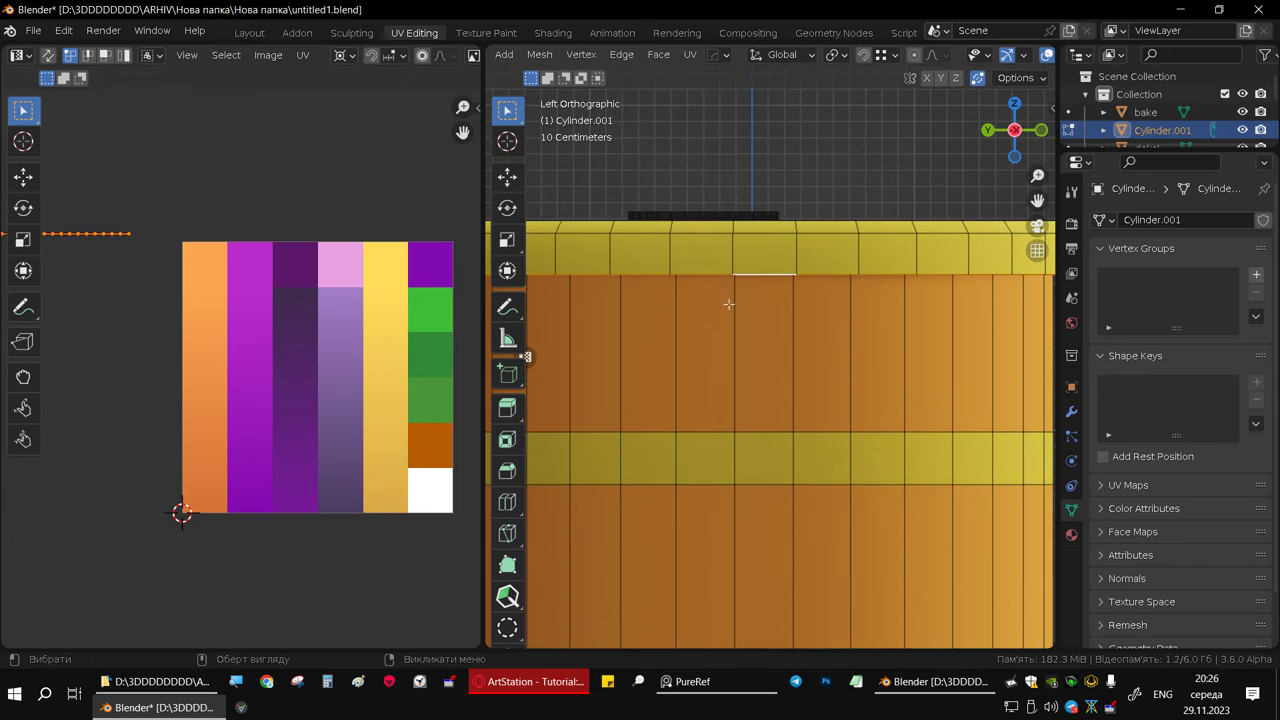
key(u)
click(680, 215)
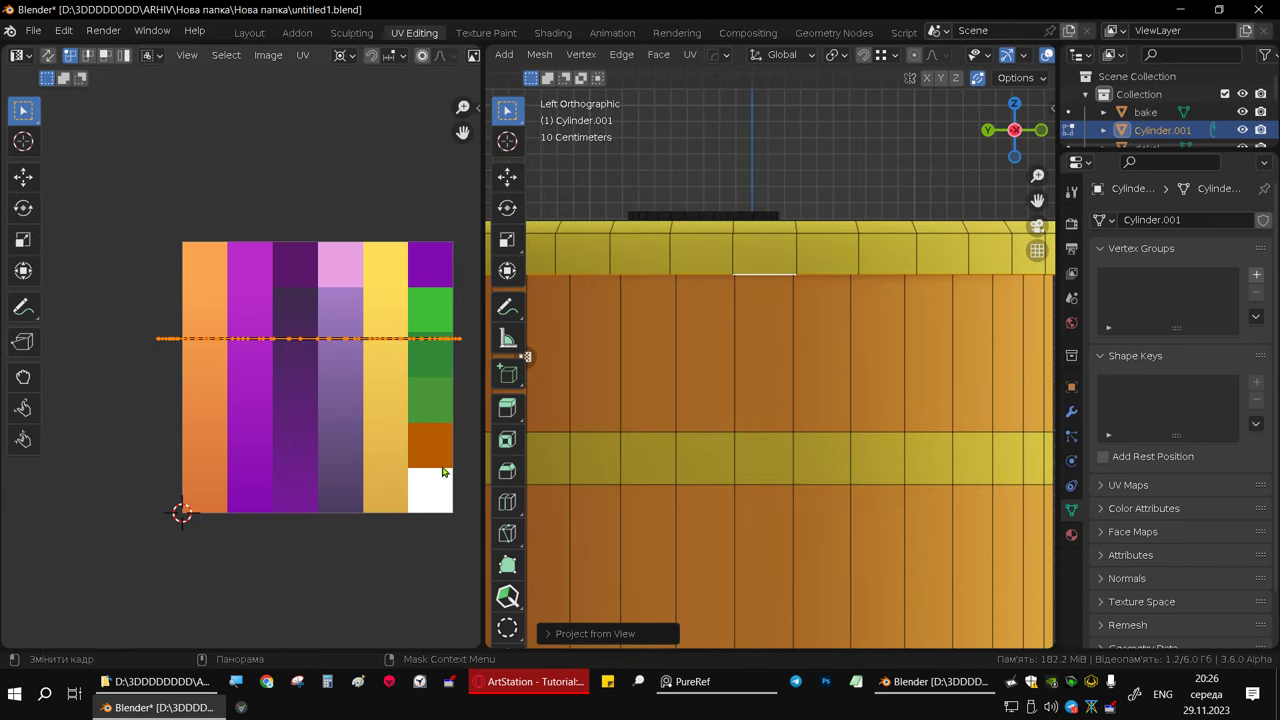
key(s)
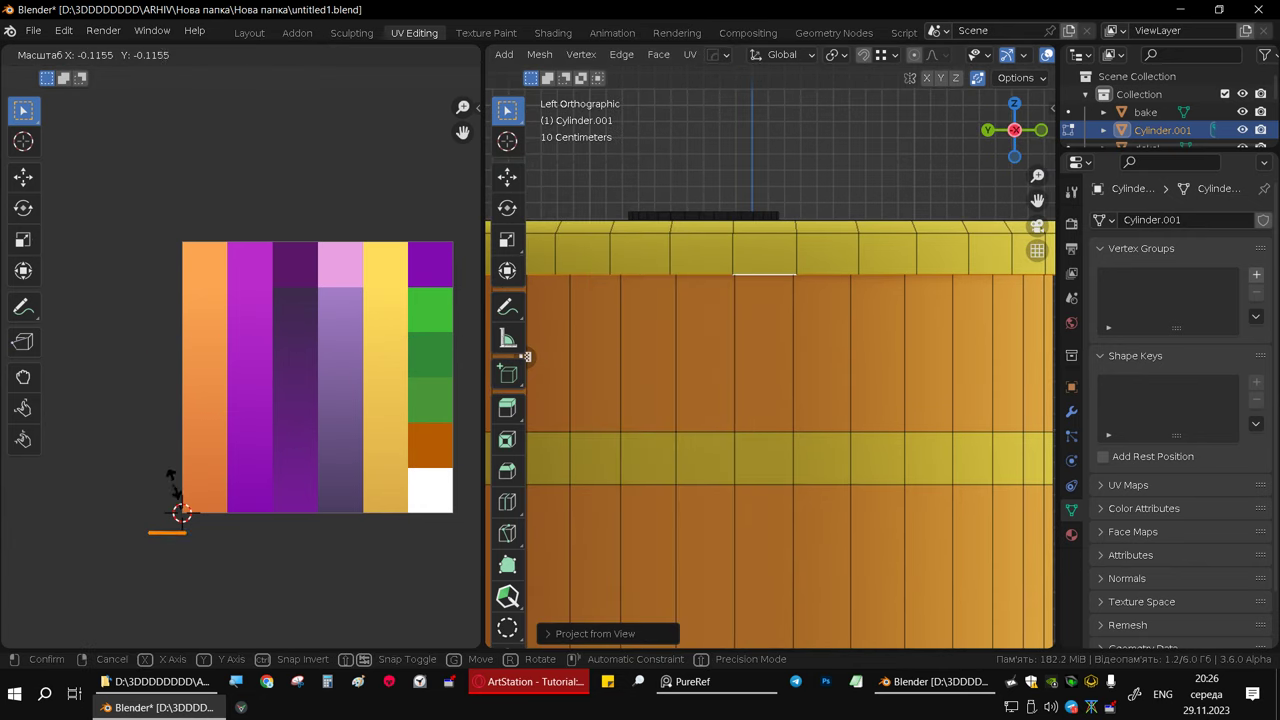
click(205, 520)
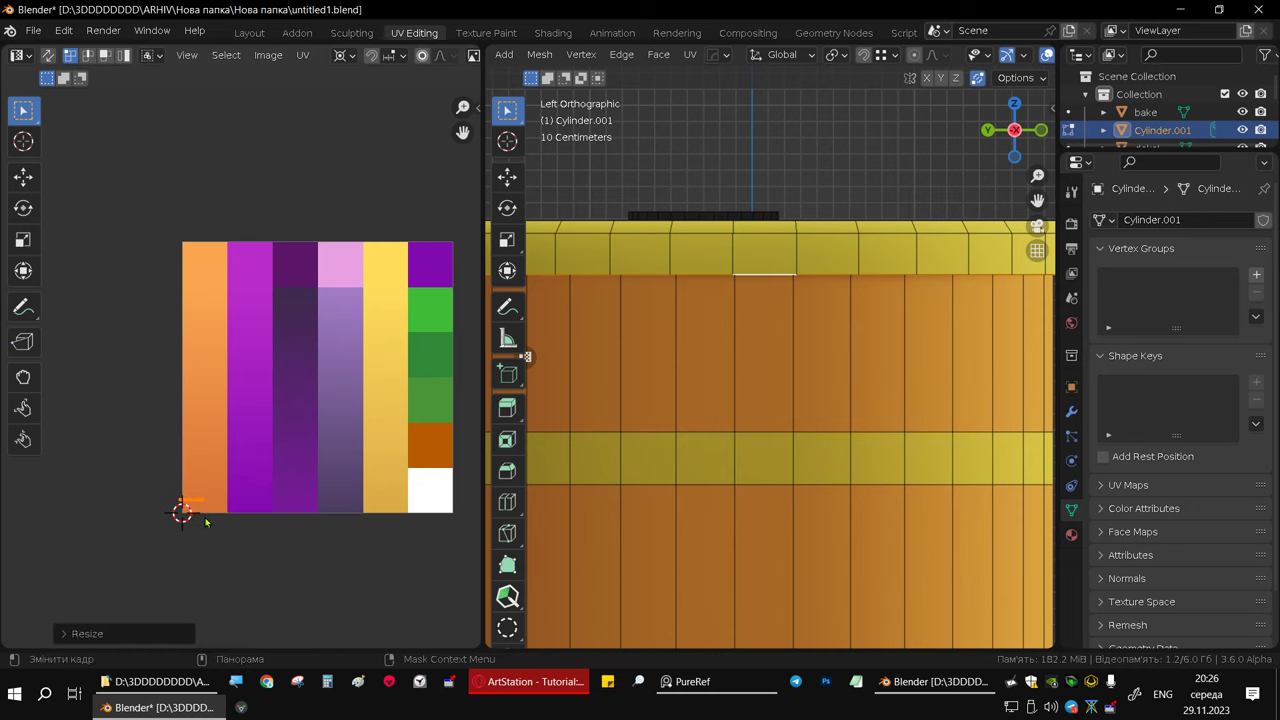
key(g)
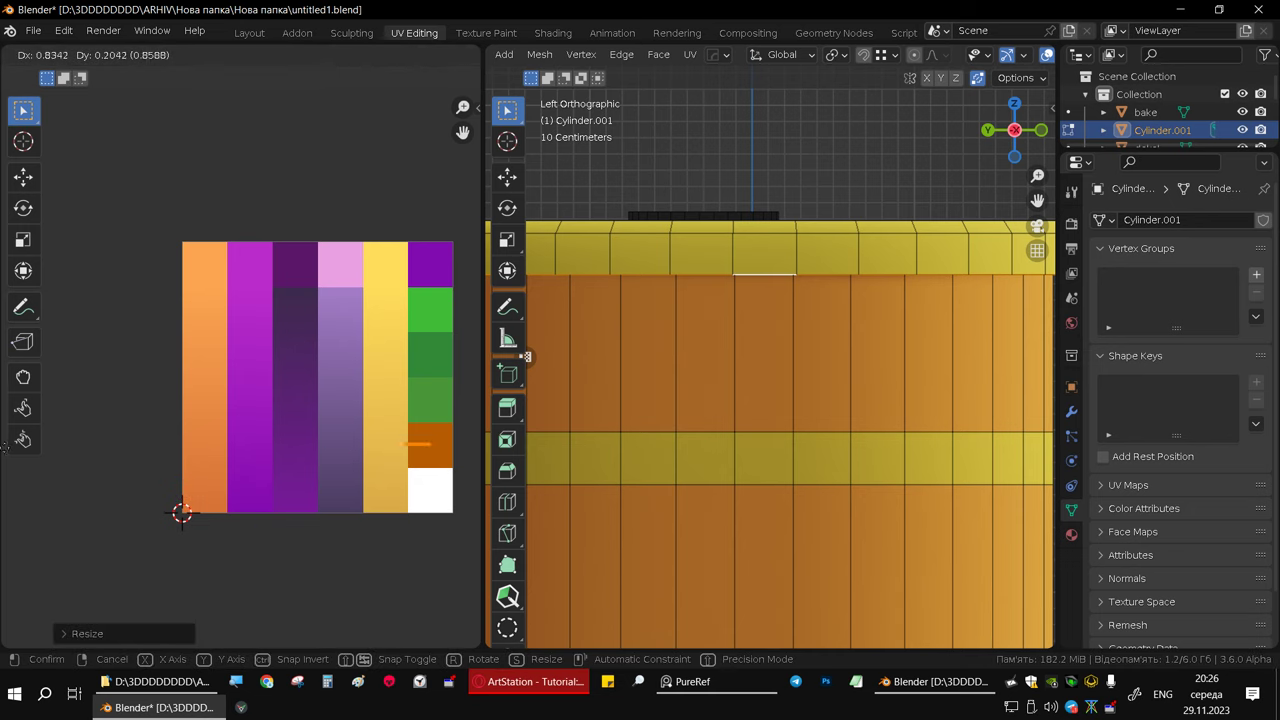
click(15, 453)
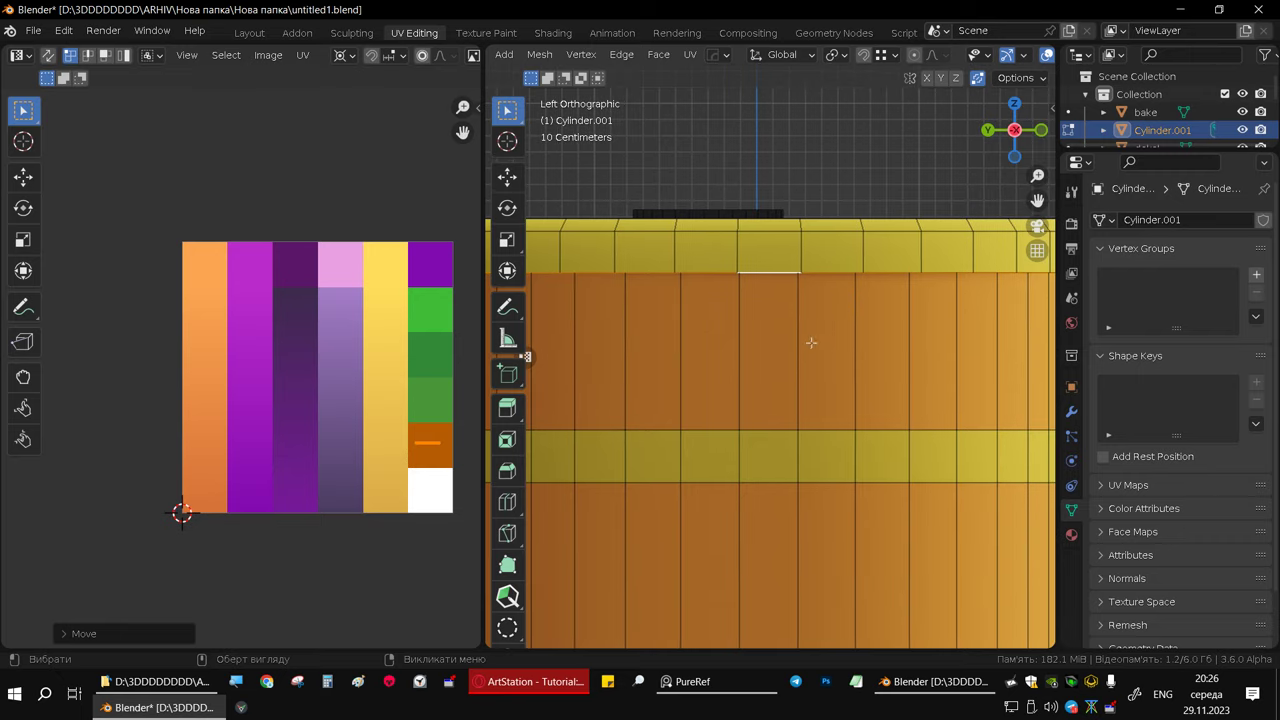
- Project the inner lid wall, then shrink its UV island and place it on the dark brown swatch
mouse_move(811, 340)
middle_down()
mouse_move(852, 202)
mouse_move(780, 487)
mouse_move(704, 276)
mouse_move(657, 285)
mouse_move(690, 277)
mouse_move(700, 300)
middle_up()
click(659, 283)
scroll(700, 300, down, 4)
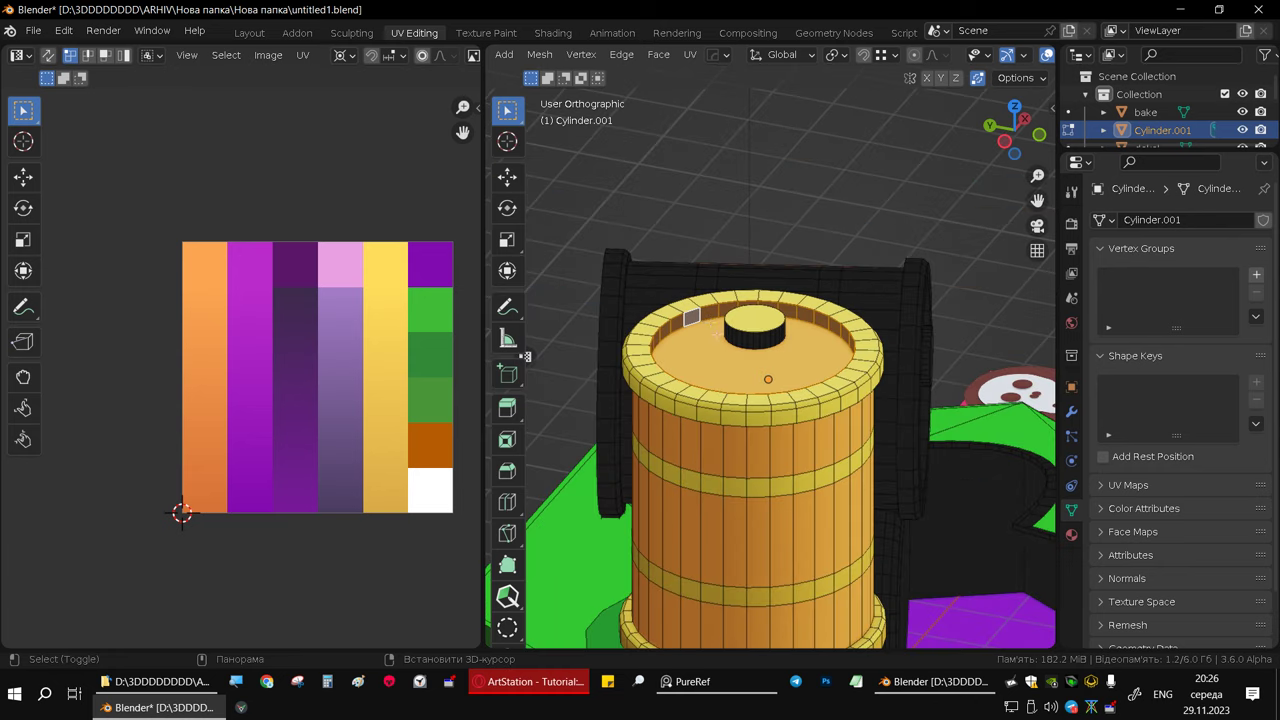
key(u)
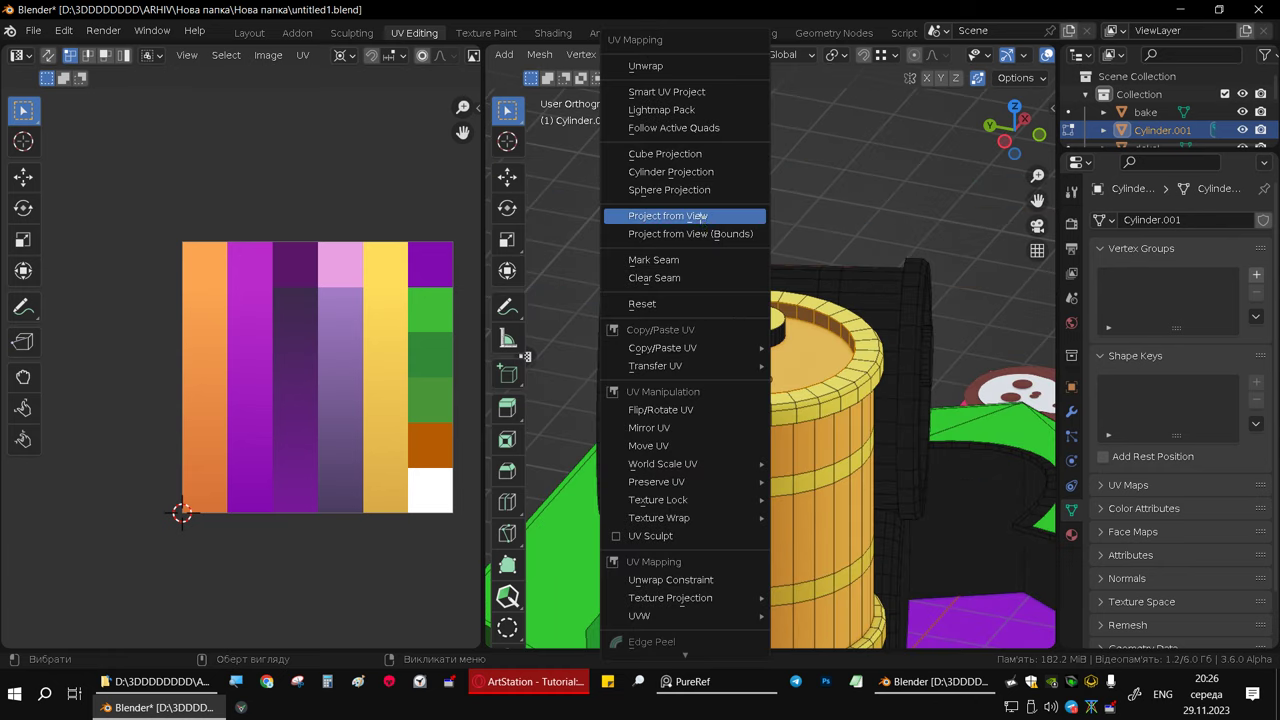
click(703, 216)
key(s)
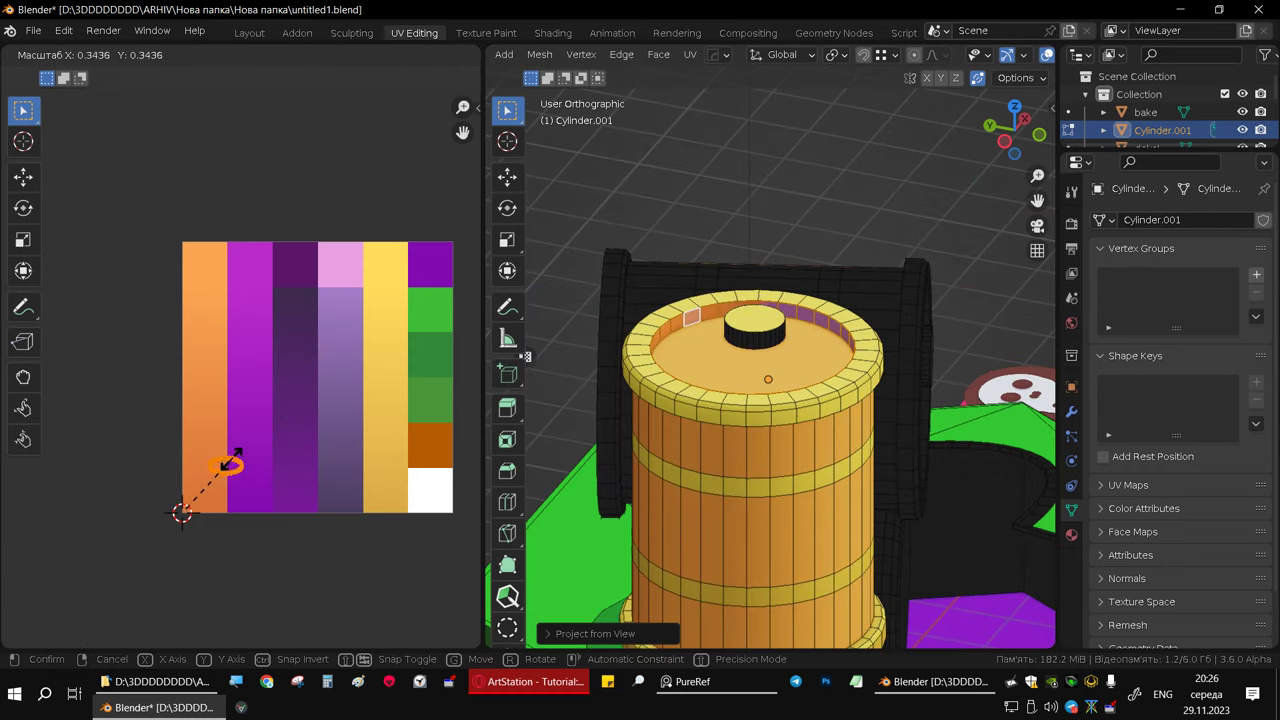
click(201, 497)
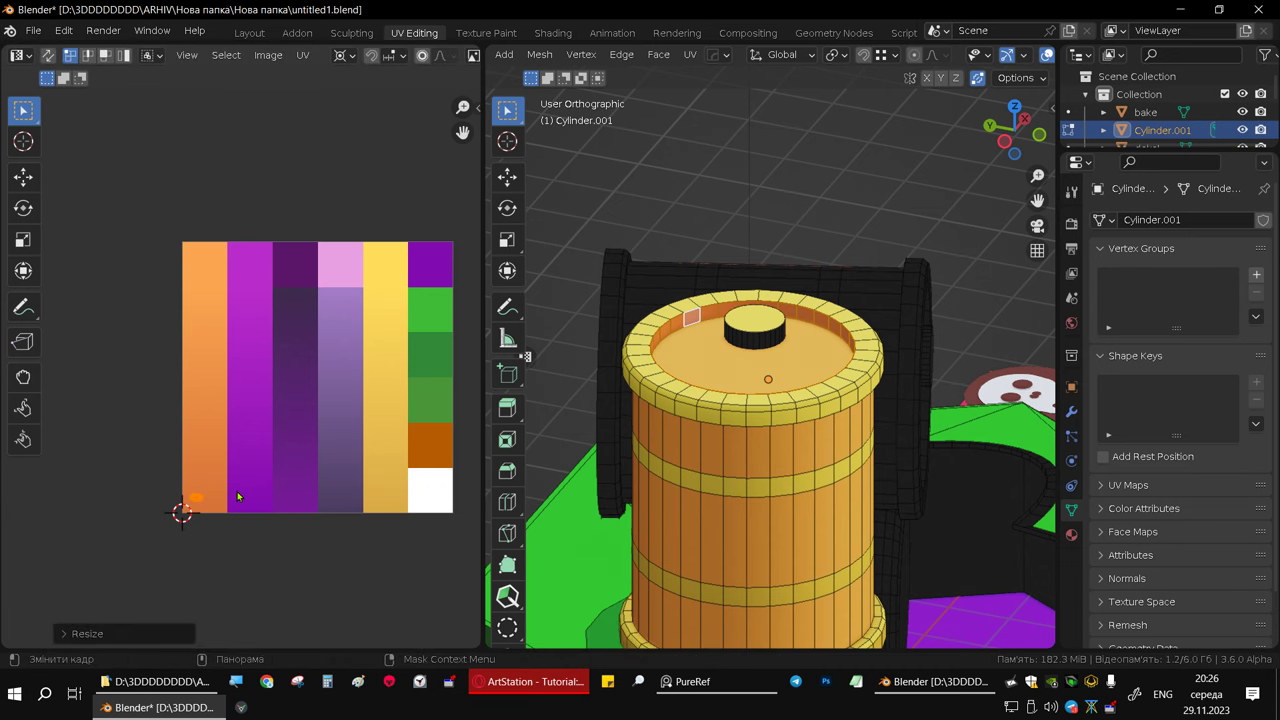
key(g)
click(469, 437)
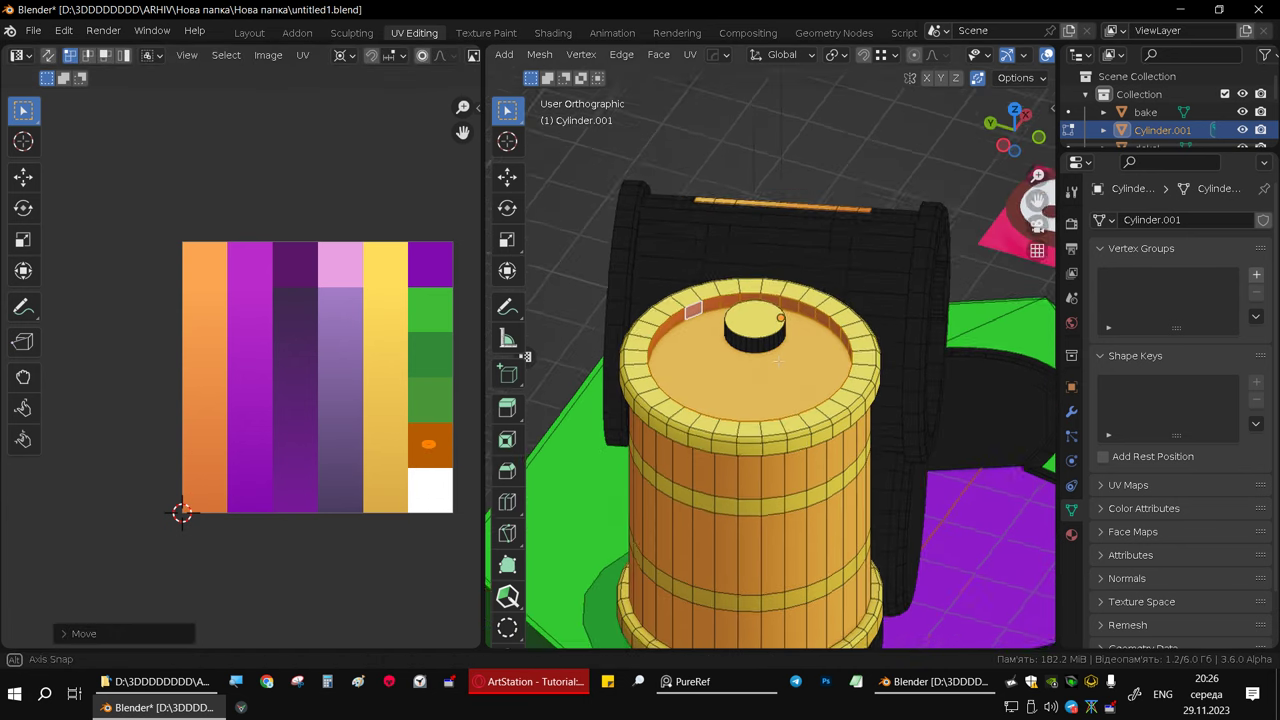
scroll(782, 335, up, 3)
scroll(782, 335, up, 5)
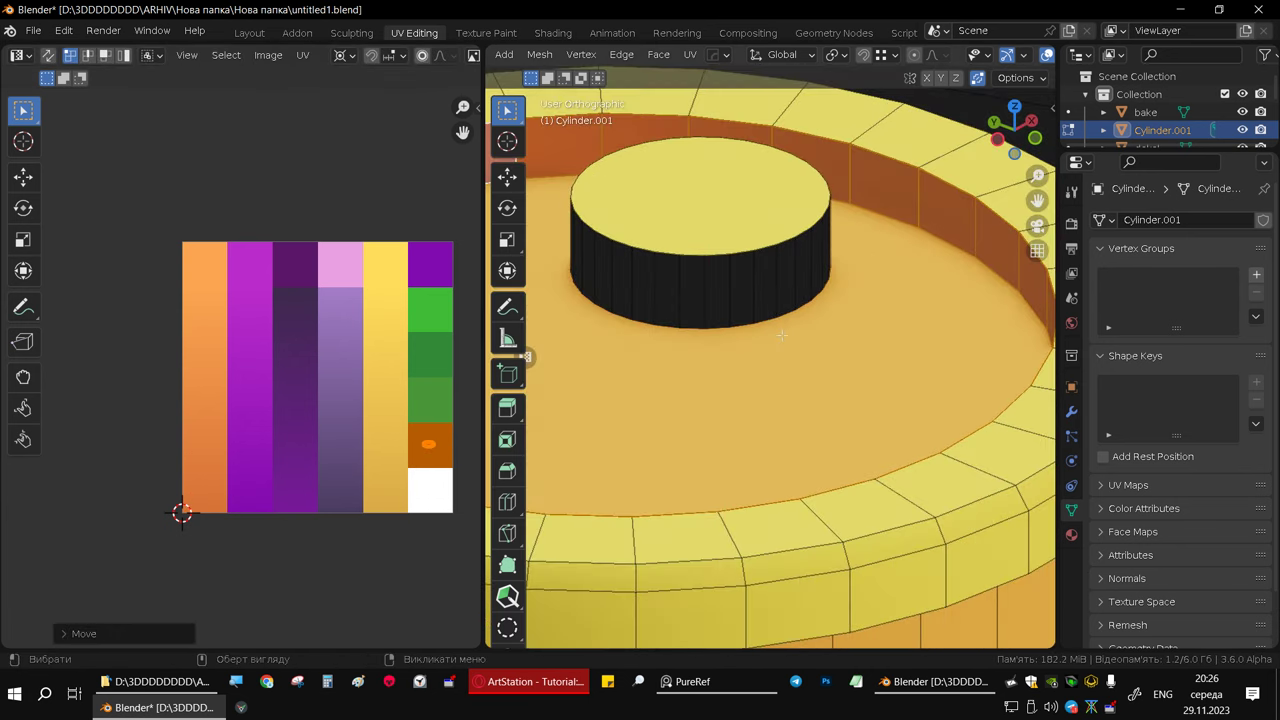
click(722, 288)
mouse_move(722, 288)
middle_down()
mouse_move(723, 274)
mouse_move(774, 295)
mouse_move(736, 322)
middle_up()
- Project the knob's side faces from the side view and place the UV island on the orange strip
scroll(722, 274, down, 5)
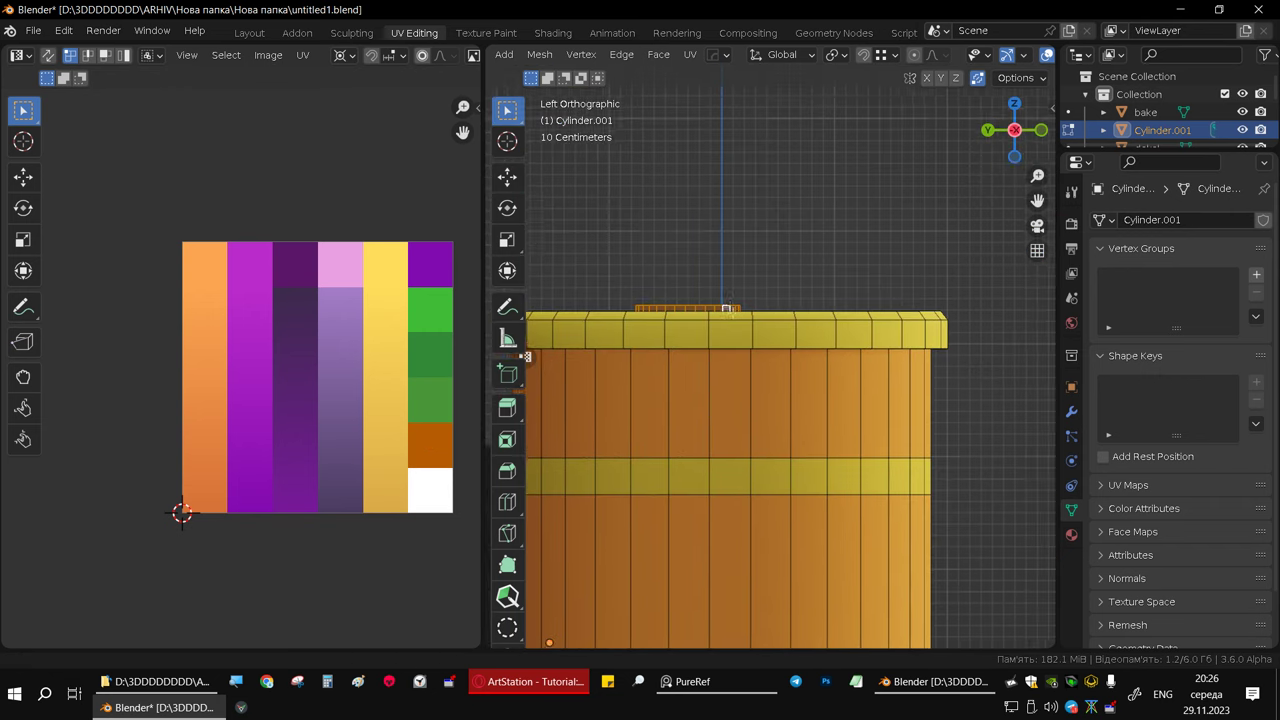
key(u)
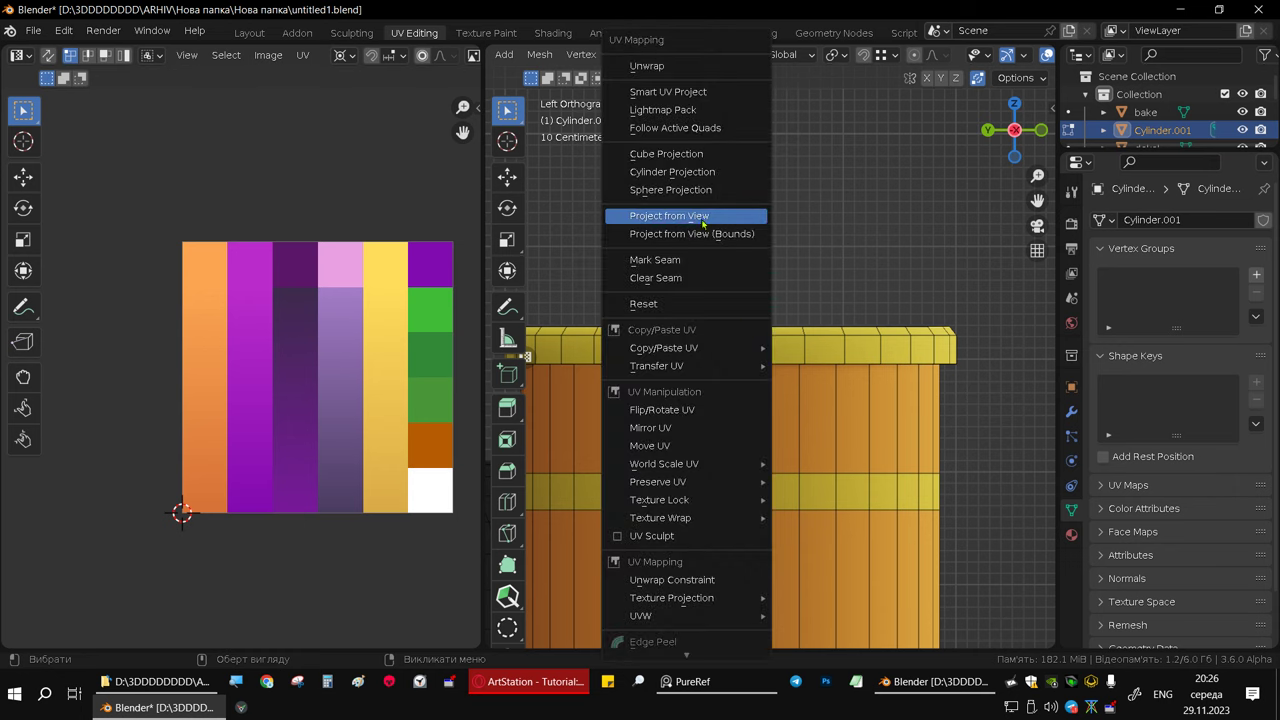
click(704, 219)
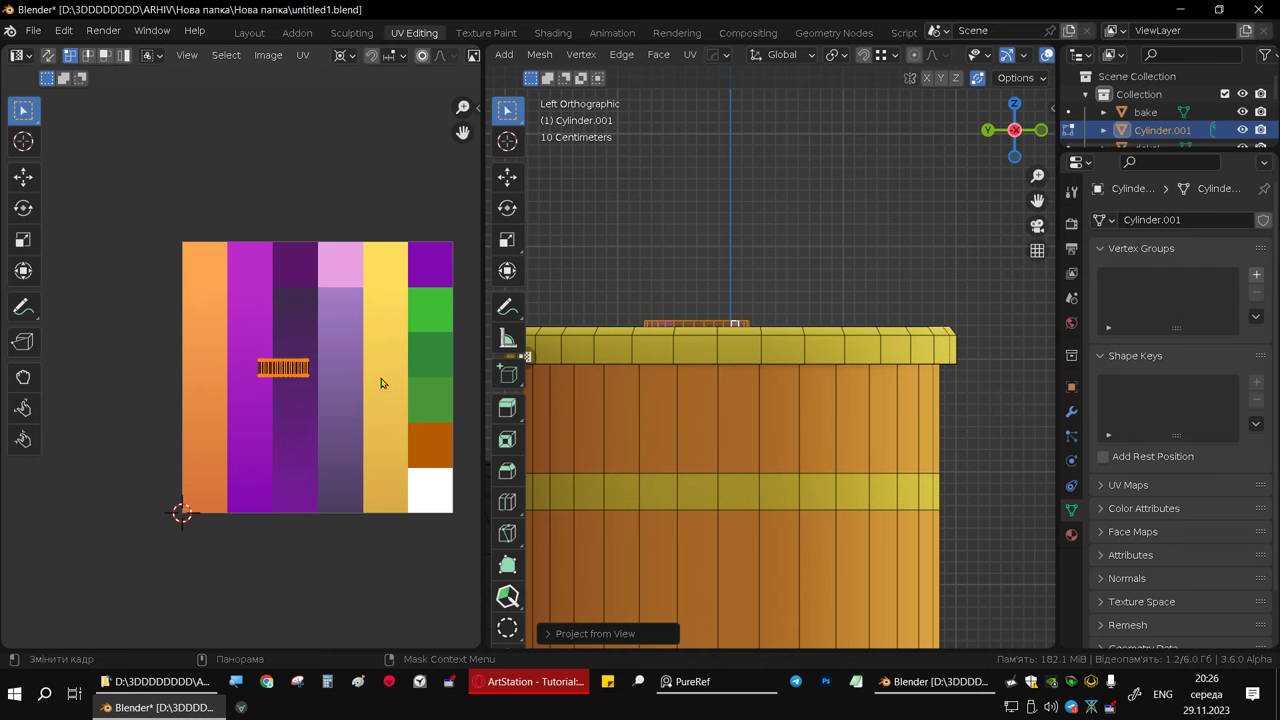
key(g)
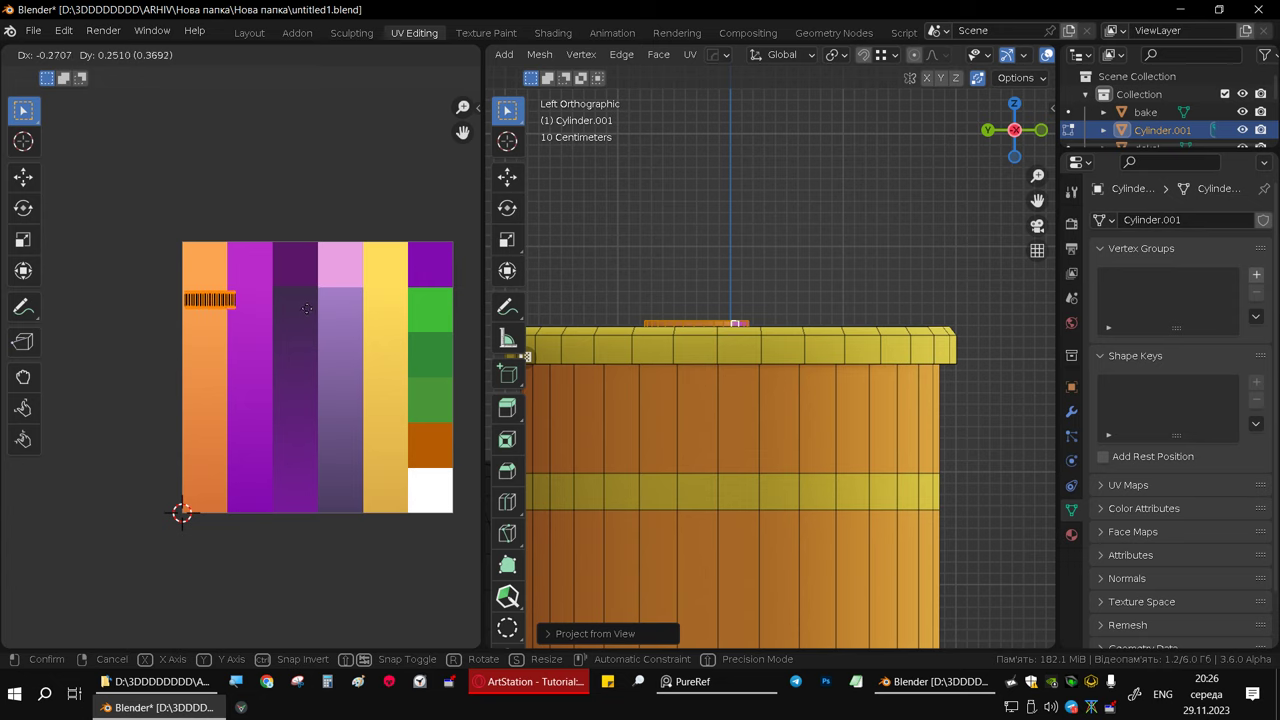
click(307, 311)
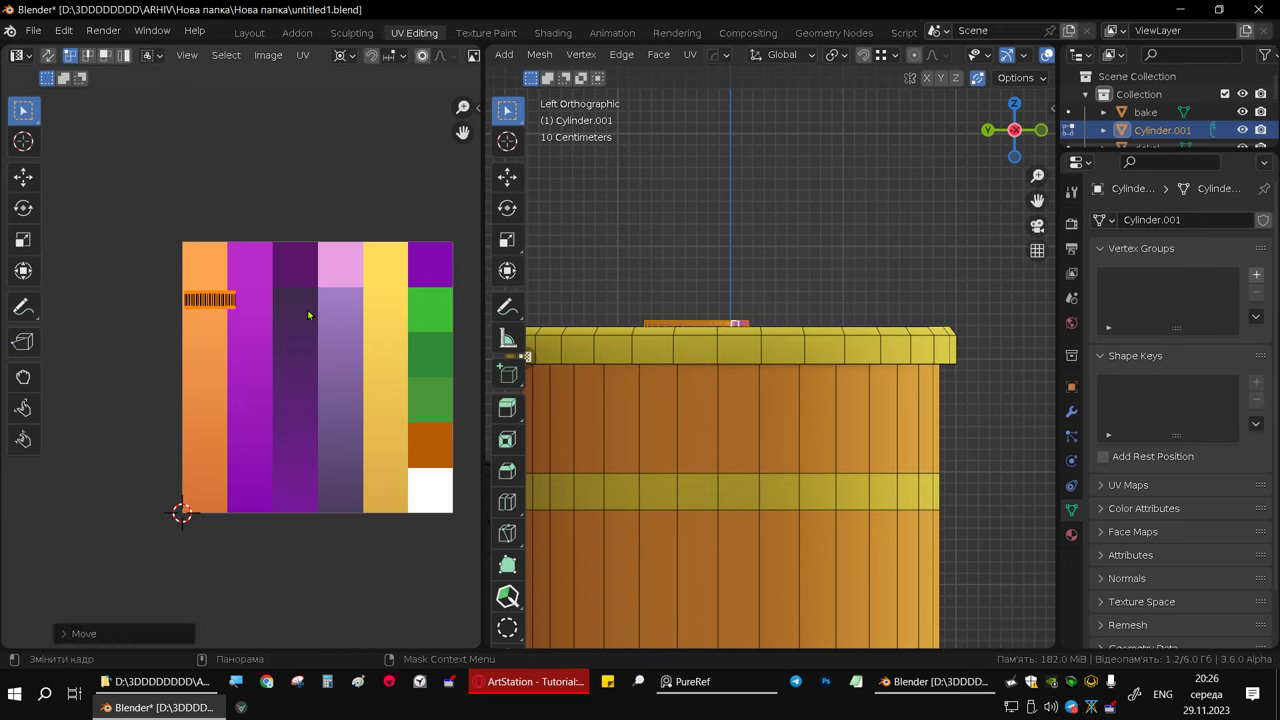
key(s)
key(Escape)
key(g)
click(344, 437)
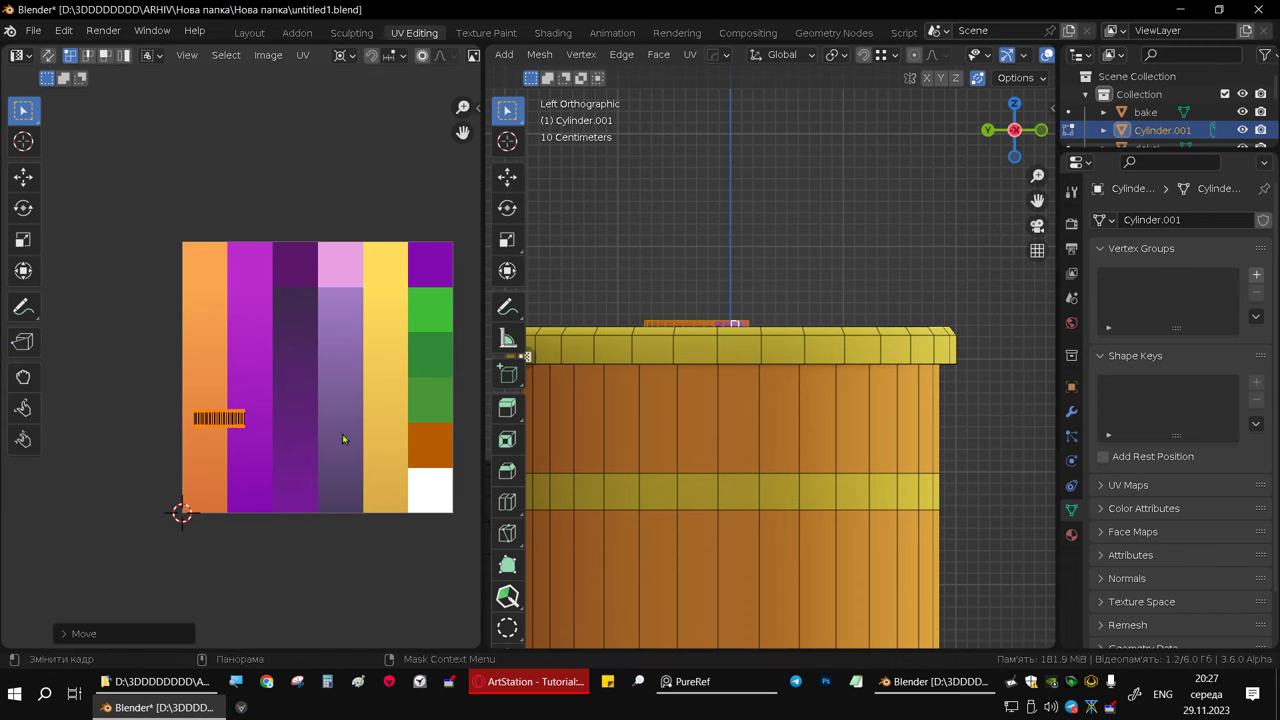
- Enlarge the knob island, narrow it horizontally, and set it near the top of the orange strip
key(s)
click(470, 344)
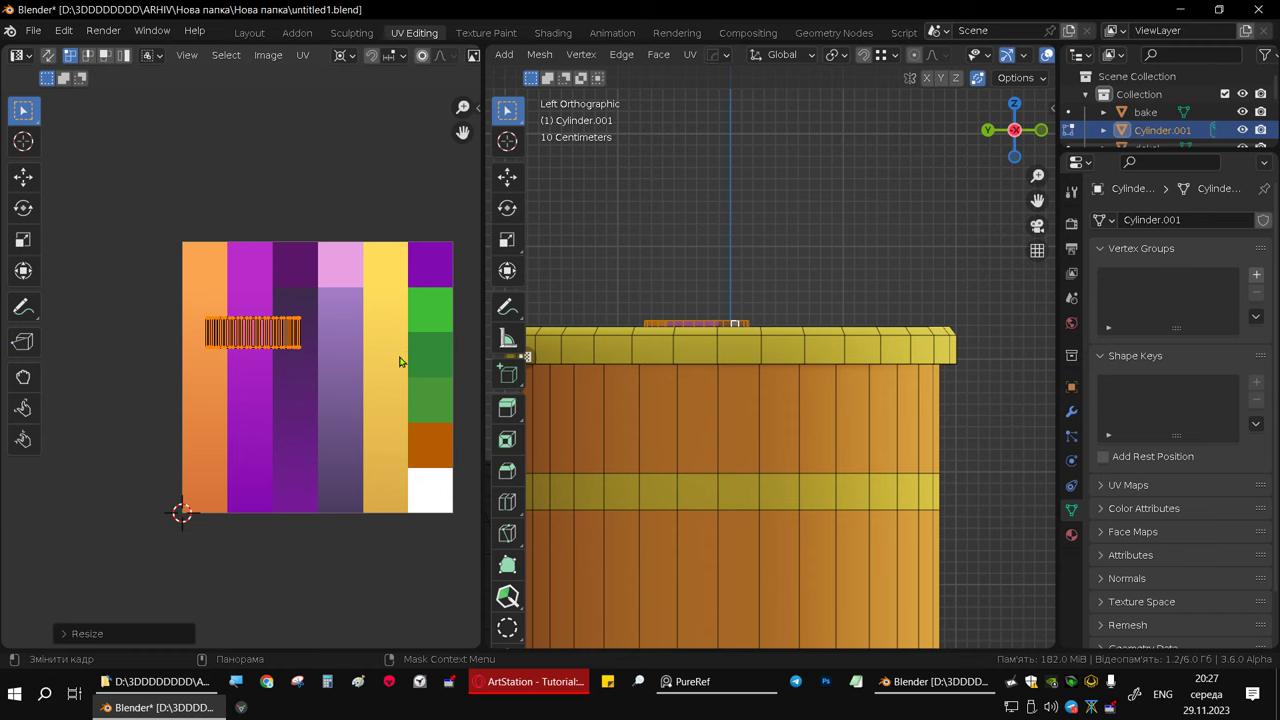
key(s)
key(x)
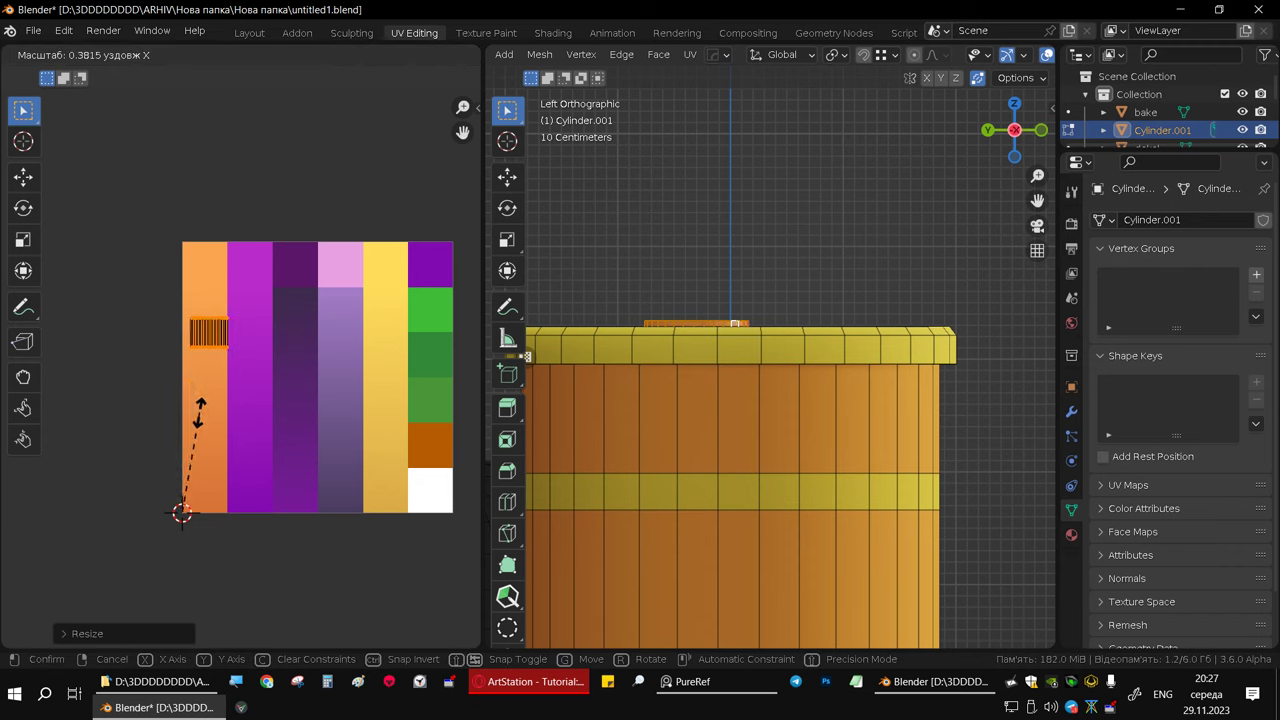
click(197, 430)
key(g)
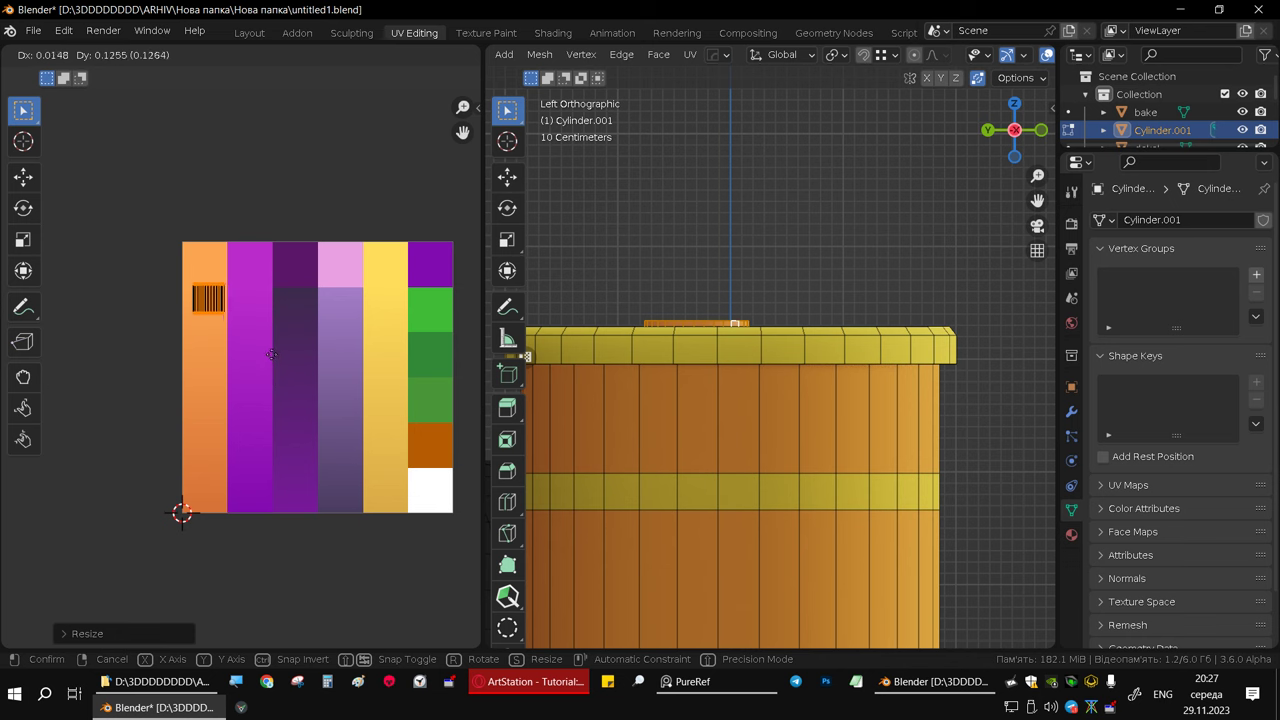
click(271, 349)
- Hide the overlays to preview the colours and drag the knob island toward the purple strip
middle_drag(757, 394, 785, 427)
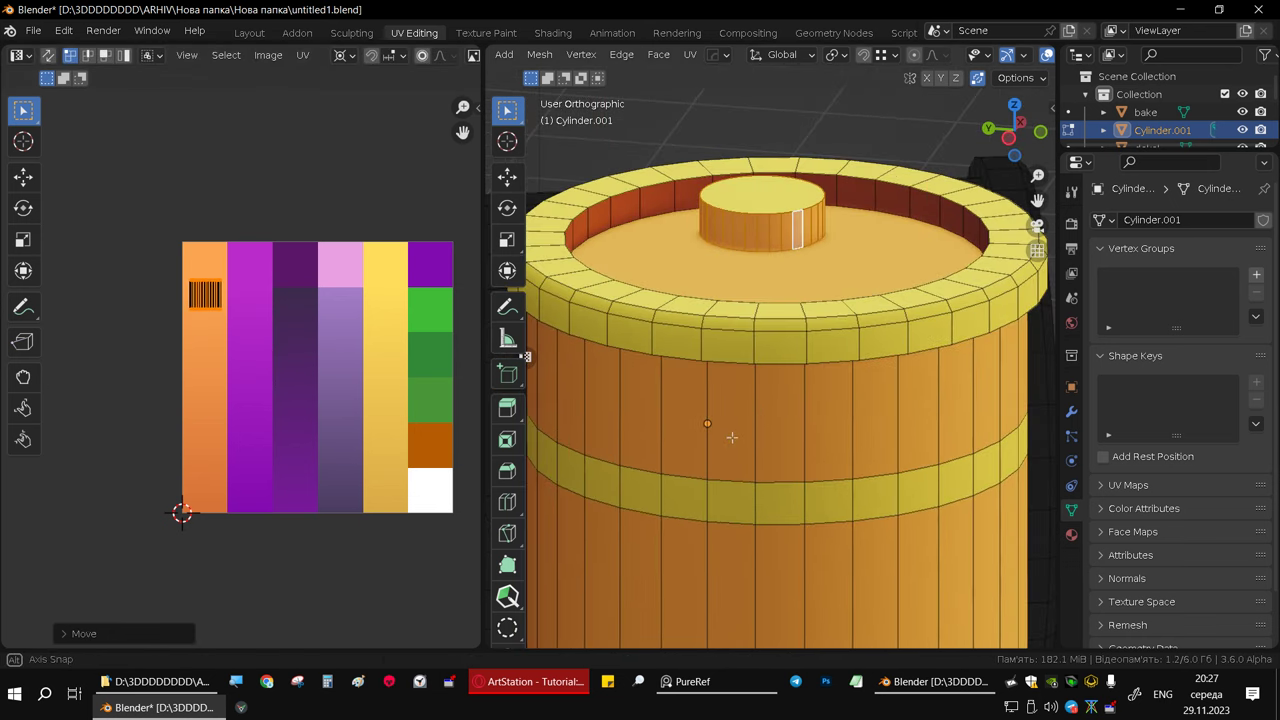
scroll(778, 317, up, 6)
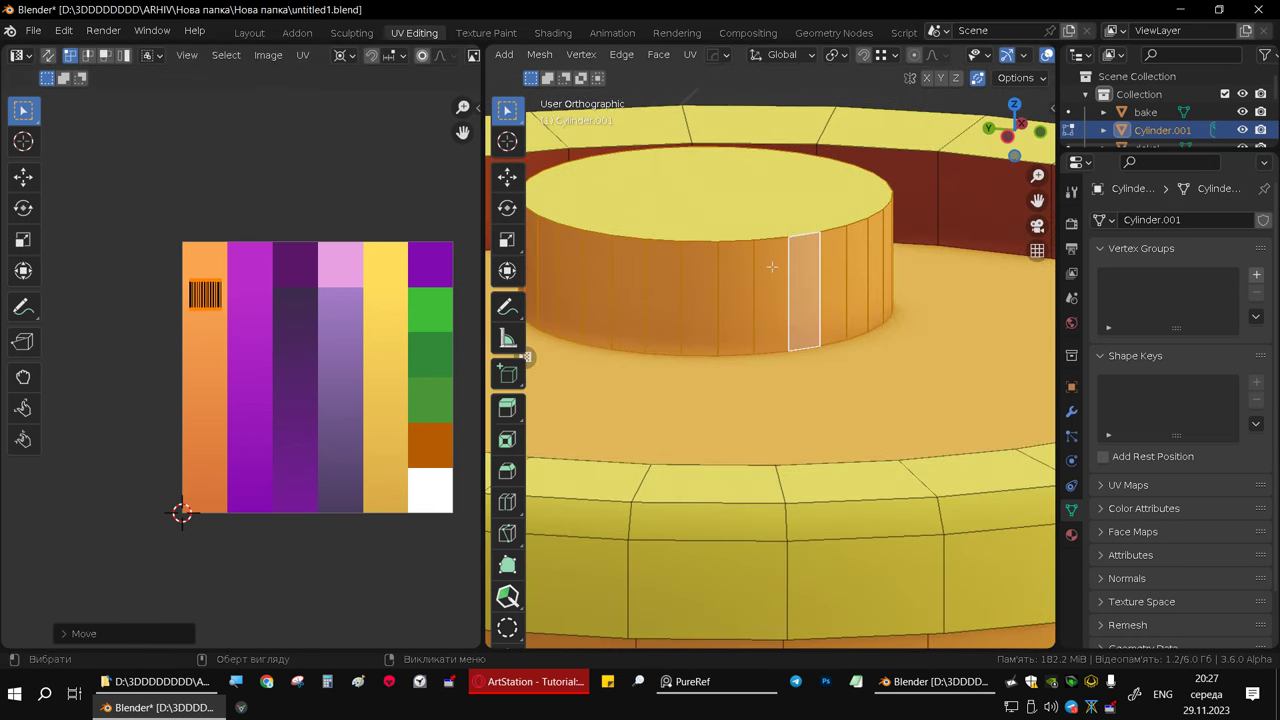
scroll(772, 266, down, 2)
scroll(800, 270, down, 2)
scroll(826, 277, down, 2)
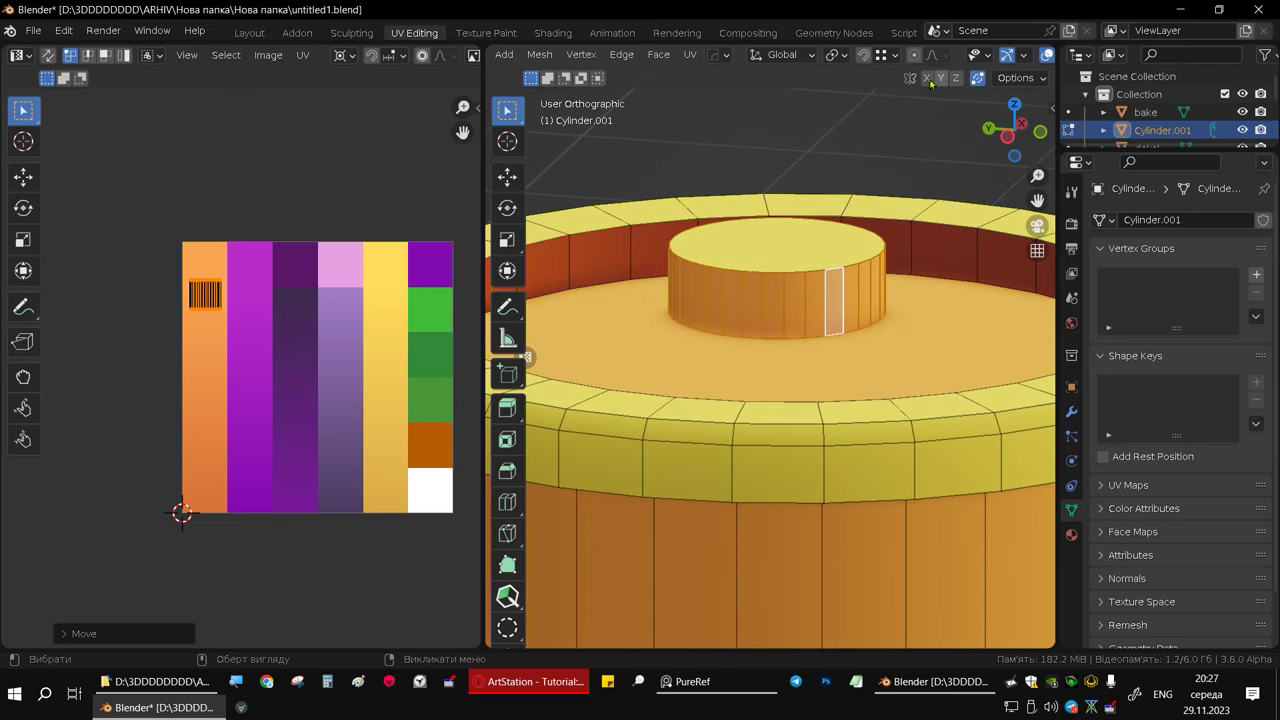
scroll(980, 62, down, 2)
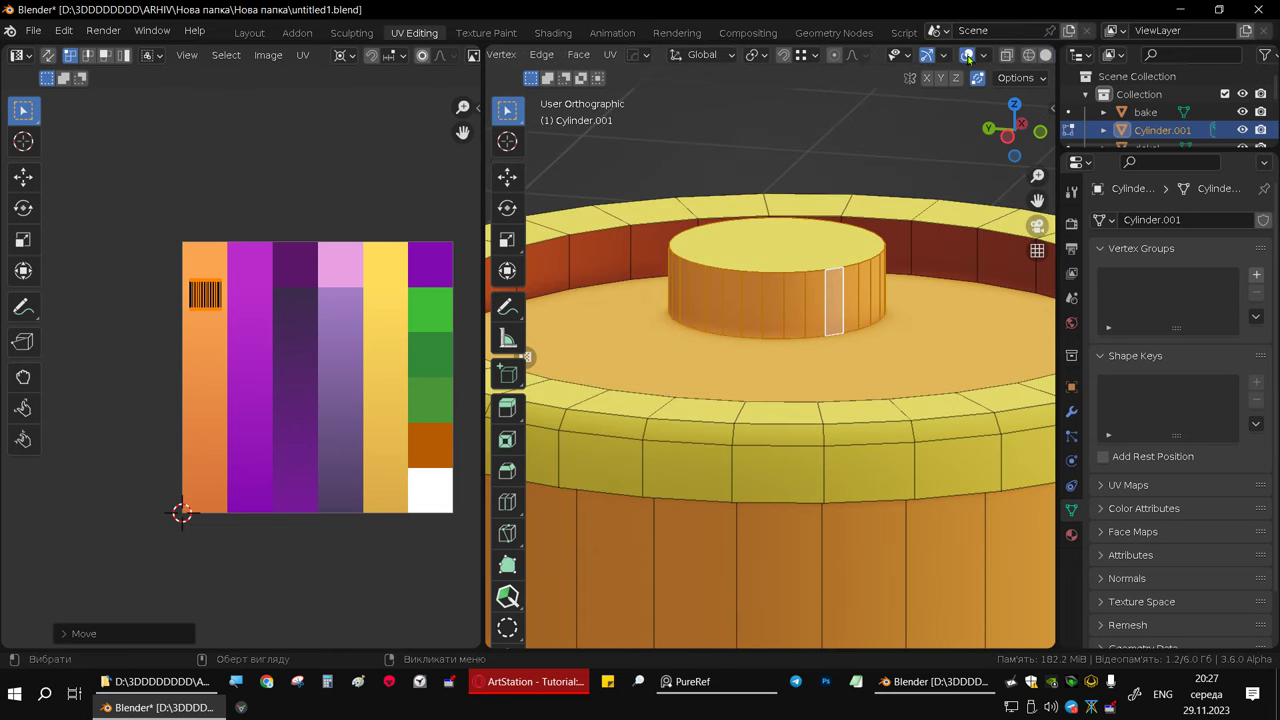
click(967, 56)
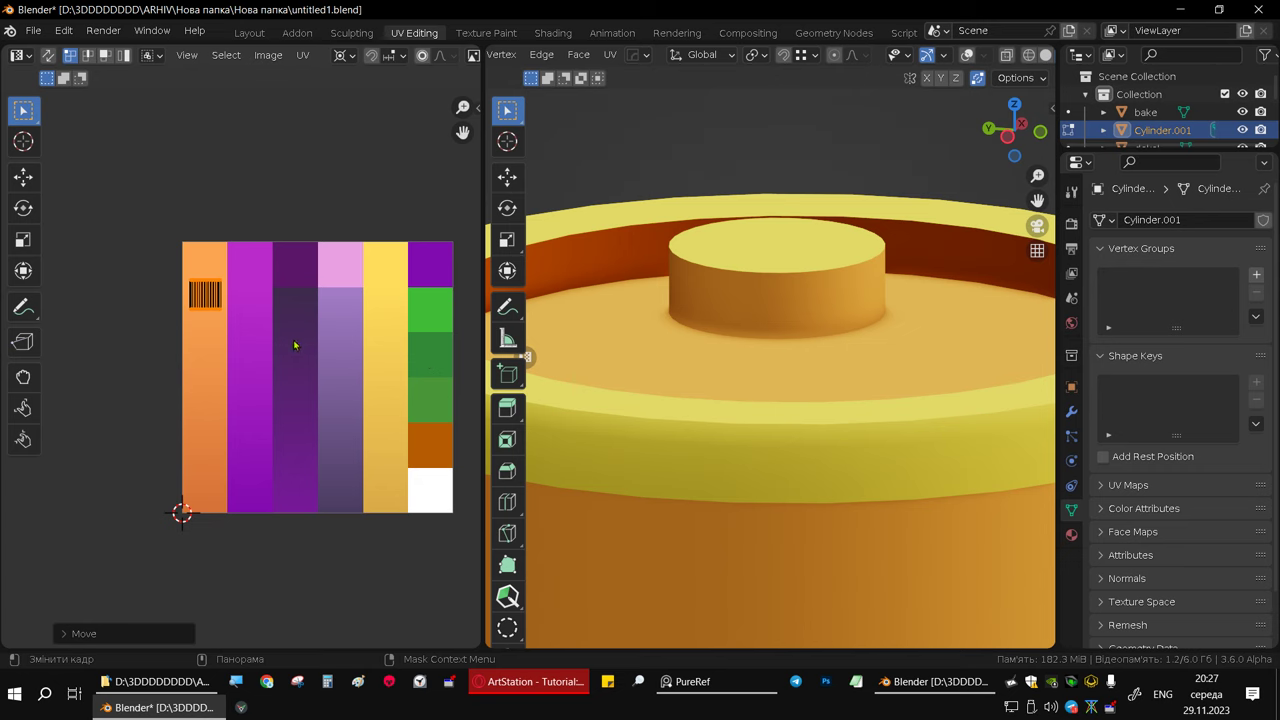
key(g)
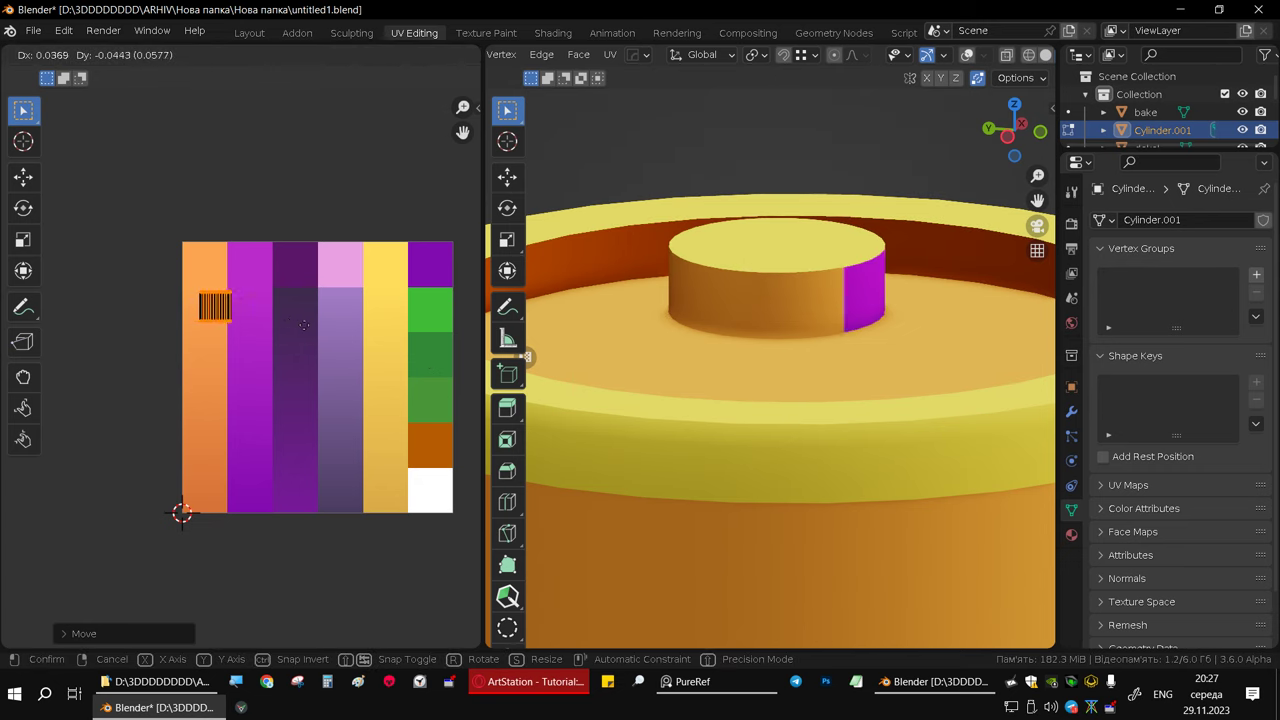
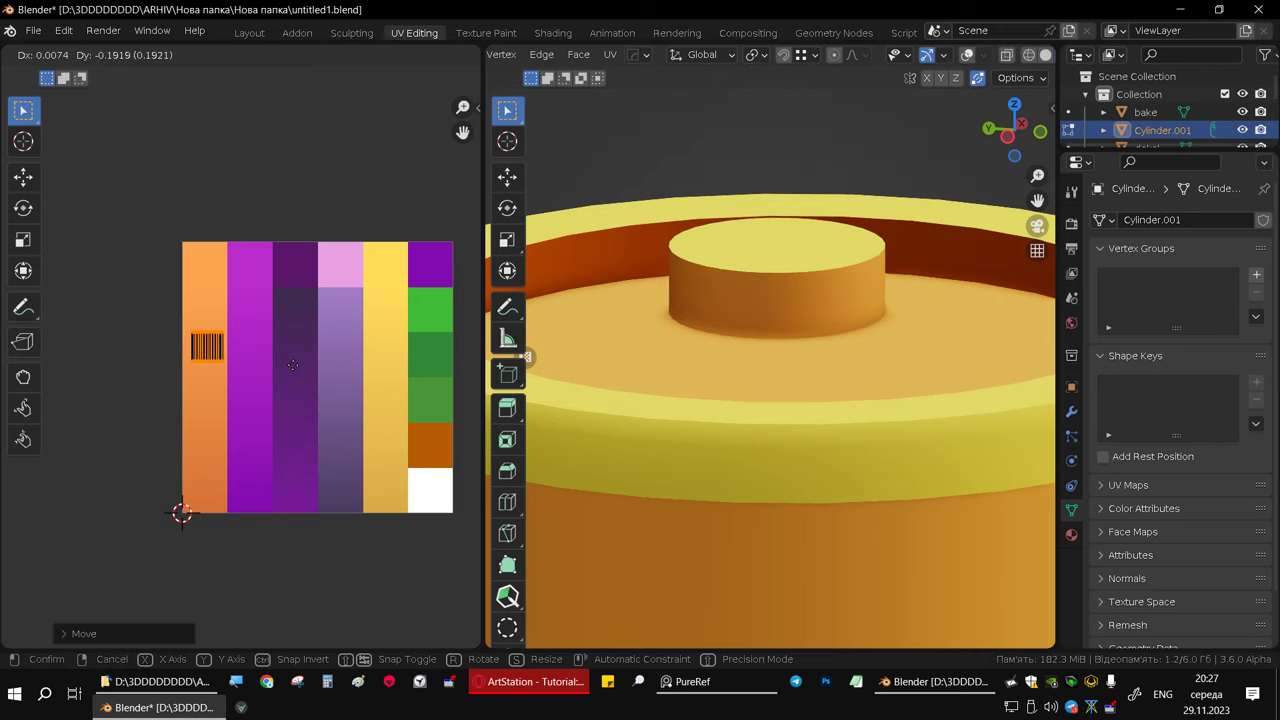
- Drop the small UV island onto the orange palette column and look over the model
click(525, 356)
middle_drag(525, 356, 827, 436)
scroll(525, 356, down, 3)
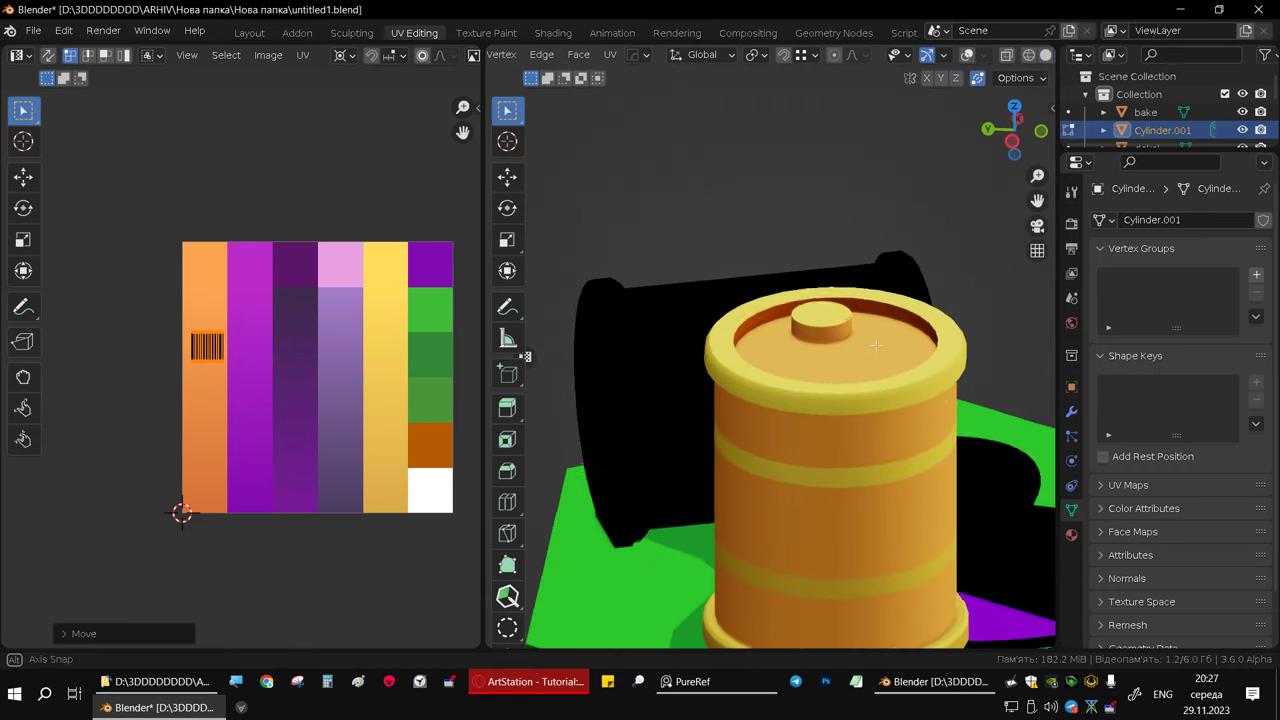
scroll(820, 441, down, 5)
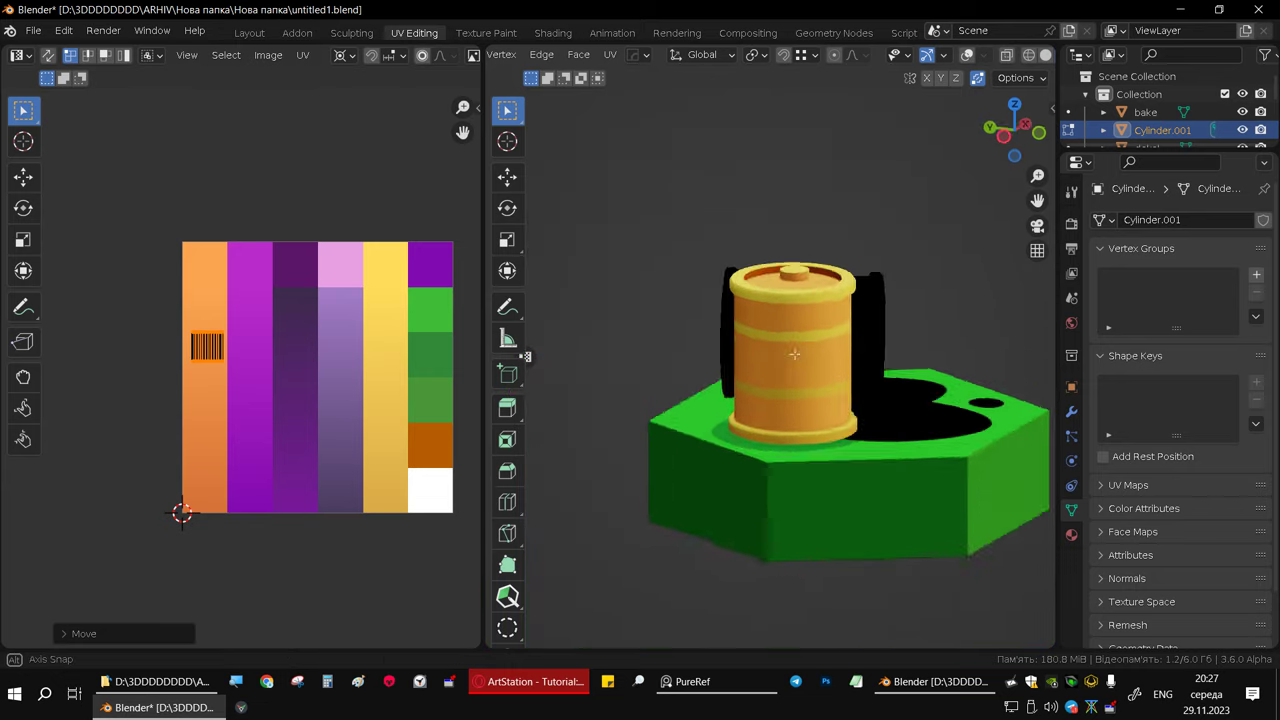
mouse_move(820, 441)
middle_down()
mouse_move(631, 313)
mouse_move(700, 363)
mouse_move(762, 379)
mouse_move(749, 368)
mouse_move(745, 395)
middle_up()
scroll(742, 415, up, 4)
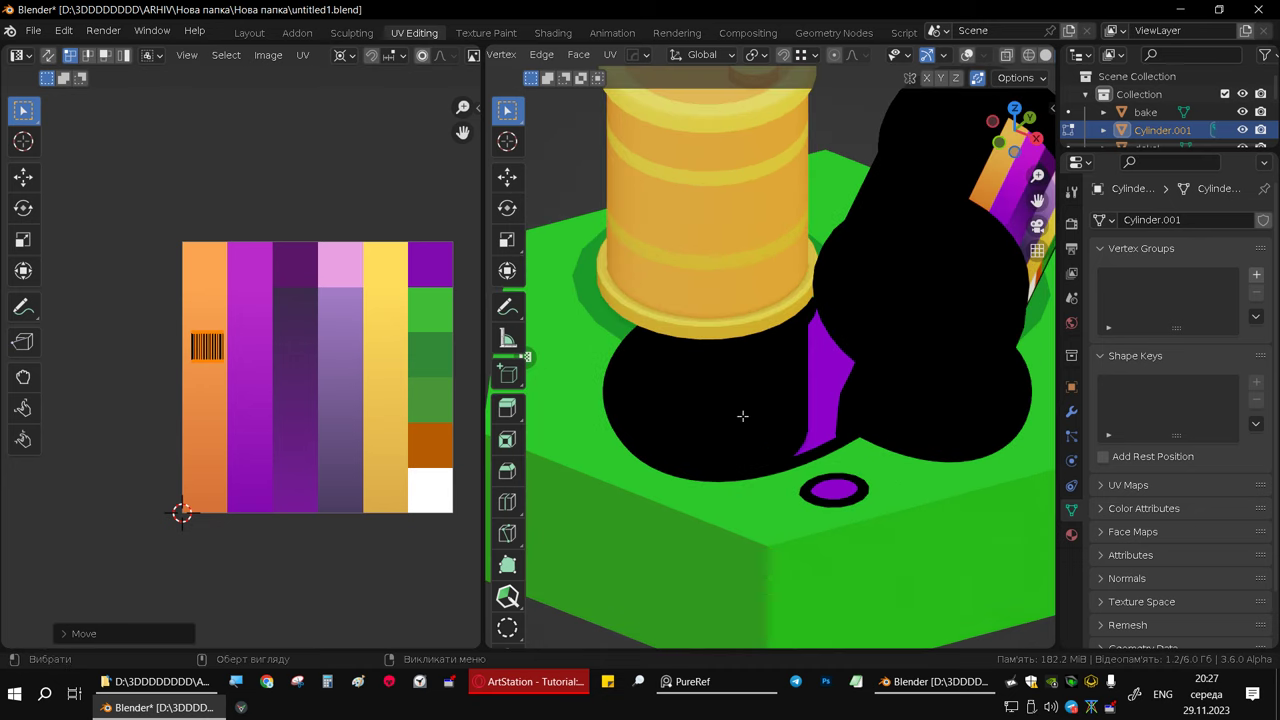
- Deselect the island and turn the viewport overlays back on to show the wireframe
click(746, 401)
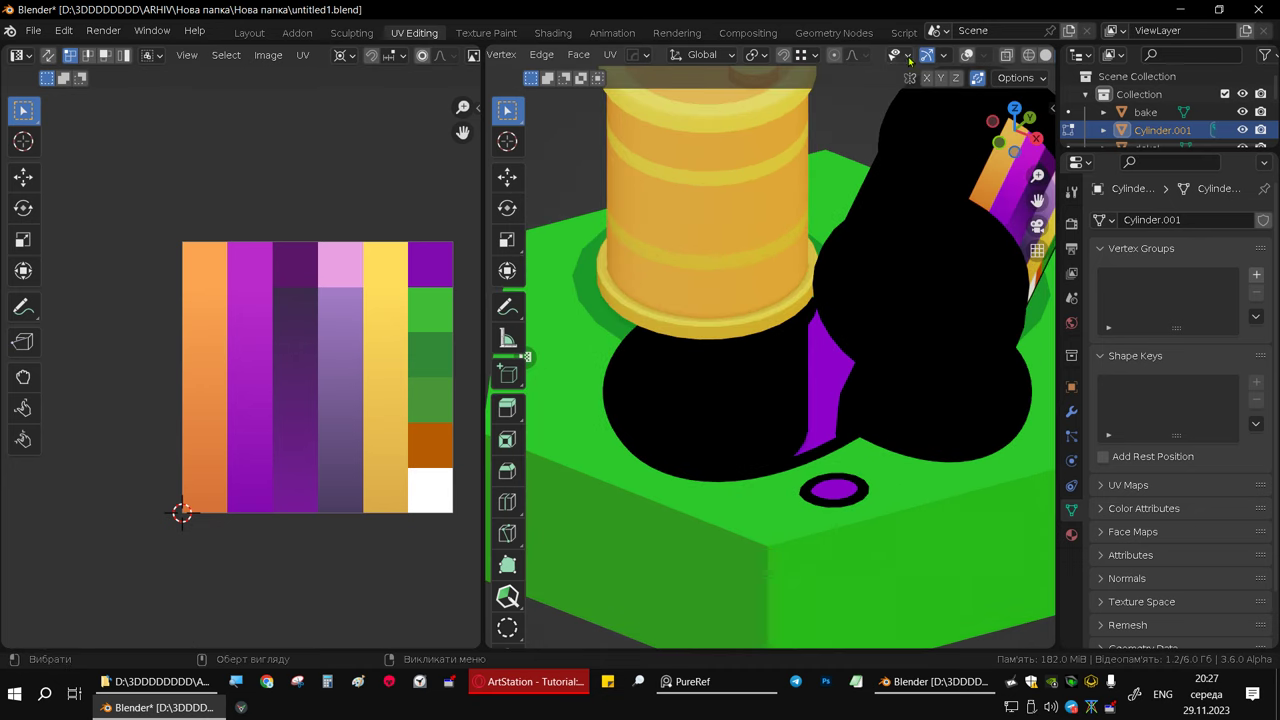
click(966, 55)
middle_drag(736, 355, 710, 346)
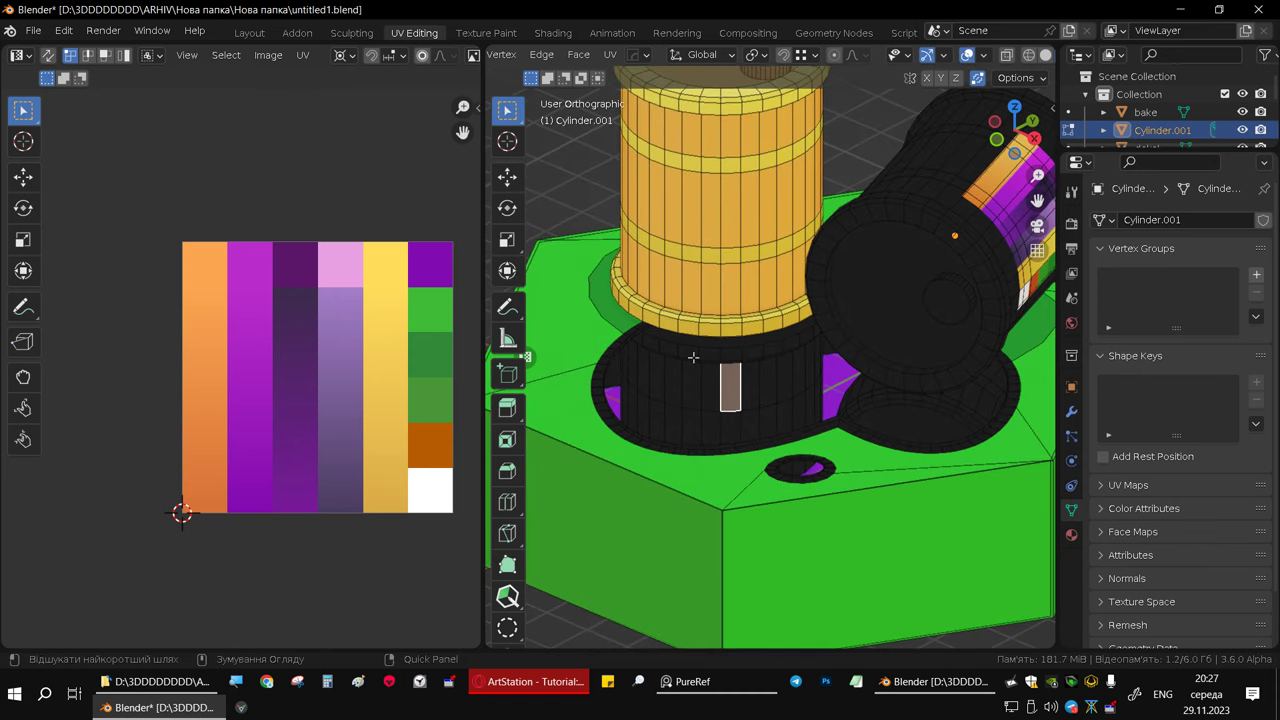
- Select the barrel's lower part and project its UVs from a side-on view
key(ctrl+l)
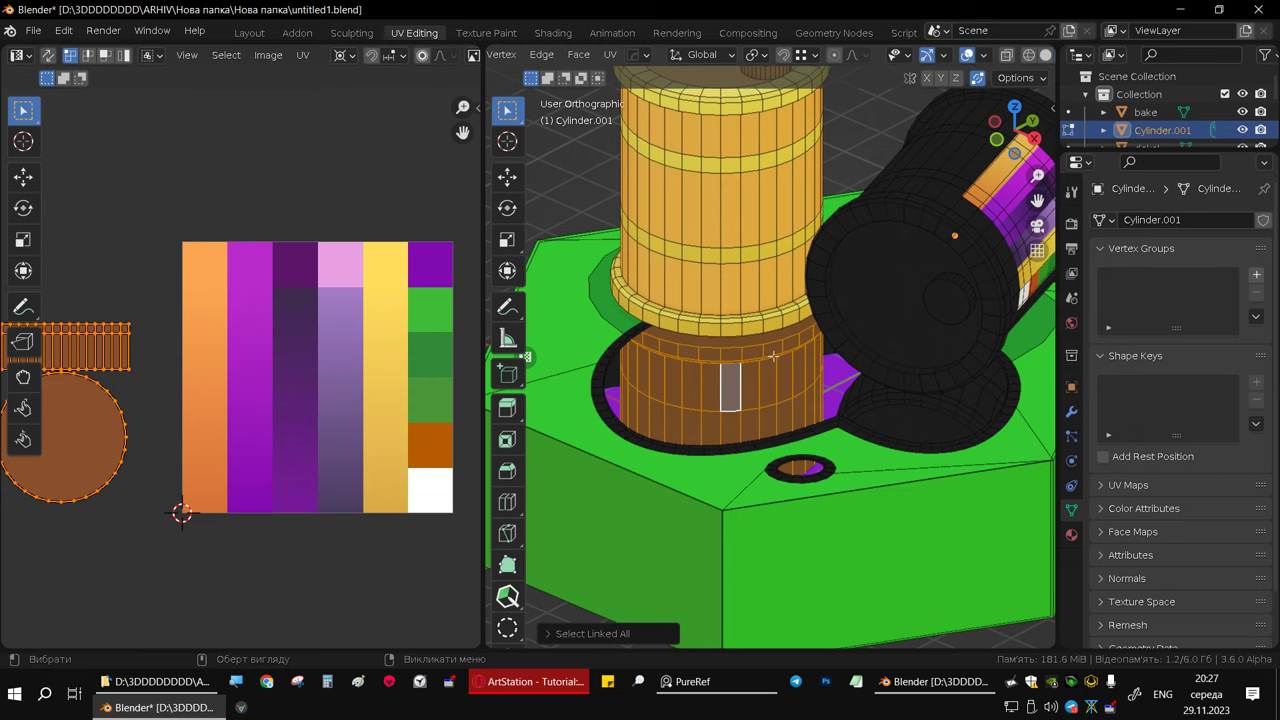
mouse_move(773, 355)
middle_down()
mouse_move(727, 299)
mouse_move(672, 297)
middle_up()
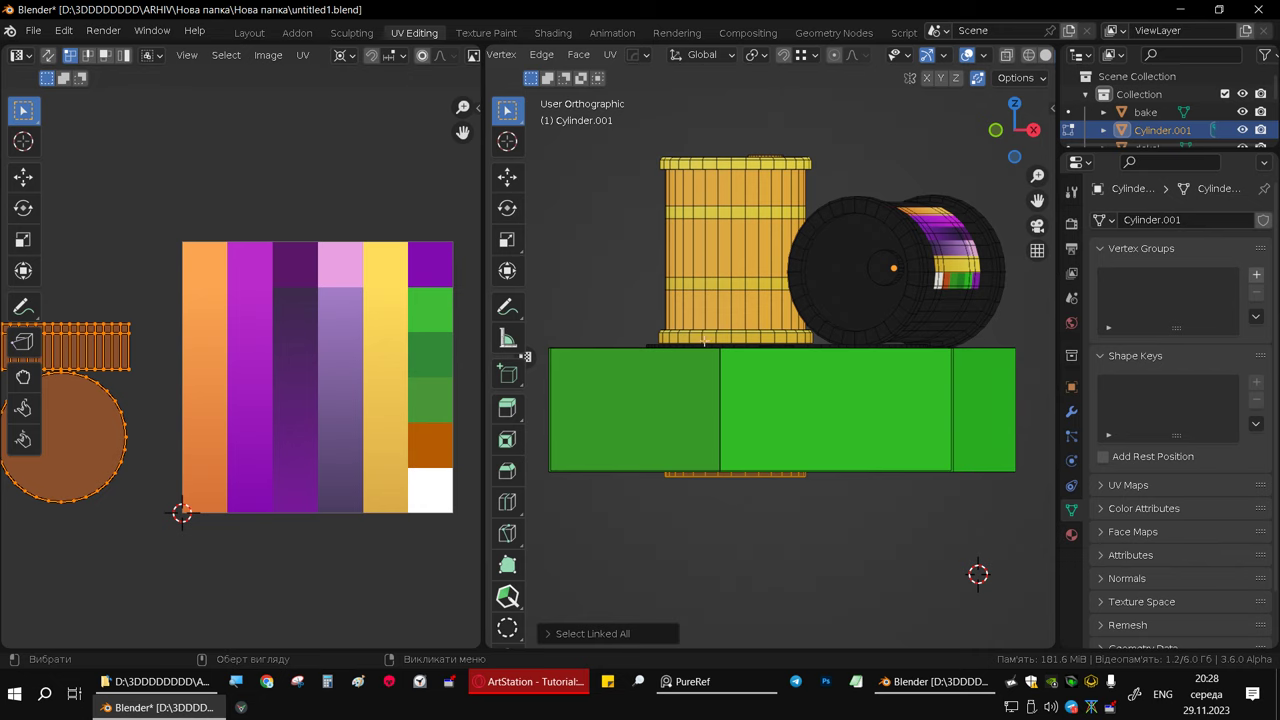
key(u)
click(590, 216)
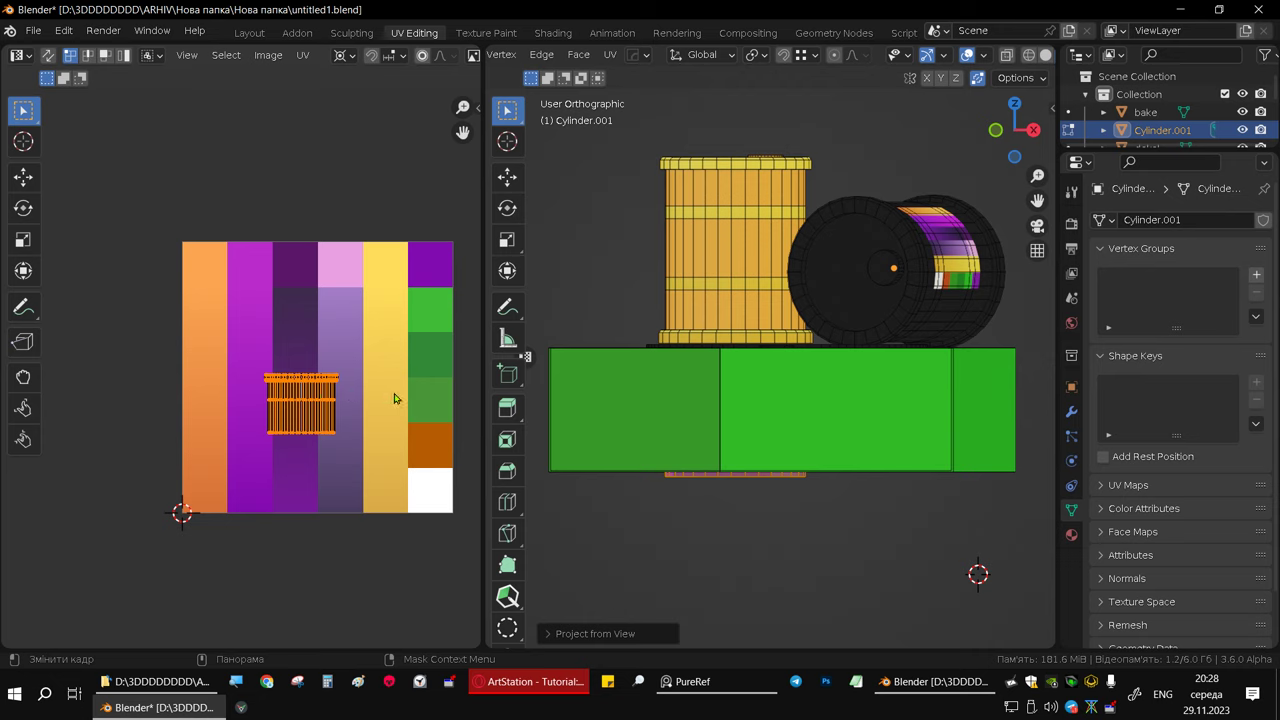
- Move the island to the palette's bottom-left, enlarge it, then narrow it horizontally
key(g)
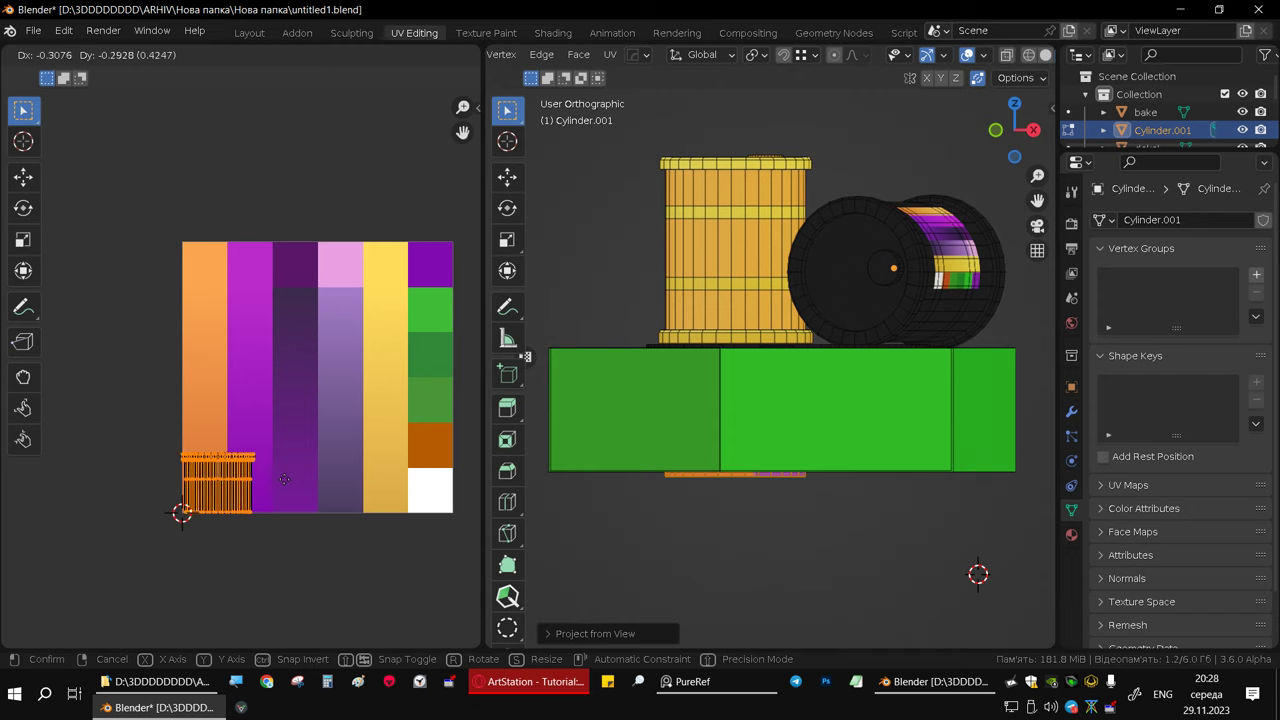
click(294, 478)
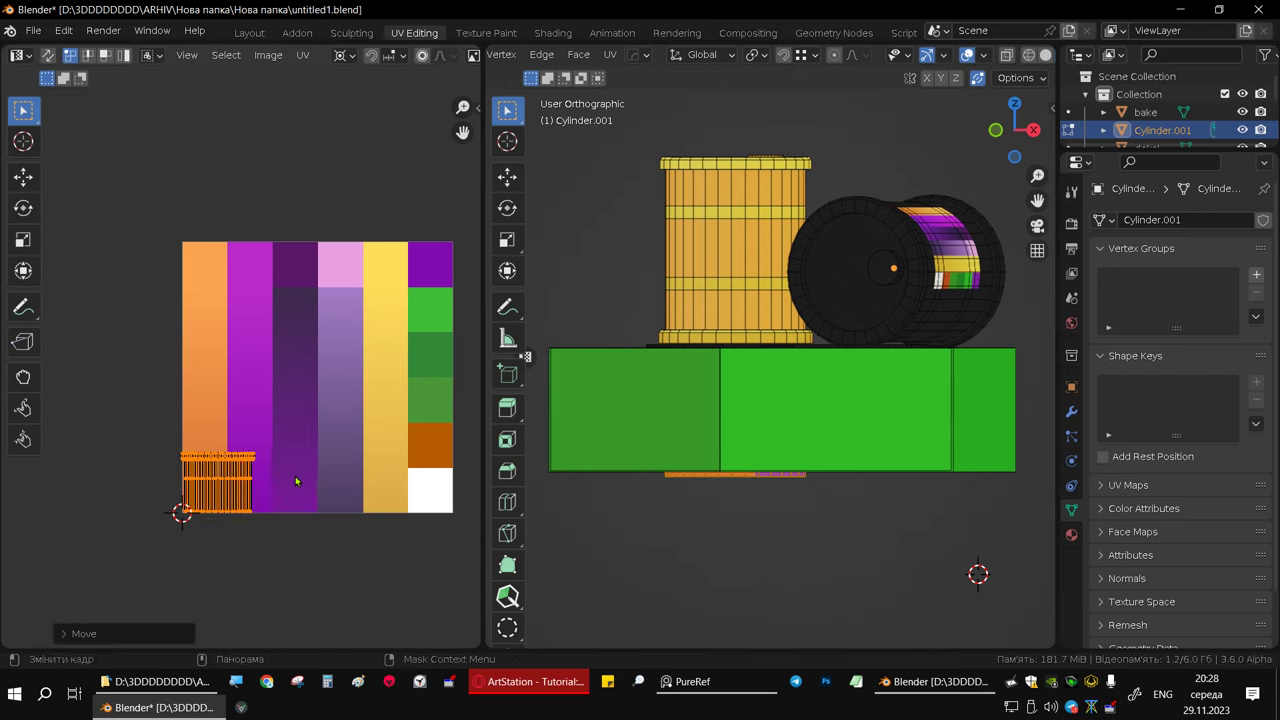
key(s)
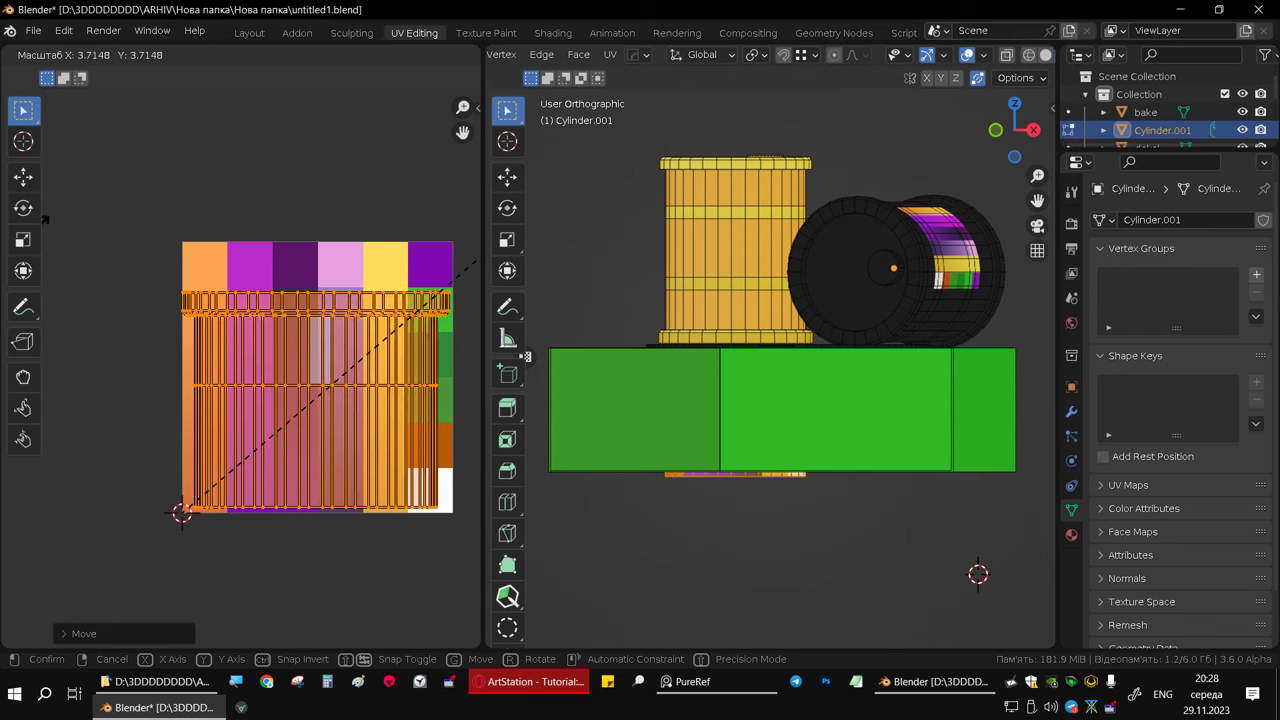
click(46, 222)
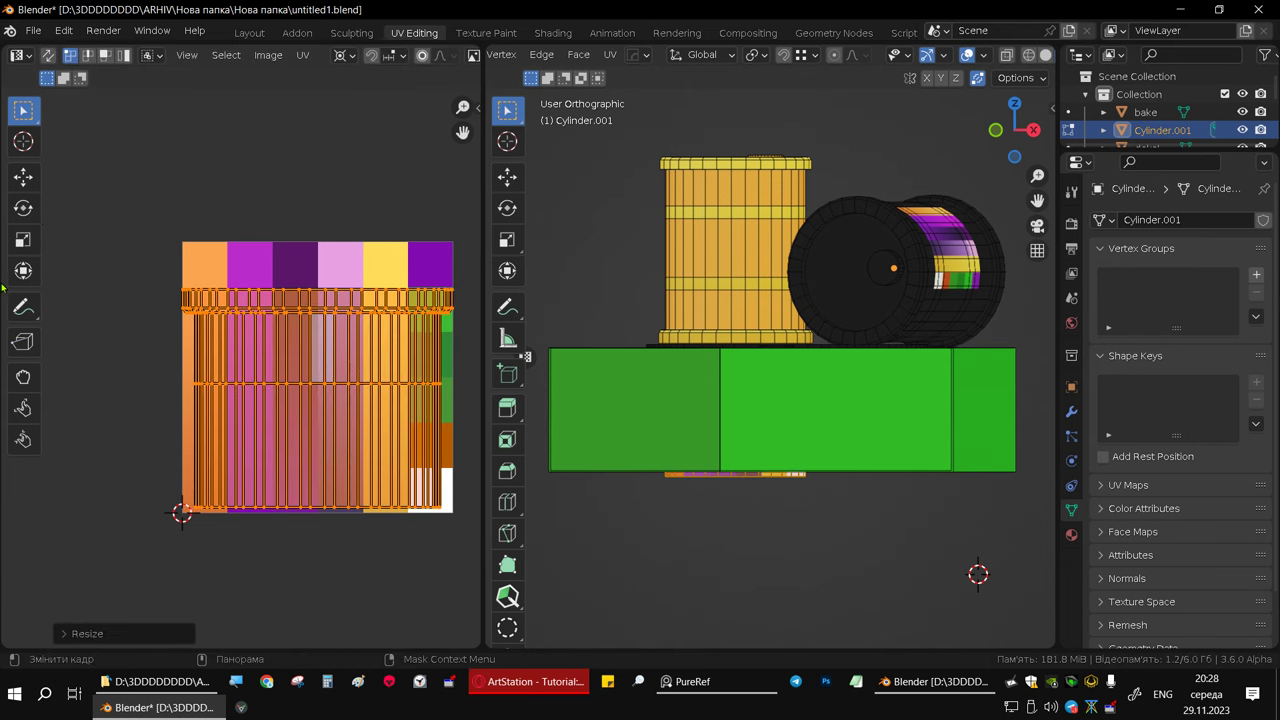
key(s)
key(x)
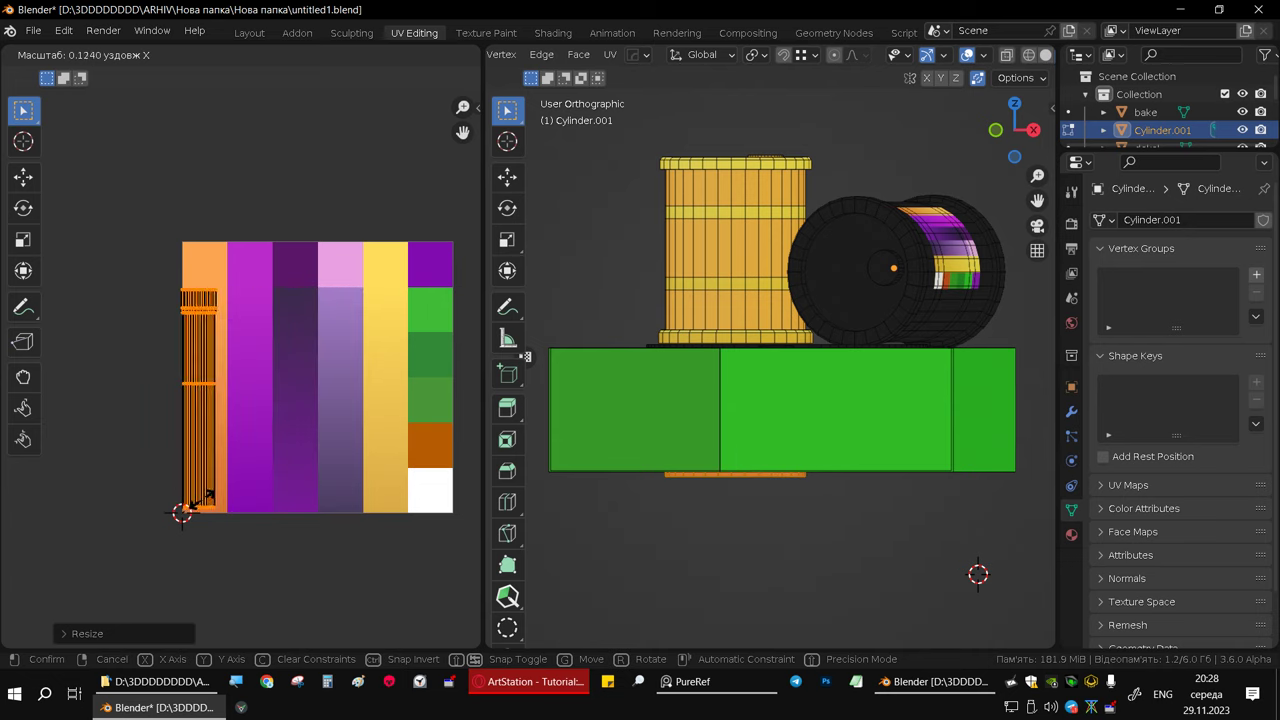
click(224, 471)
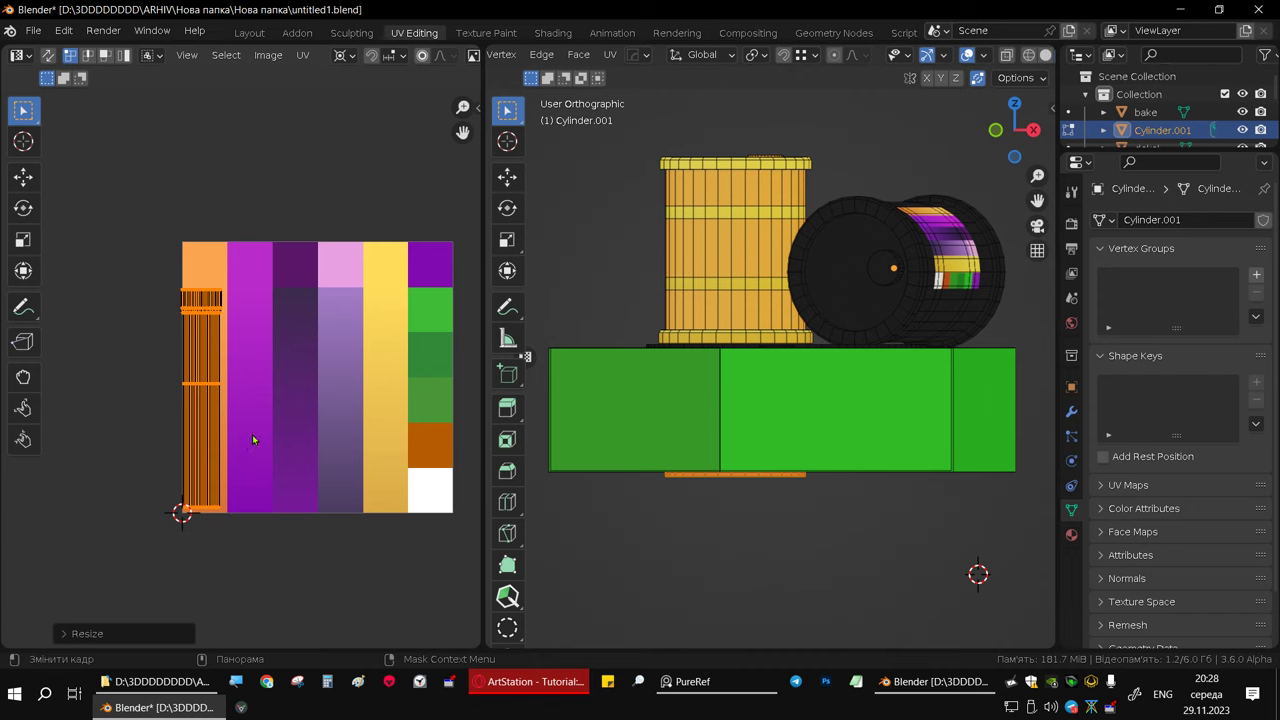
- Place the narrow island on the dark purple column and hide overlays to check the colour
key(g)
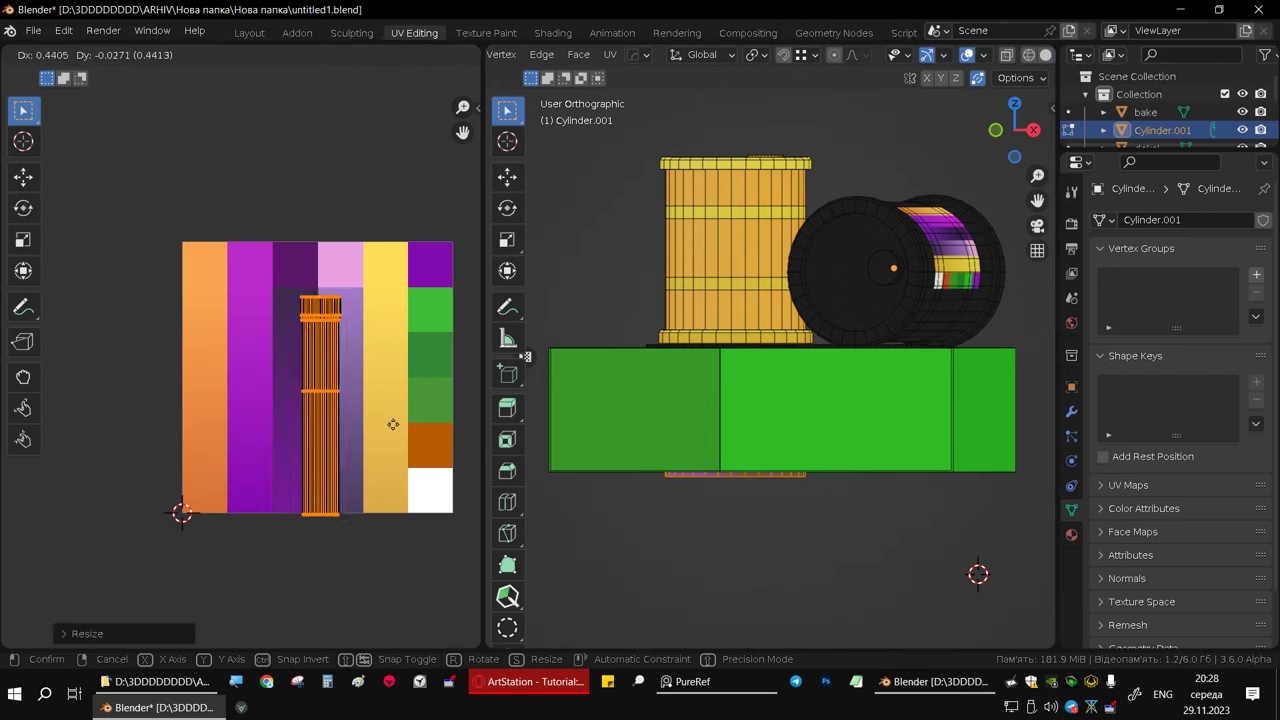
click(55, 410)
mouse_move(800, 400)
middle_down()
mouse_move(856, 410)
mouse_move(966, 84)
middle_up()
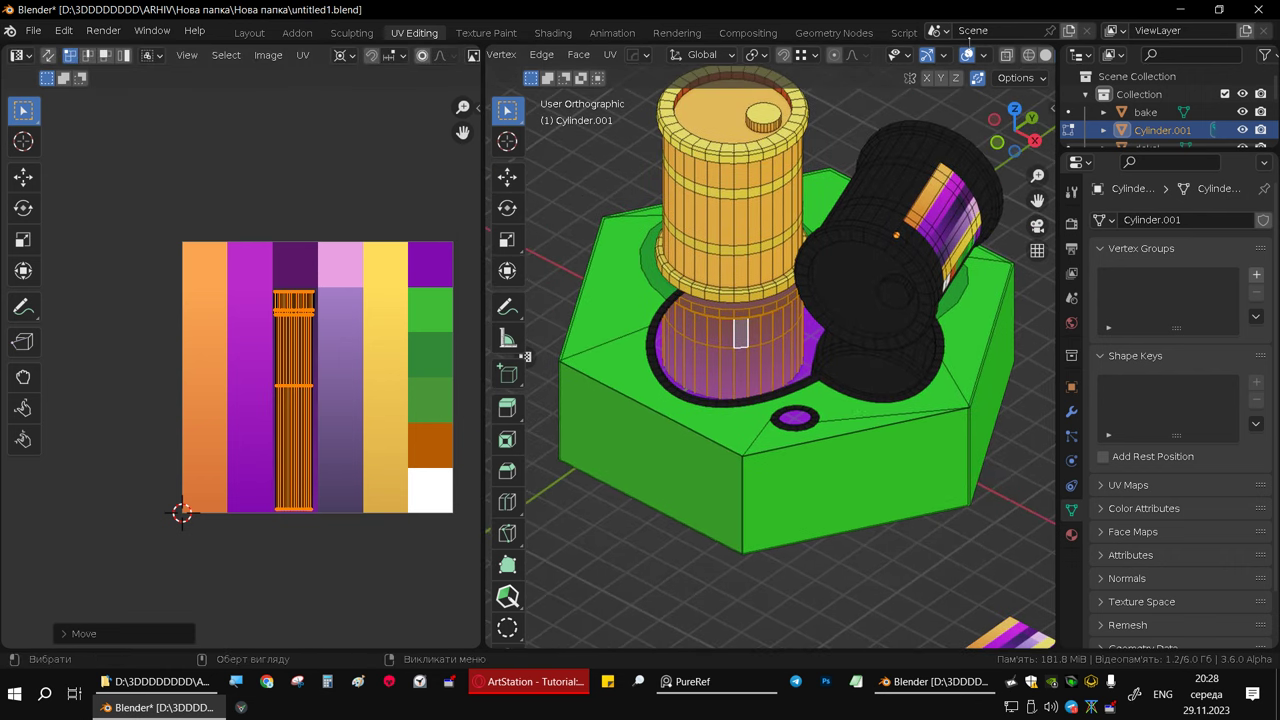
click(966, 56)
mouse_move(682, 404)
middle_down()
mouse_move(717, 374)
mouse_move(709, 400)
mouse_move(752, 401)
mouse_move(788, 349)
middle_up()
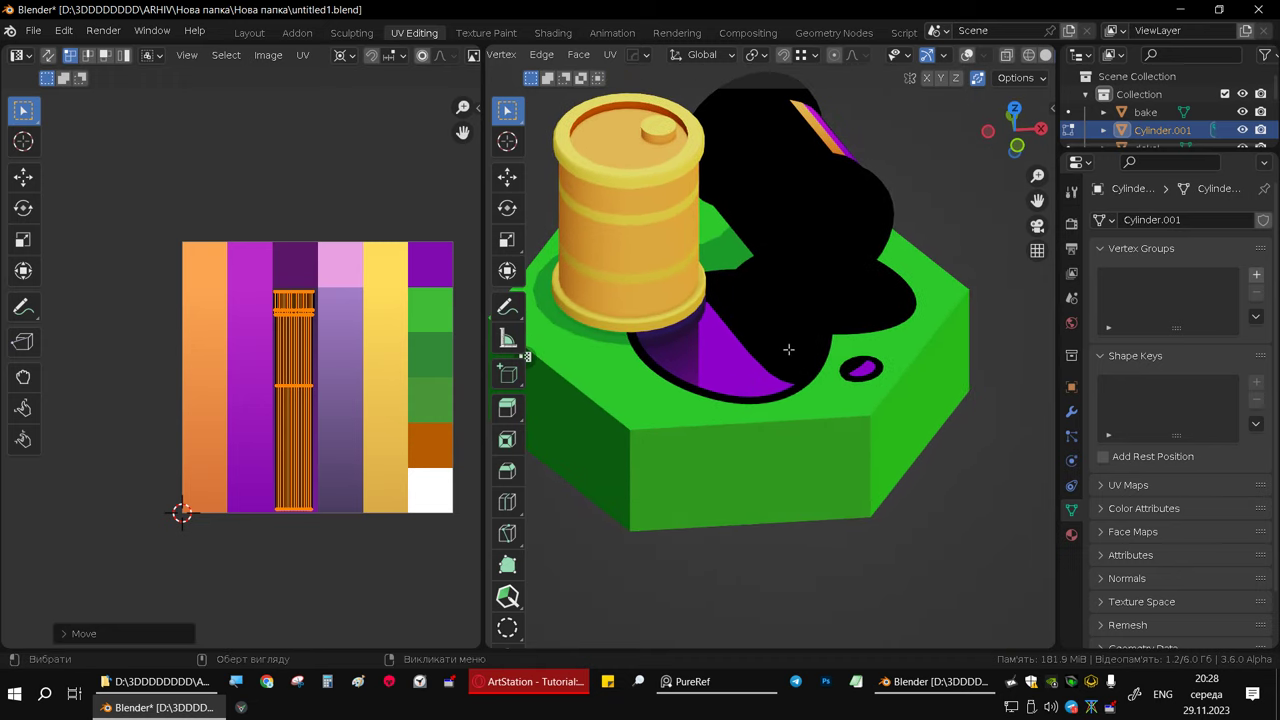
- Switch to Solid shading, re-enter Edit Mode and zoom out over the model
key(Tab)
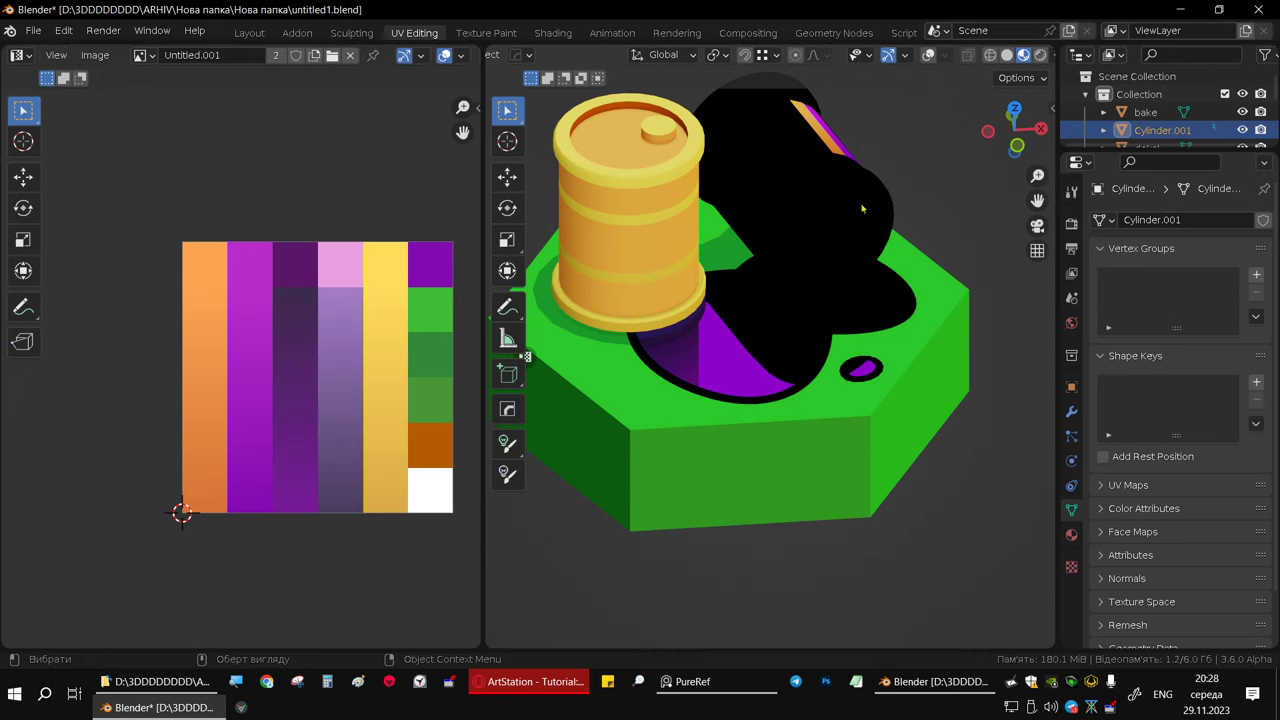
key(z)
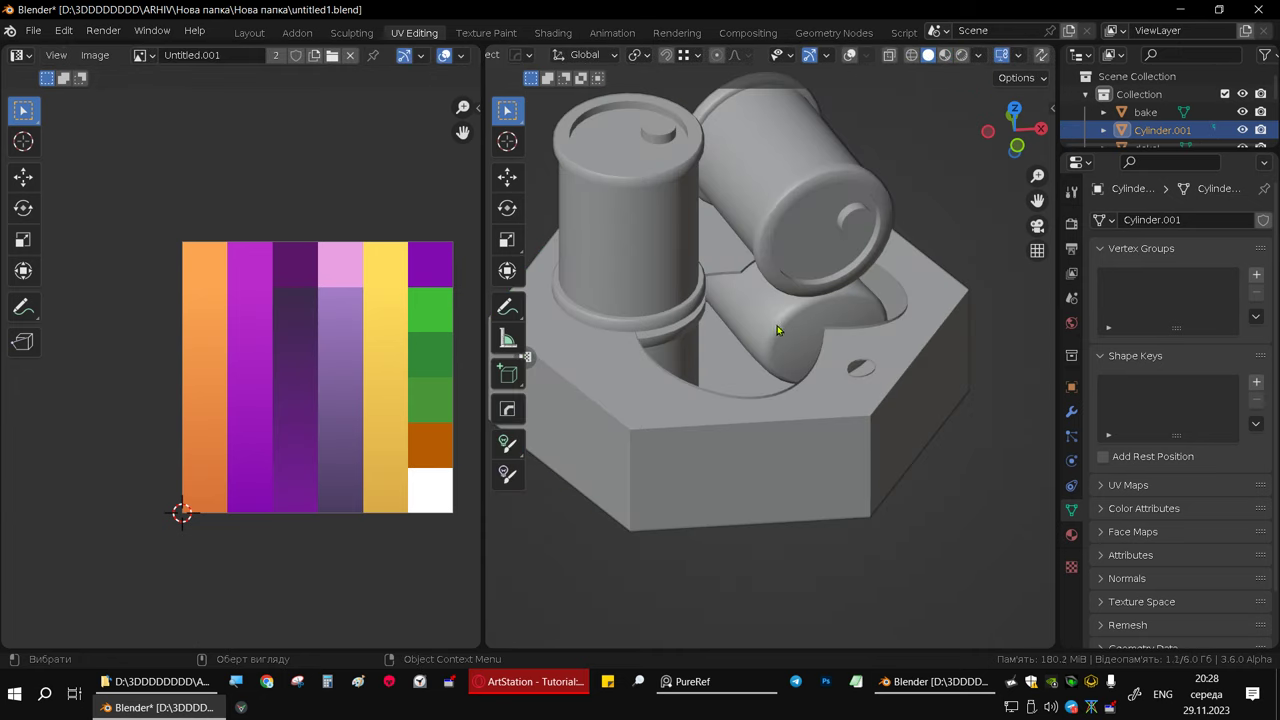
key(Tab)
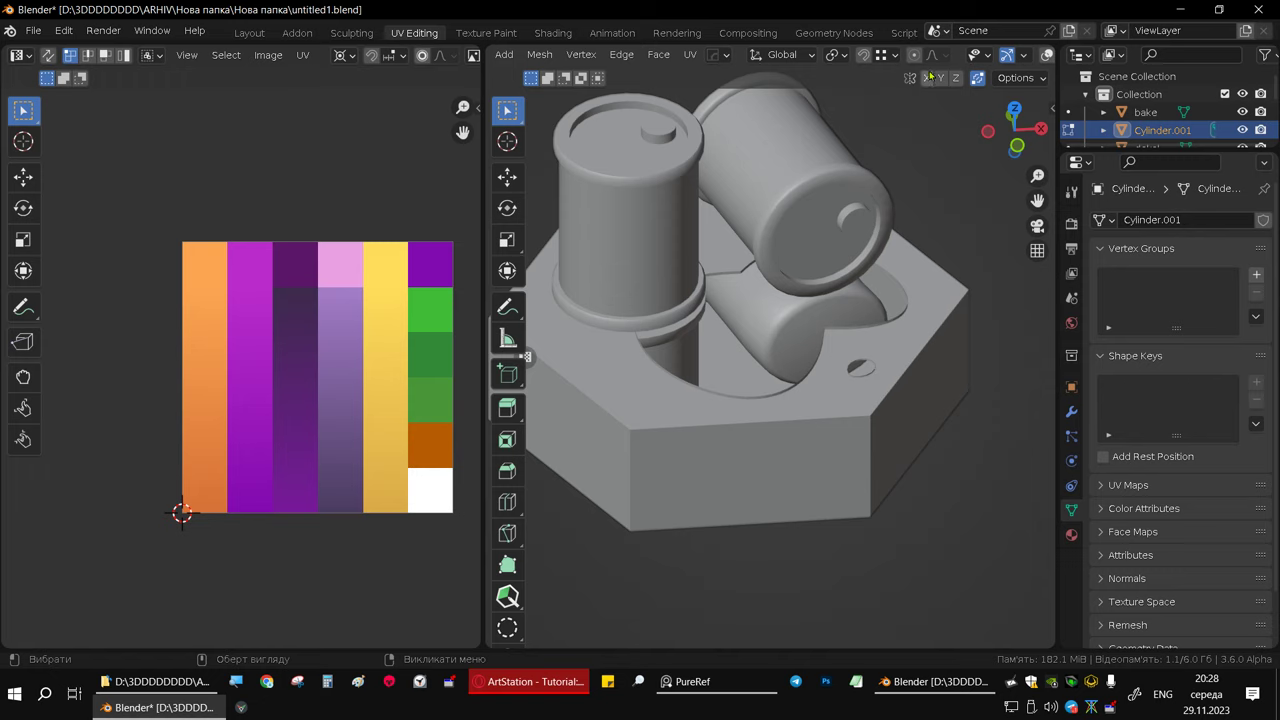
scroll(986, 57, down, 2)
scroll(985, 56, down, 1)
scroll(982, 55, down, 2)
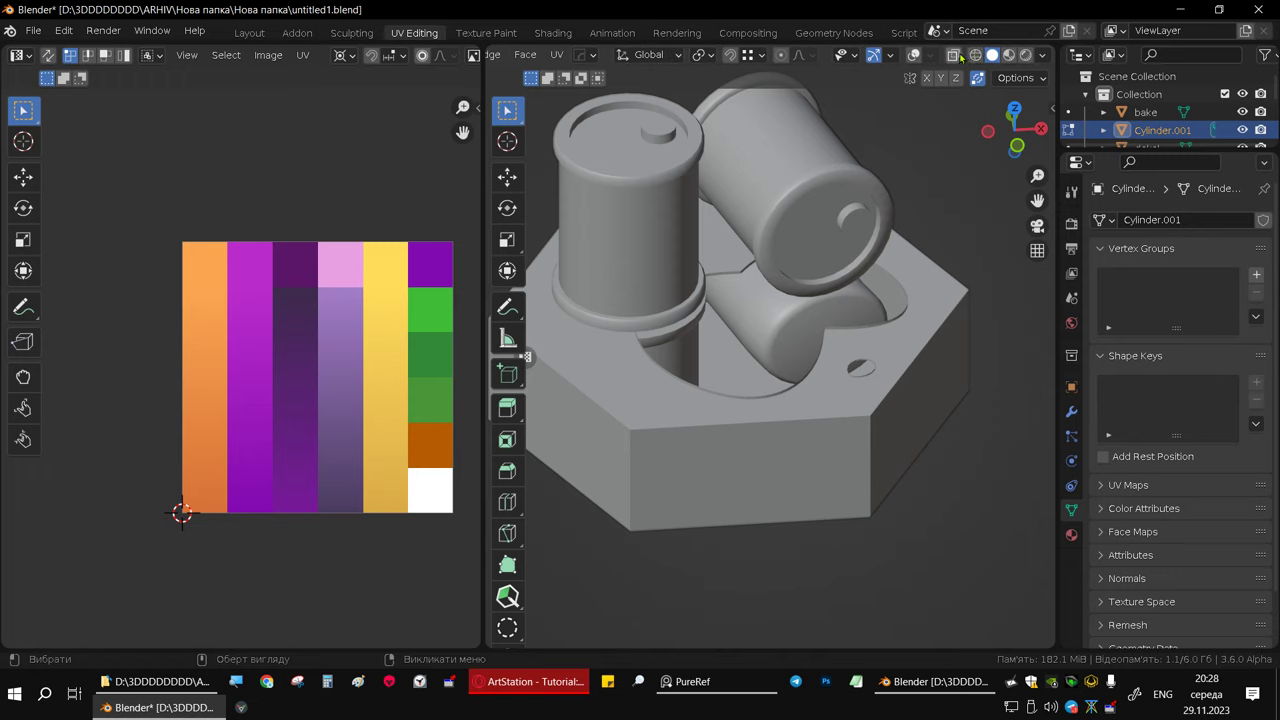
scroll(979, 53, down, 2)
- Restore Material Preview and overlays, then select the curved piece under the lying barrel
click(946, 55)
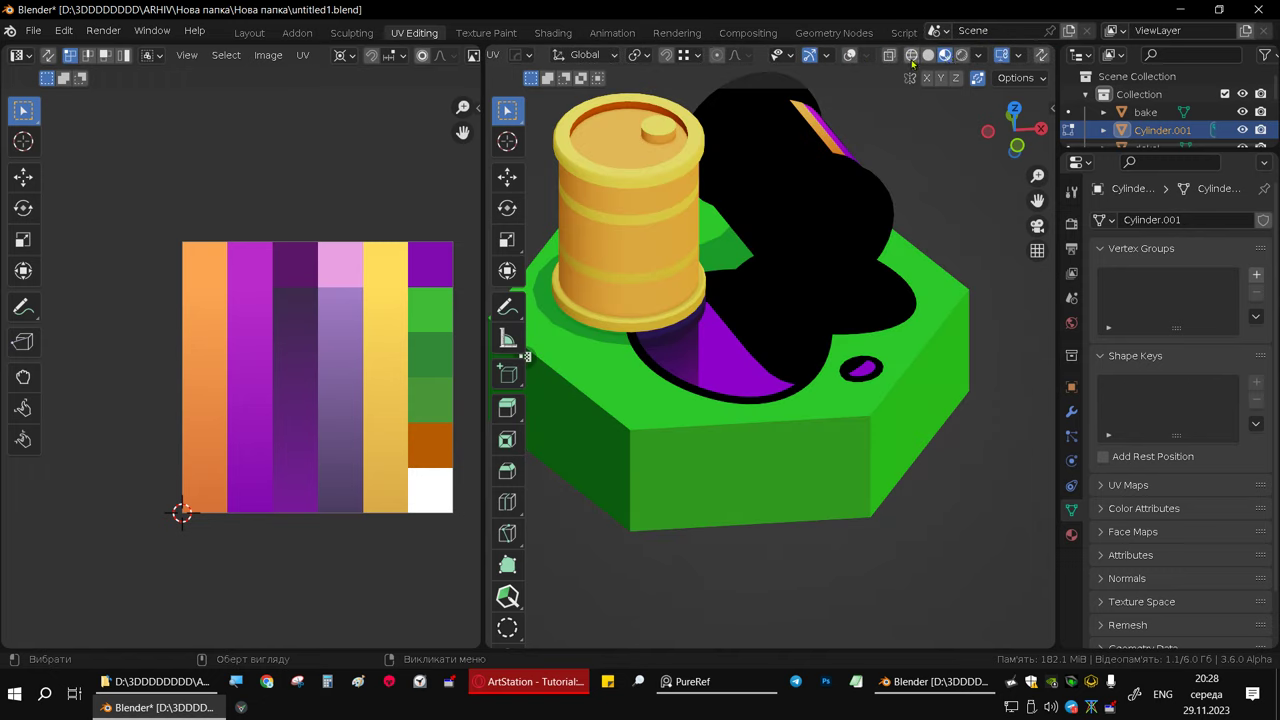
click(848, 55)
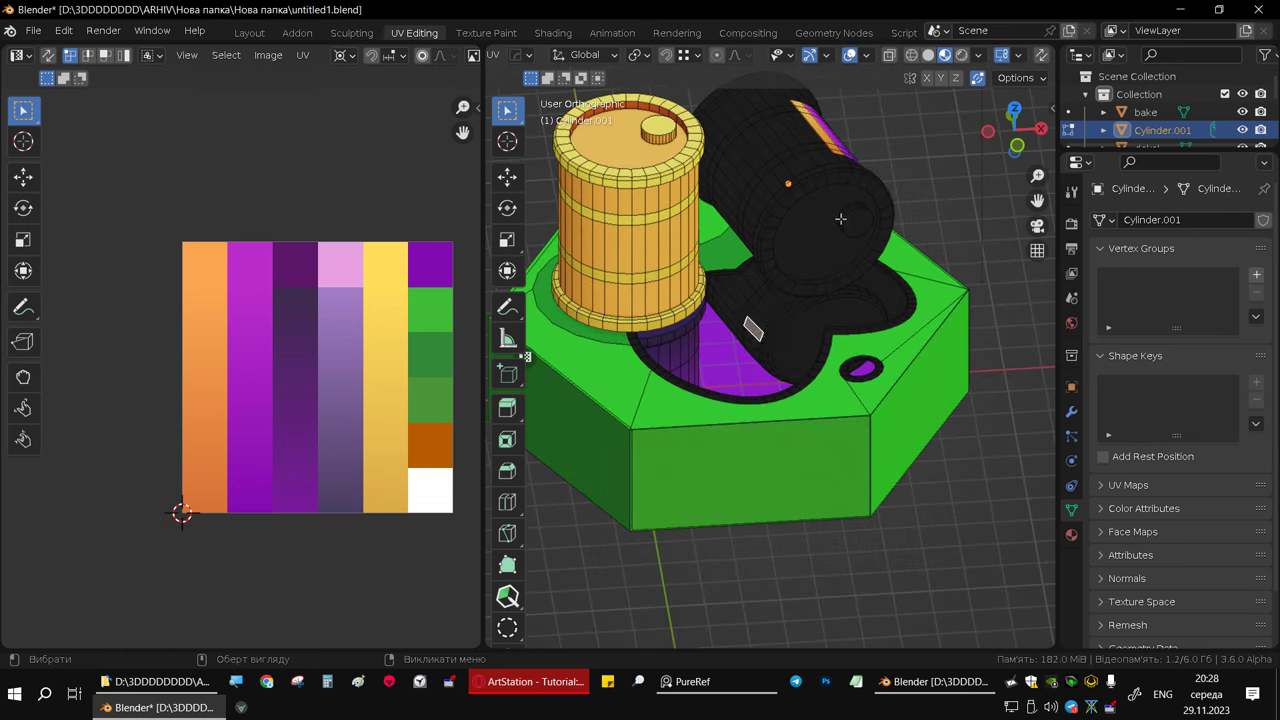
key(ctrl+l)
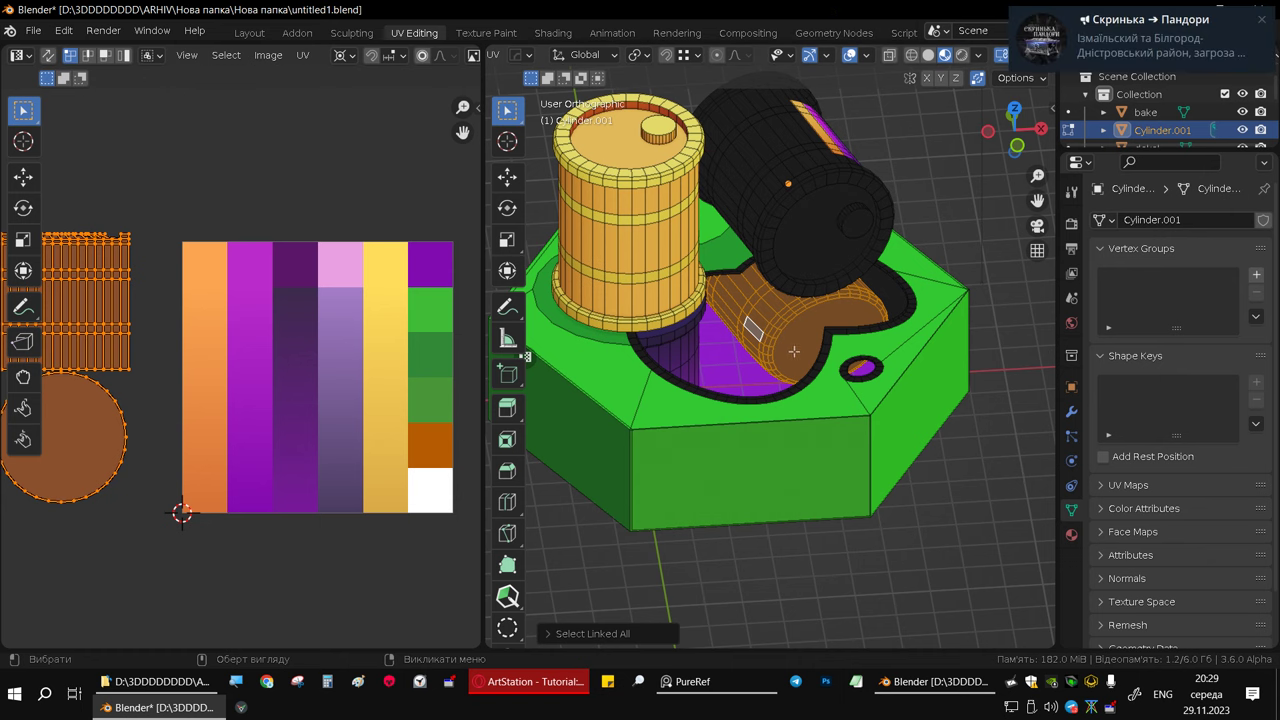
mouse_move(793, 351)
middle_down()
mouse_move(736, 295)
mouse_move(766, 289)
middle_up()
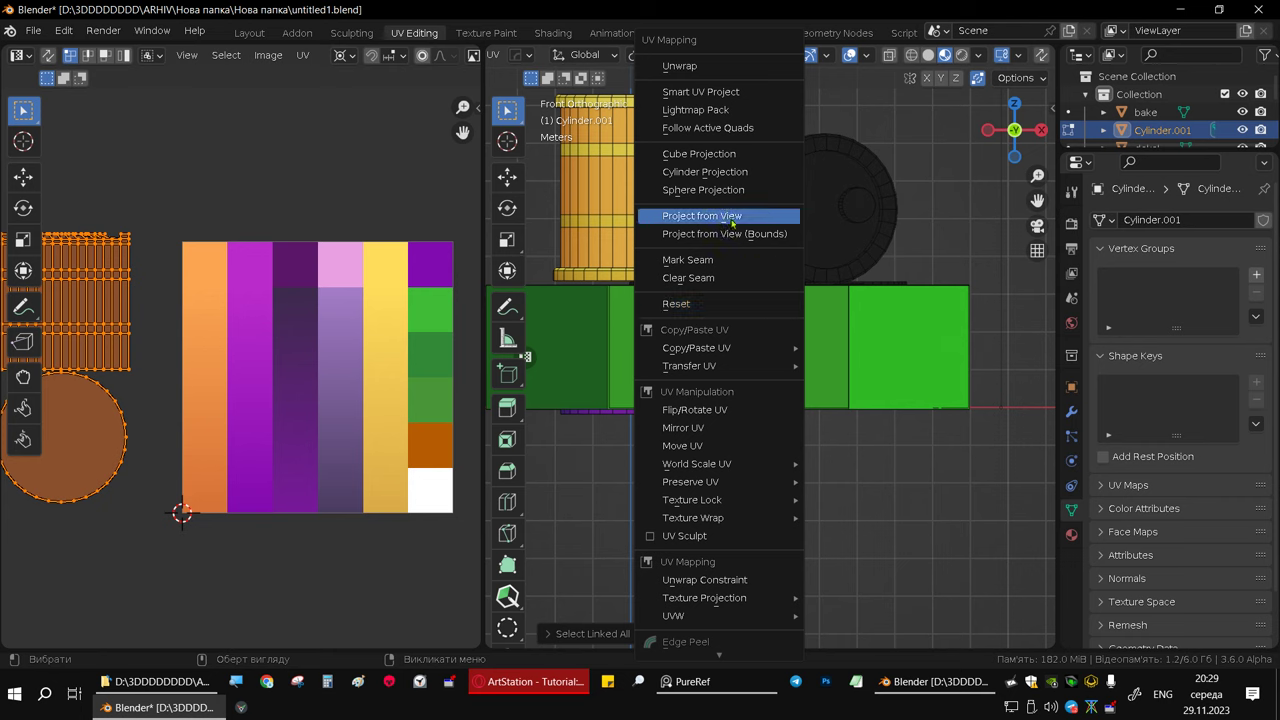
- Project the curved piece's UVs from the front and shrink the island to a narrow strip
click(718, 215)
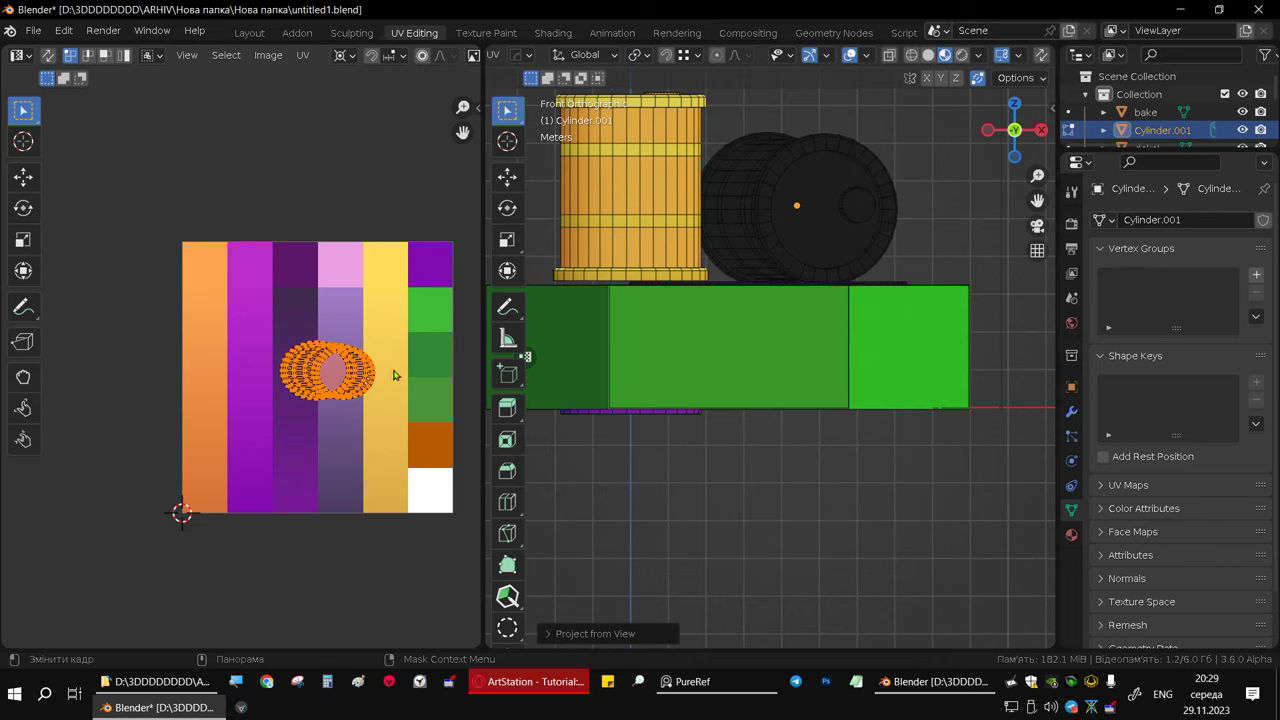
key(g)
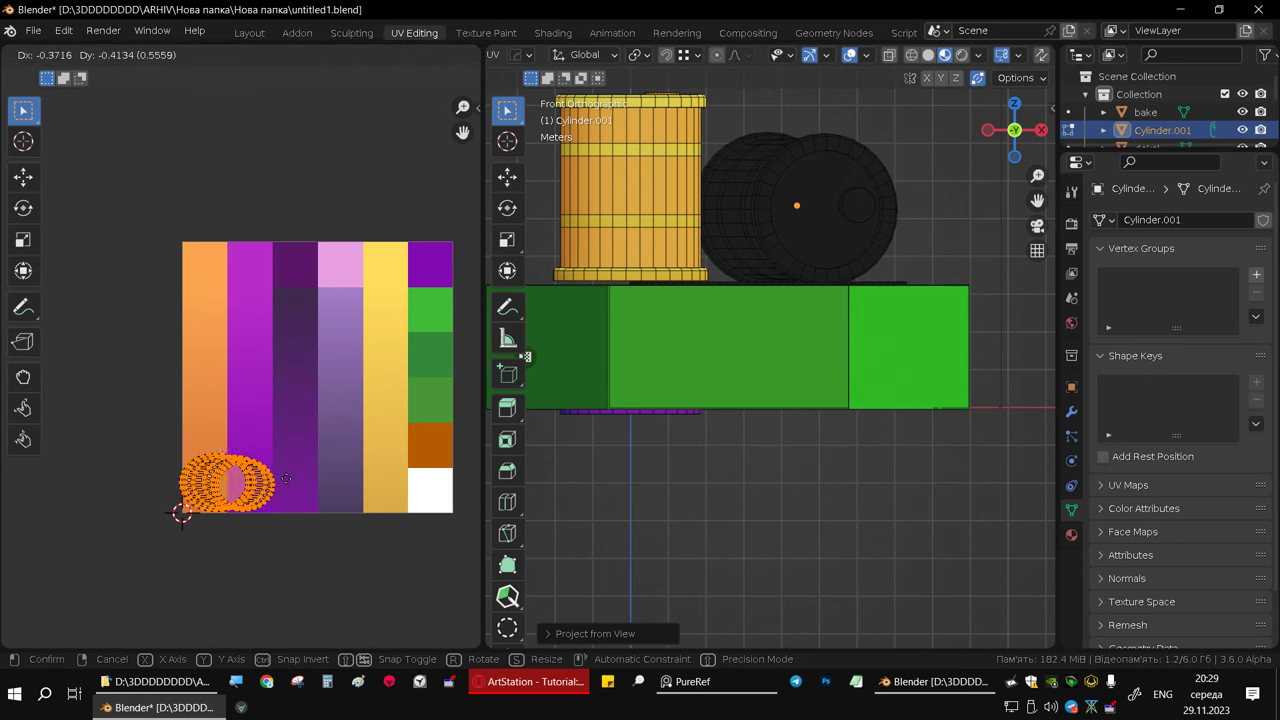
click(299, 483)
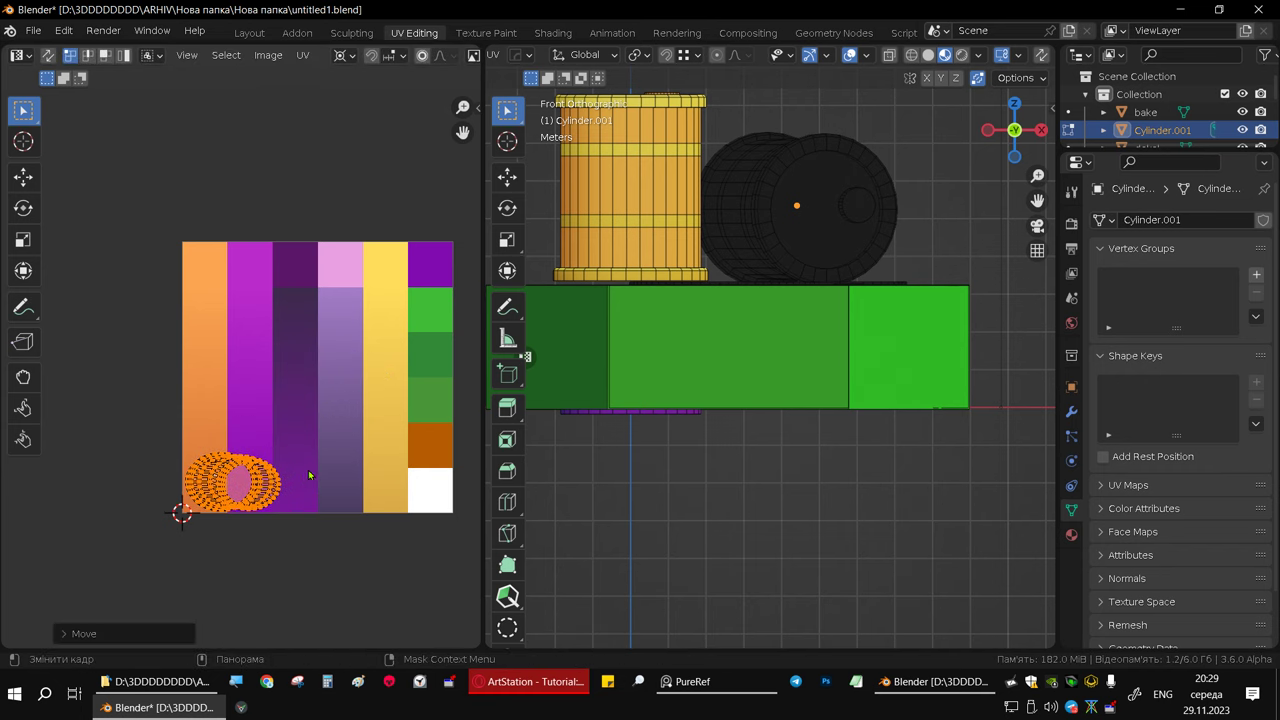
key(s)
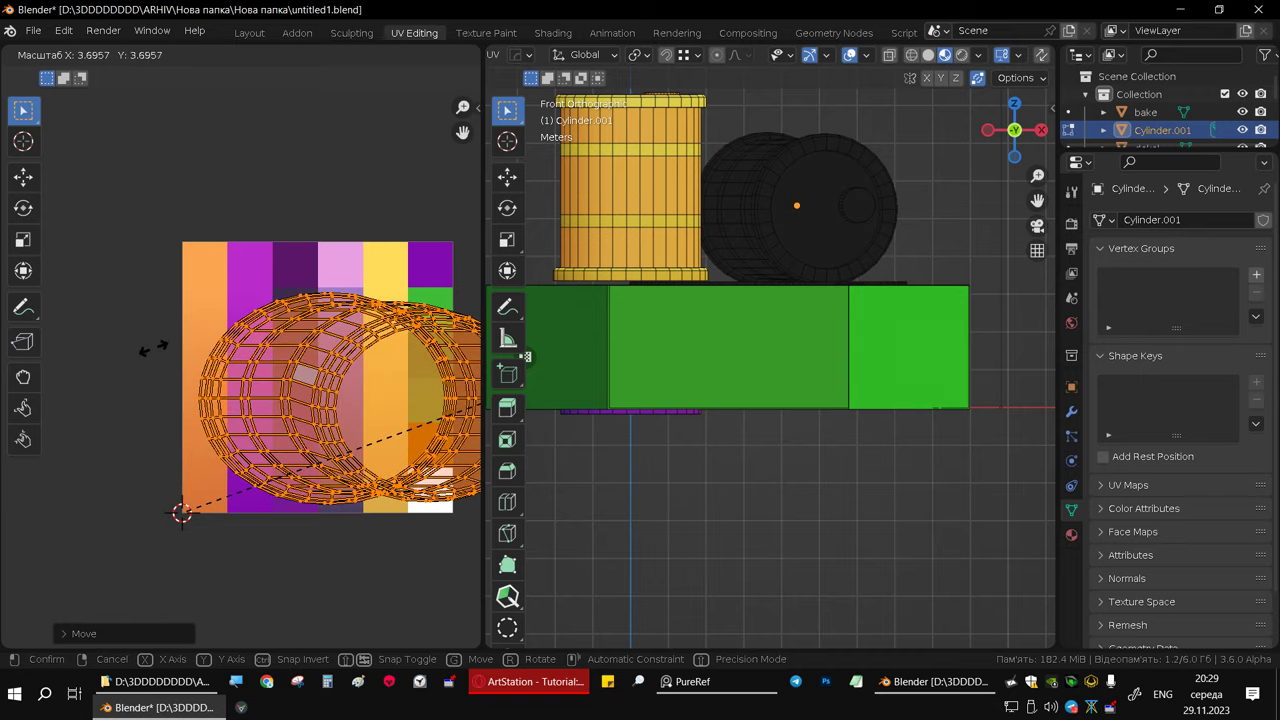
click(157, 345)
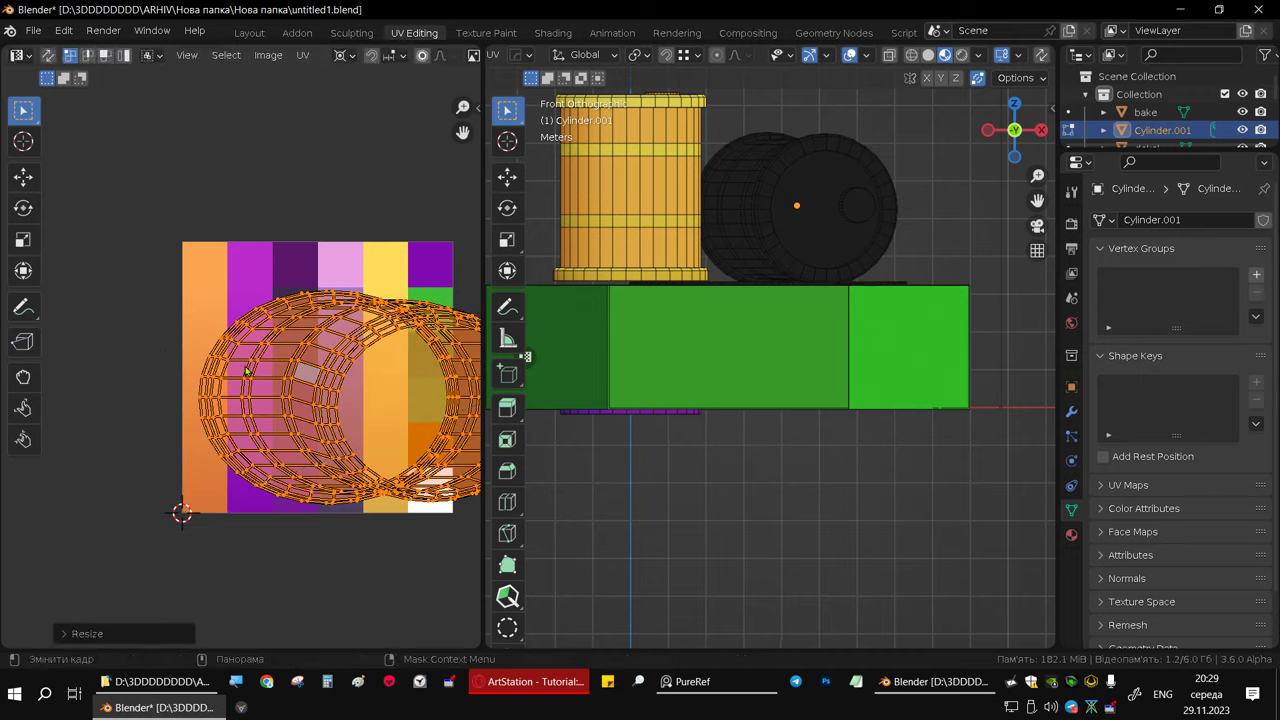
key(s)
key(x)
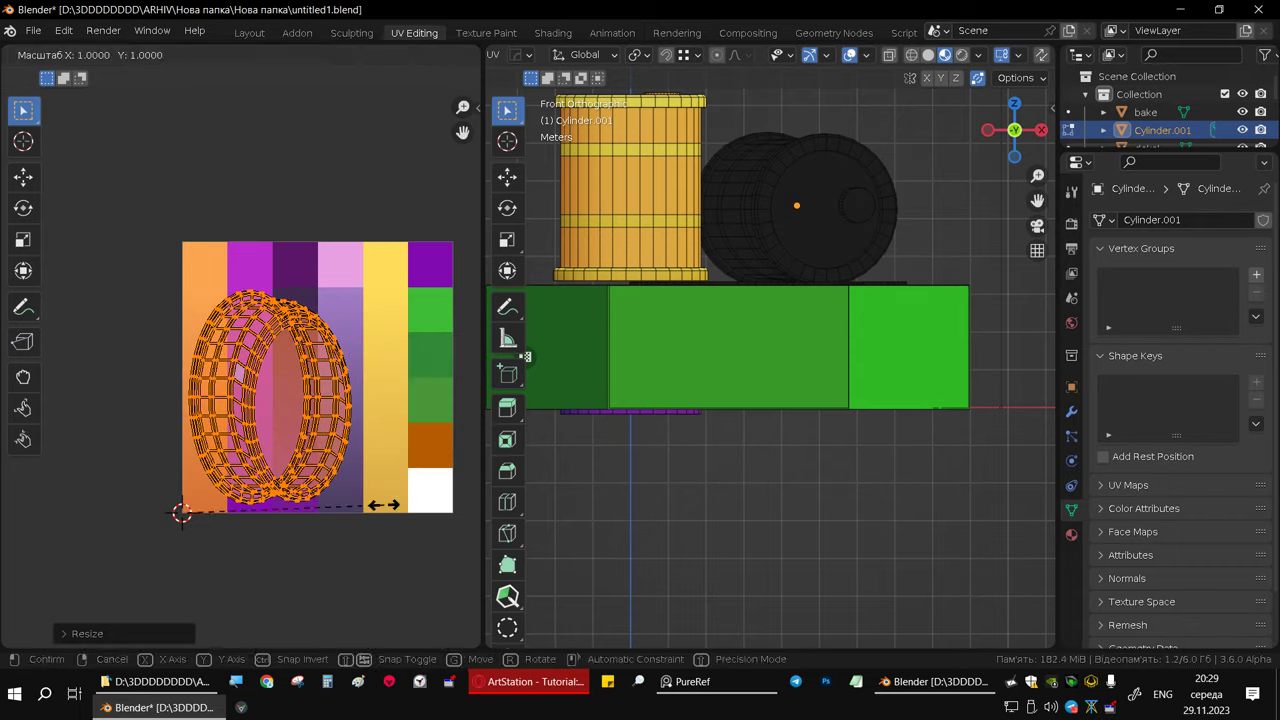
click(229, 513)
- Hide overlays and move the strip from orange onto the dark purple column
mouse_move(771, 314)
middle_down()
mouse_move(850, 381)
mouse_move(853, 234)
middle_up()
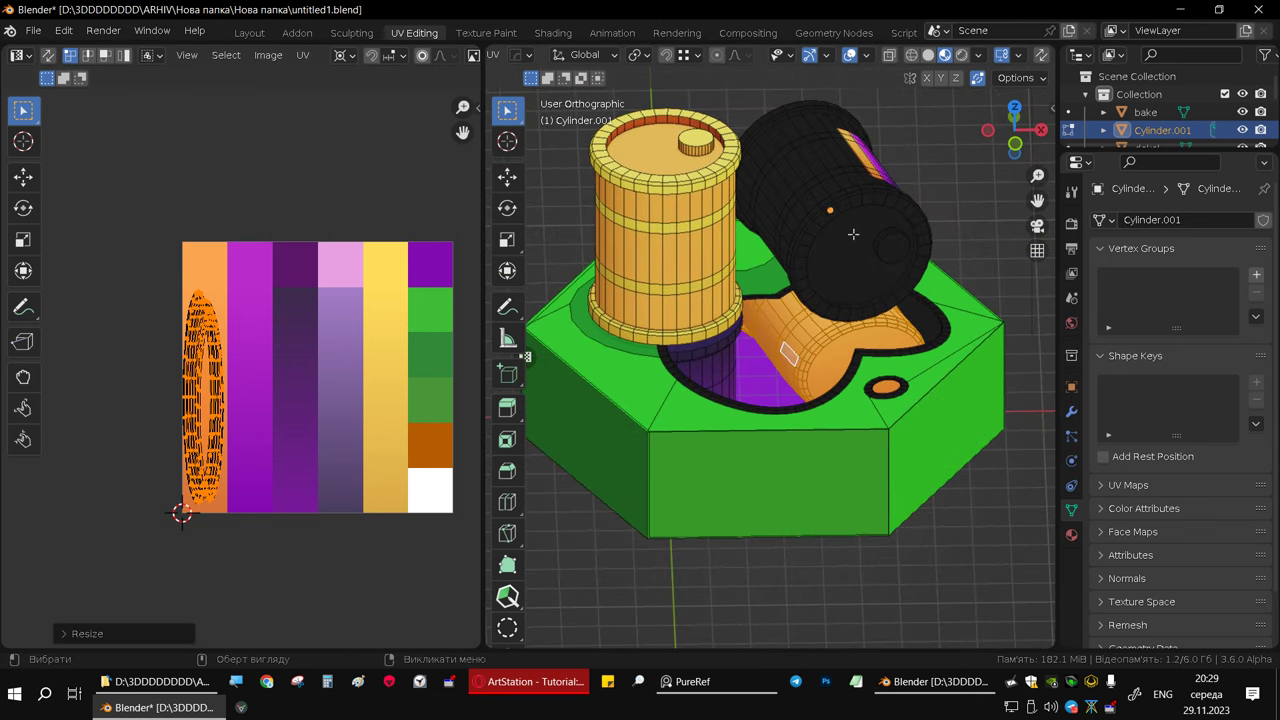
click(850, 56)
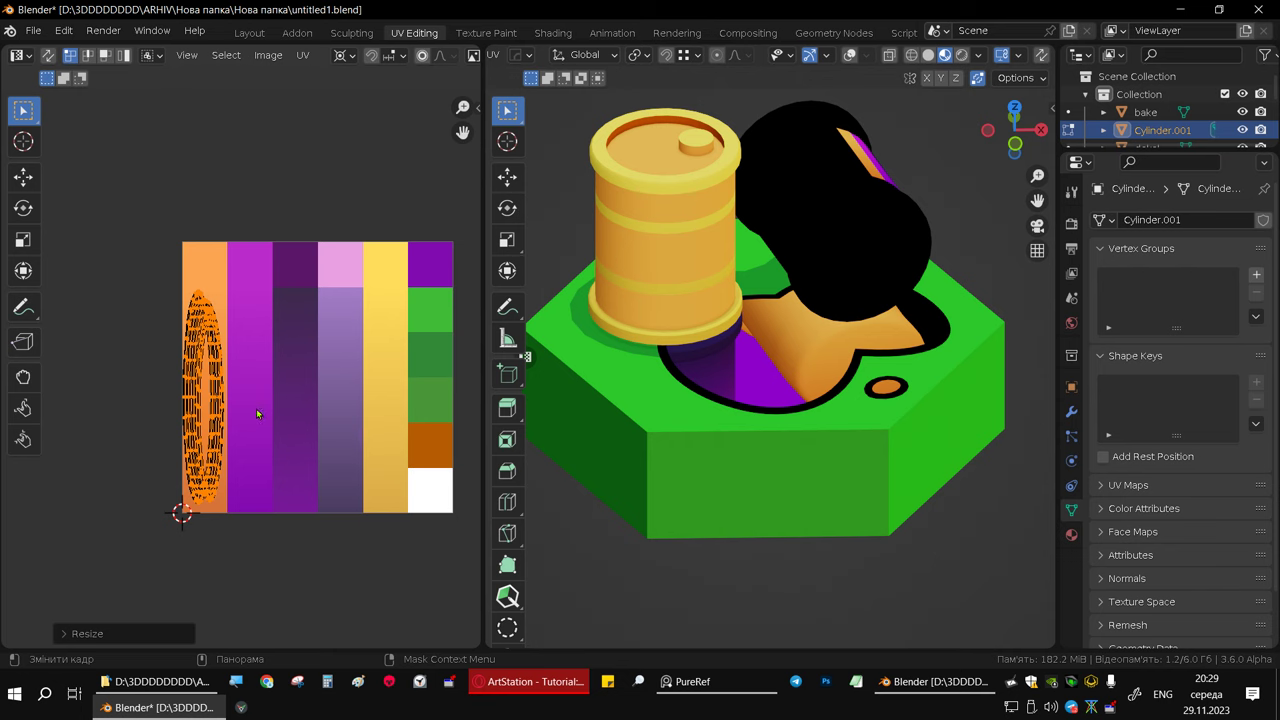
key(g)
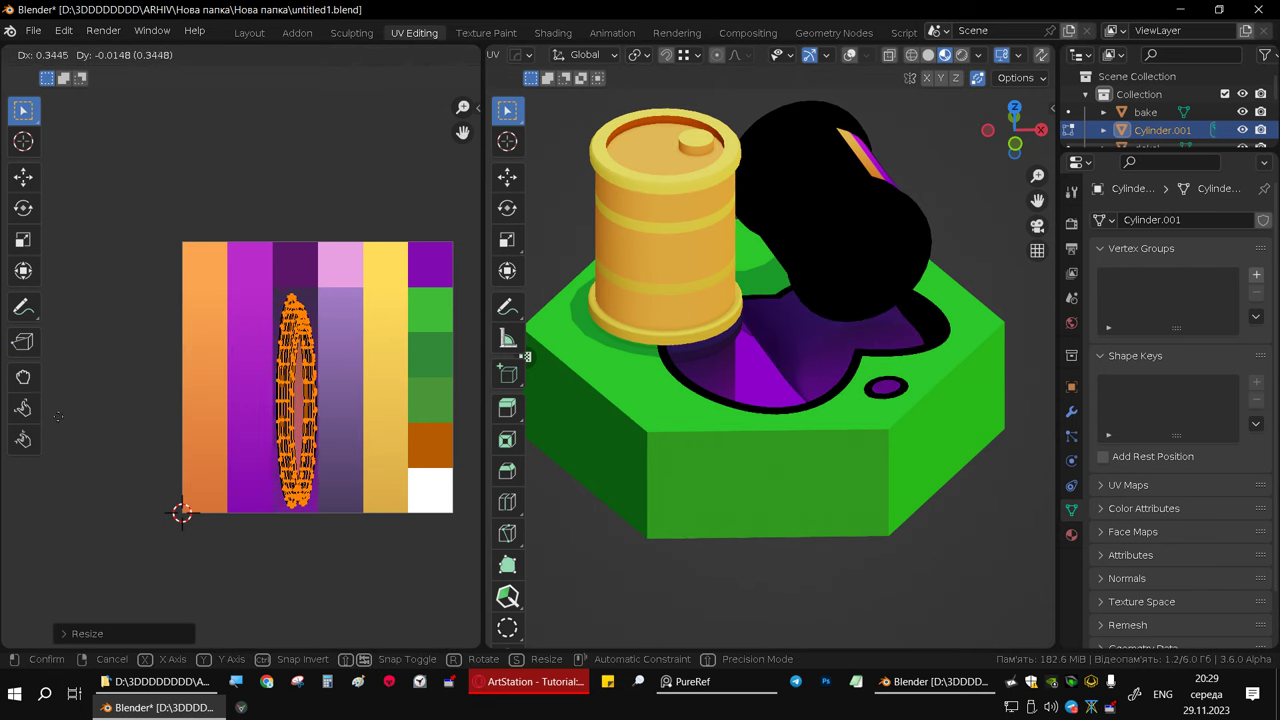
click(274, 425)
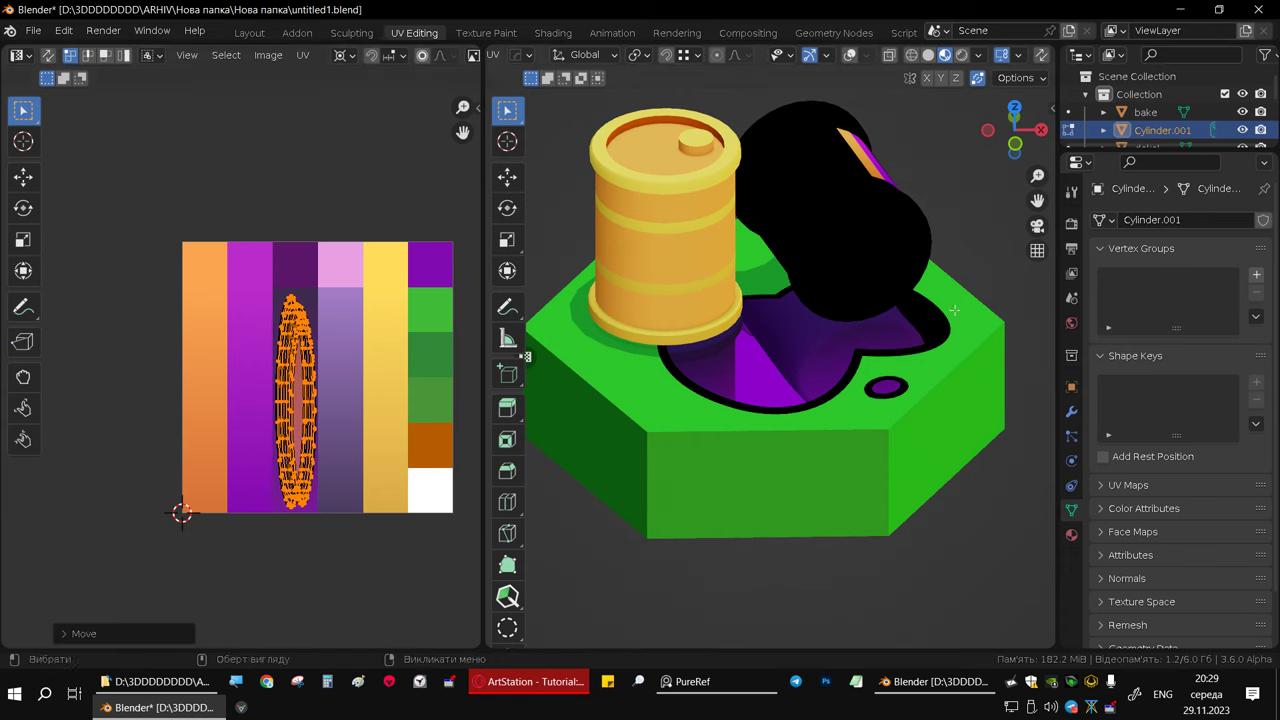
mouse_move(954, 311)
middle_down()
mouse_move(818, 339)
mouse_move(776, 398)
mouse_move(784, 271)
mouse_move(741, 336)
mouse_move(871, 331)
middle_up()
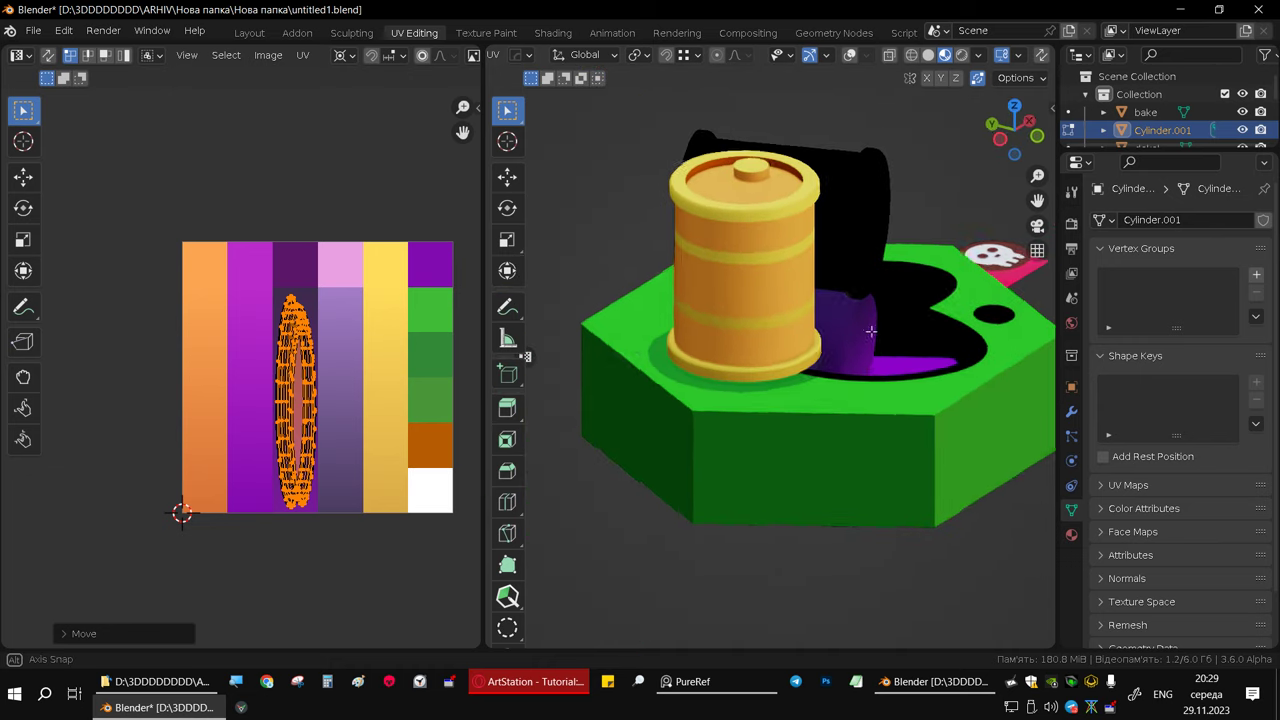
- Turn overlays back on, enter Edit Mode and select the next base face to remap
mouse_move(871, 331)
middle_down()
mouse_move(707, 385)
mouse_move(780, 369)
middle_up()
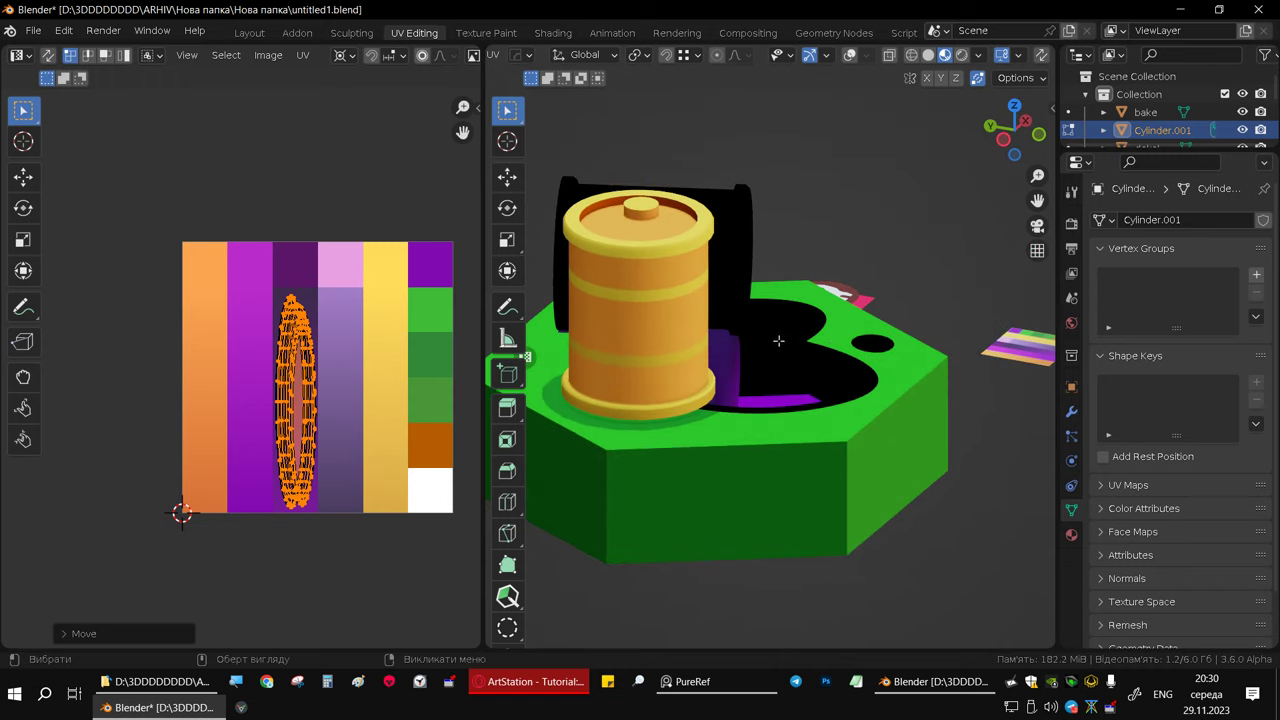
click(849, 56)
key(Tab)
key(Tab)
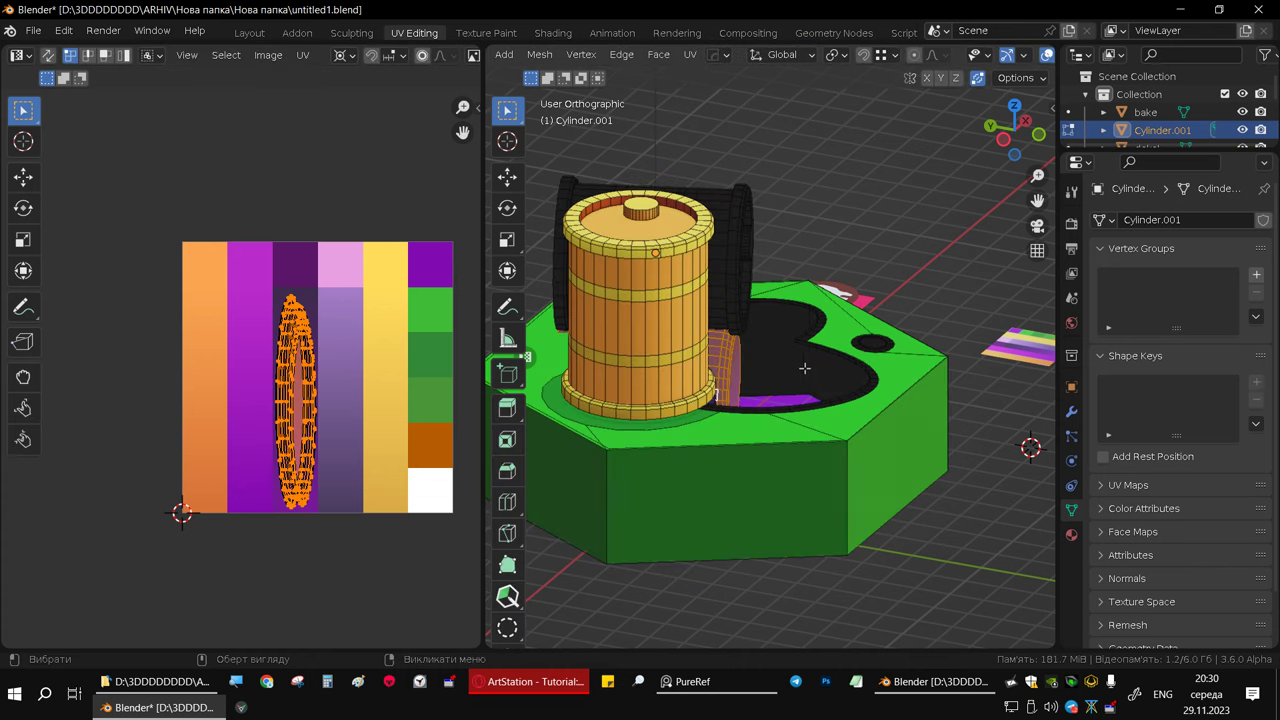
click(816, 366)
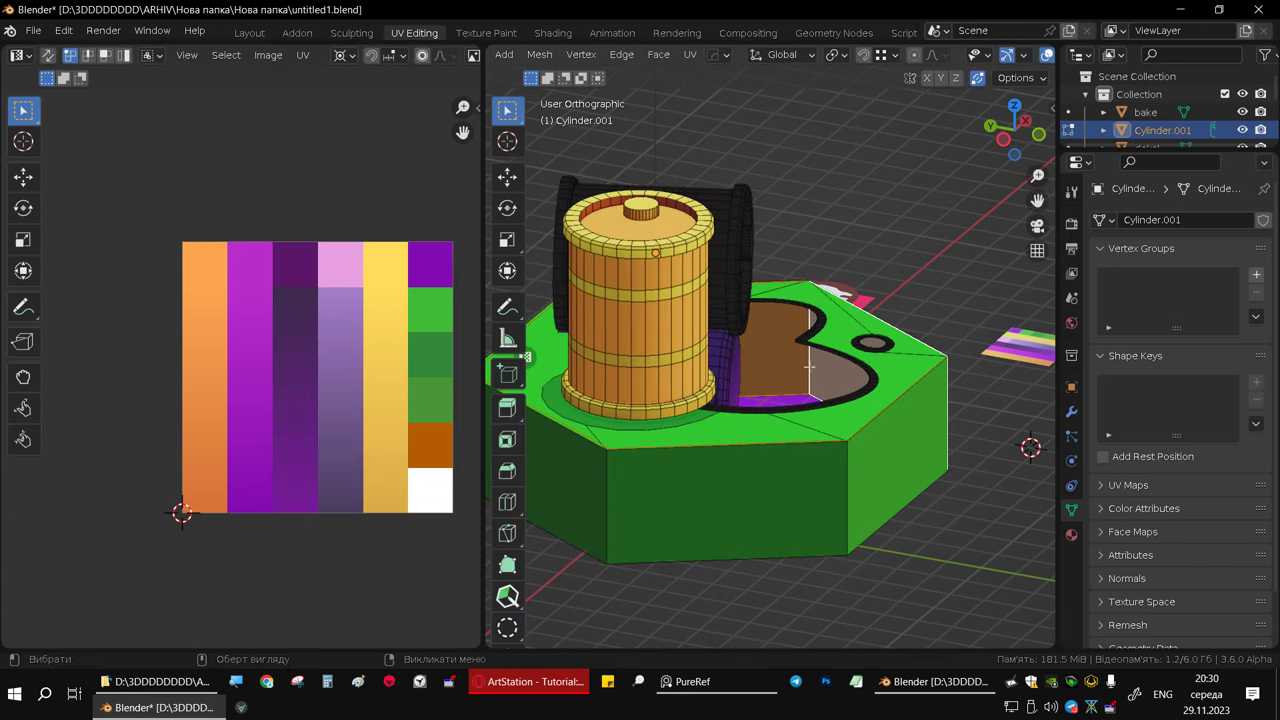
mouse_move(816, 366)
middle_down()
mouse_move(750, 362)
mouse_move(795, 361)
middle_up()
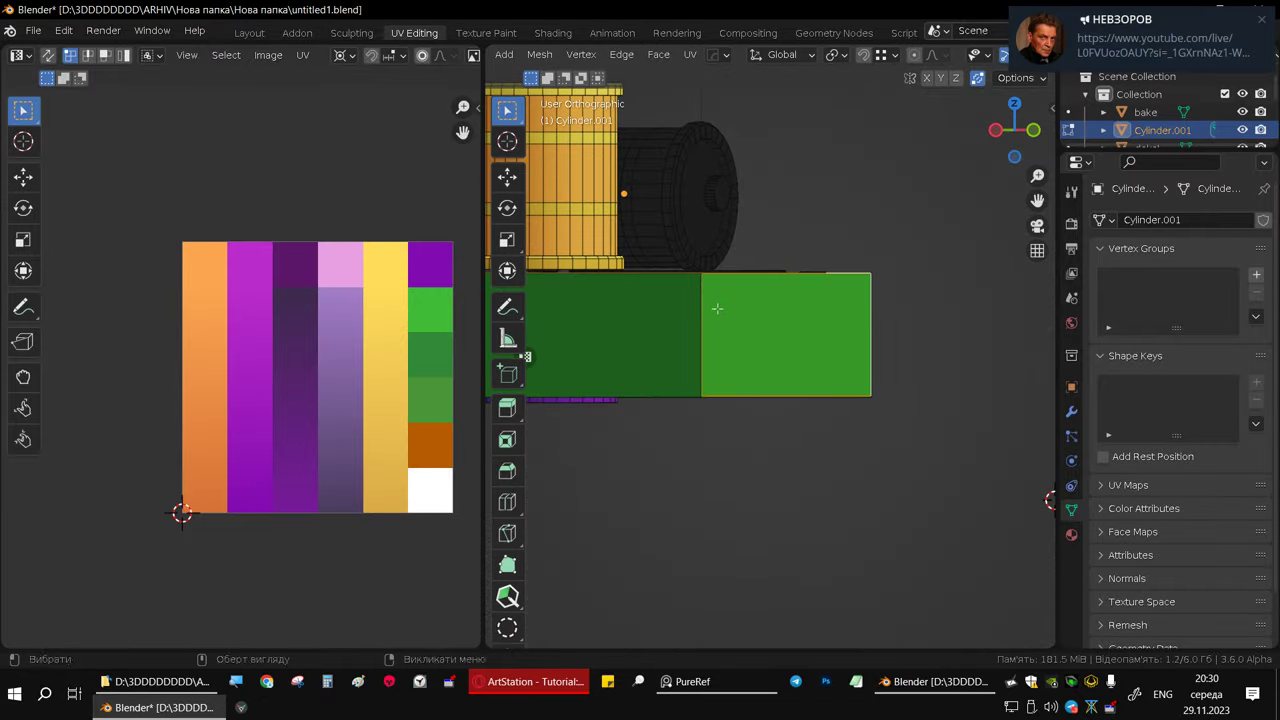
- Project the selected faces' UVs from view and move the strip along the palette's bottom
scroll(795, 361, up, 1)
key(u)
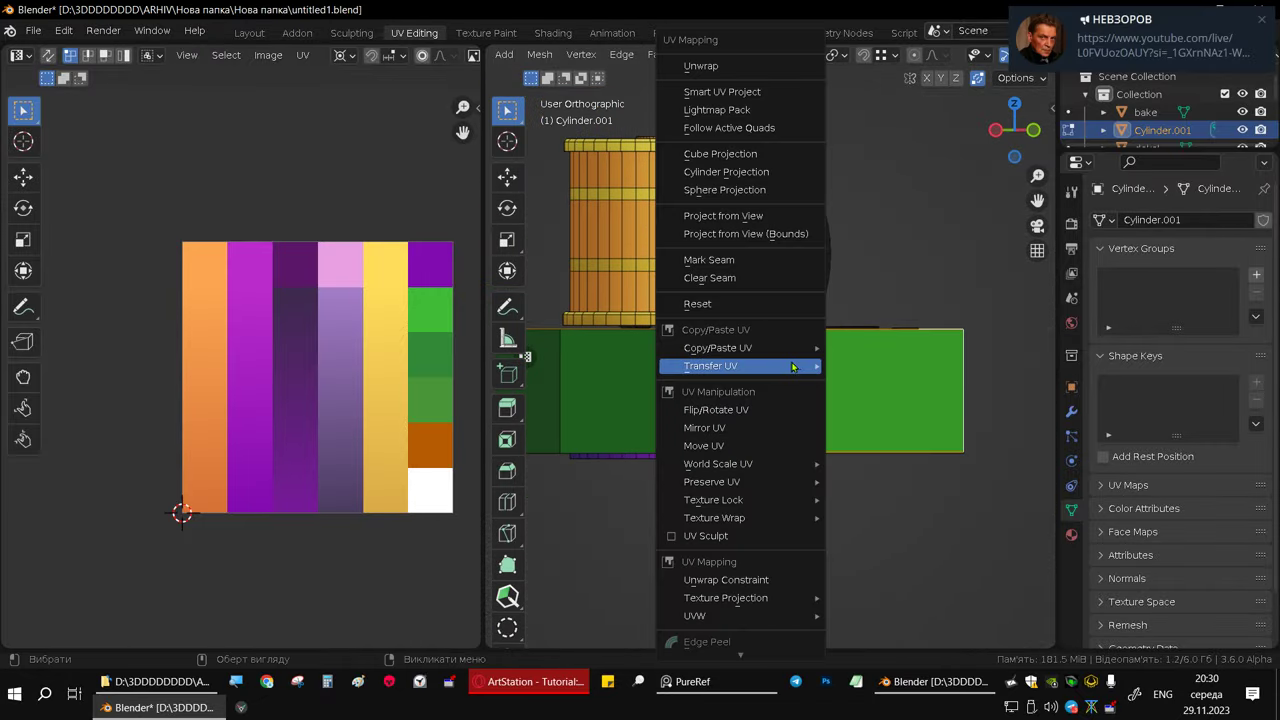
click(751, 217)
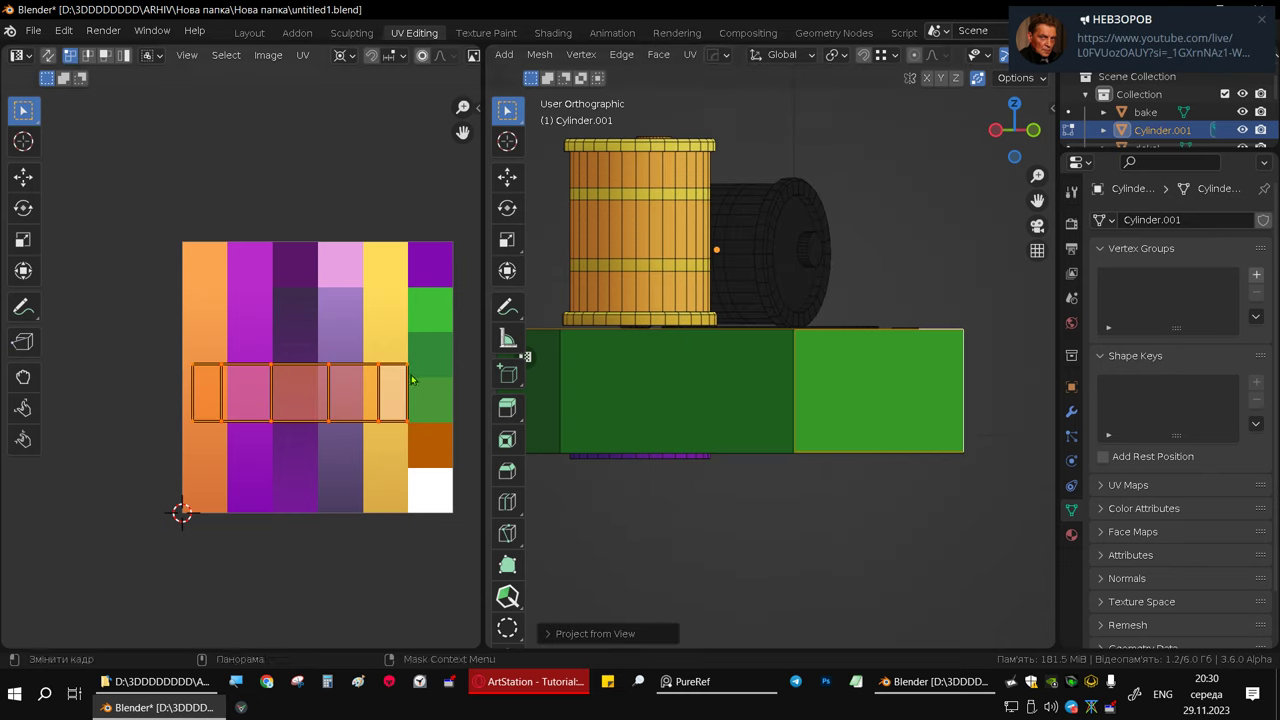
key(g)
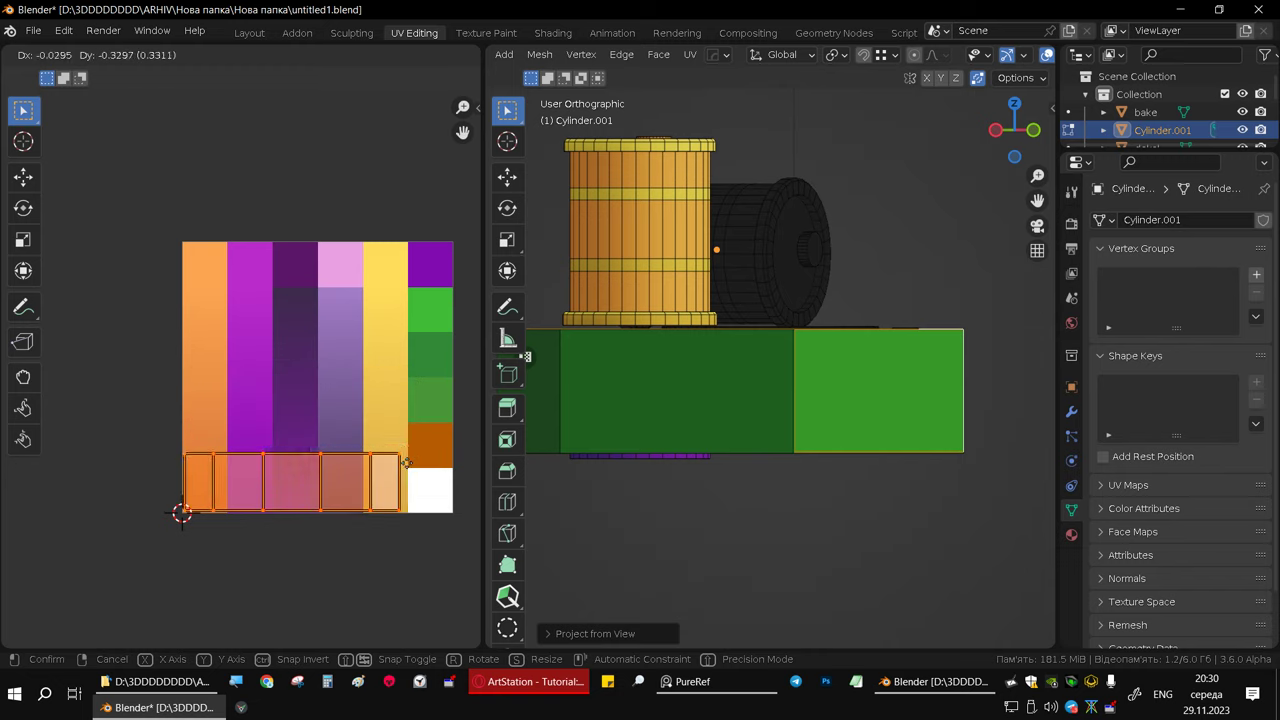
click(398, 472)
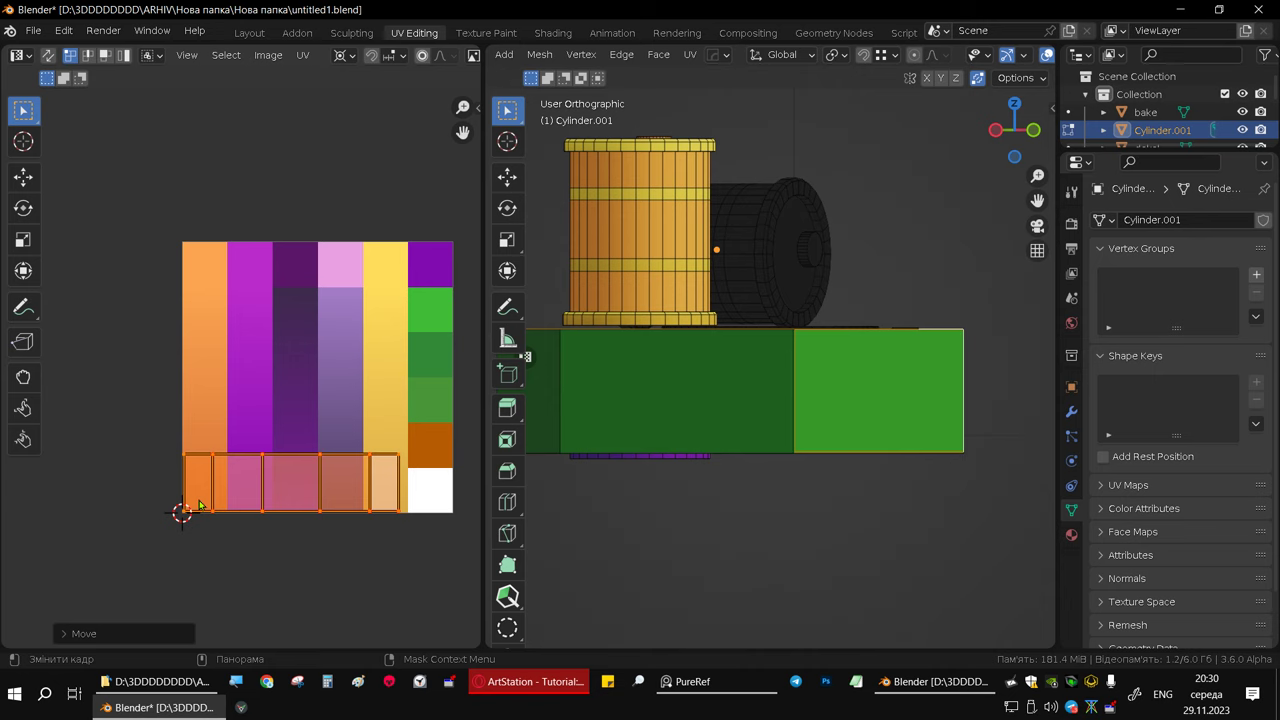
- Stretch the UV strip vertically to the texture height and squeeze it narrower horizontally
key(s)
key(y)
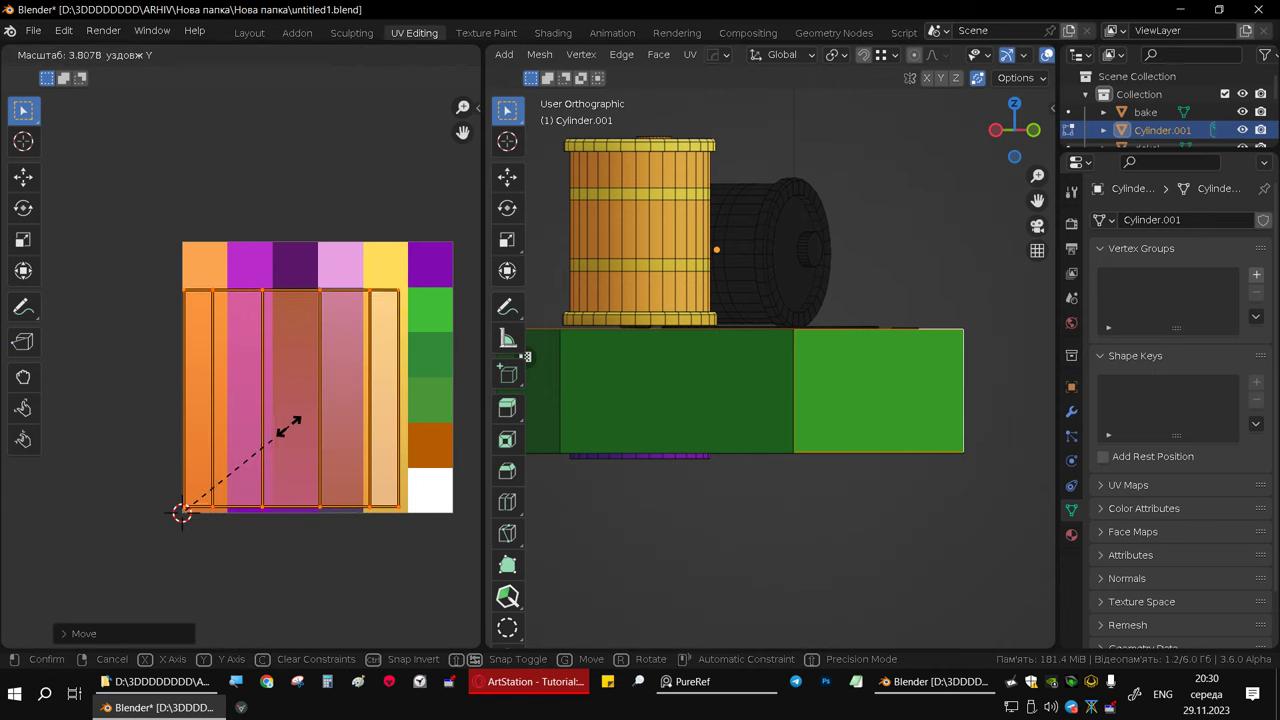
click(289, 427)
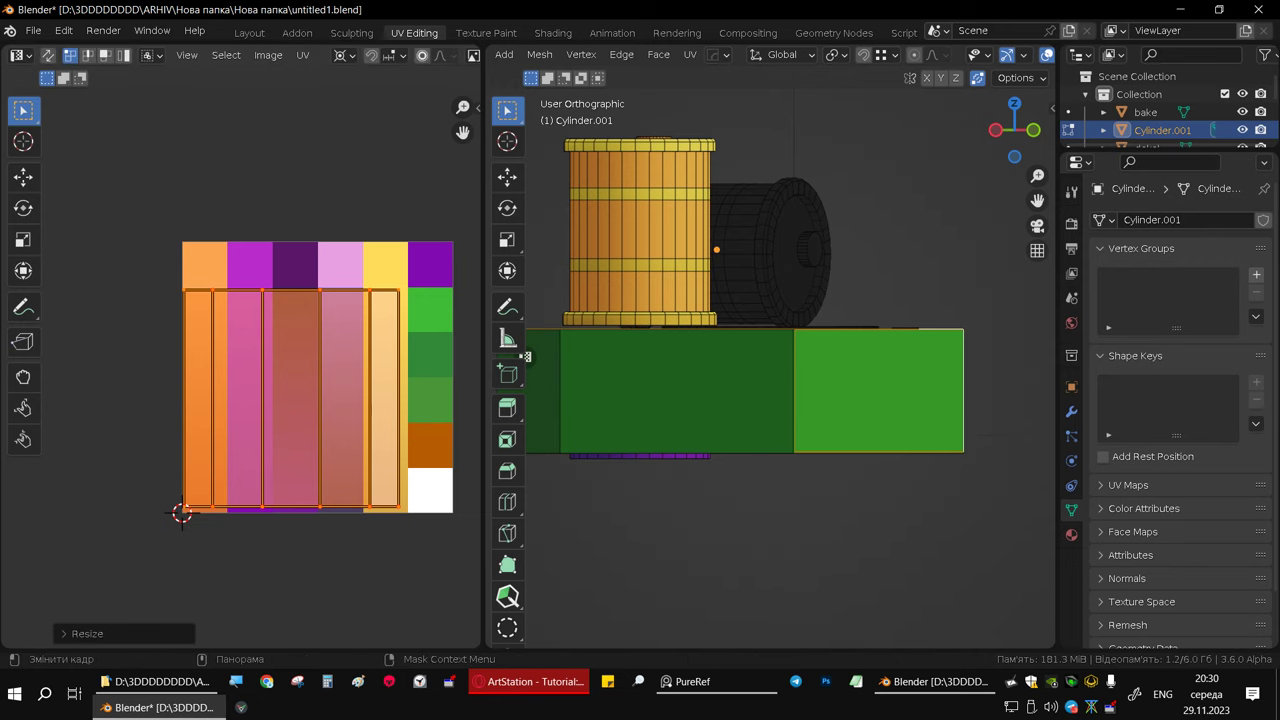
key(s)
key(x)
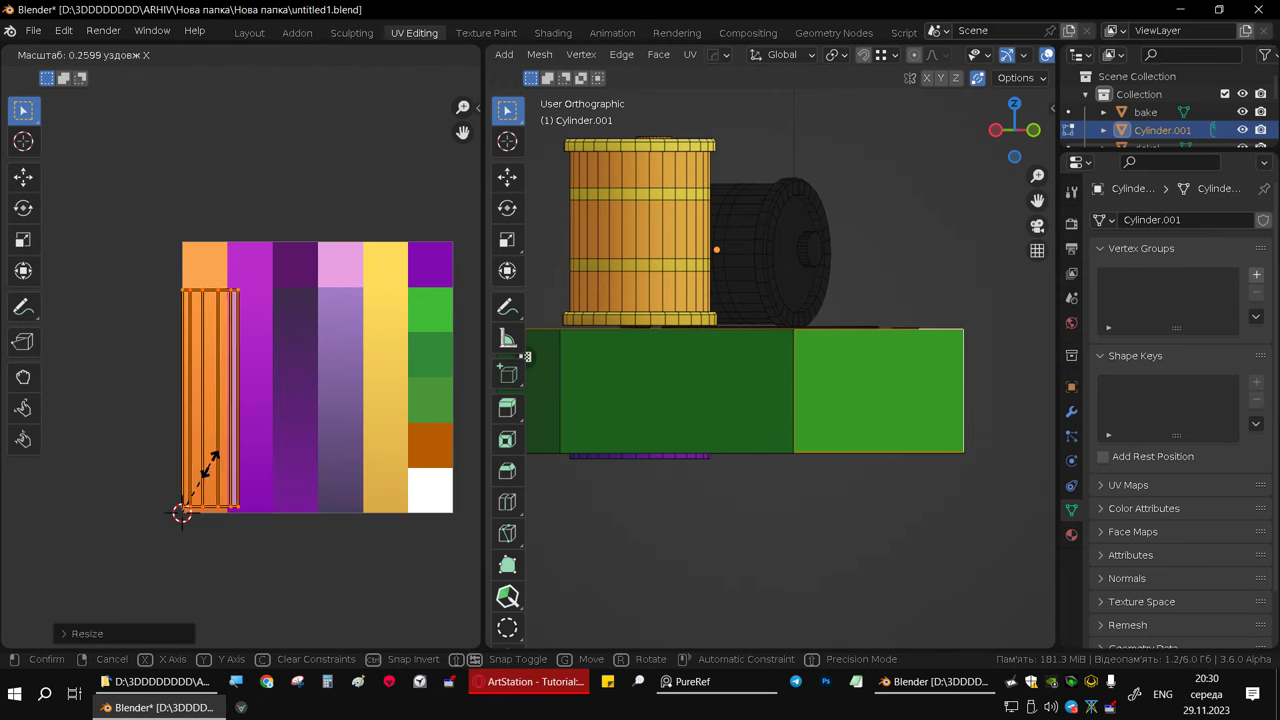
click(220, 533)
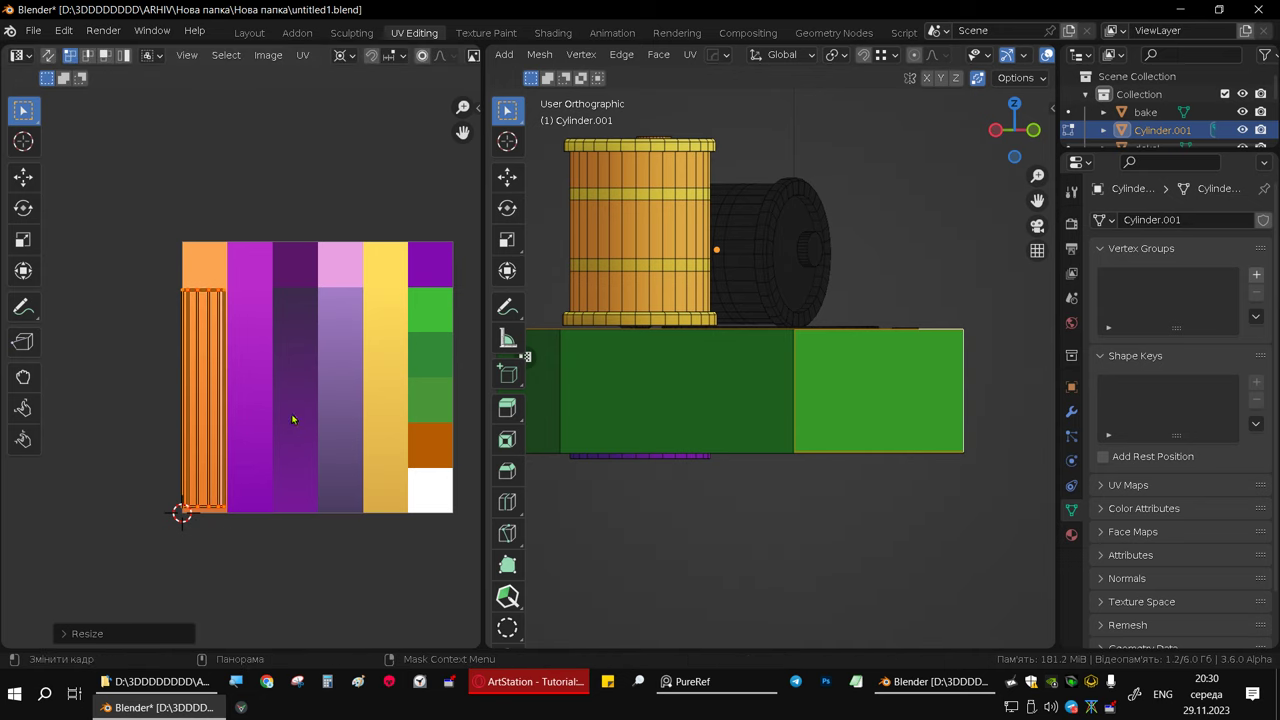
- Shift and rescale the strip until it sits on the light purple column
key(g)
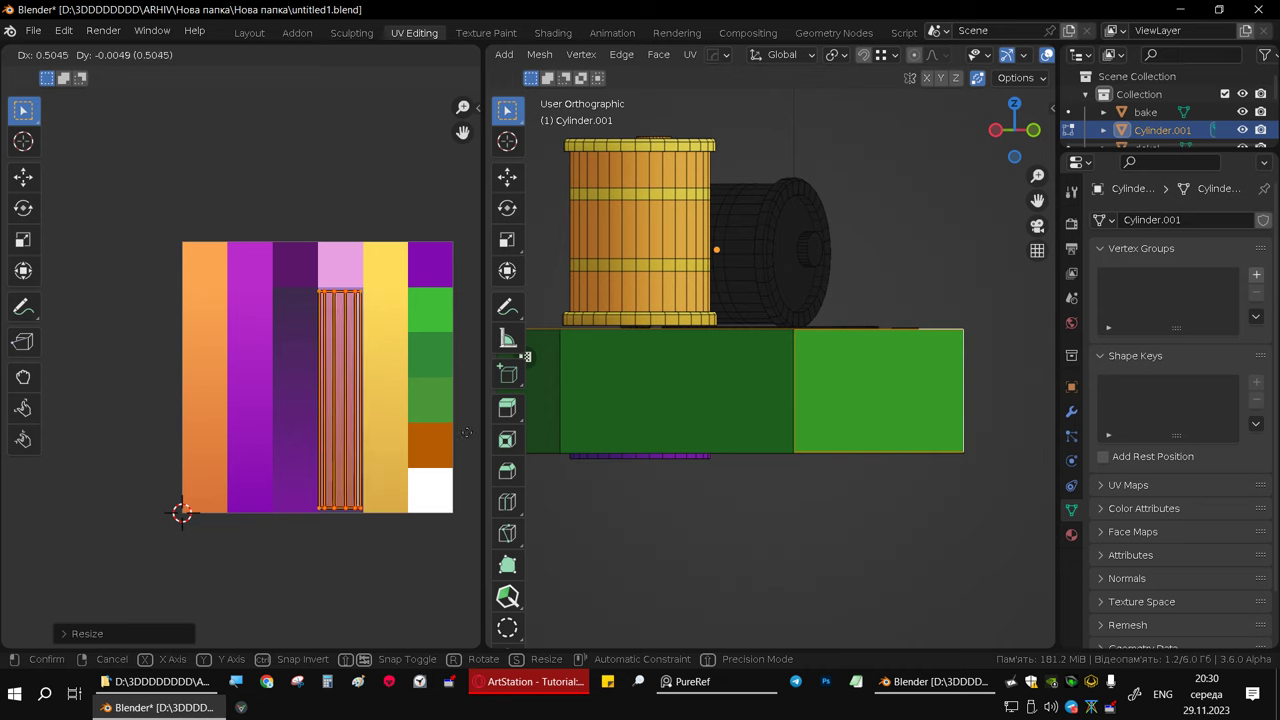
click(471, 439)
key(s)
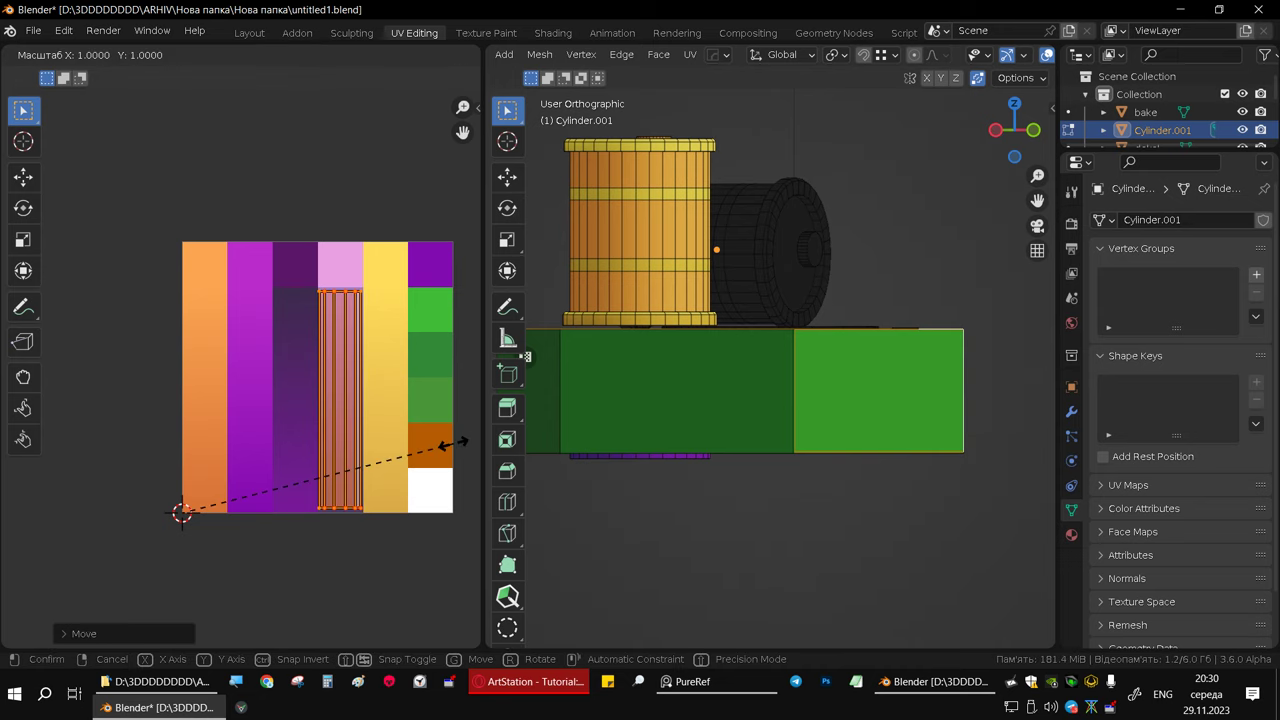
click(355, 463)
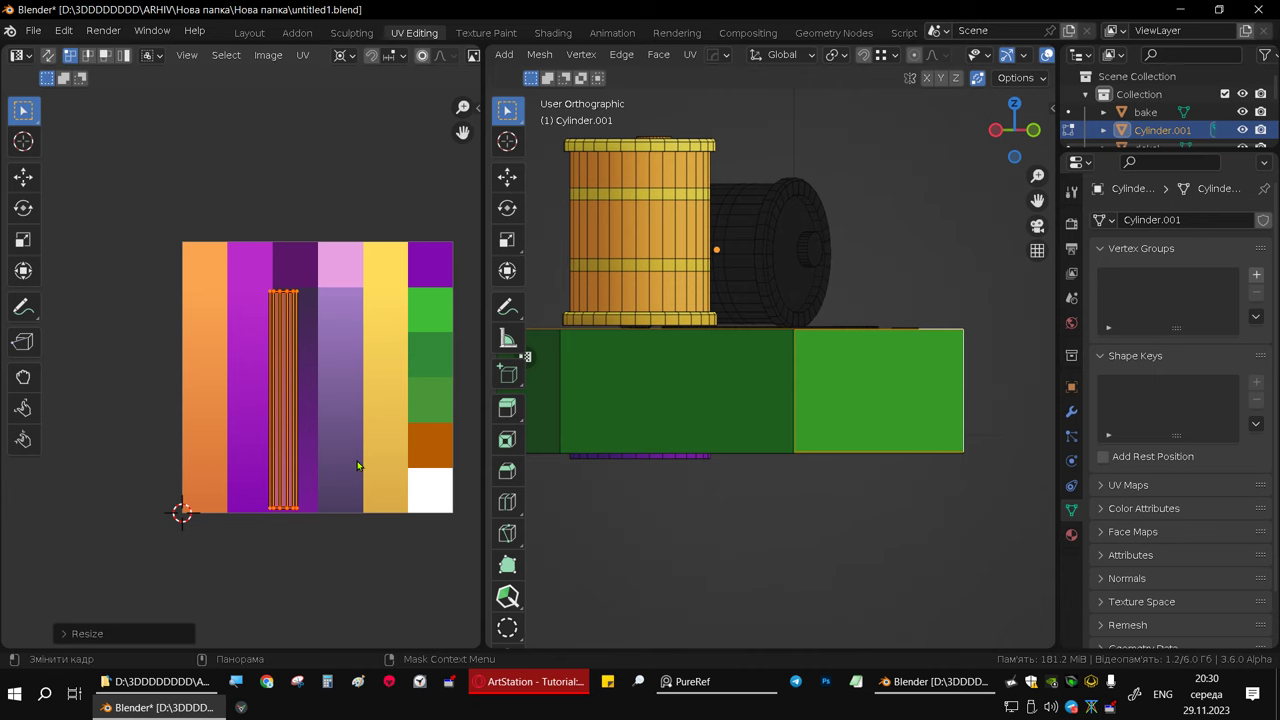
key(g)
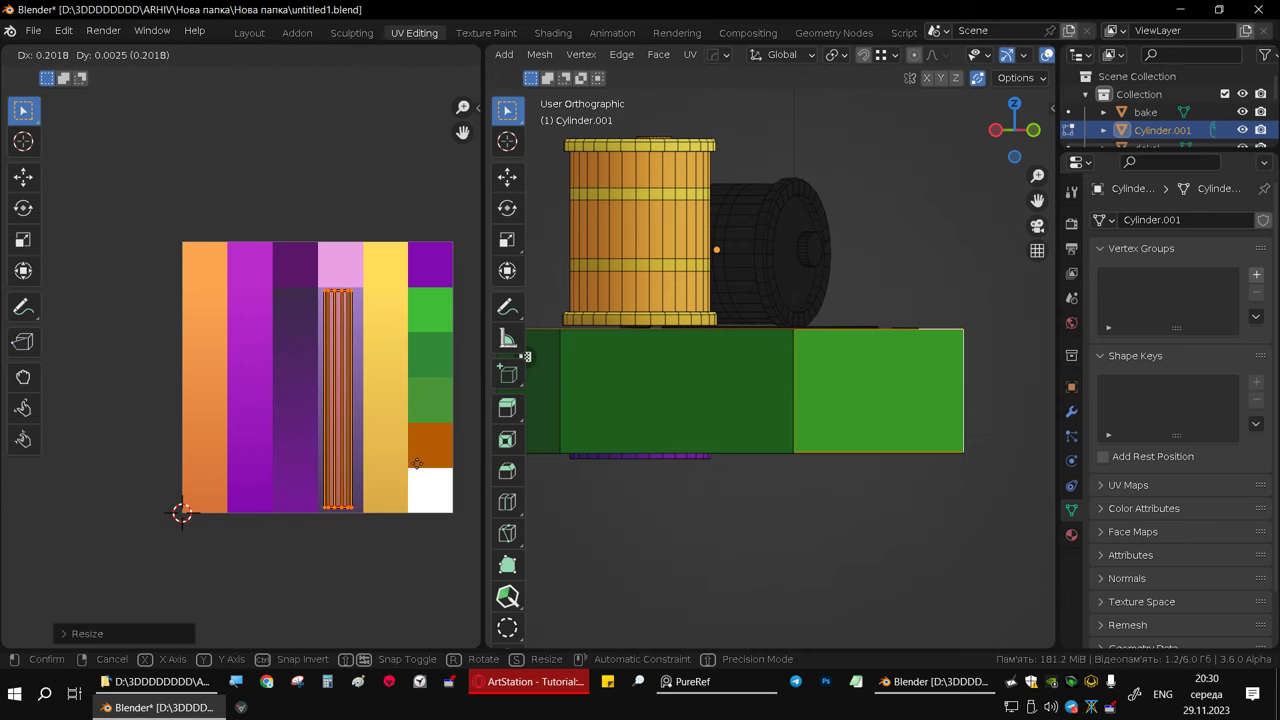
click(416, 463)
- Orbit around the model and hide overlays to preview the purple faces
middle_drag(760, 400, 820, 330)
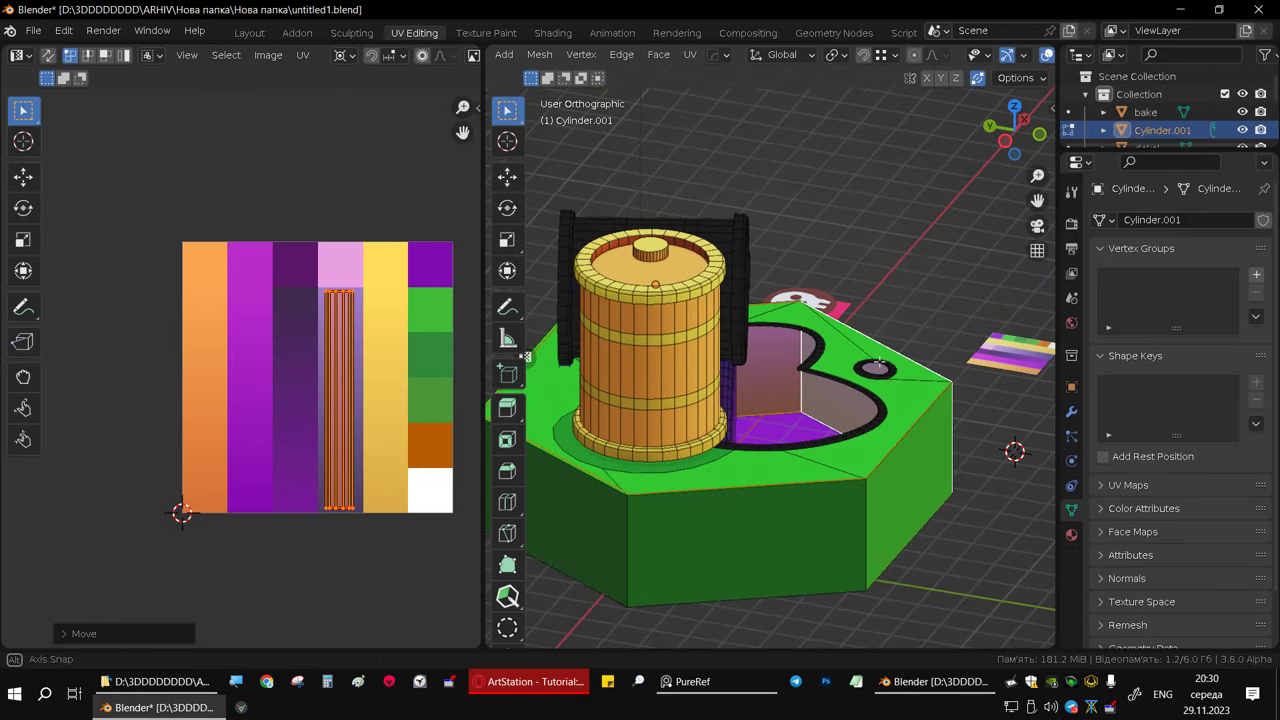
middle_drag(876, 366, 769, 376)
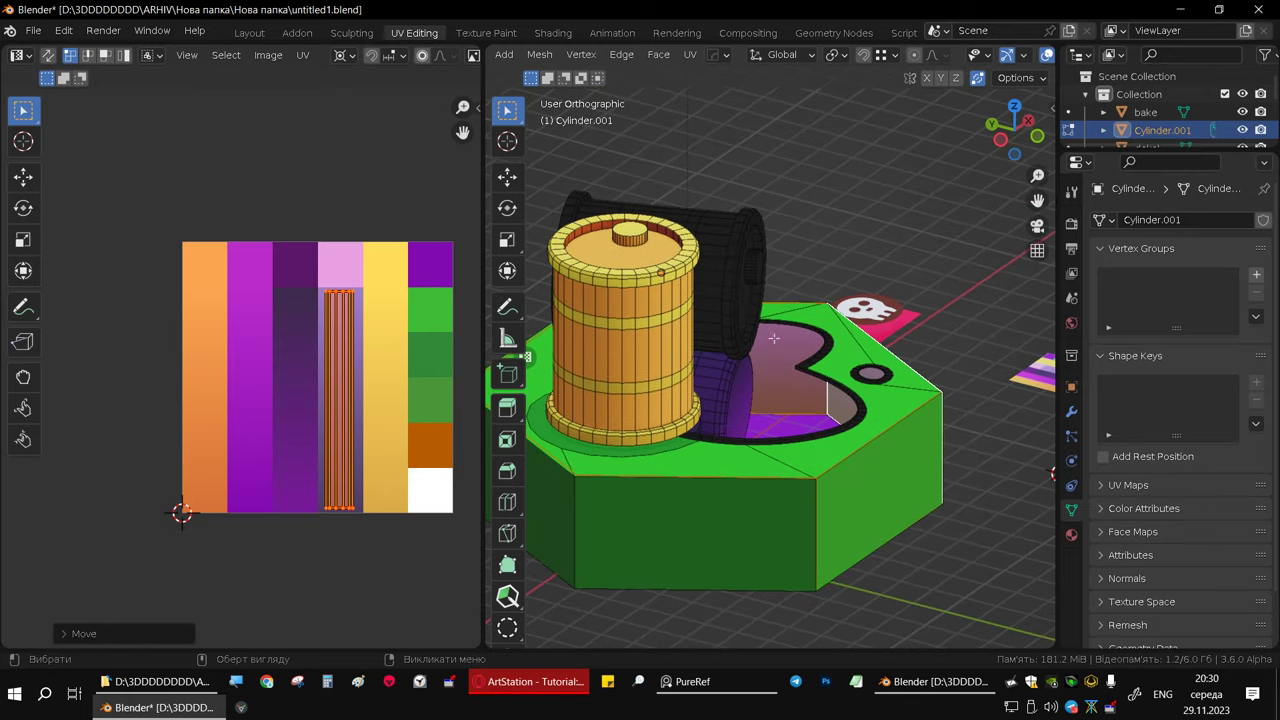
scroll(999, 57, down, 2)
scroll(999, 57, down, 1)
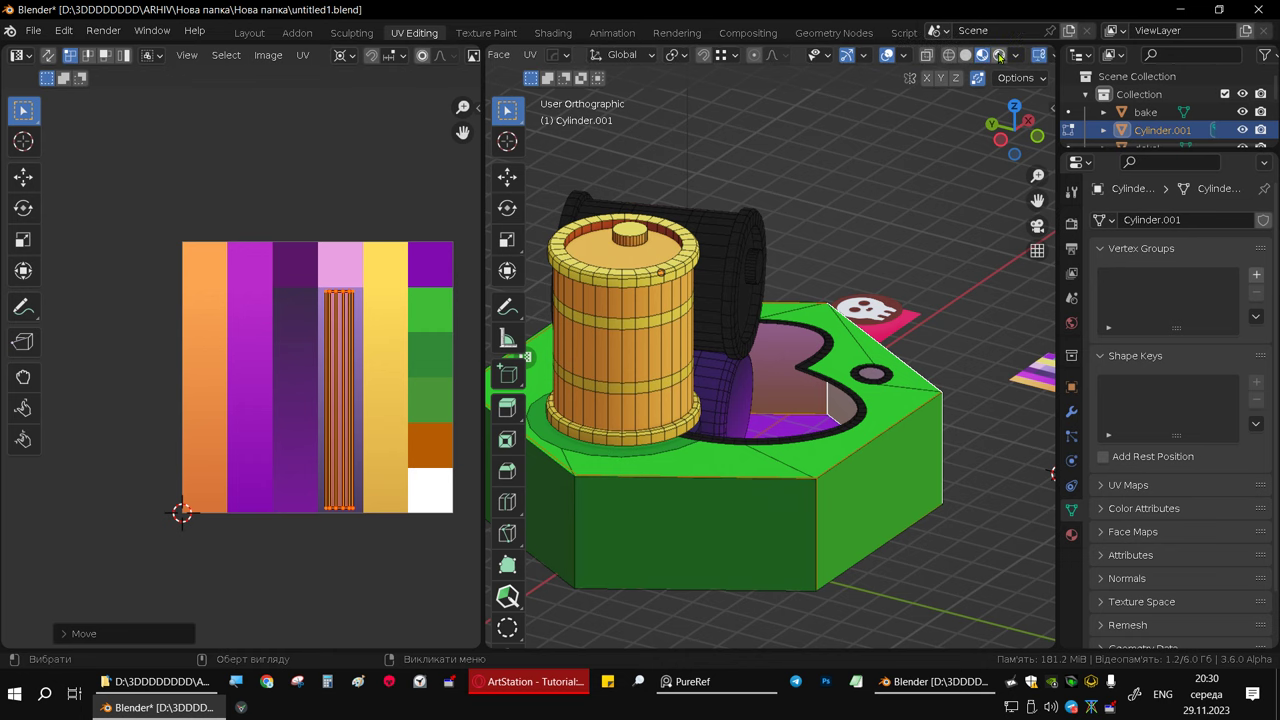
click(887, 56)
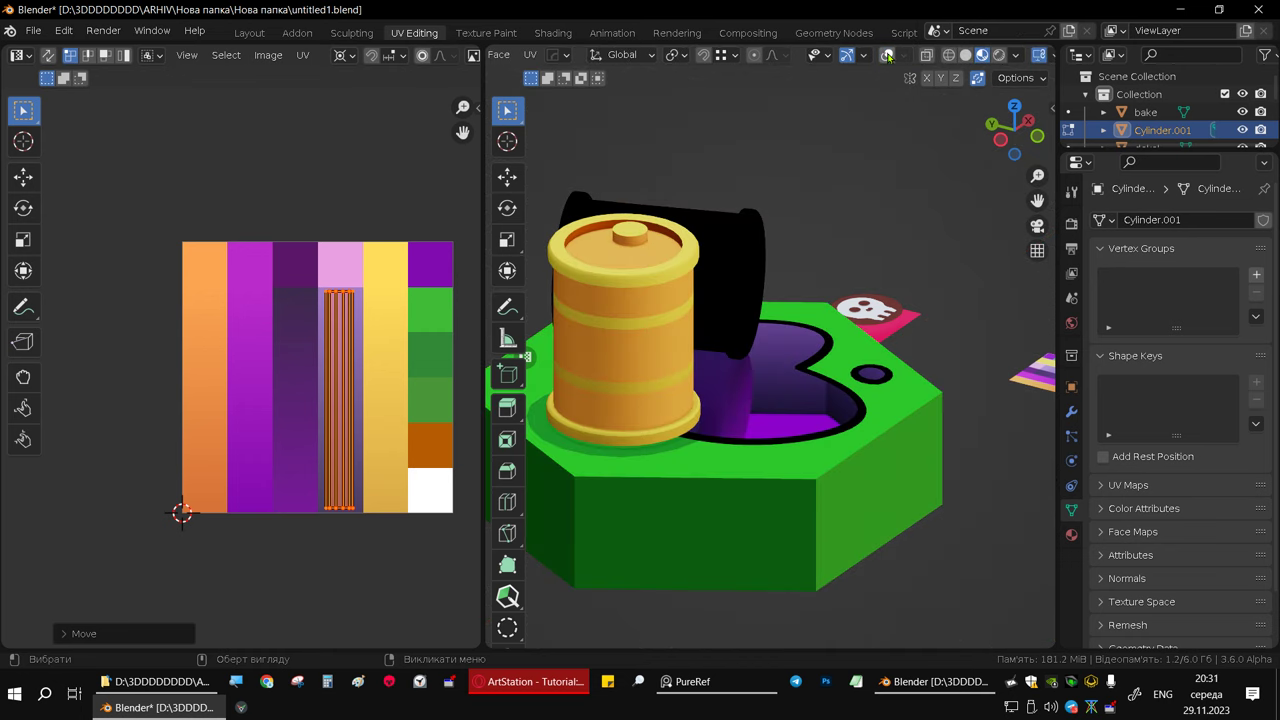
- Set the UV pivot to Median Point and rotate the strip 180°, then inspect the barrel
mouse_move(757, 309)
middle_down()
mouse_move(805, 337)
mouse_move(793, 354)
middle_up()
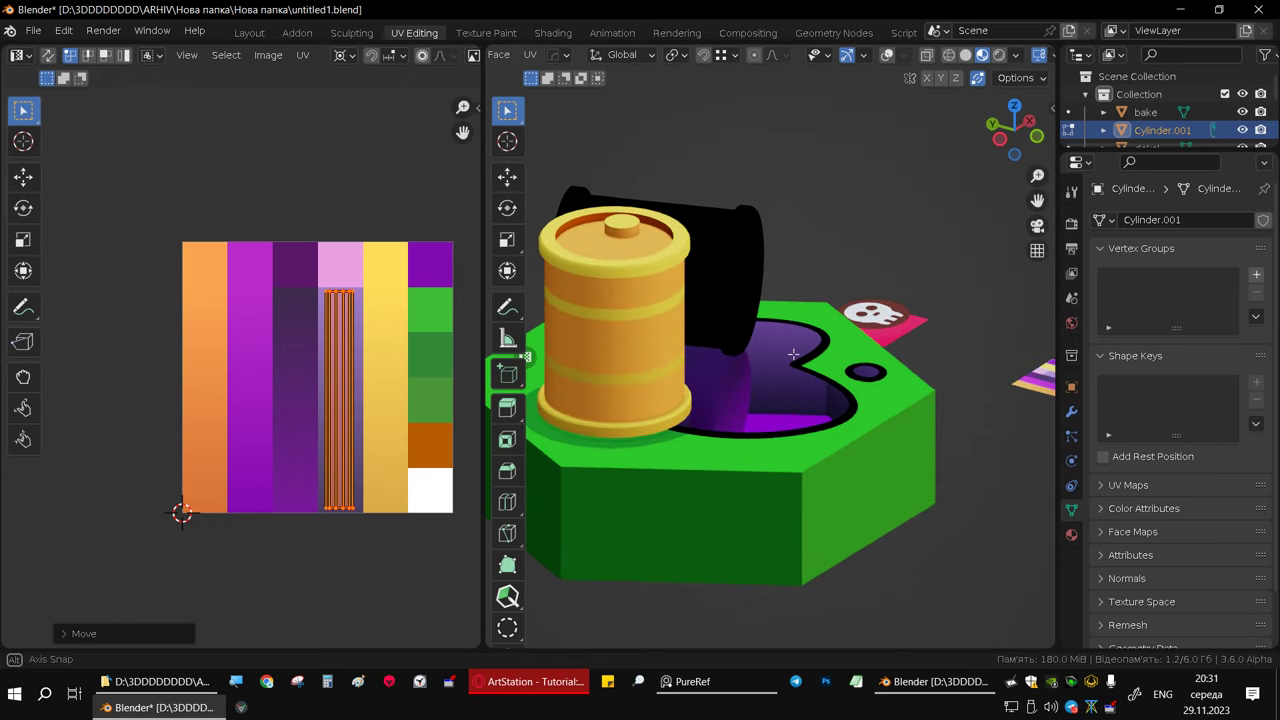
middle_drag(791, 355, 766, 358)
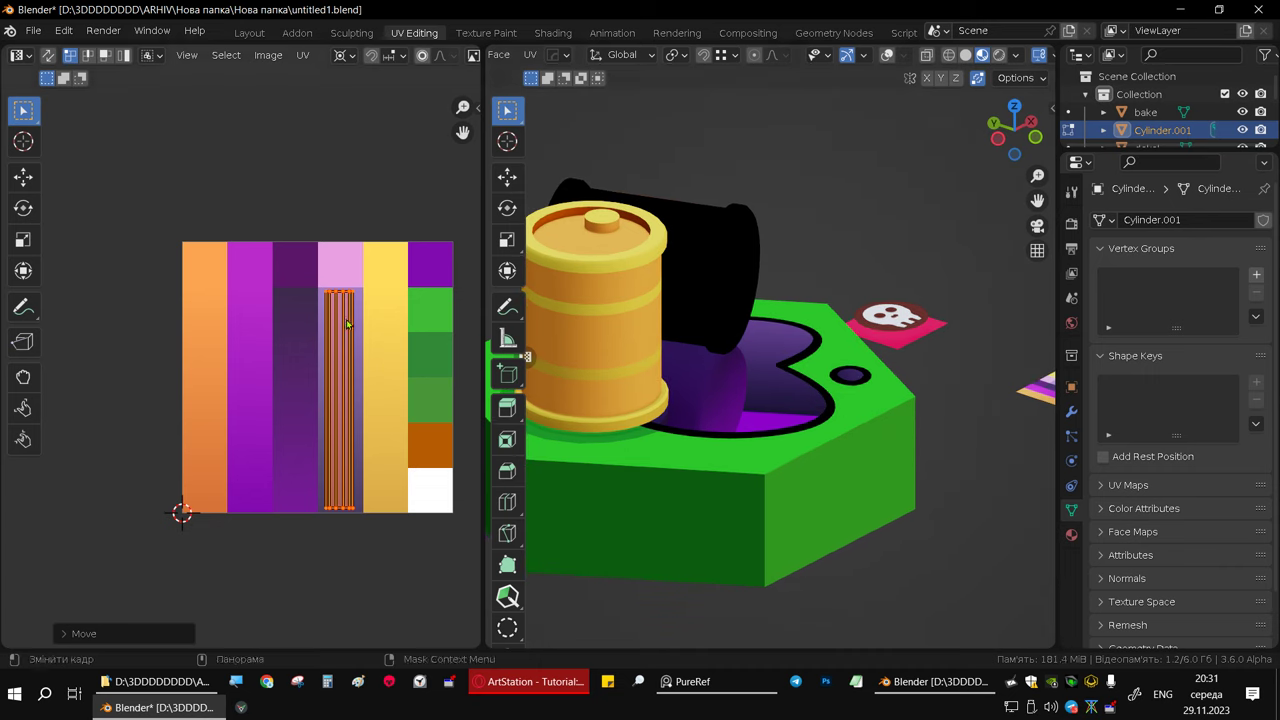
click(350, 57)
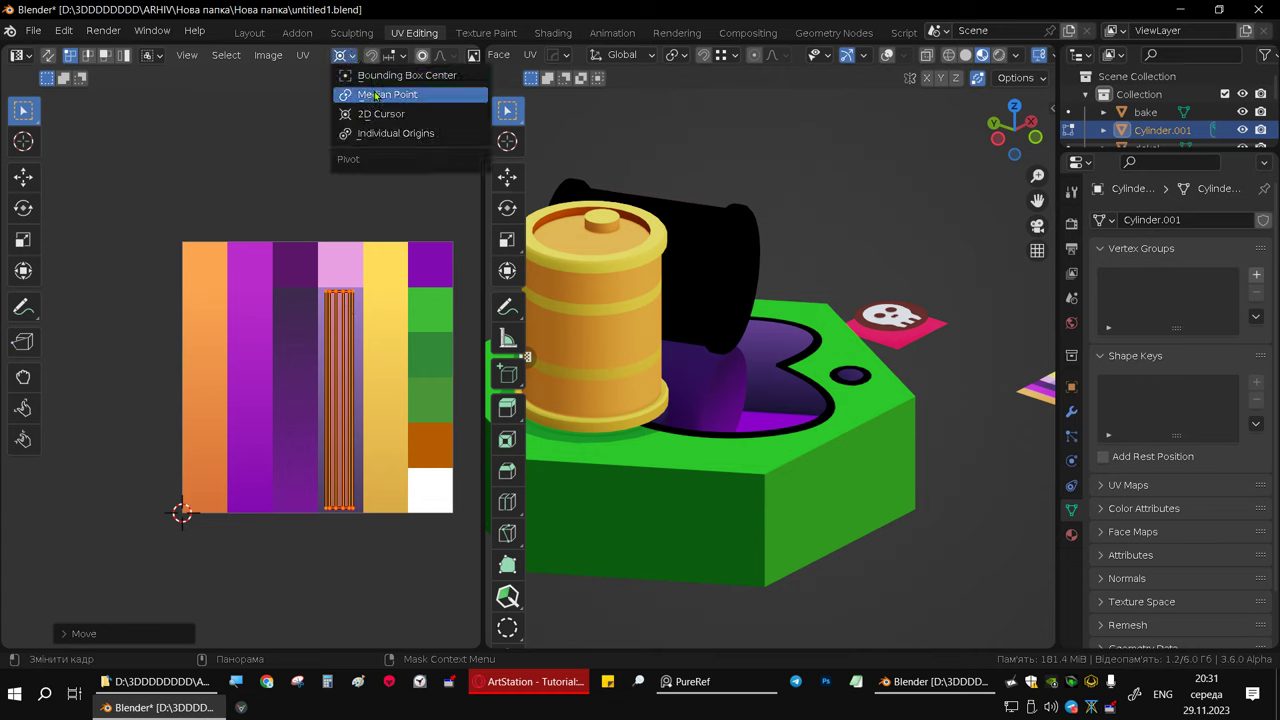
click(415, 96)
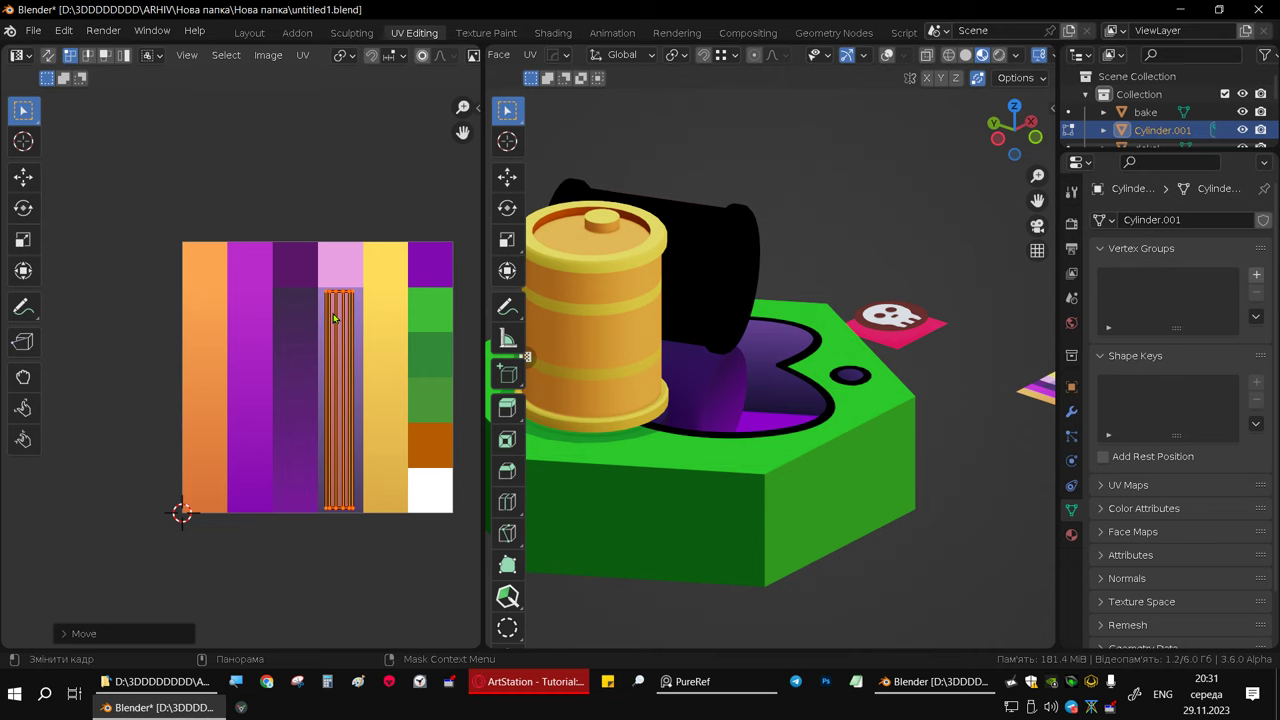
text(r180)
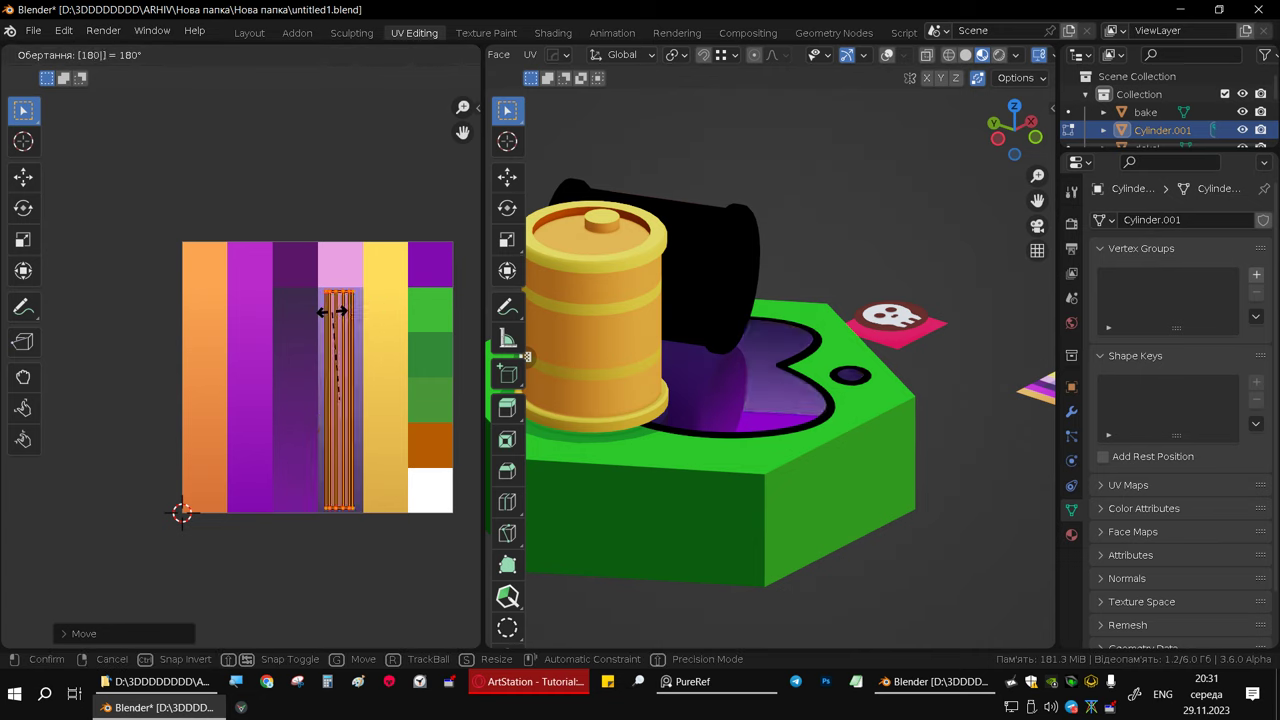
key(Return)
middle_drag(866, 388, 704, 290)
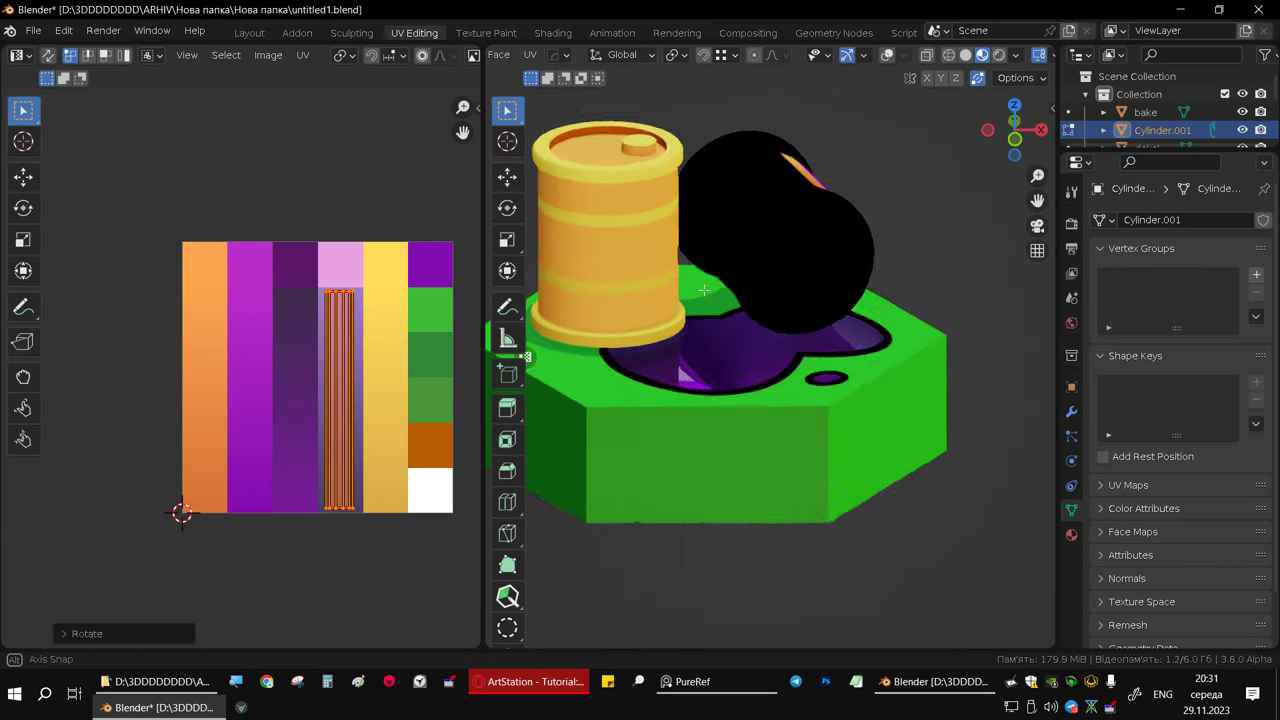
mouse_move(704, 290)
middle_down()
mouse_move(722, 344)
mouse_move(774, 258)
middle_up()
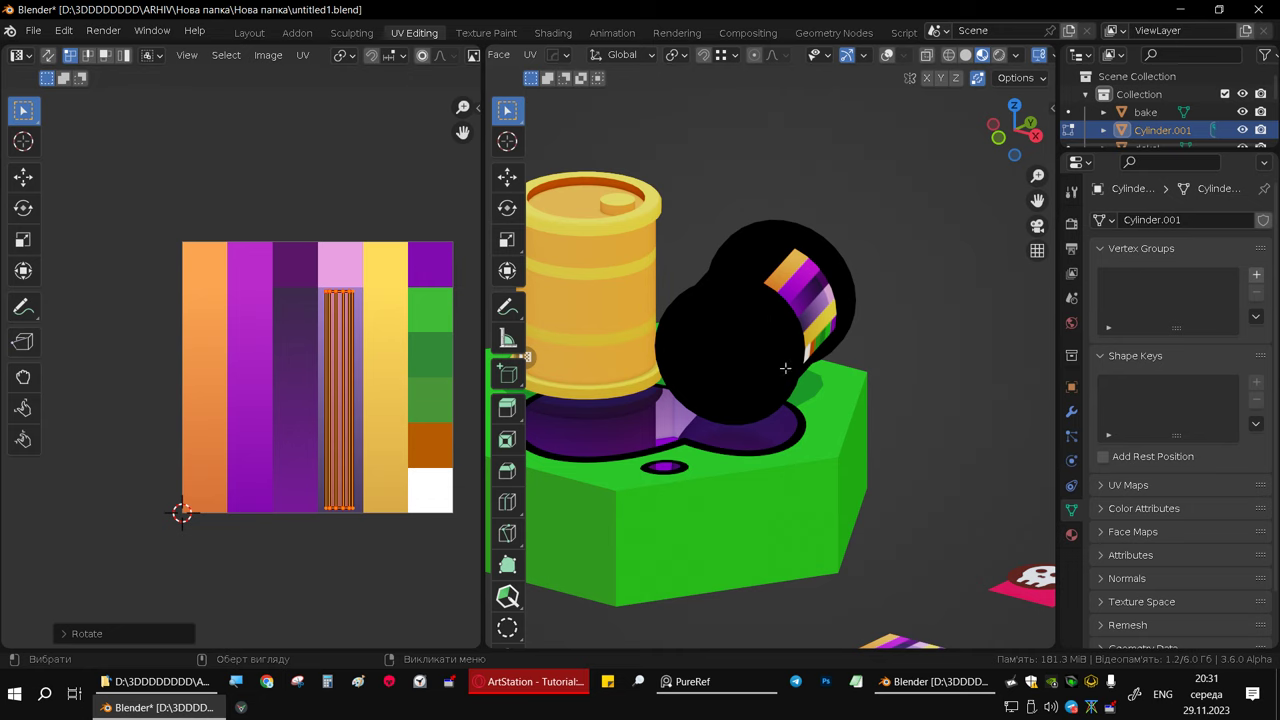
middle_drag(758, 311, 761, 334)
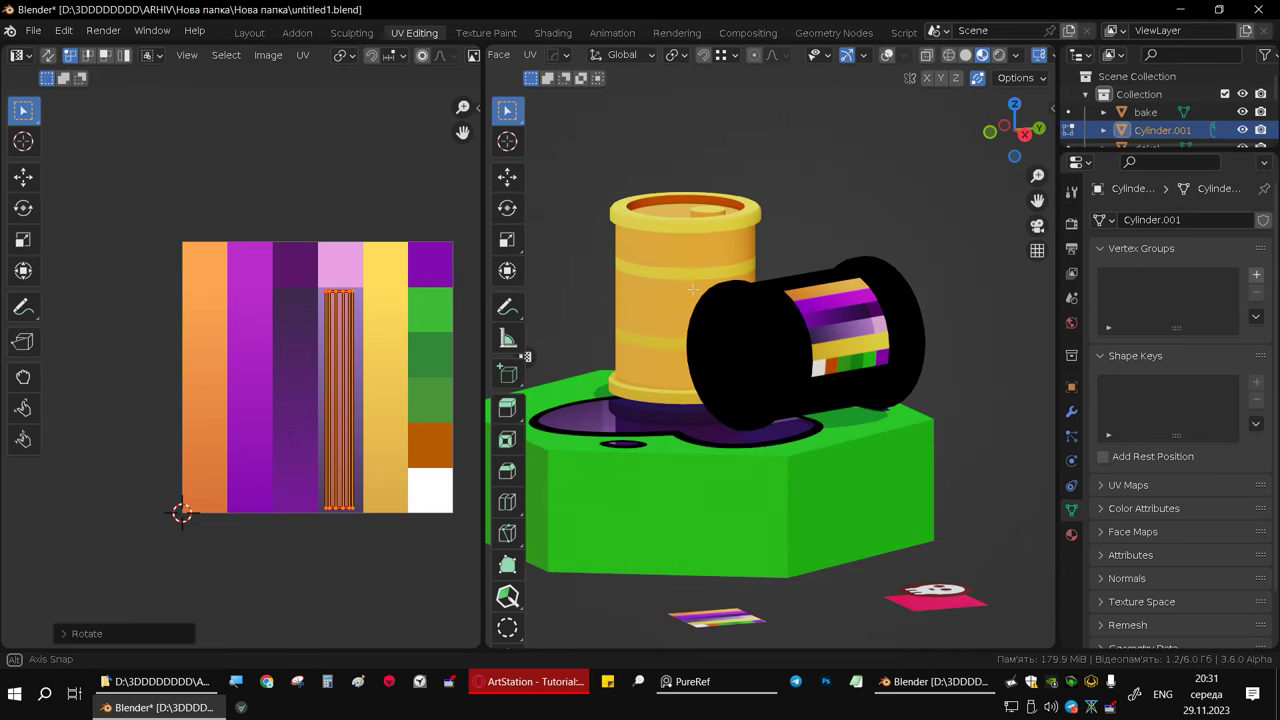
- Turn overlays on and select several face rings around the lying barrel
click(887, 56)
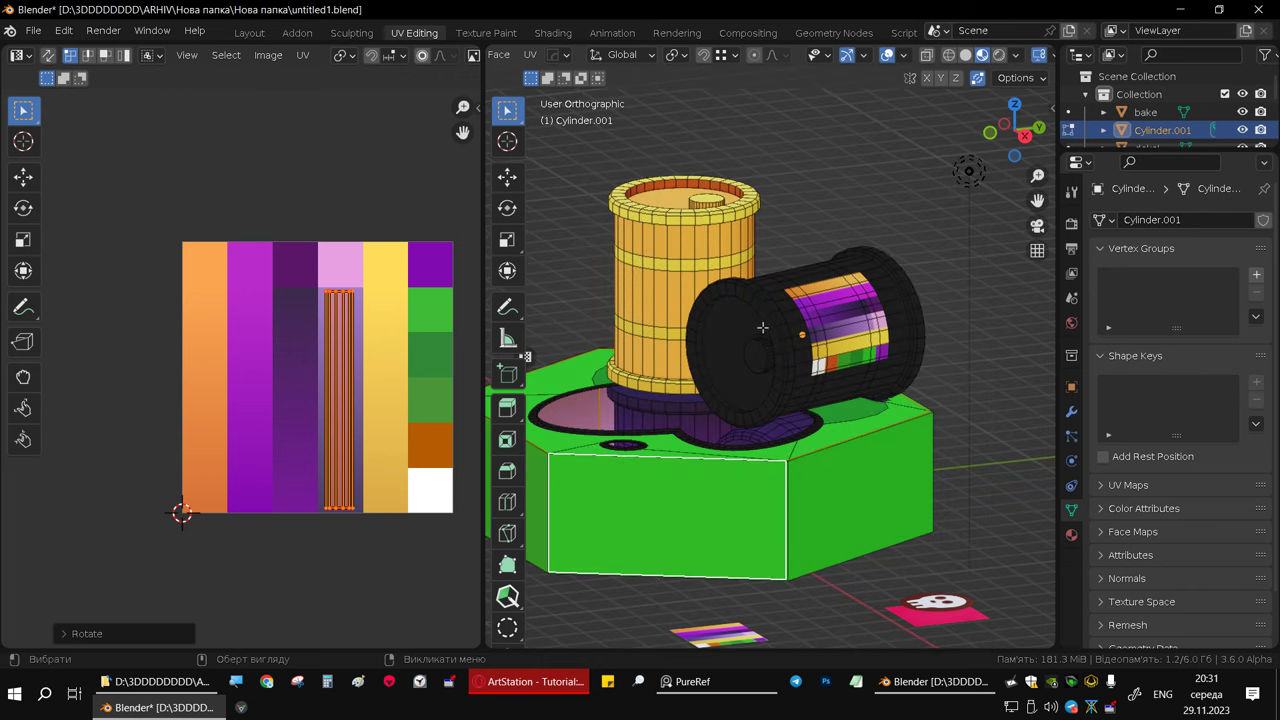
scroll(761, 334, up, 3)
scroll(761, 334, up, 3)
scroll(761, 334, up, 2)
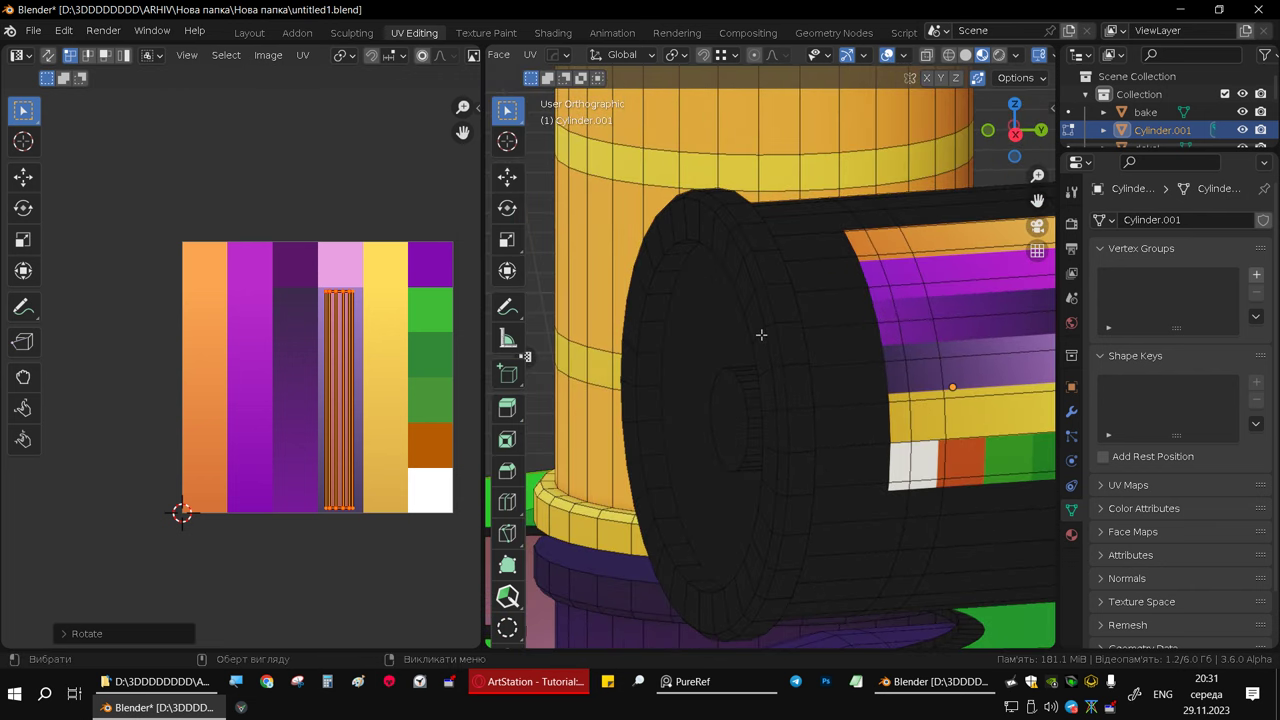
click(848, 365)
mouse_move(868, 390)
middle_down()
mouse_move(862, 415)
mouse_move(823, 400)
middle_up()
alt+shift+click(862, 415)
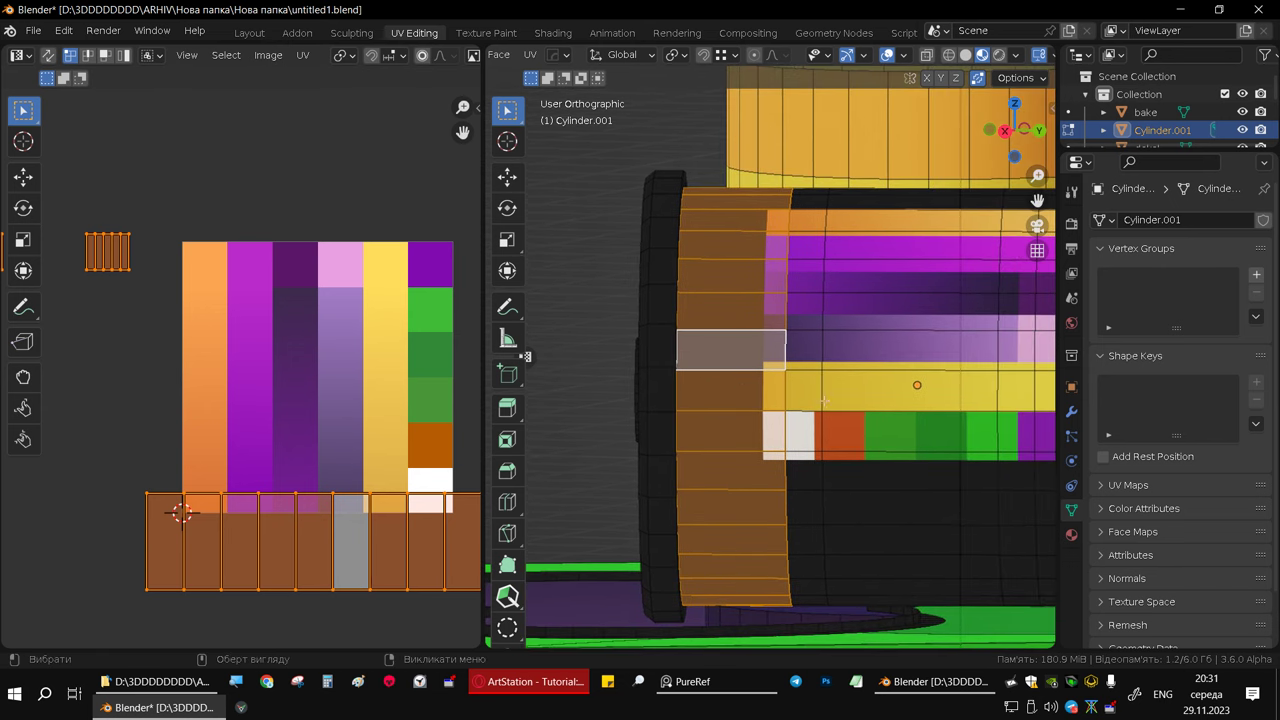
alt+shift+click(857, 417)
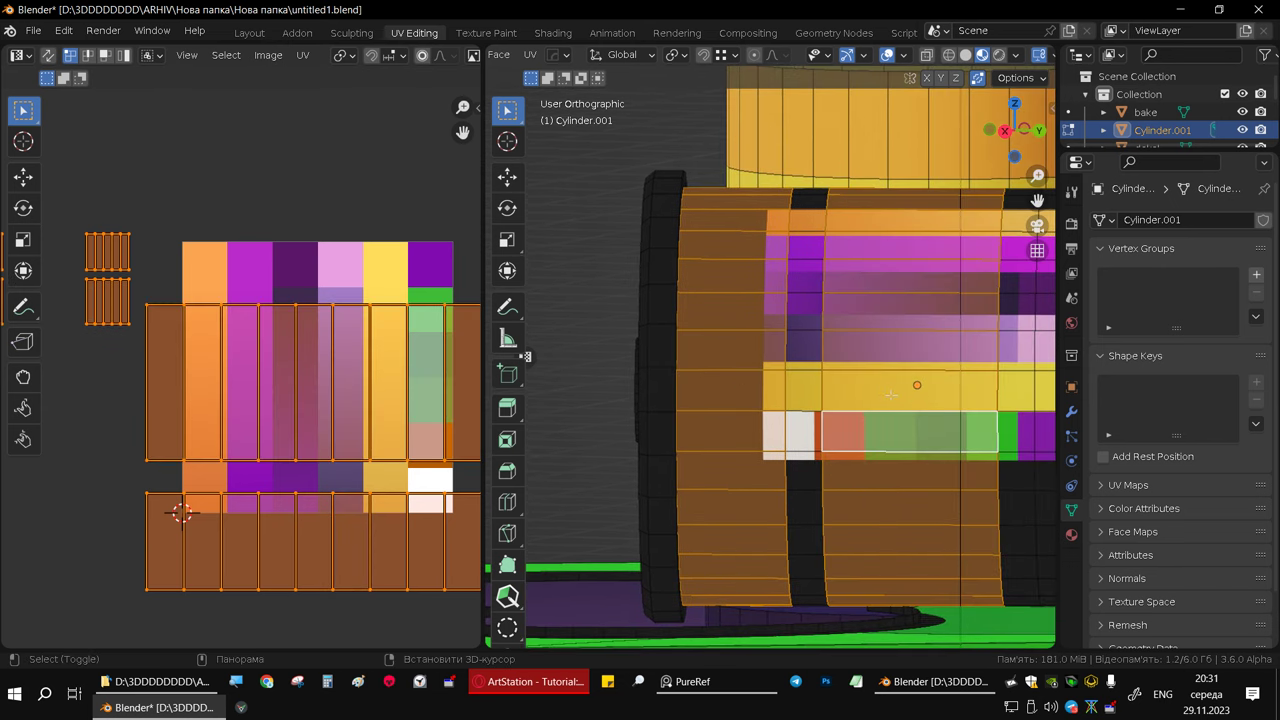
middle_drag(890, 395, 893, 398)
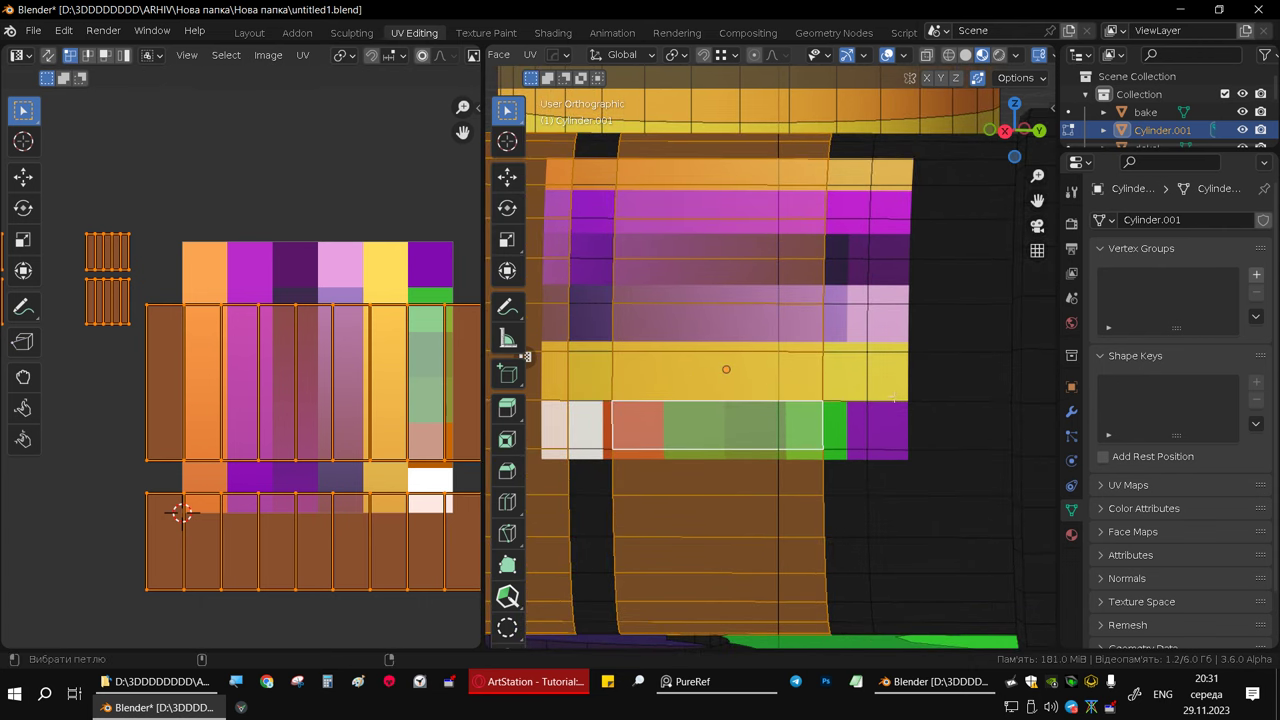
alt+shift+click(893, 398)
scroll(893, 398, down, 5)
mouse_move(893, 398)
middle_down()
mouse_move(880, 387)
mouse_move(731, 416)
middle_up()
- Add both of the barrel's end caps and its rim faces to the selection
shift+click(691, 398)
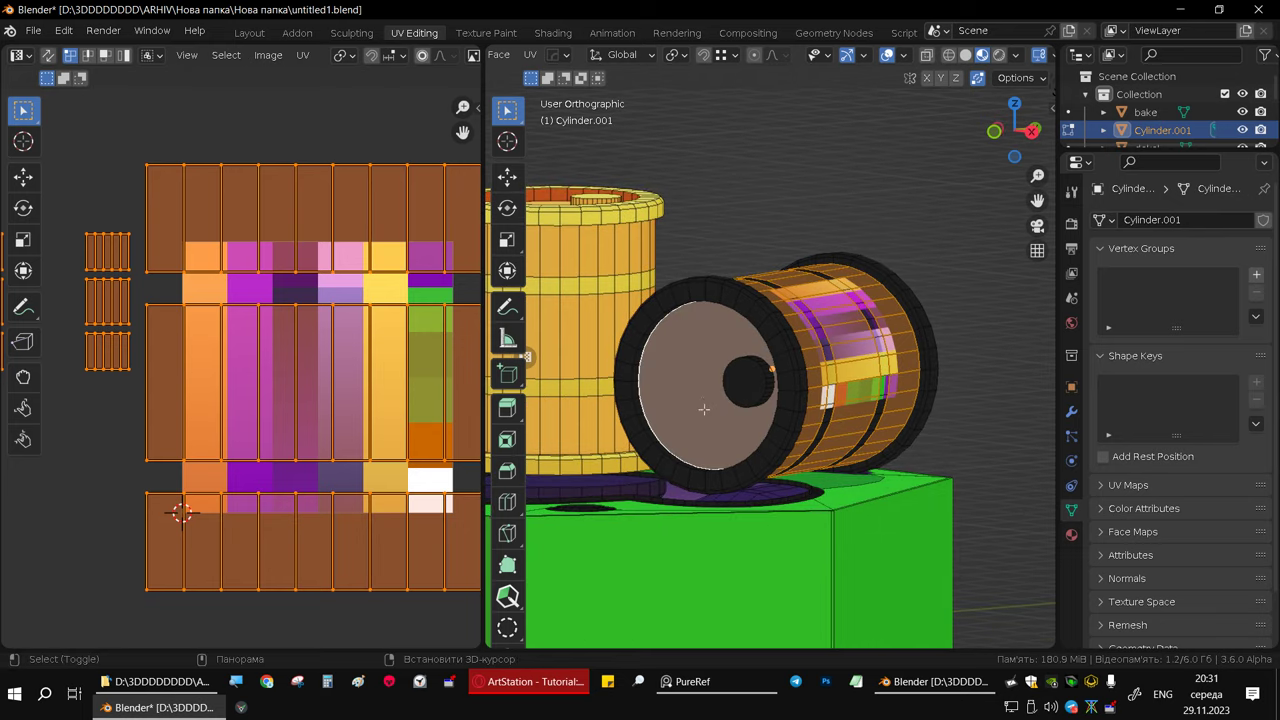
mouse_move(782, 357)
middle_down()
mouse_move(893, 425)
mouse_move(963, 402)
mouse_move(702, 361)
mouse_move(670, 333)
middle_up()
shift+click(893, 425)
scroll(670, 333, up, 8)
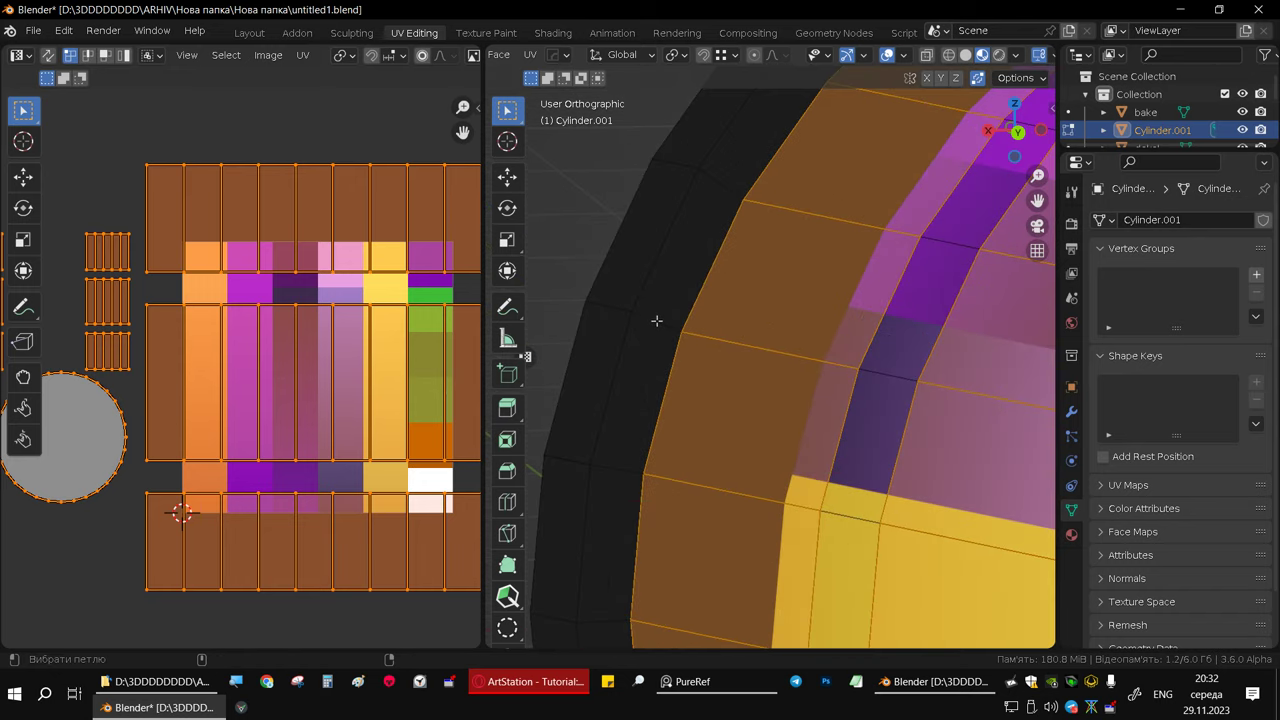
click(657, 320)
- Line the view up with the lying barrel's side for projection
scroll(700, 330, down, 3)
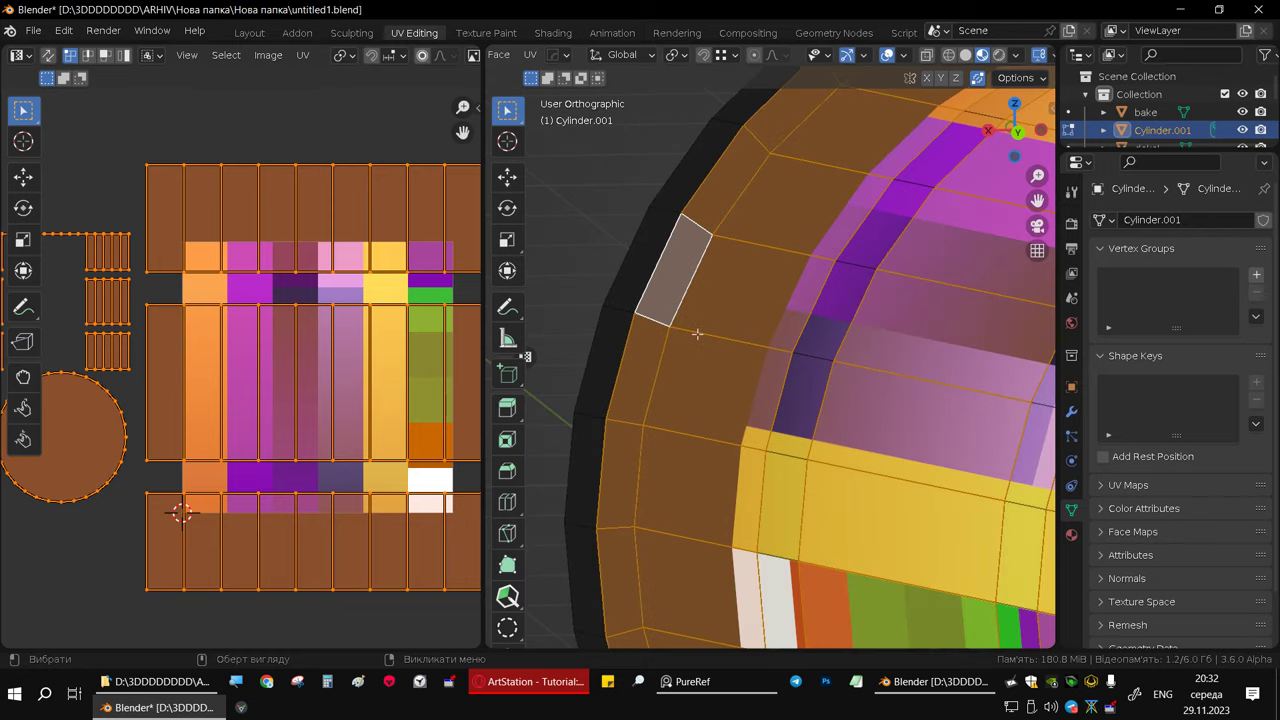
scroll(733, 338, down, 2)
scroll(733, 338, down, 4)
mouse_move(733, 338)
middle_down()
mouse_move(832, 383)
mouse_move(891, 380)
mouse_move(686, 360)
mouse_move(543, 376)
mouse_move(725, 402)
mouse_move(768, 388)
mouse_move(848, 431)
mouse_move(788, 369)
mouse_move(1088, 424)
middle_up()
scroll(775, 400, down, 3)
middle_drag(680, 403, 780, 408)
scroll(780, 408, up, 3)
mouse_move(740, 427)
middle_down()
mouse_move(699, 367)
mouse_move(758, 400)
middle_up()
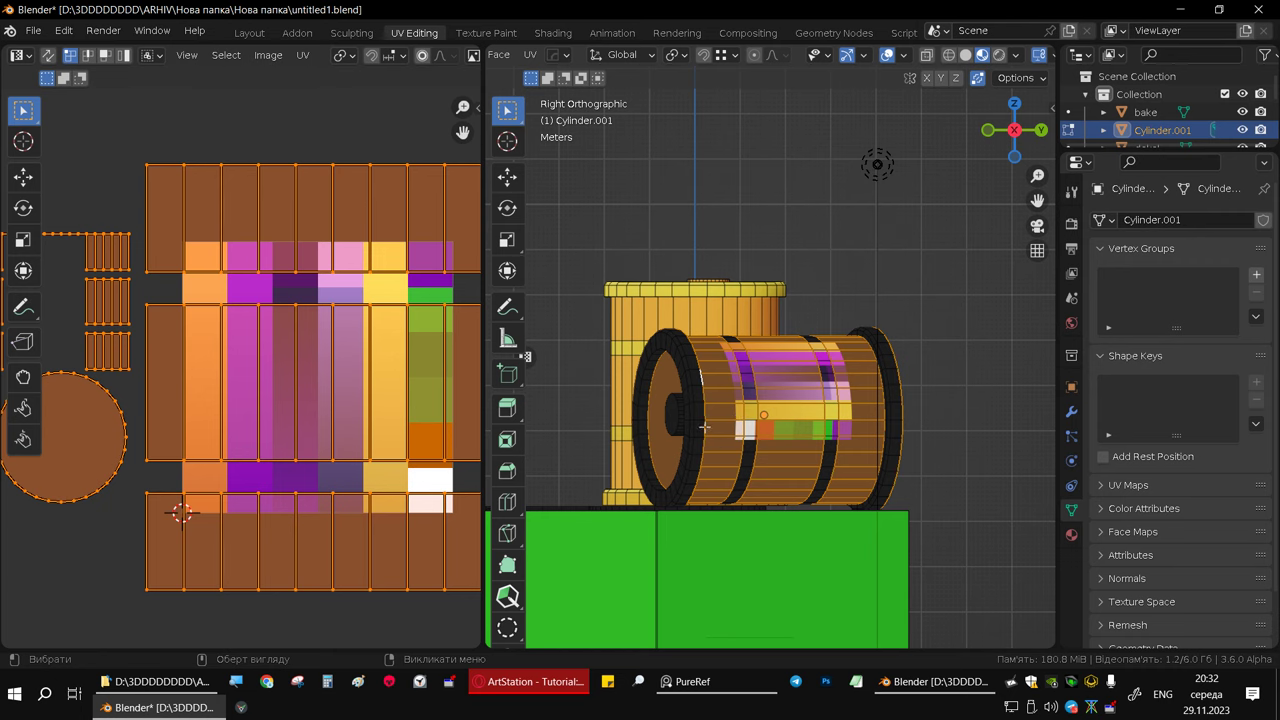
- Project the selected barrel faces from the side view and move the UVs to the palette's lower left
key(u)
click(666, 220)
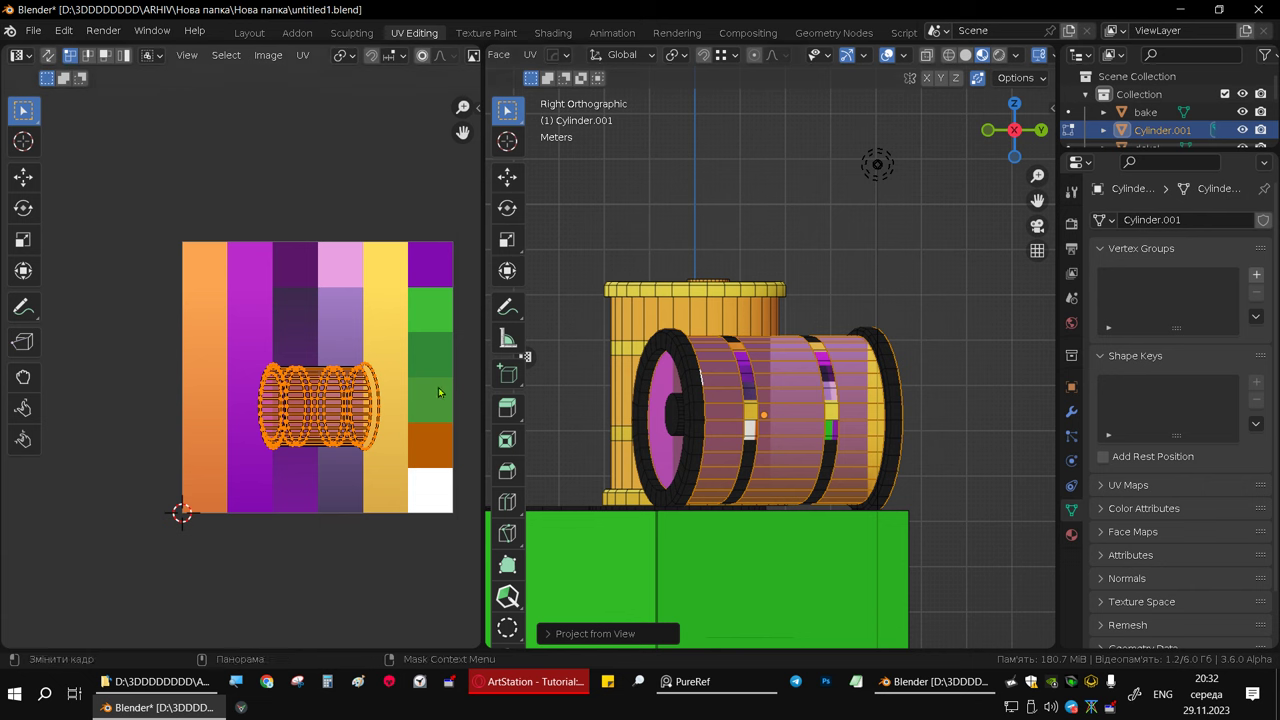
key(g)
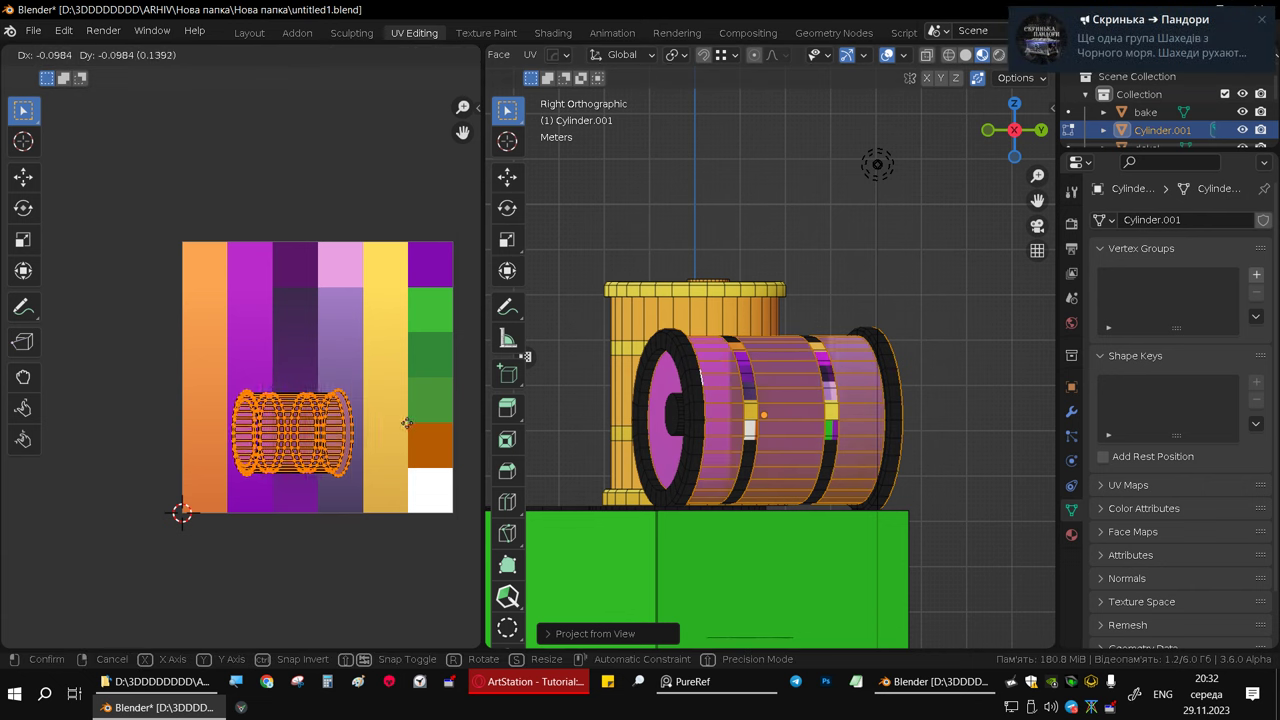
click(354, 506)
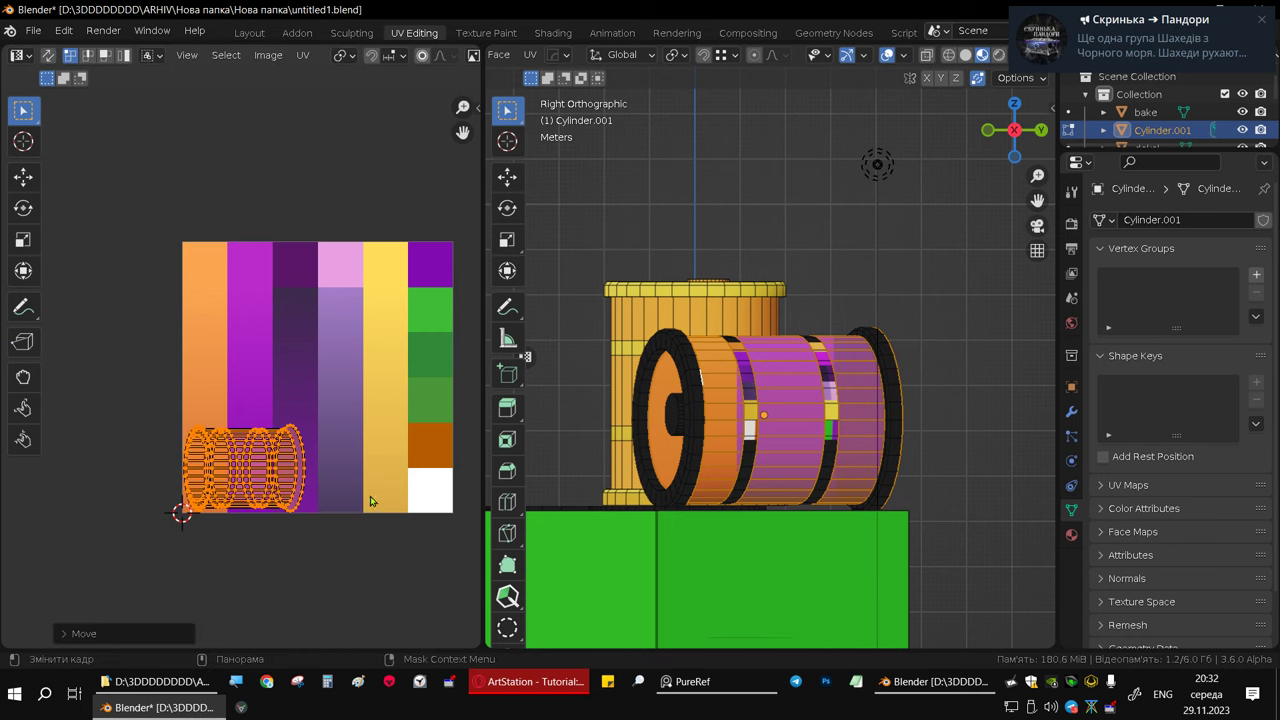
- Set the pivot to 2D Cursor and stretch the UVs vertically
click(401, 57)
mouse_move(381, 114)
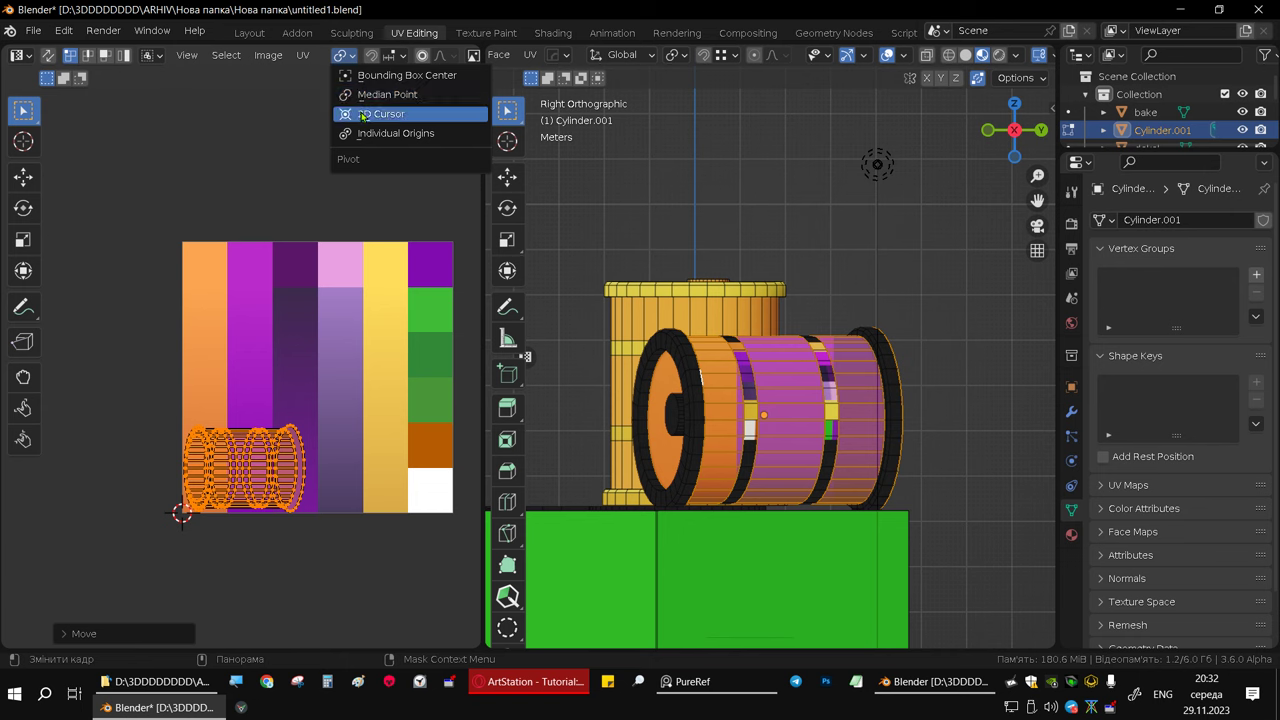
click(362, 114)
key(s)
key(y)
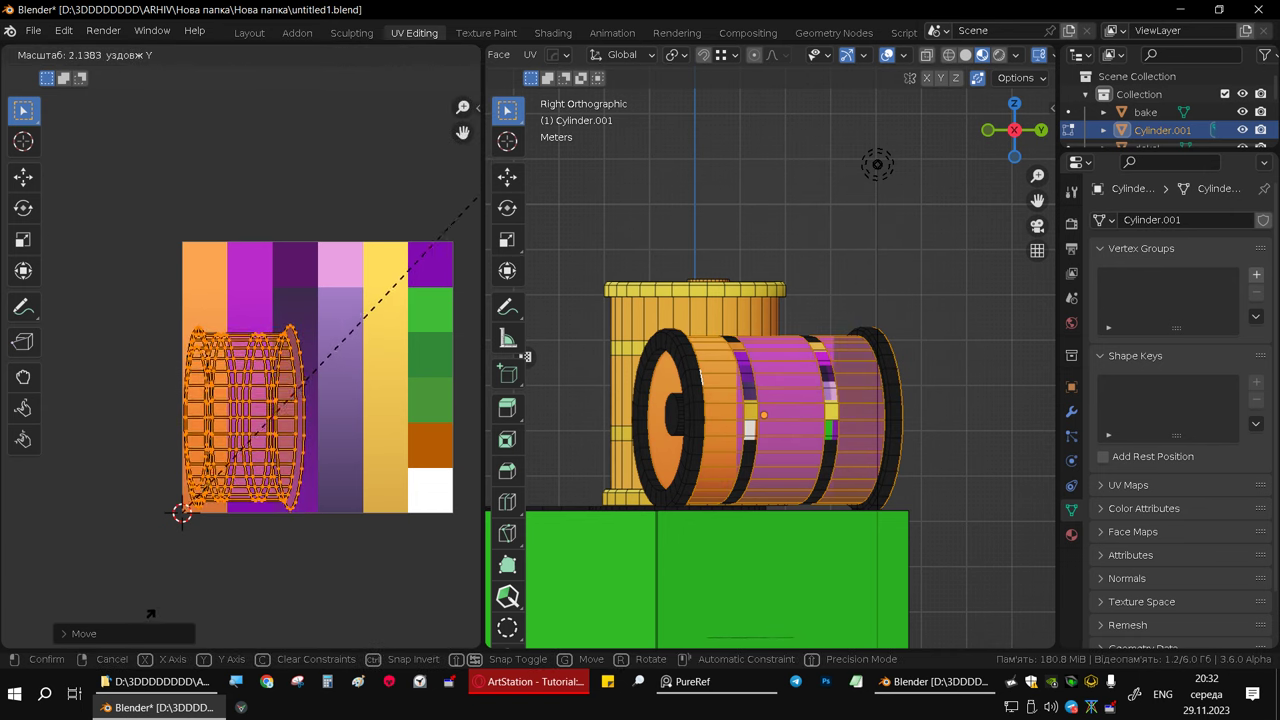
click(238, 560)
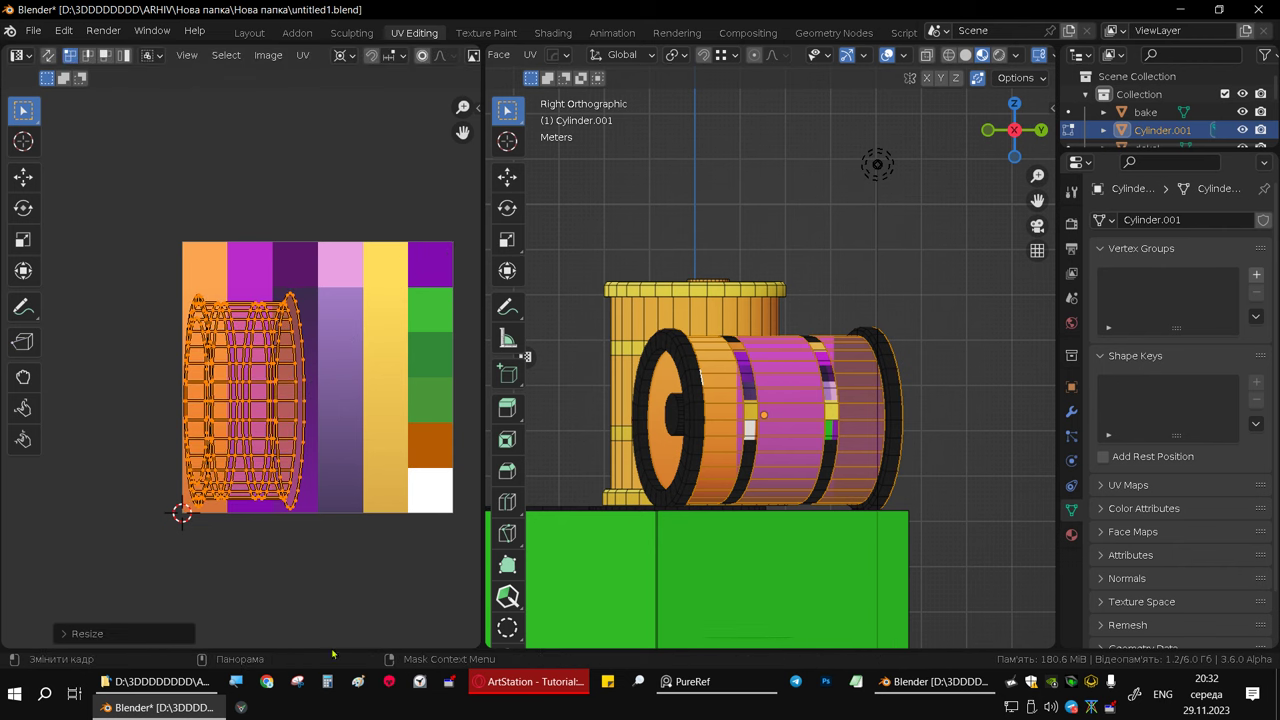
- Squeeze the UVs into a narrow strip and settle it inside the orange column
key(s)
key(x)
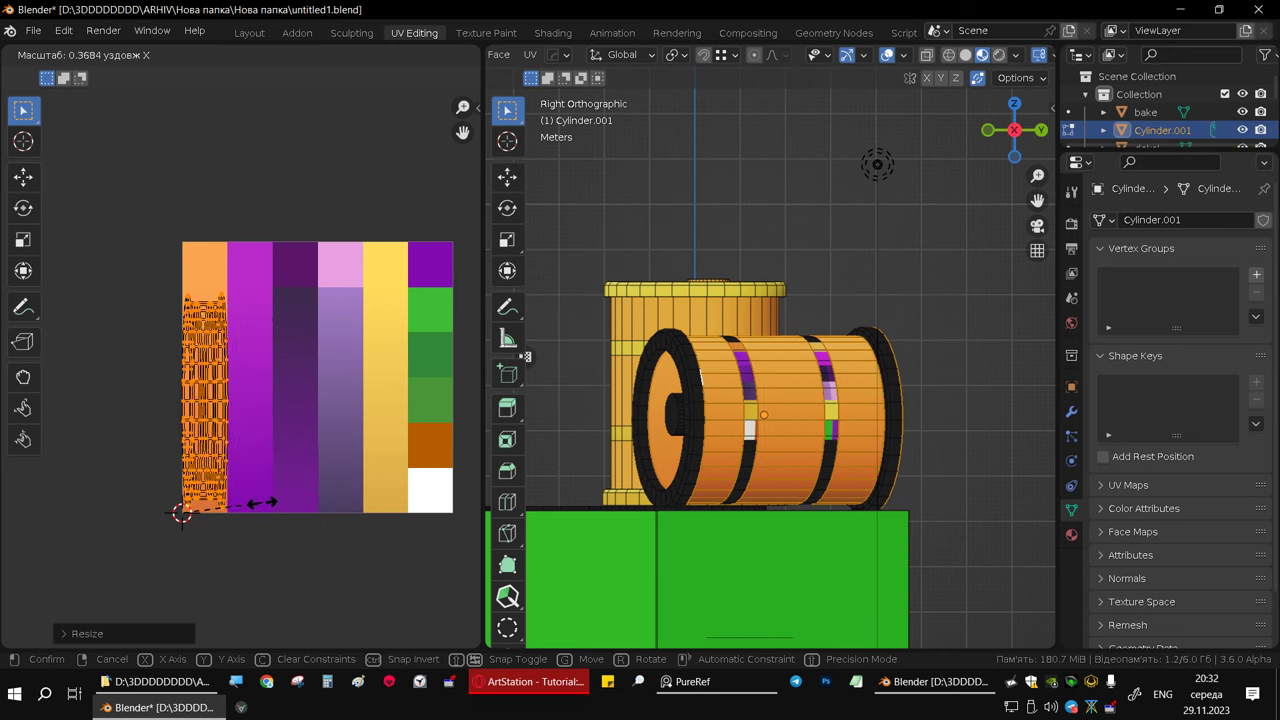
click(234, 519)
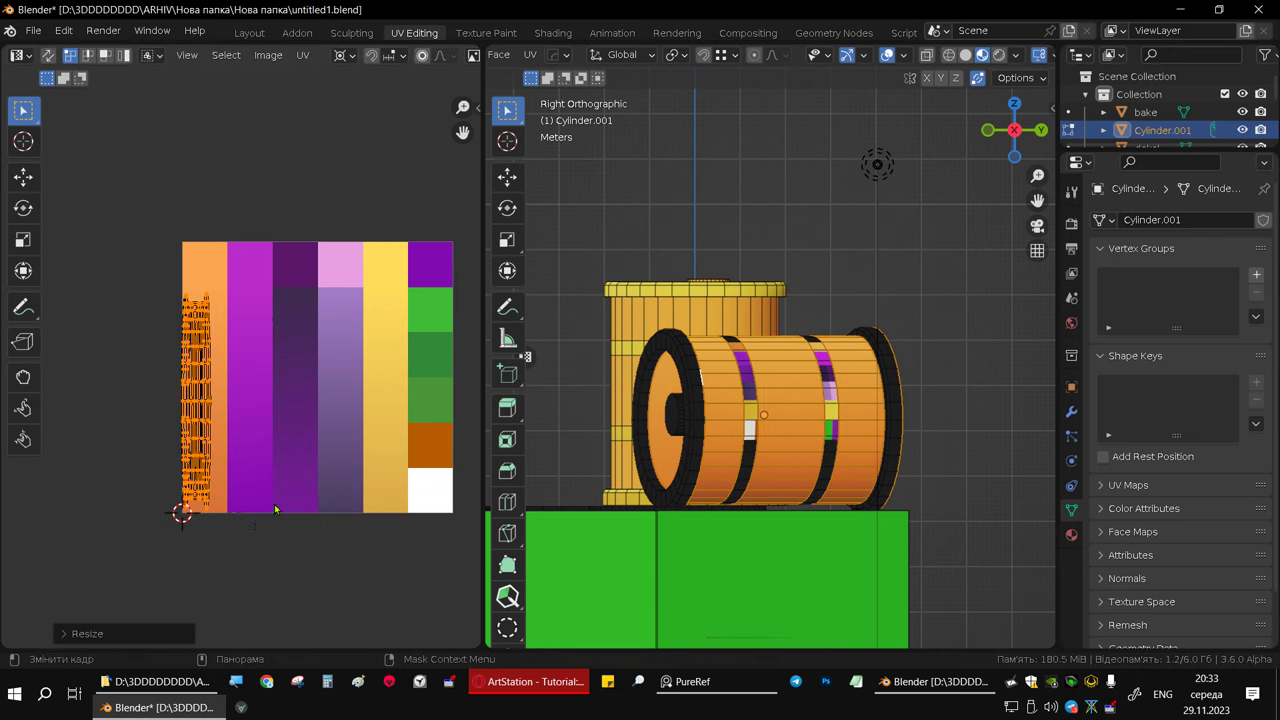
key(g)
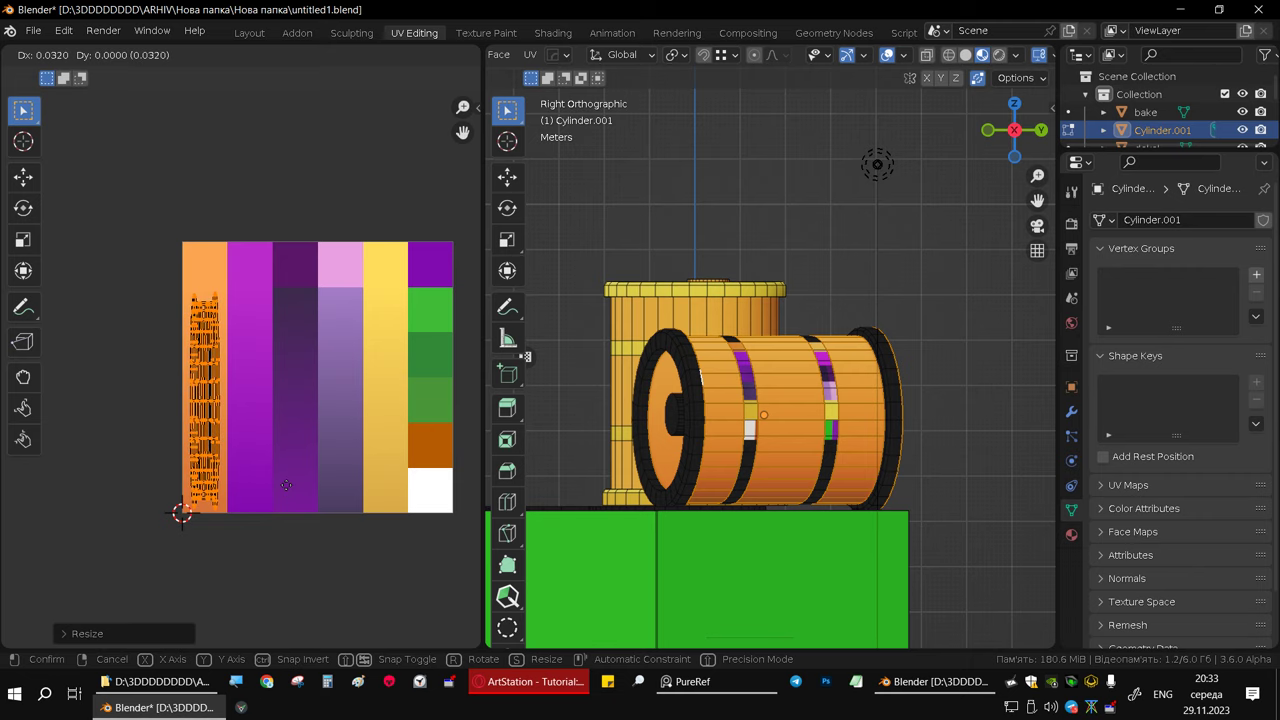
click(286, 485)
mouse_move(760, 420)
middle_down()
mouse_move(908, 381)
mouse_move(910, 400)
mouse_move(949, 413)
mouse_move(886, 410)
middle_up()
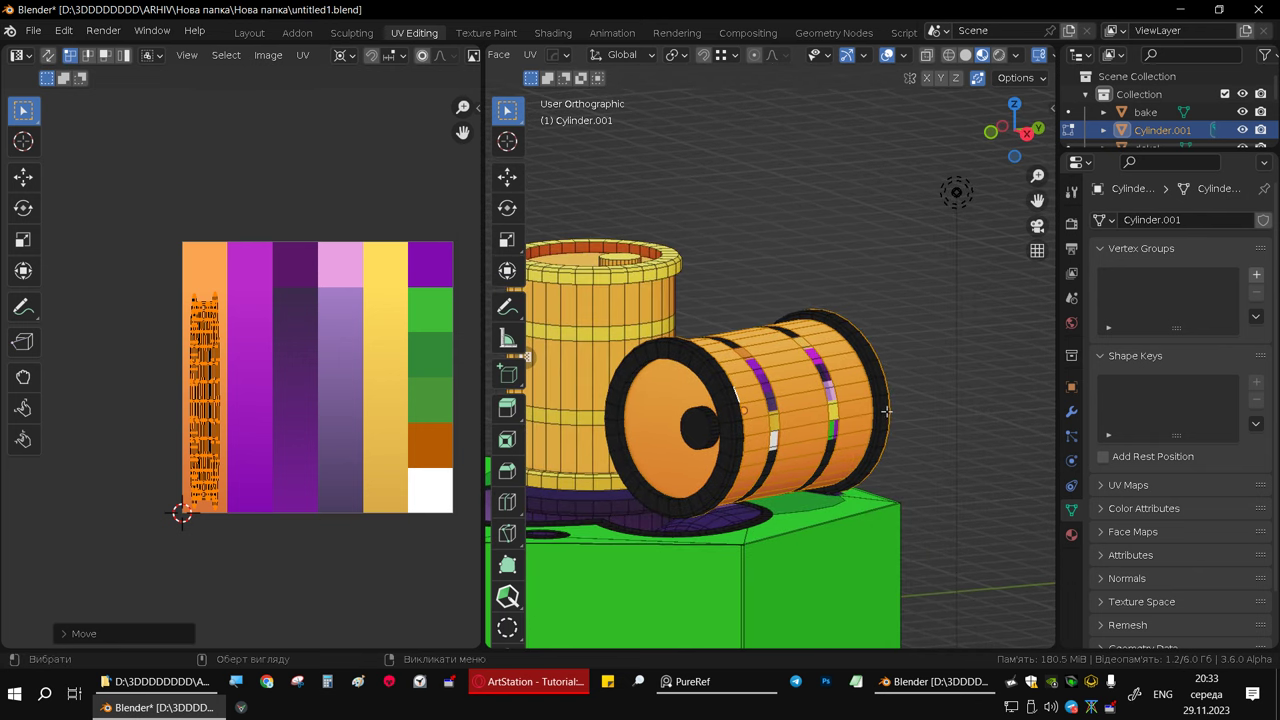
click(249, 33)
scroll(514, 329, down, 3)
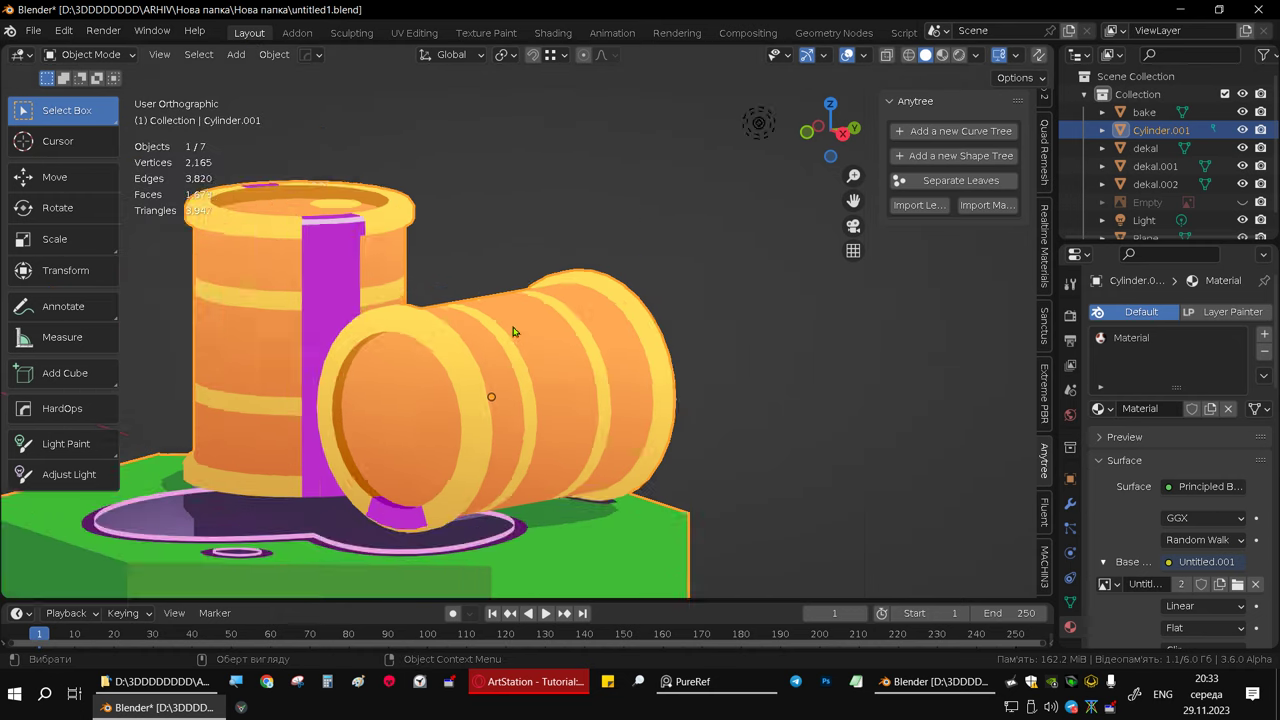
scroll(514, 354, down, 3)
mouse_move(514, 354)
middle_down()
mouse_move(257, 366)
mouse_move(494, 349)
mouse_move(733, 366)
mouse_move(502, 369)
mouse_move(634, 360)
mouse_move(648, 384)
middle_up()
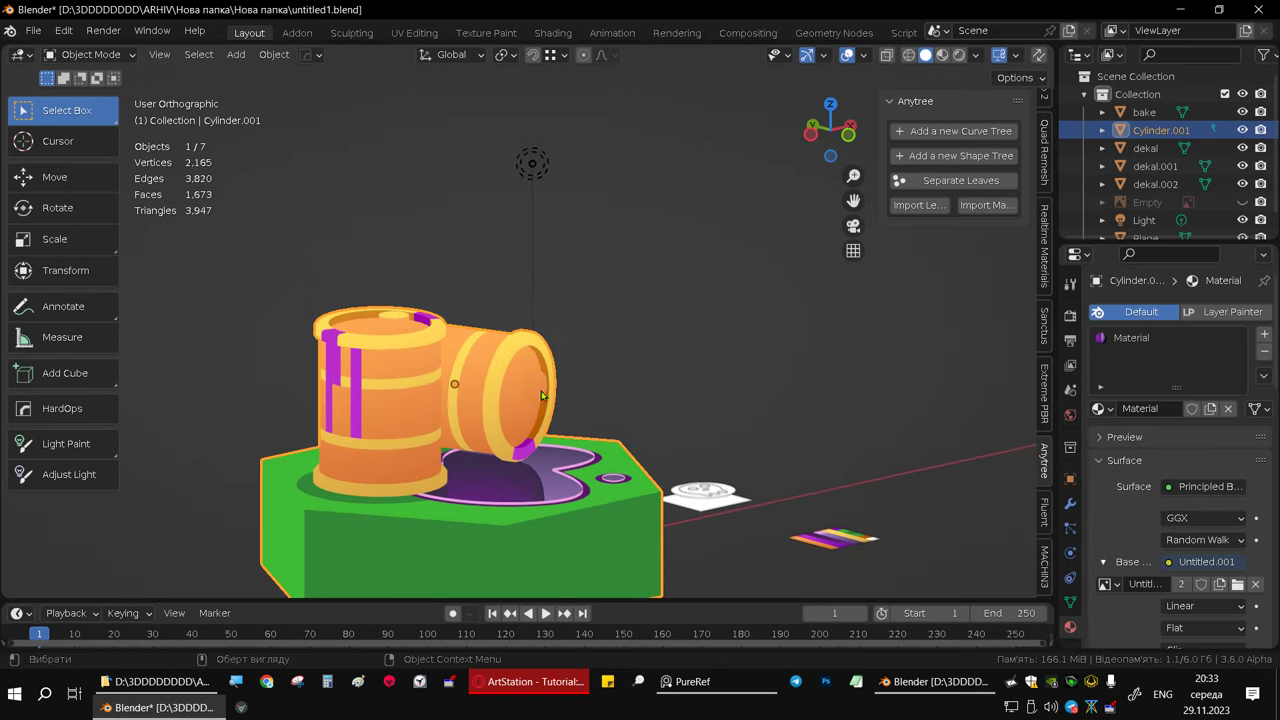
mouse_move(538, 398)
middle_down()
mouse_move(500, 405)
mouse_move(544, 385)
mouse_move(512, 371)
mouse_move(477, 289)
mouse_move(480, 366)
mouse_move(398, 353)
mouse_move(512, 146)
middle_up()
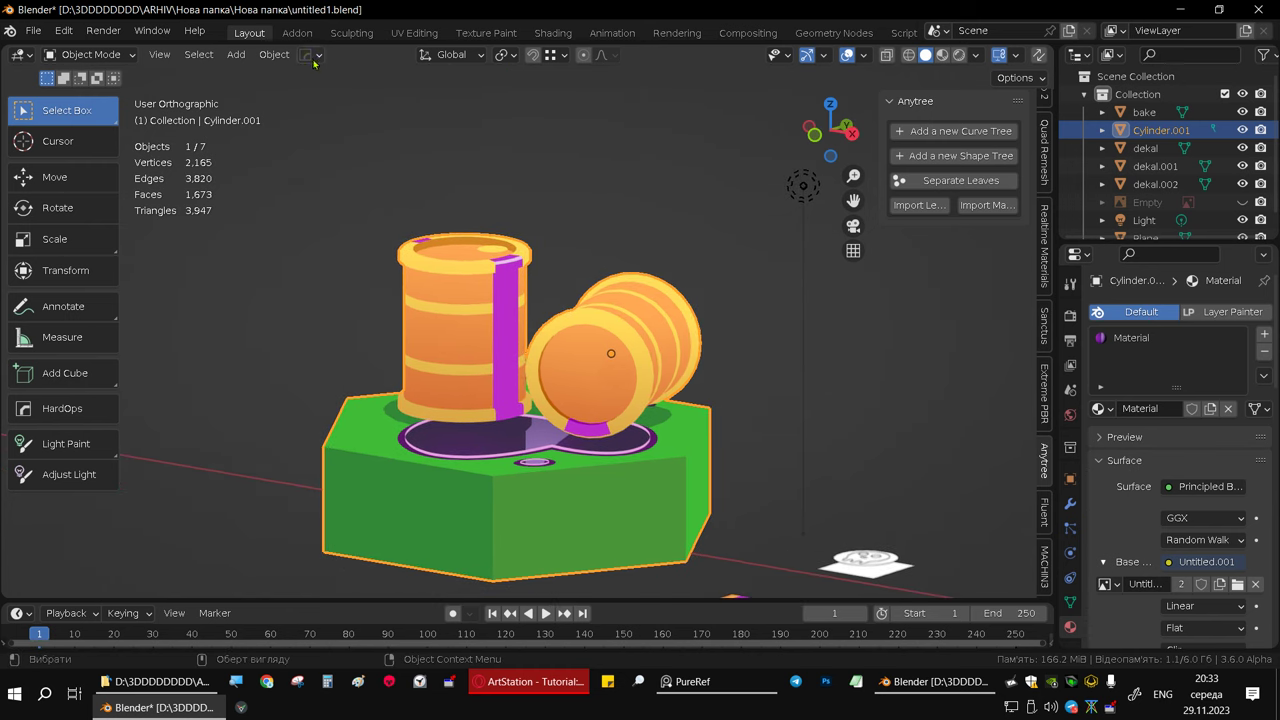
- Inspect the lying barrel and the base in the Layout workspace
click(413, 33)
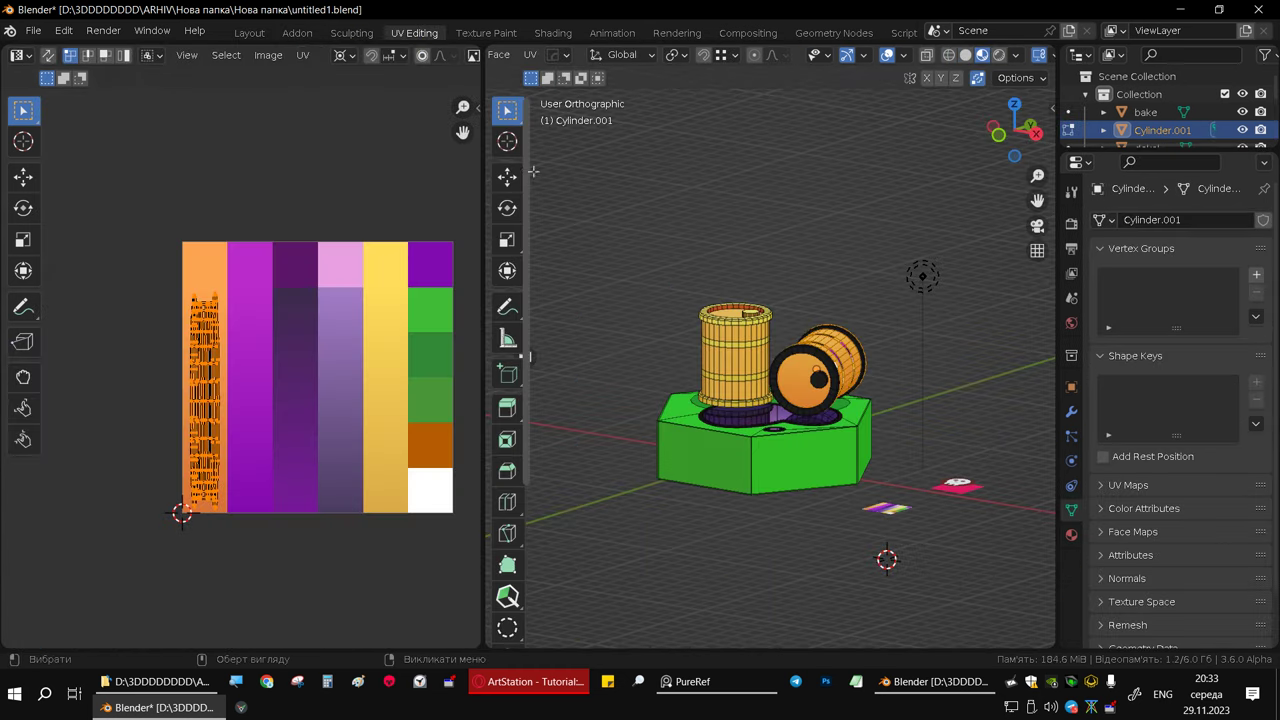
scroll(873, 376, up, 2)
scroll(873, 376, up, 2)
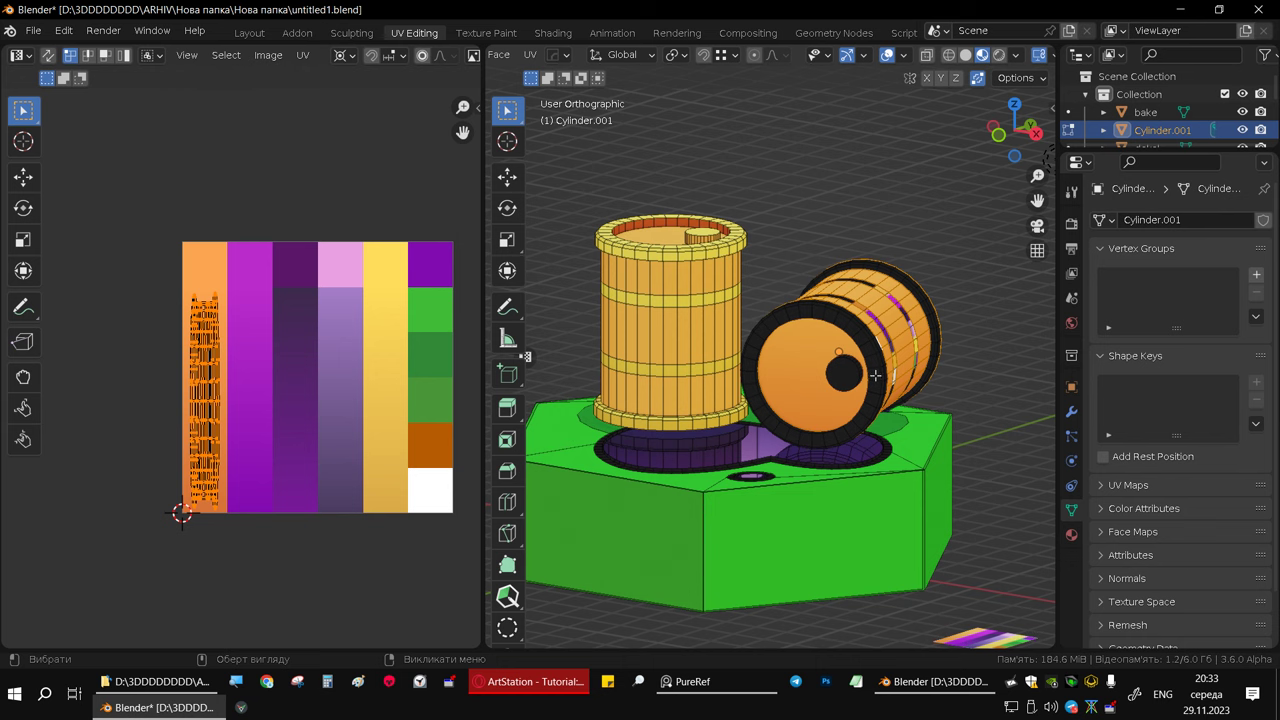
scroll(875, 376, up, 3)
scroll(870, 399, down, 2)
scroll(850, 392, up, 3)
scroll(848, 383, down, 2)
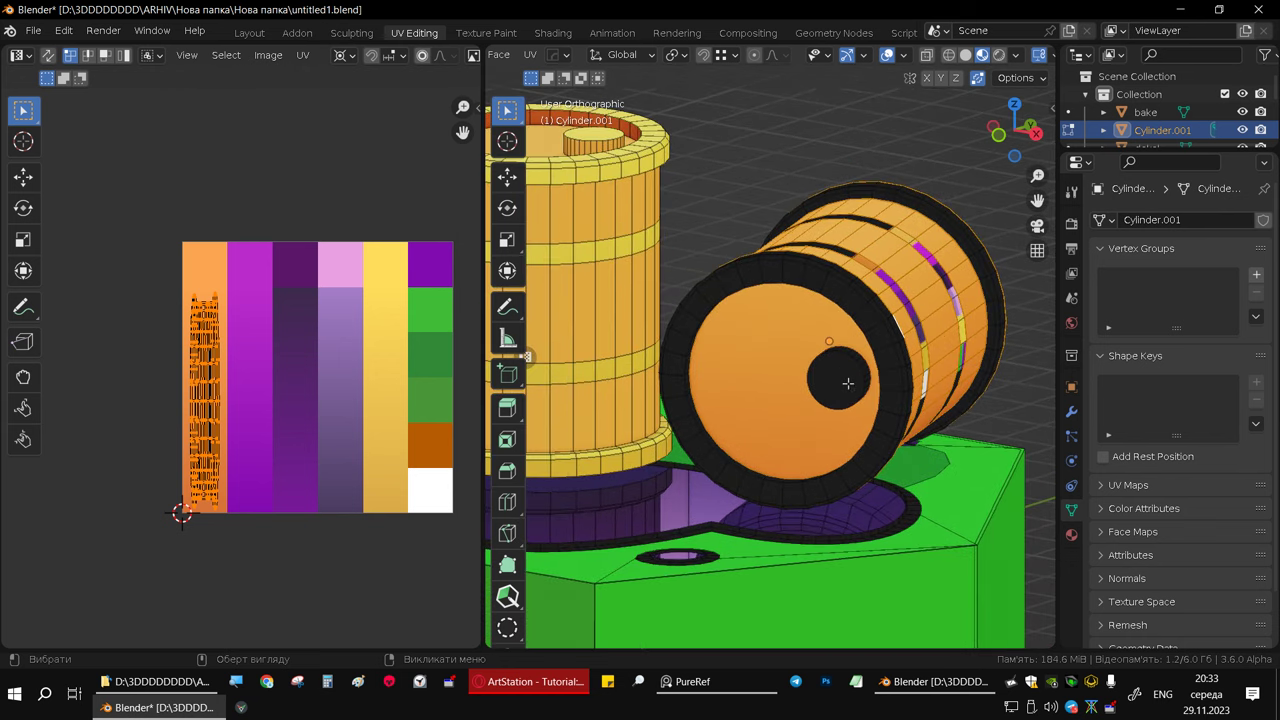
scroll(848, 383, up, 2)
click(249, 33)
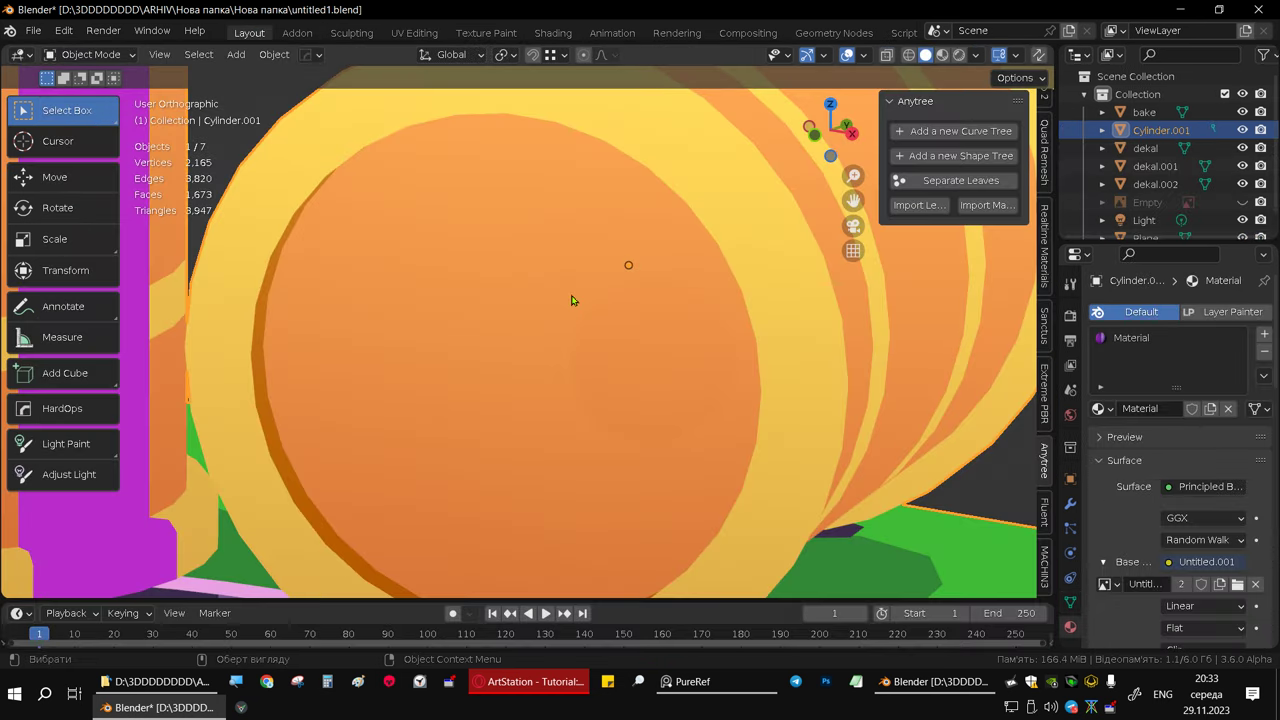
scroll(601, 340, down, 2)
middle_drag(672, 318, 817, 338)
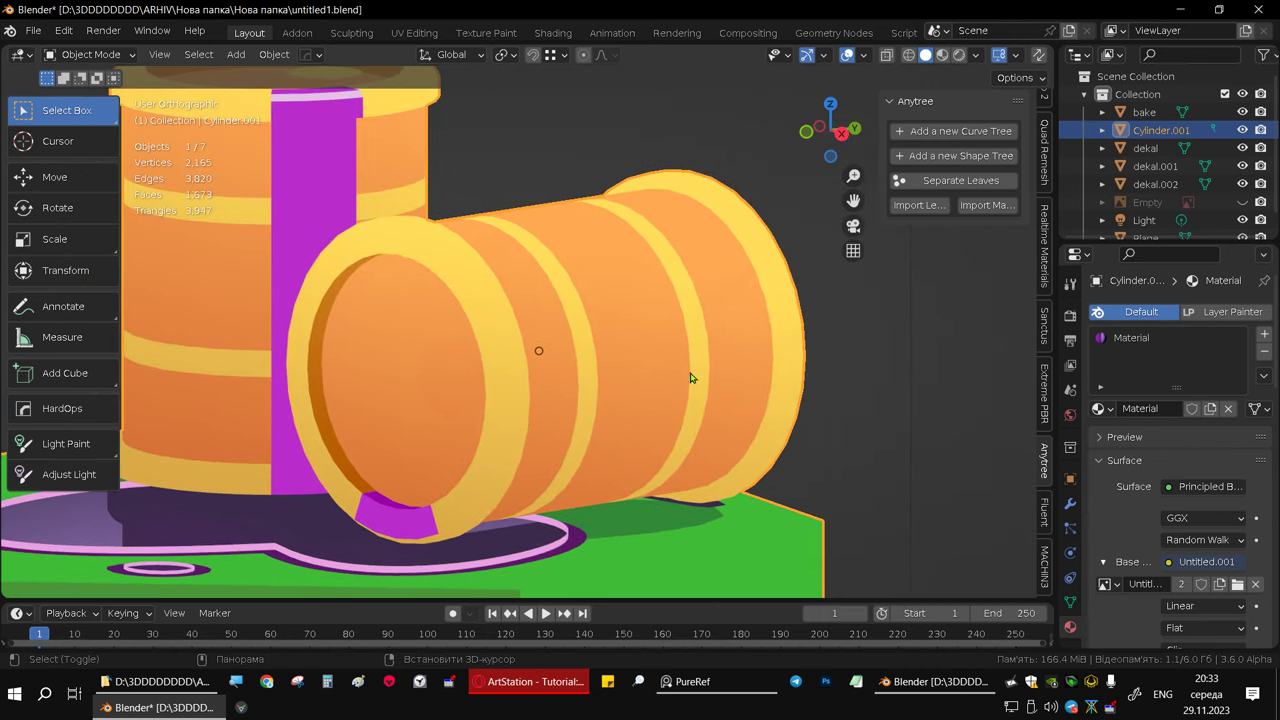
scroll(817, 338, down, 2)
scroll(700, 340, down, 2)
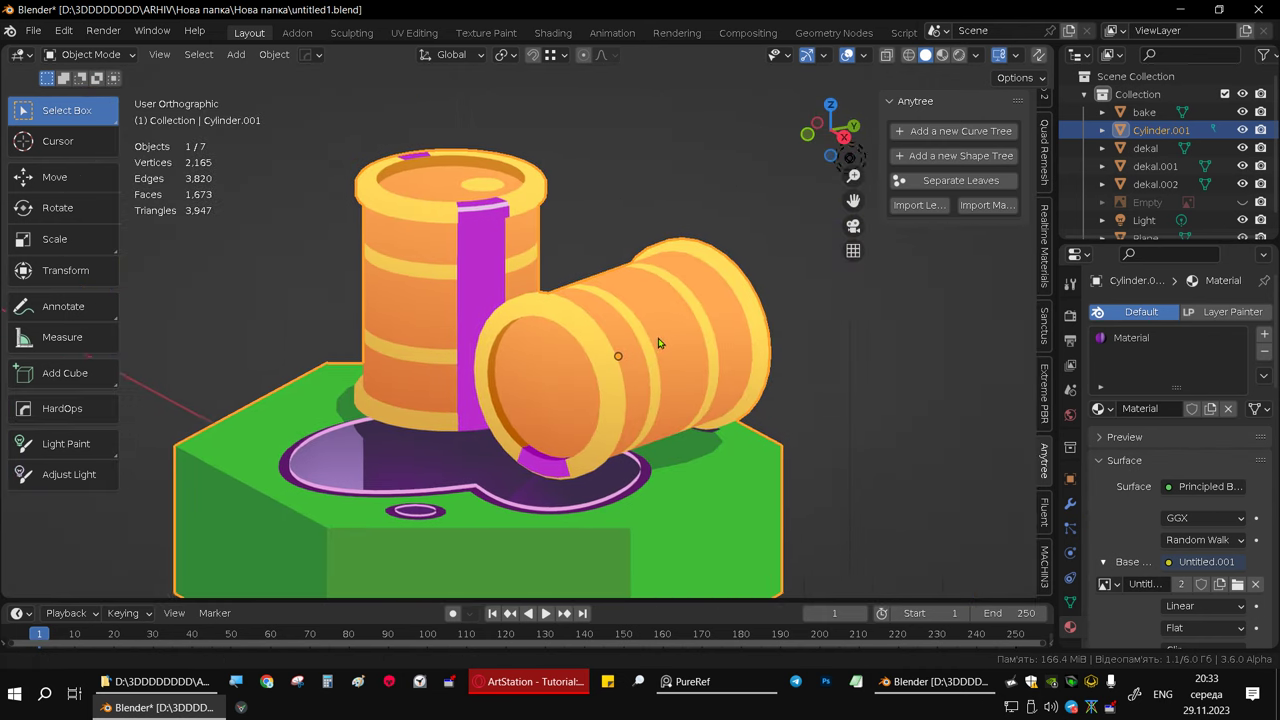
mouse_move(660, 343)
middle_down()
mouse_move(530, 384)
mouse_move(586, 391)
mouse_move(586, 374)
mouse_move(557, 381)
mouse_move(519, 338)
middle_up()
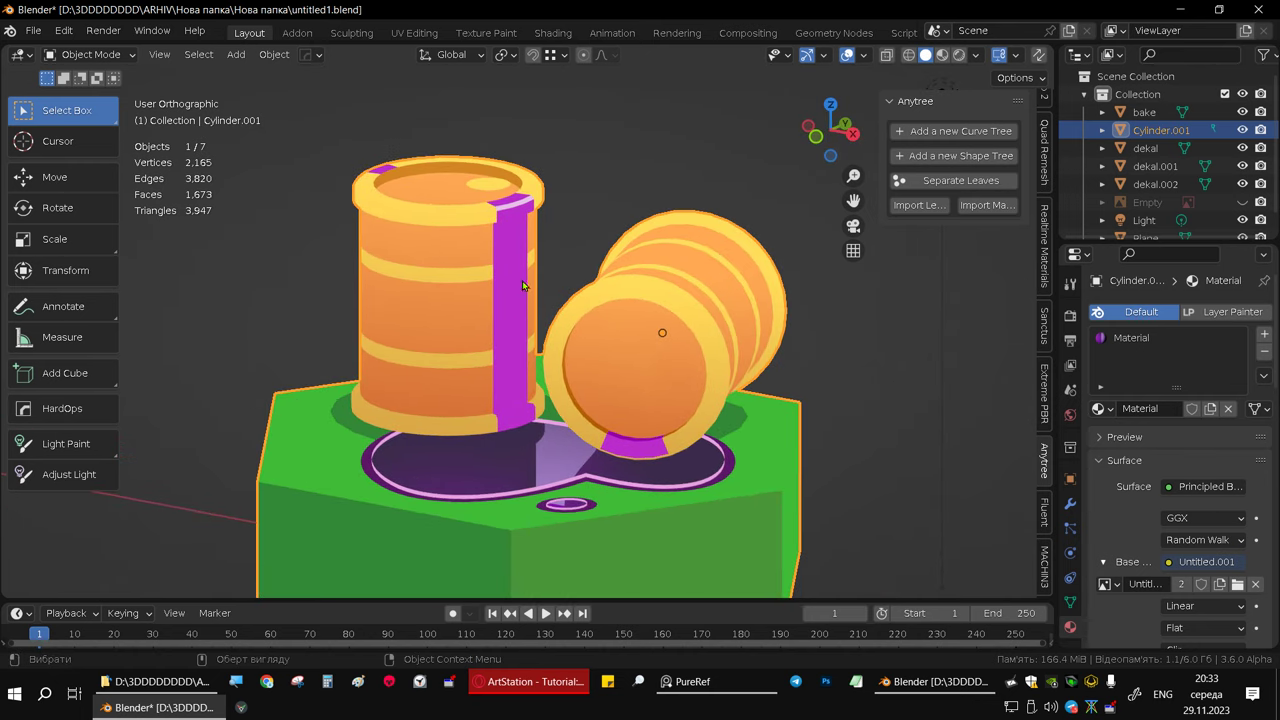
- Back in UV Editing, pick the barrel end's circular hub face and grow it with Select More
click(408, 35)
mouse_move(812, 380)
middle_down()
mouse_move(870, 340)
mouse_move(843, 280)
mouse_move(814, 334)
mouse_move(823, 343)
mouse_move(788, 380)
mouse_move(796, 358)
middle_up()
scroll(886, 330, up, 5)
scroll(800, 375, up, 2)
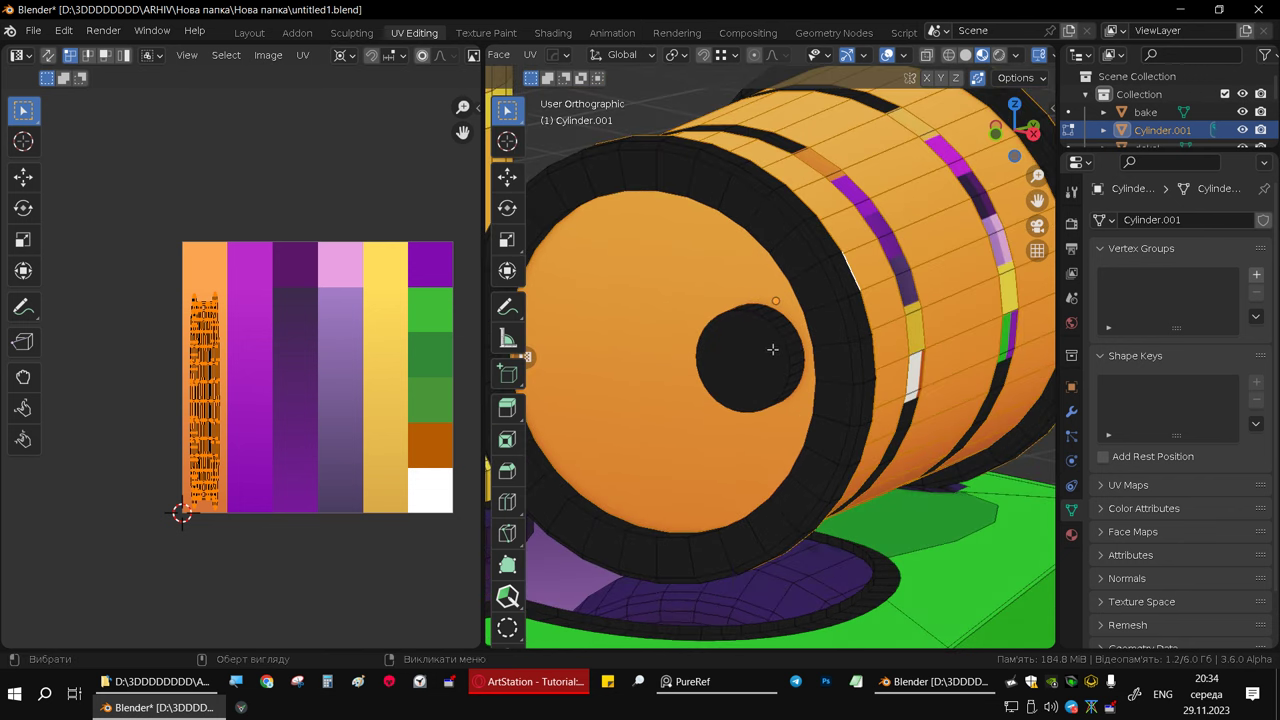
click(772, 349)
key(ctrl+KP_Add)
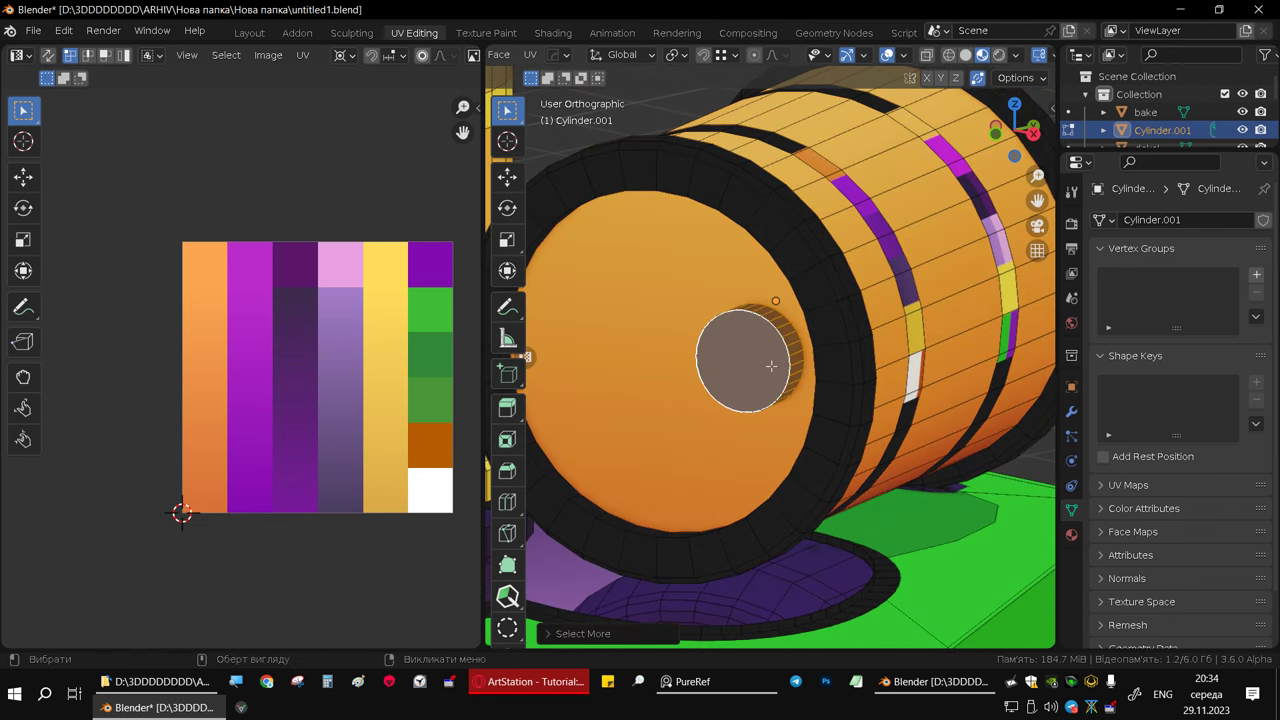
middle_drag(663, 364, 863, 345)
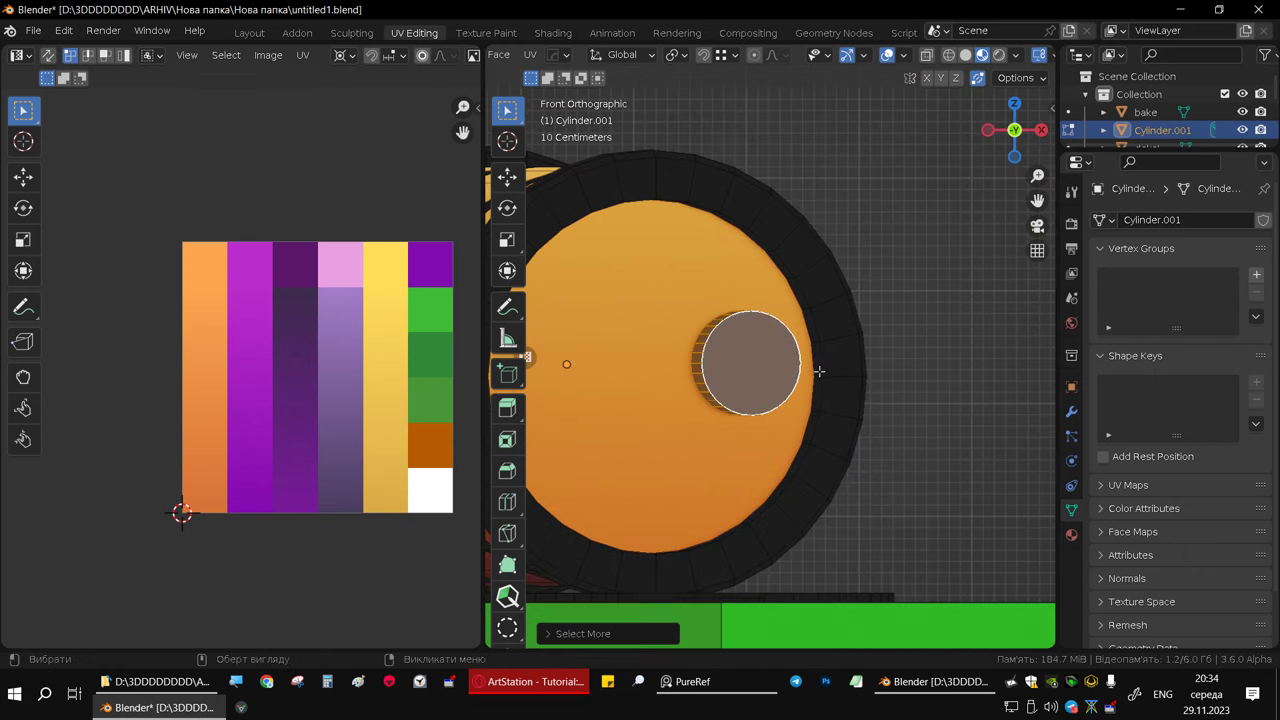
- Project the cap's UVs from the front view, then scale, move and squash the island along X
key(u)
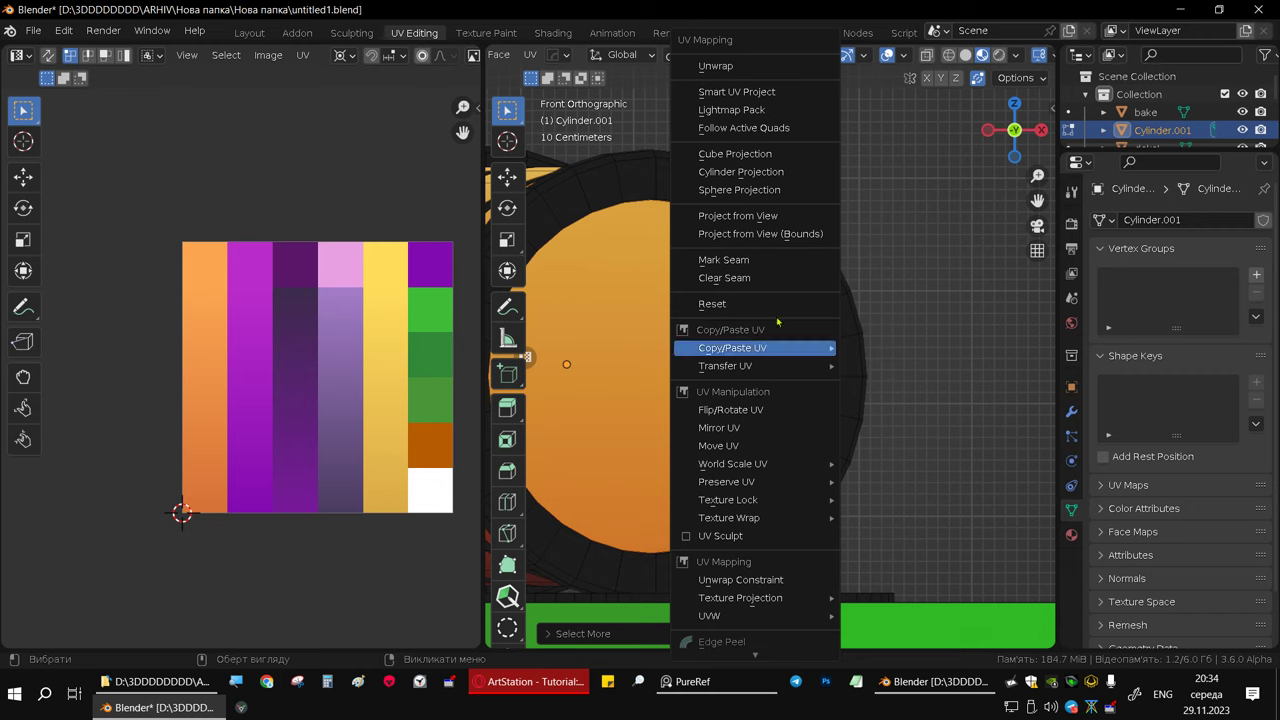
click(755, 222)
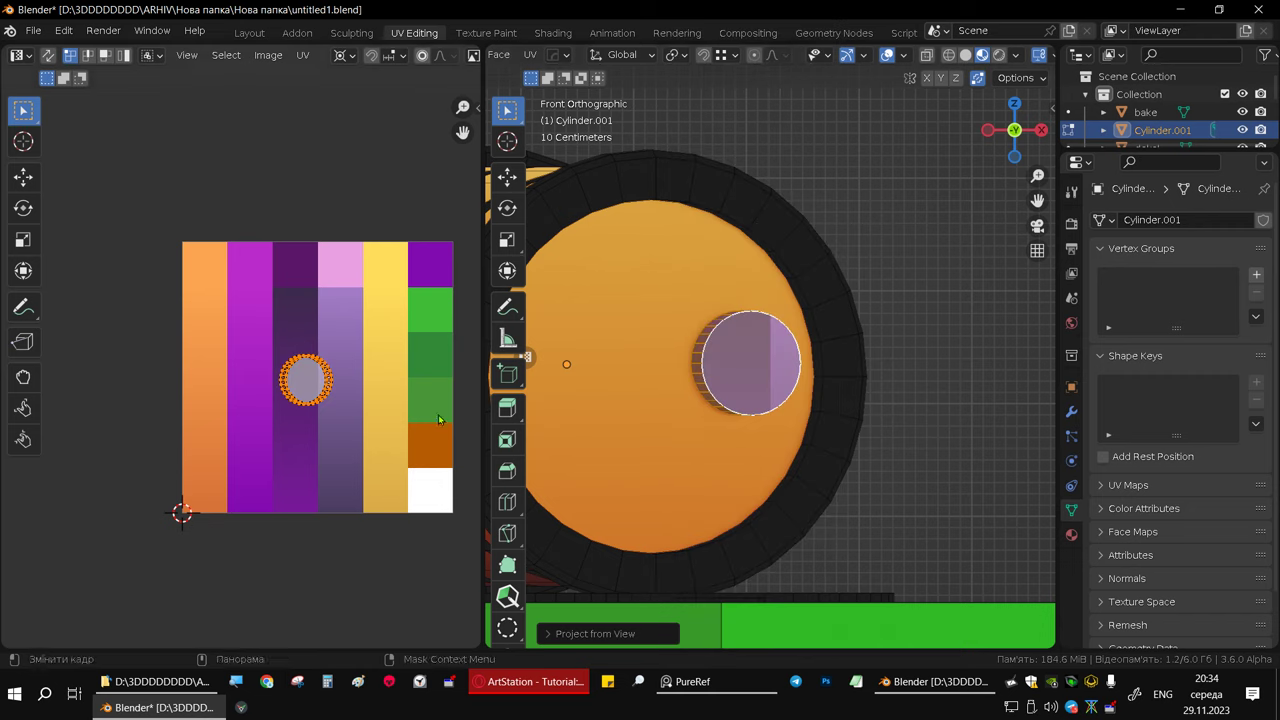
key(s)
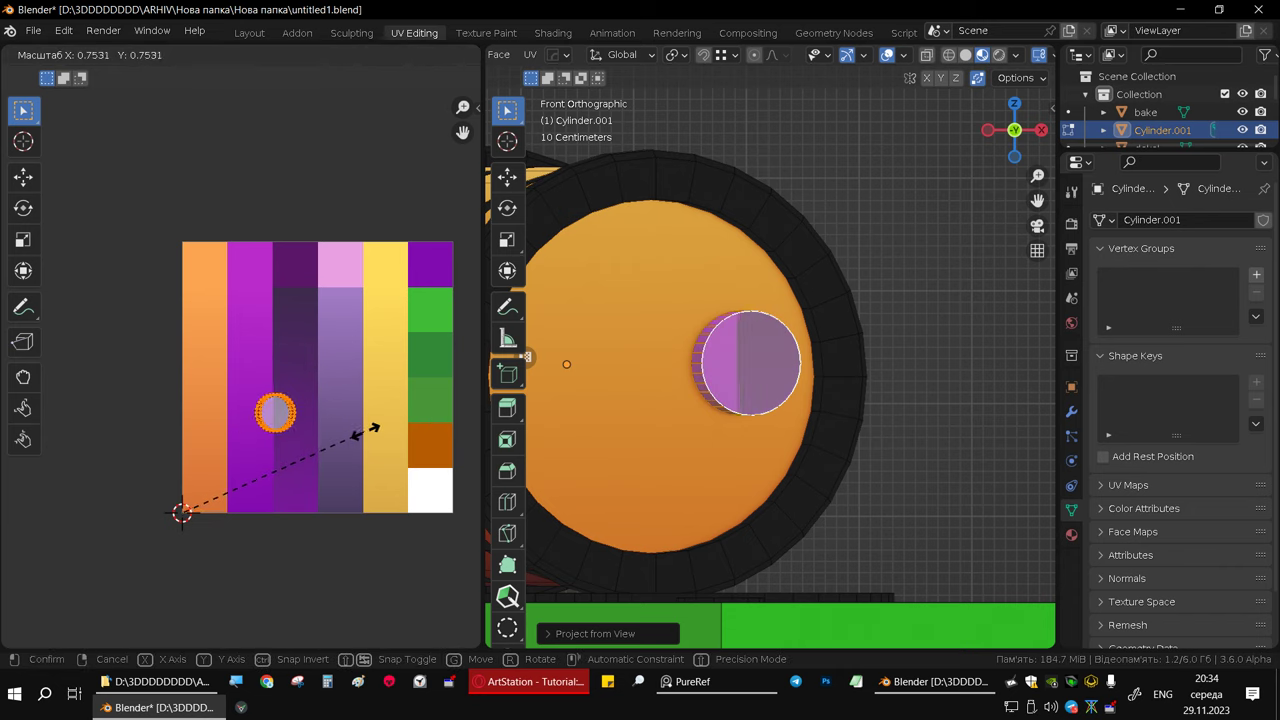
key(Escape)
key(s)
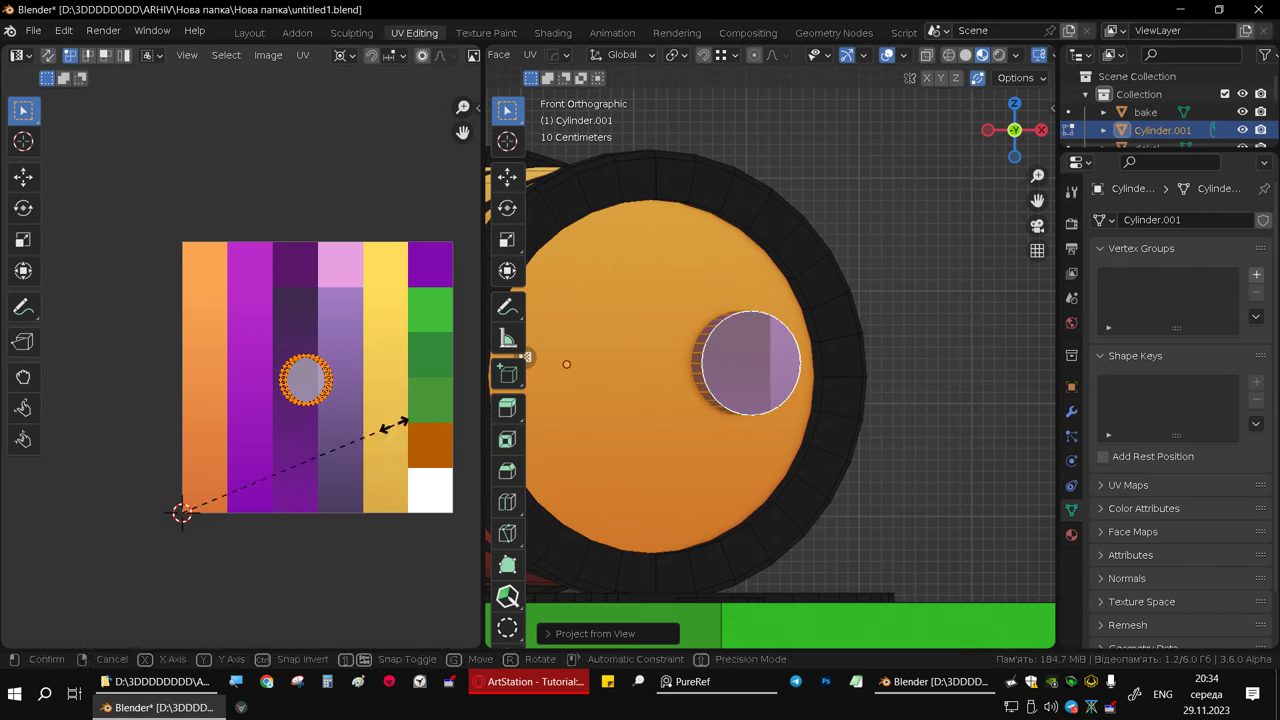
click(462, 413)
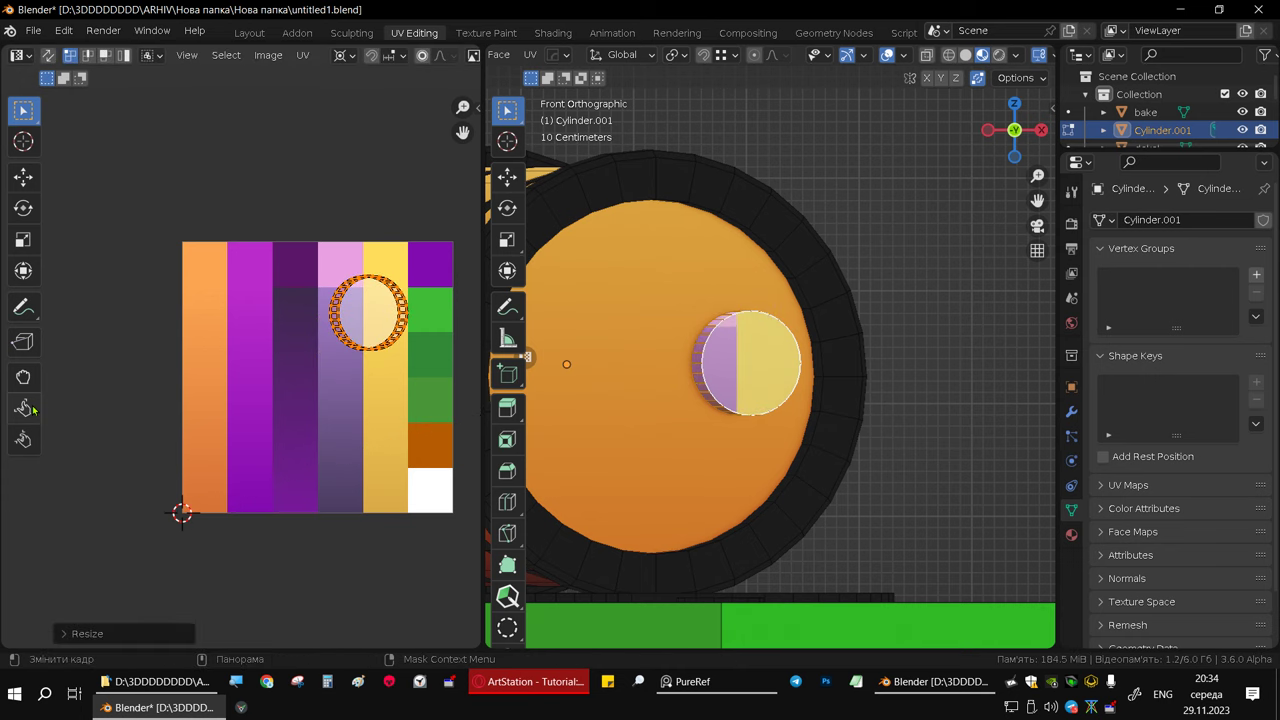
key(g)
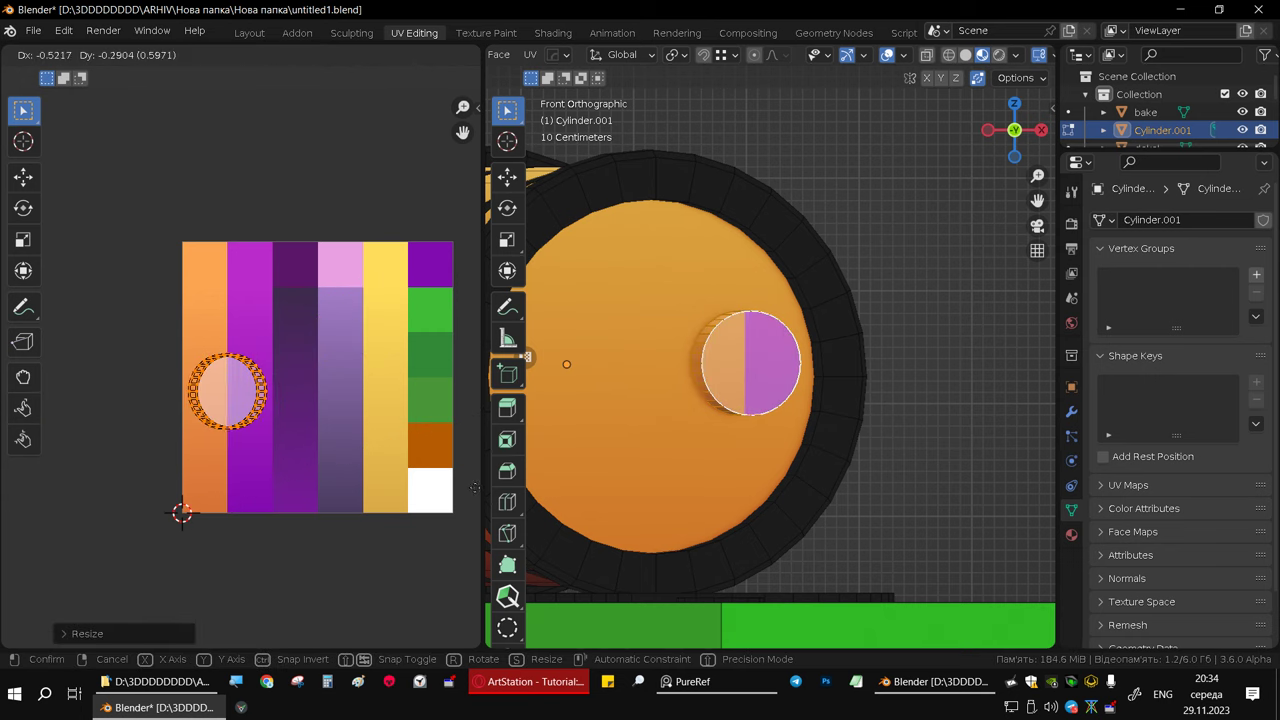
key(Return)
key(s)
key(x)
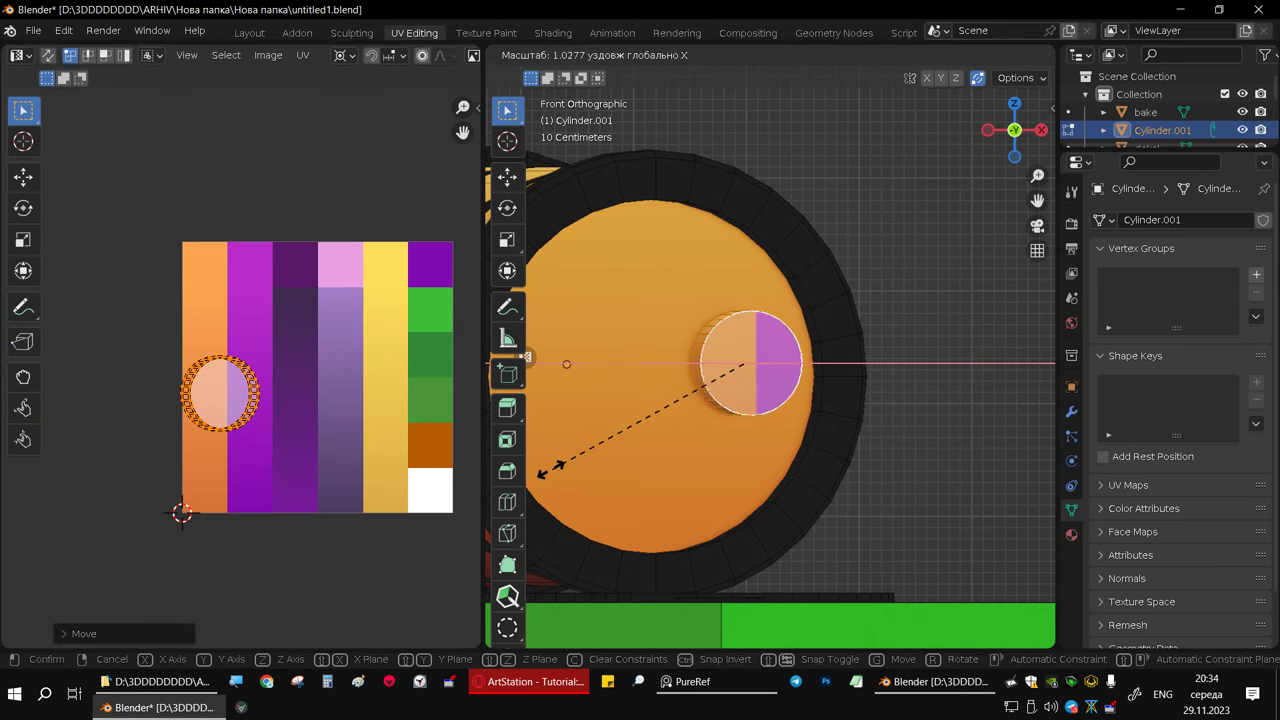
key(Escape)
key(s)
key(x)
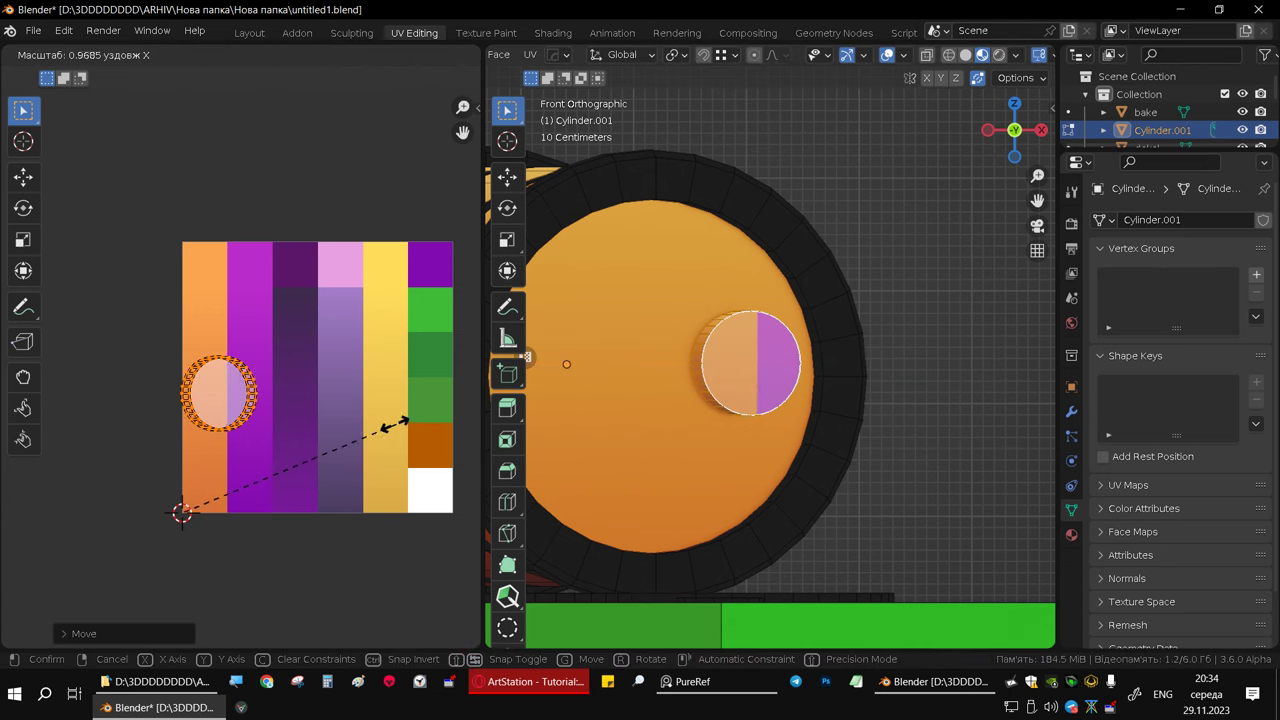
click(286, 436)
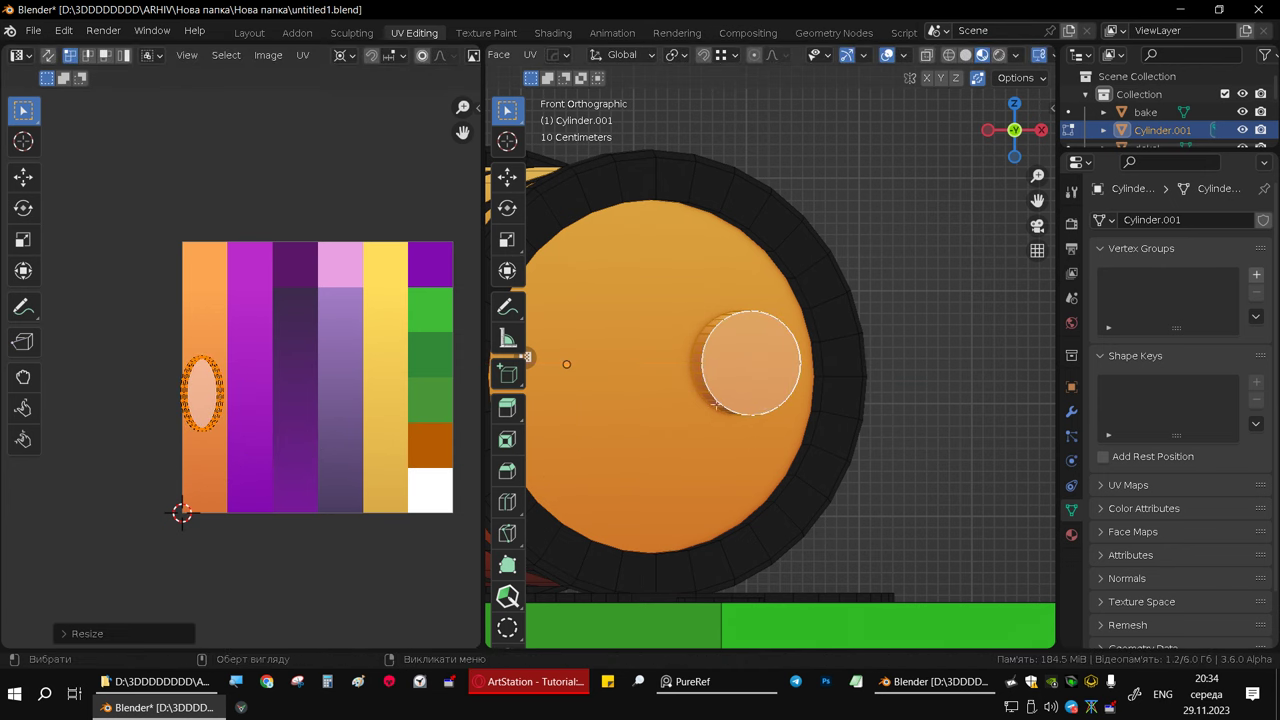
- Hide overlays and settle the cap's elliptical island lower in the orange stripe
middle_drag(714, 404, 1046, 7)
click(888, 55)
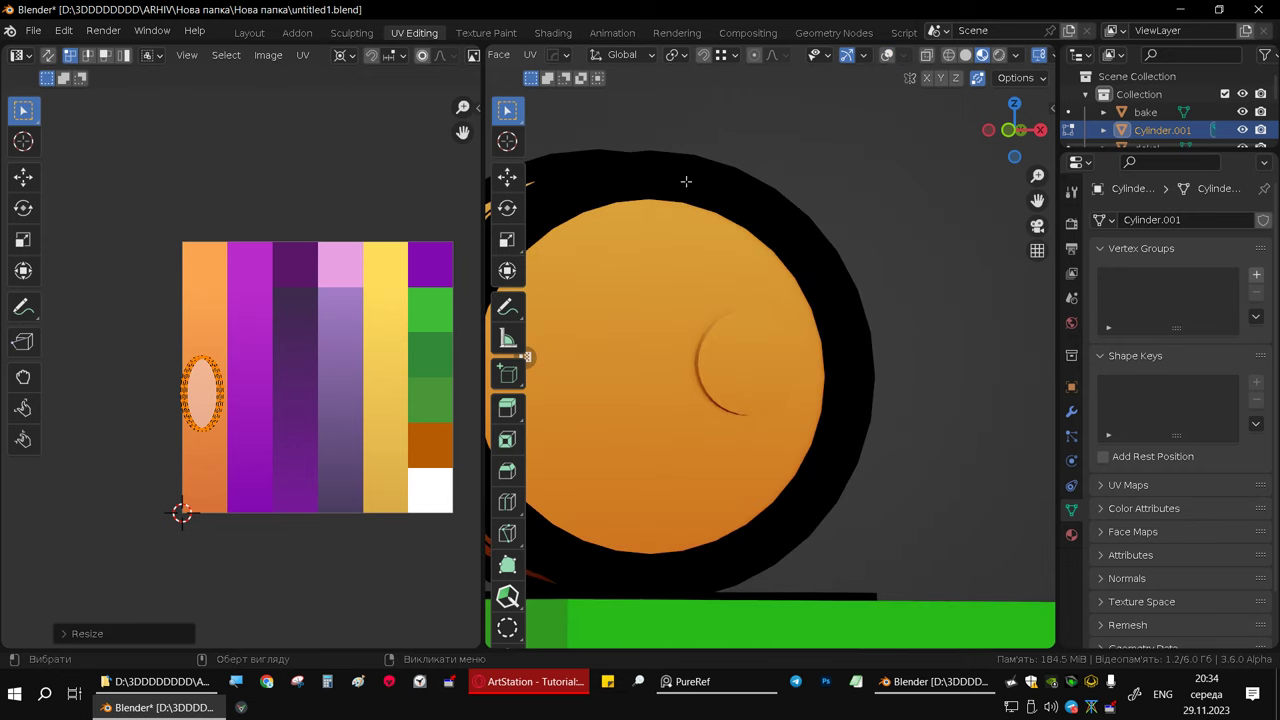
middle_drag(703, 385, 680, 384)
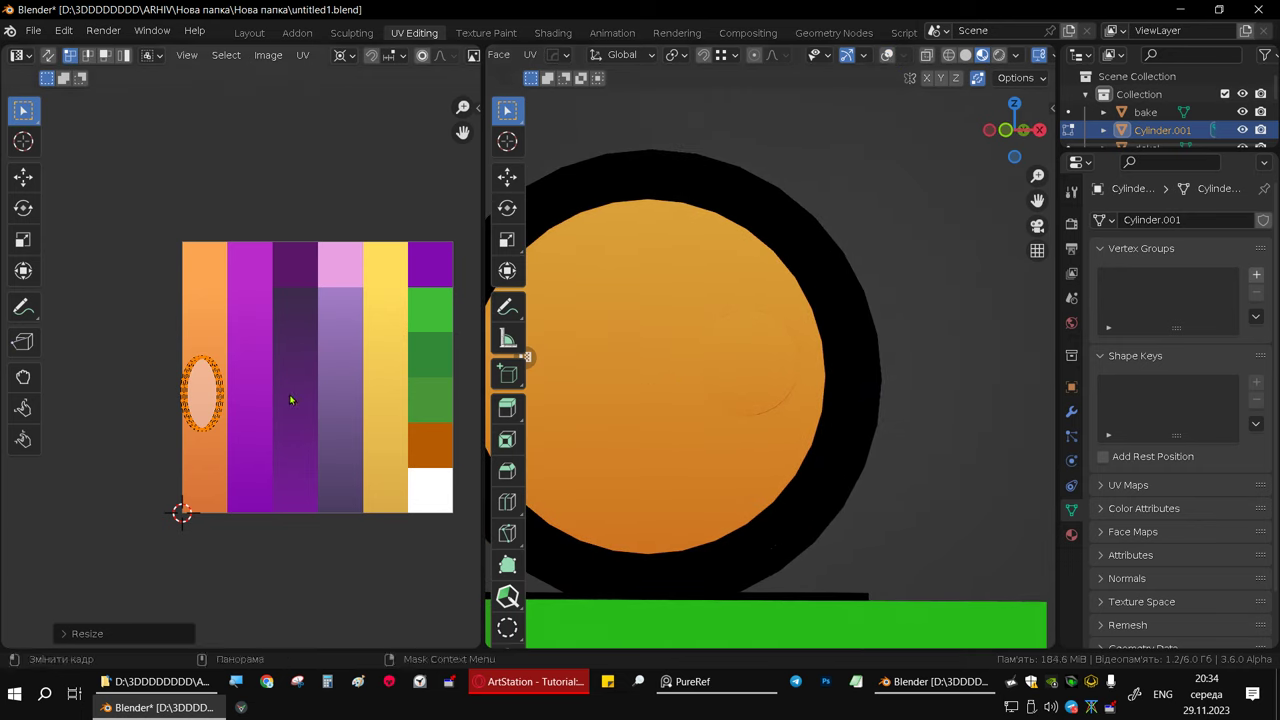
key(g)
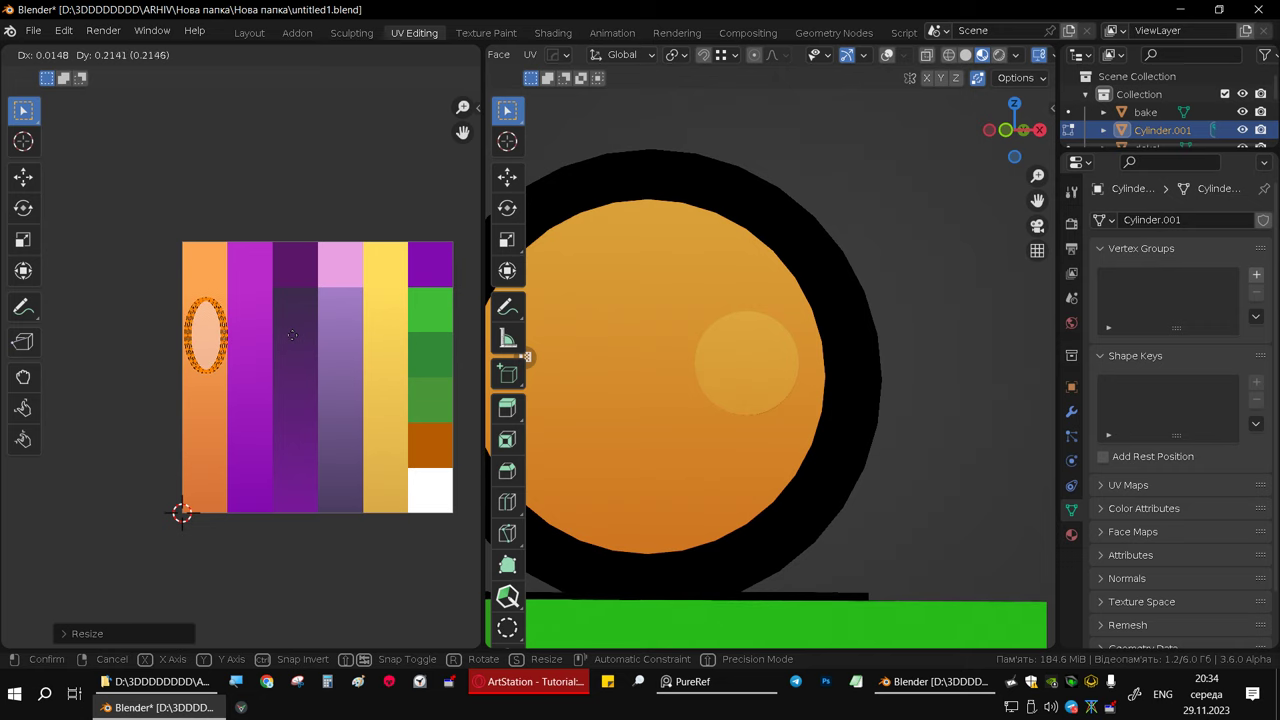
click(293, 388)
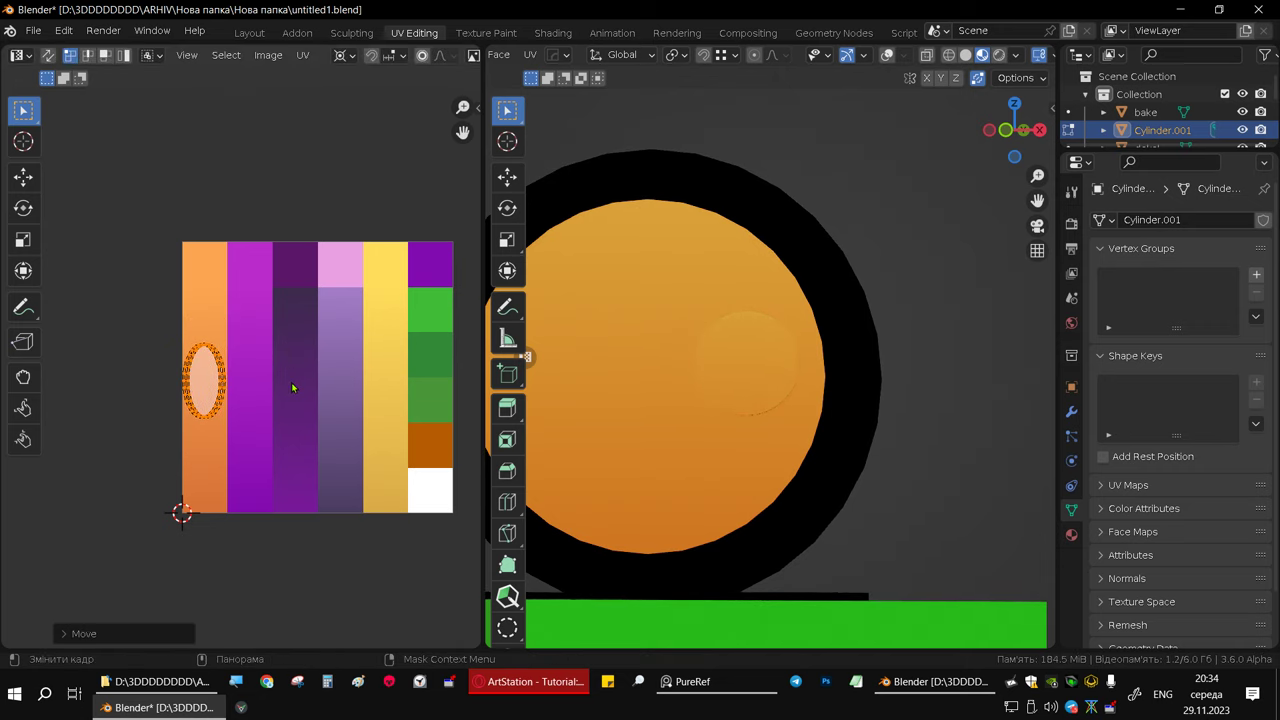
key(g)
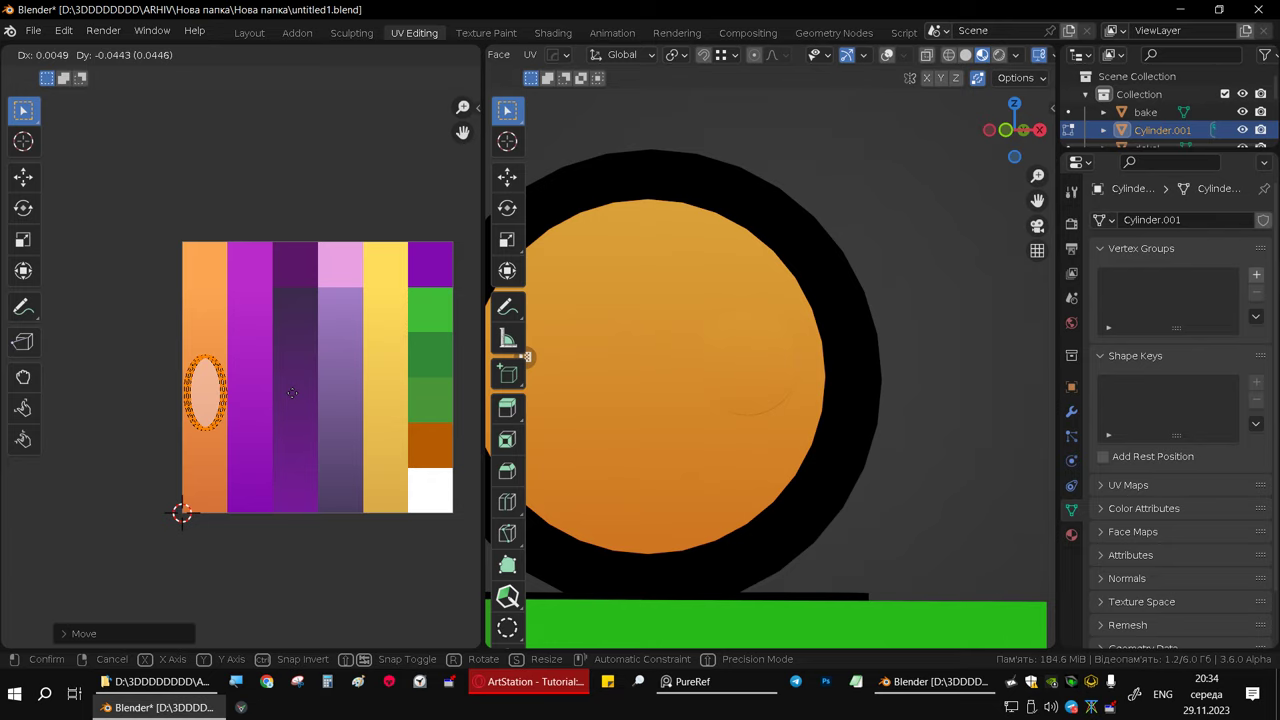
click(292, 393)
mouse_move(600, 357)
middle_down()
mouse_move(808, 374)
mouse_move(772, 385)
mouse_move(786, 374)
mouse_move(736, 369)
middle_up()
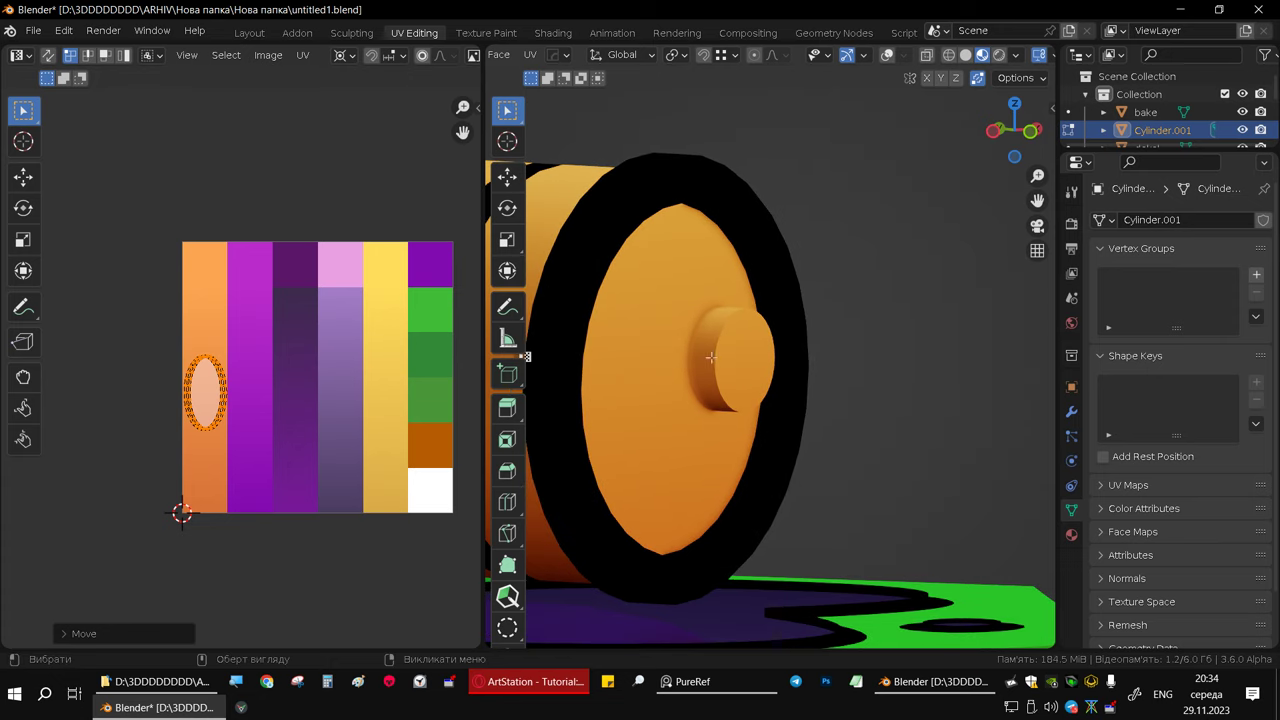
- Preview the barrel outside Edit Mode, then return to editing with overlays shown
key(Tab)
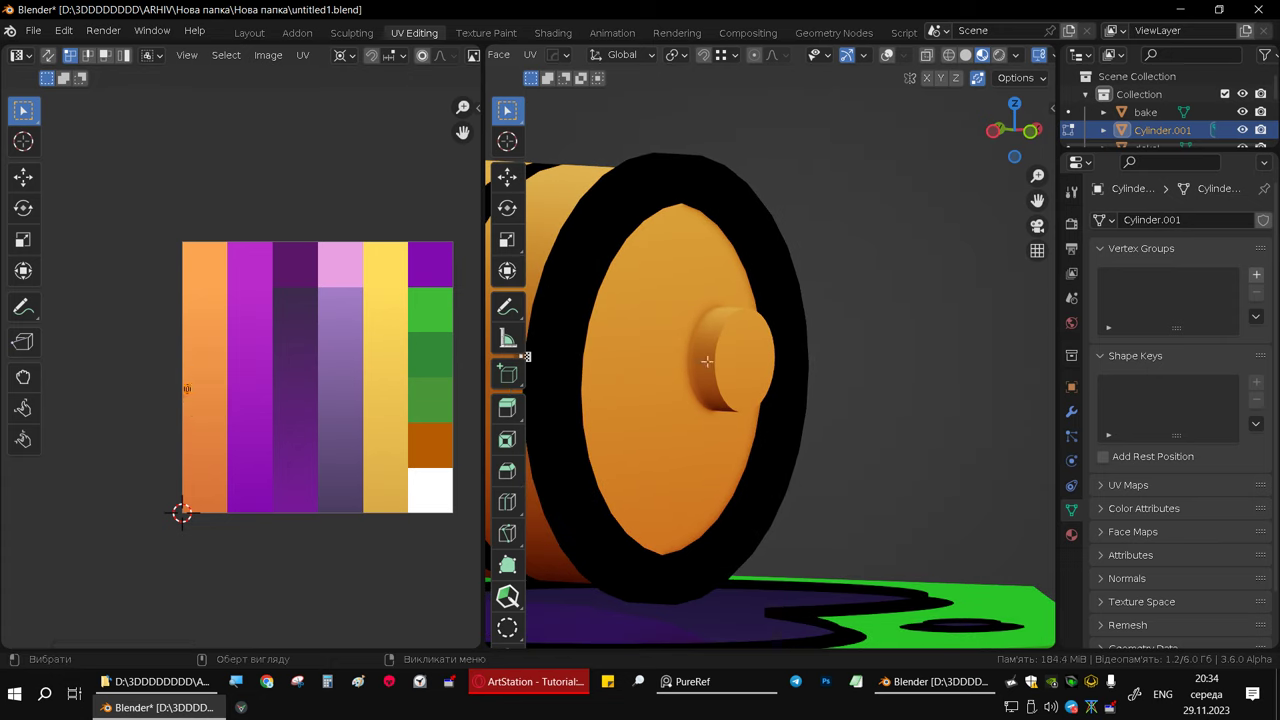
middle_drag(705, 361, 712, 366)
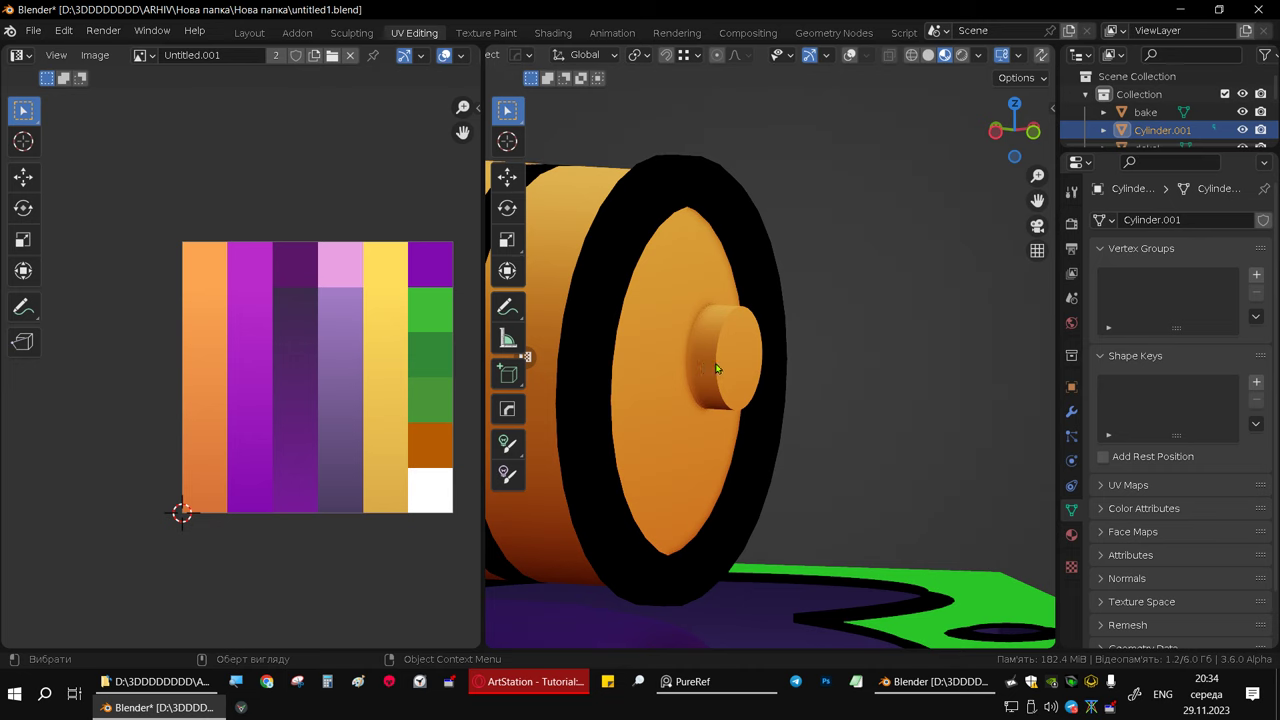
click(850, 58)
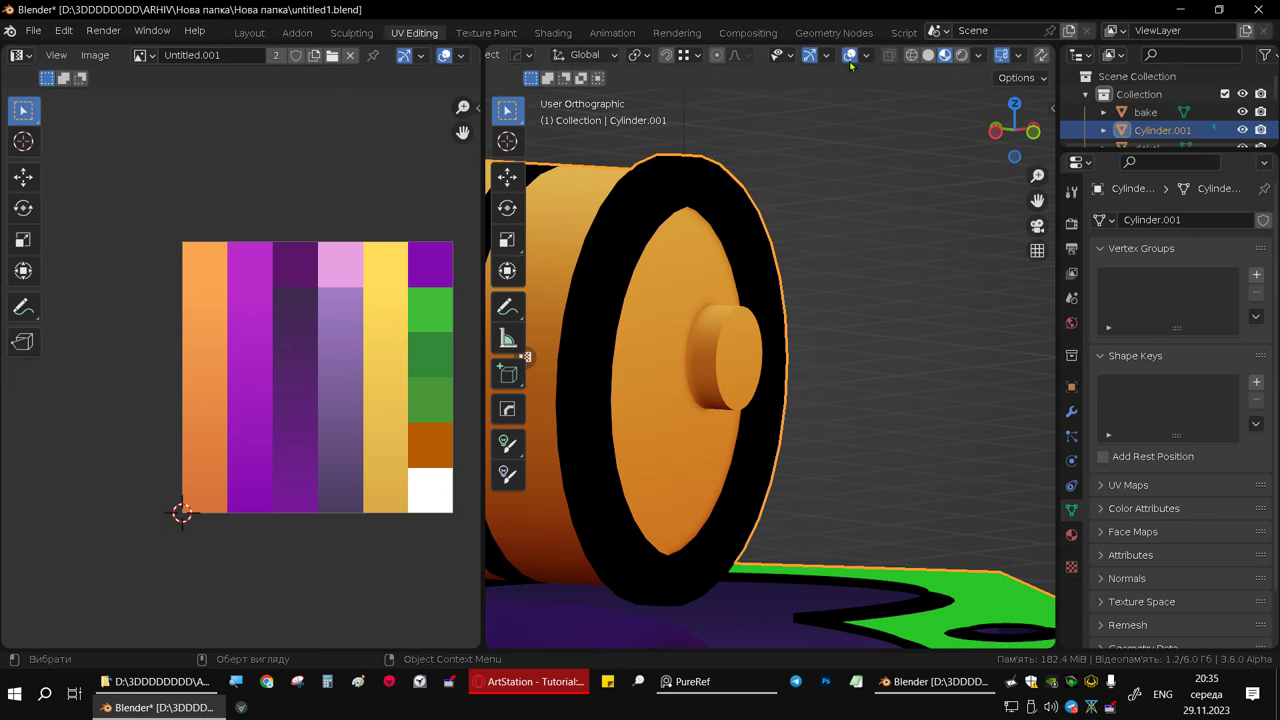
key(Tab)
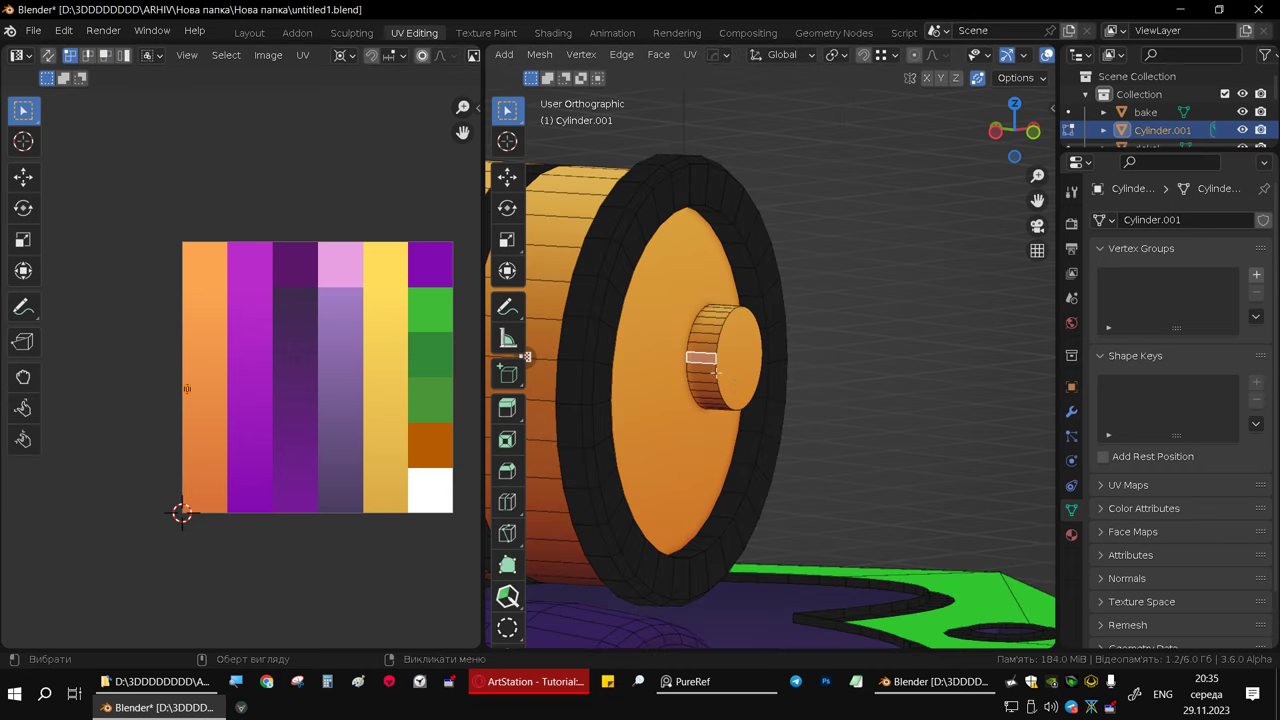
- Select the axle cap's side faces and move their UV island down the orange stripe
alt+click(714, 372)
mouse_move(714, 372)
middle_down()
mouse_move(551, 360)
mouse_move(537, 394)
mouse_move(730, 359)
middle_up()
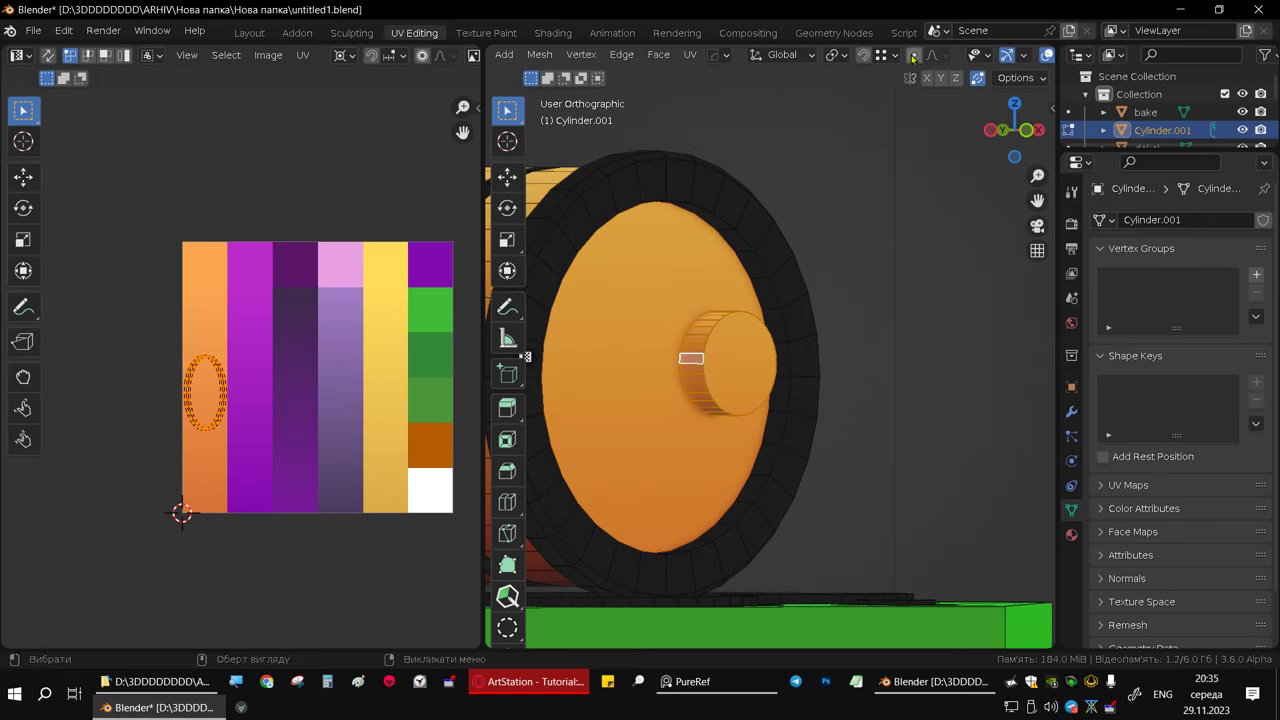
scroll(912, 57, down, 1)
click(1022, 55)
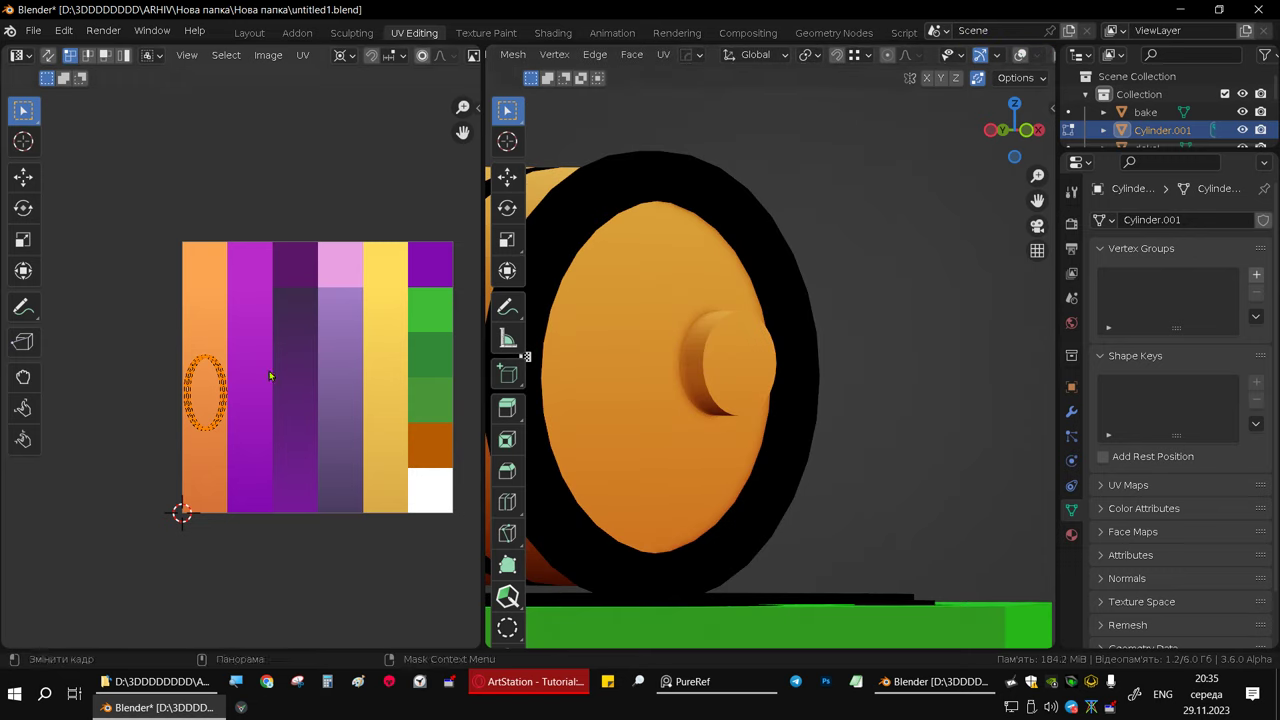
key(g)
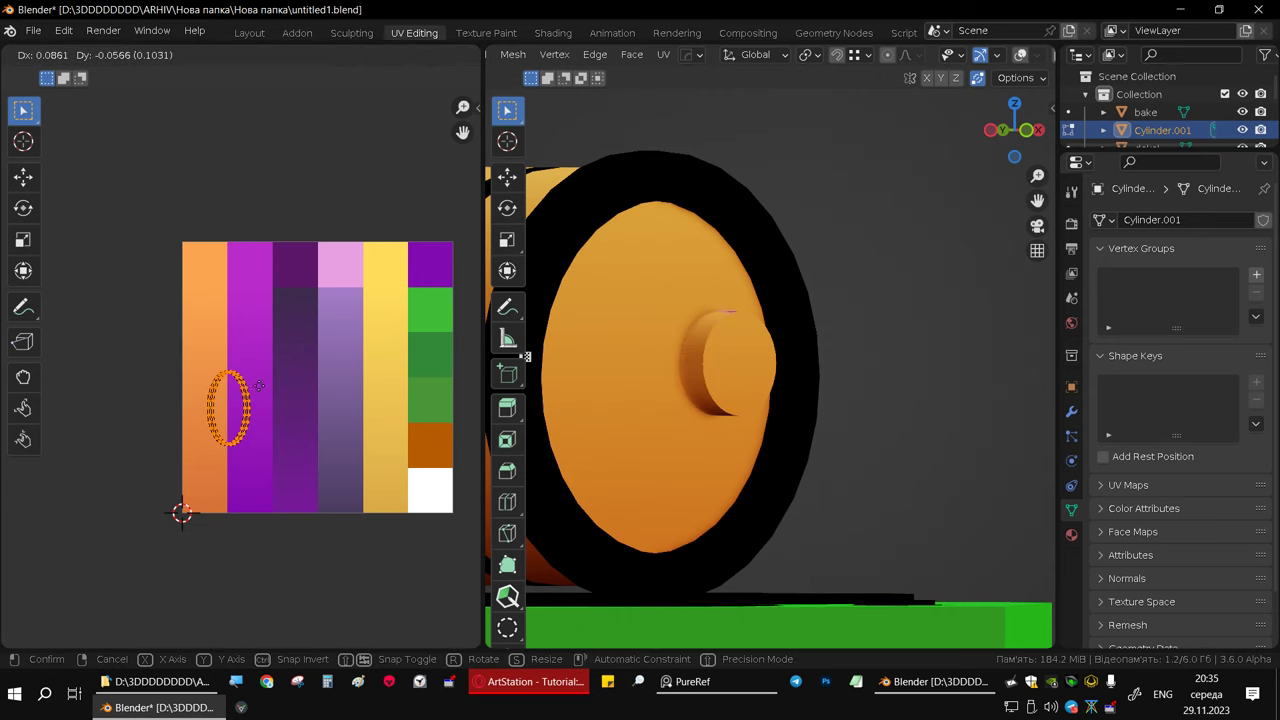
click(237, 430)
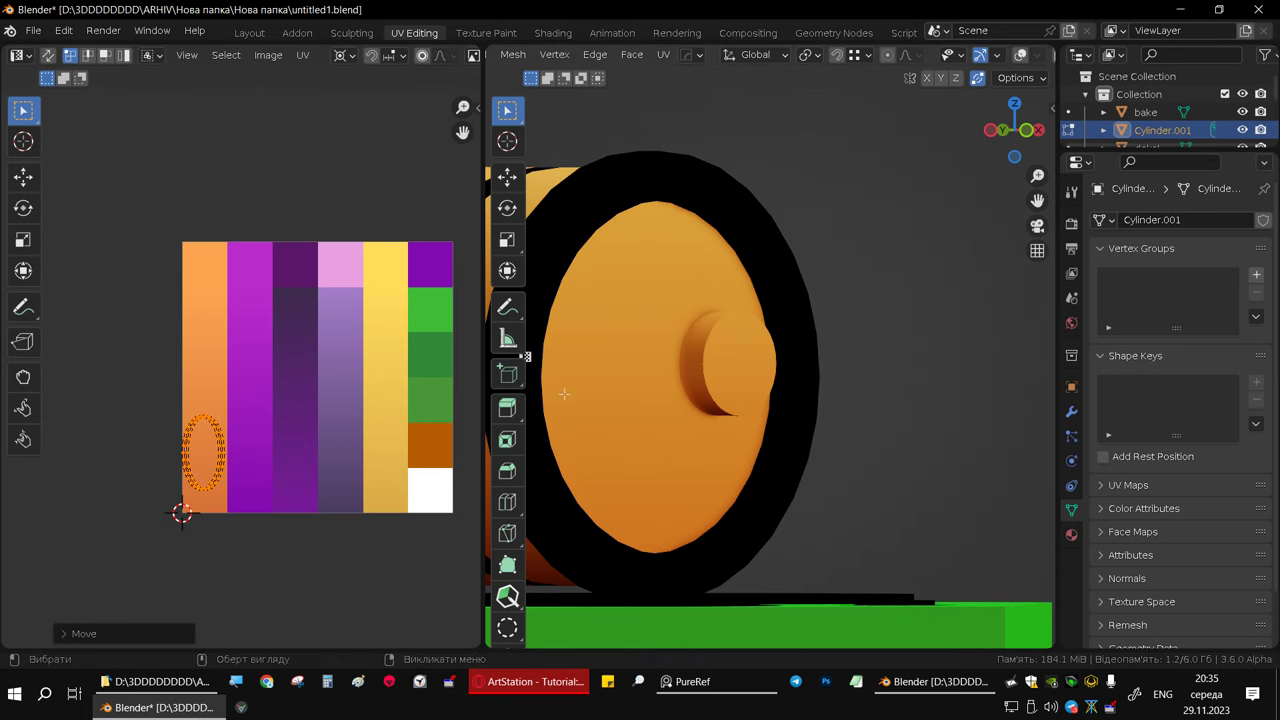
- Inspect the now fully orange axle cap and clear the face selection
mouse_move(560, 394)
middle_down()
mouse_move(632, 435)
mouse_move(640, 349)
mouse_move(677, 309)
mouse_move(765, 345)
mouse_move(695, 359)
middle_up()
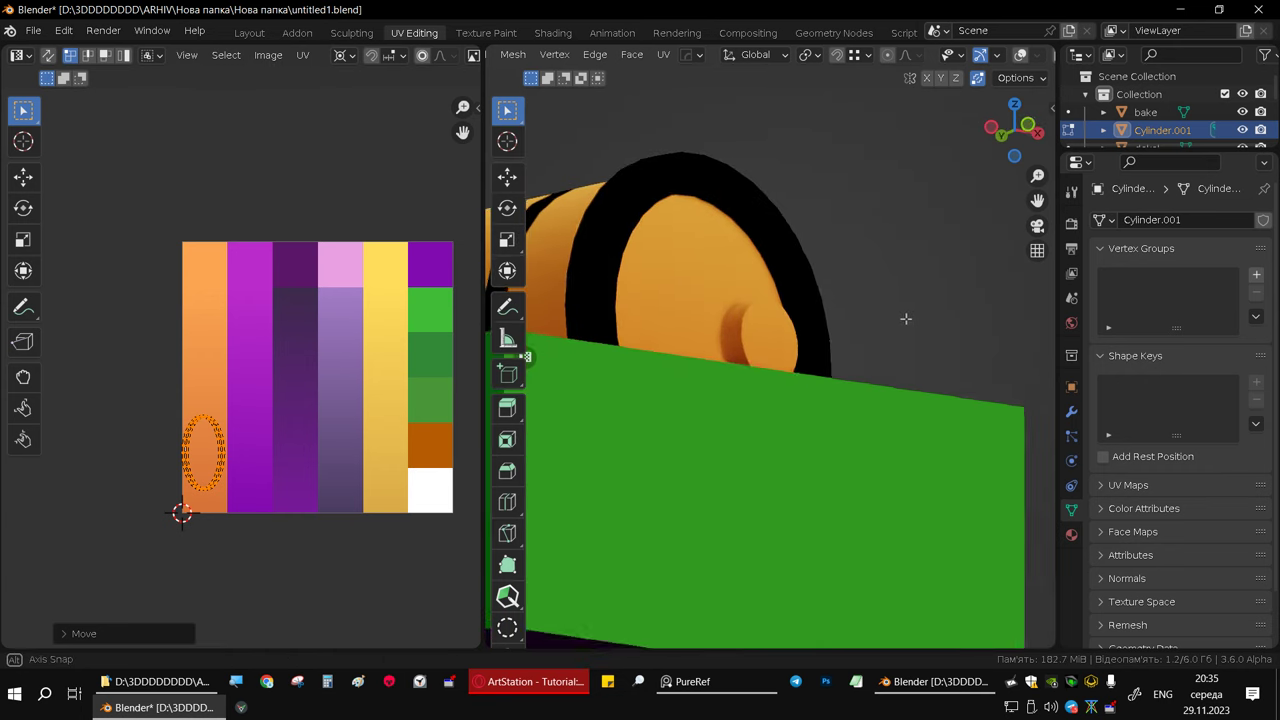
scroll(695, 359, down, 2)
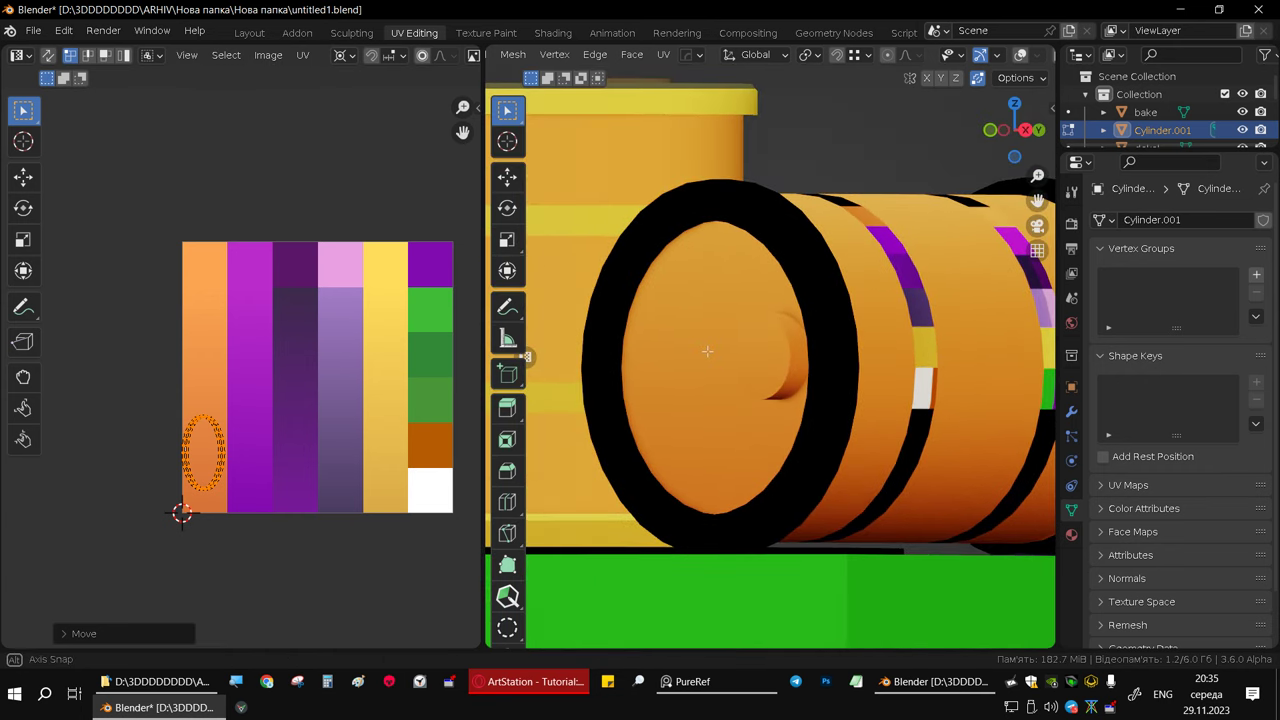
scroll(720, 350, down, 2)
scroll(750, 340, down, 3)
scroll(782, 326, down, 2)
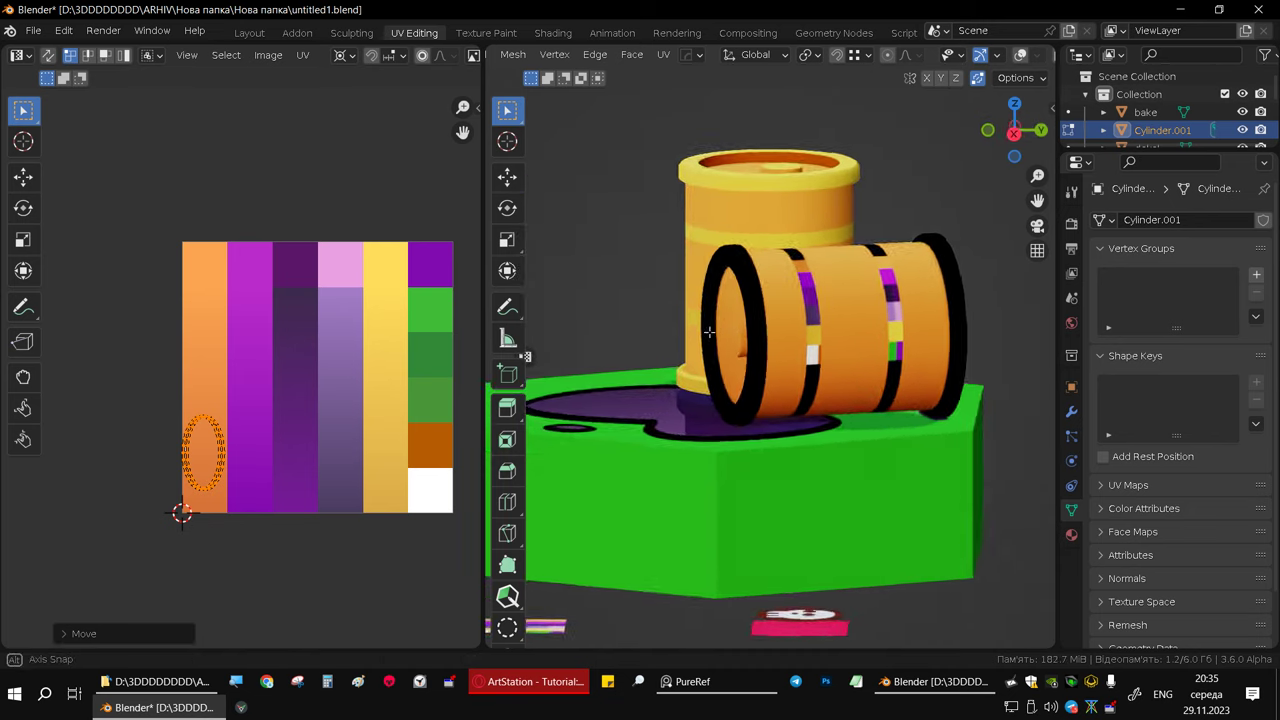
scroll(782, 326, up, 3)
scroll(785, 328, down, 3)
scroll(792, 331, up, 4)
scroll(760, 322, up, 2)
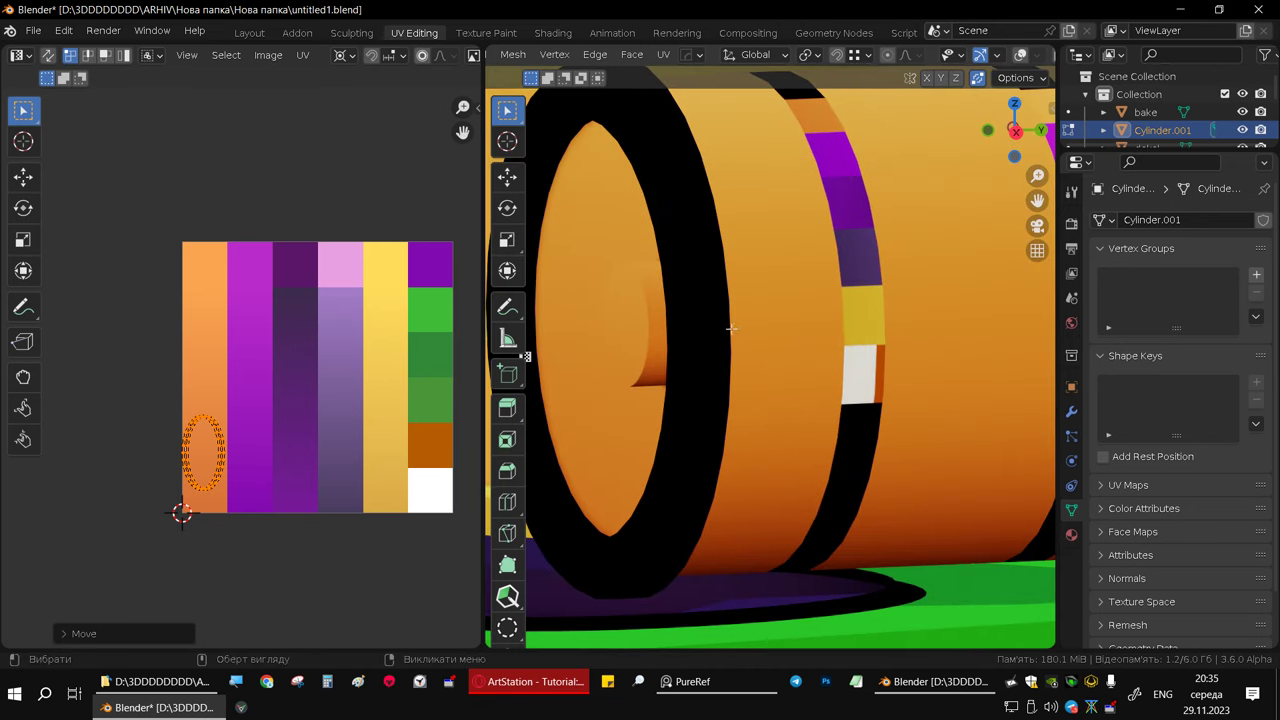
scroll(704, 306, down, 1)
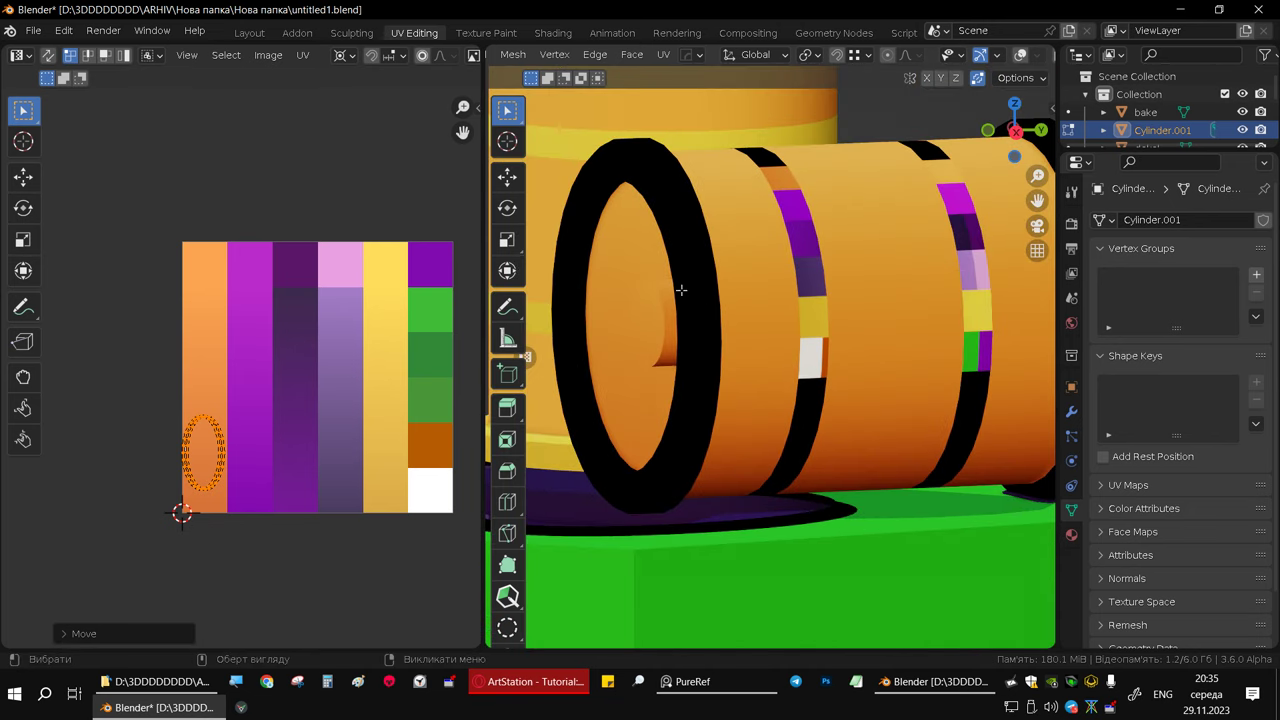
click(700, 273)
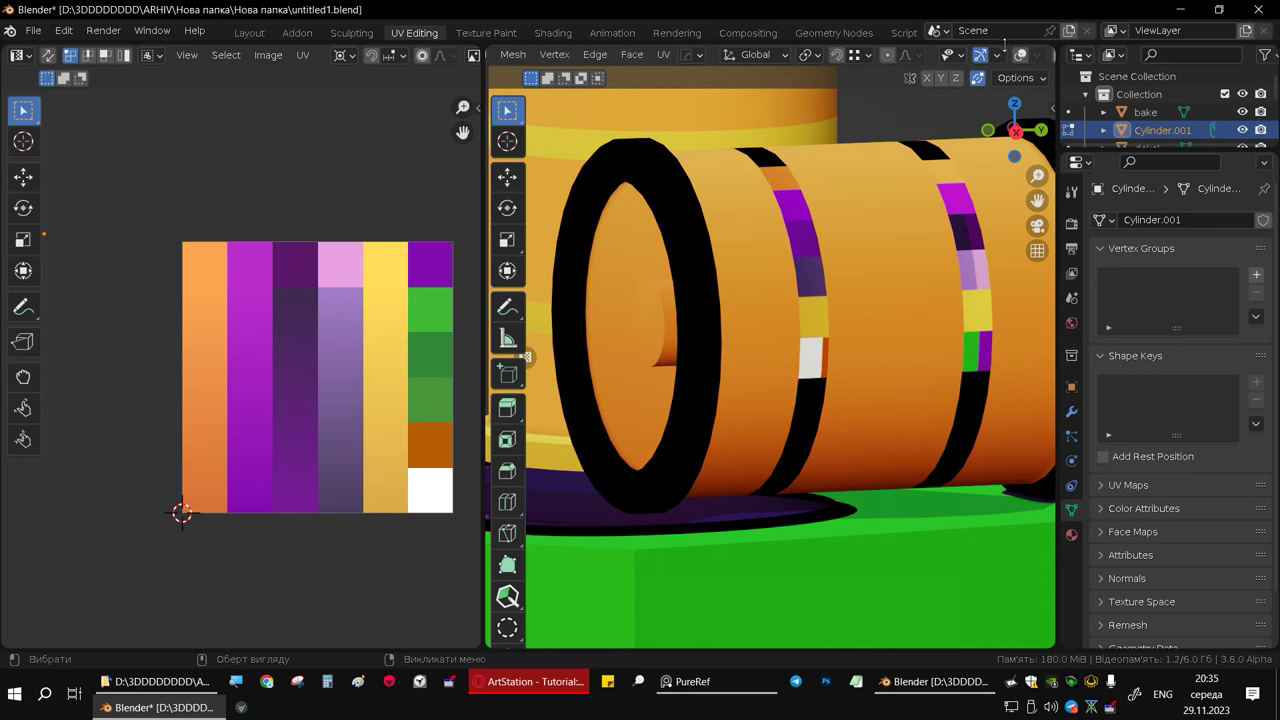
- Select the end ring faces, both hoop band loops and the end rim loop, viewed from the side
click(1018, 57)
scroll(709, 302, up, 2)
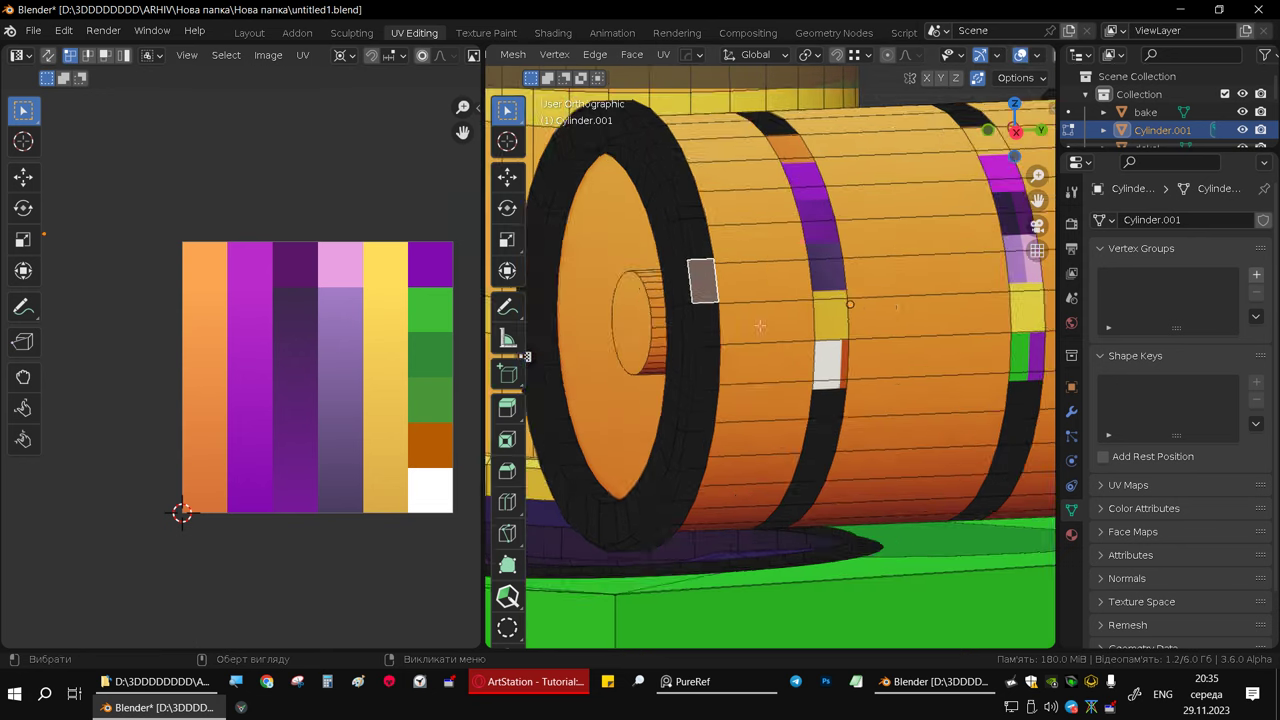
scroll(690, 330, up, 2)
mouse_move(666, 366)
middle_down()
mouse_move(640, 380)
mouse_move(756, 395)
middle_up()
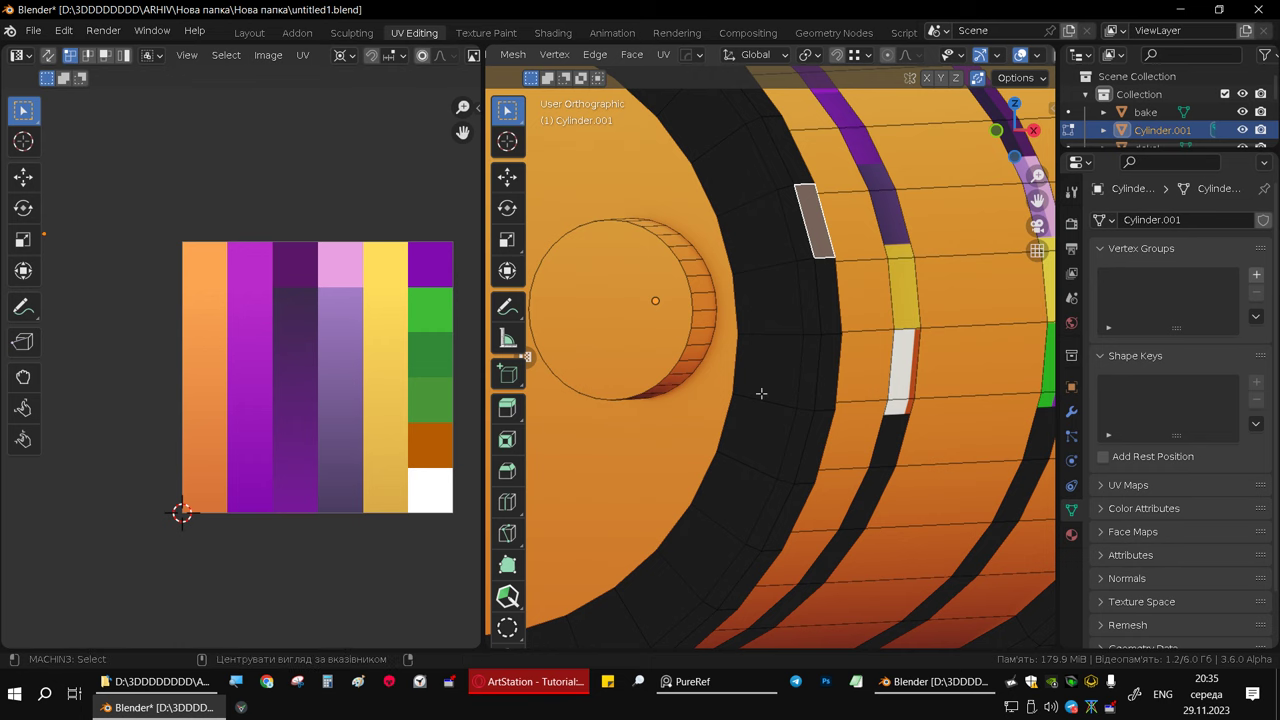
alt+click(785, 400)
alt+click(812, 407)
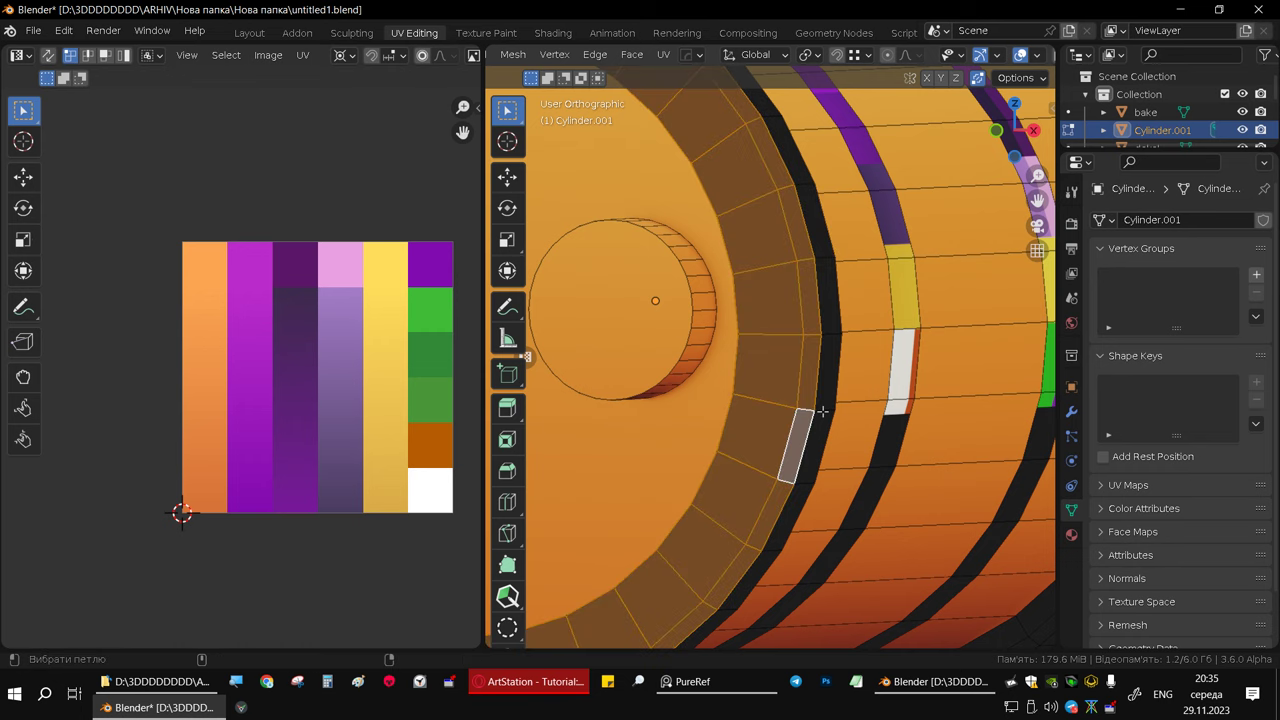
middle_drag(821, 411, 903, 406)
mouse_move(725, 395)
middle_down()
mouse_move(752, 386)
mouse_move(700, 375)
middle_up()
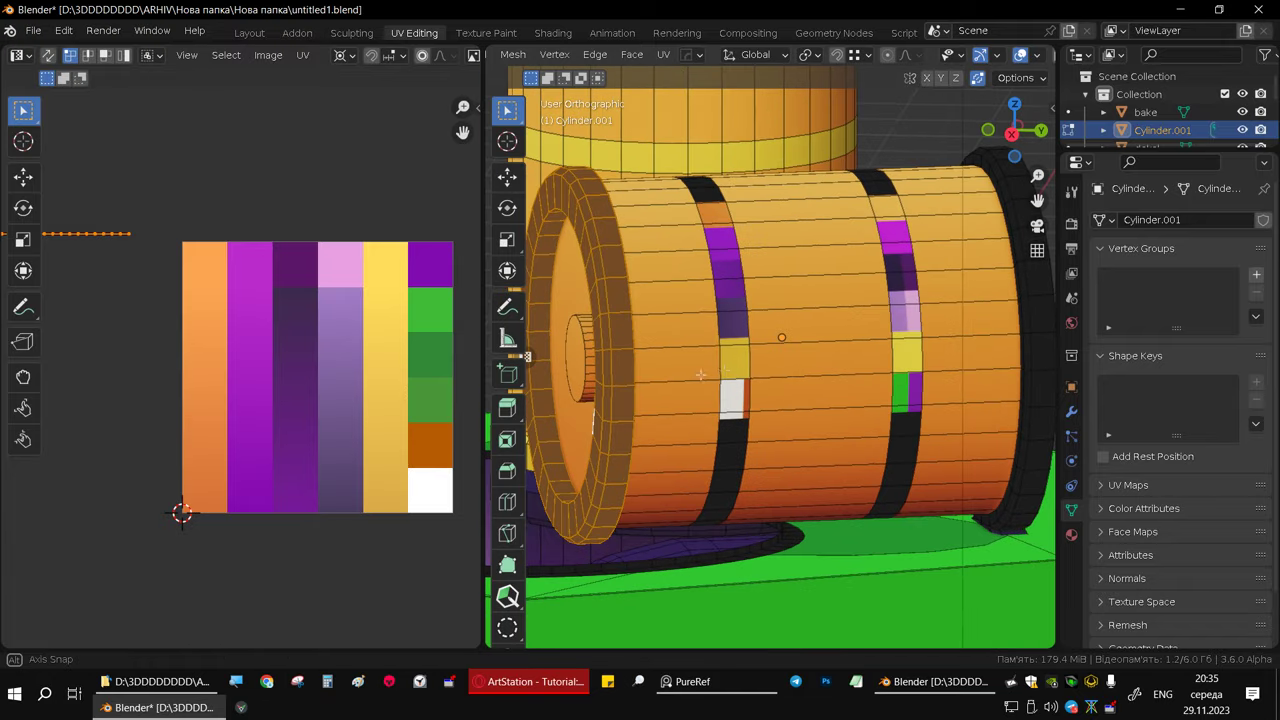
alt+click(731, 378)
alt+shift+click(908, 380)
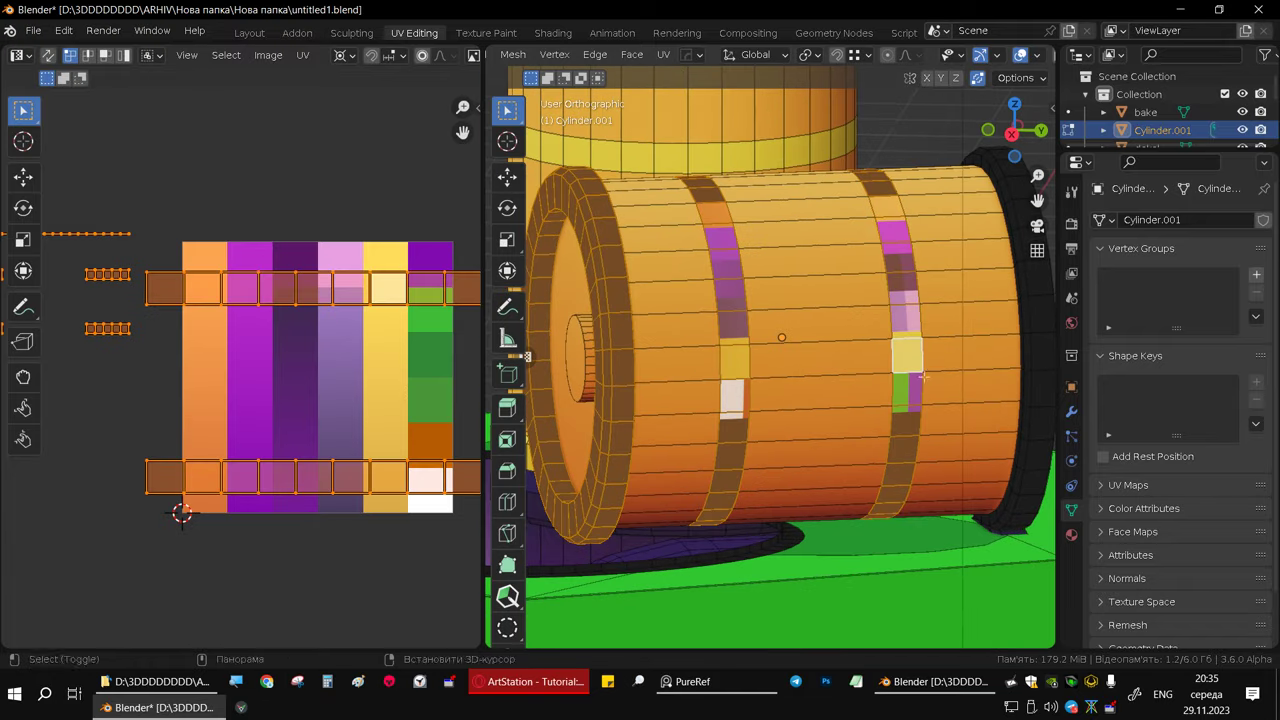
middle_drag(908, 380, 808, 353)
alt+click(818, 367)
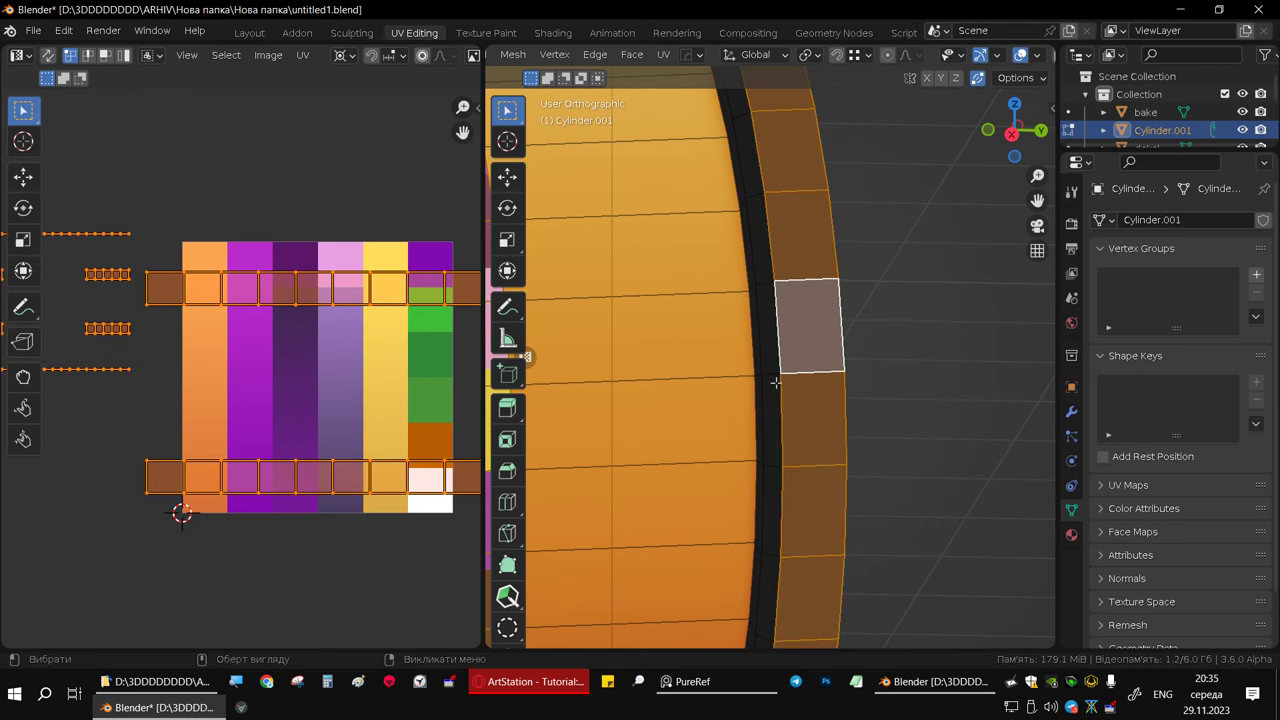
middle_drag(818, 367, 880, 372)
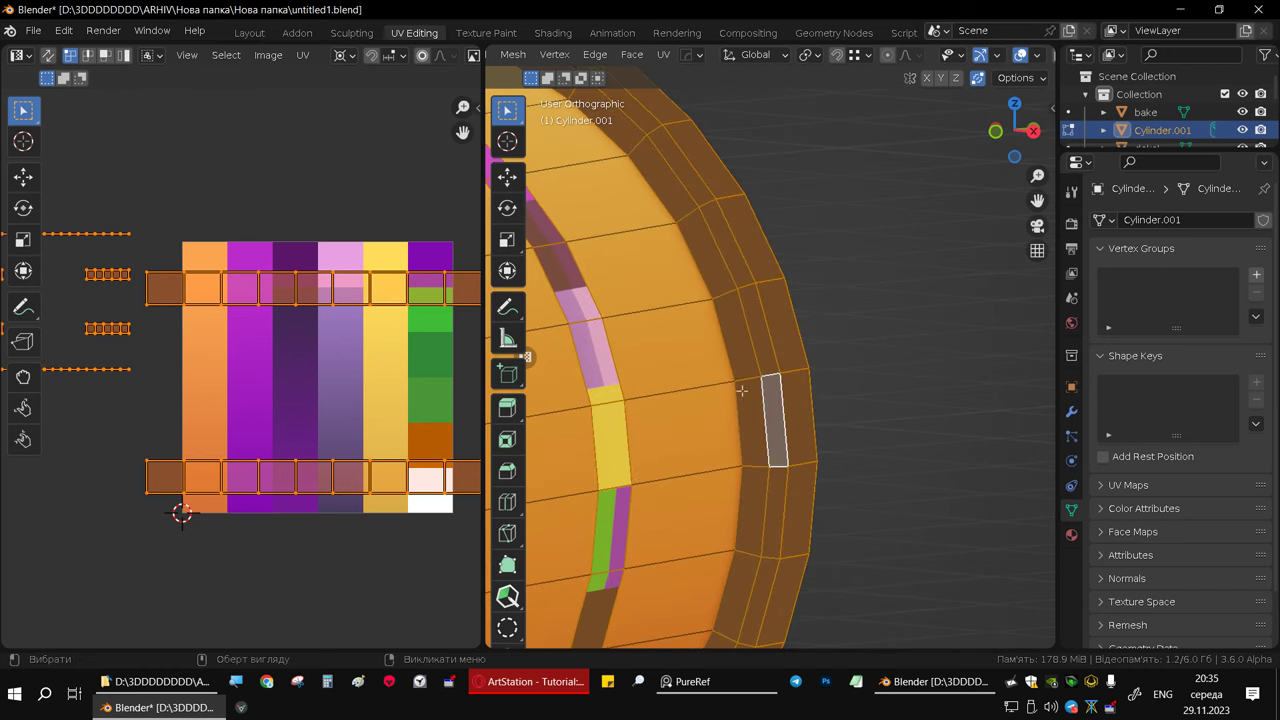
scroll(740, 377, down, 5)
alt+middle_drag(727, 381, 628, 360)
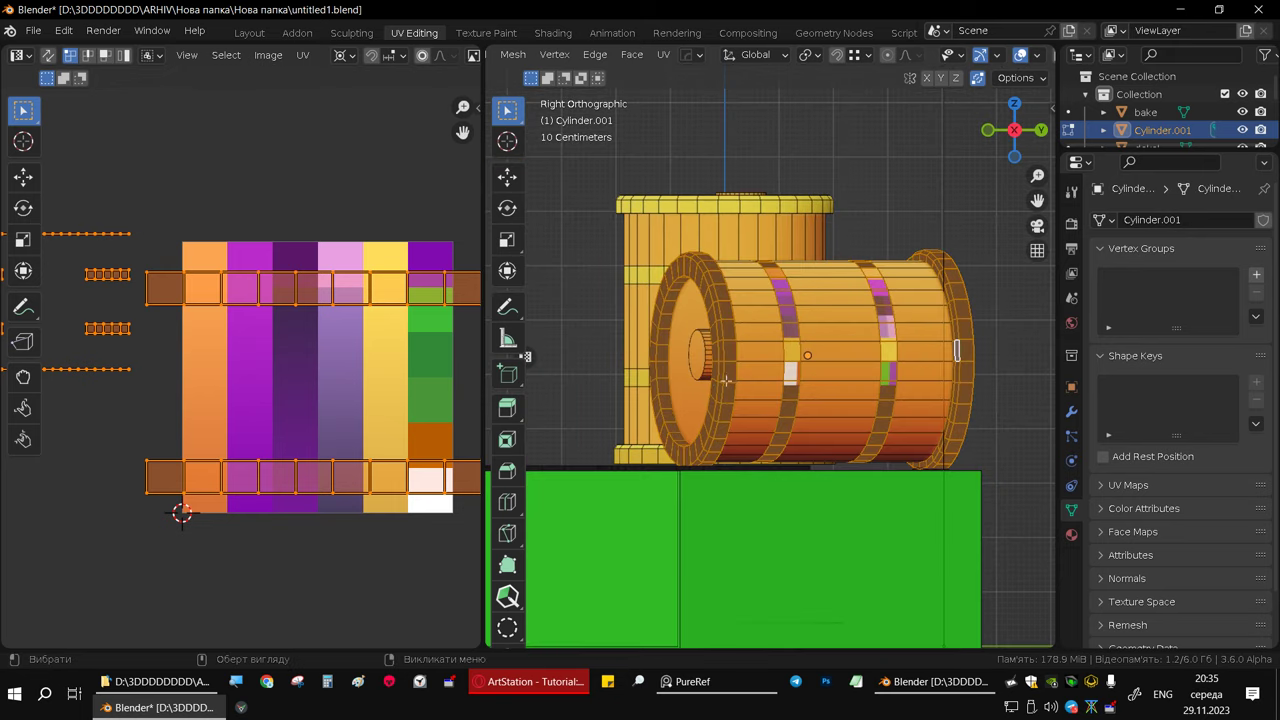
- Project the loops' UVs from view and scale them into a narrow column on the yellow stripe
key(u)
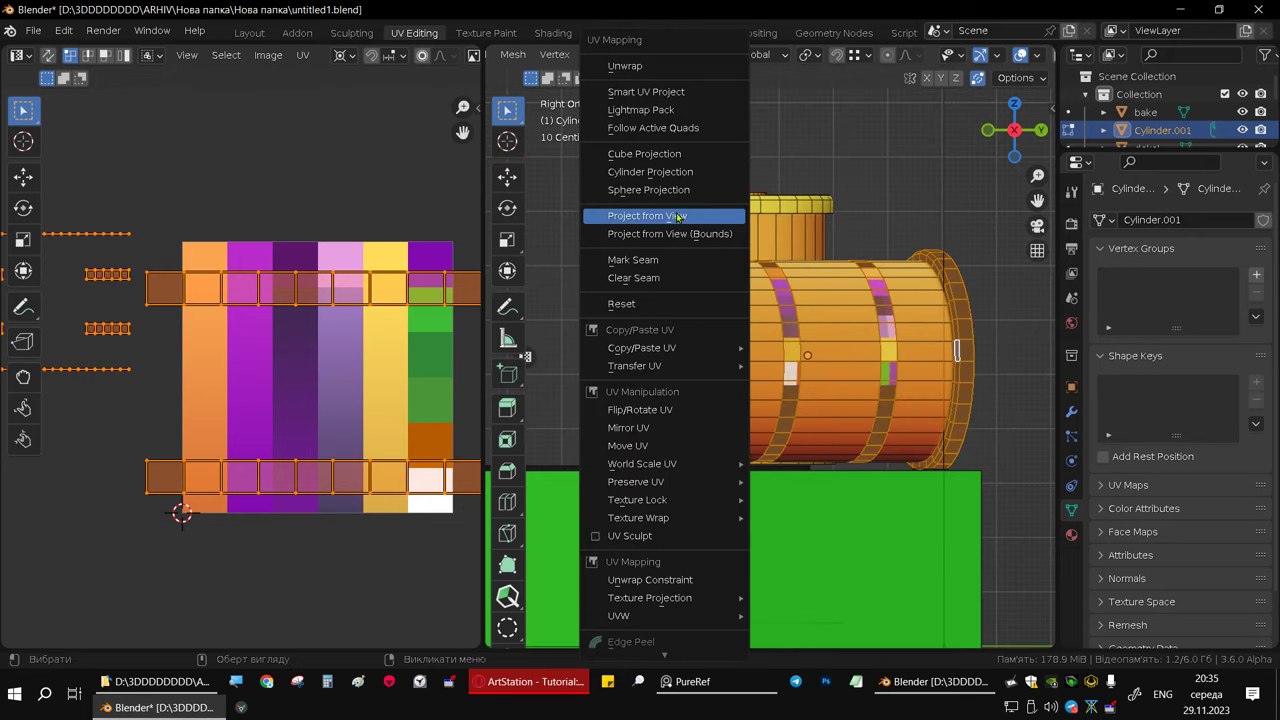
click(674, 216)
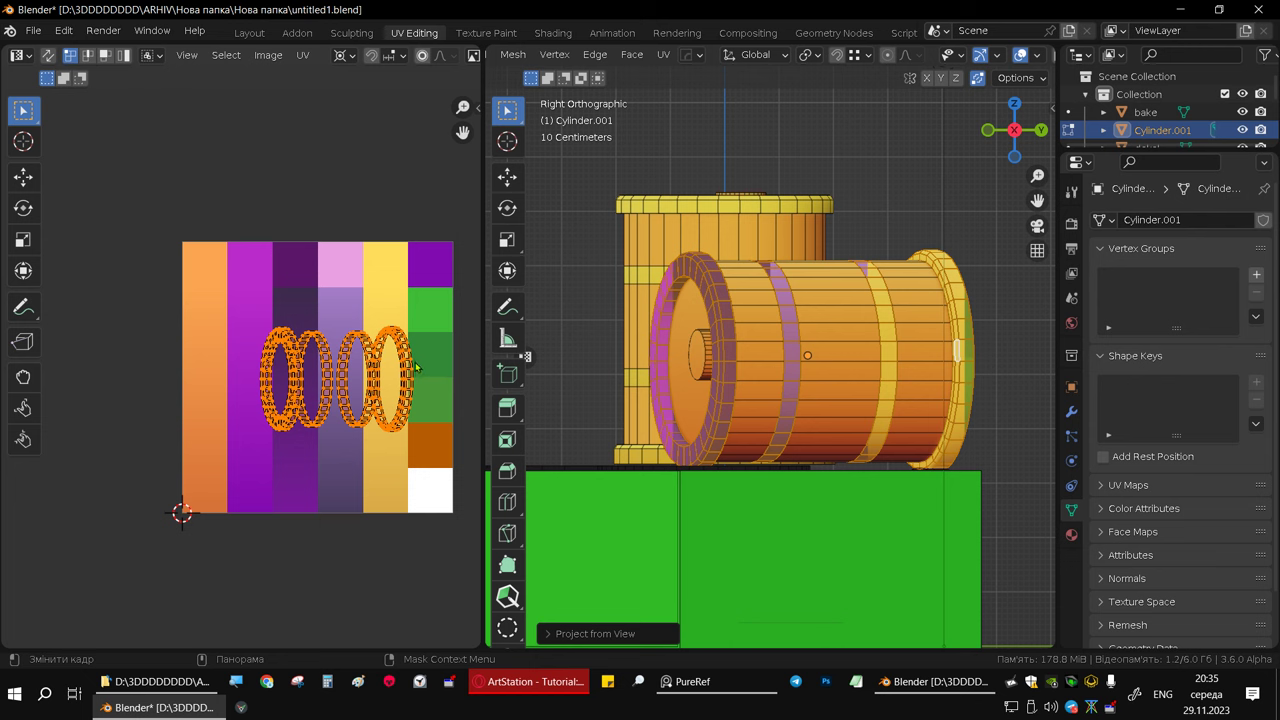
key(g)
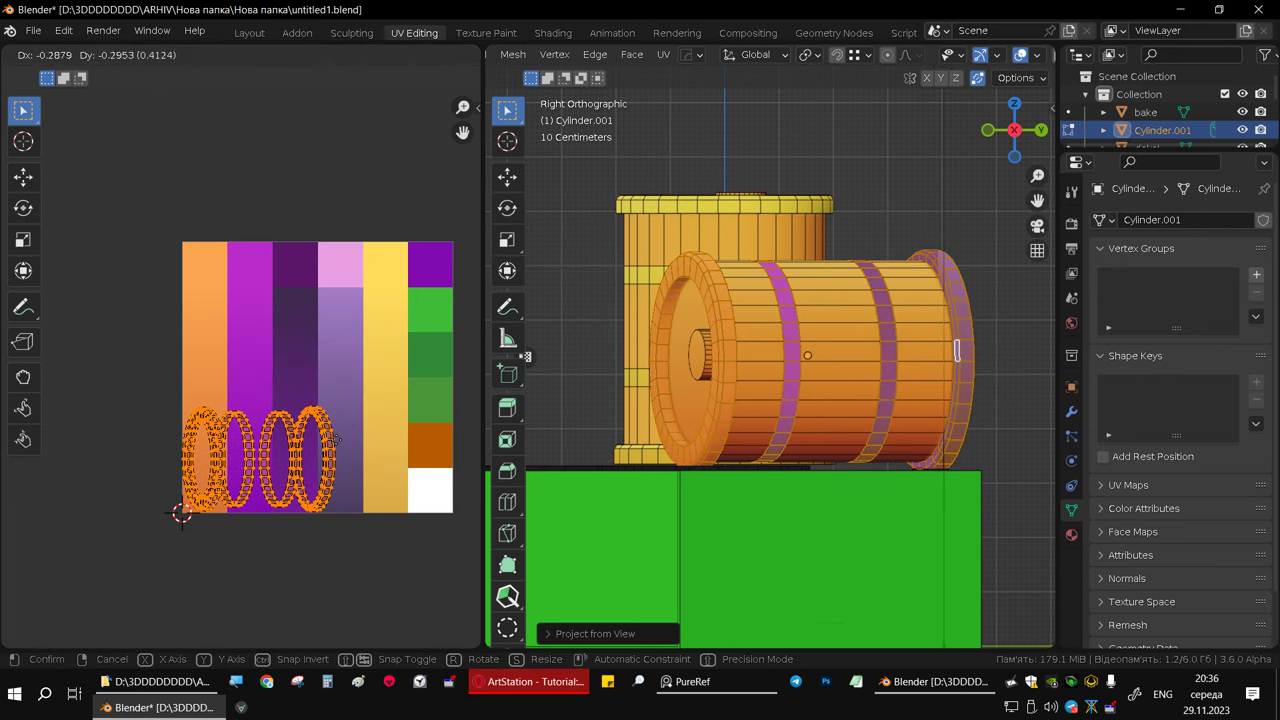
click(336, 440)
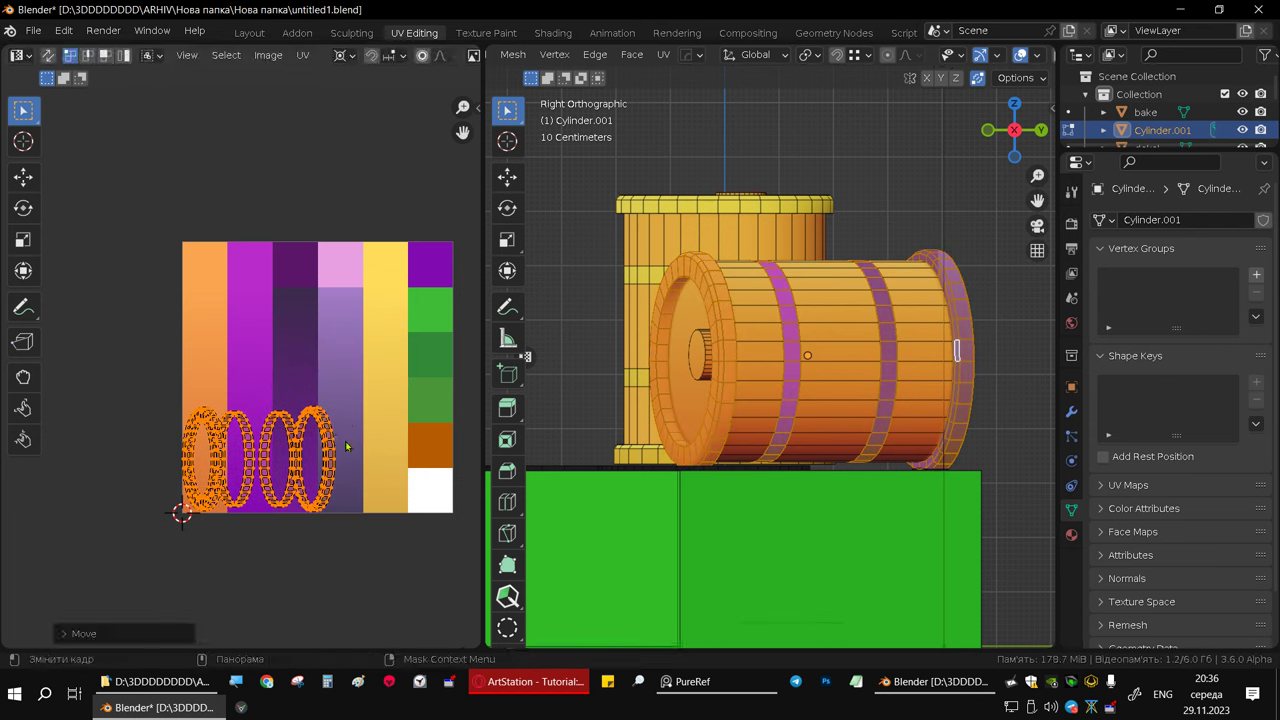
key(s)
key(y)
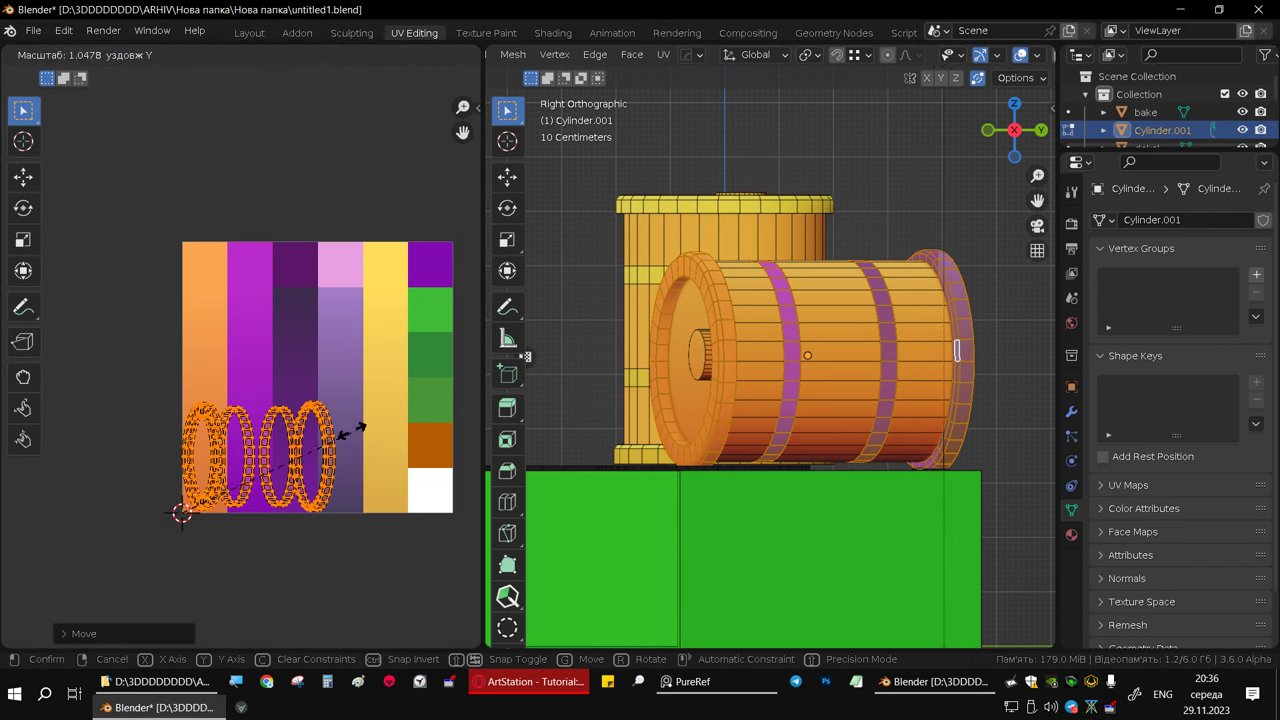
click(411, 318)
key(s)
key(x)
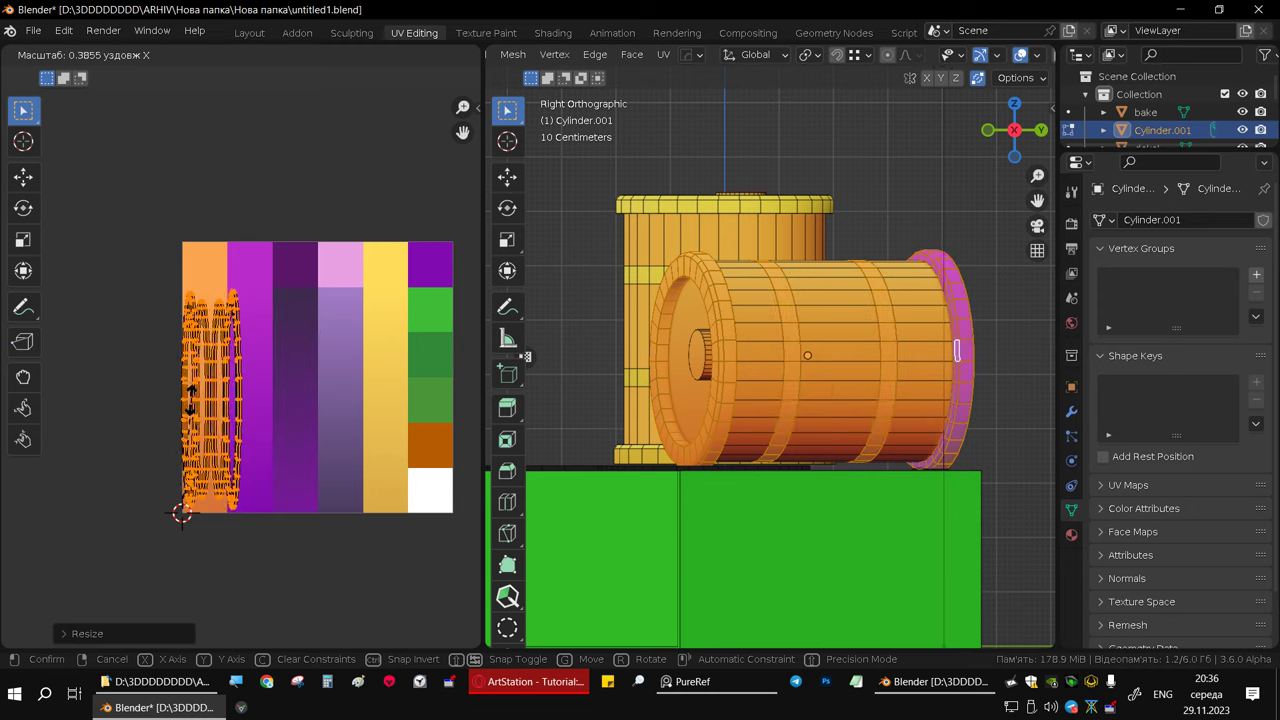
click(239, 437)
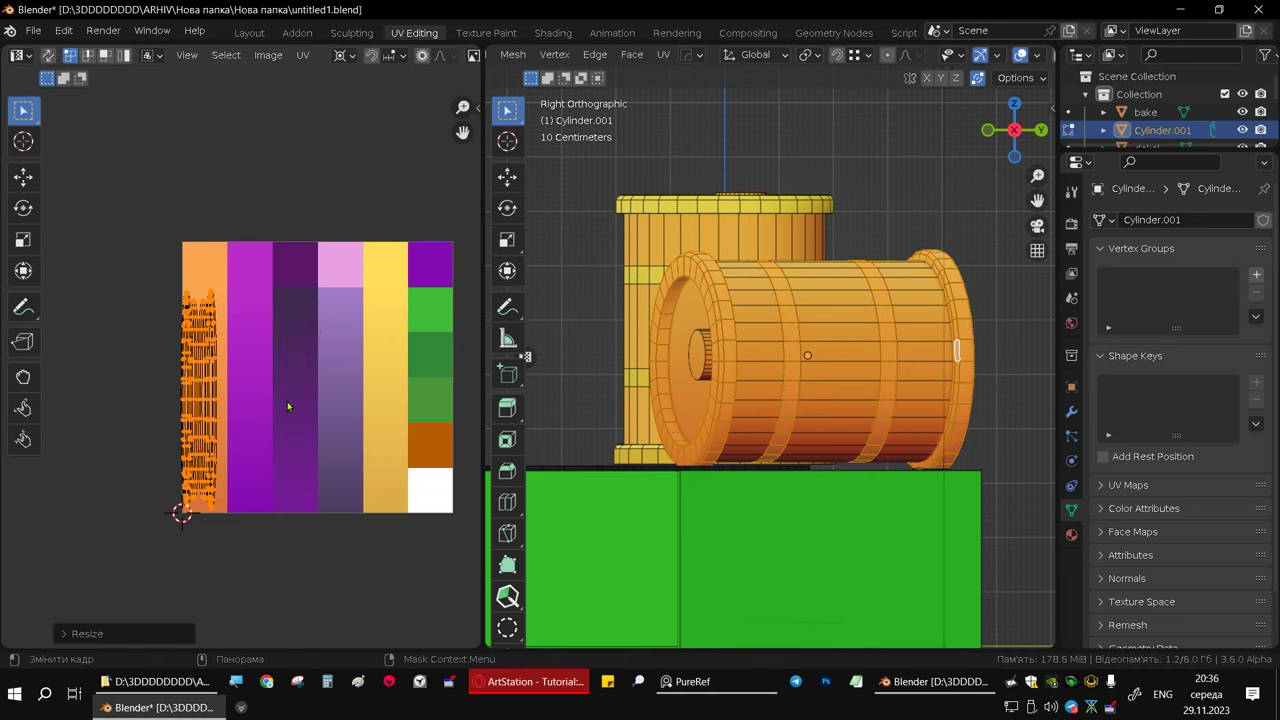
key(g)
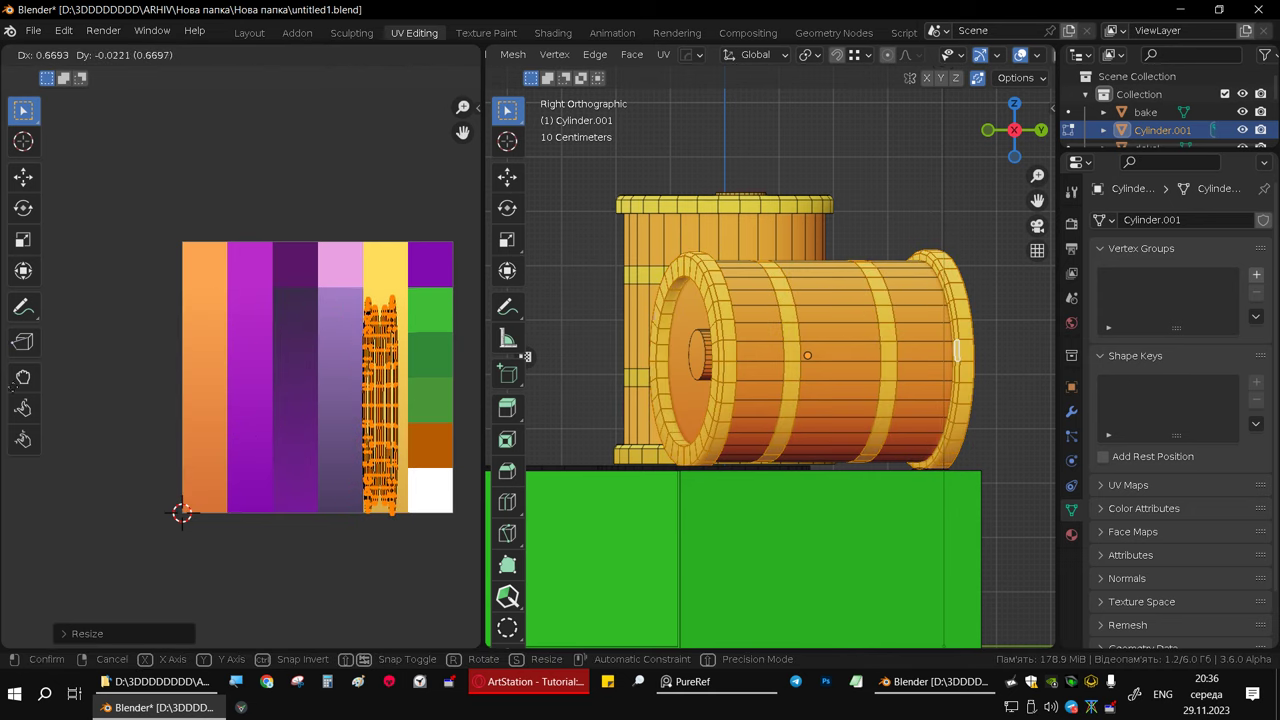
click(62, 362)
- Preview the yellow-banded lying barrel in the Layout workspace
mouse_move(820, 360)
middle_down()
mouse_move(881, 359)
mouse_move(930, 330)
middle_up()
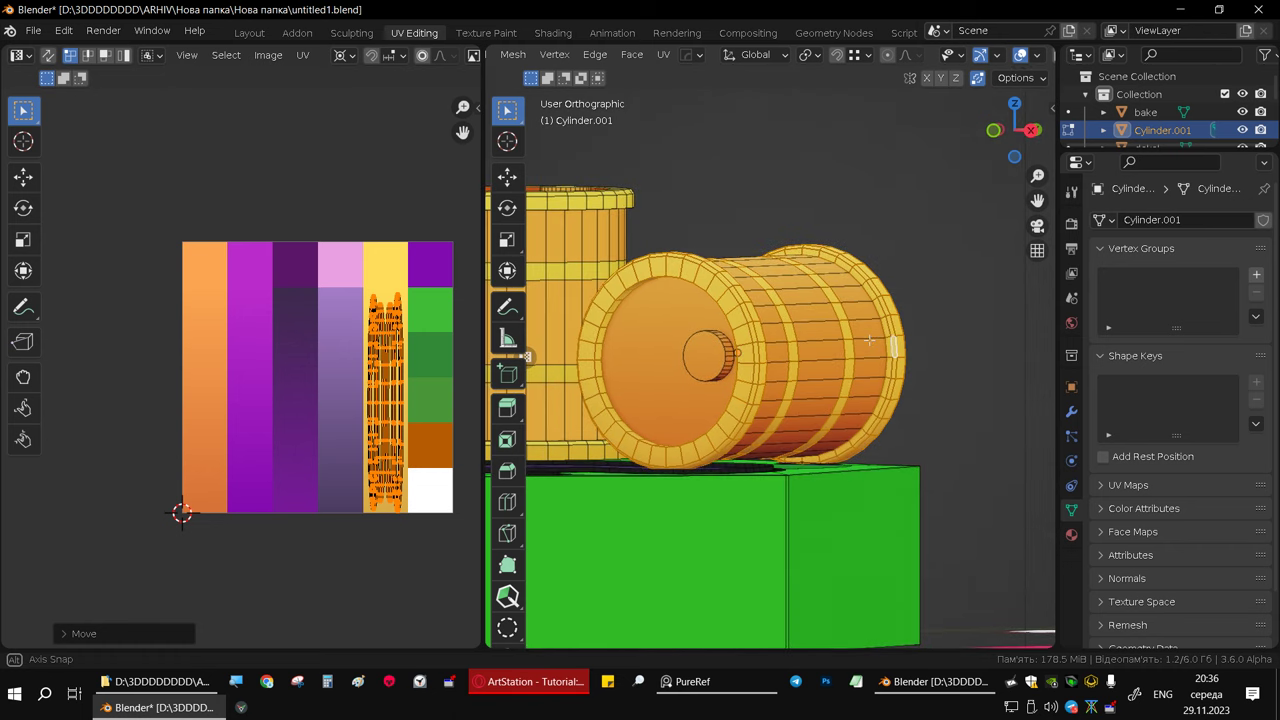
click(249, 32)
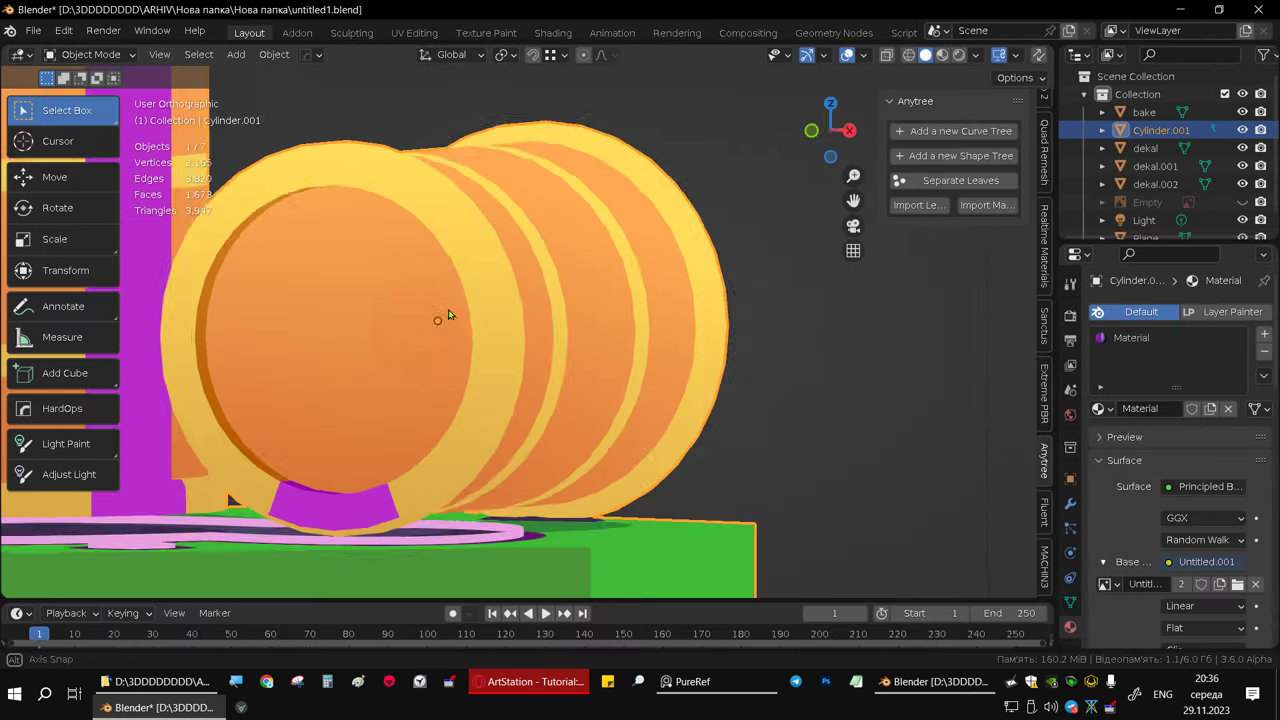
middle_drag(443, 314, 586, 294)
- Select an inner face of the barrel's end ring and drop its UV island onto the orange column
mouse_move(440, 260)
middle_down()
mouse_move(263, 269)
mouse_move(313, 95)
middle_up()
click(407, 33)
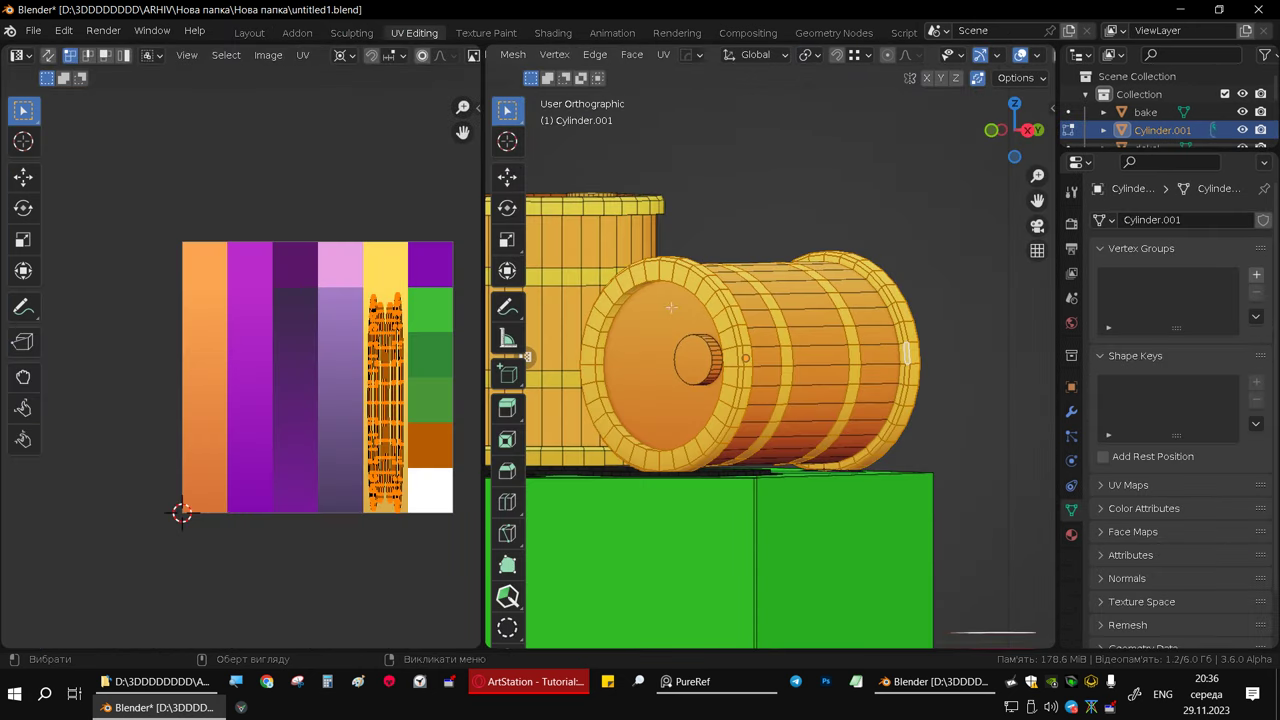
mouse_move(700, 380)
middle_down()
mouse_move(700, 340)
mouse_move(698, 356)
mouse_move(675, 361)
middle_up()
scroll(700, 350, up, 3)
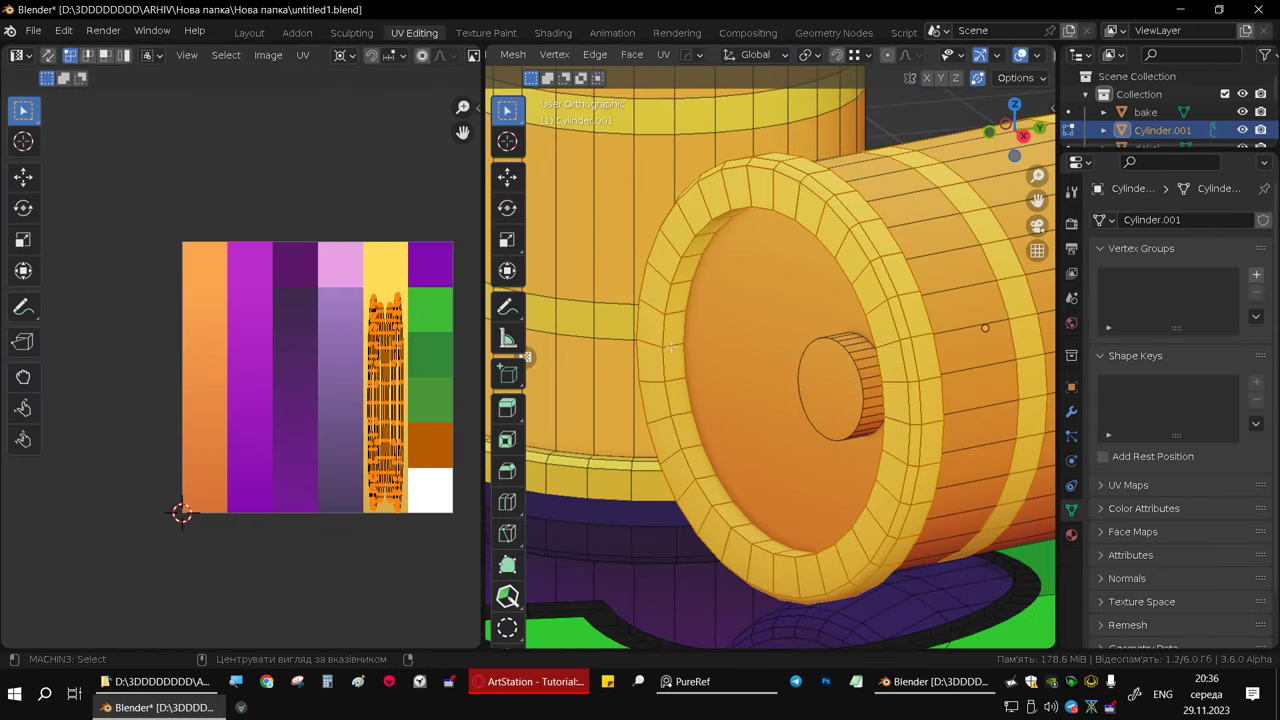
click(675, 361)
click(675, 328)
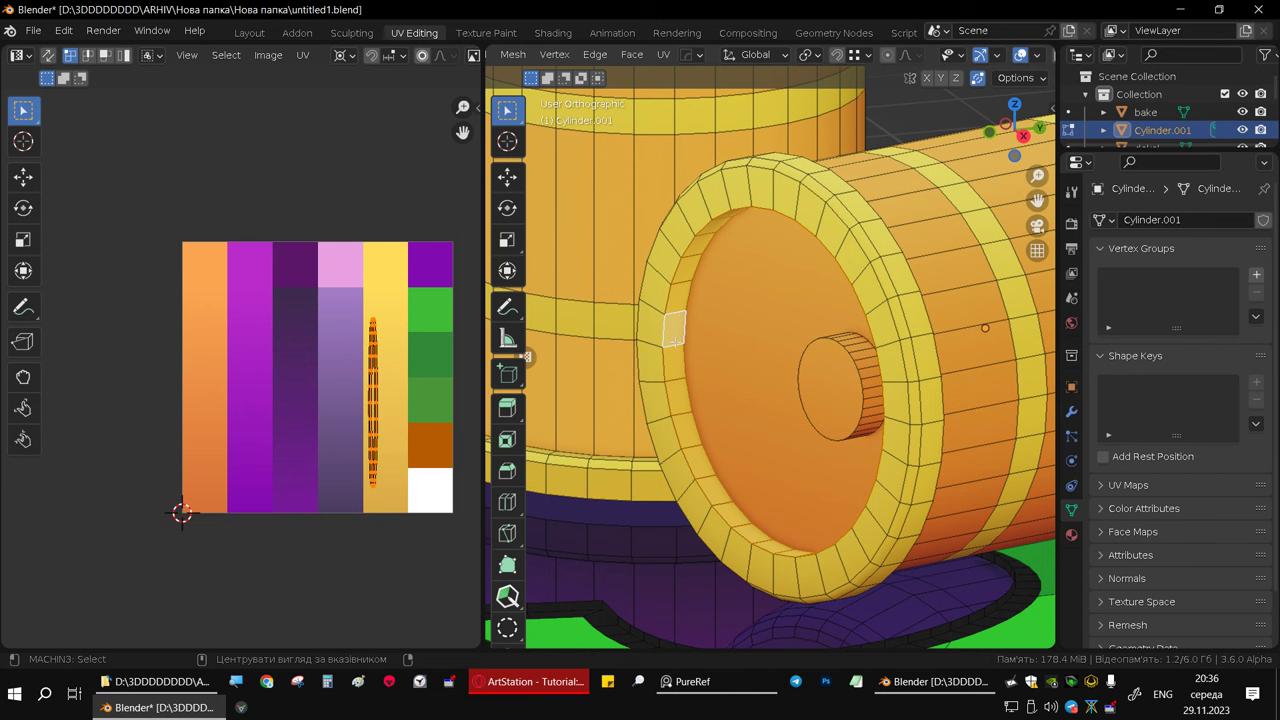
middle_drag(675, 330, 640, 335)
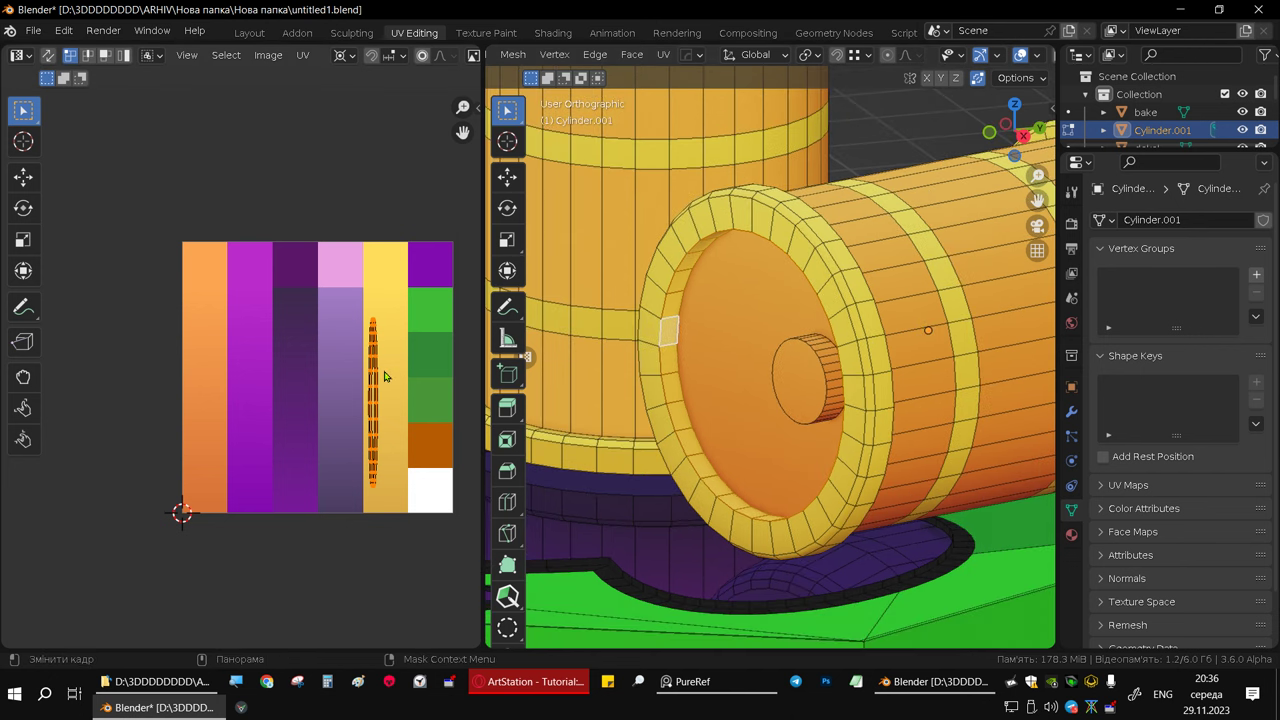
key(g)
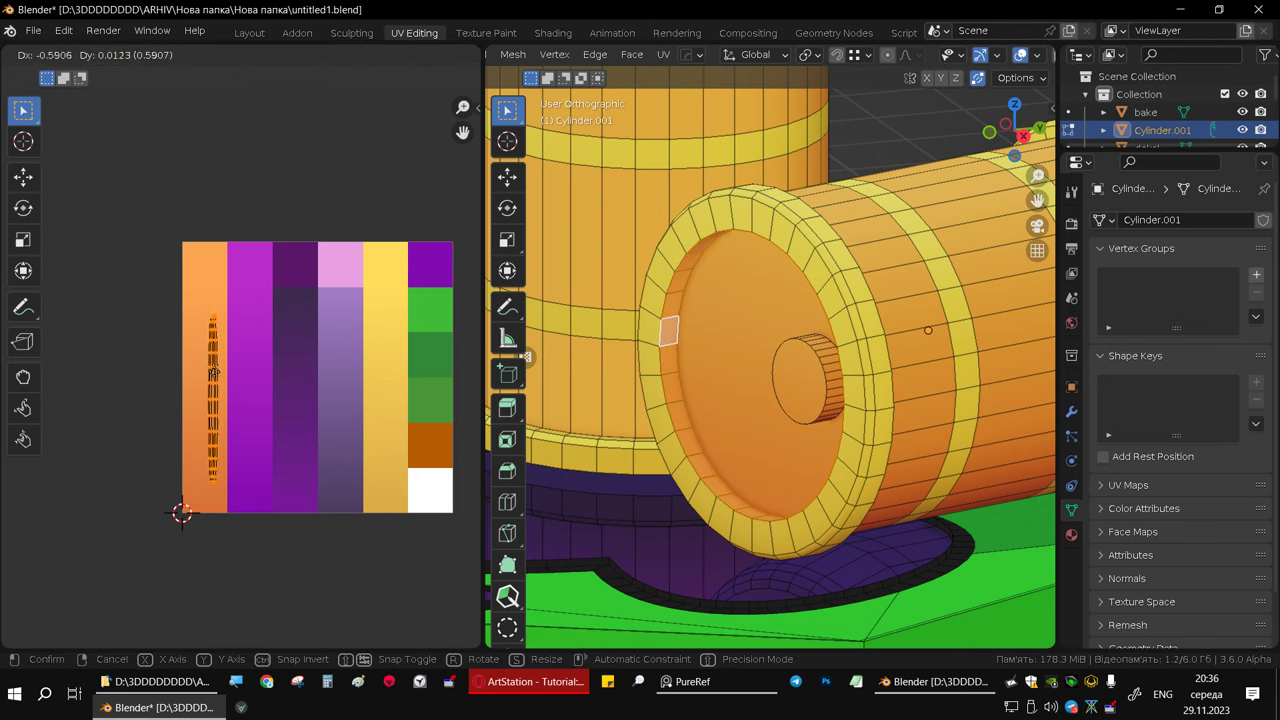
click(213, 392)
mouse_move(600, 390)
middle_down()
mouse_move(692, 410)
mouse_move(597, 344)
mouse_move(872, 361)
mouse_move(803, 383)
mouse_move(808, 370)
middle_up()
mouse_move(893, 390)
middle_down()
mouse_move(734, 298)
mouse_move(679, 320)
middle_up()
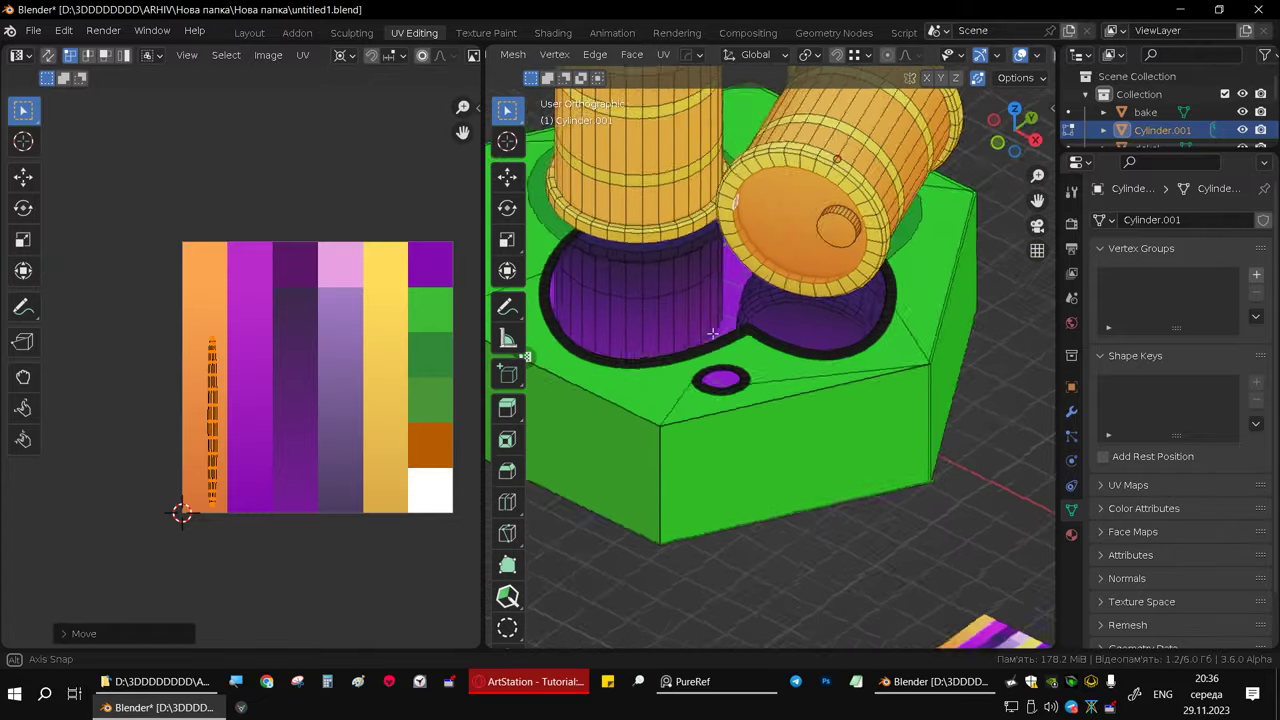
- Select the face loop around the base cavity's rim and cube-project its UVs from the top view
scroll(656, 524, down, 4)
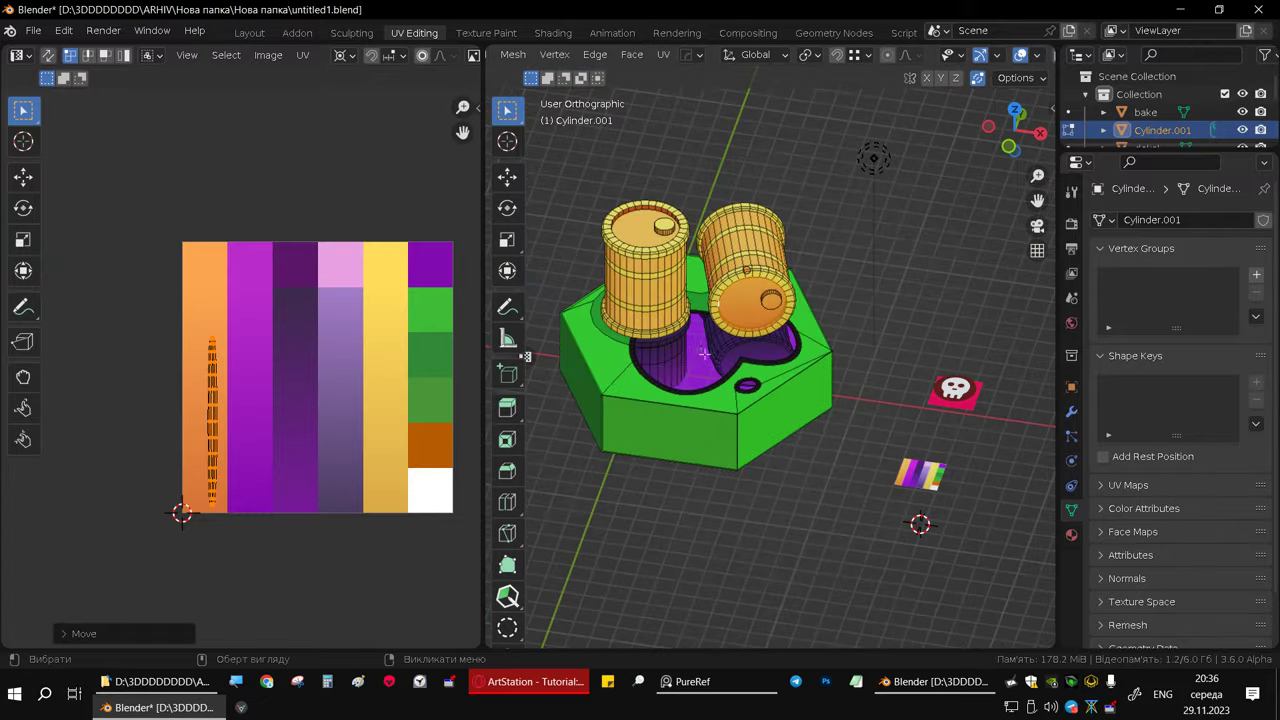
middle_drag(560, 592, 545, 528)
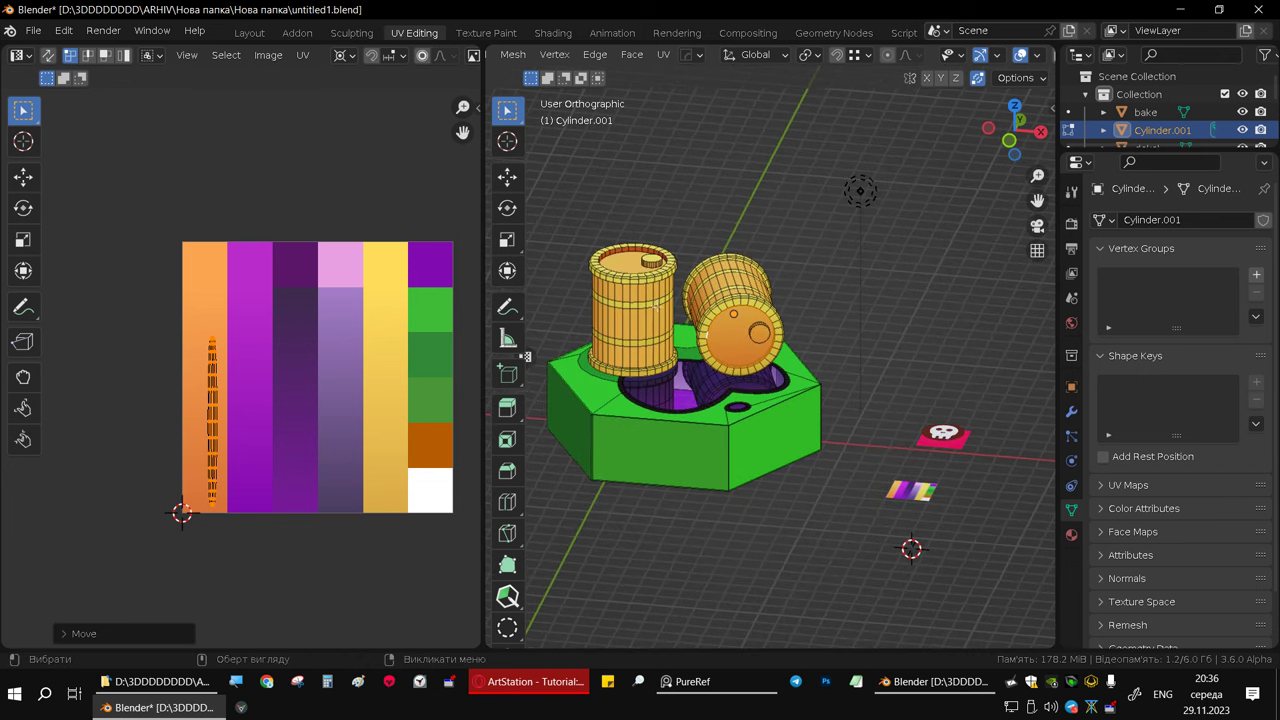
scroll(661, 413, up, 5)
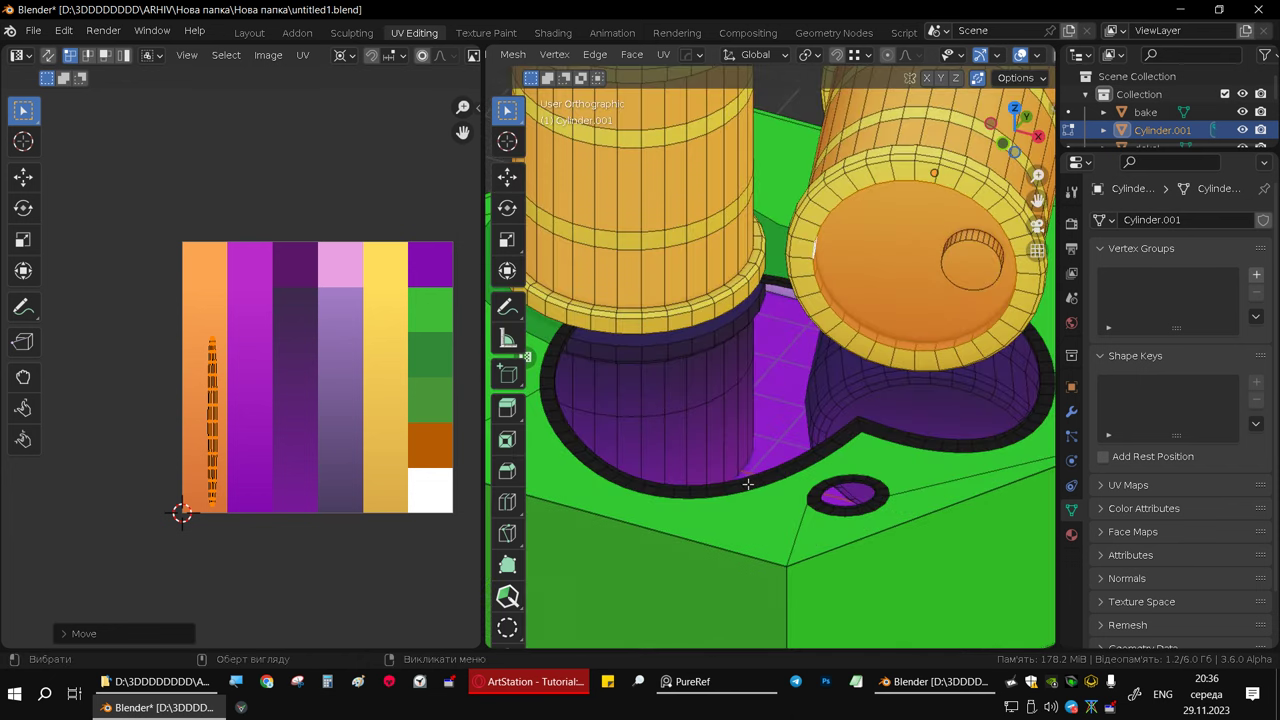
scroll(748, 484, down, 3)
scroll(770, 485, up, 4)
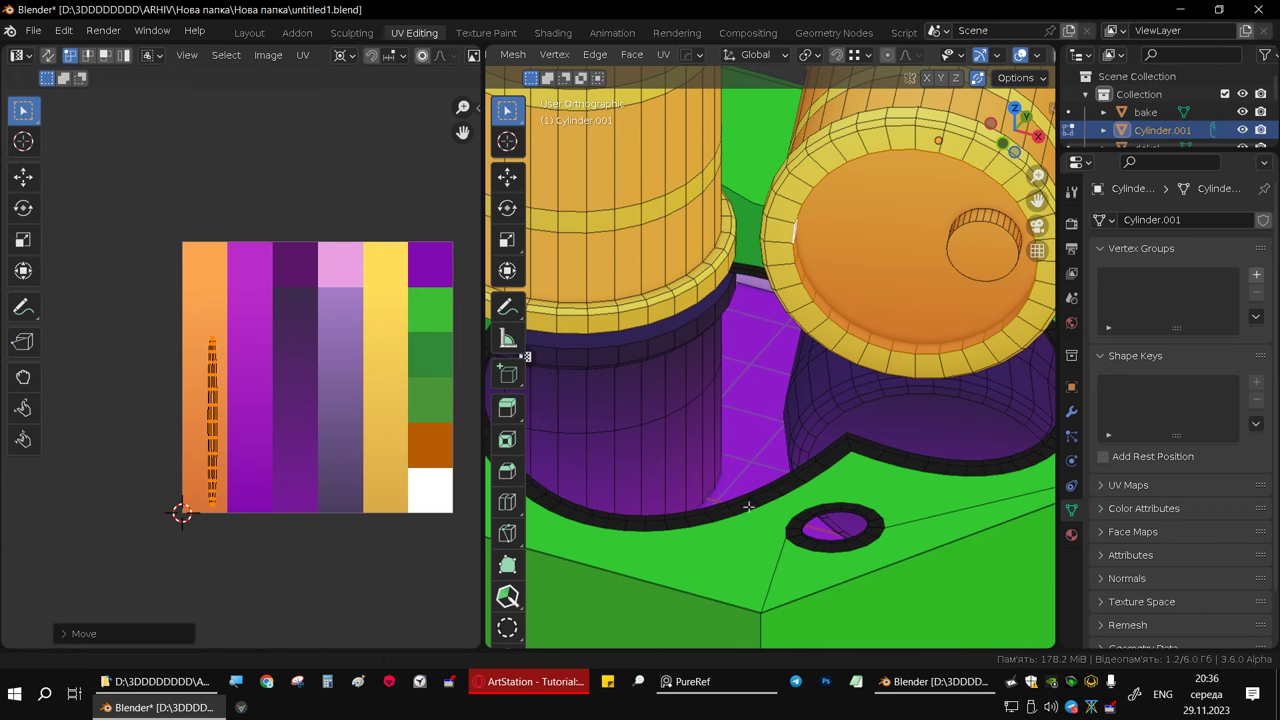
scroll(689, 443, up, 2)
scroll(689, 443, up, 2)
scroll(689, 443, up, 2)
alt+click(689, 443)
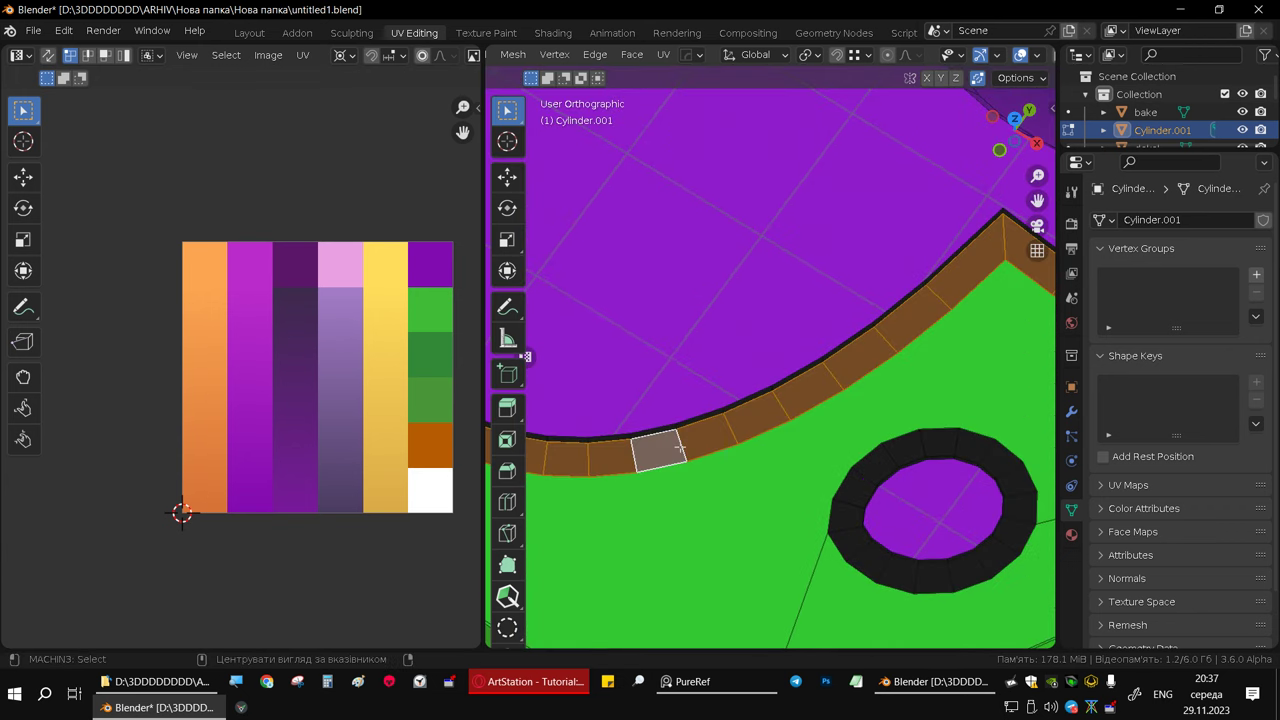
mouse_move(689, 443)
middle_down()
mouse_move(675, 430)
mouse_move(690, 436)
middle_up()
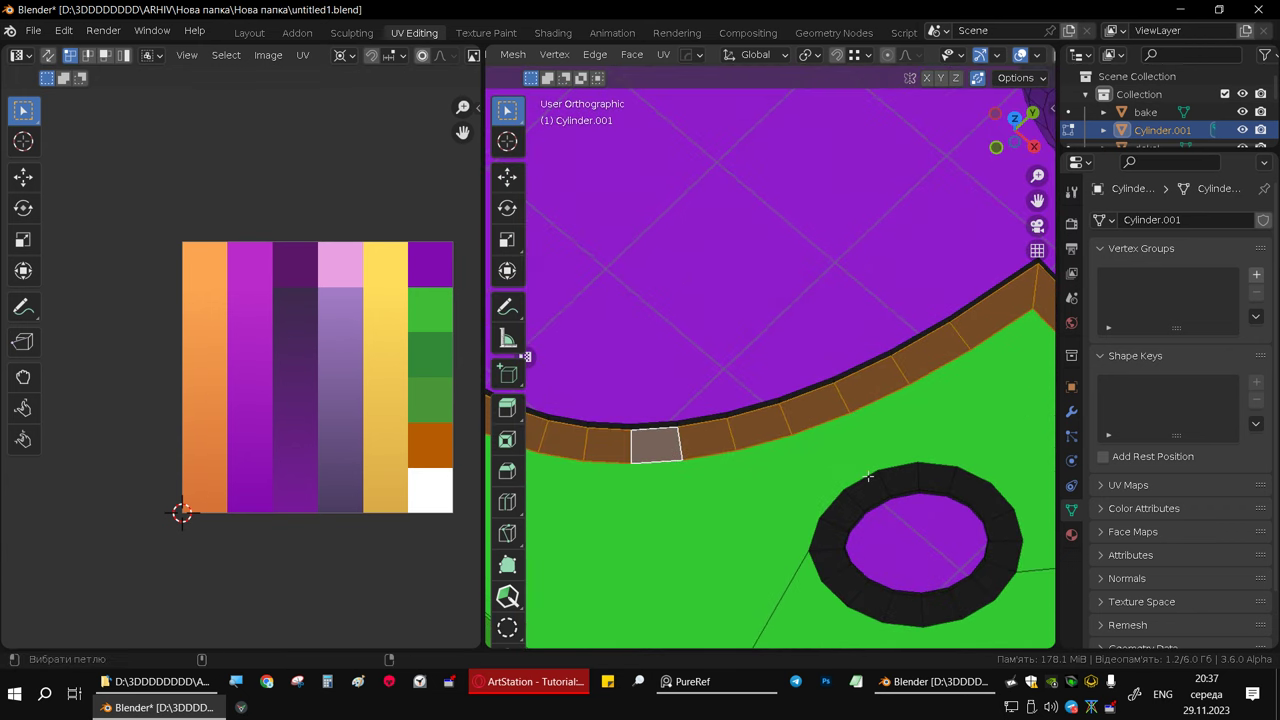
scroll(883, 482, down, 4)
scroll(850, 462, down, 3)
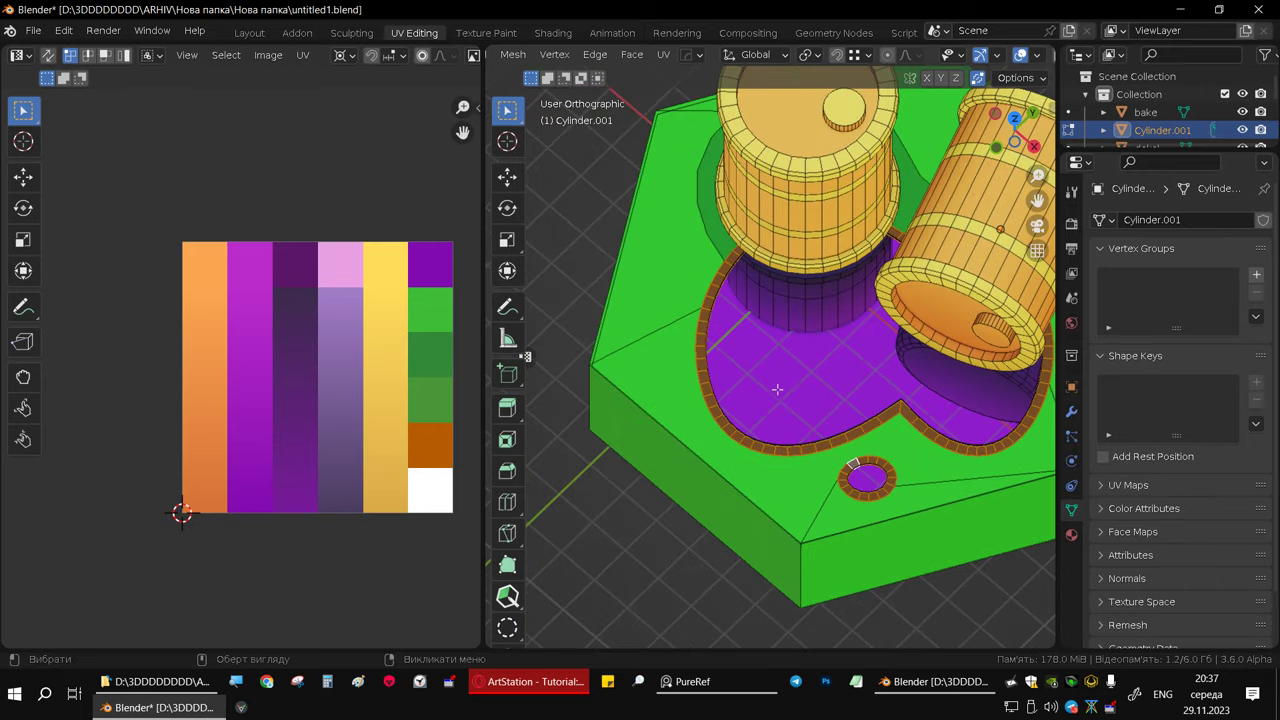
mouse_move(777, 389)
middle_down()
mouse_move(866, 333)
mouse_move(846, 451)
middle_up()
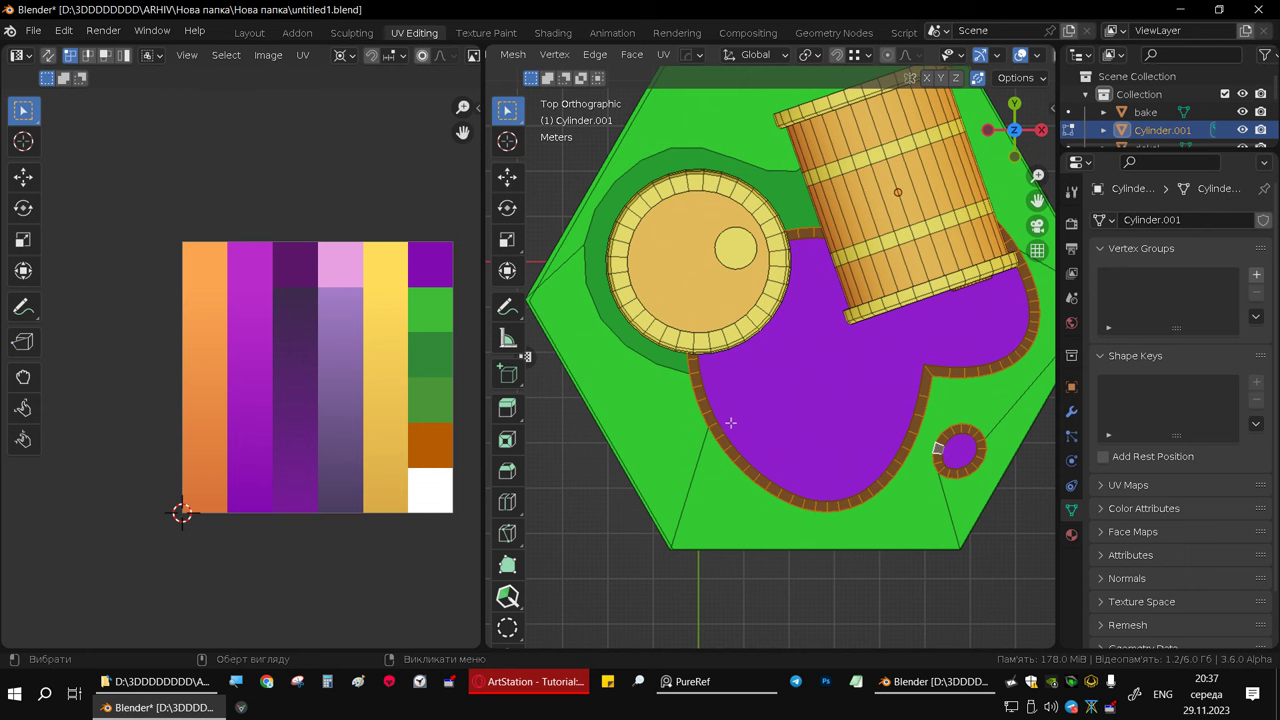
key(u)
click(651, 158)
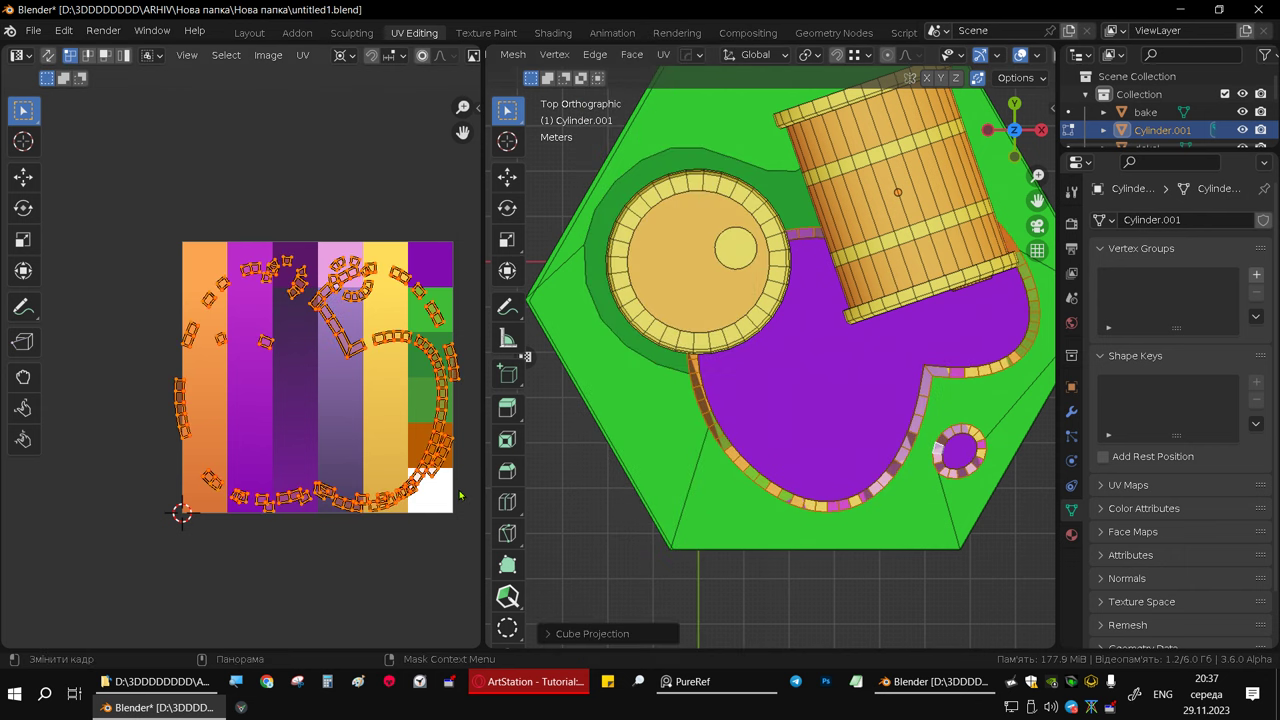
- Shrink the rim's UV islands and place them on the dark purple palette stripe
middle_drag(752, 443, 705, 378)
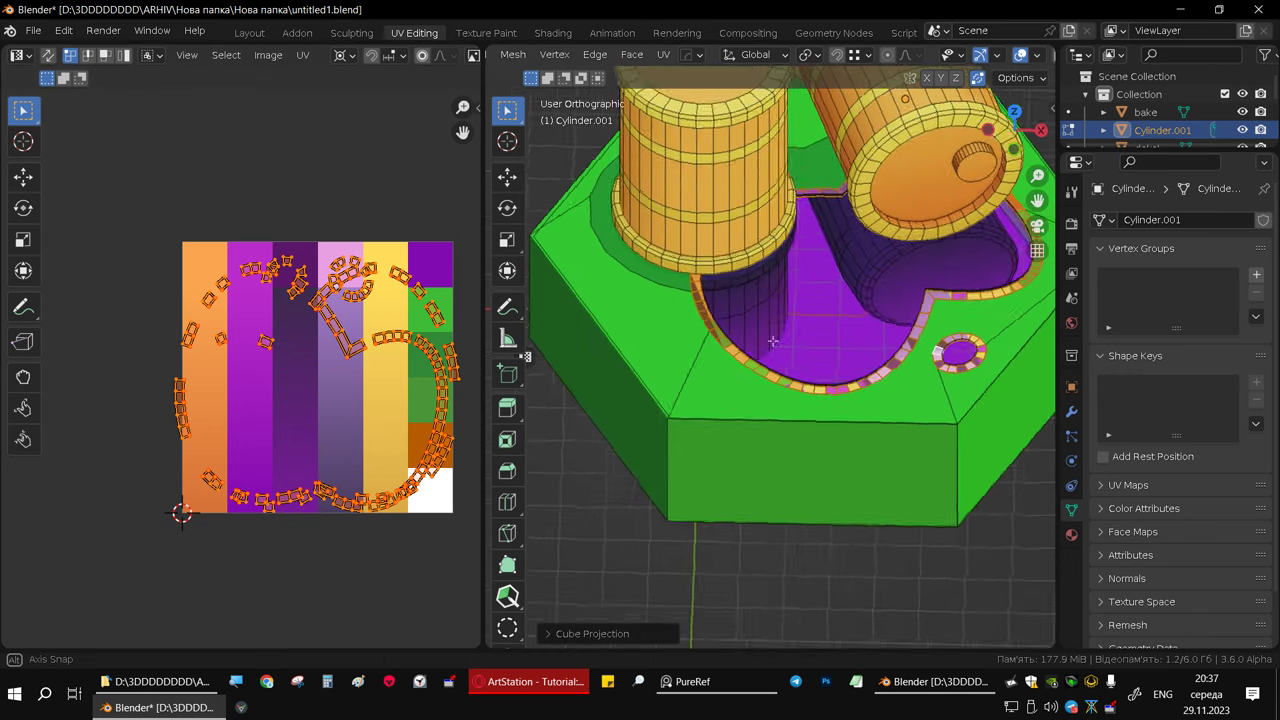
scroll(705, 378, up, 2)
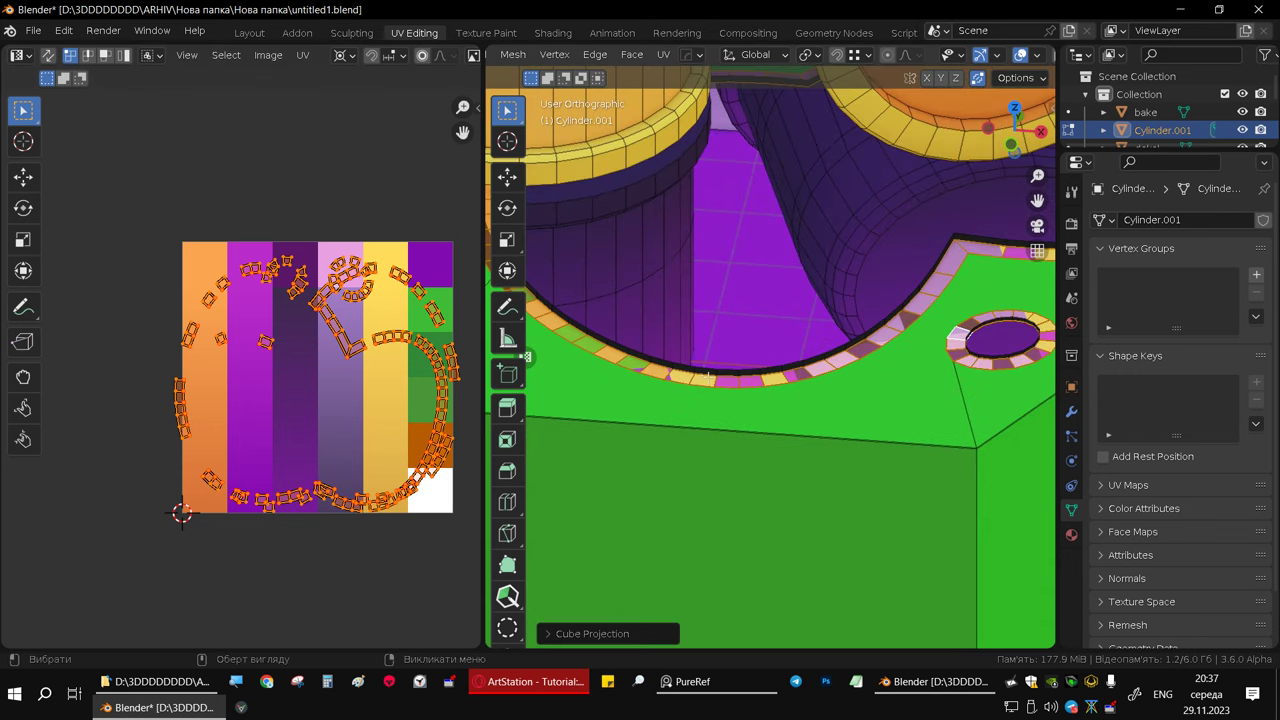
scroll(710, 400, up, 2)
scroll(714, 420, up, 2)
mouse_move(714, 422)
middle_down()
mouse_move(749, 409)
mouse_move(740, 429)
mouse_move(681, 384)
mouse_move(676, 420)
middle_up()
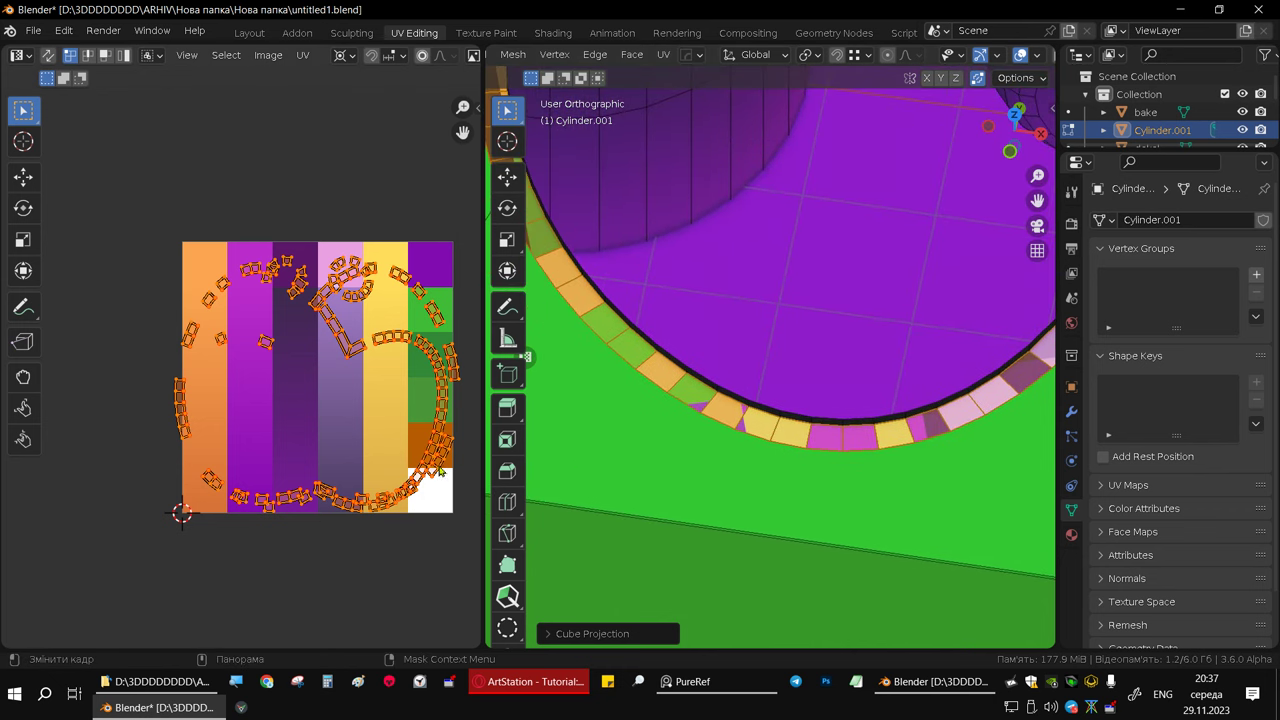
key(s)
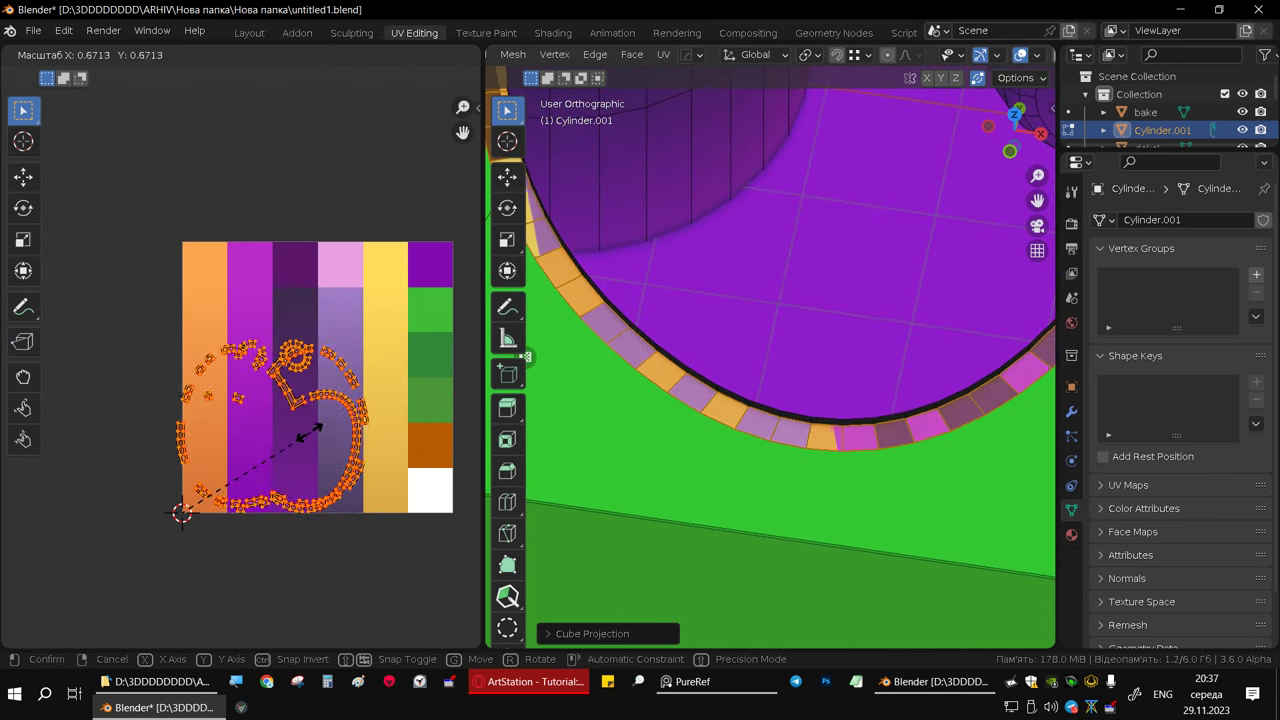
click(194, 480)
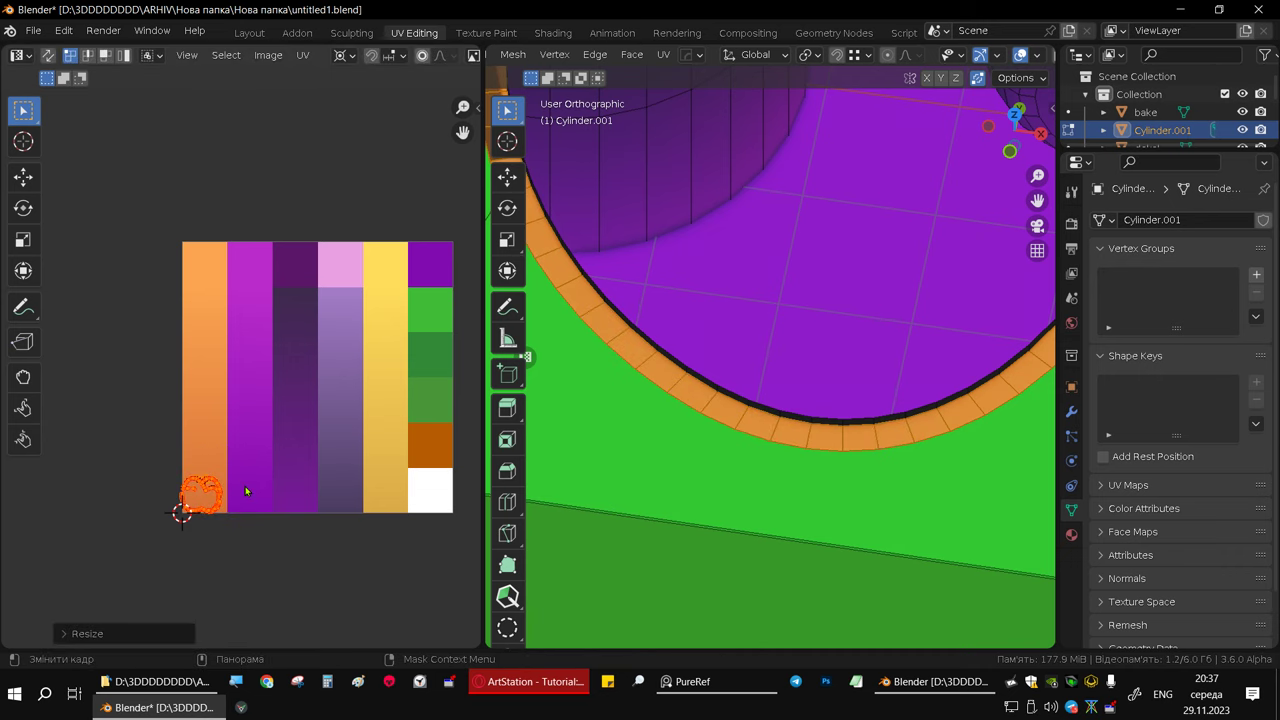
key(g)
click(254, 458)
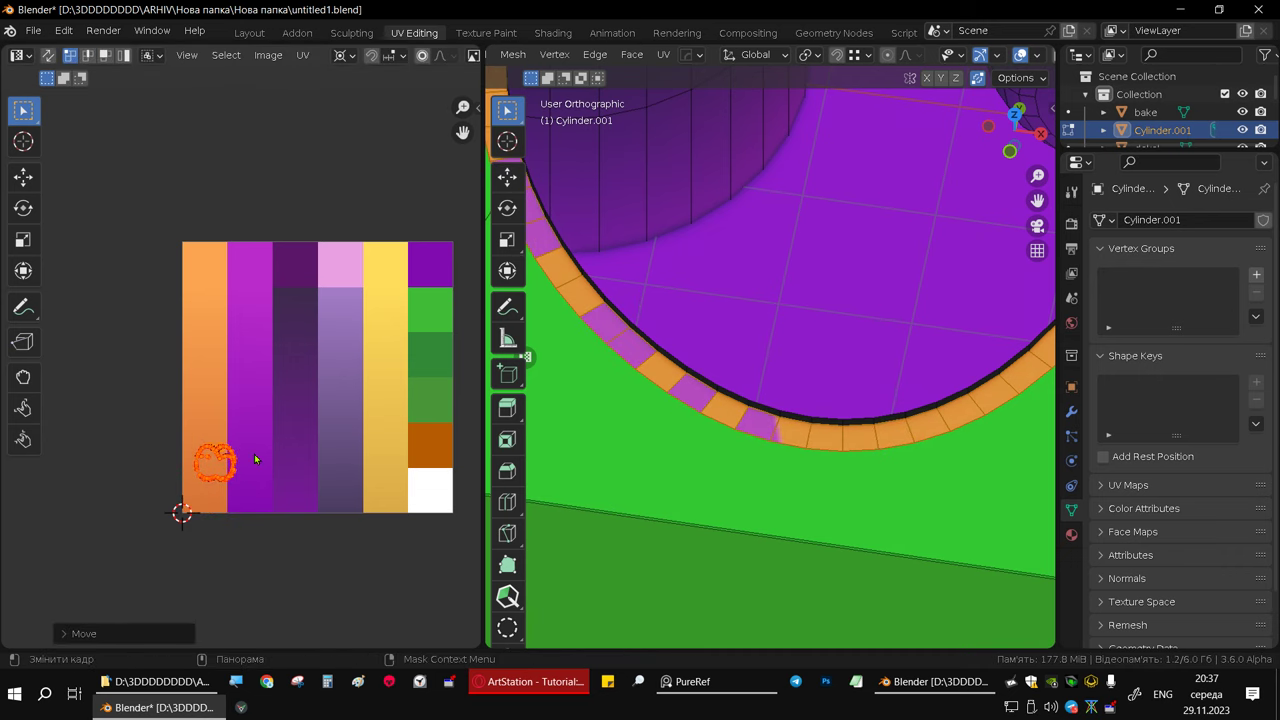
key(s)
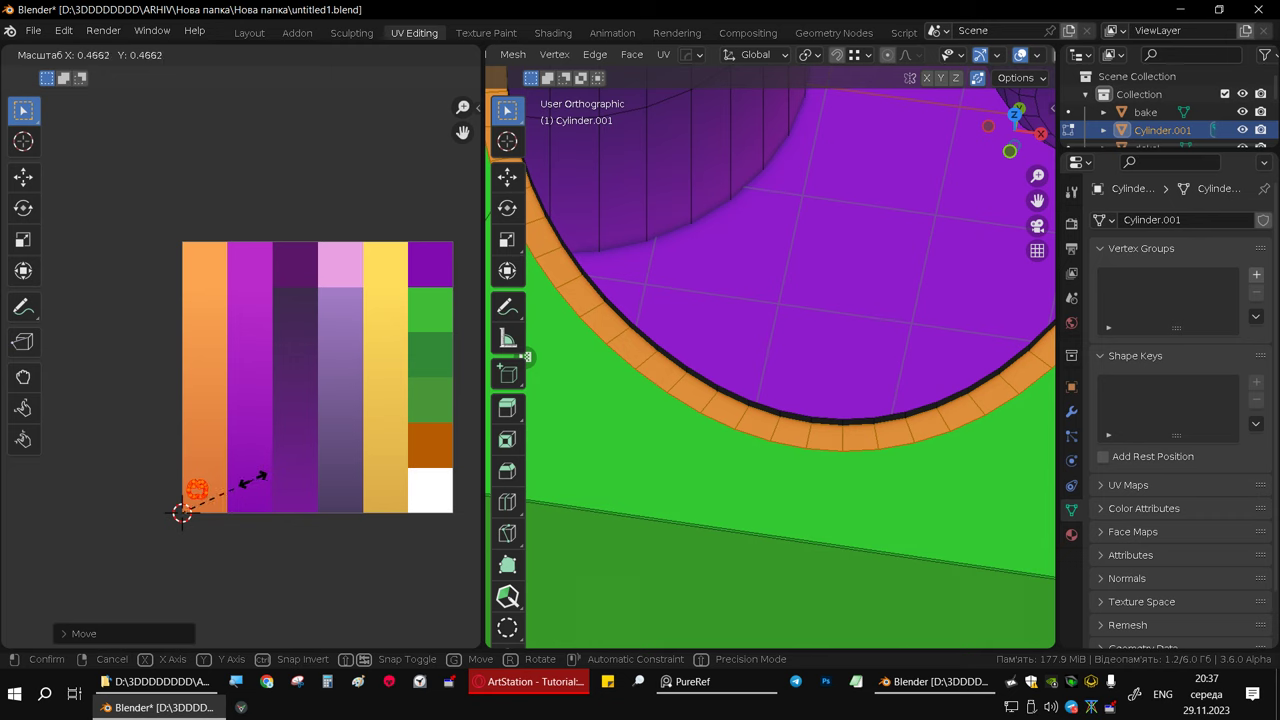
click(256, 478)
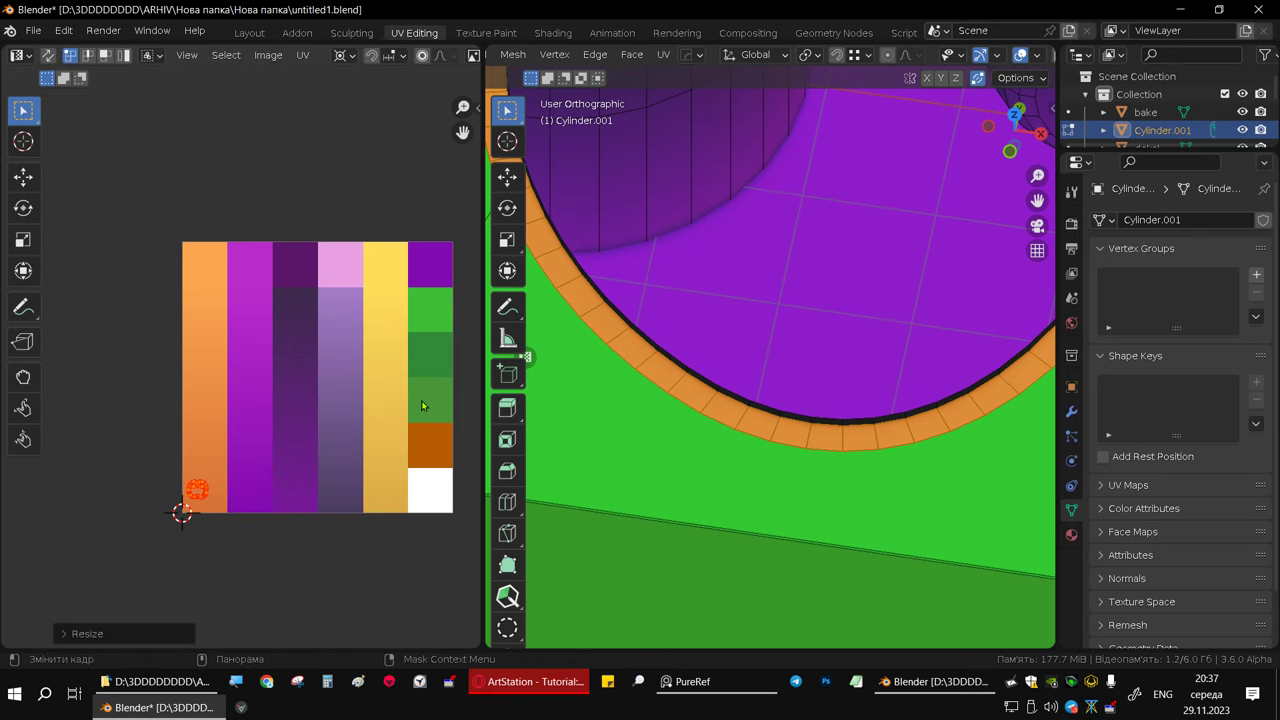
middle_drag(605, 377, 684, 378)
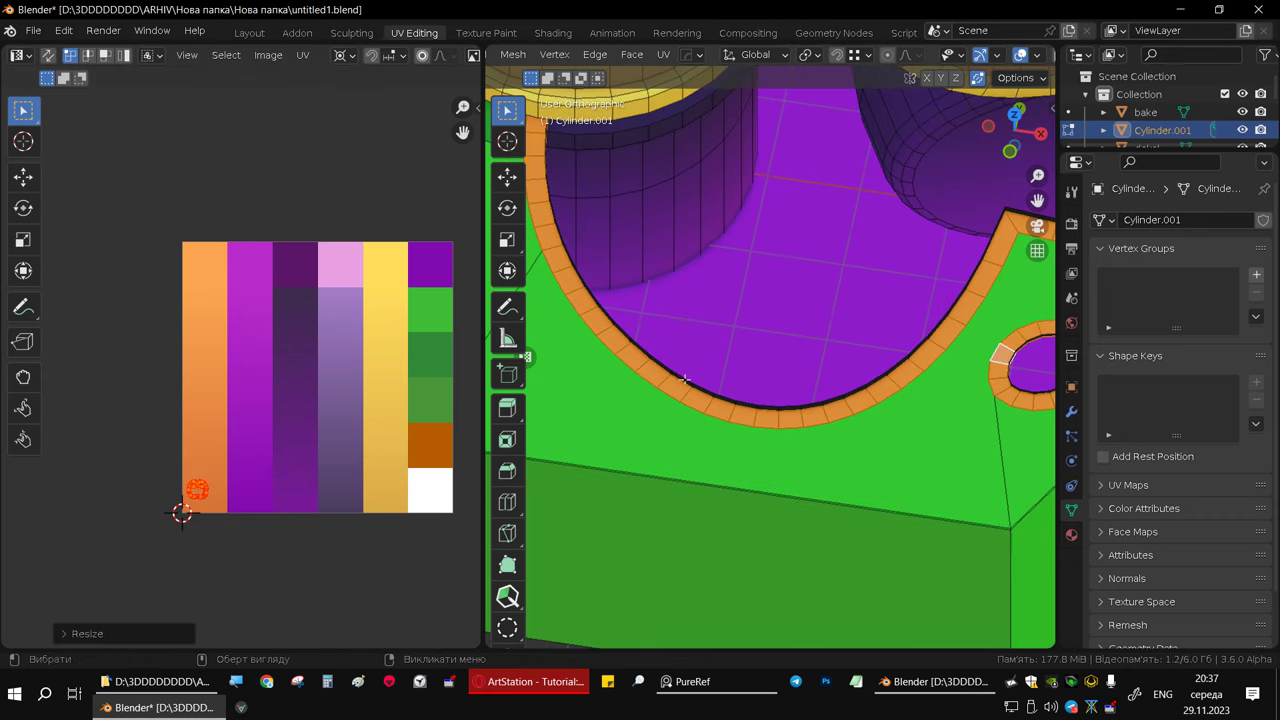
key(g)
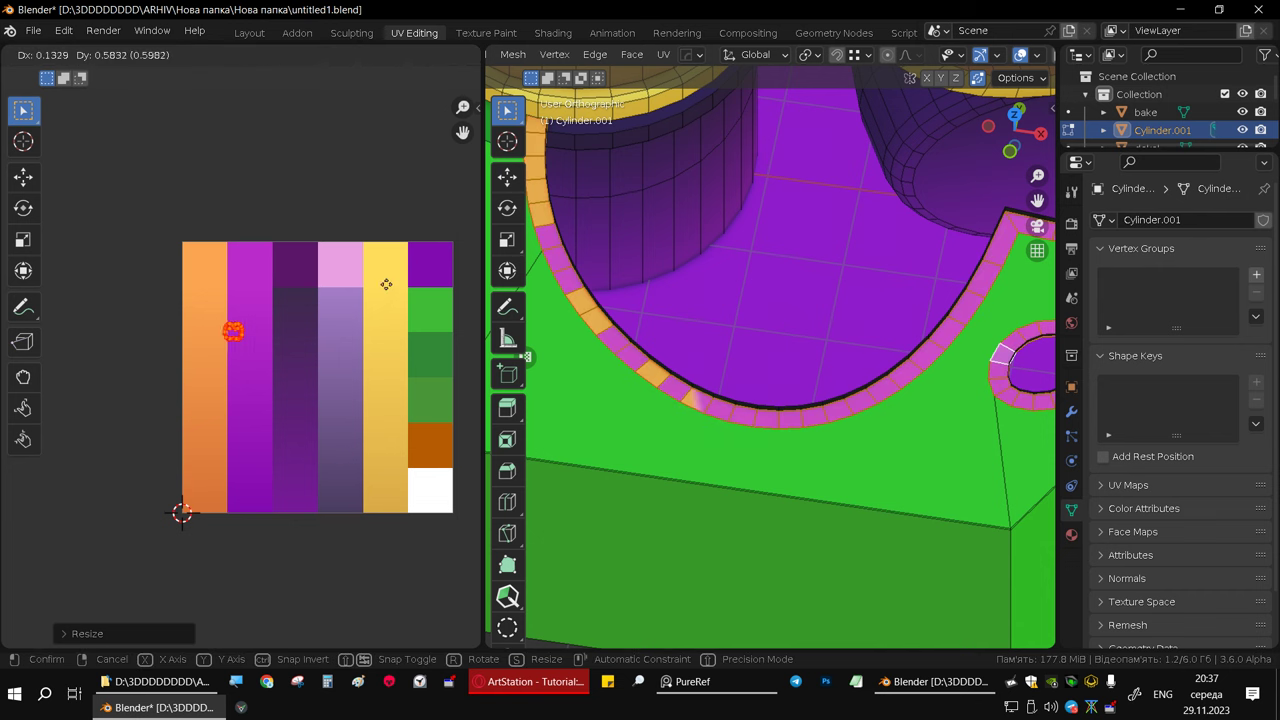
click(444, 232)
scroll(748, 335, down, 3)
middle_drag(748, 335, 941, 66)
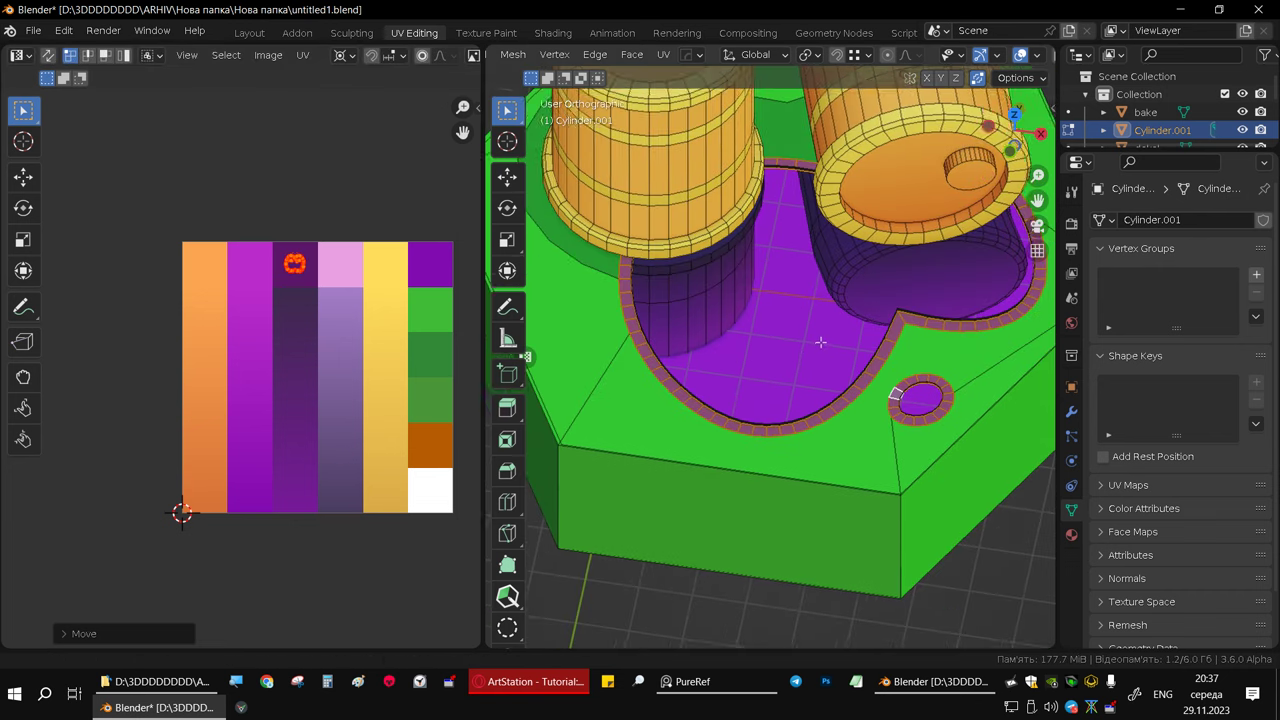
scroll(968, 60, down, 2)
- Select the thin face loop along the purple cavity's edge and view it from the front
click(968, 56)
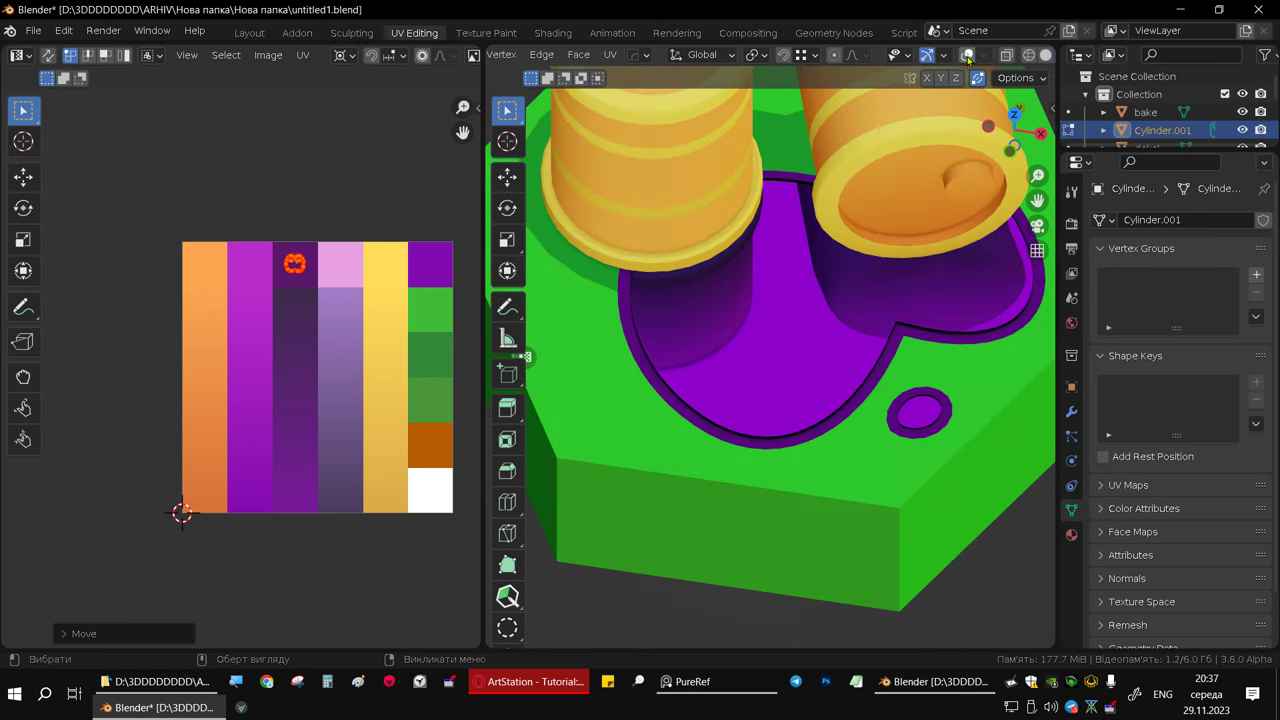
mouse_move(836, 418)
middle_down()
mouse_move(806, 350)
mouse_move(844, 360)
mouse_move(800, 430)
middle_up()
scroll(791, 437, up, 2)
scroll(771, 443, up, 2)
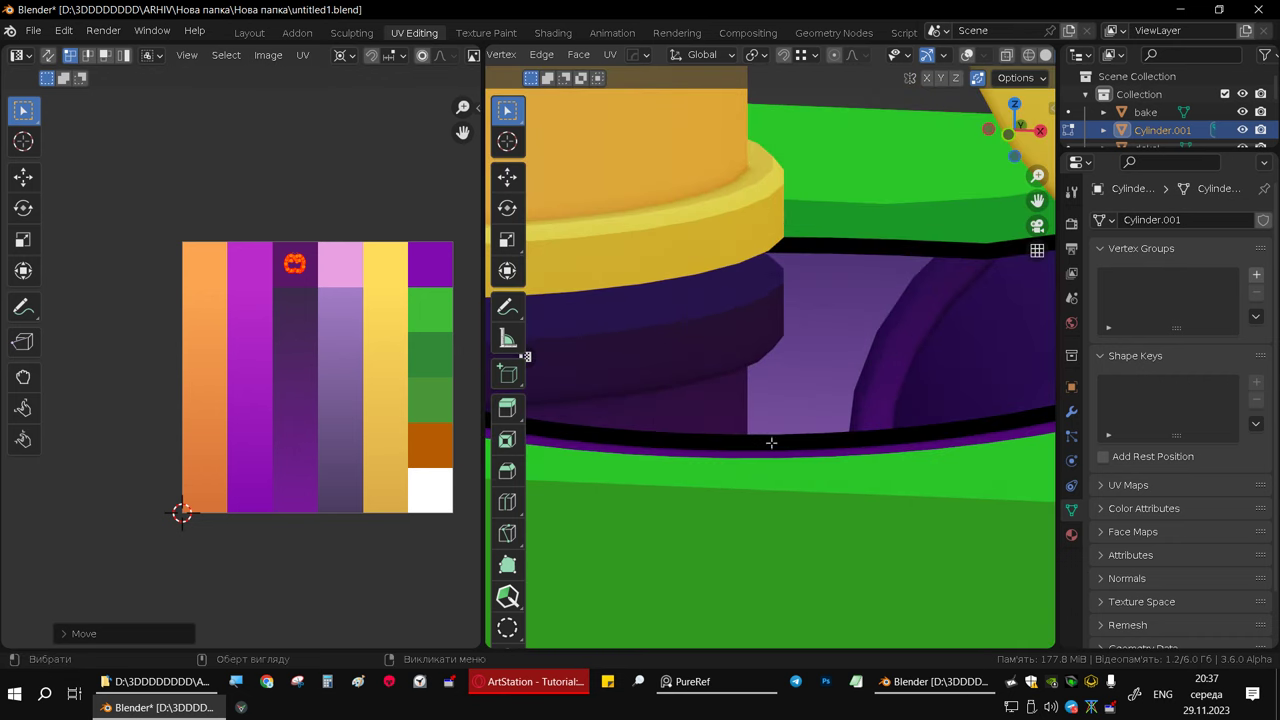
scroll(770, 445, up, 2)
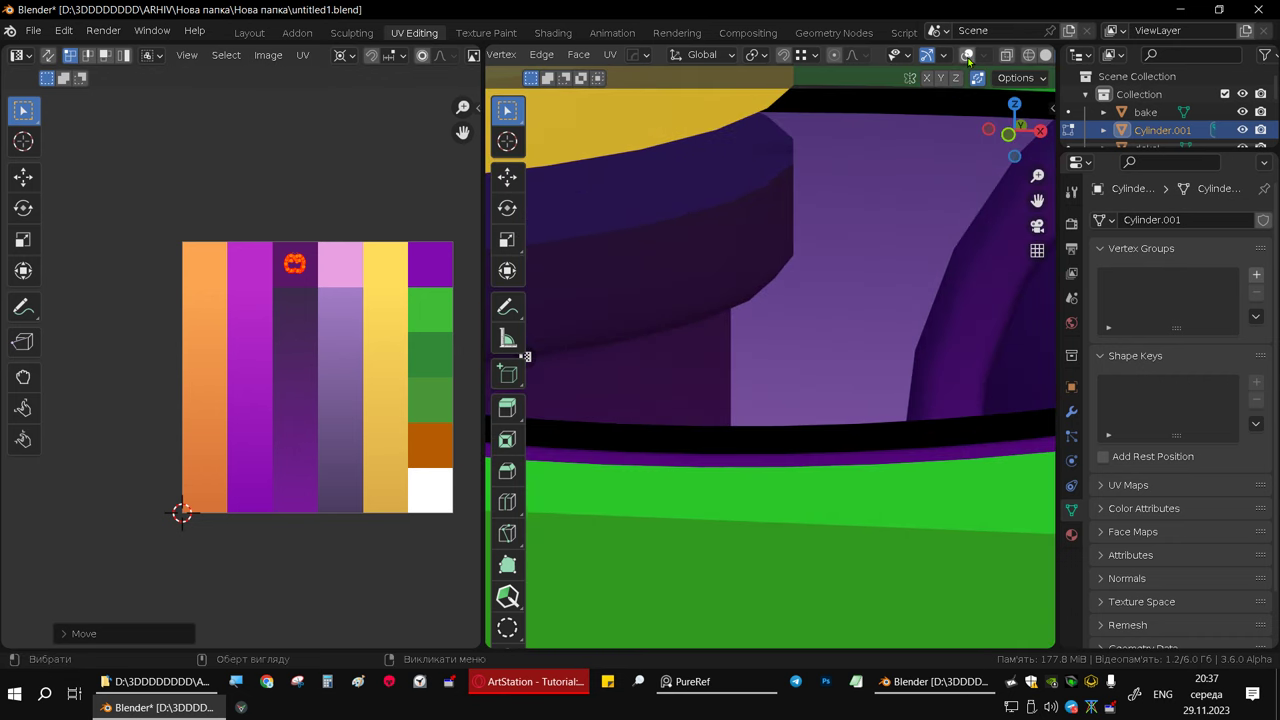
click(967, 56)
alt+click(763, 439)
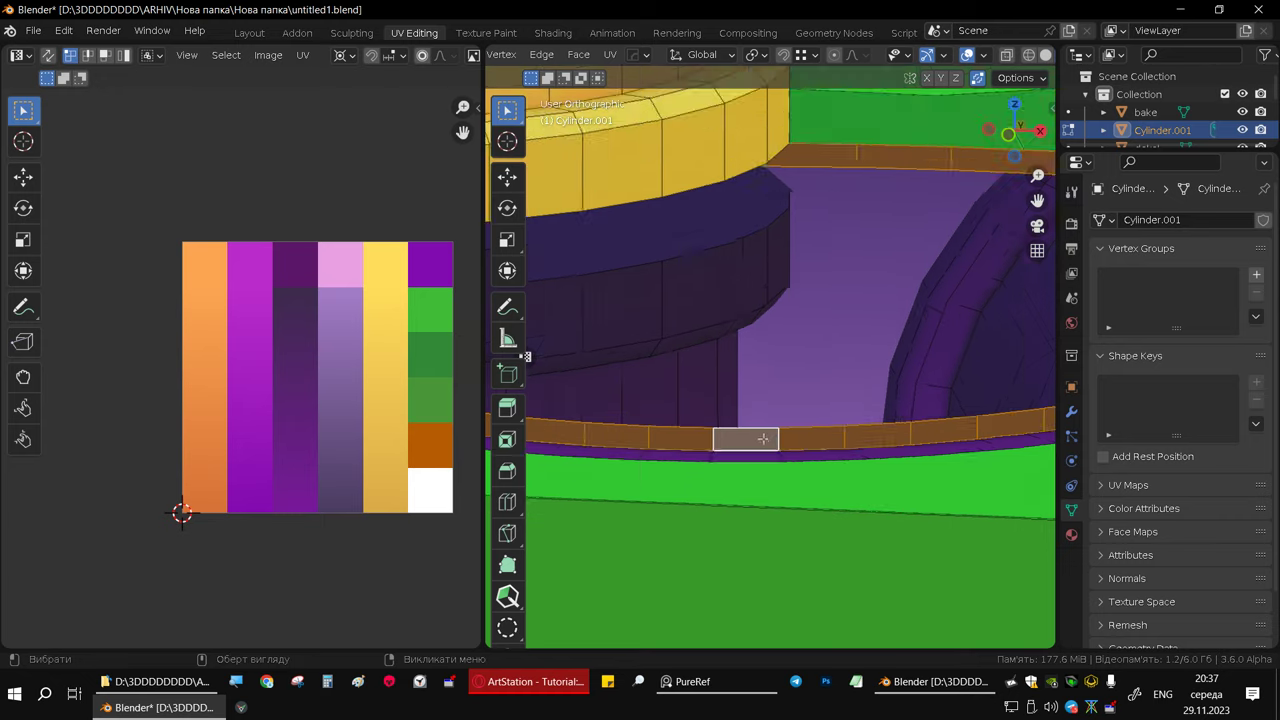
scroll(750, 430, down, 4)
alt+middle_drag(769, 328, 781, 311)
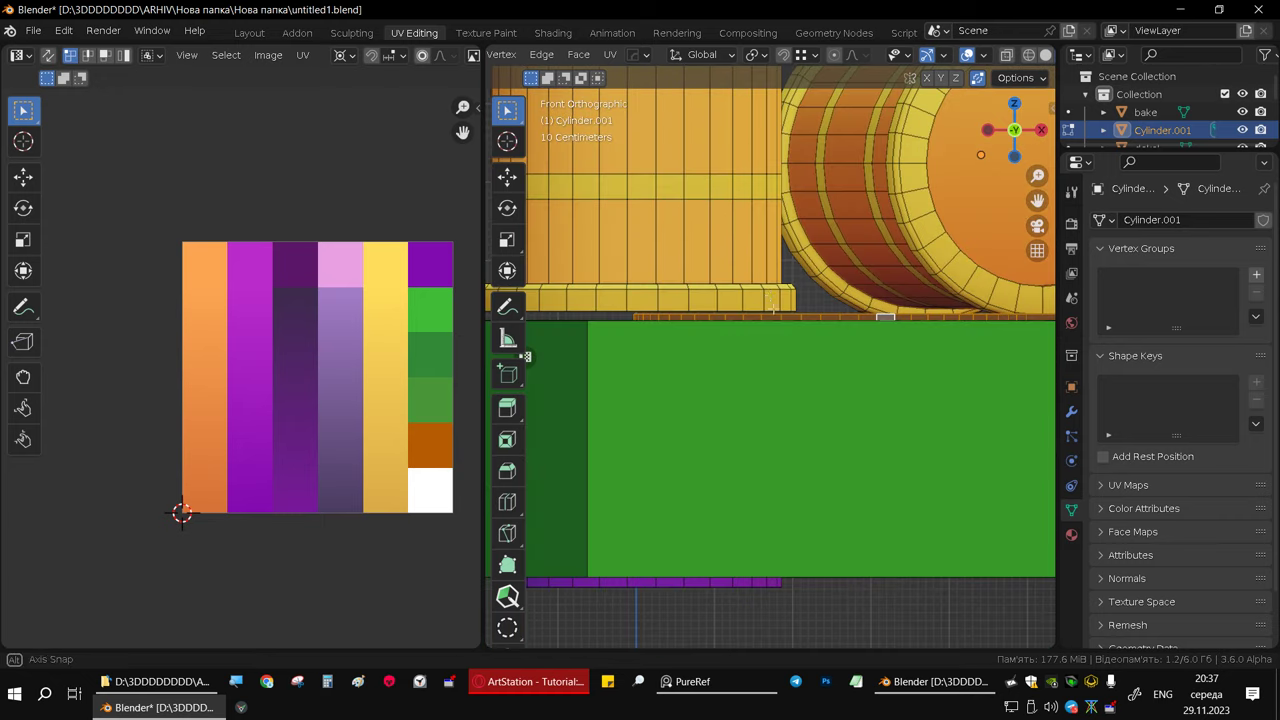
- Project the strip's UVs from view, shrink them twice, and move them onto the light pink column
key(u)
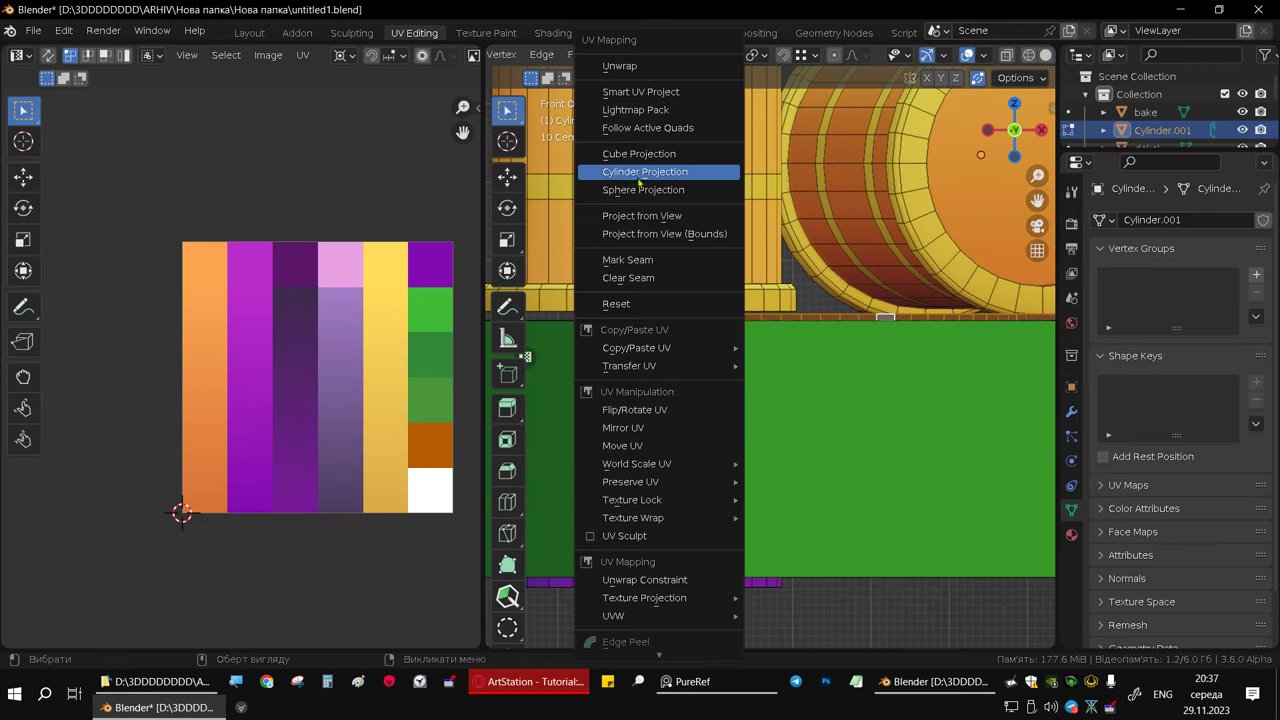
click(645, 214)
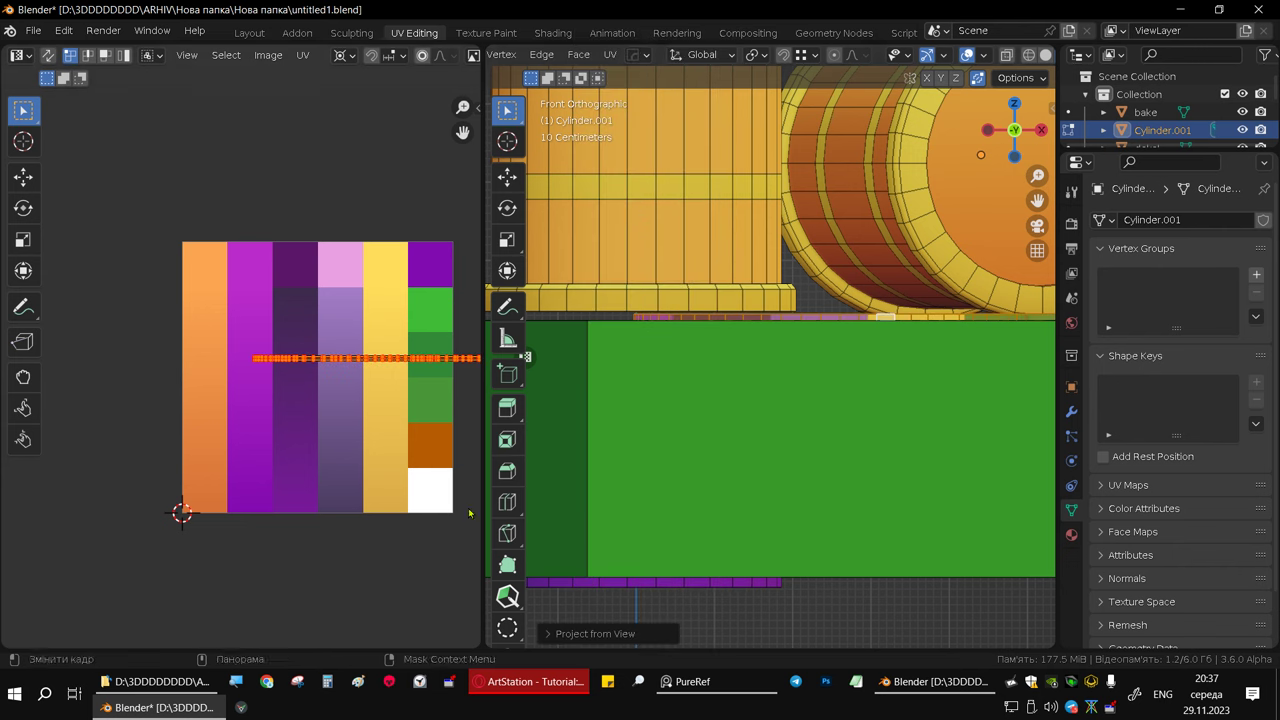
key(s)
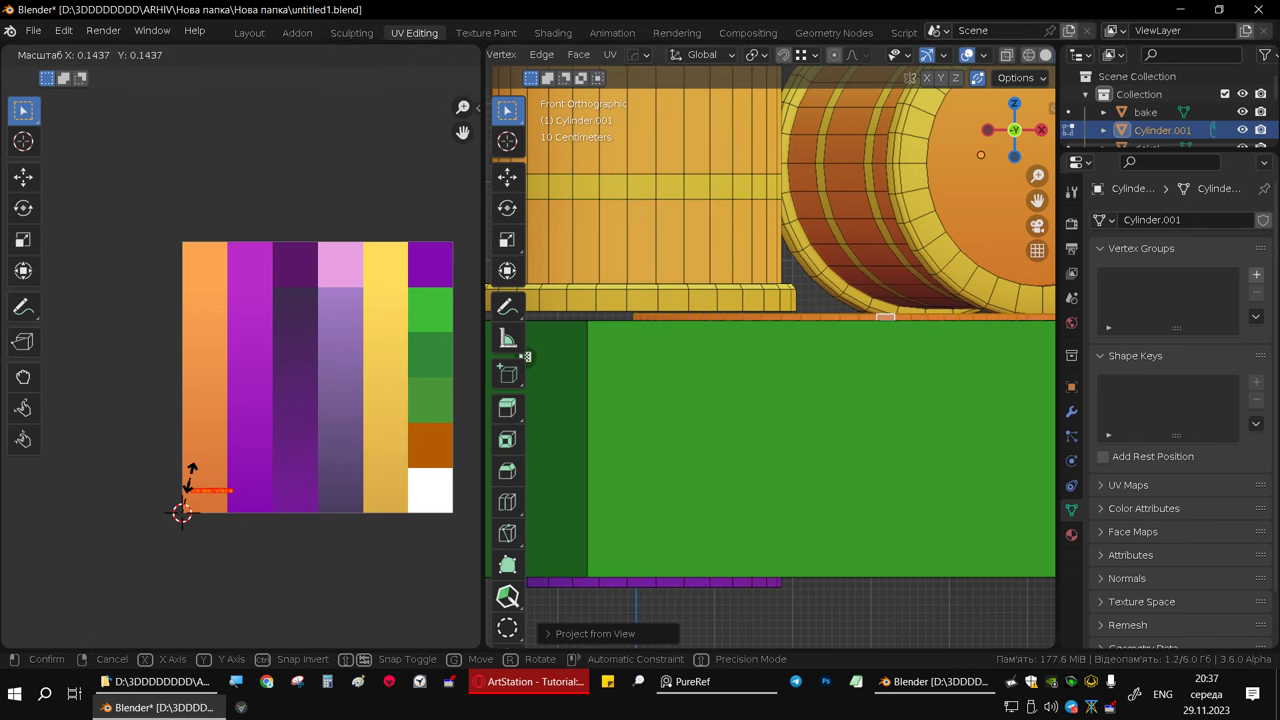
click(210, 483)
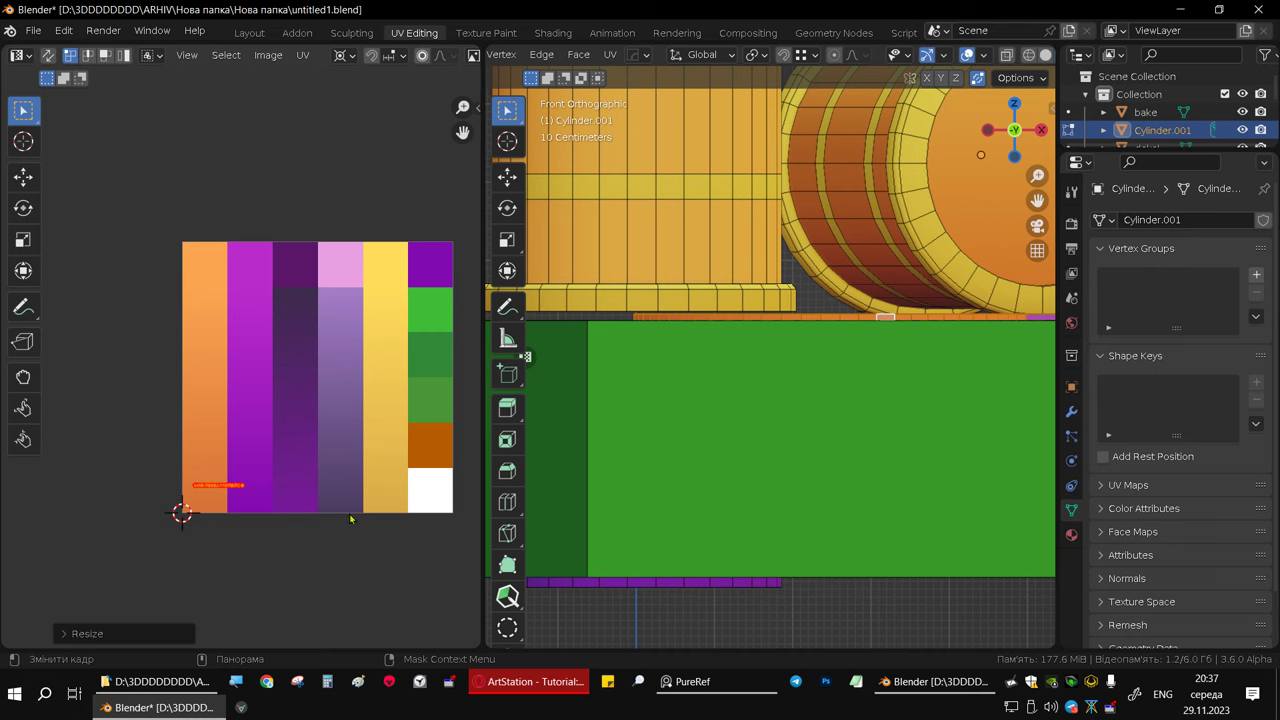
key(s)
click(266, 531)
key(g)
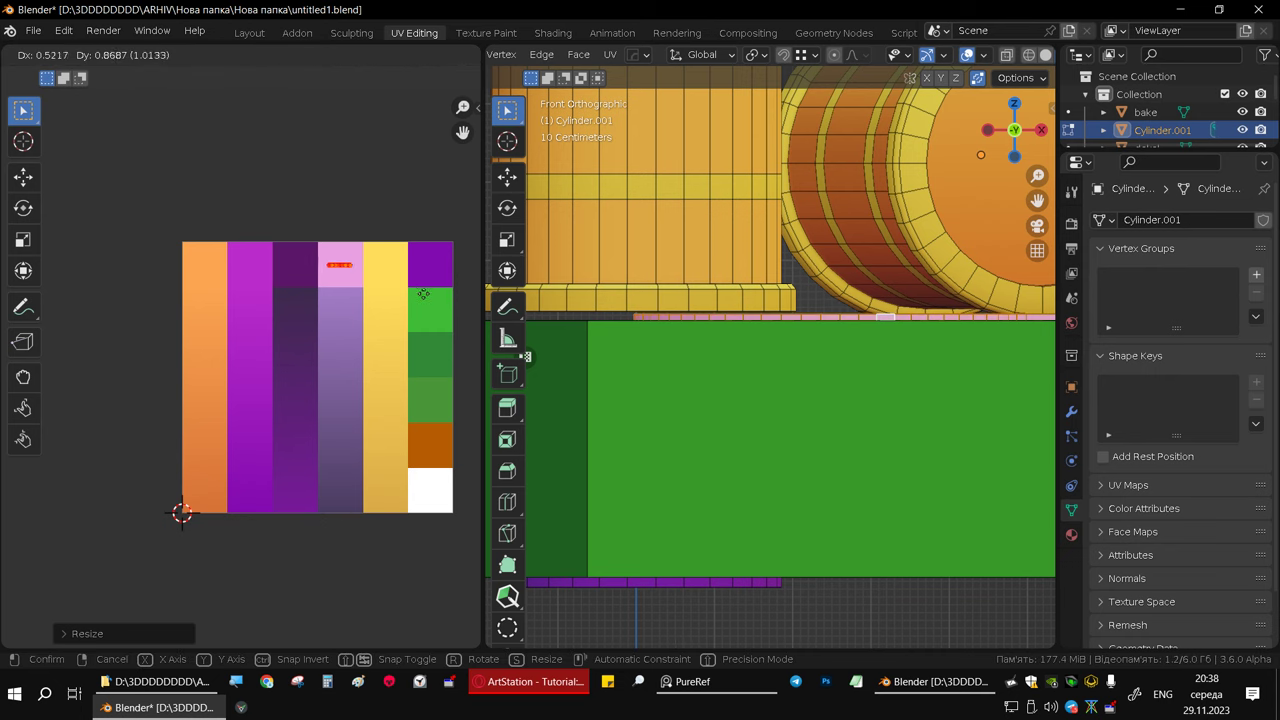
click(423, 293)
- Hide the wireframe and orbit to check the pink outline around the cavity
middle_drag(660, 330, 792, 377)
scroll(800, 350, down, 2)
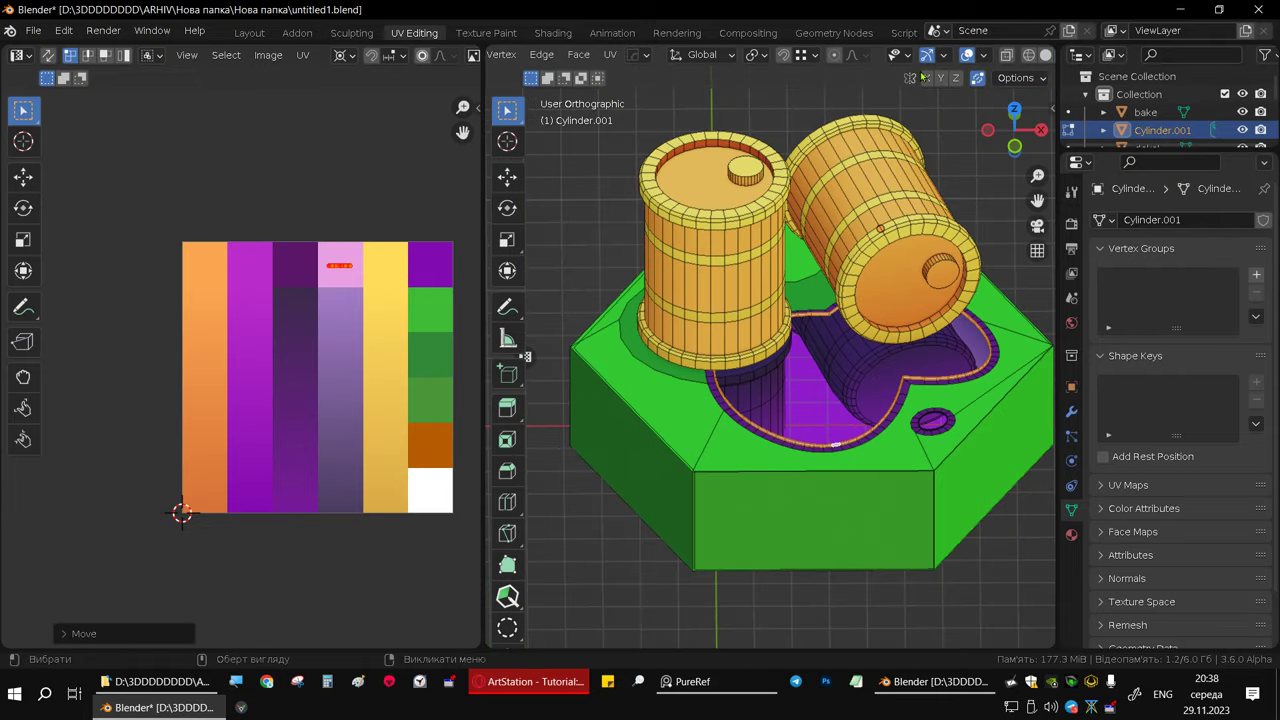
click(967, 55)
middle_drag(850, 420, 865, 430)
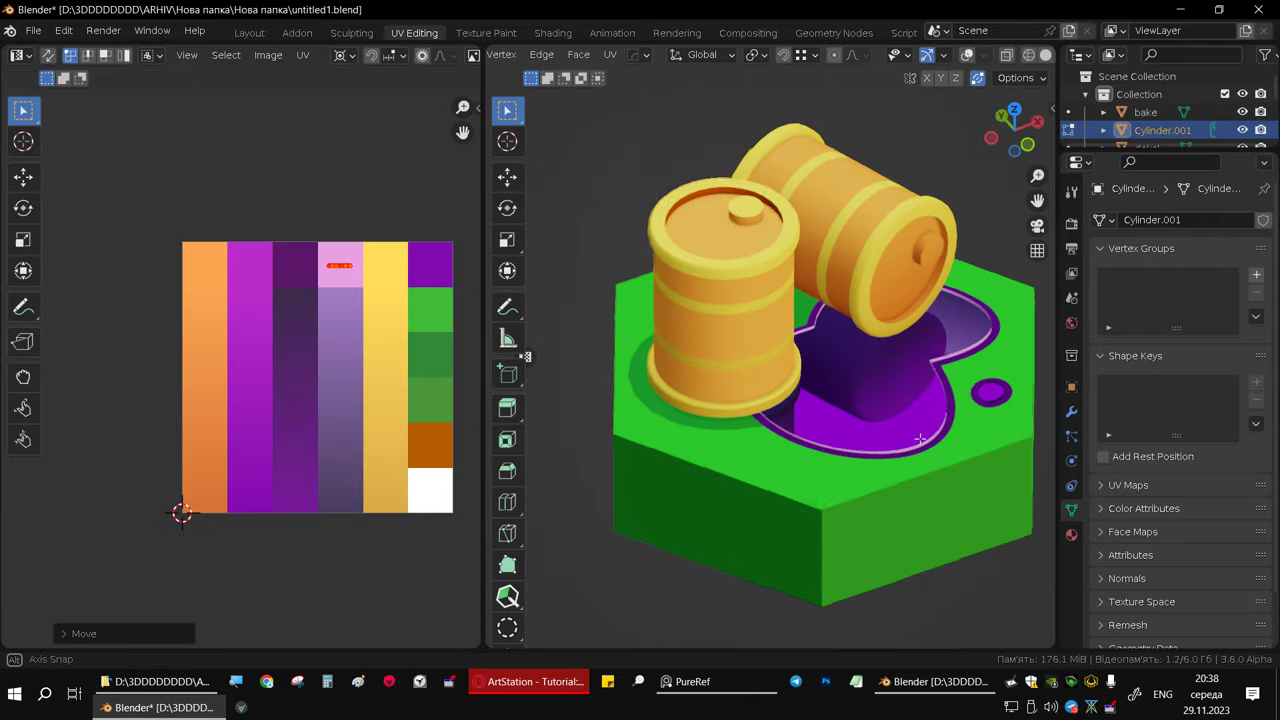
scroll(865, 430, up, 2)
- With wireframe shown again, select the wall faces ringing the small round hole
scroll(840, 430, down, 3)
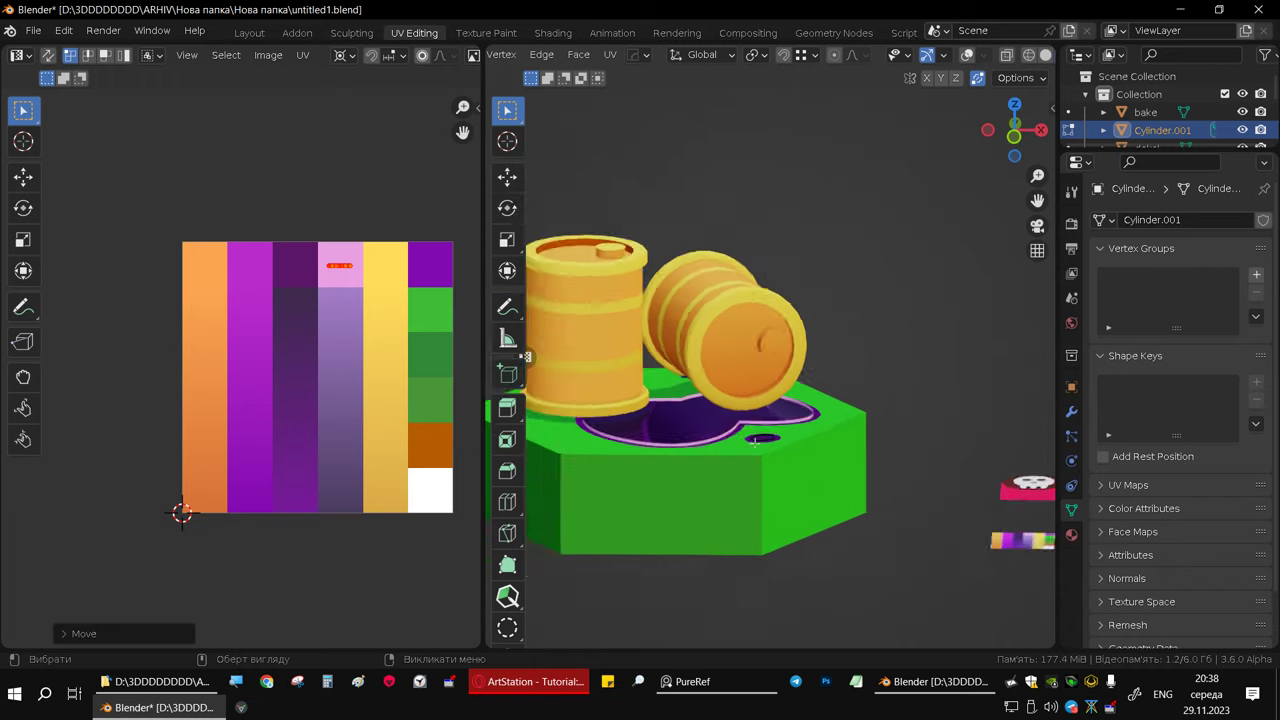
scroll(810, 430, up, 5)
scroll(789, 429, up, 3)
scroll(789, 429, down, 3)
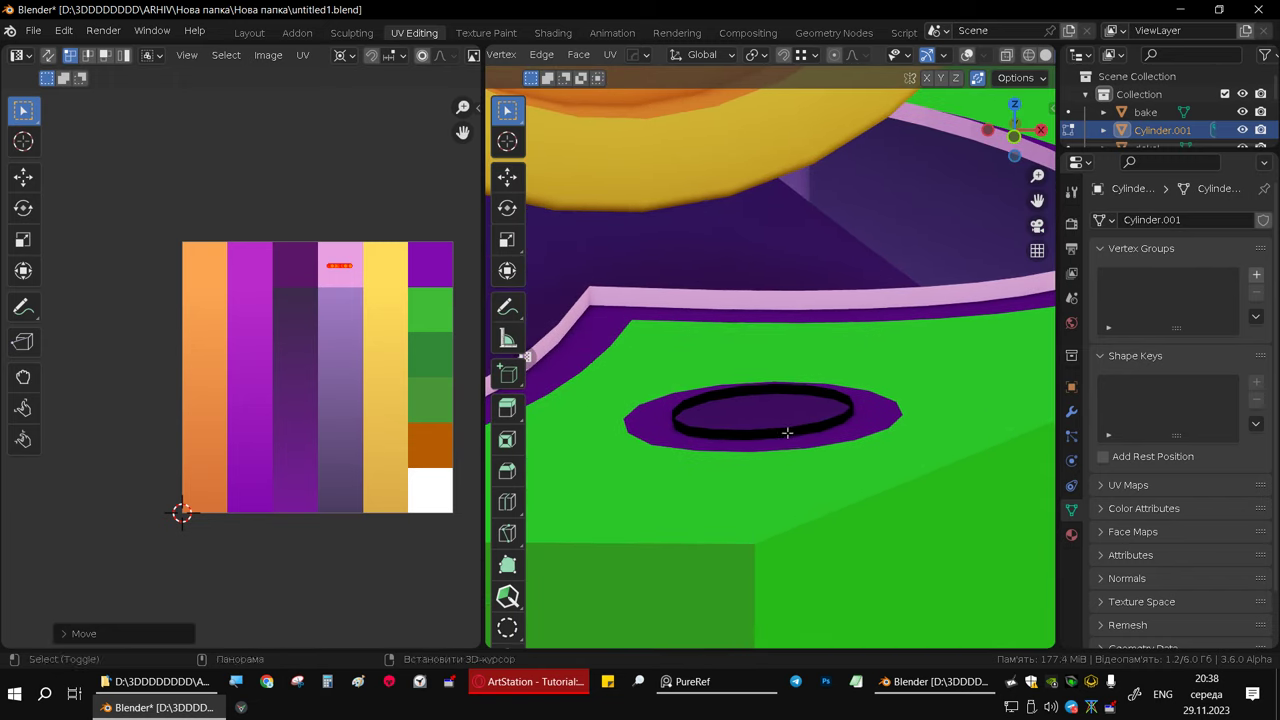
scroll(766, 440, up, 3)
click(968, 55)
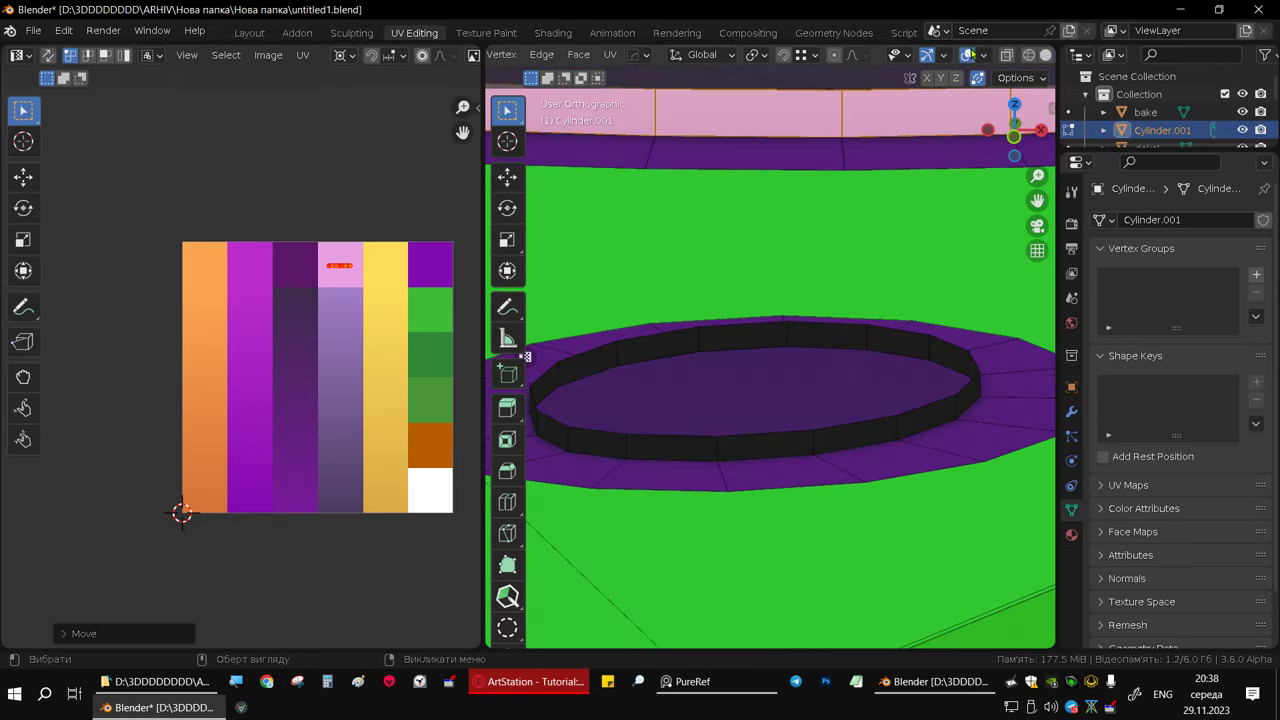
alt+click(823, 440)
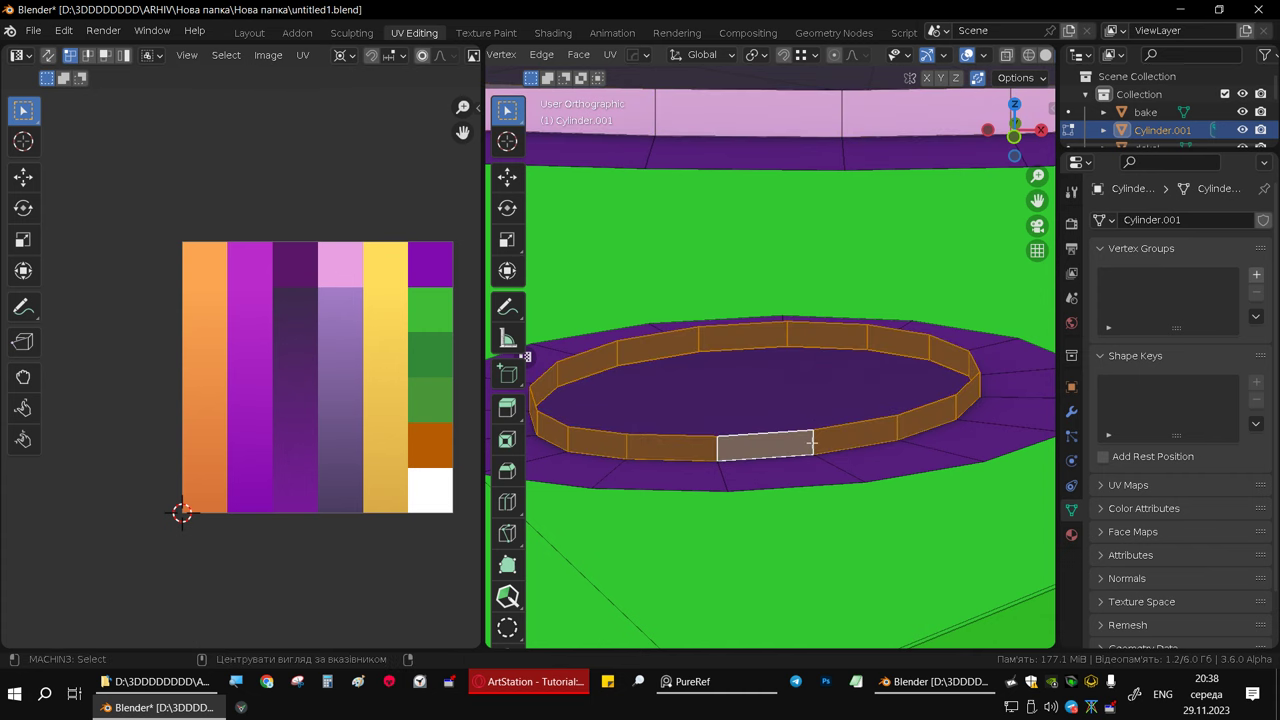
scroll(823, 440, down, 2)
scroll(600, 450, up, 2)
shift+middle_drag(631, 455, 731, 447)
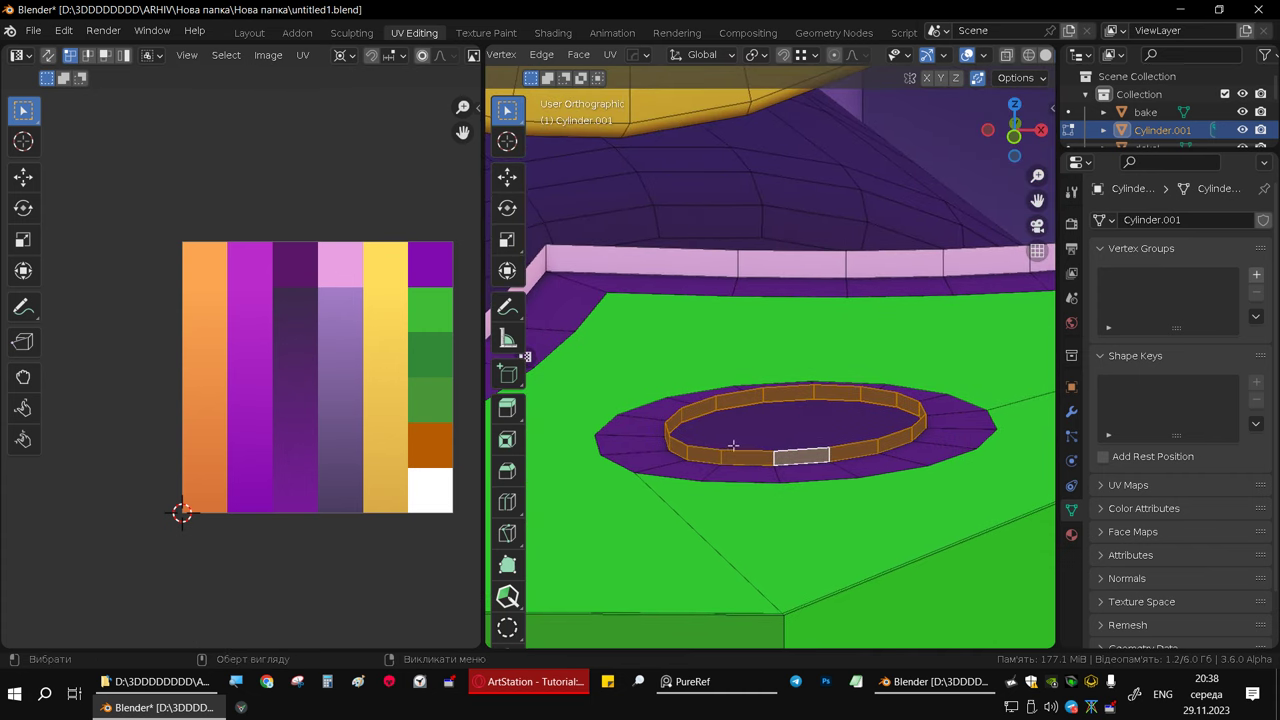
- Project the ring's UVs from view, scale them down, and move them onto the pink column
key(u)
click(615, 217)
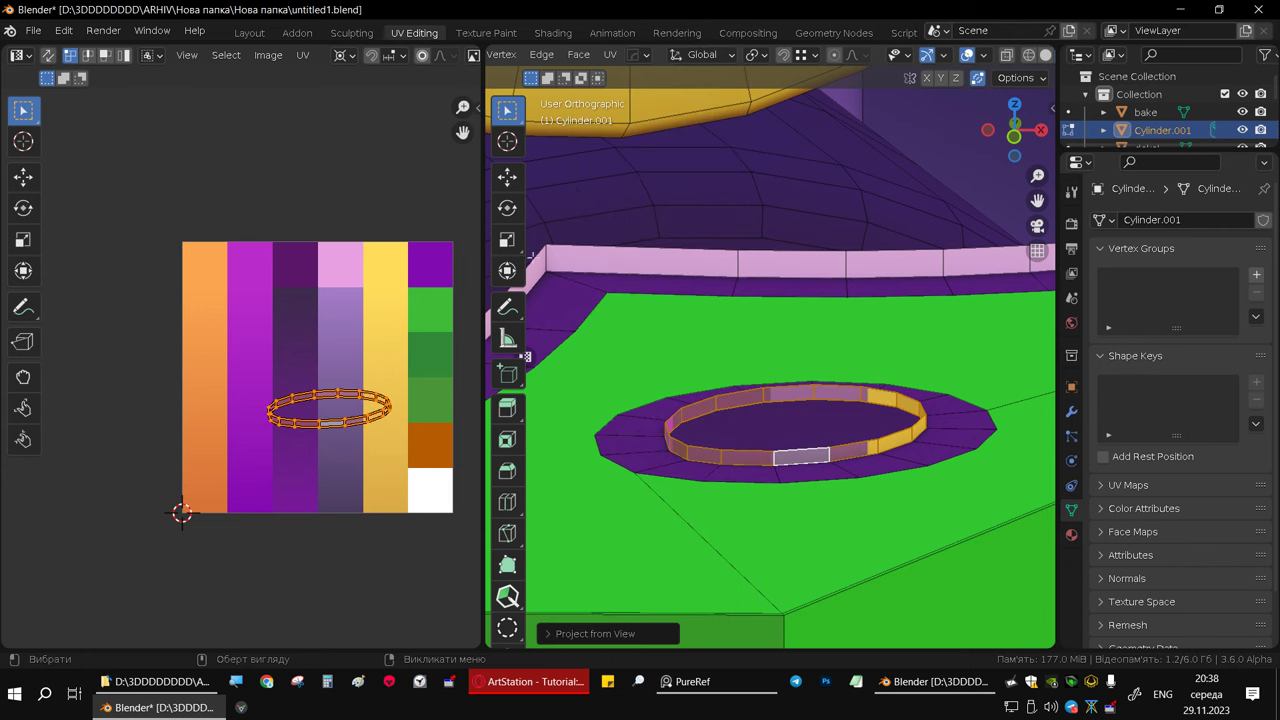
key(s)
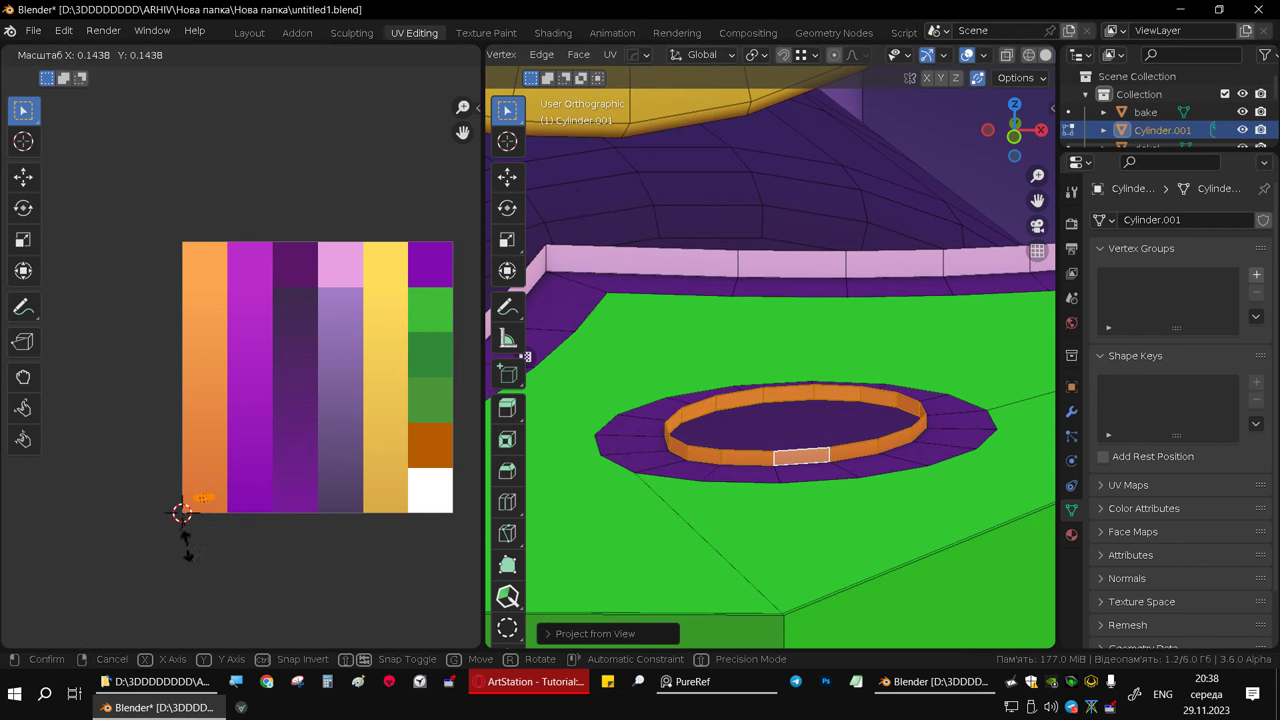
click(181, 546)
key(g)
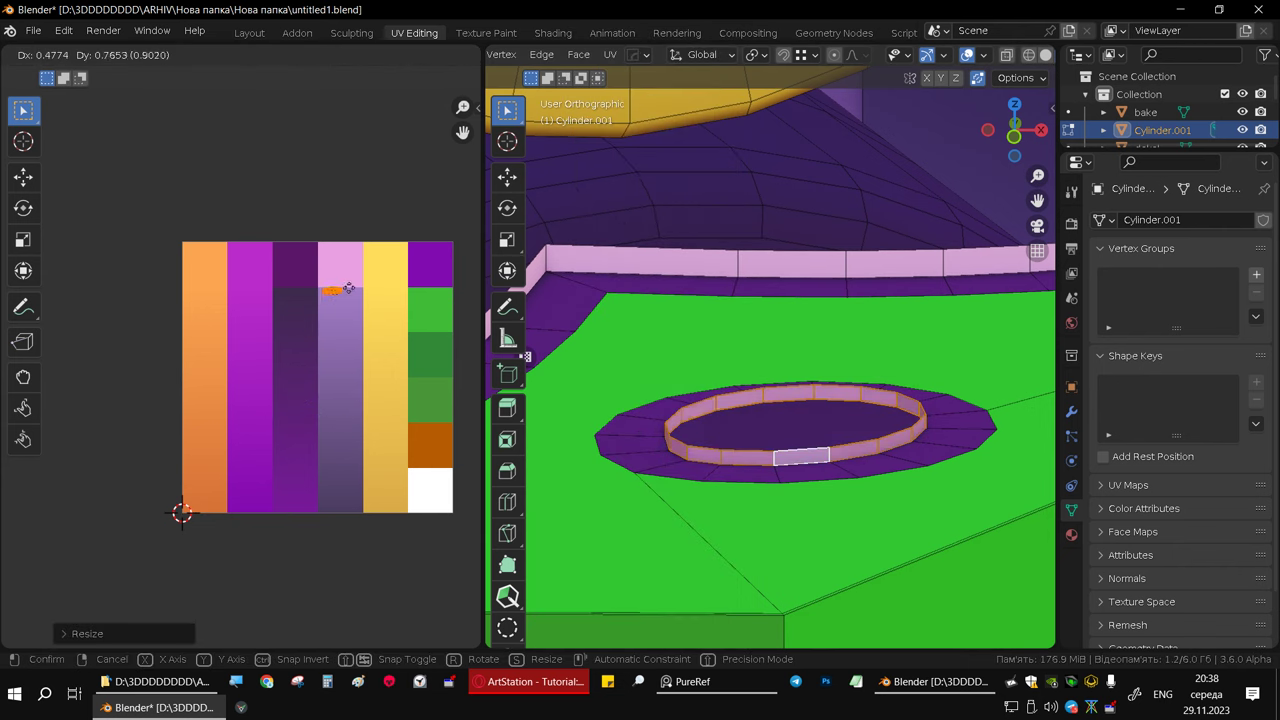
click(333, 262)
- Return to object mode and view the whole model from above
scroll(780, 300, down, 5)
scroll(806, 330, down, 2)
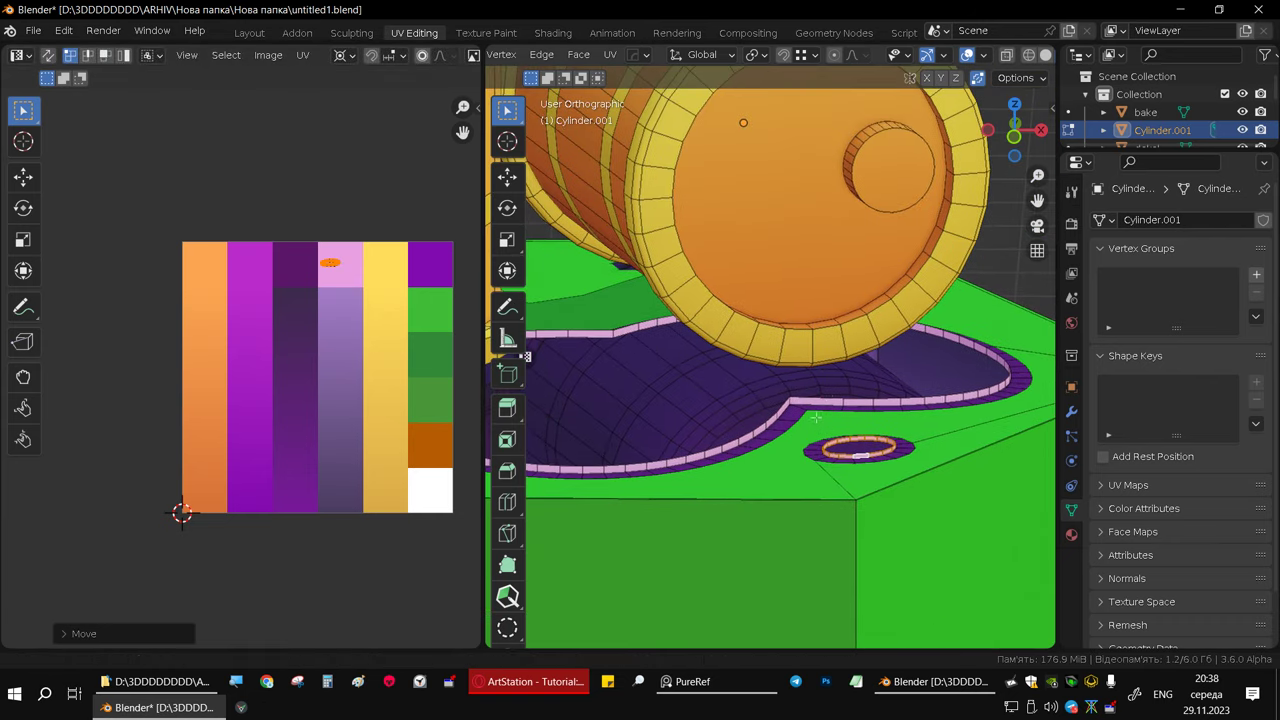
scroll(806, 332, down, 2)
key(Tab)
scroll(812, 349, down, 1)
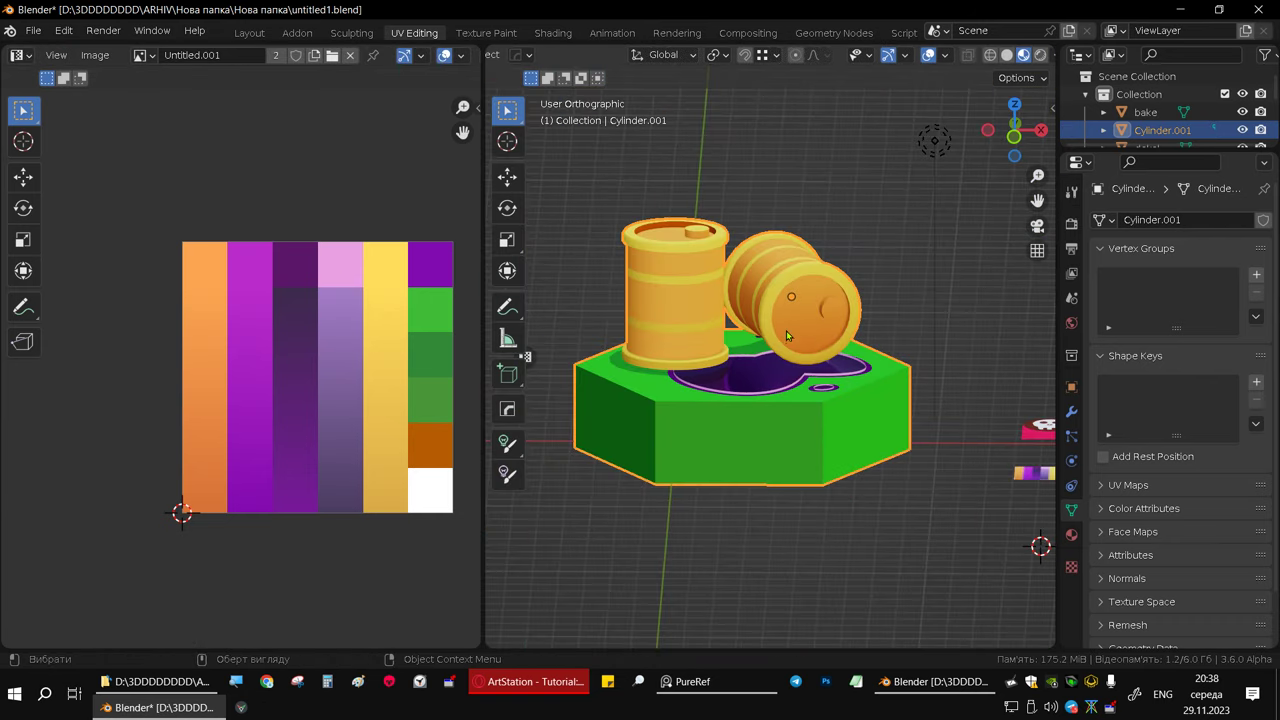
mouse_move(786, 336)
middle_down()
mouse_move(815, 419)
mouse_move(798, 365)
mouse_move(730, 352)
mouse_move(743, 375)
mouse_move(698, 319)
middle_up()
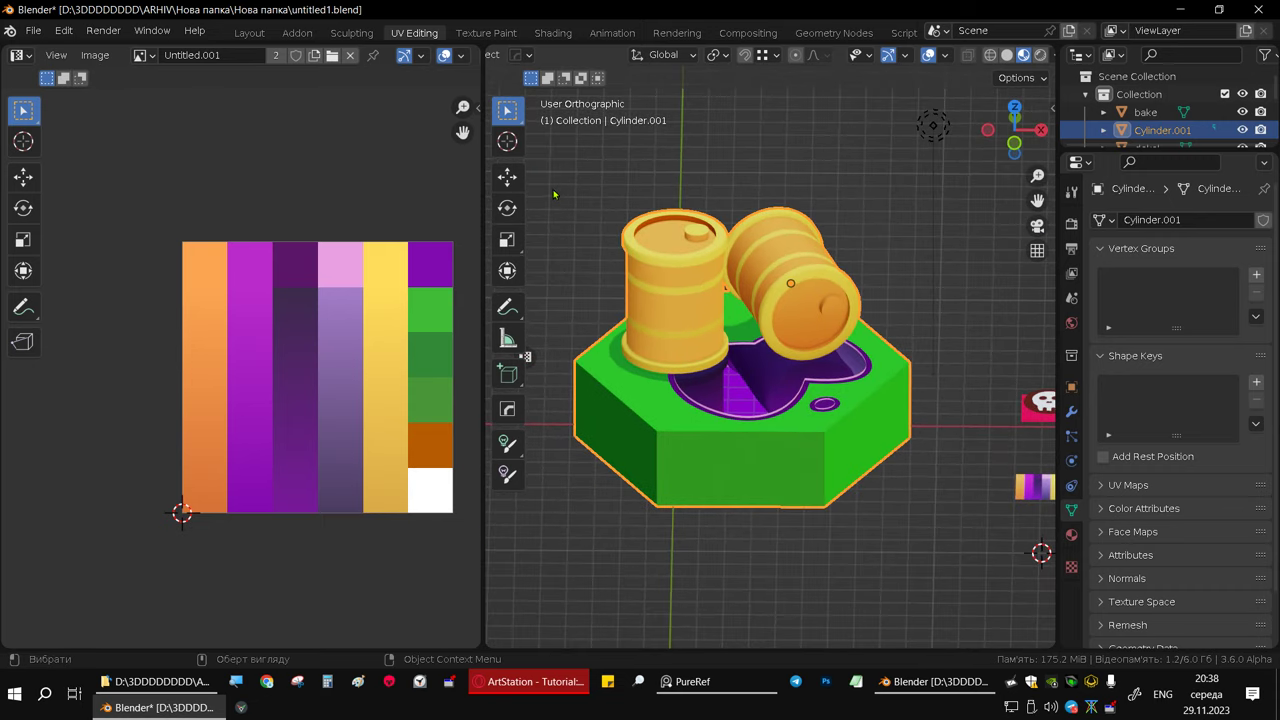
- Switch the viewport to Solid shading with colour set to Attribute
scroll(966, 57, down, 2)
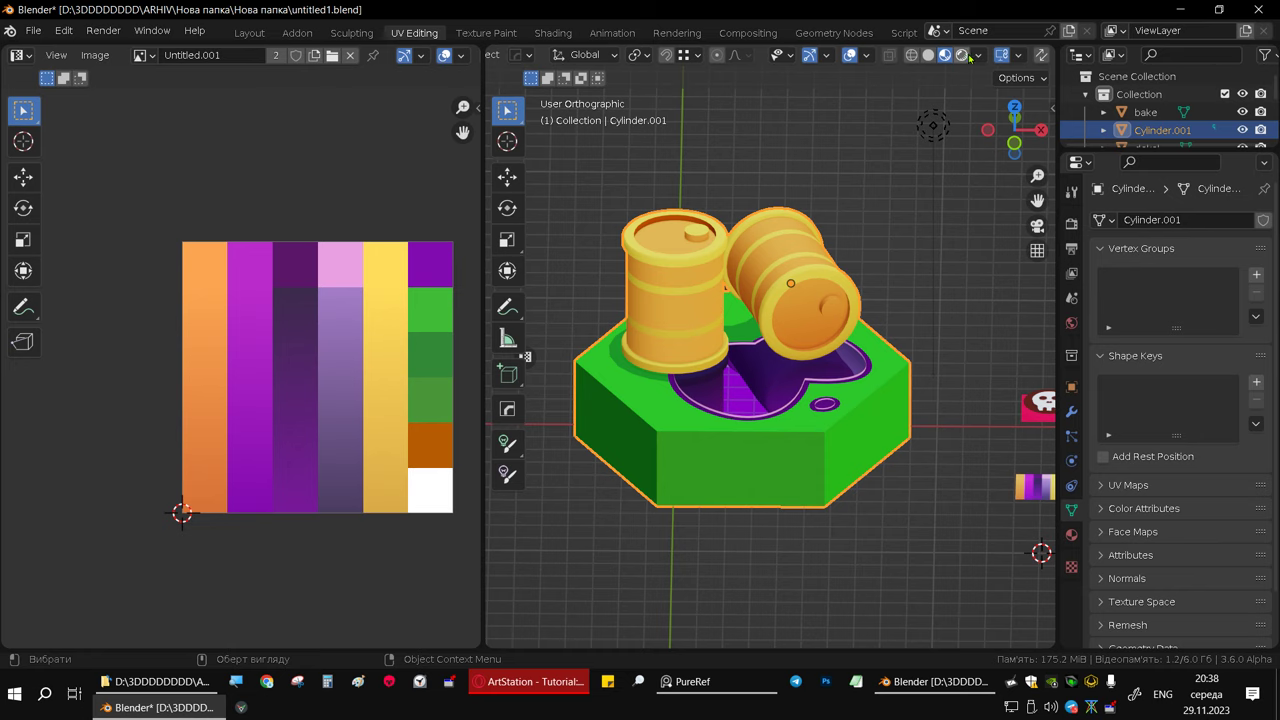
click(980, 55)
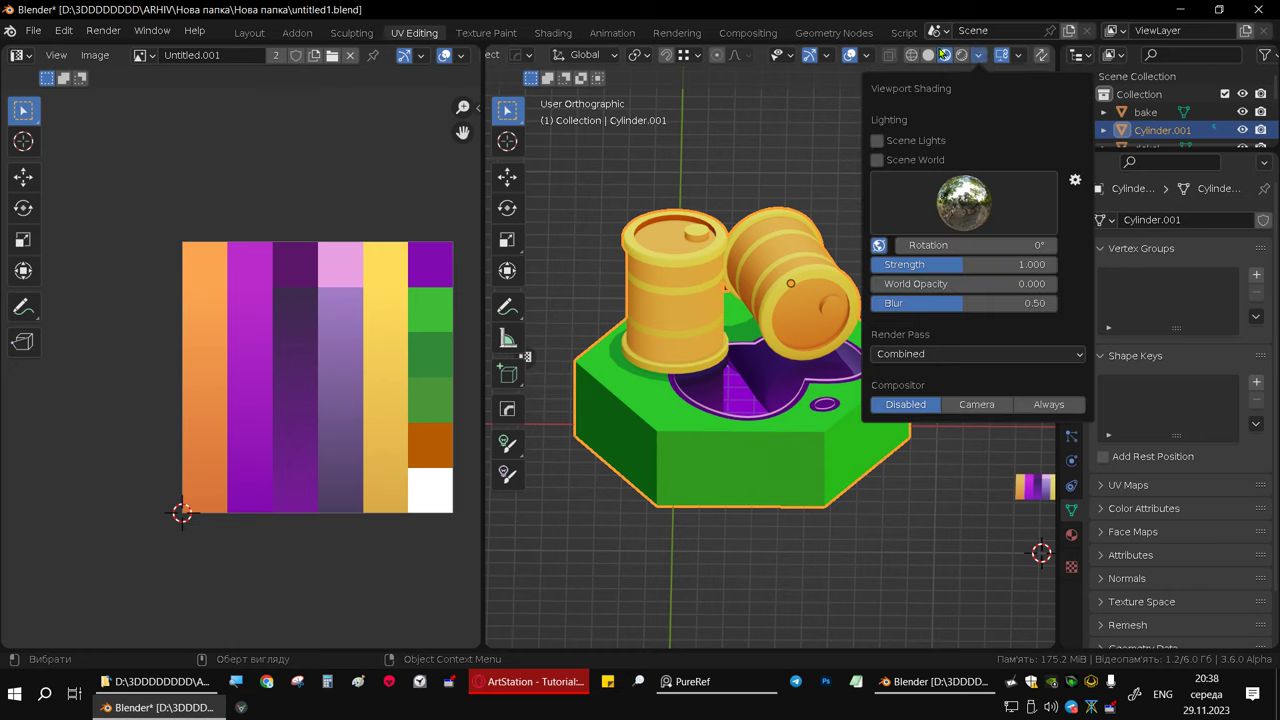
click(929, 55)
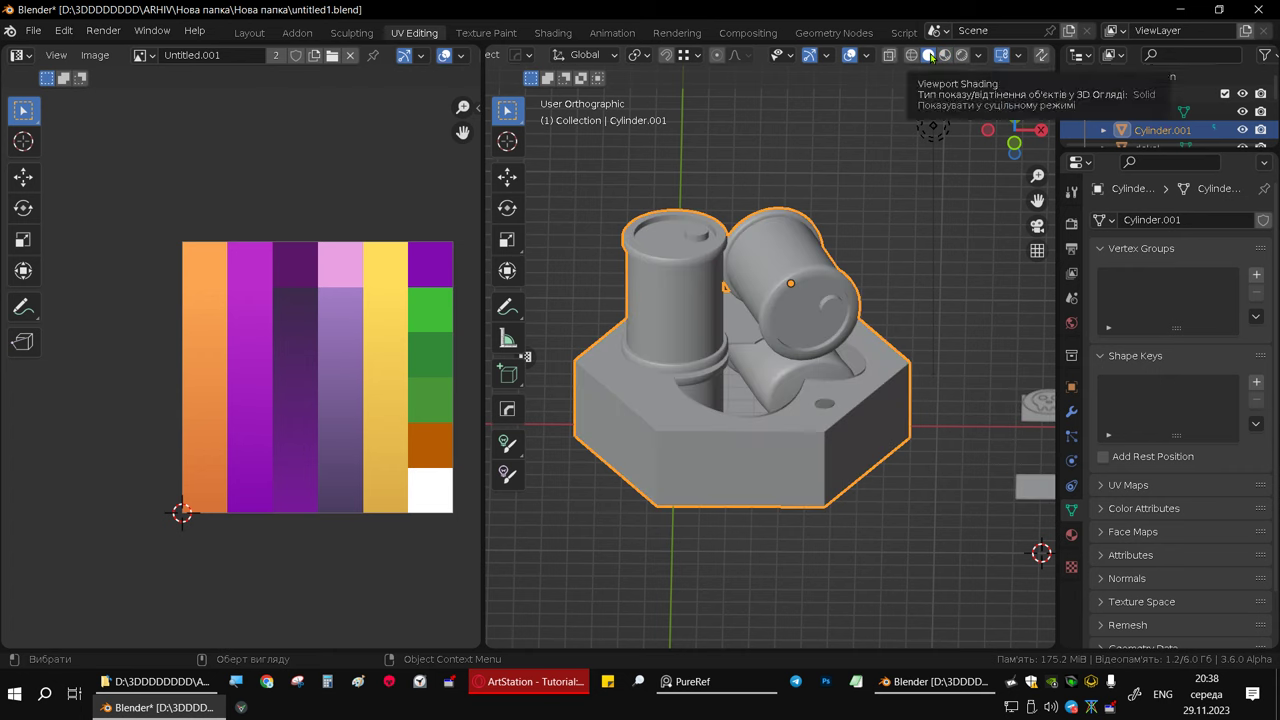
click(980, 55)
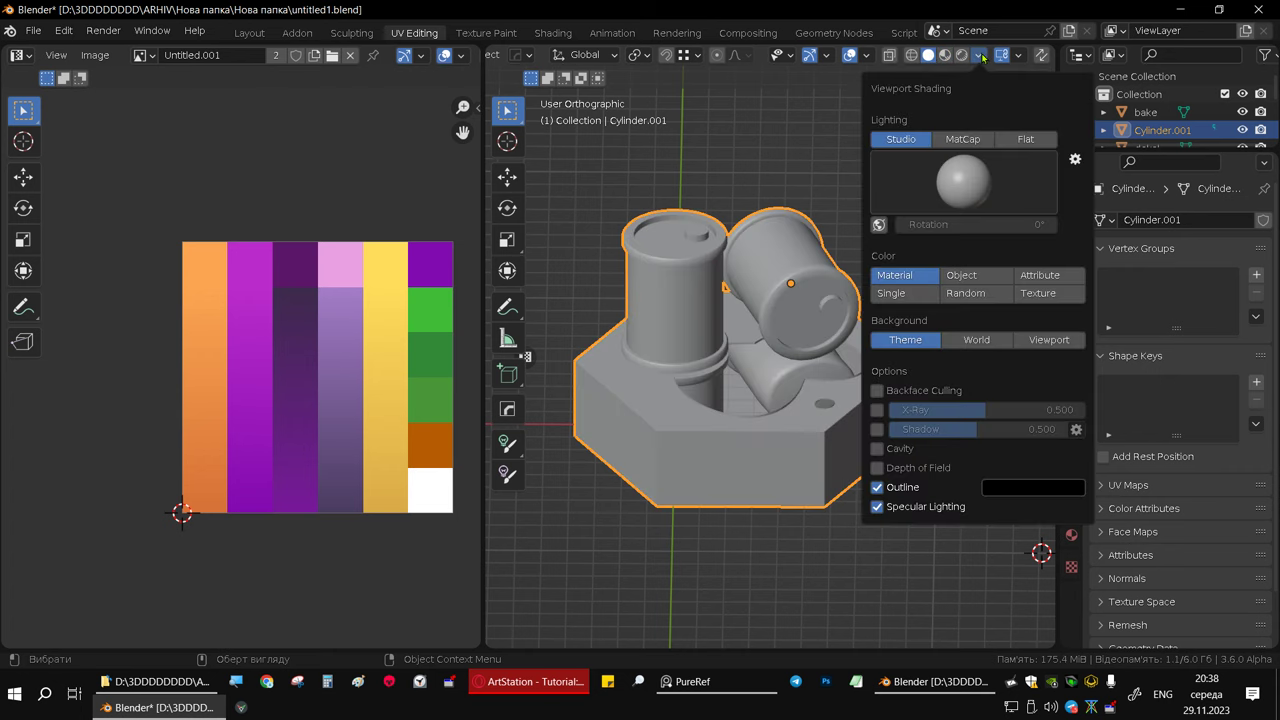
click(1058, 281)
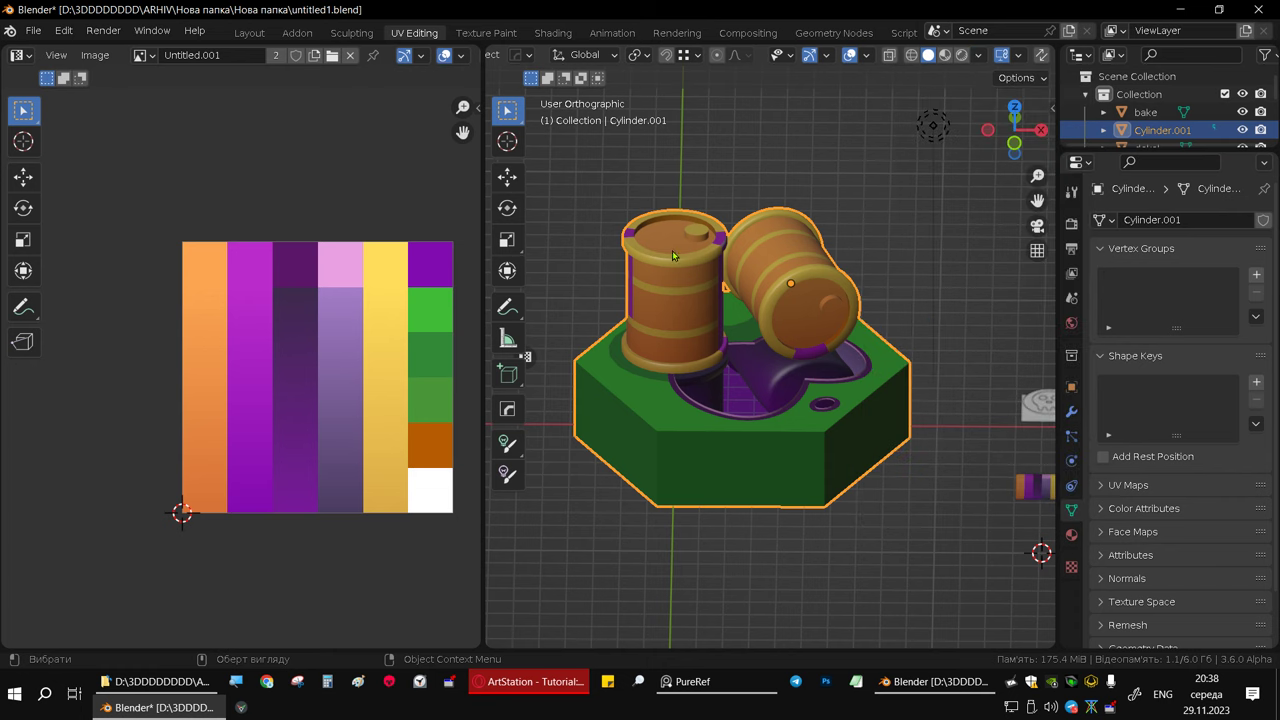
- Set the solid viewport colour to Texture and lighting to Flat
click(980, 58)
click(978, 57)
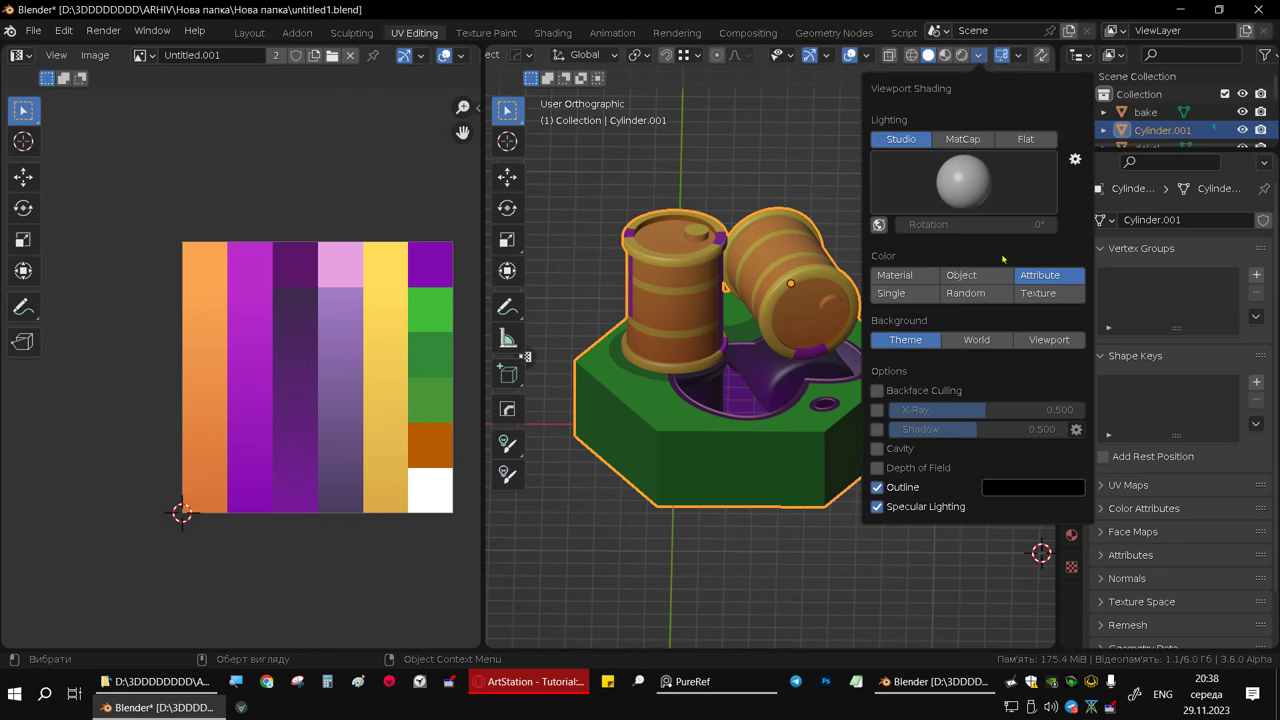
click(1038, 296)
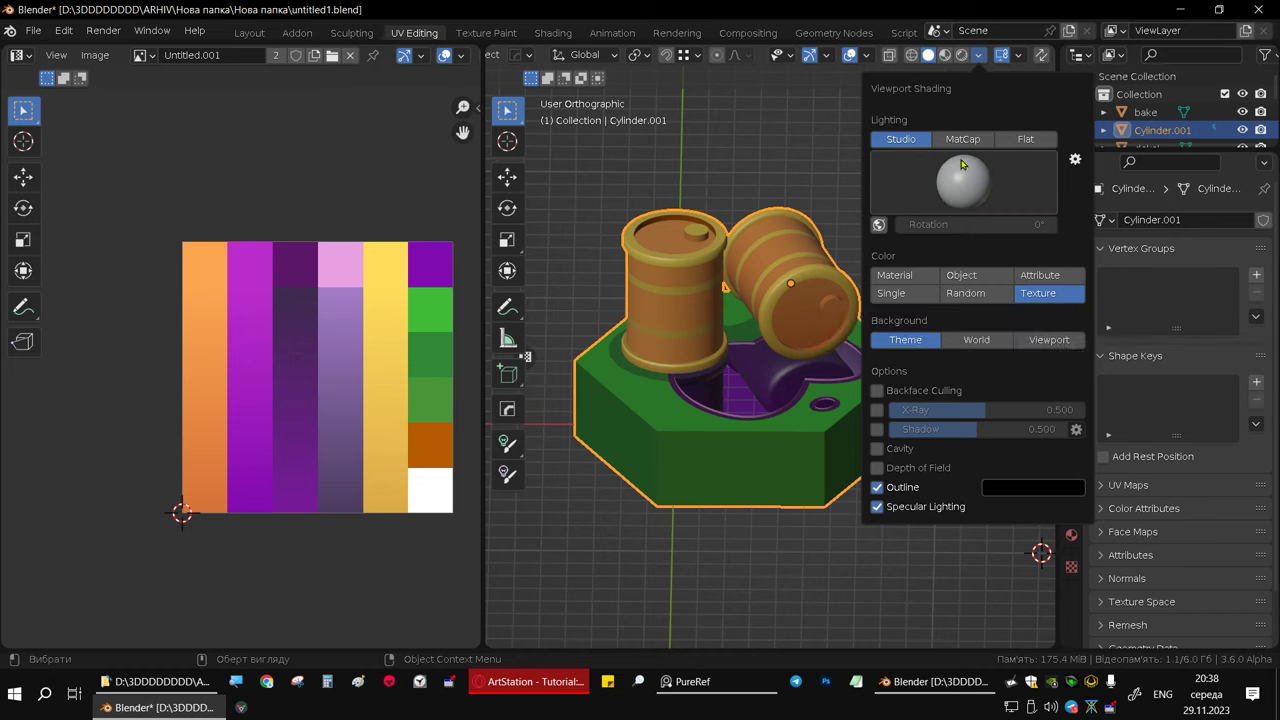
click(1025, 140)
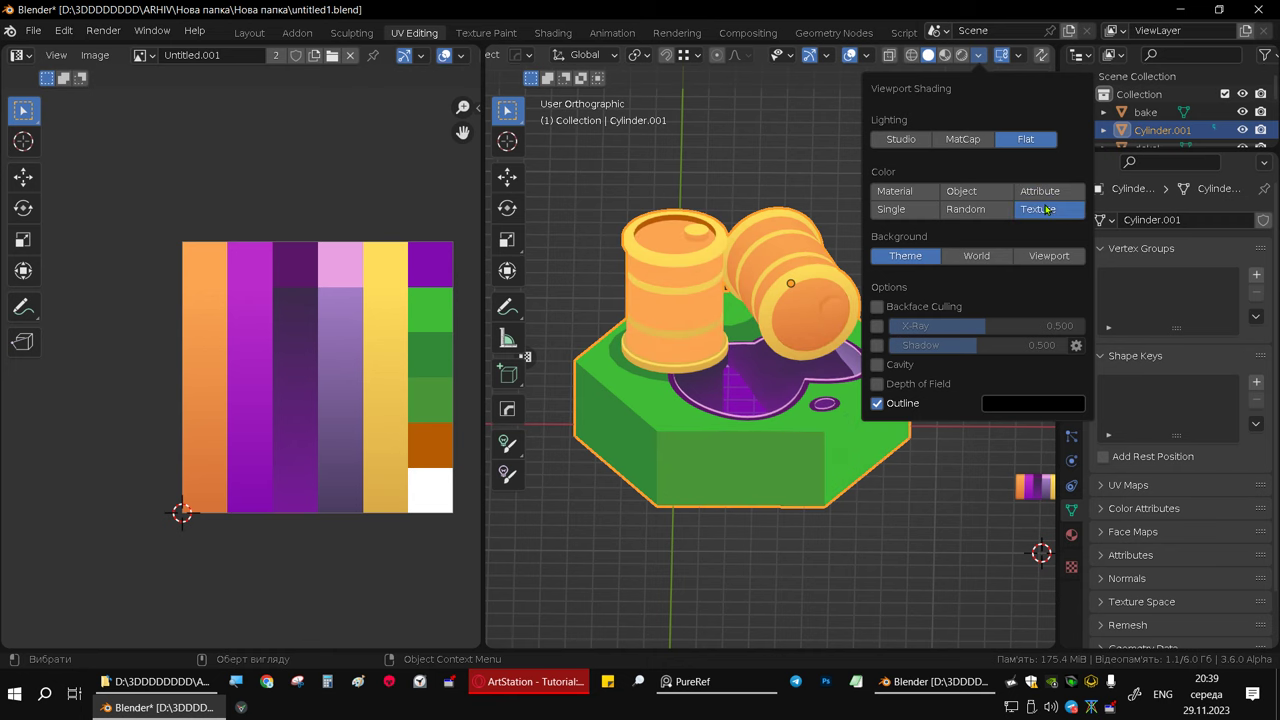
middle_drag(530, 276, 493, 276)
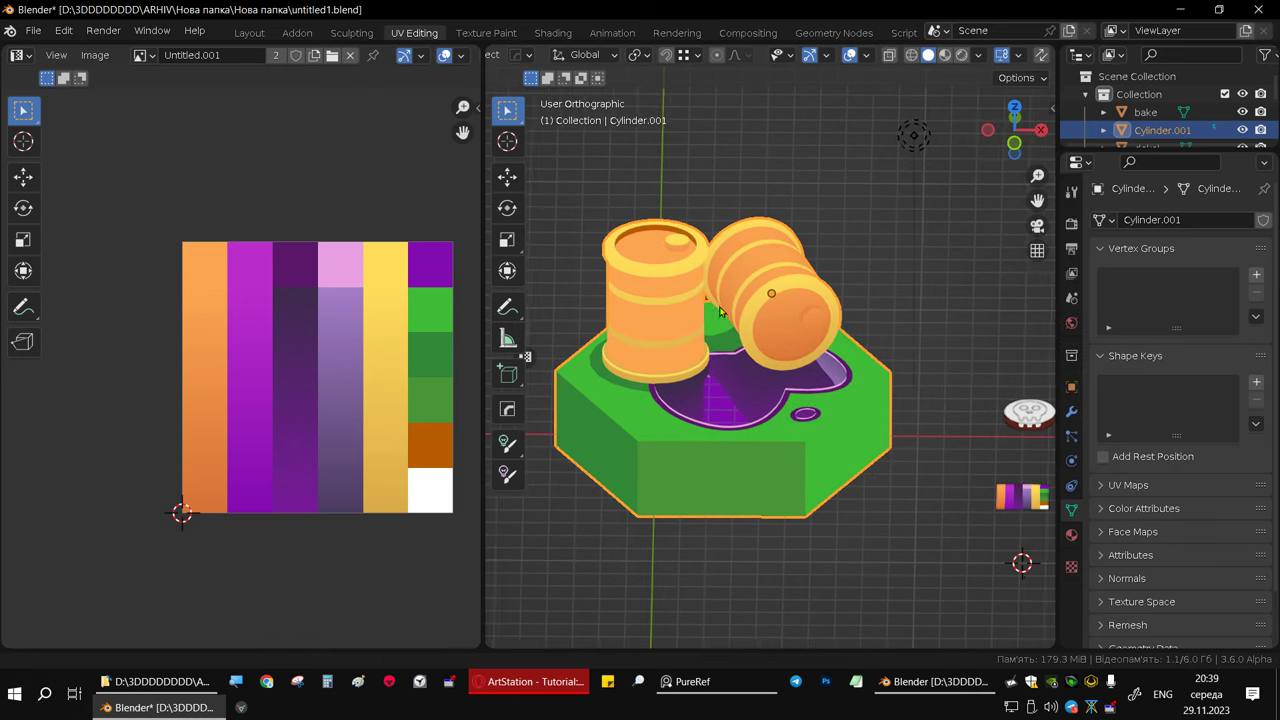
- Compare Attribute and Texture colouring repeatedly, settling on the palette Texture colours
click(979, 56)
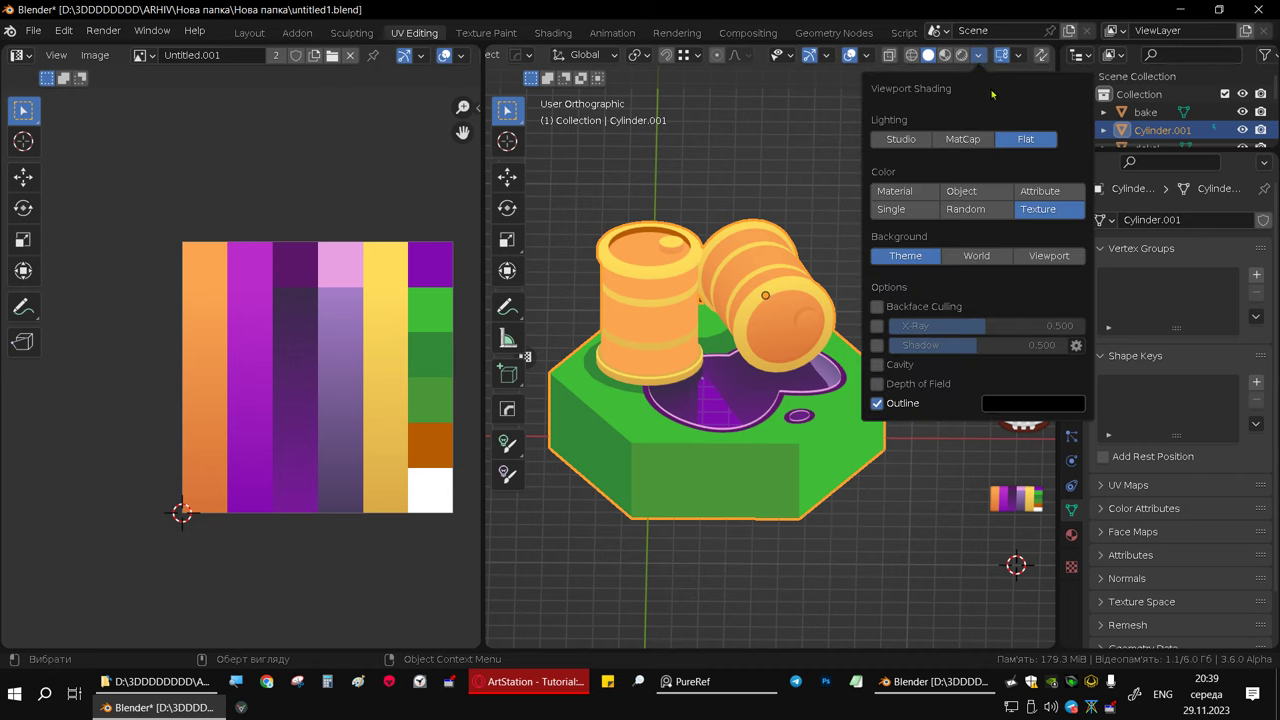
click(1047, 191)
click(1047, 209)
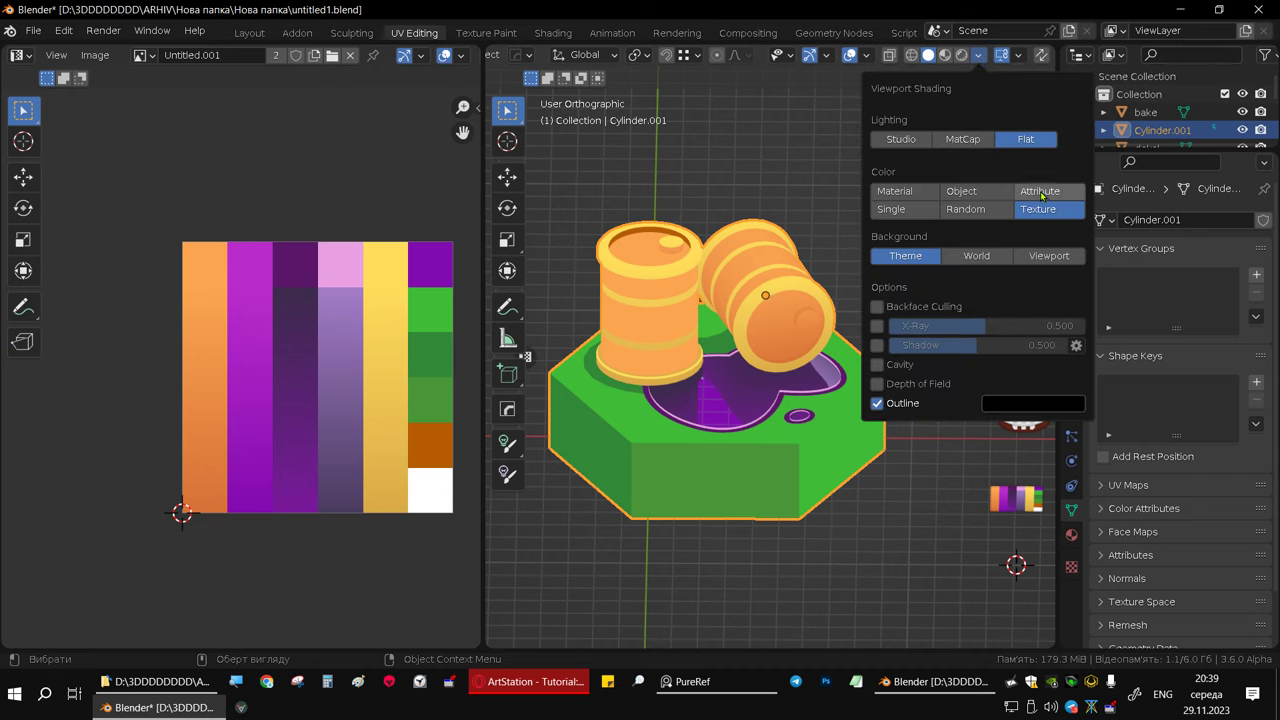
click(1041, 192)
click(1038, 209)
click(1041, 192)
click(1037, 210)
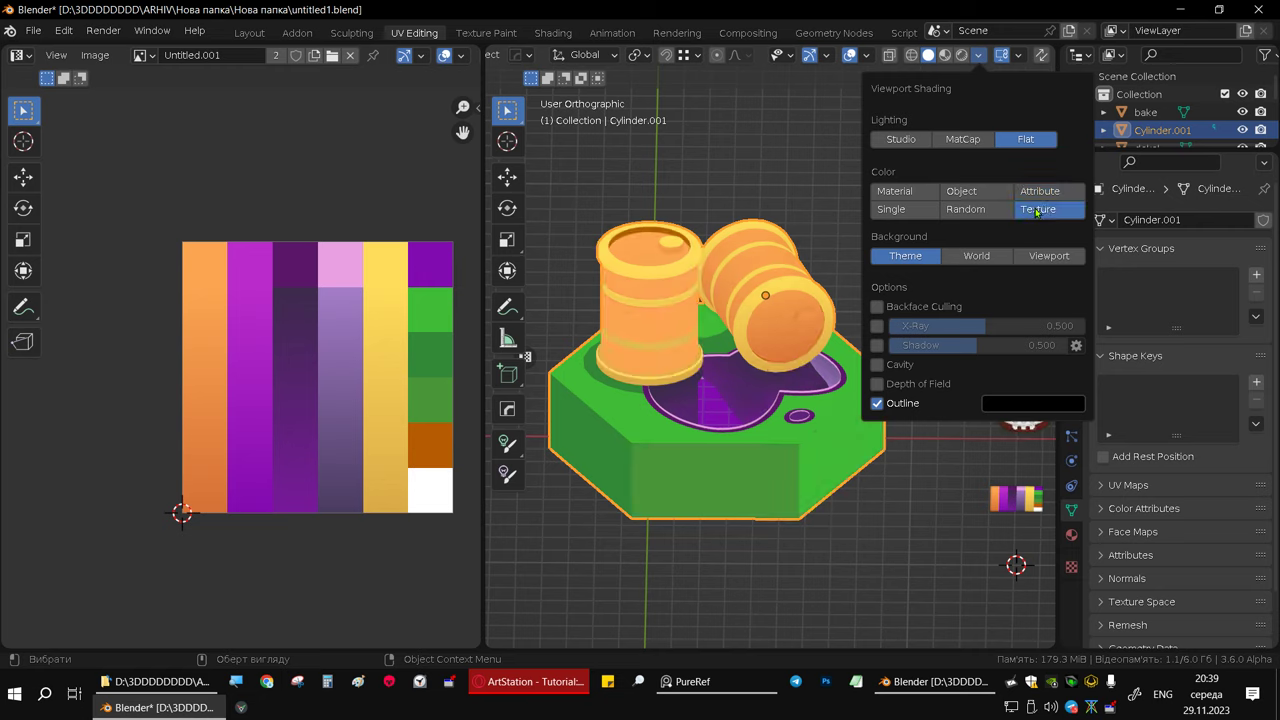
click(1033, 192)
click(1037, 210)
click(1037, 193)
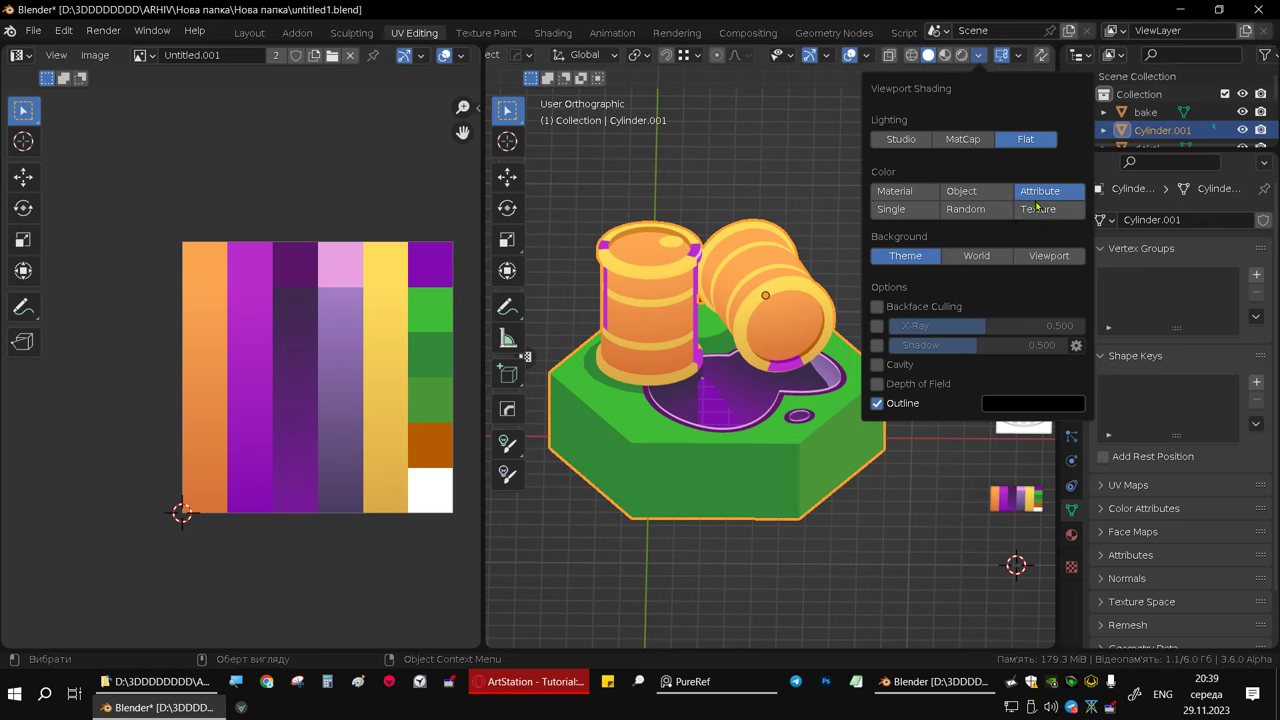
click(1036, 211)
click(1042, 193)
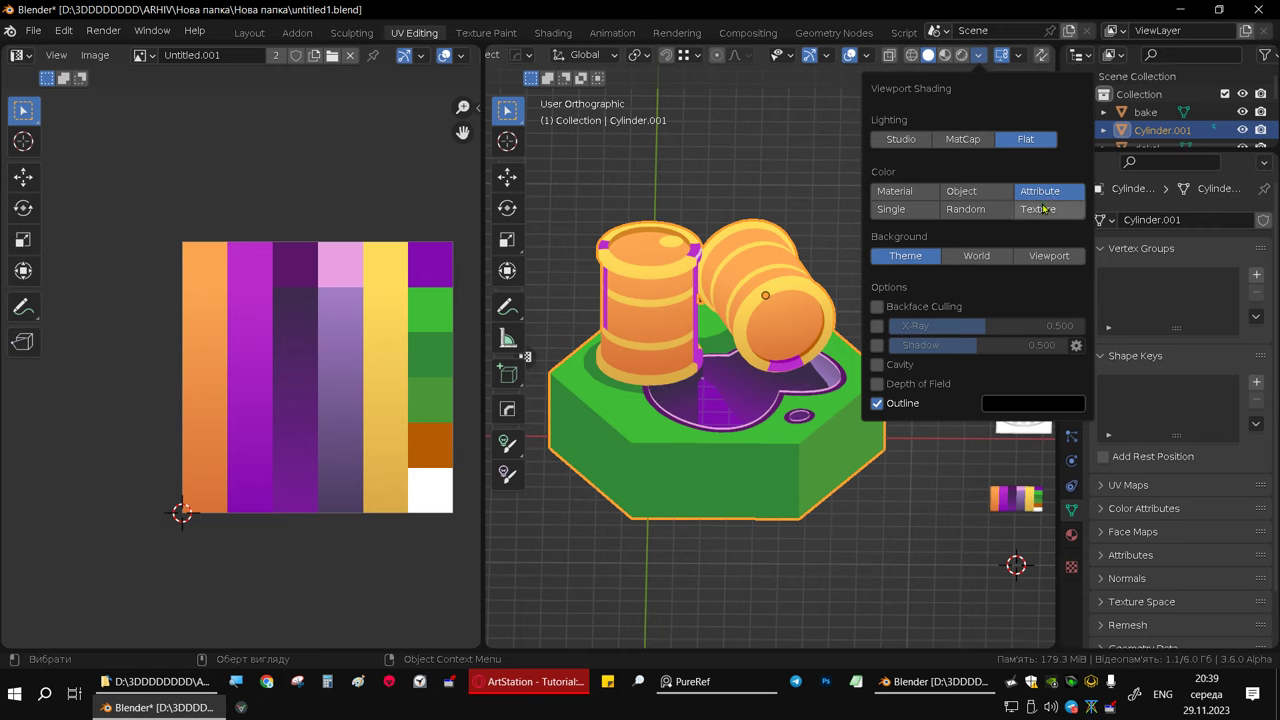
click(1040, 209)
click(1042, 192)
click(1040, 209)
click(1045, 193)
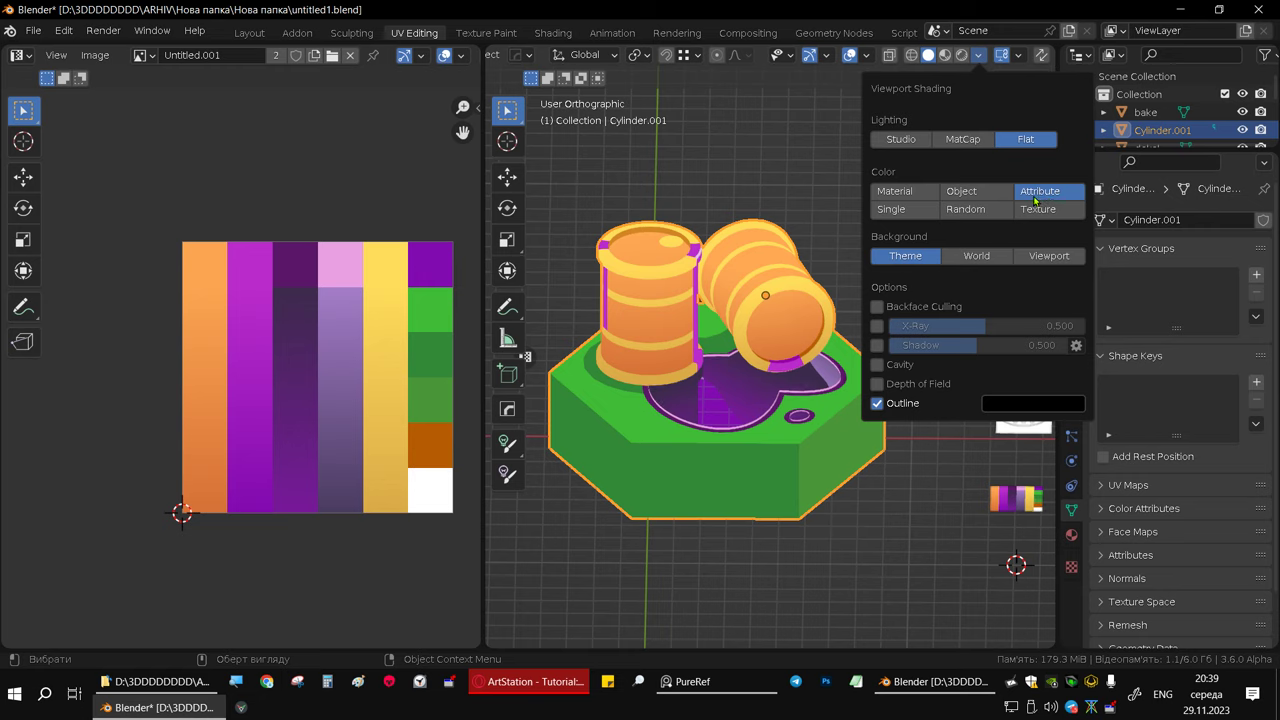
click(1040, 210)
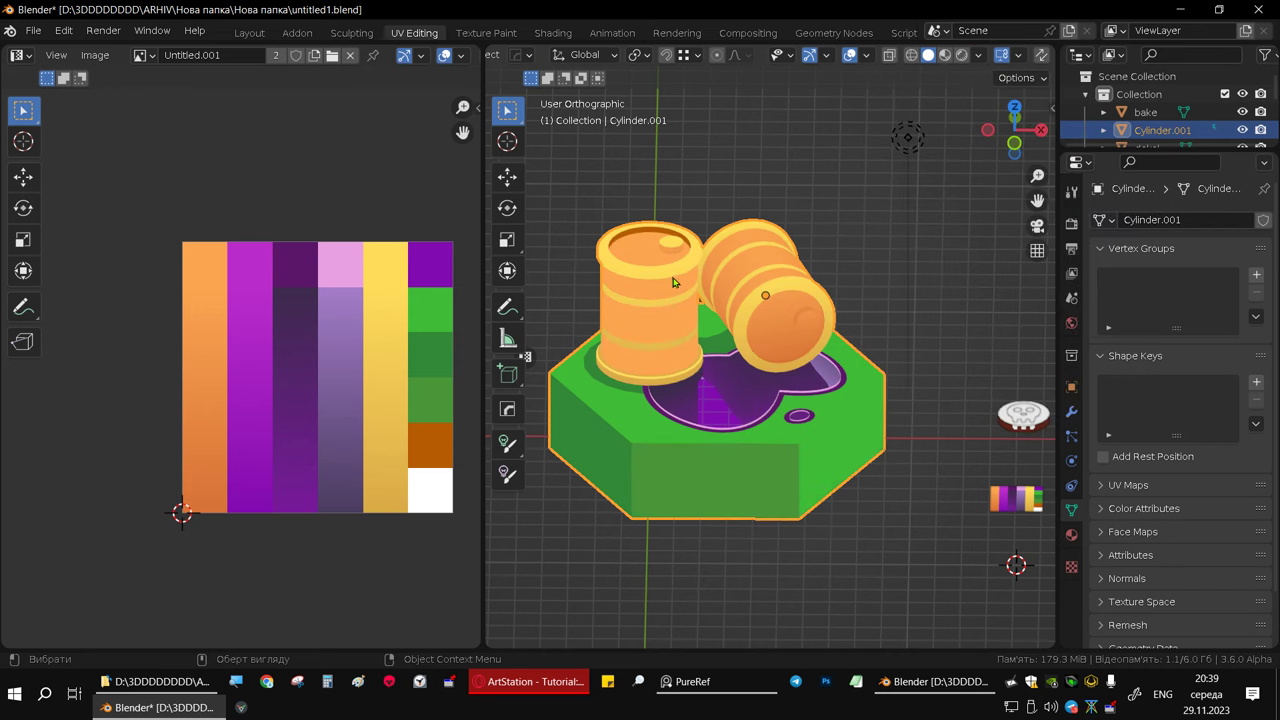
alt+middle_drag(650, 400, 643, 246)
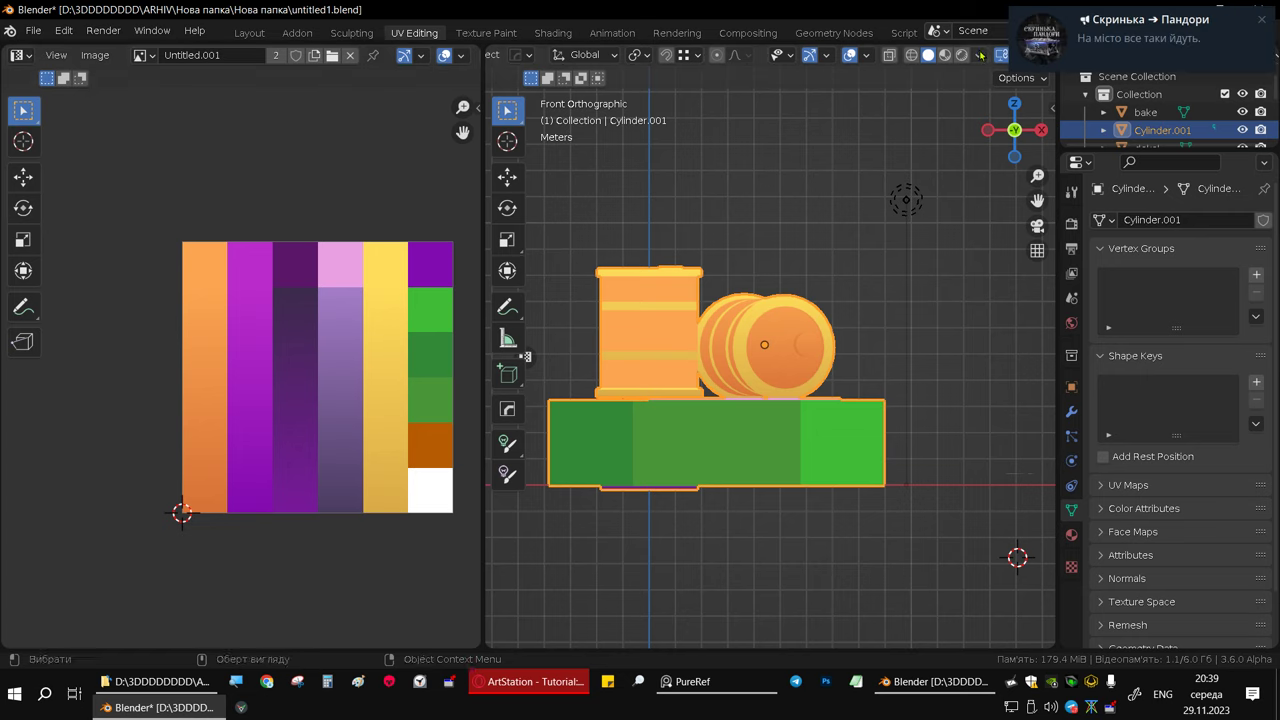
- Orbit and zoom in on the lying barrel's lower rim to reveal its leftover magenta faces
click(979, 55)
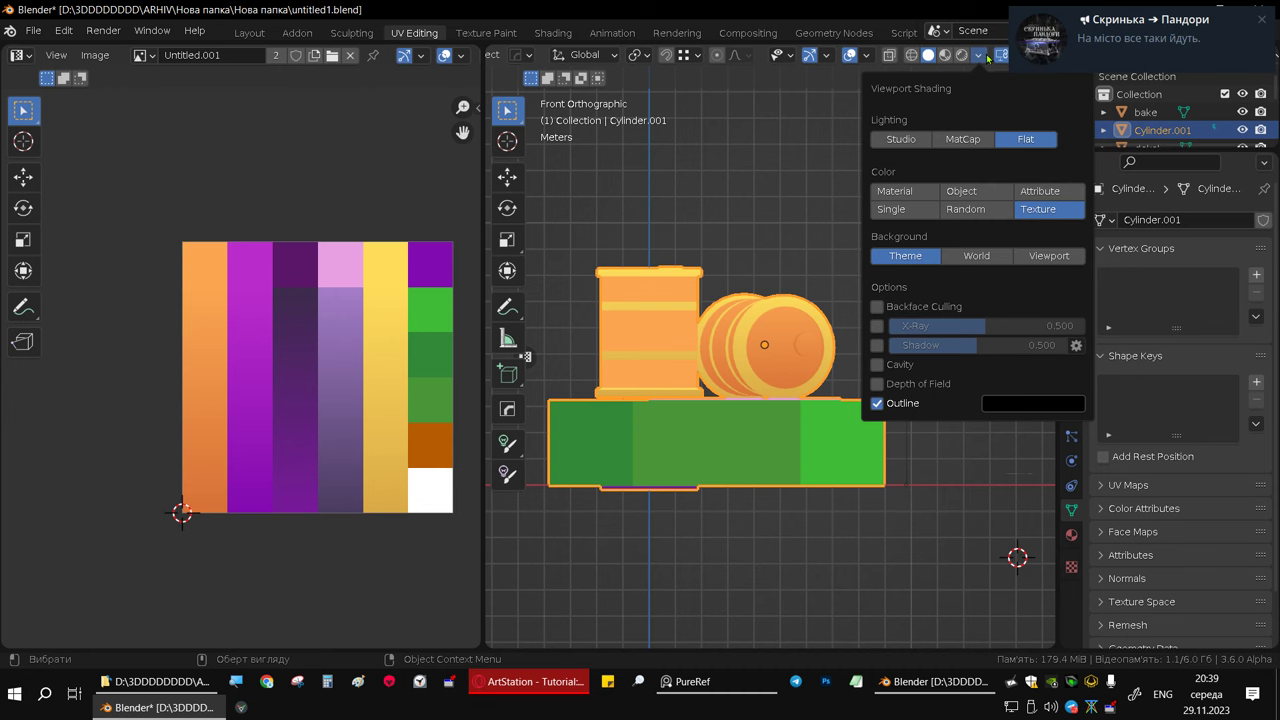
mouse_move(663, 357)
middle_down()
mouse_move(690, 402)
mouse_move(630, 383)
middle_up()
click(979, 55)
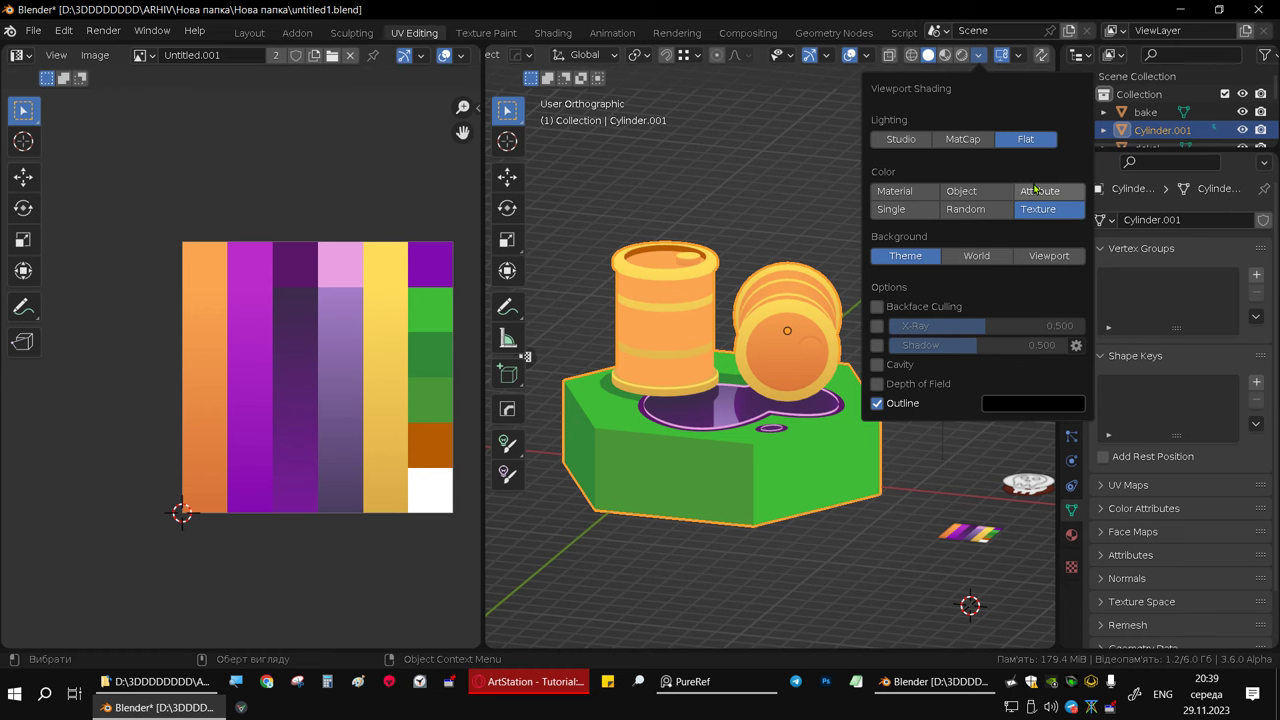
mouse_move(720, 340)
middle_down()
mouse_move(631, 374)
mouse_move(890, 422)
mouse_move(788, 452)
mouse_move(875, 397)
mouse_move(823, 394)
mouse_move(660, 440)
mouse_move(696, 446)
mouse_move(712, 391)
middle_up()
scroll(631, 374, up, 3)
scroll(631, 374, up, 3)
- In Edit Mode, select several rim faces under and around the lying barrel's end
key(Tab)
click(626, 440)
shift+click(700, 440)
shift+click(760, 425)
shift+click(824, 410)
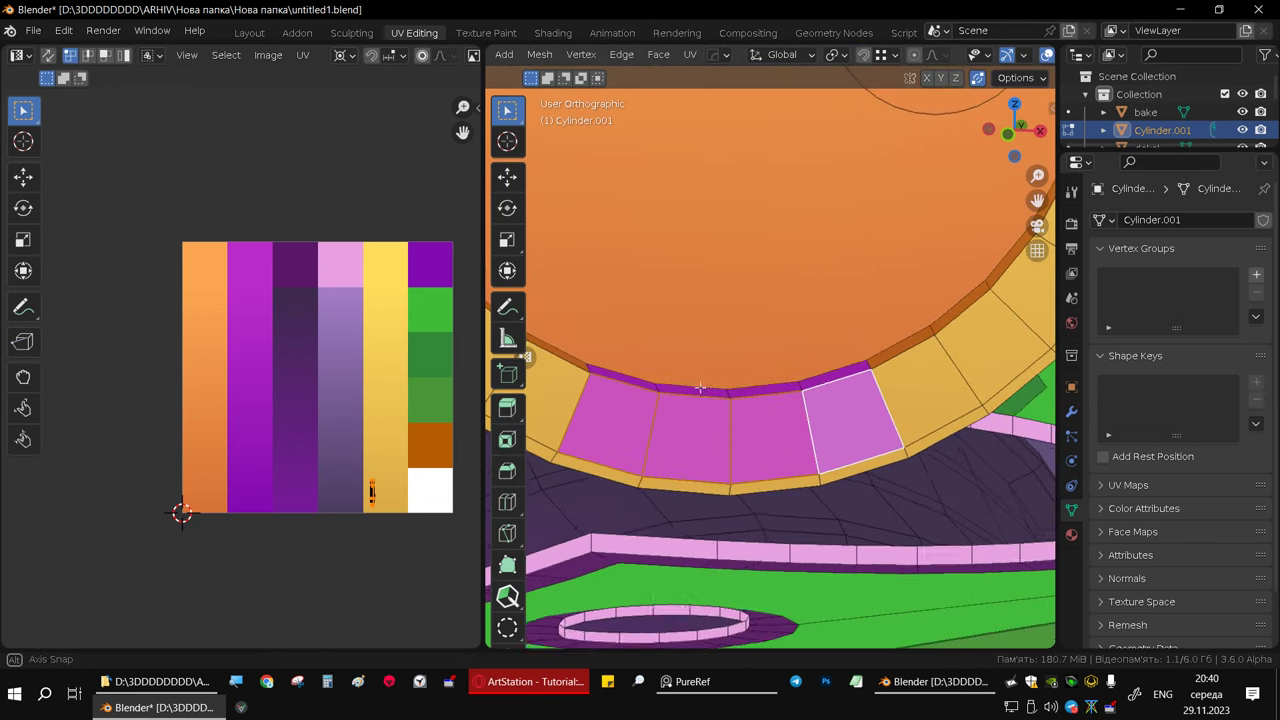
scroll(712, 391, down, 4)
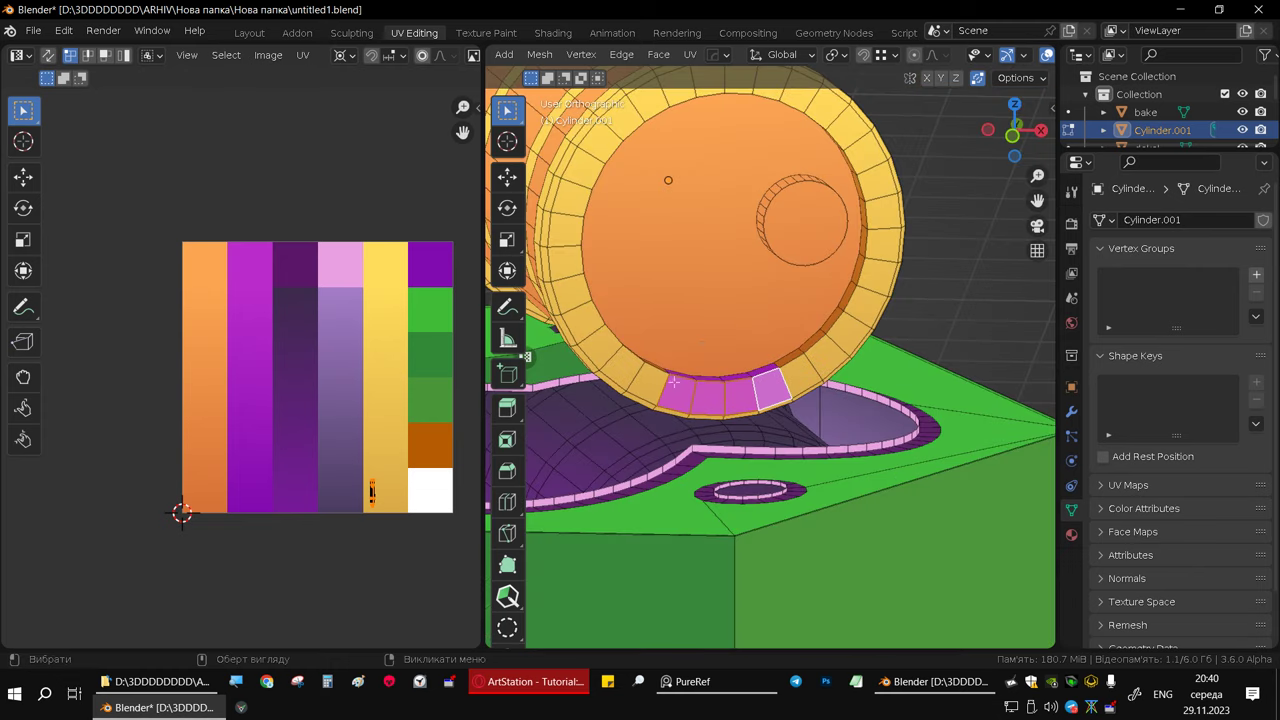
middle_drag(677, 385, 678, 381)
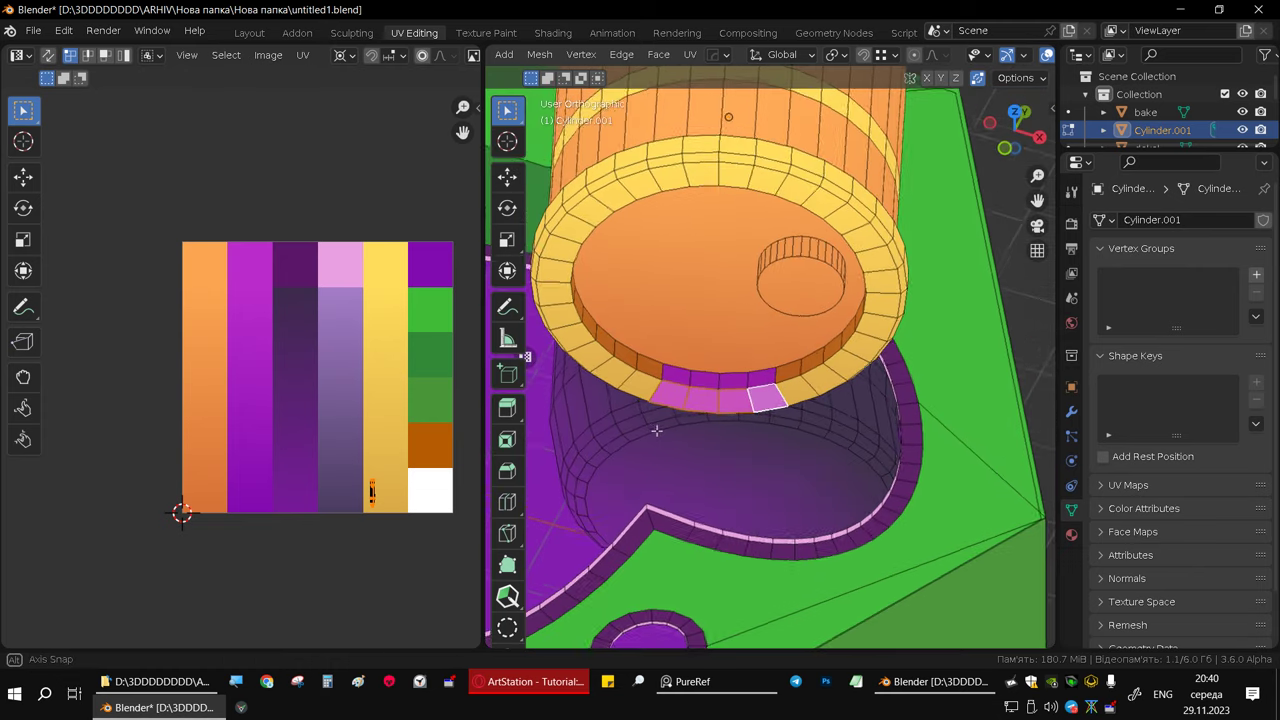
shift+click(674, 374)
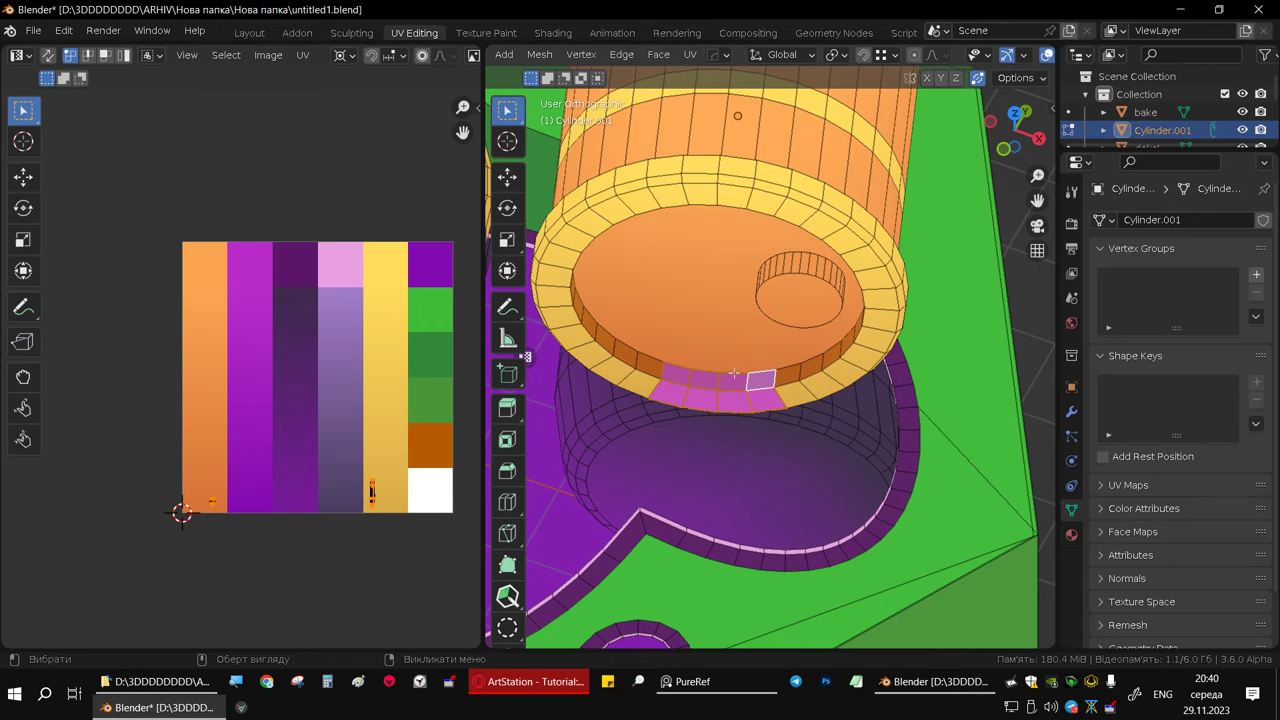
- Add rim faces at the standing barrel's base and their linked stripe faces
mouse_move(733, 373)
middle_down()
mouse_move(676, 294)
mouse_move(795, 416)
middle_up()
scroll(797, 420, up, 3)
scroll(801, 428, up, 3)
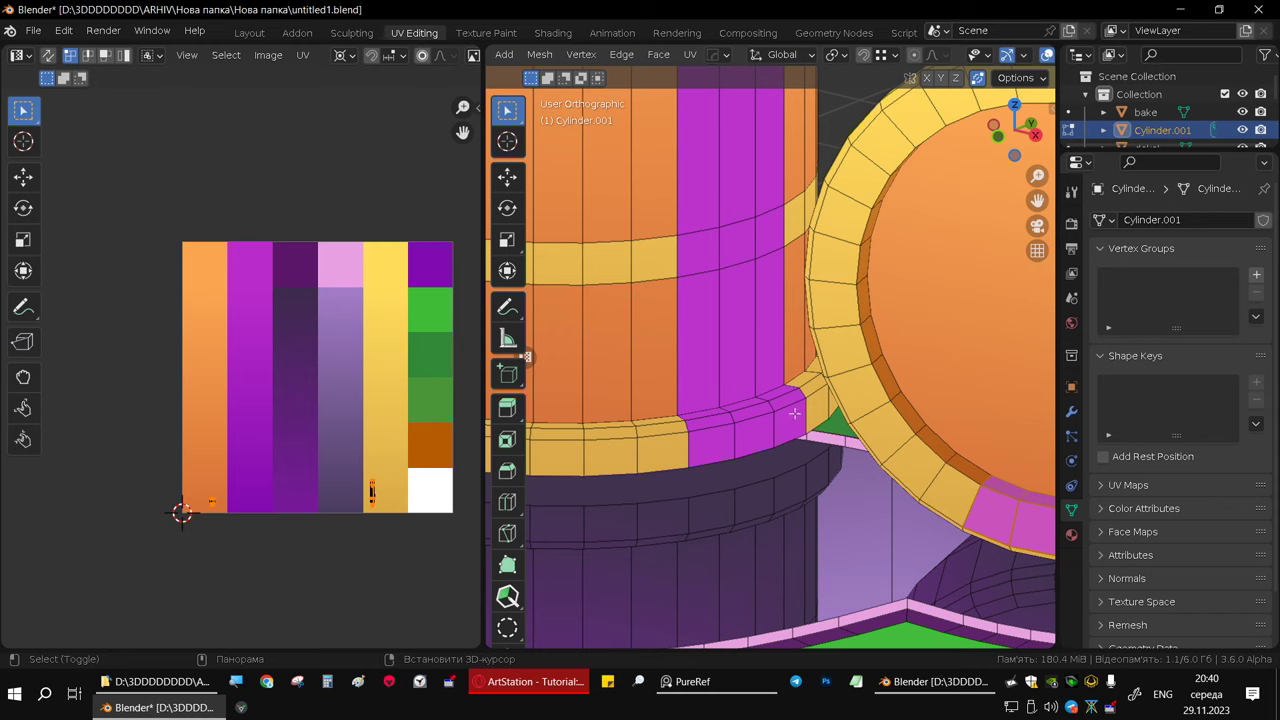
shift+click(758, 428)
shift+click(711, 443)
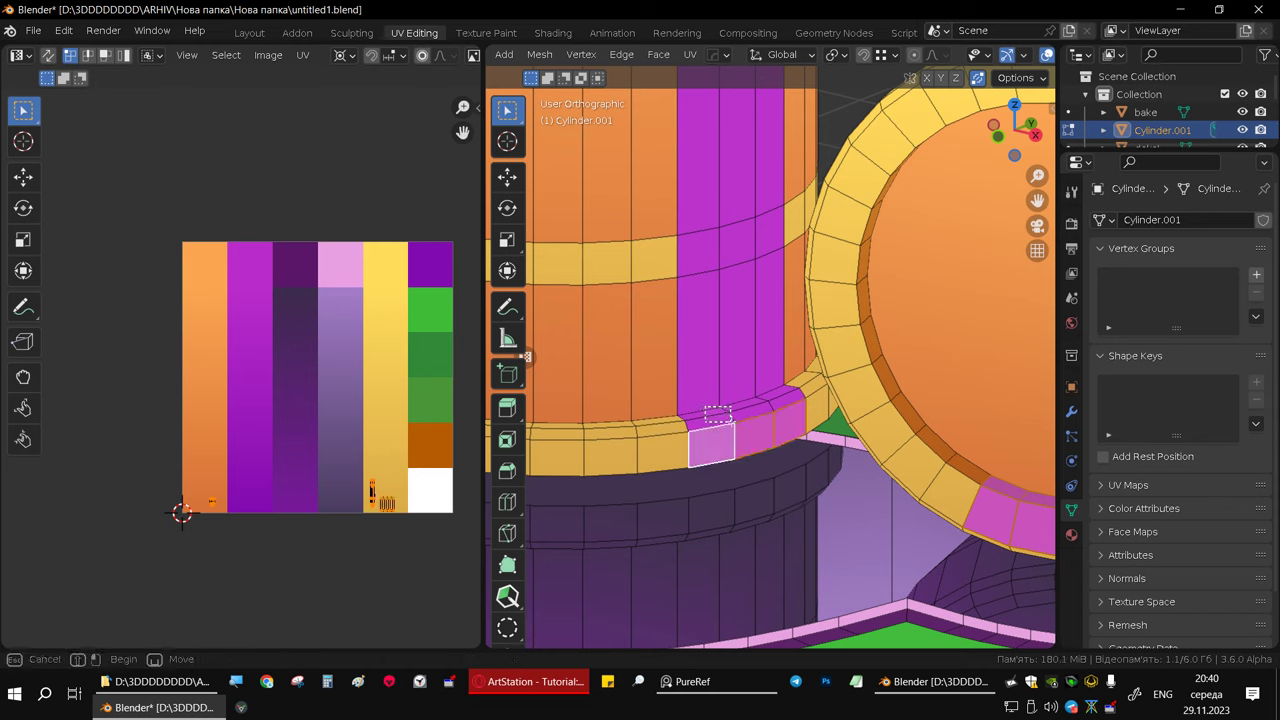
key(l)
- Box-select additional stripe and rim faces near the barrel top
shift+scroll(745, 383, up, 5)
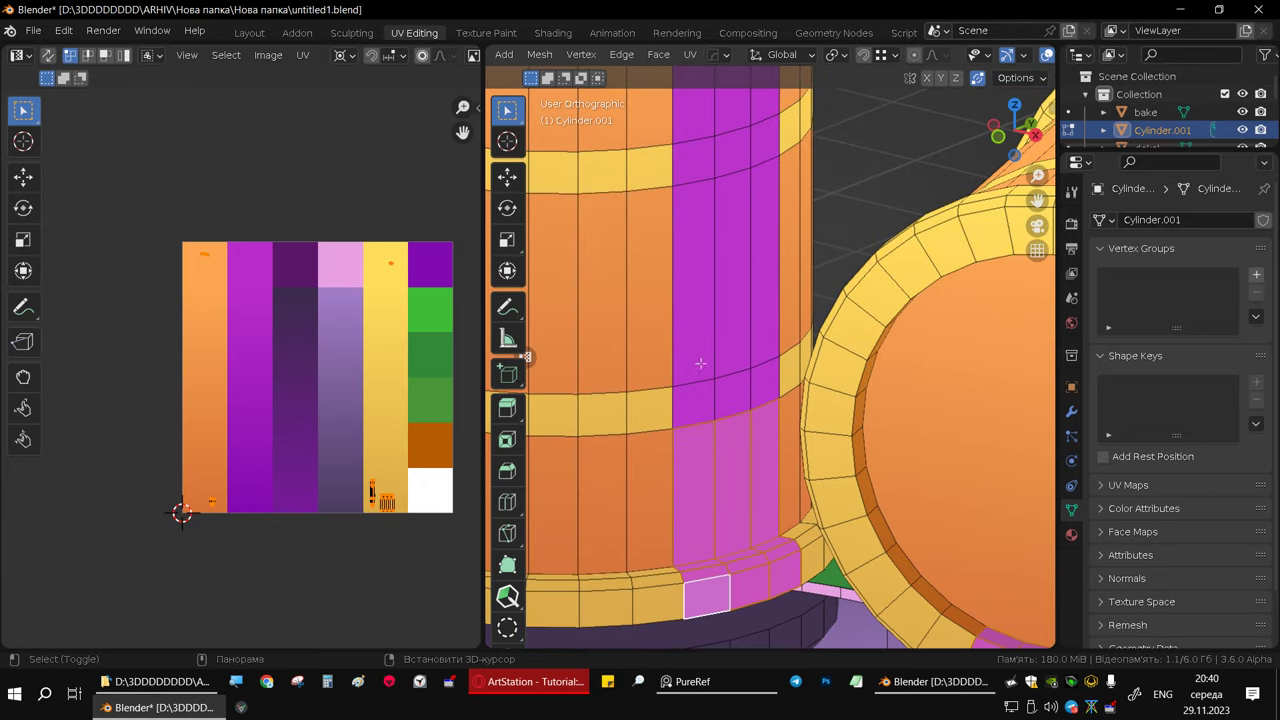
drag(697, 357, 745, 414)
middle_drag(745, 414, 700, 460)
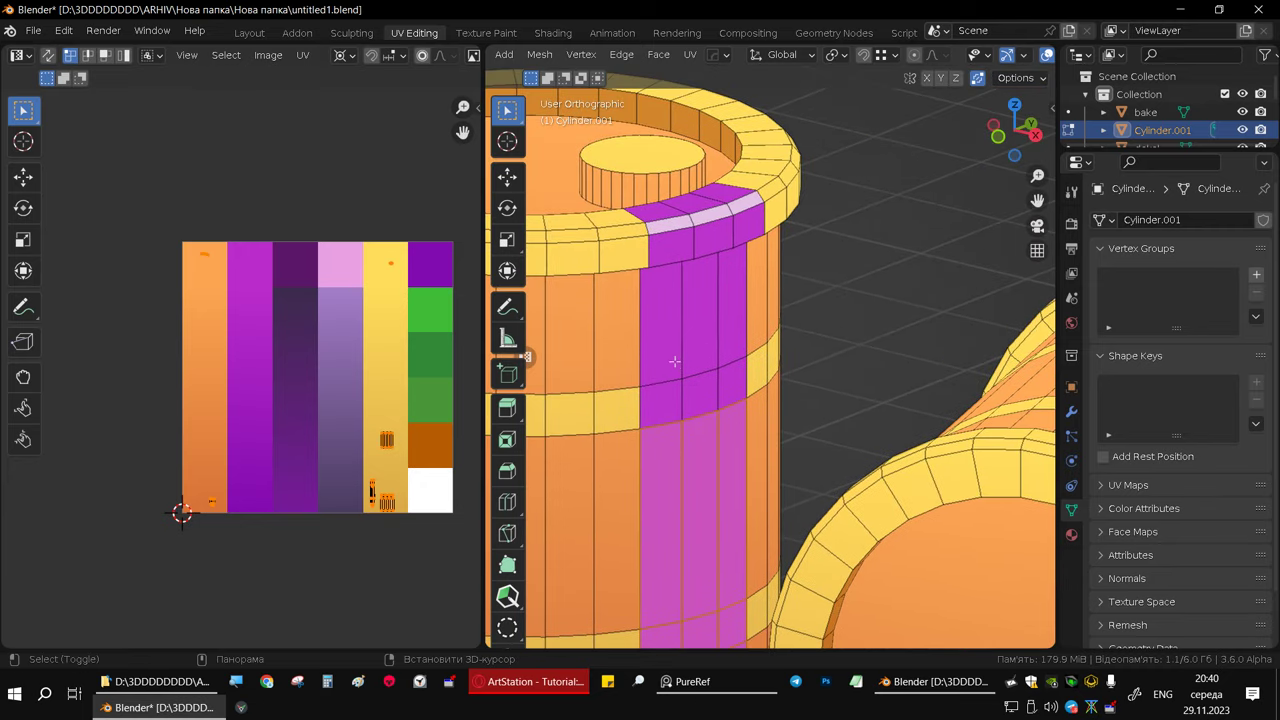
drag(675, 362, 730, 428)
middle_drag(730, 428, 735, 480)
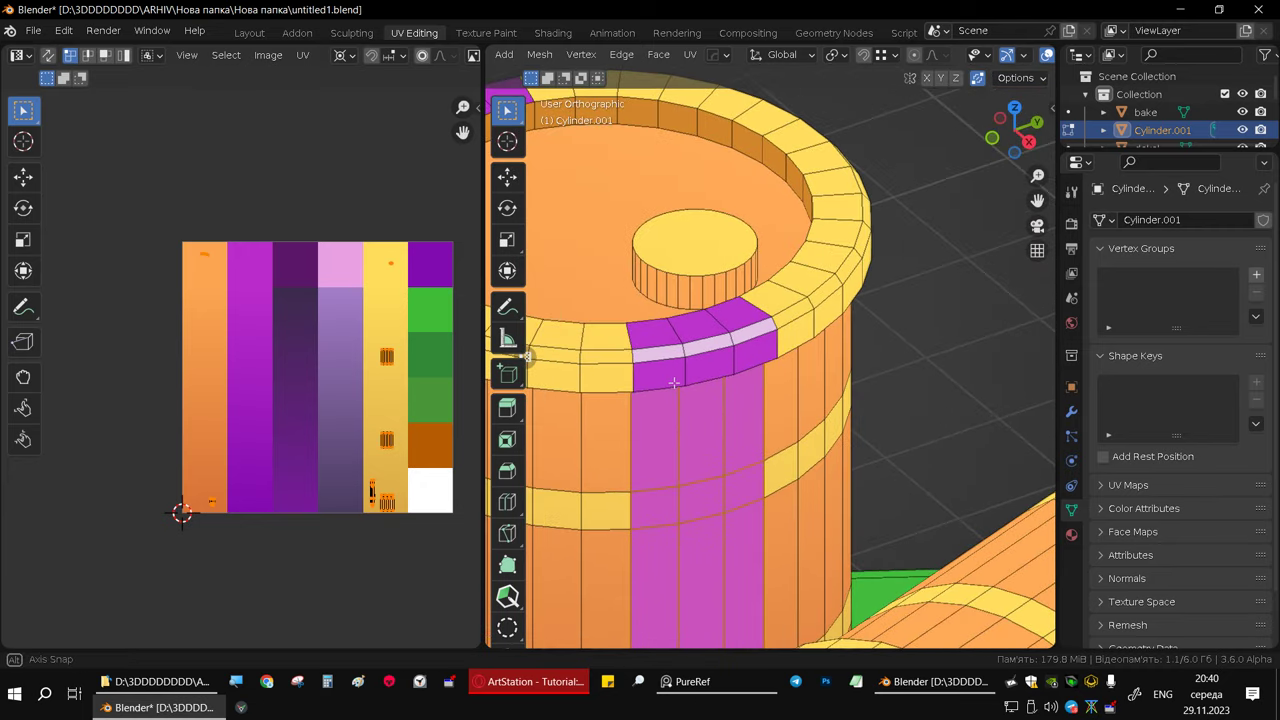
middle_drag(670, 365, 663, 297)
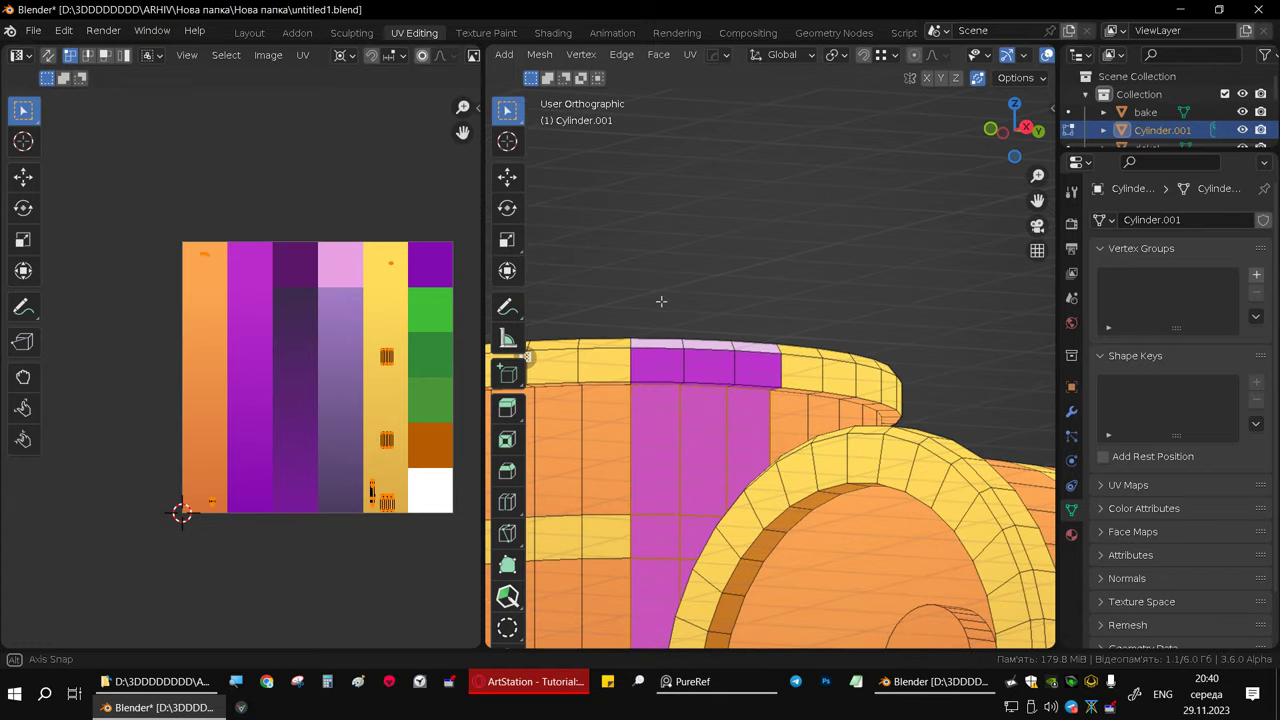
drag(670, 365, 748, 416)
mouse_move(748, 416)
middle_down()
mouse_move(666, 330)
mouse_move(938, 315)
middle_up()
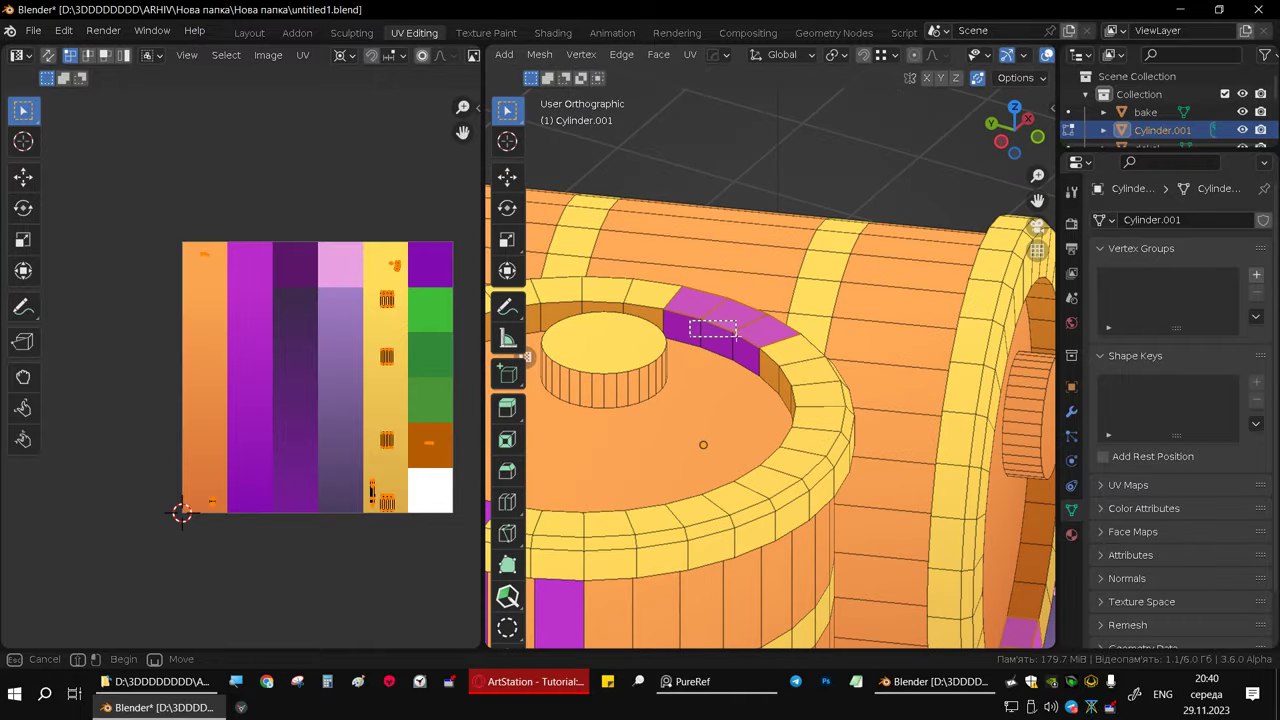
- From a side view, add faces on the purple stripe to the selection
middle_drag(690, 320, 720, 310)
middle_drag(773, 395, 791, 339)
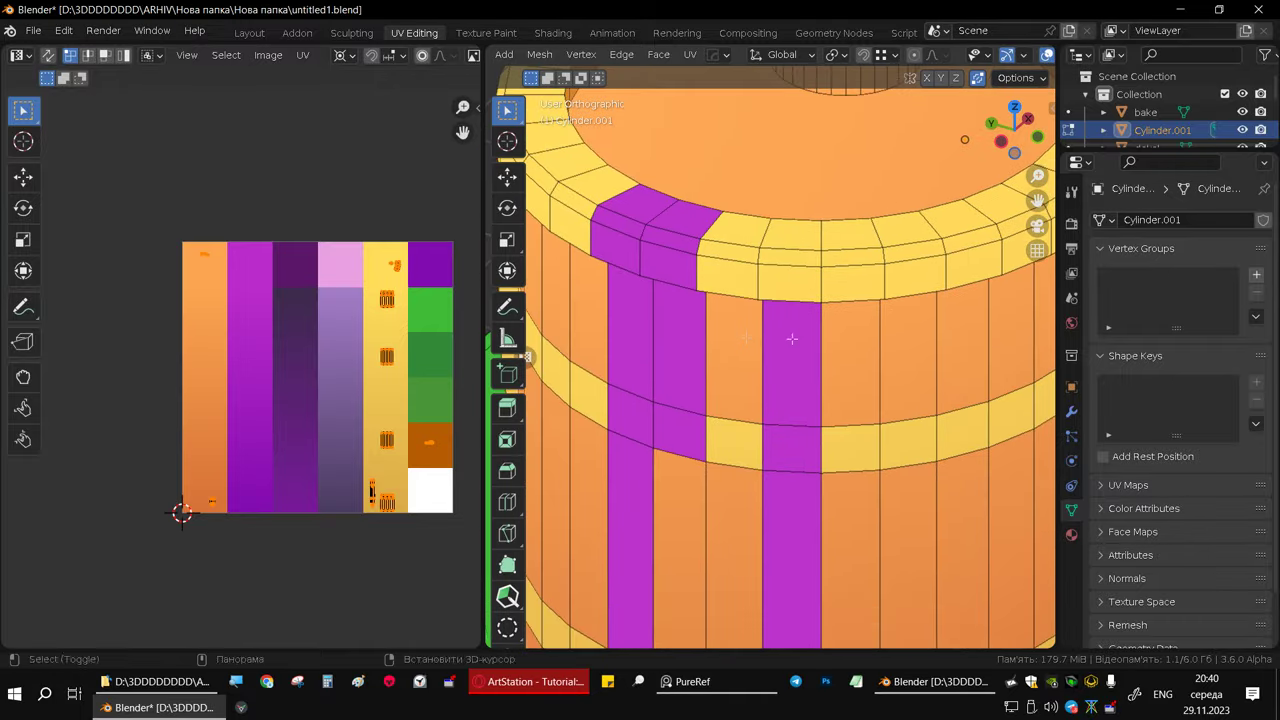
mouse_move(710, 249)
middle_down()
mouse_move(719, 432)
mouse_move(728, 396)
middle_up()
click(719, 432)
- Add the lower stripe faces and the right purple stripe column to the selection
shift+click(695, 484)
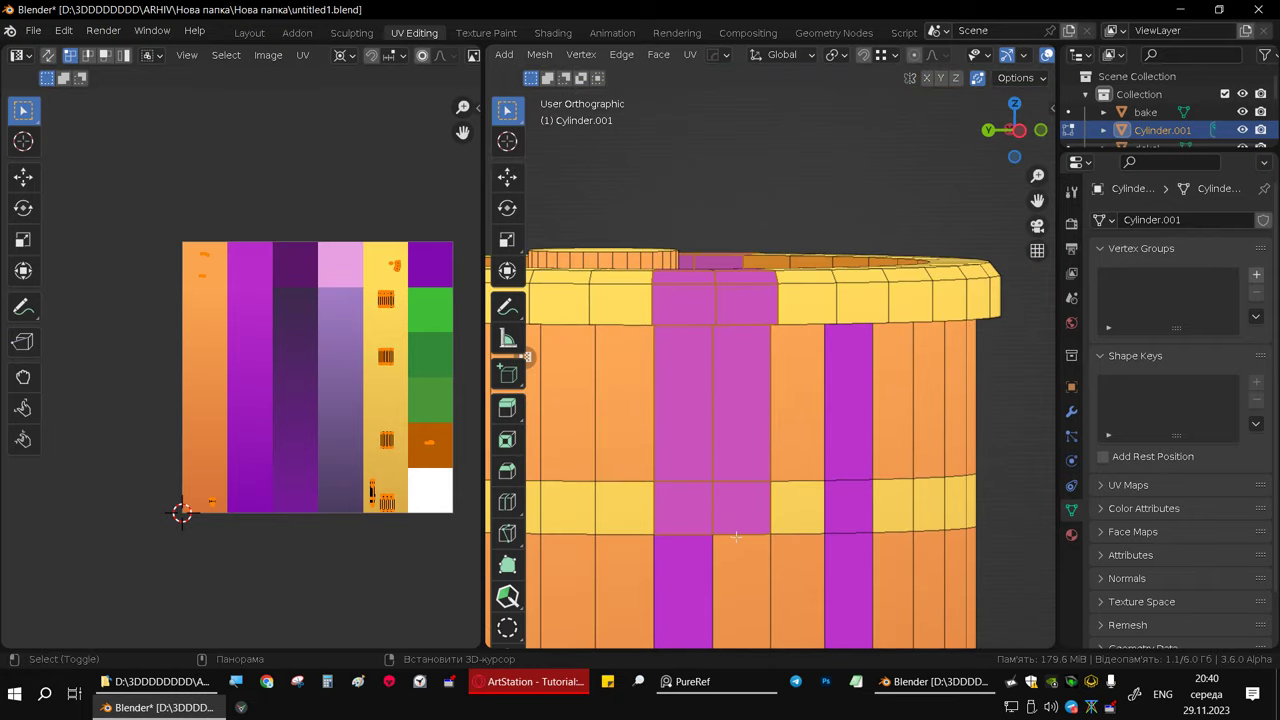
shift+scroll(690, 460, down, 5)
shift+click(686, 437)
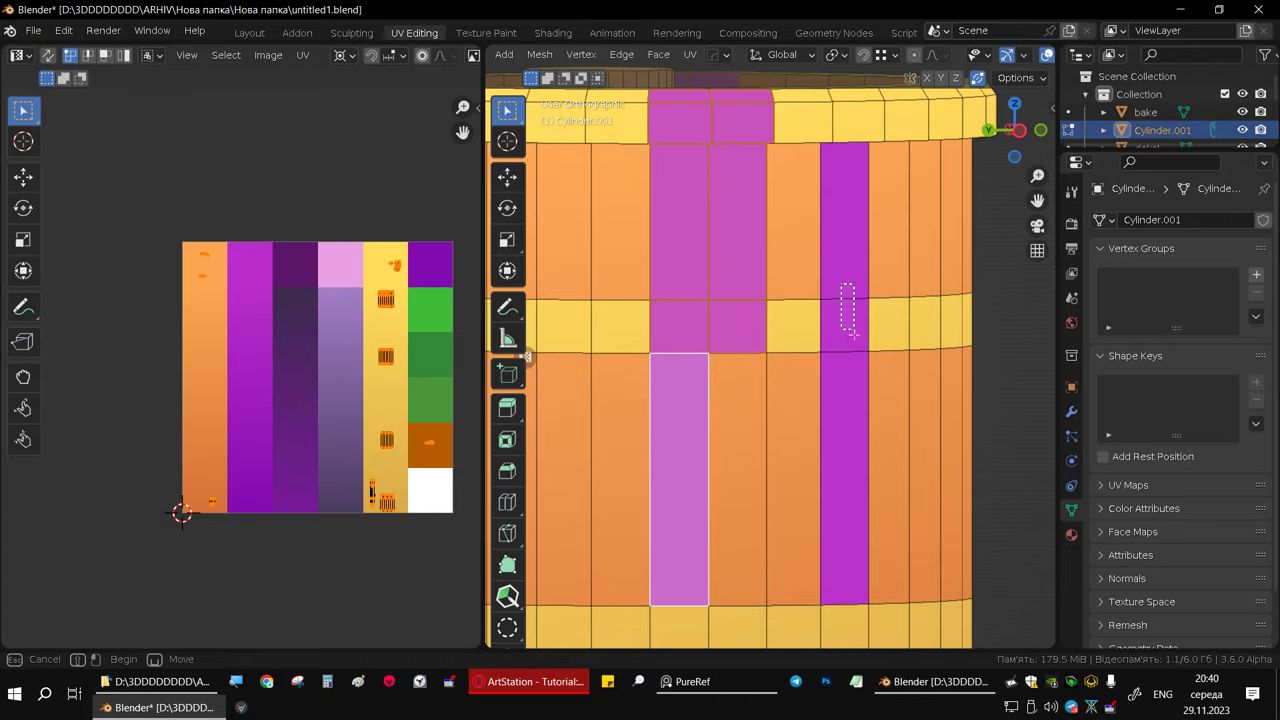
alt+shift+click(850, 352)
- Review the selected rim faces around both barrels, then make the mesh see-through
mouse_move(849, 371)
middle_down()
mouse_move(740, 286)
mouse_move(767, 344)
mouse_move(695, 429)
mouse_move(650, 415)
middle_up()
scroll(650, 415, up, 3)
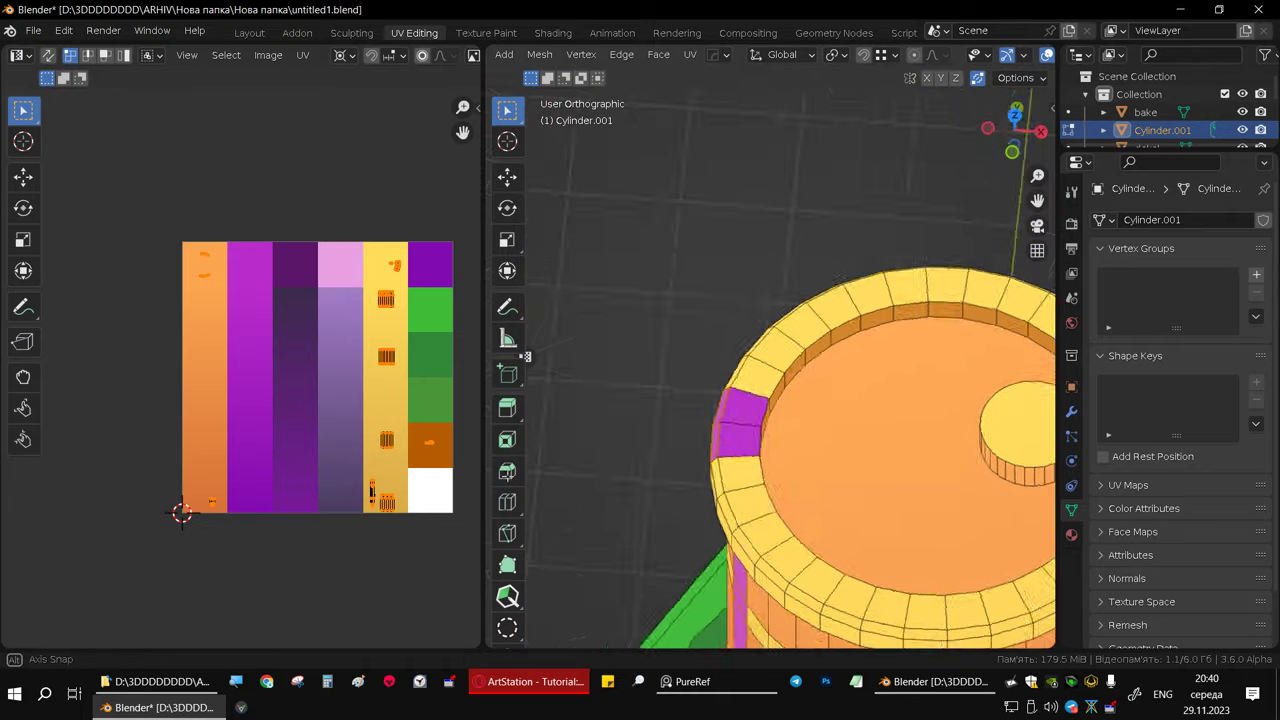
scroll(645, 414, up, 2)
scroll(643, 413, up, 1)
scroll(643, 413, up, 2)
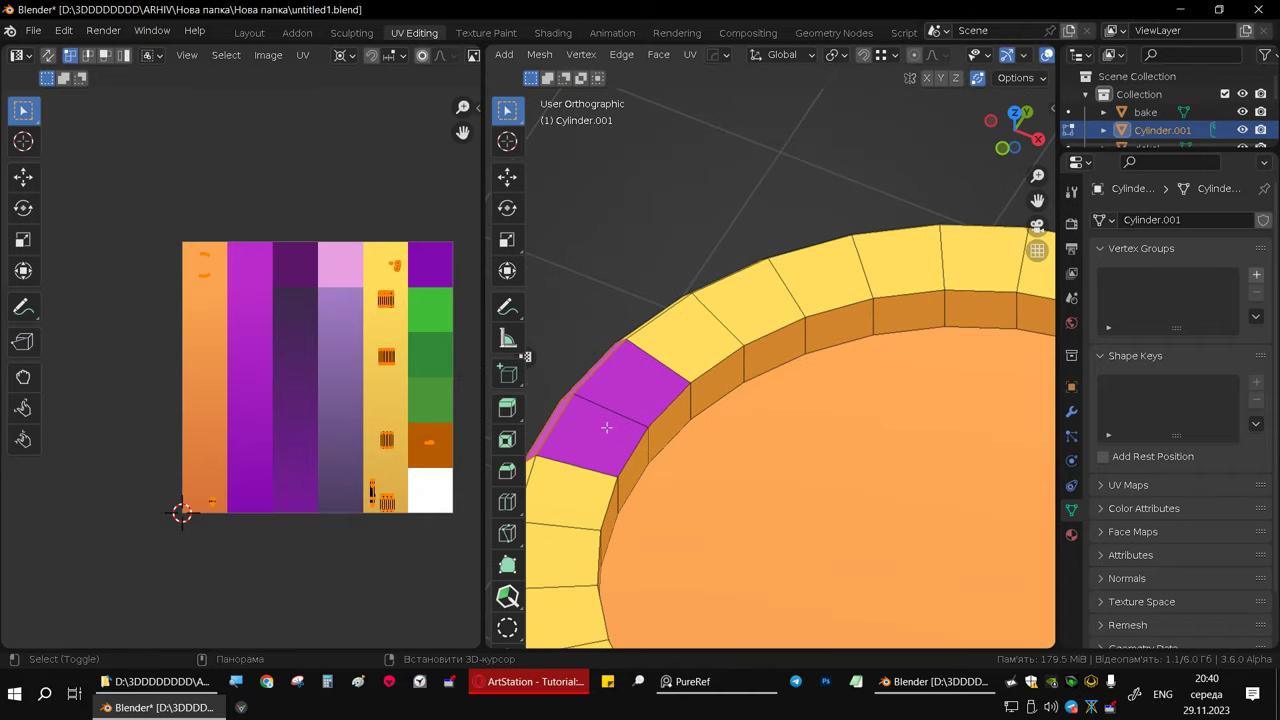
scroll(617, 406, down, 5)
mouse_move(617, 406)
middle_down()
mouse_move(873, 427)
mouse_move(864, 387)
mouse_move(776, 253)
middle_up()
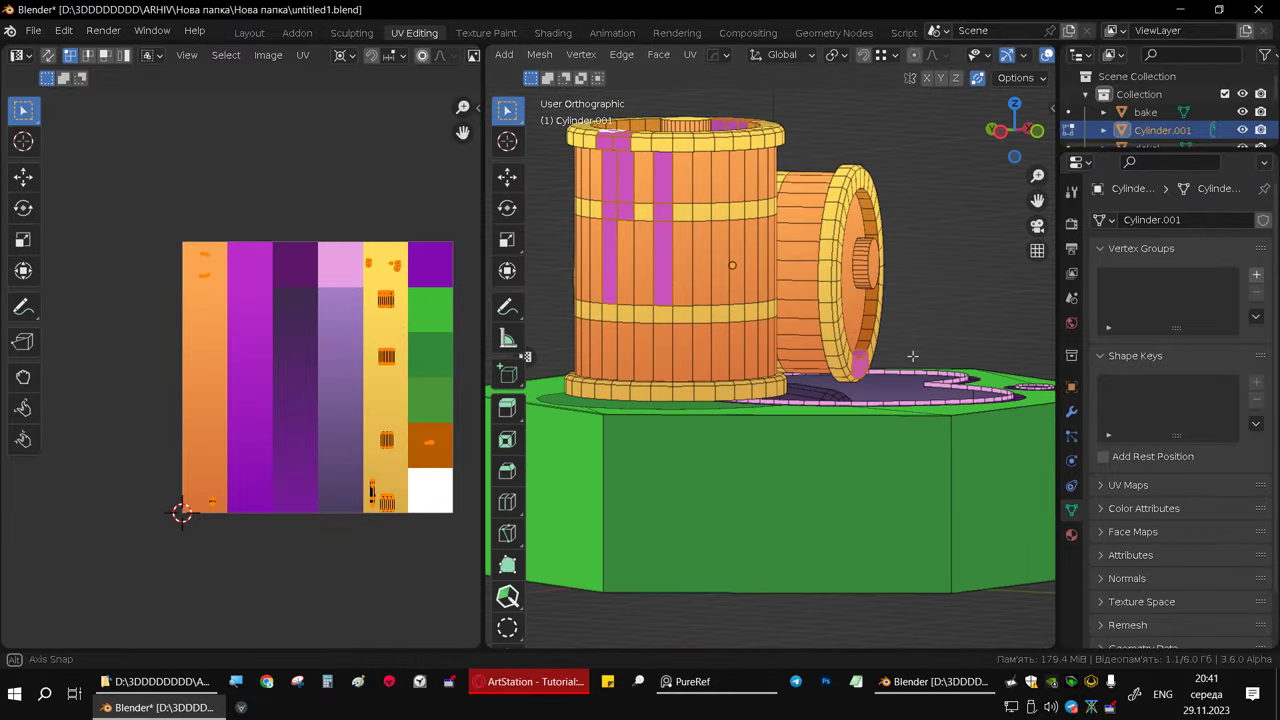
middle_drag(776, 253, 875, 397)
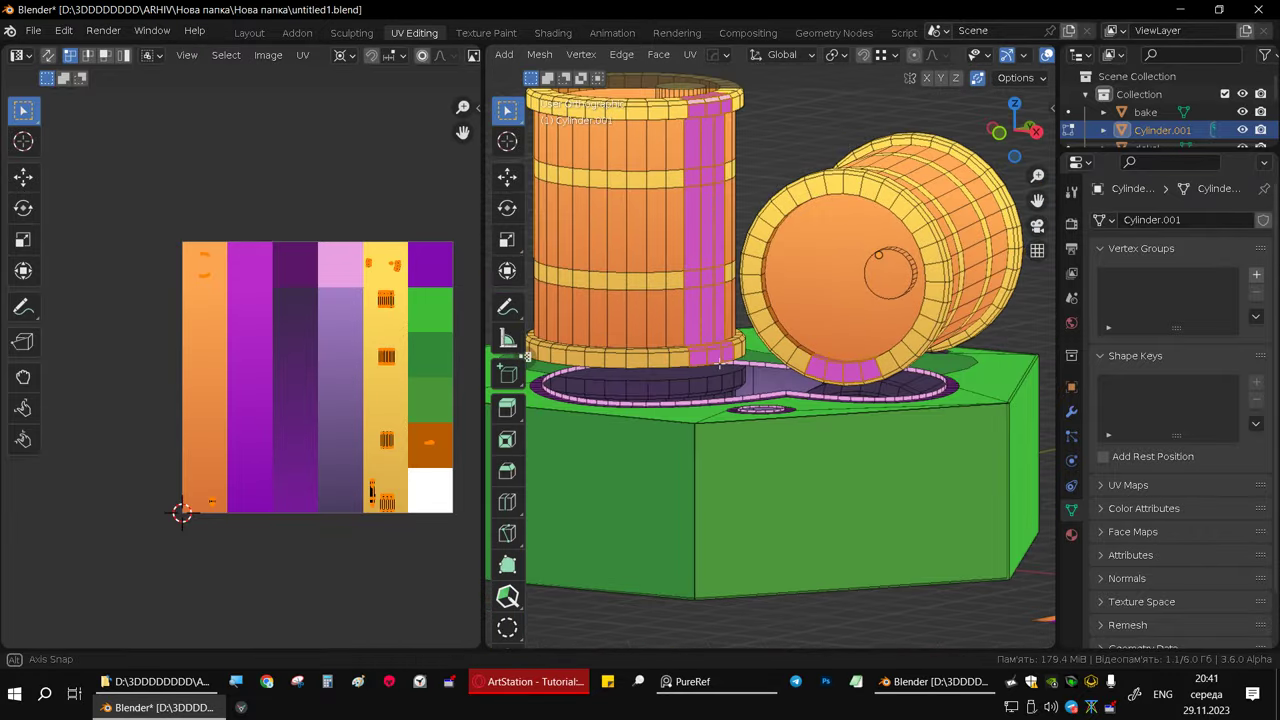
scroll(875, 397, up, 3)
scroll(875, 397, up, 5)
scroll(860, 370, up, 2)
scroll(856, 354, down, 2)
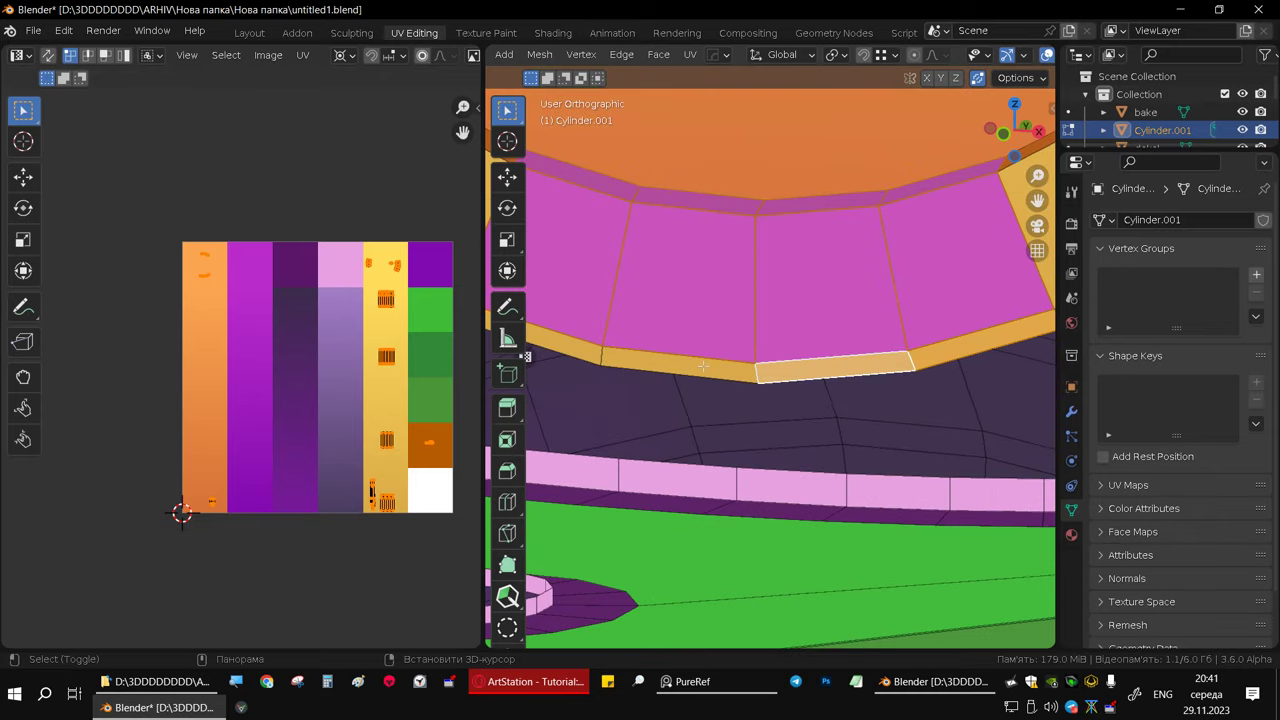
mouse_move(583, 338)
middle_down()
mouse_move(781, 398)
mouse_move(903, 362)
middle_up()
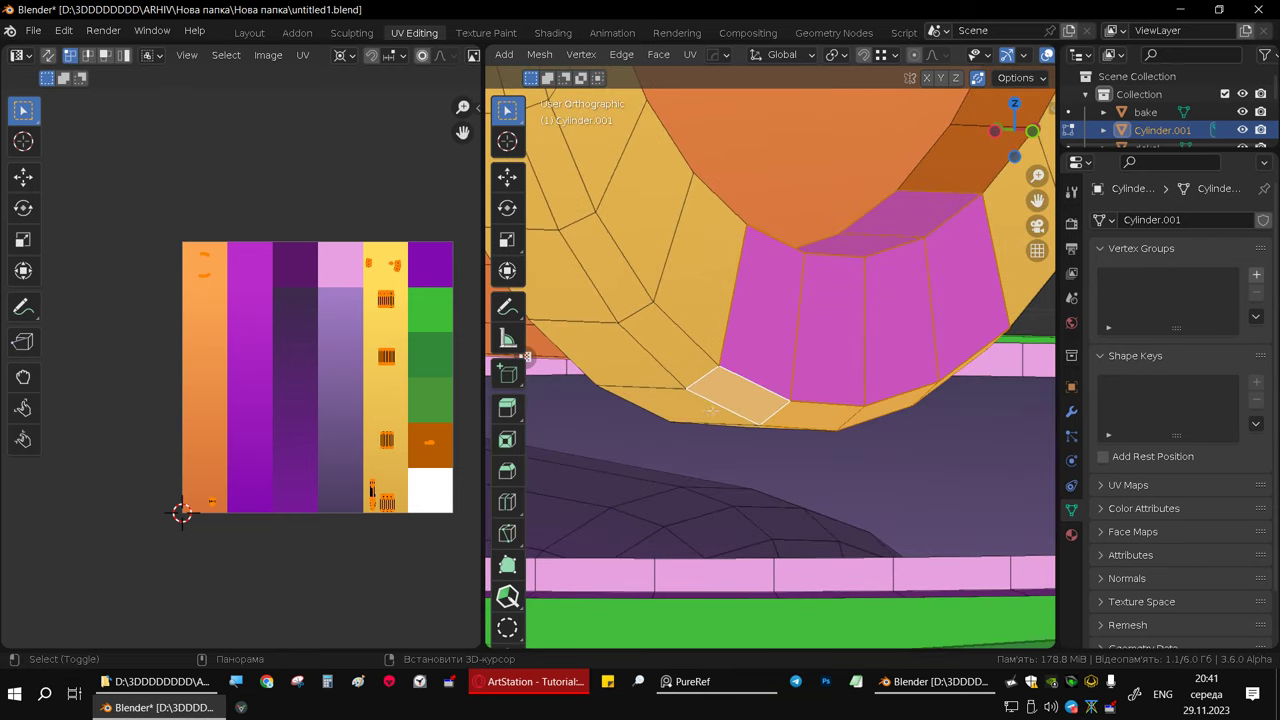
mouse_move(751, 414)
middle_down()
mouse_move(765, 410)
mouse_move(683, 386)
mouse_move(700, 400)
middle_up()
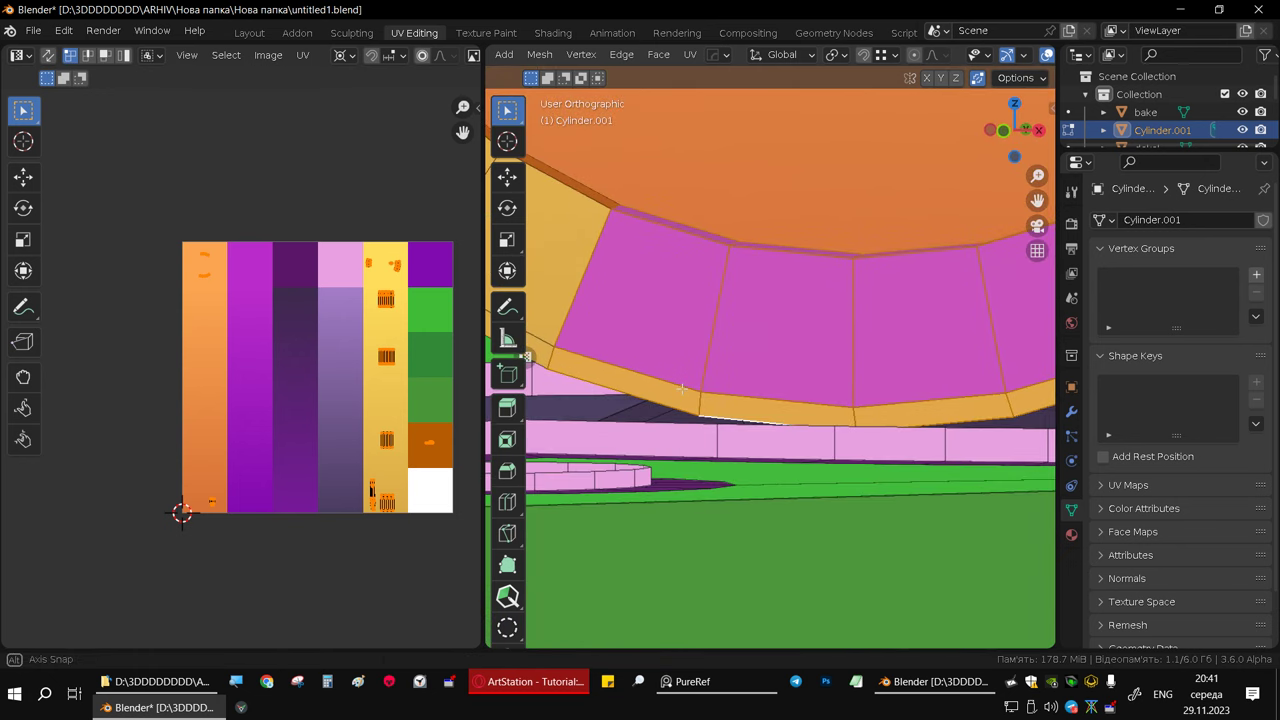
key(shift+z)
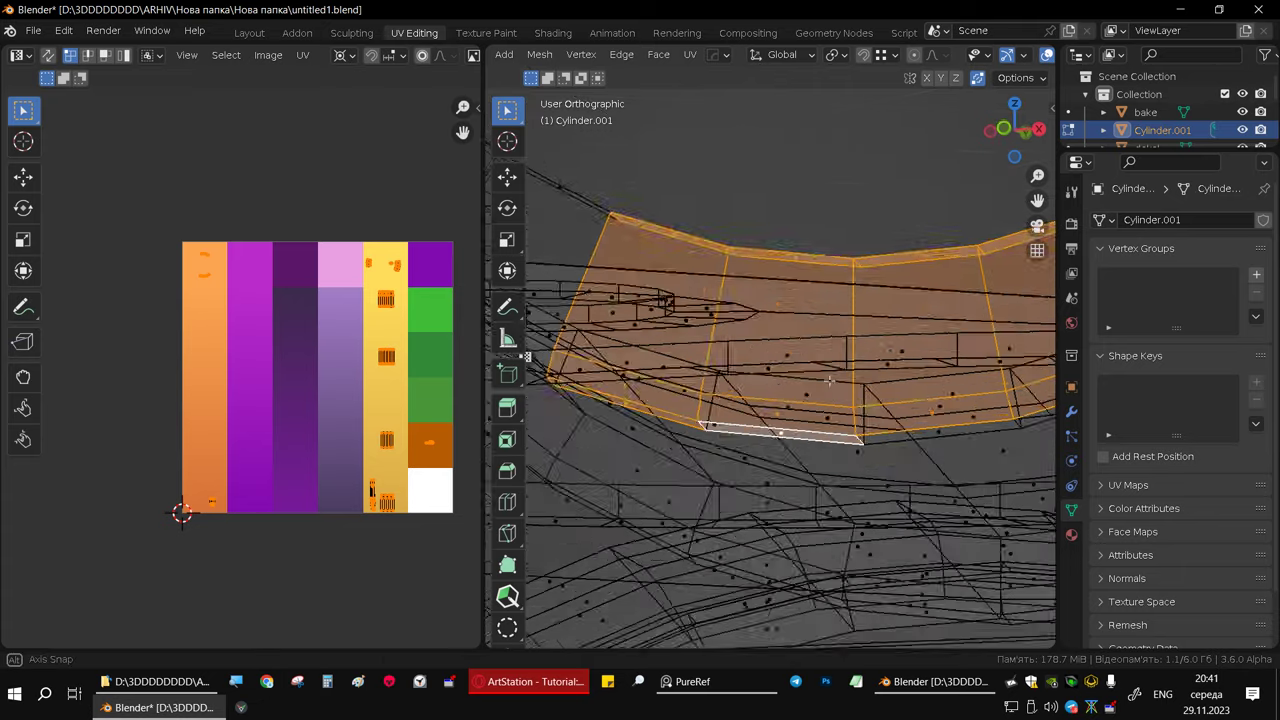
- Add one more rim face to the selection and switch back to Solid shading
mouse_move(808, 413)
middle_down()
mouse_move(818, 393)
mouse_move(723, 379)
mouse_move(836, 338)
mouse_move(852, 349)
middle_up()
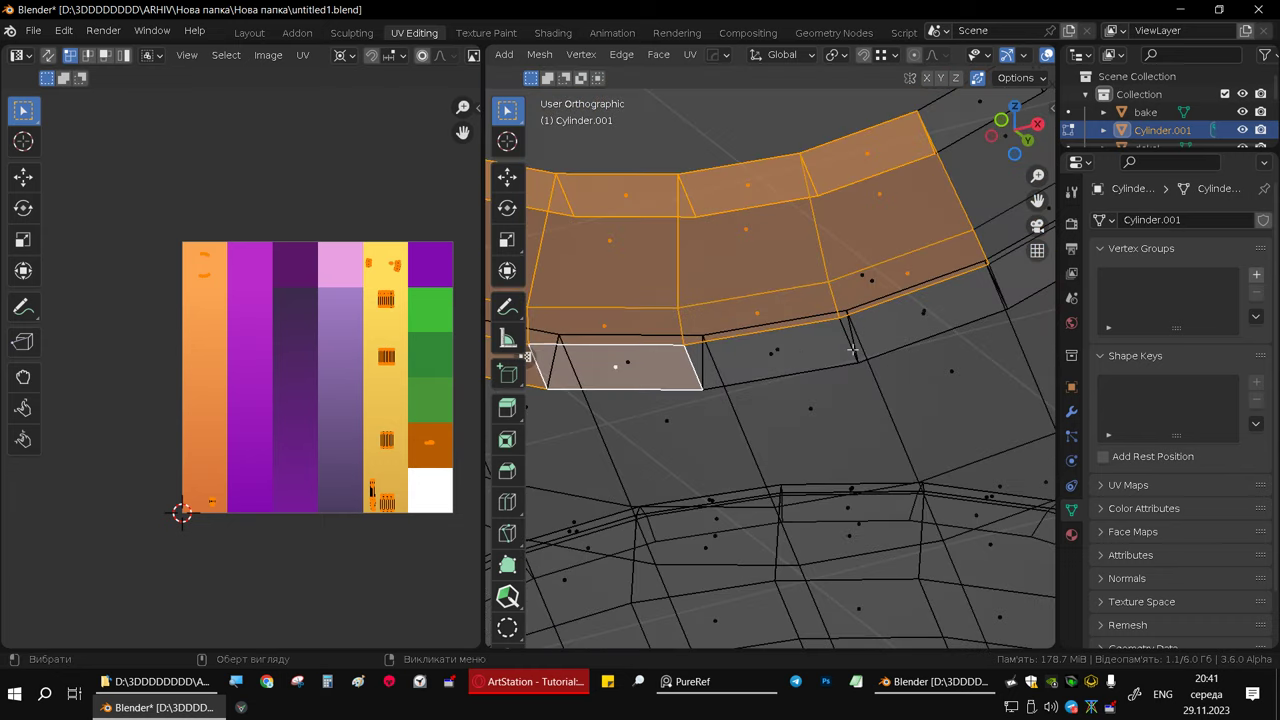
shift+click(785, 352)
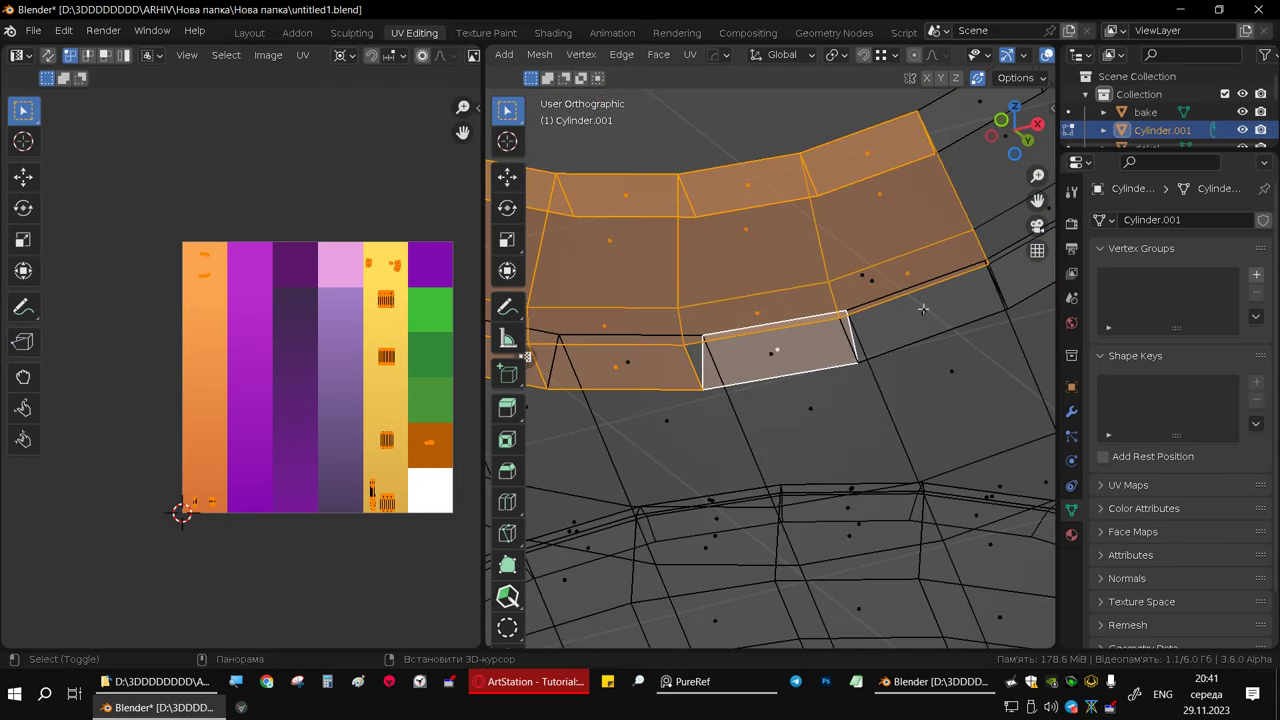
shift+scroll(850, 325, down, 5)
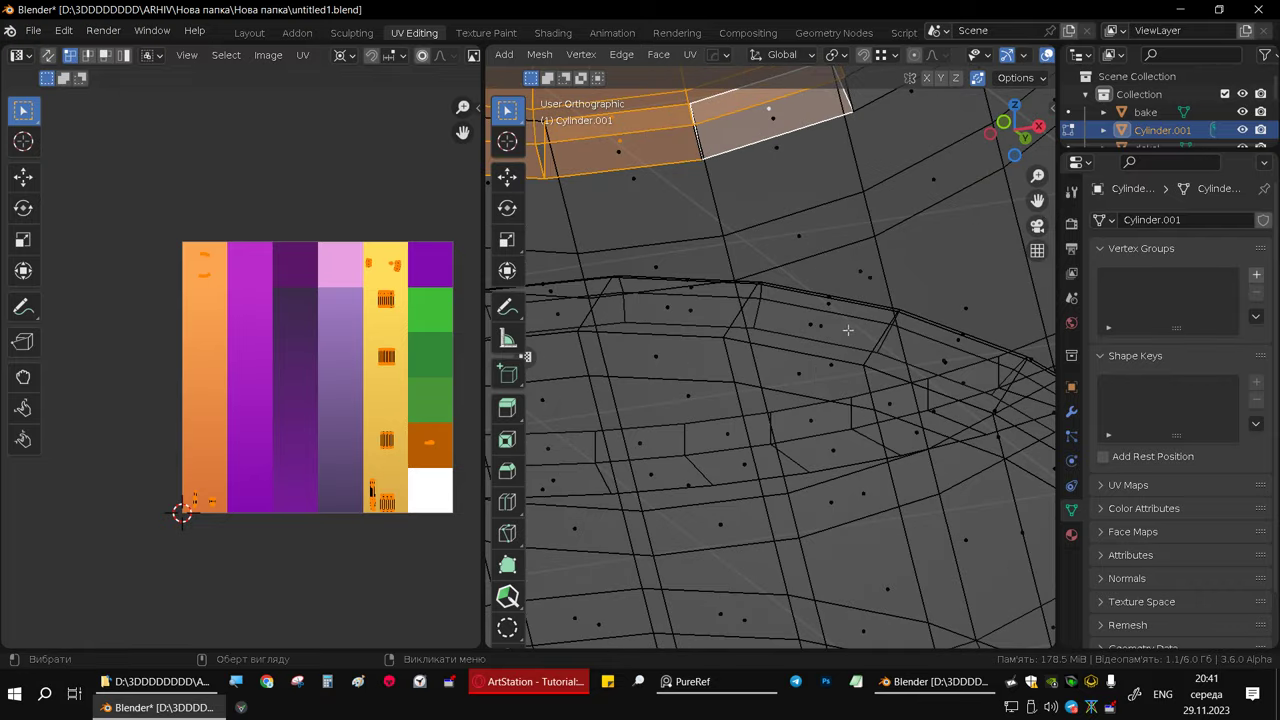
key(z)
click(986, 409)
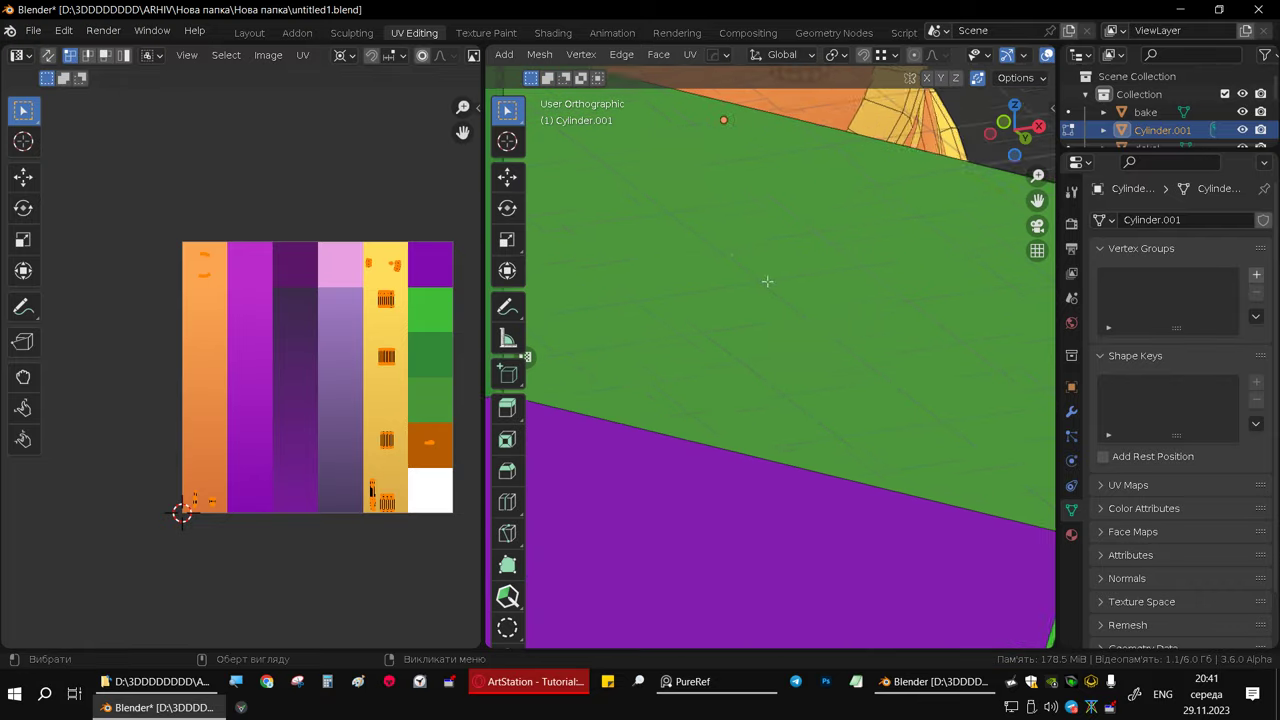
- Inspect the lying barrel's underside, then bring up UV unwrap options facing the barrels' front
scroll(767, 282, down, 6)
mouse_move(767, 282)
middle_down()
mouse_move(764, 349)
mouse_move(782, 361)
middle_up()
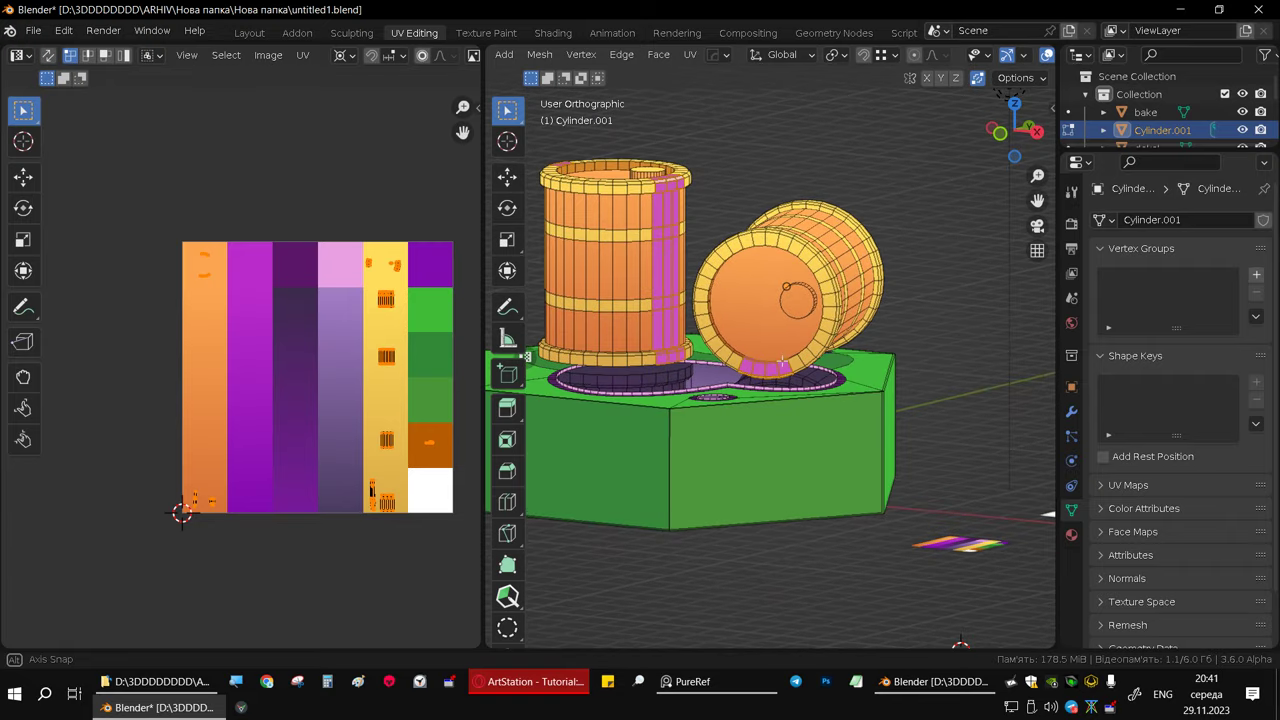
scroll(782, 361, up, 5)
scroll(808, 391, down, 2)
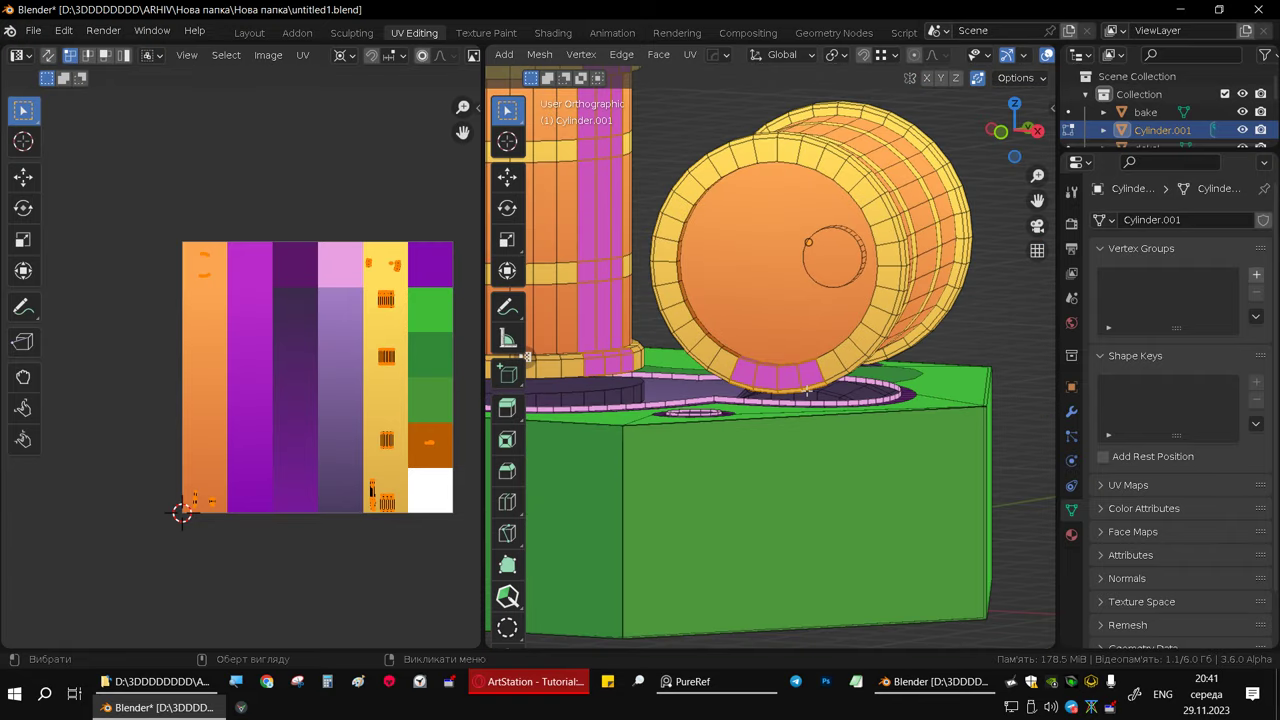
scroll(808, 391, up, 3)
scroll(808, 391, up, 2)
mouse_move(808, 391)
middle_down()
mouse_move(642, 360)
mouse_move(879, 383)
middle_up()
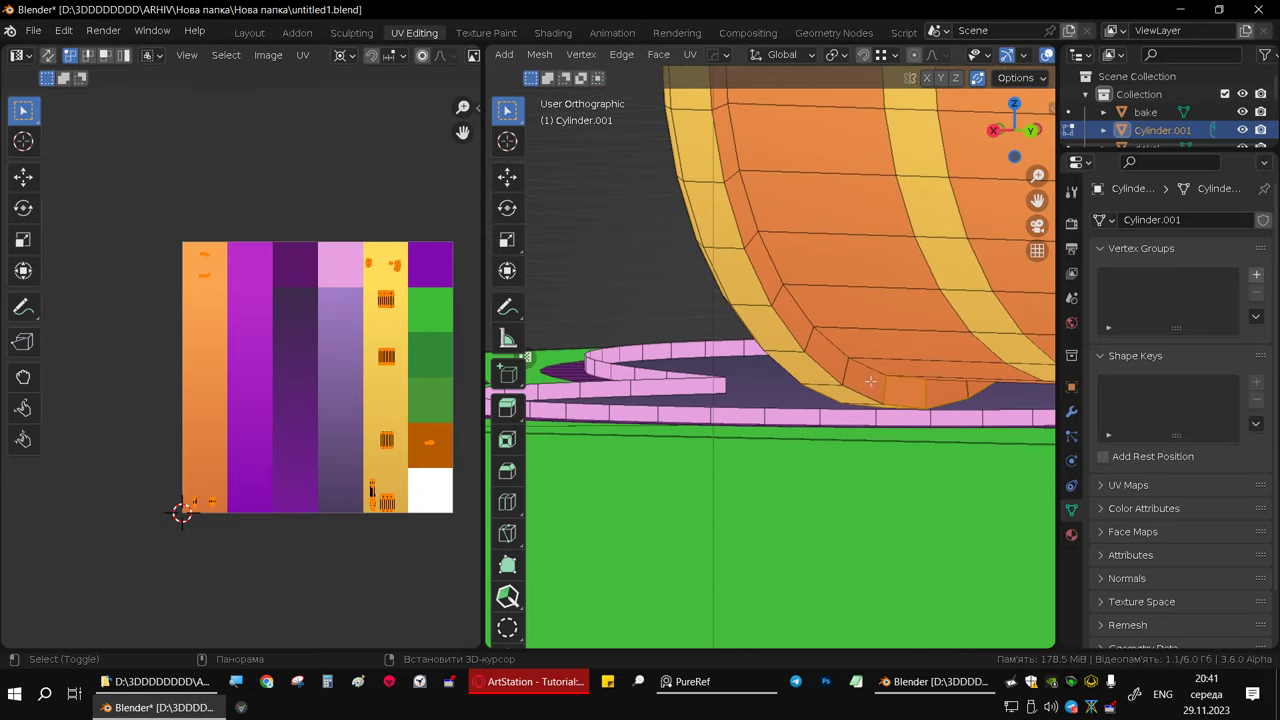
middle_drag(792, 355, 872, 371)
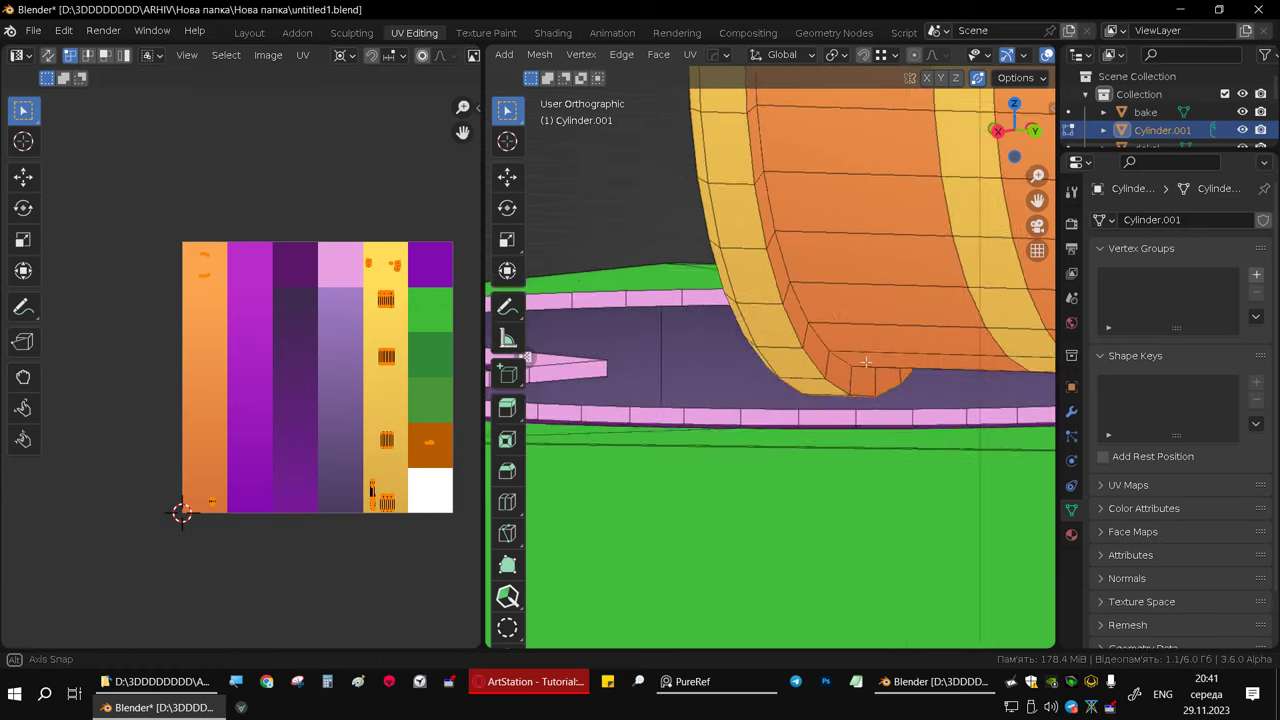
mouse_move(858, 367)
middle_down()
mouse_move(858, 270)
mouse_move(680, 298)
mouse_move(738, 326)
mouse_move(728, 360)
mouse_move(755, 404)
middle_up()
scroll(690, 298, down, 5)
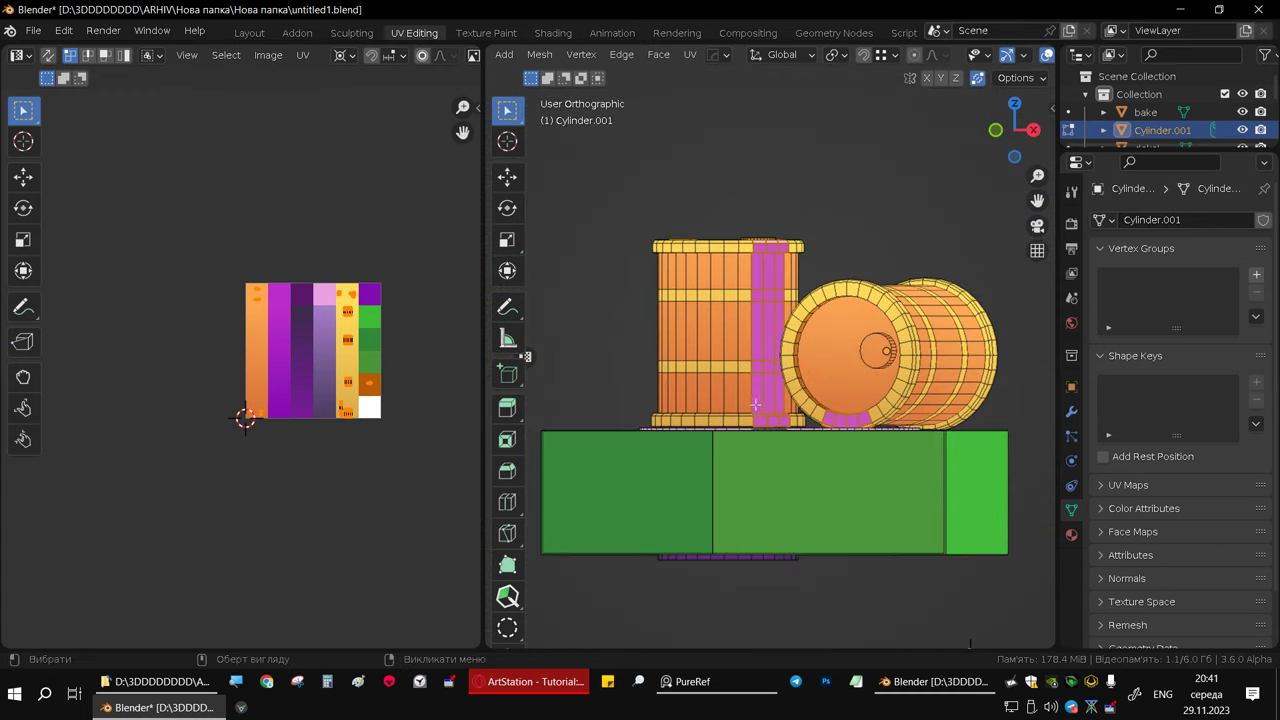
key(u)
mouse_move(868, 366)
middle_down()
mouse_move(866, 395)
mouse_move(878, 362)
mouse_move(898, 446)
mouse_move(975, 354)
mouse_move(940, 430)
mouse_move(968, 230)
middle_up()
- Project the selected stripe and rim faces' UVs from the current front view
key(u)
click(688, 220)
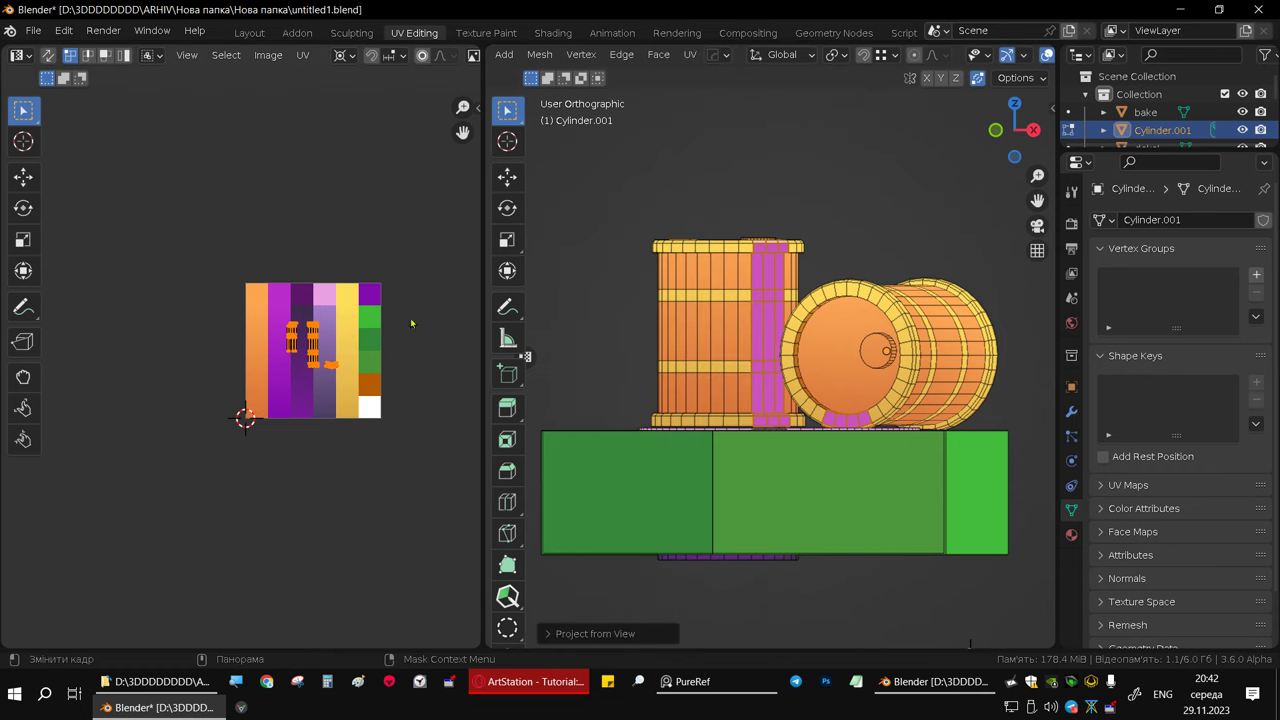
middle_drag(688, 352, 729, 350)
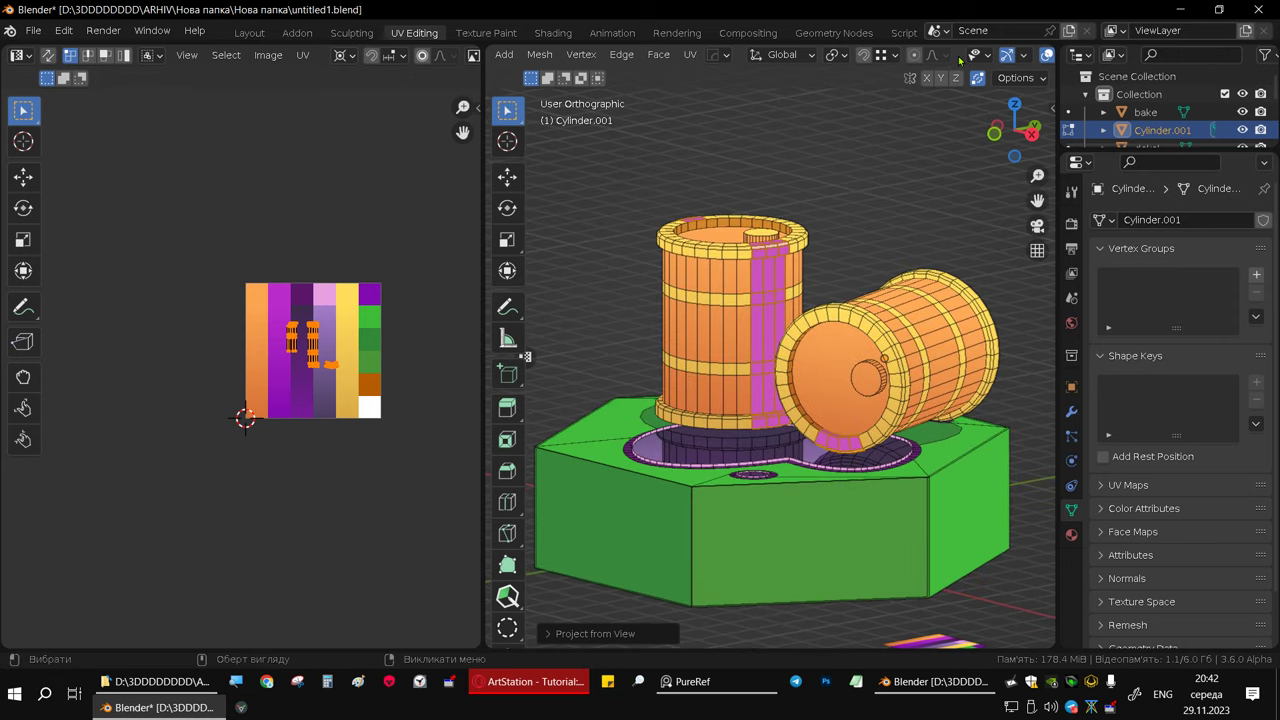
scroll(1024, 62, down, 2)
scroll(1020, 62, down, 2)
scroll(1018, 62, down, 2)
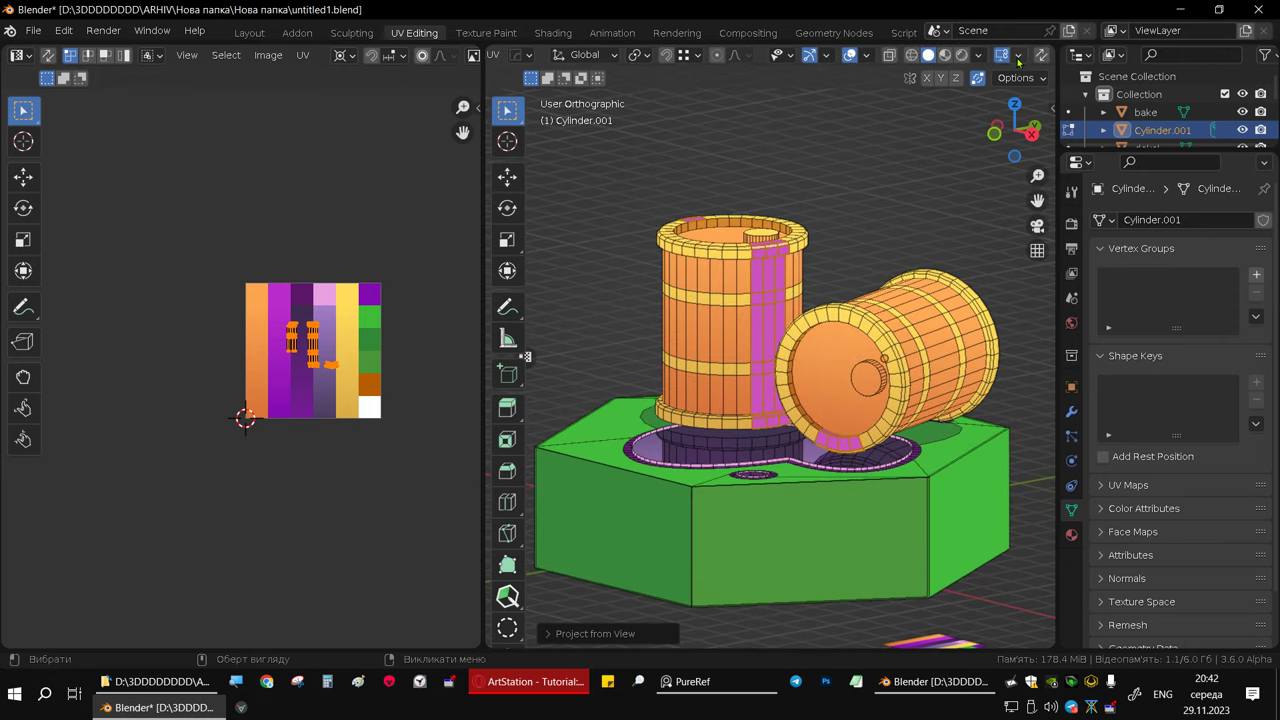
- Set the viewport shading colour to Texture and turn off the overlays
click(979, 57)
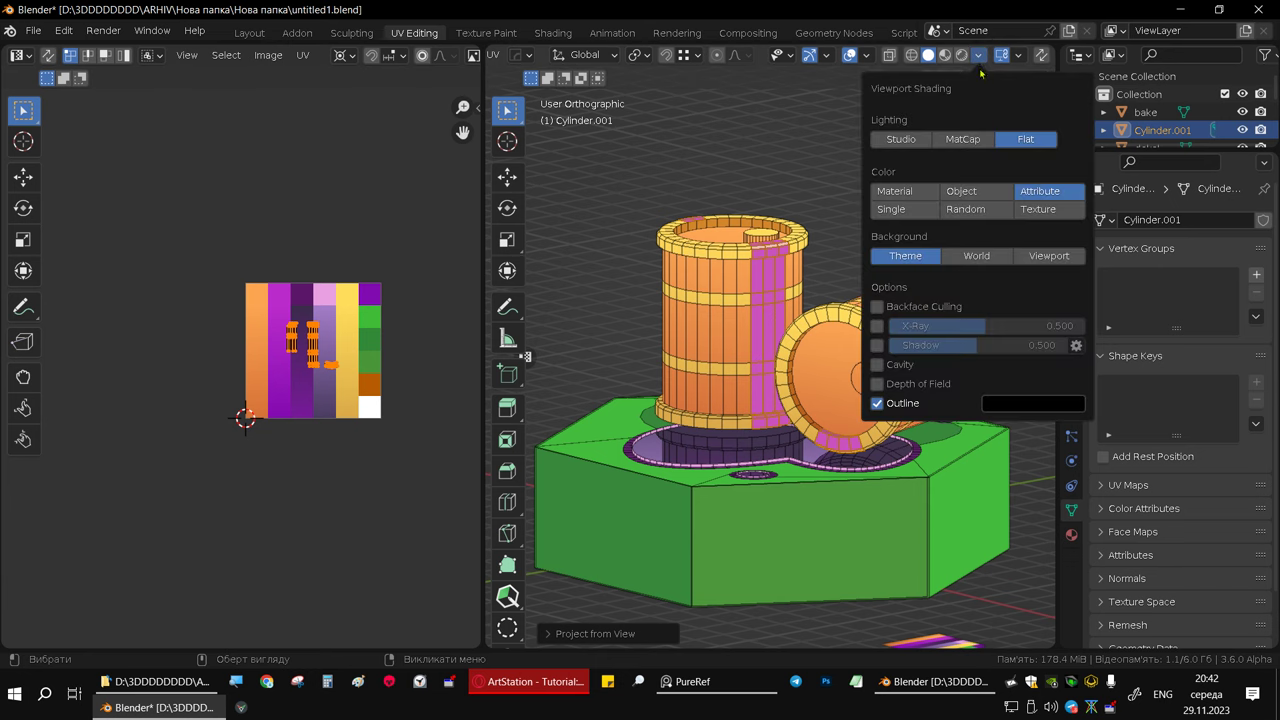
click(1035, 215)
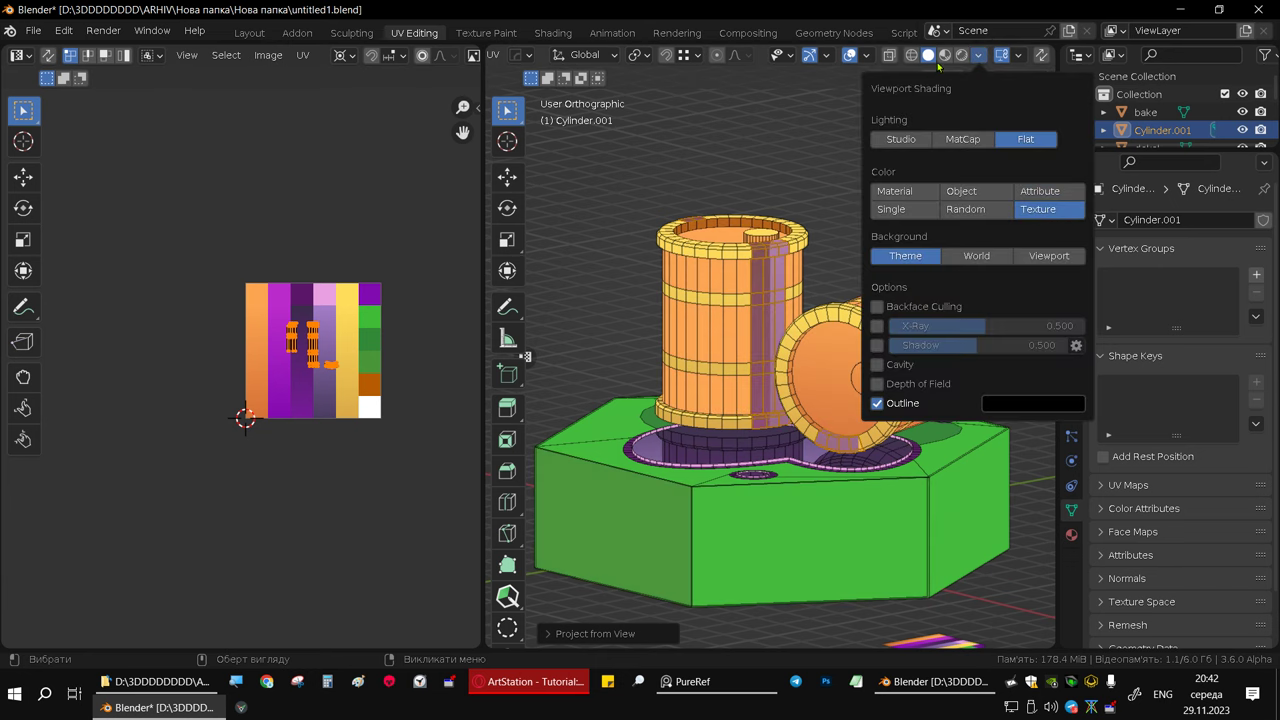
click(866, 55)
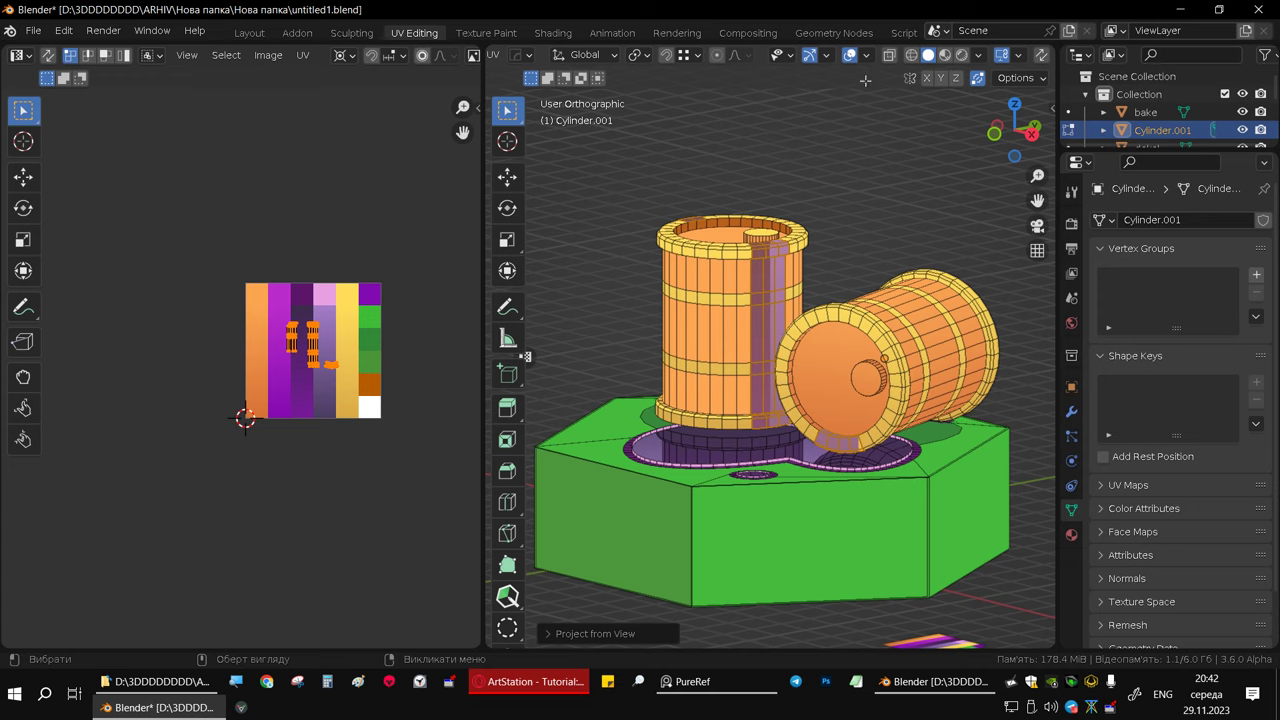
click(850, 56)
middle_drag(700, 313, 700, 300)
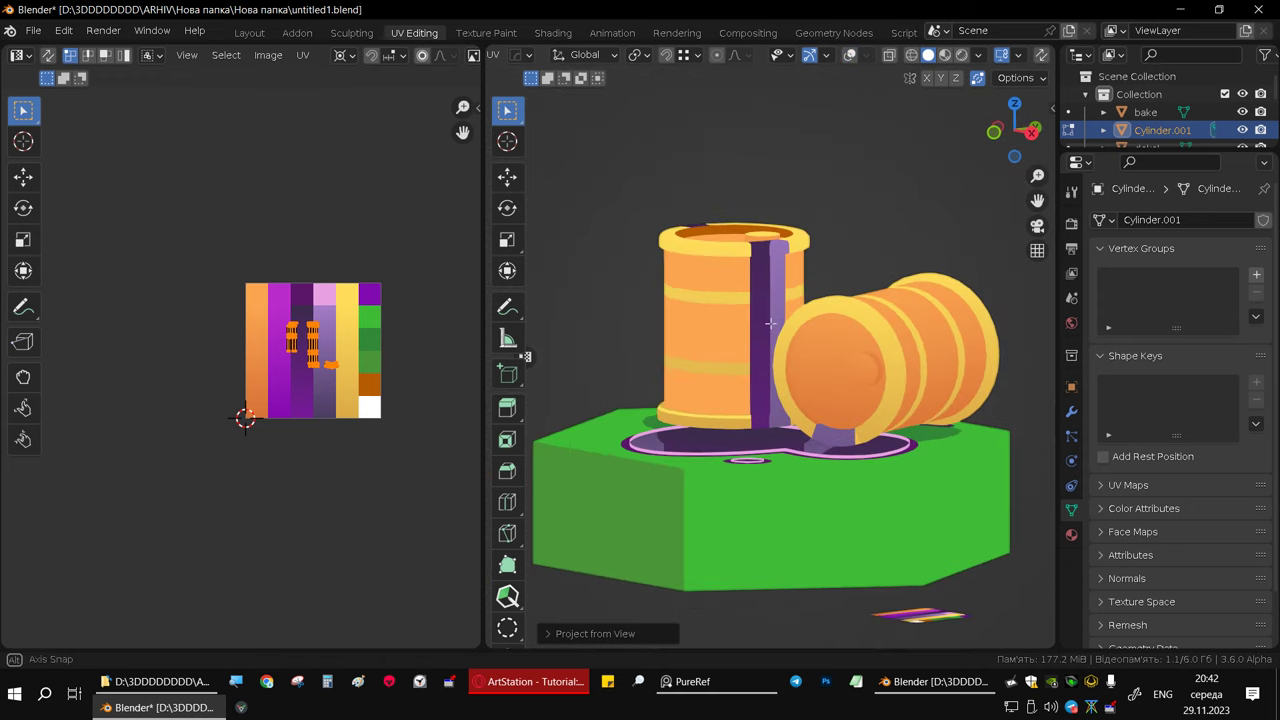
scroll(355, 349, up, 3)
scroll(355, 349, up, 1)
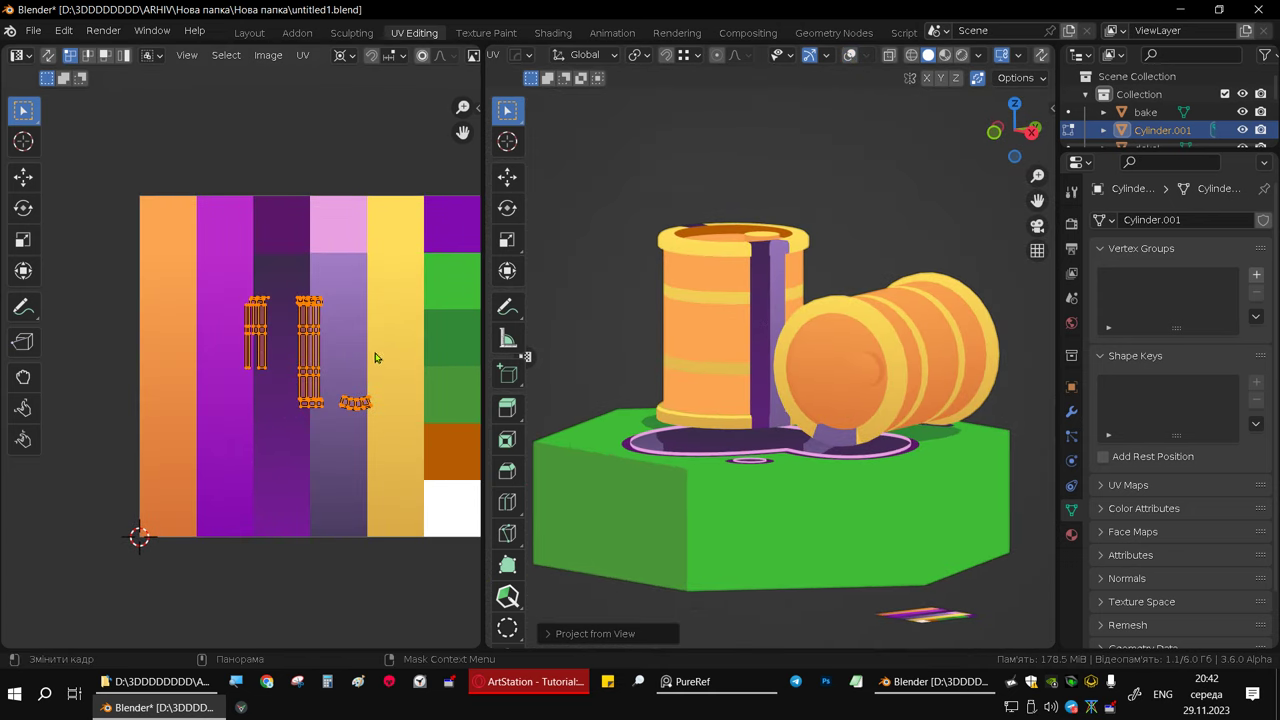
- Move the stripe UV islands down-left and rescale them vertically, then horizontally
key(g)
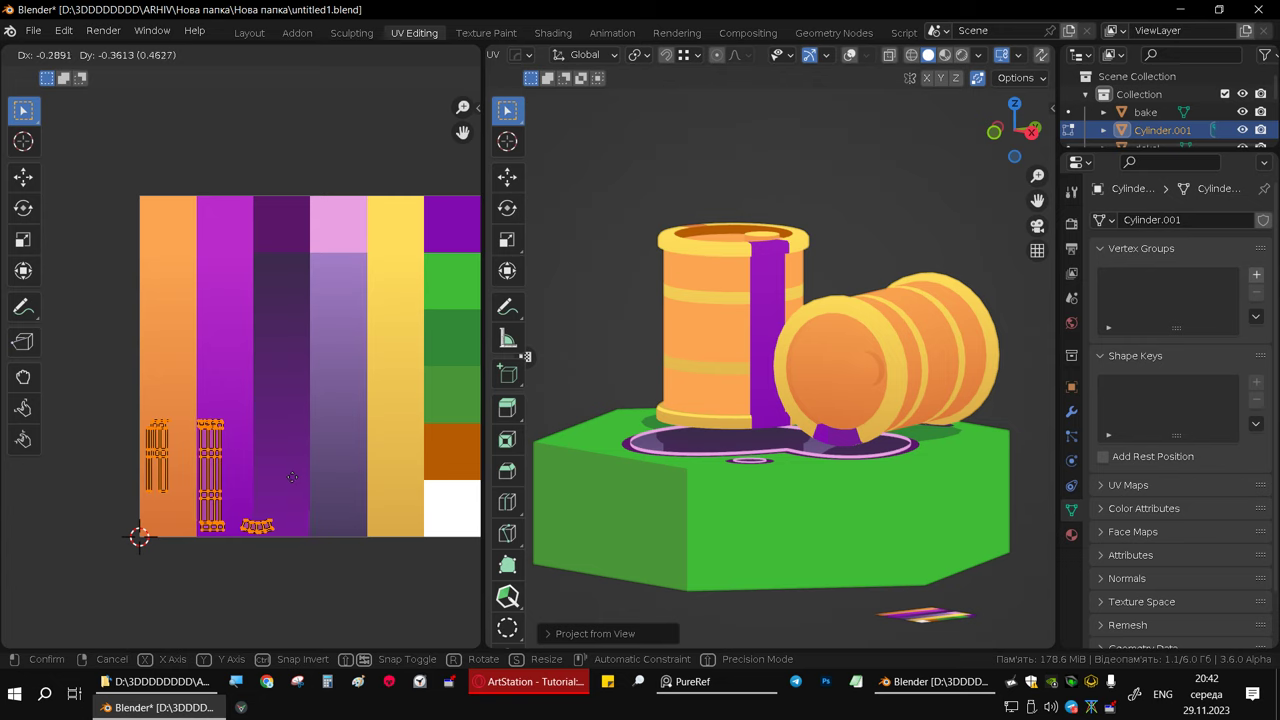
click(294, 478)
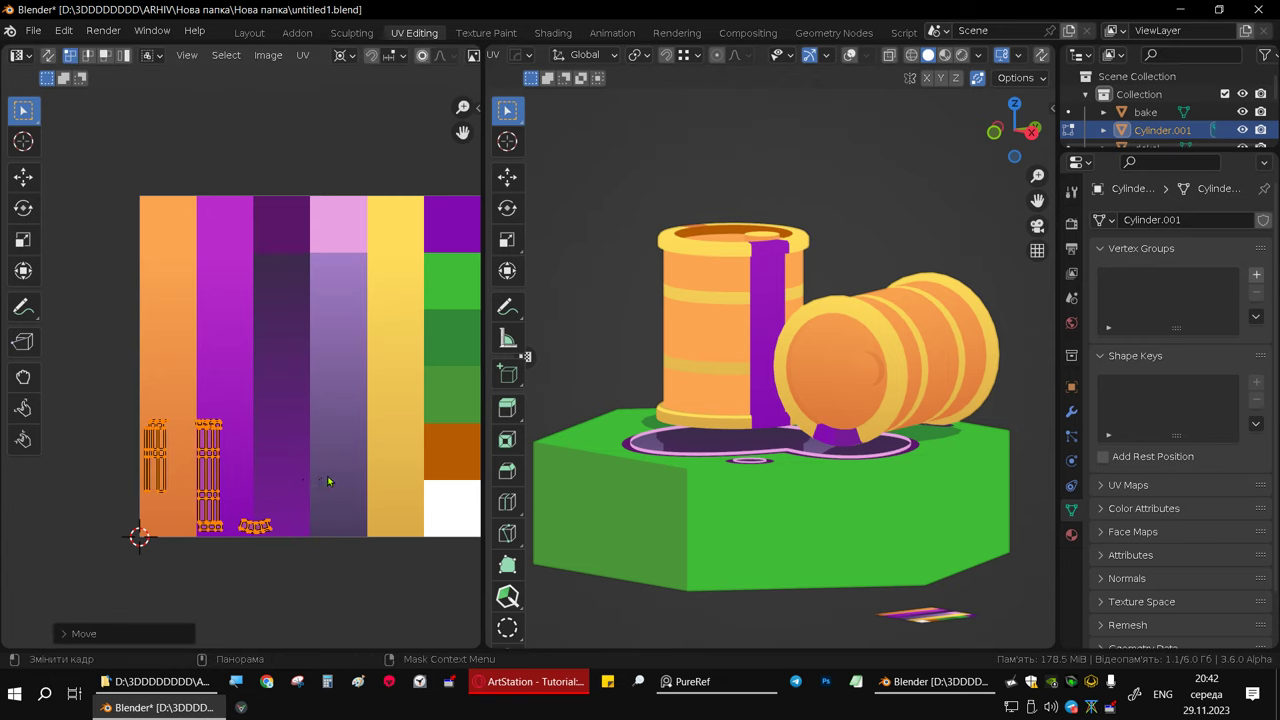
key(s)
key(y)
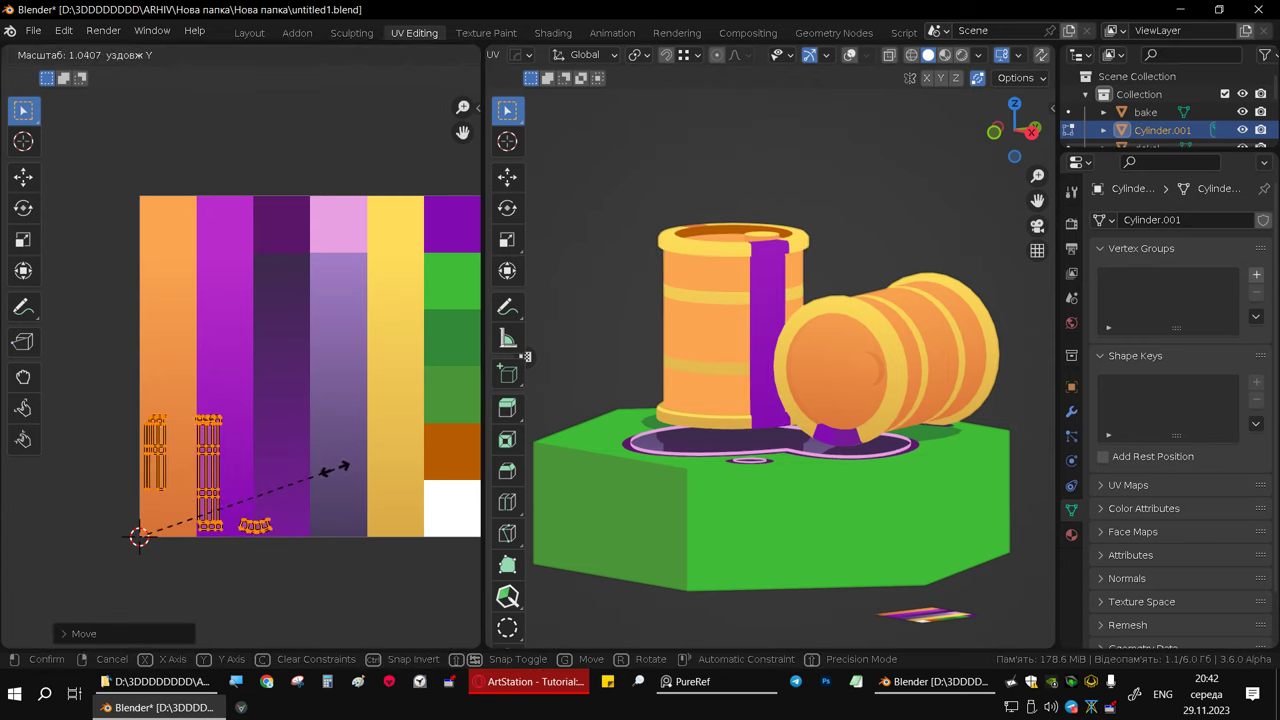
click(55, 270)
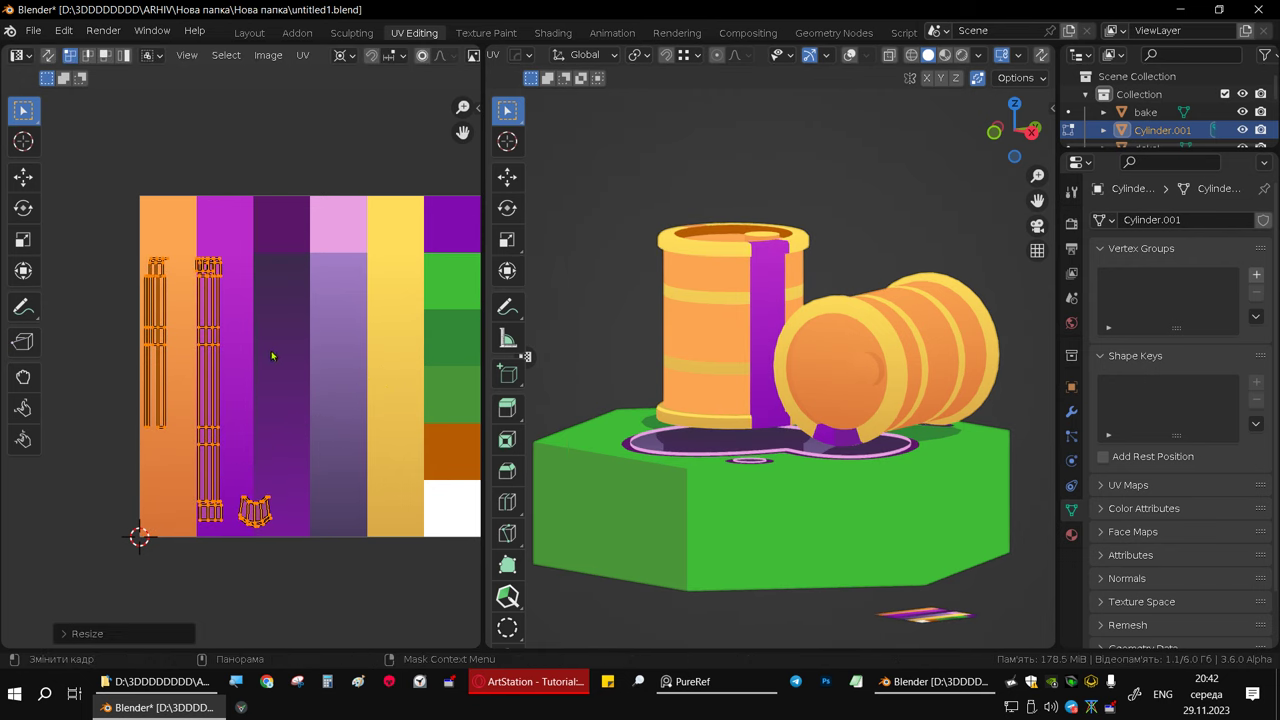
key(s)
key(x)
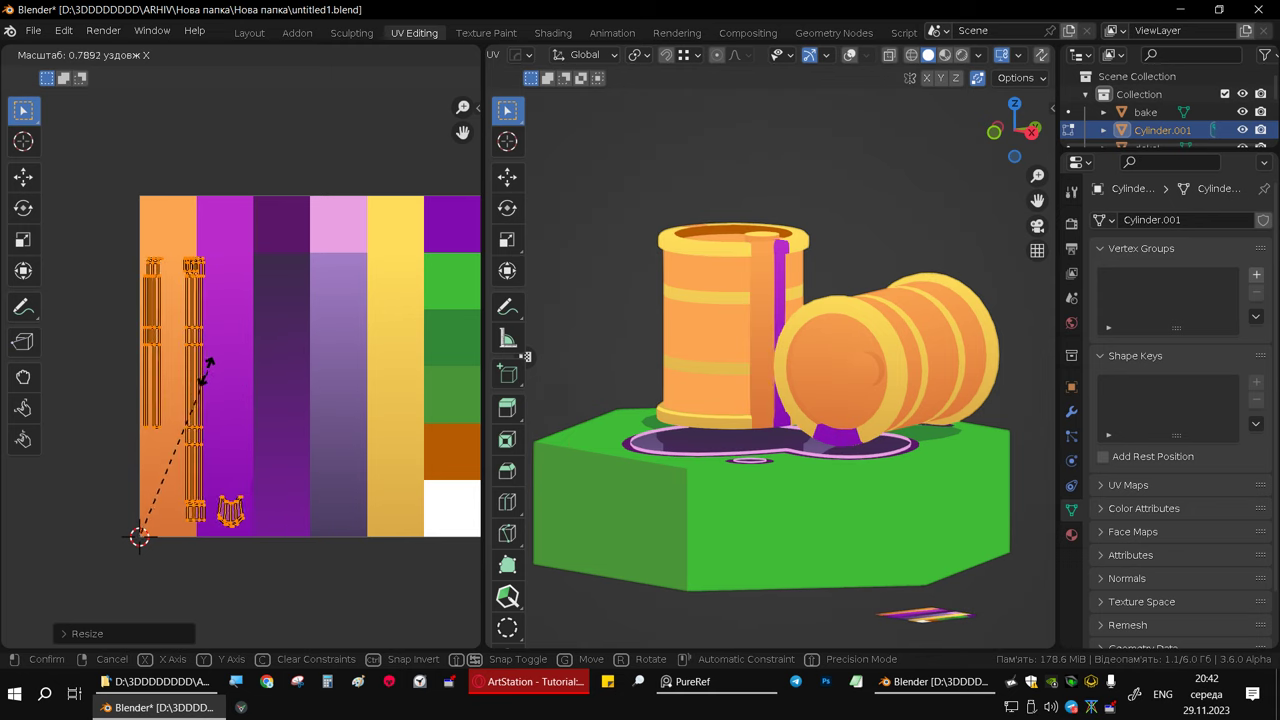
click(170, 456)
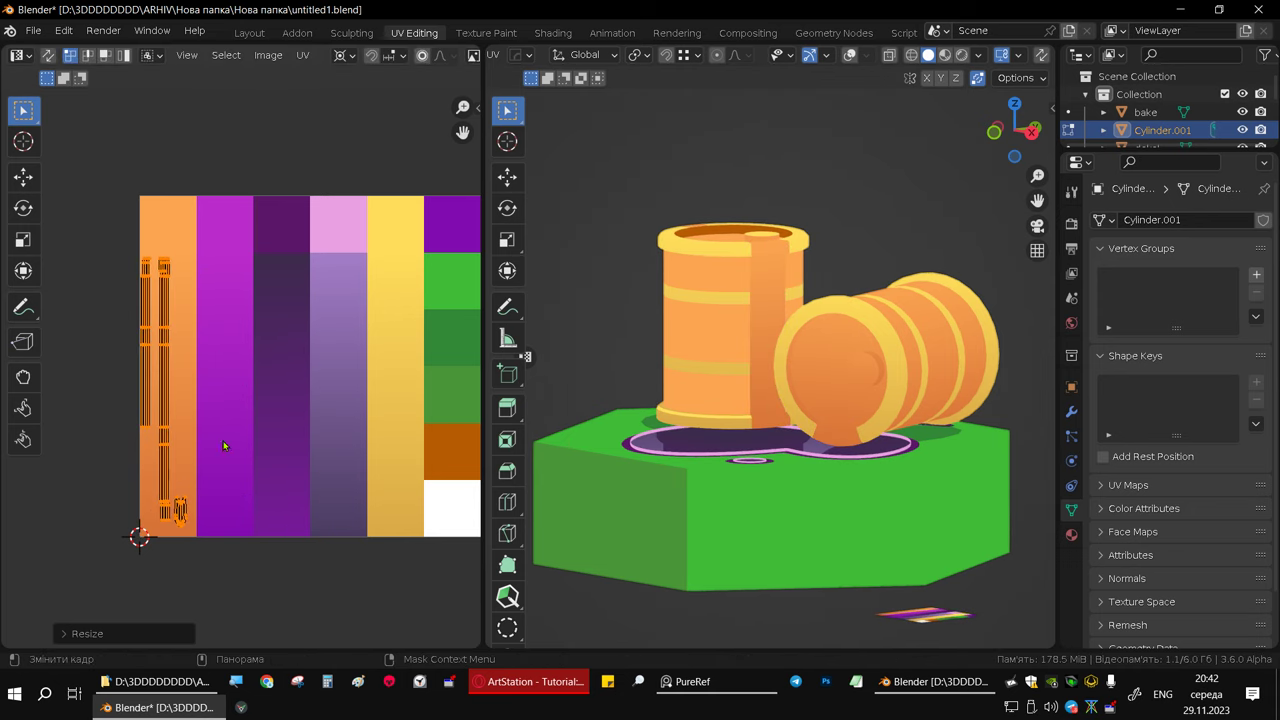
- Move the stripe UVs onto the palette's purple strip and check the barrels
key(g)
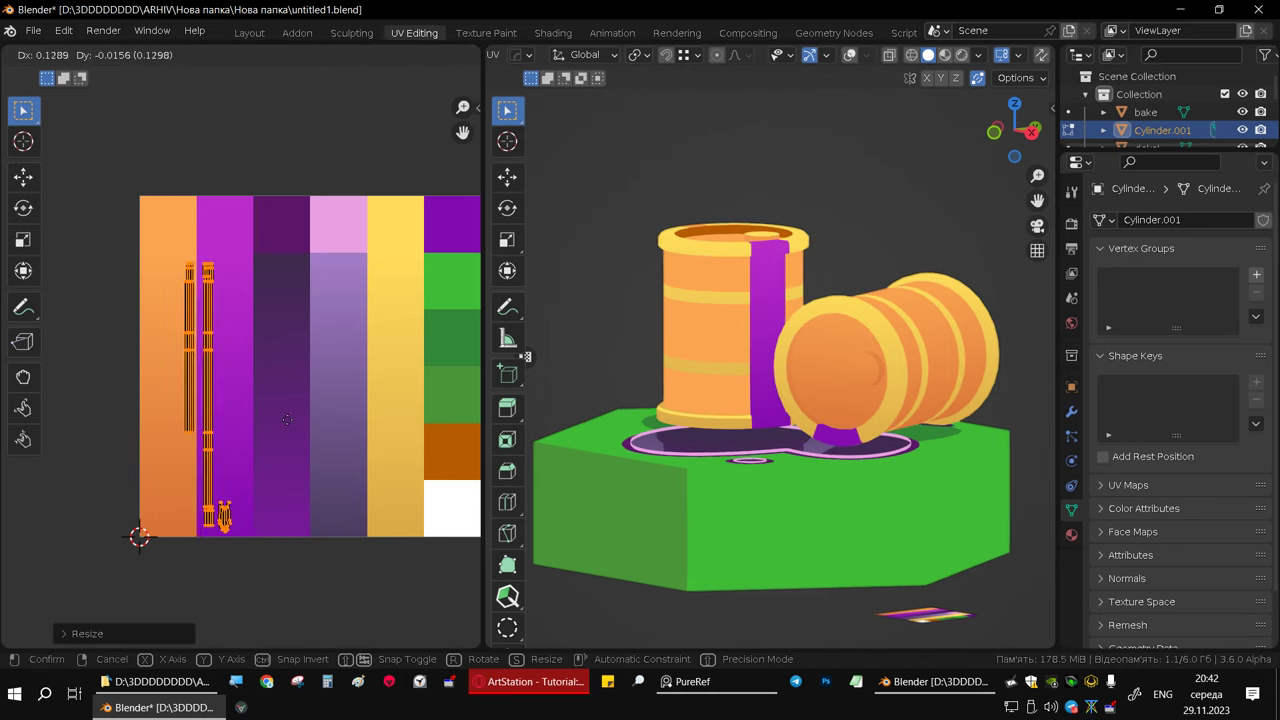
click(435, 441)
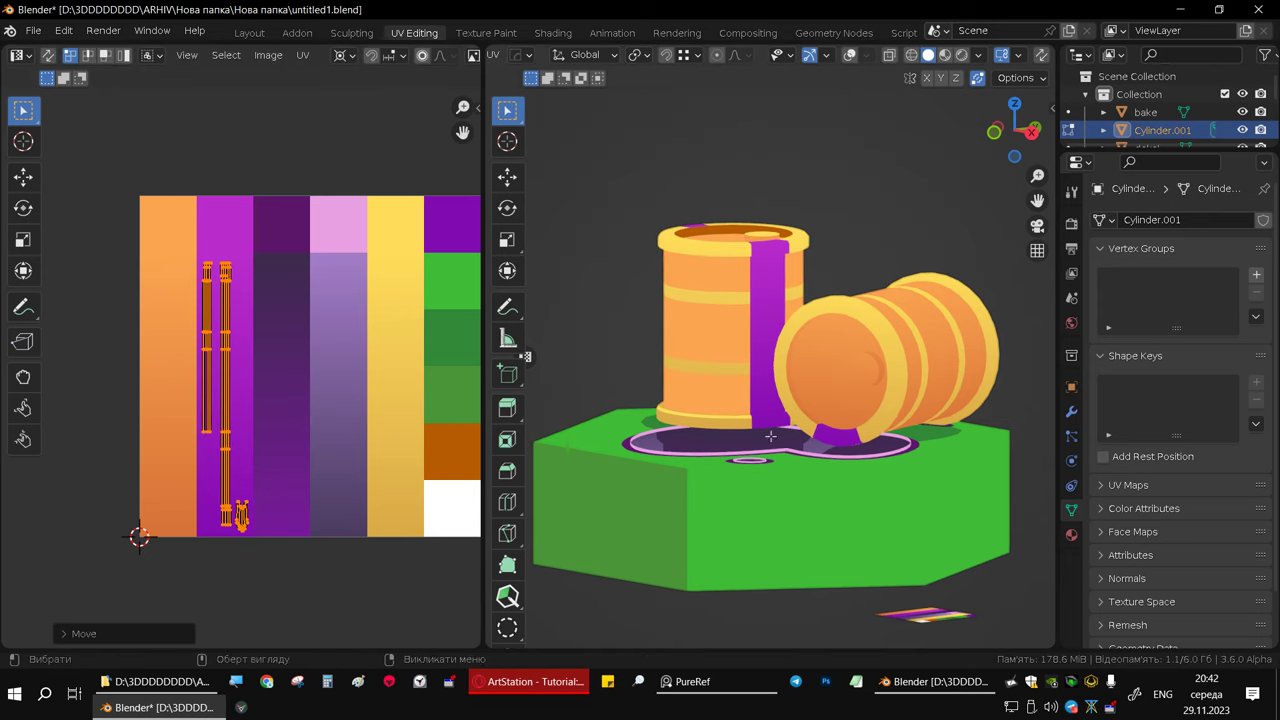
mouse_move(780, 430)
middle_down()
mouse_move(898, 426)
mouse_move(925, 342)
middle_up()
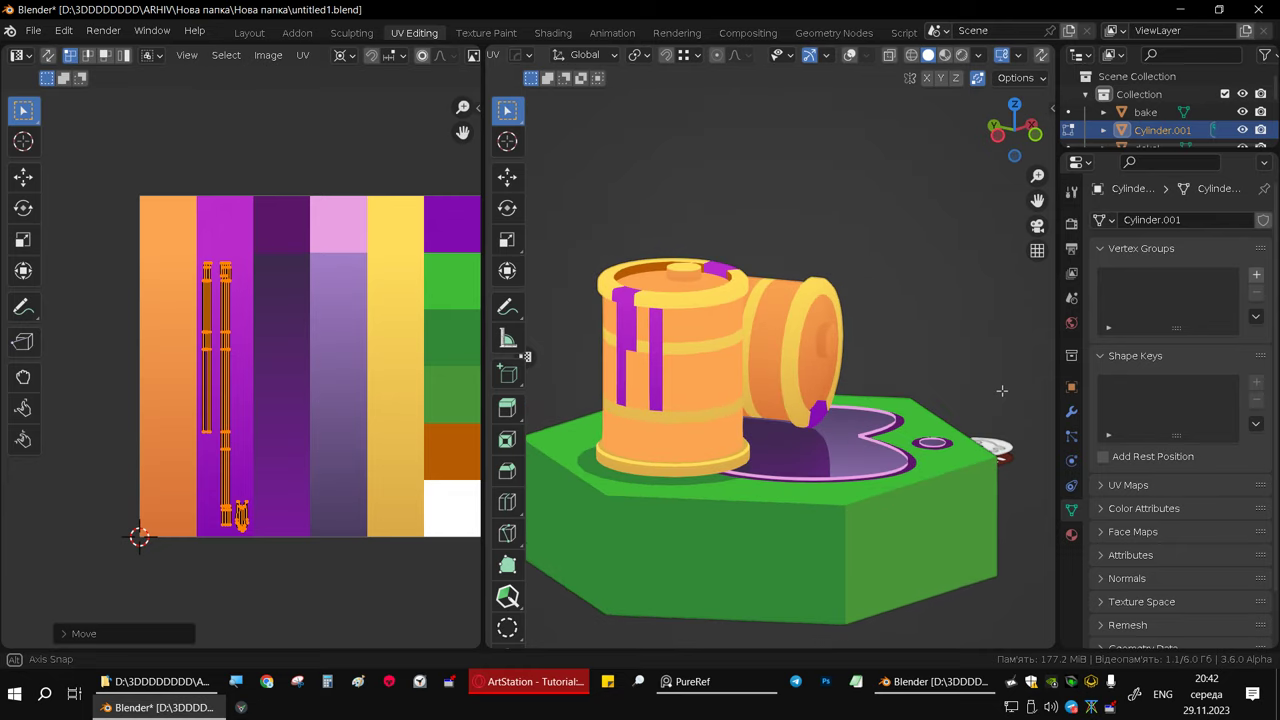
middle_drag(769, 383, 830, 356)
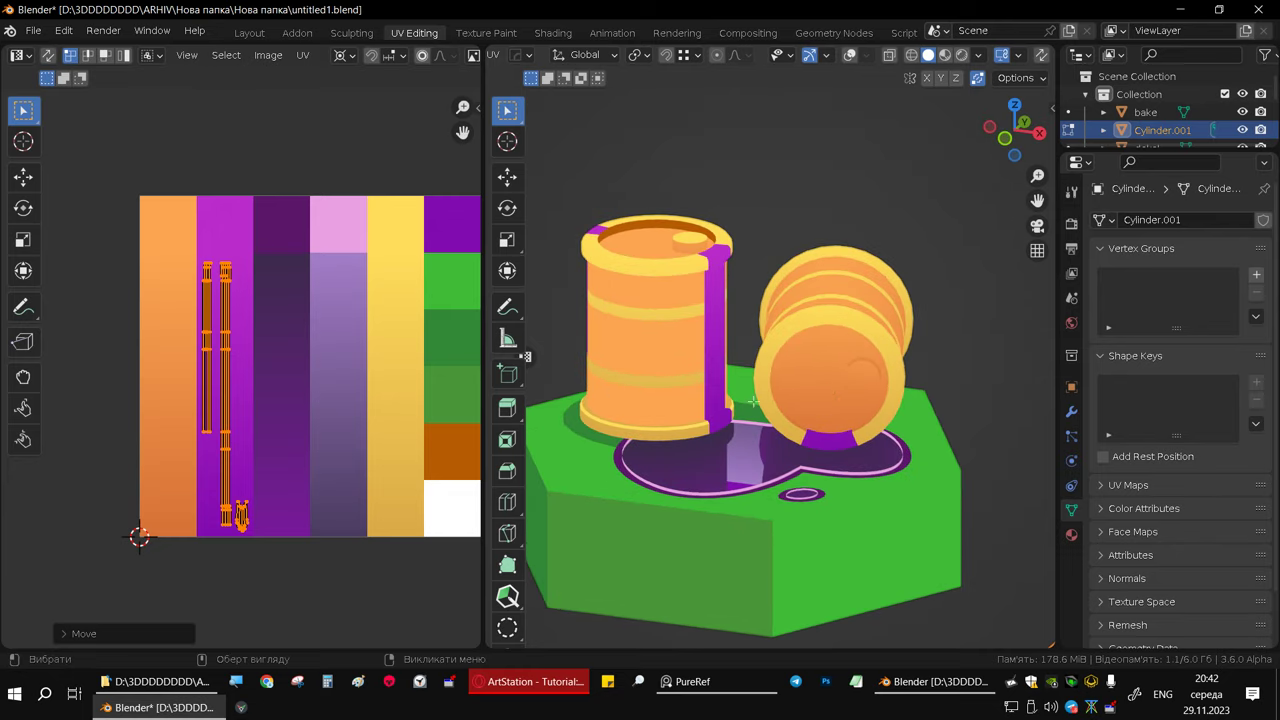
mouse_move(716, 348)
middle_down()
mouse_move(745, 356)
mouse_move(760, 336)
middle_up()
scroll(745, 356, down, 3)
scroll(703, 360, up, 8)
scroll(703, 360, down, 2)
scroll(703, 360, down, 5)
scroll(760, 336, up, 5)
scroll(760, 336, down, 4)
scroll(756, 345, up, 4)
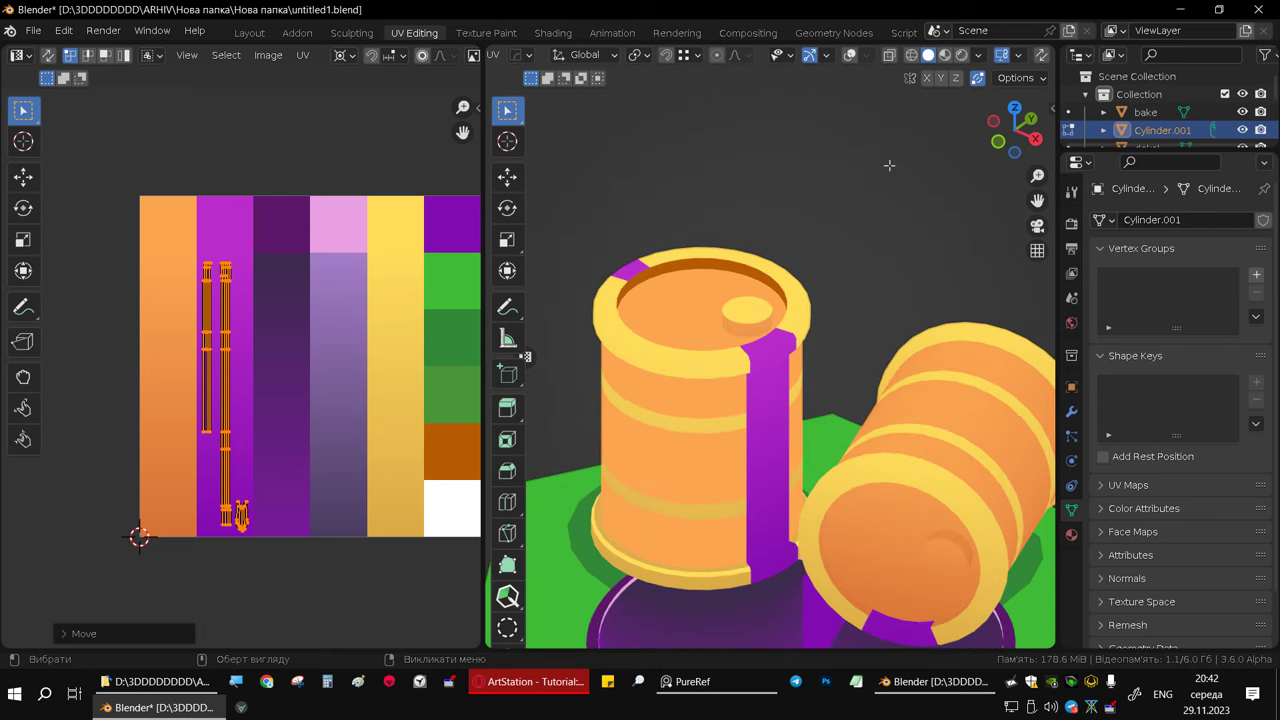
- With overlays shown, select a rim face on the standing barrel and face its front
click(849, 54)
scroll(783, 390, up, 3)
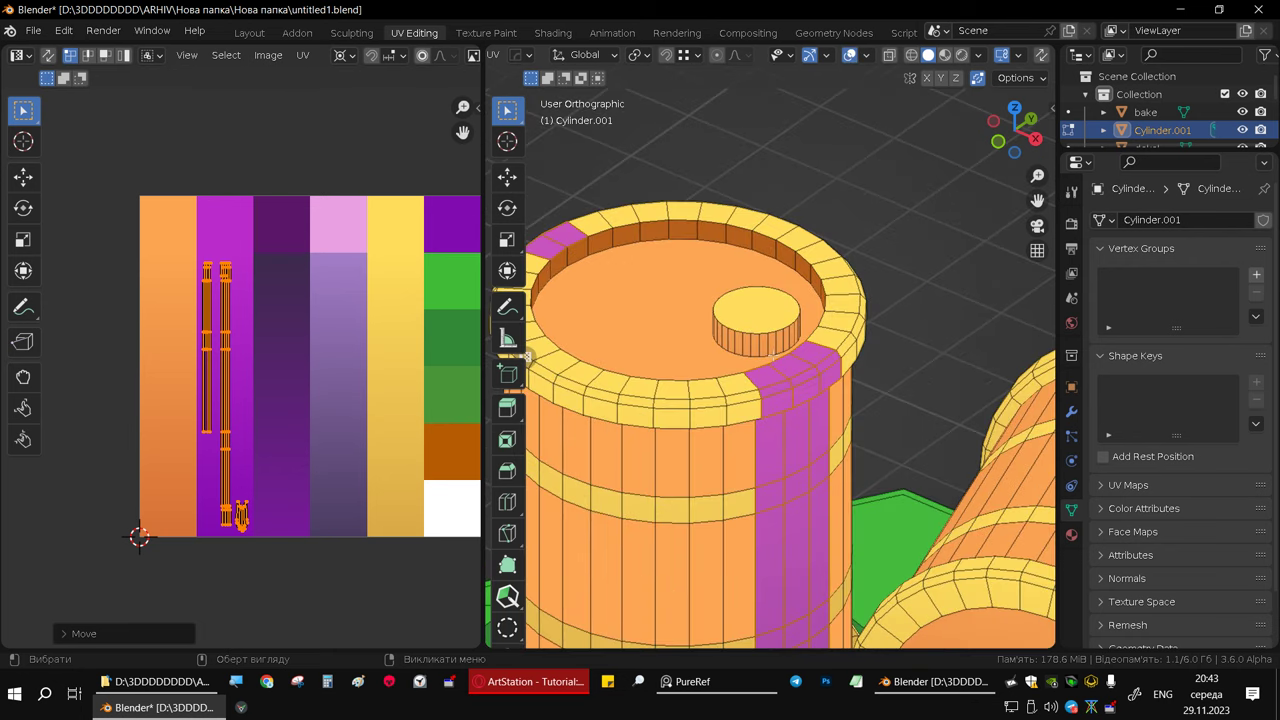
scroll(783, 390, down, 2)
scroll(783, 390, up, 3)
drag(768, 382, 855, 330)
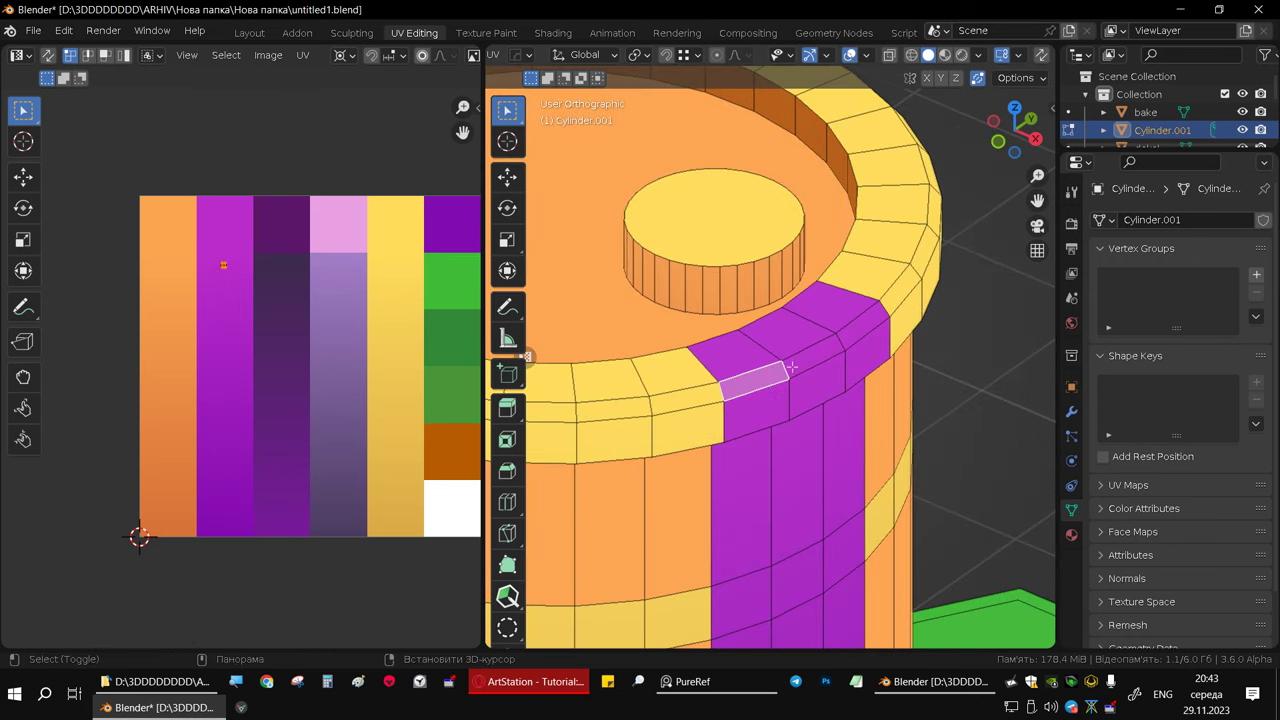
scroll(850, 332, down, 3)
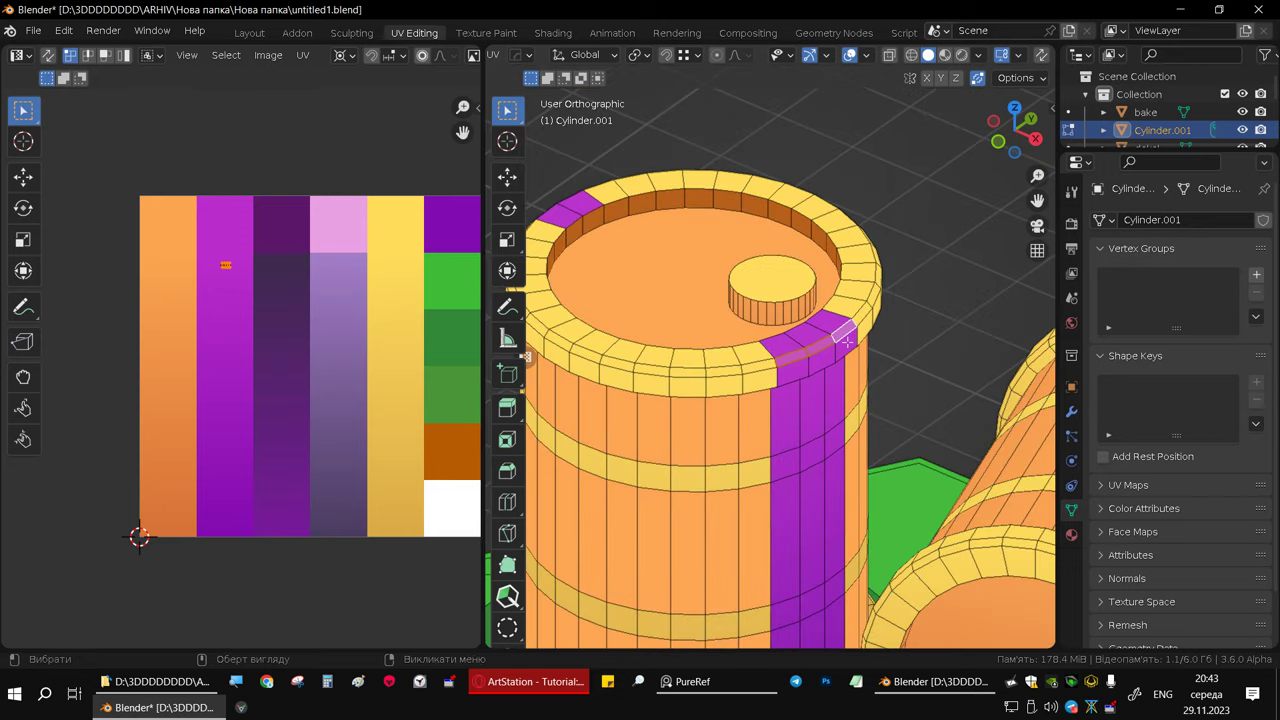
scroll(847, 340, down, 5)
middle_drag(824, 364, 726, 384)
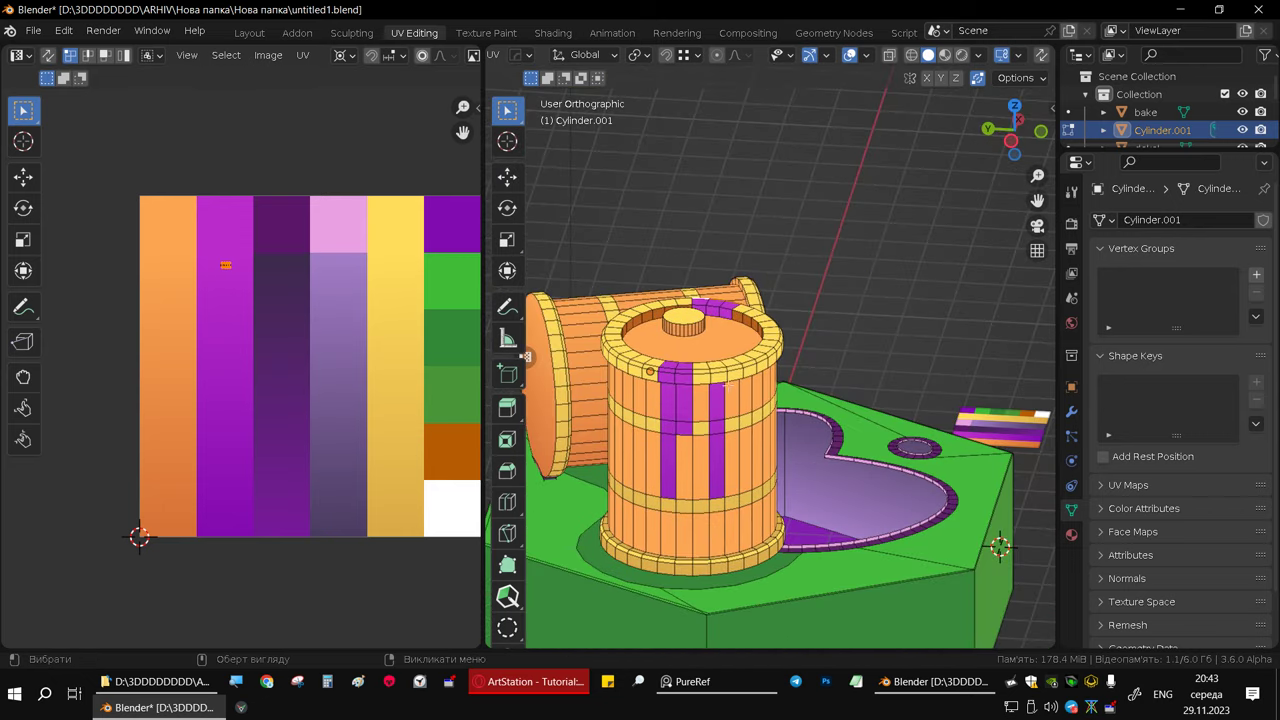
middle_drag(726, 384, 610, 243)
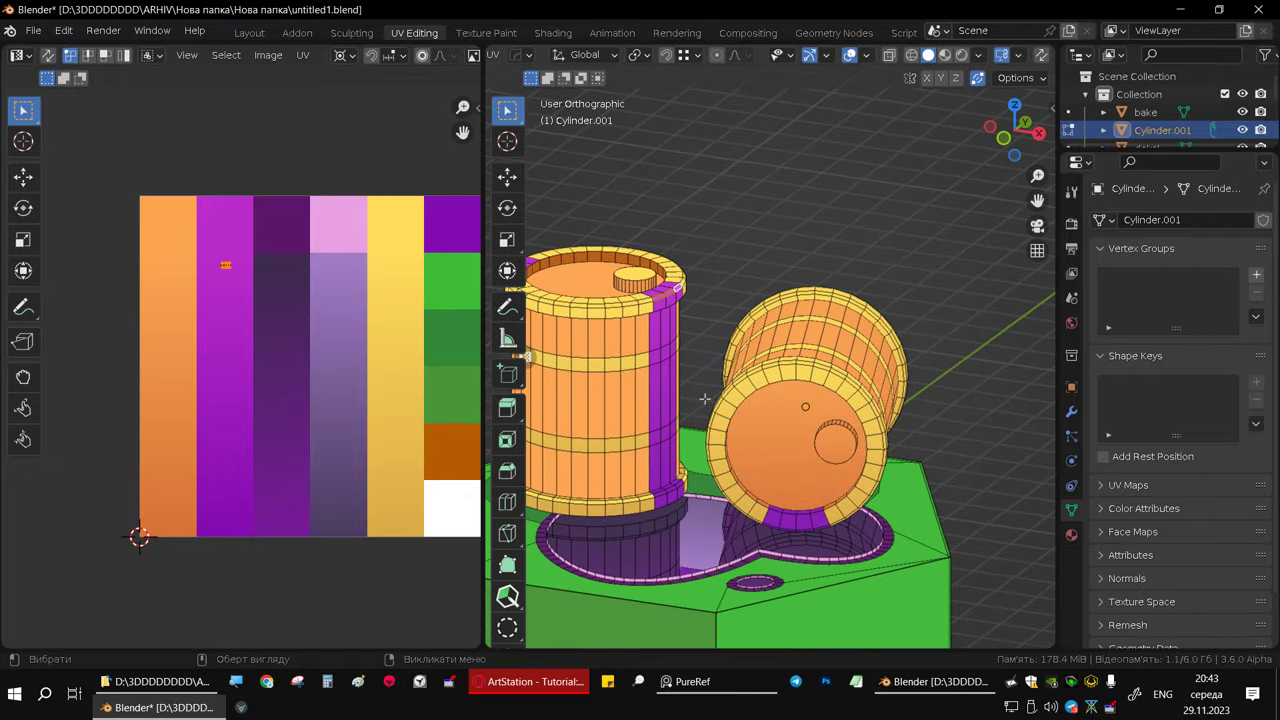
middle_drag(704, 399, 674, 447)
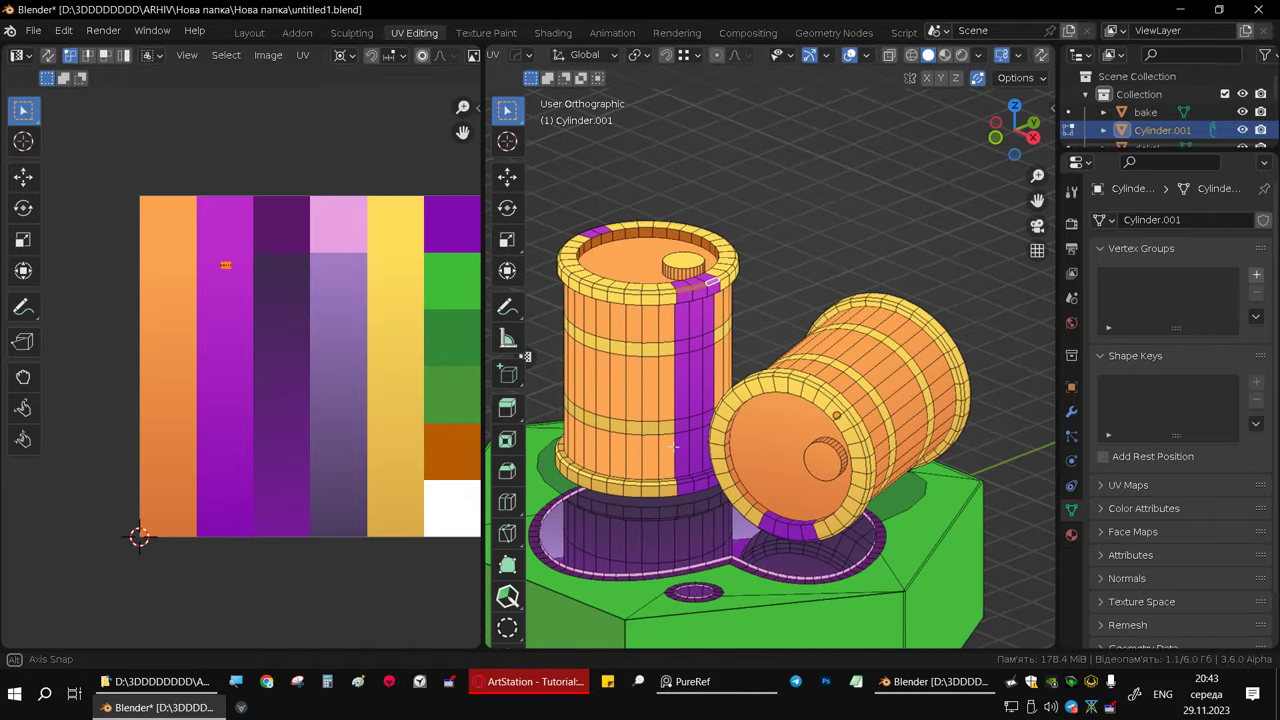
- Project the rim face's UVs from view and move them onto the light pink swatch
key(u)
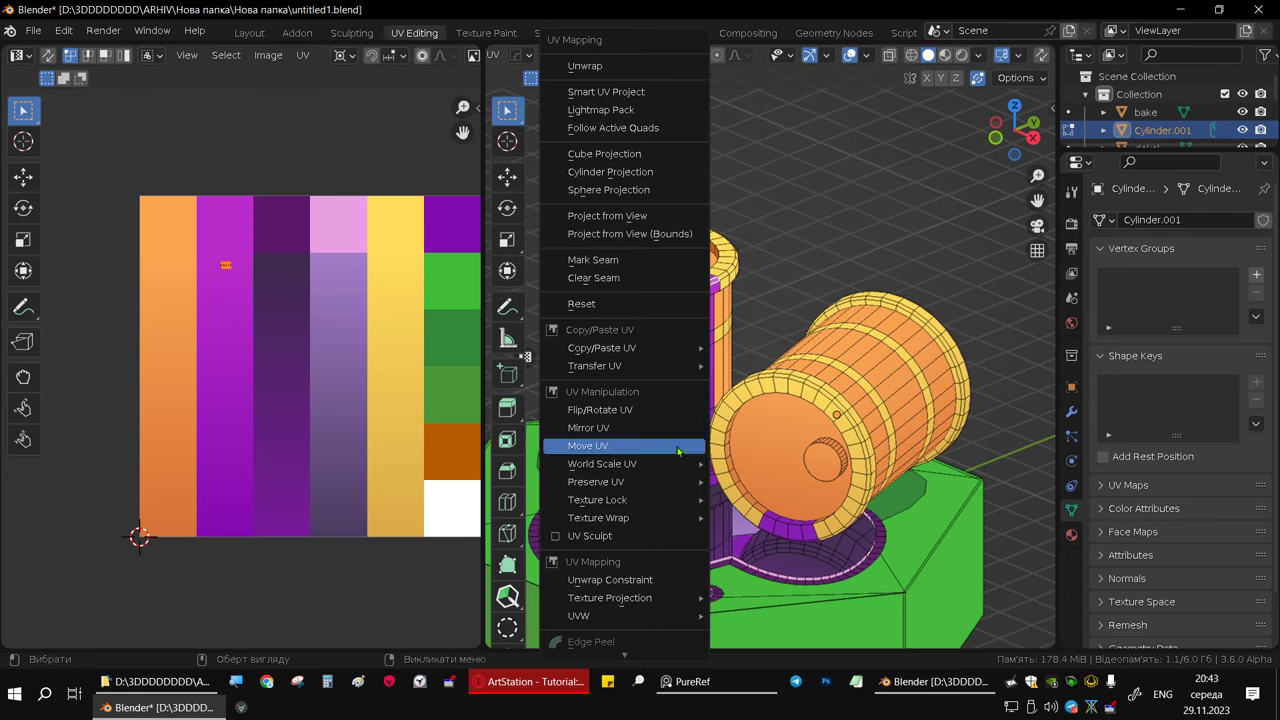
click(640, 215)
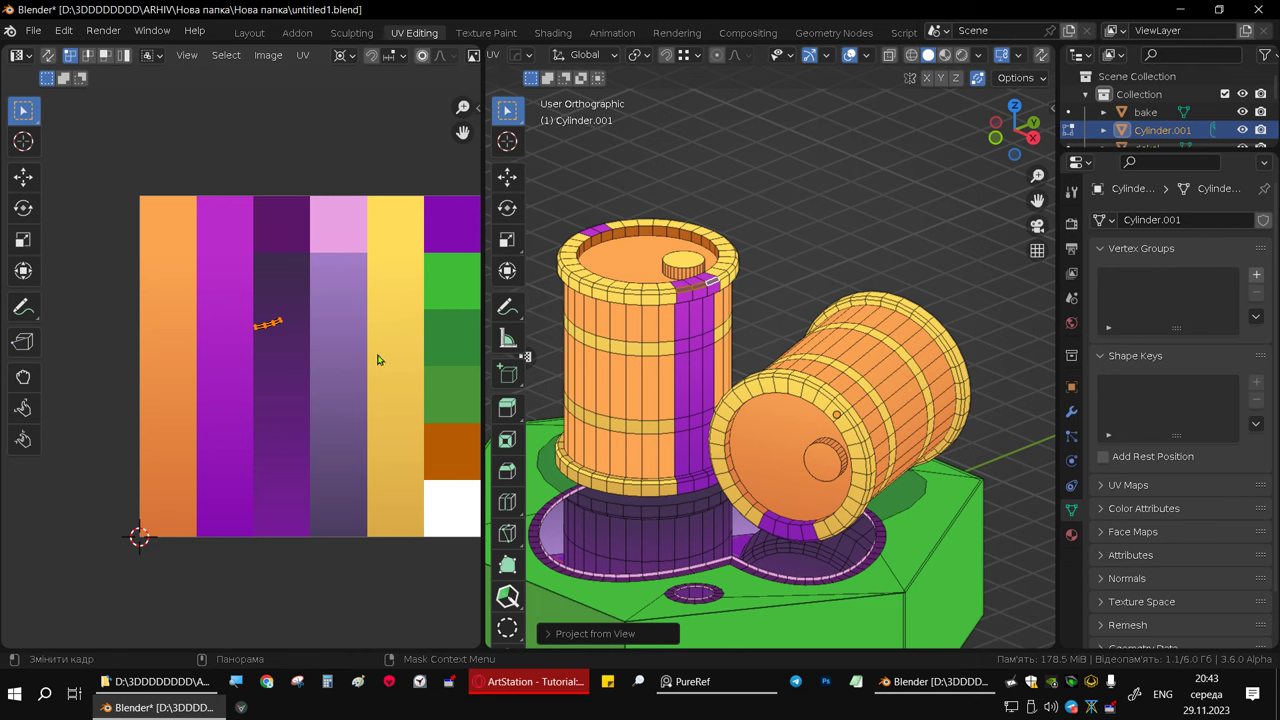
key(g)
click(448, 266)
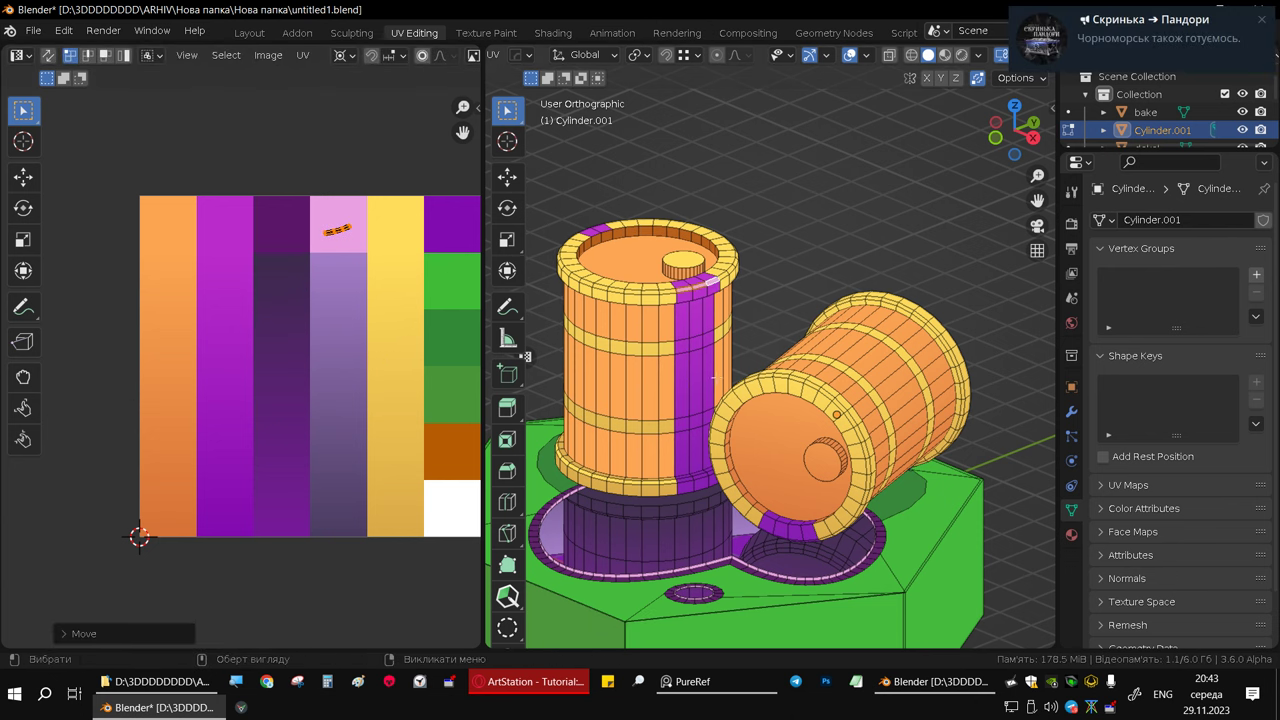
- Select four rim faces on the lying barrel and move their UVs onto the purple strip
middle_drag(713, 378, 822, 479)
scroll(822, 479, up, 3)
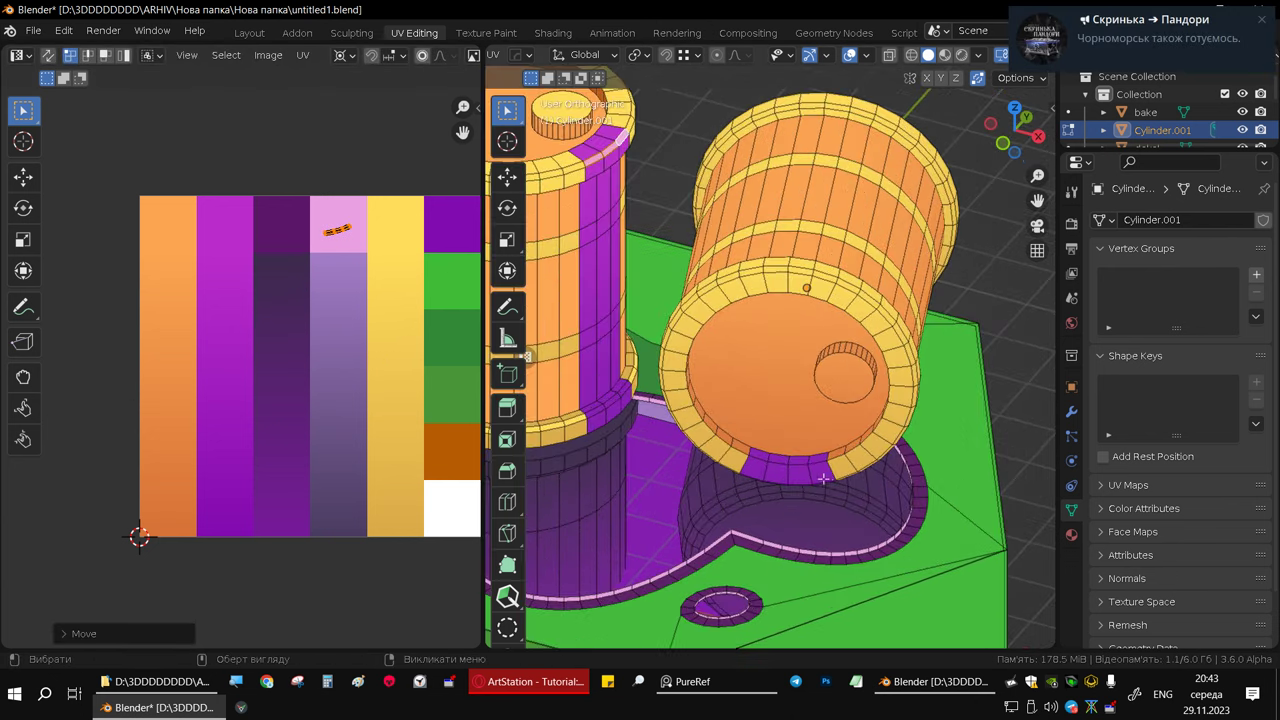
scroll(822, 479, up, 2)
scroll(822, 479, up, 3)
click(793, 416)
shift+click(720, 420)
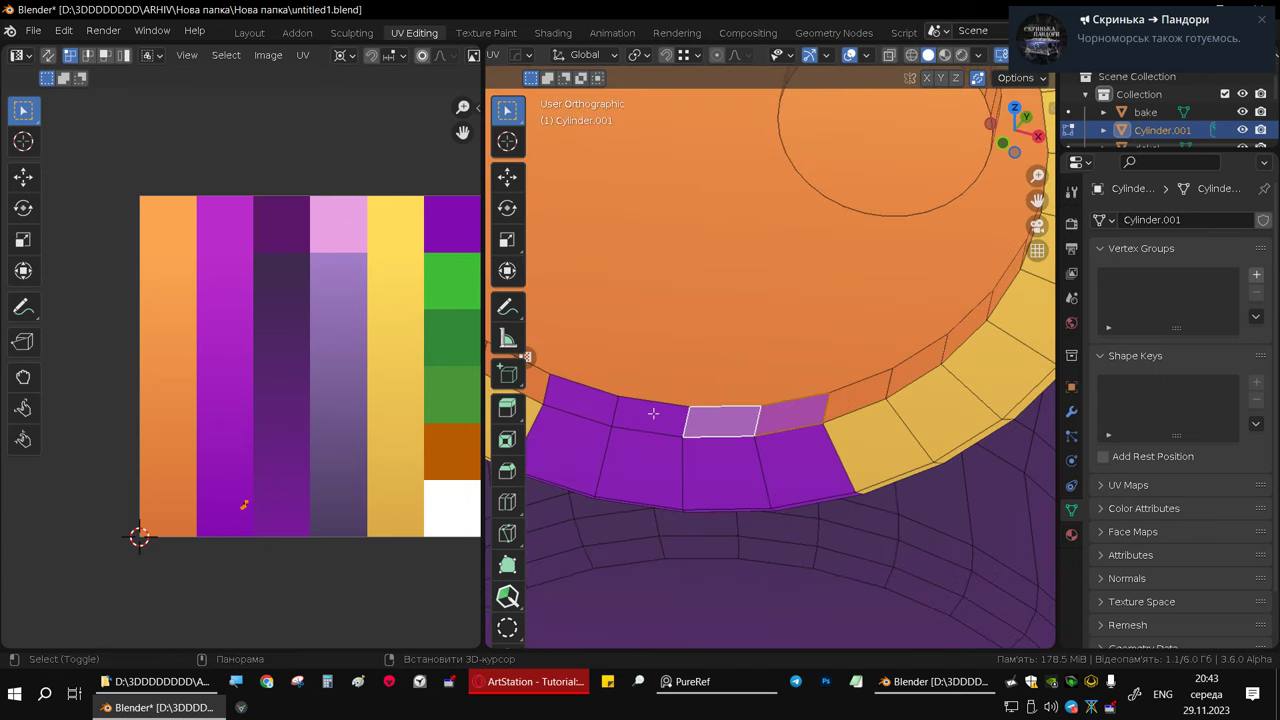
shift+click(653, 413)
shift+click(585, 400)
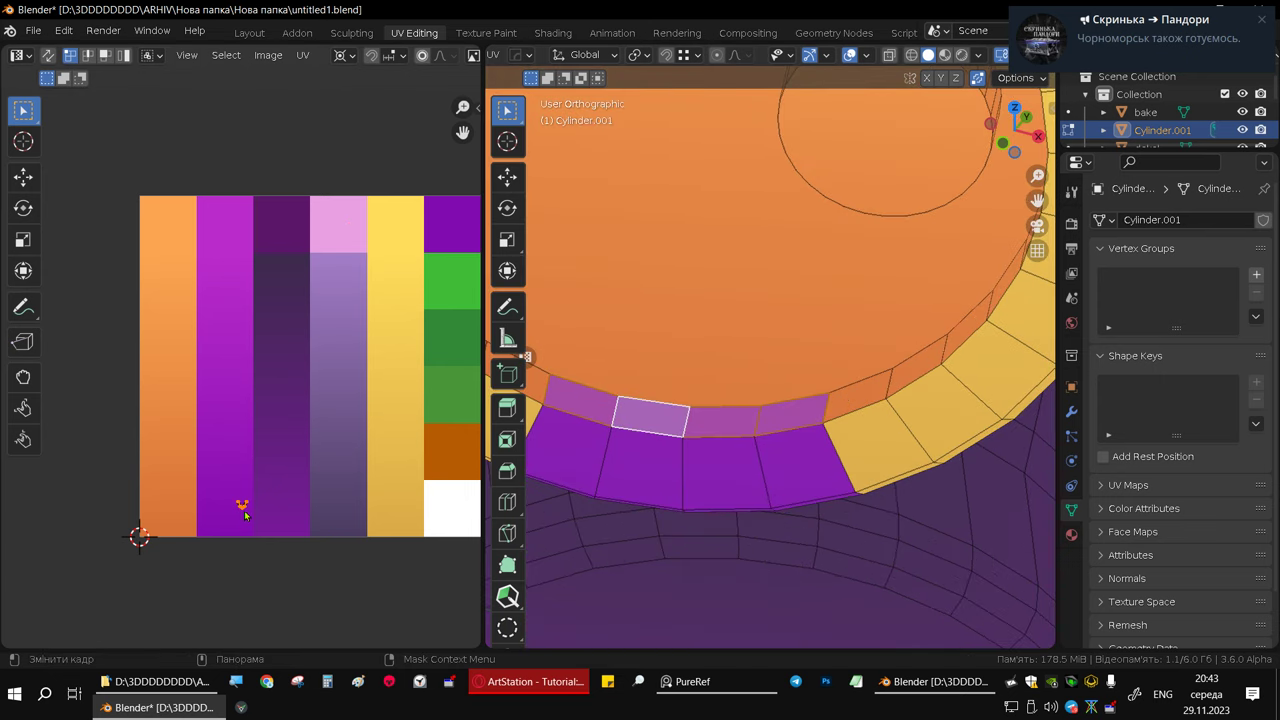
key(g)
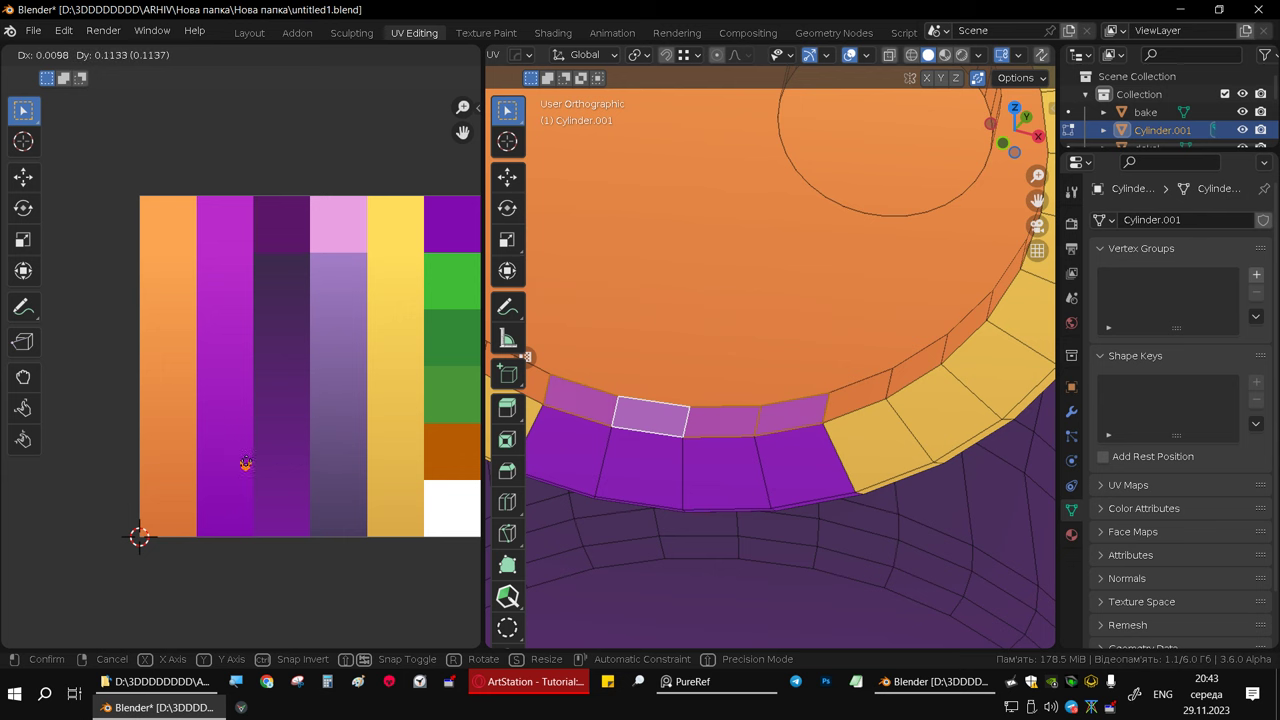
click(232, 401)
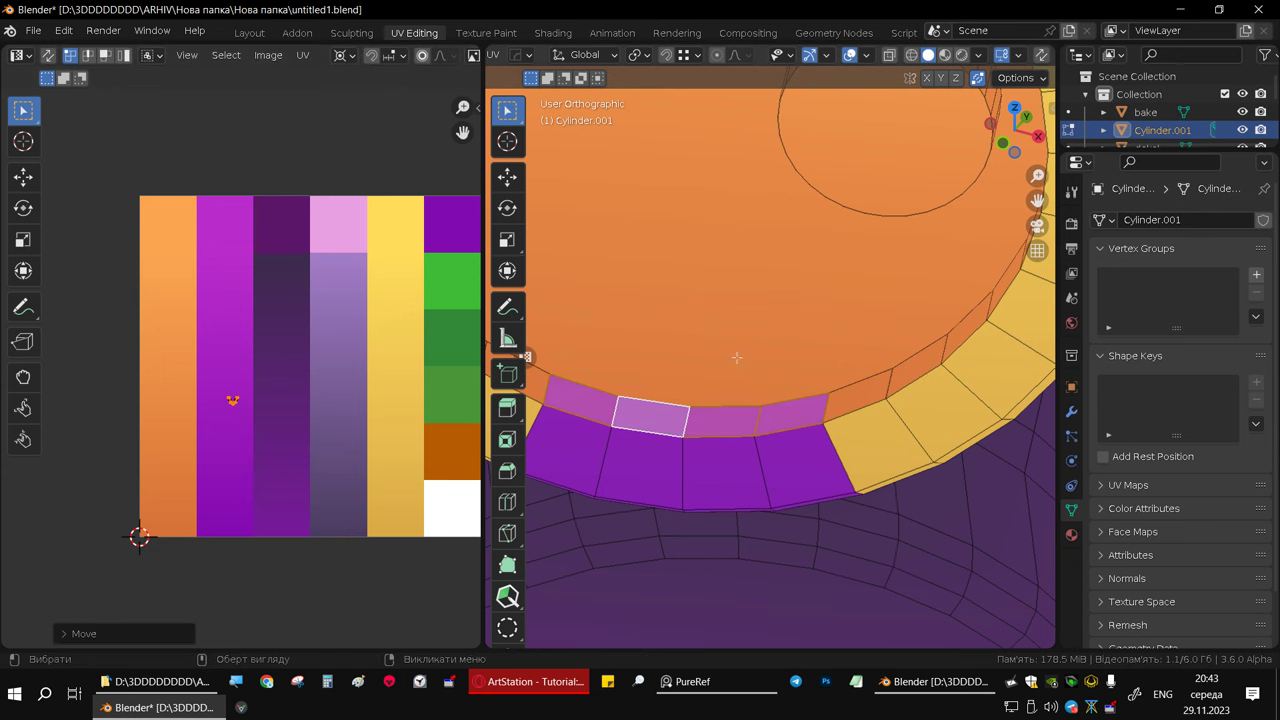
- Hide the overlays to view the purple rim segments
middle_drag(737, 357, 779, 334)
scroll(779, 334, down, 4)
scroll(840, 230, down, 2)
scroll(889, 121, down, 2)
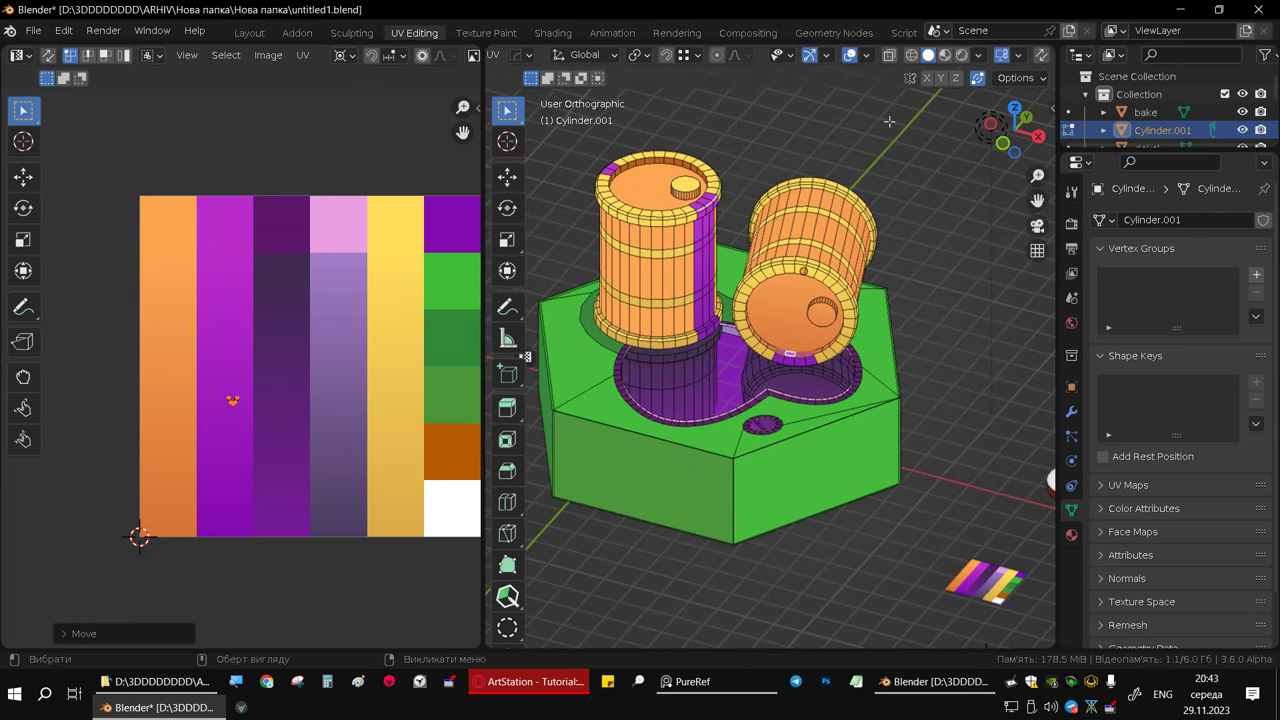
click(850, 57)
- Compare the Attribute and Texture colour modes, leaving the model coloured by Texture
mouse_move(850, 250)
middle_down()
mouse_move(857, 330)
mouse_move(970, 299)
mouse_move(808, 271)
mouse_move(878, 320)
mouse_move(900, 300)
middle_up()
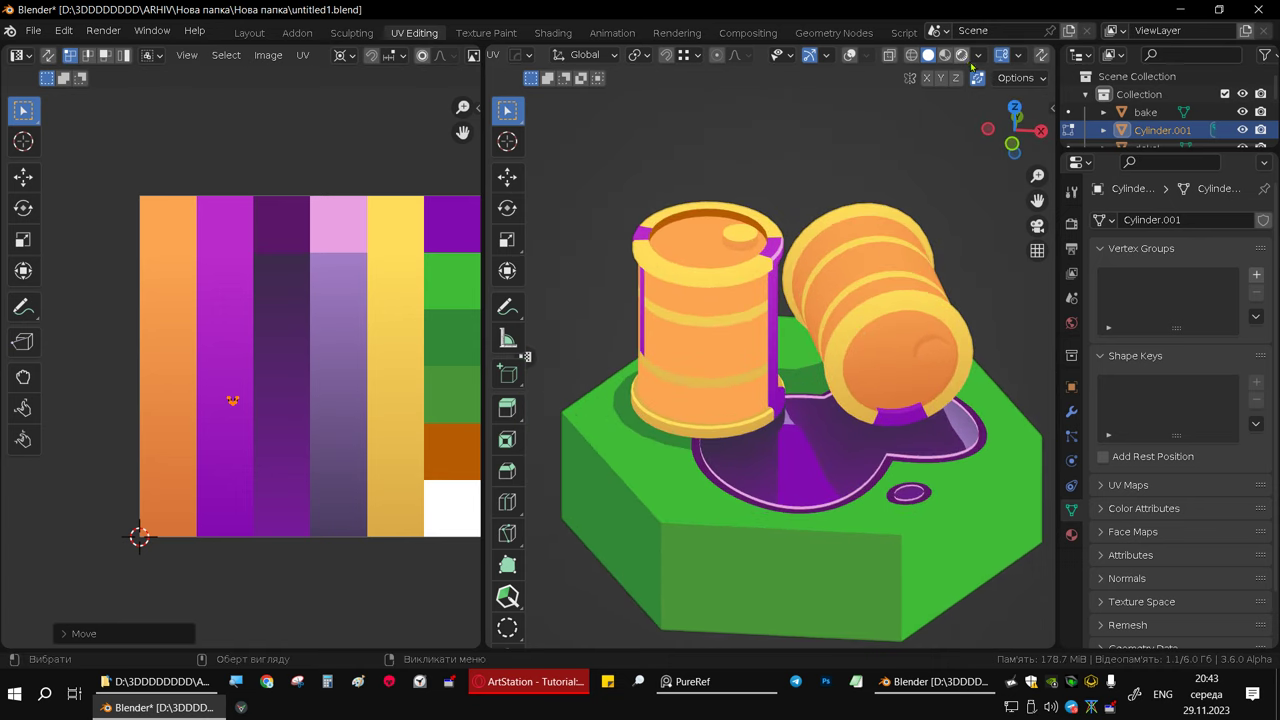
click(979, 57)
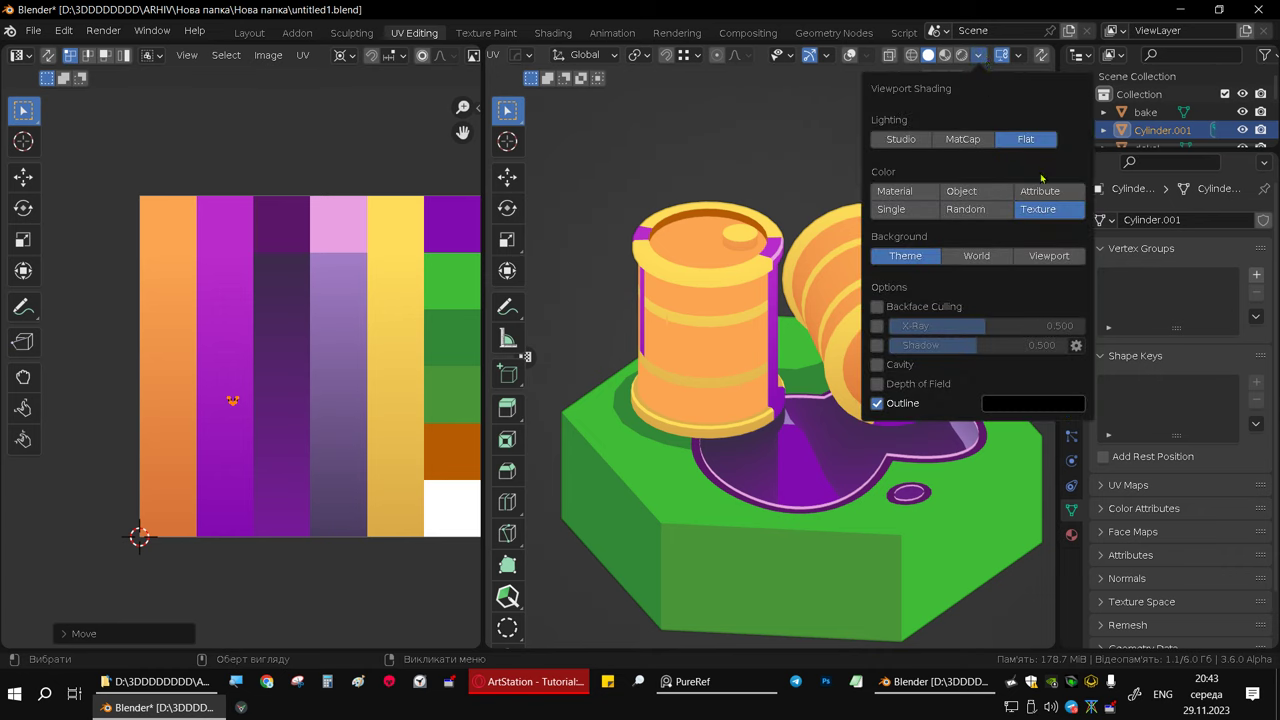
click(1041, 189)
click(1047, 218)
click(1041, 190)
click(1047, 209)
click(1041, 190)
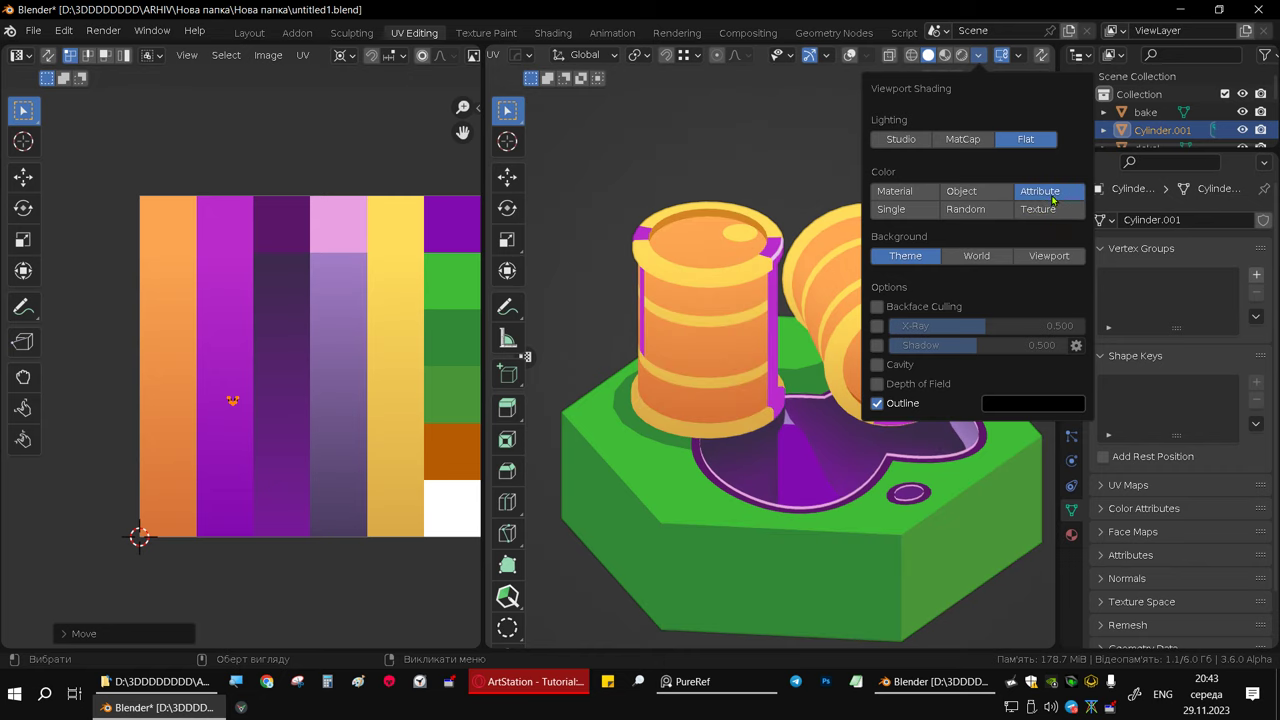
click(1043, 212)
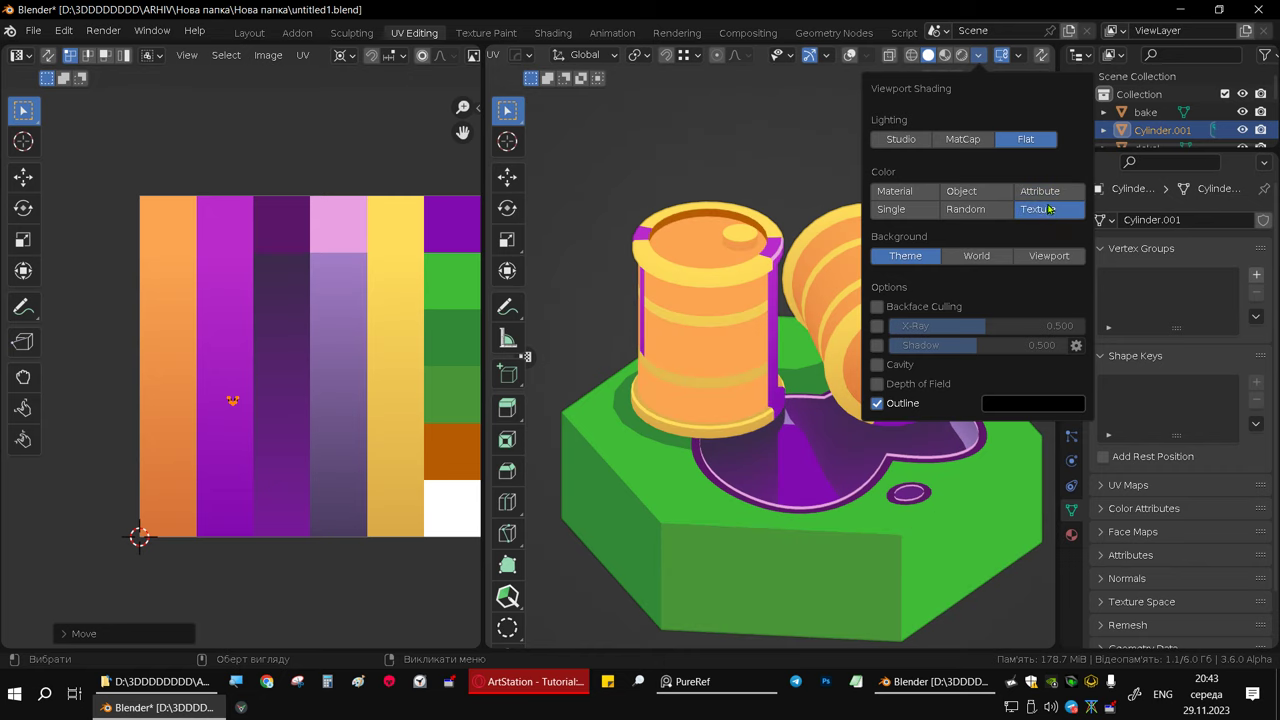
mouse_move(528, 170)
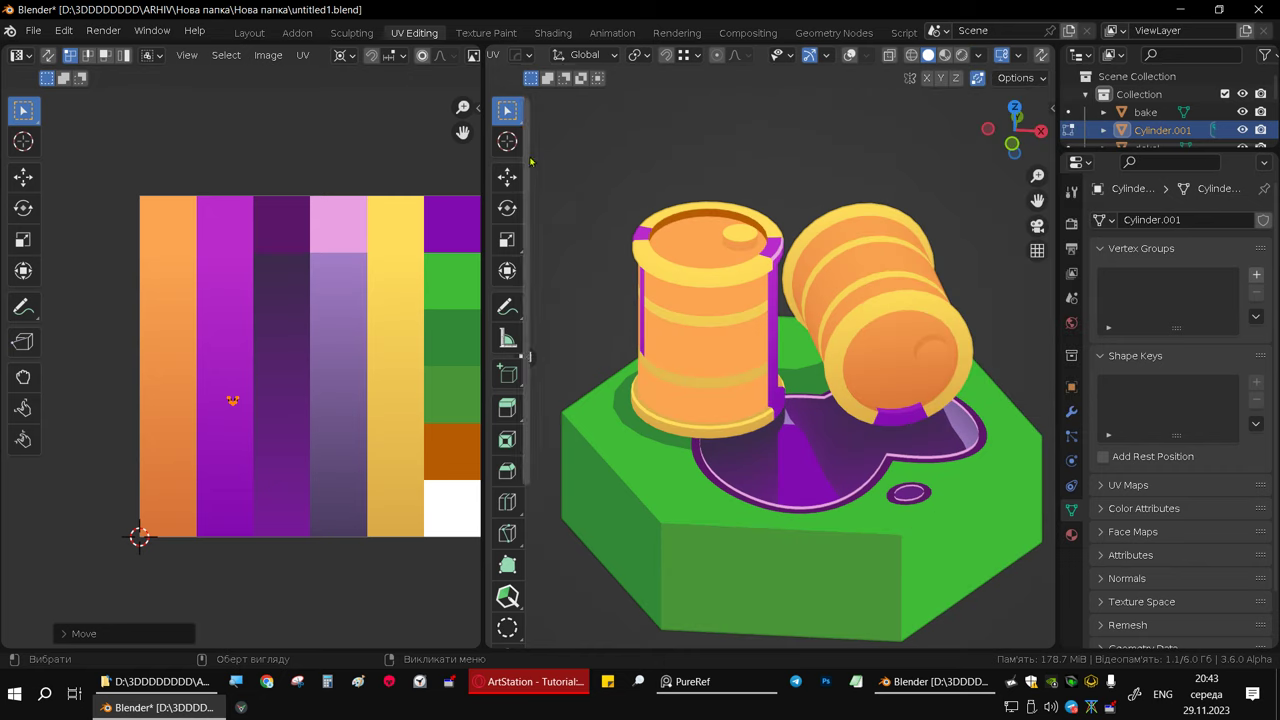
- Switch to the Layout workspace, zoom out to the whole model, and reopen viewport shading
click(250, 33)
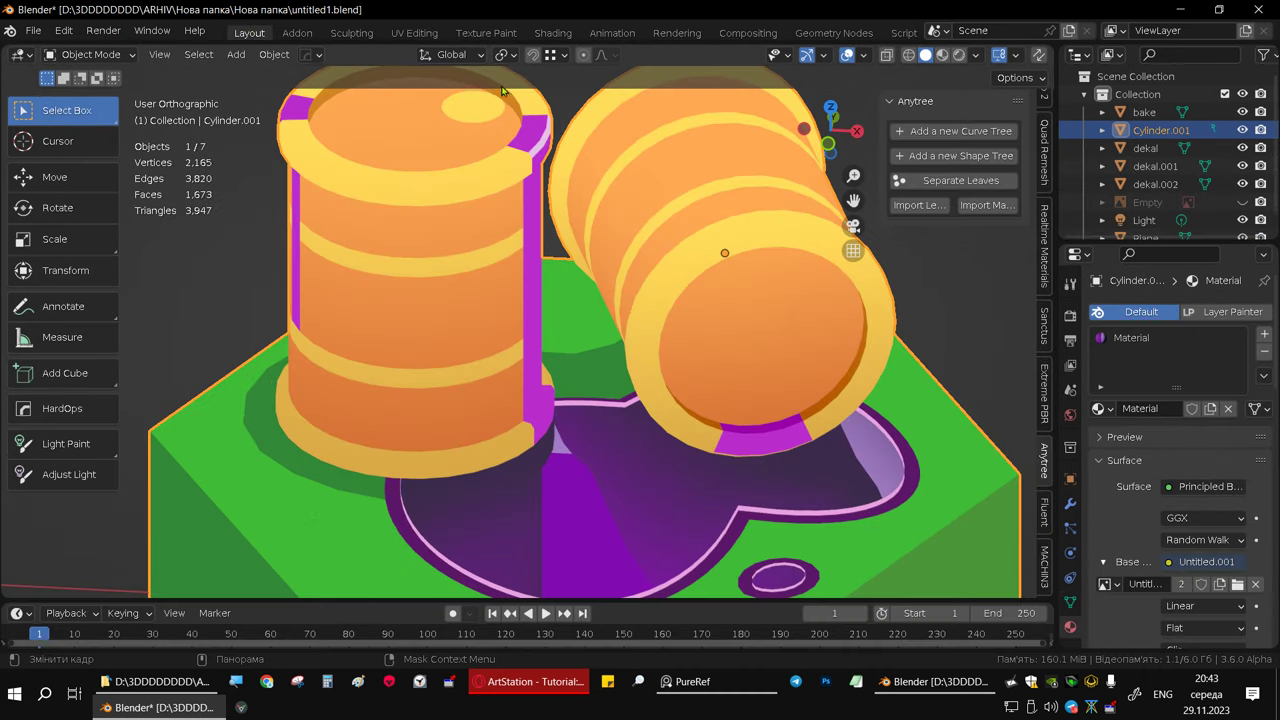
scroll(634, 308, down, 3)
scroll(668, 297, down, 1)
scroll(622, 280, down, 1)
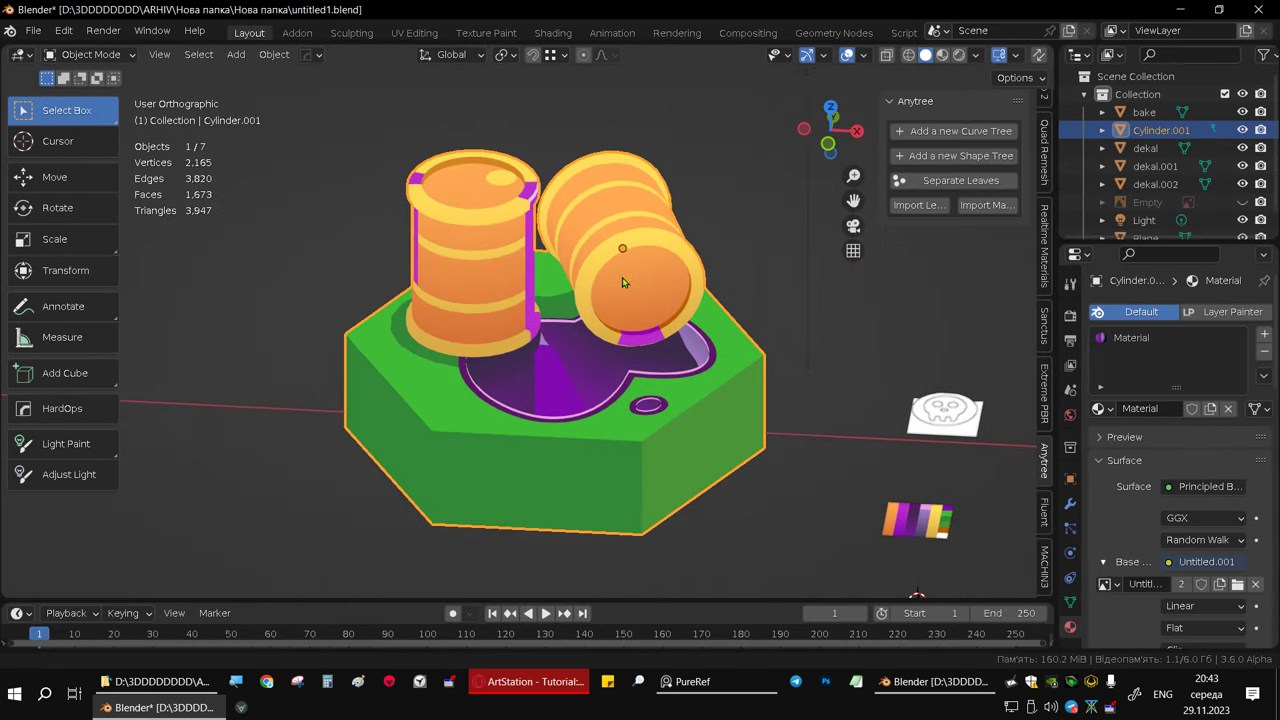
scroll(622, 280, down, 1)
click(975, 56)
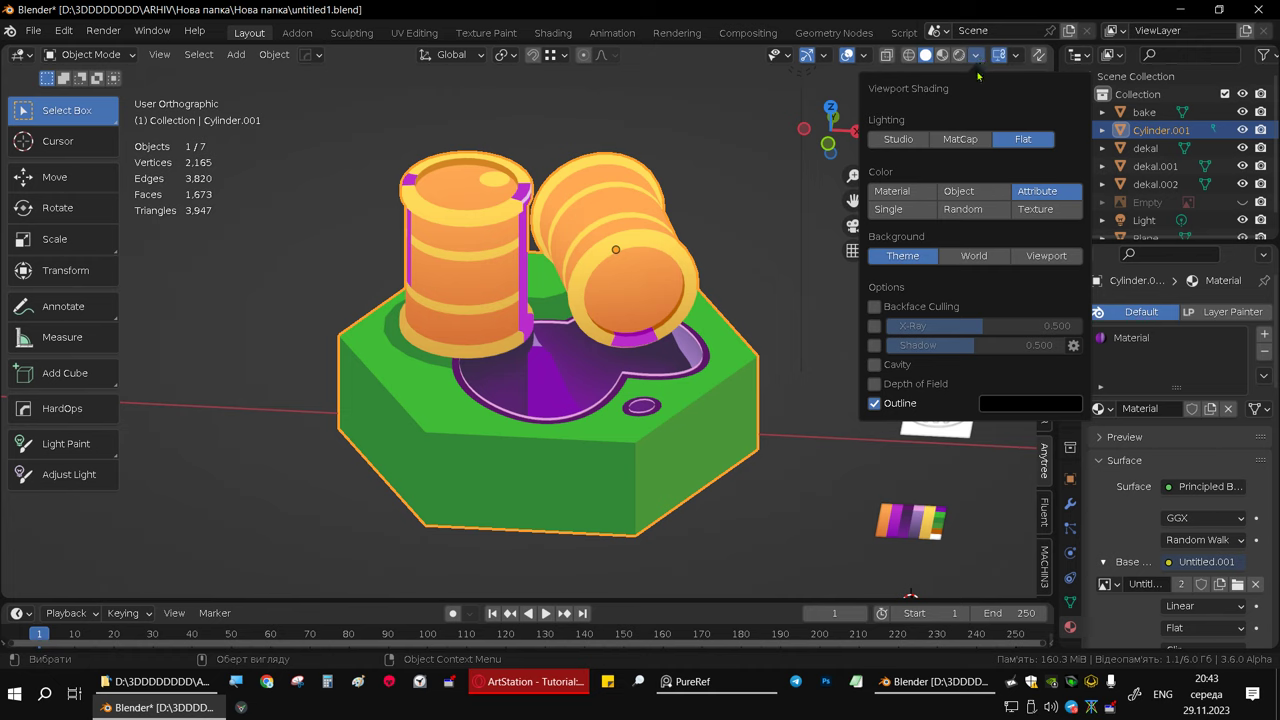
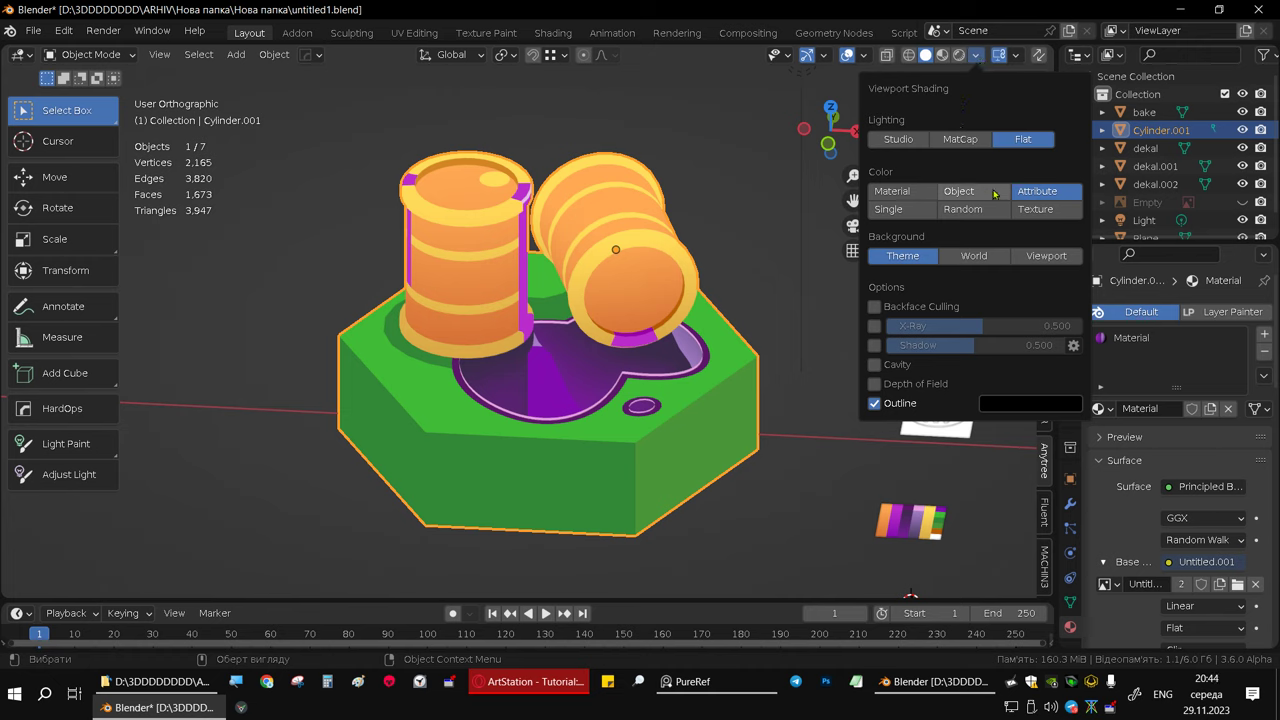
- Set viewport Color to Texture, then inspect the diorama in Material Preview from several angles
click(1047, 214)
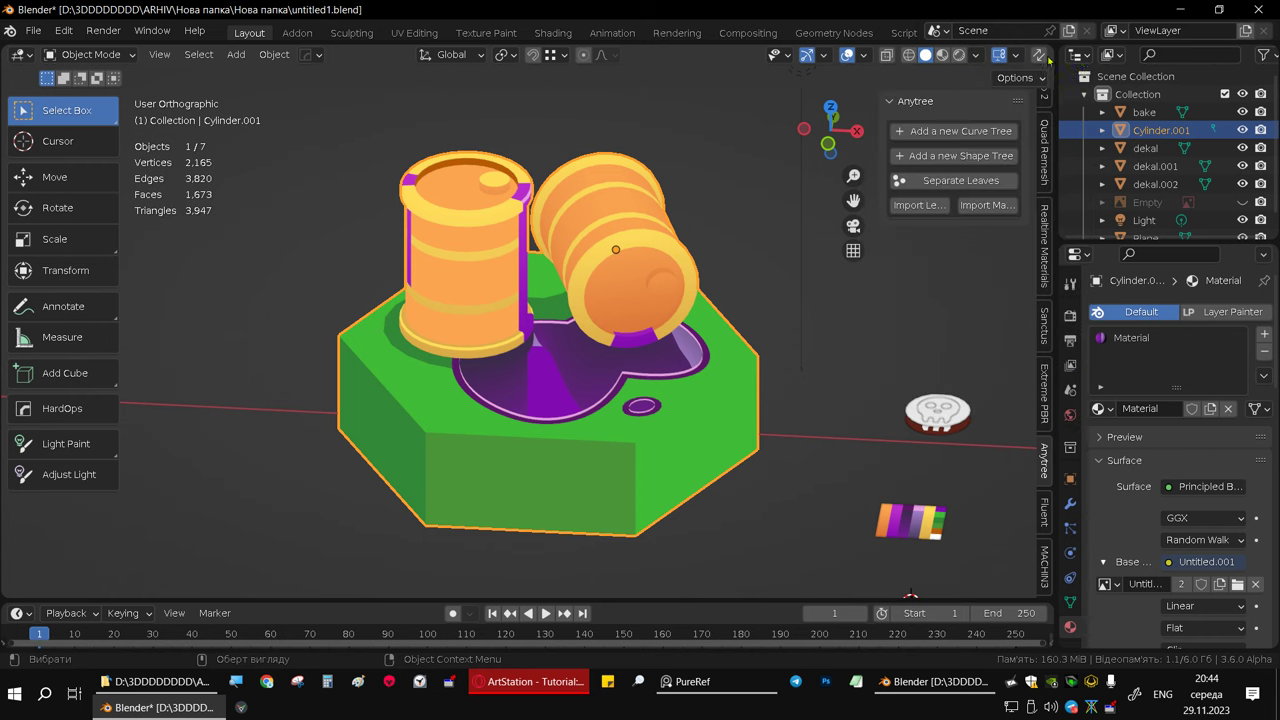
click(941, 54)
mouse_move(587, 299)
middle_down()
mouse_move(707, 285)
mouse_move(421, 261)
mouse_move(560, 266)
middle_up()
click(925, 54)
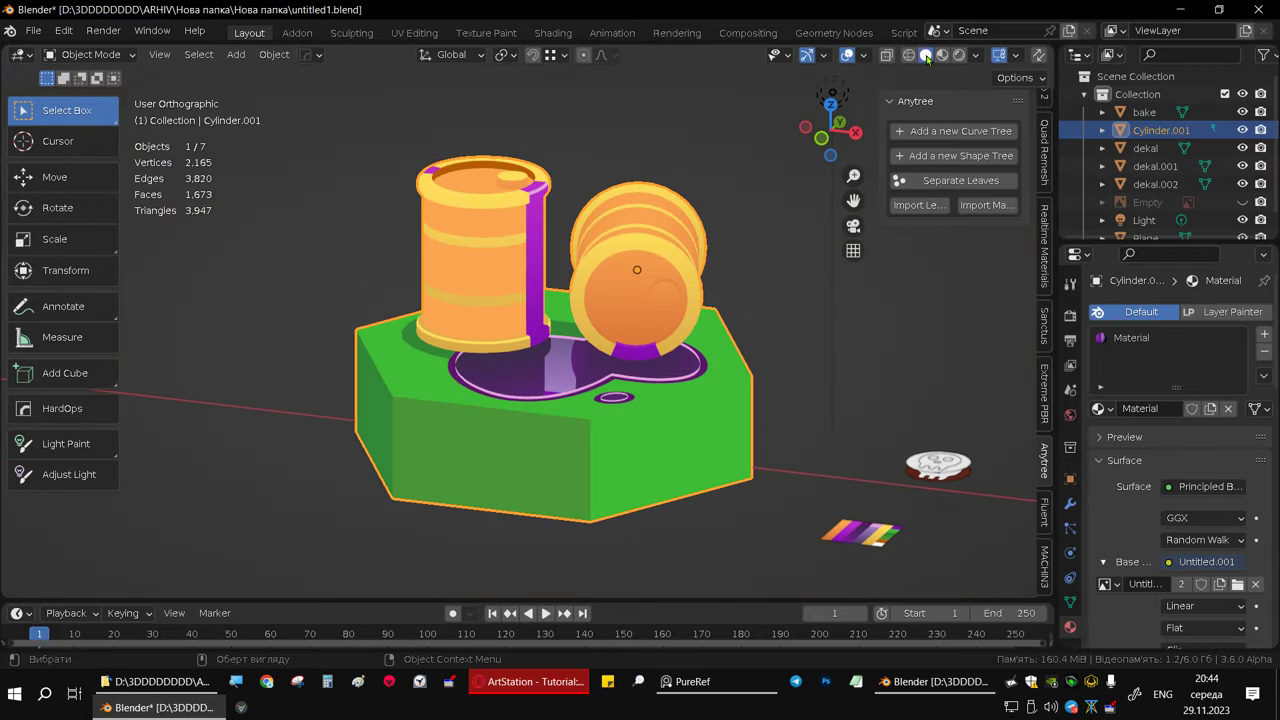
click(943, 56)
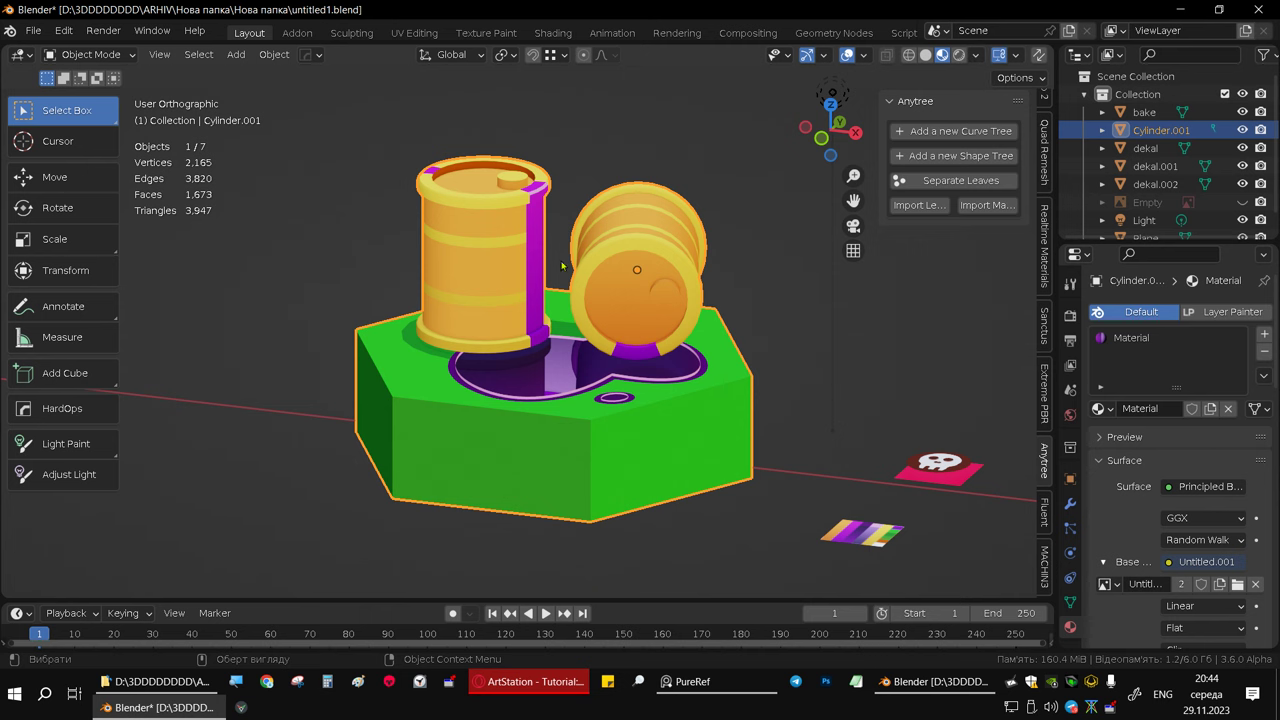
middle_drag(562, 265, 498, 354)
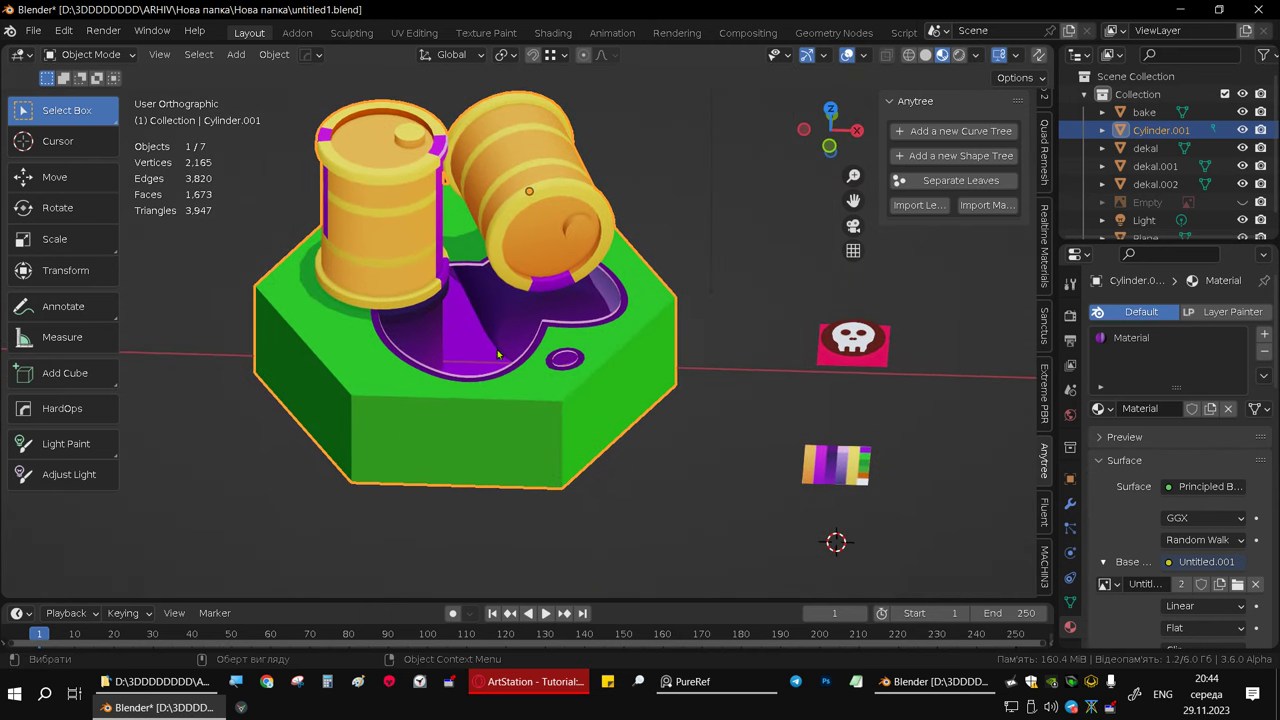
key(KP_Decimal)
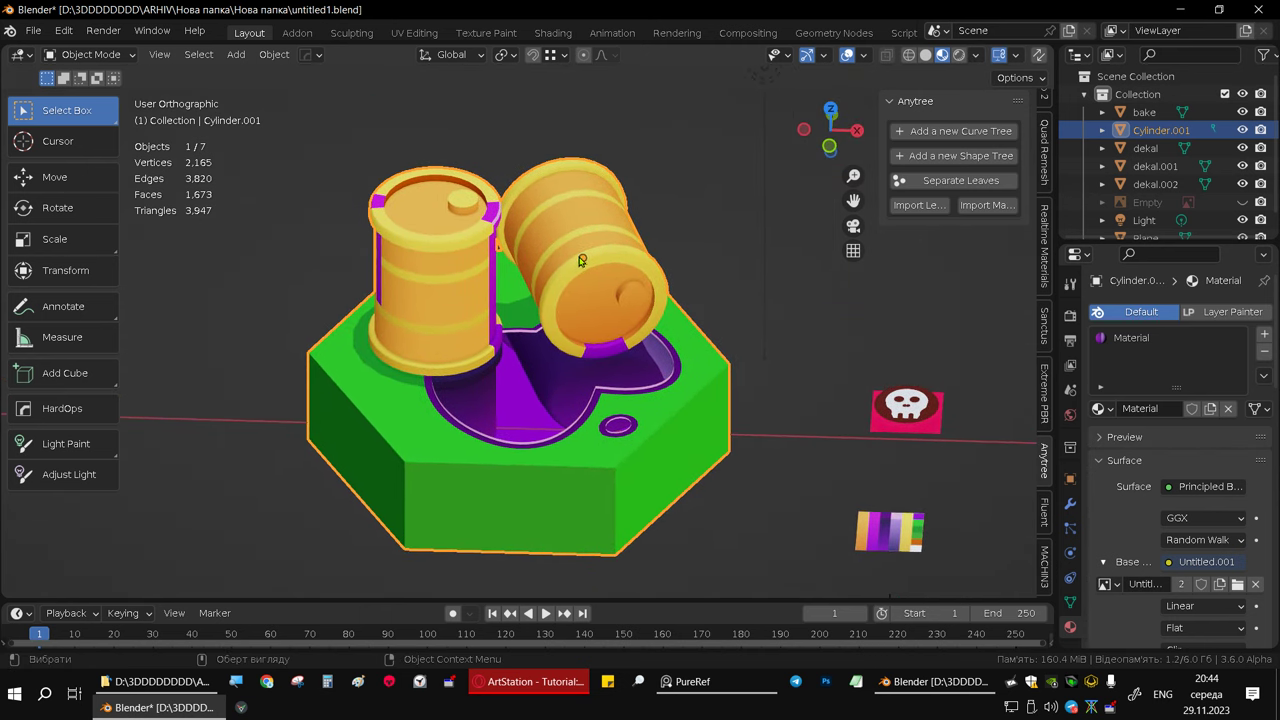
mouse_move(566, 148)
middle_down()
mouse_move(520, 140)
mouse_move(569, 140)
middle_up()
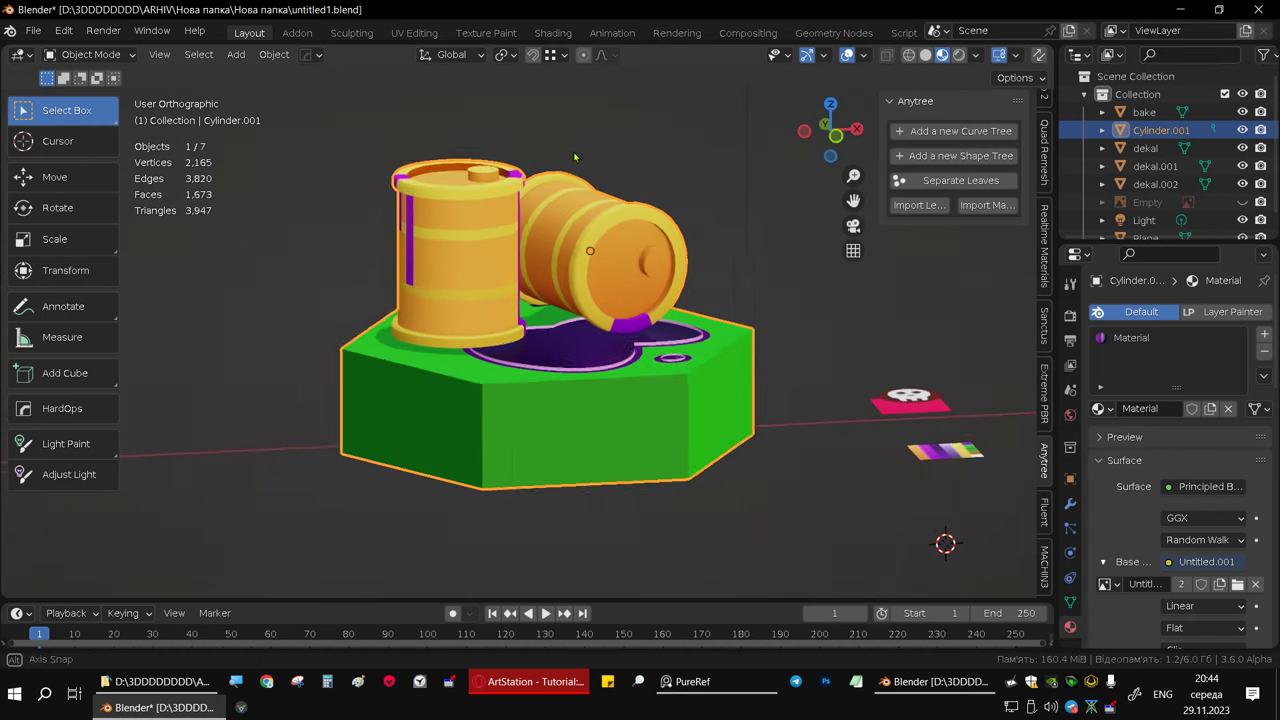
- In the Shading workspace, move the palette texture node lower left and adjust the preview
click(552, 32)
scroll(650, 420, down, 2)
scroll(650, 420, down, 1)
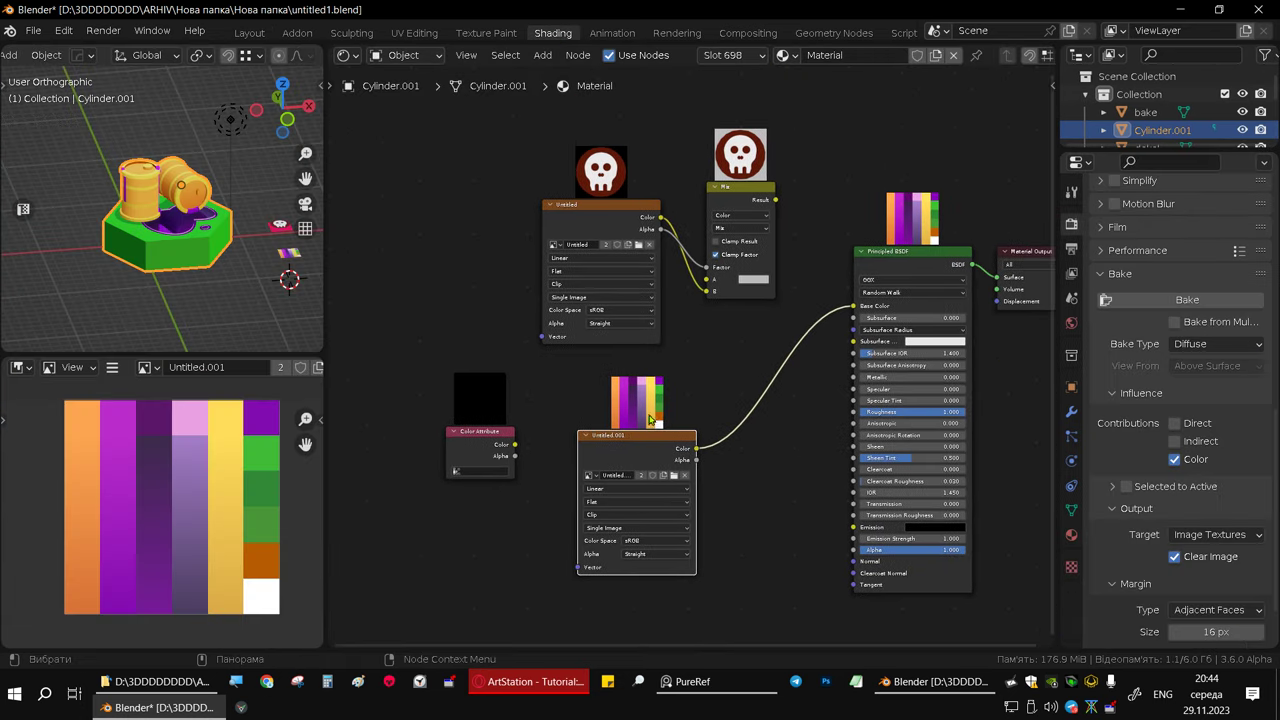
drag(637, 453, 610, 497)
middle_drag(150, 215, 188, 226)
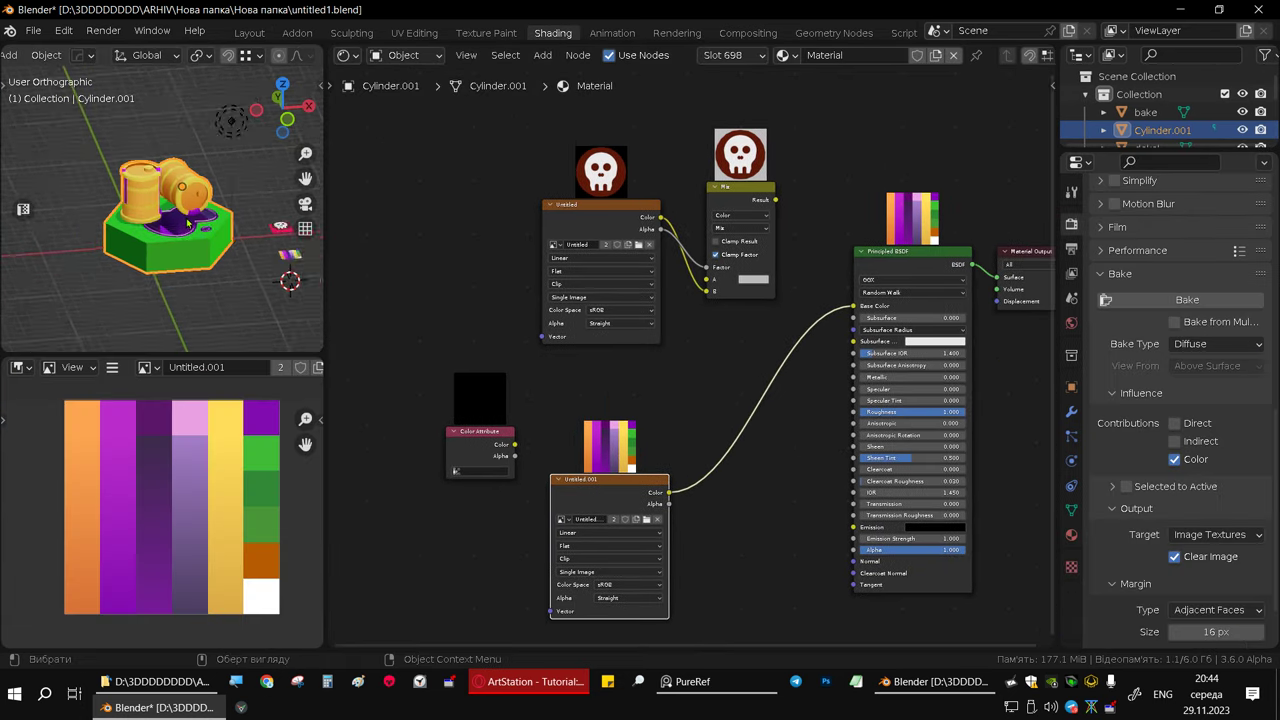
scroll(188, 226, up, 1)
scroll(188, 226, up, 1)
scroll(188, 226, up, 1)
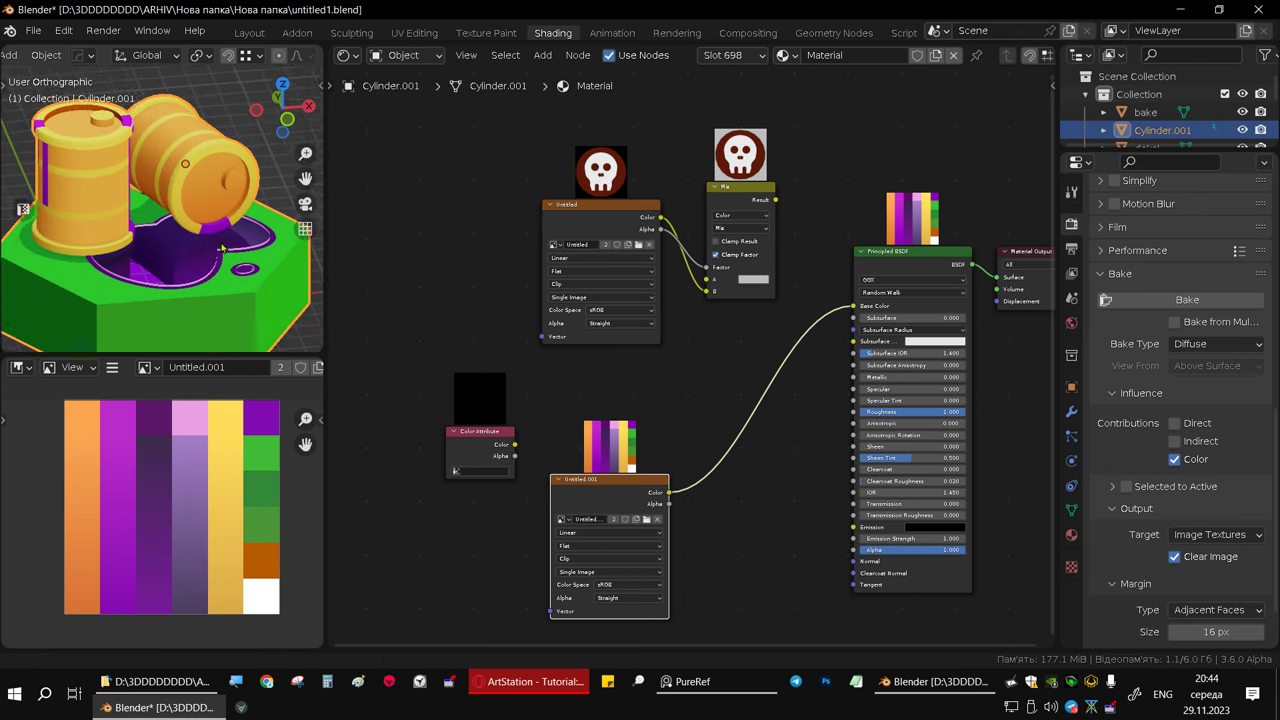
scroll(188, 226, up, 1)
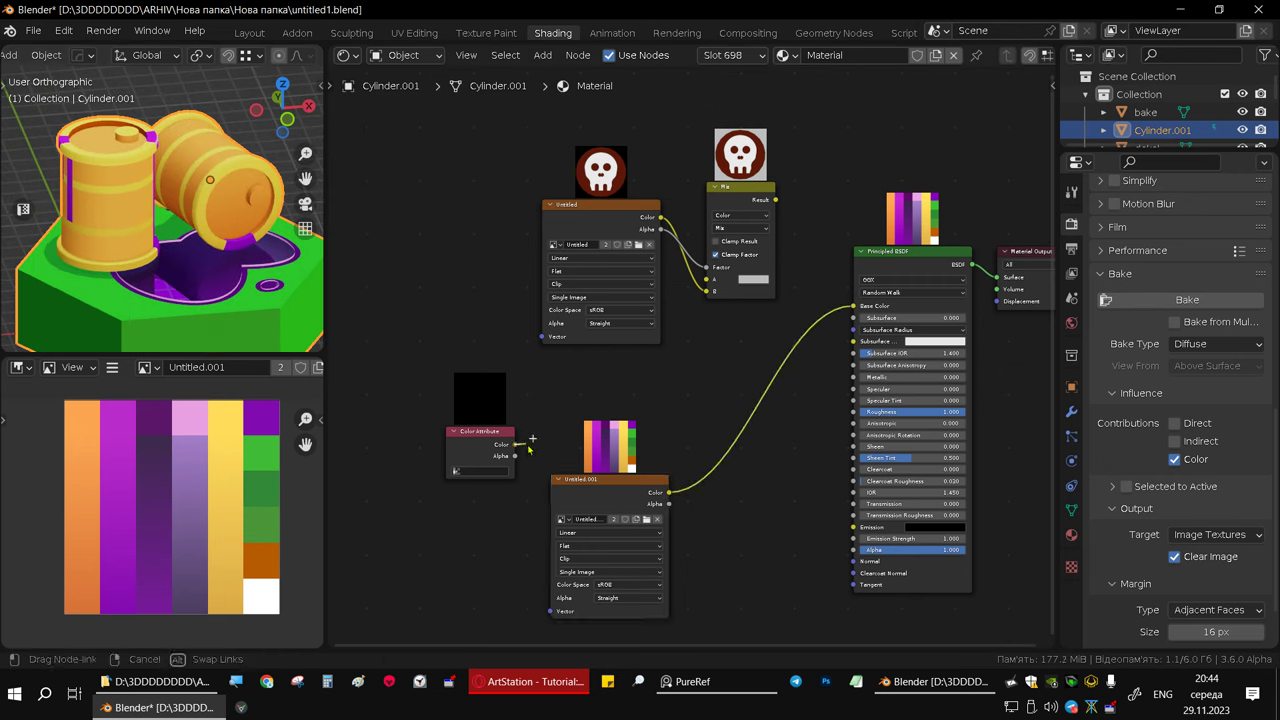
- Try the Color Attribute on Base Color, then relink the palette texture to Base Color
mouse_move(517, 446)
mouse_down()
mouse_move(531, 428)
mouse_move(855, 306)
mouse_up()
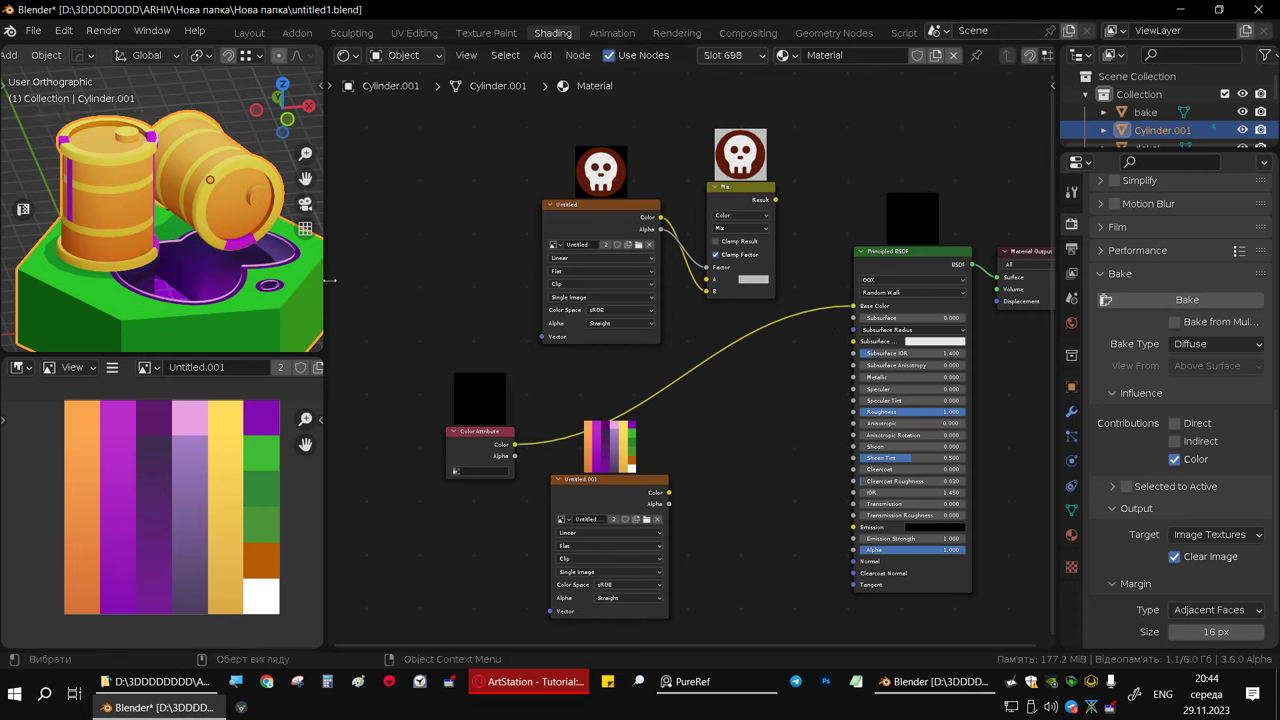
drag(668, 493, 857, 306)
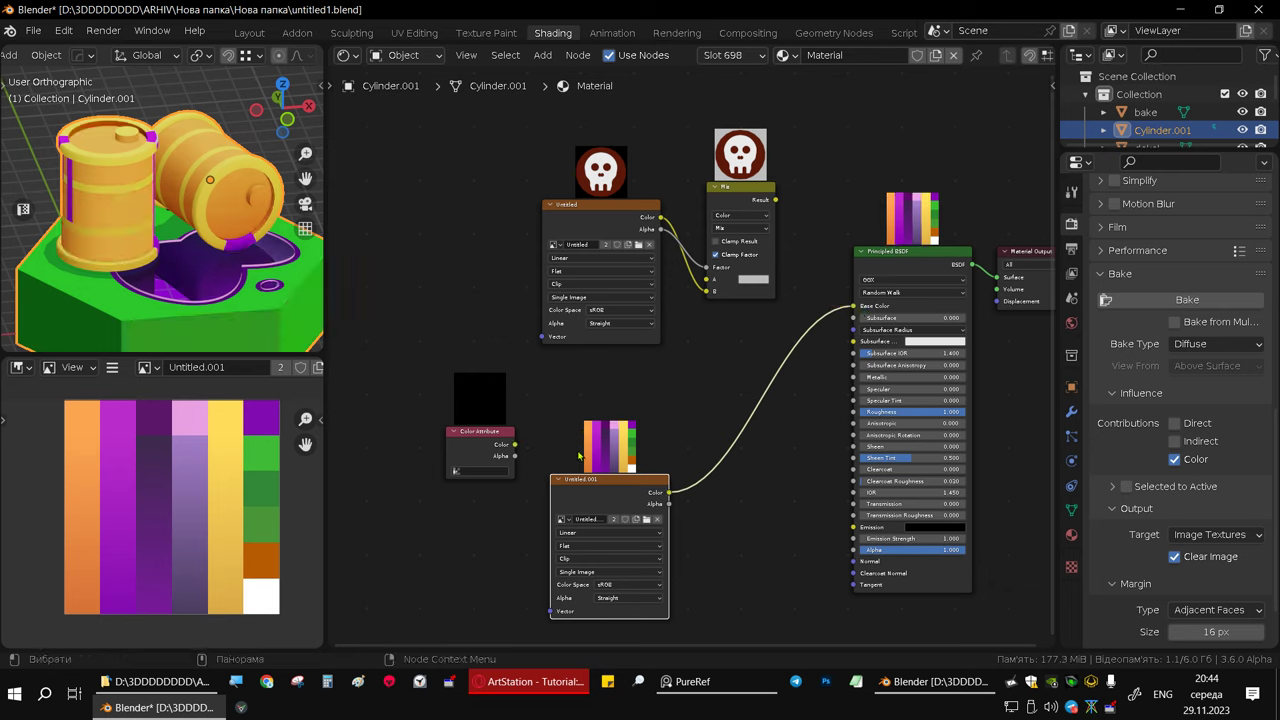
drag(604, 489, 617, 509)
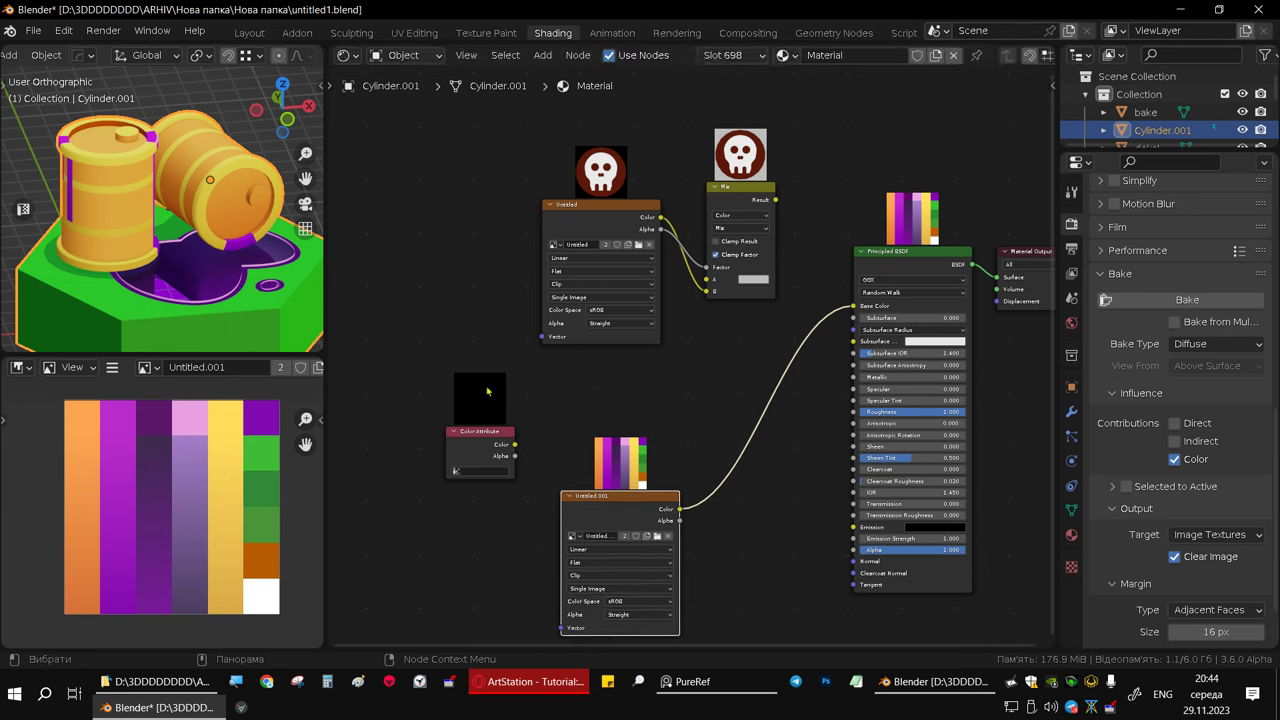
middle_drag(181, 220, 195, 235)
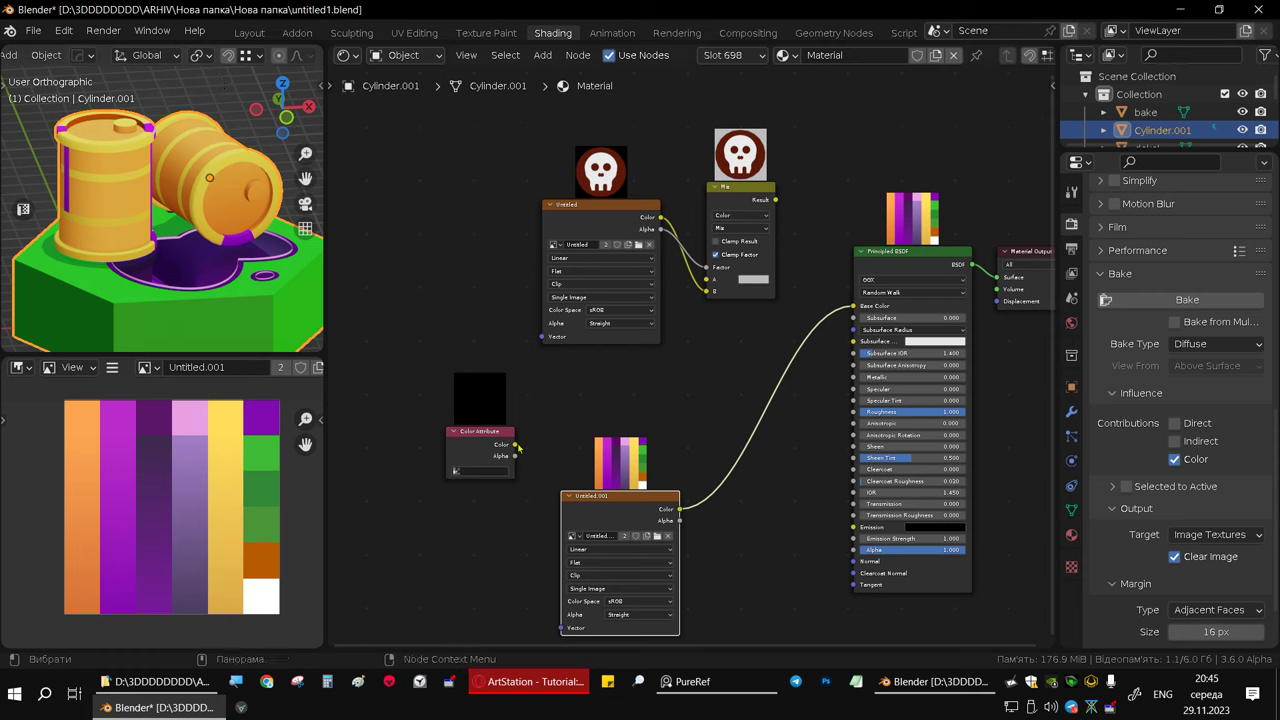
- Connect Color Attribute to the Mix node's B input, then relink Untitled.001 Color to Base Color
mouse_move(515, 445)
mouse_down()
mouse_move(736, 290)
mouse_move(720, 291)
mouse_up()
mouse_move(775, 199)
mouse_down()
mouse_move(812, 230)
mouse_move(853, 305)
mouse_up()
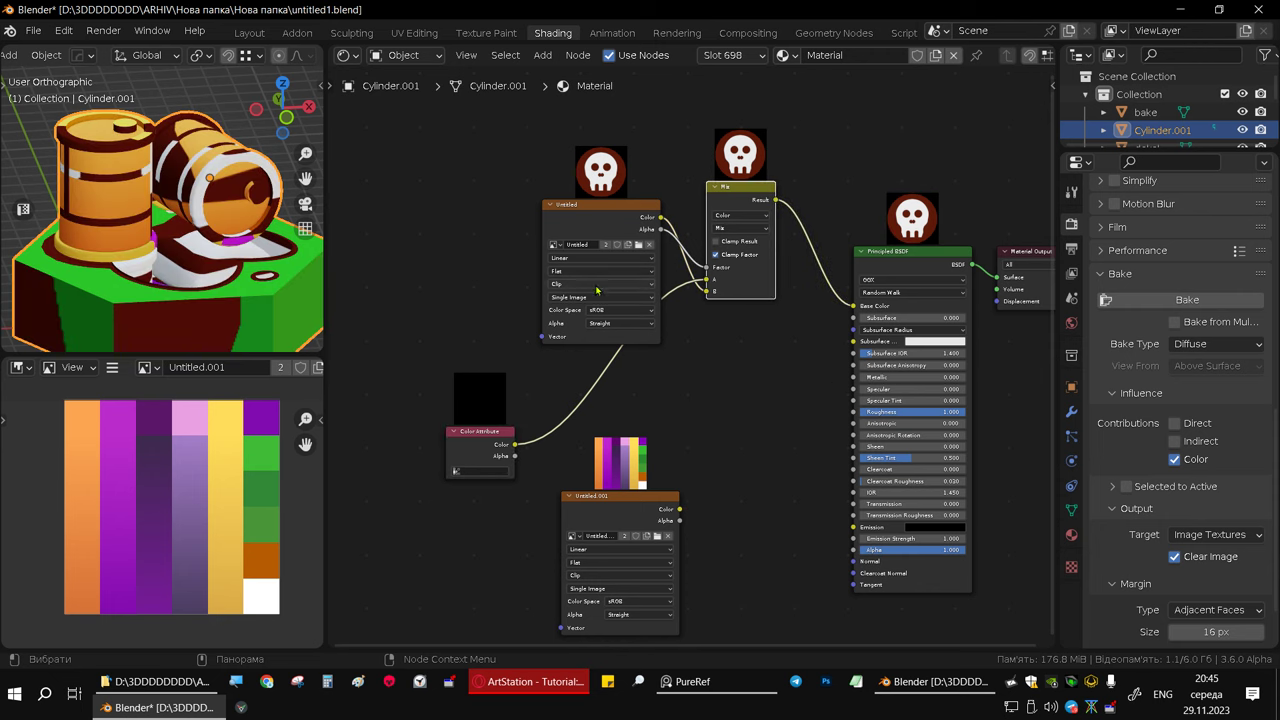
mouse_move(180, 215)
middle_down()
mouse_move(270, 212)
mouse_move(18, 243)
mouse_move(74, 240)
middle_up()
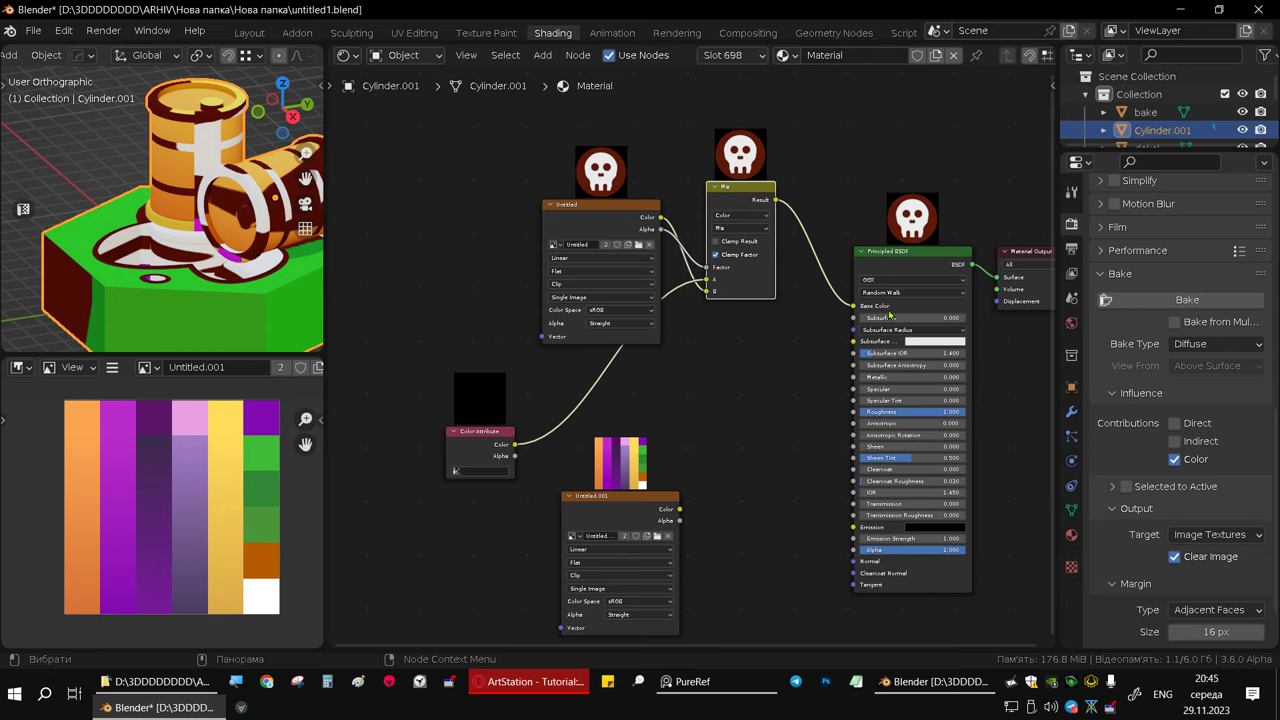
mouse_move(852, 305)
mouse_down()
mouse_move(829, 302)
mouse_move(810, 372)
mouse_up()
click(678, 513)
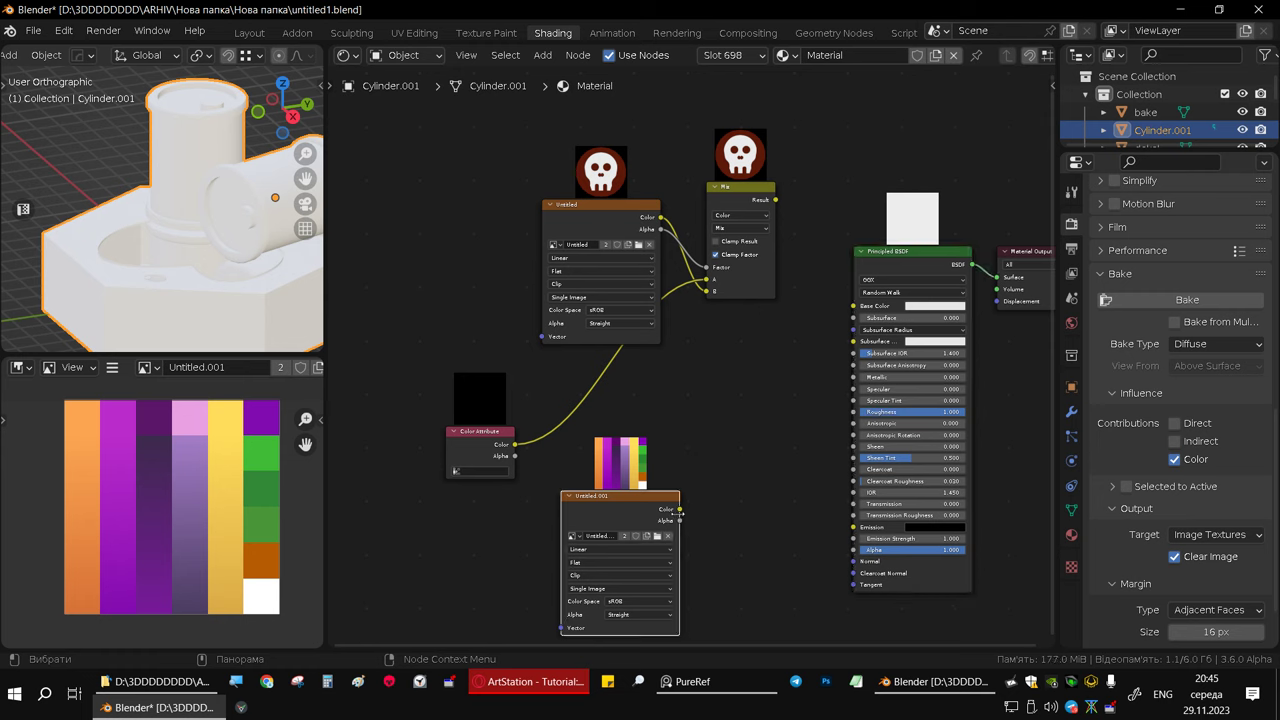
mouse_move(680, 511)
mouse_down()
mouse_move(863, 314)
mouse_move(856, 306)
mouse_up()
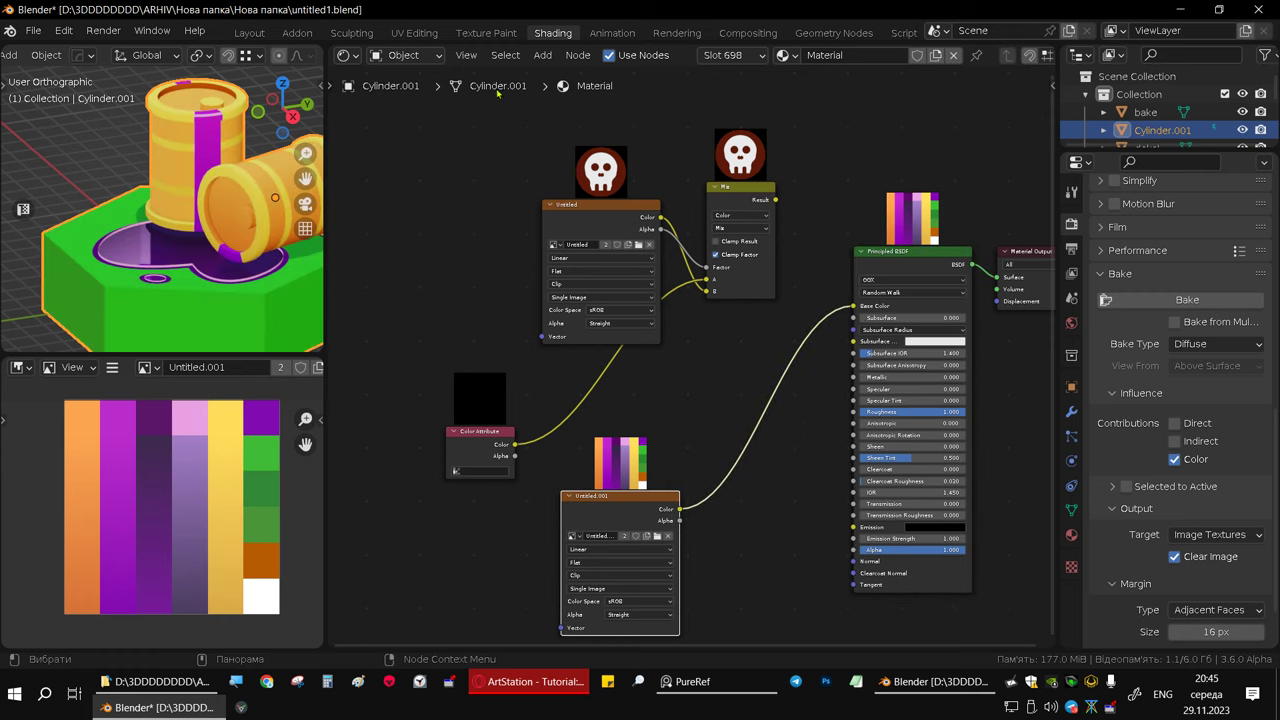
- Back in Layout, enter Edit Mode and select the front column of the standing barrel's side faces
click(249, 32)
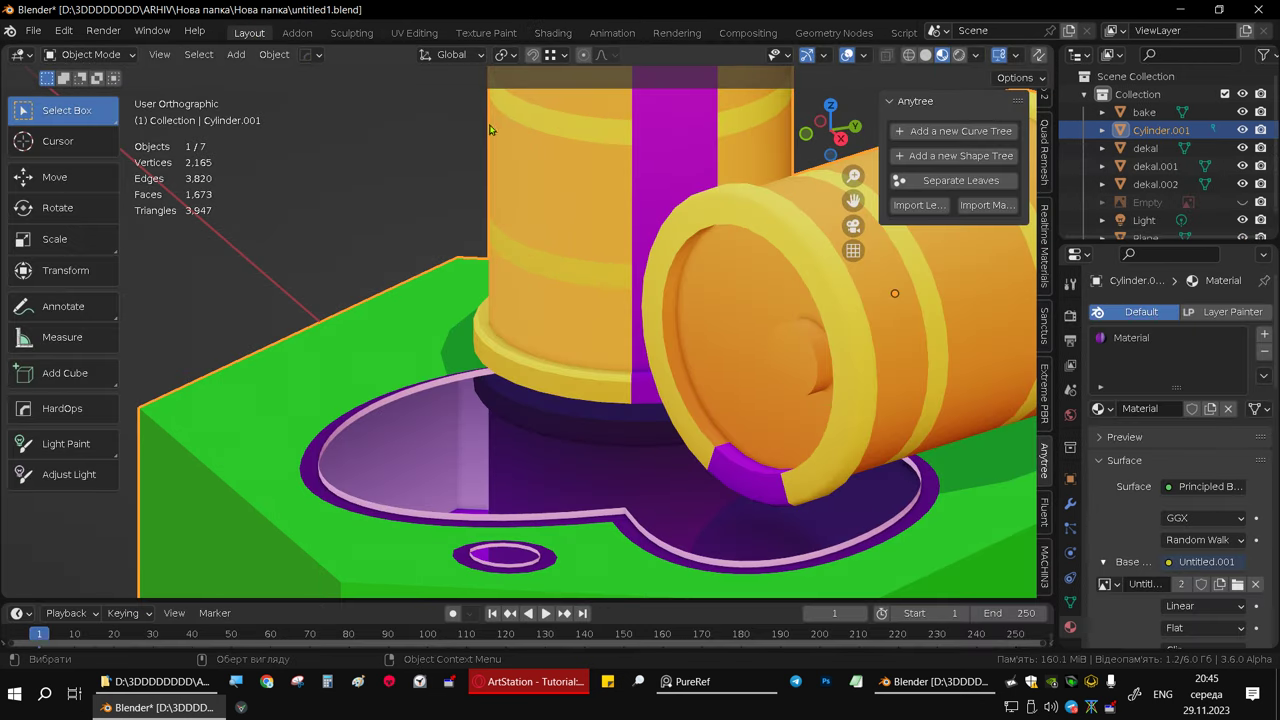
scroll(722, 265, down, 5)
middle_drag(722, 265, 670, 287)
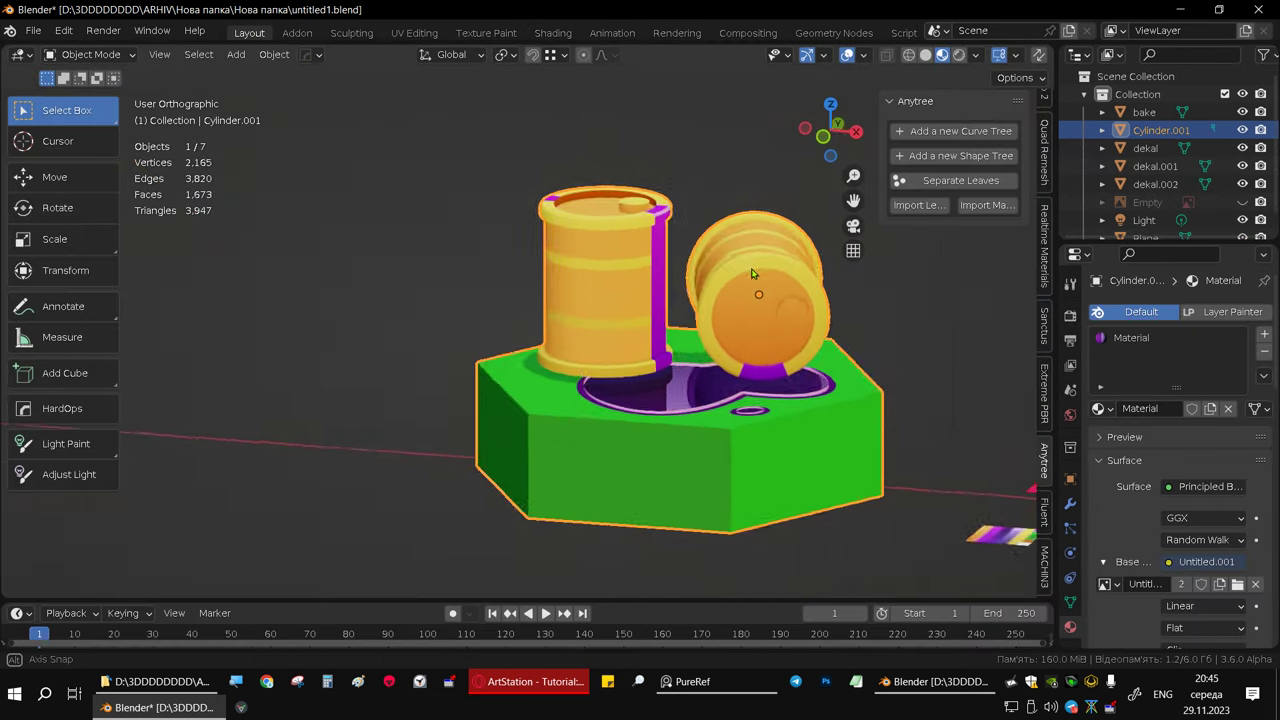
scroll(670, 287, up, 3)
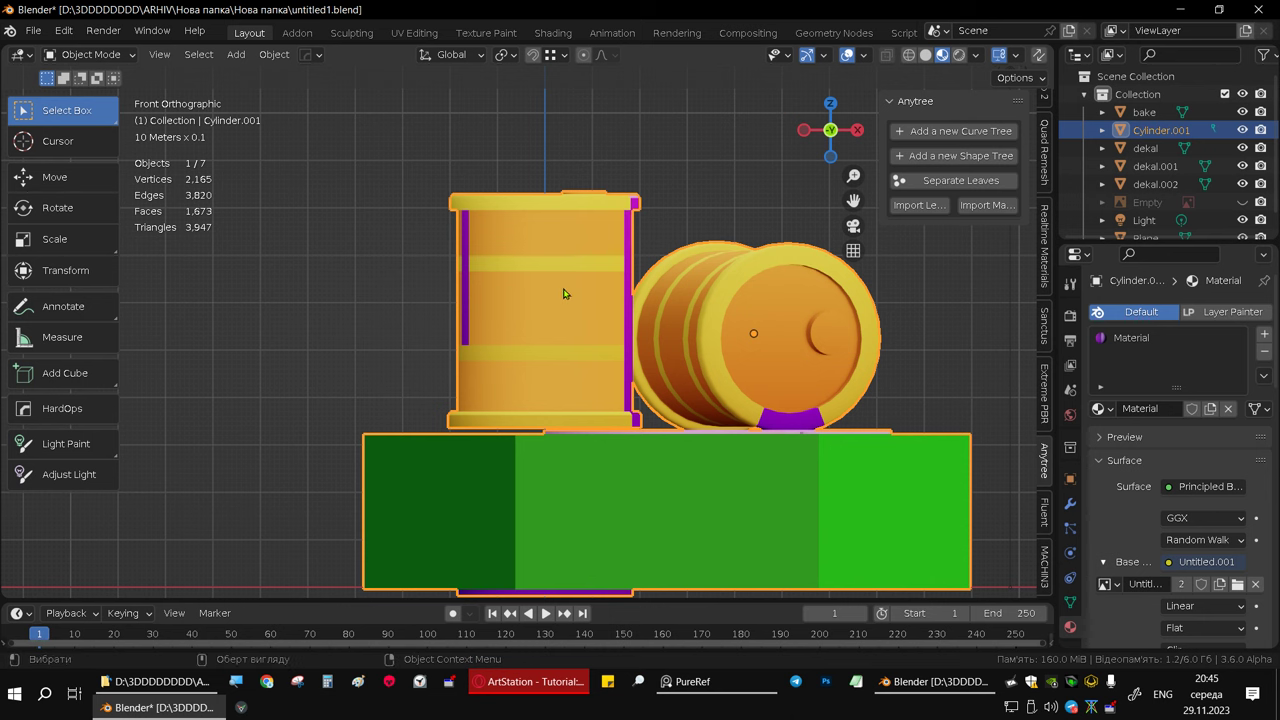
shift+middle_drag(593, 287, 576, 327)
key(Tab)
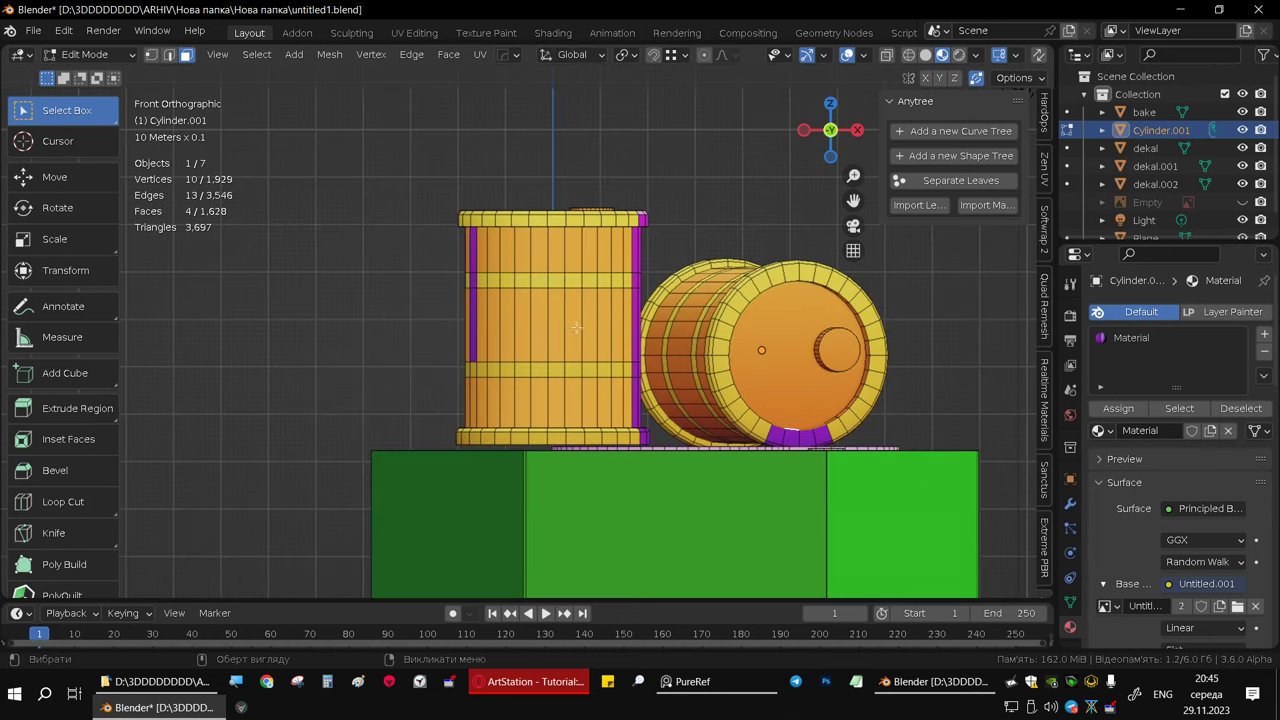
mouse_move(510, 264)
mouse_down()
mouse_move(604, 390)
mouse_move(604, 371)
mouse_up()
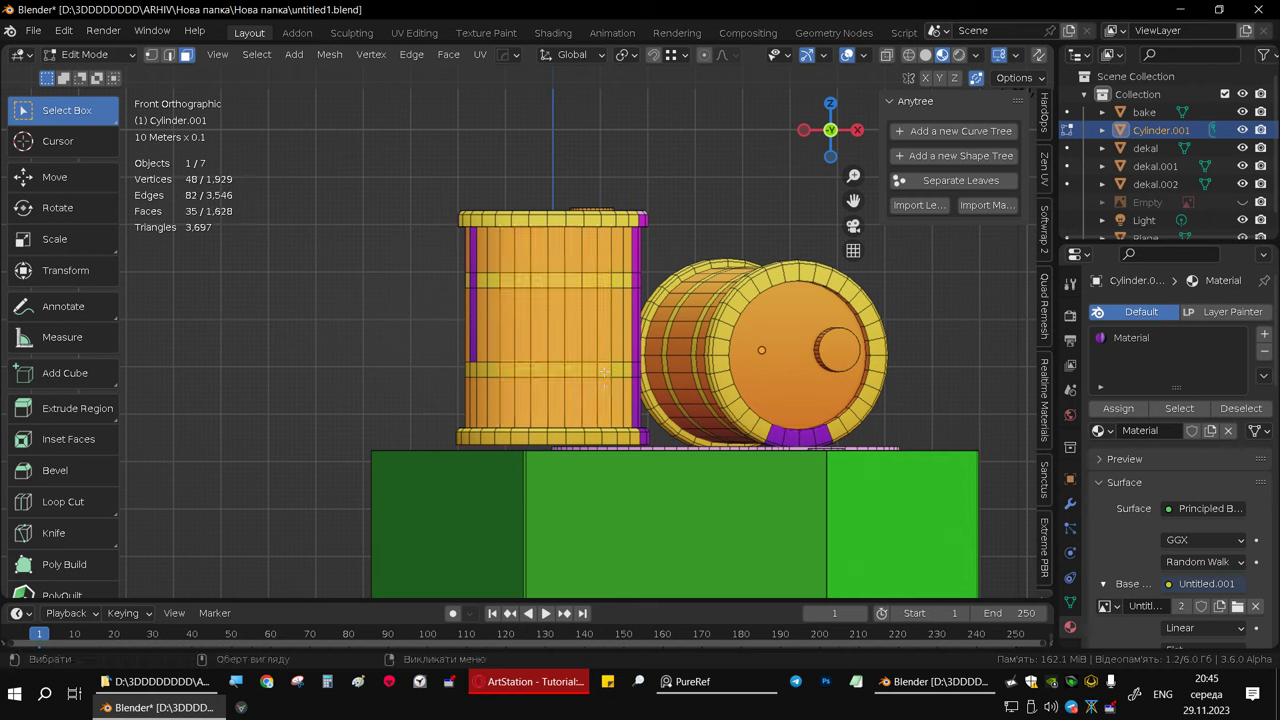
- Switch to Solid shading with Random object colours and Matcap lighting
click(925, 54)
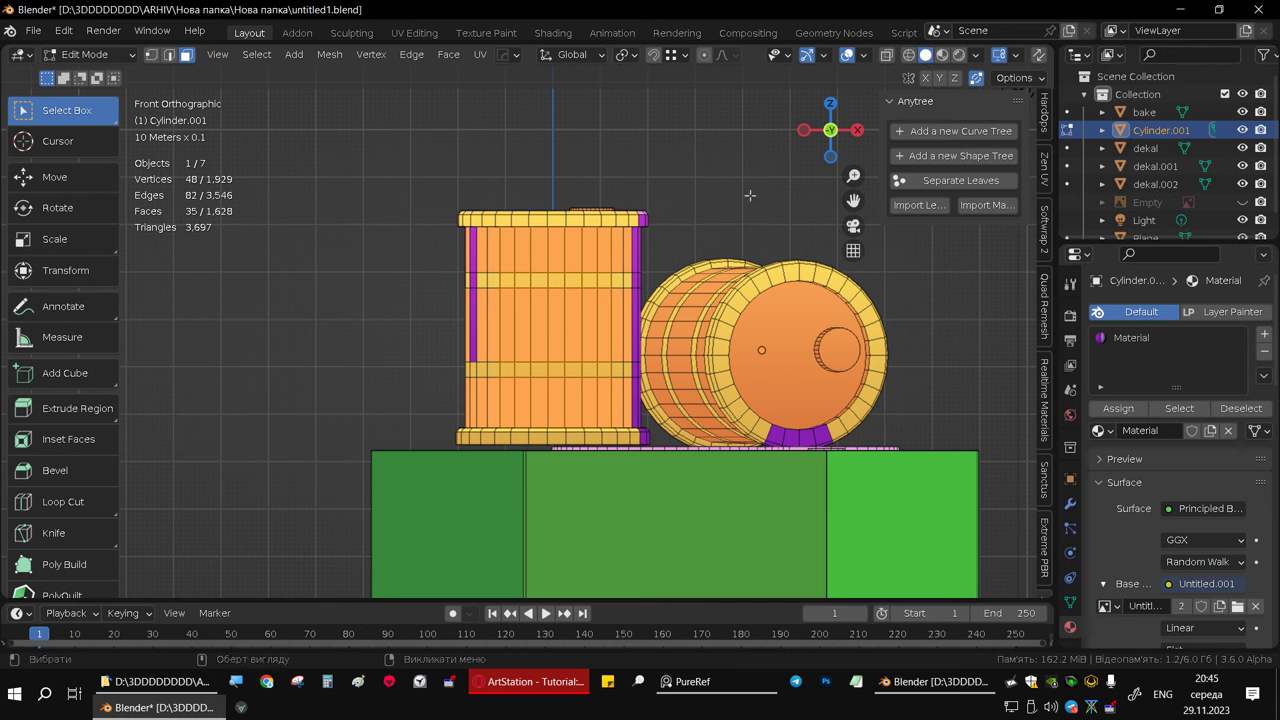
click(977, 56)
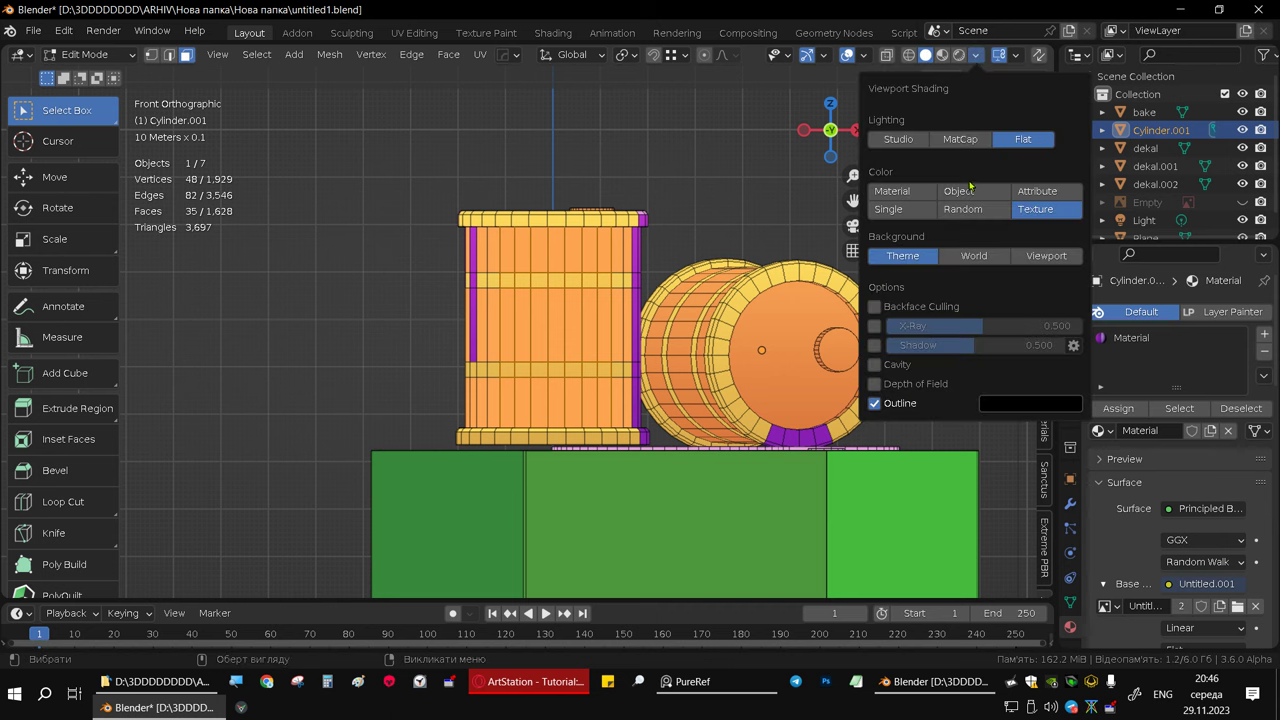
click(910, 213)
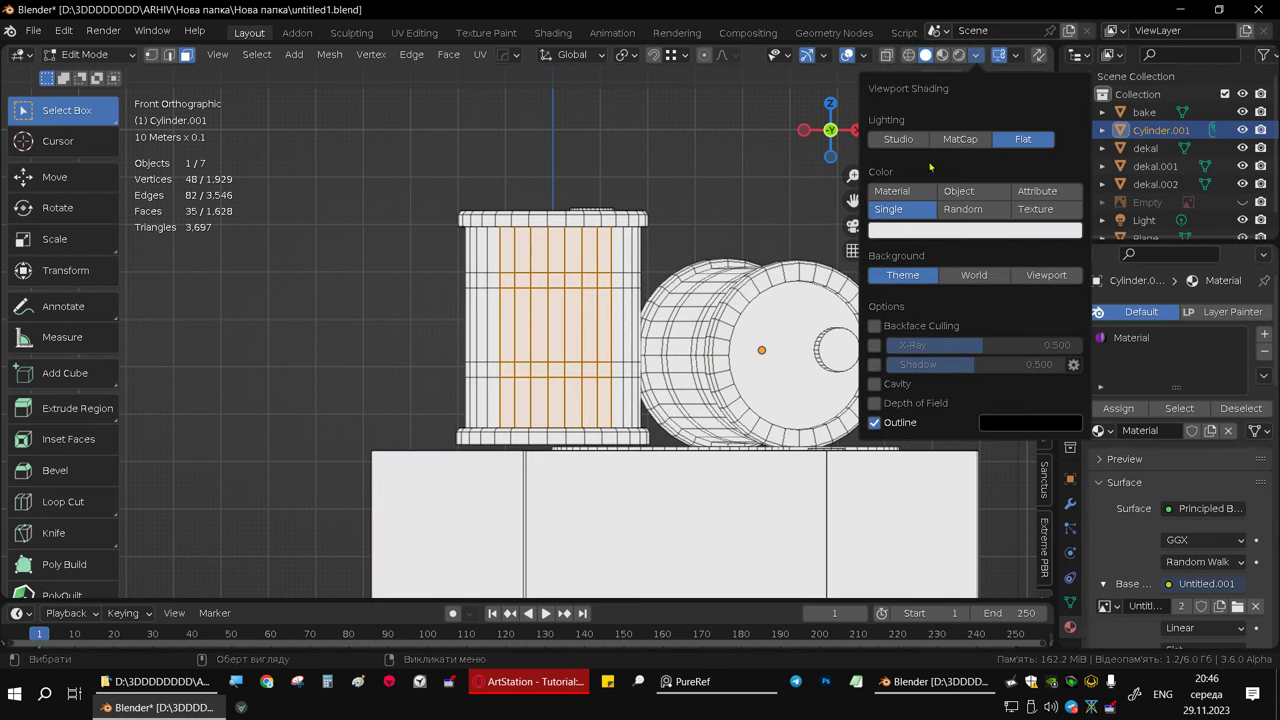
click(979, 57)
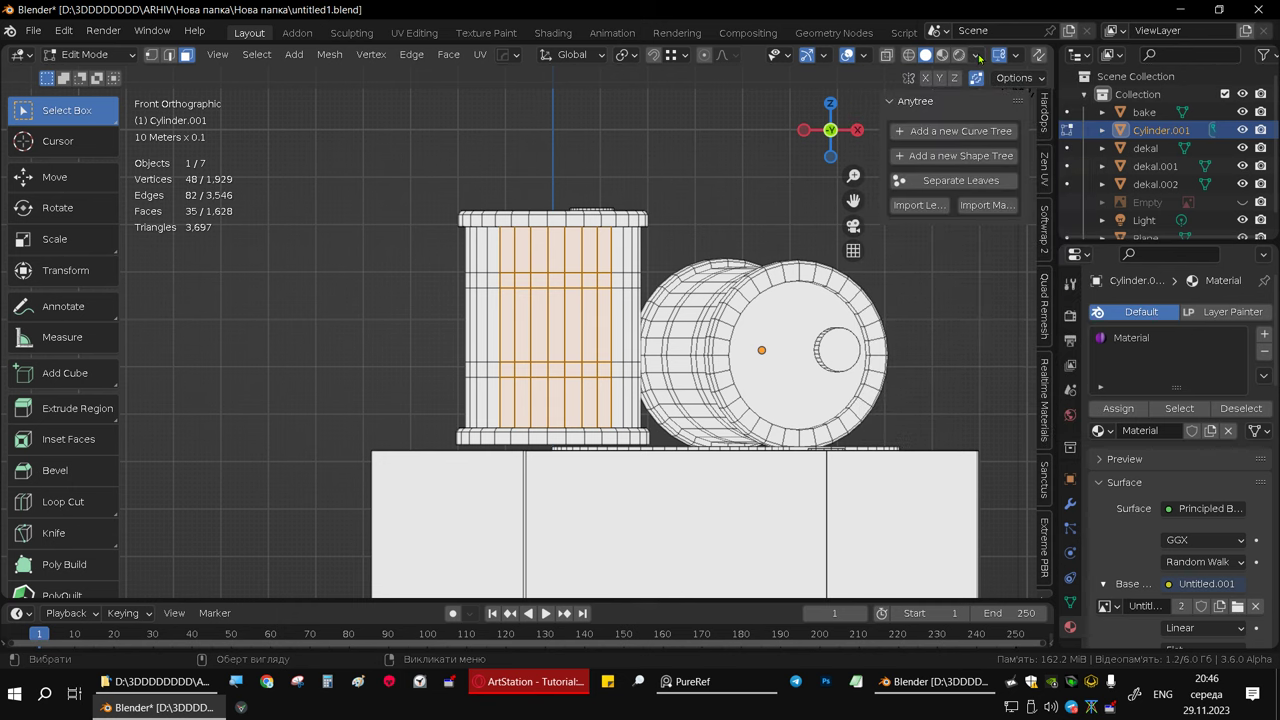
click(979, 57)
click(962, 209)
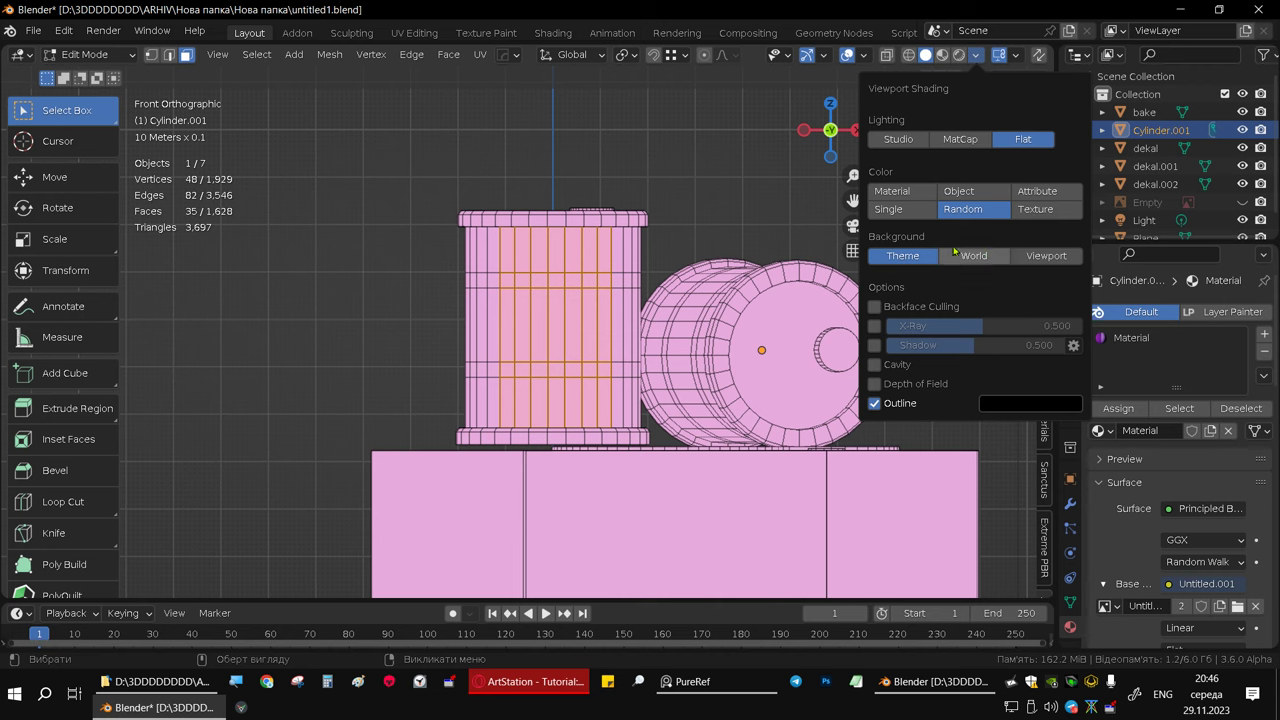
click(960, 139)
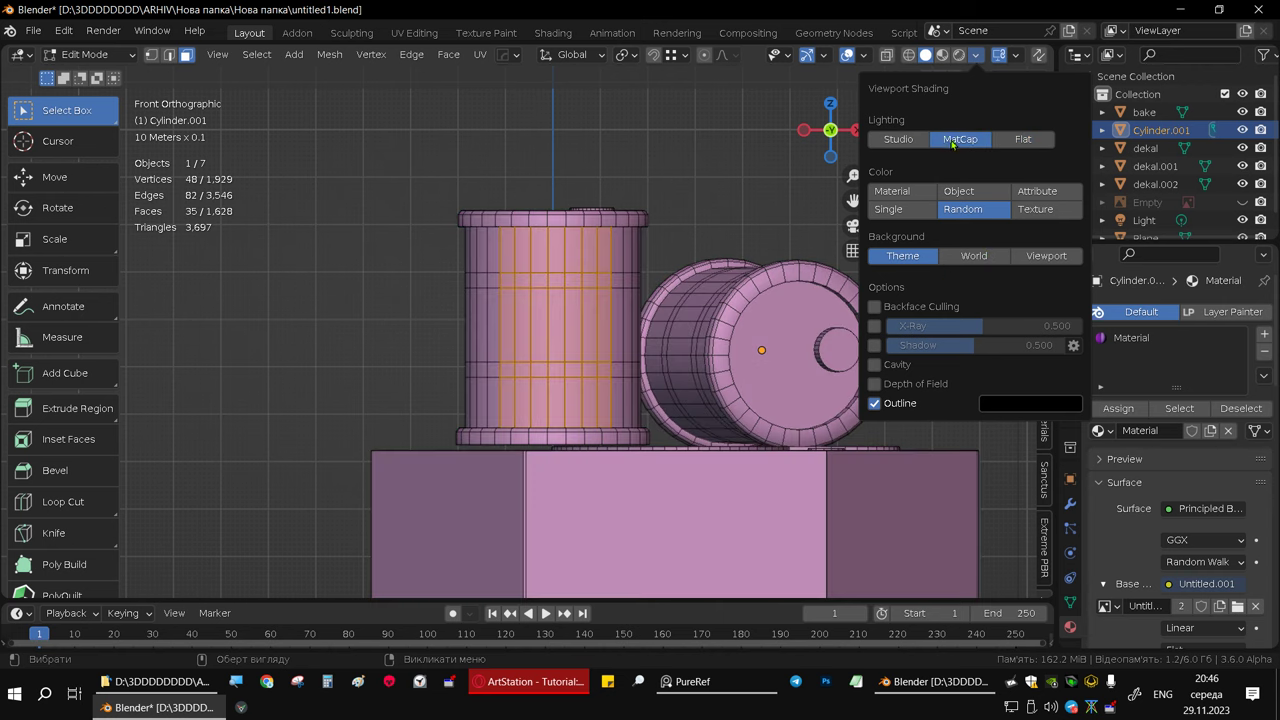
click(898, 139)
- Snap to front view and orbit around the barrels to check the selected strip
middle_drag(658, 242, 601, 307)
key(KP_1)
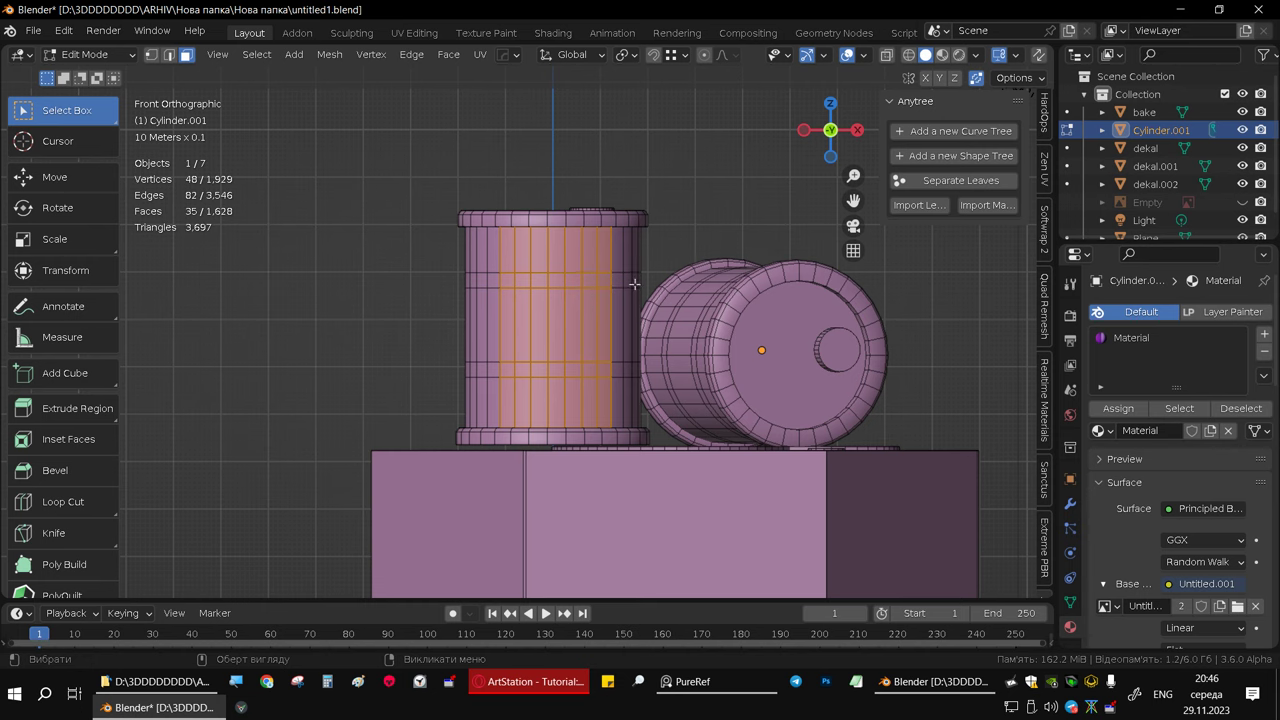
mouse_move(634, 284)
middle_down()
mouse_move(497, 322)
mouse_move(464, 310)
middle_up()
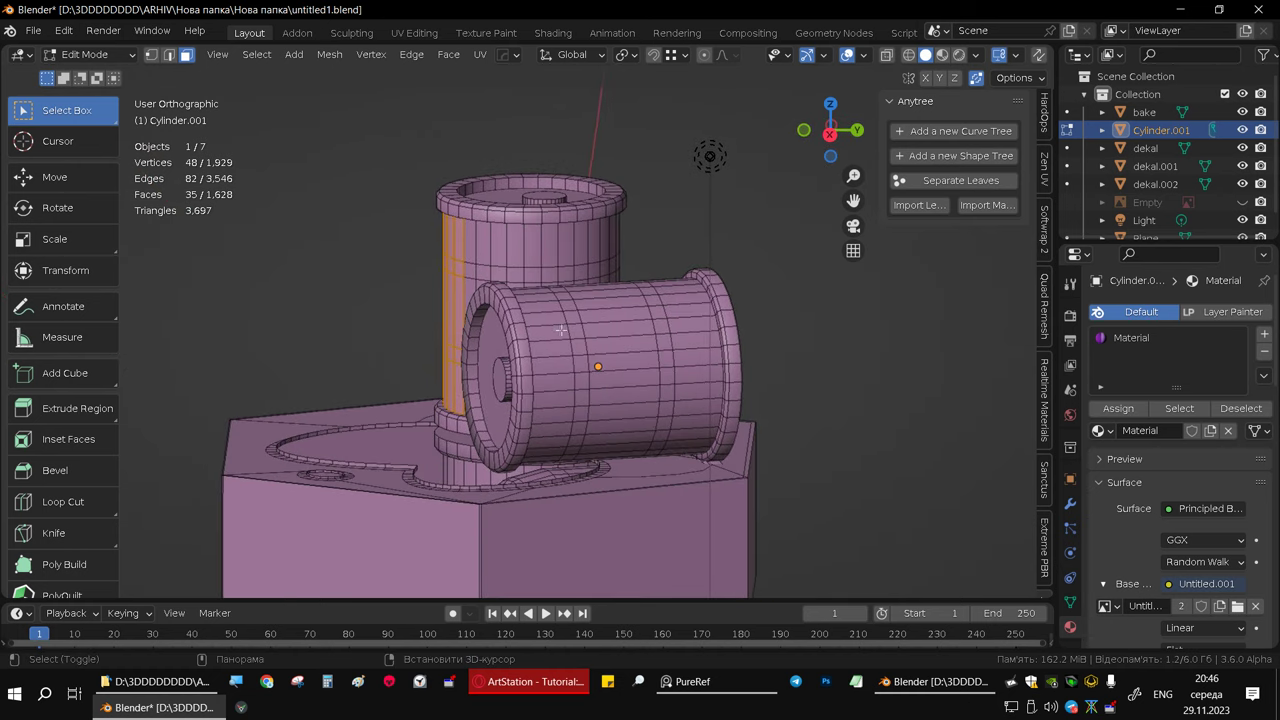
middle_drag(561, 330, 608, 321)
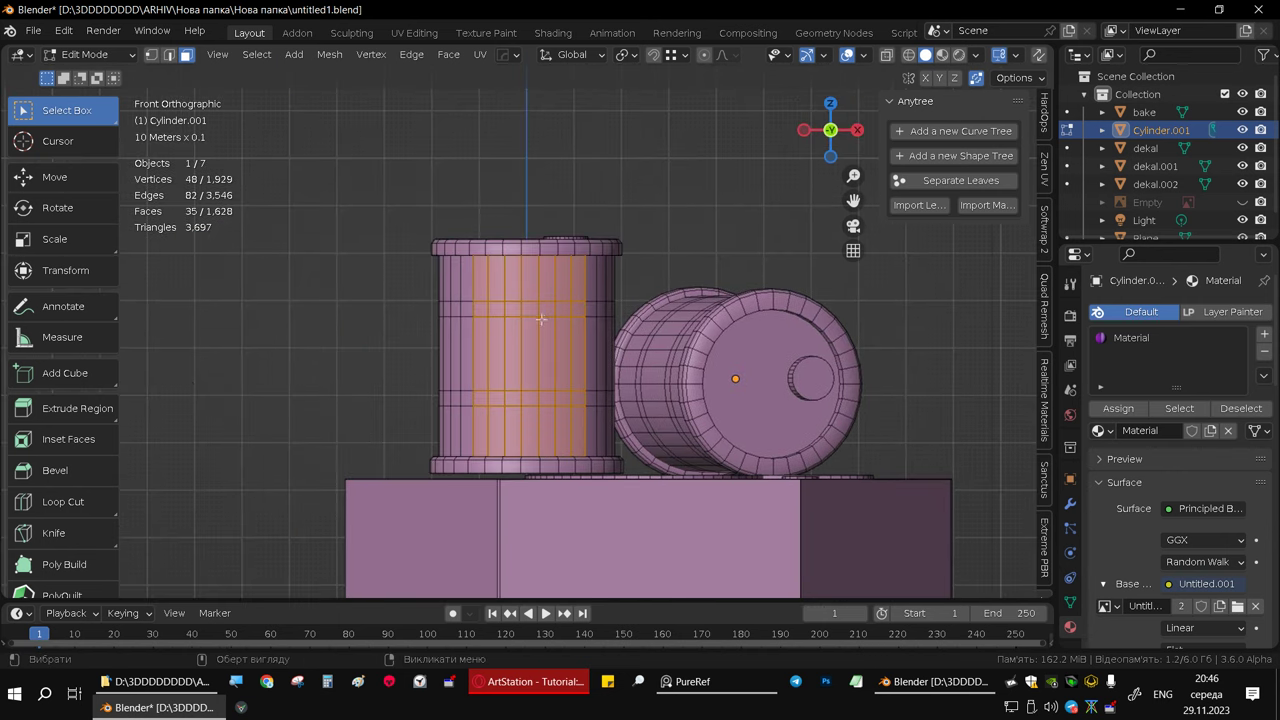
- Duplicate the upright barrel's face strip in place and separate it into Cylinder.002
key(shift+d)
right_click(534, 294)
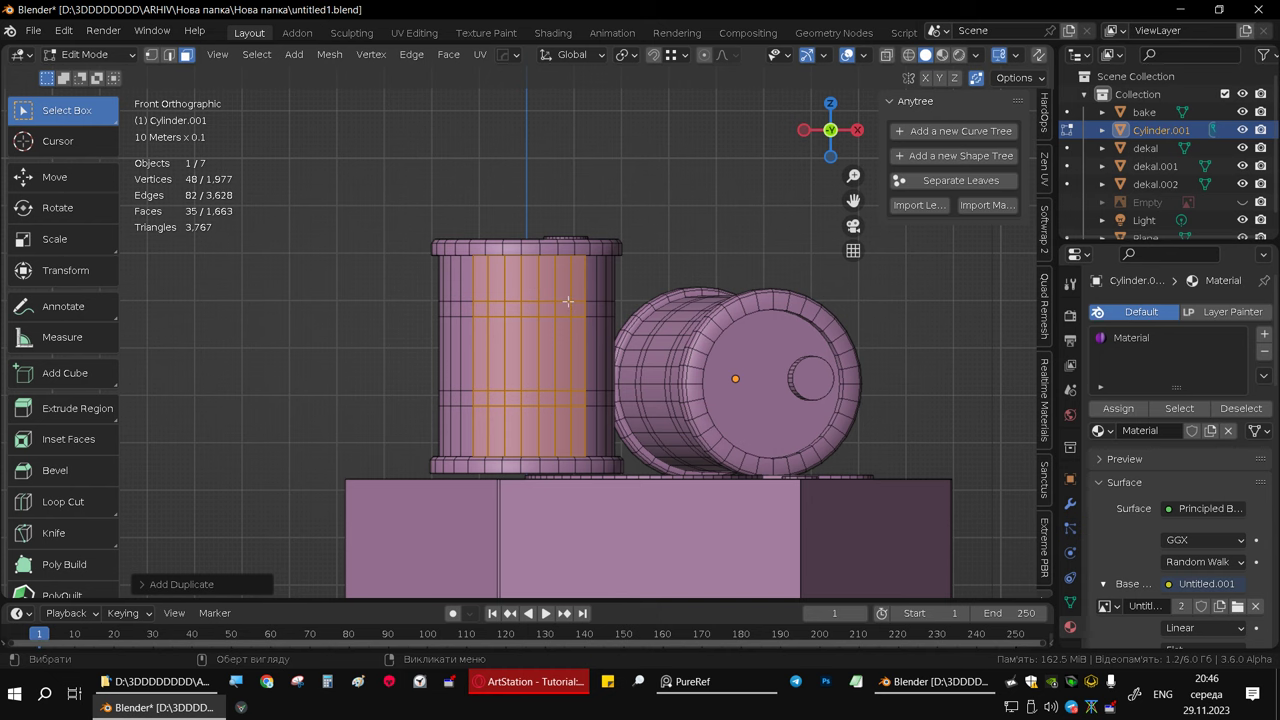
key(p)
click(569, 302)
mouse_move(569, 302)
middle_down()
mouse_move(614, 376)
mouse_move(660, 372)
middle_up()
- Select the lying barrel's side faces, duplicate them in place and separate into Cylinder.003
drag(611, 329, 738, 422)
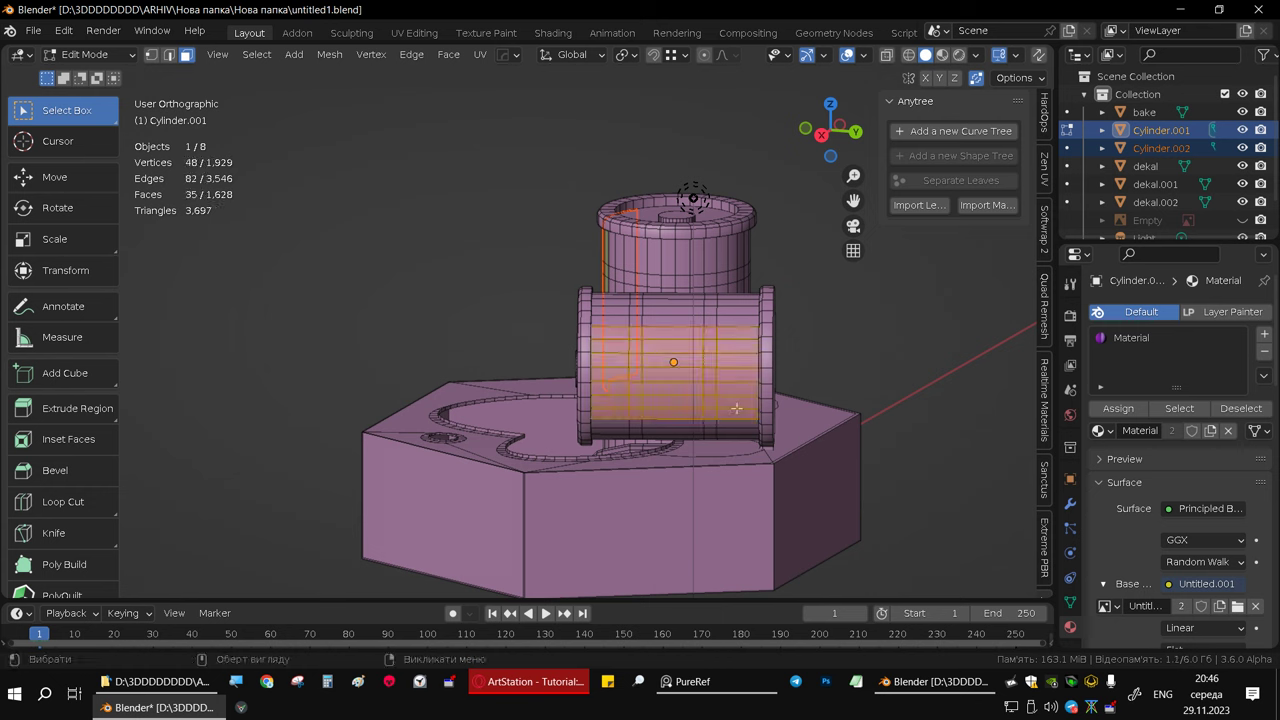
mouse_move(738, 422)
middle_down()
mouse_move(648, 380)
mouse_move(678, 375)
middle_up()
key(shift+d)
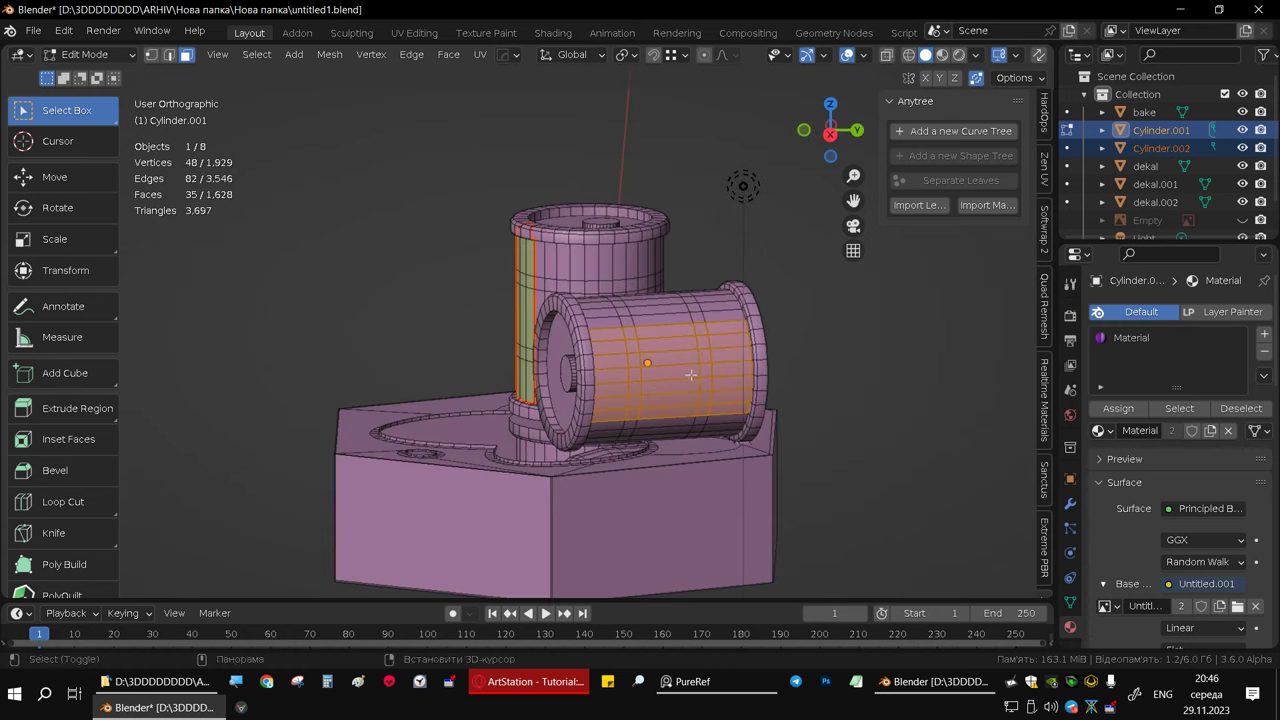
right_click(690, 332)
key(p)
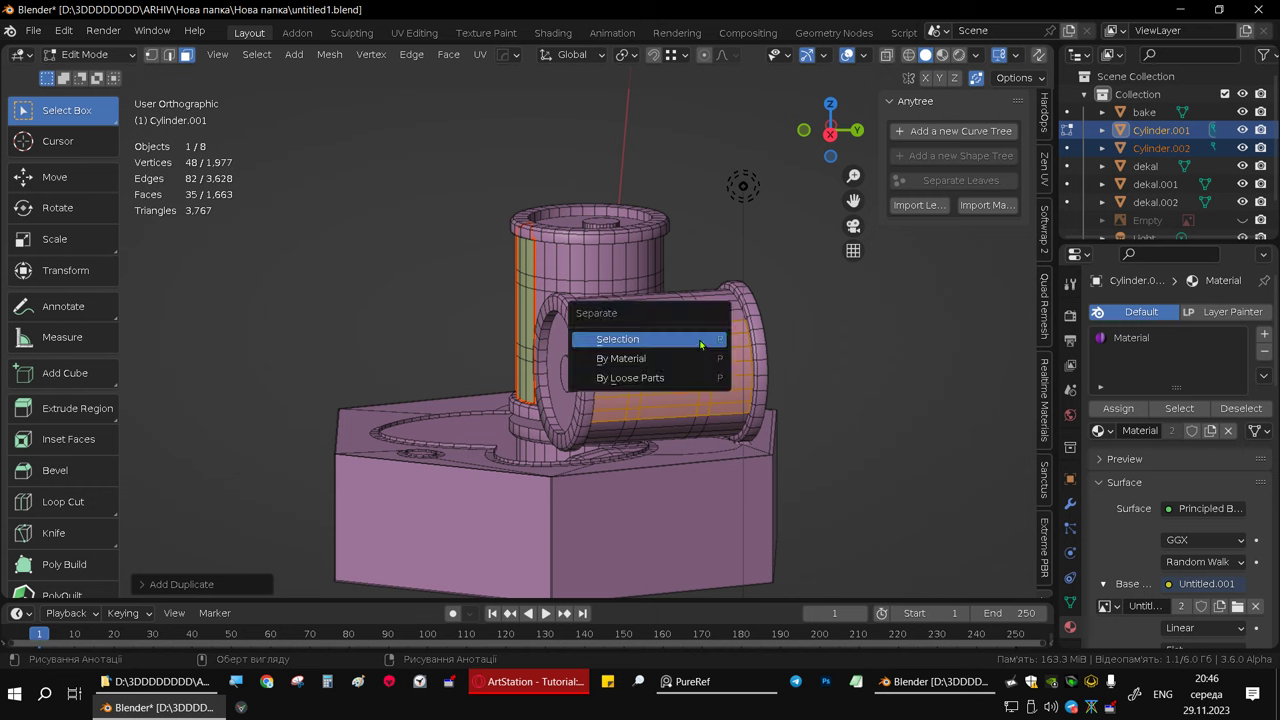
click(690, 345)
middle_drag(690, 345, 721, 351)
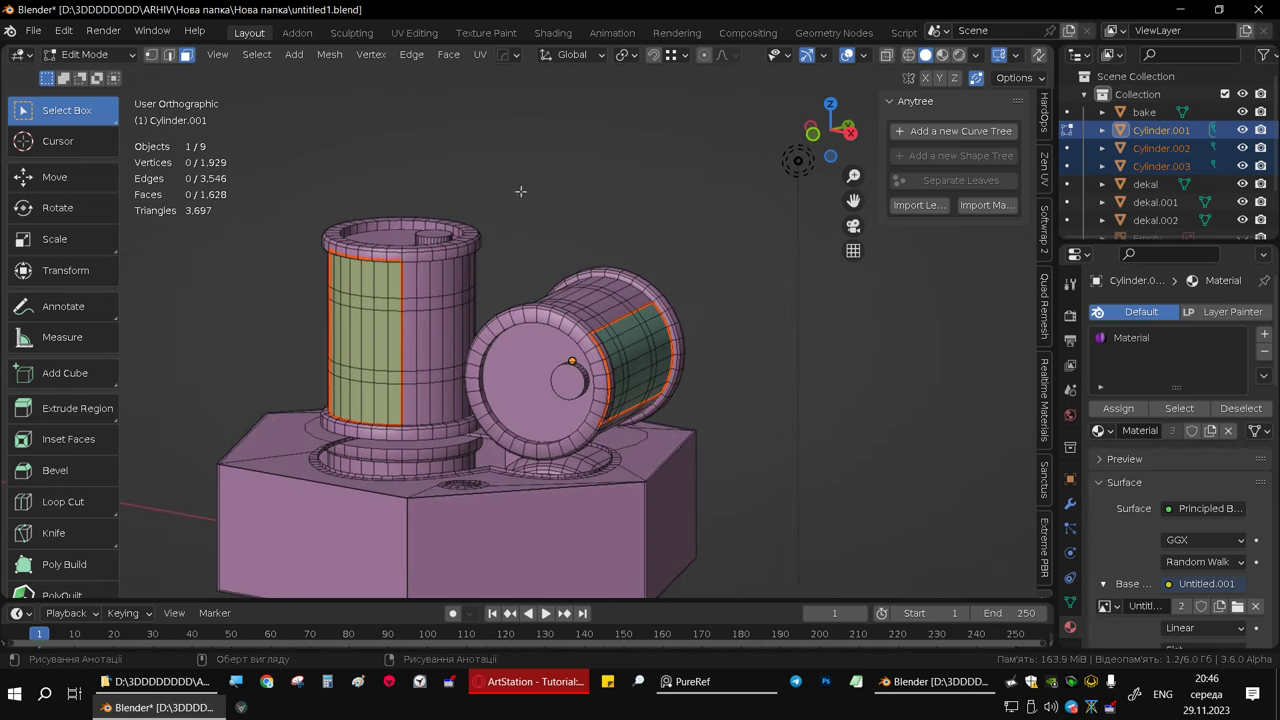
mouse_move(430, 192)
middle_down()
mouse_move(480, 171)
mouse_move(558, 292)
mouse_move(538, 310)
middle_up()
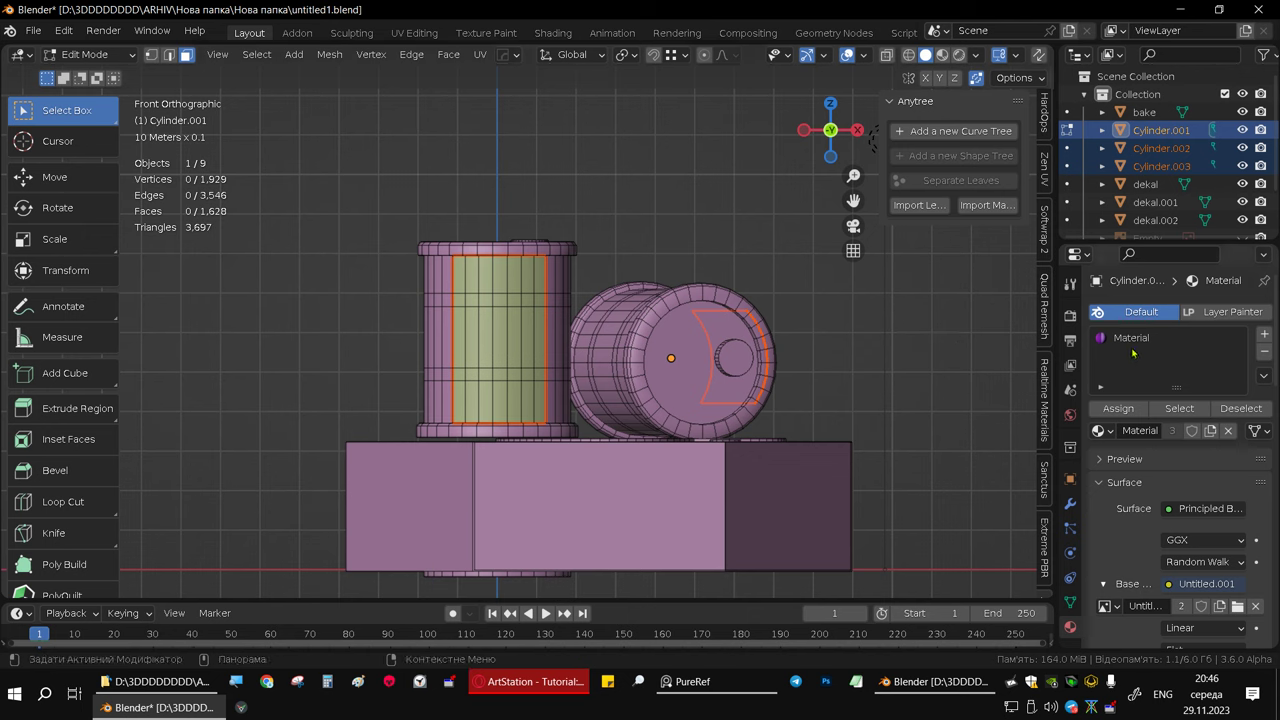
- In Object Mode, select Cylinder.003 then Cylinder.002 and join them with Ctrl+J
click(521, 338)
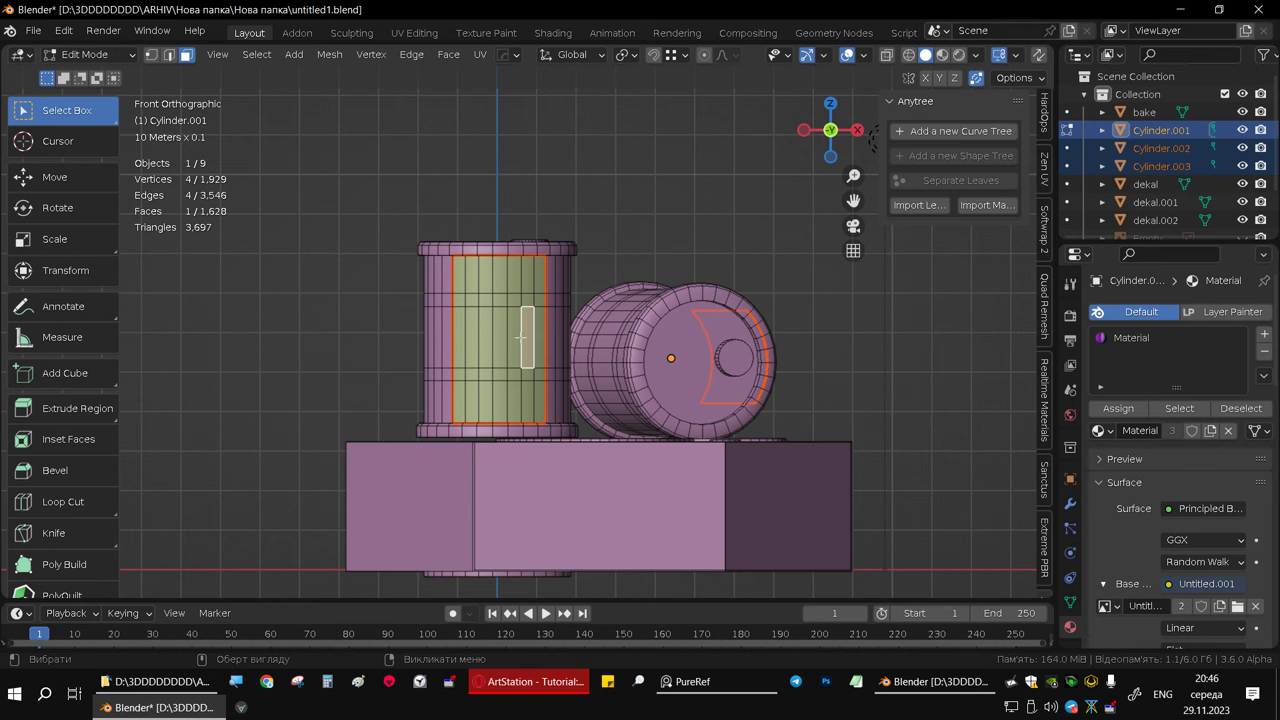
key(Tab)
click(506, 334)
mouse_move(506, 334)
middle_down()
mouse_move(576, 346)
mouse_move(554, 357)
middle_up()
shift+click(784, 347)
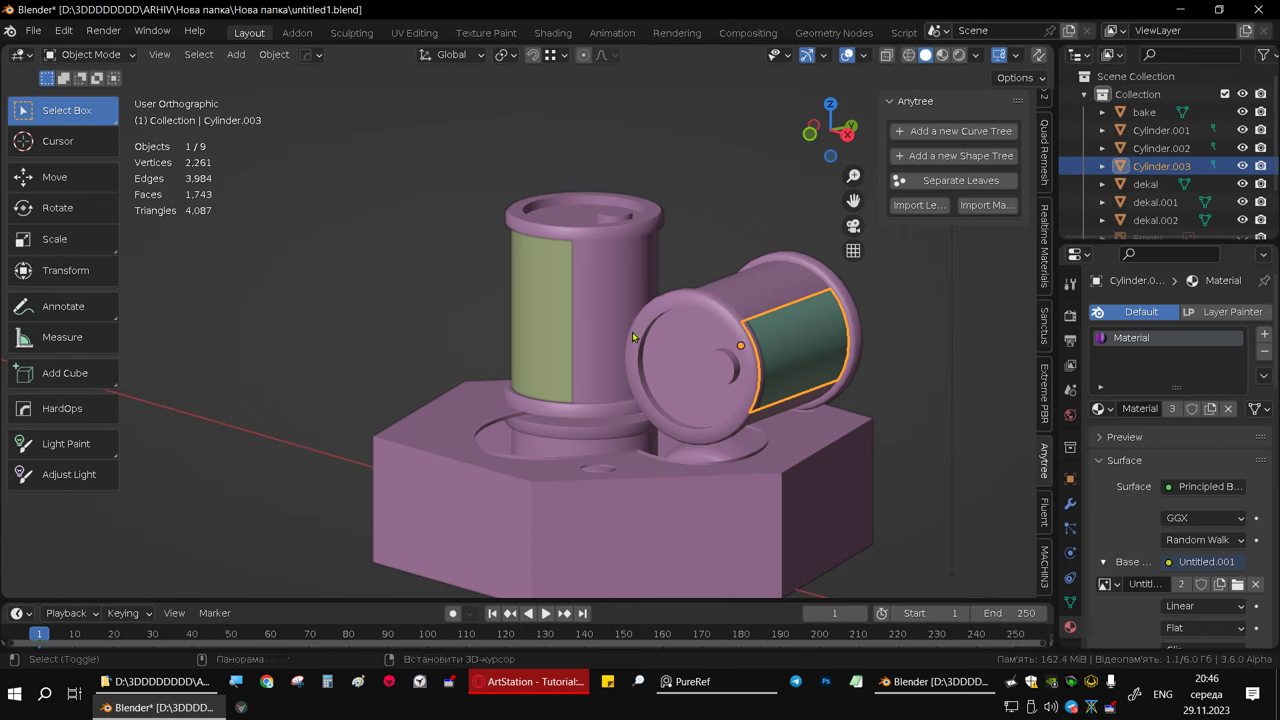
shift+click(543, 325)
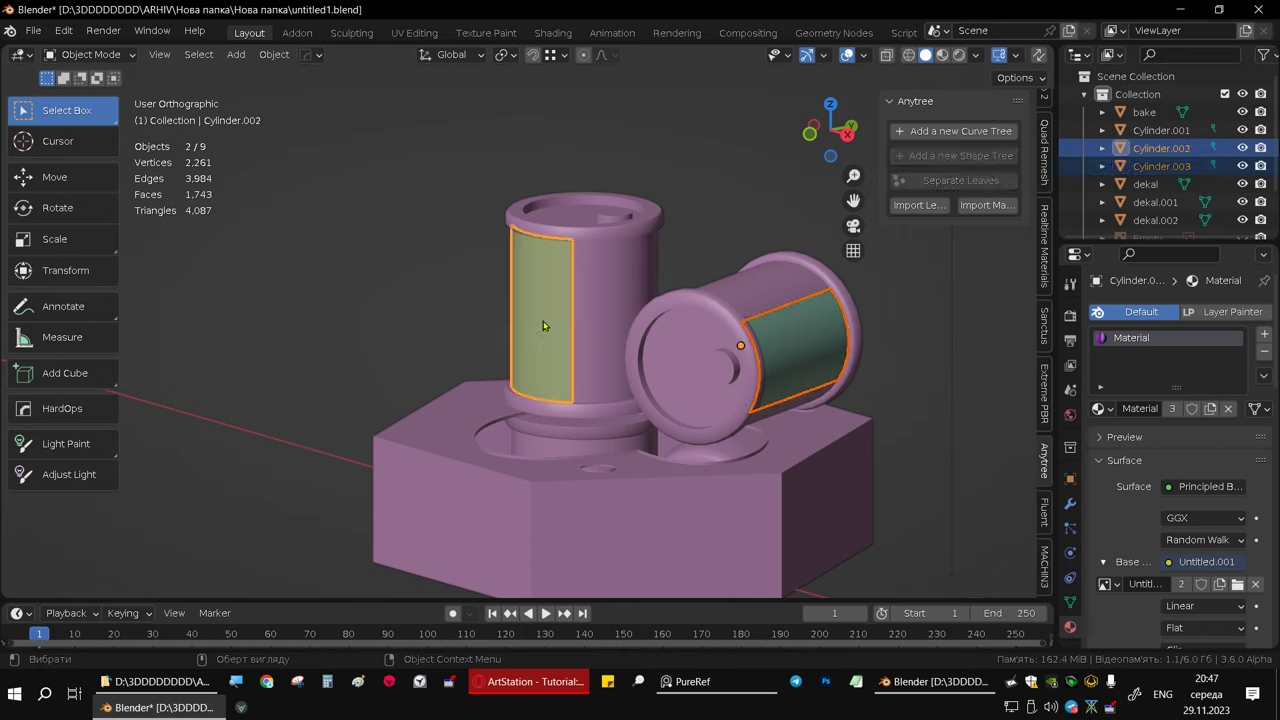
key(ctrl+j)
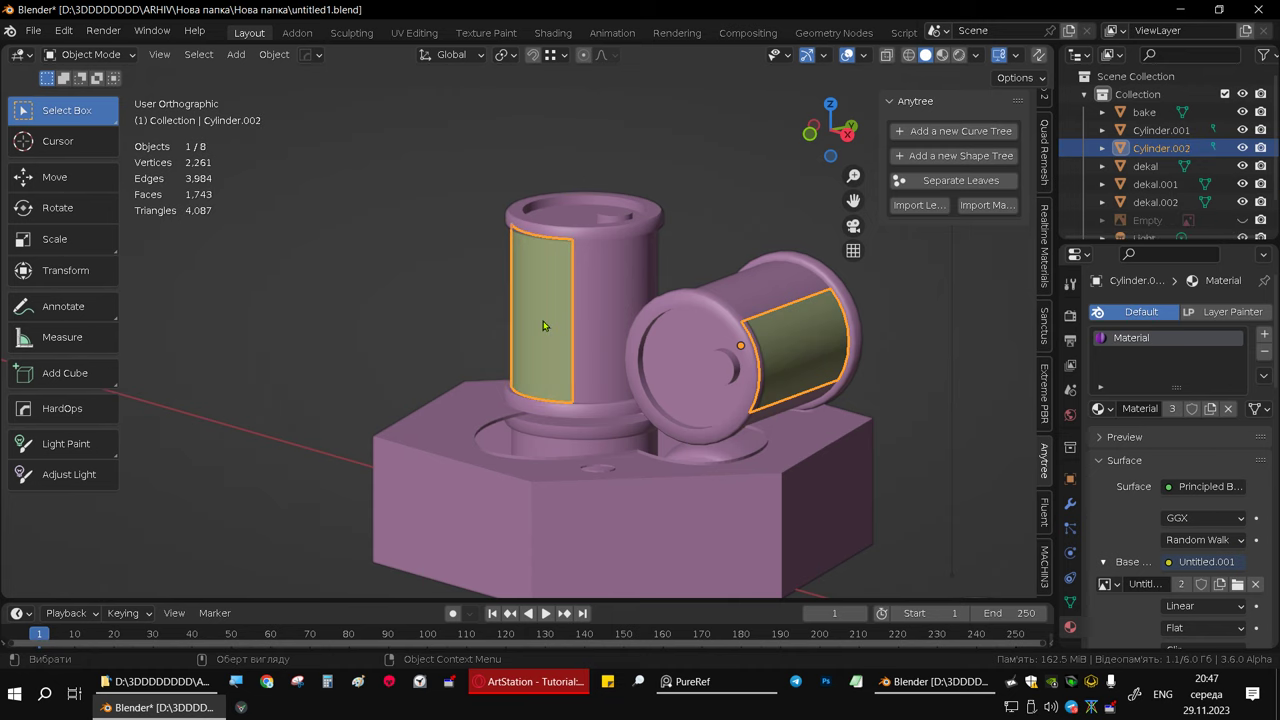
- Replace the joined decal's material with a new Material.004 and switch to UV Editing
click(1265, 353)
click(1162, 410)
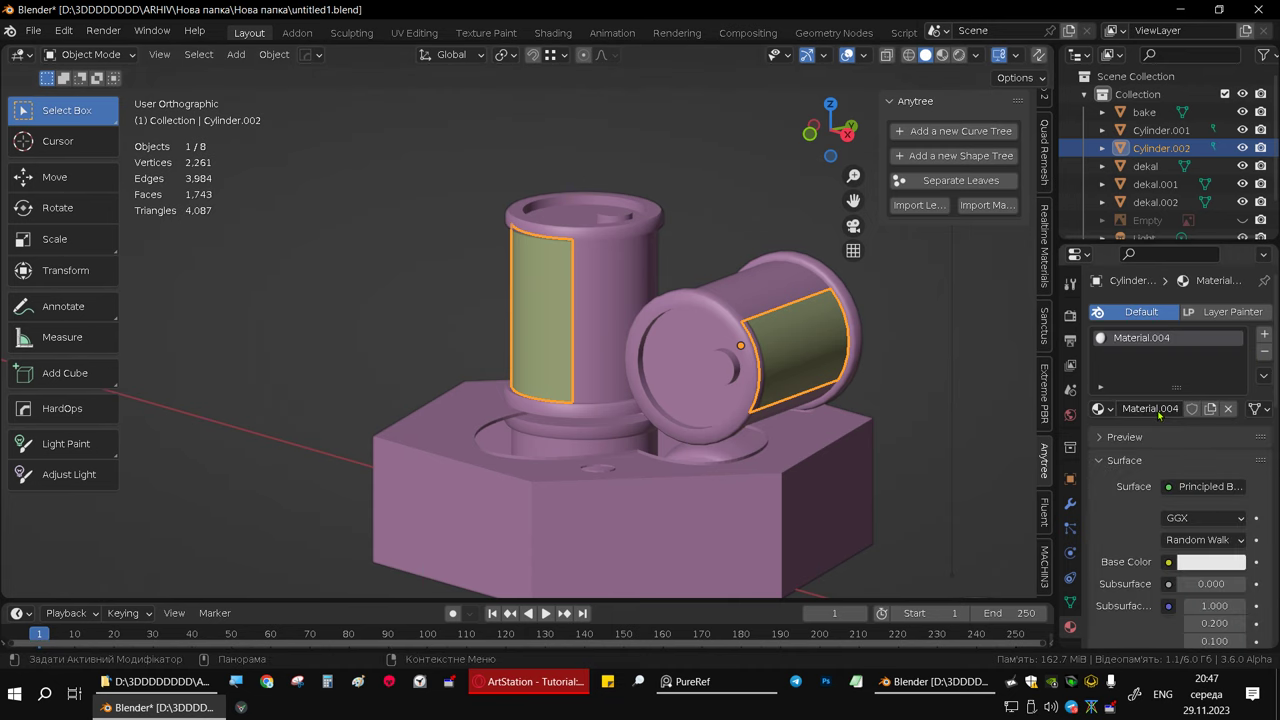
mouse_move(645, 305)
middle_down()
mouse_move(698, 293)
mouse_move(607, 294)
middle_up()
key(KP_1)
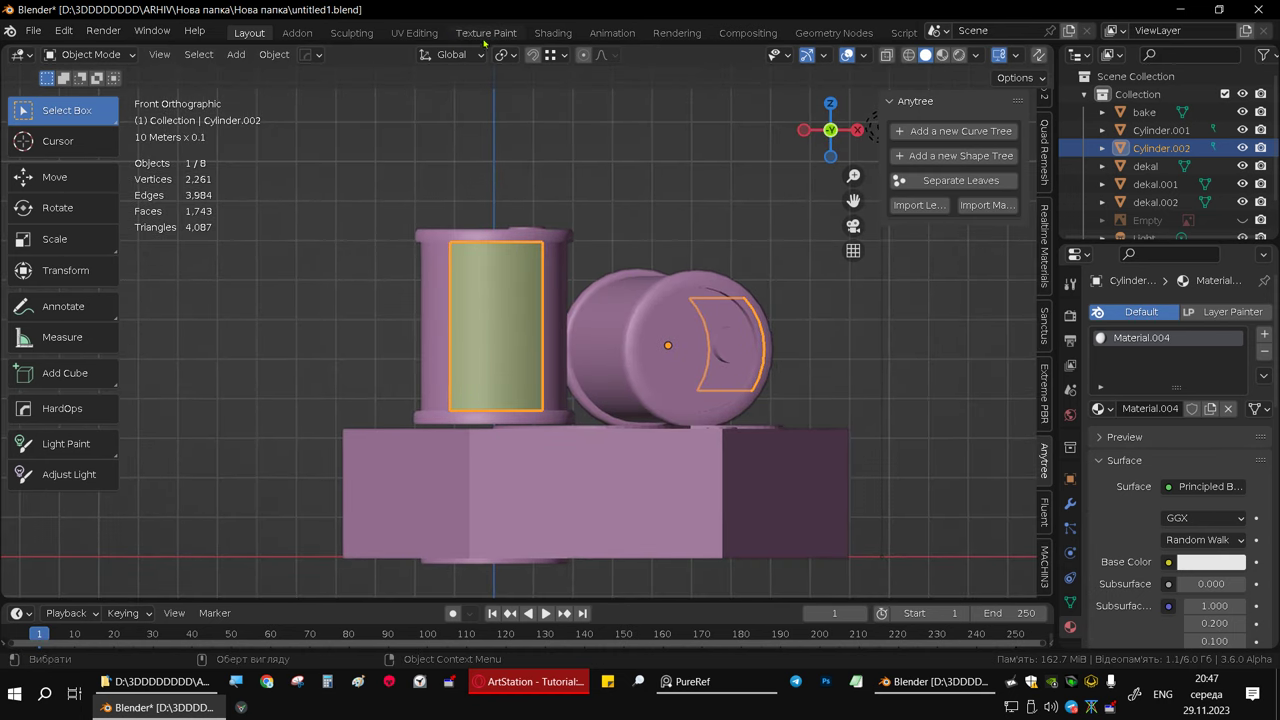
click(414, 36)
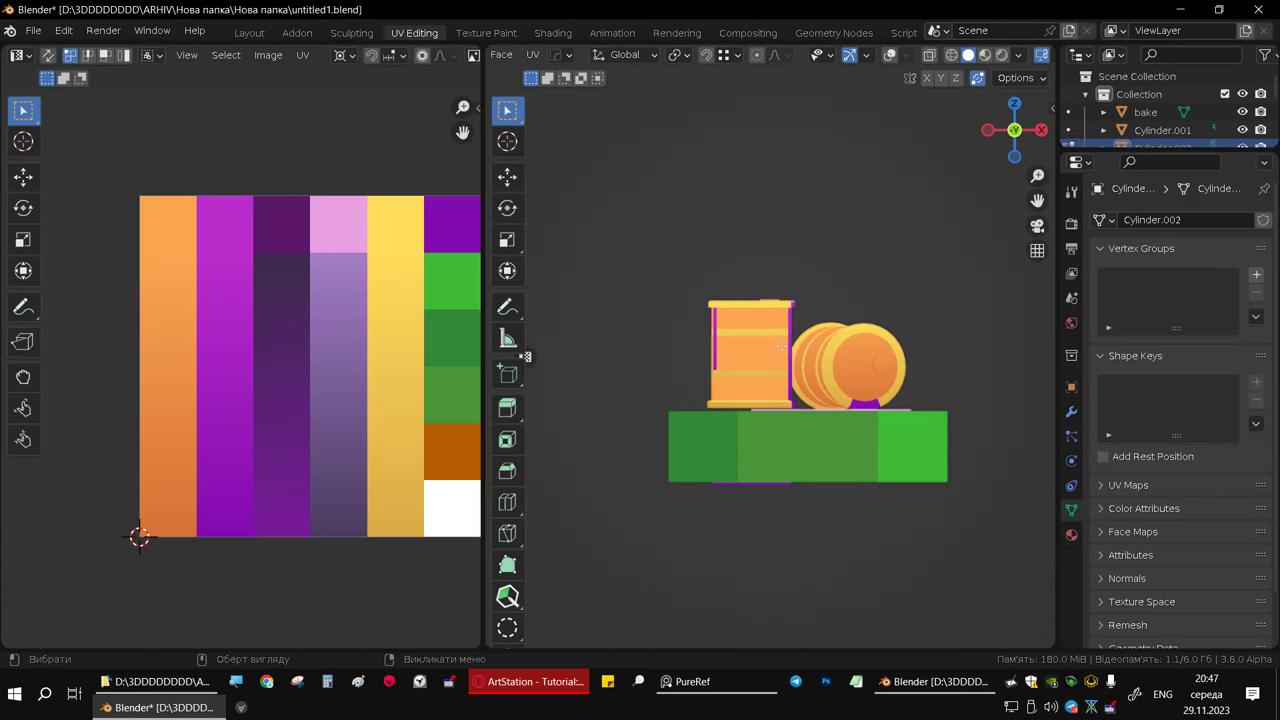
- Turn on Material Preview shading and toggle the viewport overlays
middle_drag(781, 345, 790, 322)
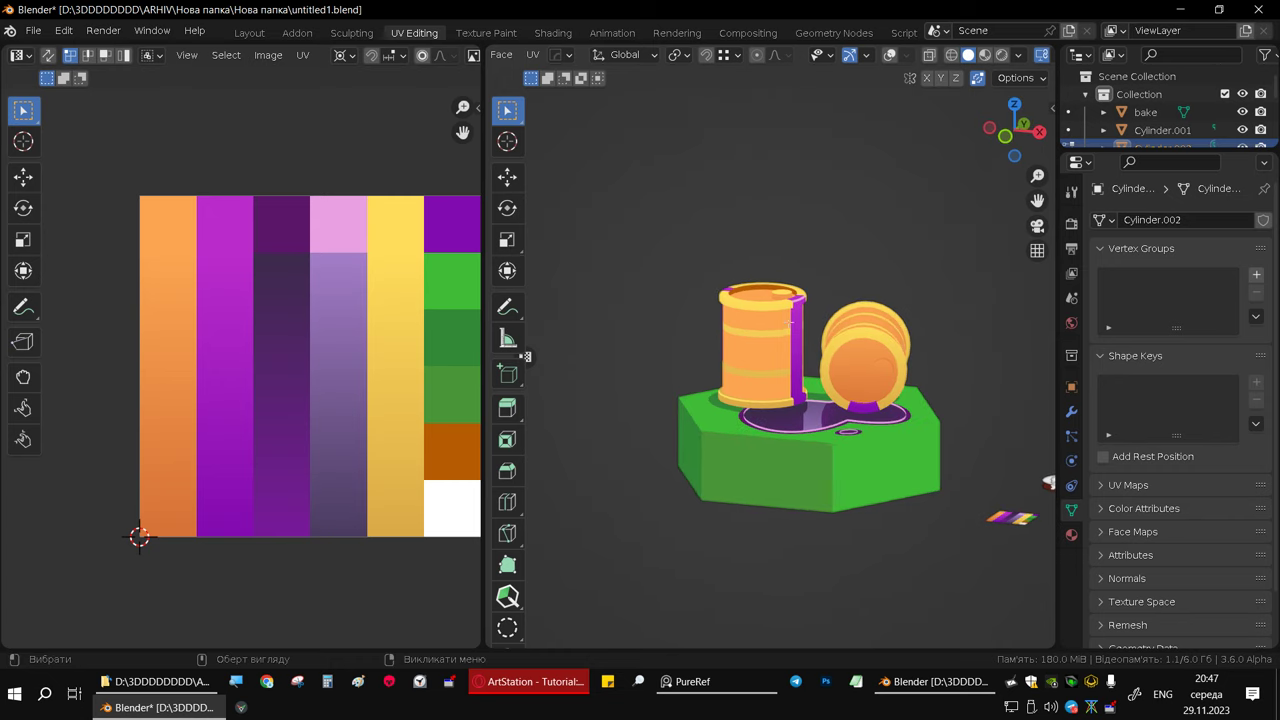
click(985, 55)
key(Tab)
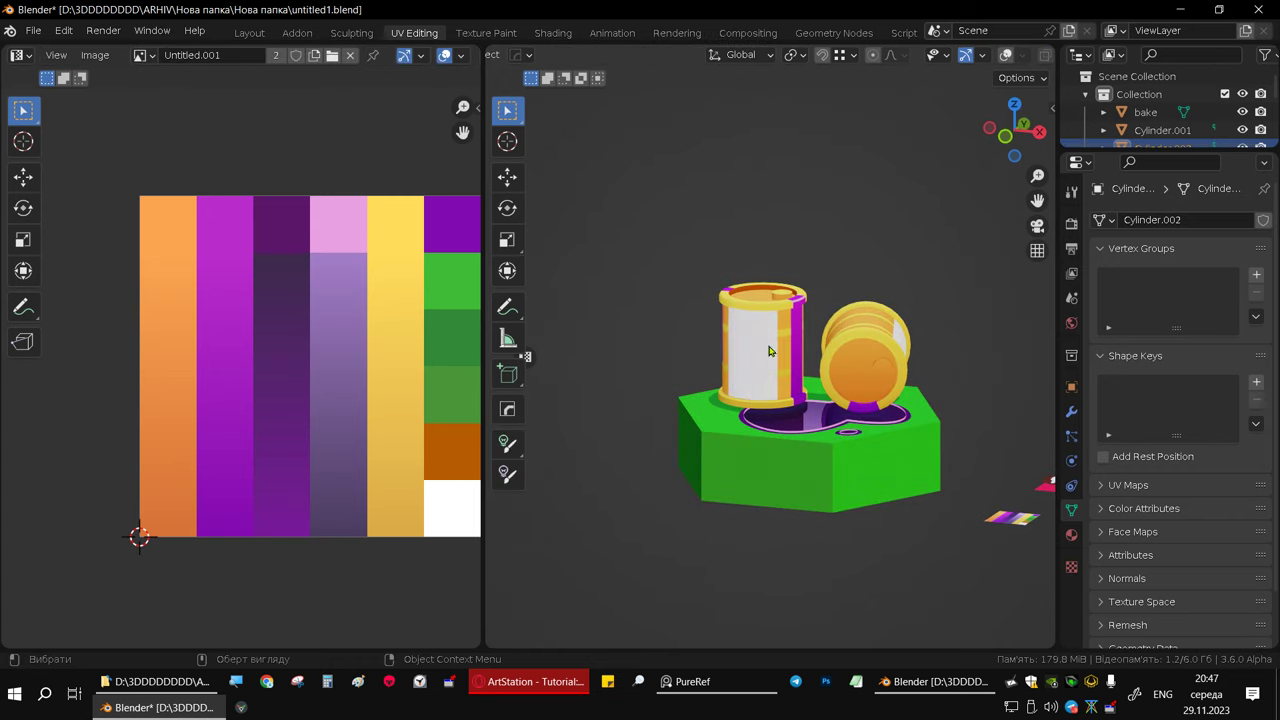
mouse_move(770, 355)
middle_down()
mouse_move(749, 349)
mouse_move(760, 350)
middle_up()
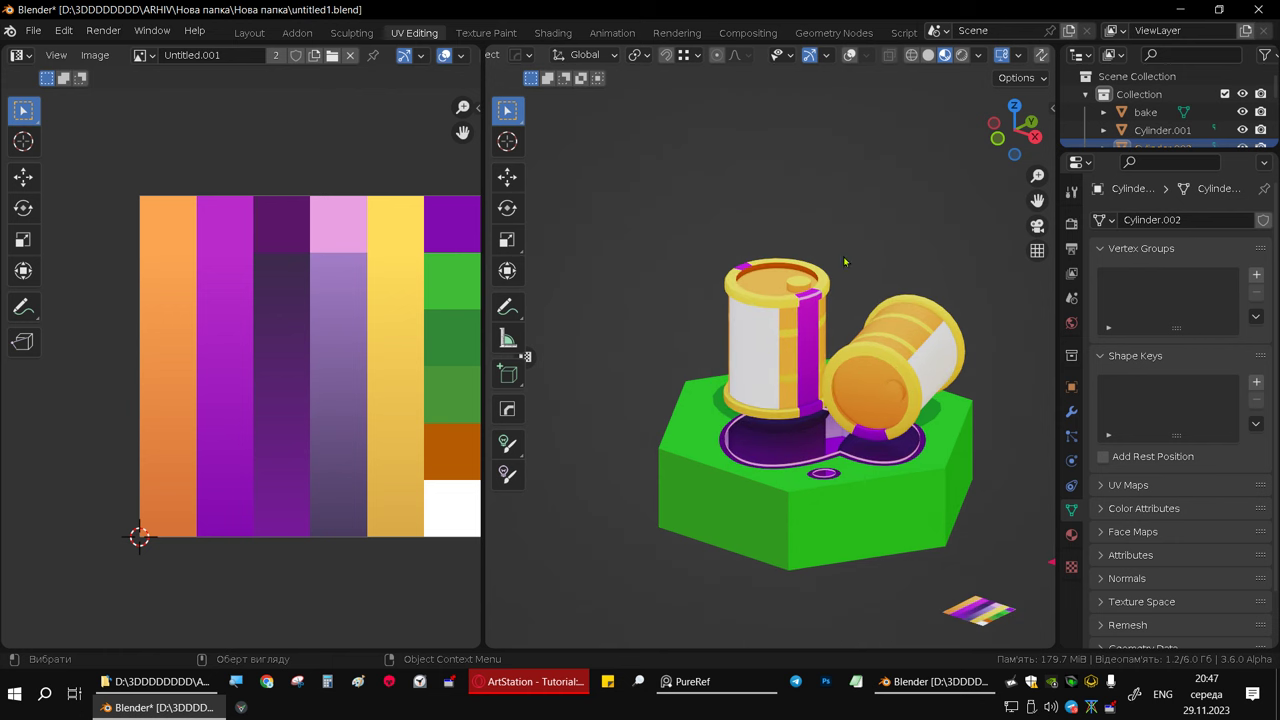
scroll(760, 350, up, 2)
click(850, 55)
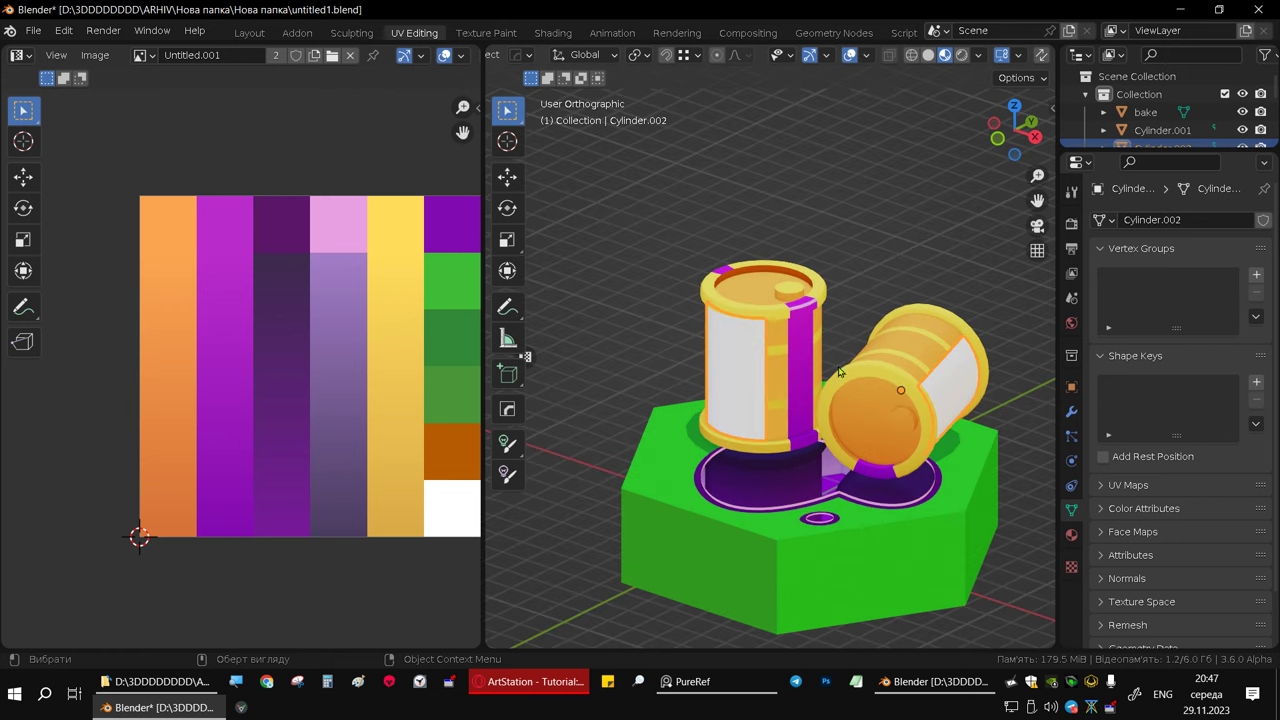
mouse_move(838, 372)
middle_down()
mouse_move(838, 410)
mouse_move(838, 372)
mouse_move(773, 378)
middle_up()
- In Edit Mode select all decal faces, inspect their UV islands, and open the UV Mapping menu
key(Tab)
key(a)
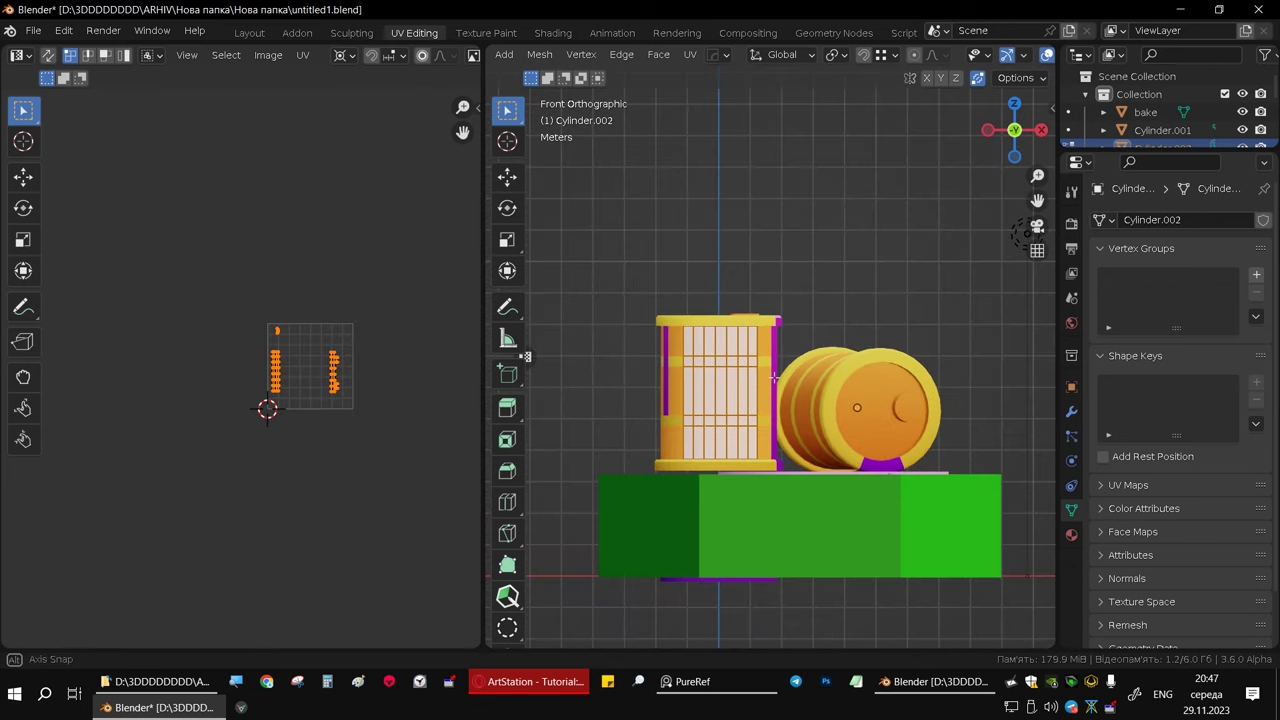
scroll(357, 380, up, 2)
scroll(334, 354, up, 2)
scroll(309, 360, up, 4)
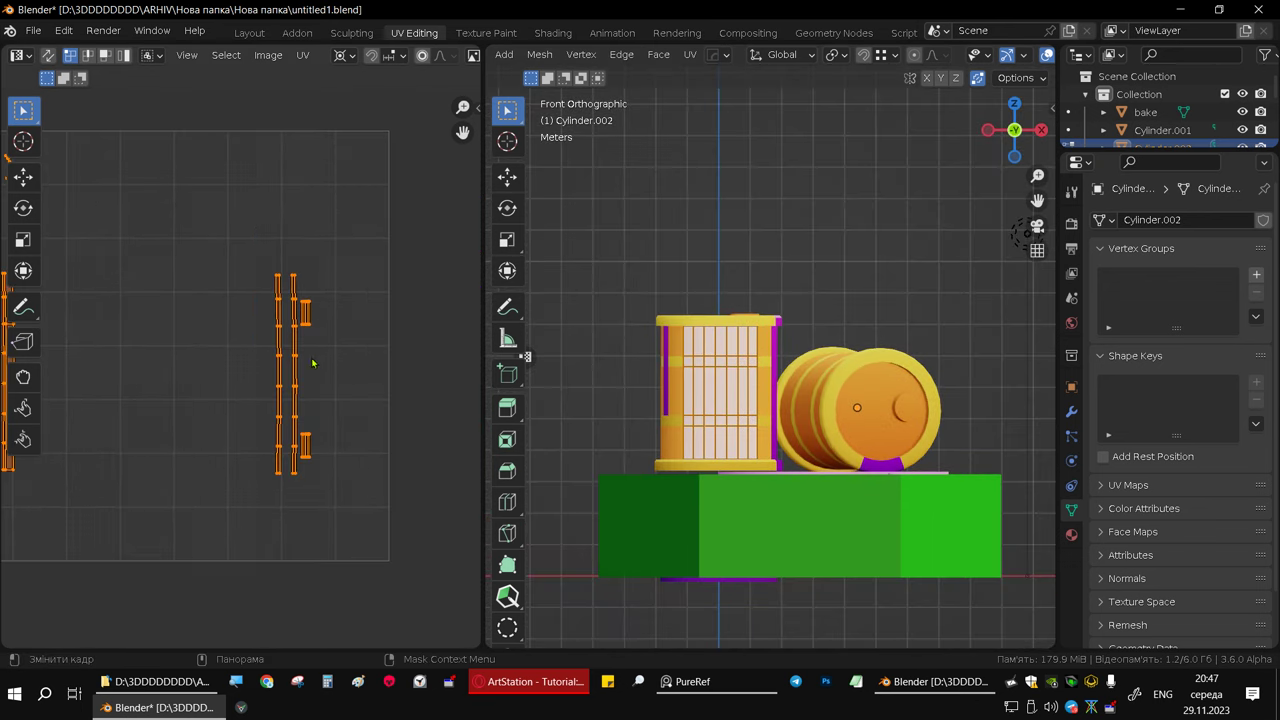
middle_drag(239, 381, 404, 381)
scroll(404, 381, down, 1)
scroll(366, 391, down, 1)
scroll(366, 391, down, 1)
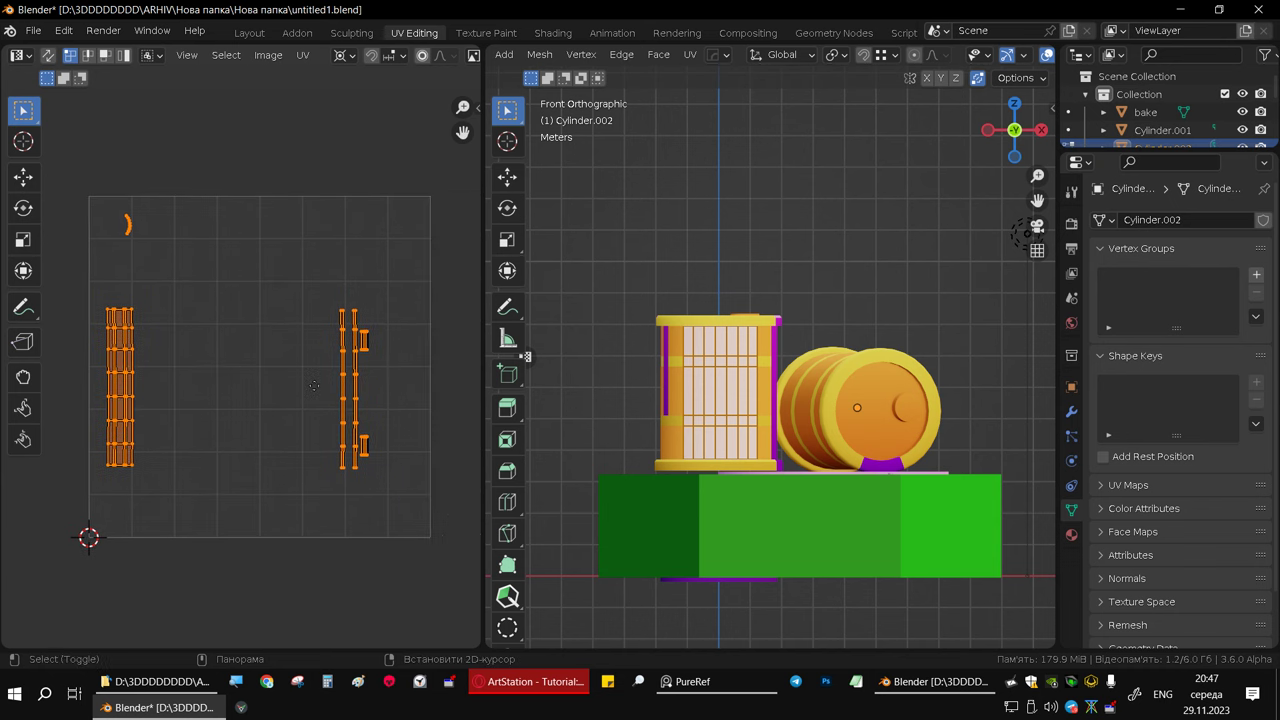
mouse_move(764, 385)
middle_down()
mouse_move(790, 440)
mouse_move(718, 356)
middle_up()
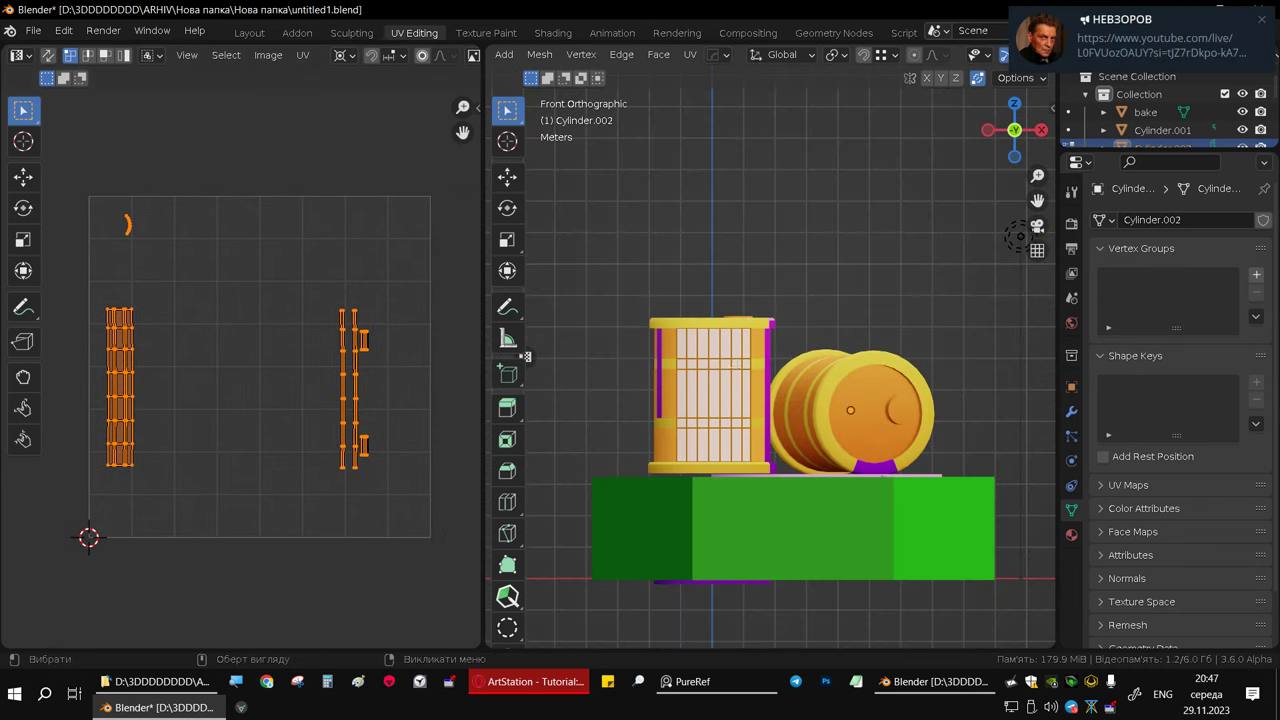
key(u)
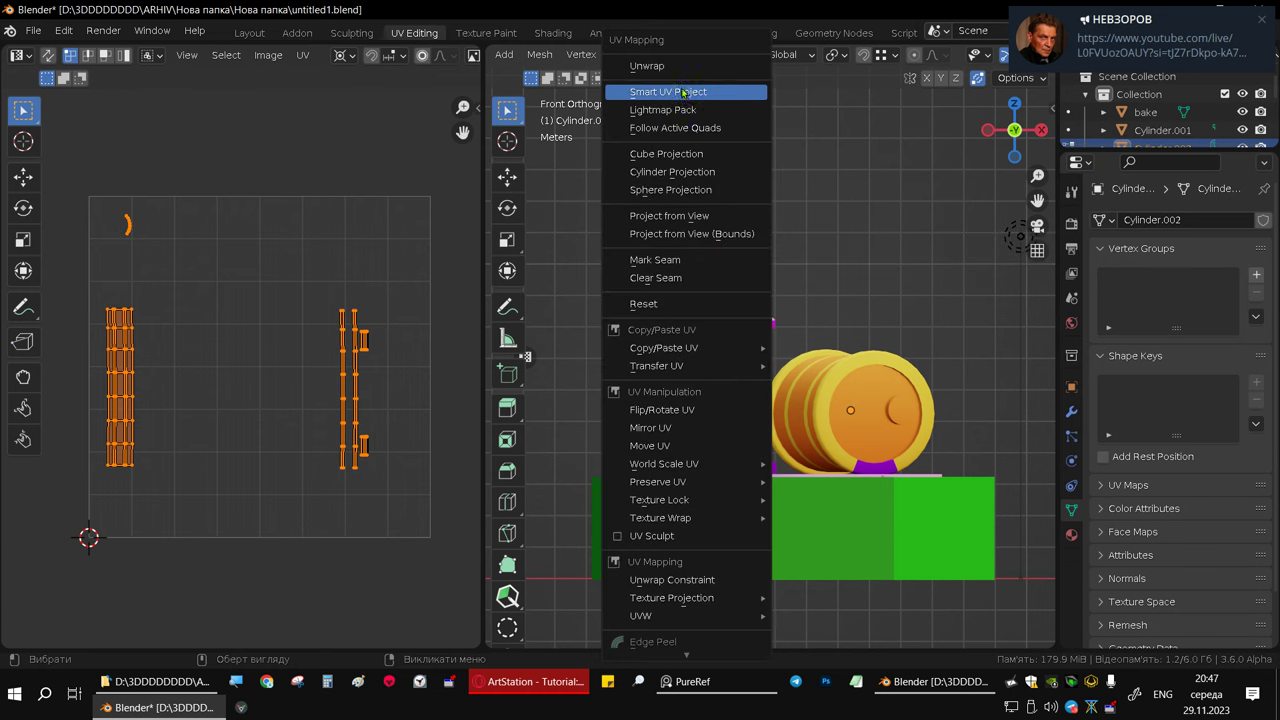
- Unwrap the decal faces and apply Average Islands Scale to all UV islands
click(660, 65)
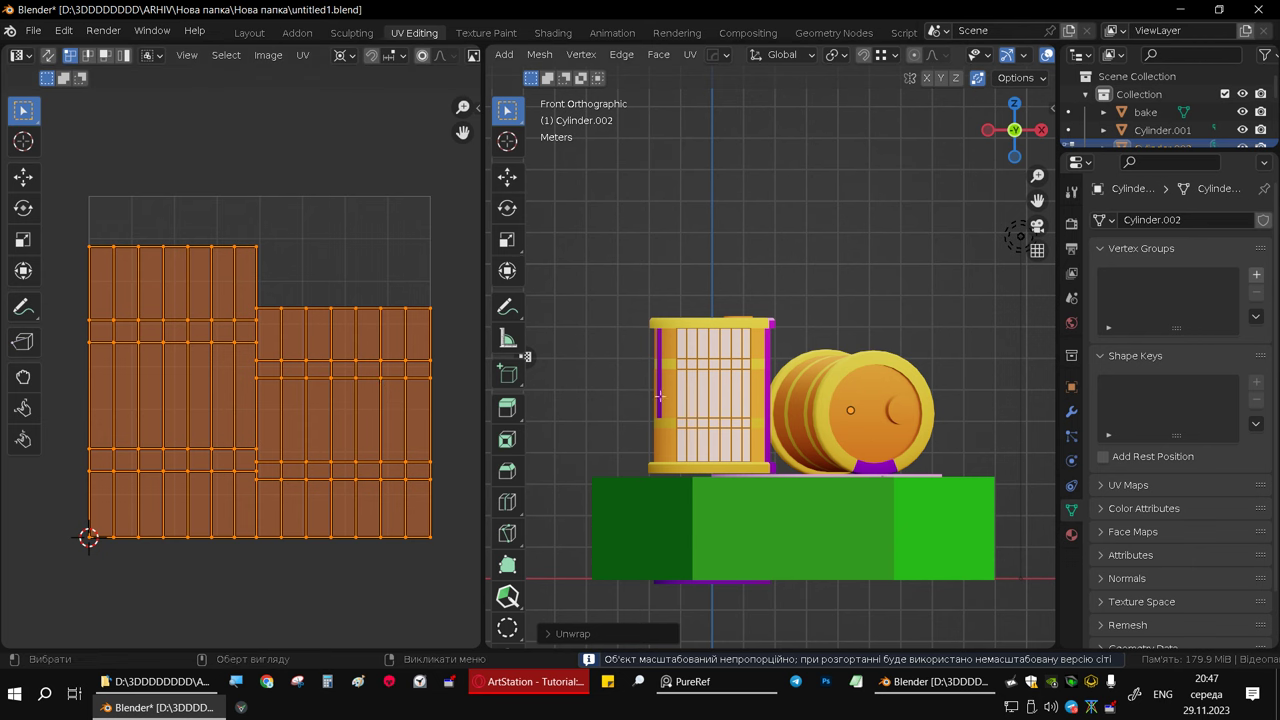
mouse_move(660, 420)
middle_down()
mouse_move(628, 451)
mouse_move(551, 431)
middle_up()
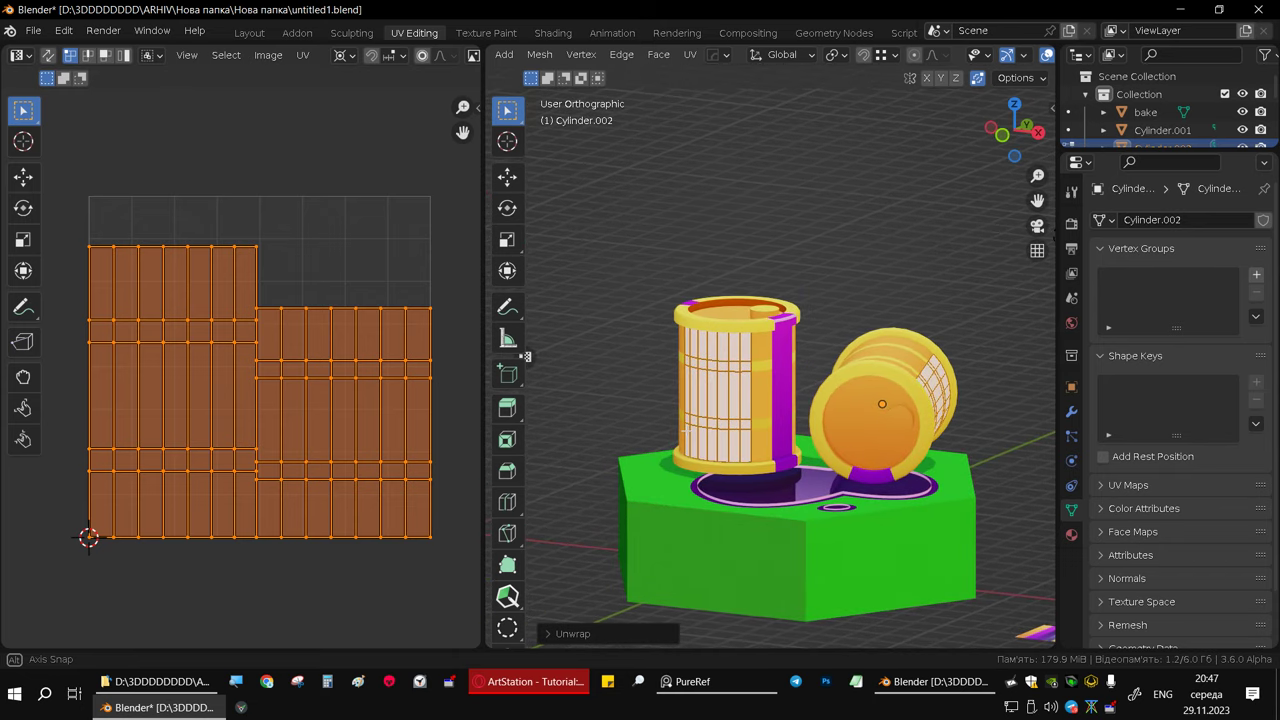
drag(430, 555, 273, 287)
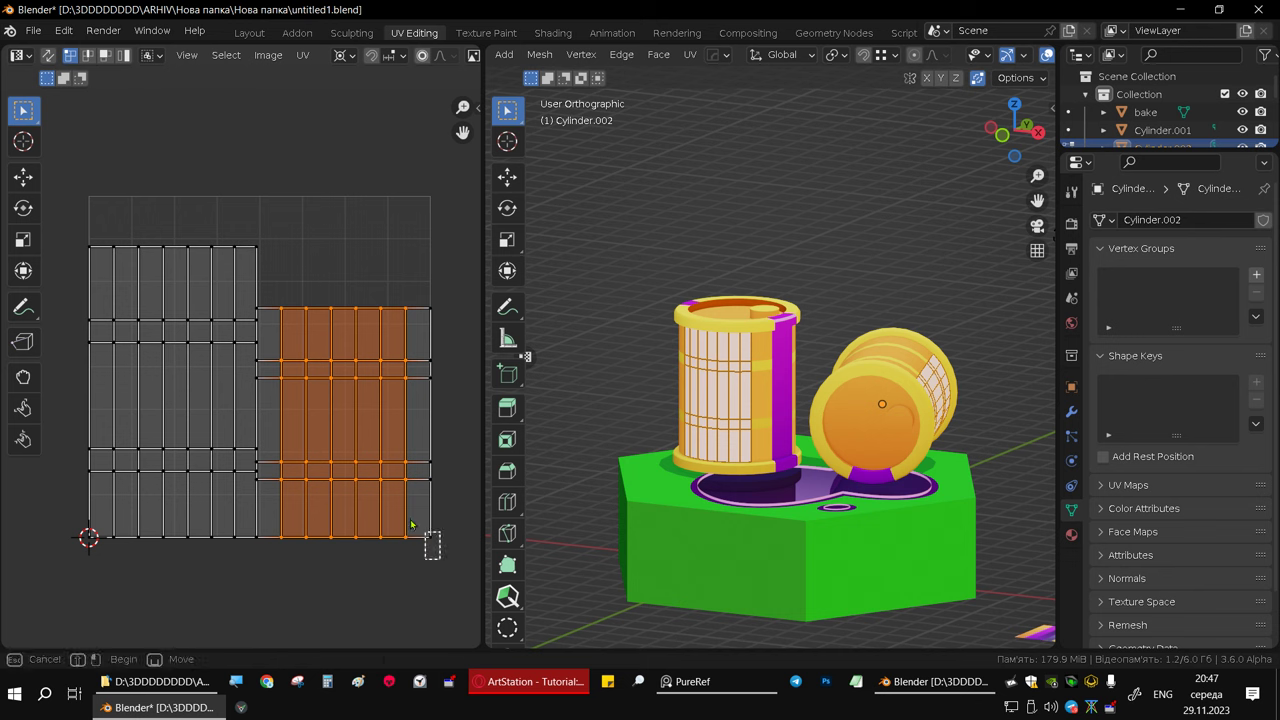
drag(435, 555, 85, 195)
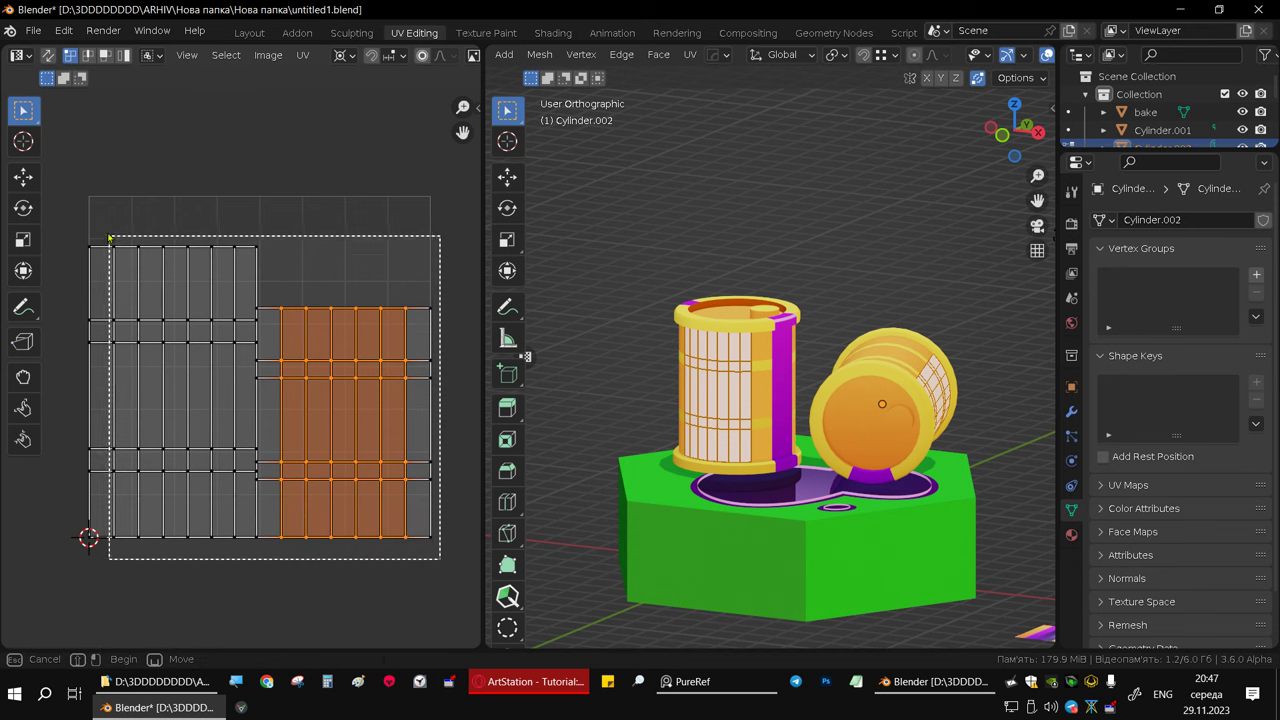
click(302, 55)
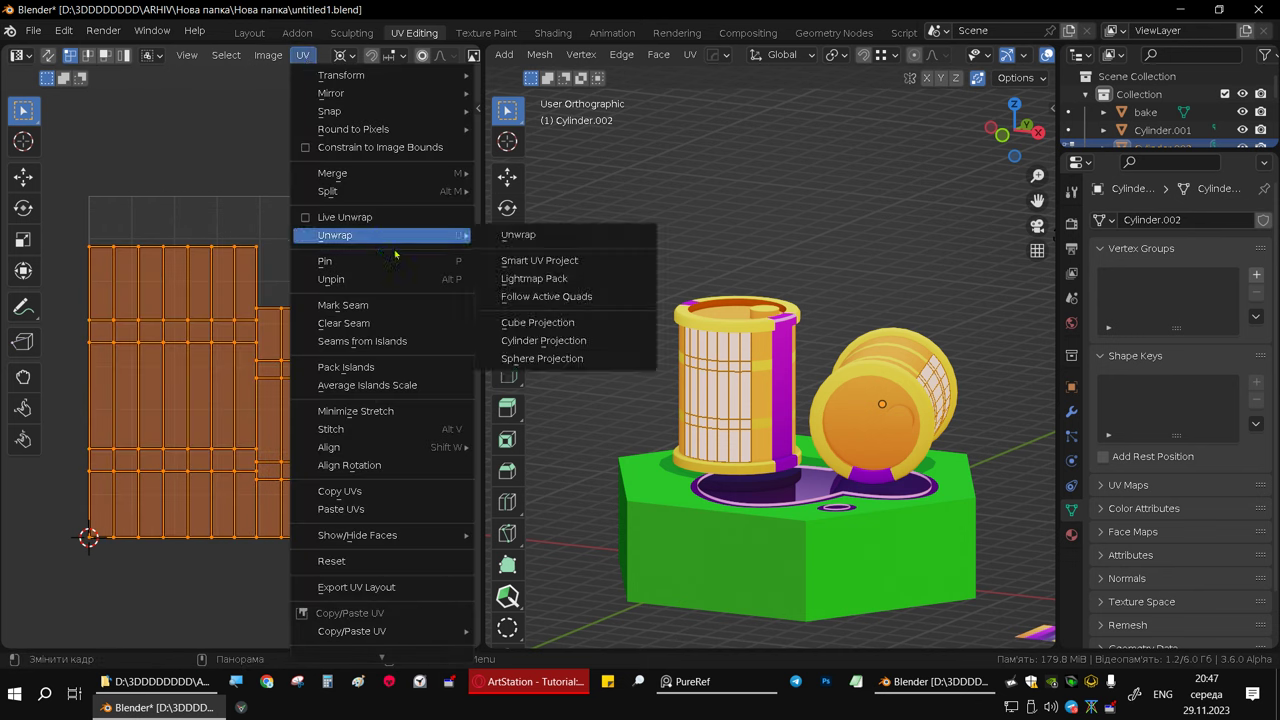
click(384, 386)
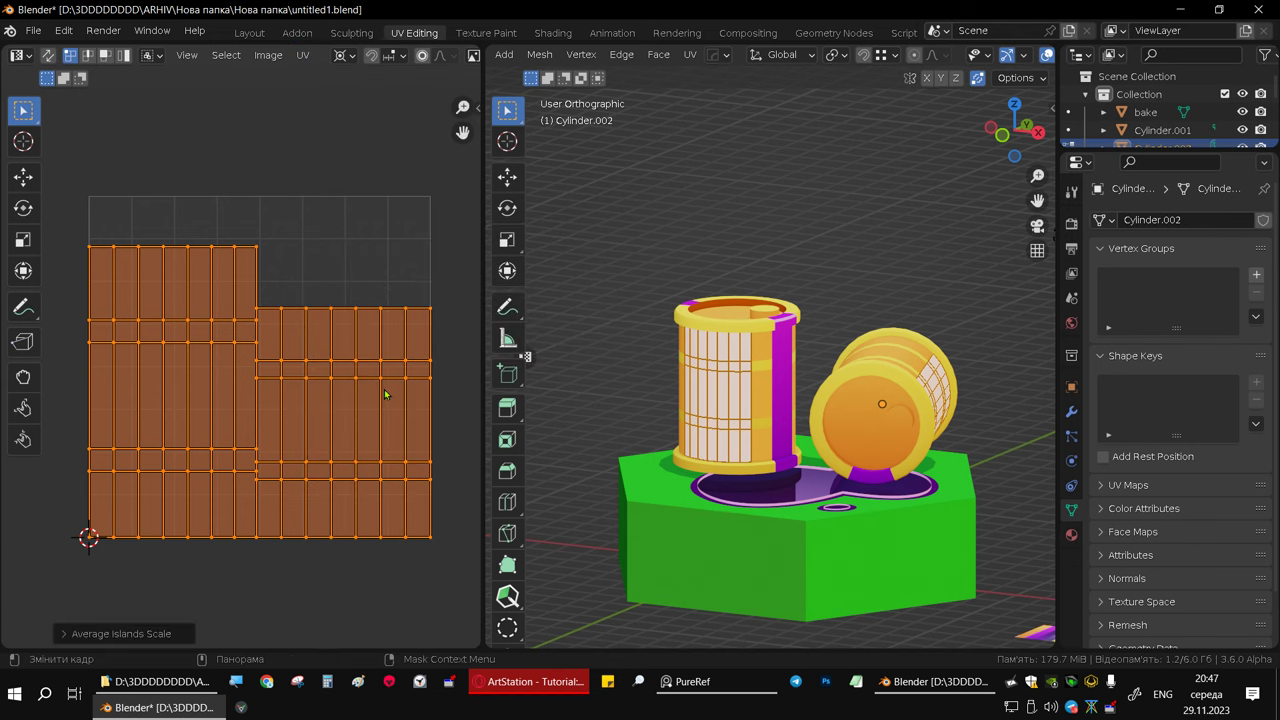
- Select the whole right-hand UV island using face select and Ctrl+L
click(425, 552)
drag(459, 553, 274, 290)
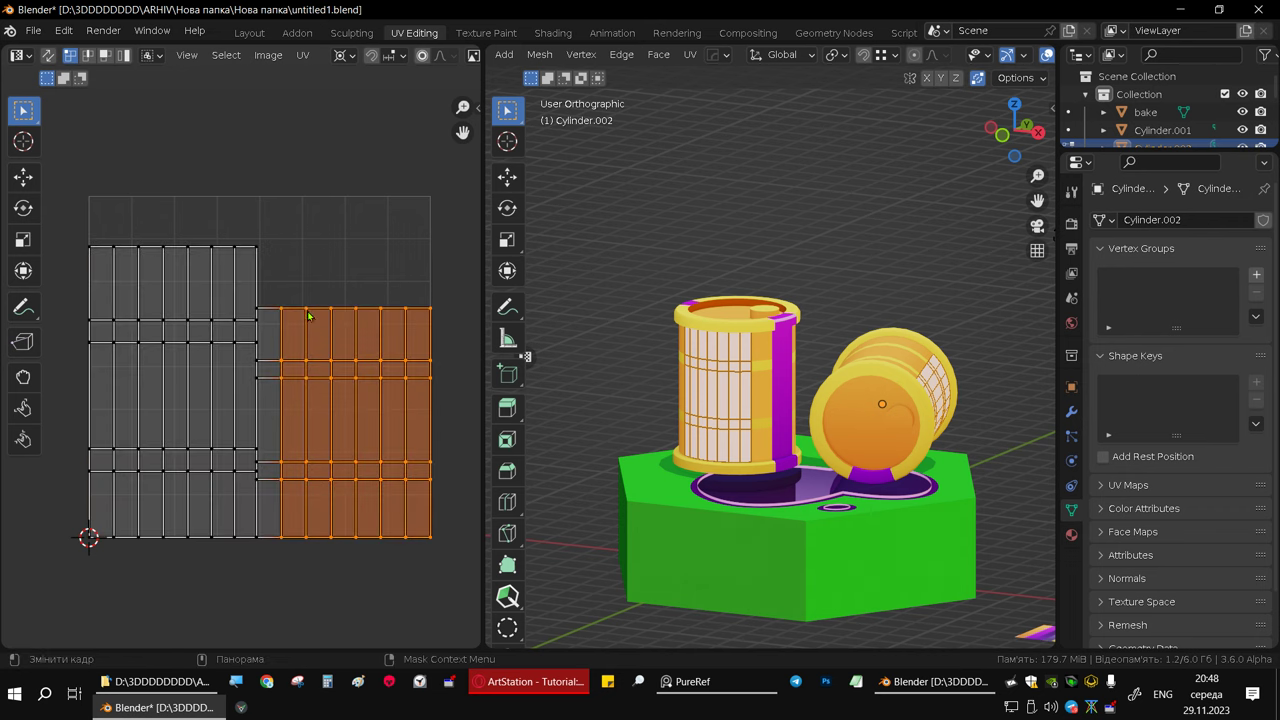
click(430, 552)
drag(443, 563, 266, 294)
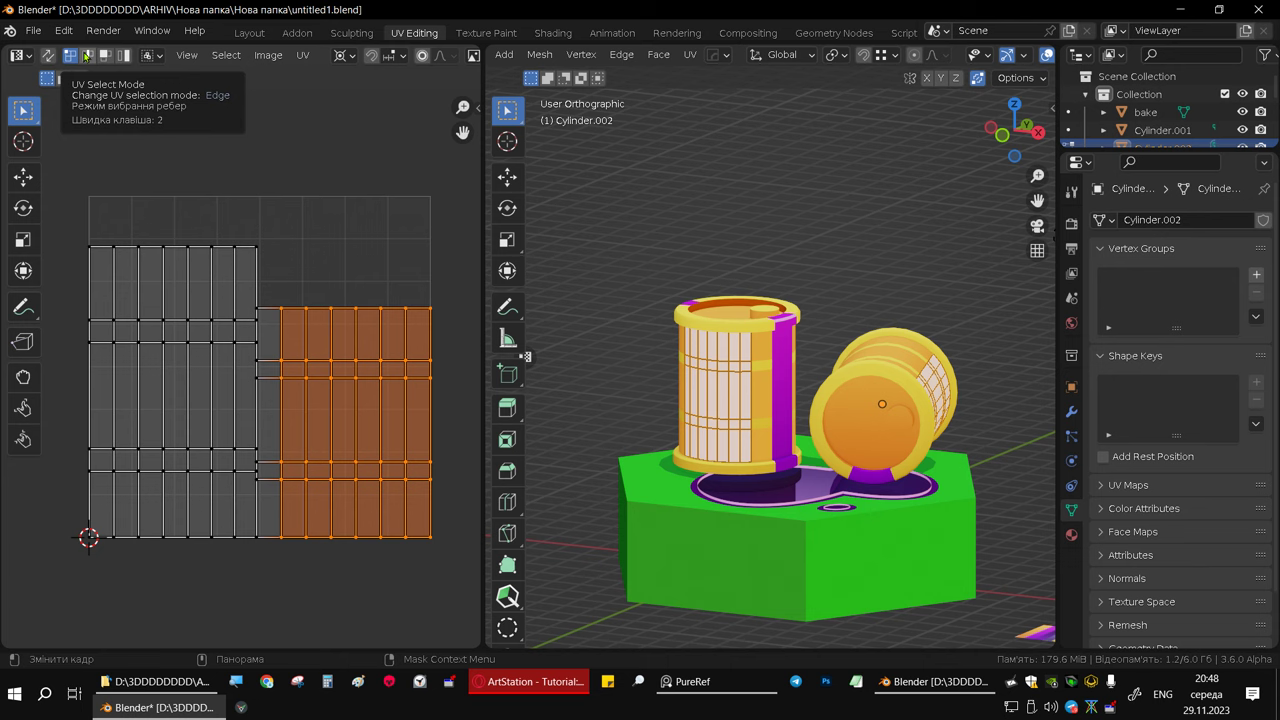
click(104, 55)
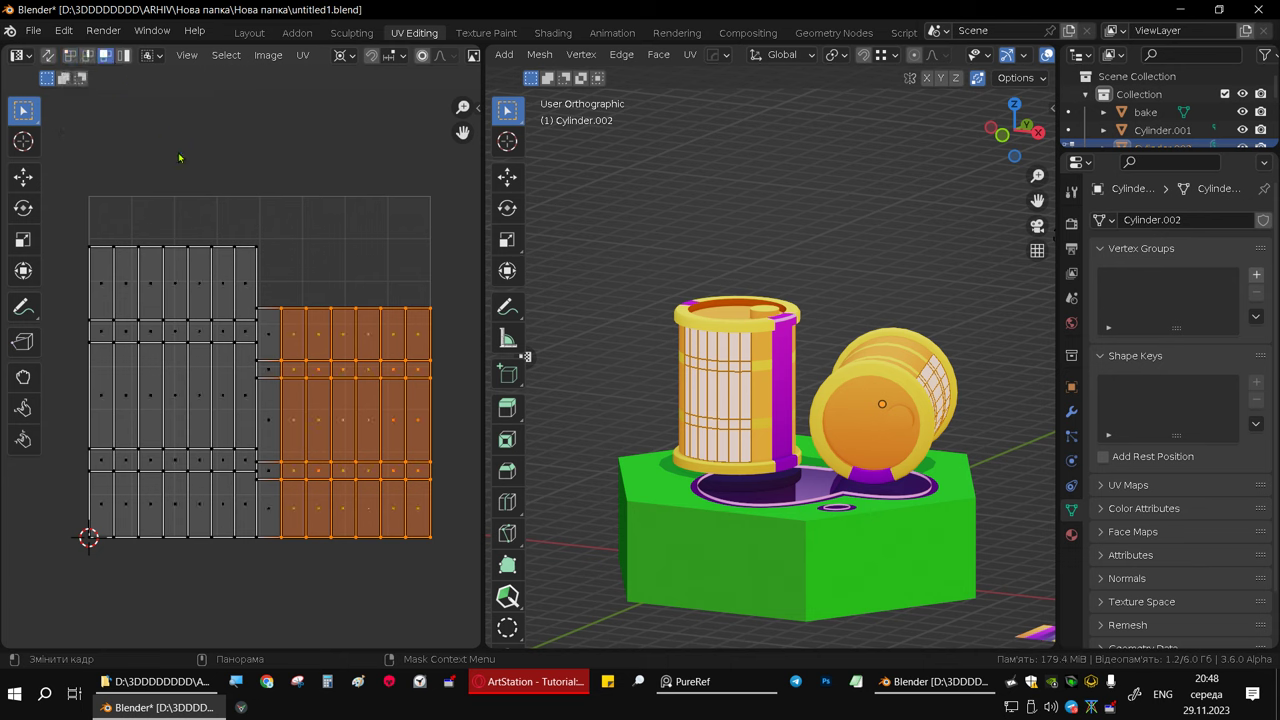
click(331, 364)
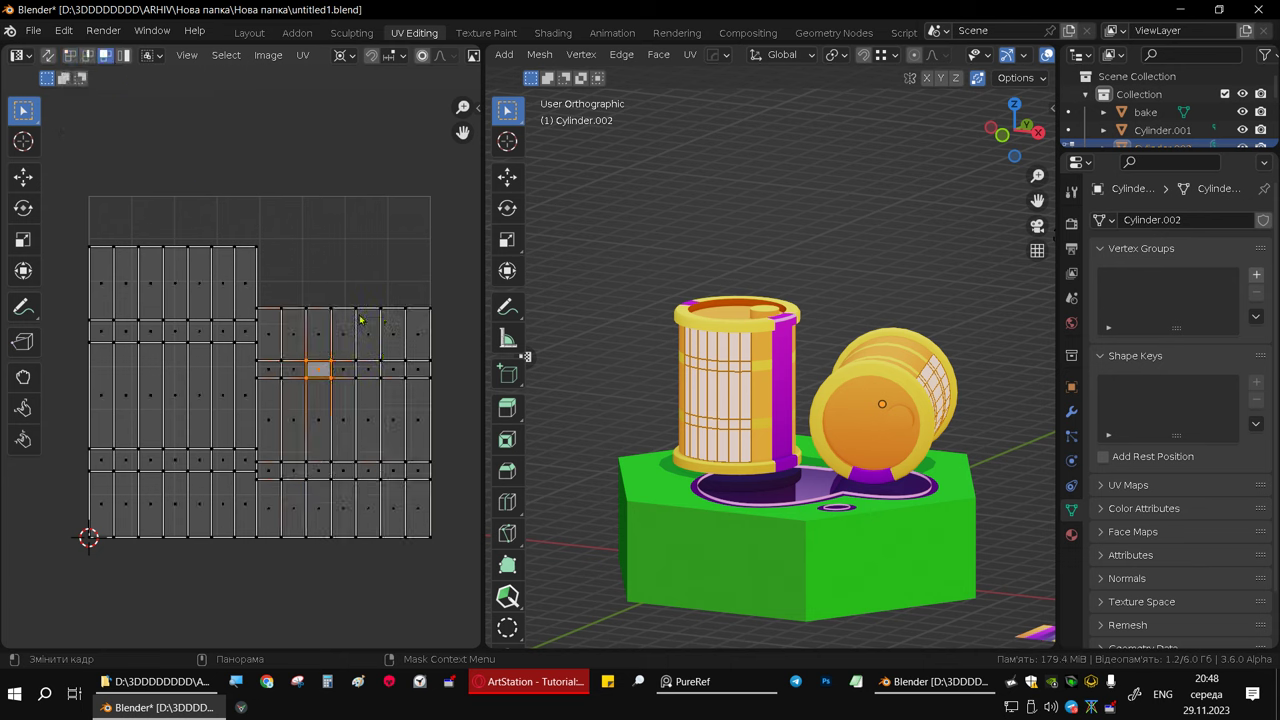
key(ctrl+l)
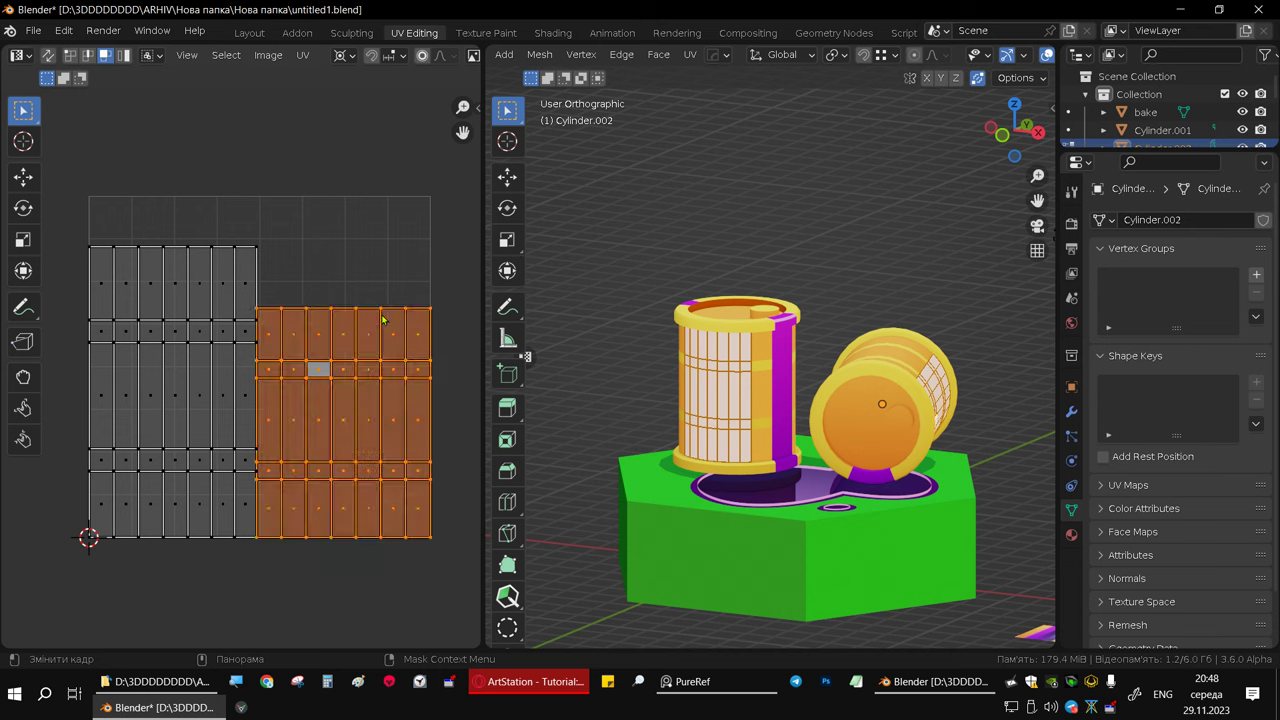
- Move the right island over the left one, stretch it along Y, then centre all UVs
key(g)
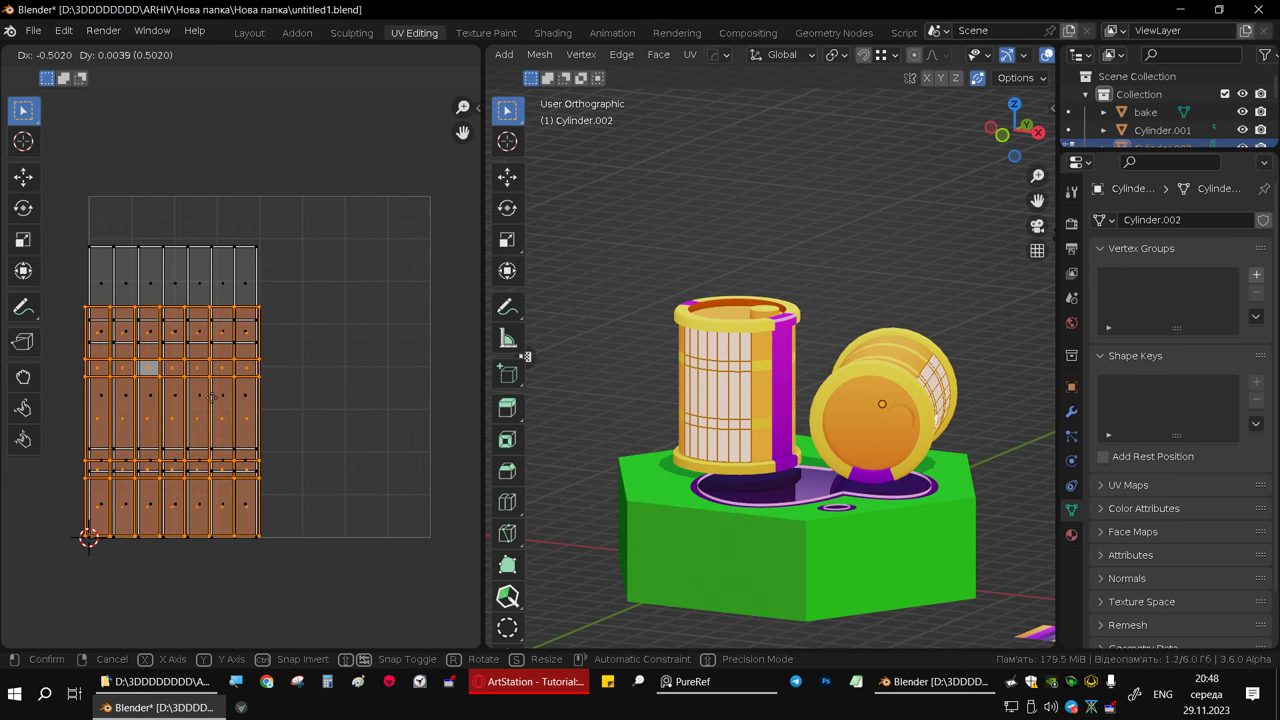
click(255, 400)
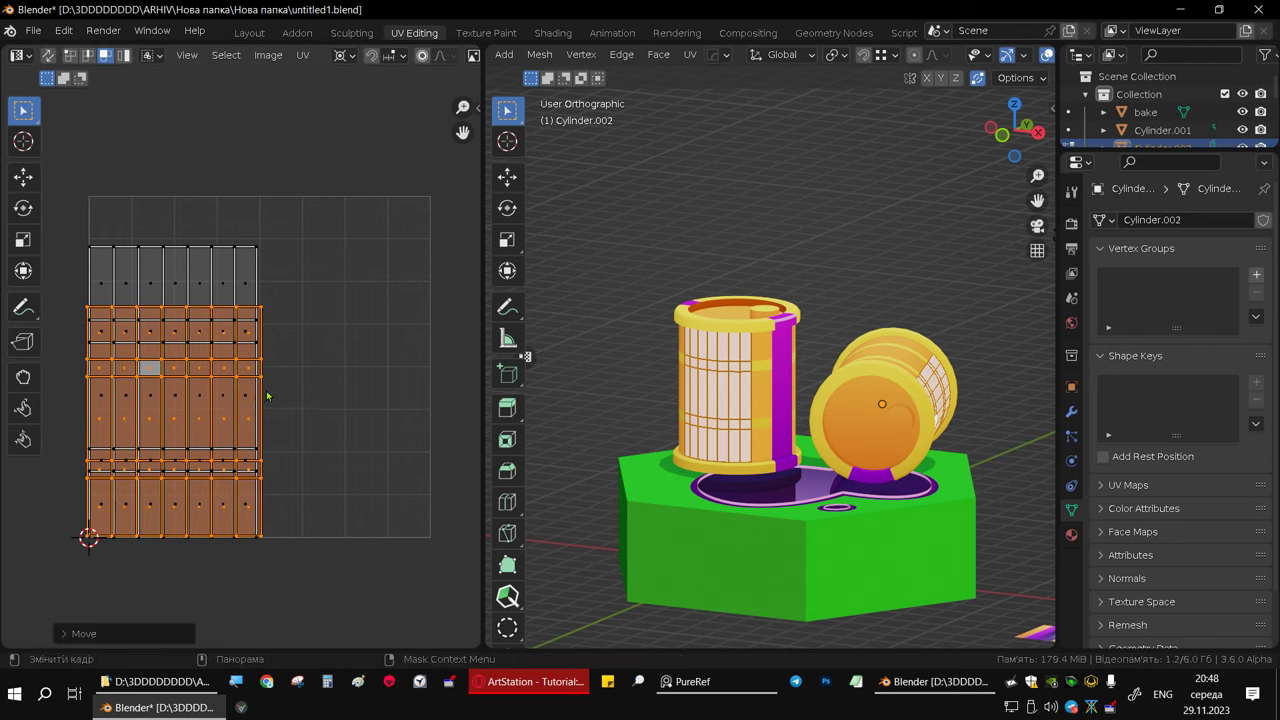
key(s)
key(y)
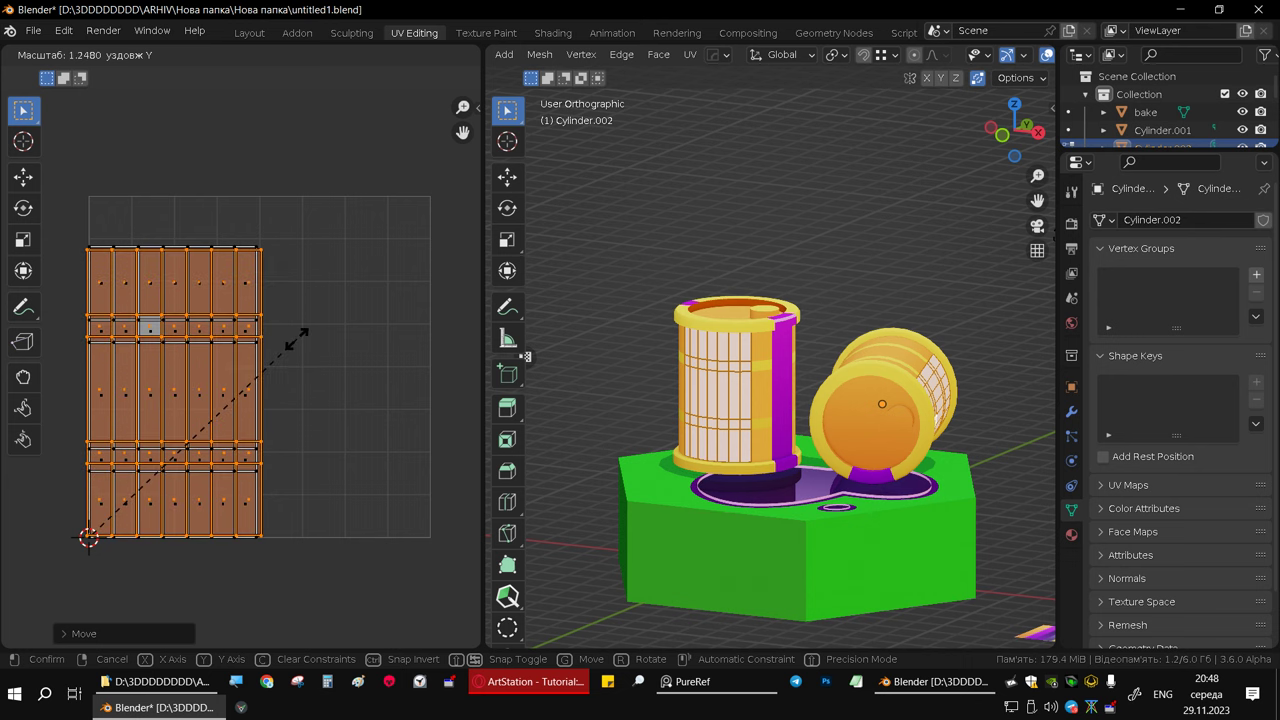
click(302, 344)
drag(330, 552, 74, 257)
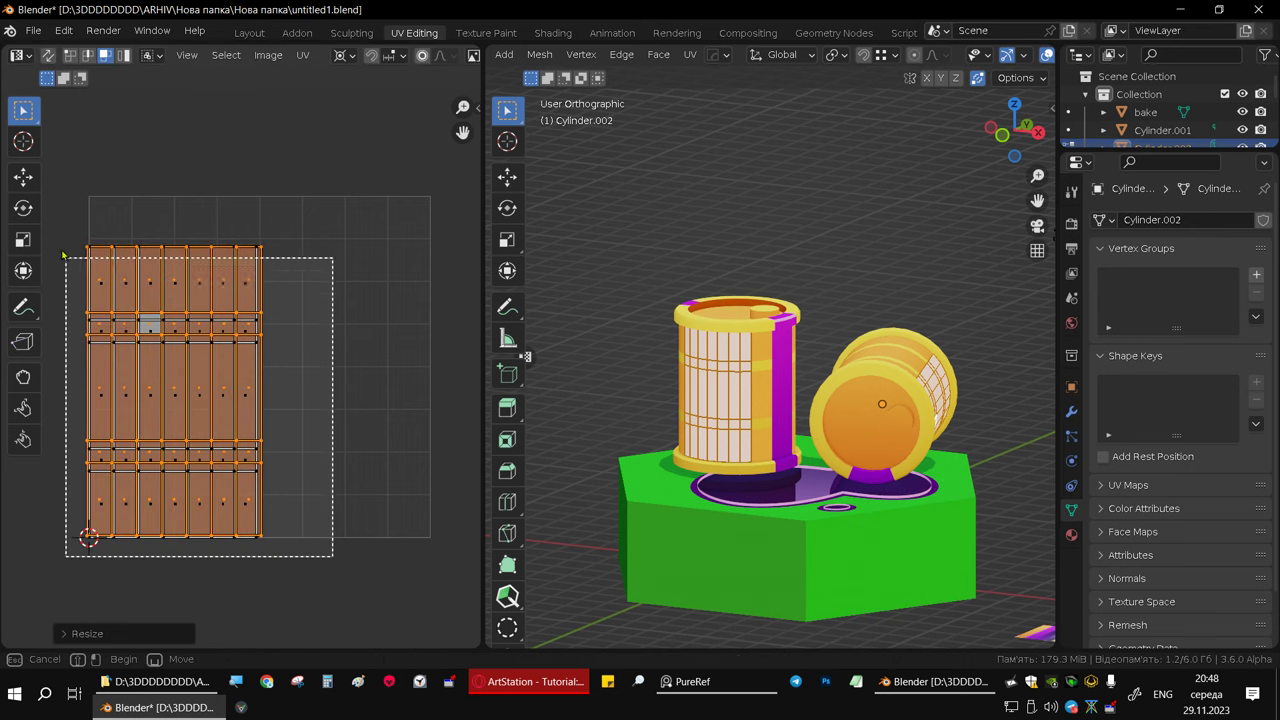
key(g)
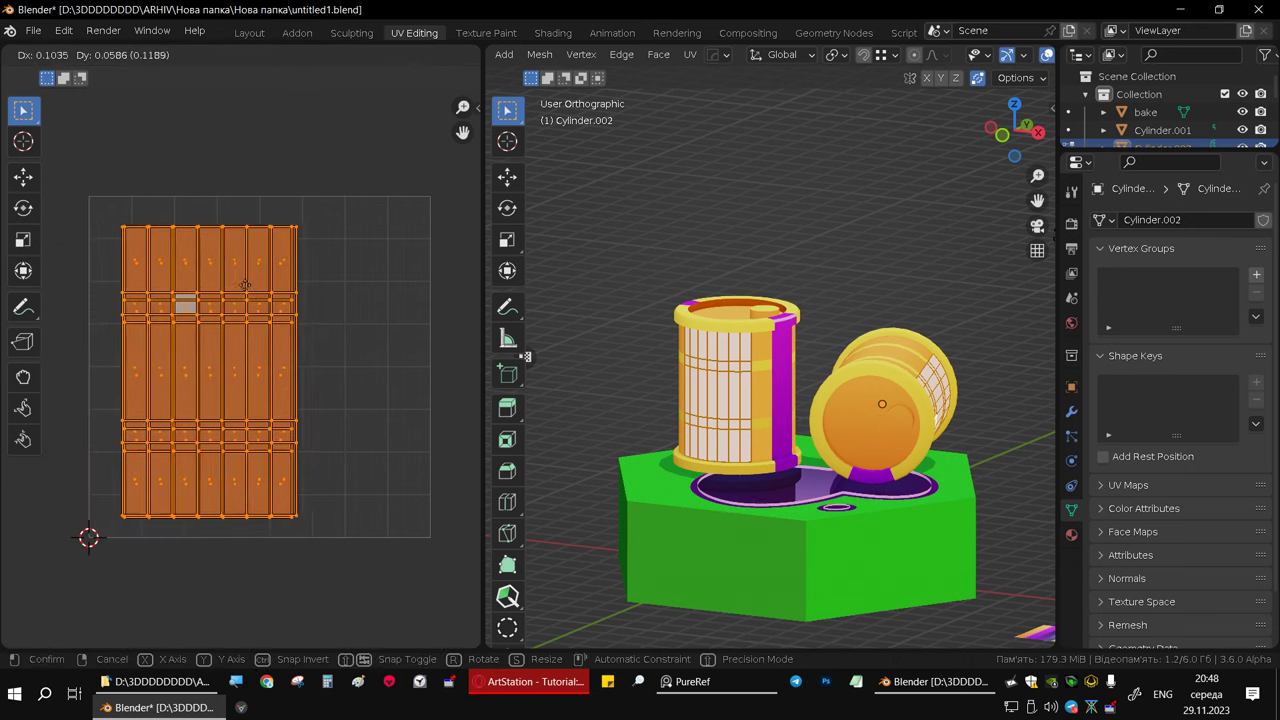
click(303, 286)
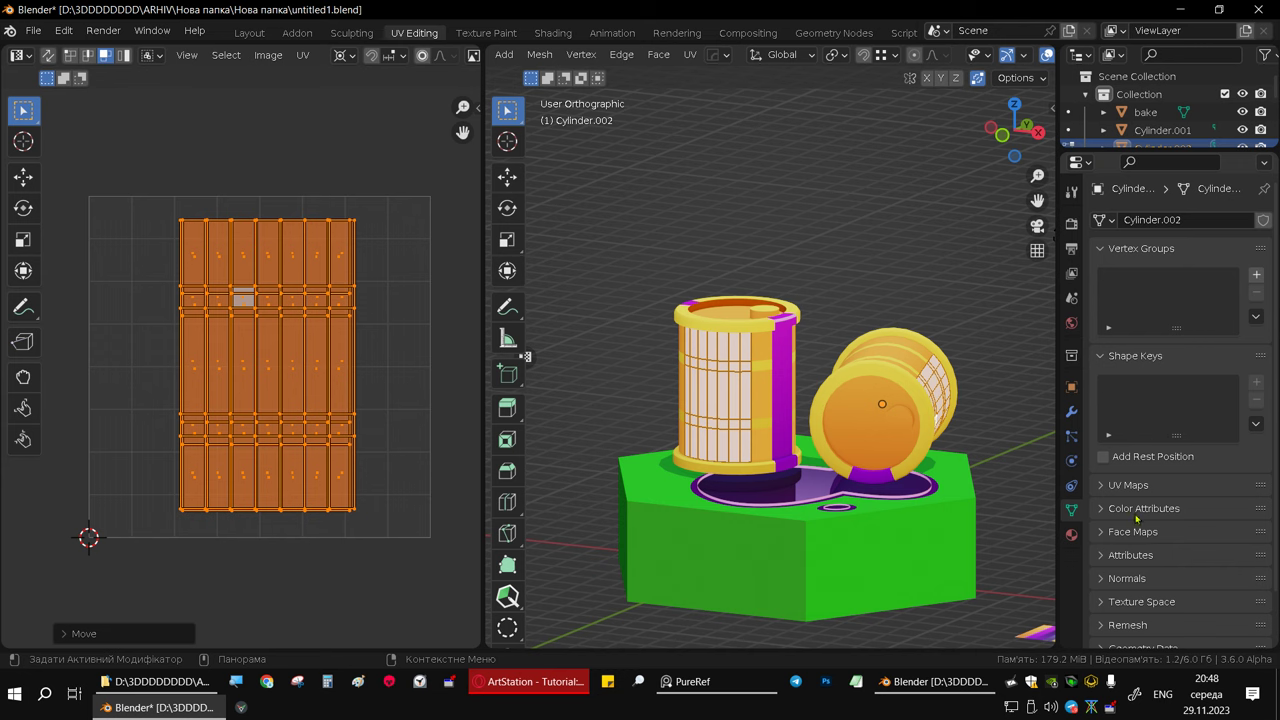
- Set the decal material's Base Color to red and check it in Material Preview
click(1071, 535)
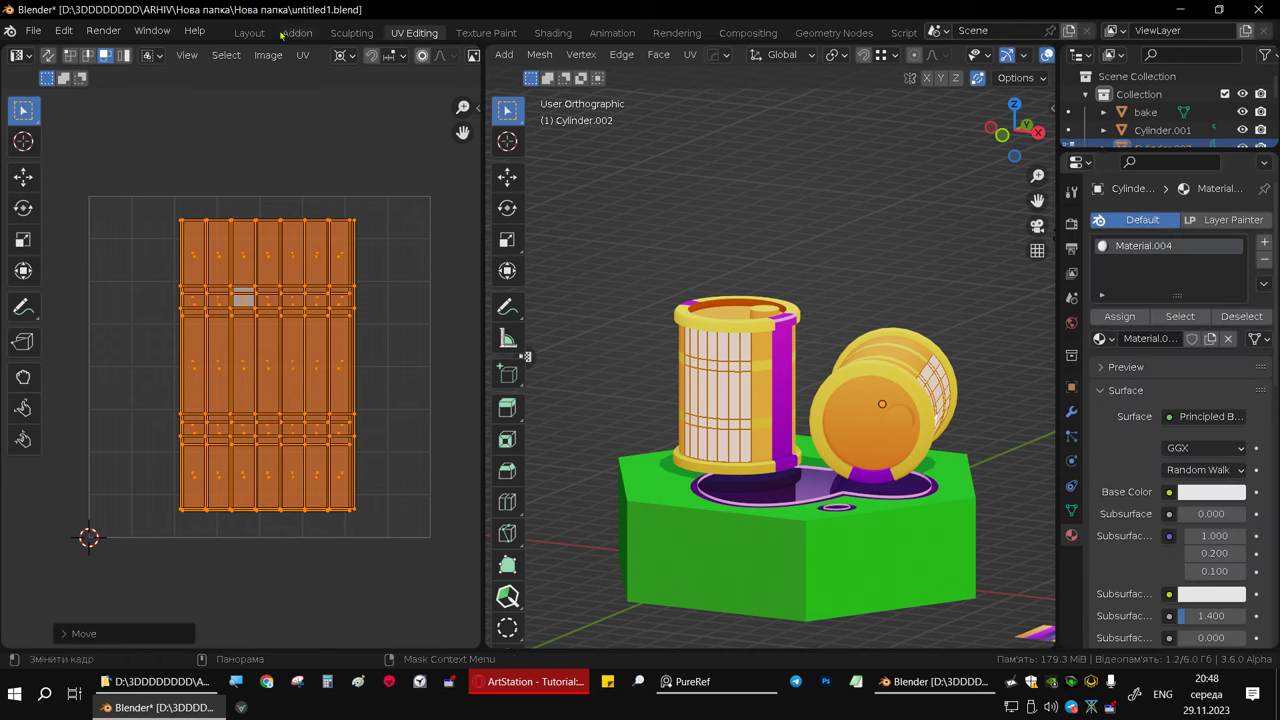
click(250, 32)
middle_drag(460, 240, 591, 320)
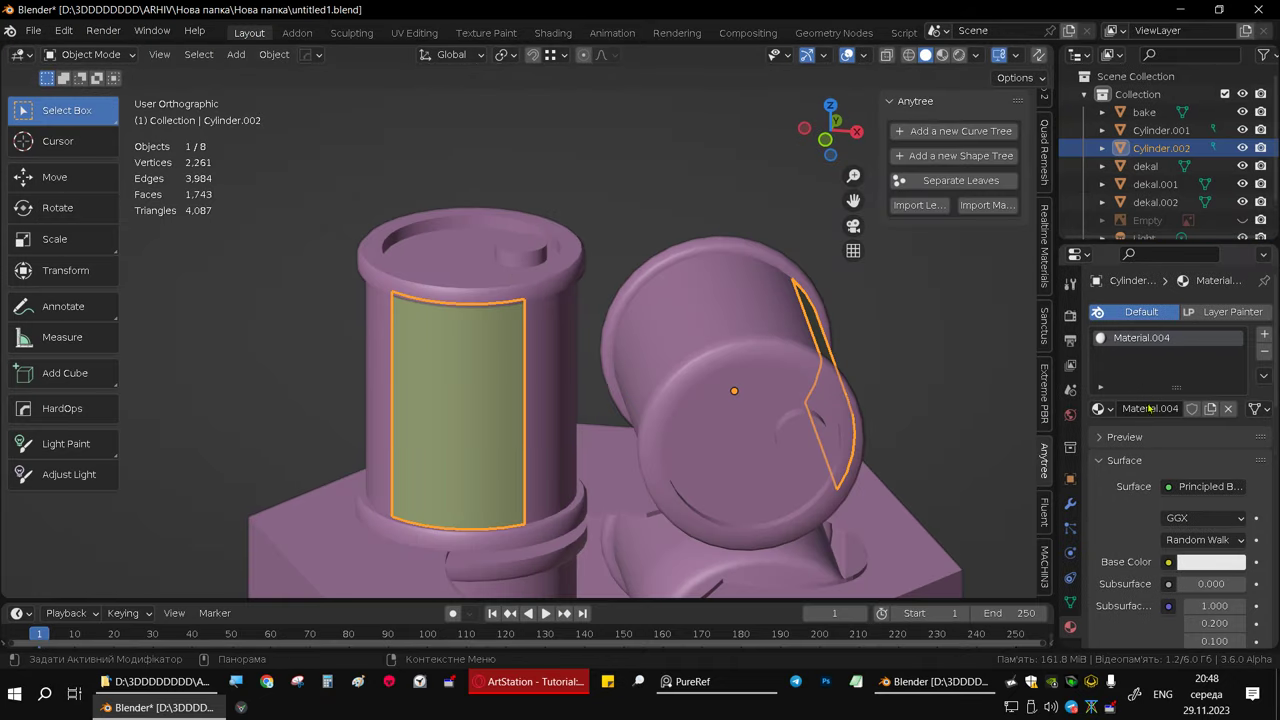
click(1217, 566)
drag(1161, 395, 1165, 432)
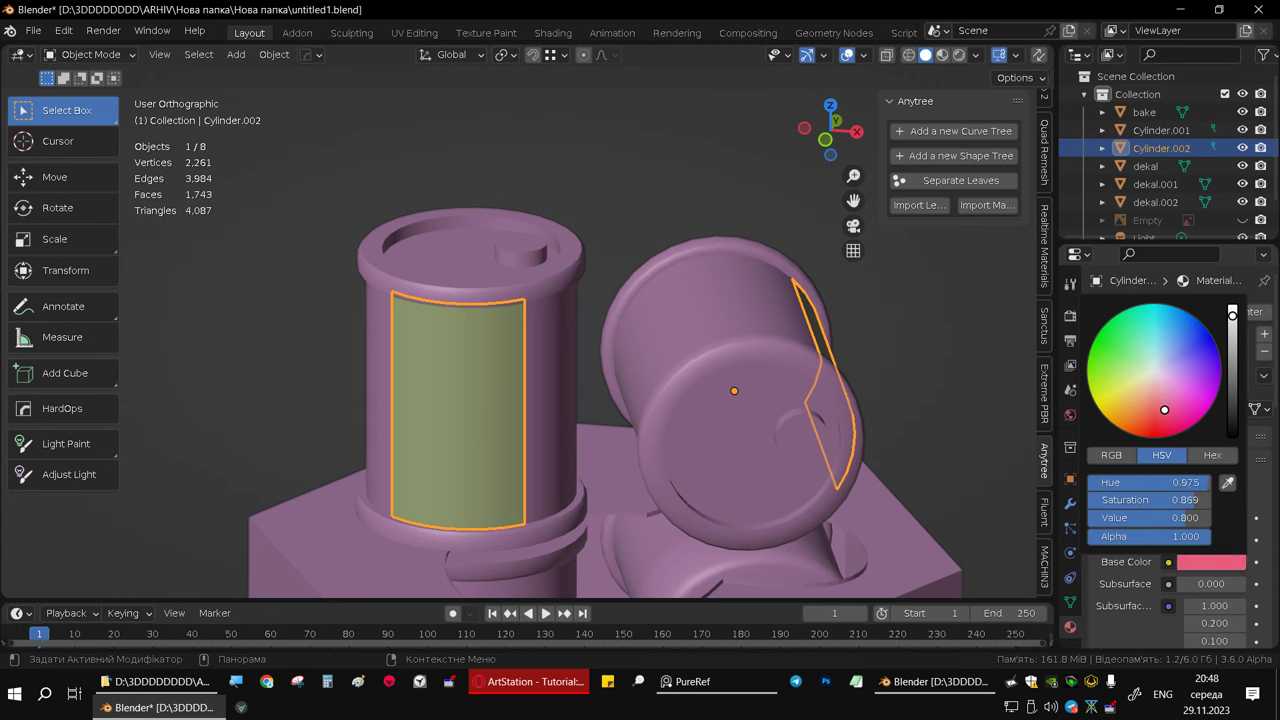
click(942, 55)
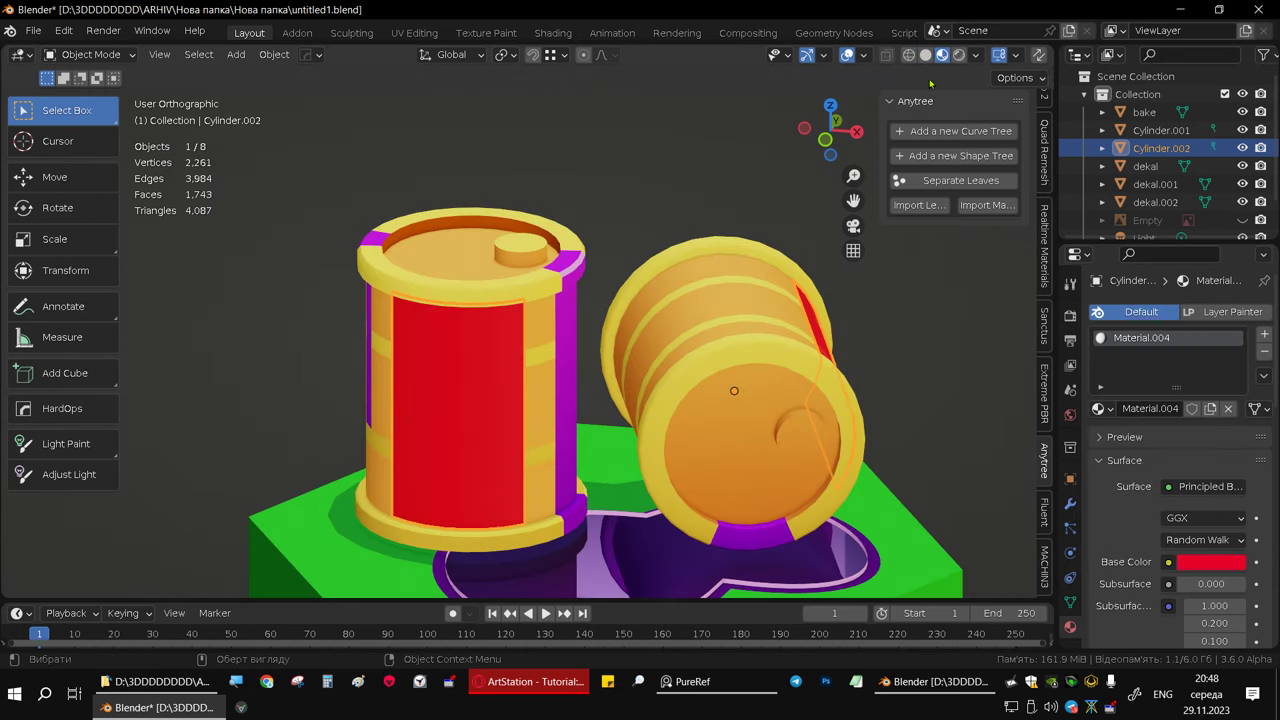
middle_drag(551, 300, 583, 133)
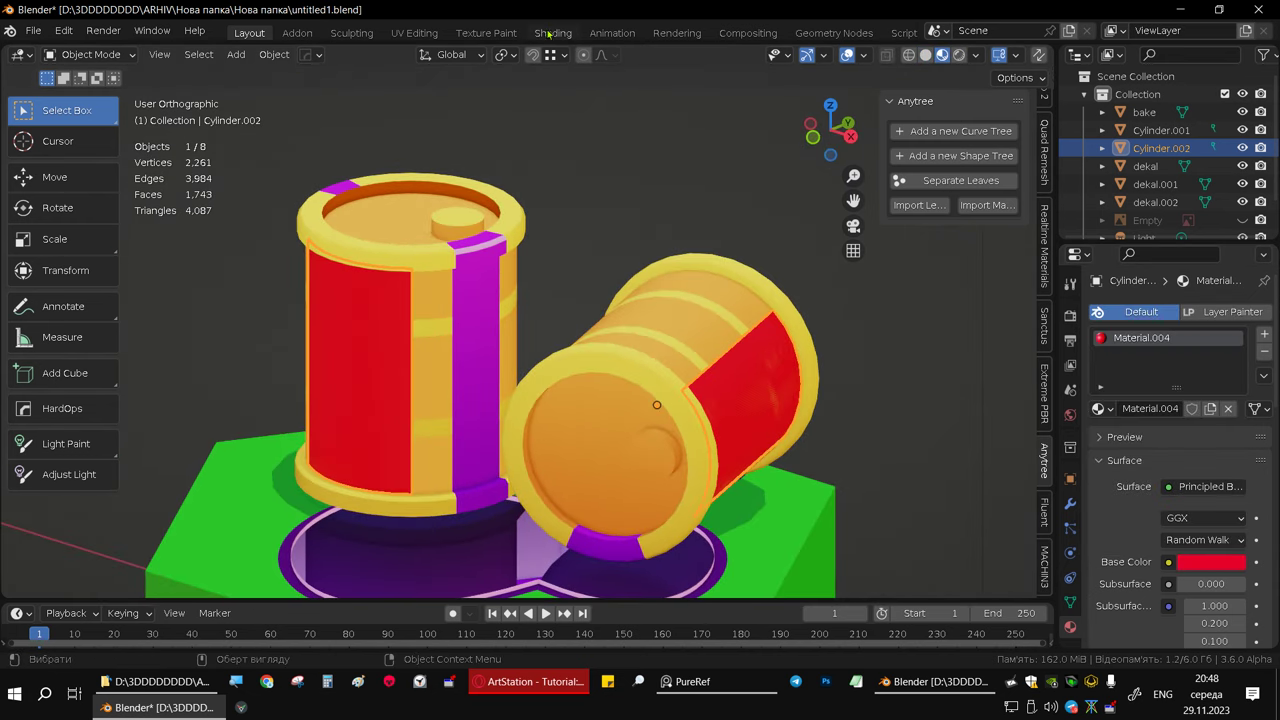
- Copy the skull Image Texture node from Cylinder.001's material and paste it into Material.004
click(551, 33)
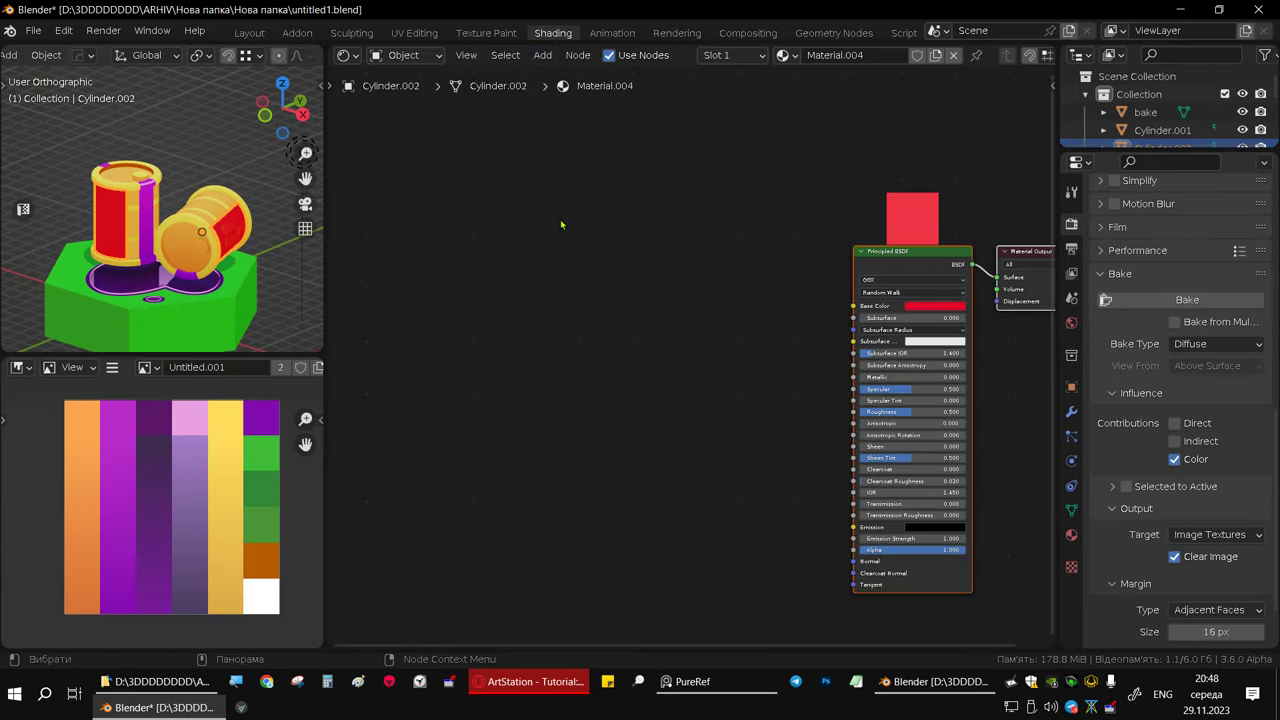
click(179, 238)
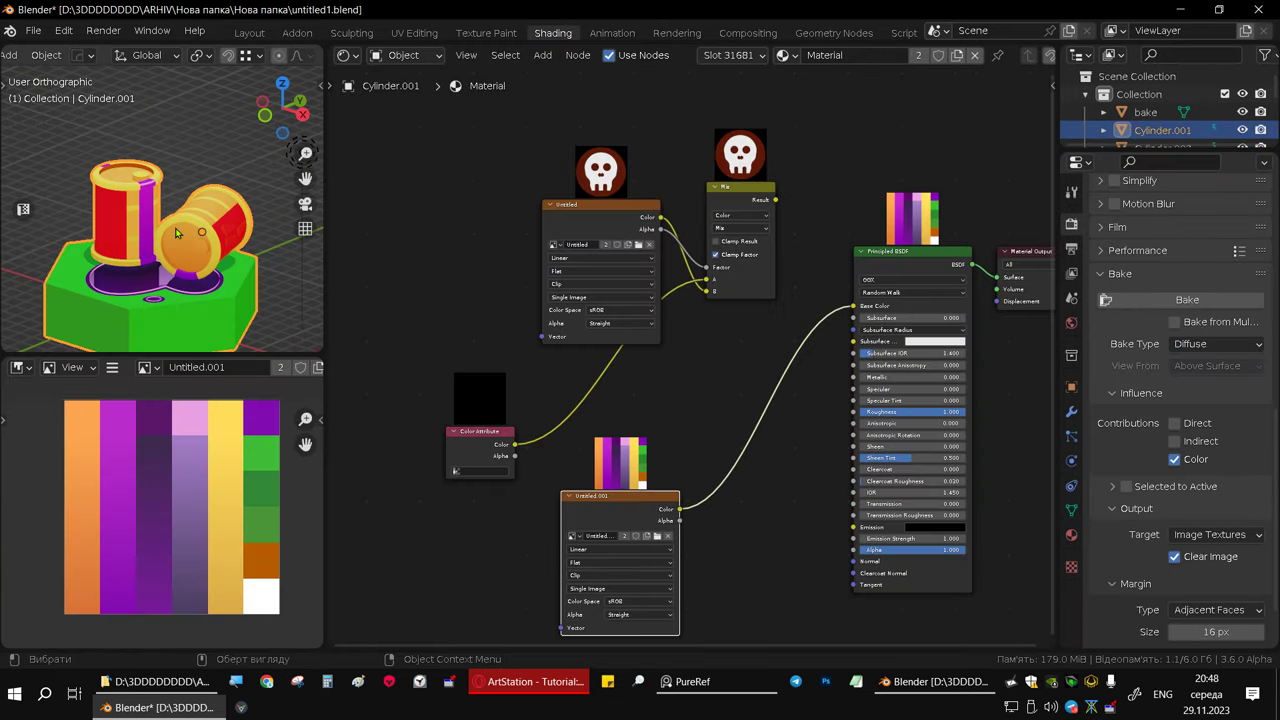
click(574, 212)
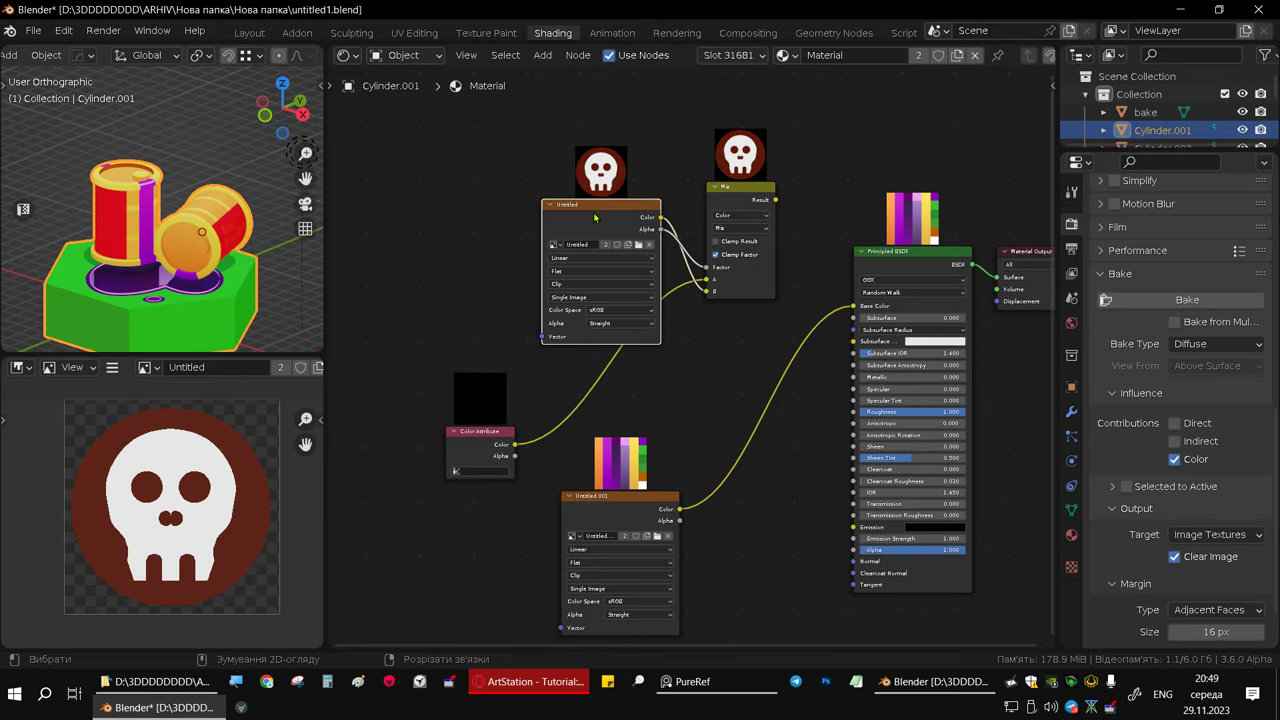
click(104, 226)
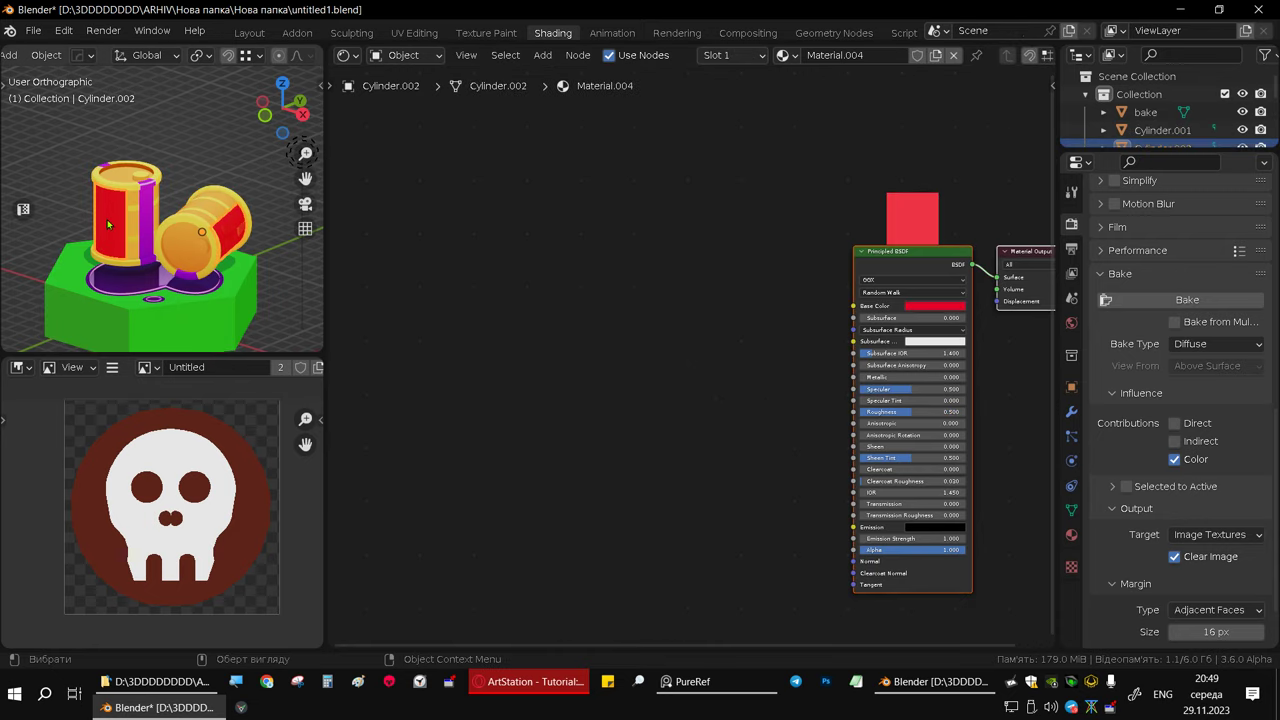
key(ctrl+v)
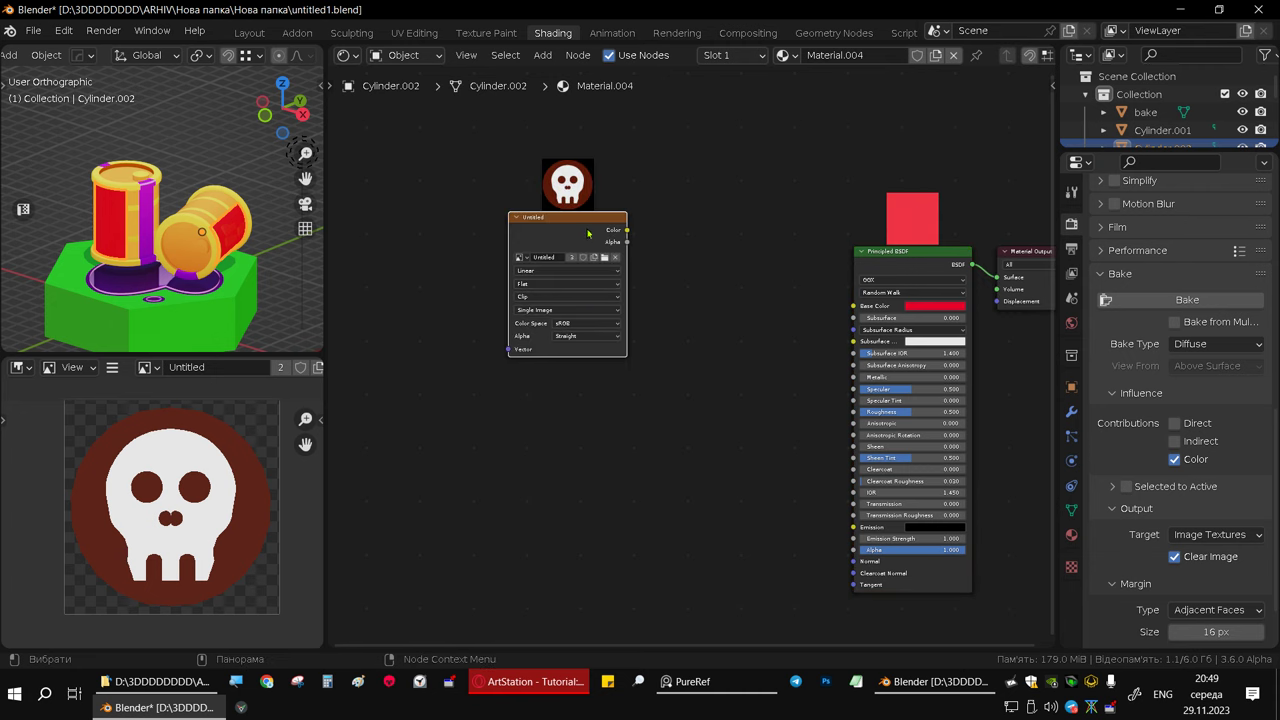
drag(568, 290, 636, 310)
- Link the skull image's Color to Base Color and Alpha to Alpha
scroll(757, 297, up, 1)
middle_drag(766, 291, 587, 307)
scroll(587, 307, down, 1)
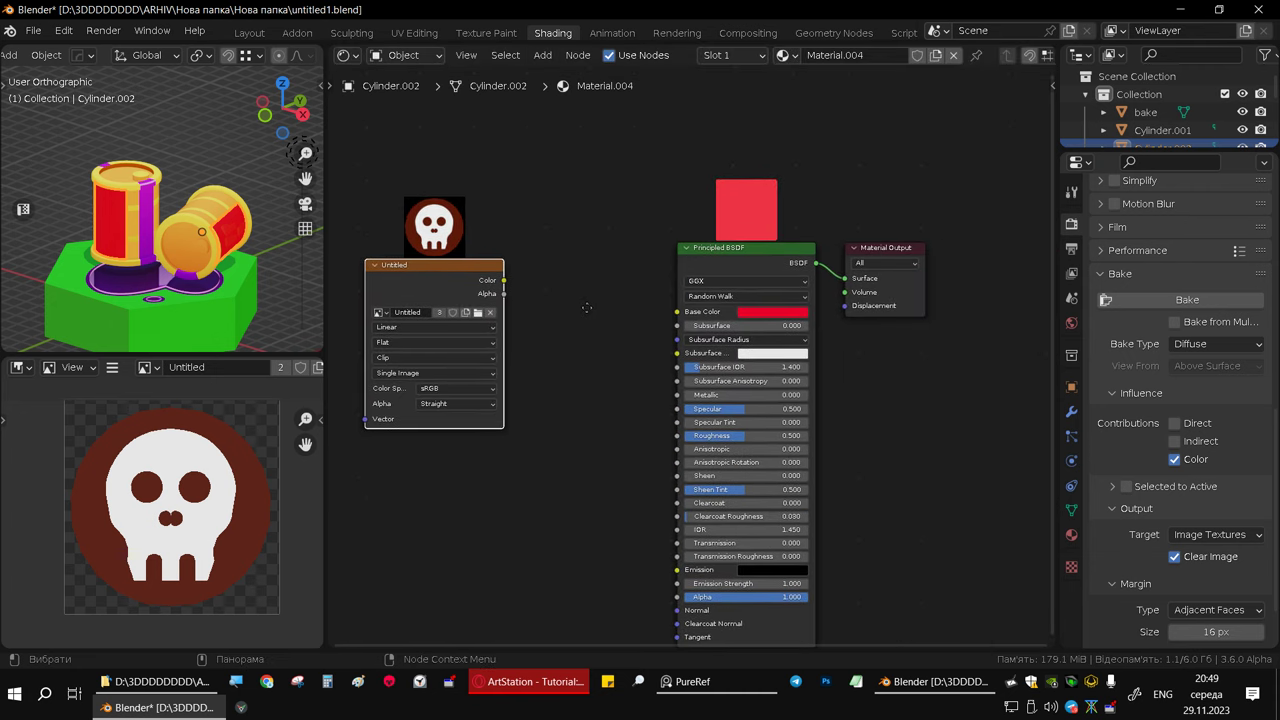
drag(638, 313, 677, 311)
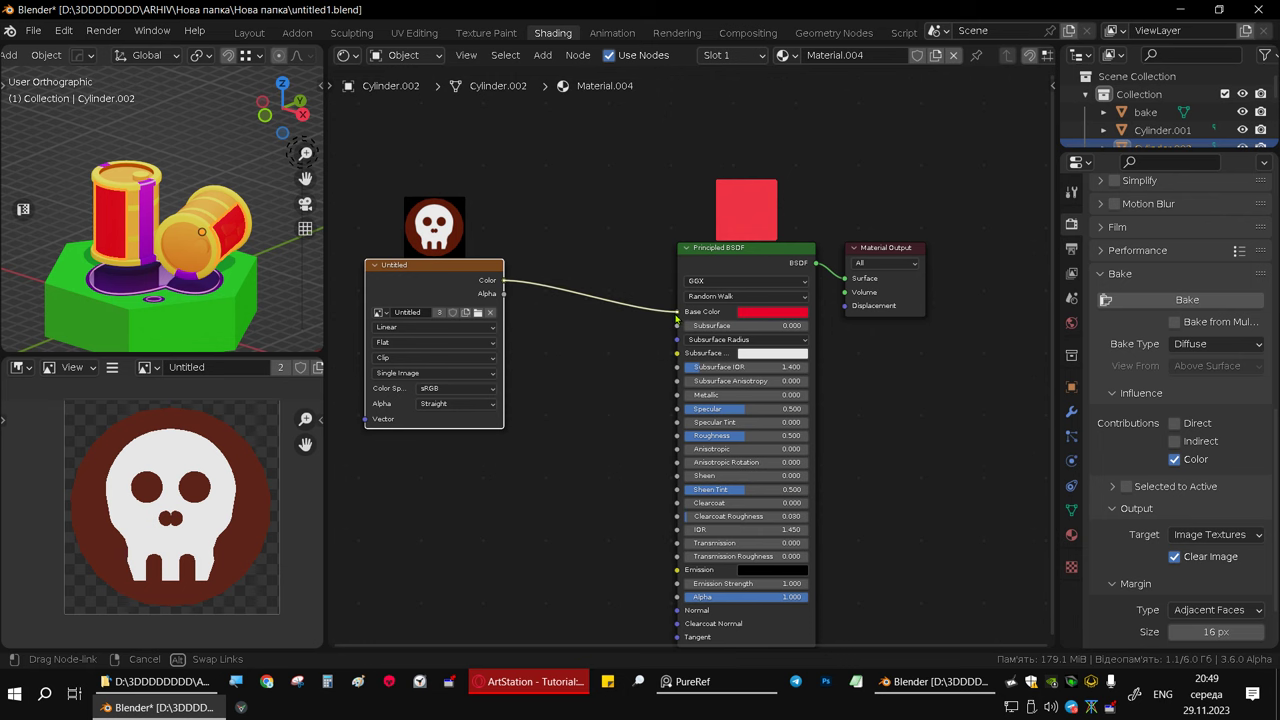
mouse_move(504, 294)
mouse_down()
mouse_move(671, 553)
mouse_move(679, 504)
mouse_up()
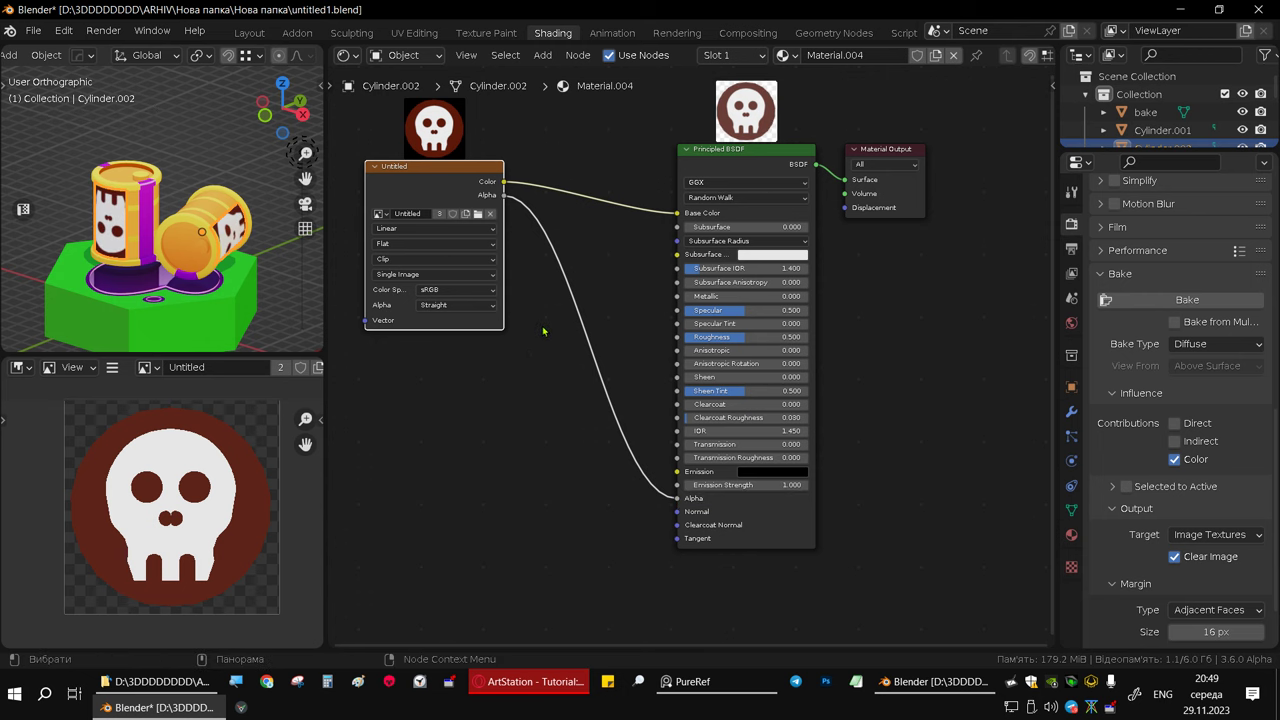
key(Home)
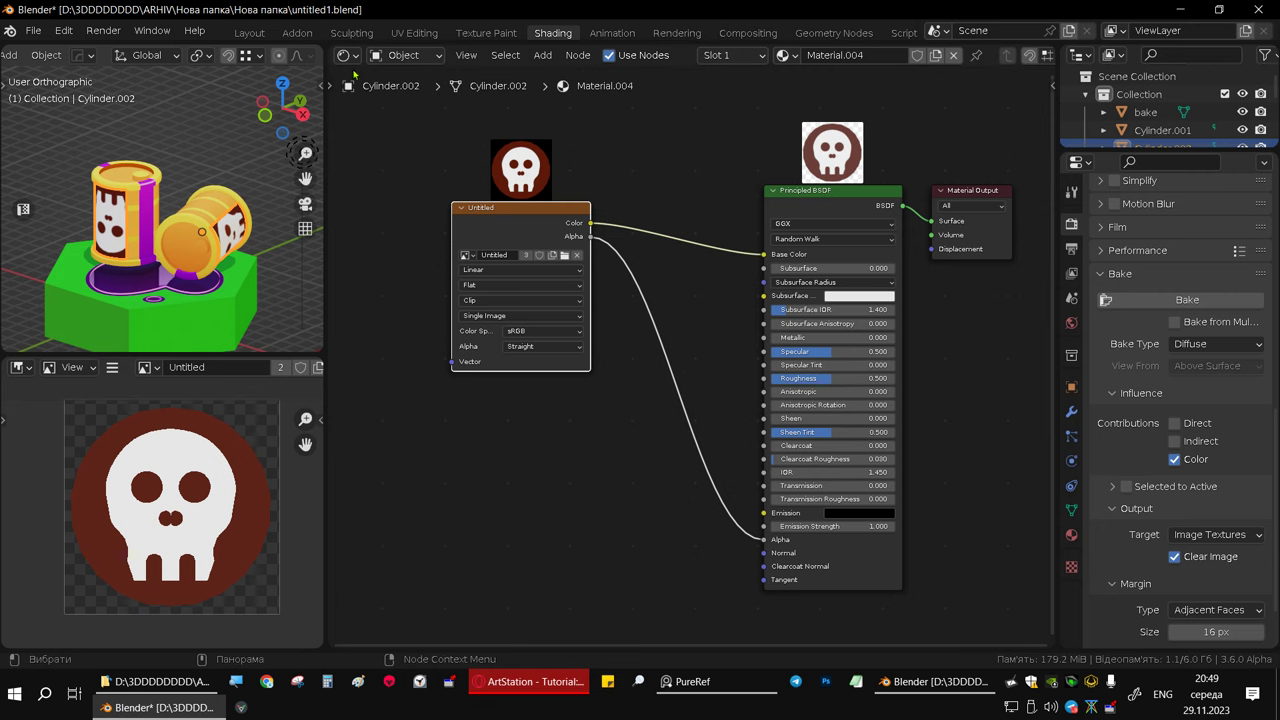
click(414, 32)
- Rotate the skull decal UVs 180° around the median point
scroll(452, 195, down, 6)
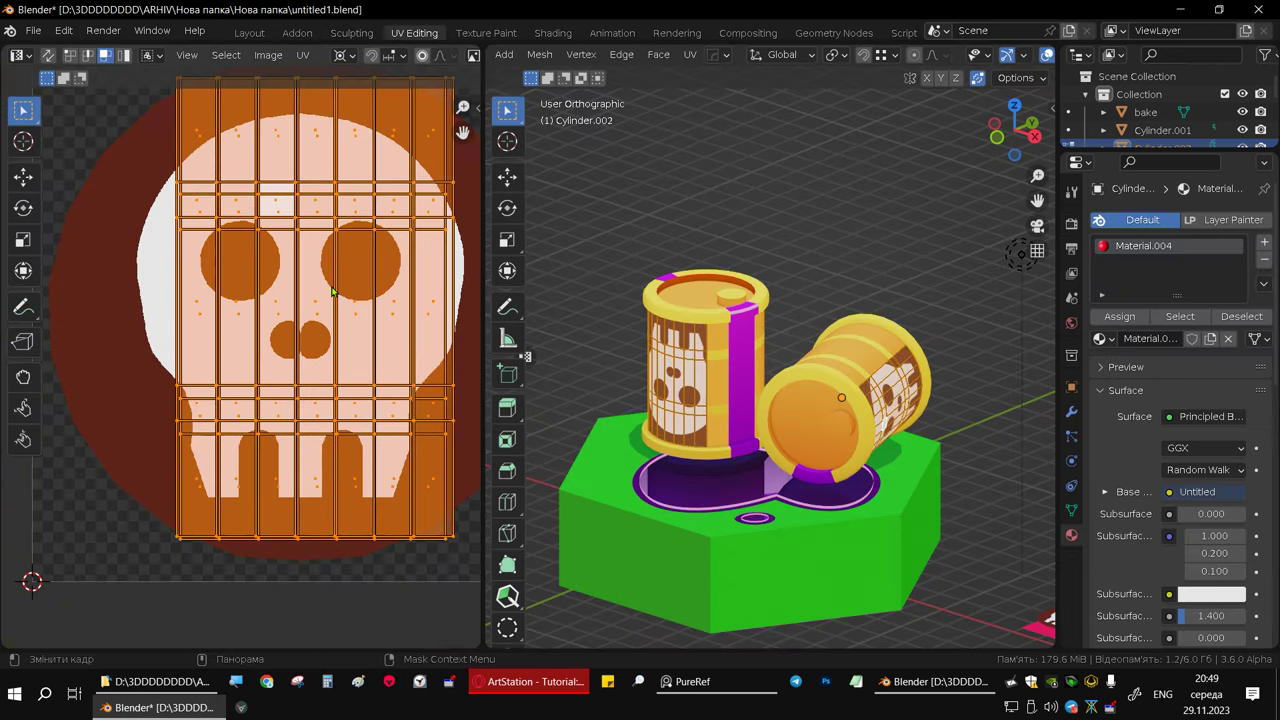
mouse_move(780, 380)
middle_down()
mouse_move(760, 360)
mouse_move(803, 388)
mouse_move(720, 375)
middle_up()
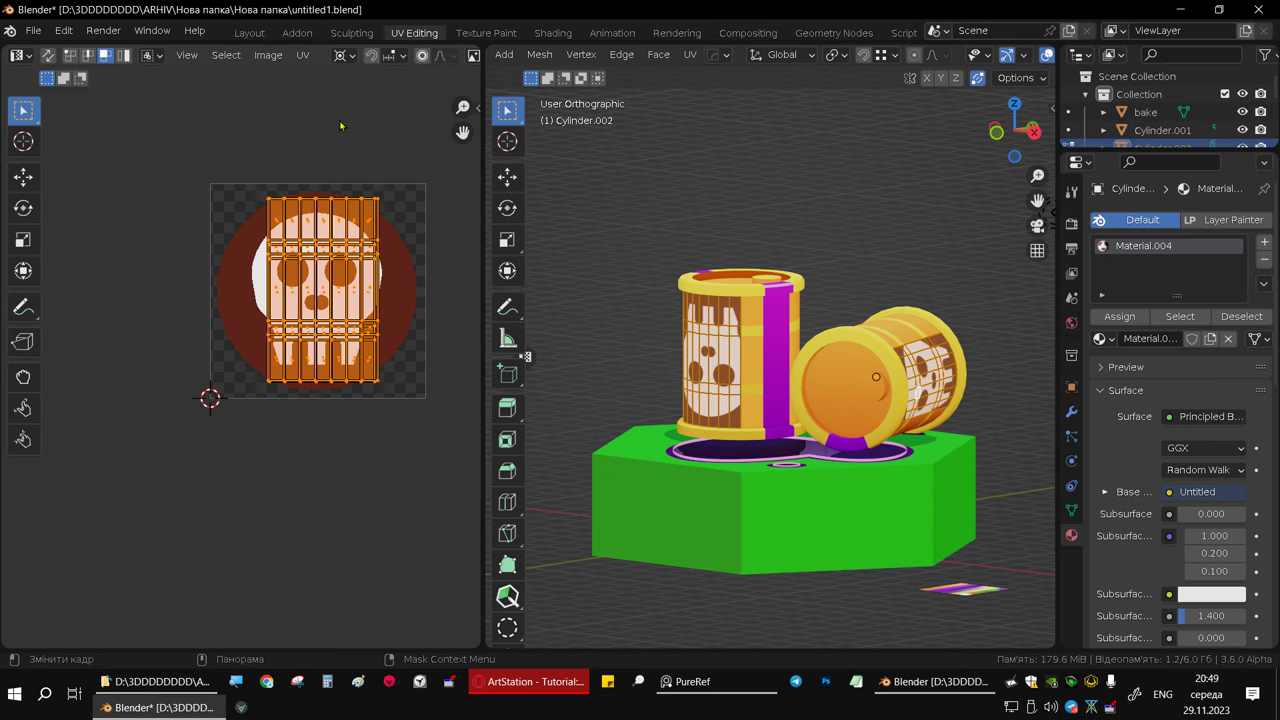
click(342, 58)
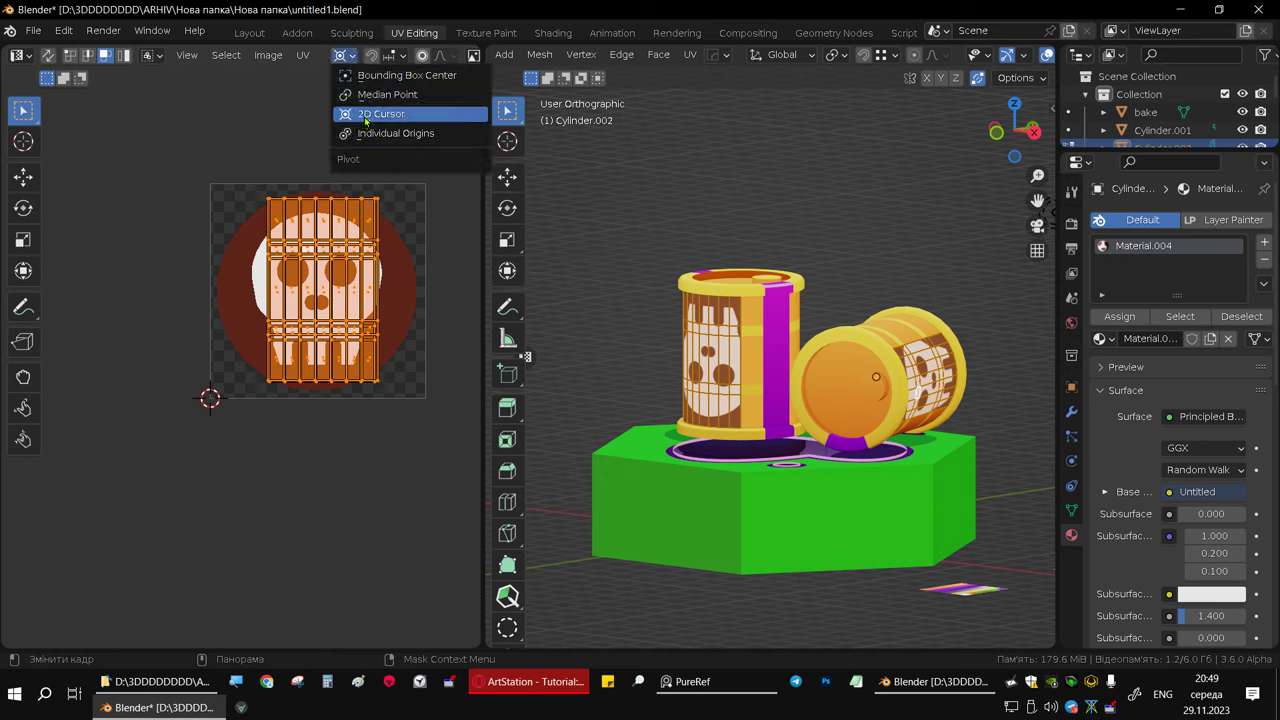
click(366, 116)
click(342, 55)
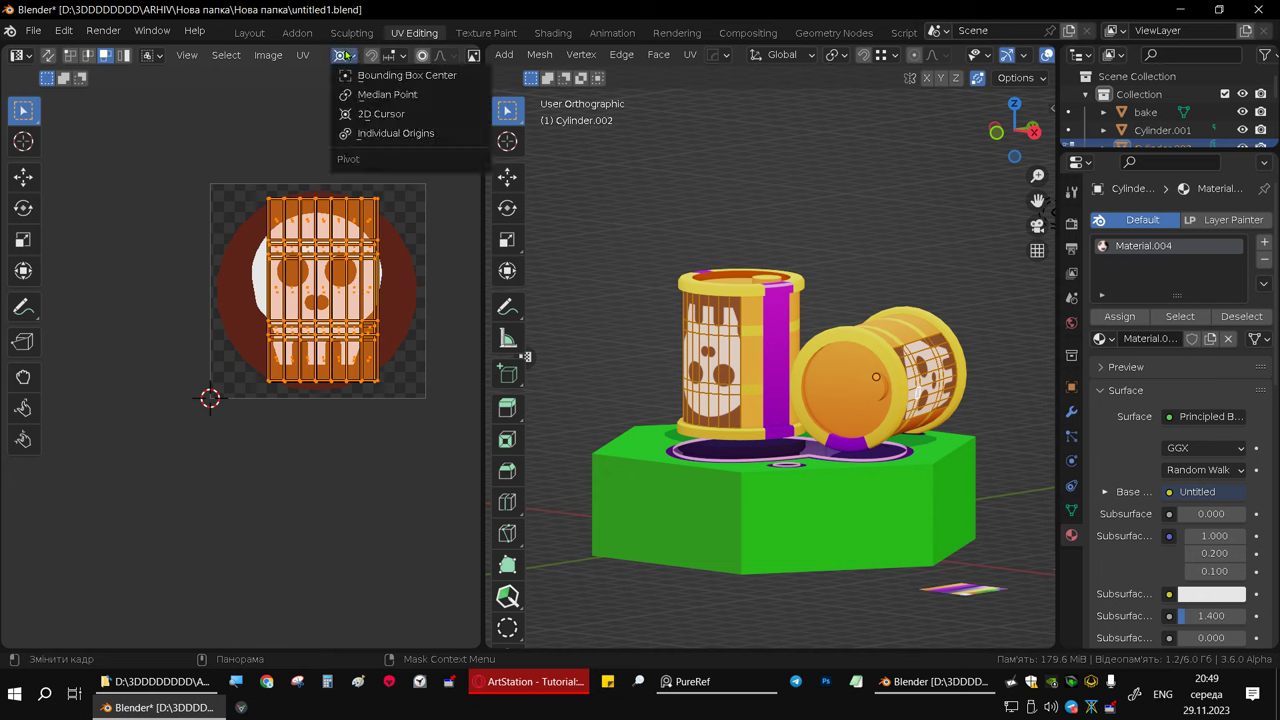
click(368, 99)
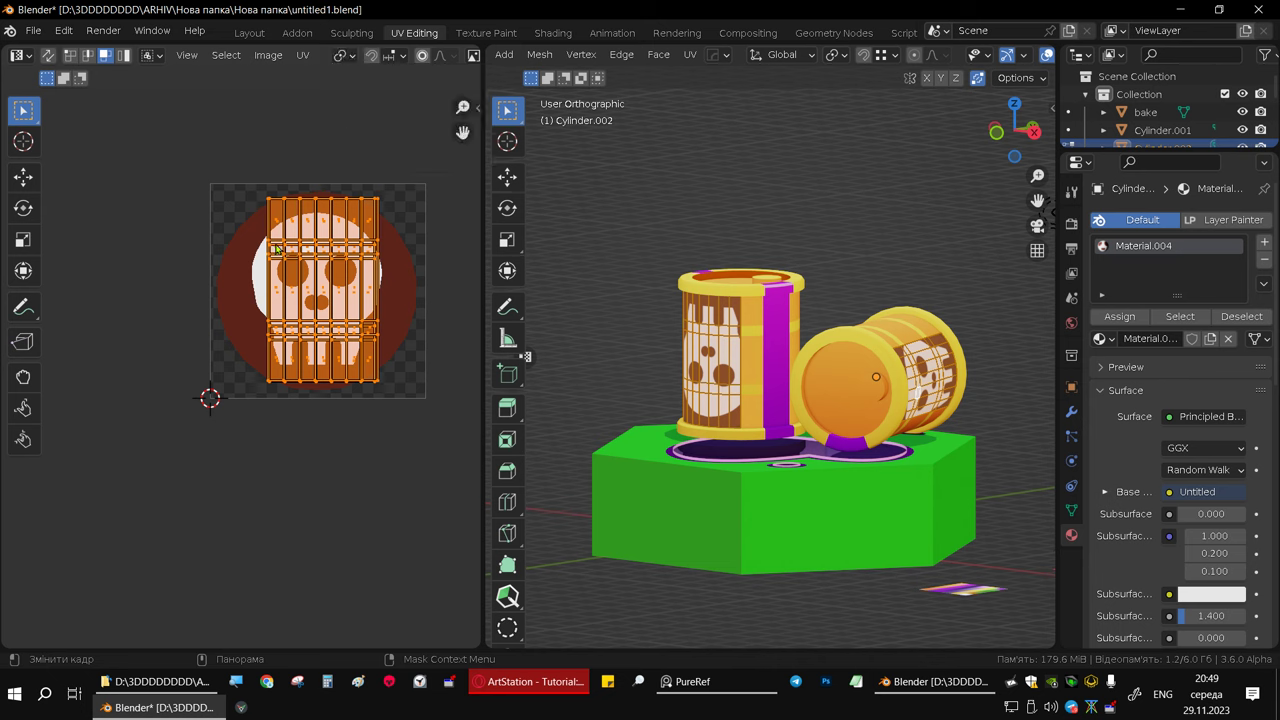
text(r180)
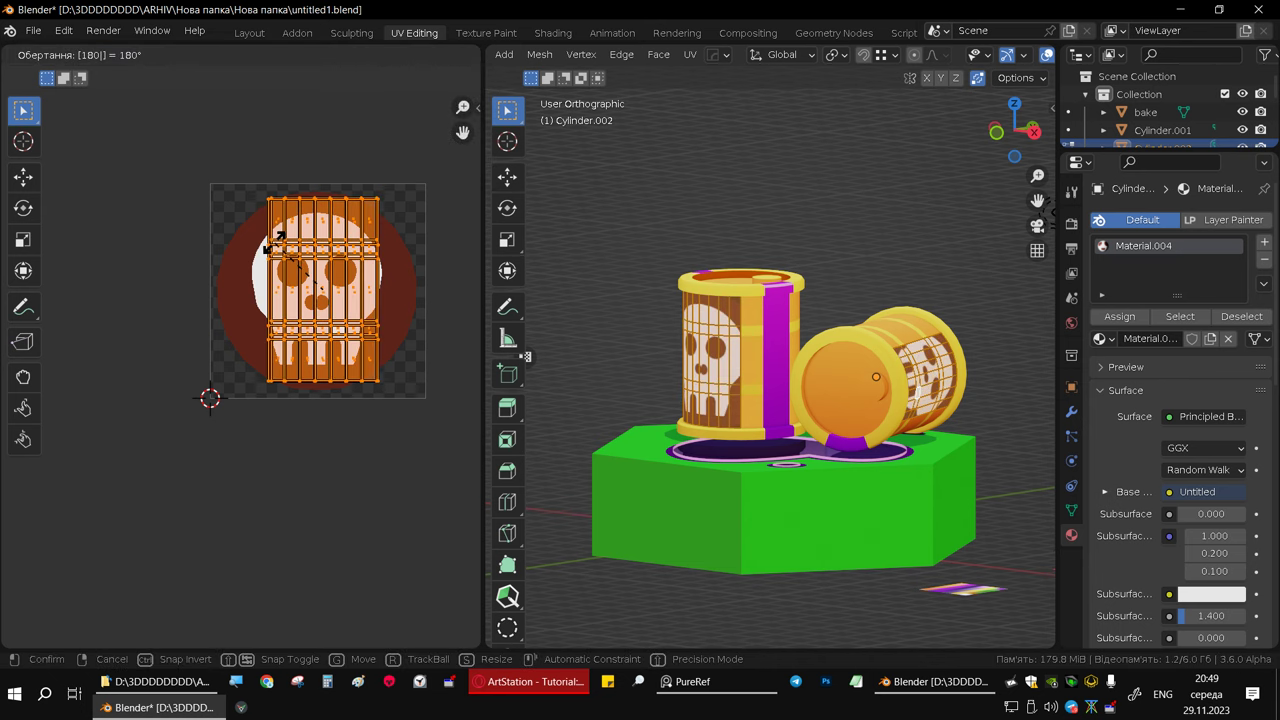
key(Return)
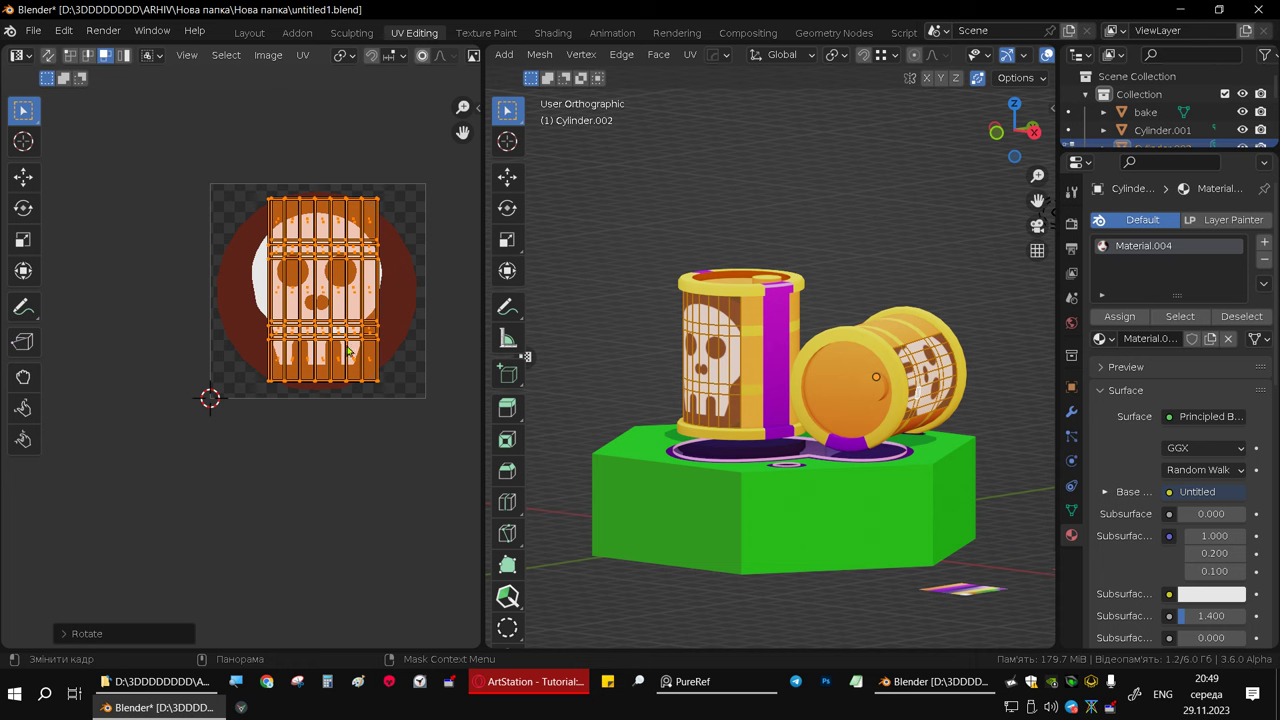
- Resize the decal UV island, first enlarging it, then shrinking it so the skull appears larger
key(s)
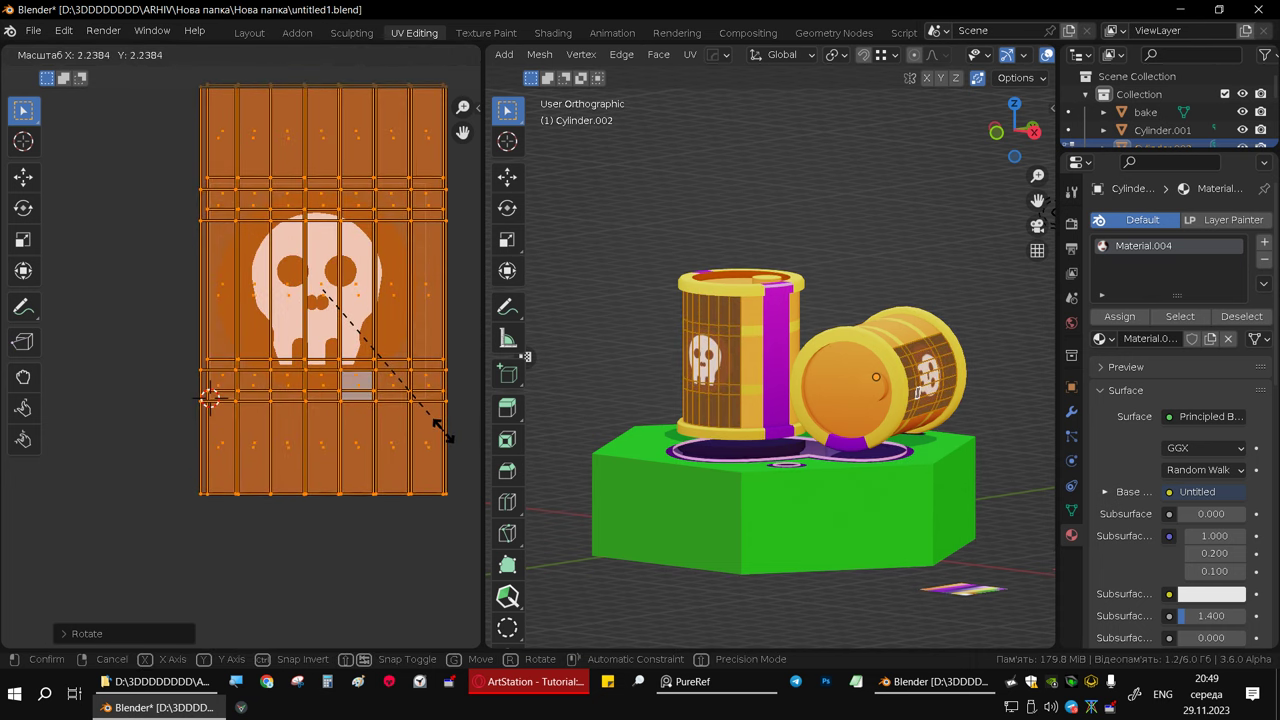
click(437, 427)
middle_drag(584, 424, 720, 376)
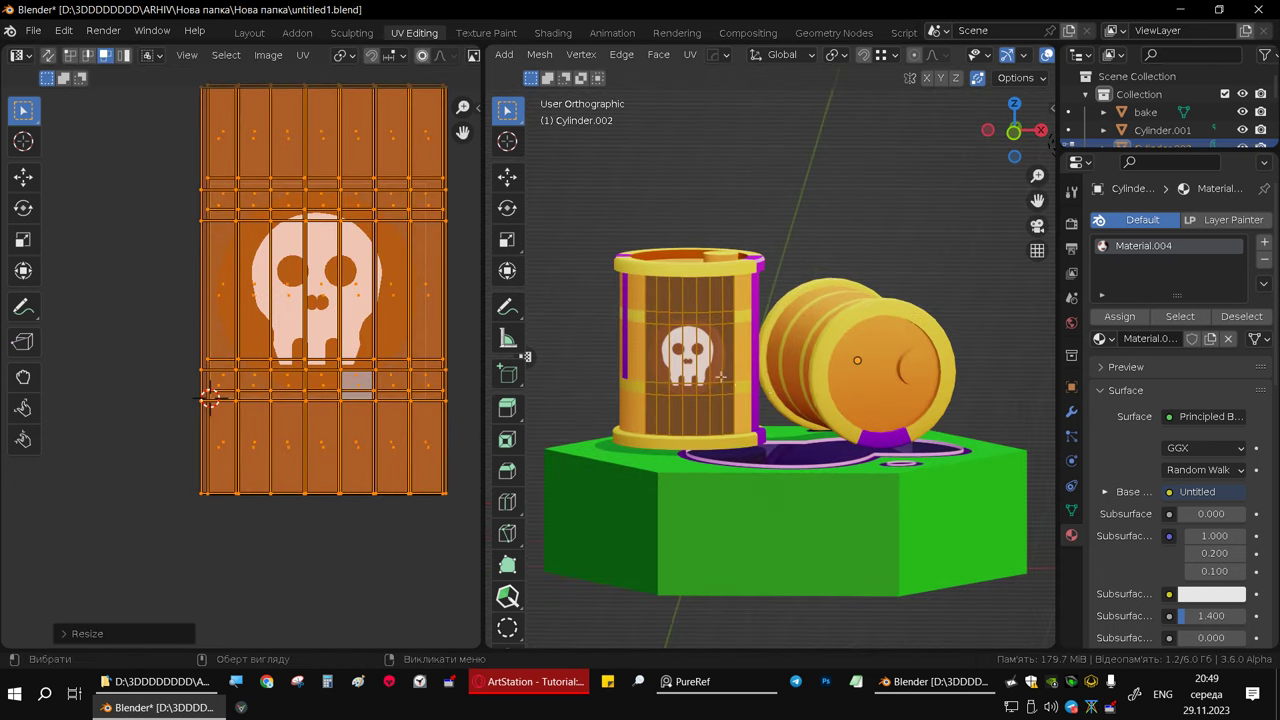
scroll(720, 376, up, 6)
scroll(704, 374, down, 2)
scroll(710, 385, down, 3)
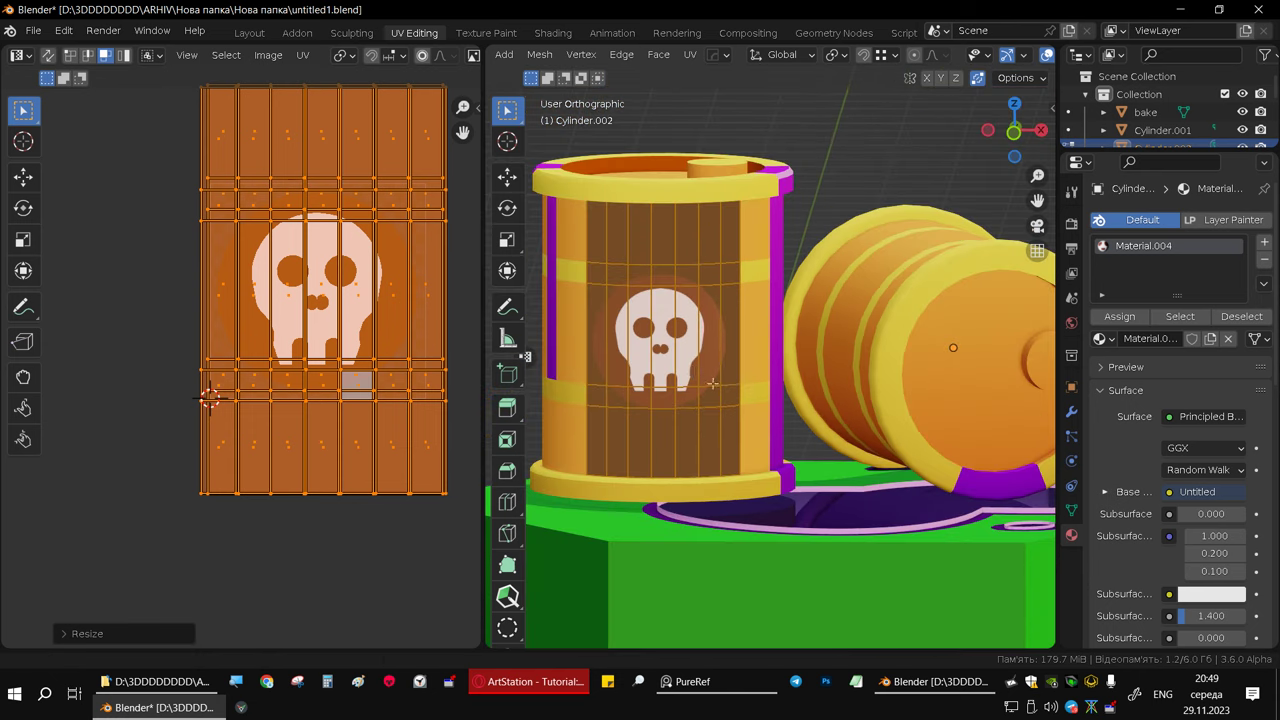
scroll(725, 400, down, 1)
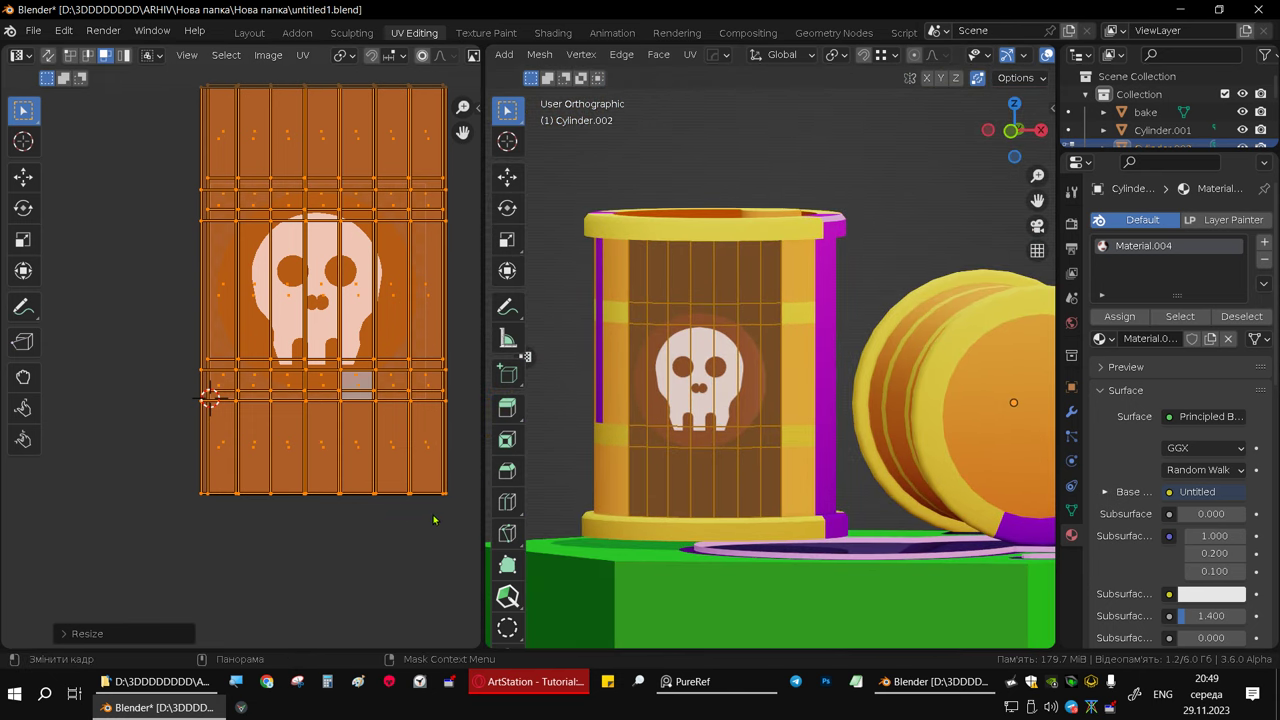
key(s)
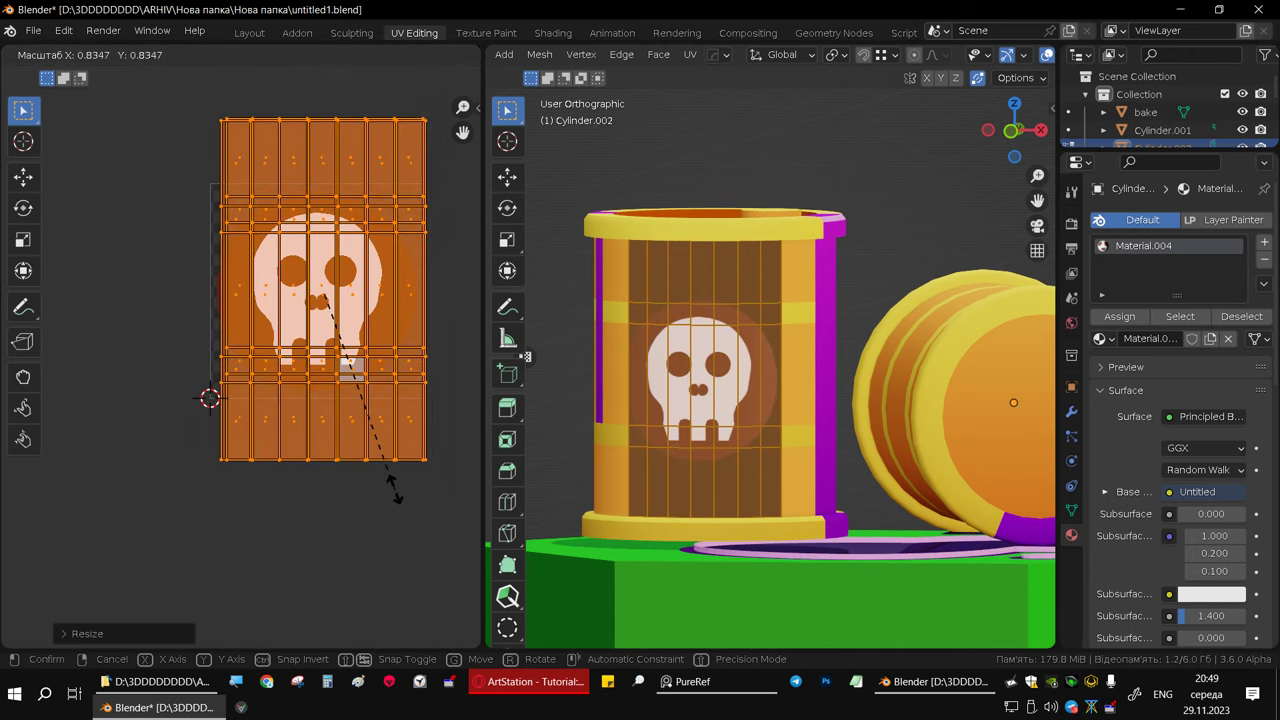
click(401, 504)
- Shift the decal UV island sideways into its new position on the barrel
key(g)
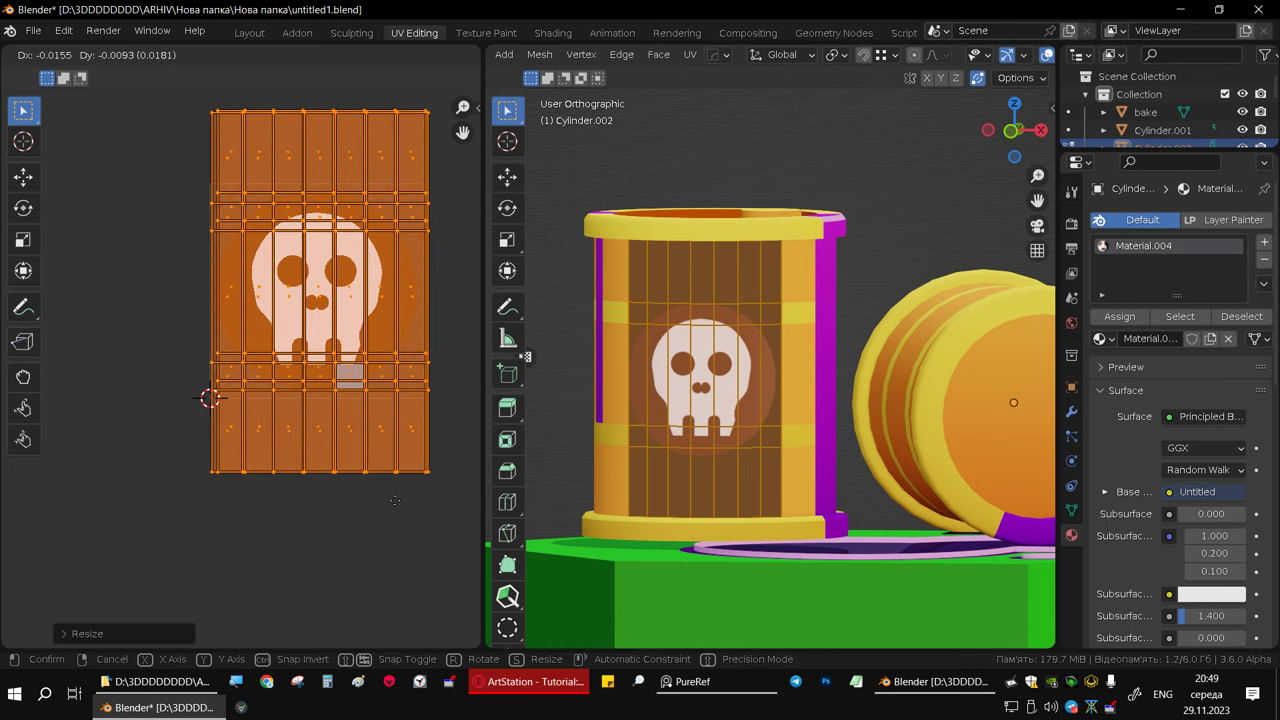
click(395, 500)
scroll(826, 381, down, 4)
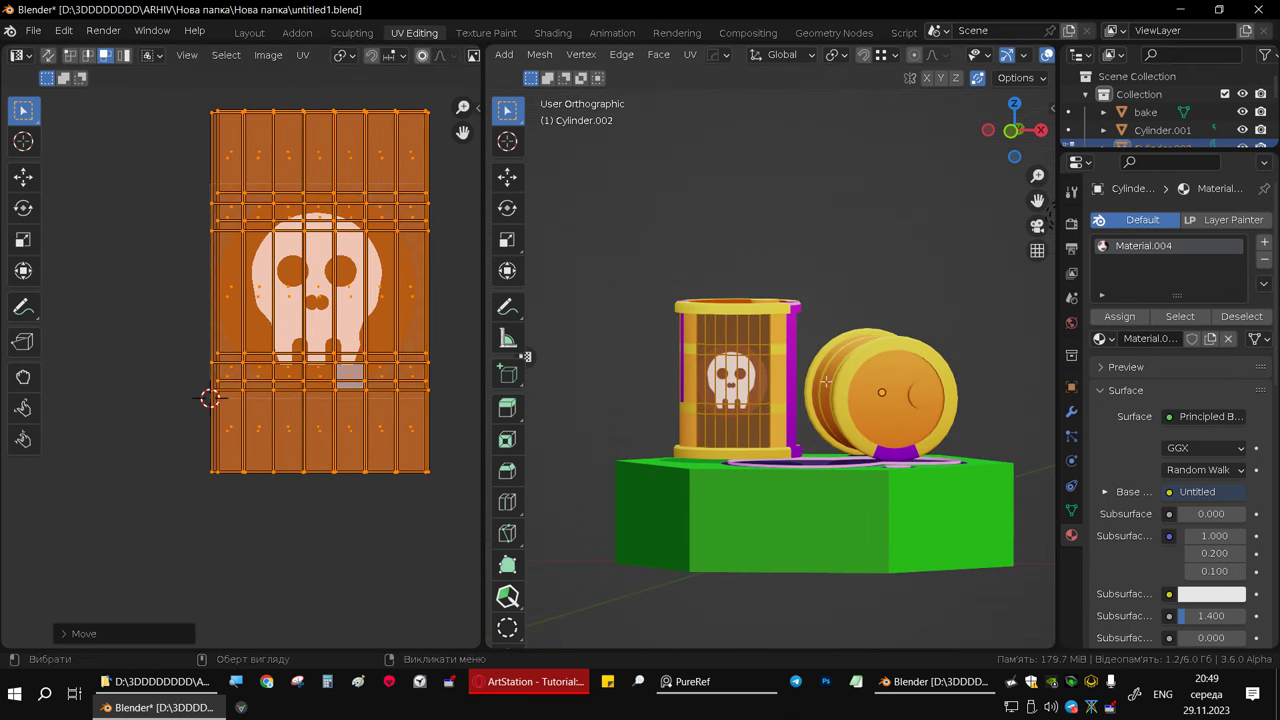
mouse_move(826, 381)
middle_down()
mouse_move(625, 390)
mouse_move(697, 310)
middle_up()
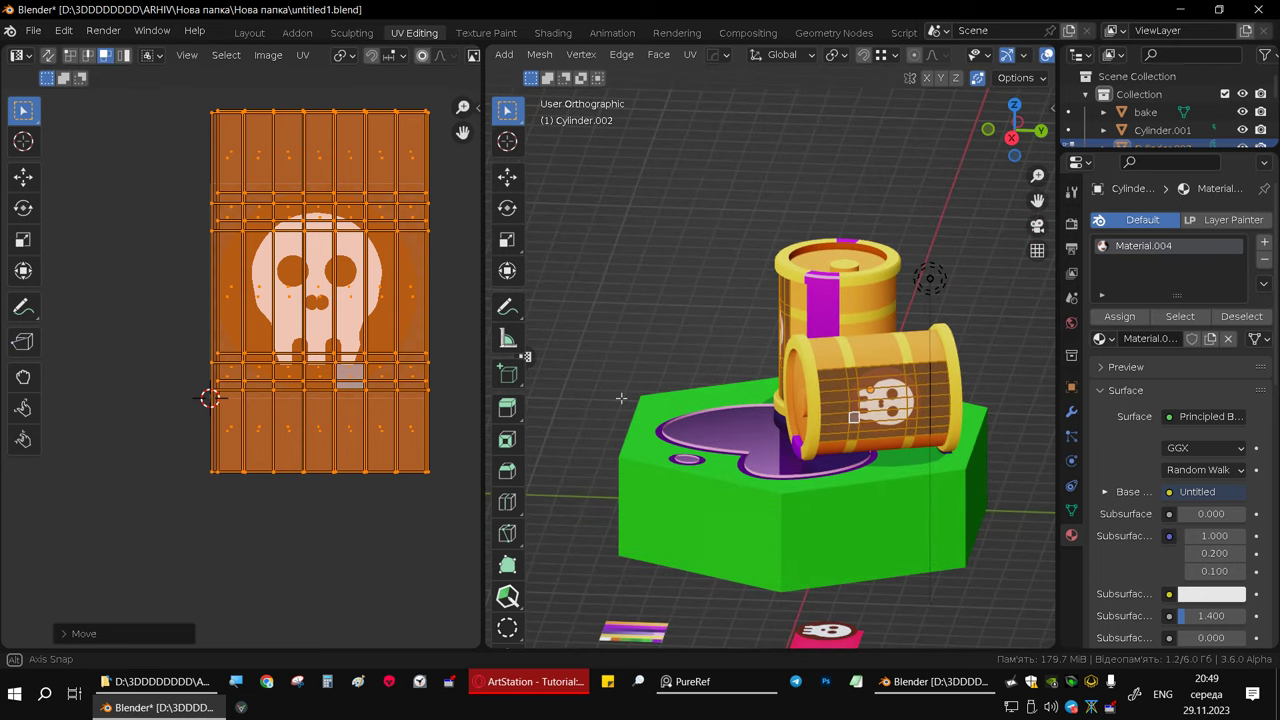
- Switch to the Shading workspace to see the decal material's node setup
click(560, 37)
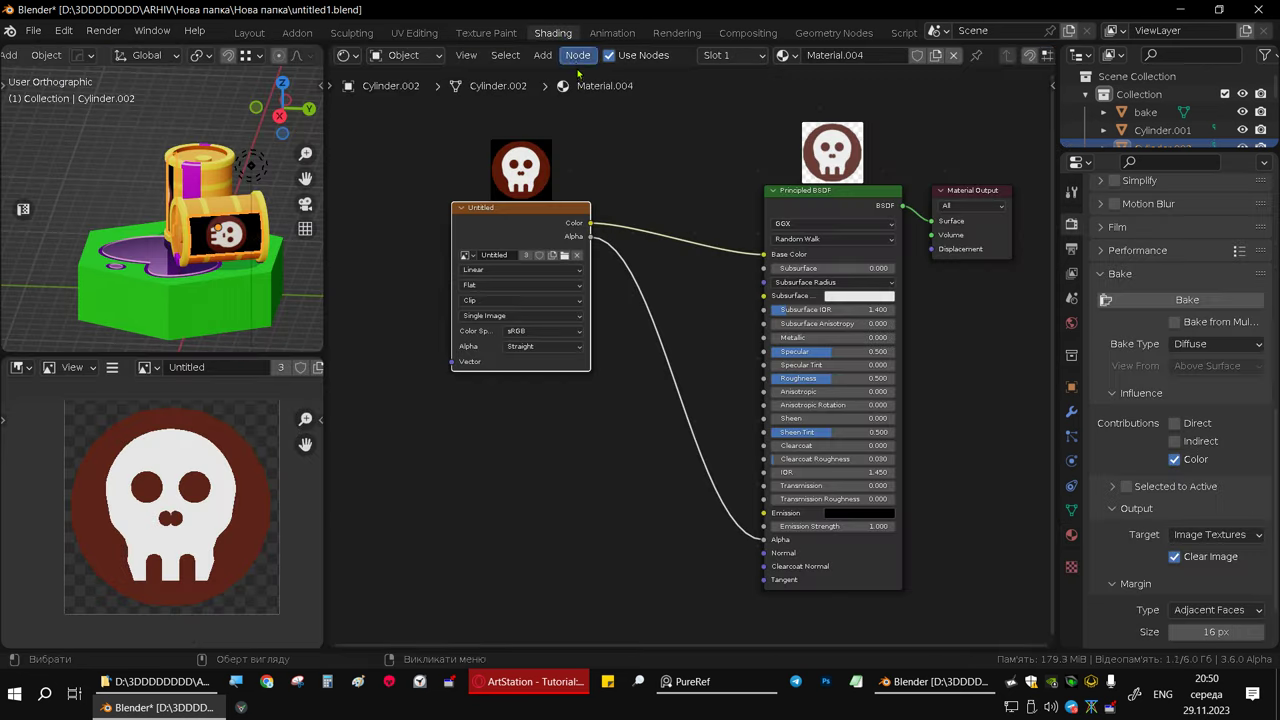
scroll(152, 262, up, 3)
scroll(152, 262, down, 3)
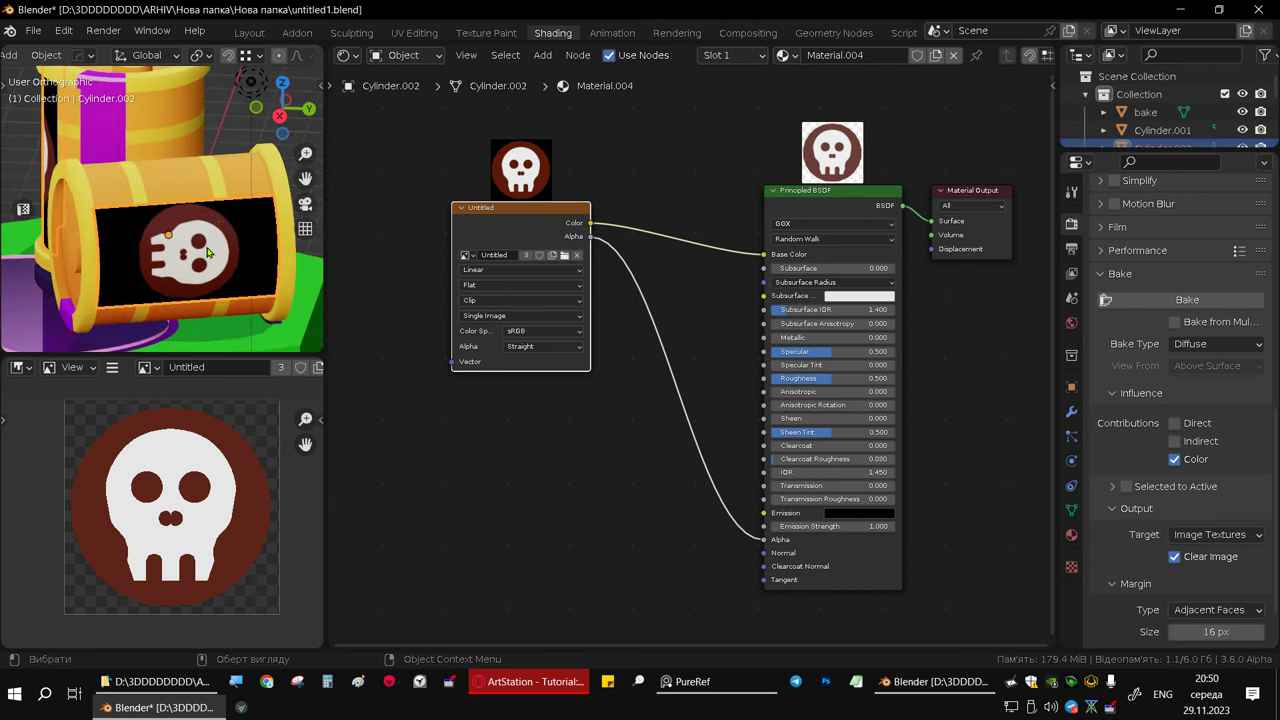
scroll(152, 262, down, 2)
middle_drag(152, 262, 250, 241)
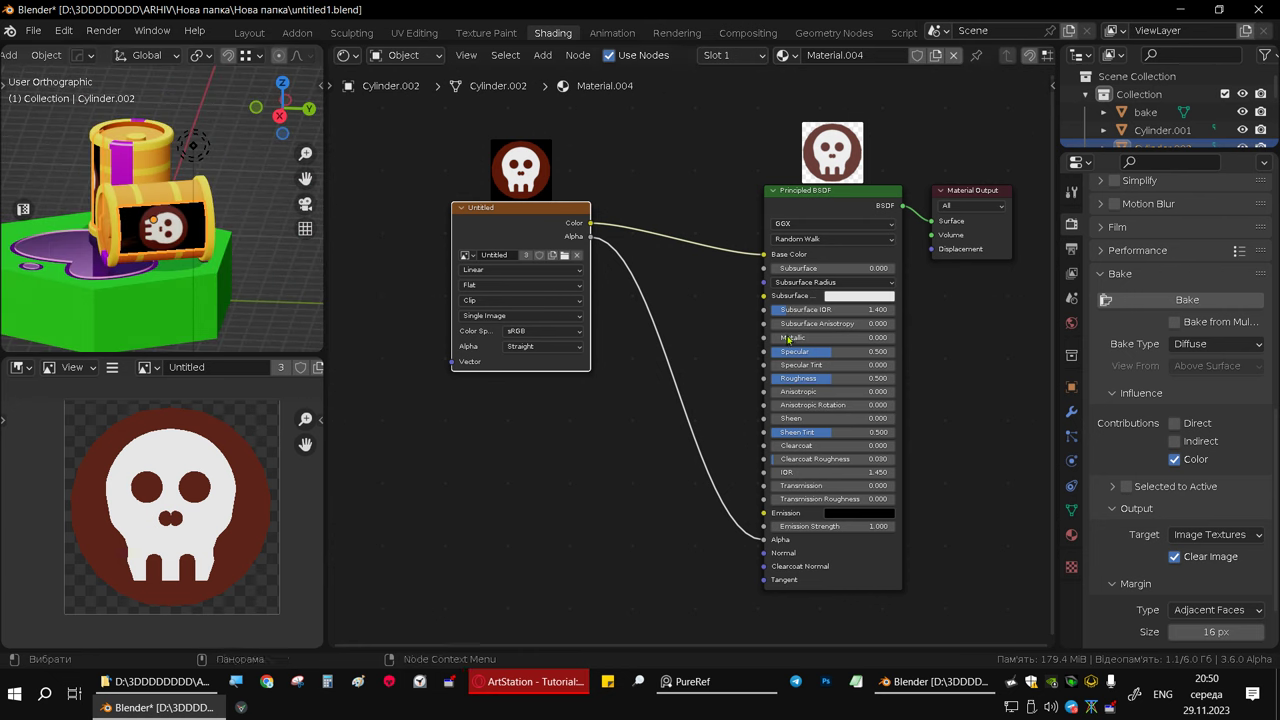
- Set the render engine to Eevee in the Render properties
click(1071, 535)
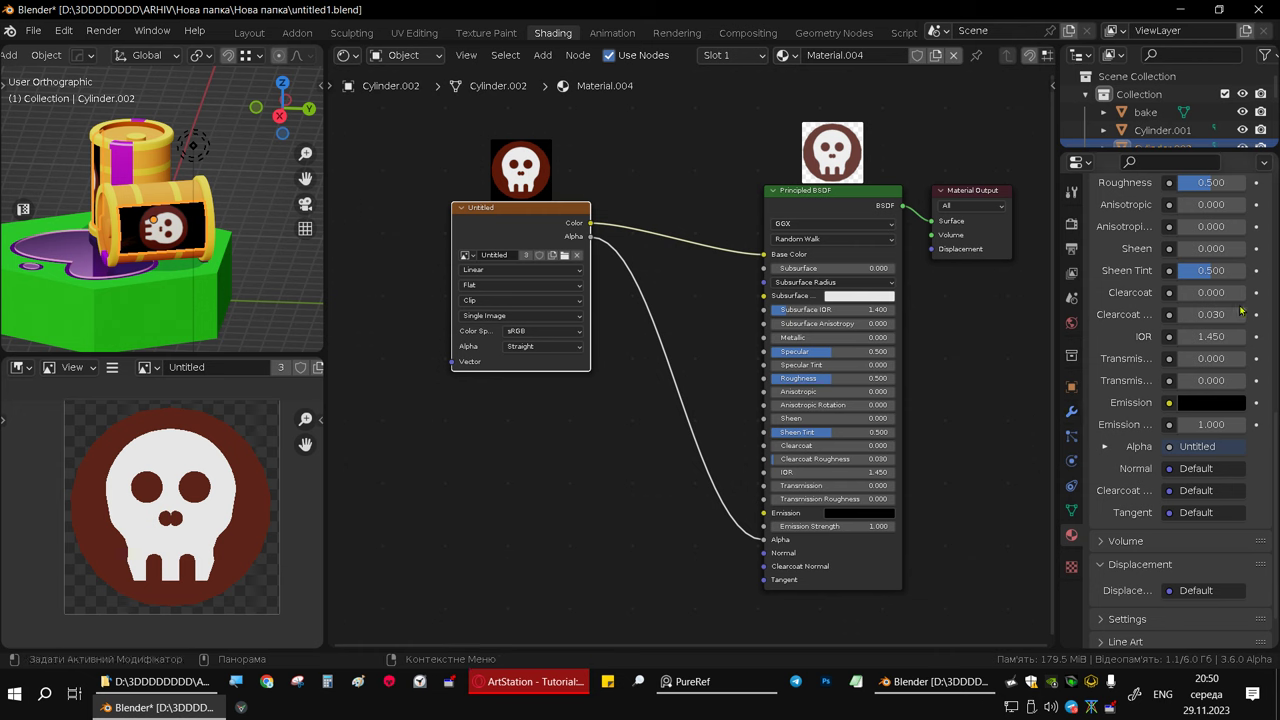
scroll(1181, 400, down, 1)
scroll(1181, 405, down, 1)
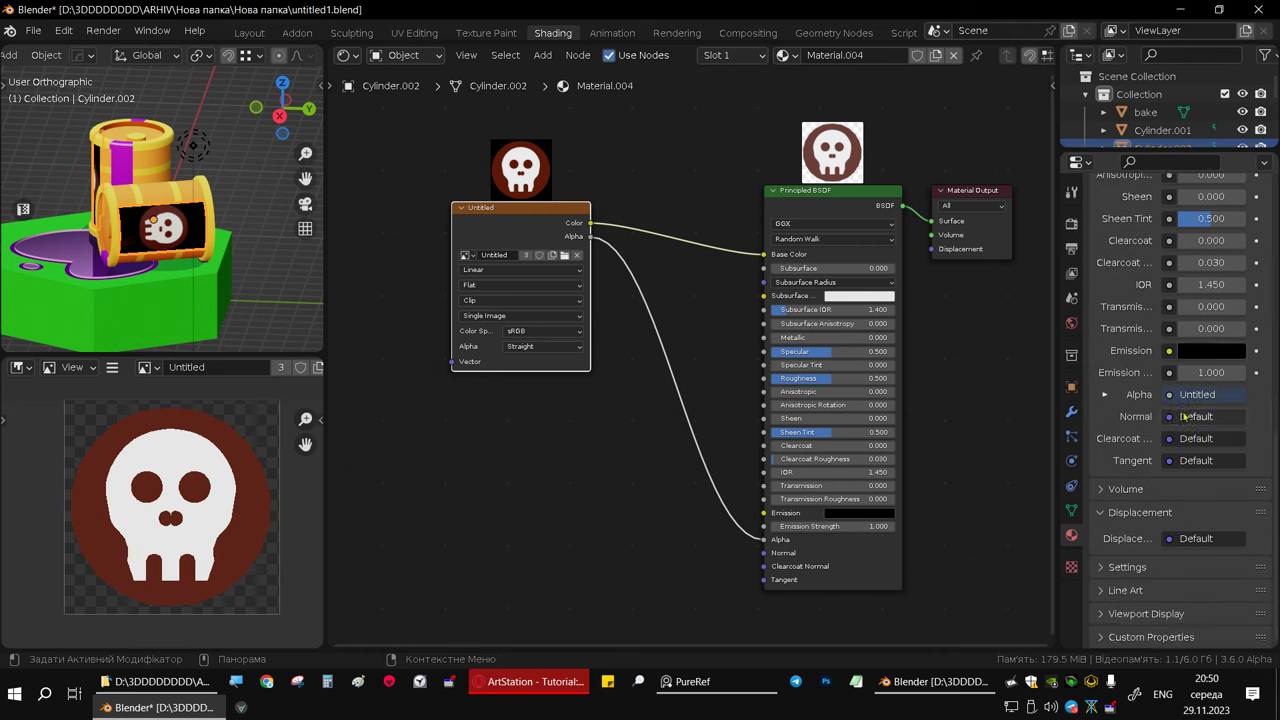
scroll(1198, 500, up, 1)
scroll(1198, 500, up, 1)
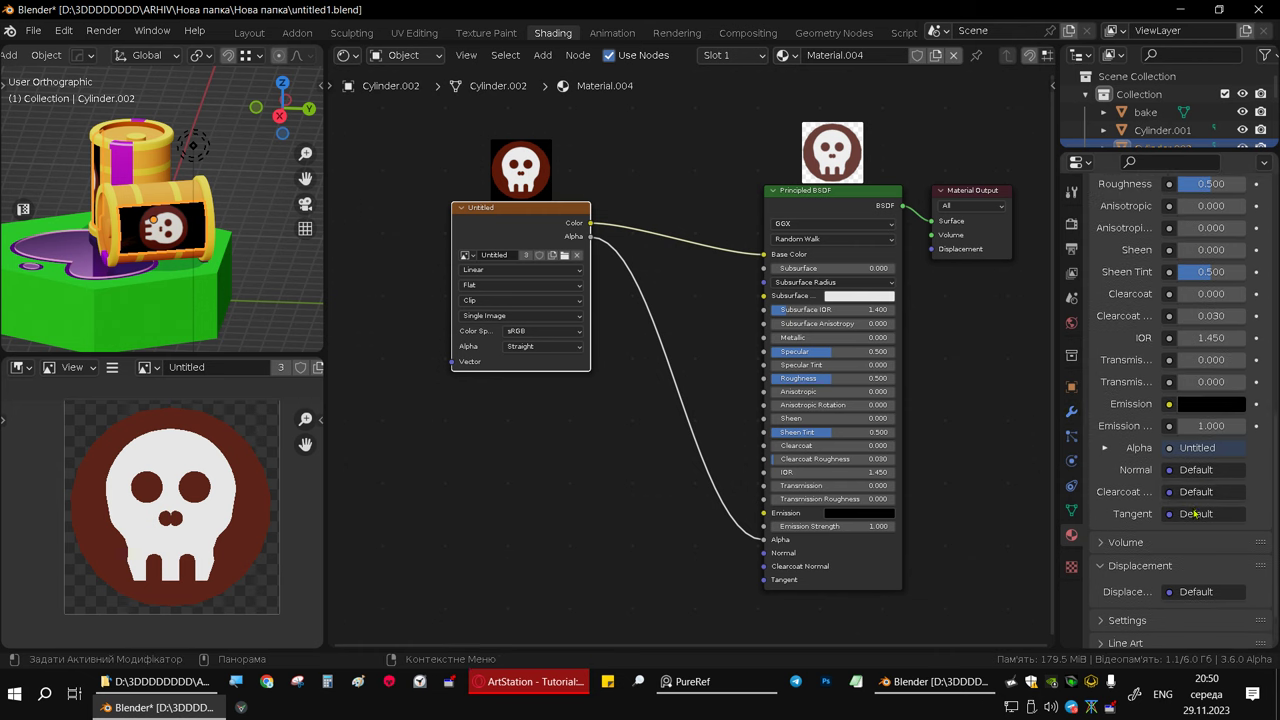
scroll(1190, 470, down, 1)
scroll(1170, 340, up, 9)
scroll(1164, 331, up, 3)
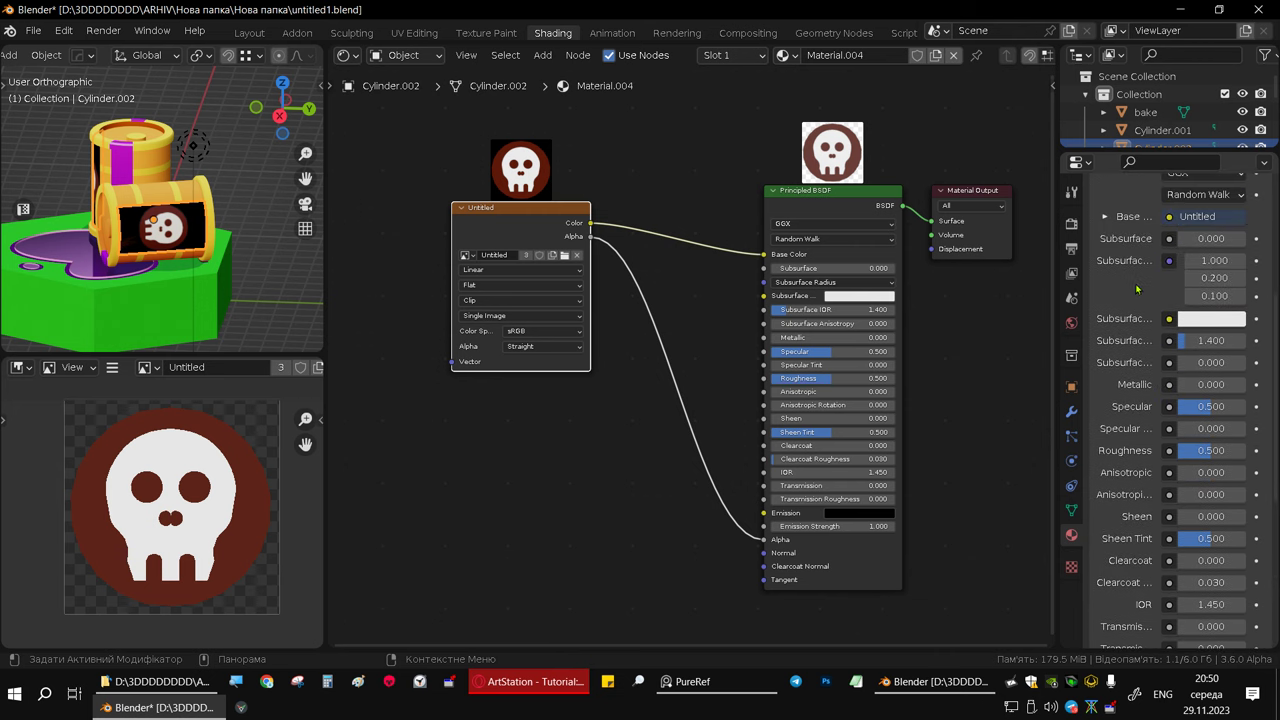
scroll(1110, 260, up, 2)
click(1071, 224)
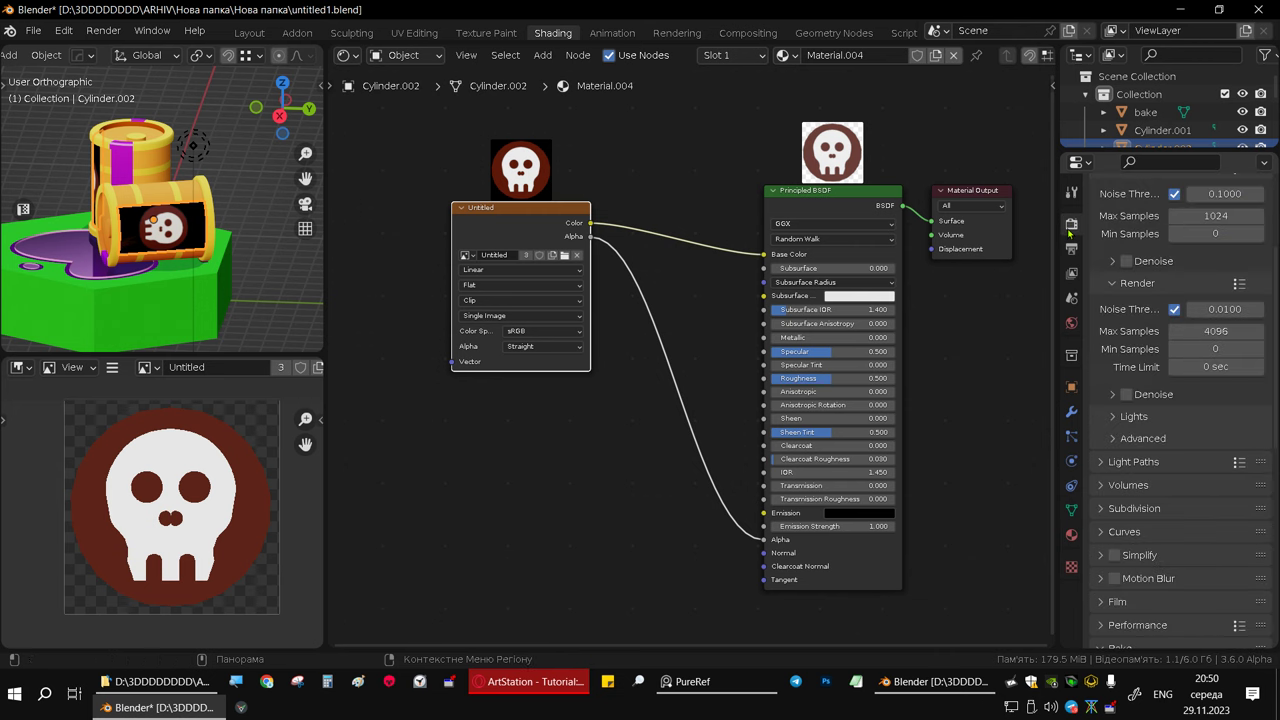
scroll(1159, 253, up, 3)
click(1190, 224)
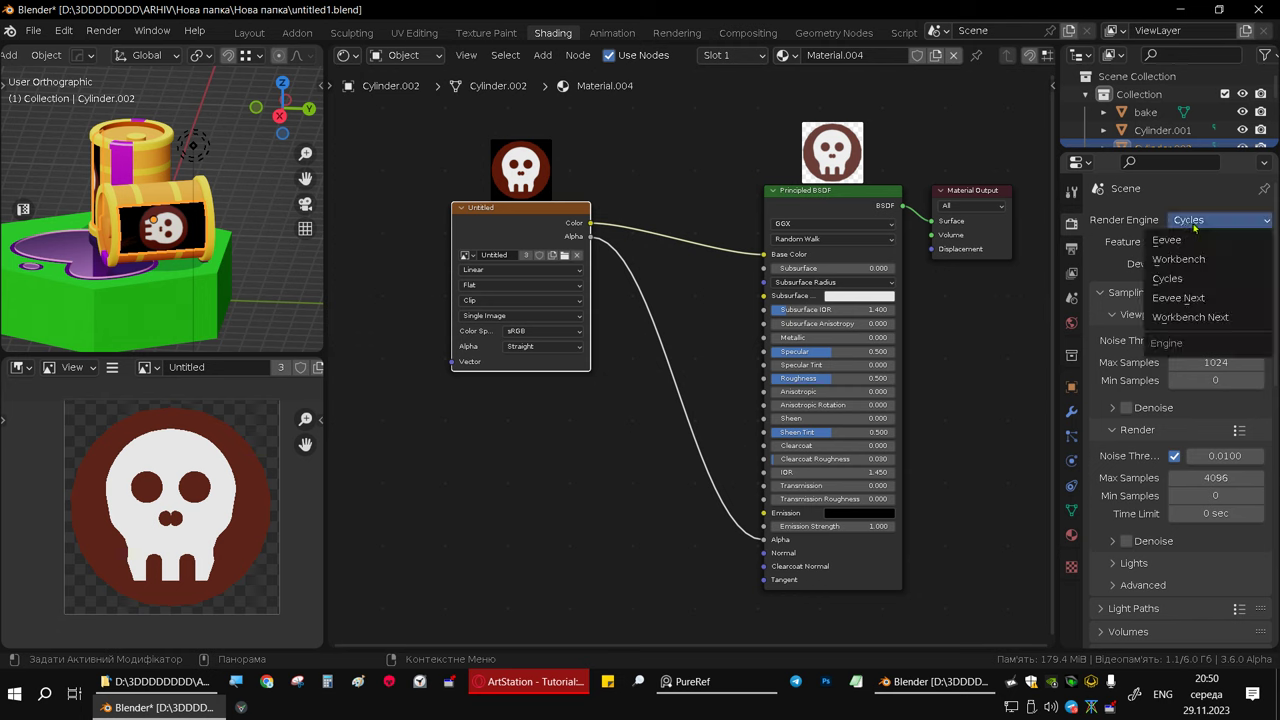
click(1216, 245)
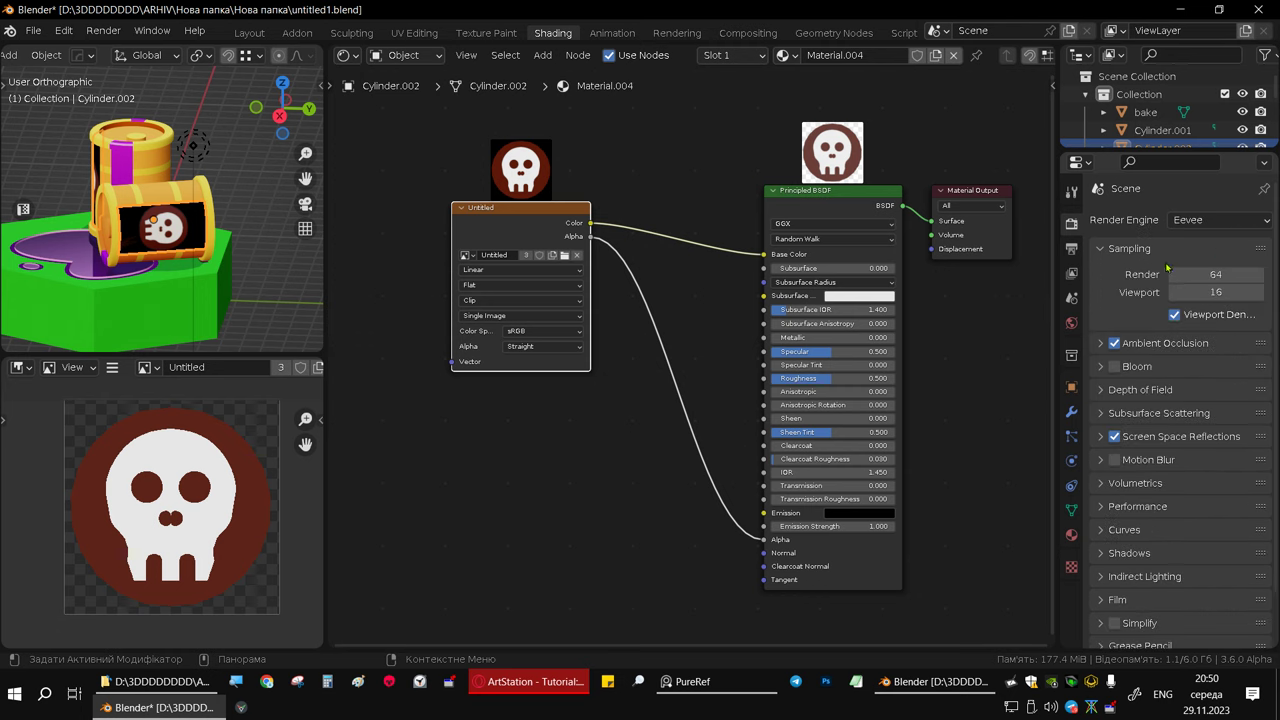
- Set the decal material's Blend Mode to Alpha Clip
click(1071, 535)
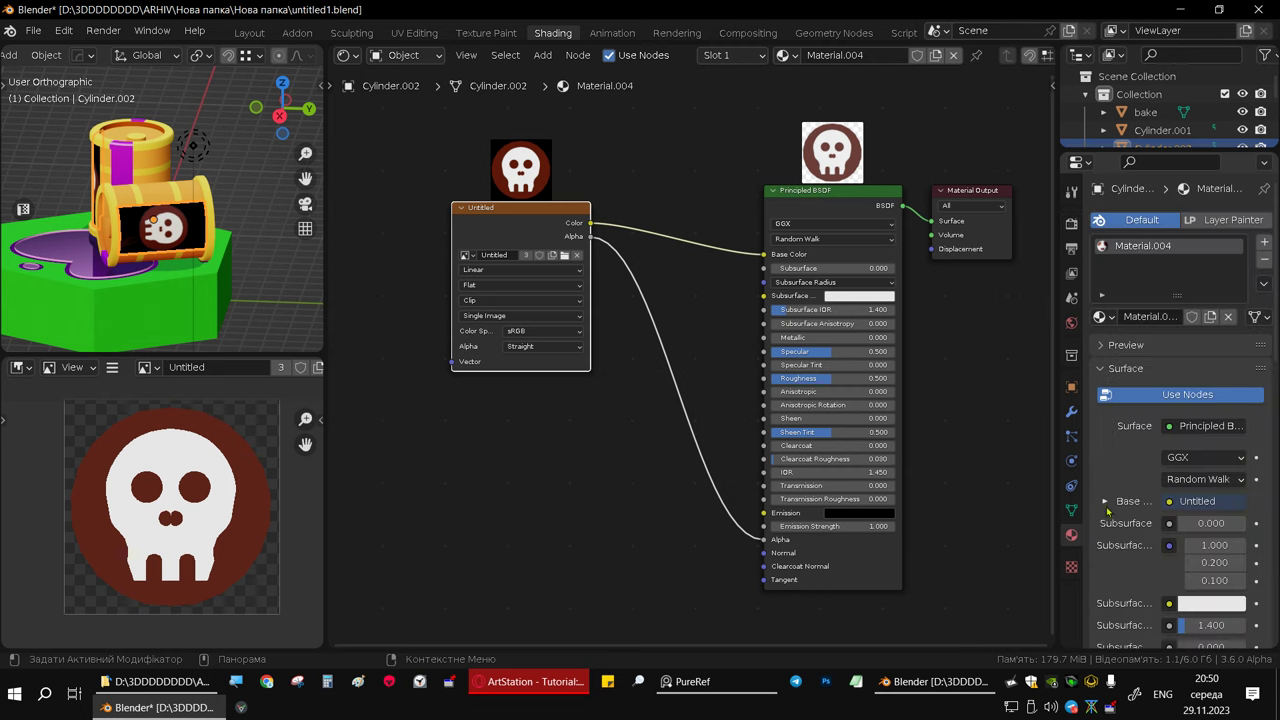
scroll(1180, 615, down, 5)
scroll(1190, 590, down, 2)
scroll(1200, 560, down, 2)
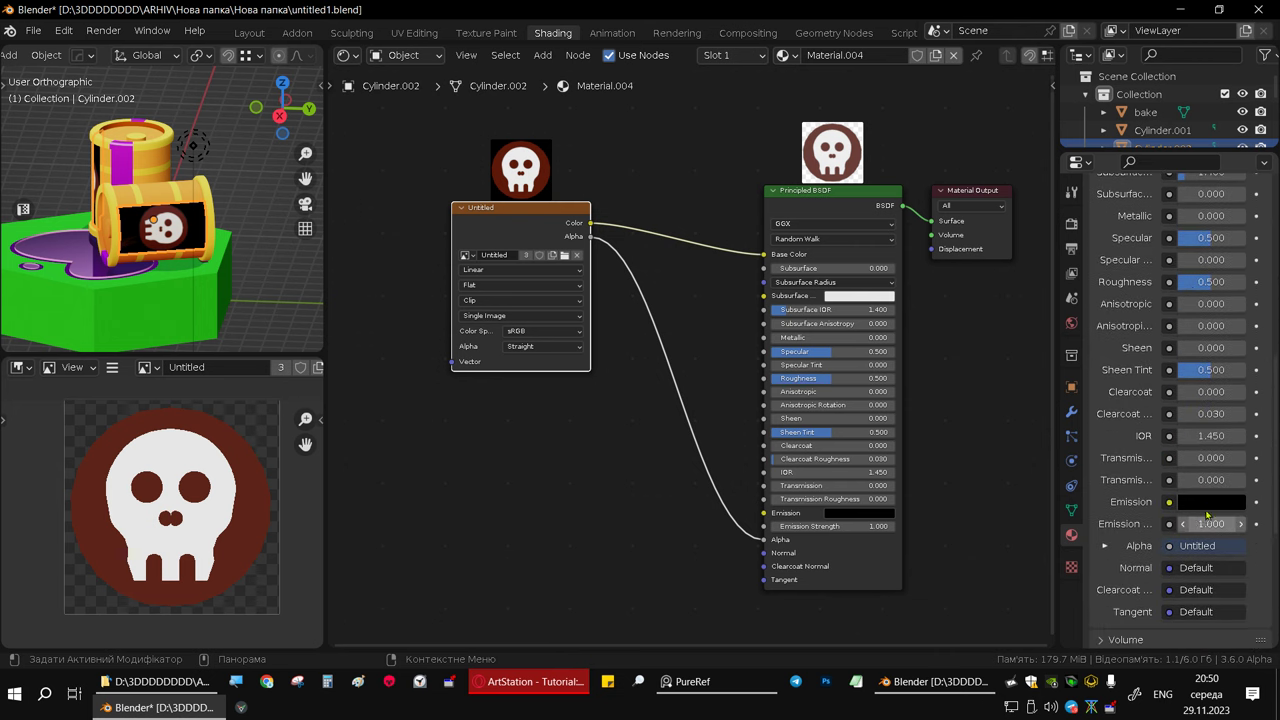
scroll(1208, 530, down, 4)
scroll(1211, 516, down, 2)
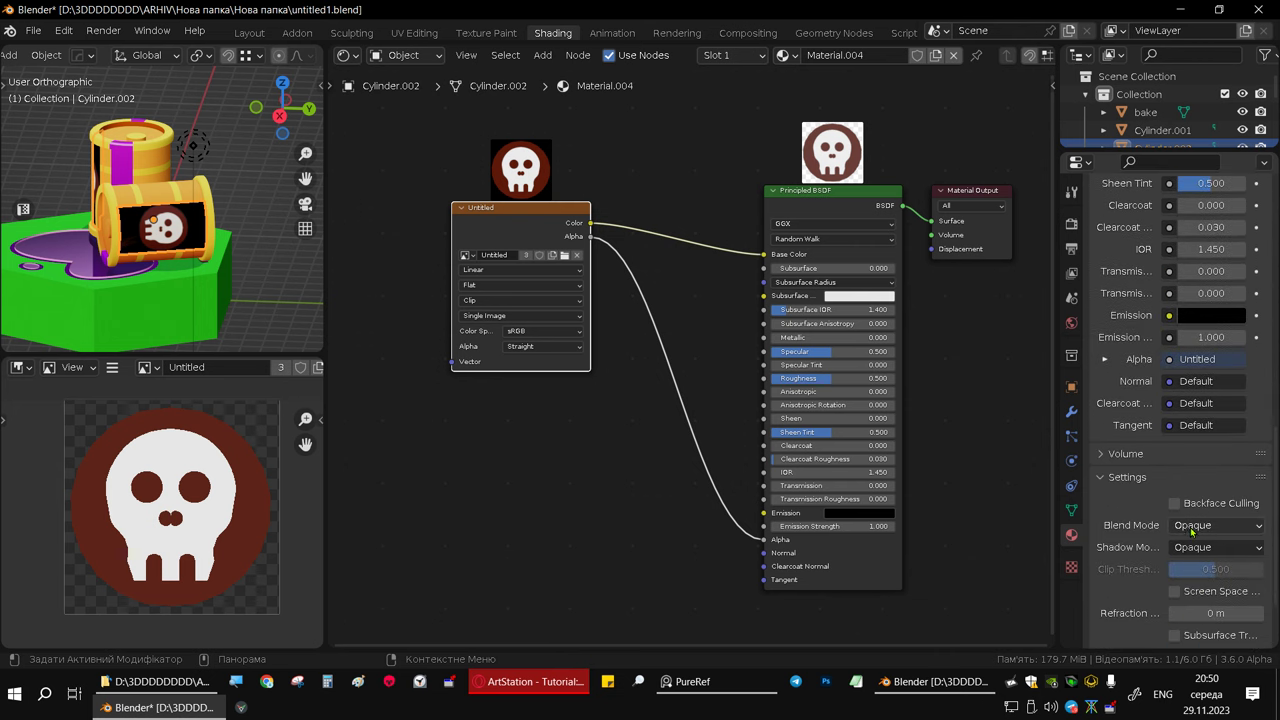
click(1207, 527)
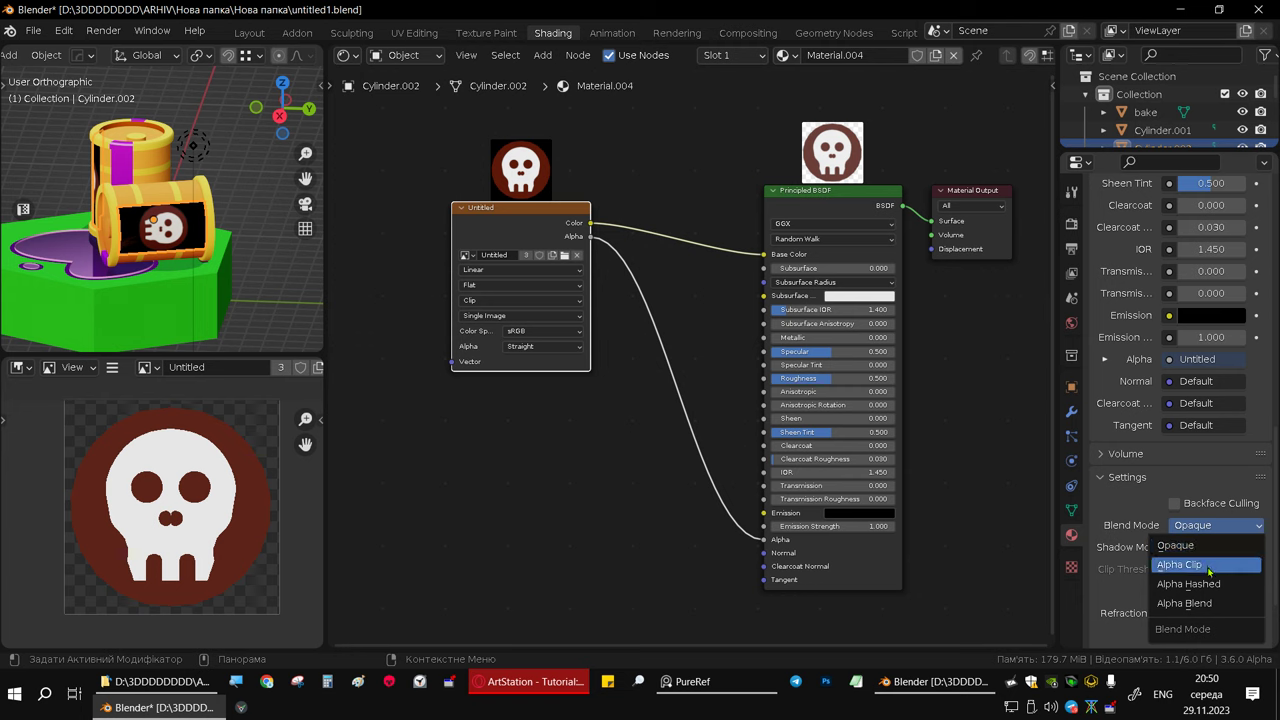
click(1208, 566)
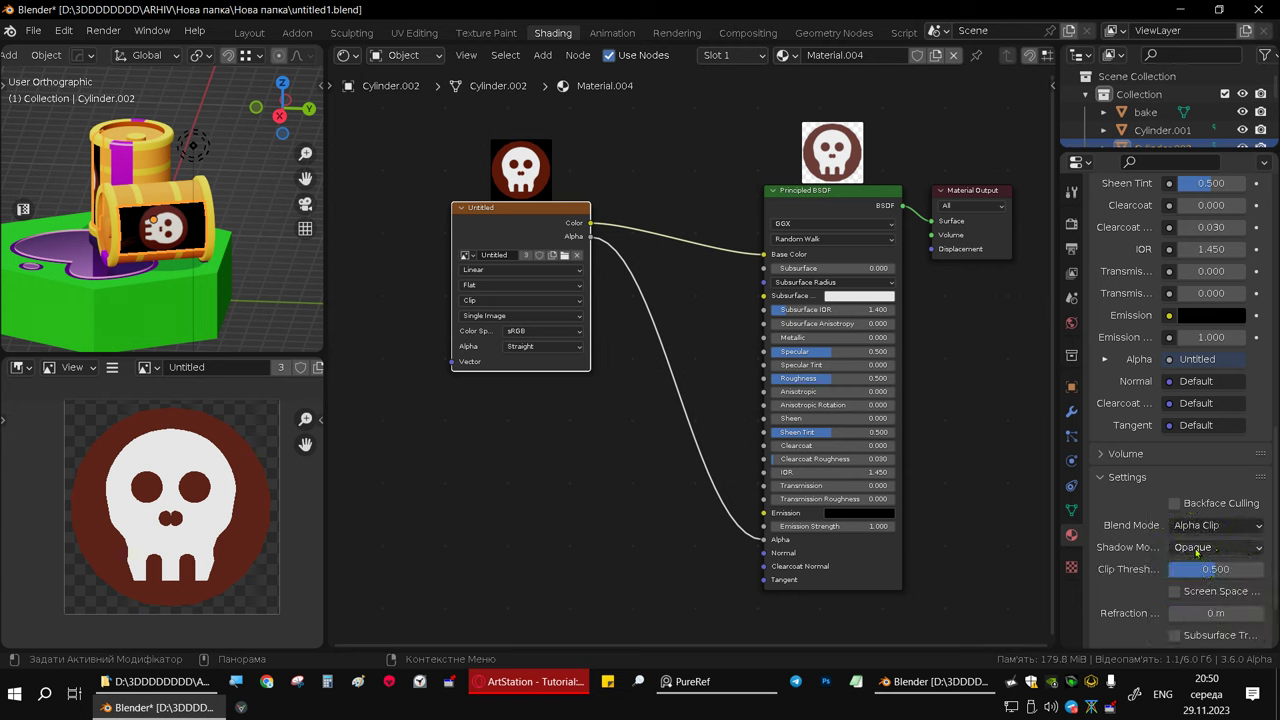
middle_drag(200, 255, 238, 260)
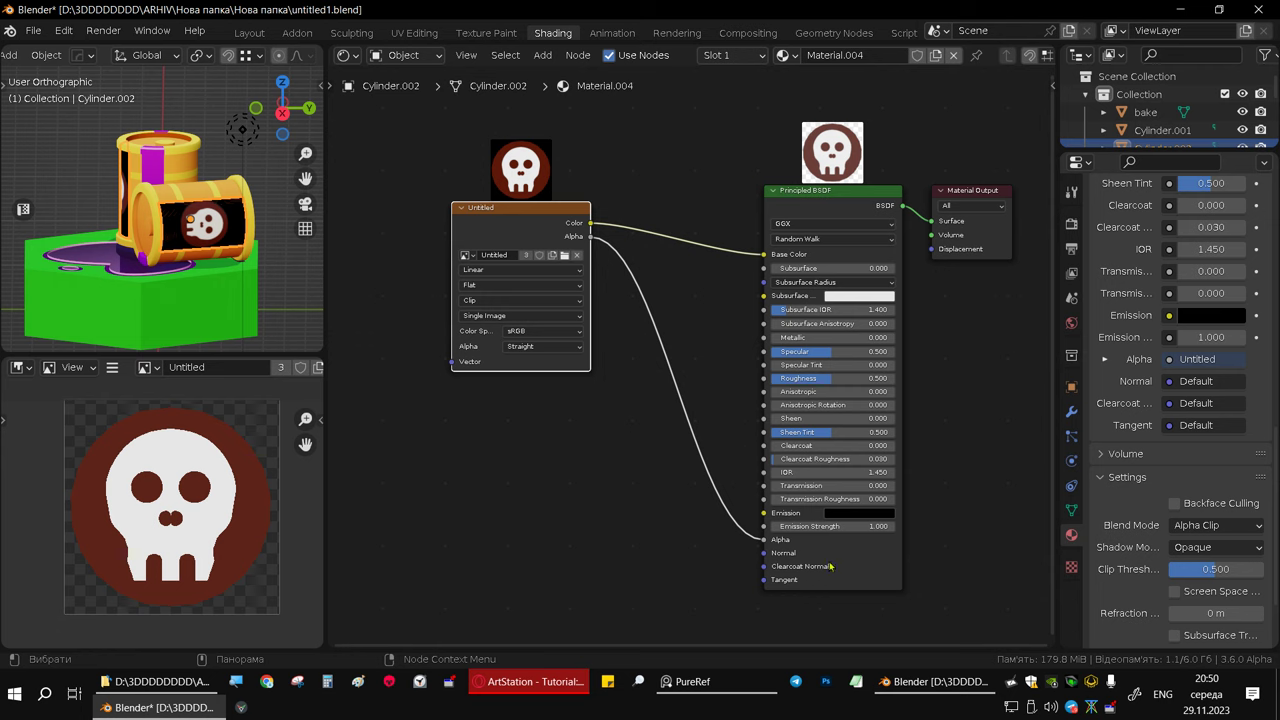
- Set the decal material's Shadow Mode to None
click(1201, 548)
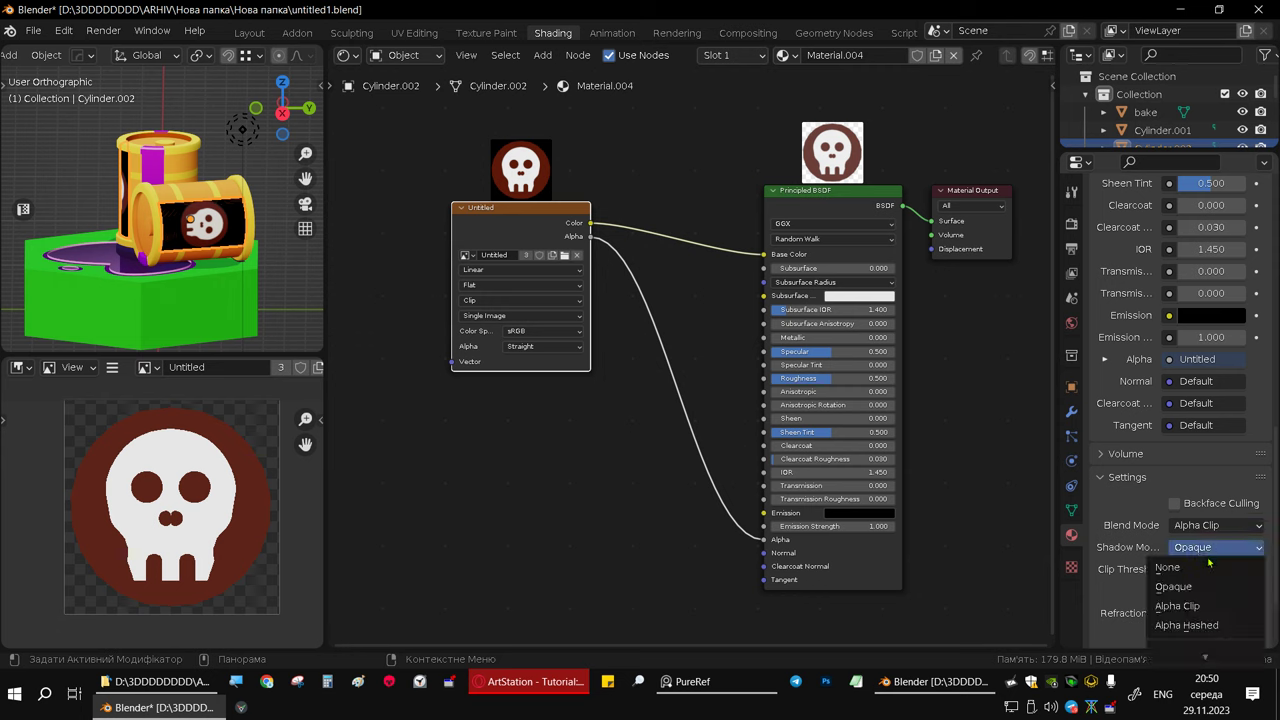
click(1196, 572)
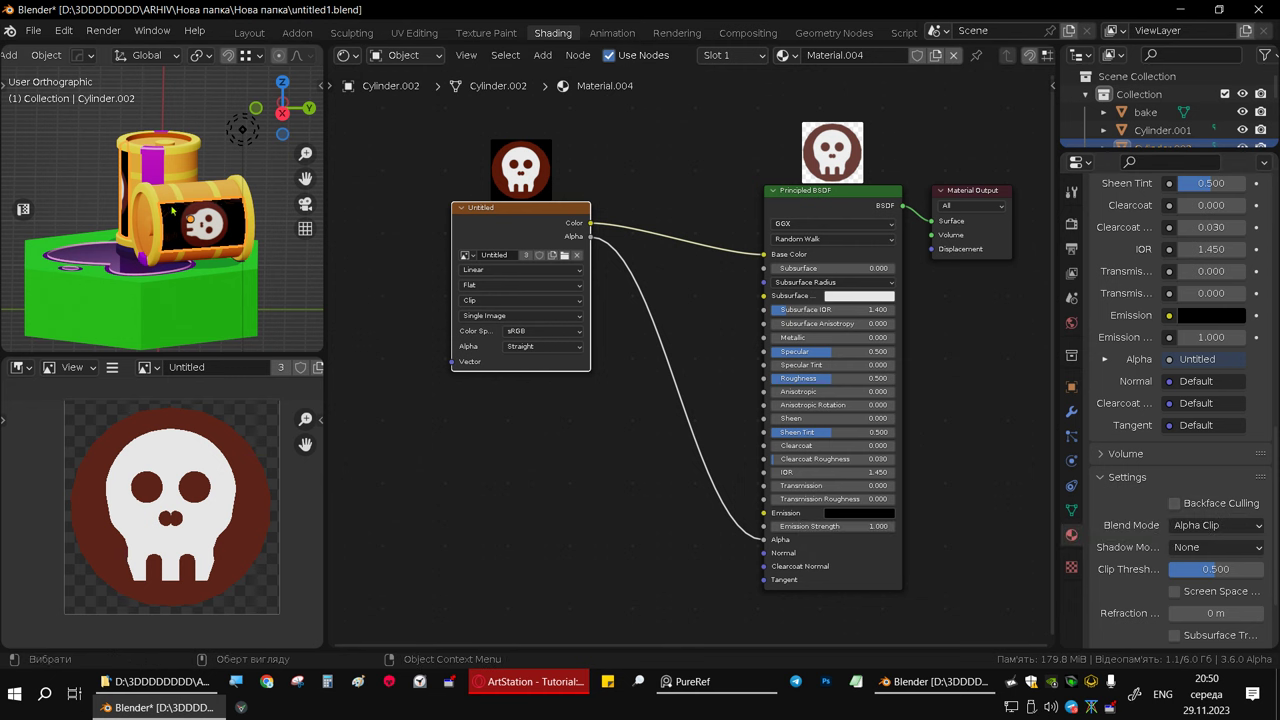
middle_drag(230, 240, 200, 250)
mouse_move(487, 231)
middle_down()
mouse_move(543, 290)
mouse_move(628, 274)
middle_up()
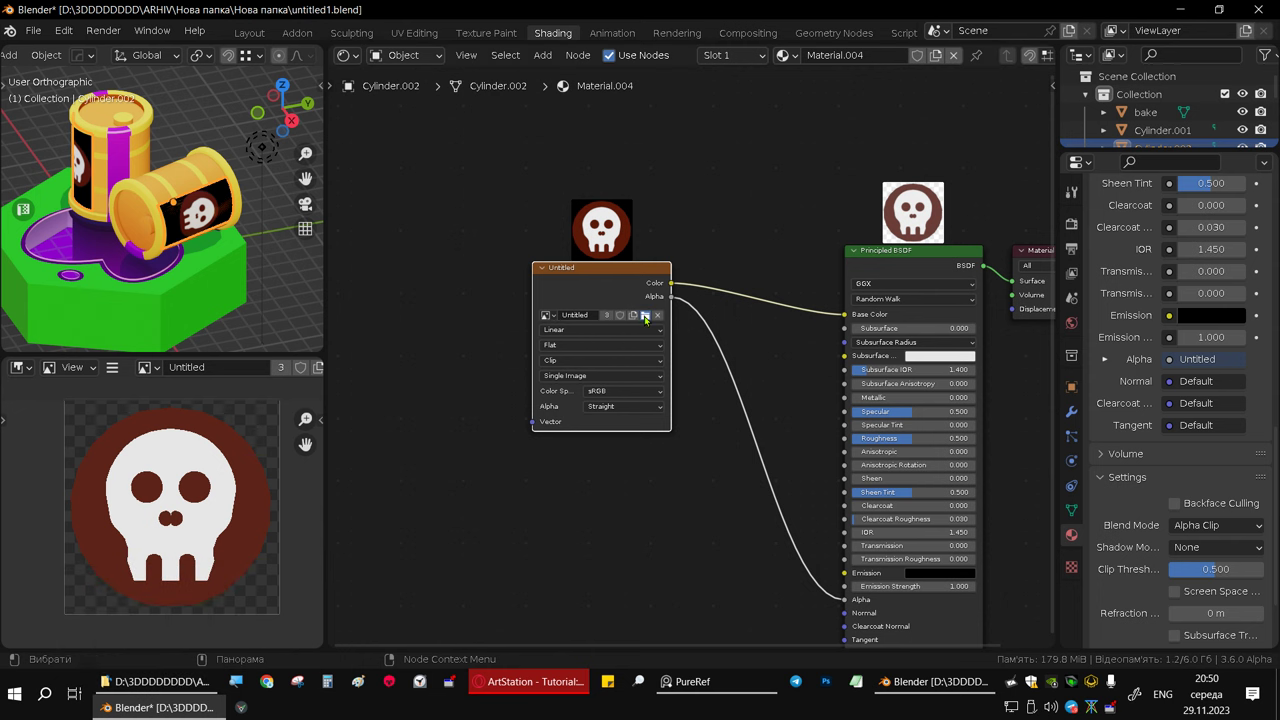
click(645, 316)
double_click(678, 240)
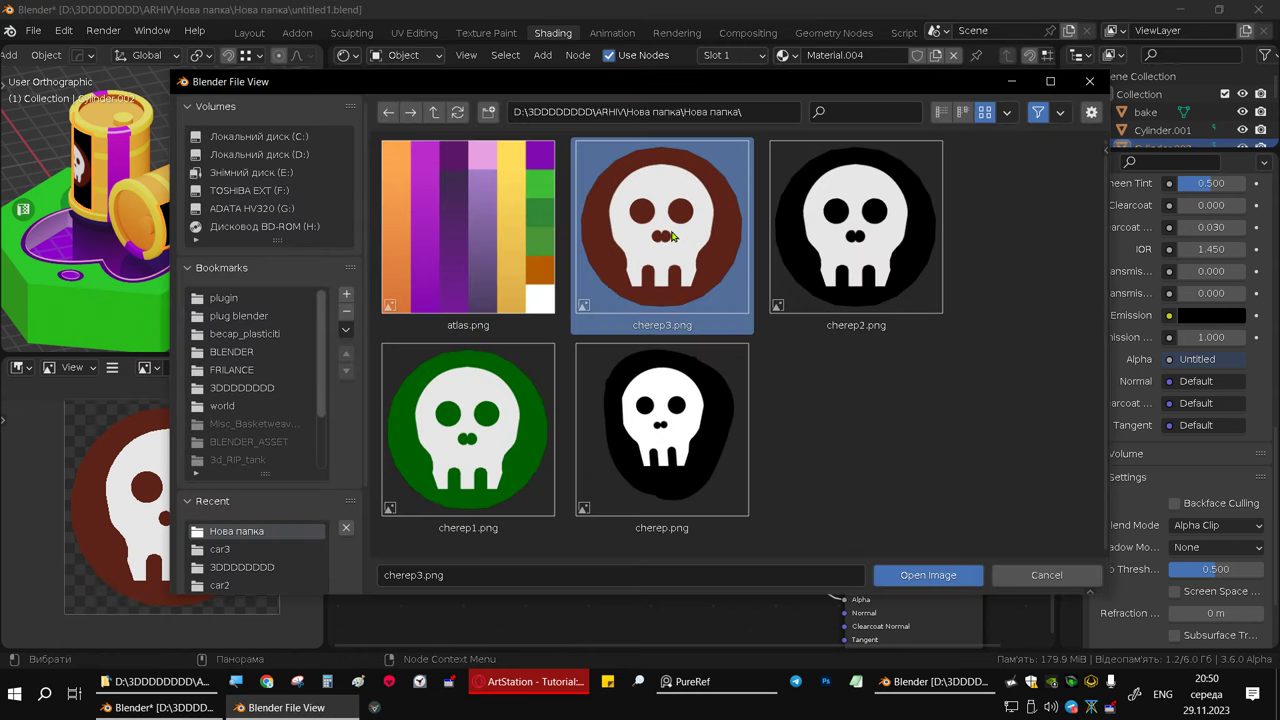
scroll(225, 222, up, 2)
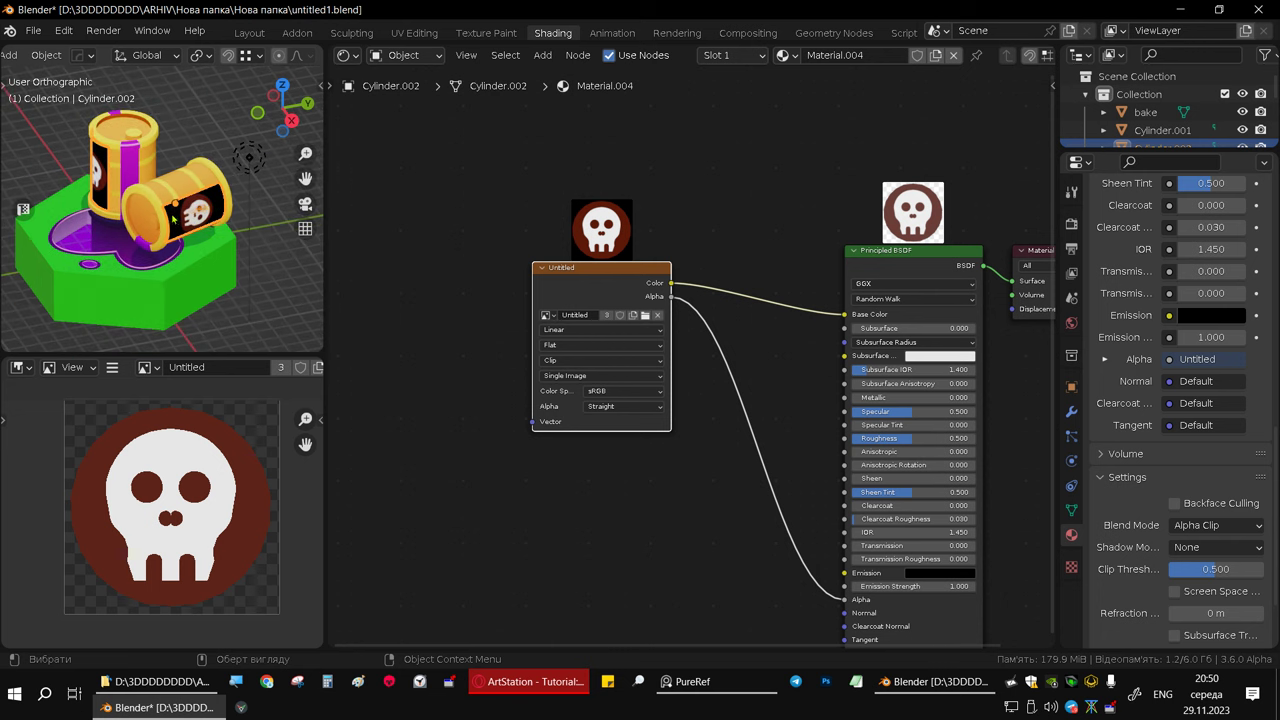
scroll(225, 222, up, 2)
scroll(225, 222, up, 2)
scroll(225, 222, up, 2)
scroll(225, 222, up, 2)
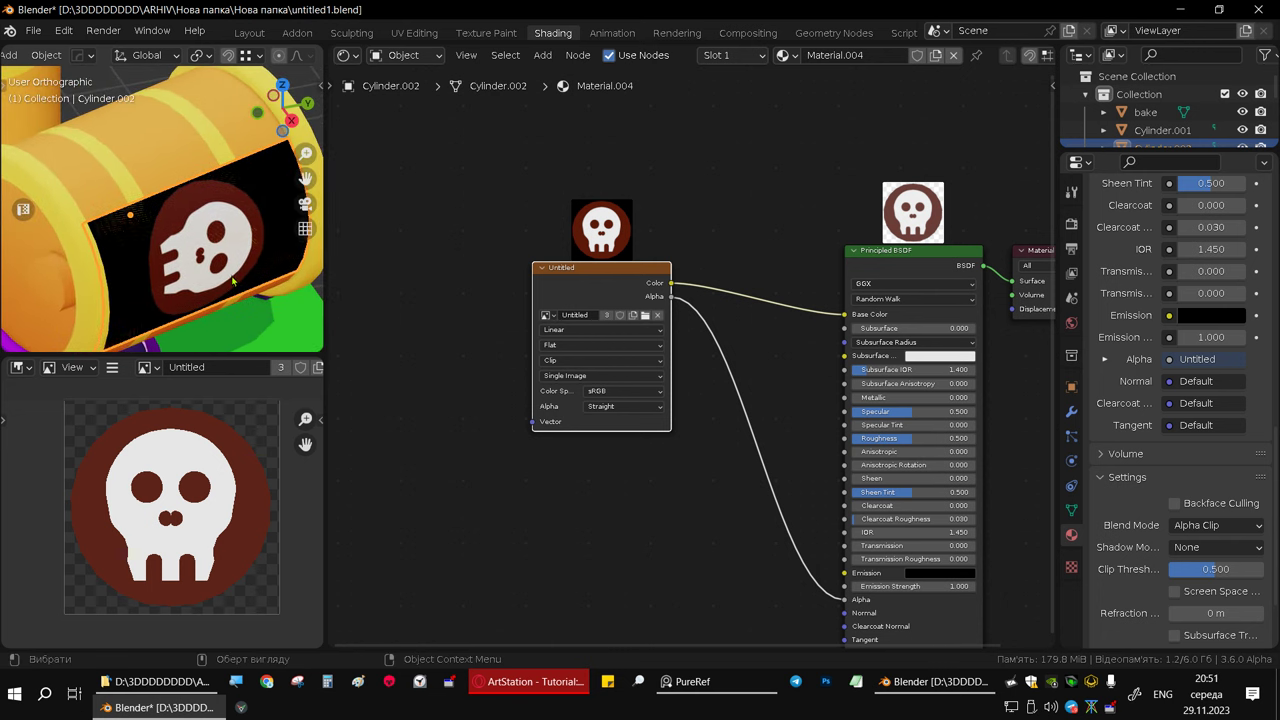
click(178, 177)
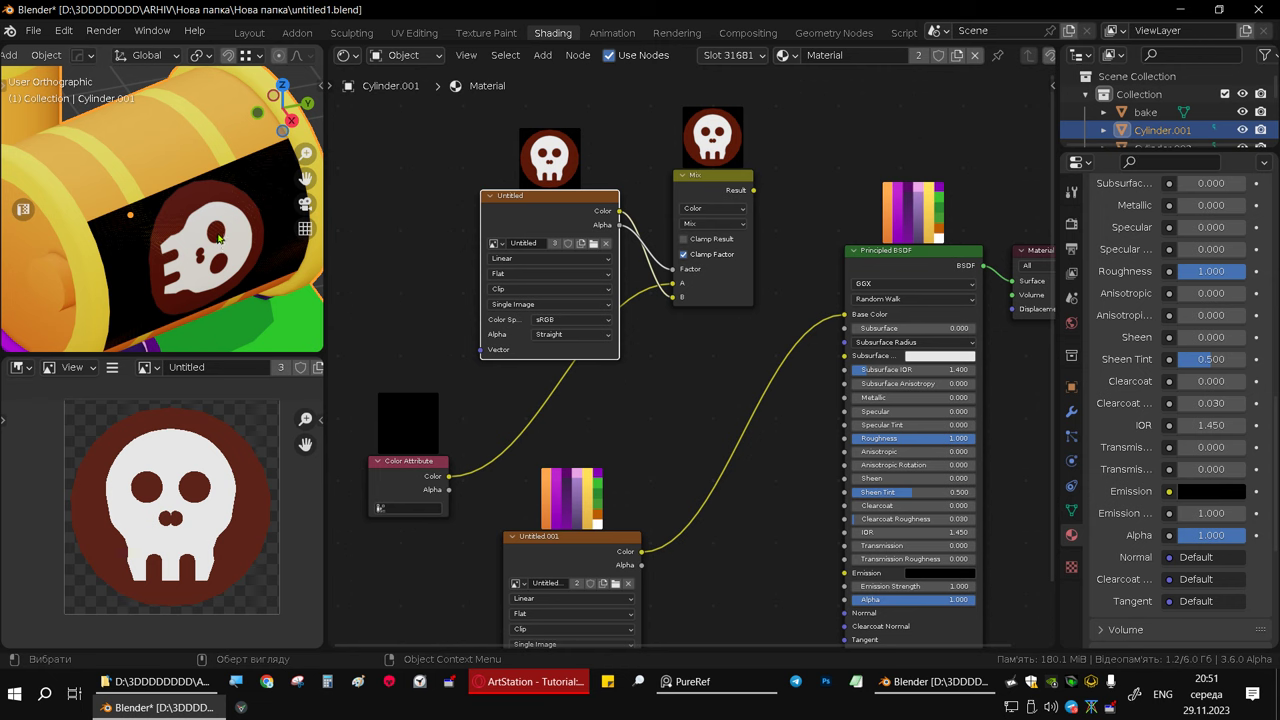
scroll(1207, 417, down, 3)
scroll(1207, 417, down, 2)
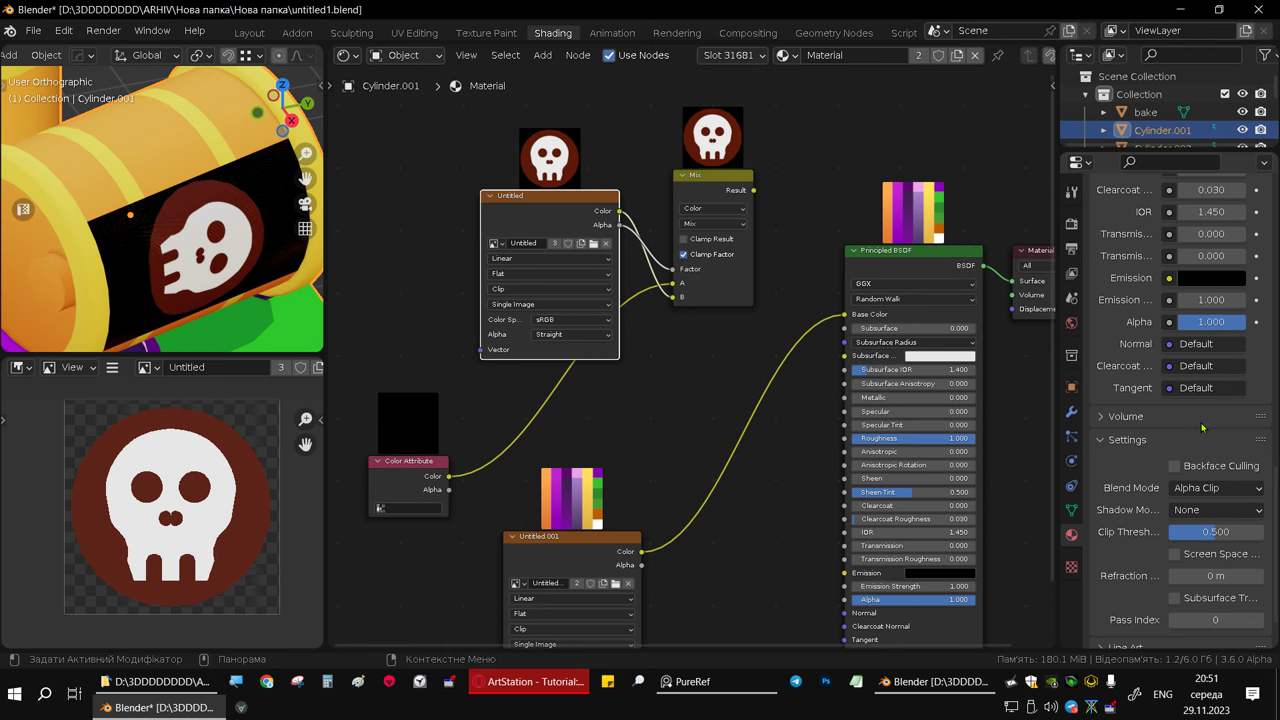
scroll(220, 240, down, 3)
middle_drag(240, 230, 208, 250)
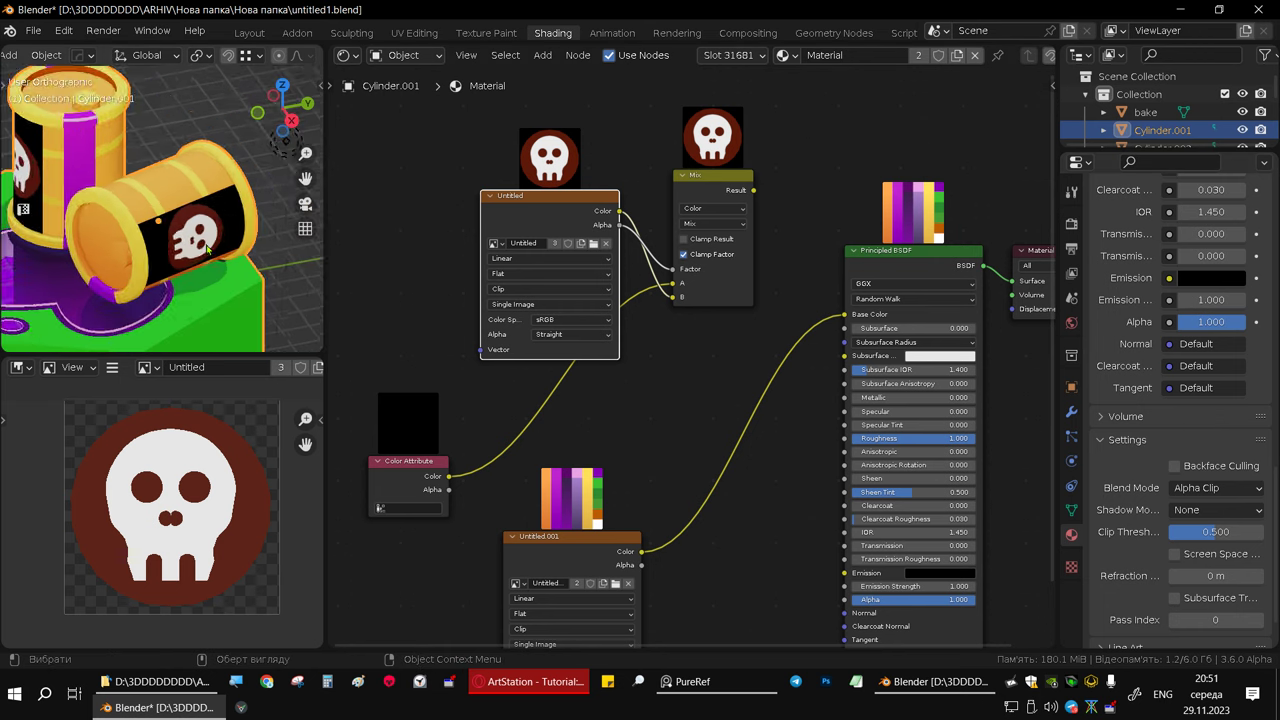
scroll(207, 249, down, 1)
click(195, 240)
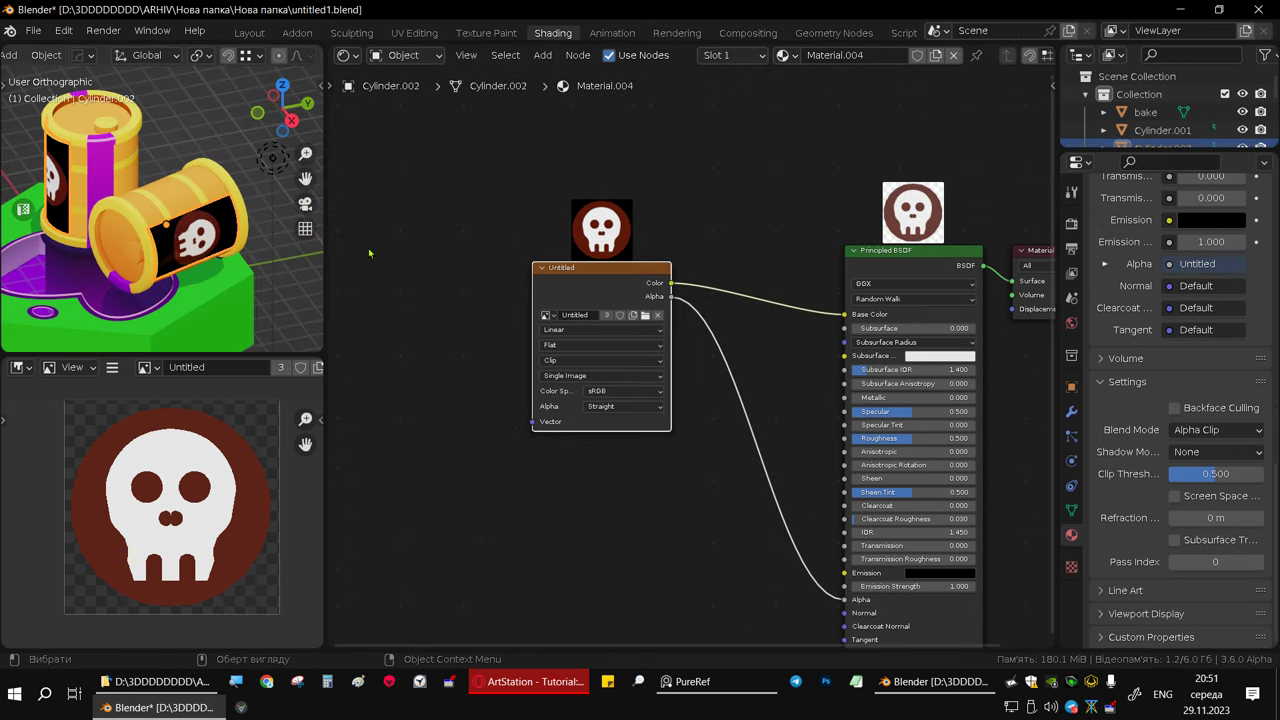
scroll(740, 338, down, 1)
scroll(768, 340, down, 1)
scroll(750, 336, down, 1)
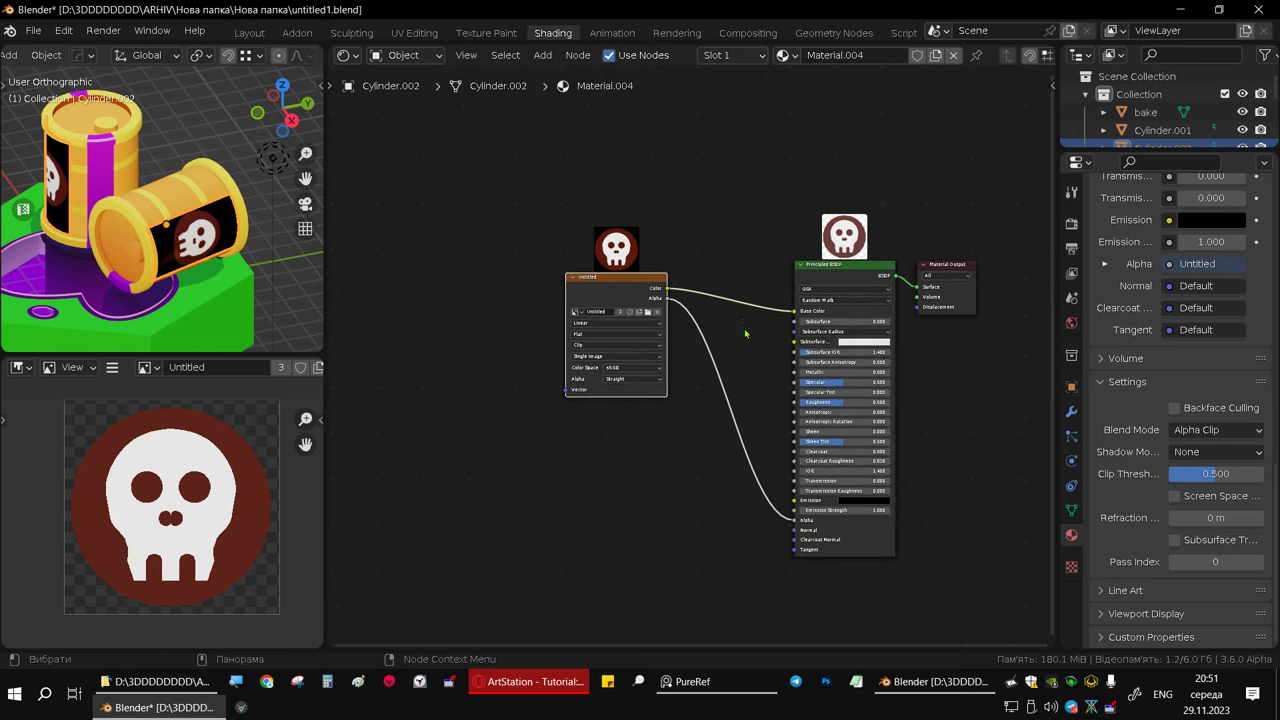
scroll(745, 345, up, 1)
scroll(746, 370, up, 1)
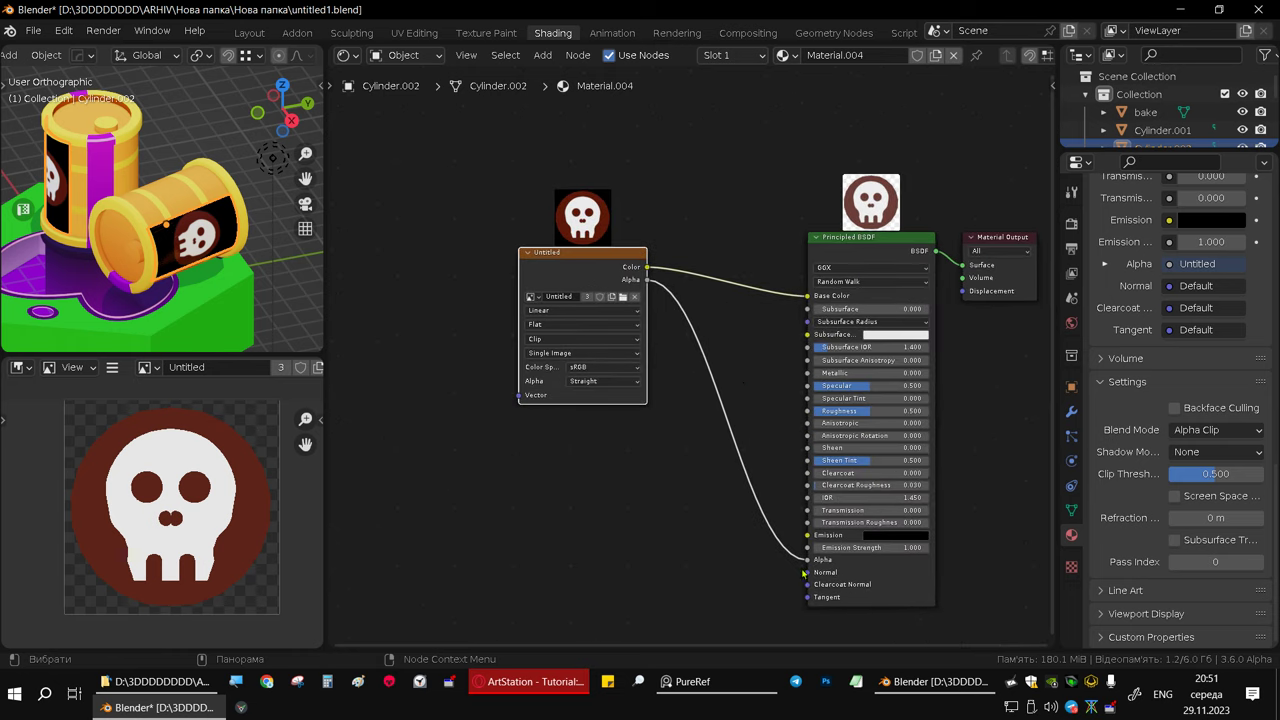
- Reconnect the image texture's Color output to the shader's Base Color input
mouse_move(808, 566)
mouse_down()
mouse_move(783, 344)
mouse_move(815, 301)
mouse_up()
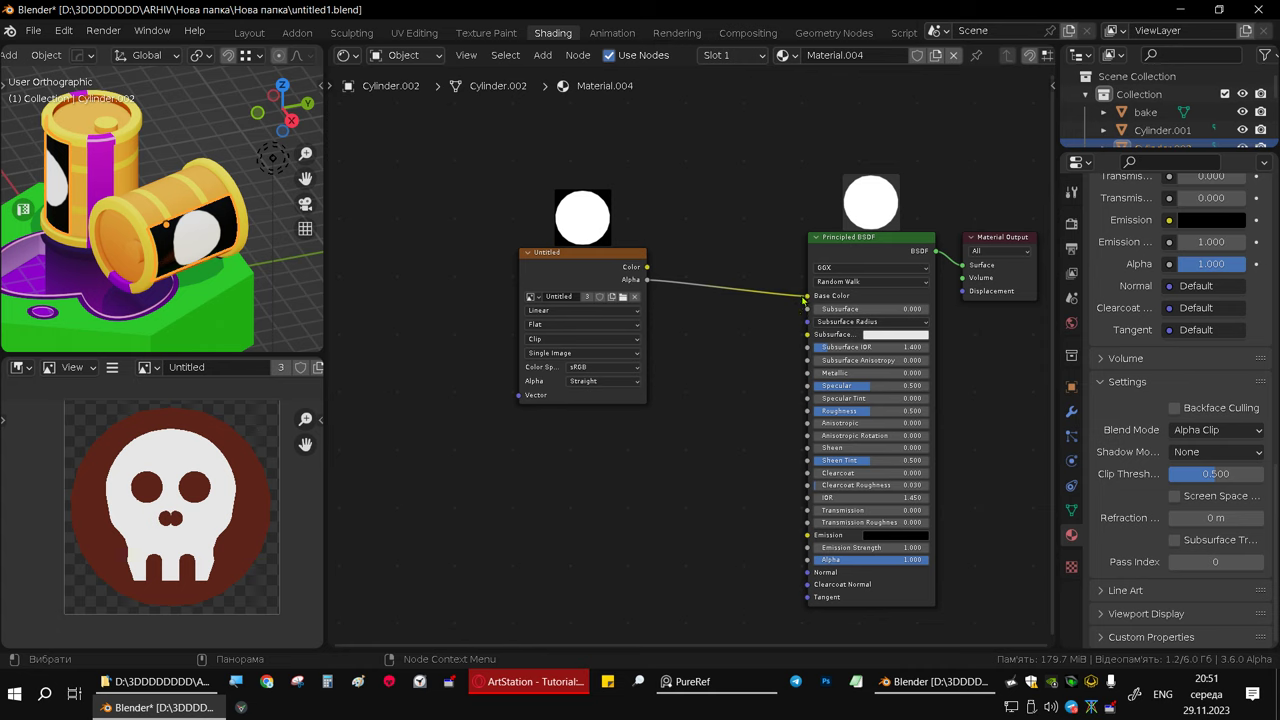
mouse_move(804, 298)
mouse_down()
mouse_move(792, 328)
mouse_move(808, 559)
mouse_up()
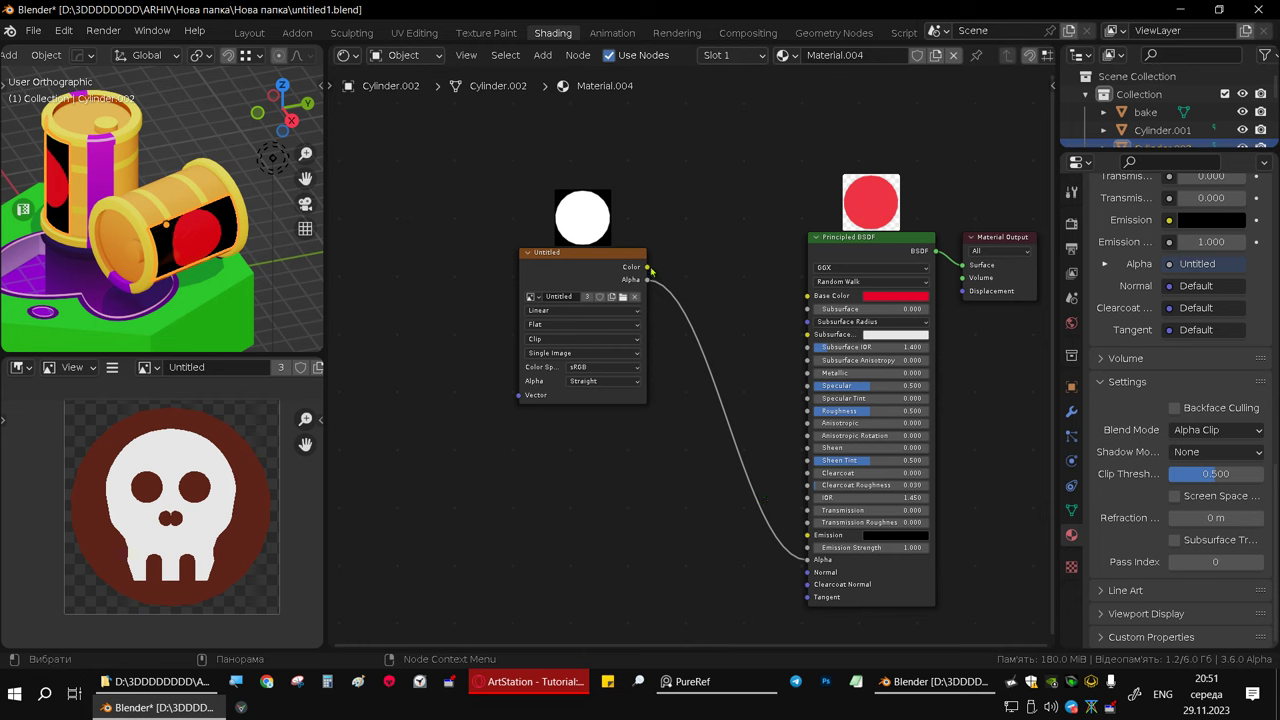
drag(648, 267, 808, 296)
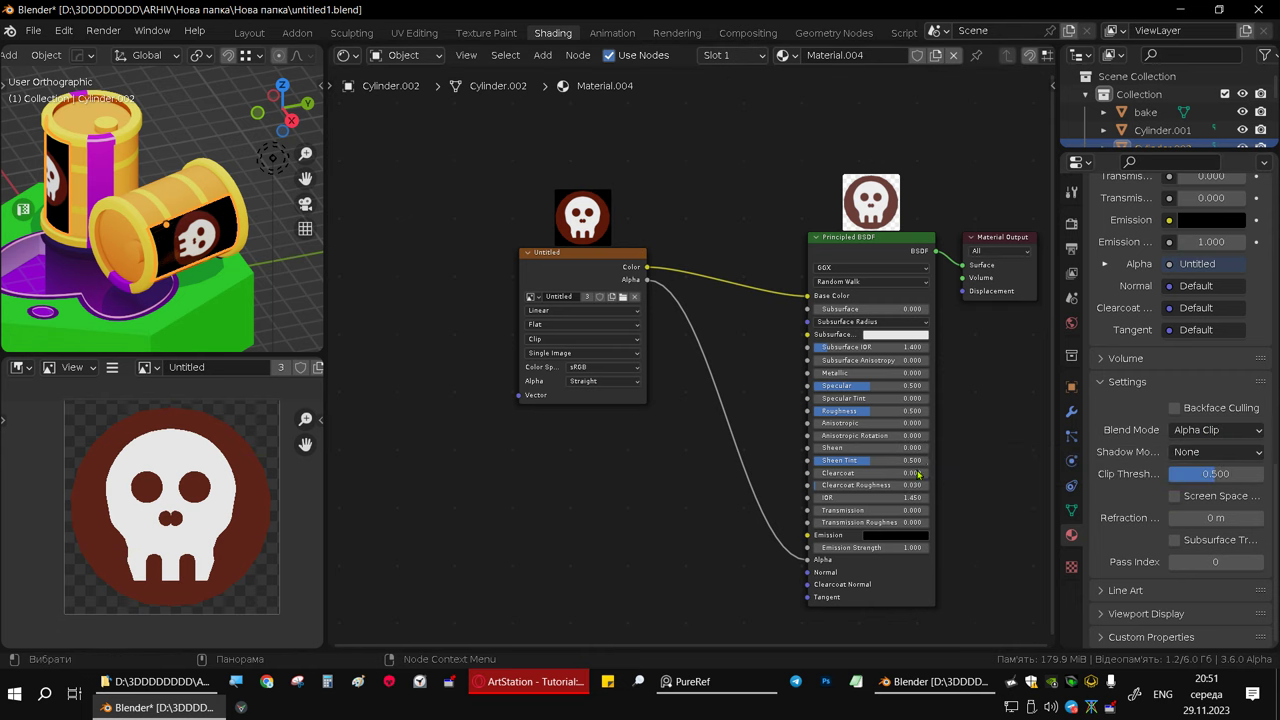
scroll(951, 469, up, 2)
scroll(951, 469, up, 1)
scroll(951, 469, up, 1)
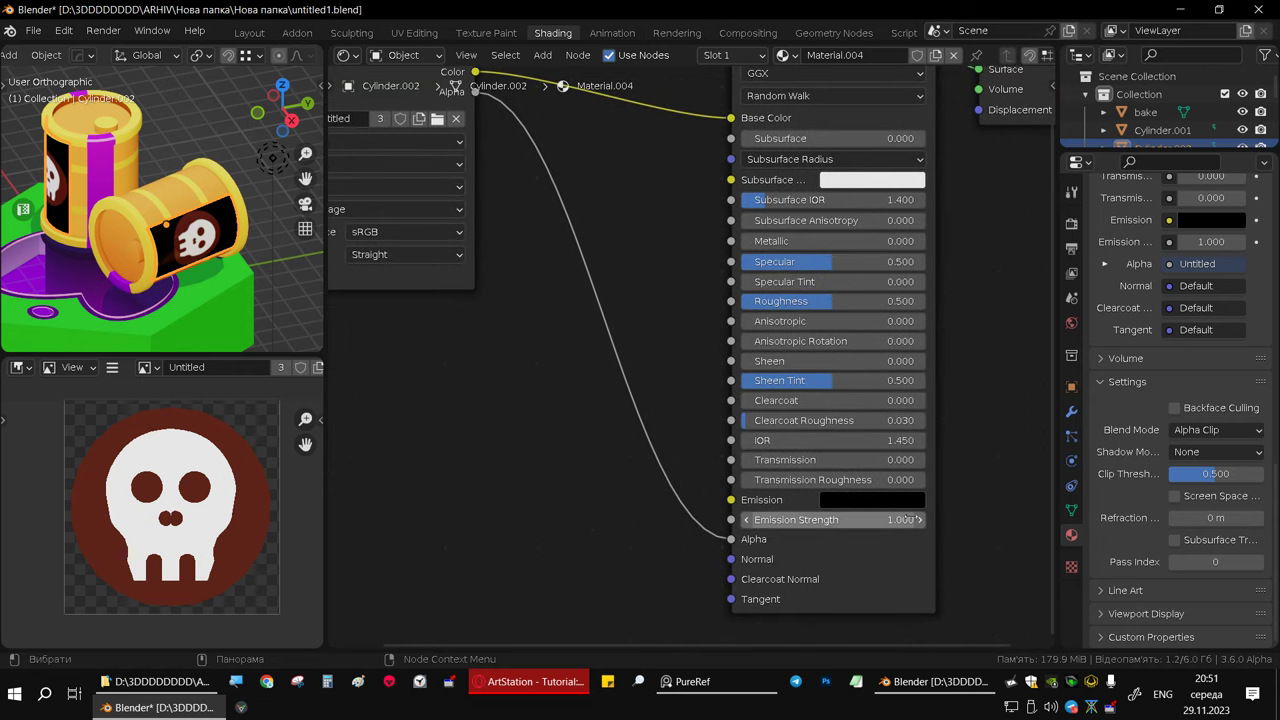
- Set Shadow Mode to Opaque, test Opaque blending, then restore Alpha Clip
click(1209, 453)
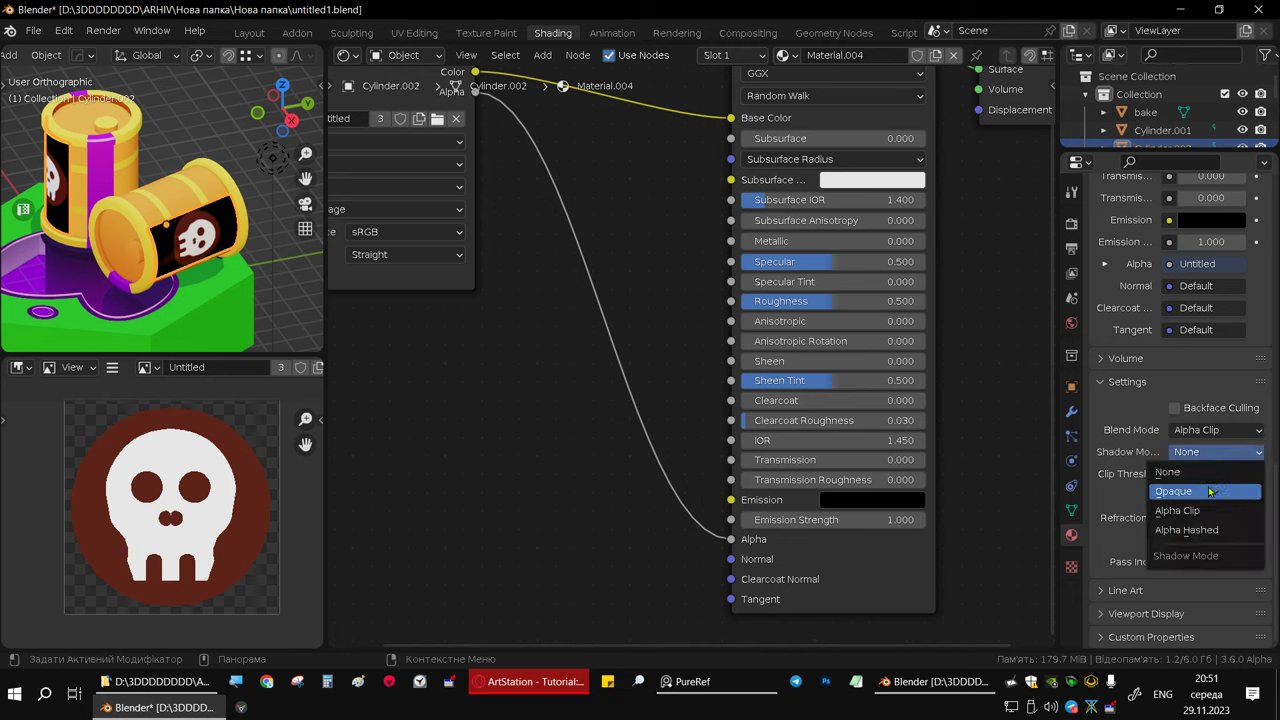
click(1213, 490)
click(1203, 431)
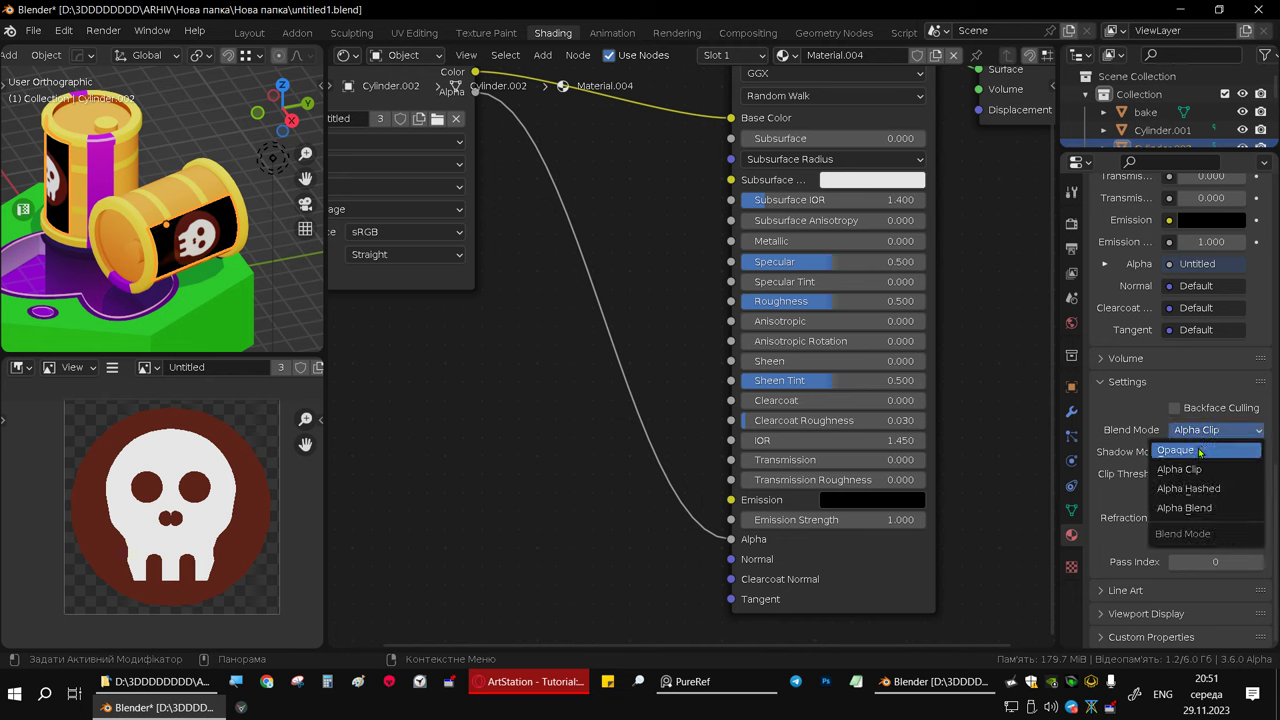
click(1199, 452)
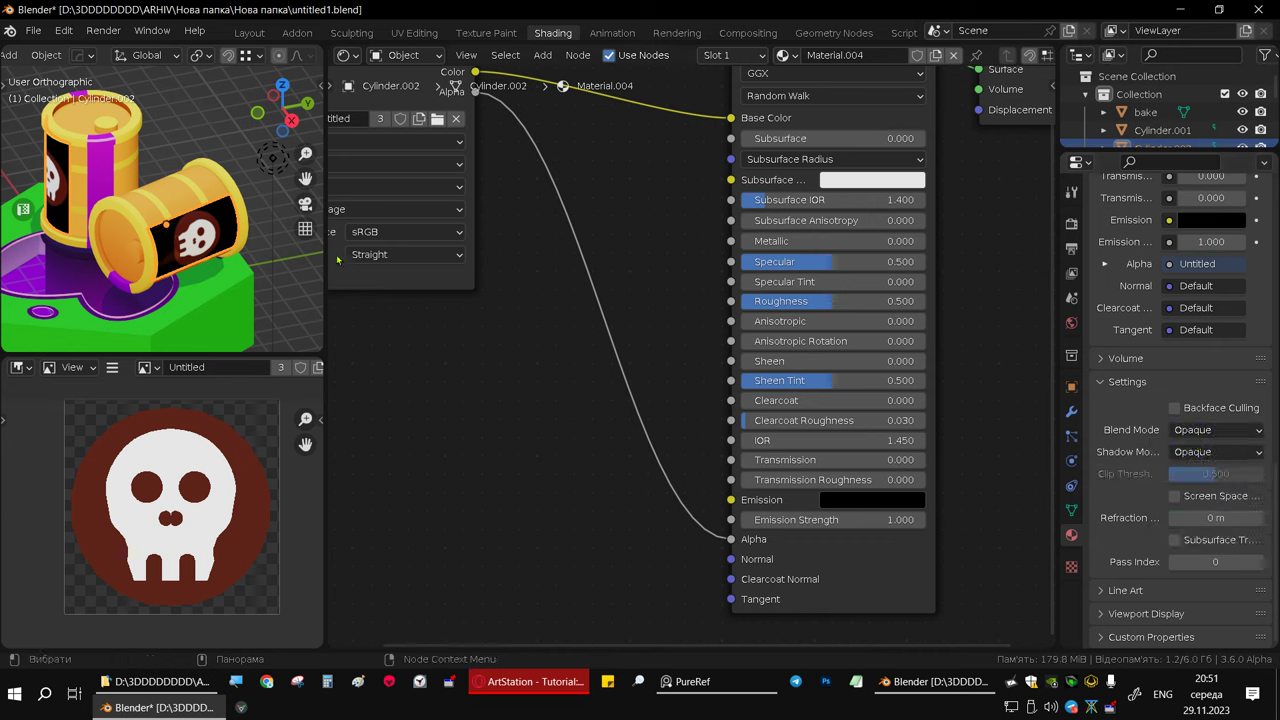
scroll(207, 237, up, 3)
scroll(207, 237, up, 3)
mouse_move(186, 229)
middle_down()
mouse_move(153, 259)
mouse_move(131, 229)
middle_up()
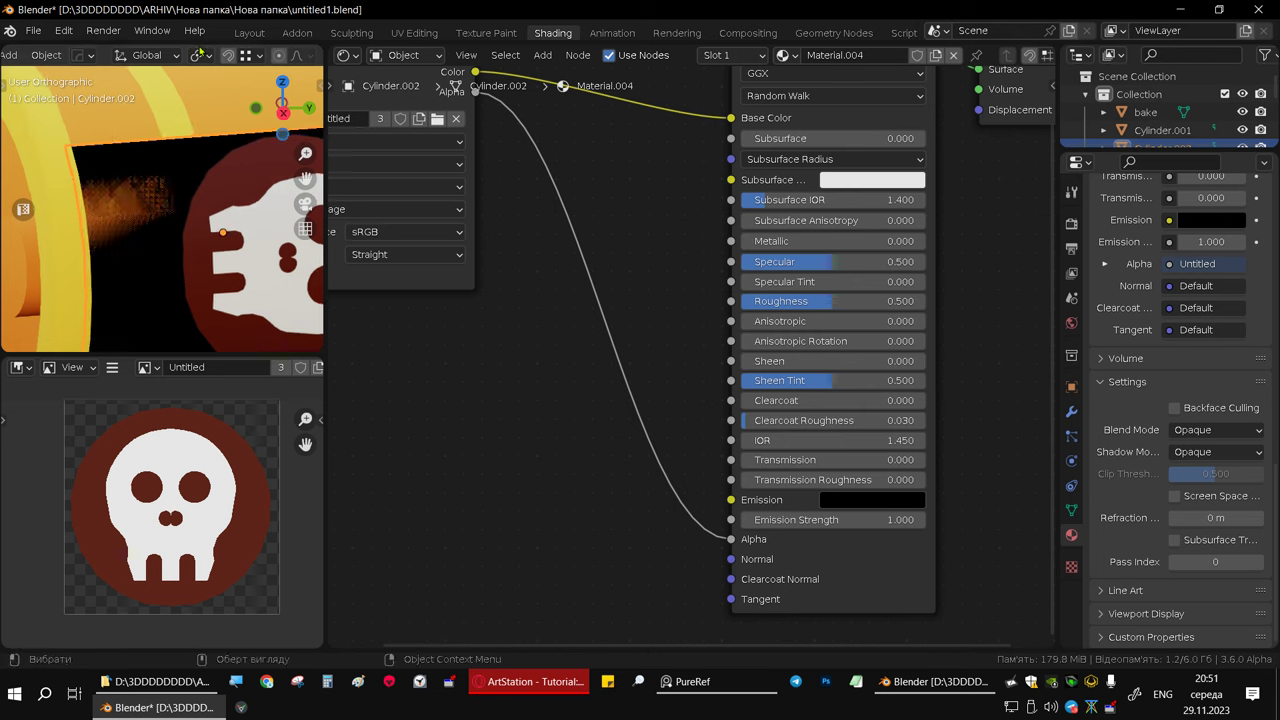
click(1212, 430)
click(1202, 470)
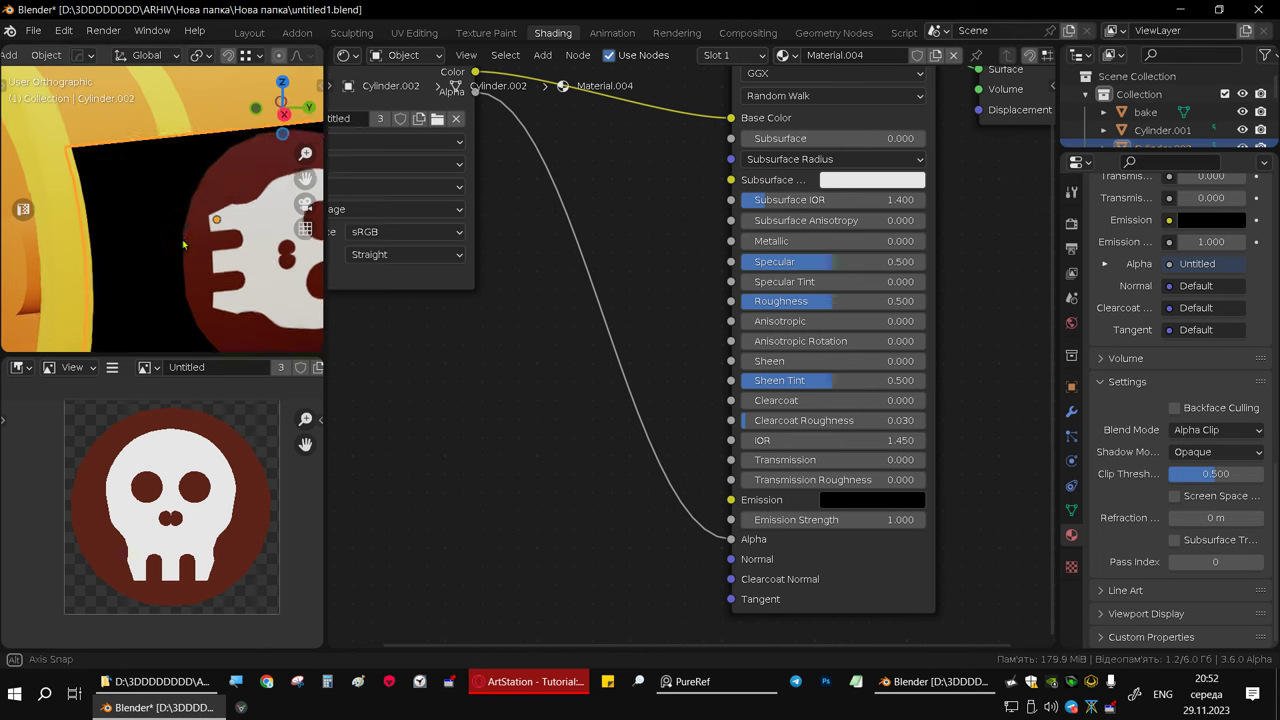
middle_drag(190, 230, 149, 255)
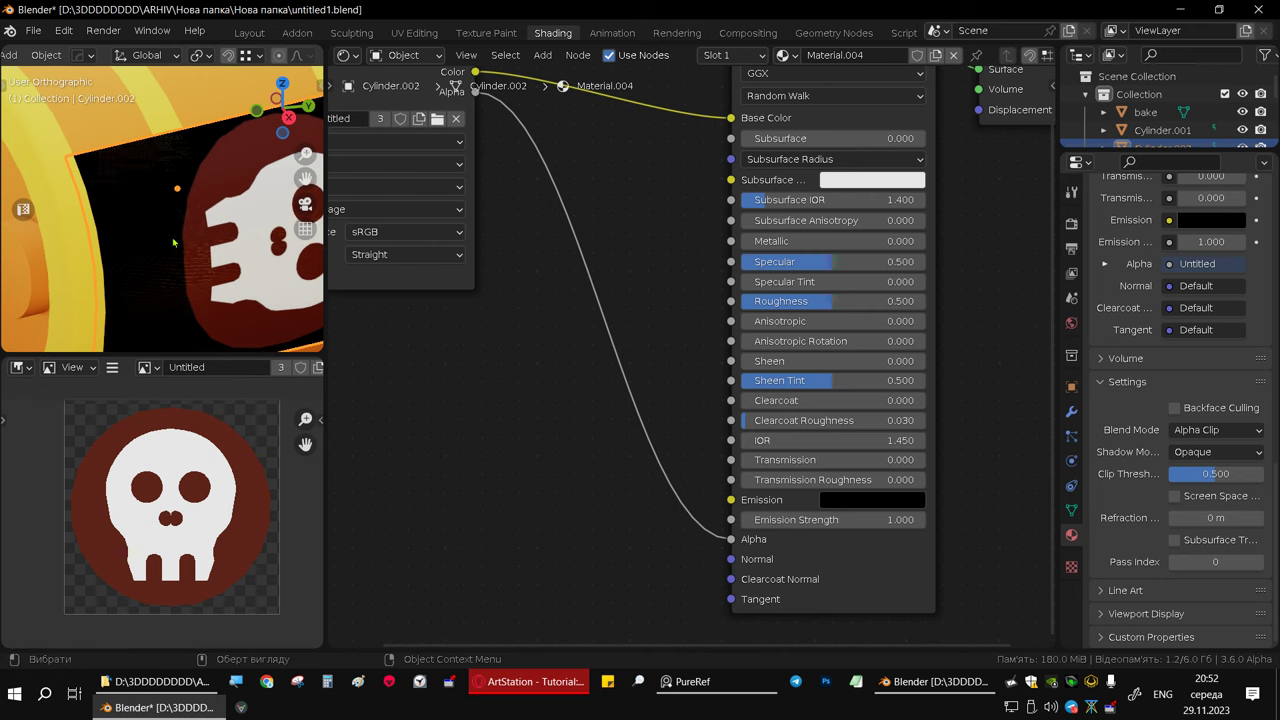
- Push the first barrel's skull label faces slightly outward with Shrink/Fatten
click(250, 32)
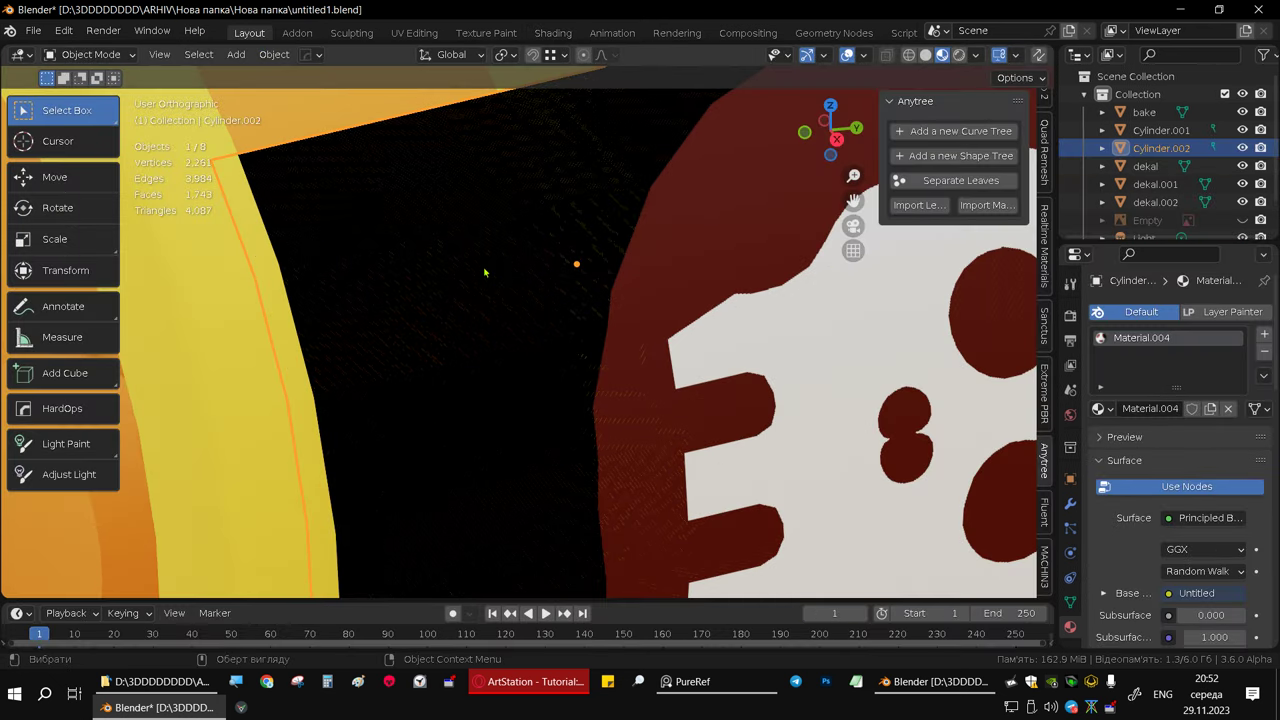
mouse_move(470, 292)
middle_down()
mouse_move(506, 315)
mouse_move(478, 306)
mouse_move(490, 302)
mouse_move(490, 330)
middle_up()
key(Tab)
click(477, 340)
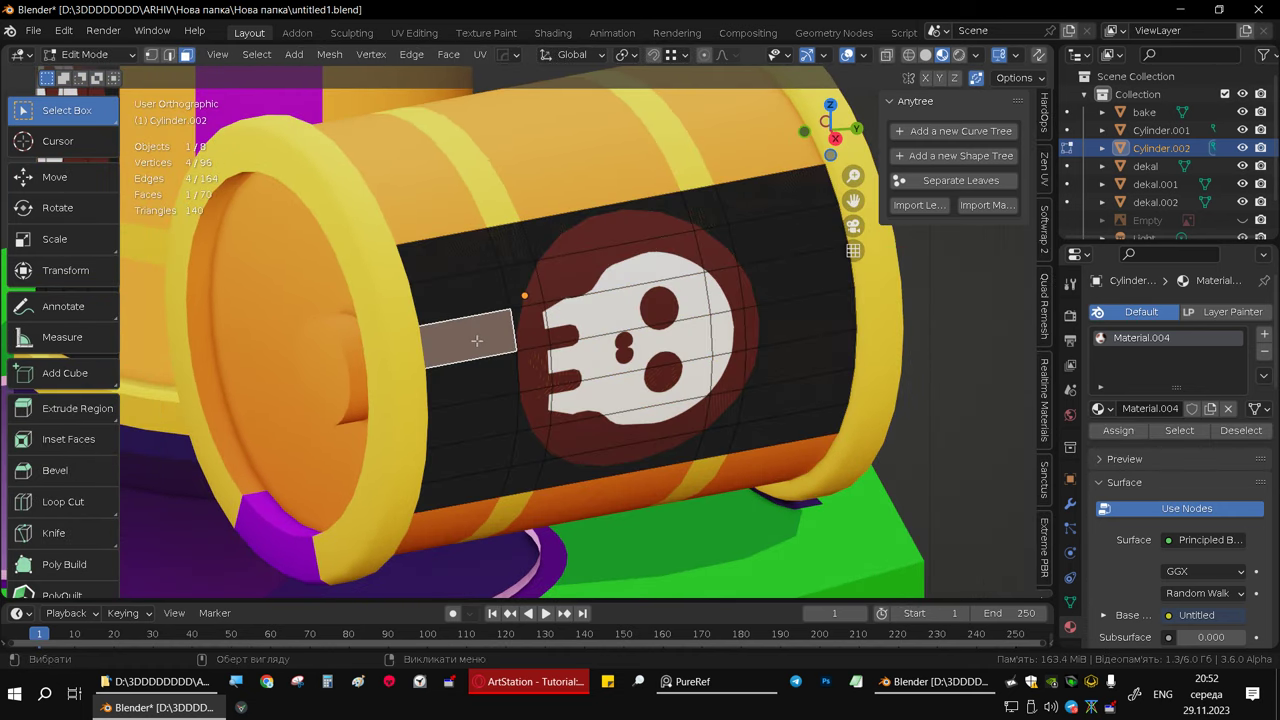
key(ctrl+l)
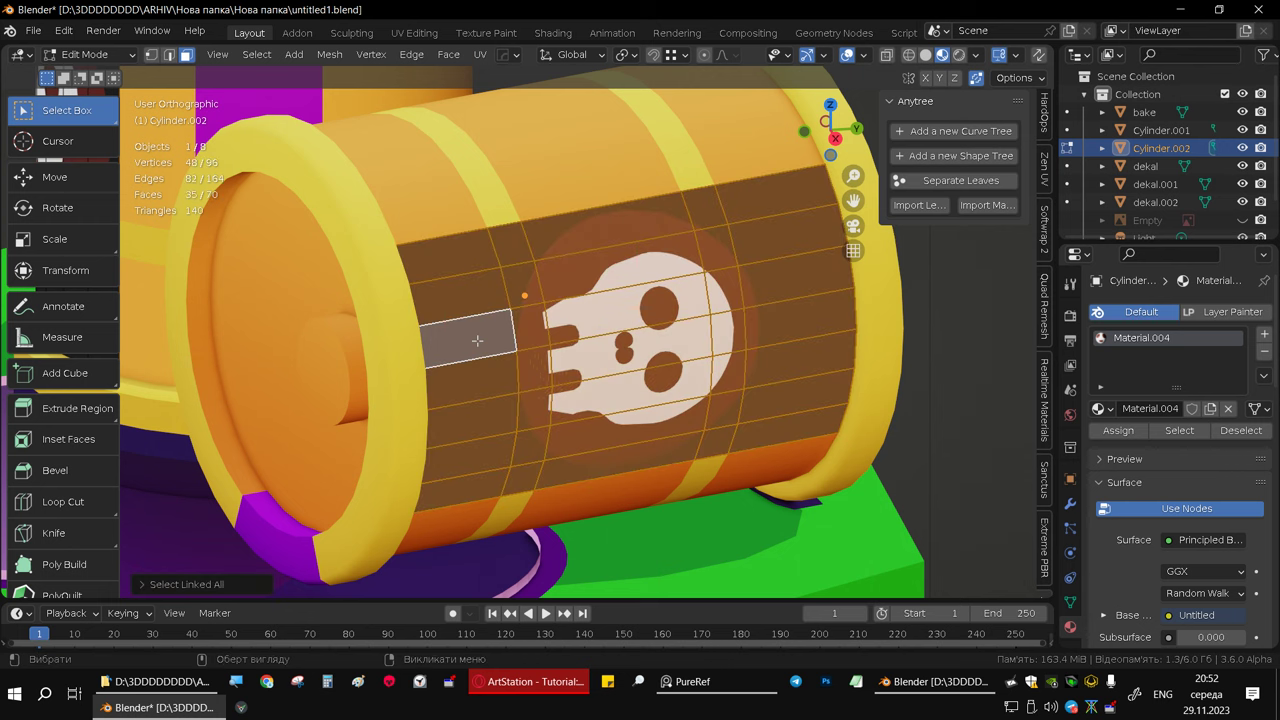
key(alt+s)
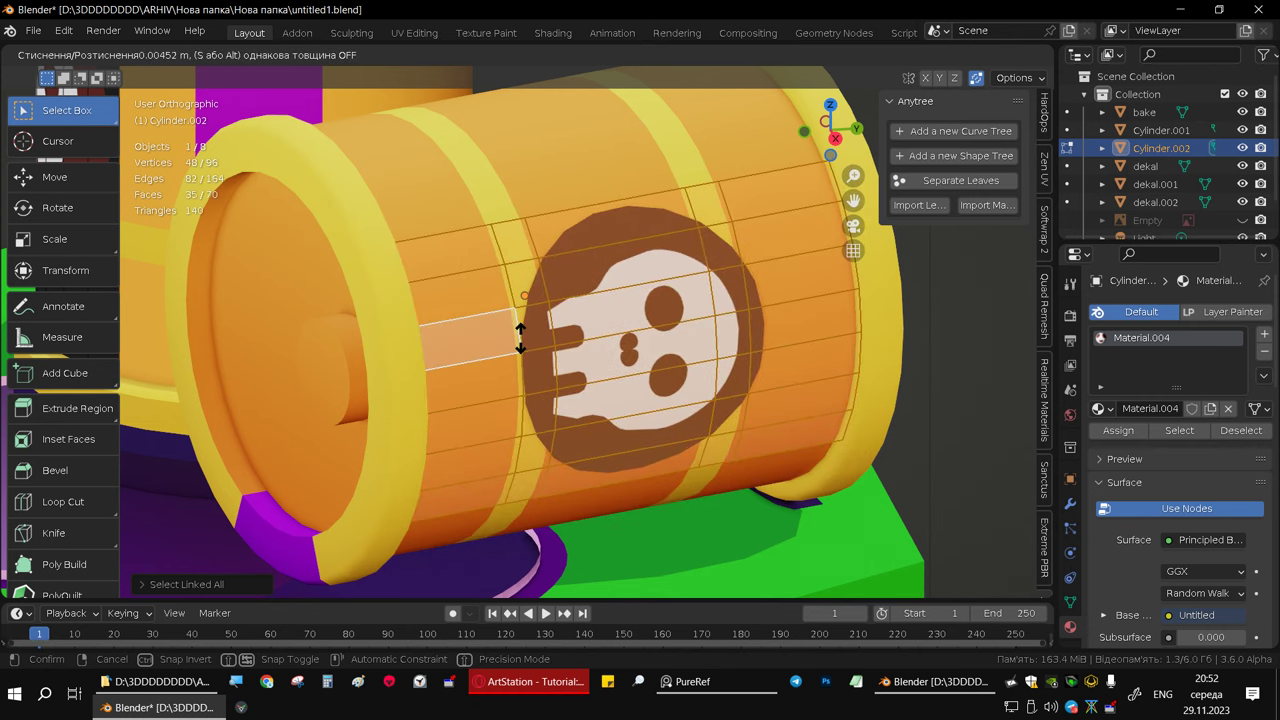
click(518, 341)
- Push the standing barrel's skull label faces slightly outward along their normals
mouse_move(520, 300)
middle_down()
mouse_move(533, 272)
mouse_move(567, 294)
middle_up()
scroll(533, 272, down, 6)
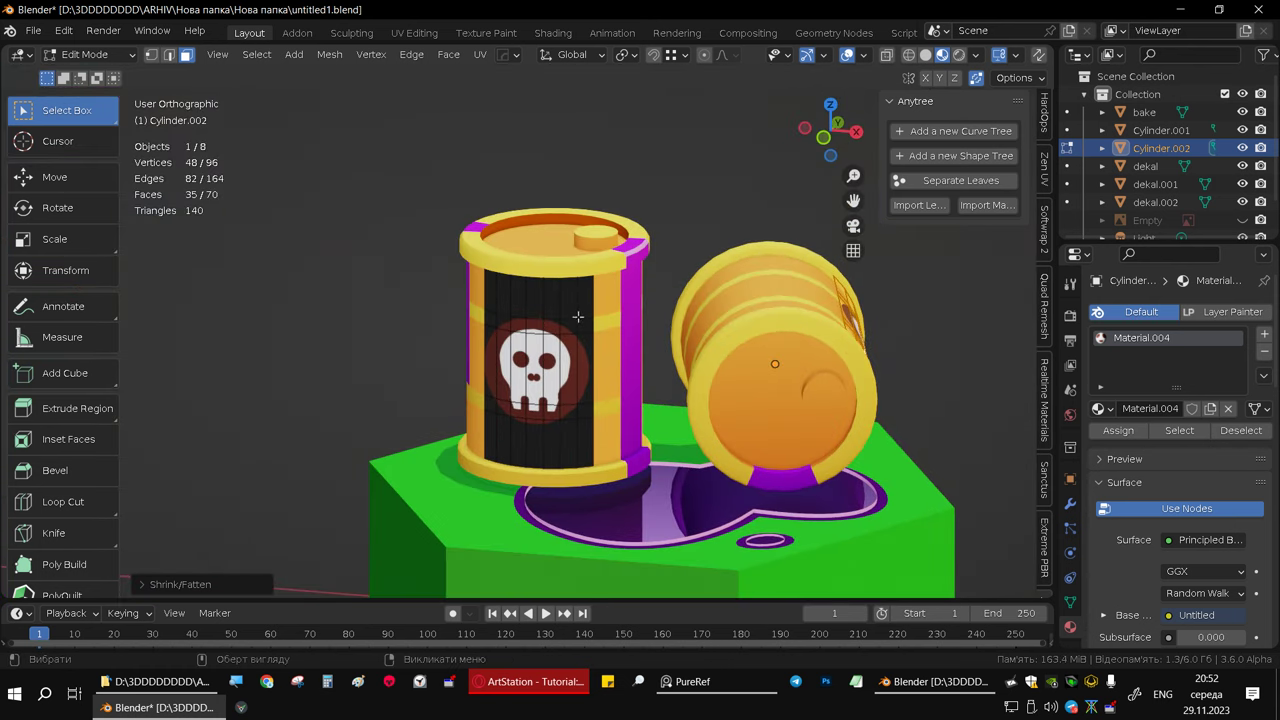
scroll(567, 294, up, 5)
click(568, 293)
key(ctrl+l)
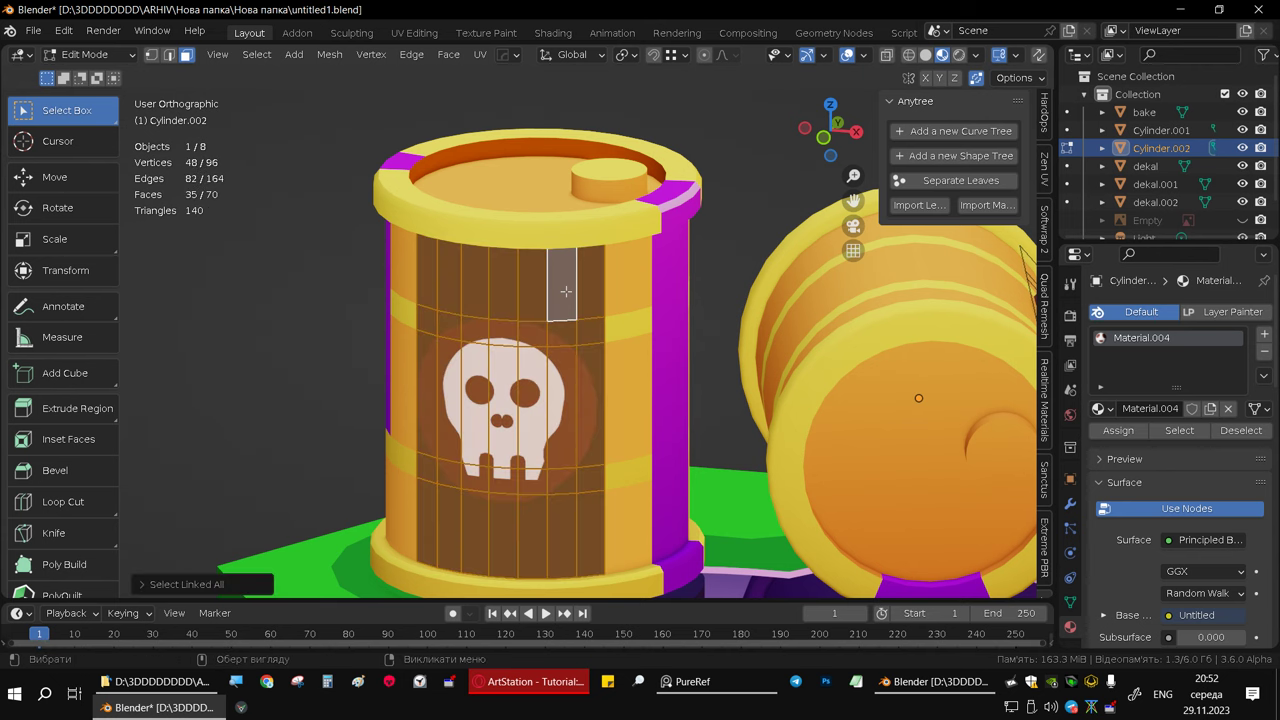
key(alt+s)
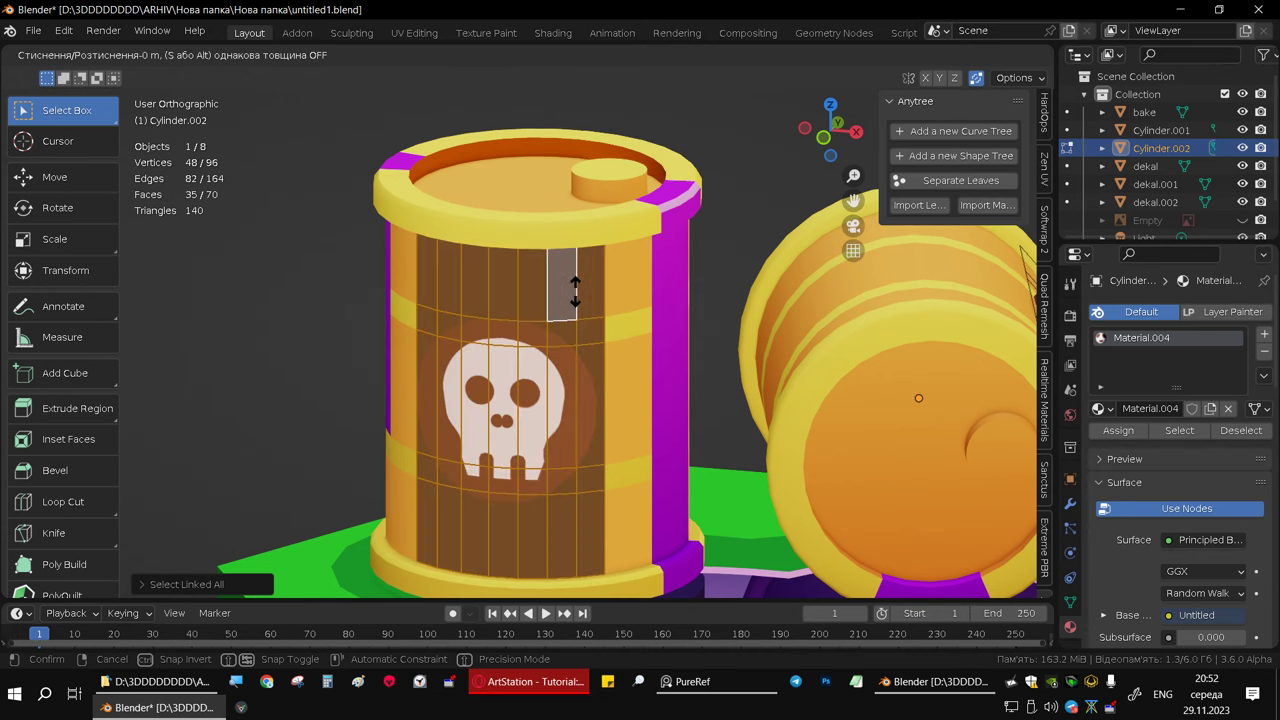
click(575, 290)
mouse_move(575, 290)
middle_down()
mouse_move(557, 370)
mouse_move(497, 351)
middle_up()
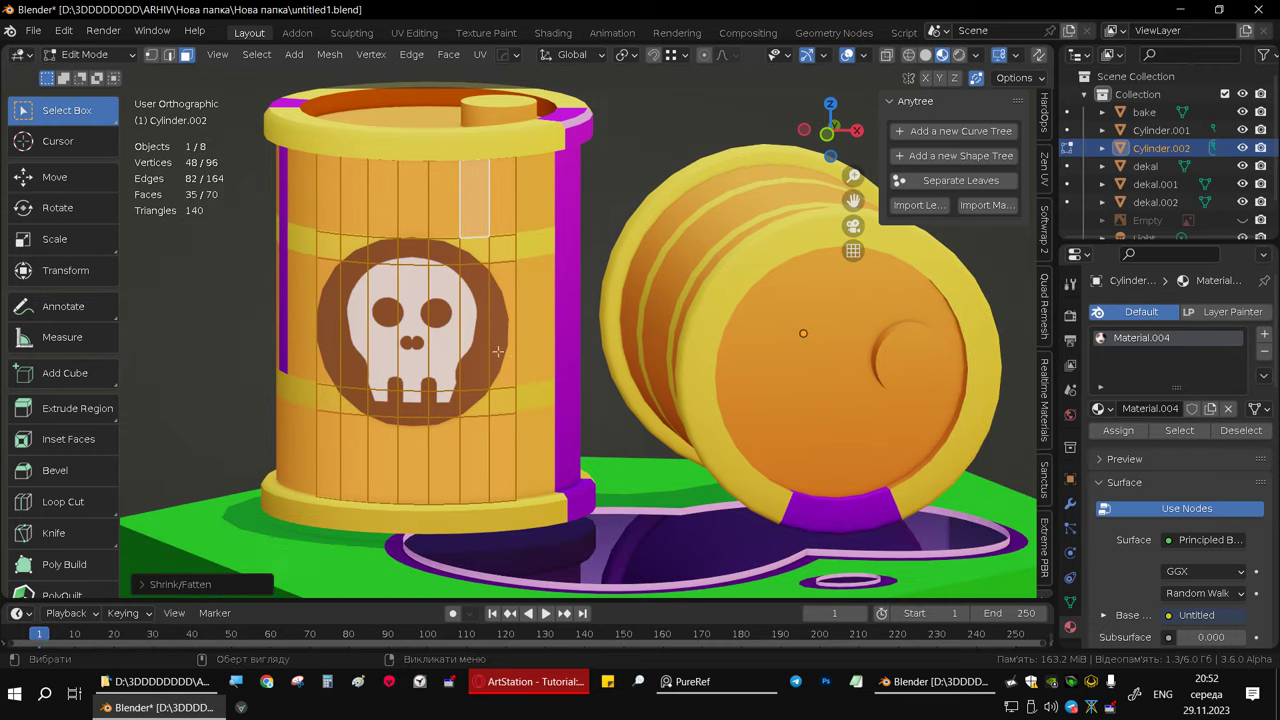
middle_drag(773, 365, 603, 147)
click(553, 33)
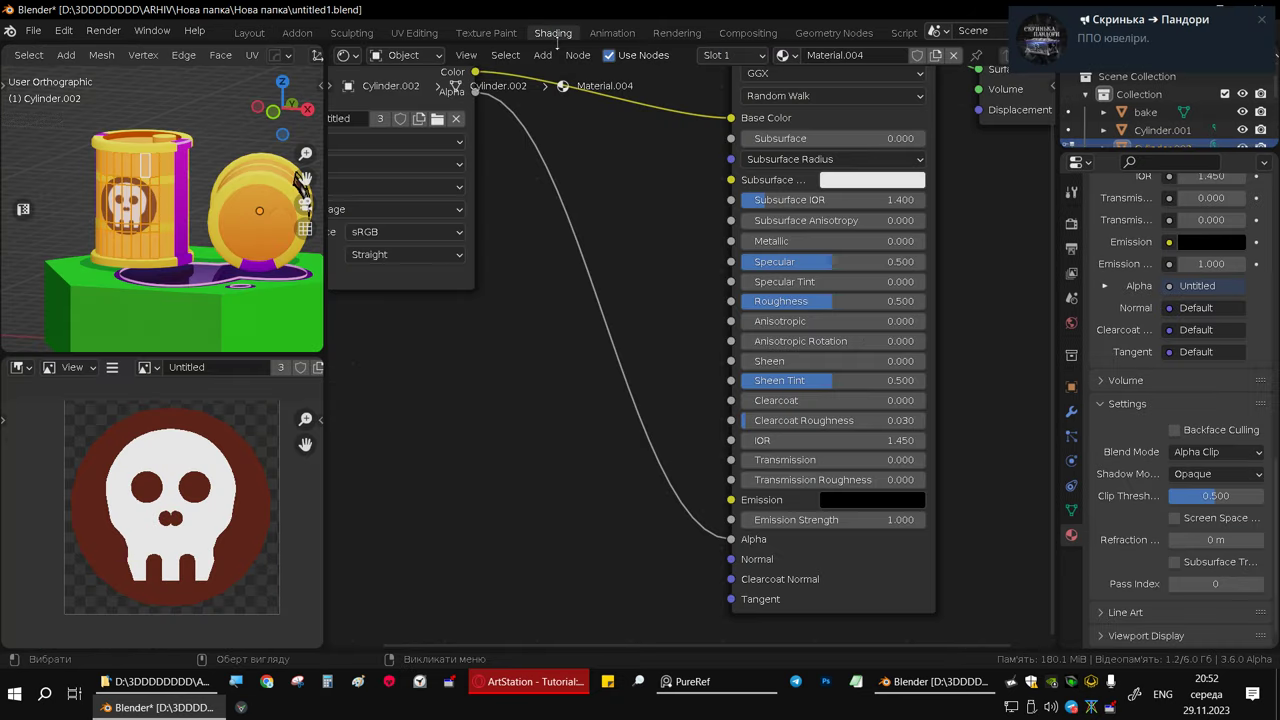
click(248, 33)
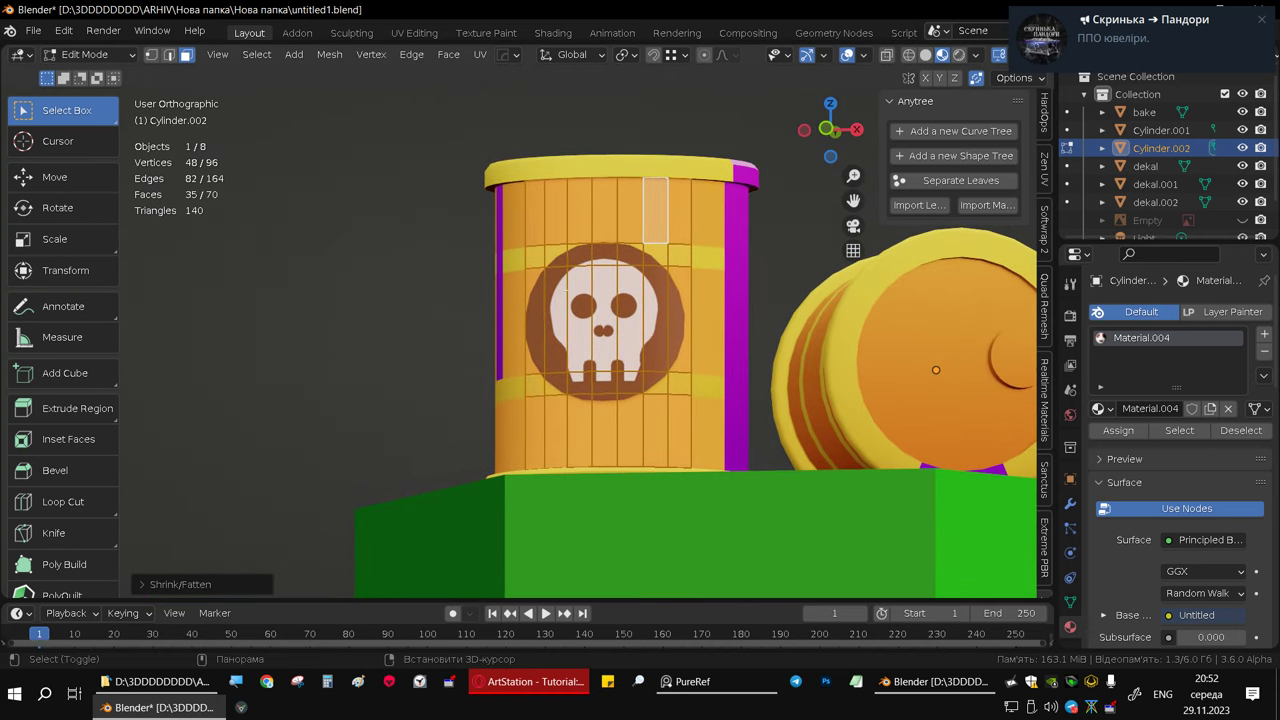
- Dissolve the edge loops above and below the skull on the standing barrel's decal
middle_drag(553, 395, 607, 286)
scroll(607, 286, up, 3)
scroll(607, 285, up, 2)
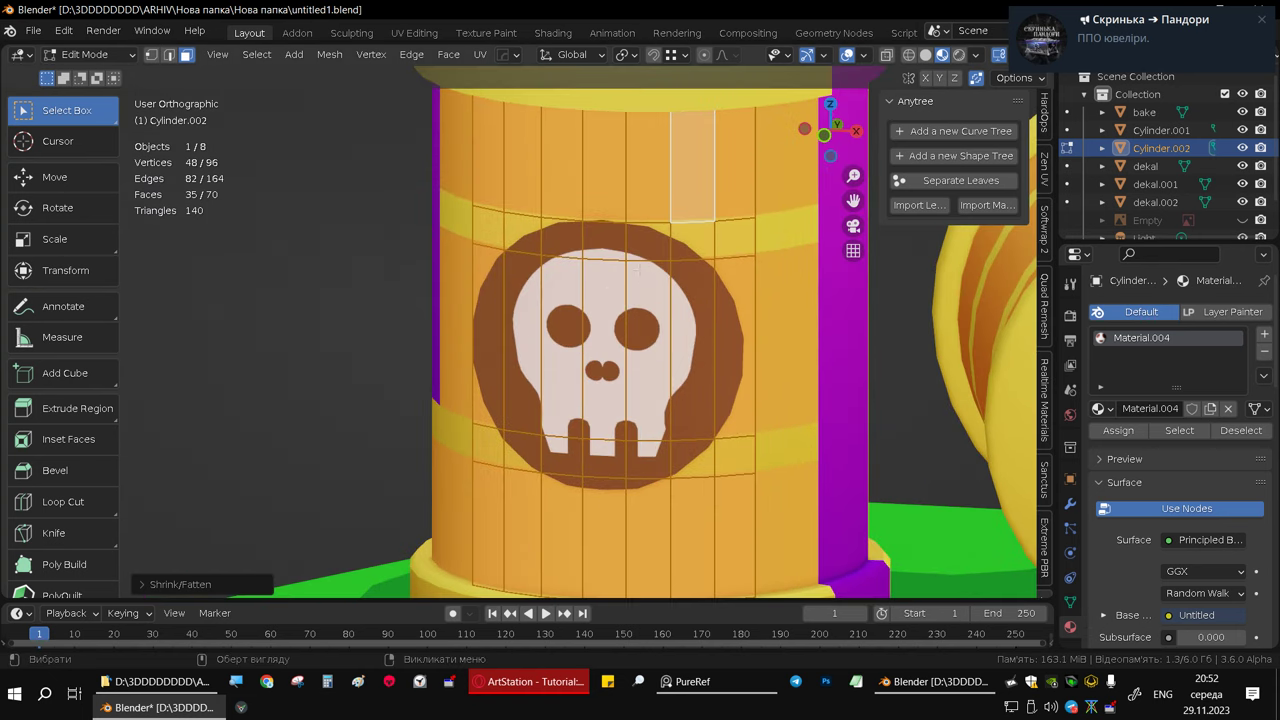
key(2)
alt+click(640, 262)
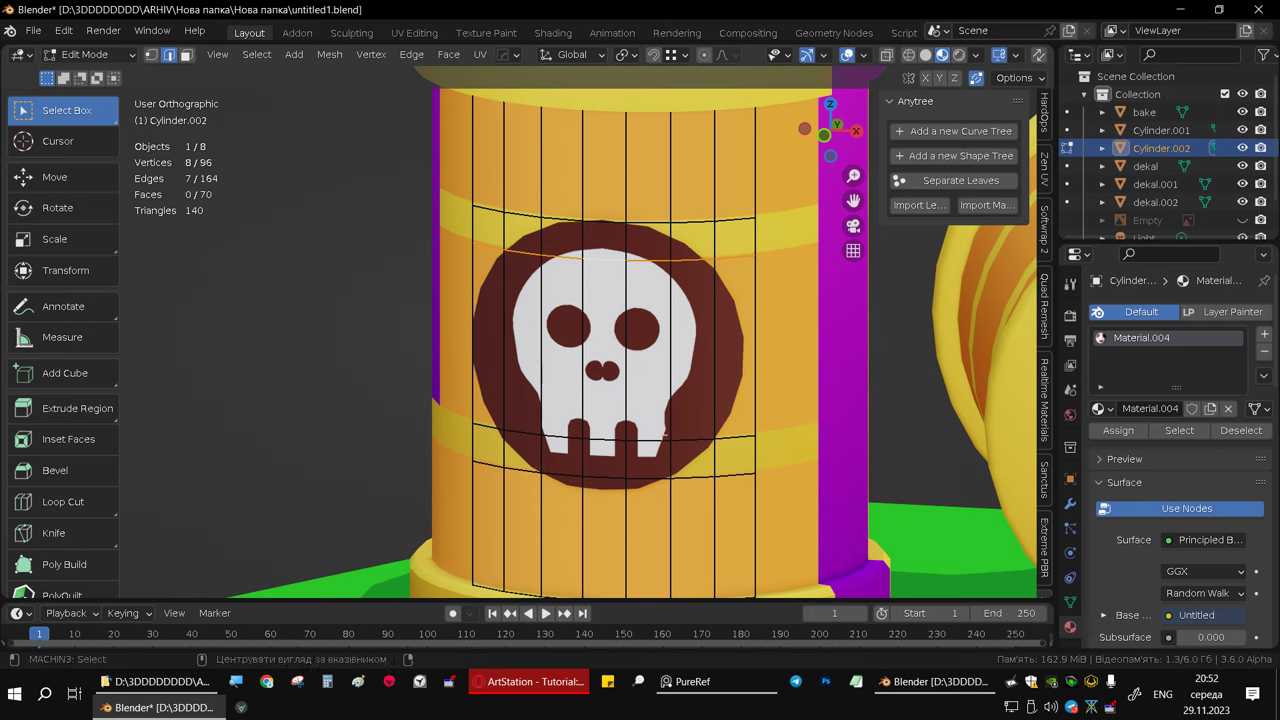
alt+shift+click(650, 439)
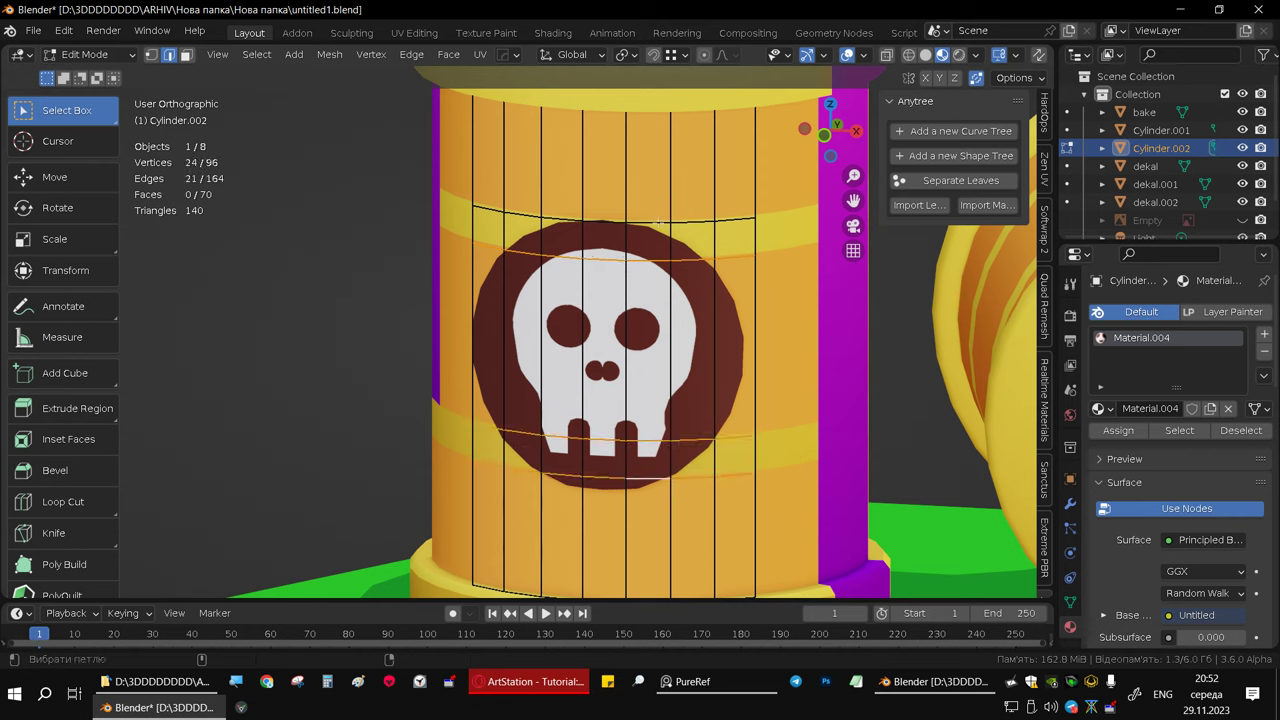
key(x)
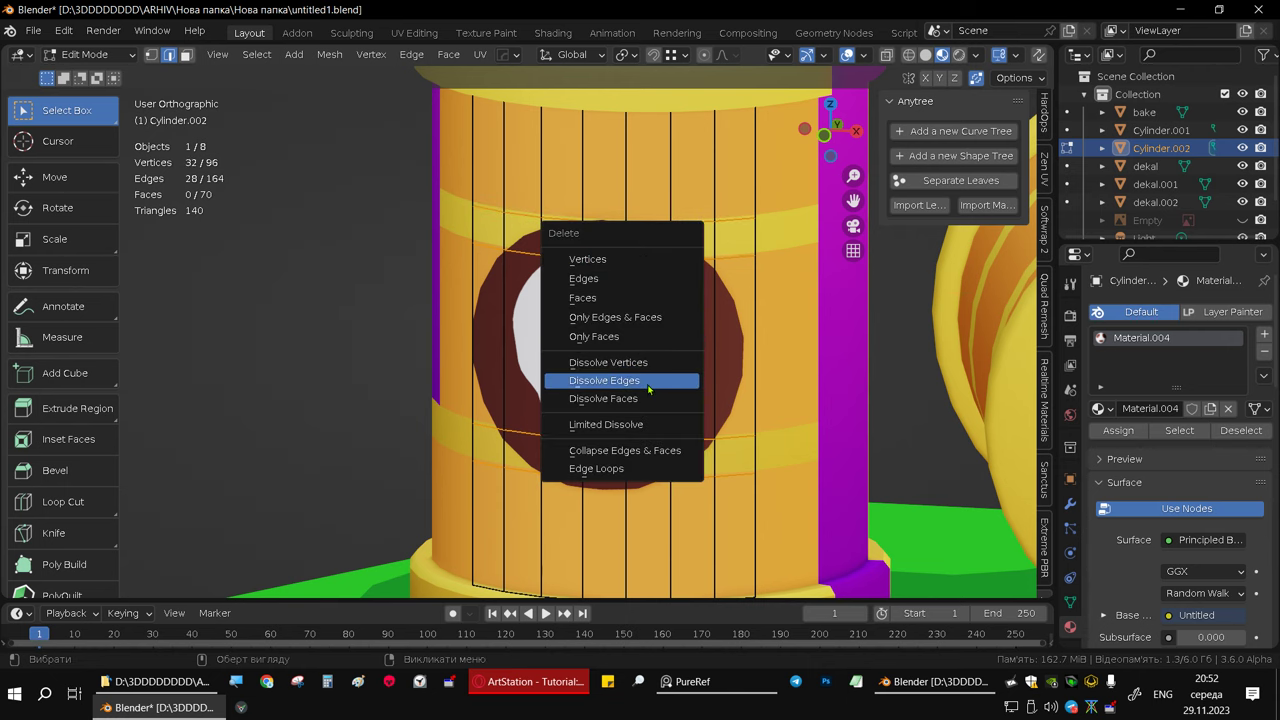
click(649, 389)
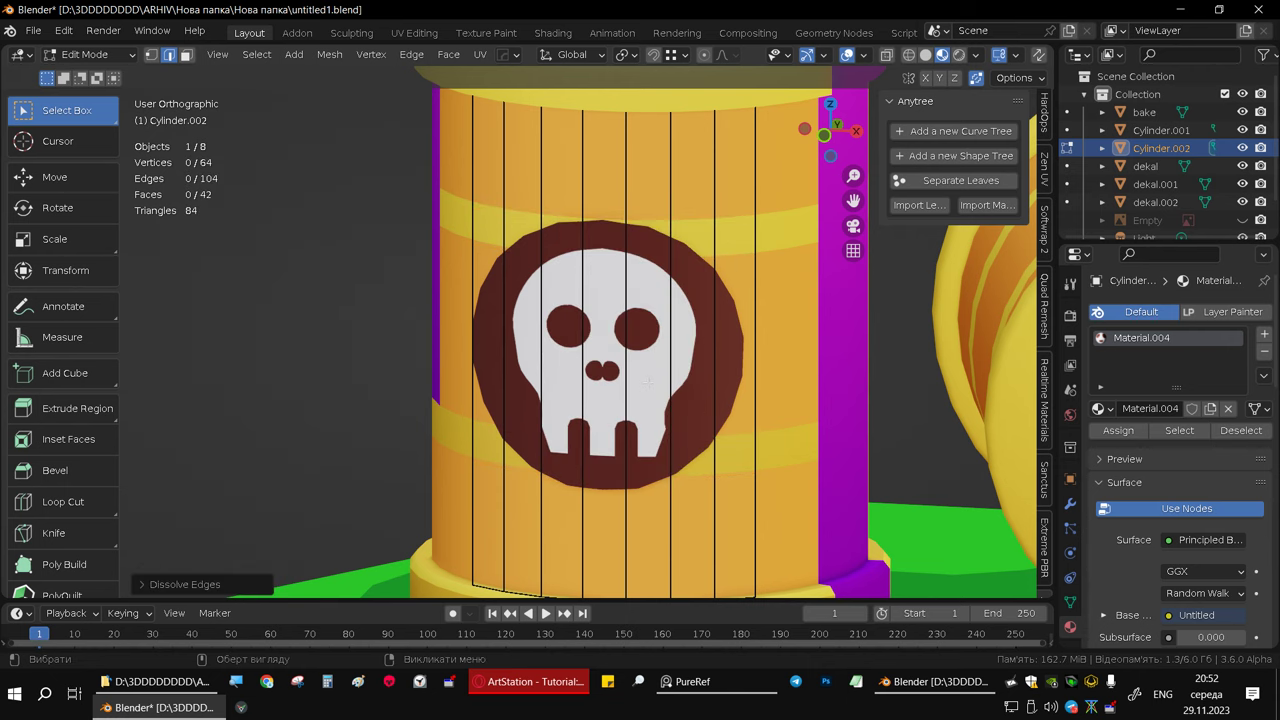
scroll(630, 366, down, 3)
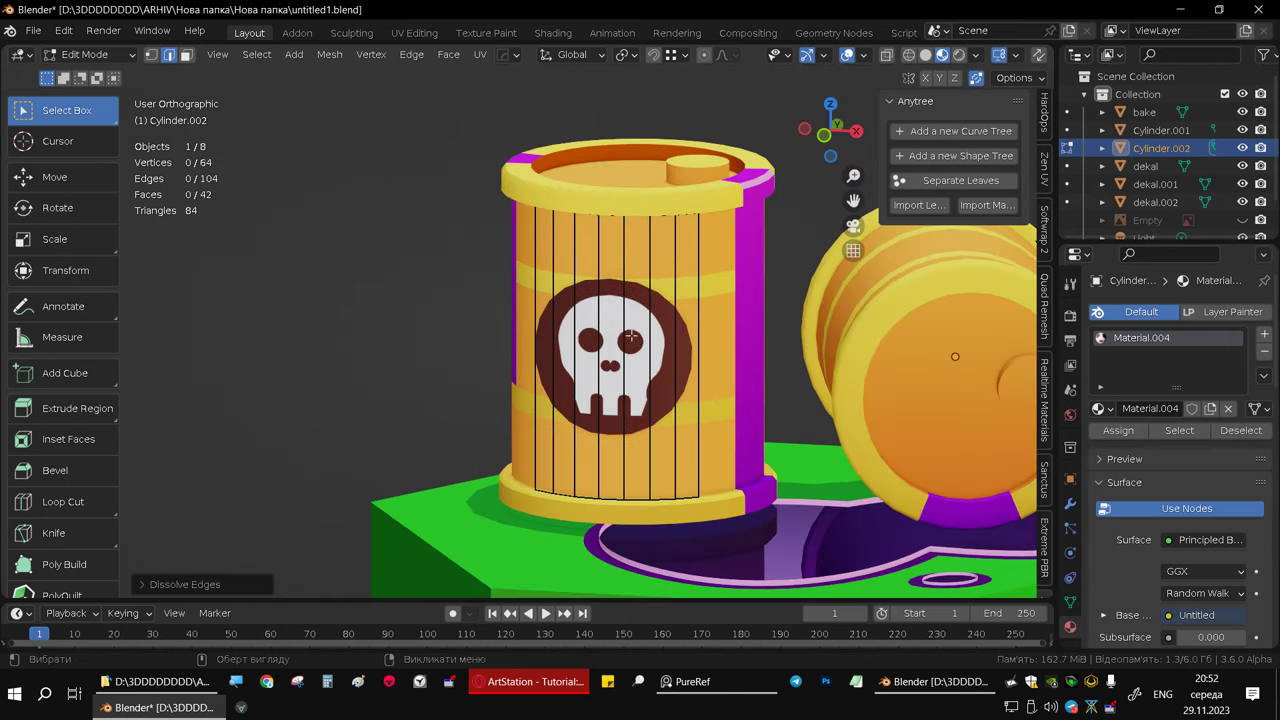
middle_drag(632, 338, 632, 341)
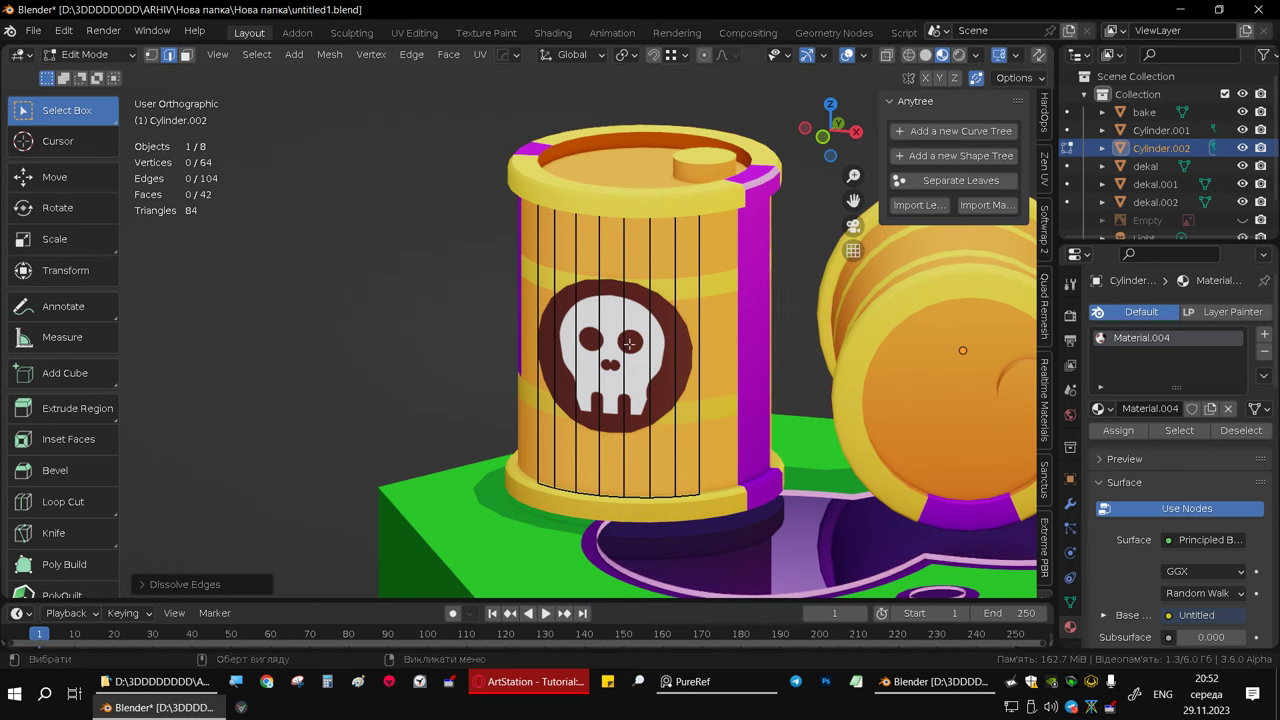
- Add two horizontal loop cuts, one above and one below the skull
key(ctrl+r)
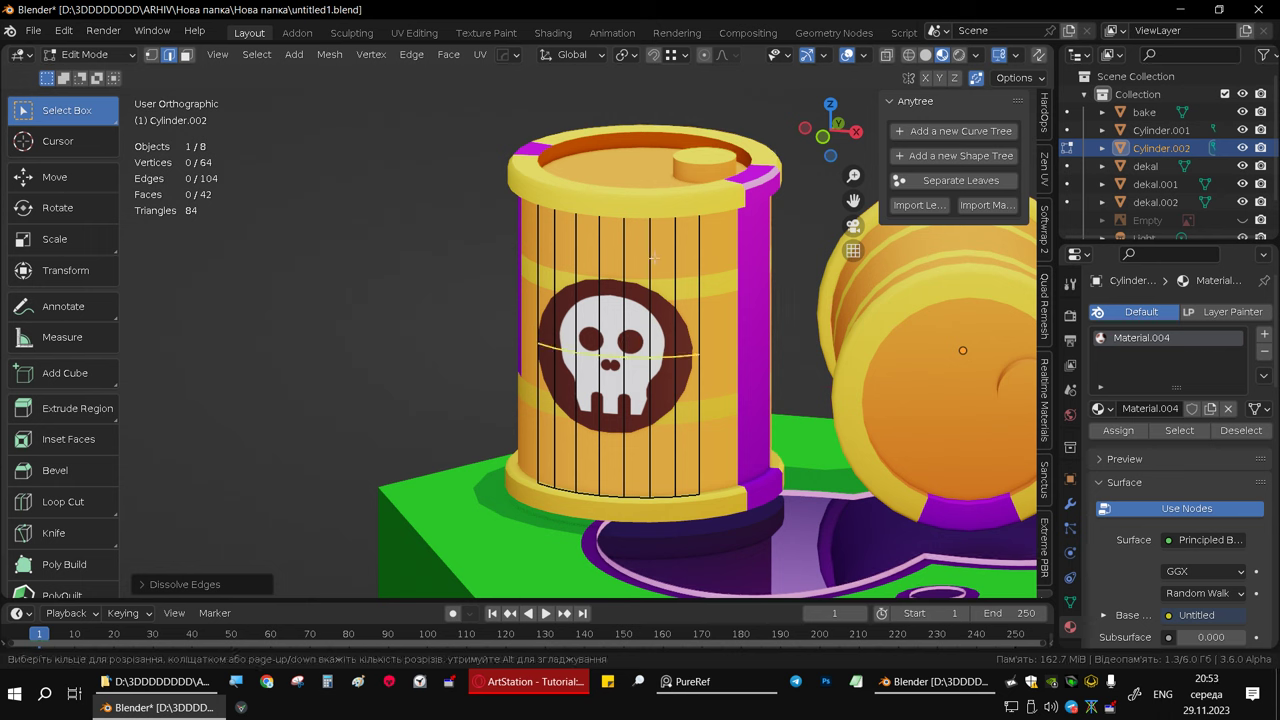
click(645, 268)
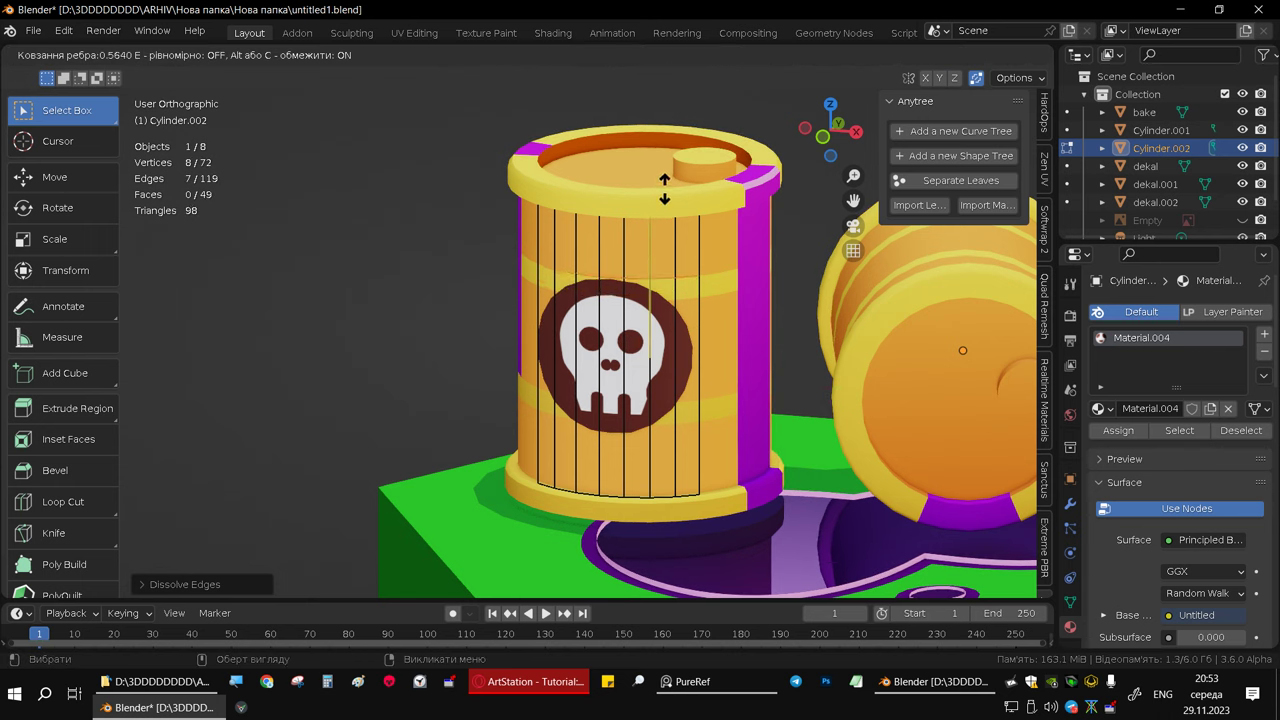
click(664, 188)
key(ctrl+r)
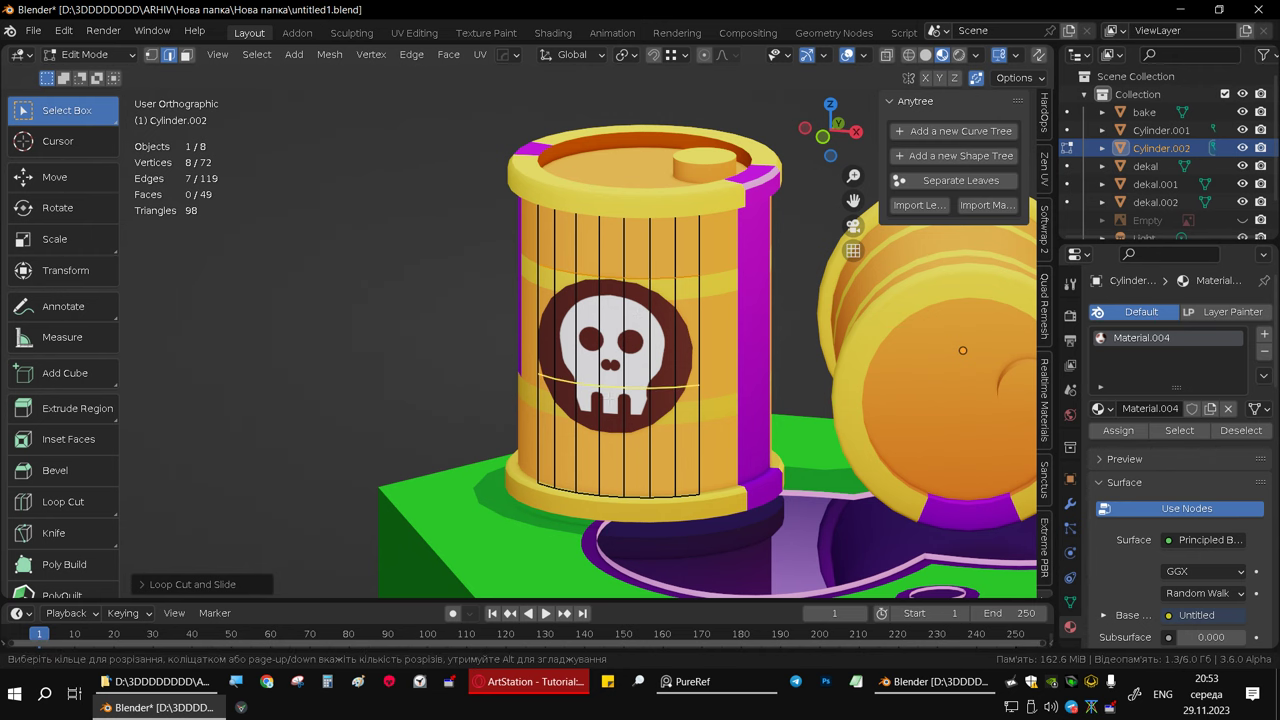
click(606, 395)
click(625, 445)
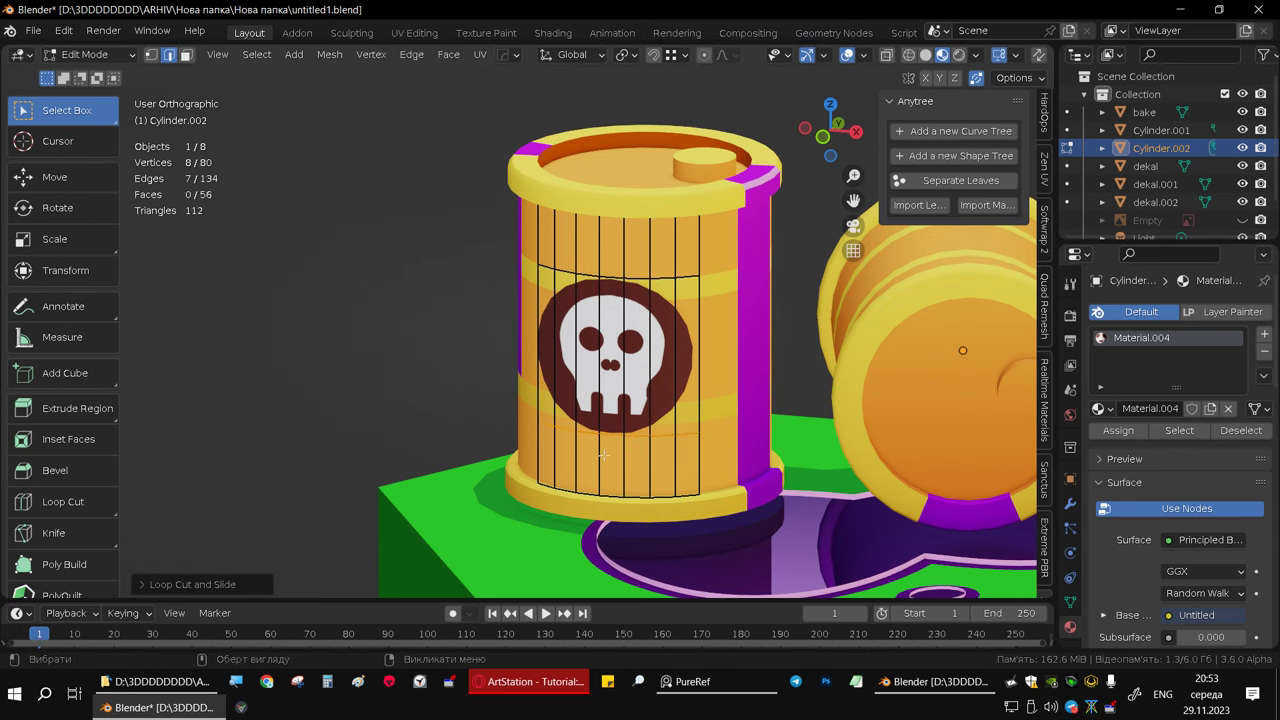
middle_drag(604, 455, 622, 446)
- Delete the outer rows of decal faces beyond the new loops, leaving 42 faces
key(3)
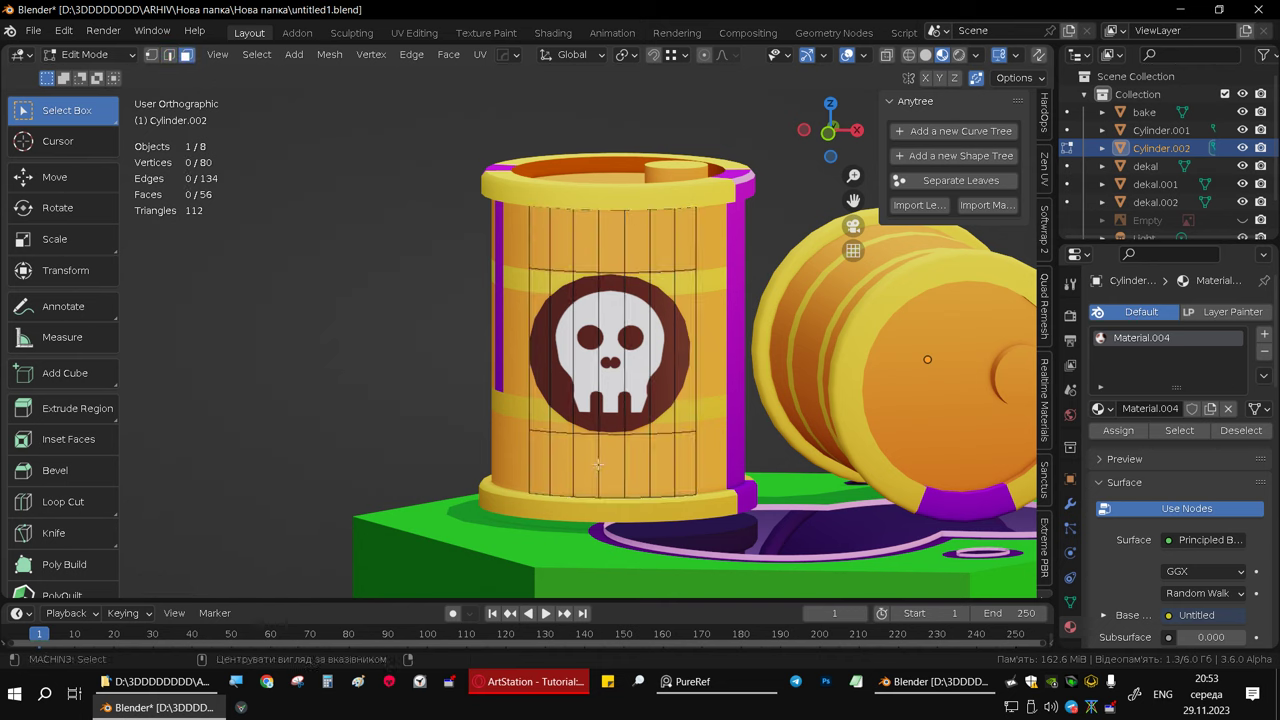
alt+shift+click(626, 236)
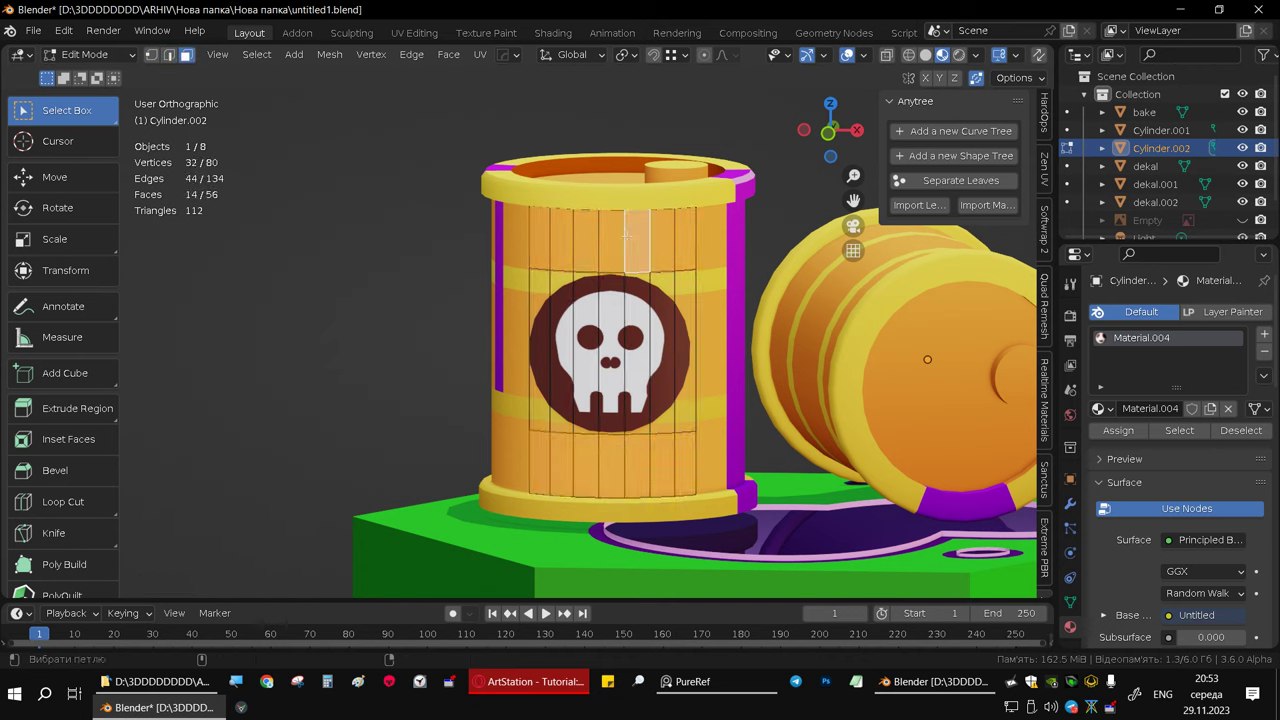
key(x)
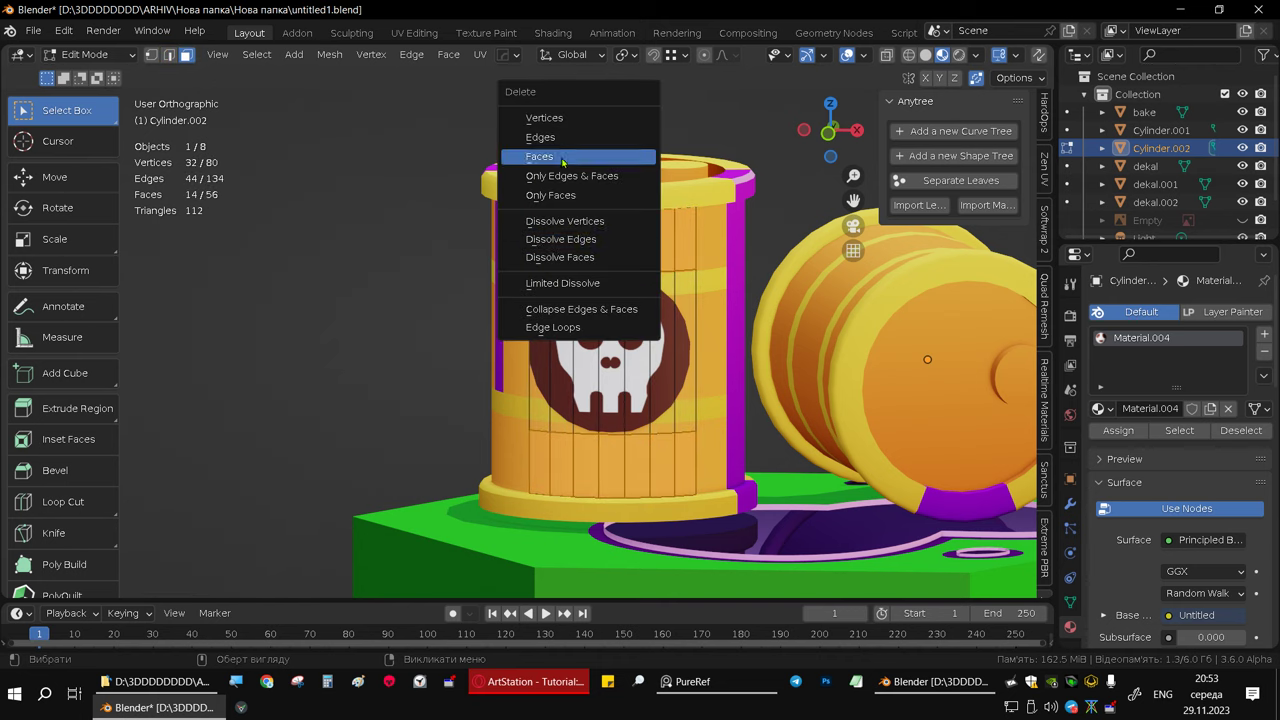
click(539, 156)
mouse_move(539, 156)
middle_down()
mouse_move(660, 298)
mouse_move(580, 321)
mouse_move(569, 386)
mouse_move(675, 391)
middle_up()
key(Tab)
scroll(569, 386, up, 3)
key(Tab)
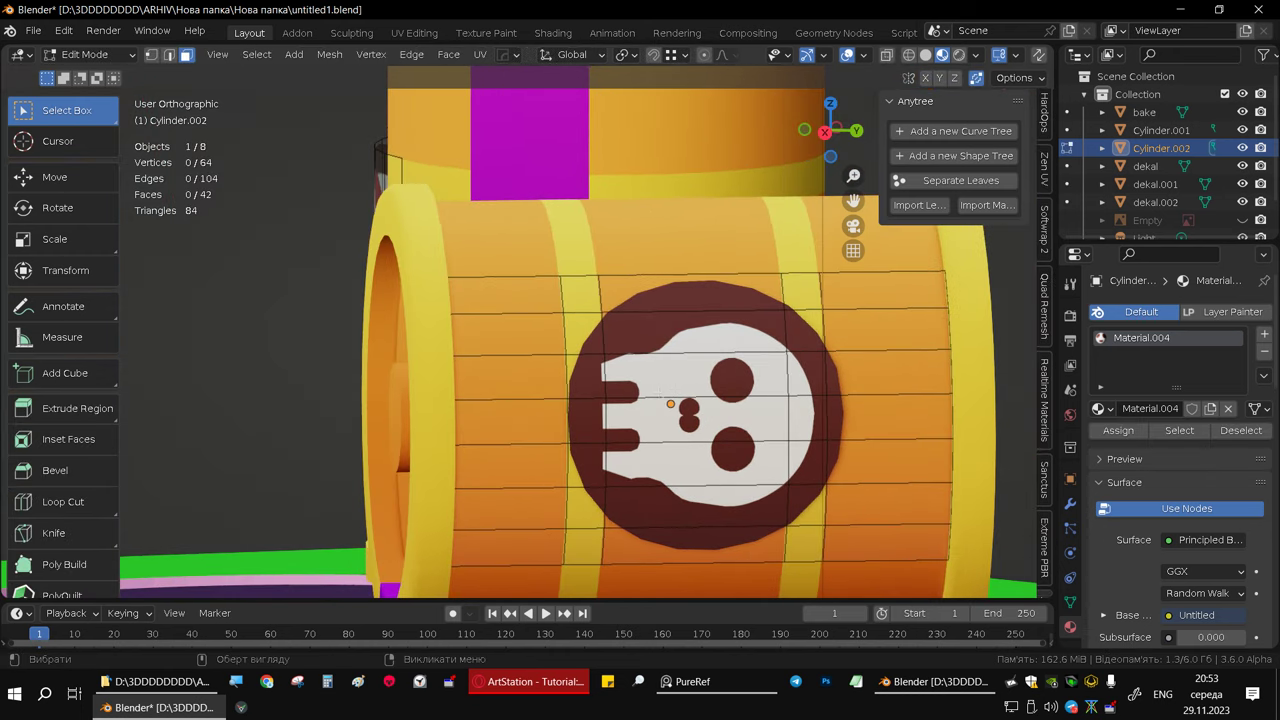
- Dissolve two vertical edge loops on the lying barrel's decal
key(2)
alt+click(600, 372)
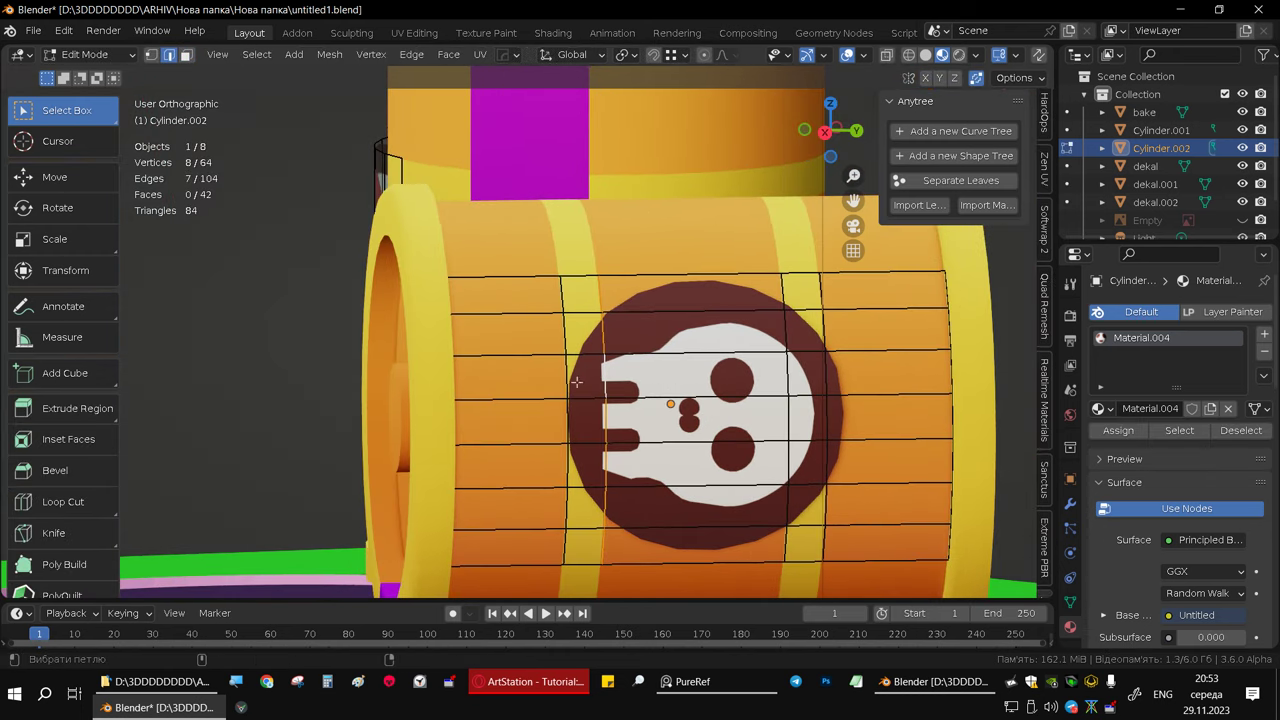
alt+shift+click(564, 382)
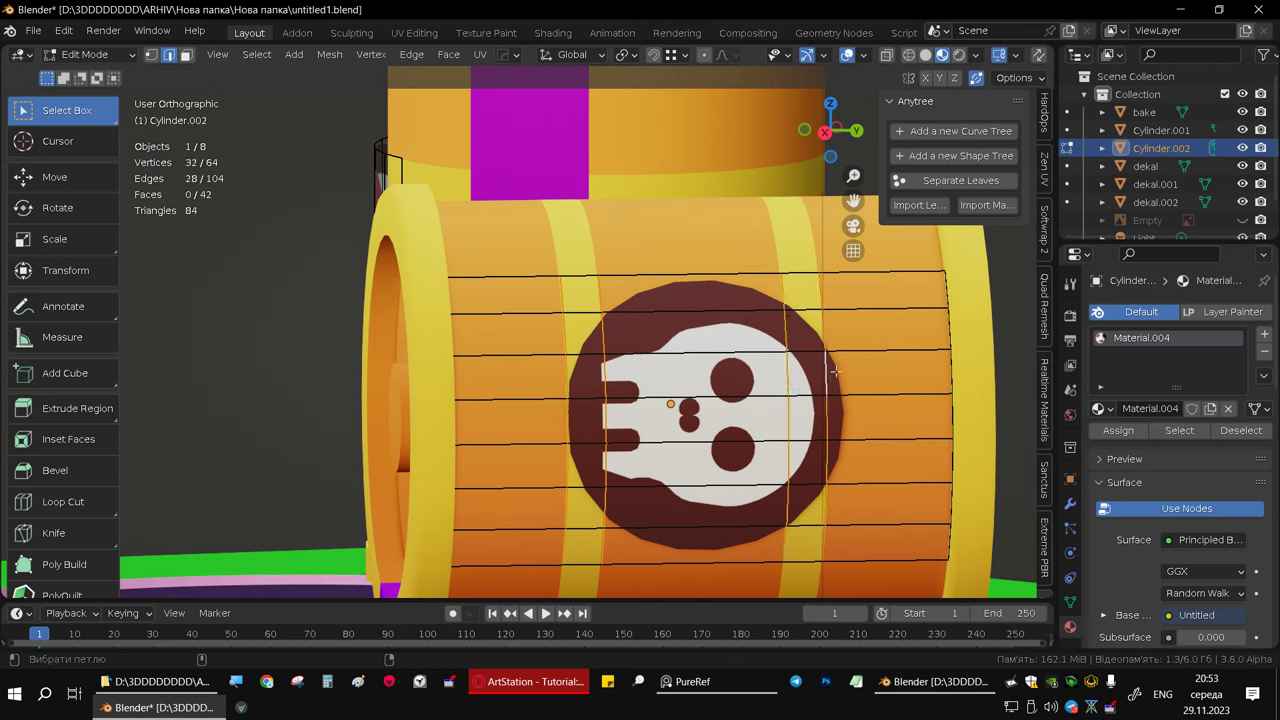
key(x)
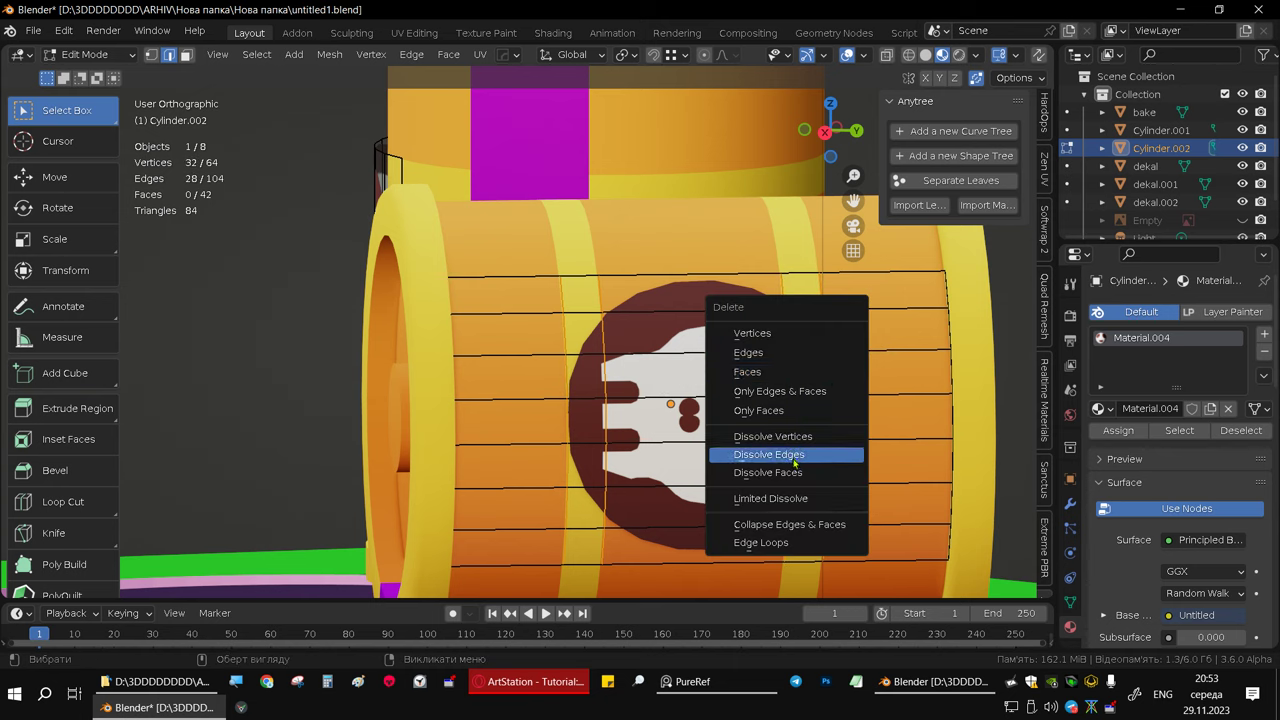
click(770, 447)
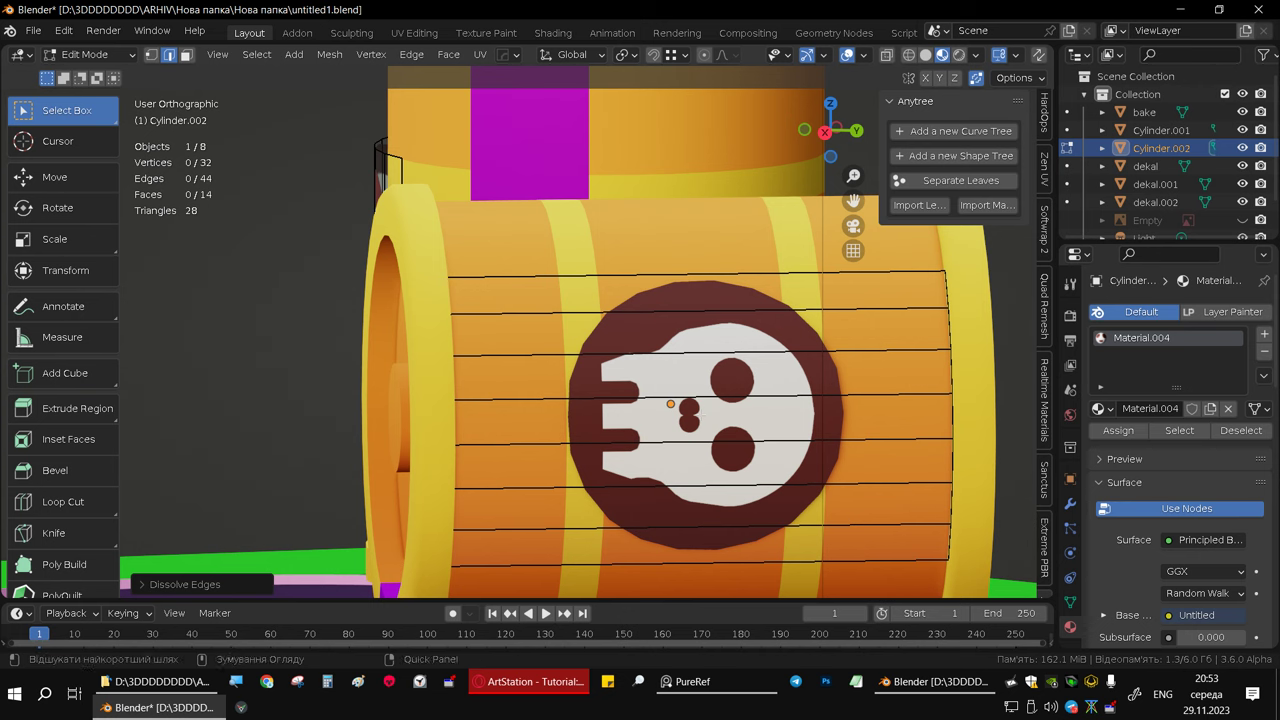
- Add two vertical loop cuts on either side of the skull
key(ctrl+r)
click(610, 331)
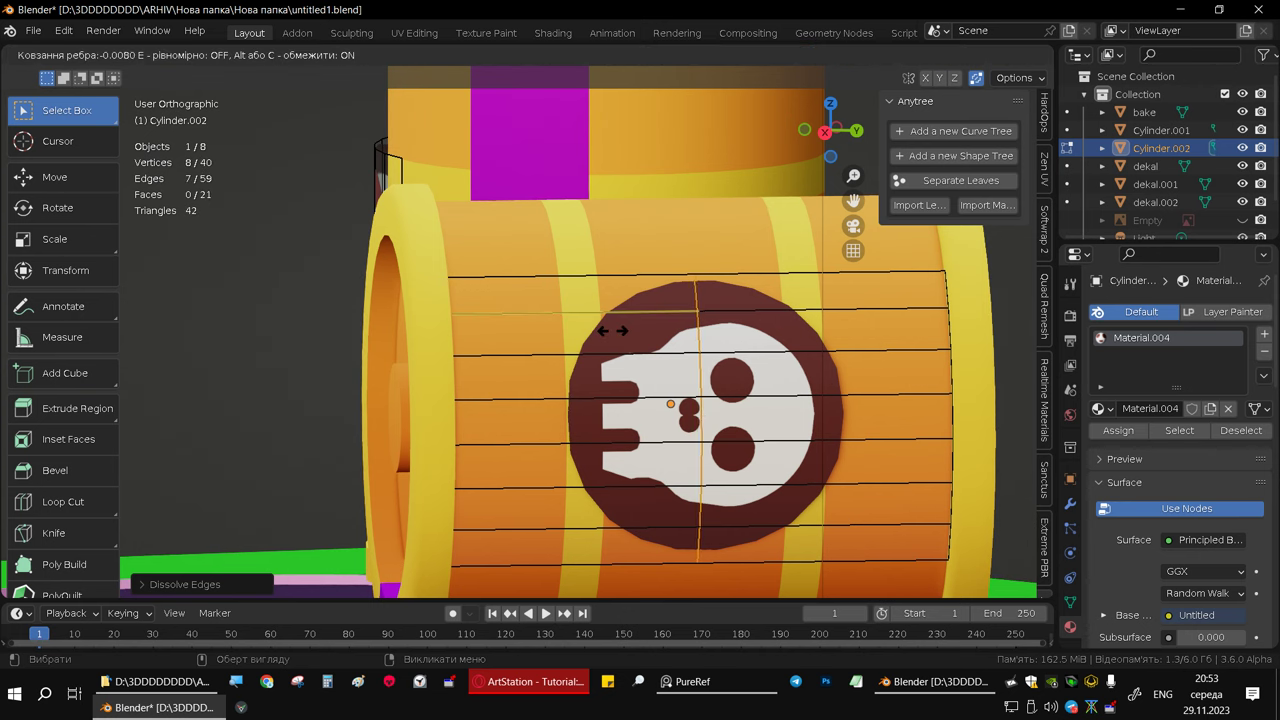
click(451, 357)
key(ctrl+r)
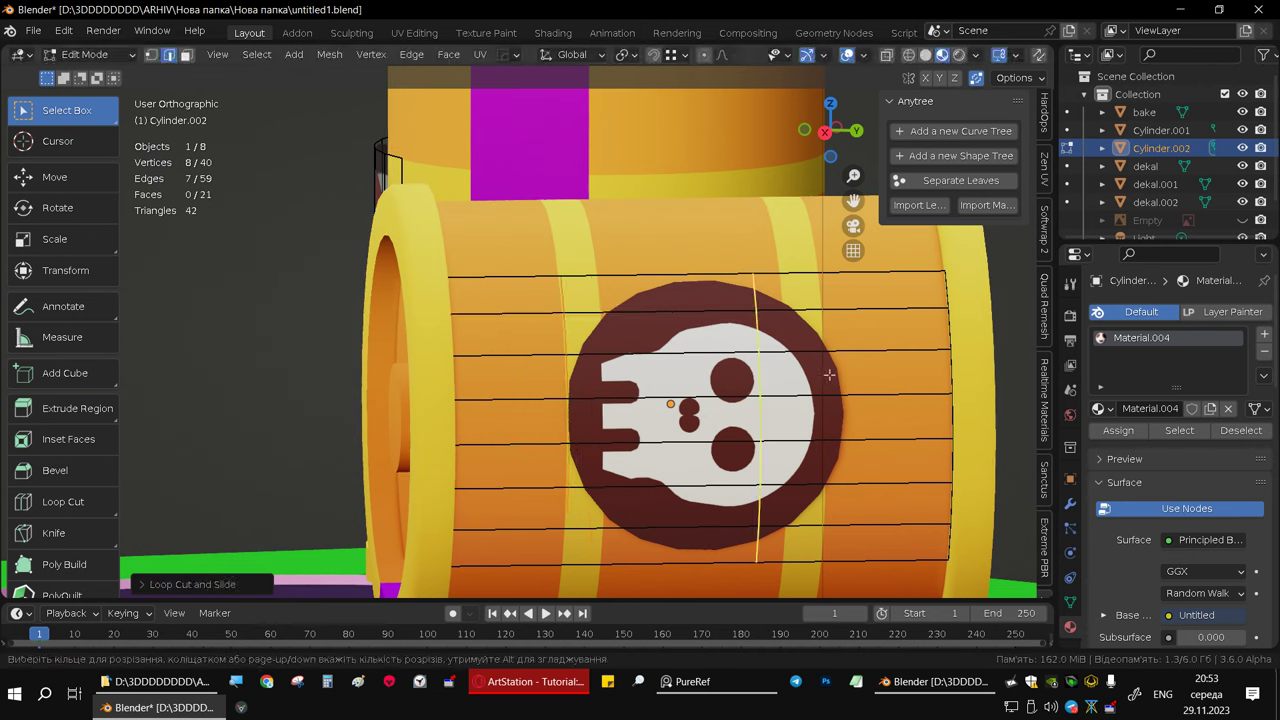
click(829, 374)
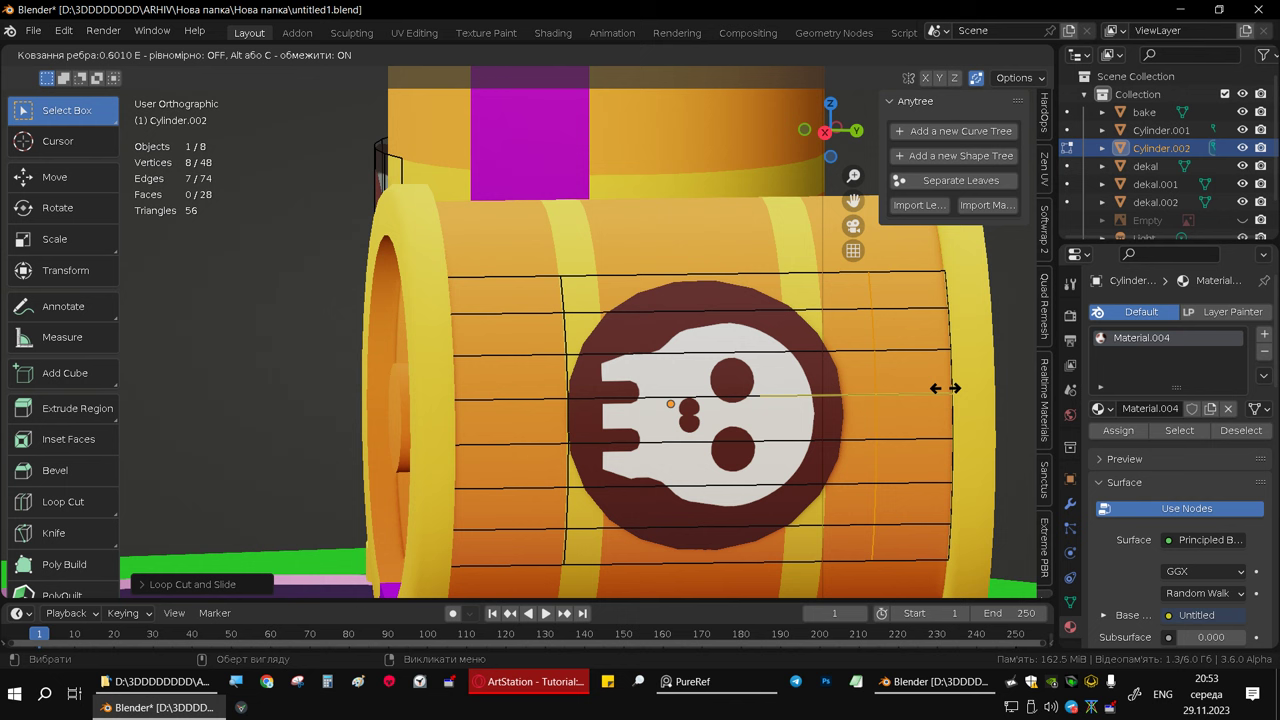
click(839, 394)
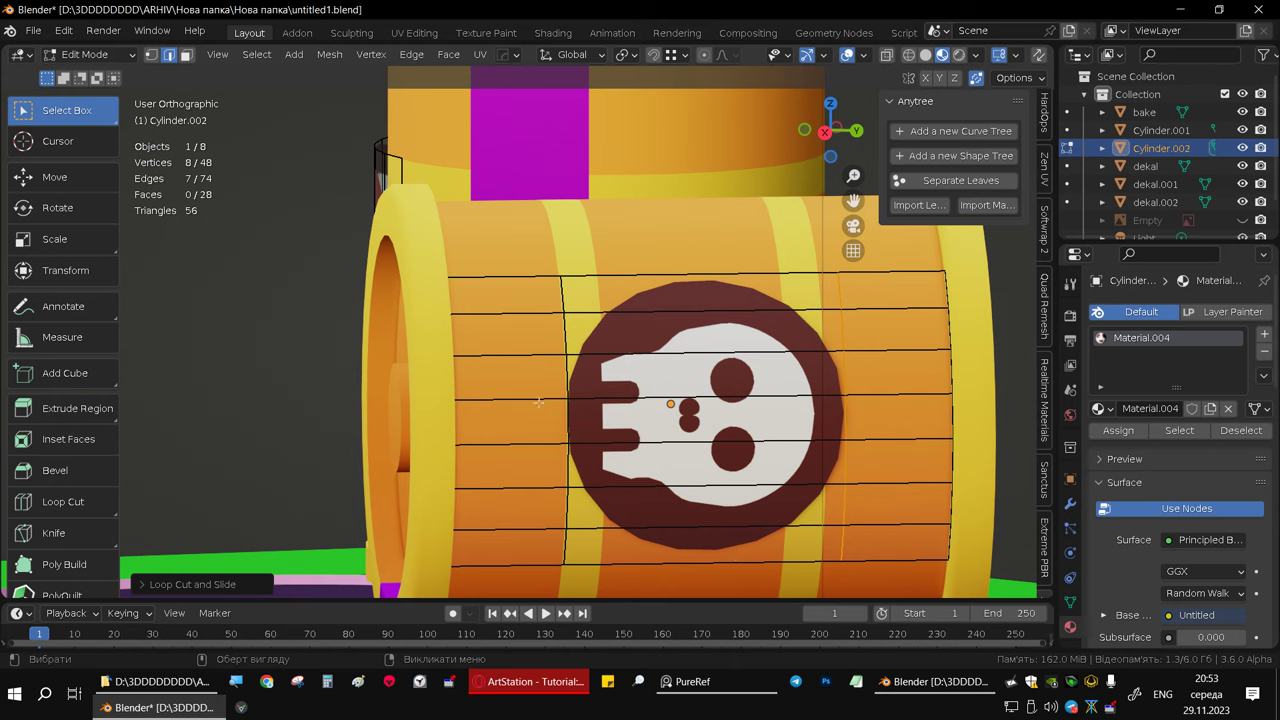
- Delete the face strips left and right of the skull, leaving 14 faces
alt+click(515, 352)
key(3)
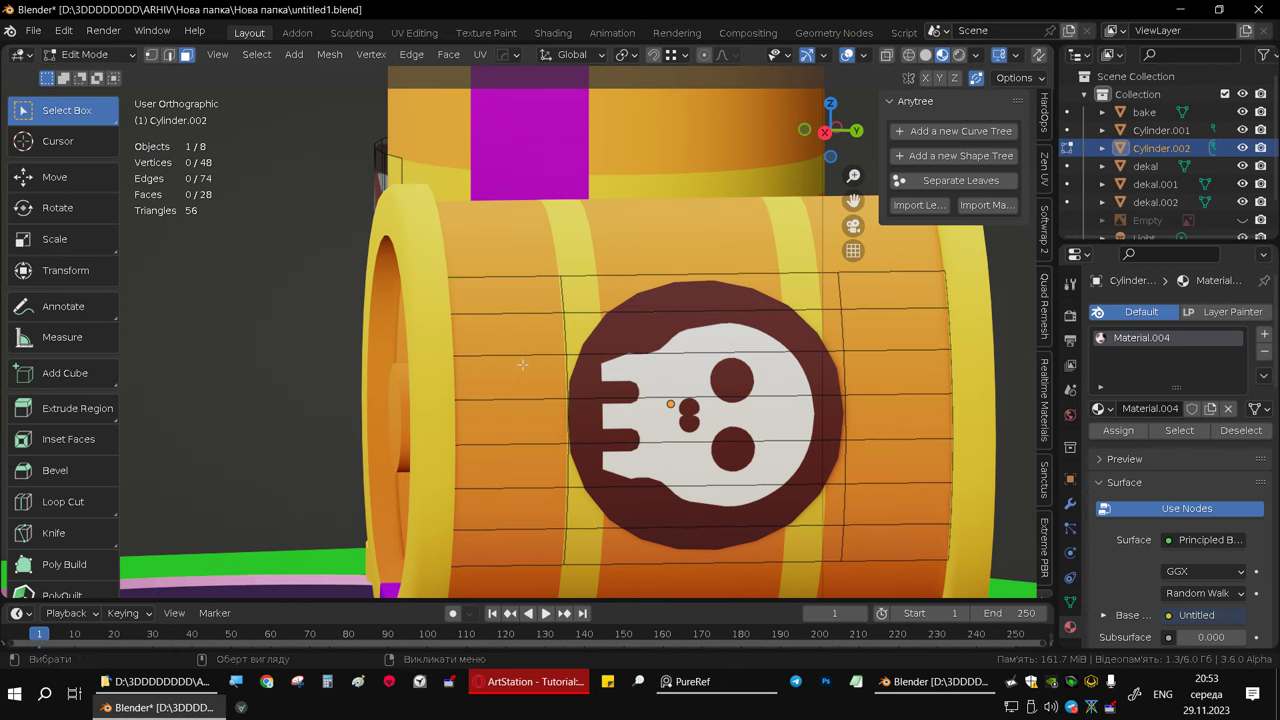
alt+click(510, 335)
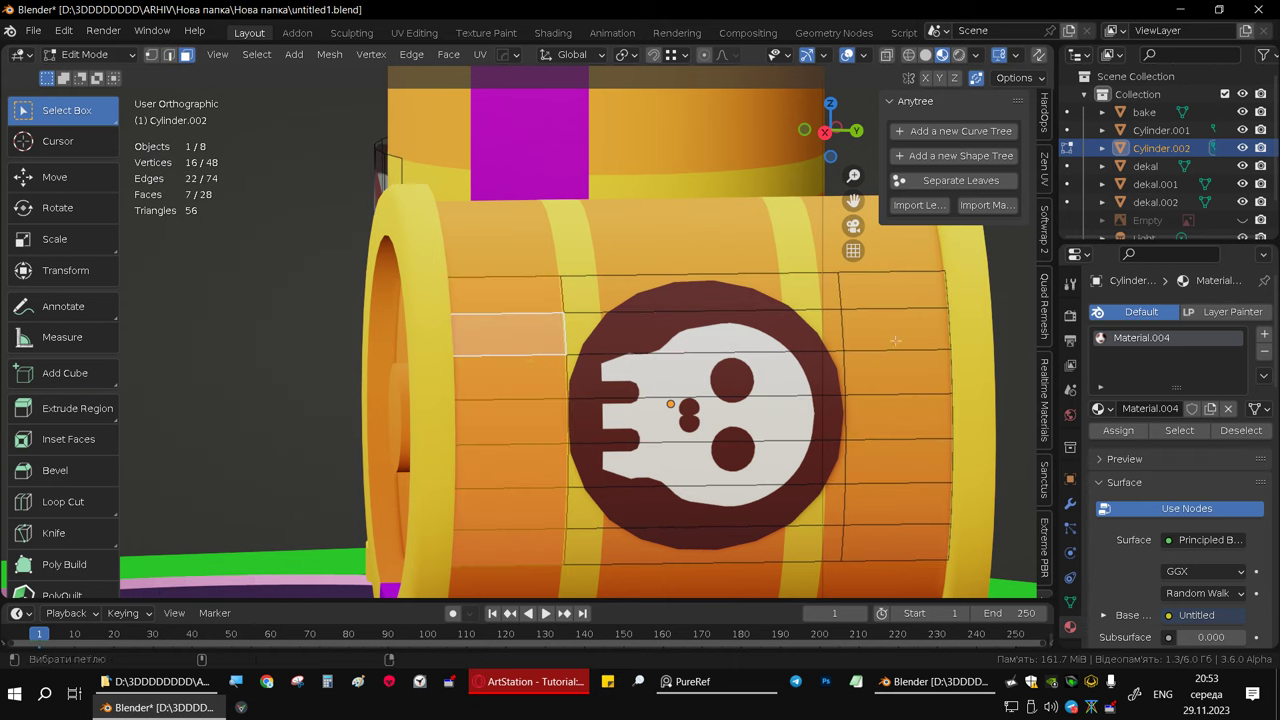
alt+shift+click(896, 348)
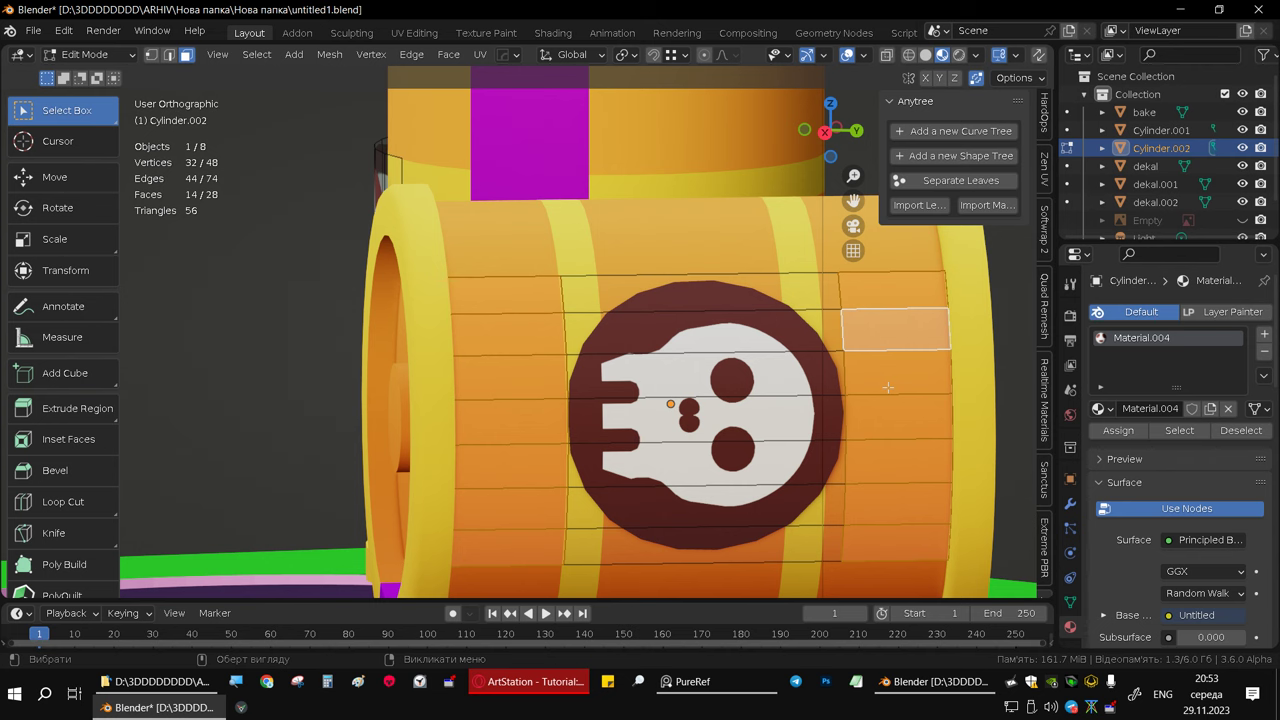
key(x)
click(812, 304)
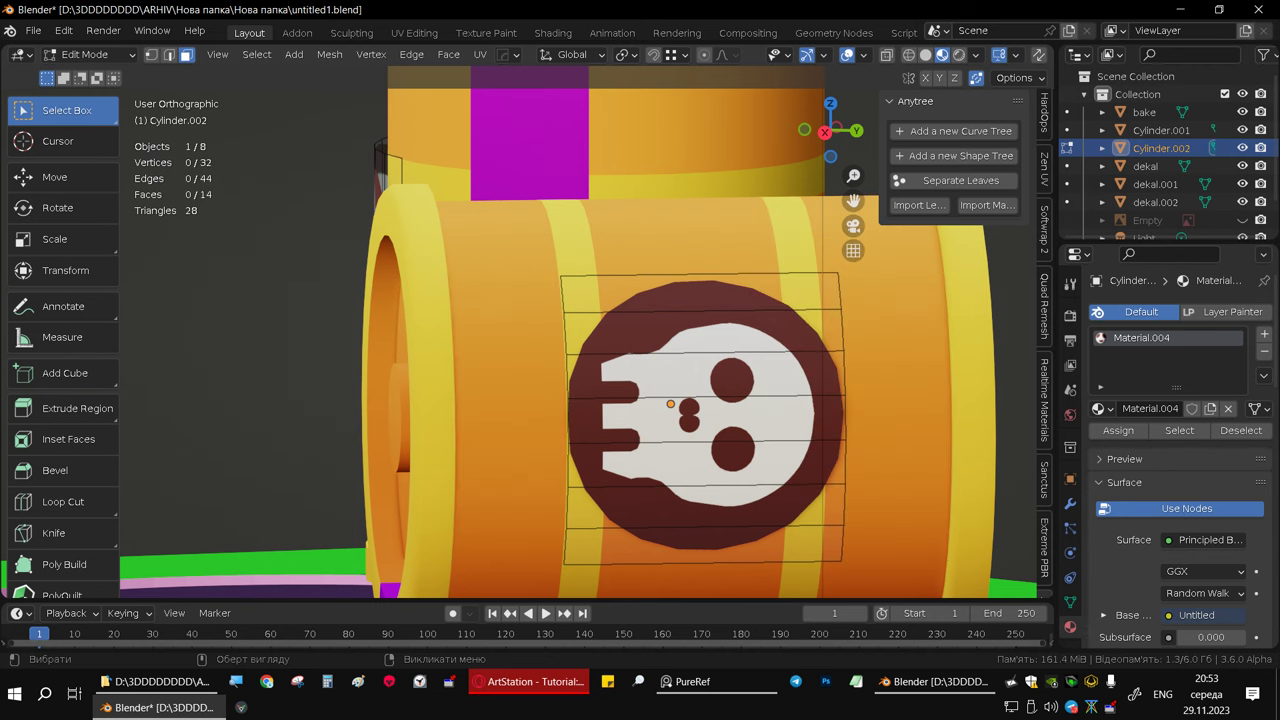
scroll(700, 380, down, 5)
- Return to Object Mode, deselect everything, and frame the hexagon base with both barrels
key(Tab)
mouse_move(700, 380)
middle_down()
mouse_move(480, 300)
mouse_move(827, 330)
mouse_move(690, 347)
mouse_move(771, 557)
mouse_move(790, 519)
mouse_move(723, 299)
mouse_move(790, 334)
middle_up()
scroll(461, 272, up, 2)
key(alt+a)
scroll(827, 330, down, 3)
scroll(815, 492, up, 3)
scroll(815, 492, up, 3)
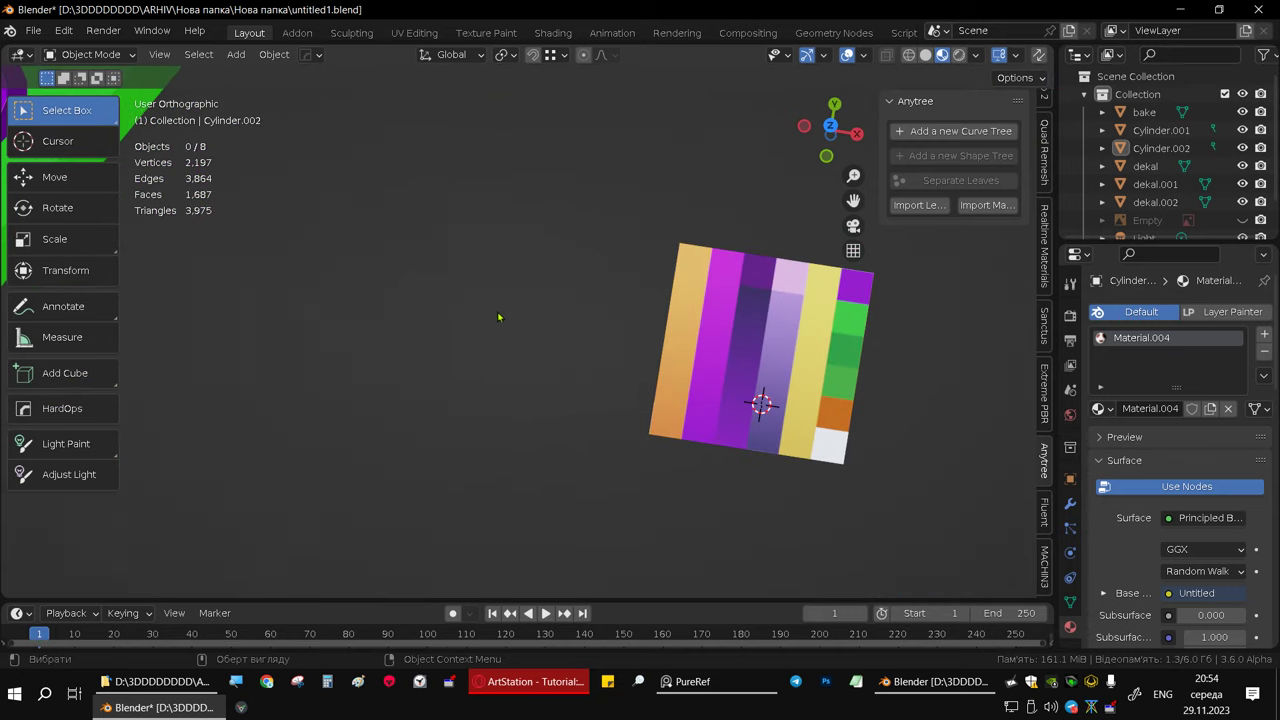
mouse_move(500, 314)
middle_down()
mouse_move(587, 411)
mouse_move(594, 448)
mouse_move(594, 377)
mouse_move(600, 430)
mouse_move(601, 405)
mouse_move(503, 374)
mouse_move(589, 405)
mouse_move(588, 390)
mouse_move(643, 366)
mouse_move(664, 444)
mouse_move(598, 397)
middle_up()
scroll(664, 444, down, 4)
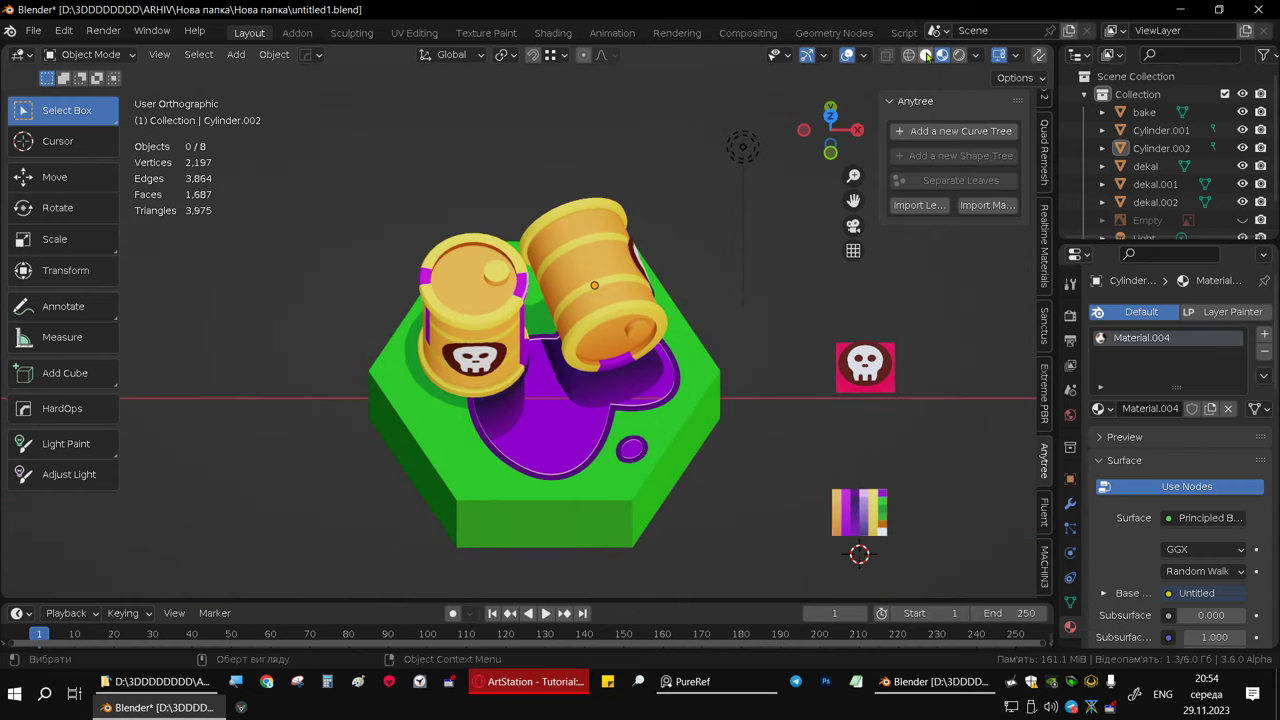
- Turn off viewport overlays and check the viewport lighting settings from a lower side angle
click(848, 57)
mouse_move(750, 235)
middle_down()
mouse_move(674, 214)
mouse_move(660, 250)
mouse_move(699, 342)
mouse_move(598, 339)
middle_up()
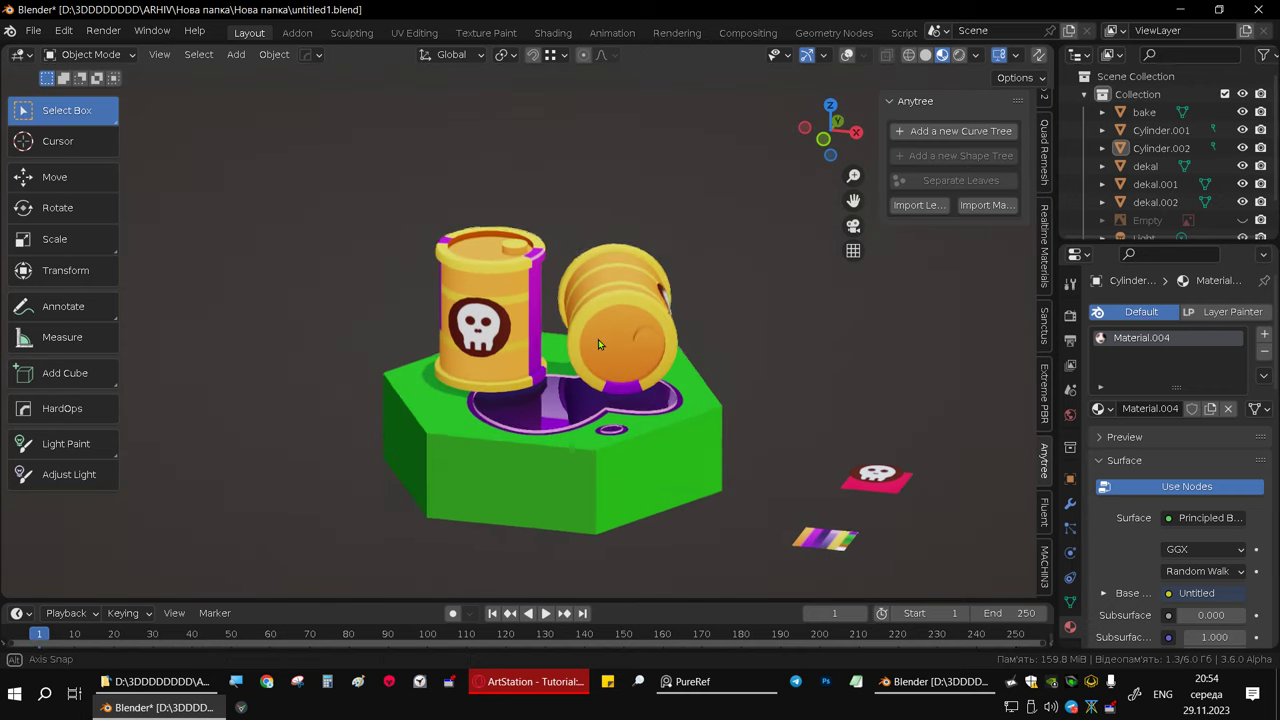
click(984, 58)
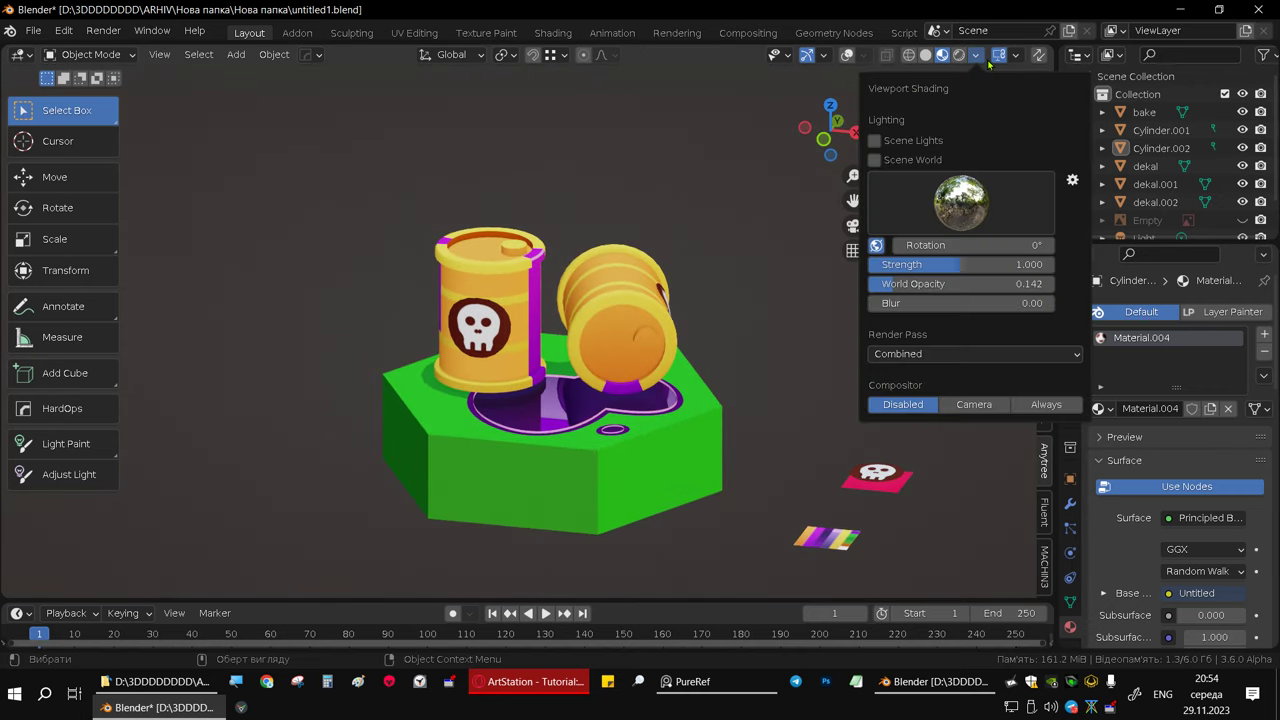
mouse_move(678, 360)
middle_down()
mouse_move(494, 312)
mouse_move(717, 297)
mouse_move(793, 317)
mouse_move(620, 348)
middle_up()
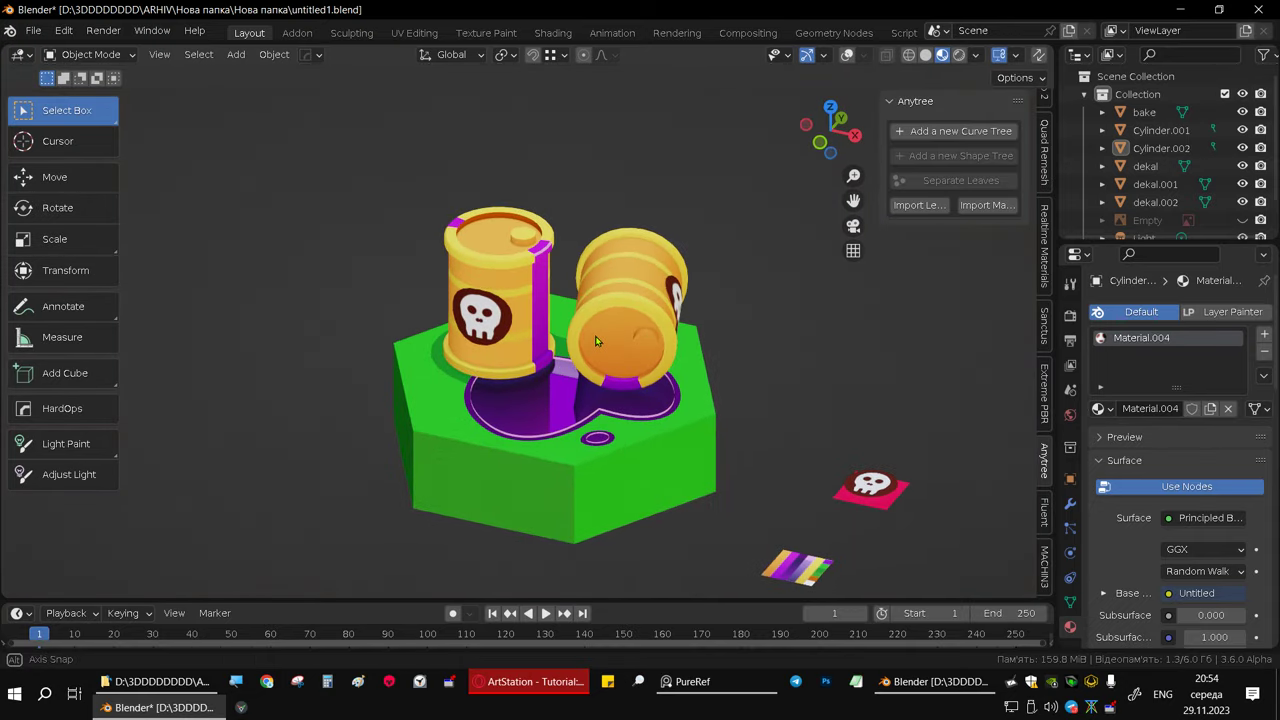
scroll(620, 348, up, 2)
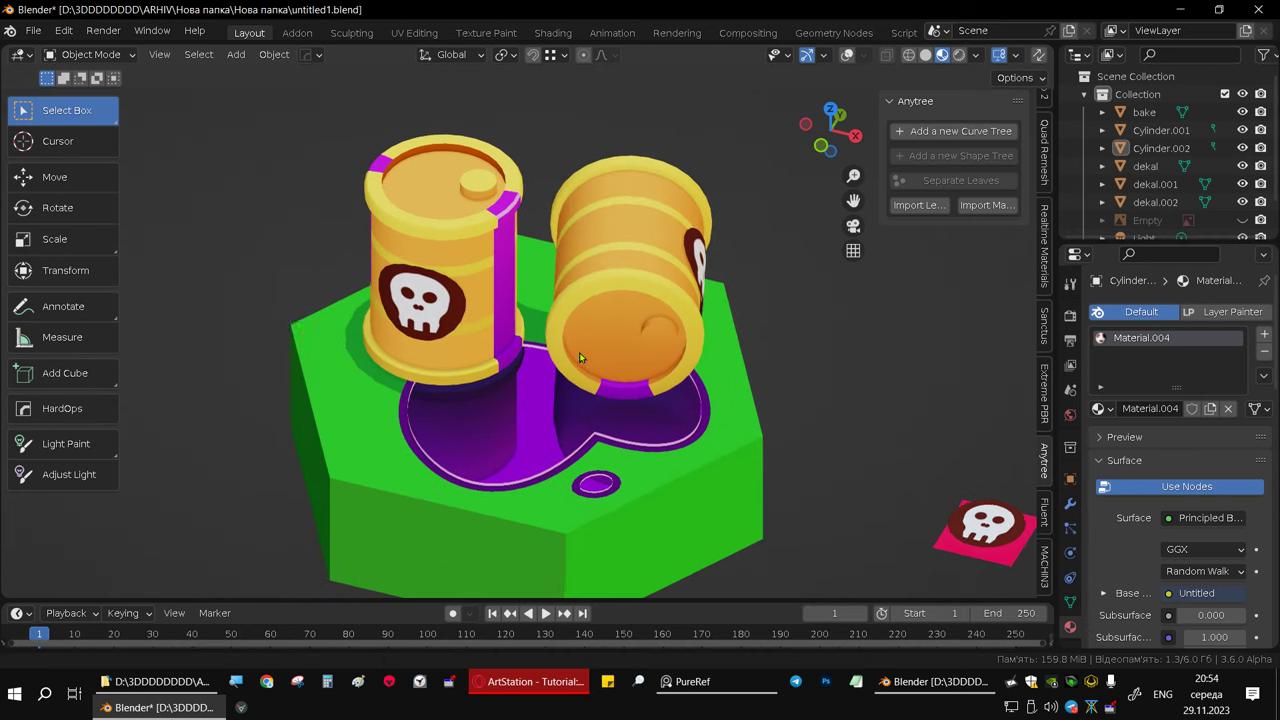